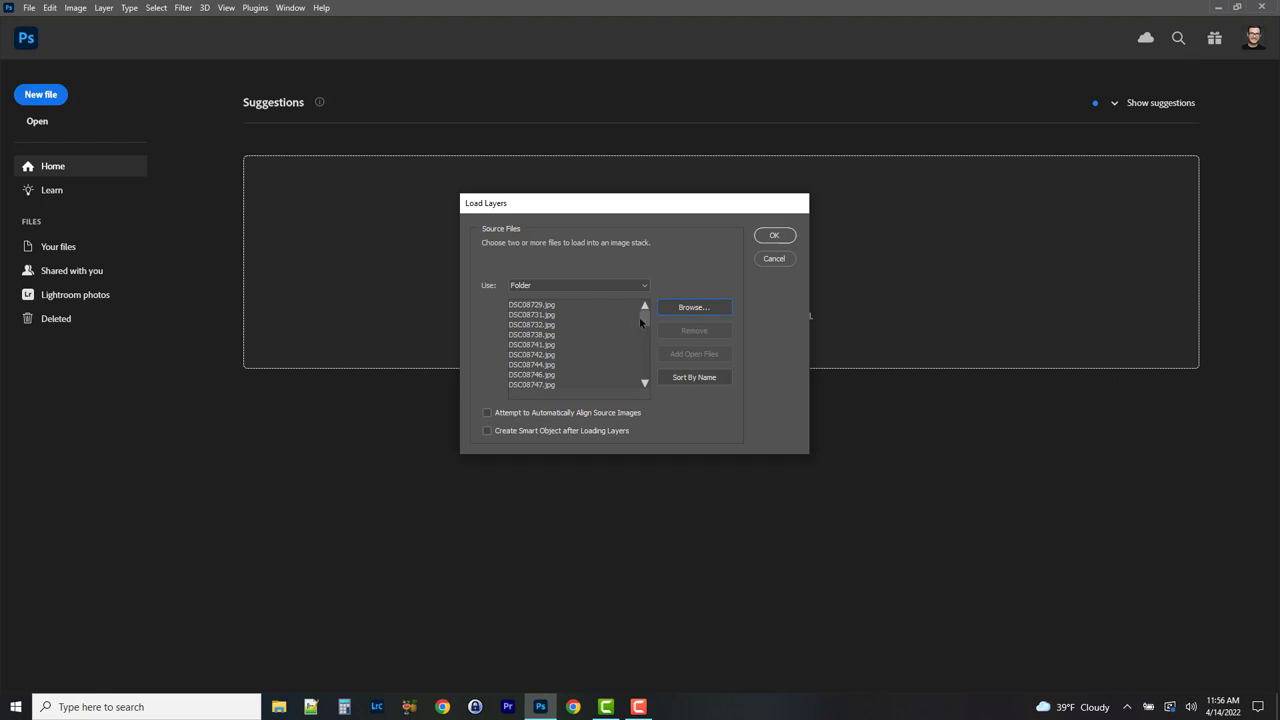
- Load the listed DSC files as an image stack with Attempt to Automatically Align Source Images enabled
mouse_move(640, 322)
mouse_down()
mouse_move(644, 378)
mouse_move(645, 320)
mouse_up()
click(488, 414)
click(775, 236)
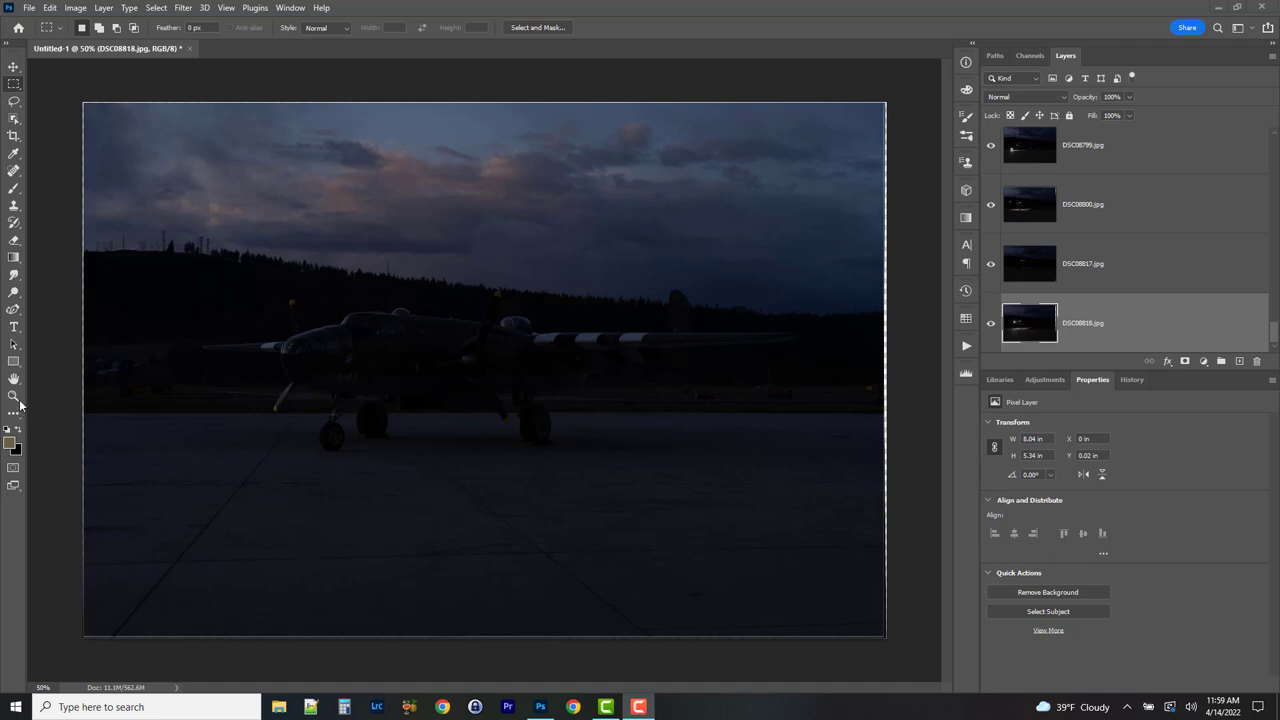
- Compare the exposures of DSC08729.jpg, DSC08731.jpg and DSC08732.jpg by toggling their layer visibility off and back on
scroll(1014, 285, up, 10)
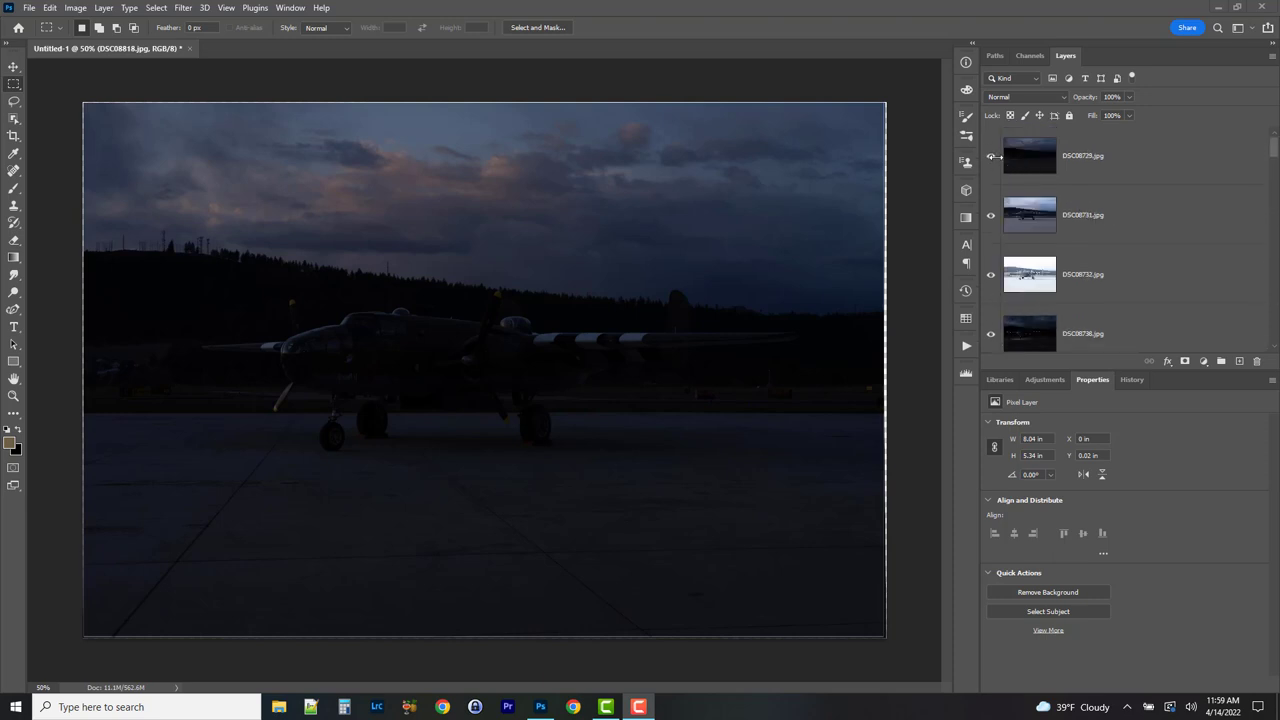
click(993, 158)
click(992, 157)
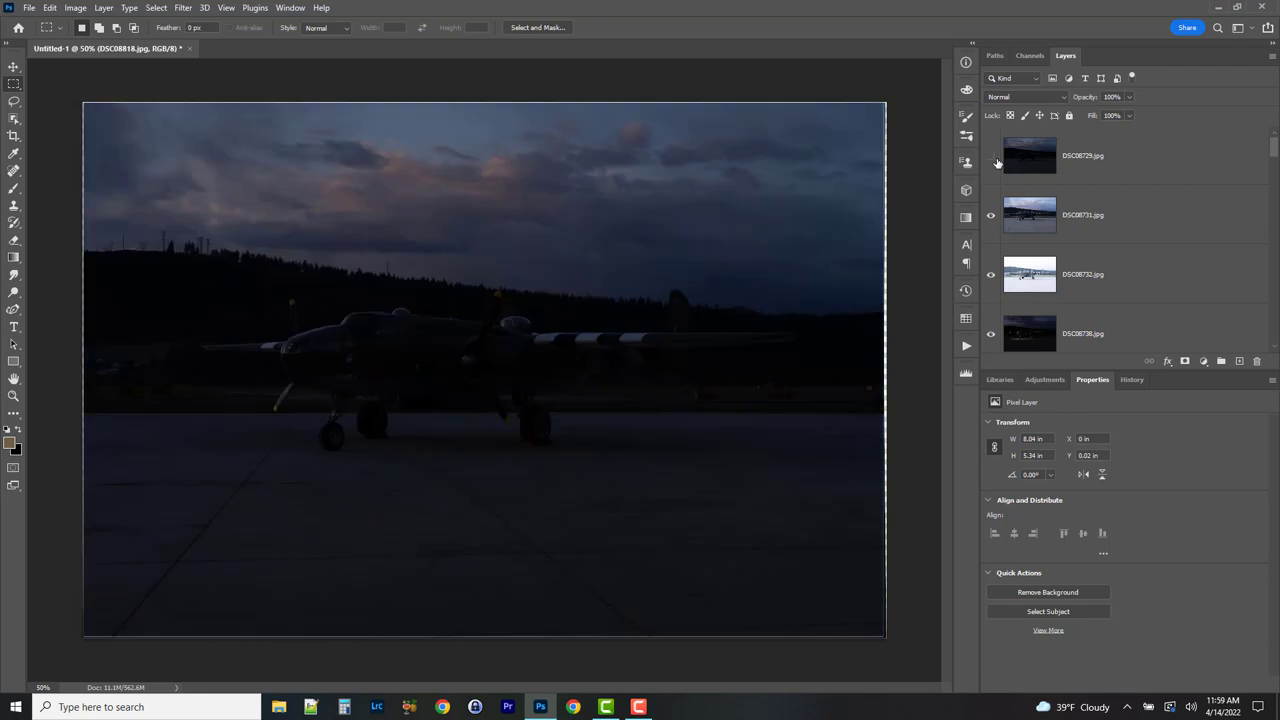
click(992, 157)
click(990, 218)
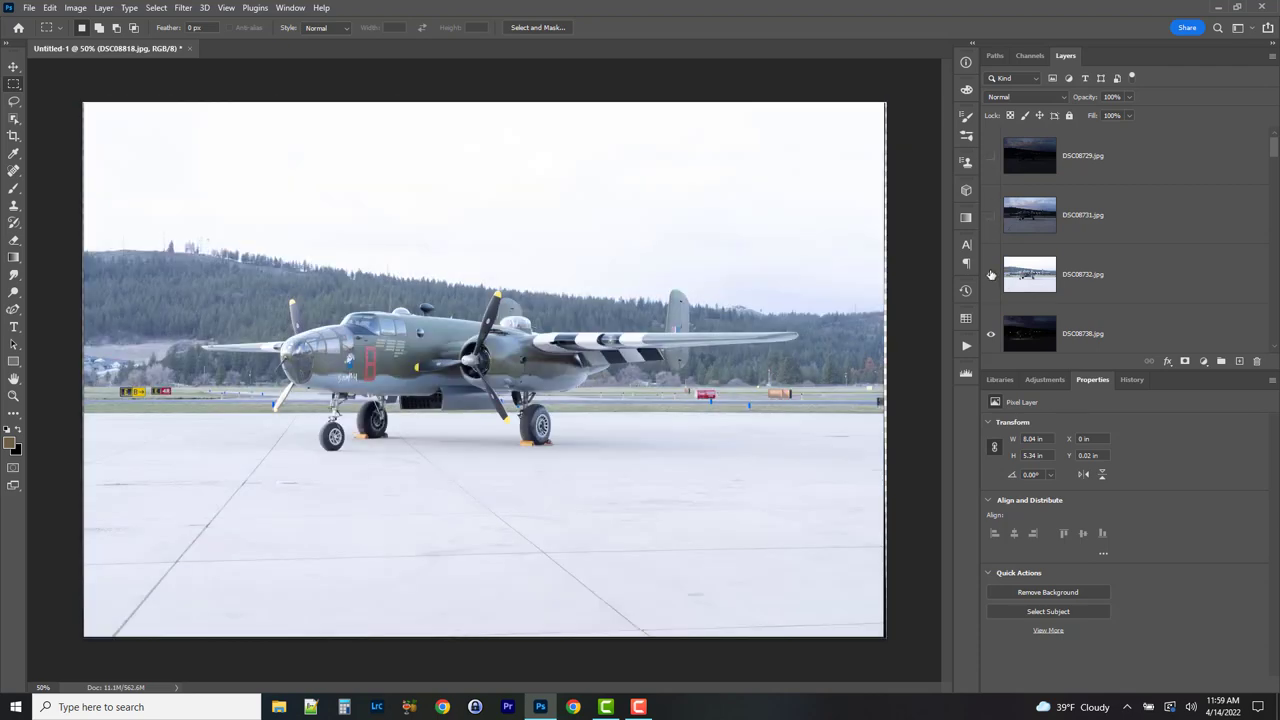
click(991, 277)
click(991, 276)
click(990, 217)
click(991, 157)
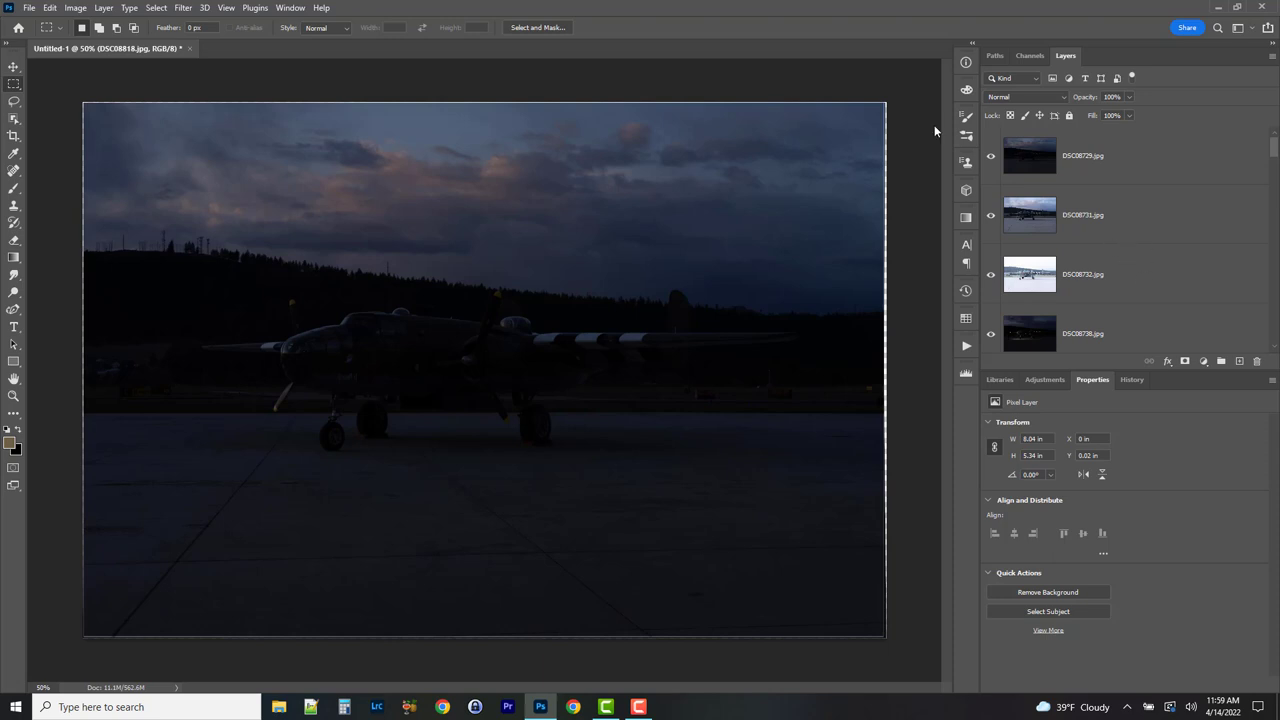
- Group the layers DSC08729.jpg, DSC08731.jpg and DSC08732.jpg and name the group Background
click(1143, 166)
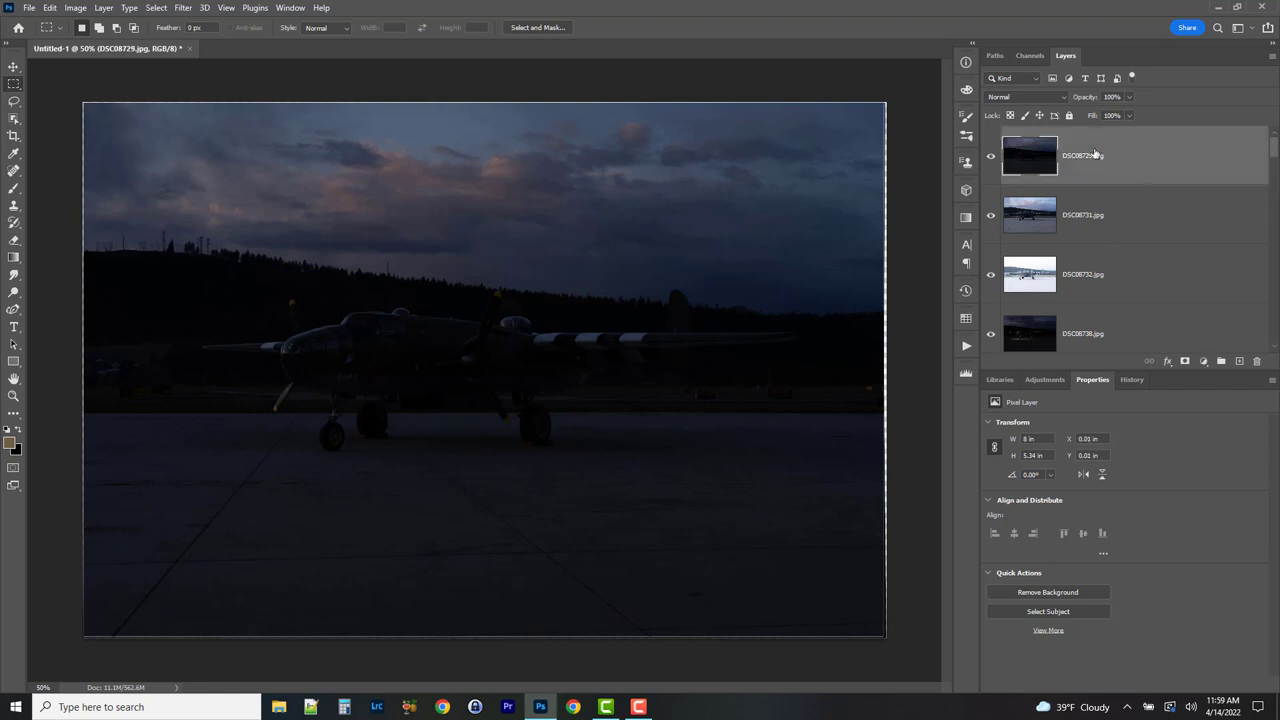
click(992, 157)
click(992, 157)
click(991, 157)
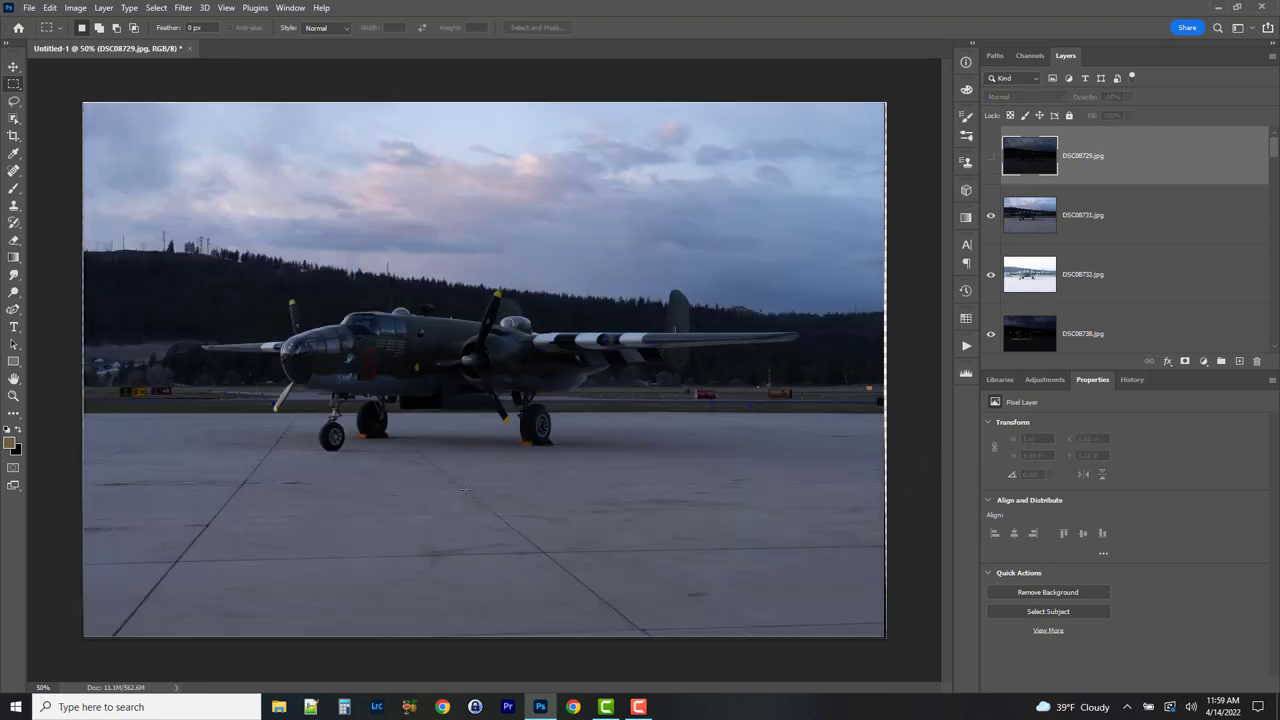
click(991, 215)
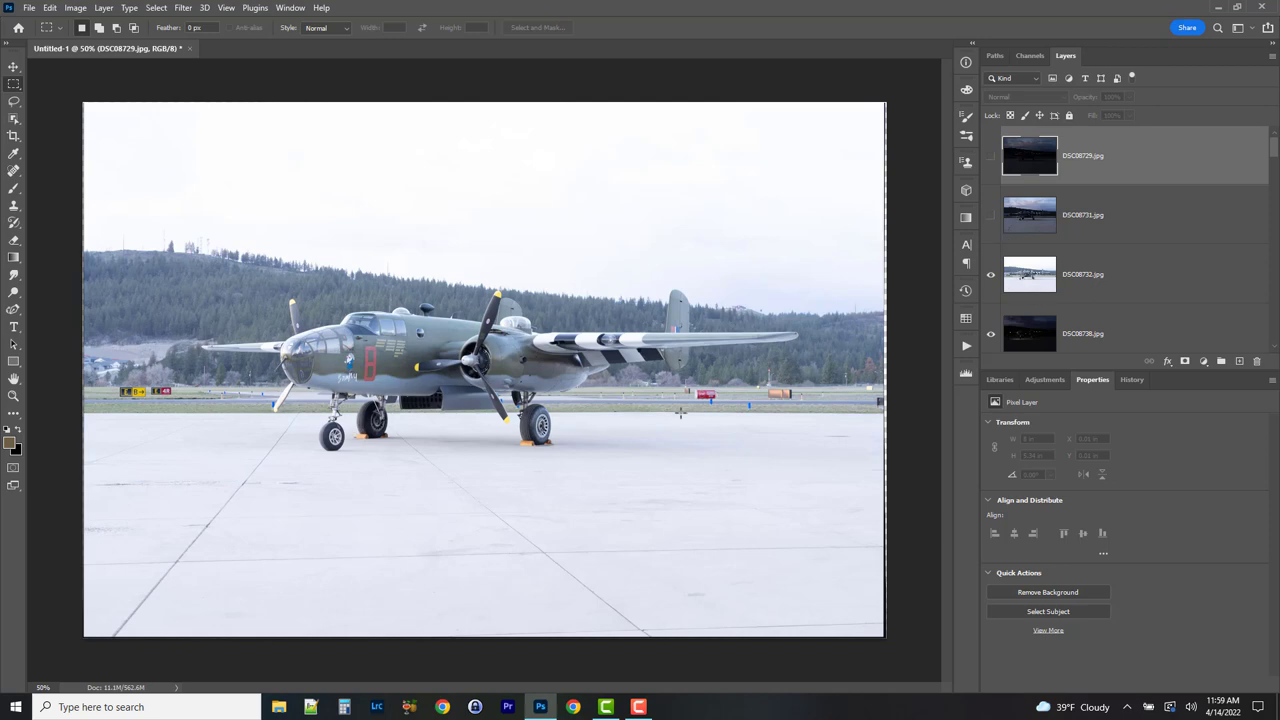
click(990, 215)
click(990, 156)
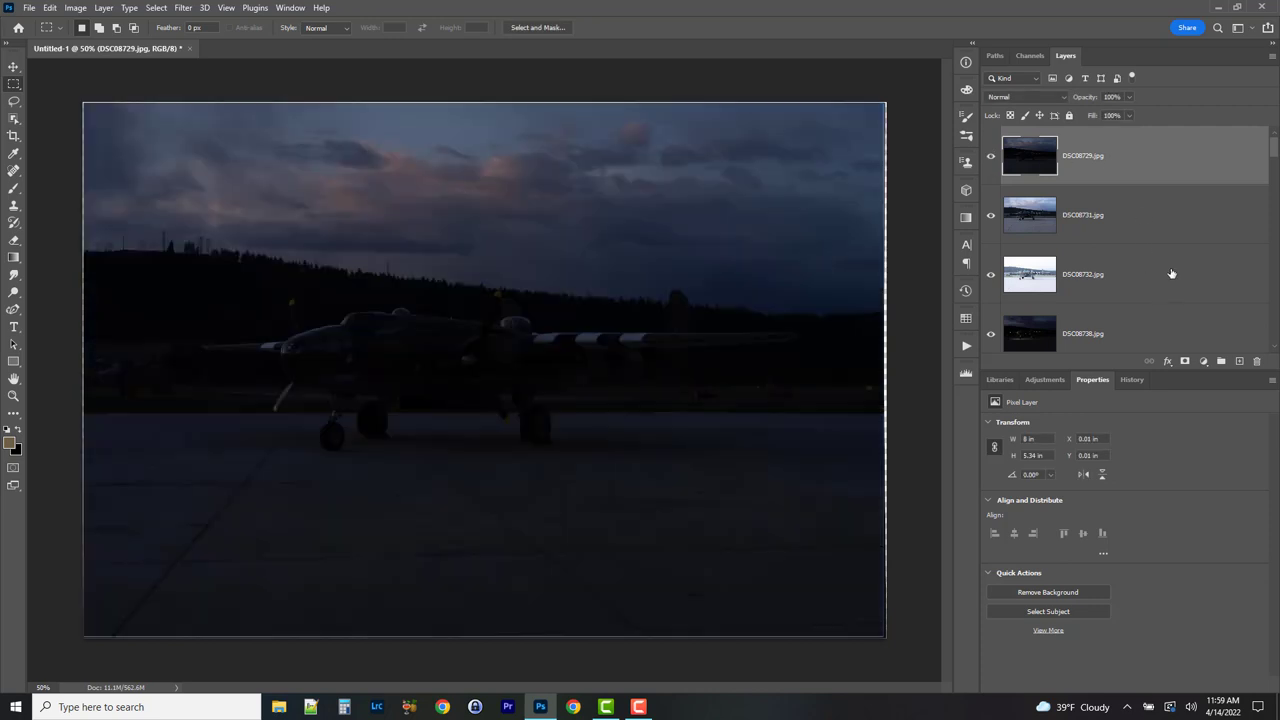
shift+click(1172, 273)
key(ctrl+g)
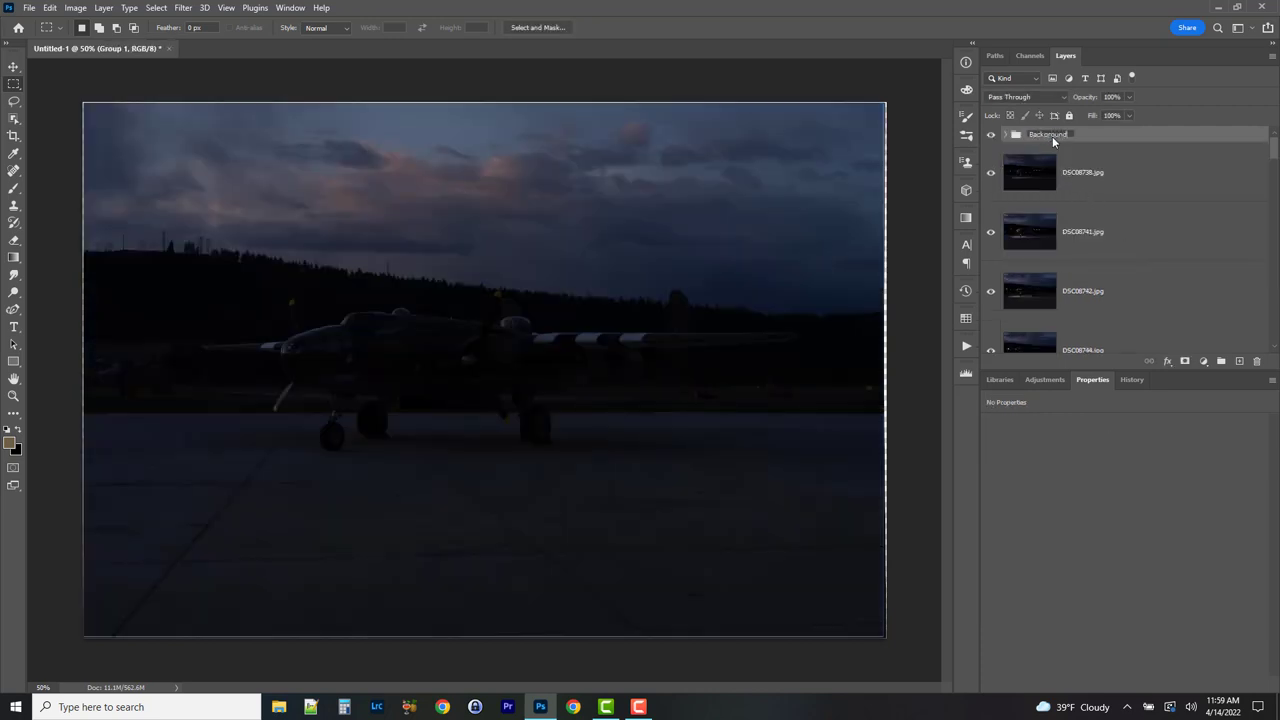
- Toggle the Background group's visibility off and on to check its effect on the image
click(989, 135)
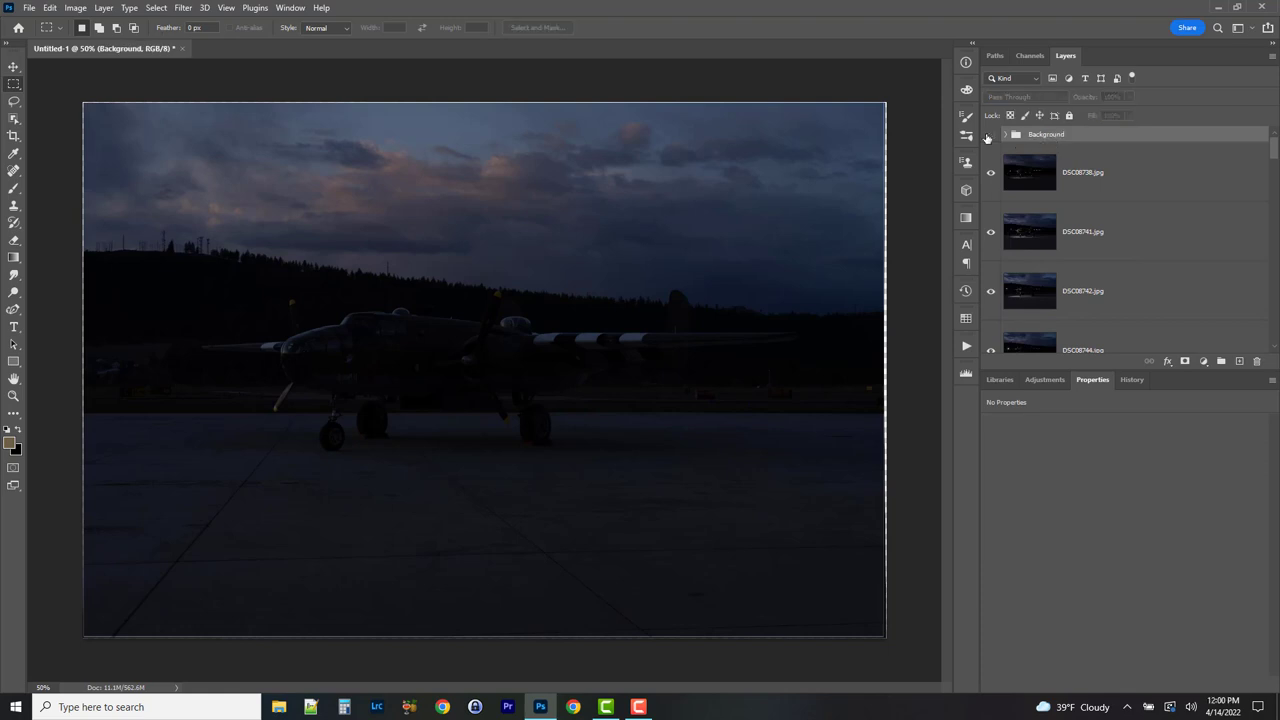
click(989, 135)
click(989, 135)
click(989, 135)
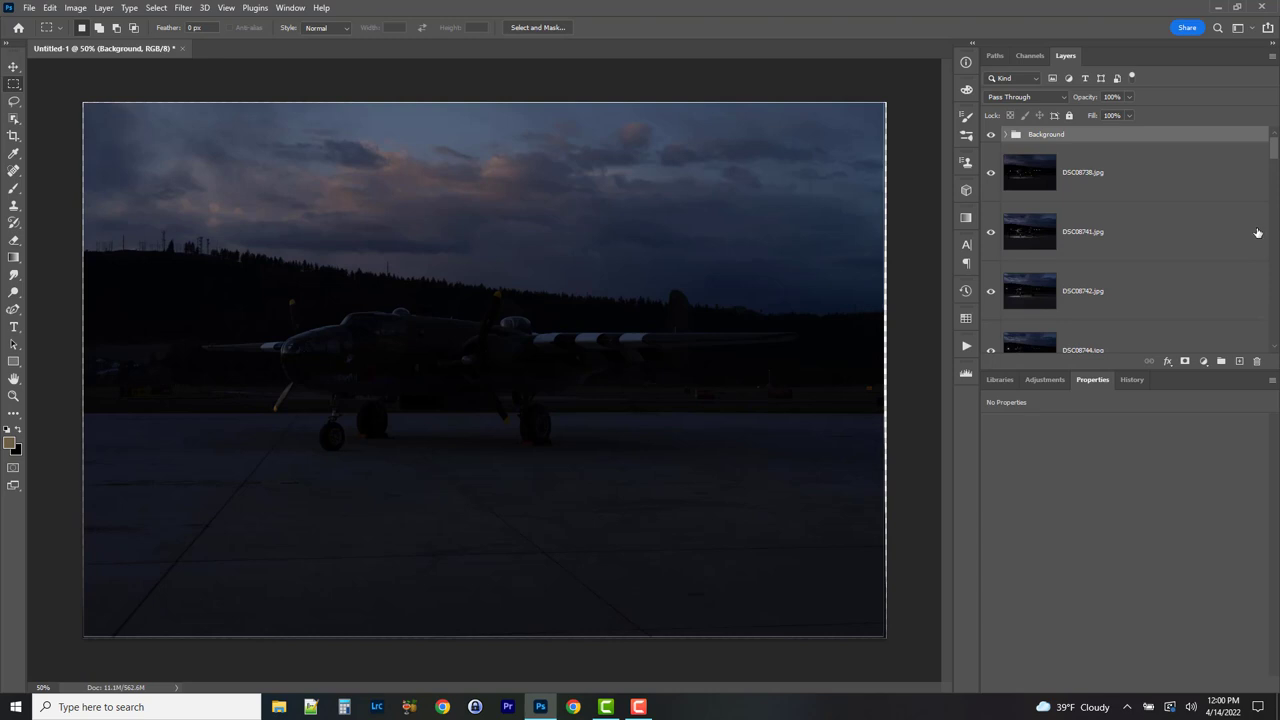
- Undock the Layers panel and group the layers from DSC08738.jpg through DSC08818.jpg as Plane
drag(1070, 56, 479, 103)
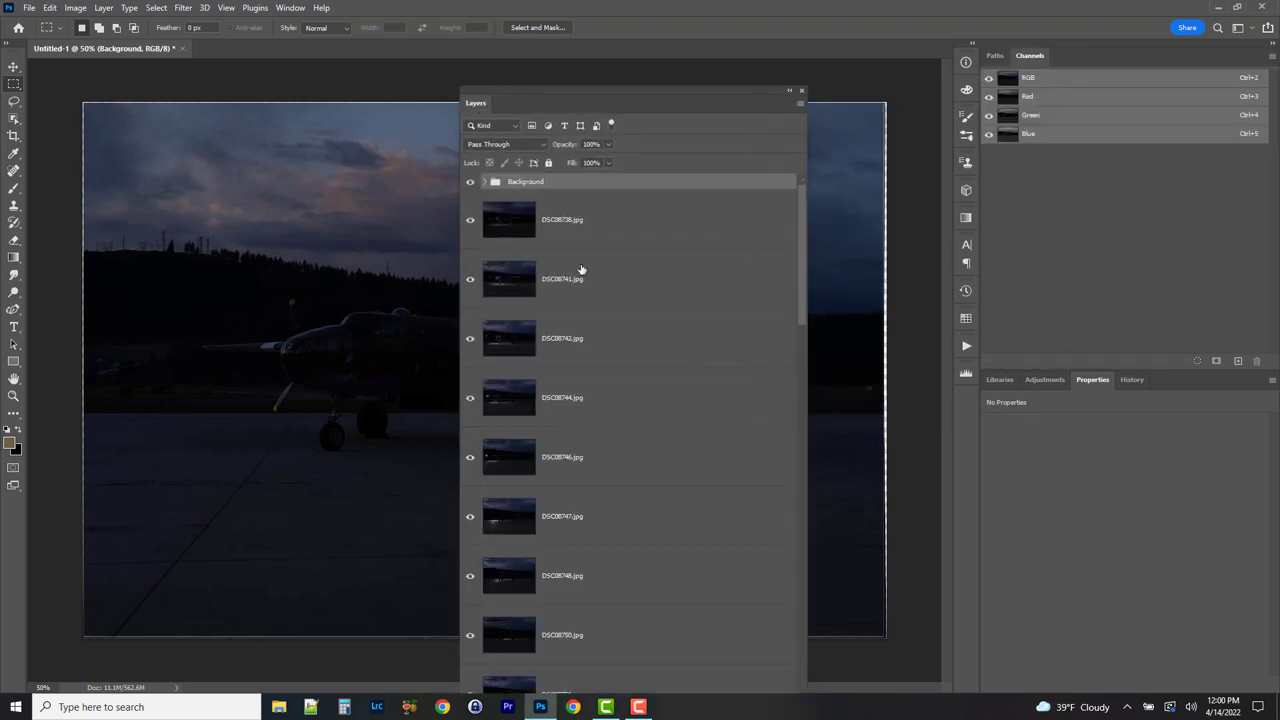
click(590, 232)
drag(801, 208, 800, 625)
drag(610, 96, 616, 15)
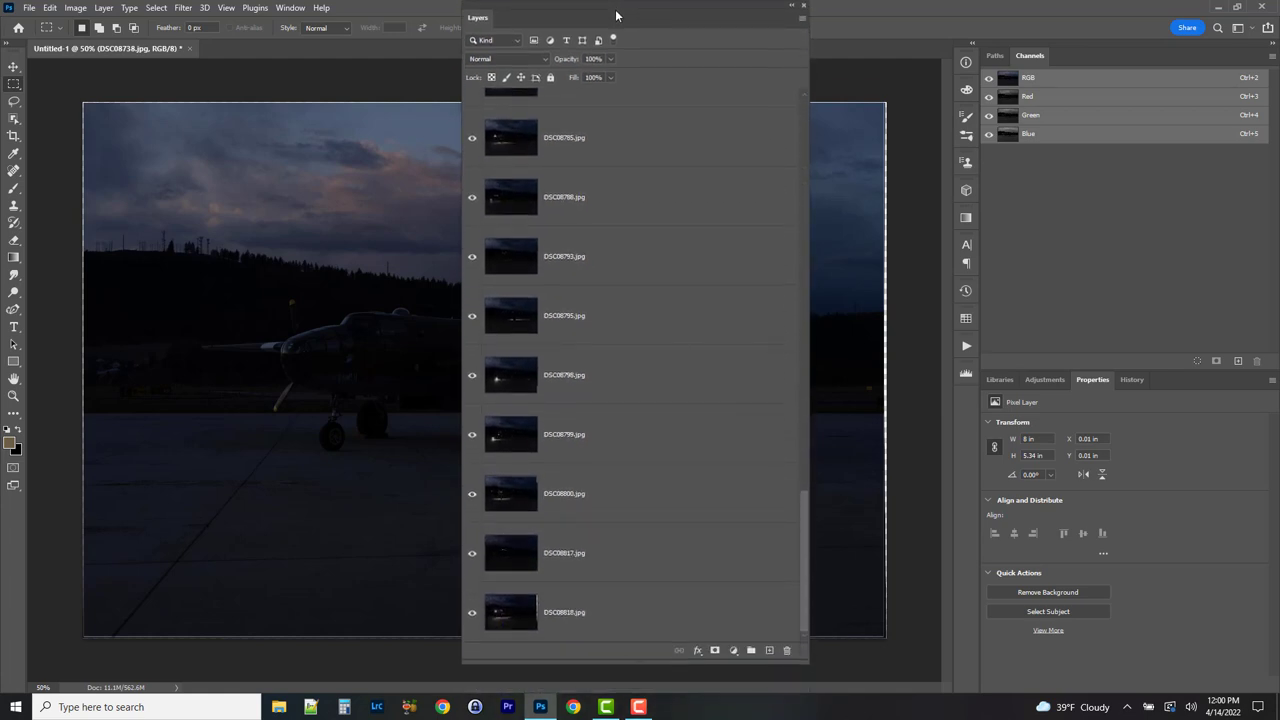
shift+click(669, 616)
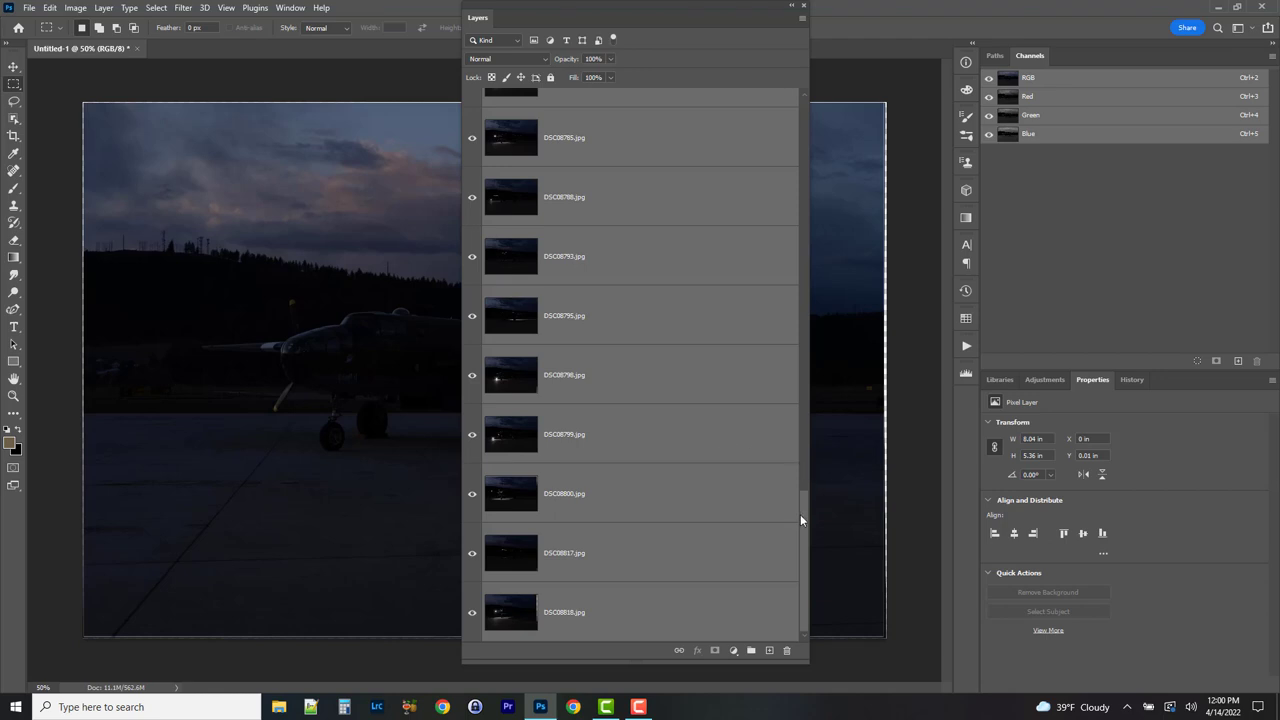
drag(801, 514, 821, 106)
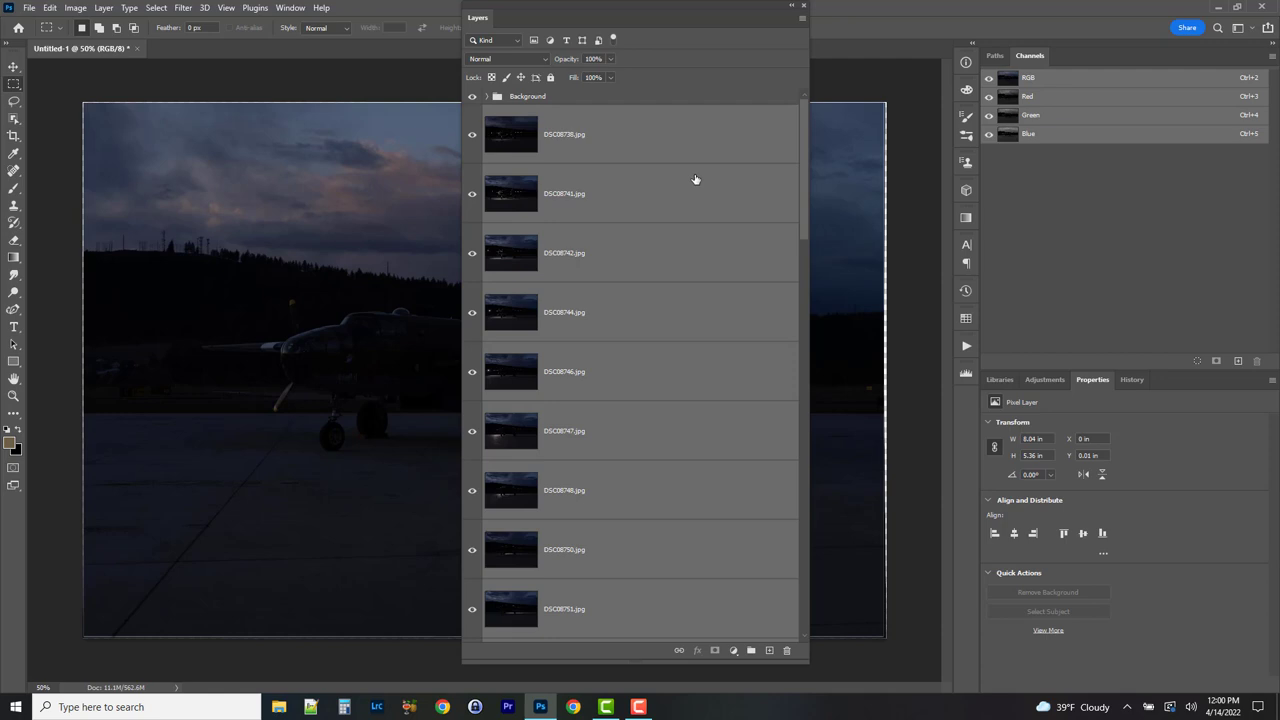
click(751, 651)
double_click(520, 114)
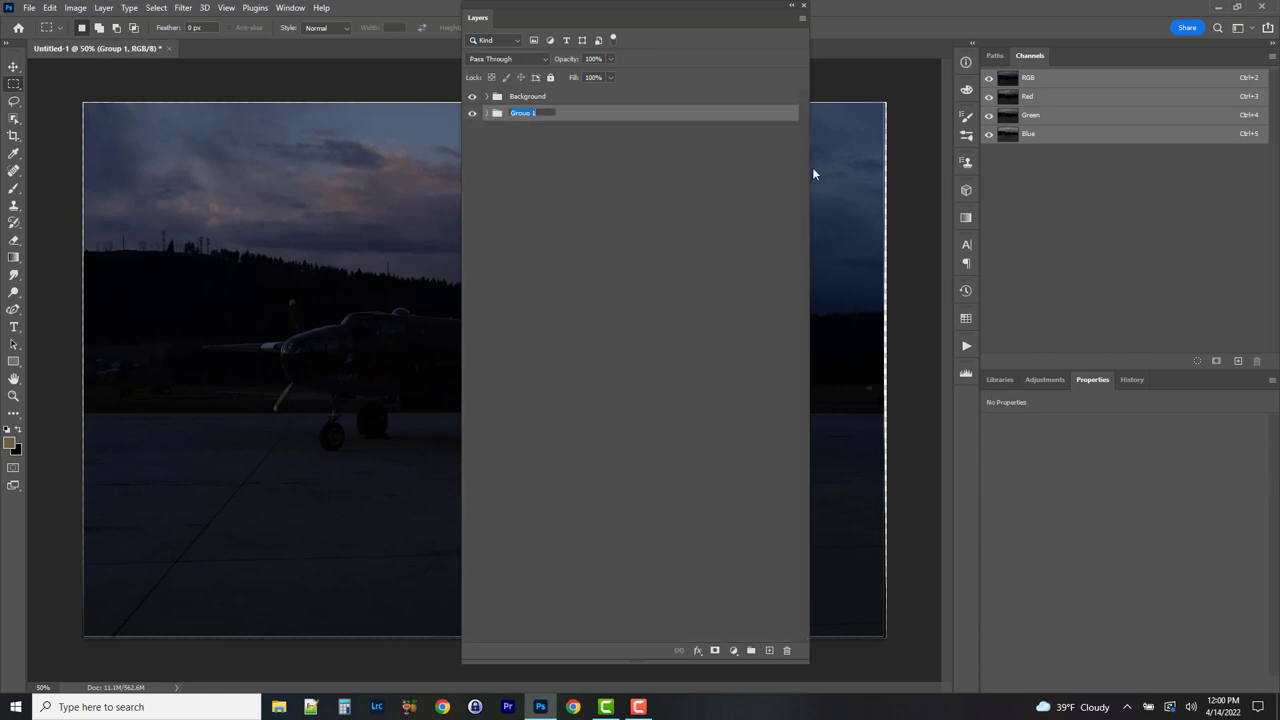
text(Plane)
key(Return)
- Move the Plane group above the Background group and deselect it
click(556, 120)
drag(556, 120, 549, 87)
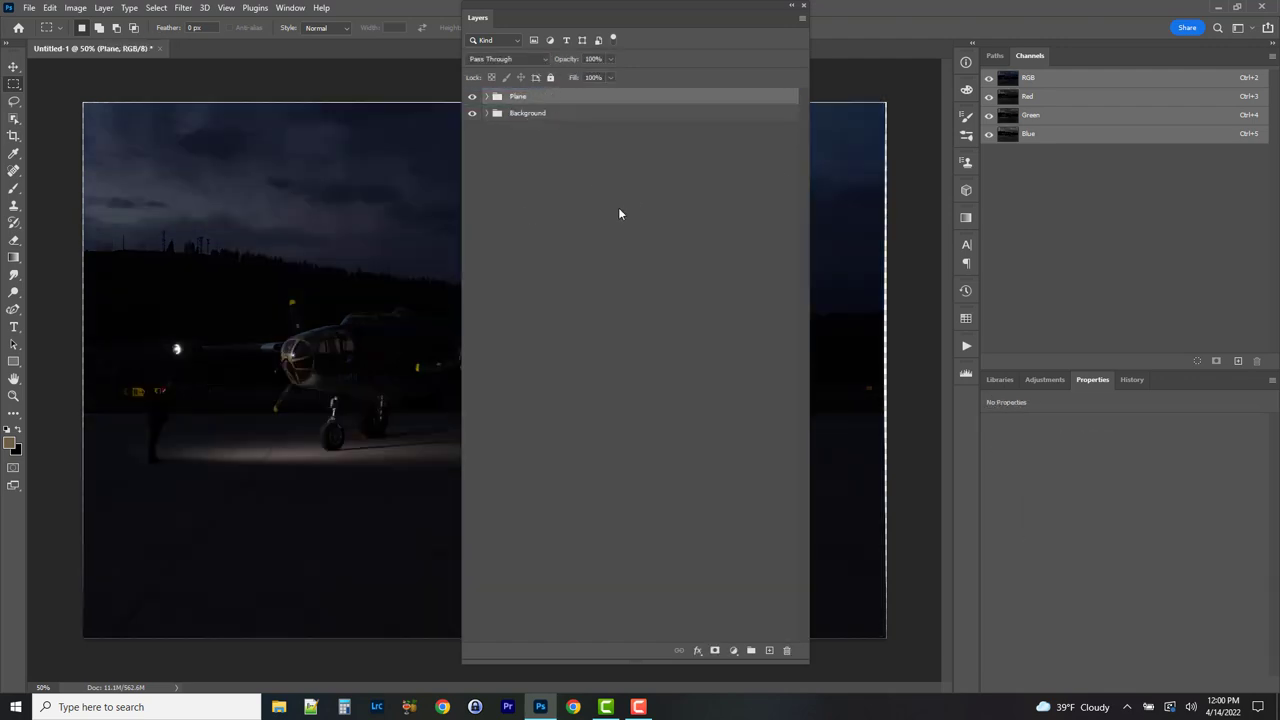
click(556, 122)
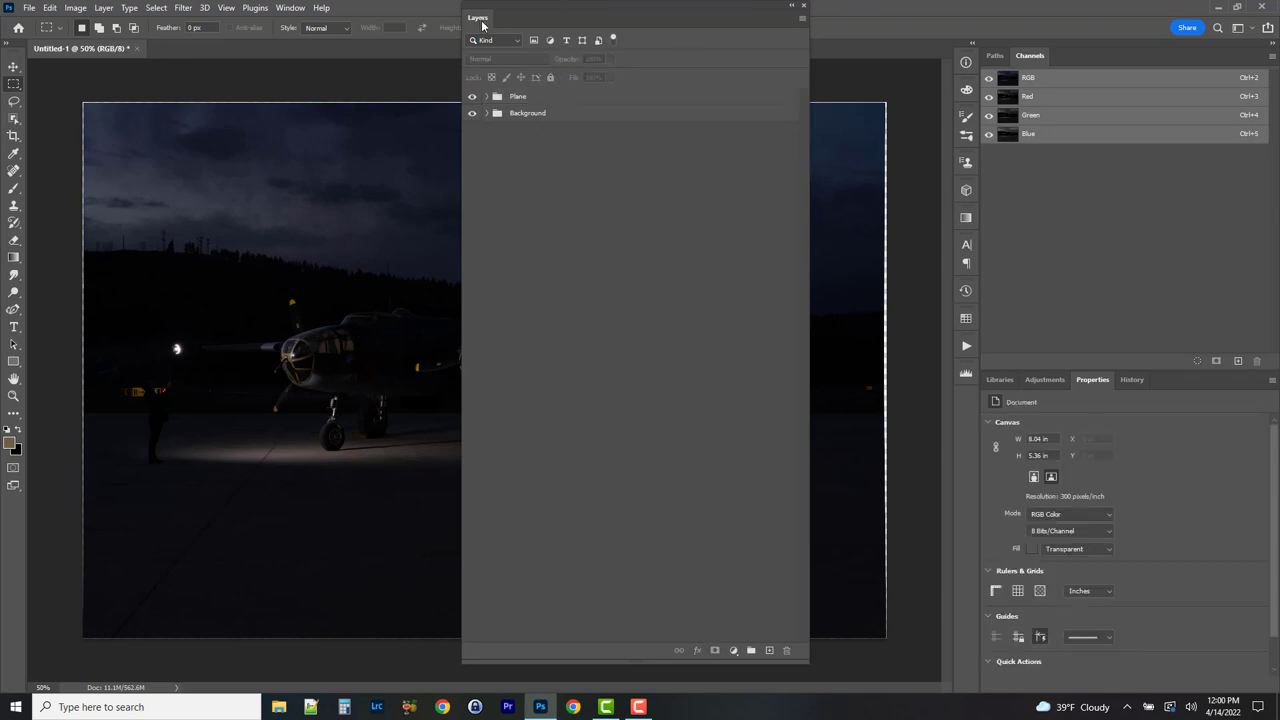
- Check the Plane group by toggling its visibility, and dock the Layers panel back beside Channels
click(473, 96)
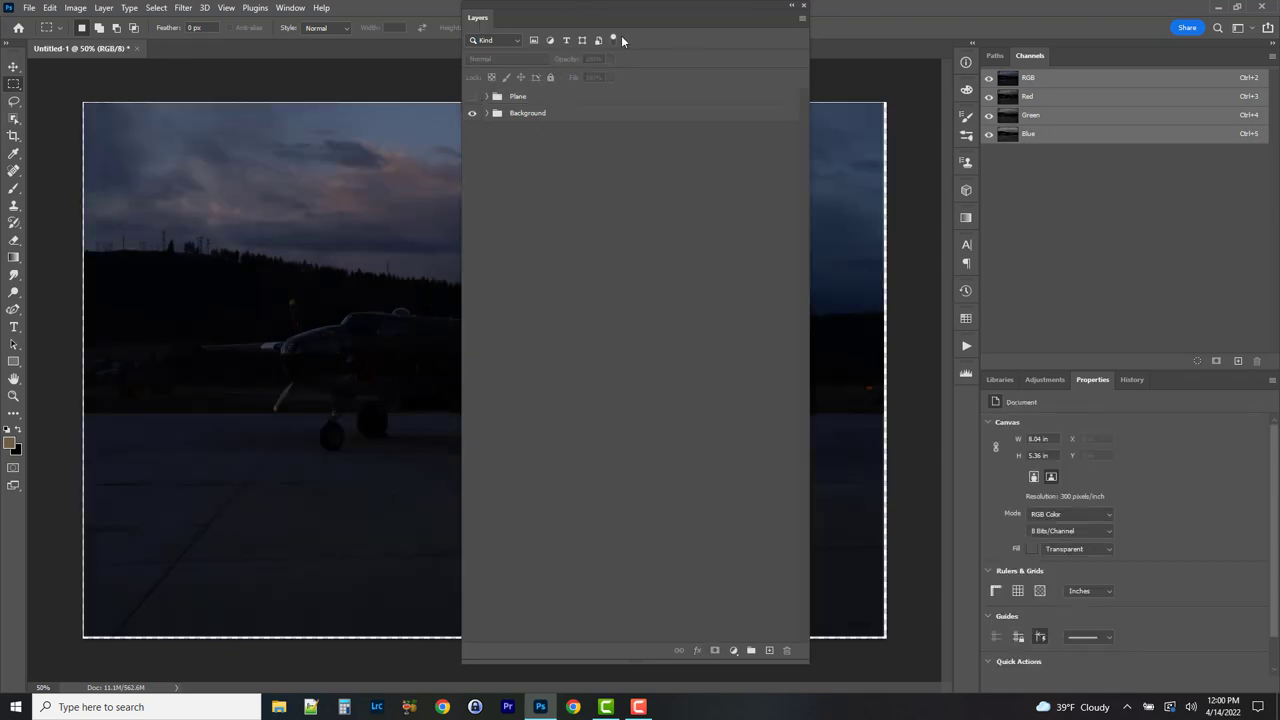
drag(574, 12, 796, 83)
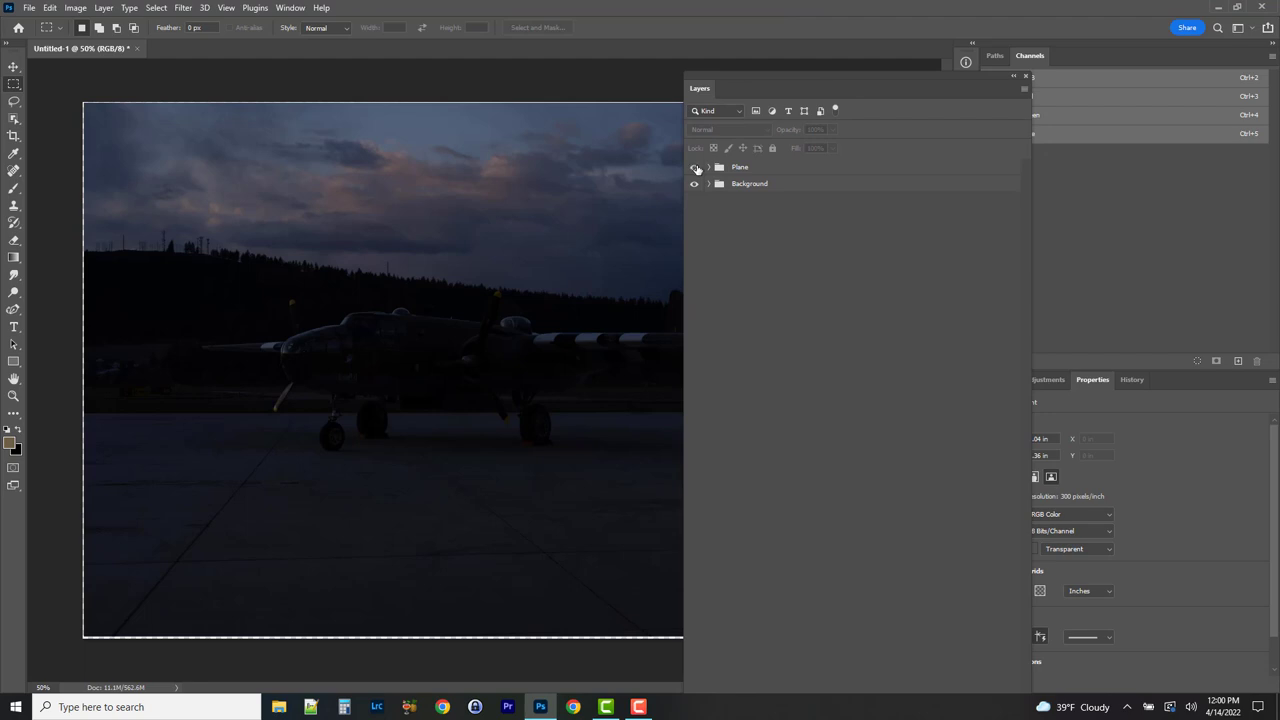
click(695, 168)
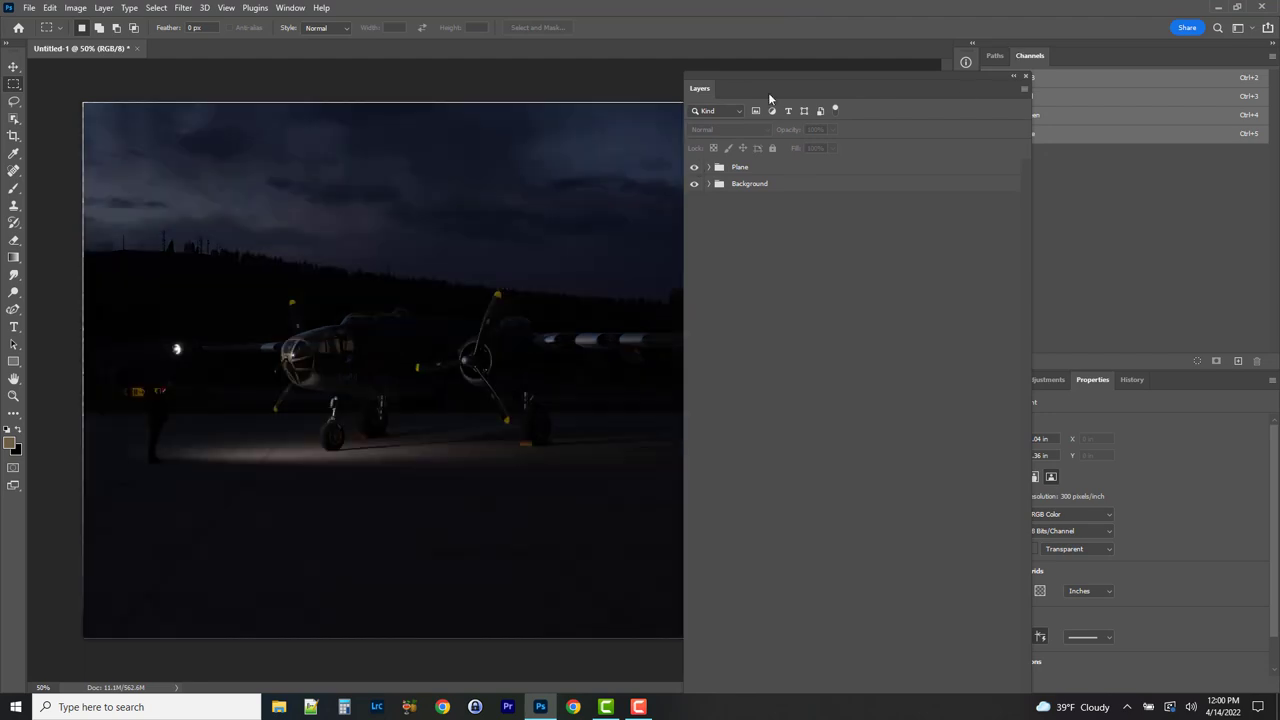
drag(697, 93, 1064, 58)
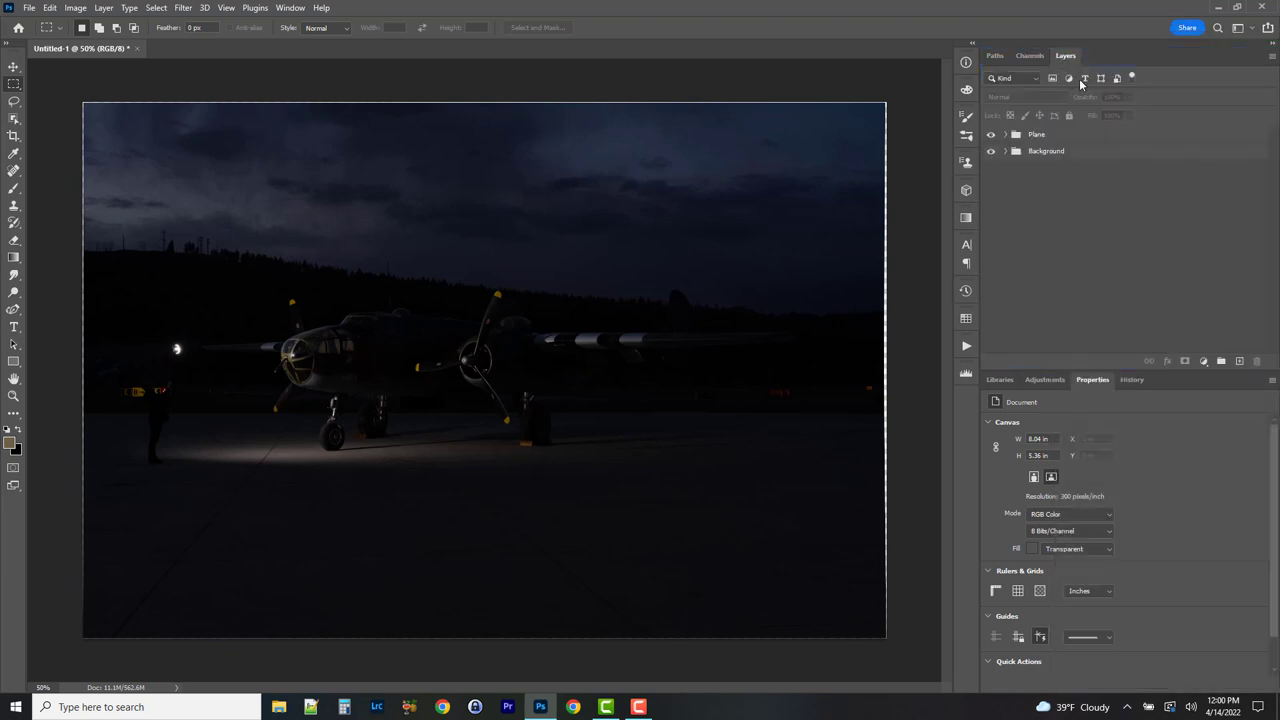
- Hide the Plane group and the DSC08729.jpg layer inside the Background group
click(991, 135)
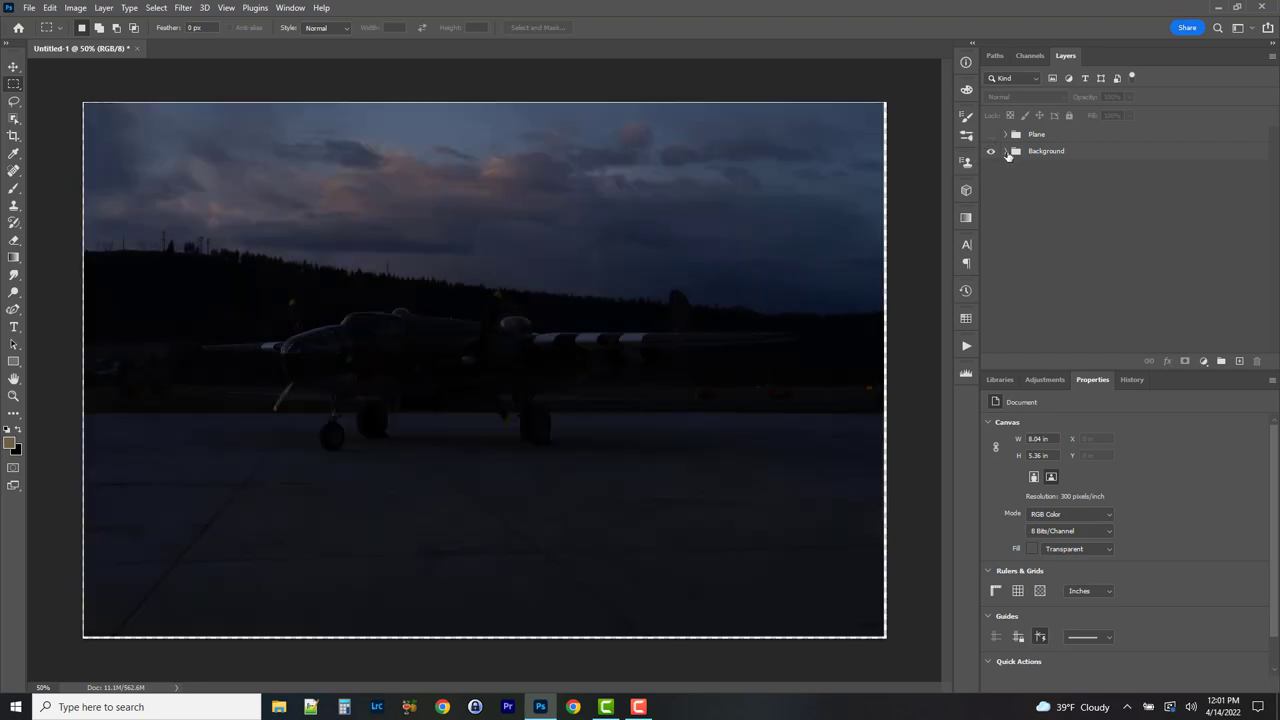
click(1006, 150)
click(991, 189)
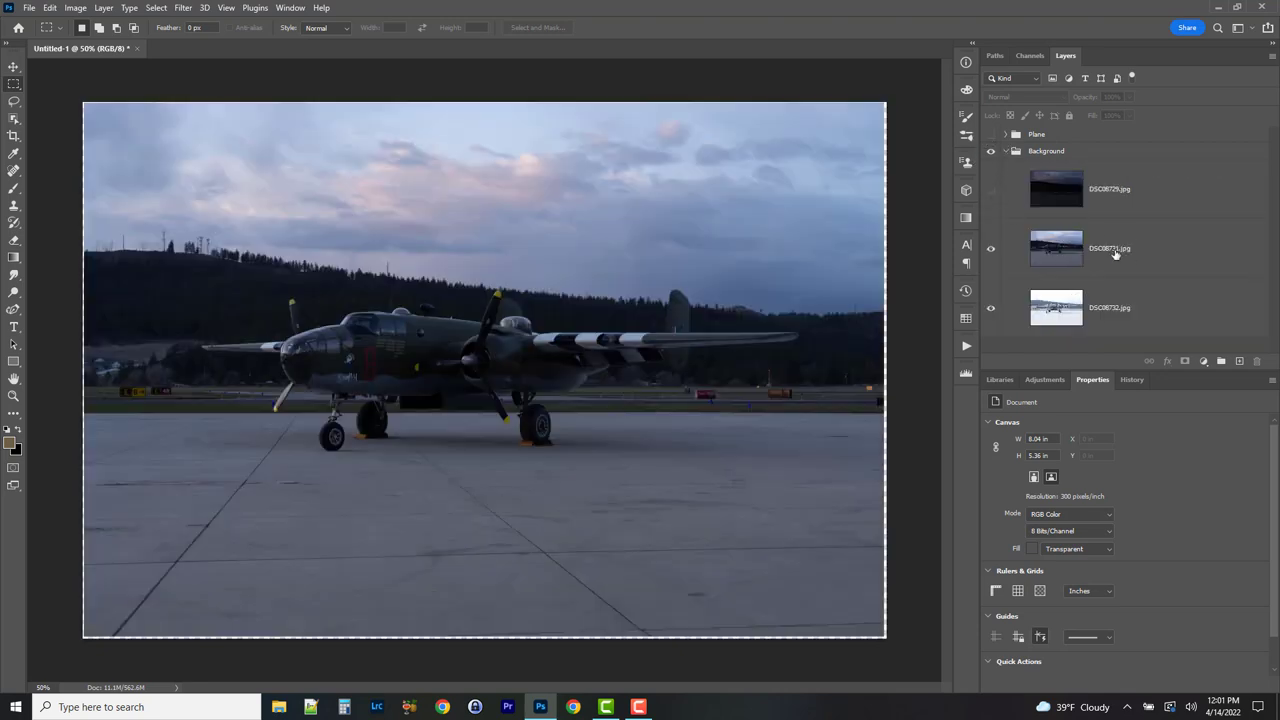
click(1140, 248)
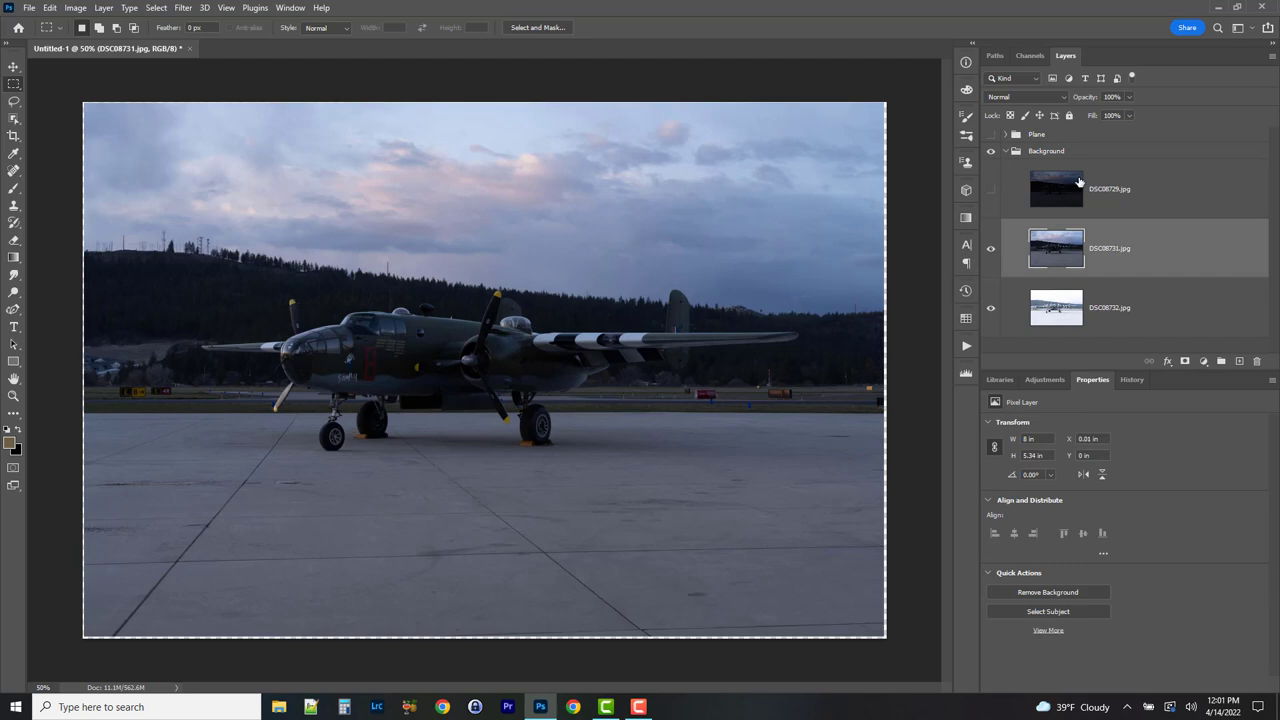
click(1046, 136)
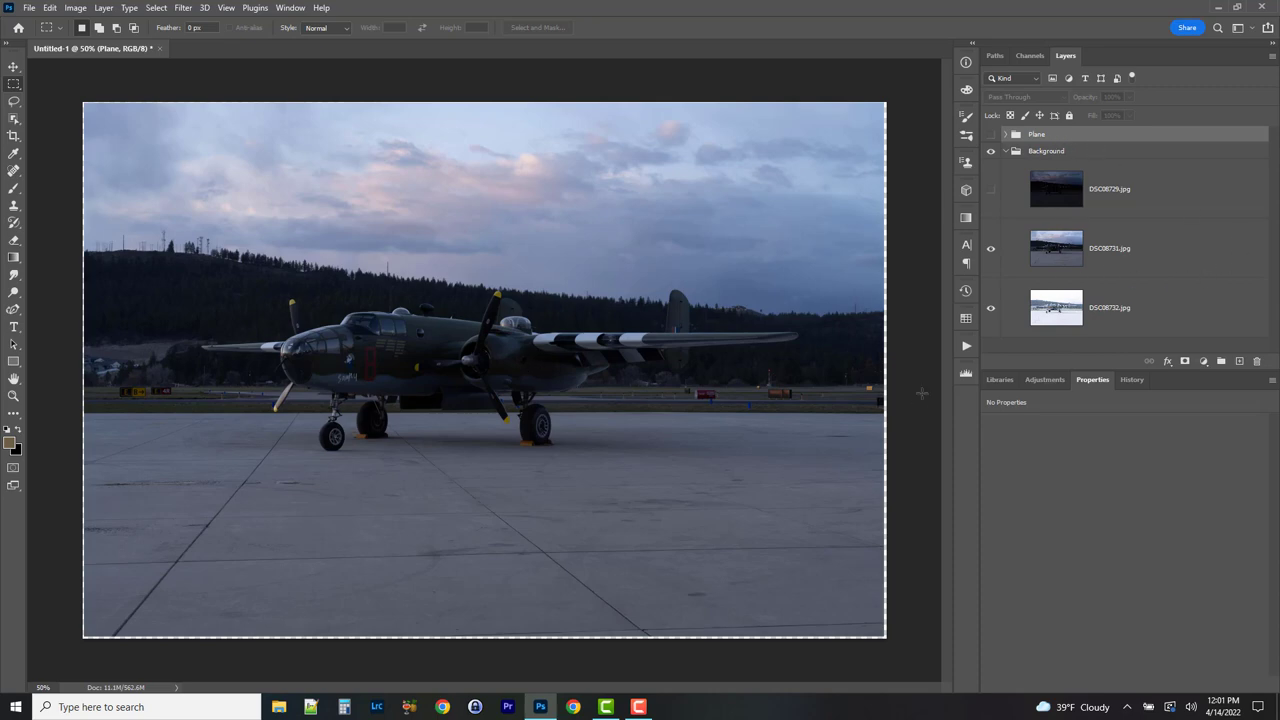
- Compare DSC08731.jpg with the brighter DSC08732.jpg by toggling the visibility of DSC08731.jpg
click(991, 249)
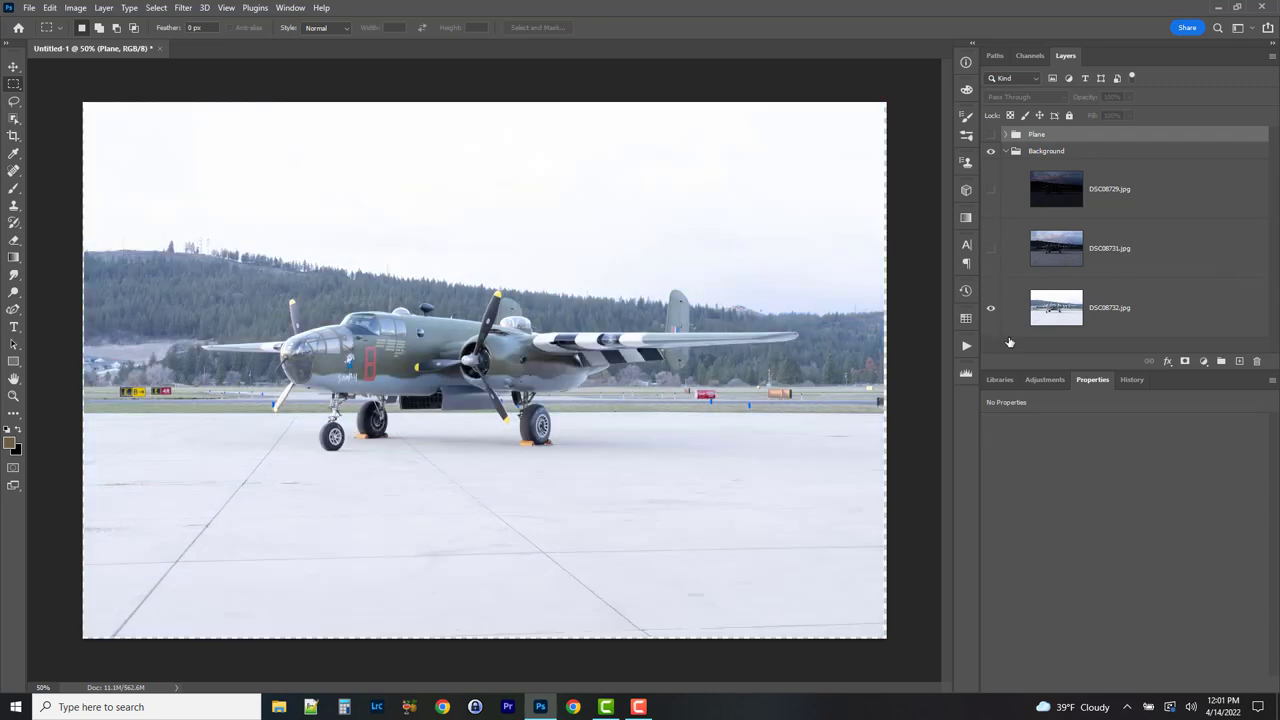
click(990, 250)
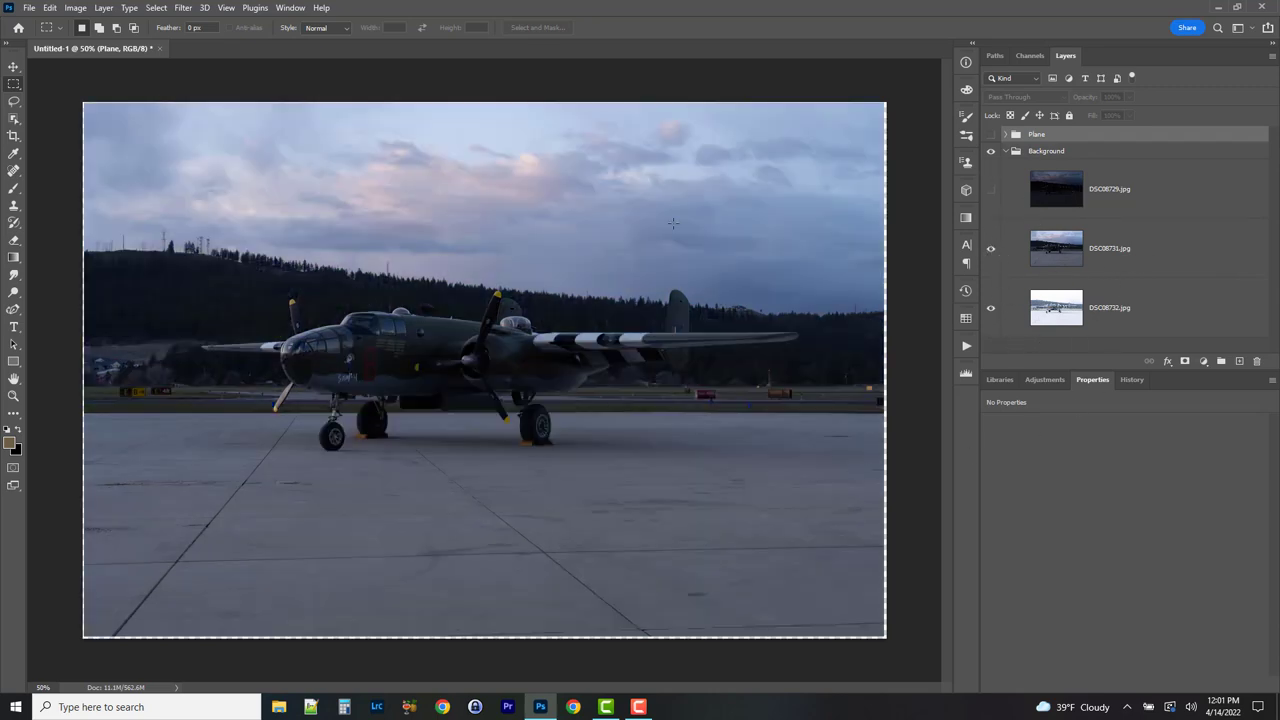
click(991, 249)
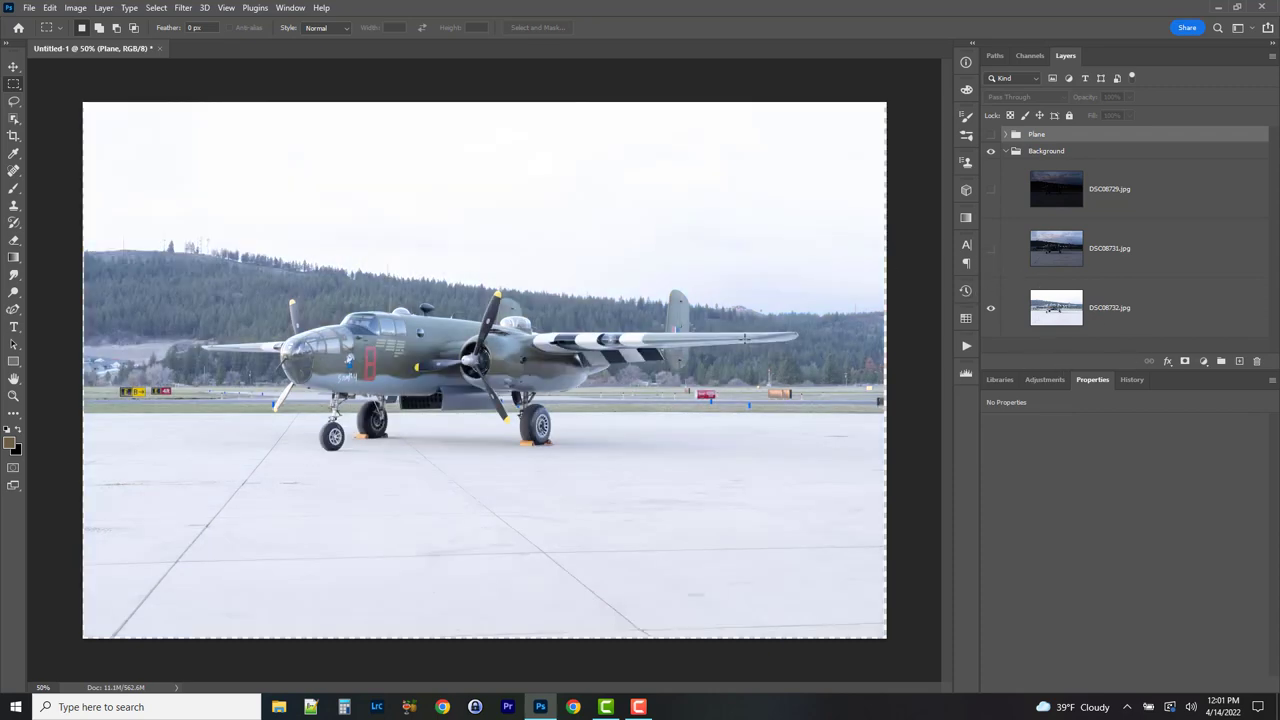
click(991, 249)
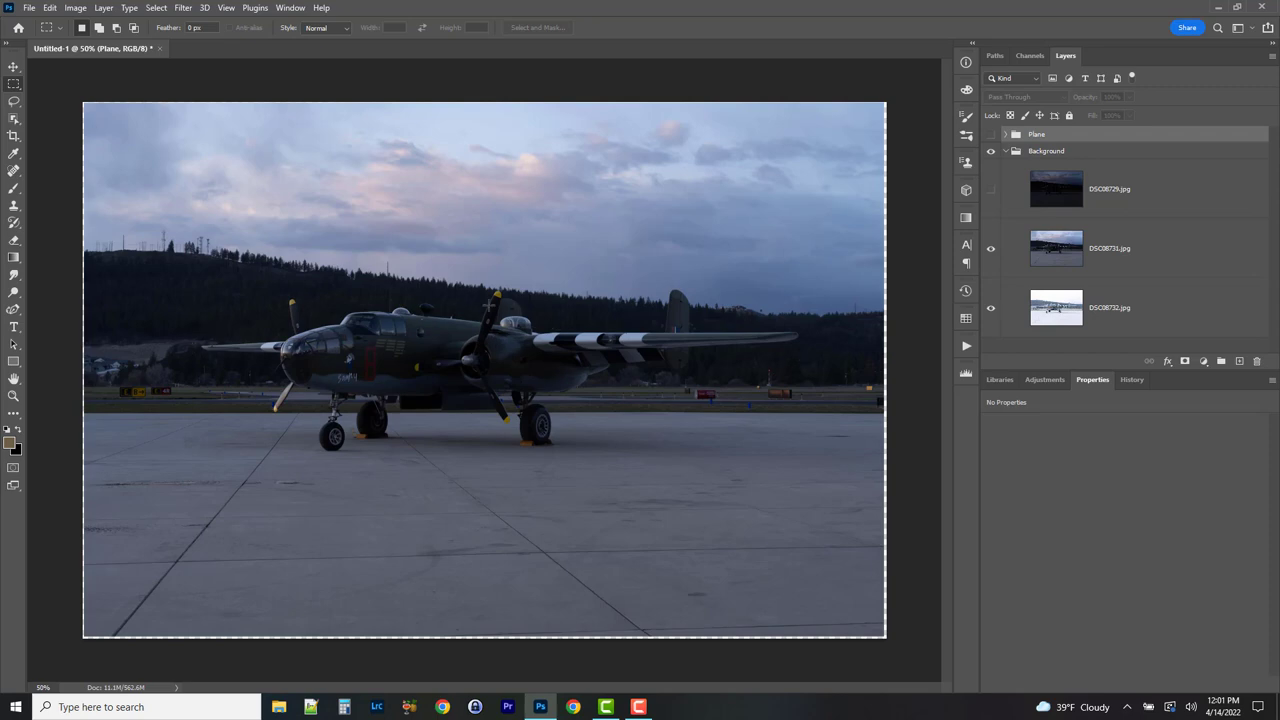
- Select the DSC08731.jpg layer and inspect the airplane's nose and cockpit edges up close
click(1163, 254)
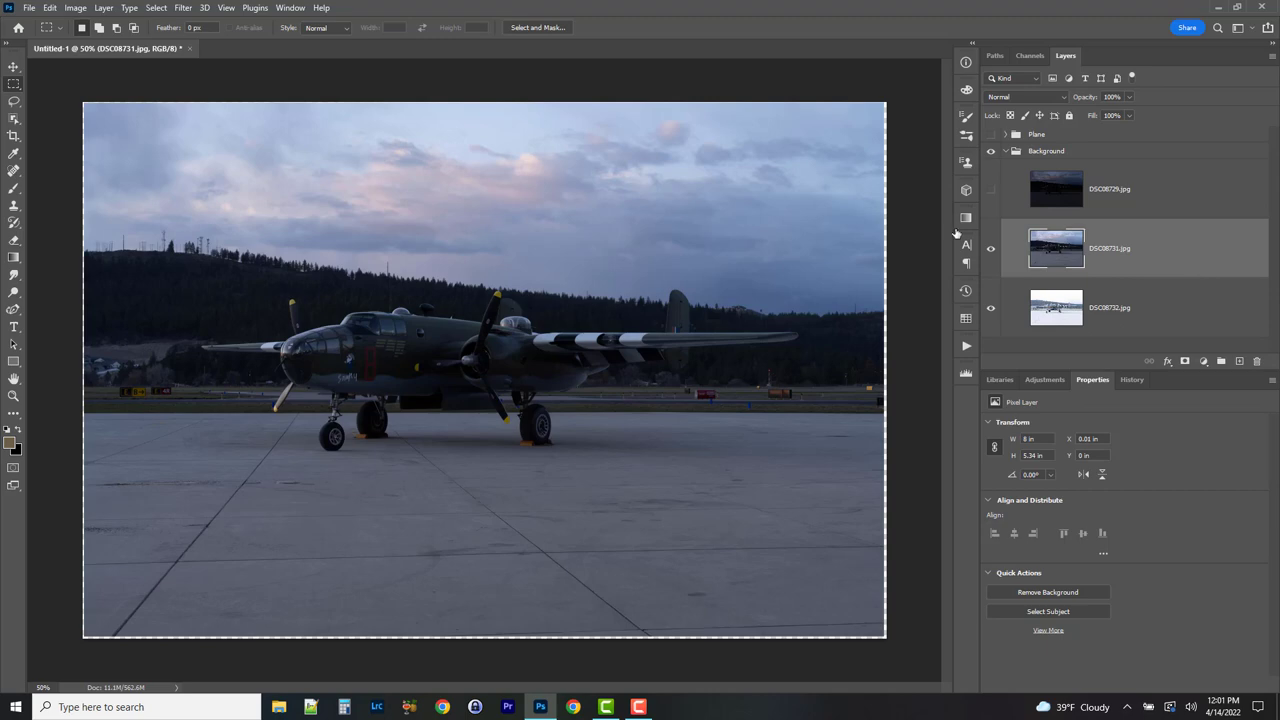
click(13, 395)
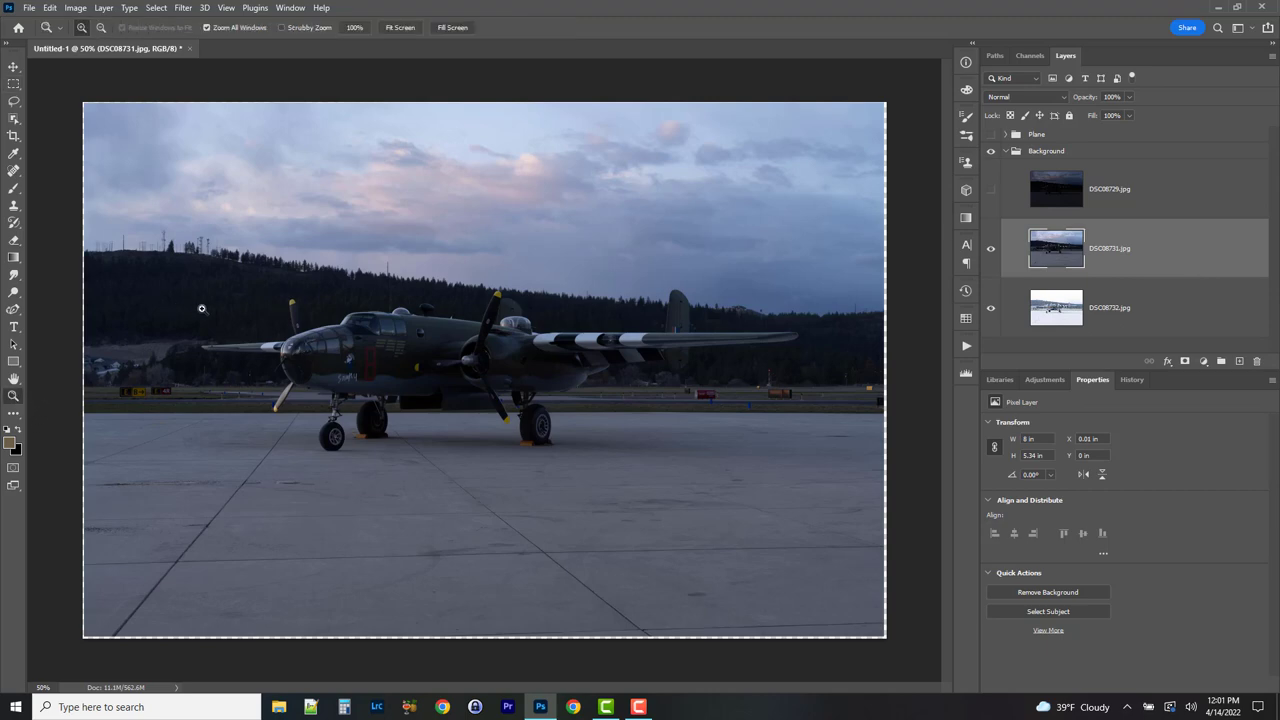
drag(229, 309, 345, 386)
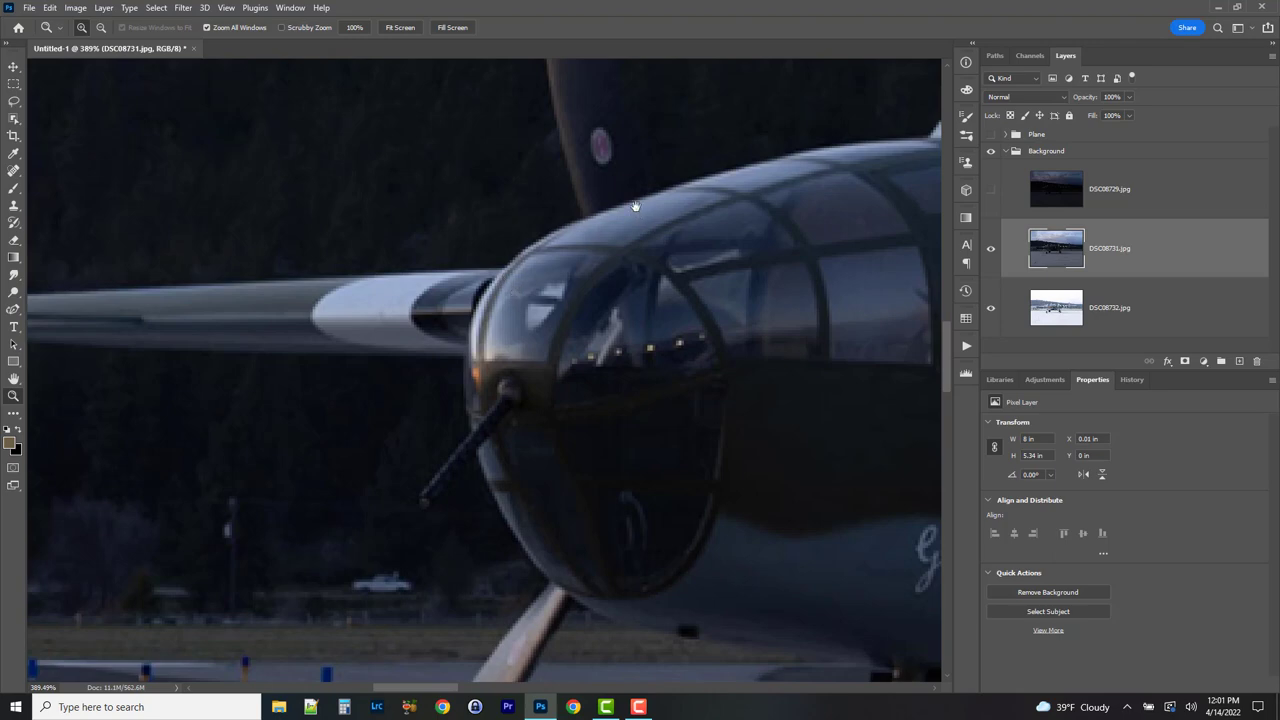
drag(635, 206, 626, 463)
drag(811, 409, 161, 483)
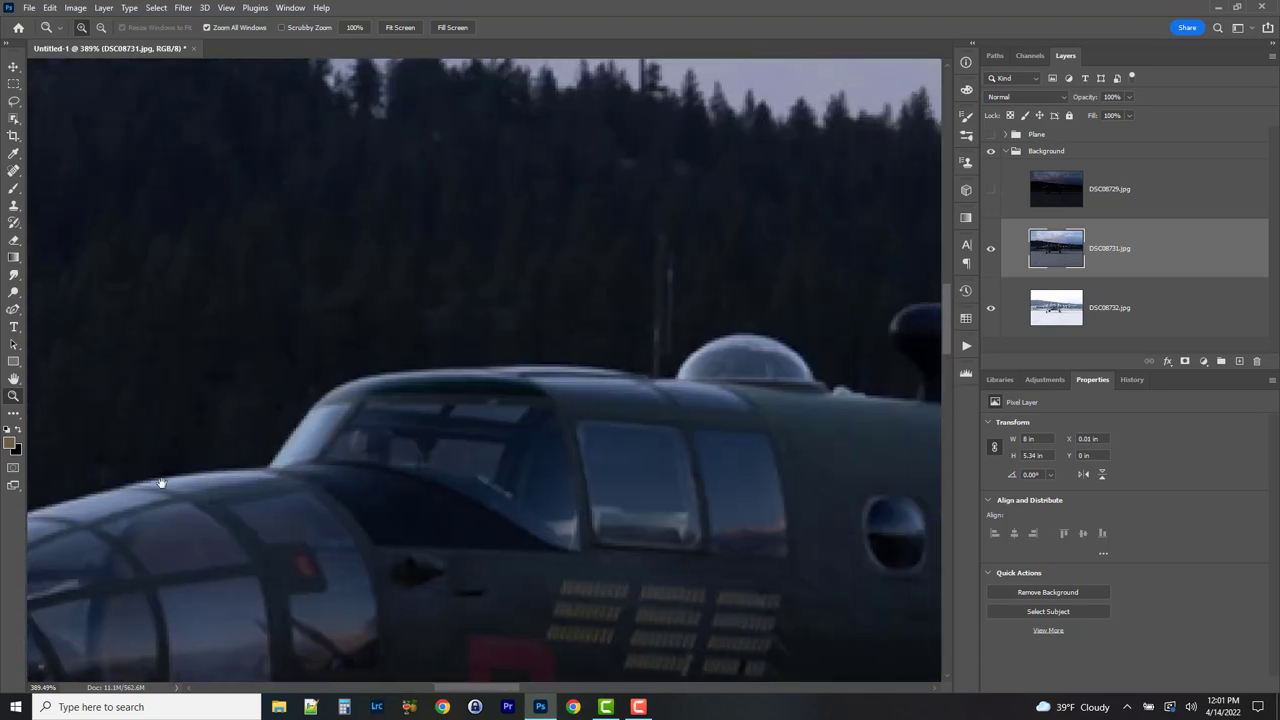
drag(357, 529, 750, 255)
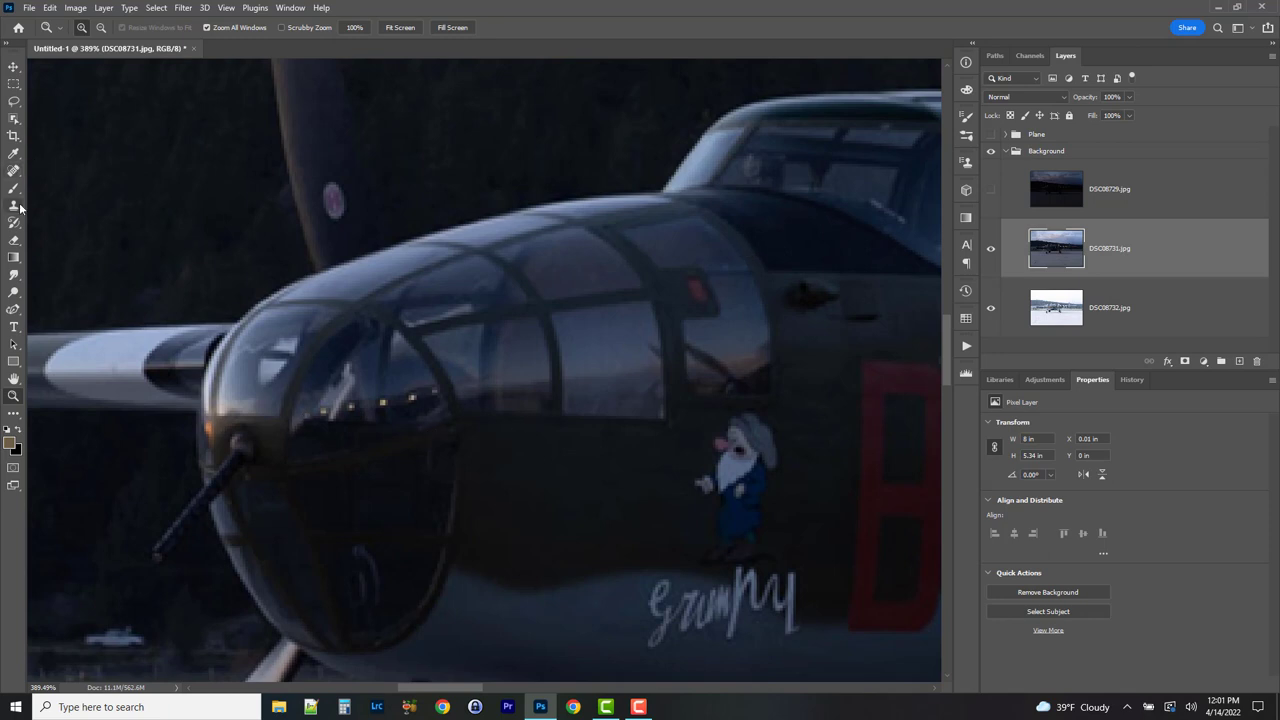
click(14, 120)
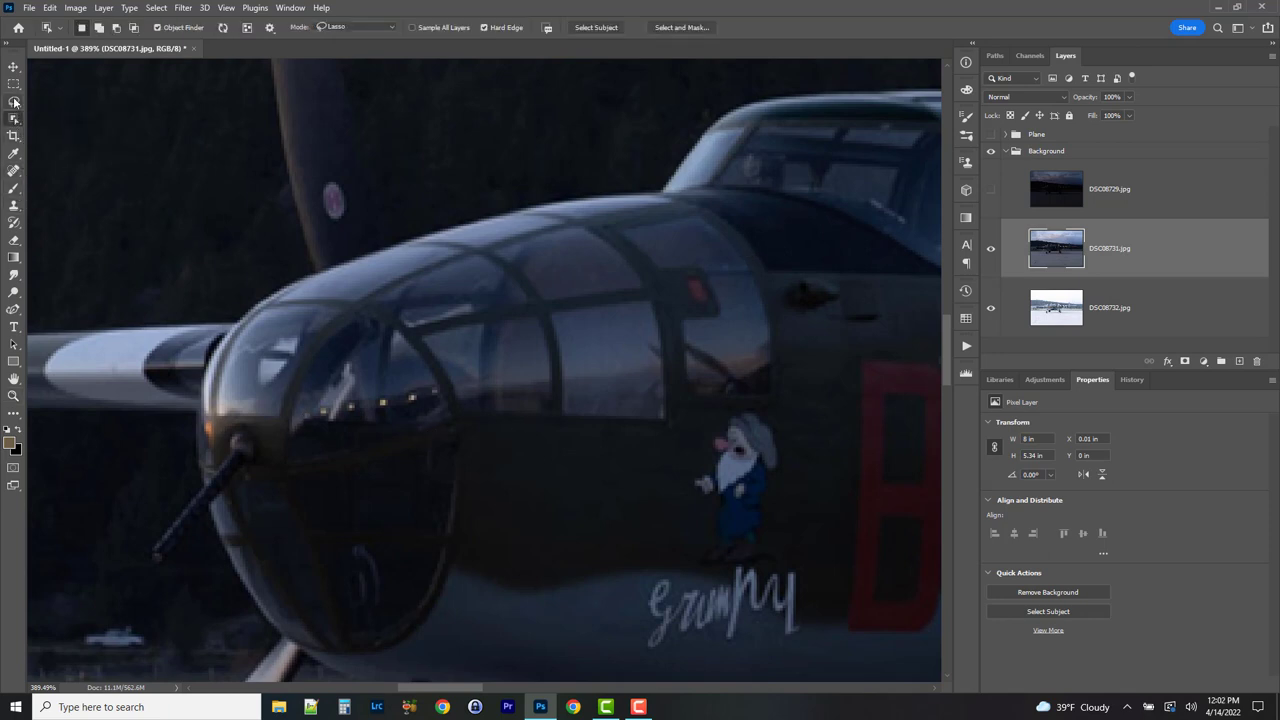
click(13, 101)
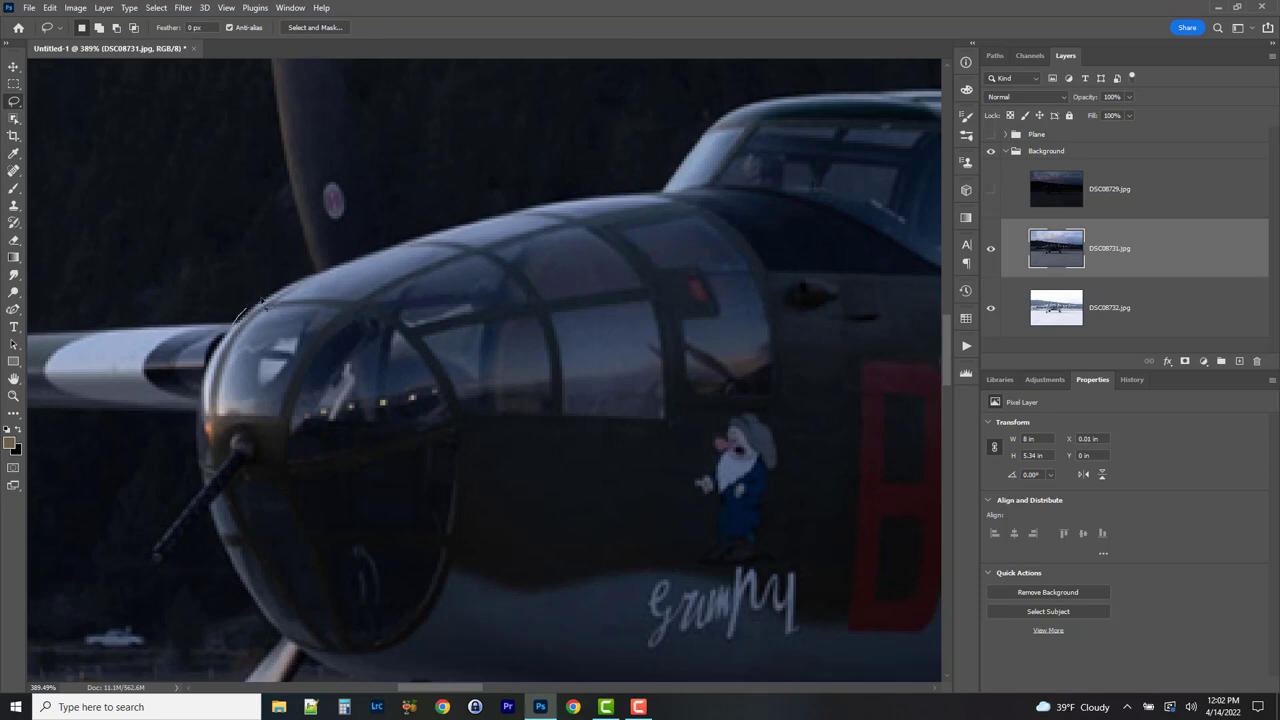
drag(262, 302, 320, 277)
drag(263, 392, 247, 387)
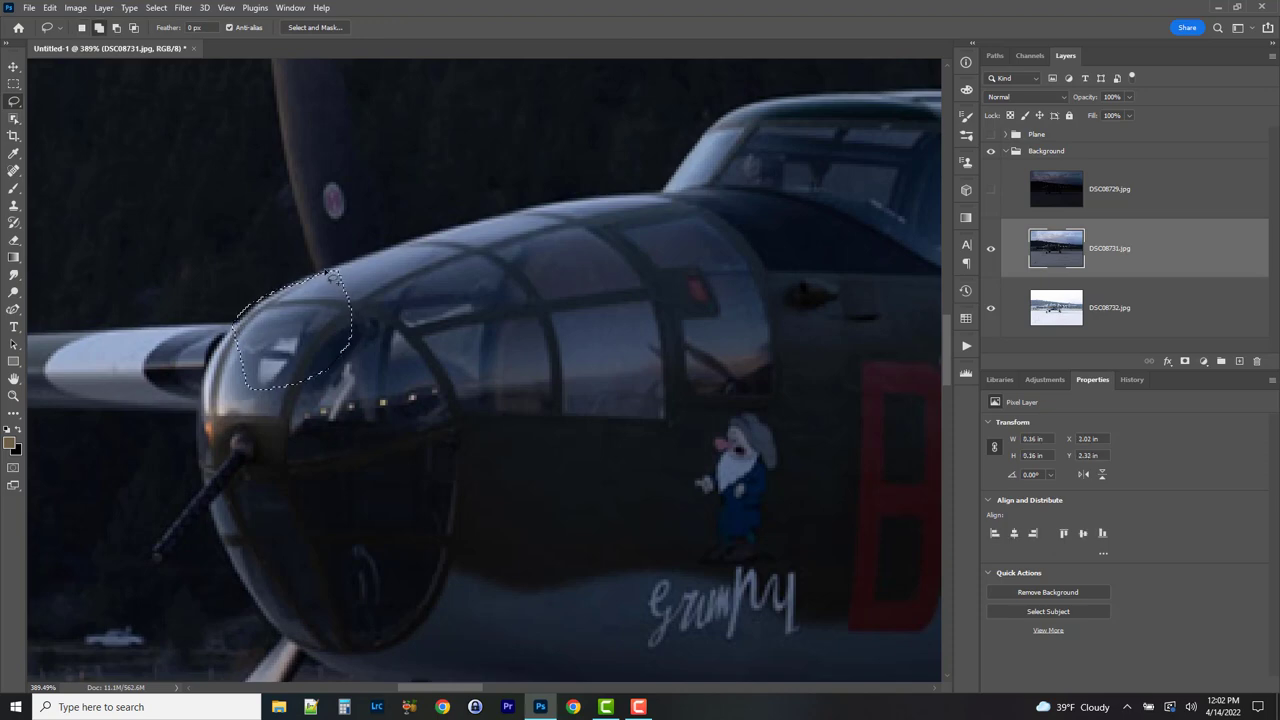
mouse_move(318, 271)
mouse_down()
mouse_move(297, 159)
mouse_move(370, 190)
mouse_move(389, 314)
mouse_move(370, 318)
mouse_move(334, 352)
mouse_up()
key(ctrl+d)
- Start a Curvature Pen path along the upper edge of the far wing, from the wingtip to the nose
drag(498, 354, 746, 205)
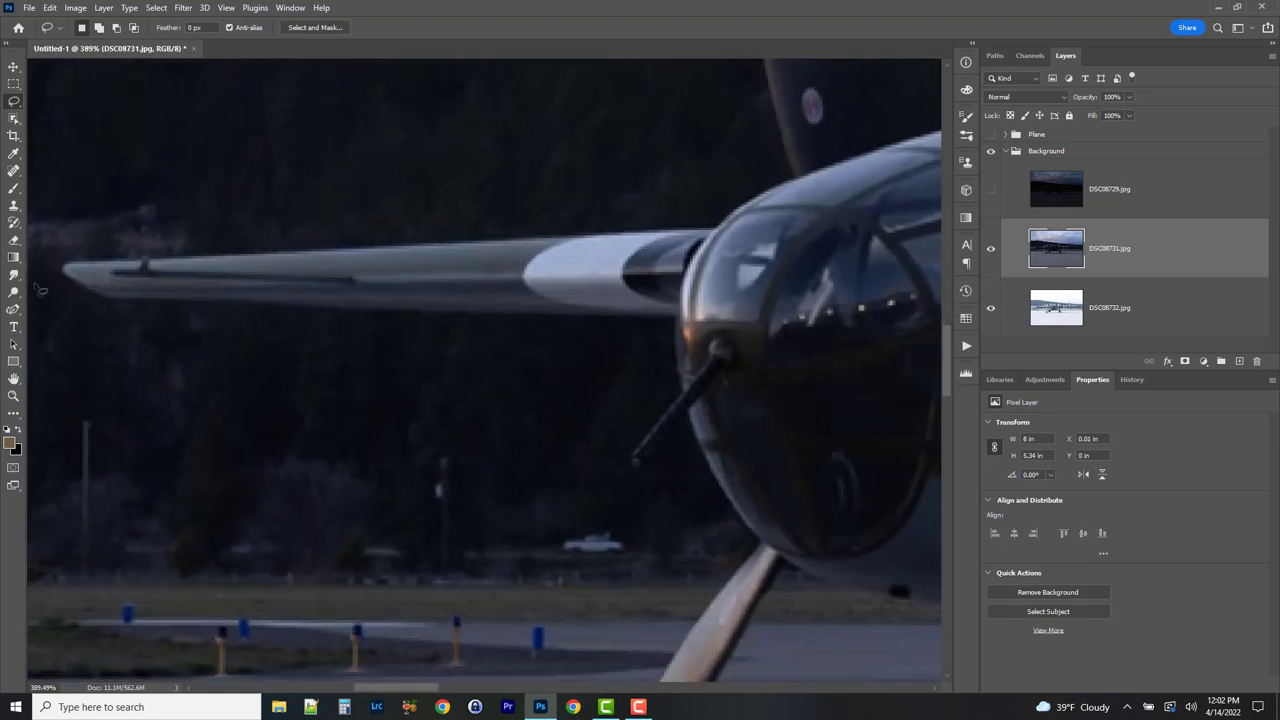
click(13, 311)
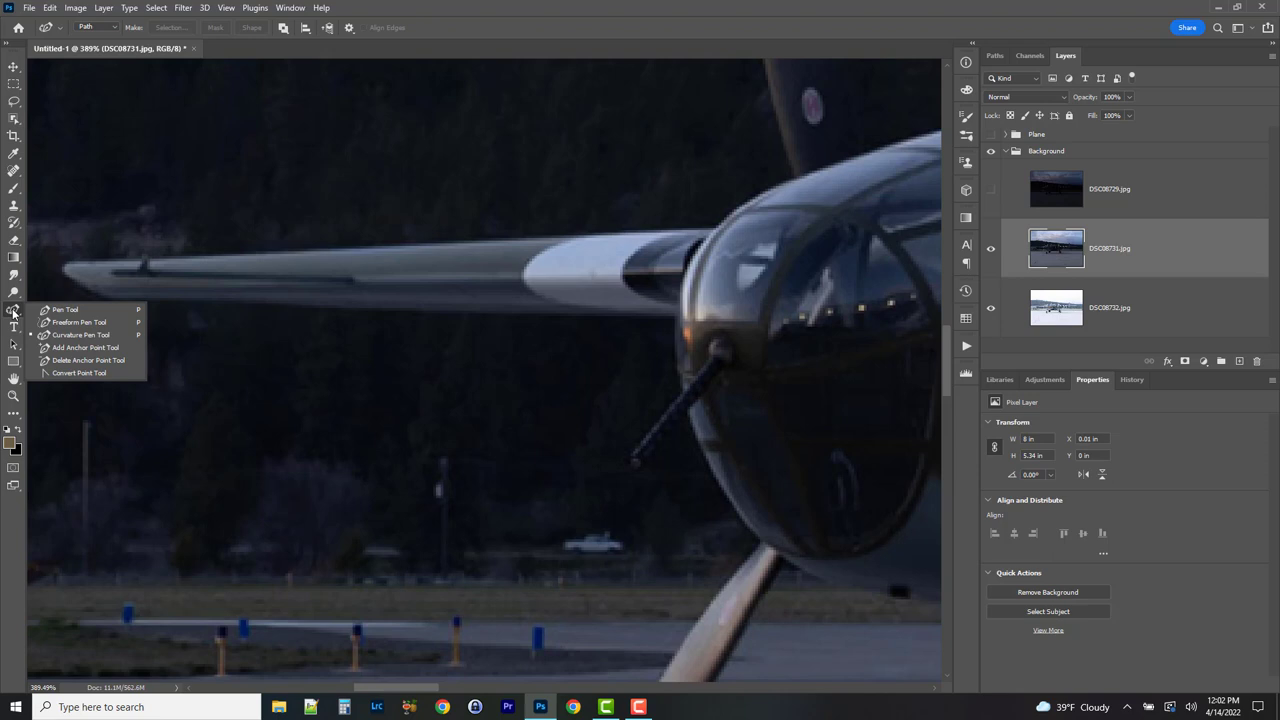
click(100, 339)
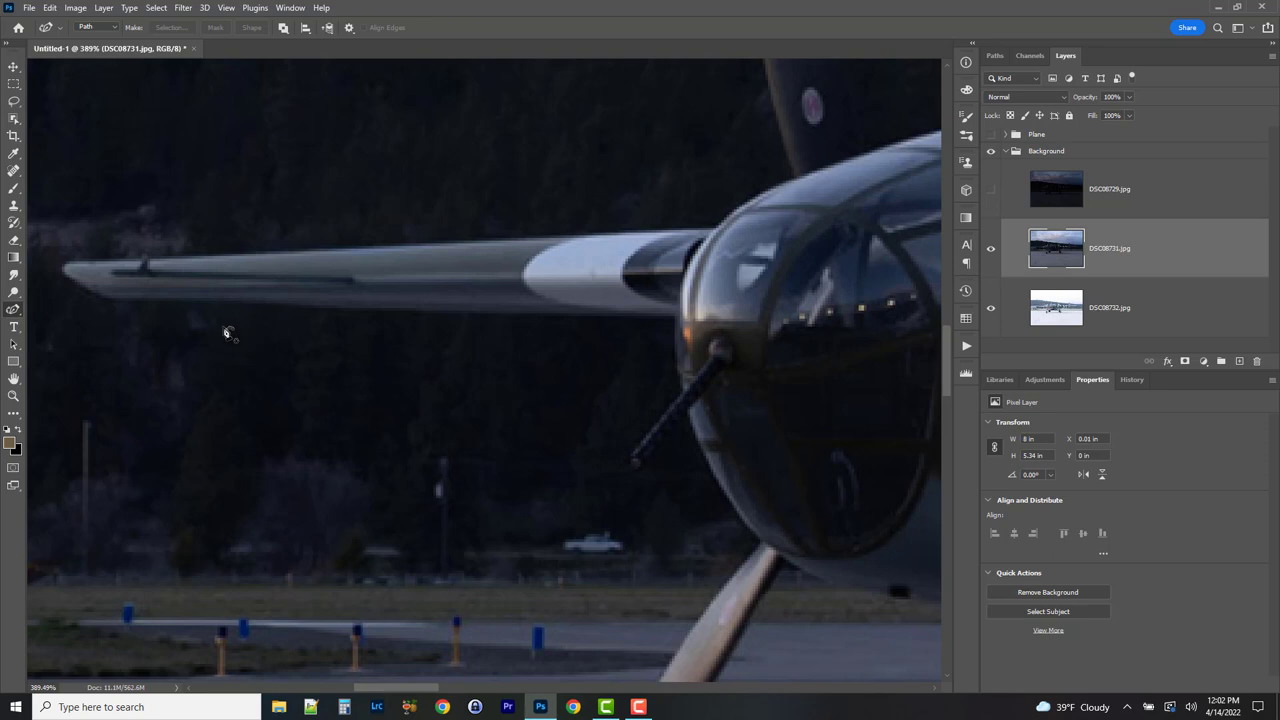
click(65, 263)
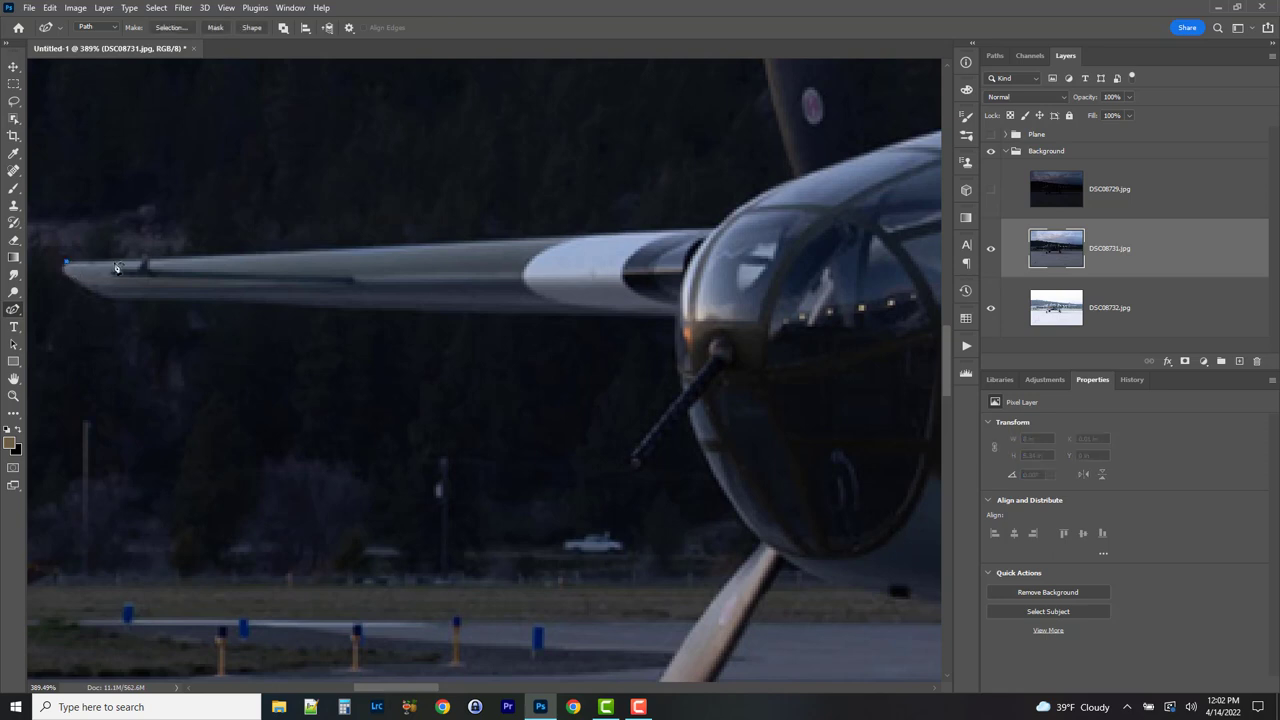
click(718, 231)
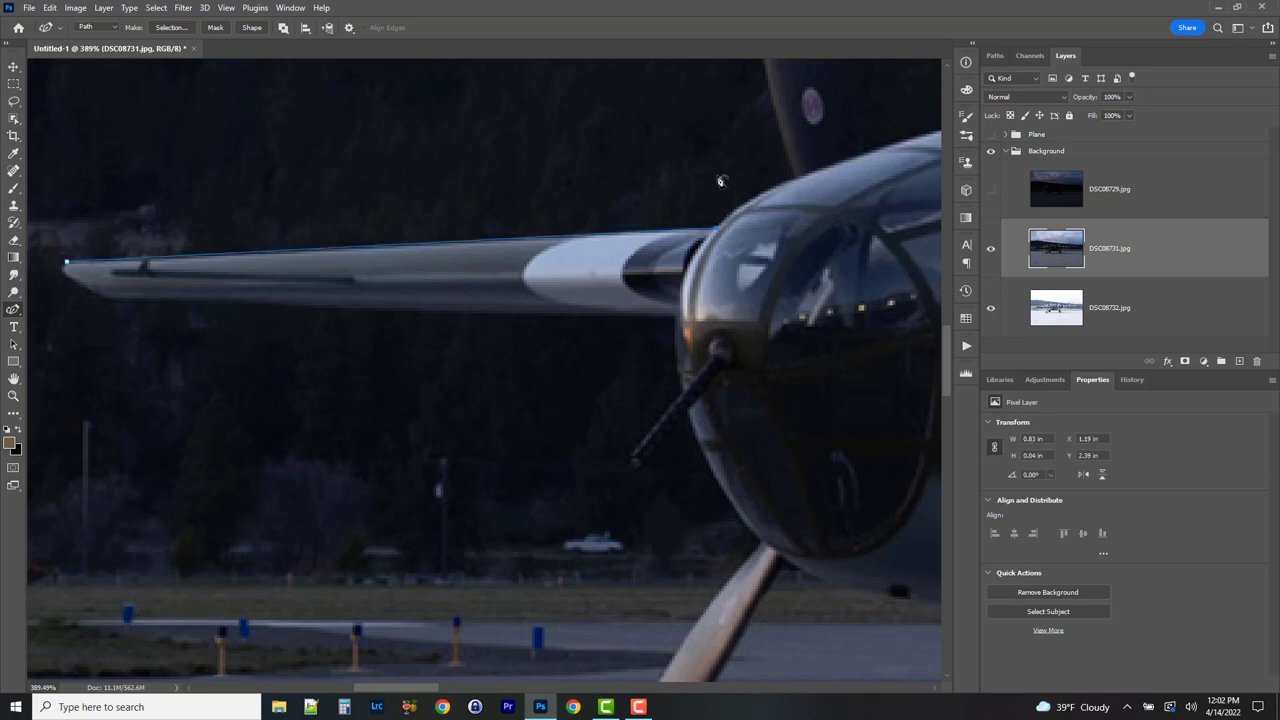
click(716, 178)
key(ctrl+z)
- Continue the rough path around the far propeller blade and along the nose up to the top of the windshield
drag(790, 190, 560, 375)
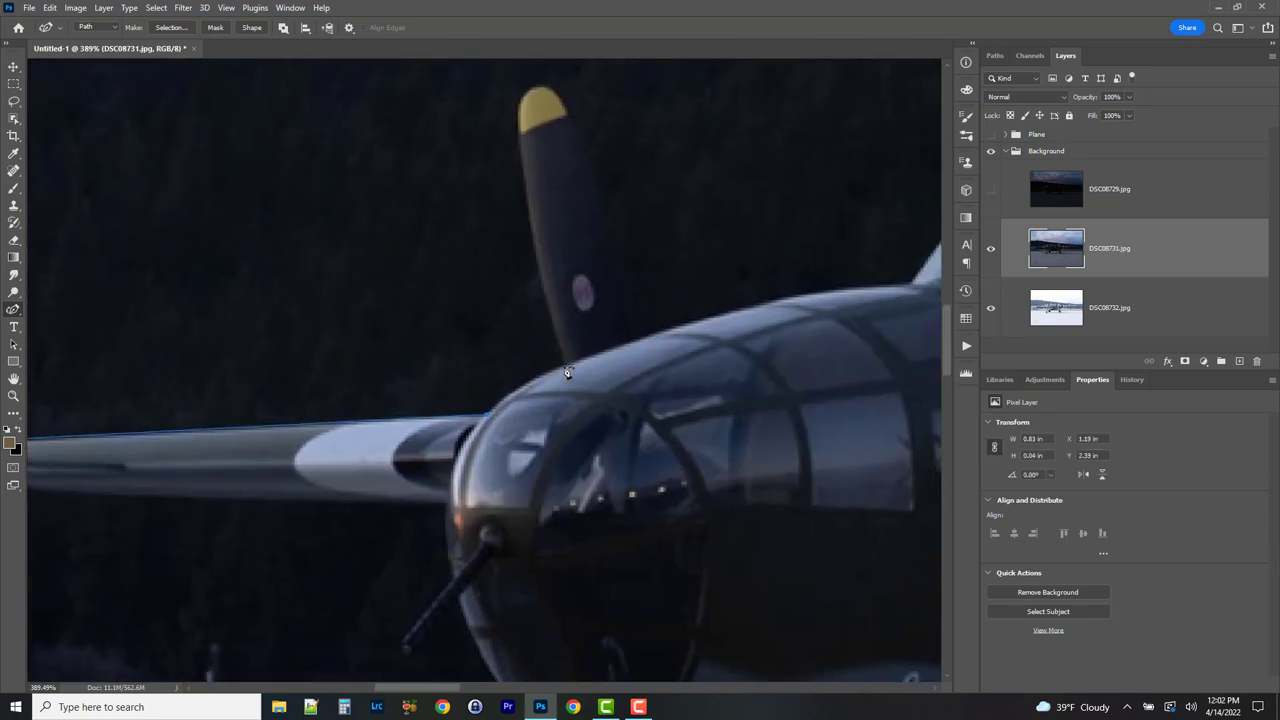
click(561, 364)
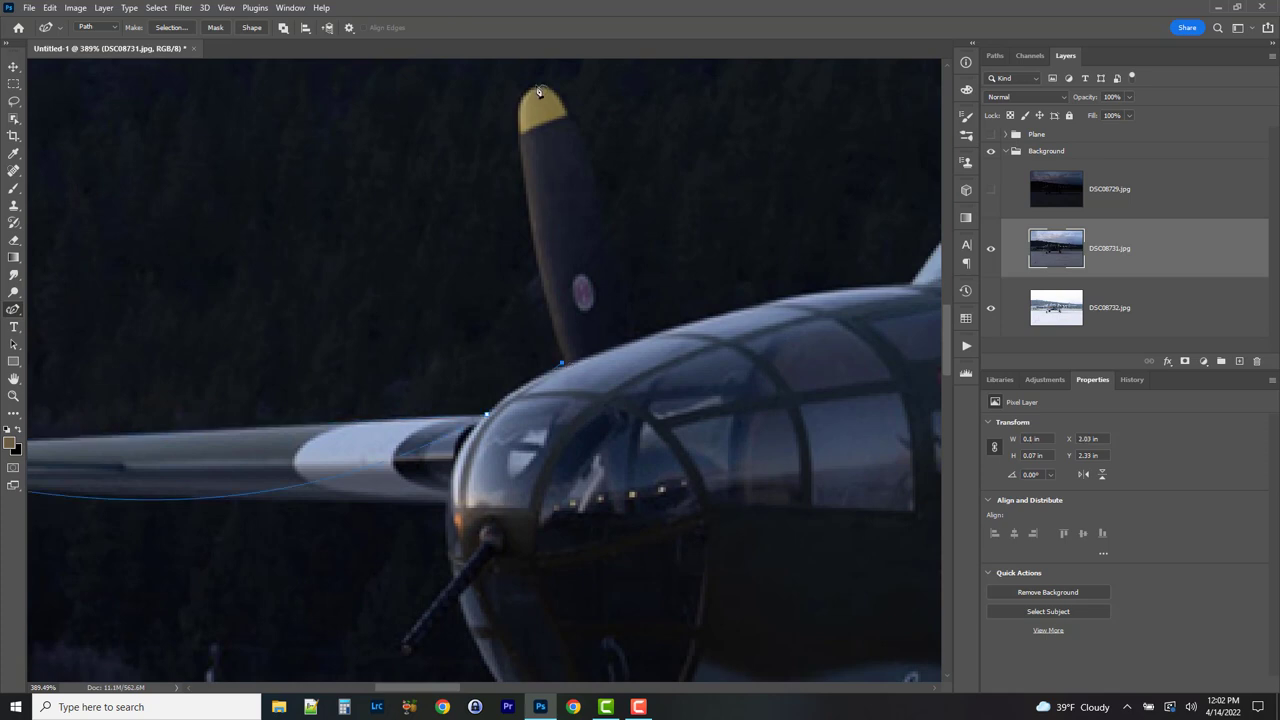
click(537, 88)
click(651, 337)
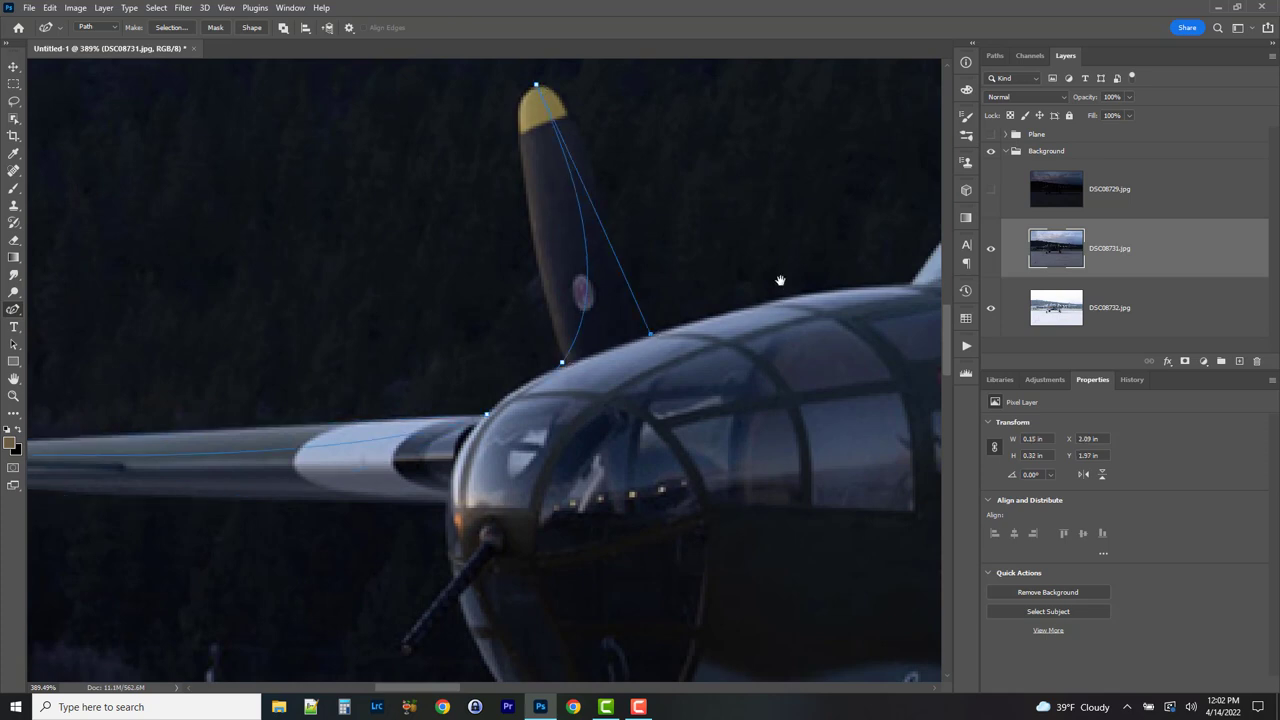
drag(780, 277, 391, 466)
click(526, 478)
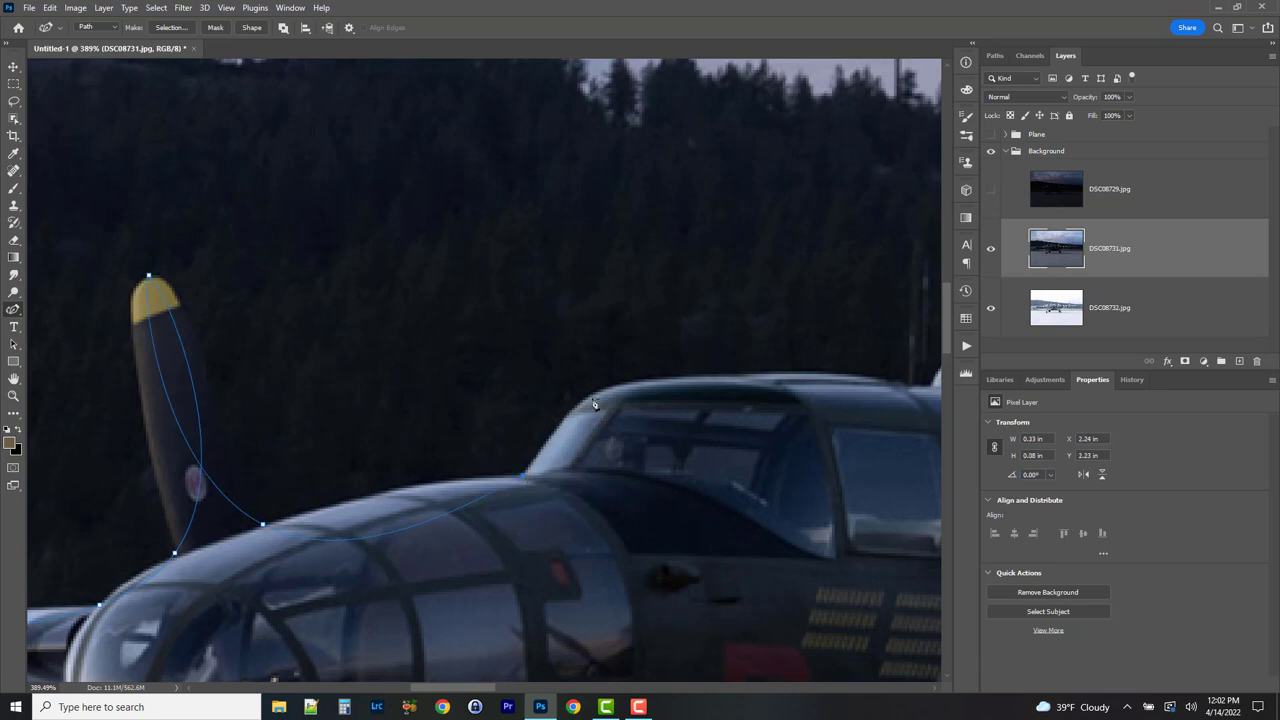
click(590, 397)
- Extend the path over the cockpit roof and around the small clear dome behind it
drag(740, 389, 217, 351)
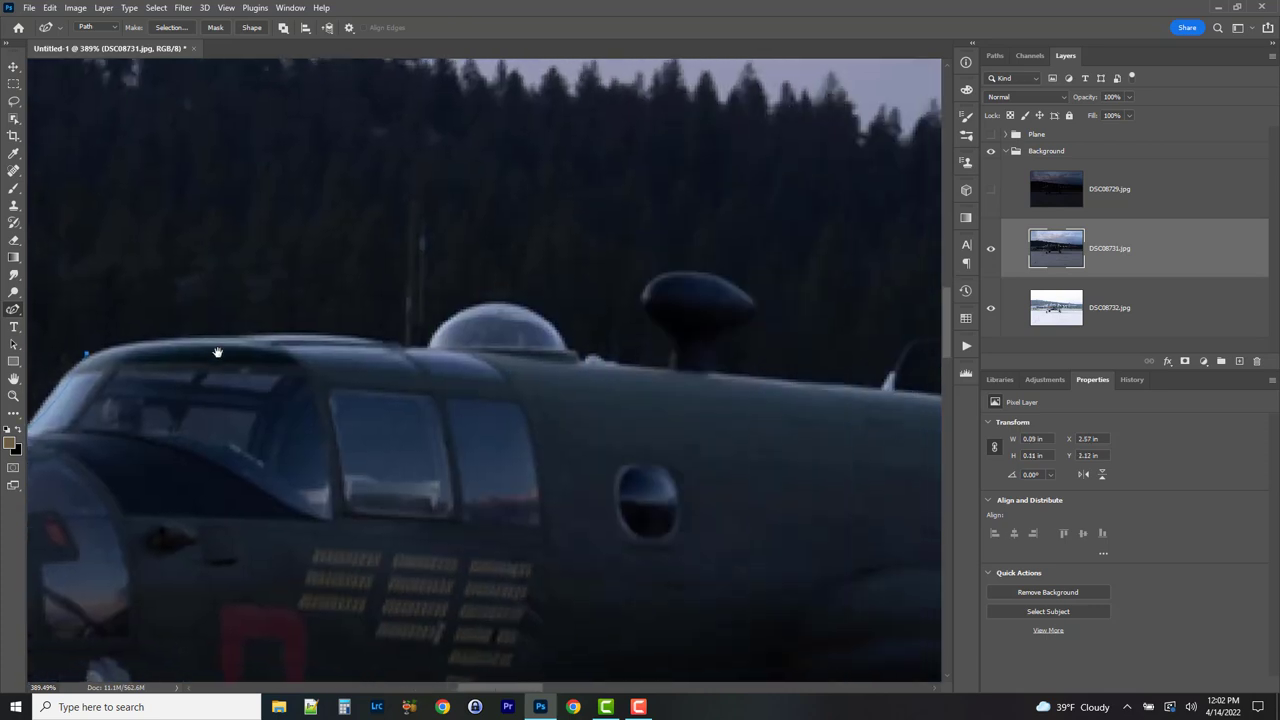
click(423, 347)
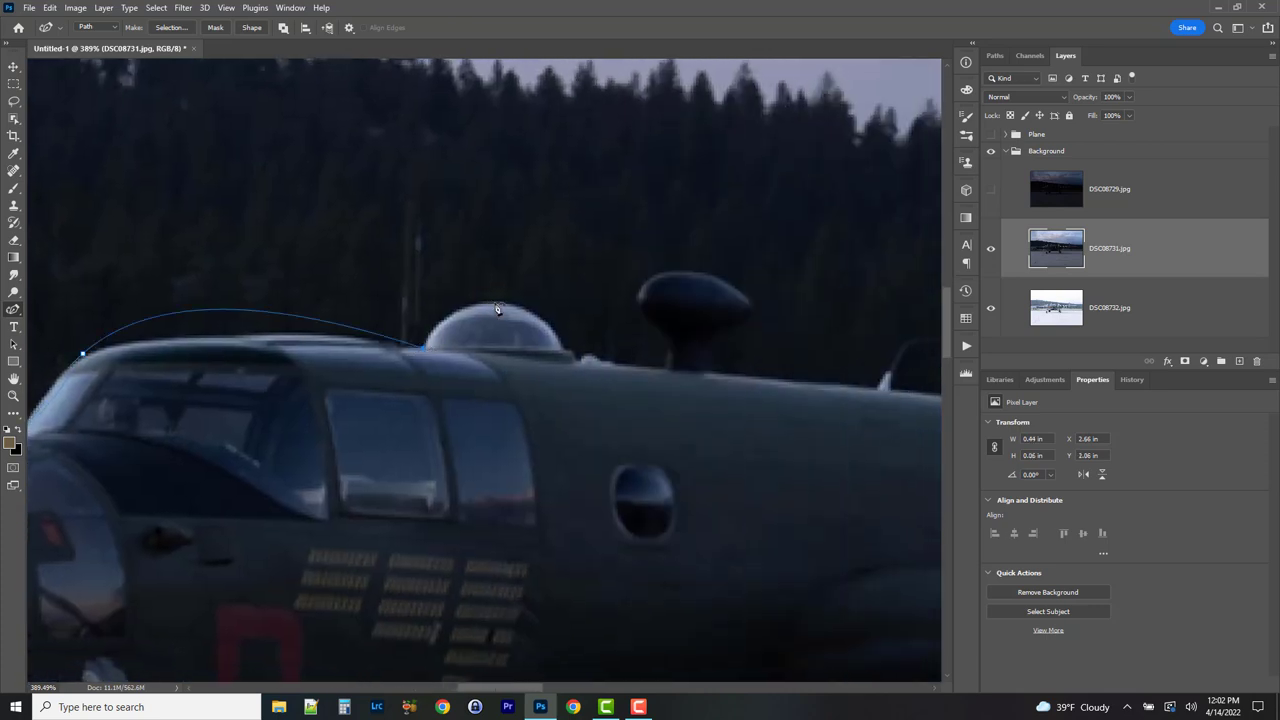
click(498, 300)
click(571, 351)
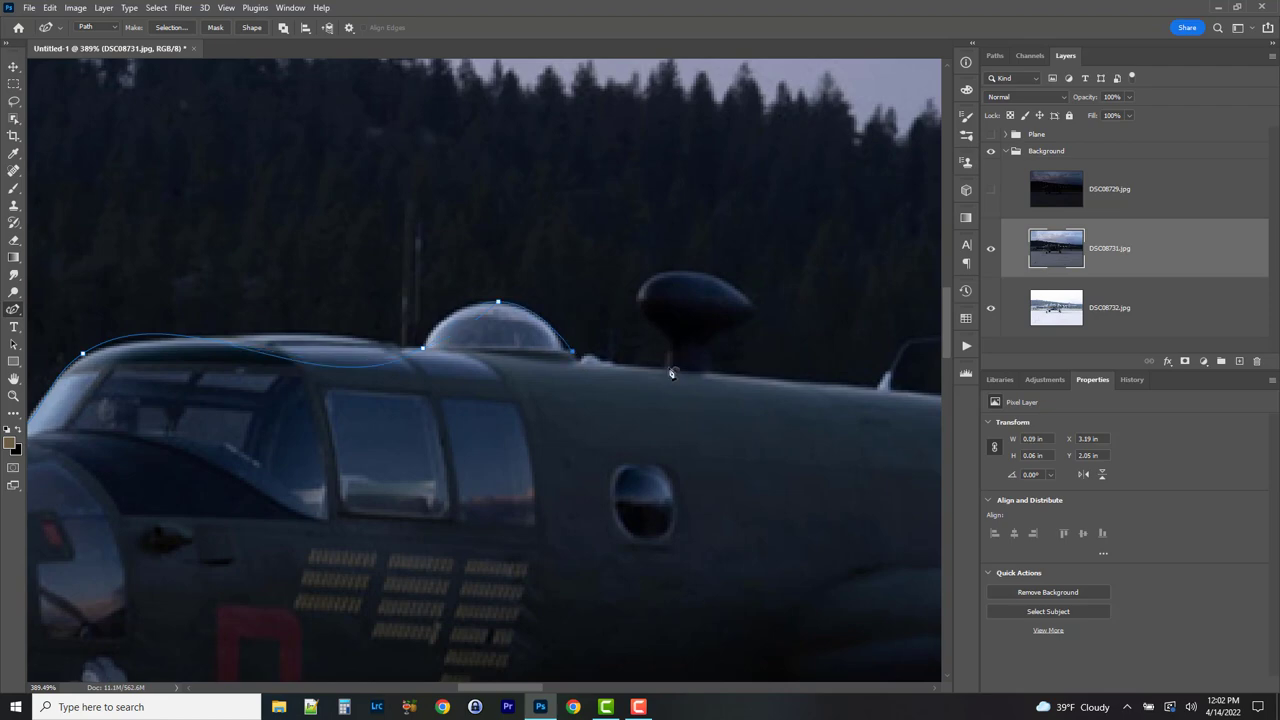
- Trace the rough path around the dark pod and its stem on top of the fuselage
click(664, 366)
click(666, 336)
click(638, 296)
click(706, 273)
click(758, 307)
click(713, 336)
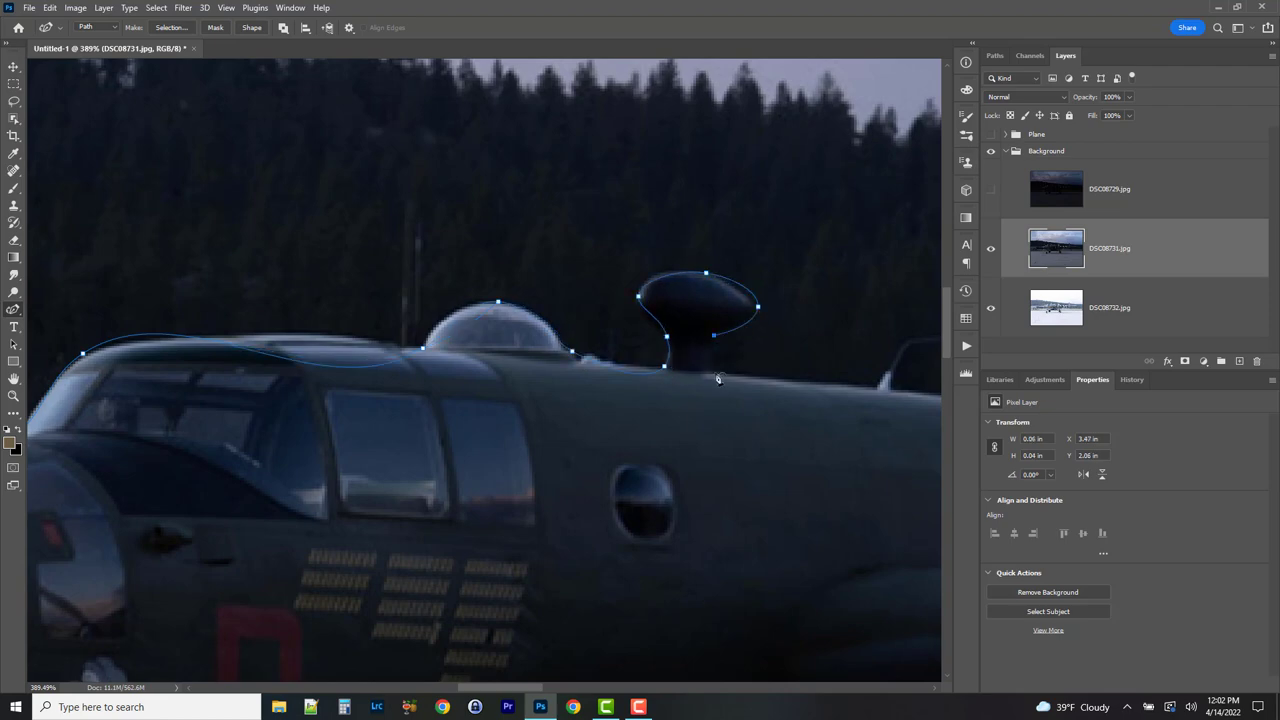
click(713, 371)
- Trace the path around the thin bent antenna, briefly hiding the DSC08731.jpg layer to place points on the brighter exposure
drag(757, 388, 386, 350)
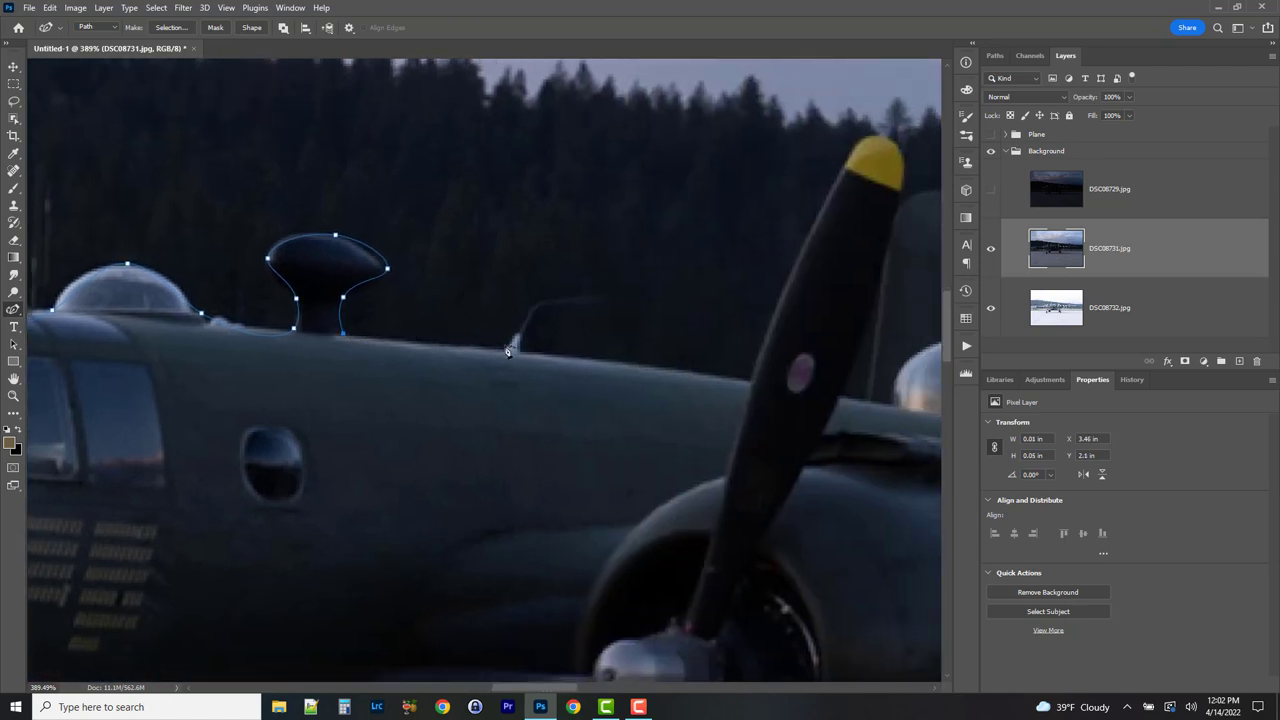
click(511, 347)
click(538, 302)
click(605, 298)
click(990, 252)
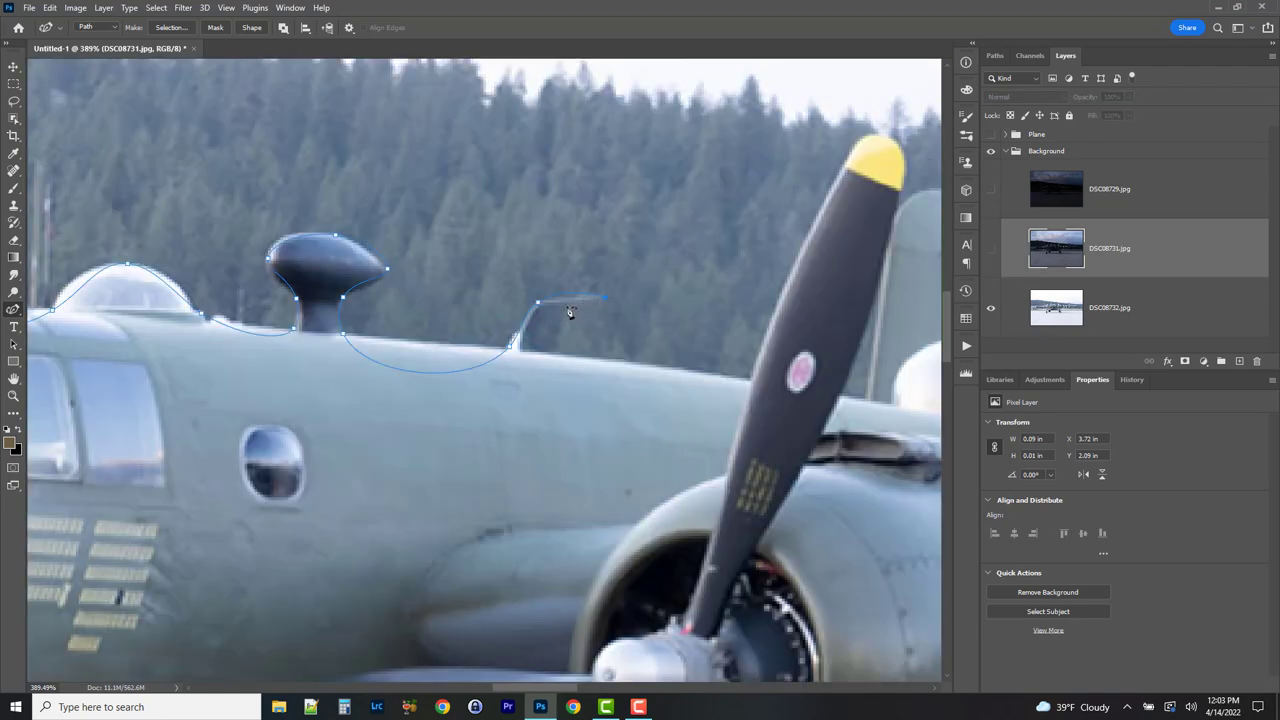
click(567, 308)
click(990, 248)
click(558, 349)
- Continue the rough path around the near propeller's upper blade, the tail fin and the clear gun turret
click(750, 378)
drag(803, 275, 555, 441)
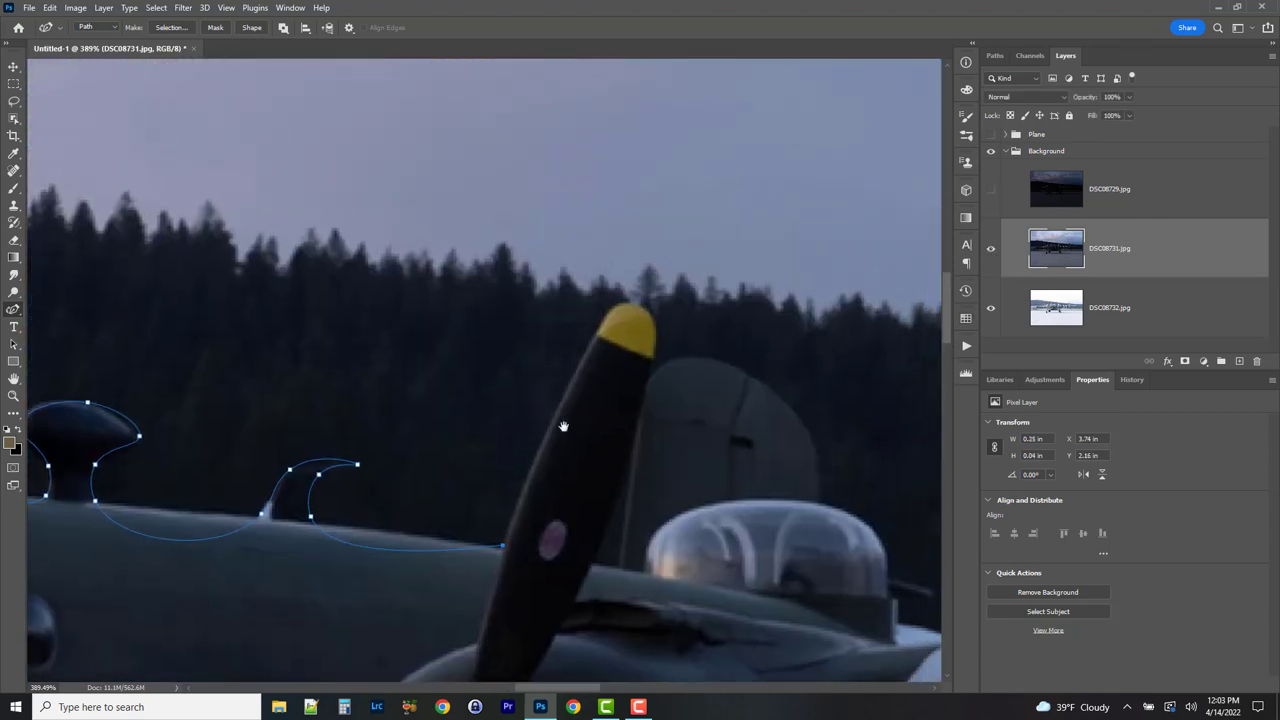
click(632, 300)
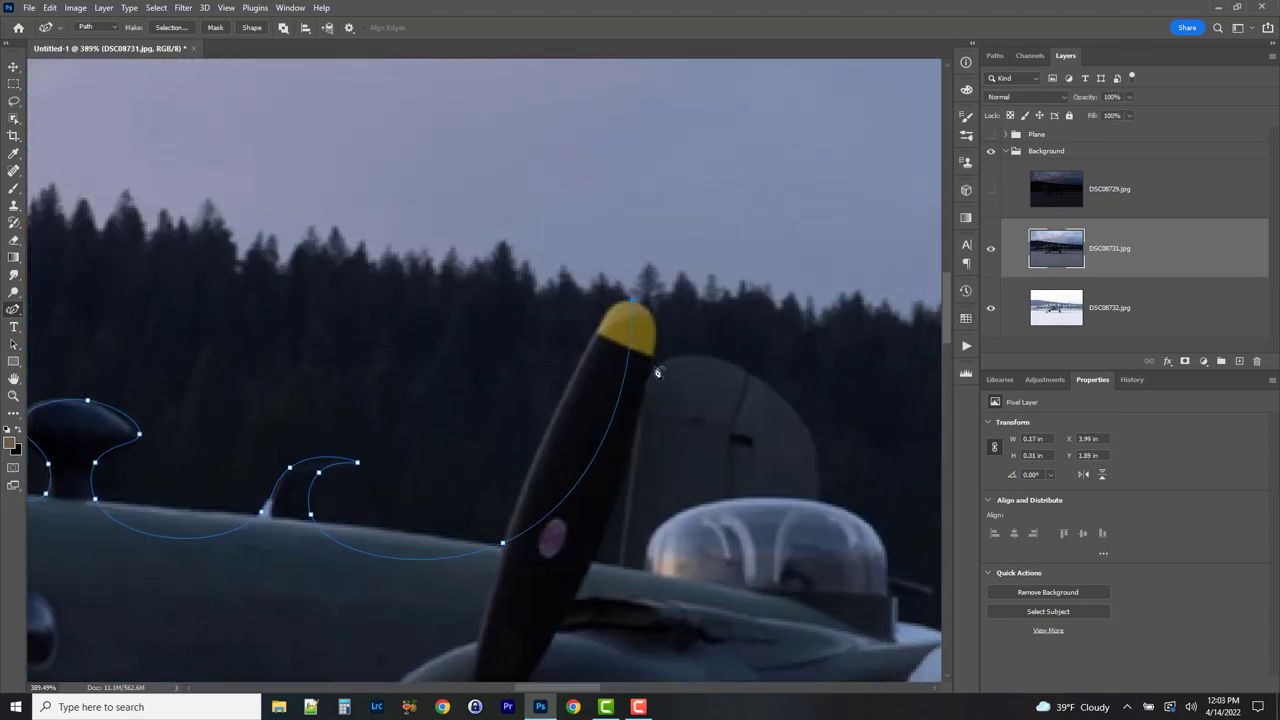
click(652, 366)
click(822, 503)
drag(830, 530, 441, 284)
click(486, 320)
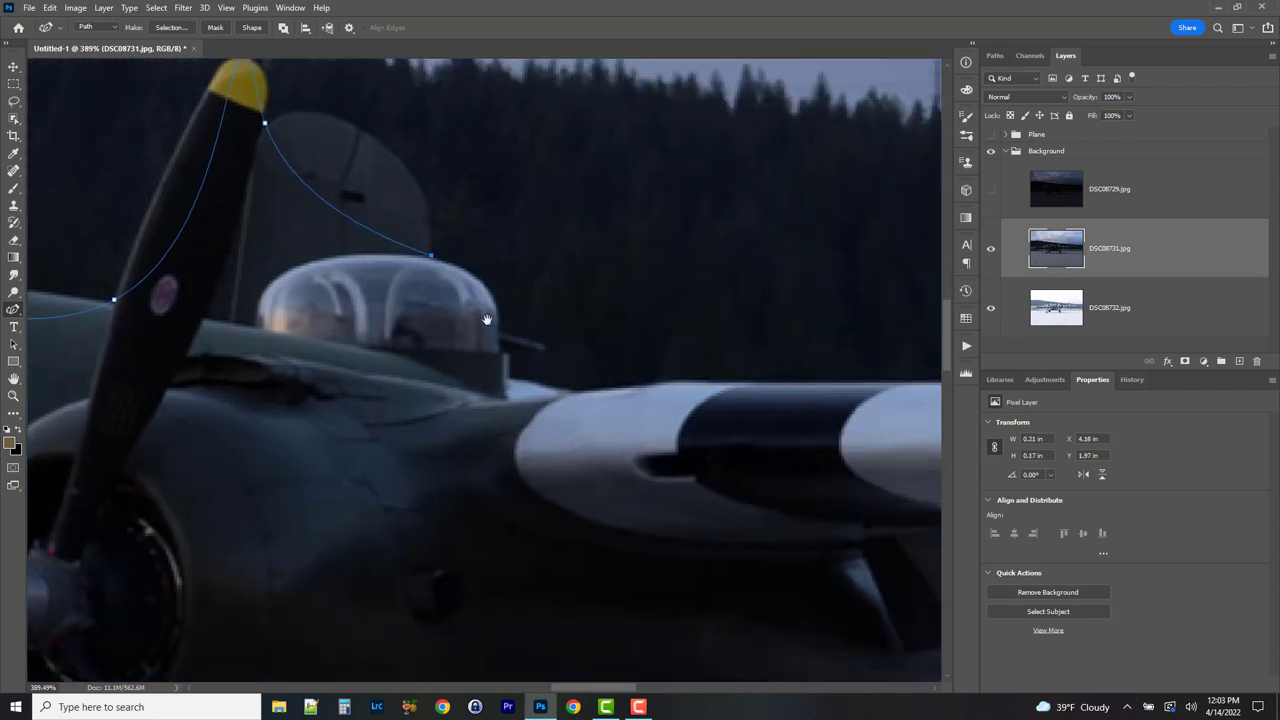
- Continue the rough path around the near wing and along the airplane's underside to the open belly door
drag(850, 400, 200, 480)
click(197, 563)
click(271, 229)
click(389, 563)
drag(300, 500, 625, 286)
click(629, 263)
click(734, 529)
click(660, 663)
click(423, 263)
click(486, 386)
click(471, 280)
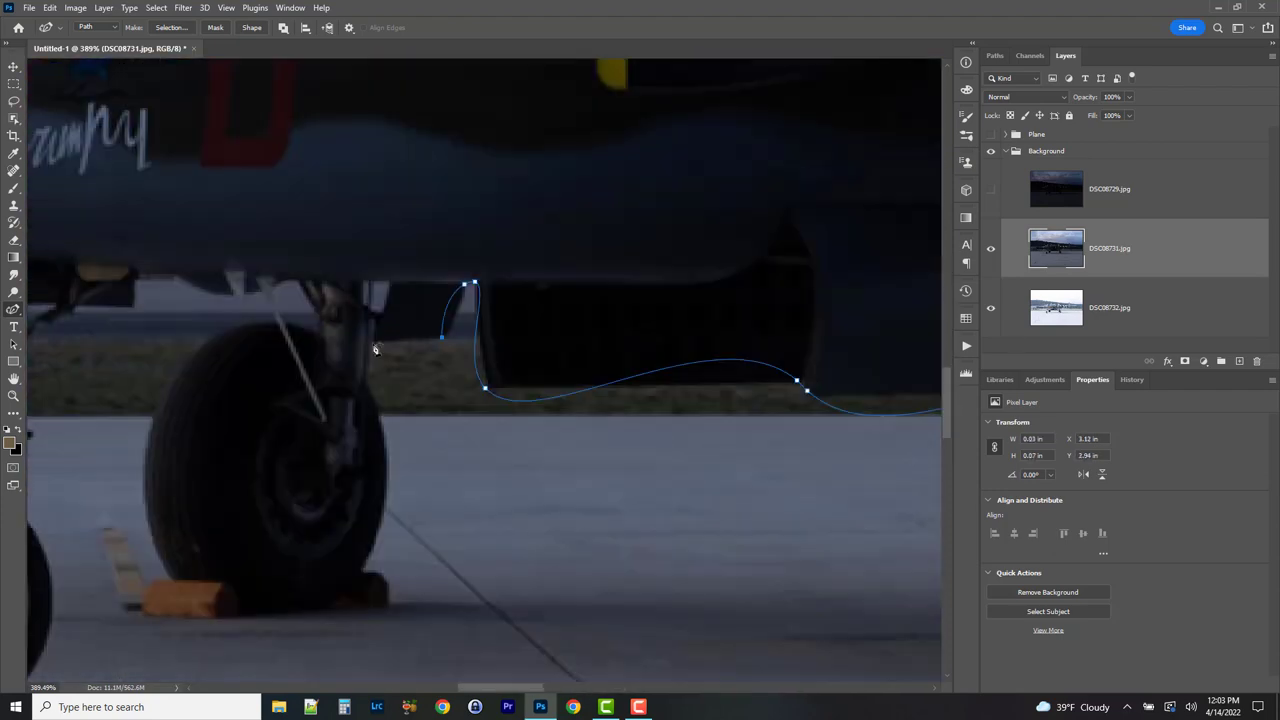
- Trace the remaining landing gear and nose and close the rough path at the far wingtip
click(754, 503)
click(405, 187)
click(446, 224)
drag(700, 300, 481, 348)
click(790, 193)
drag(443, 309, 568, 520)
- Make the far wingtip point a sharp corner and fit the path to the wing's upper edge
scroll(311, 446, up, 3)
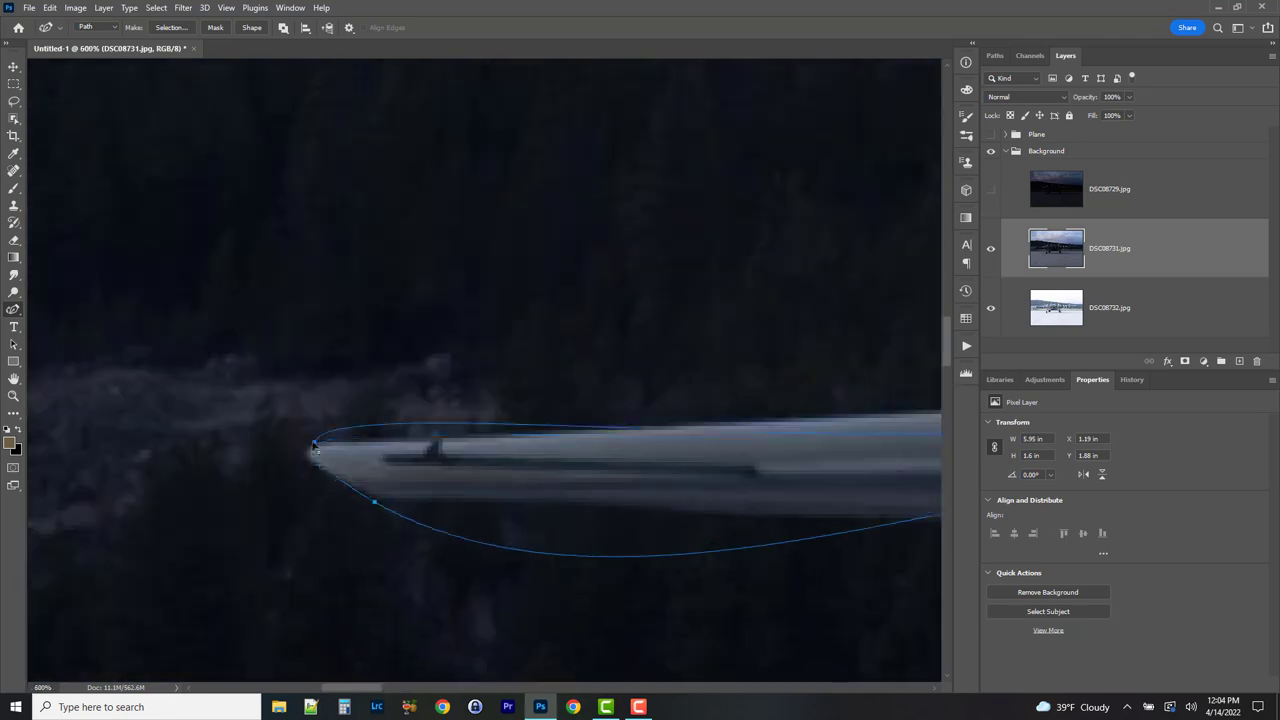
double_click(311, 446)
click(438, 439)
drag(820, 440, 311, 400)
drag(874, 374, 791, 400)
click(709, 386)
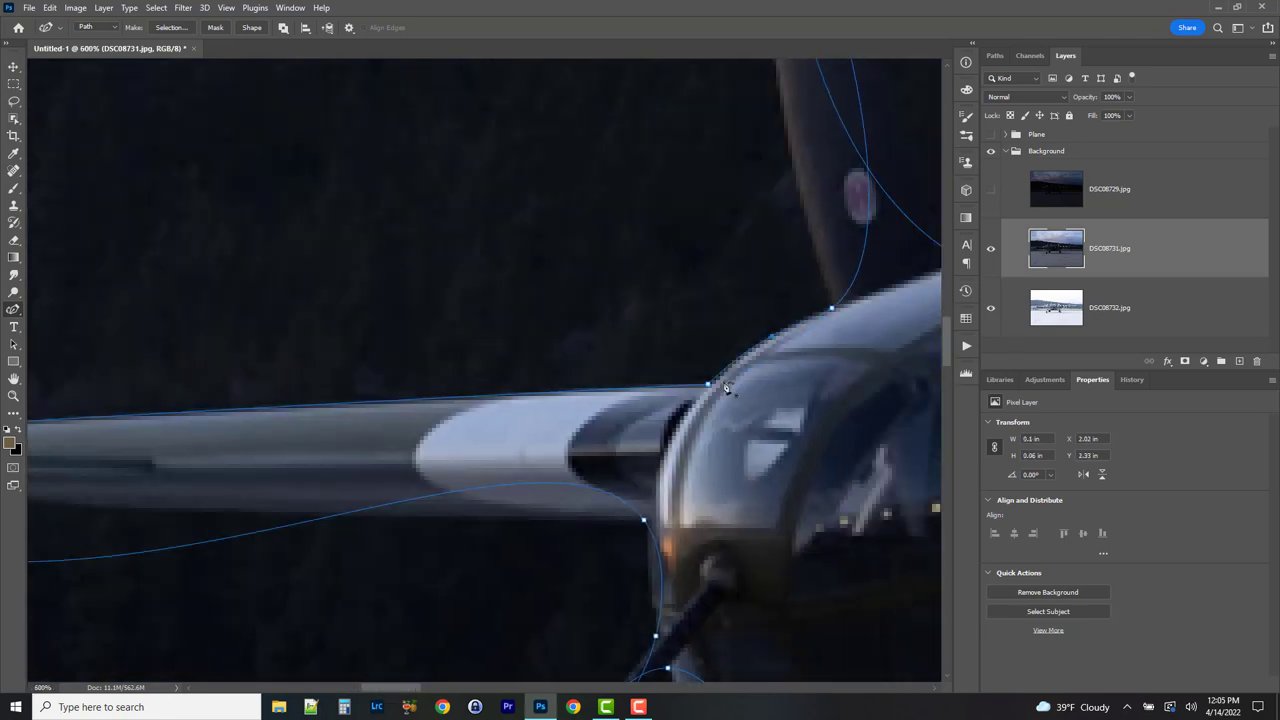
- Fit the path to the far propeller blade by adding and repositioning anchor points along both edges and the yellow tip
click(780, 341)
drag(780, 341, 626, 461)
drag(626, 300, 673, 478)
click(669, 306)
click(694, 478)
drag(669, 306, 665, 301)
drag(741, 376, 826, 457)
drag(861, 558, 852, 560)
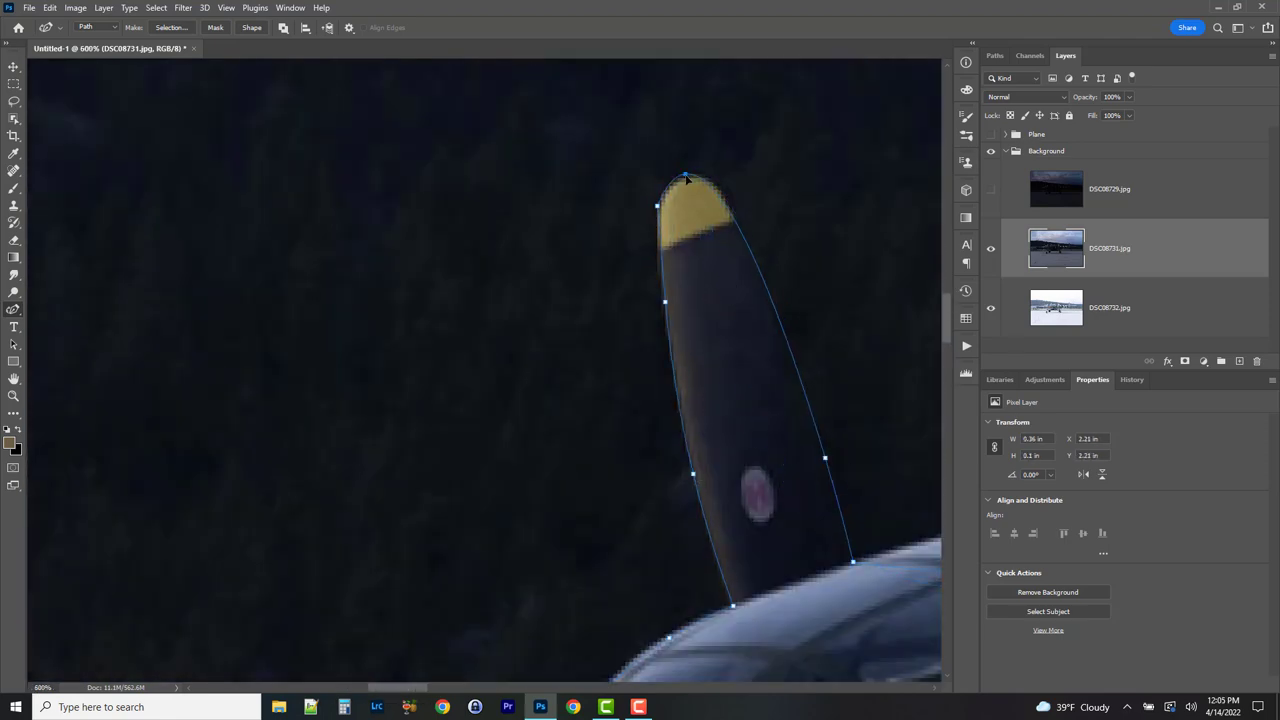
- Refine the path along the upper nose, windshield and cockpit roof up to the small dome
drag(900, 440, 463, 494)
click(675, 459)
drag(675, 460, 292, 425)
drag(434, 405, 434, 360)
drag(677, 364, 673, 351)
click(761, 359)
drag(850, 378, 394, 330)
click(361, 323)
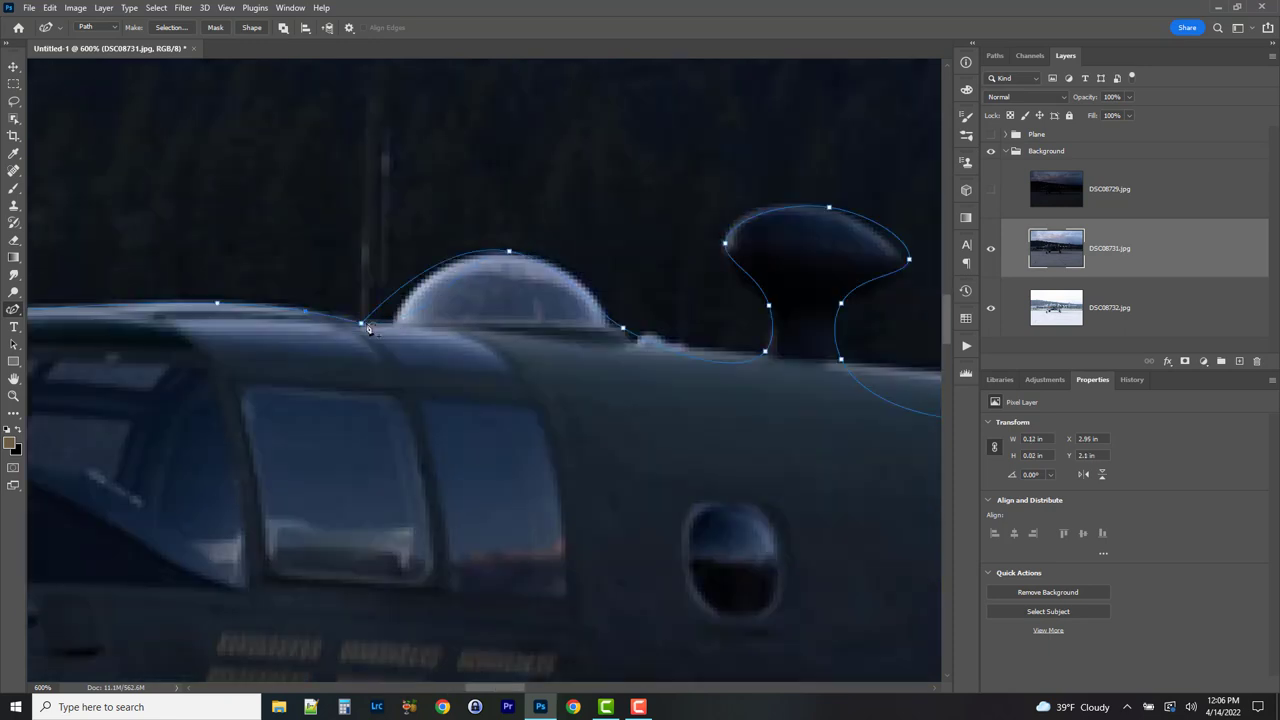
- Fit the path tightly around the small dome and set a corner point at the base of the dark pod
double_click(397, 323)
click(609, 327)
click(573, 279)
click(625, 347)
drag(765, 351, 769, 355)
double_click(769, 355)
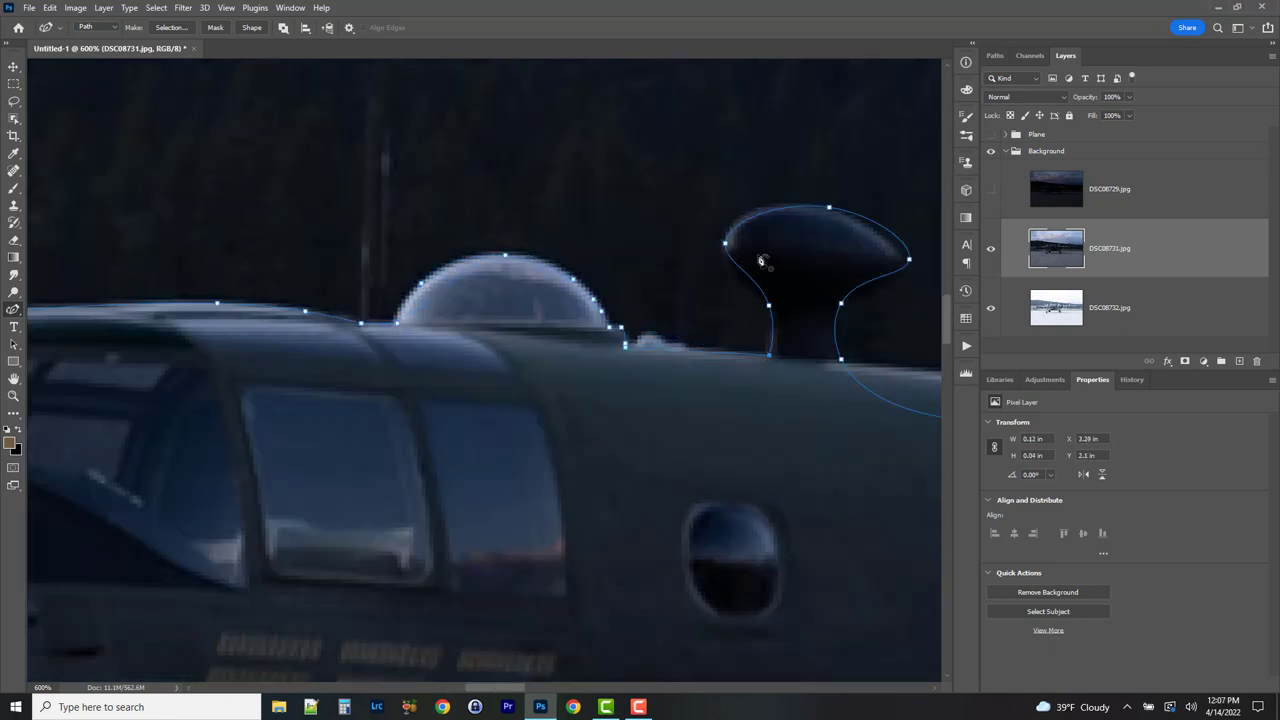
- Refine the path around the rounded head and stem of the dark pod
click(725, 267)
click(741, 215)
drag(788, 209, 655, 242)
drag(776, 292, 772, 296)
drag(708, 336, 705, 344)
- Fit the path to the thin bent antenna with sharp corner points, temporarily hiding DSC08731.jpg to see its edges
drag(760, 290, 382, 230)
click(583, 352)
click(737, 271)
click(666, 353)
double_click(583, 352)
double_click(633, 277)
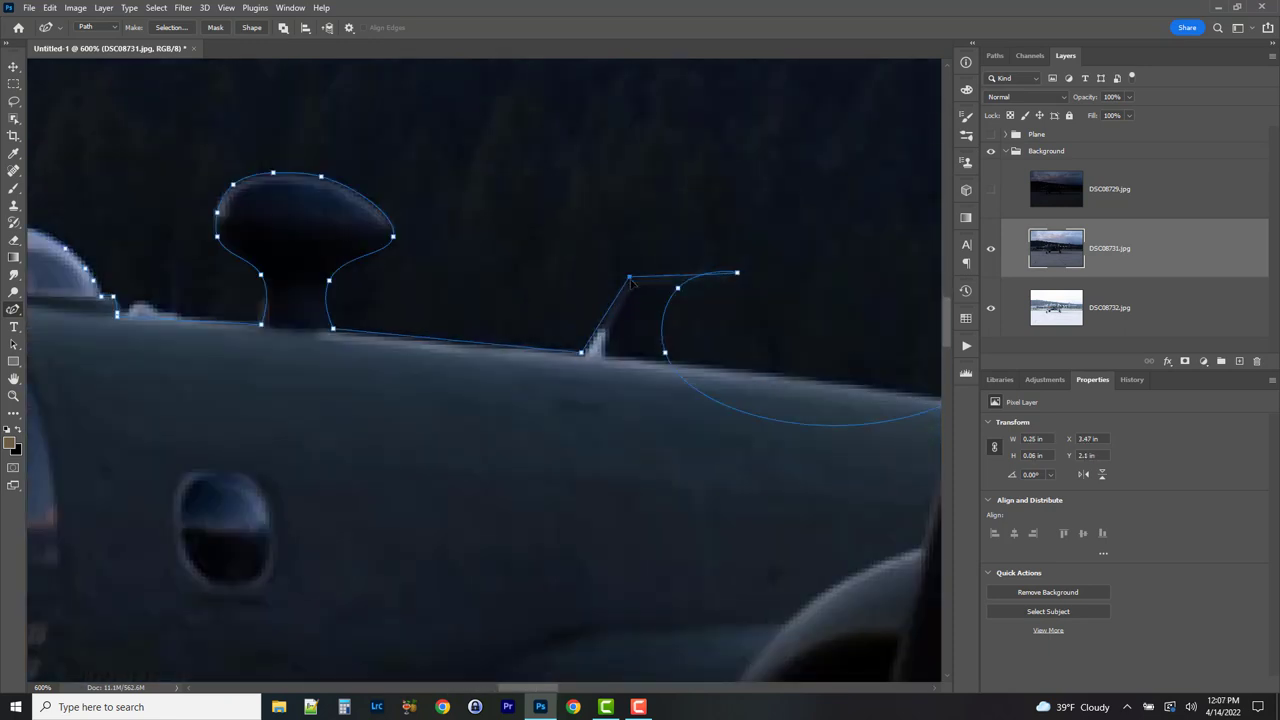
click(991, 248)
drag(717, 277, 728, 273)
click(728, 273)
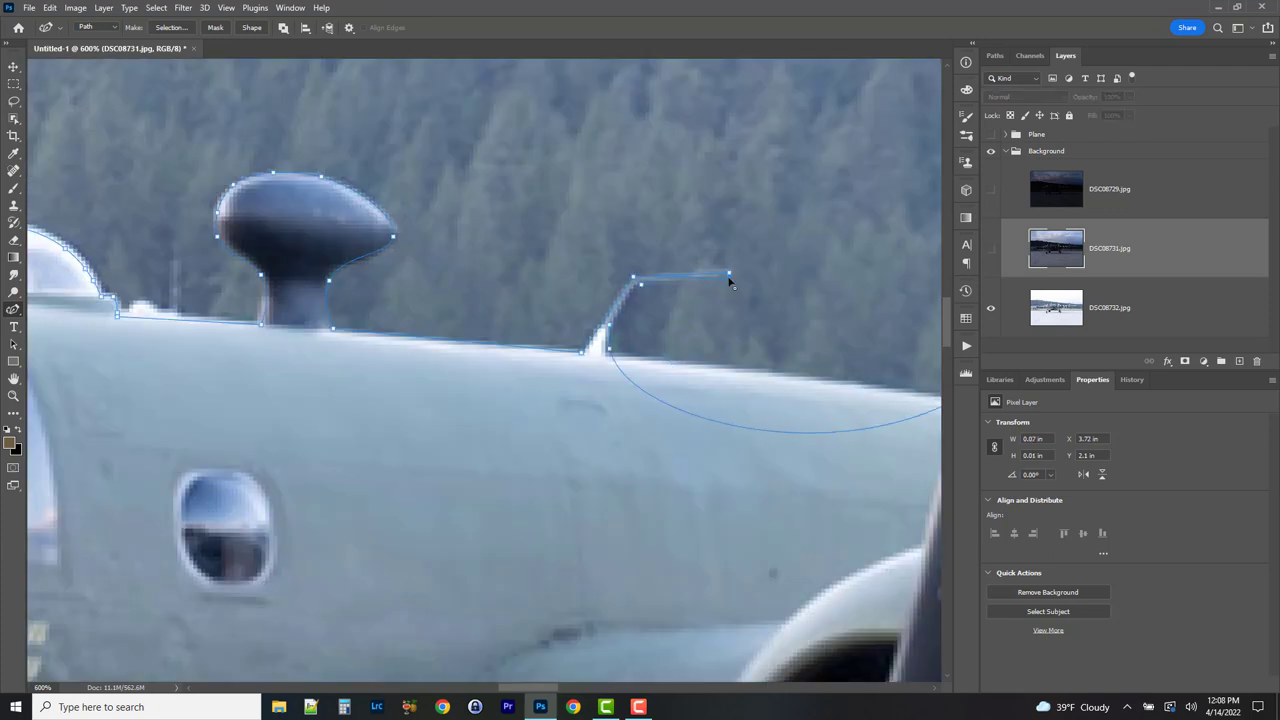
double_click(609, 348)
drag(782, 324, 380, 483)
click(991, 248)
- Fit the path to the near propeller's yellow tip and the curved edge of the tail fin behind it
click(734, 187)
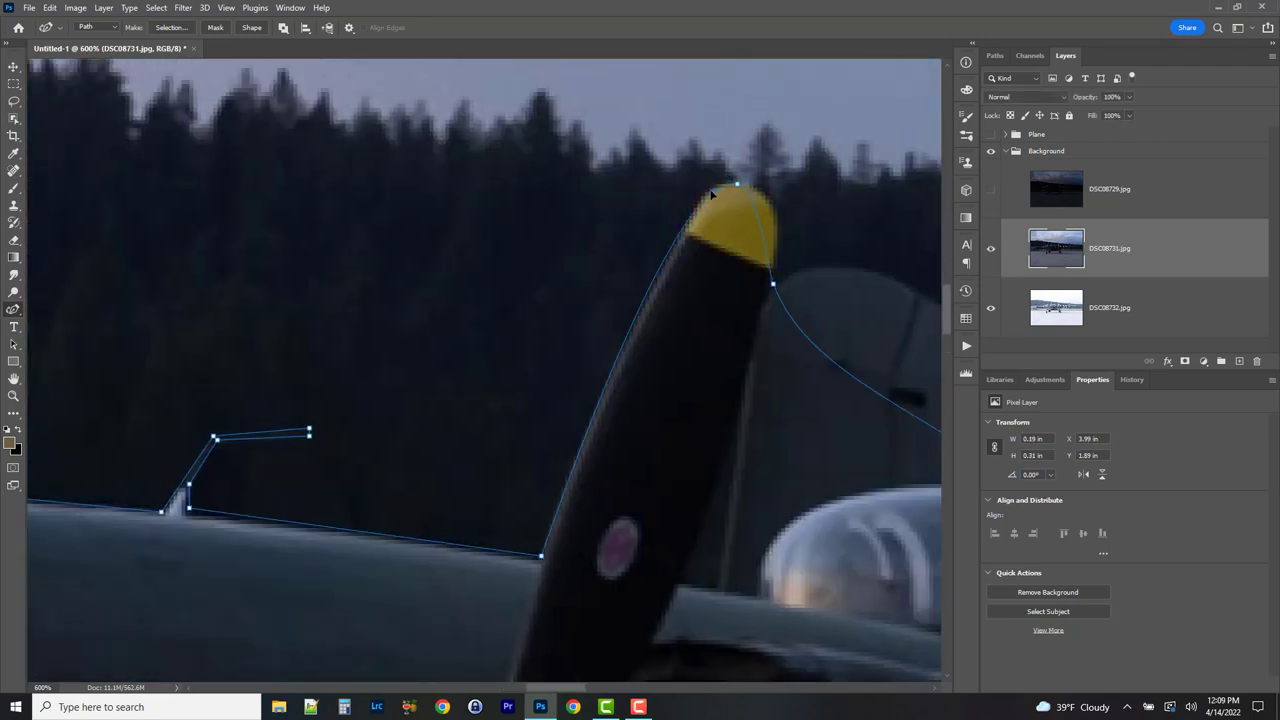
click(773, 210)
drag(800, 340, 542, 342)
click(627, 278)
drag(703, 362, 724, 346)
drag(757, 441, 769, 440)
click(747, 378)
right_click(768, 468)
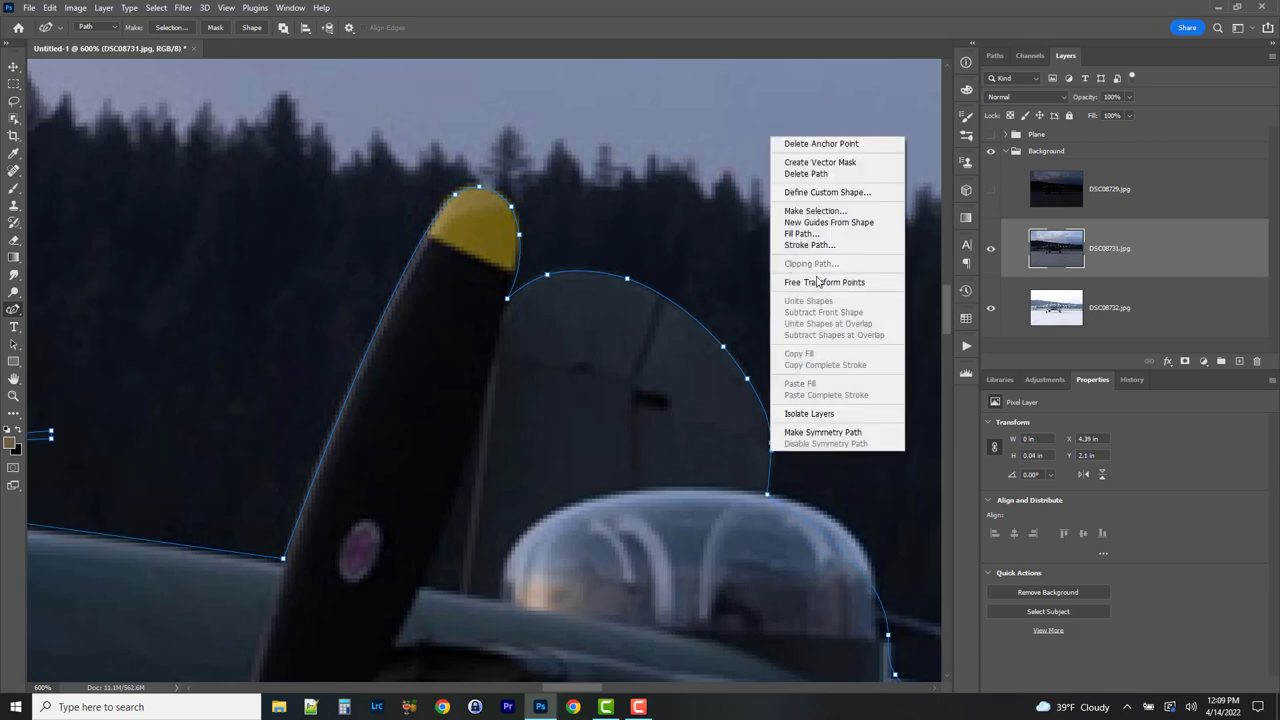
key(Escape)
- Refine the path along the clear turret's rear edge and around its protruding gun barrel
drag(888, 635, 875, 606)
drag(785, 554, 483, 389)
drag(581, 475, 645, 462)
click(646, 474)
click(581, 465)
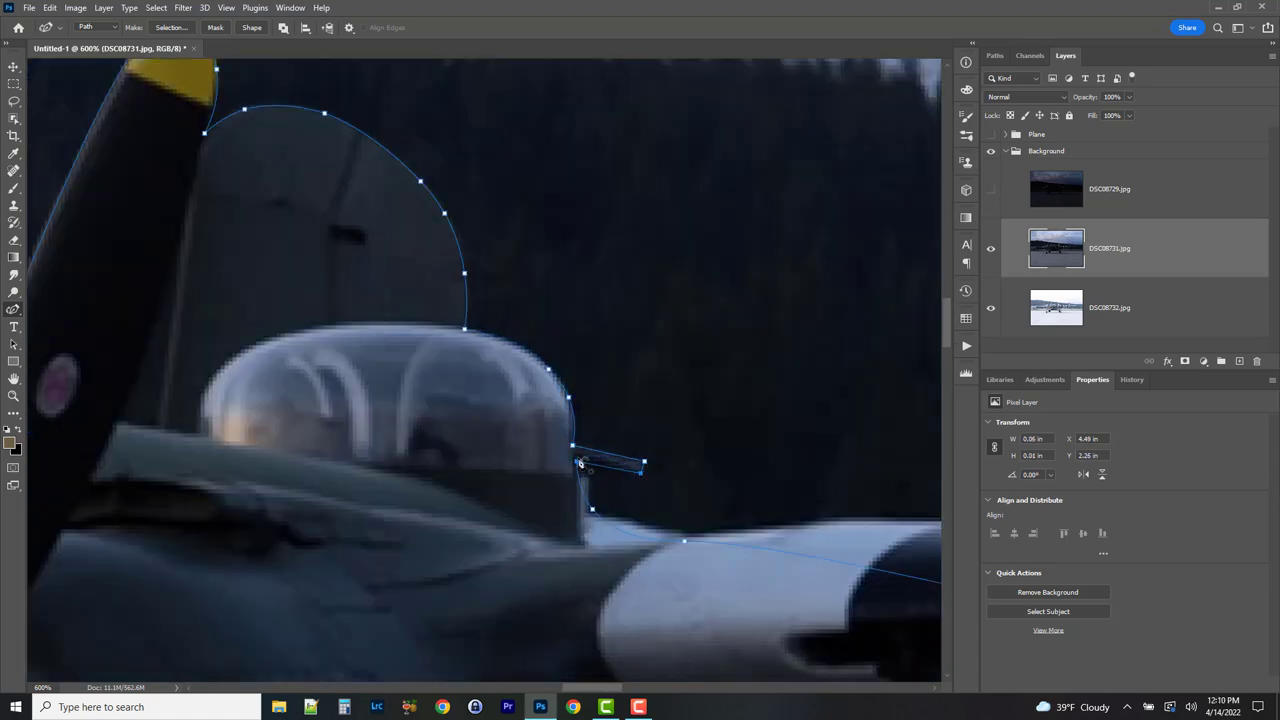
- Fit the path from the clear turret's rear base along the wing's upper edge to the far tail fin
click(589, 485)
drag(860, 500, 150, 440)
drag(860, 460, 140, 400)
click(733, 397)
drag(220, 440, 730, 451)
click(586, 408)
drag(890, 350, 151, 581)
- Curve the path around the upper half of the outer tail fin, with a corner point where it meets the wing
click(557, 167)
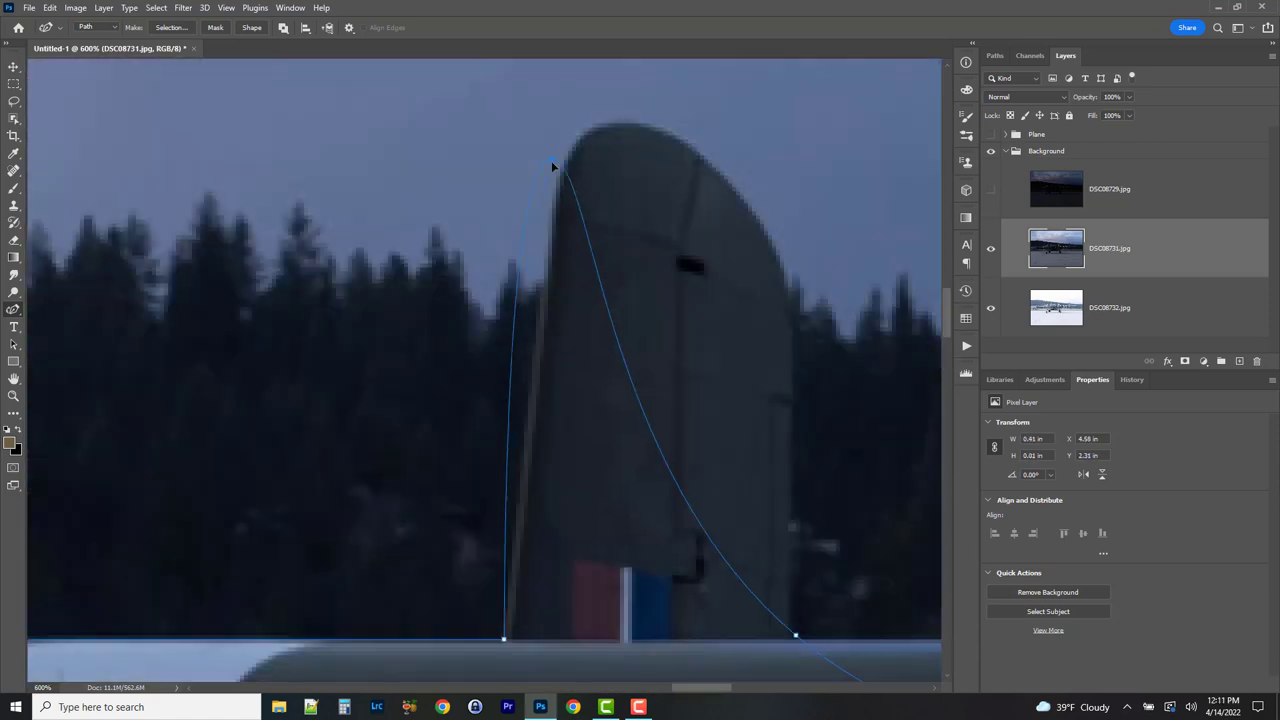
drag(592, 205, 616, 124)
drag(677, 283, 756, 215)
drag(806, 400, 792, 399)
double_click(796, 636)
- Fit the path around the rounded near wing tip and along the wing's lower edge
drag(860, 500, 150, 300)
double_click(686, 266)
drag(660, 323, 620, 317)
drag(566, 360, 666, 300)
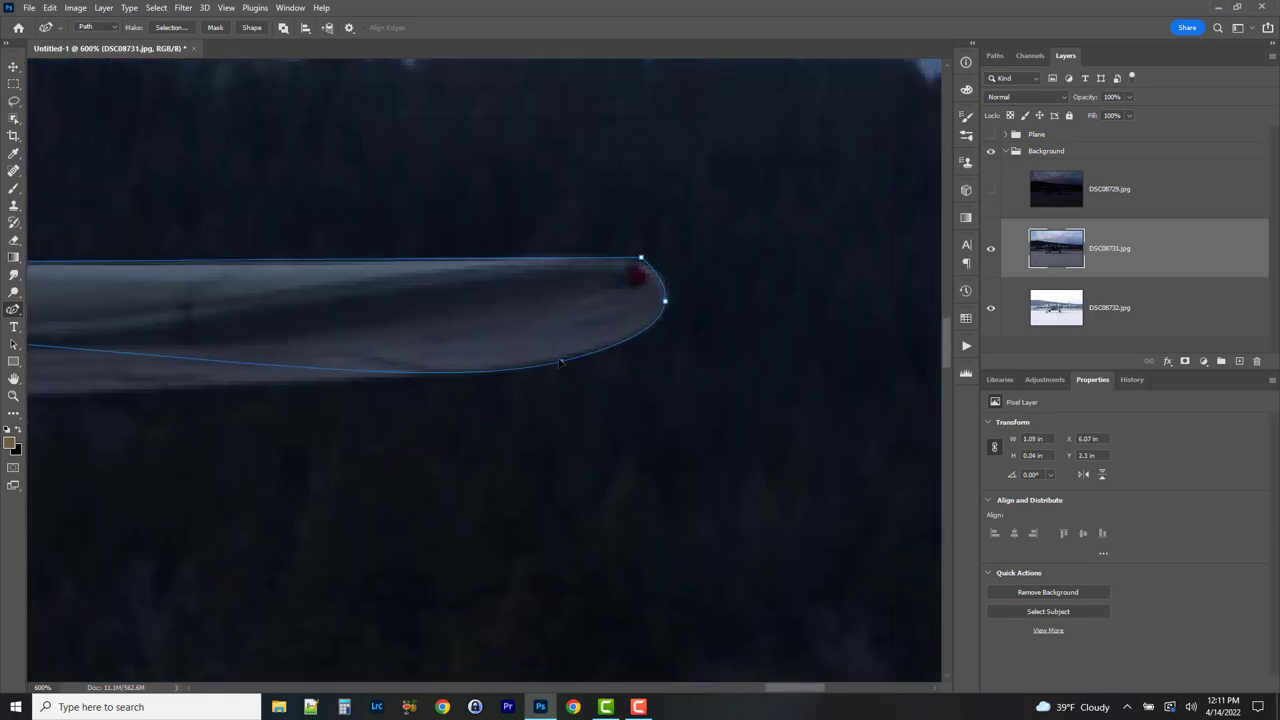
drag(200, 360, 850, 355)
drag(421, 370, 421, 395)
- Fit the path to the lower half of the outer tail fin, with a corner point below the wing
drag(300, 400, 727, 291)
double_click(327, 309)
drag(416, 287, 830, 287)
drag(654, 449, 880, 370)
- Fit the path to the engine nacelle's tapered rear end, with a corner point at the striped flap
click(231, 470)
double_click(491, 326)
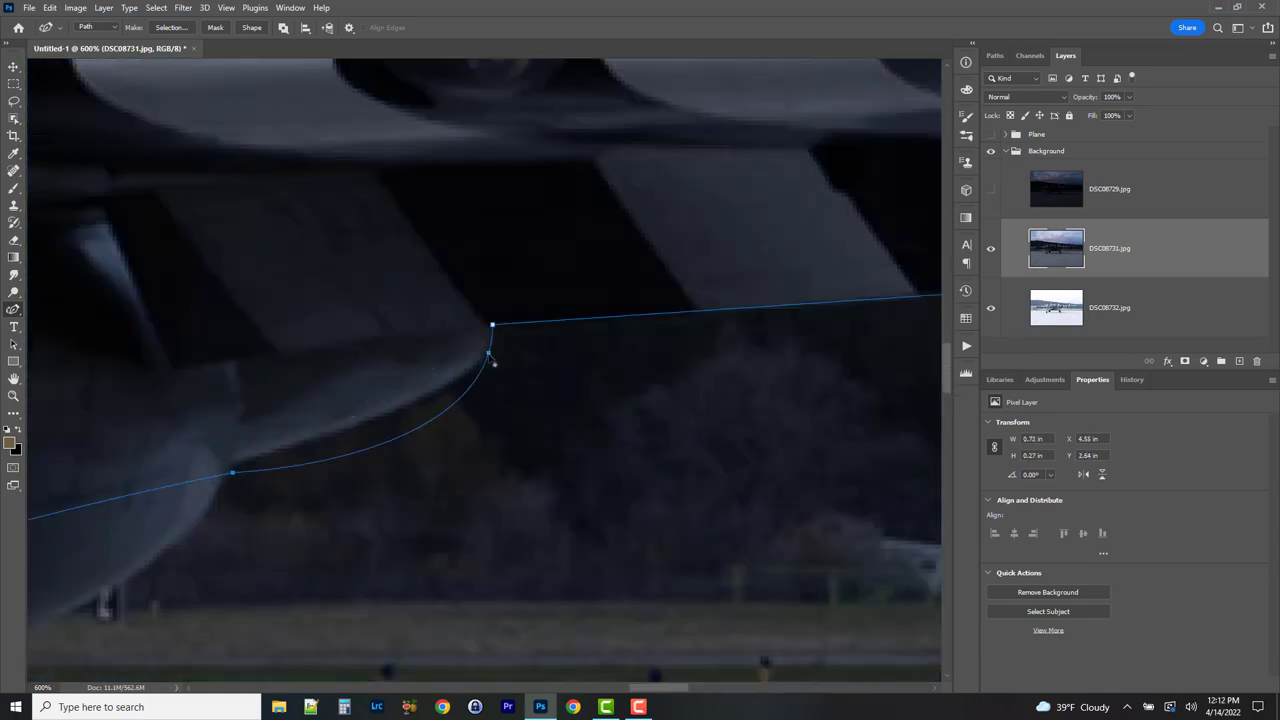
click(490, 353)
click(446, 389)
click(522, 434)
- Fit the path along the curved underside of the engine nacelle toward the near landing gear
drag(300, 500, 522, 364)
click(681, 332)
click(554, 334)
drag(250, 520, 772, 281)
click(711, 311)
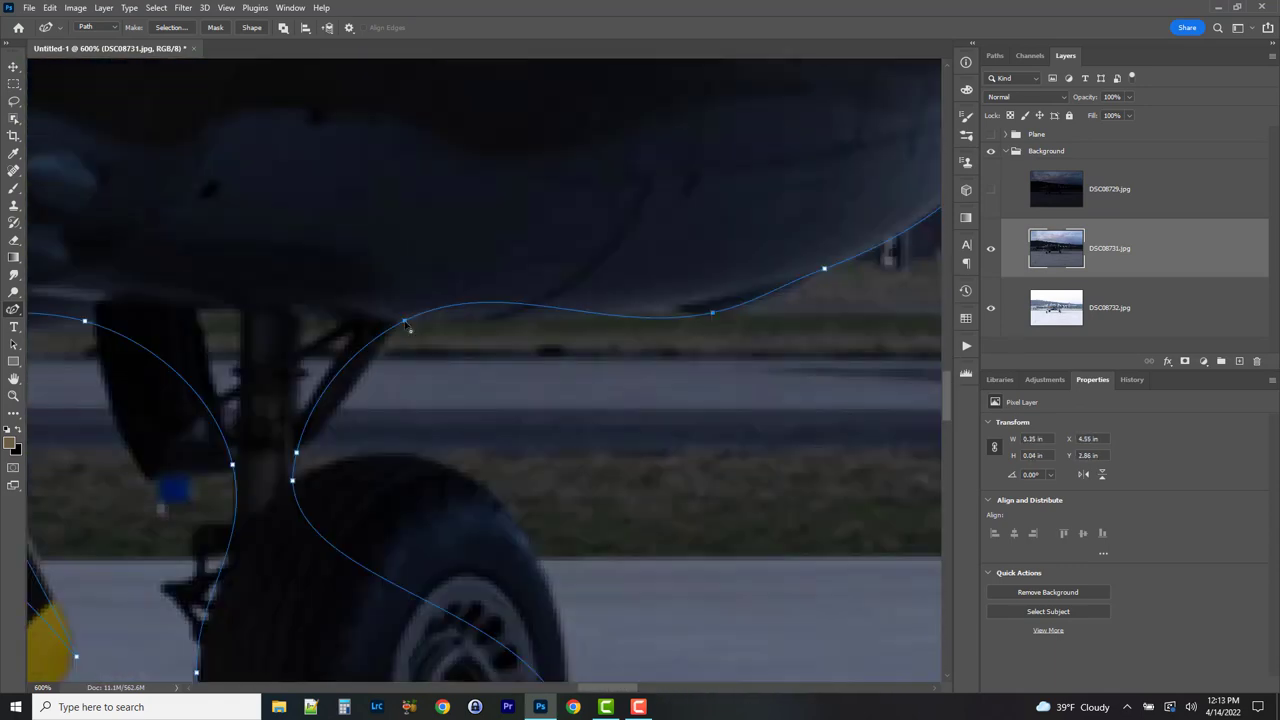
click(531, 315)
- Fit the path to the diagonal brace of the near landing gear, with a corner point at the nacelle
drag(359, 465, 514, 403)
click(450, 389)
double_click(558, 257)
right_click(488, 350)
click(528, 359)
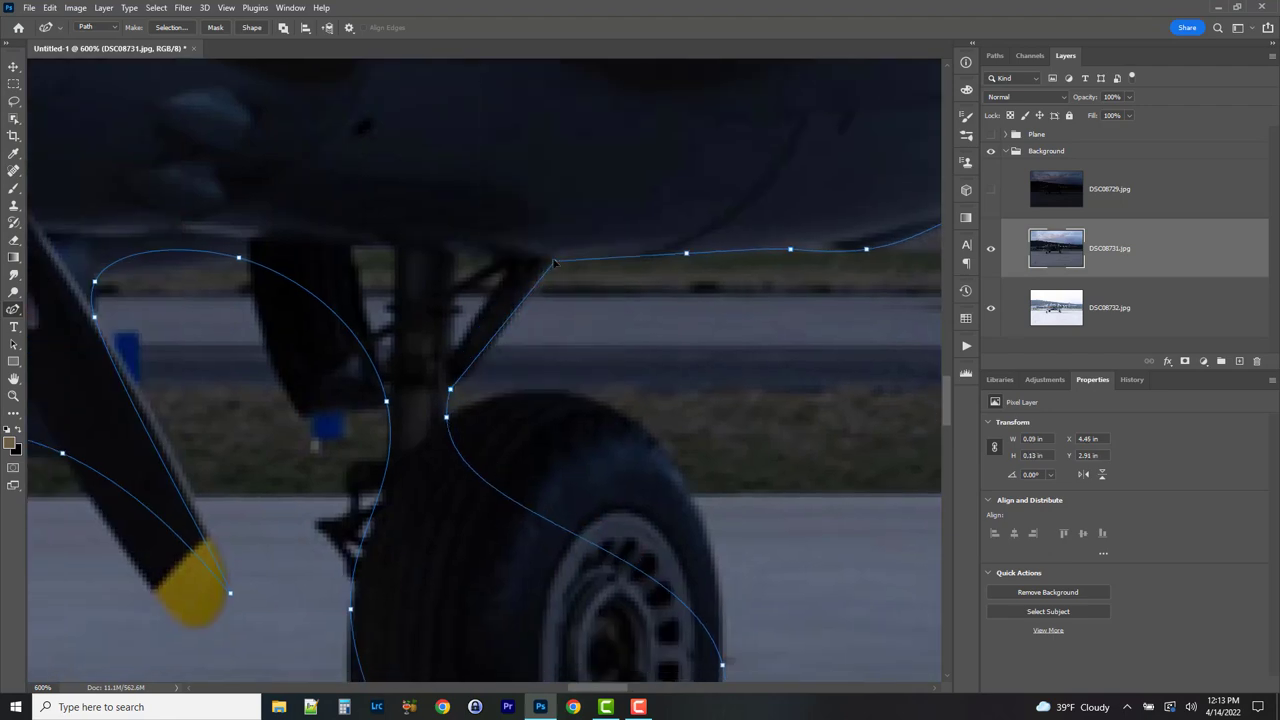
- Shape the path around the near main wheel's tire
drag(530, 510, 534, 389)
drag(652, 488, 638, 429)
drag(600, 500, 634, 258)
click(636, 643)
click(441, 608)
- Straighten the path along the front of the near landing gear strut with corner points at its ends
drag(440, 250, 610, 442)
click(597, 200)
double_click(597, 200)
drag(590, 351, 594, 431)
double_click(594, 431)
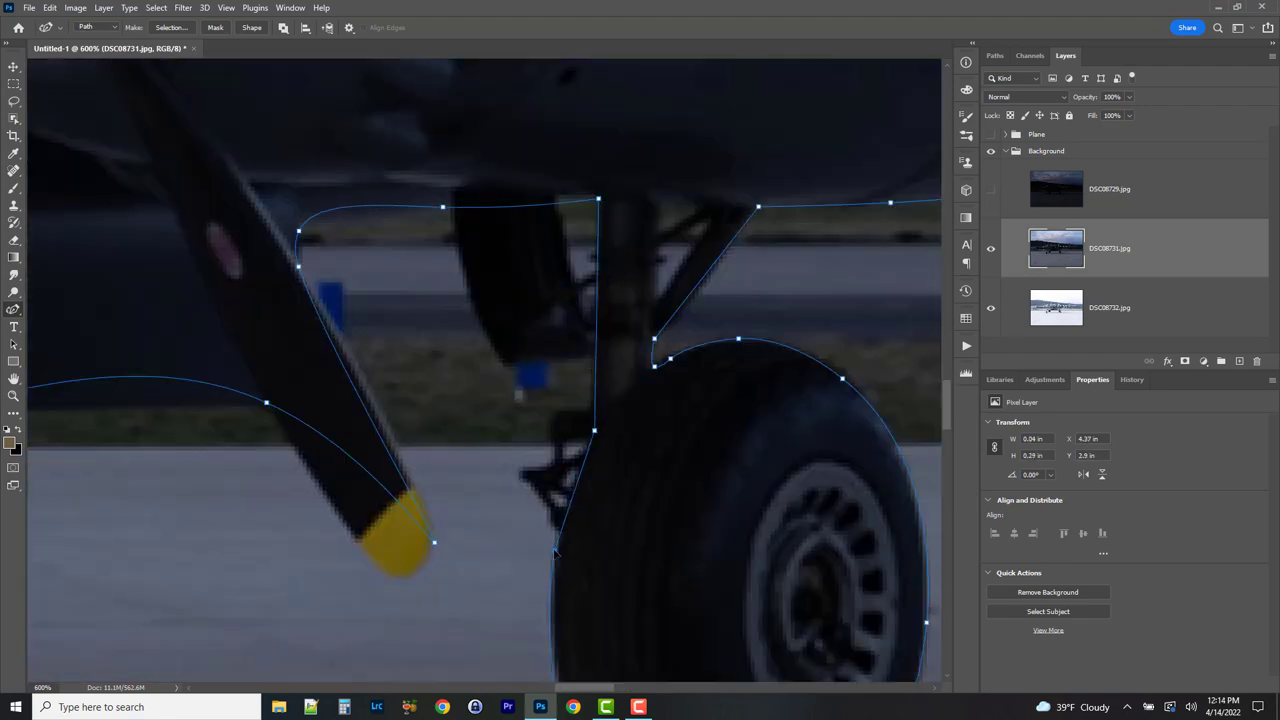
- Route the path around the dark panel hanging beside the near landing gear strut
drag(357, 268, 420, 456)
click(615, 381)
drag(572, 378, 564, 552)
click(632, 451)
click(528, 484)
double_click(510, 377)
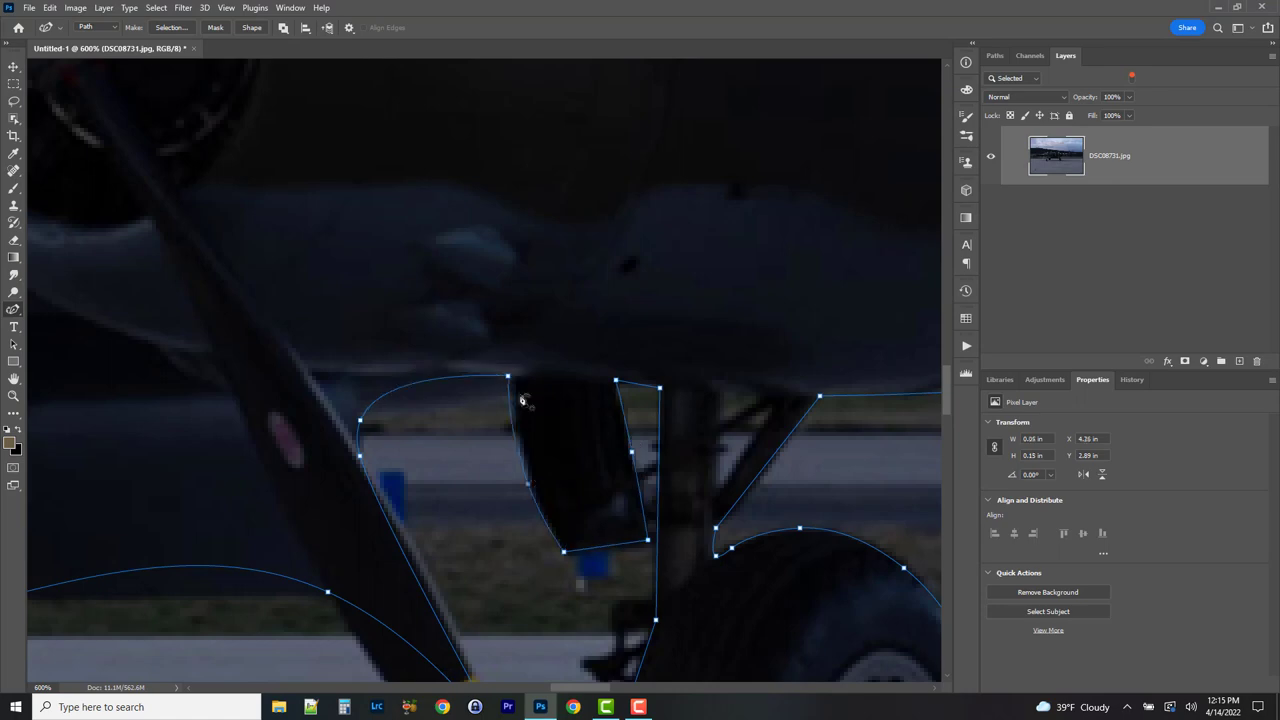
- Fit the path to the near propeller's lower blade and yellow tip, with a corner point beneath the nacelle
drag(360, 420, 356, 380)
drag(409, 560, 457, 360)
click(456, 328)
click(500, 420)
click(528, 481)
drag(482, 520, 468, 531)
double_click(376, 392)
- Fit the path to the dark fuselage panel's lower edge and around its corners toward the far main wheel
drag(390, 420, 843, 494)
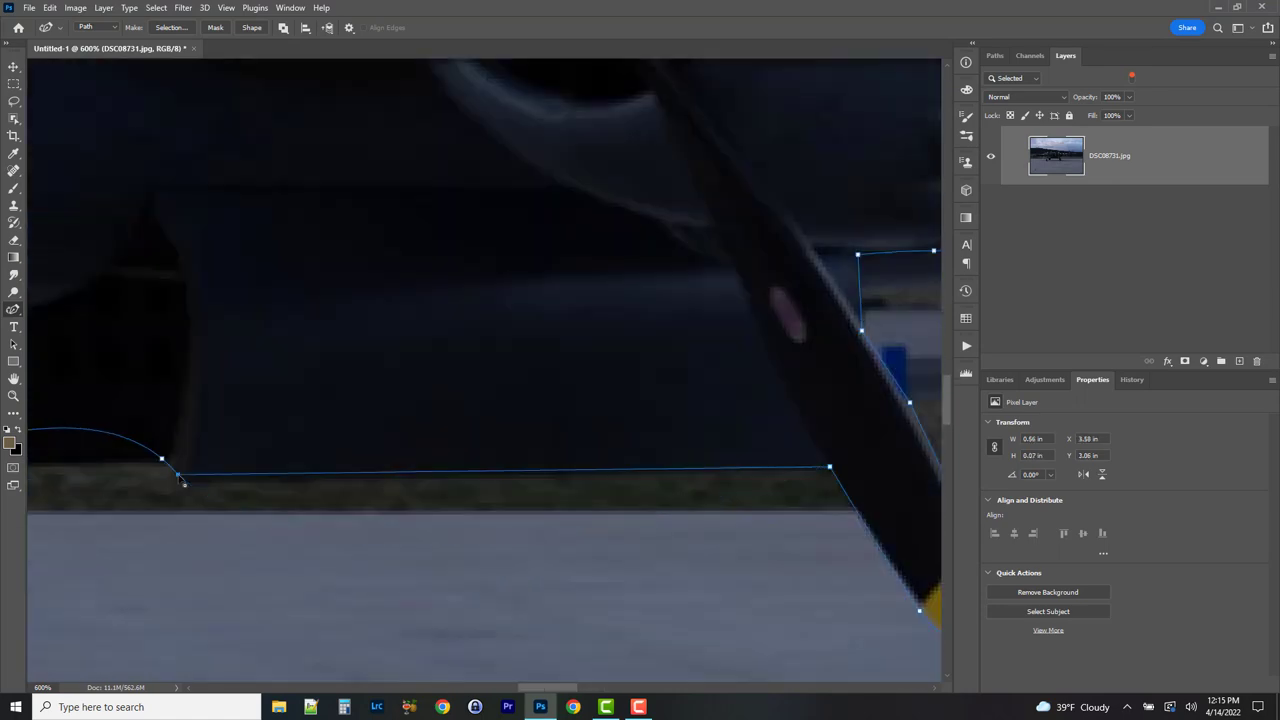
drag(241, 432, 551, 483)
double_click(493, 534)
click(481, 446)
click(430, 452)
double_click(430, 452)
double_click(313, 462)
- Shape the path around the far main wheel's tire up to its strut
drag(320, 560, 488, 257)
drag(432, 424, 478, 417)
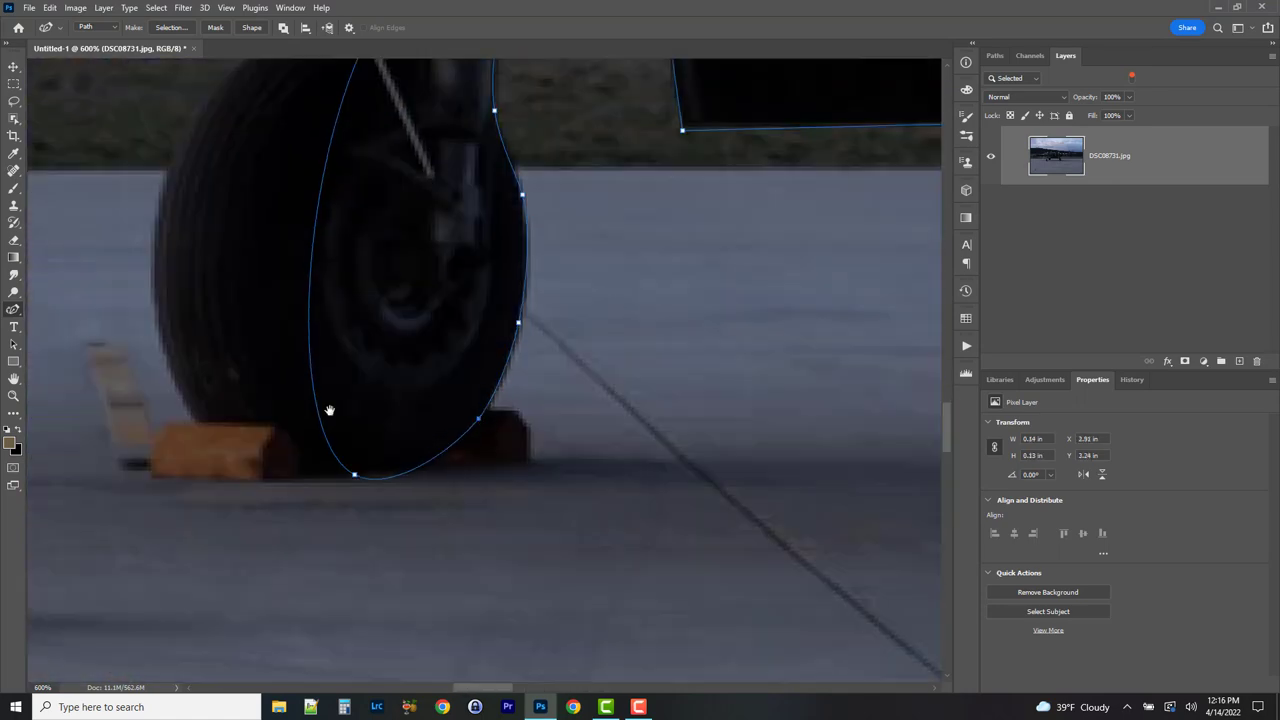
drag(329, 411, 561, 651)
drag(400, 500, 432, 354)
drag(414, 338, 426, 287)
drag(426, 240, 560, 641)
drag(772, 516, 757, 457)
click(765, 452)
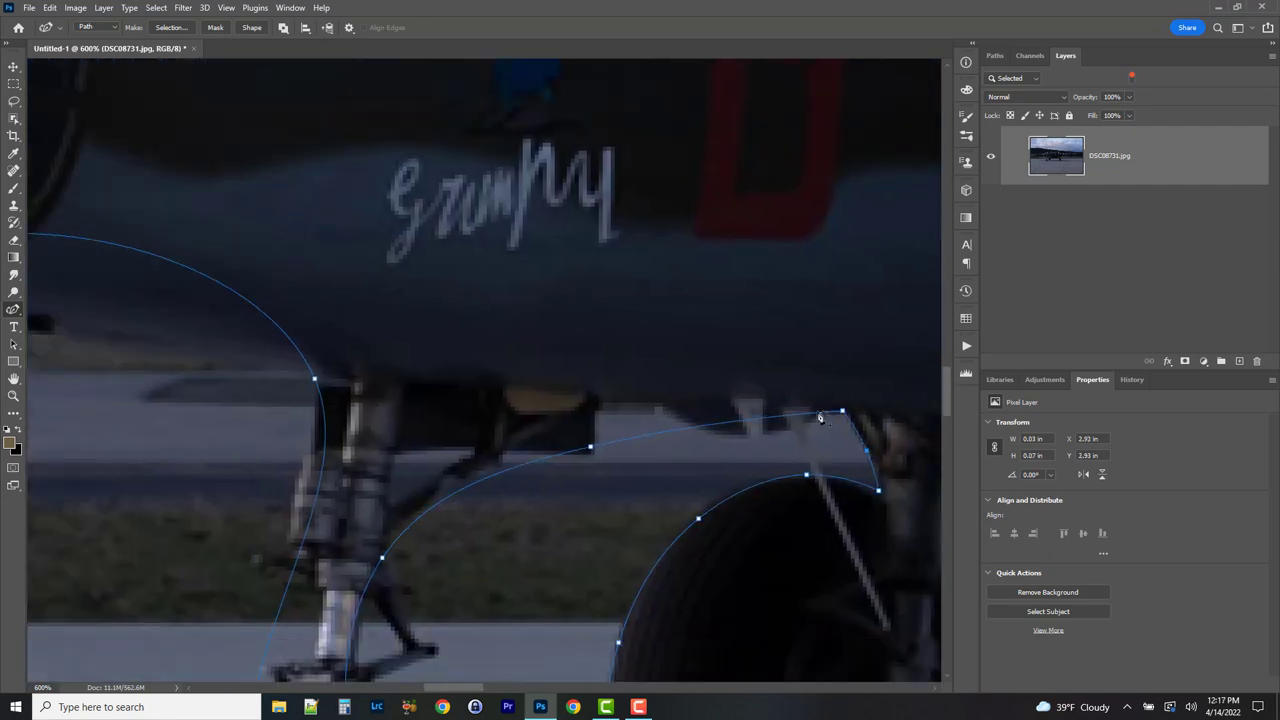
- Fit the path along the fuselage underside and the hanging panel between the far main wheel and nose gear
click(710, 429)
click(658, 405)
drag(602, 430, 665, 423)
drag(653, 438, 656, 449)
double_click(657, 449)
double_click(569, 447)
- Fit the path to the nose gear strut's rear side, following its diagonal brace and protruding link with corner points
drag(445, 549, 453, 522)
drag(470, 580, 552, 377)
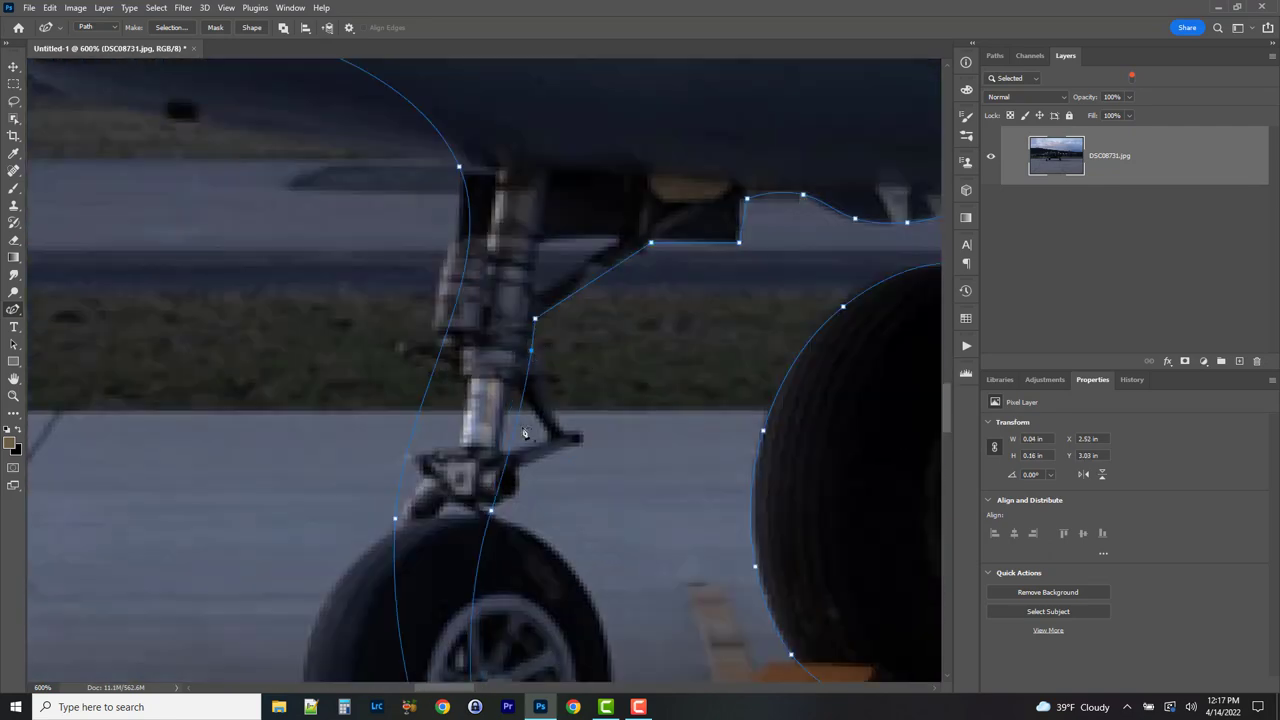
drag(523, 431, 586, 440)
click(519, 470)
click(564, 431)
click(532, 350)
drag(531, 349, 537, 383)
double_click(519, 469)
drag(506, 490, 519, 494)
- Shape the path around the nose wheel's tire
drag(540, 600, 557, 429)
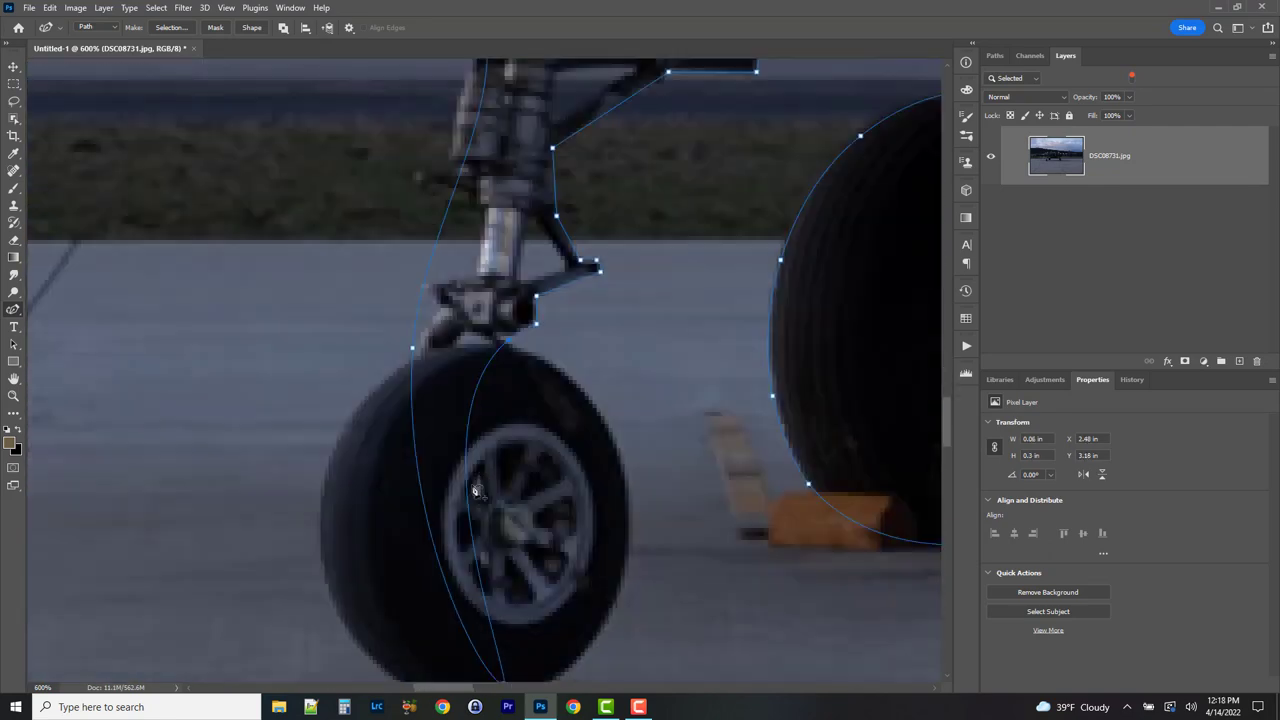
drag(474, 440, 616, 444)
drag(600, 600, 618, 434)
click(570, 514)
drag(455, 430, 366, 462)
- Fit the path to the nose gear strut's front side, from the top of the wheel up to the fuselage
click(364, 270)
drag(440, 220, 573, 460)
click(575, 362)
click(627, 354)
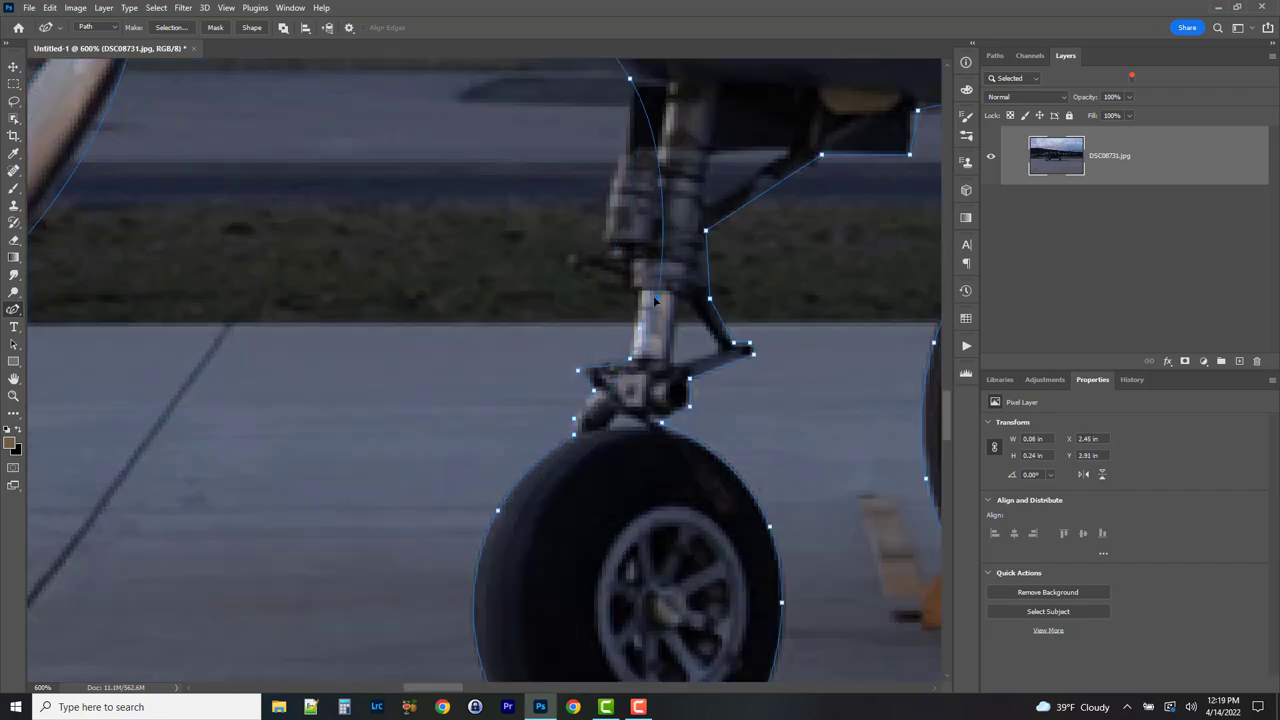
drag(635, 286, 660, 471)
click(628, 403)
click(648, 327)
click(636, 351)
- Fit the path along the fuselage underside from the nose gear to the far propeller's lower blade
drag(662, 265, 721, 470)
drag(503, 323, 503, 421)
click(311, 386)
drag(311, 400, 631, 291)
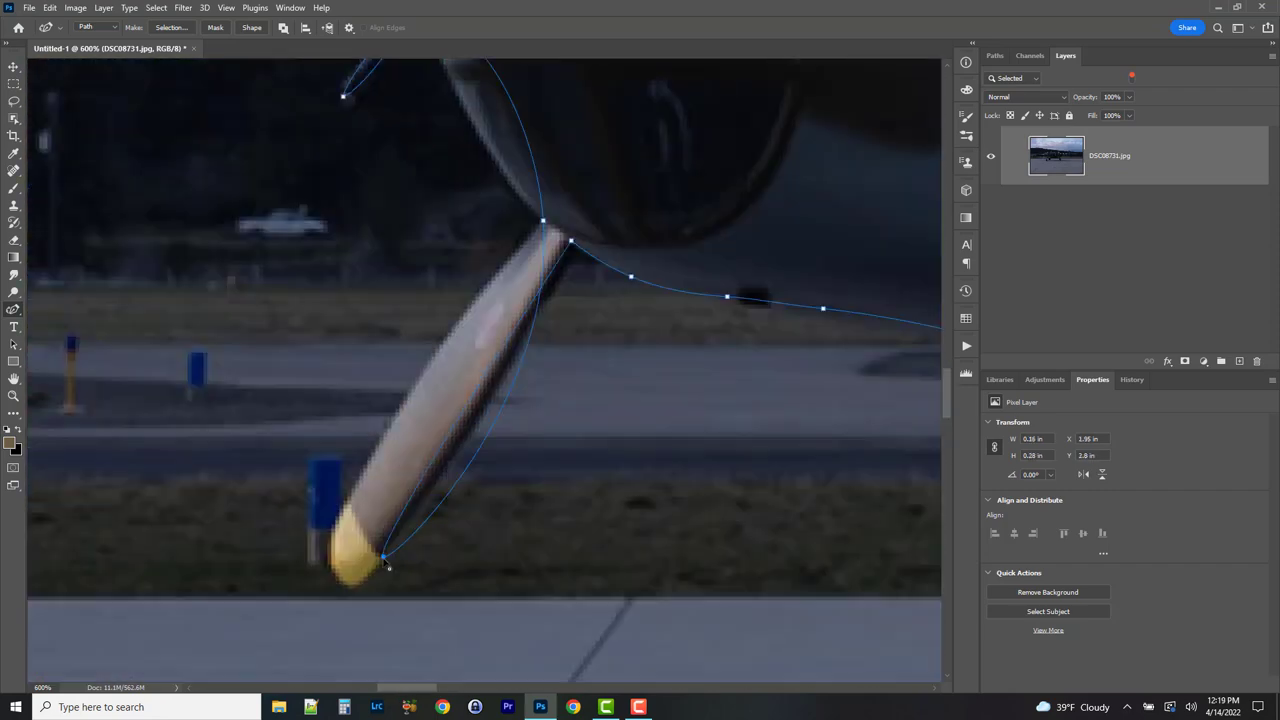
- Fit the path around the far propeller's lower blade and yellow tip, with a corner point at the nose
click(351, 584)
click(335, 569)
click(495, 392)
click(559, 277)
drag(441, 396, 435, 360)
drag(505, 291, 503, 272)
double_click(543, 220)
- Fit the path around the gun barrel protruding from the glass nose, using corner points
drag(500, 250, 666, 544)
right_click(645, 402)
click(686, 95)
click(509, 382)
double_click(521, 398)
double_click(509, 382)
drag(803, 230, 951, 426)
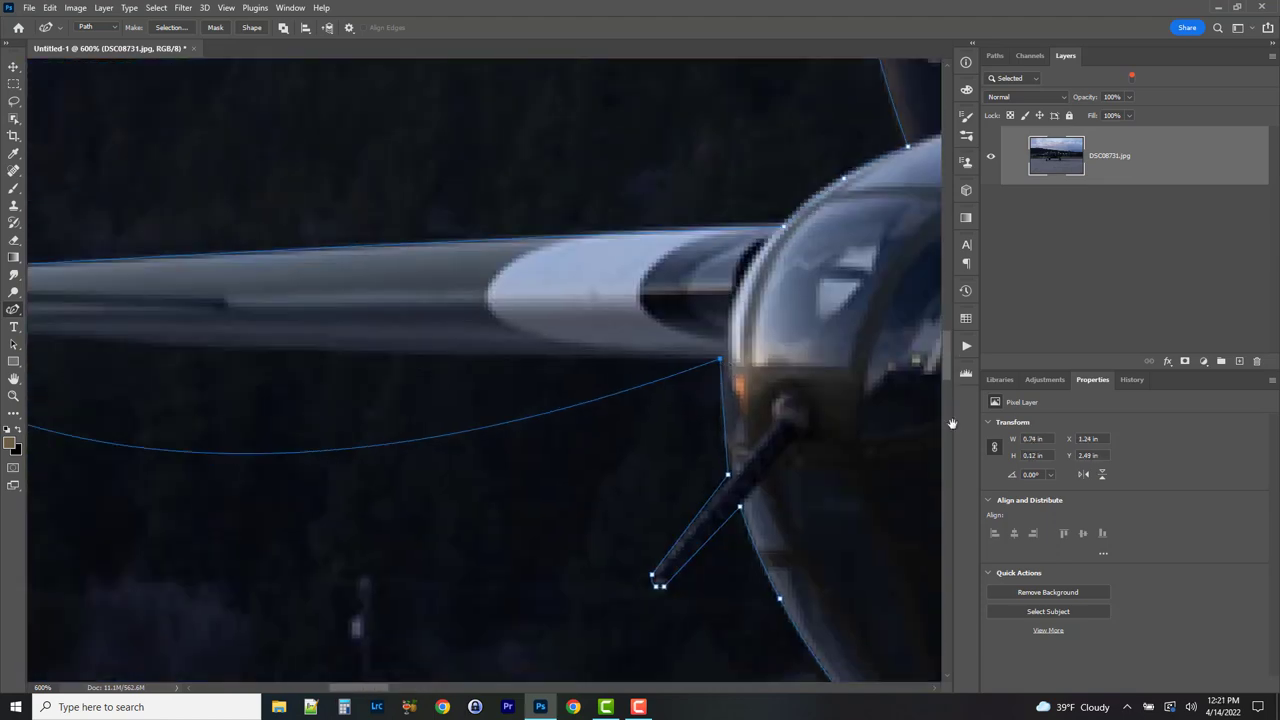
- Fit the path to the far wing's lower edge, from the wing tip to the glass nose
drag(180, 365, 763, 354)
click(440, 320)
drag(643, 354, 240, 356)
click(505, 343)
double_click(905, 351)
key(ctrl+z)
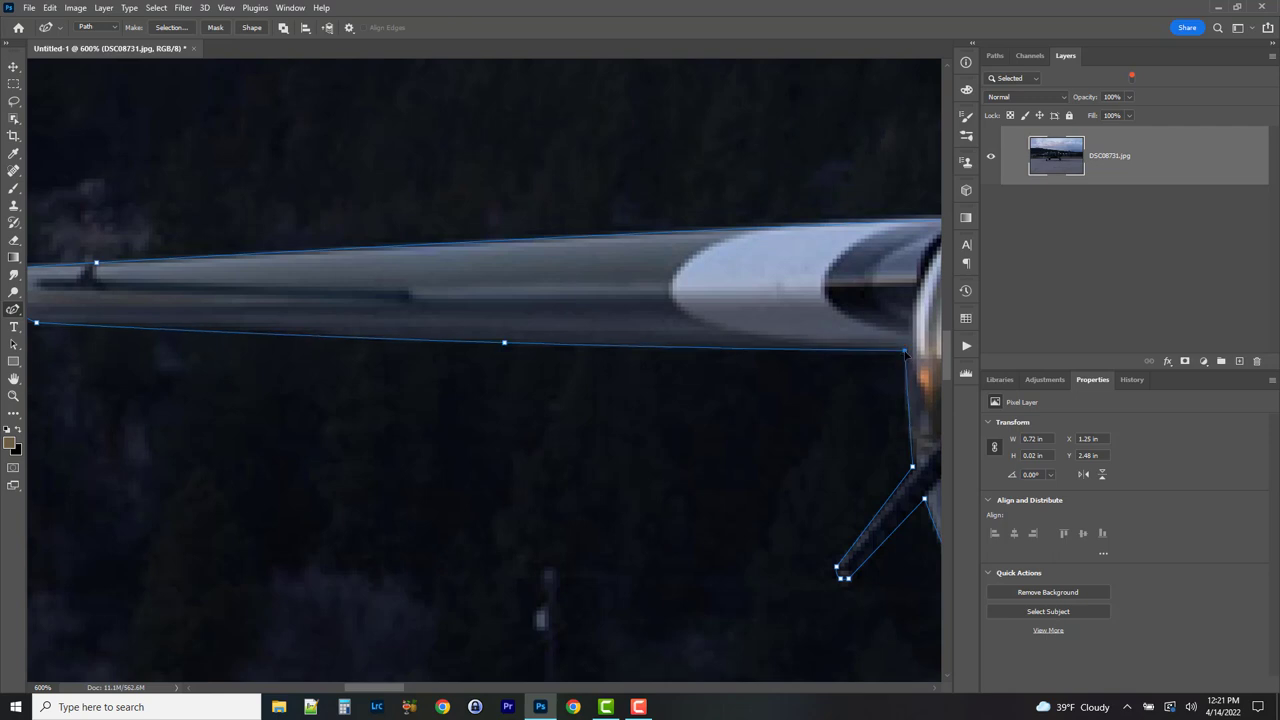
drag(849, 394, 522, 382)
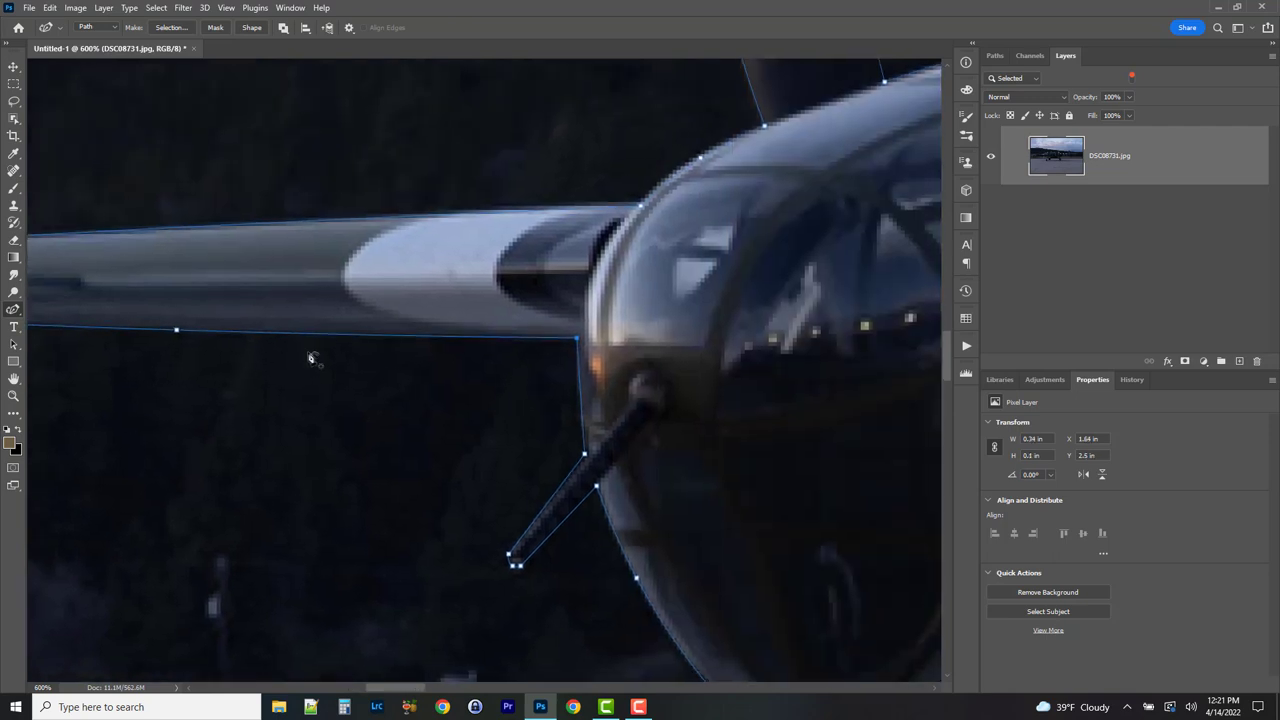
- Examine the path up close around the landing gear, propellers, nose, fuselage top, wing and tail fin
scroll(310, 358, down, 6)
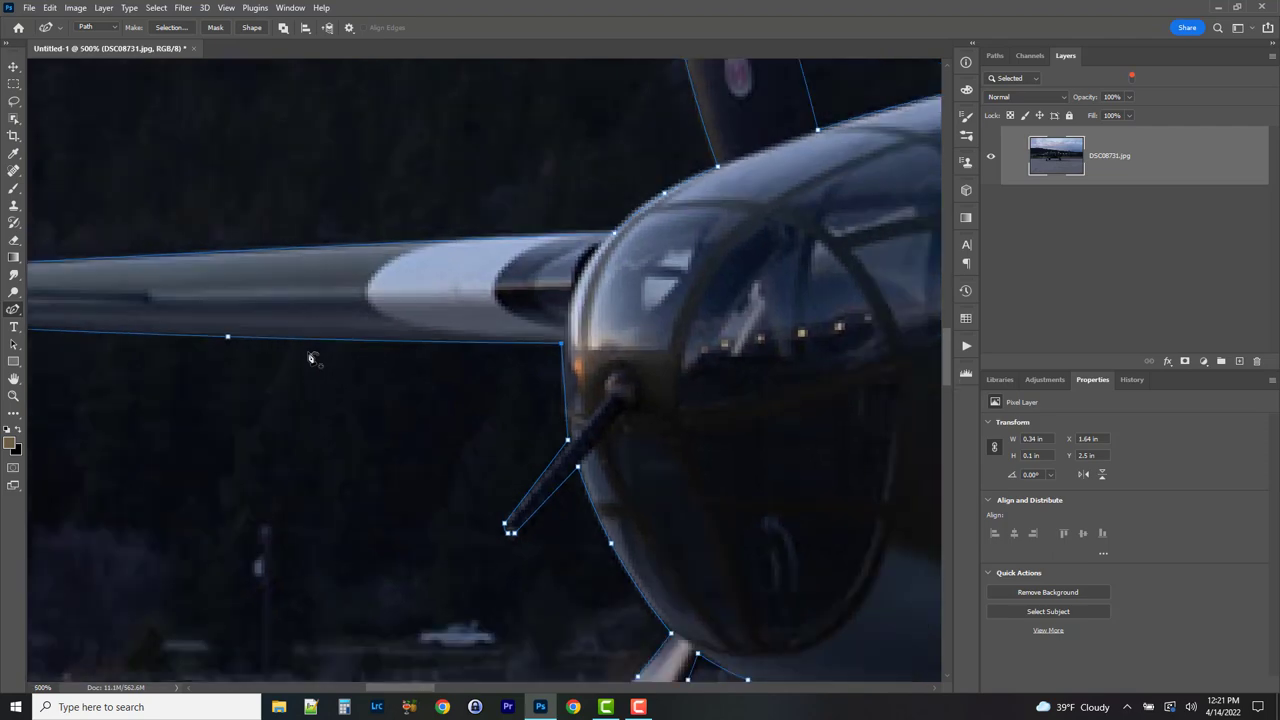
scroll(310, 358, down, 2)
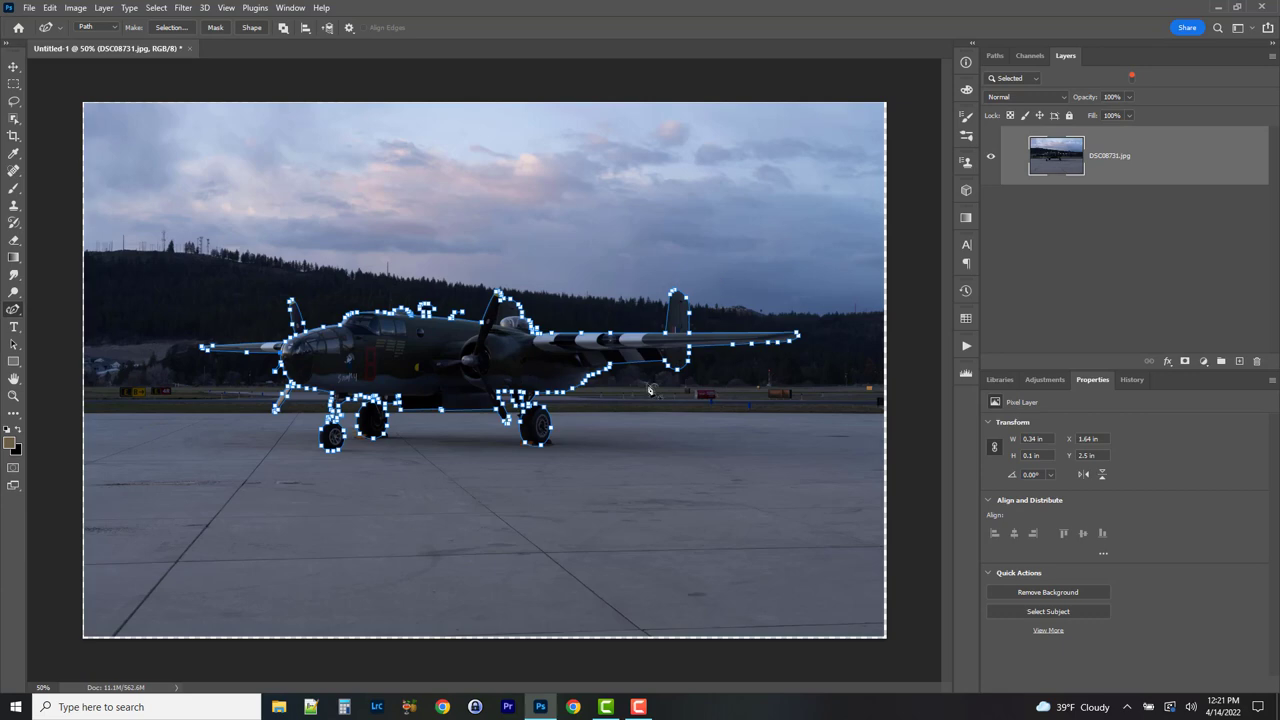
click(13, 395)
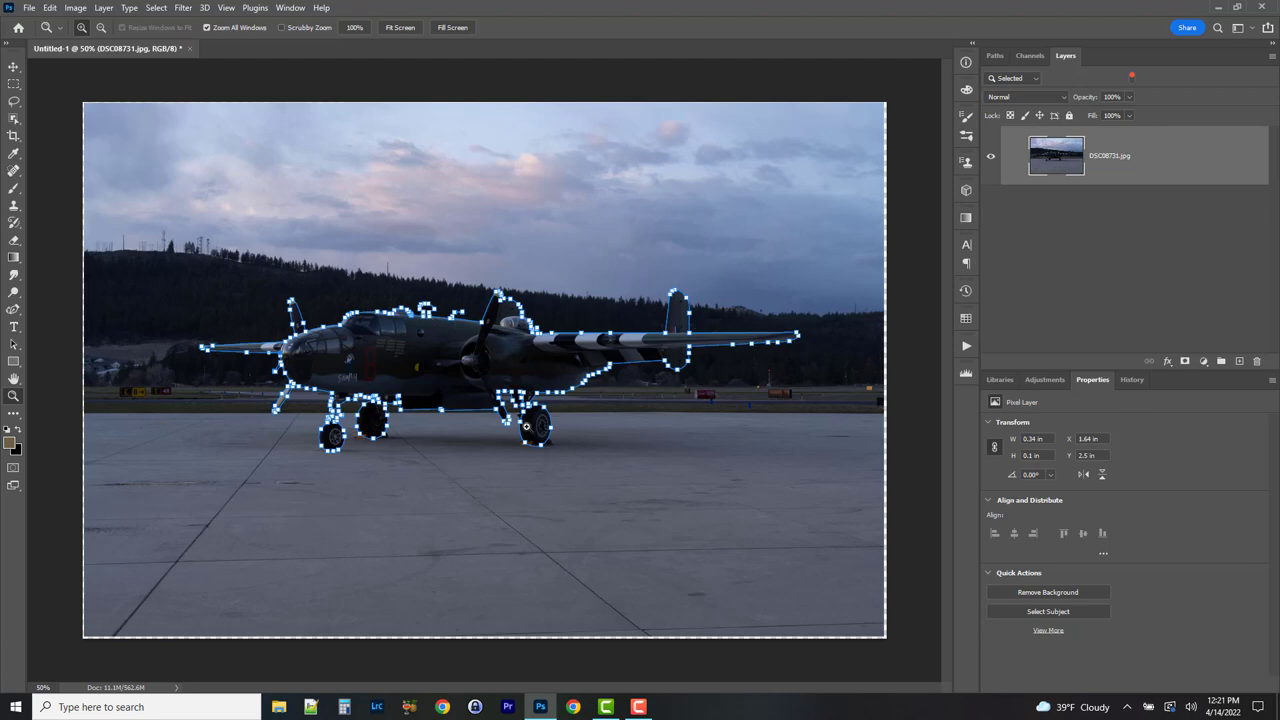
click(526, 427)
click(524, 427)
click(522, 424)
click(410, 222)
click(409, 221)
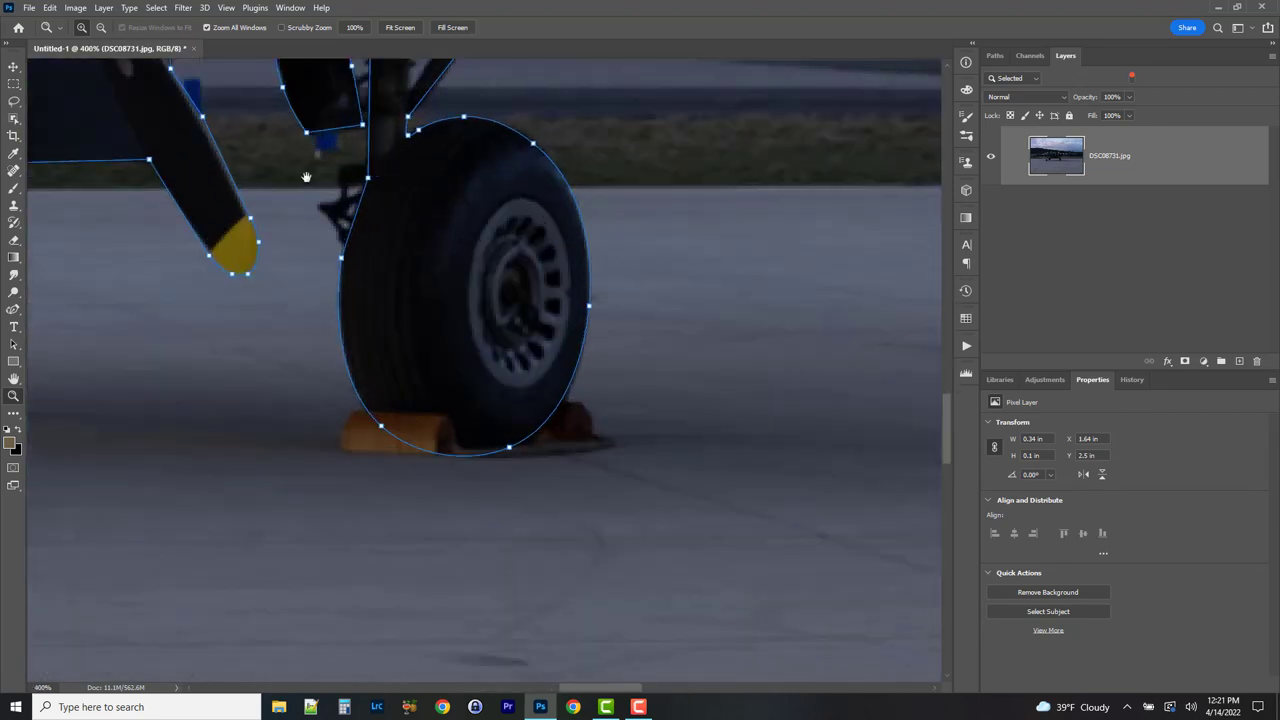
drag(309, 177, 502, 418)
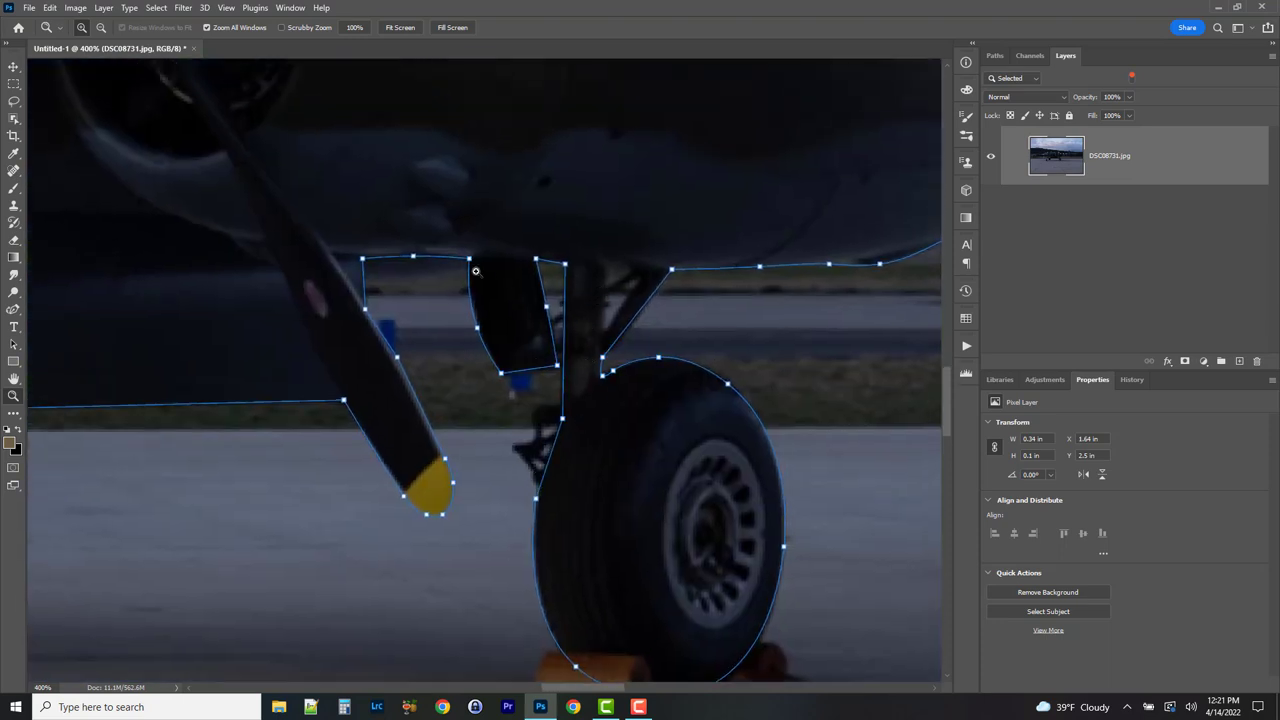
drag(282, 380, 938, 405)
drag(435, 402, 768, 414)
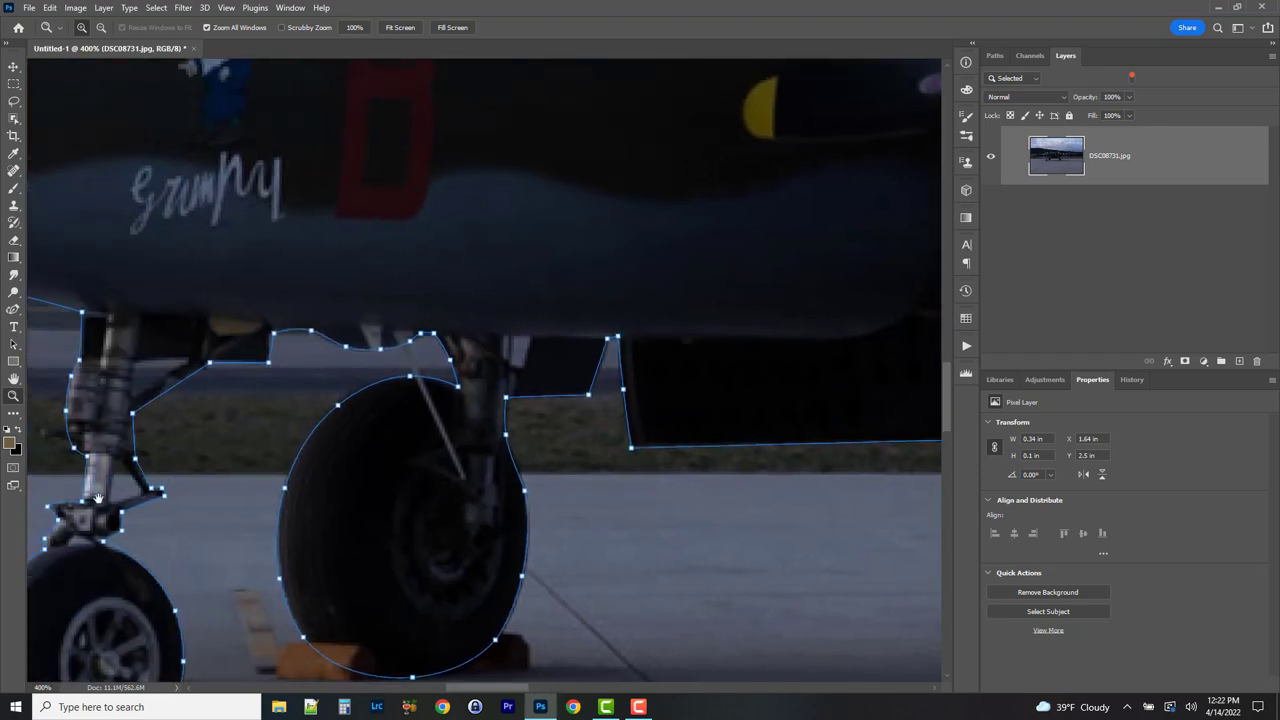
drag(98, 499, 487, 438)
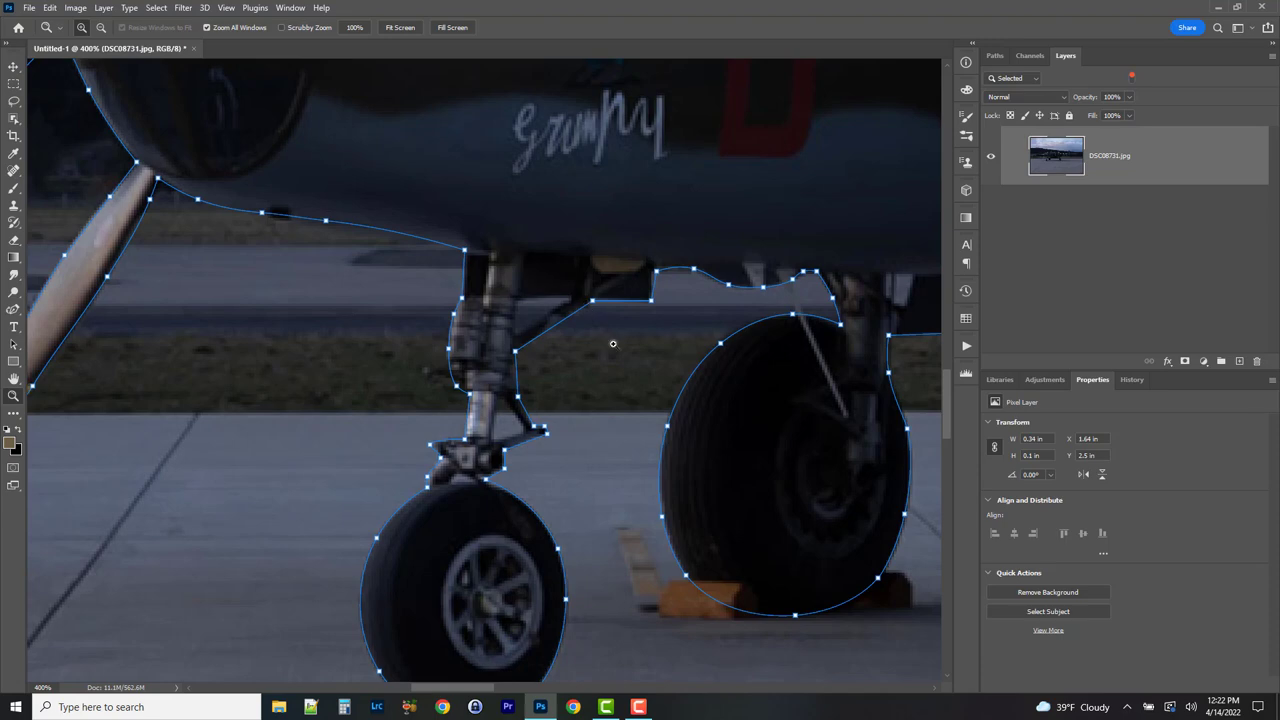
drag(60, 283, 301, 502)
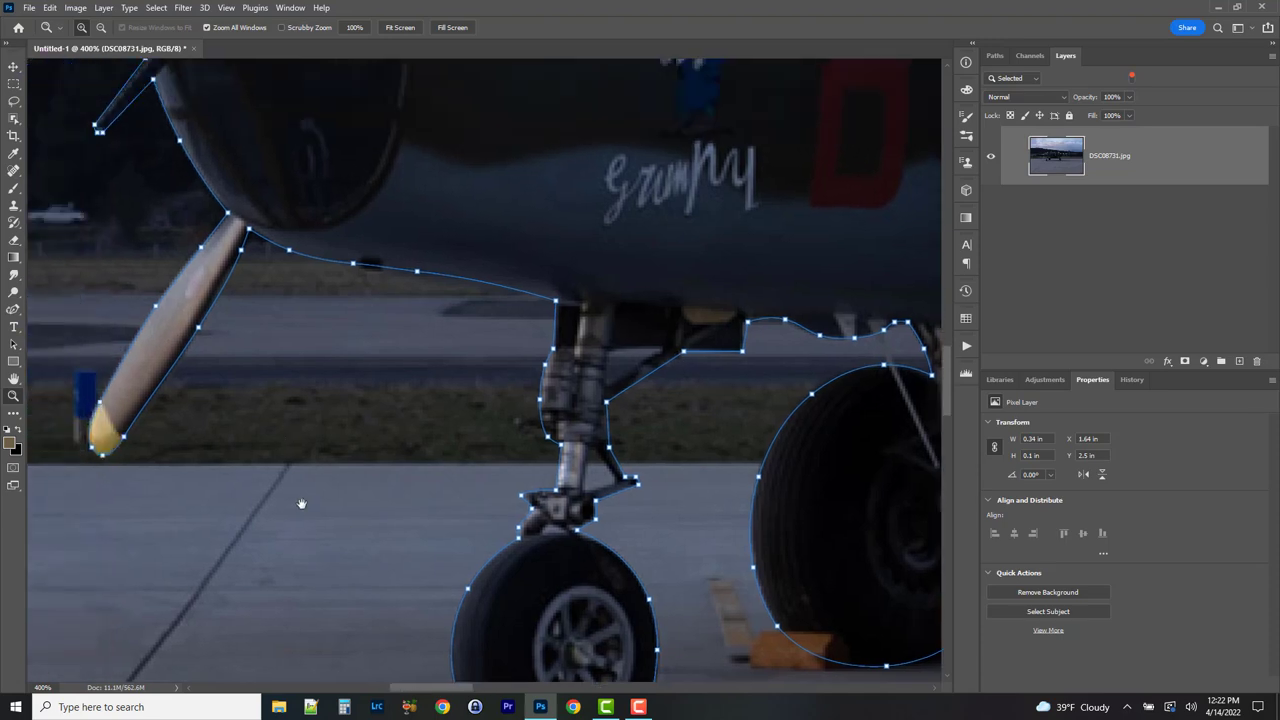
drag(355, 117, 586, 477)
drag(742, 302, 292, 480)
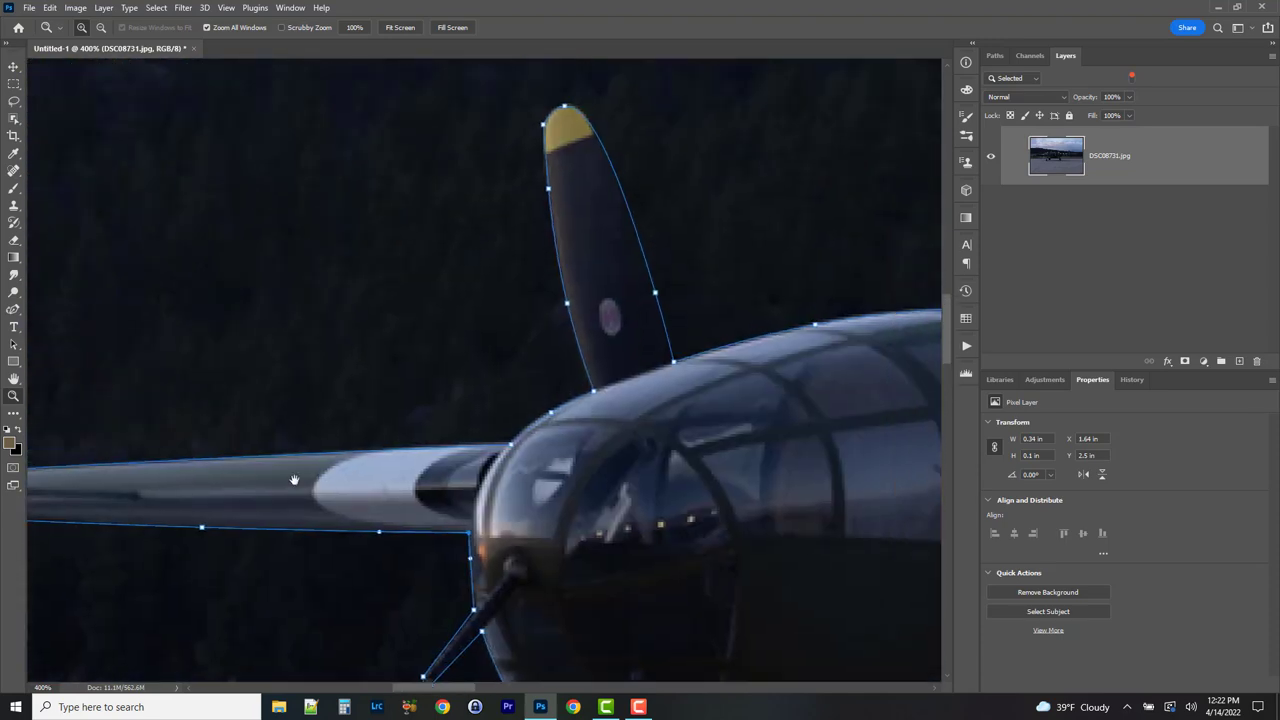
drag(783, 391, 221, 300)
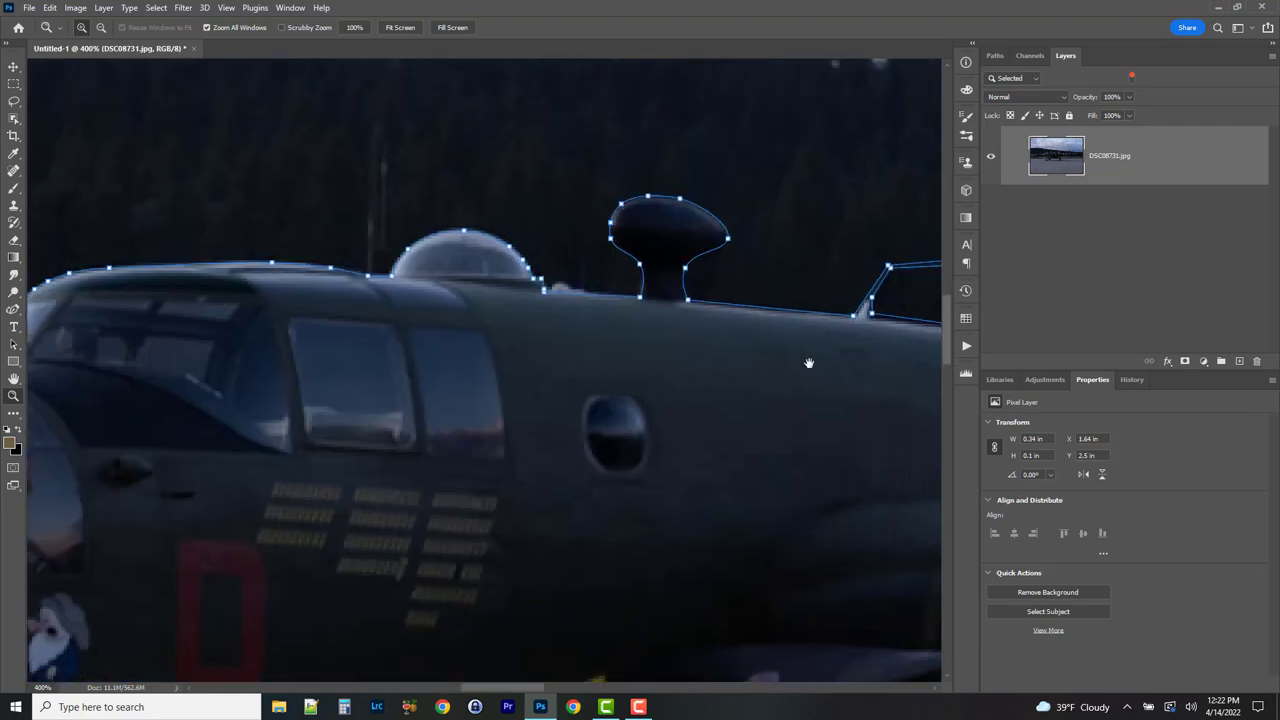
drag(628, 397, 100, 405)
drag(744, 369, 310, 290)
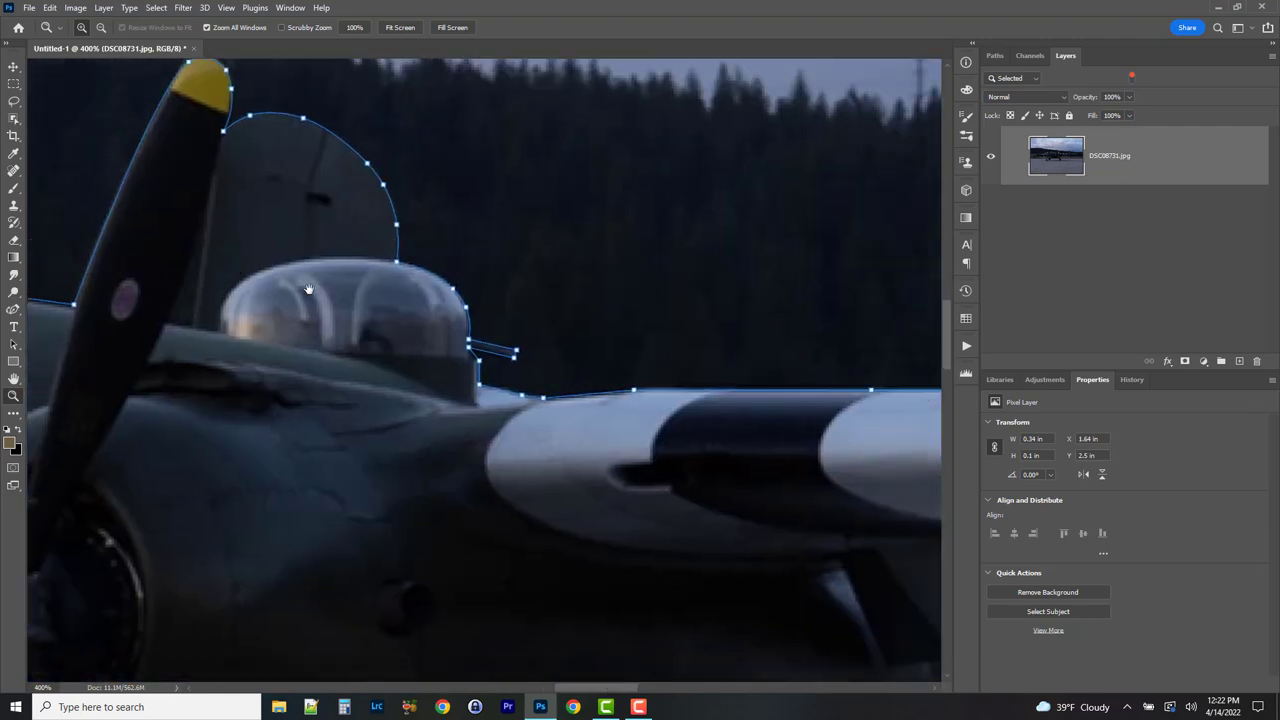
drag(754, 562, 860, 297)
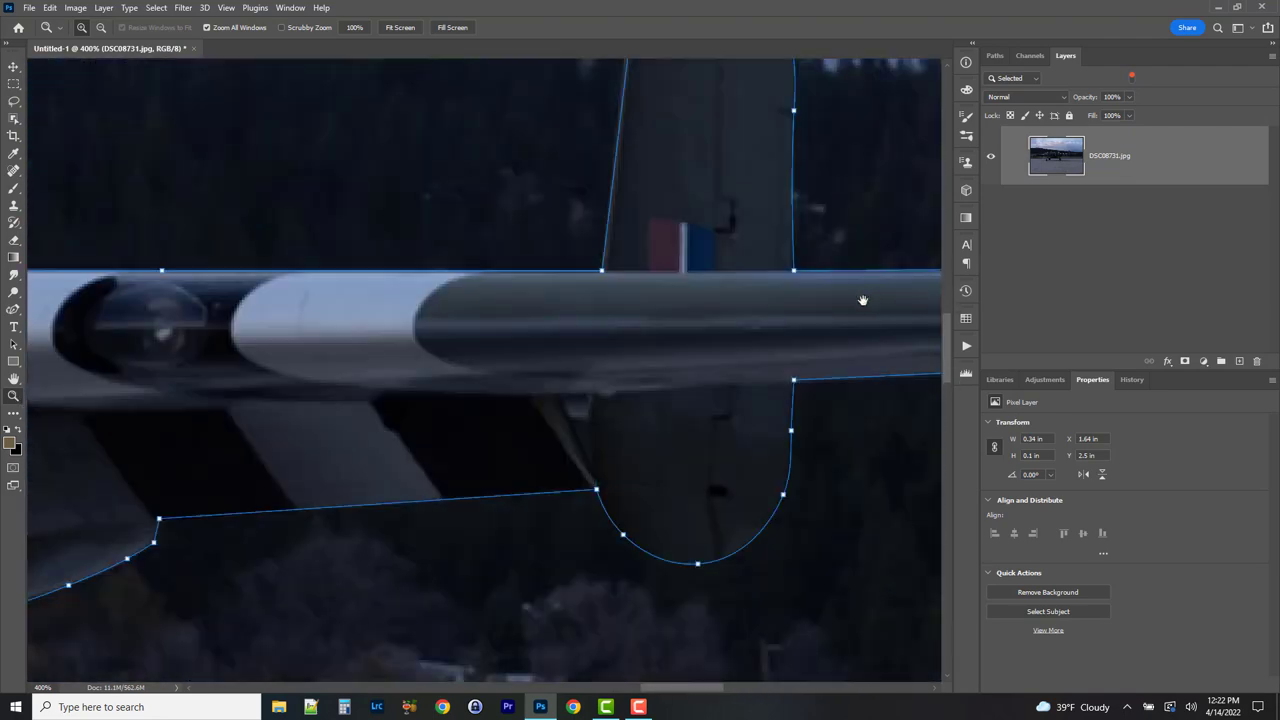
scroll(583, 423, left, 6)
key(ctrl+0)
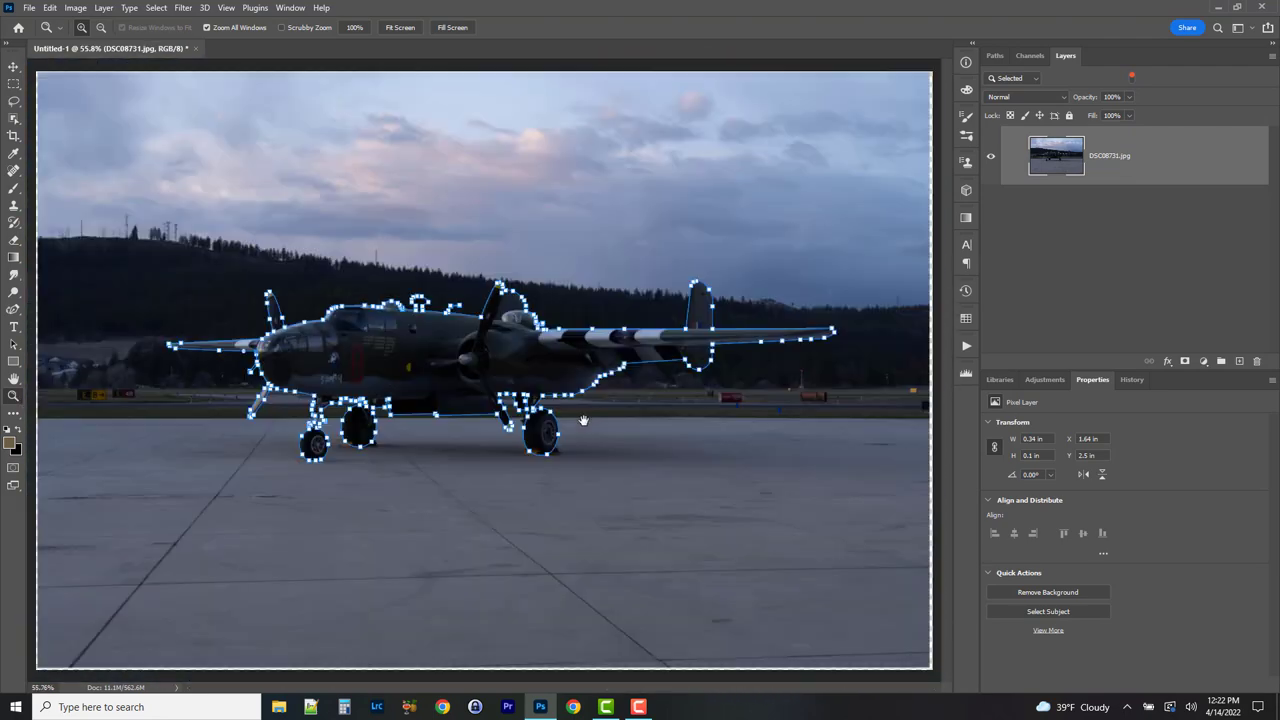
- Save the work path under the name Plane and toggle its display off and on
click(993, 56)
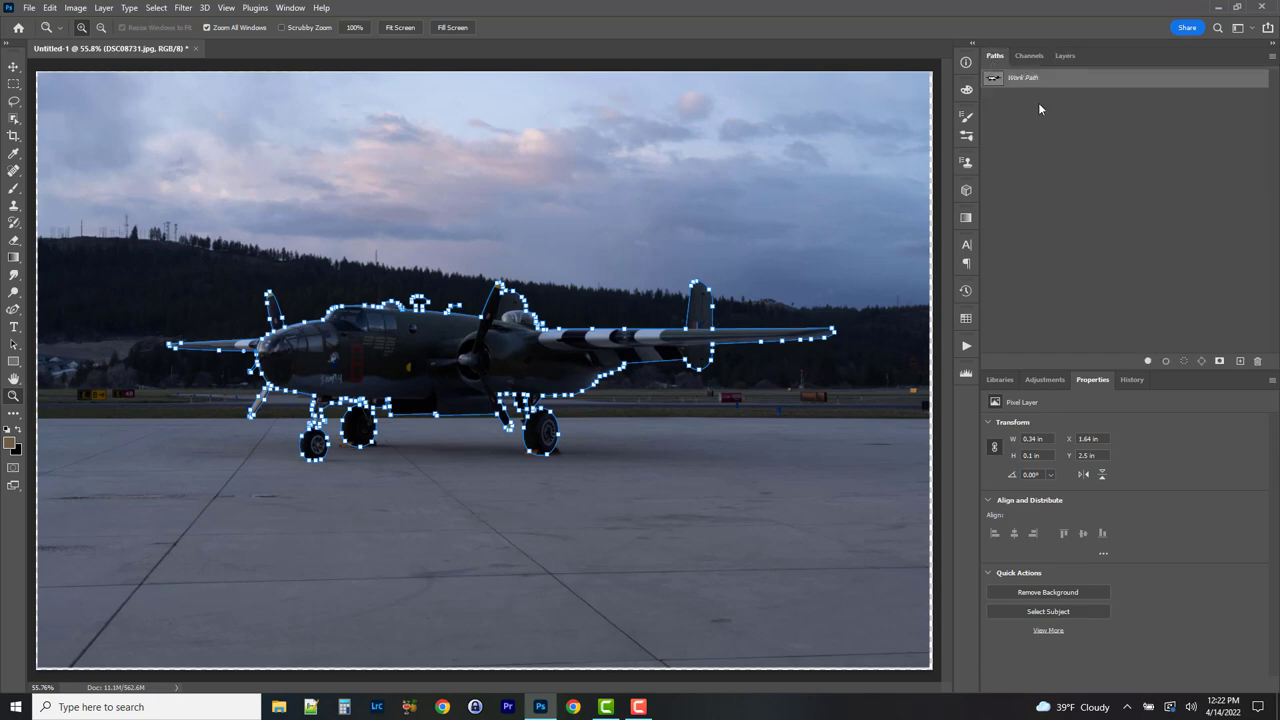
double_click(1031, 84)
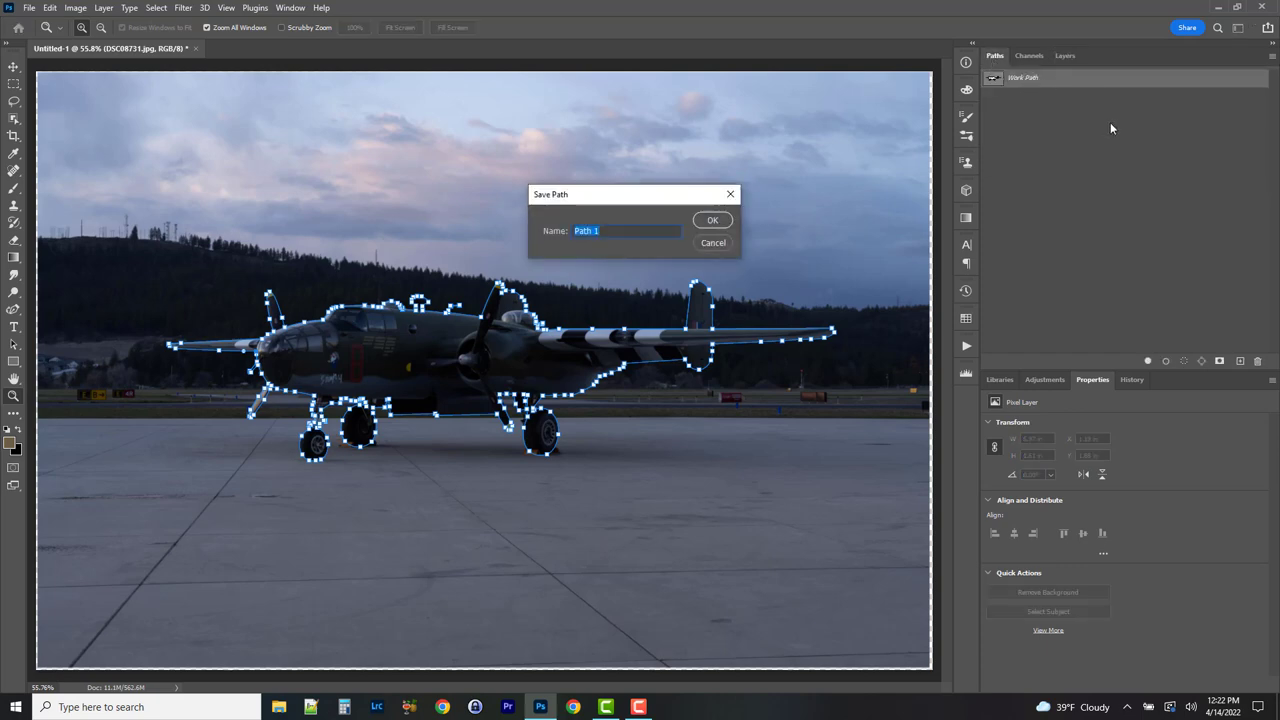
text(Plane)
key(Return)
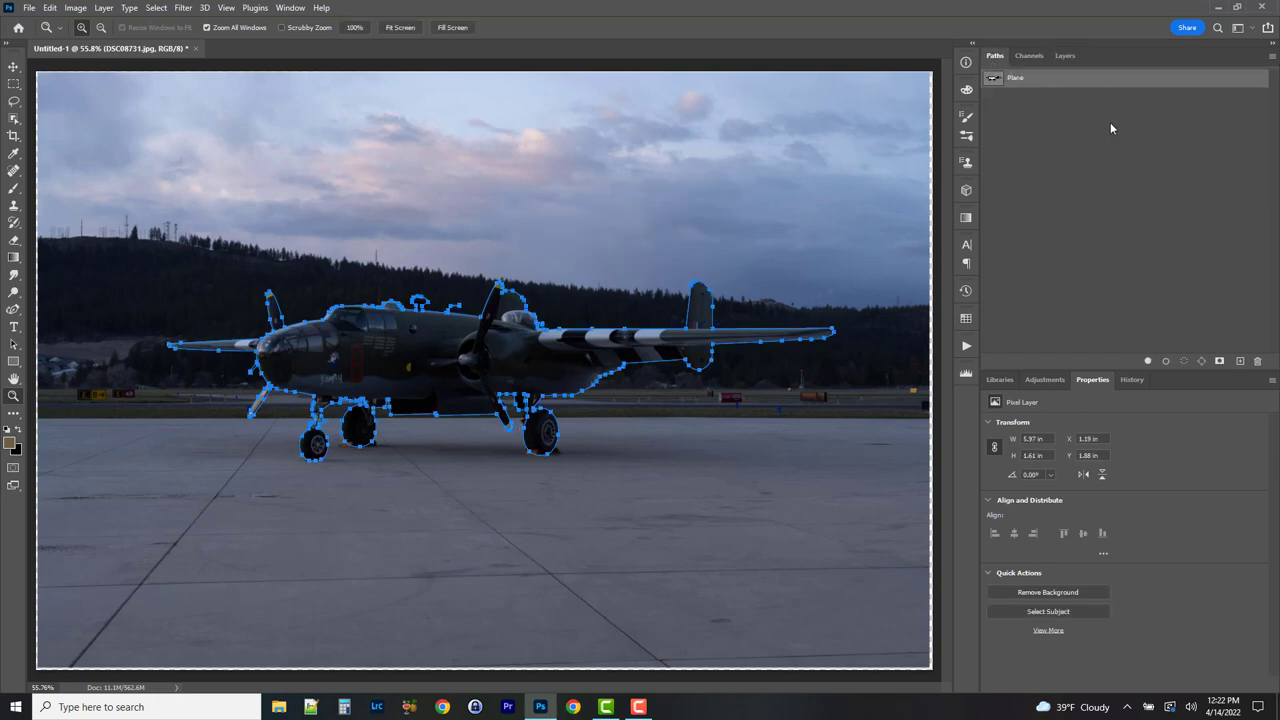
click(1051, 153)
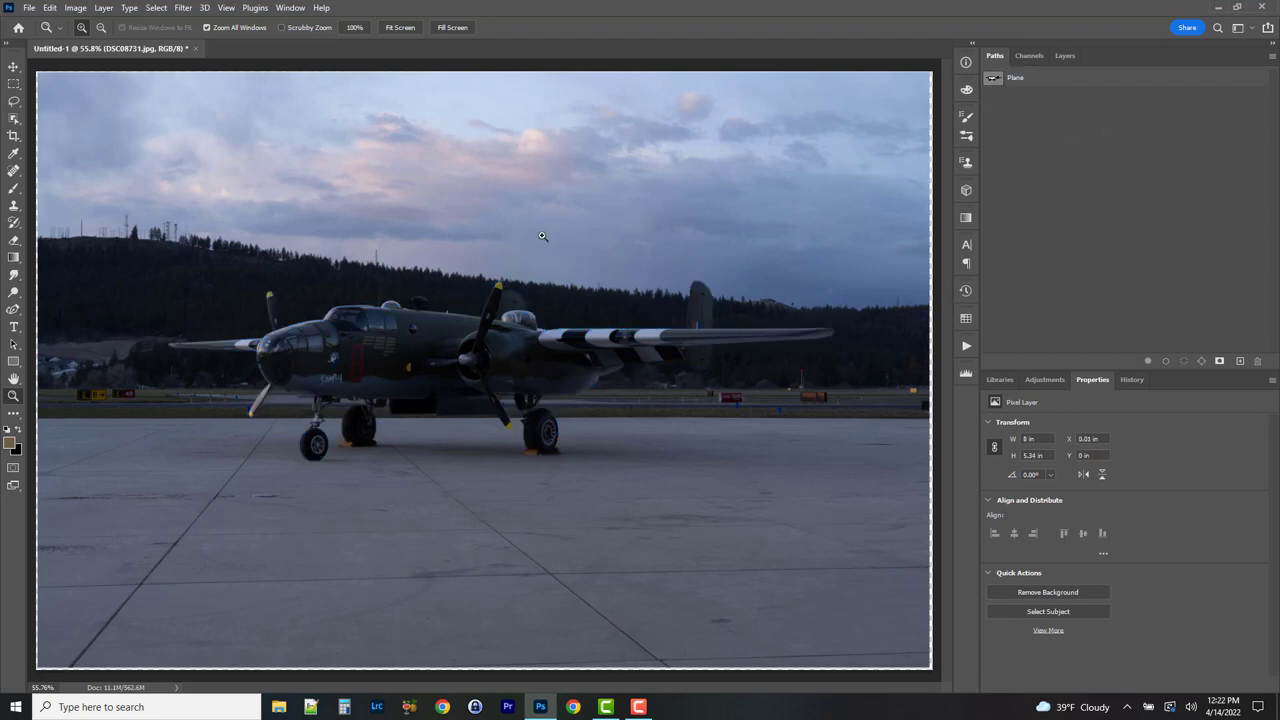
click(994, 83)
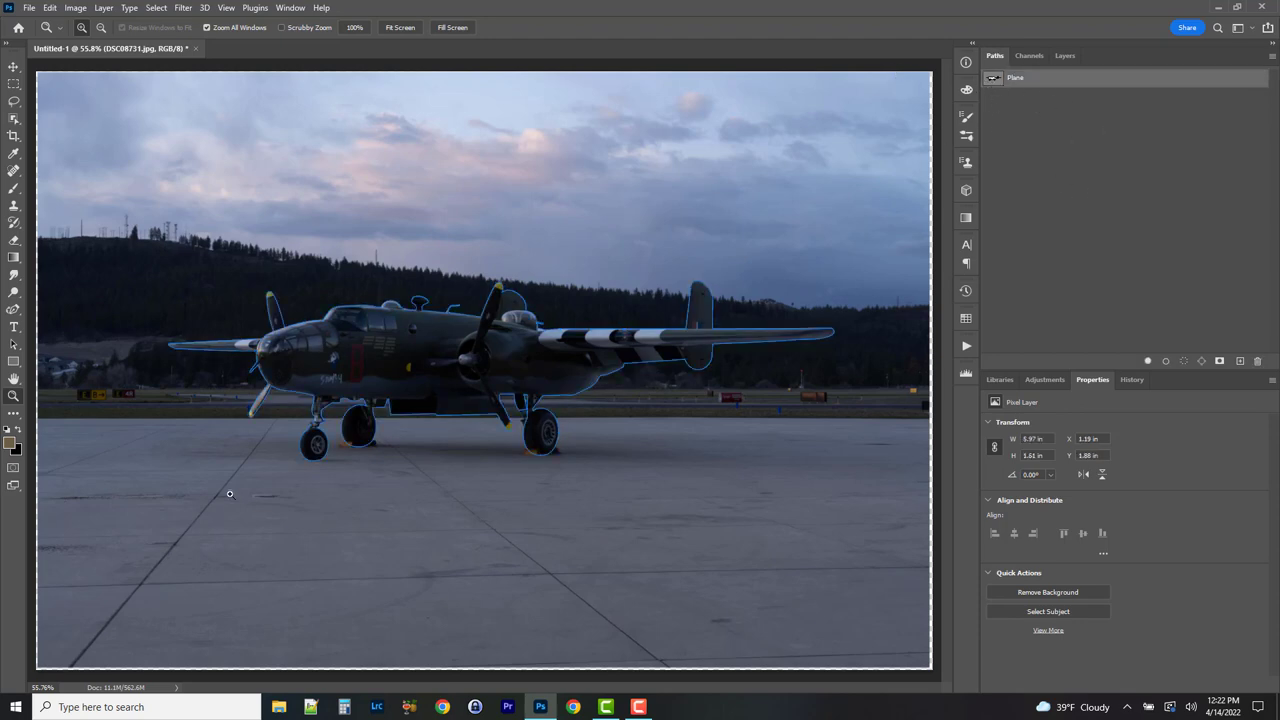
- Load the Plane path as a selection and save it as a new channel named Plane
click(1065, 56)
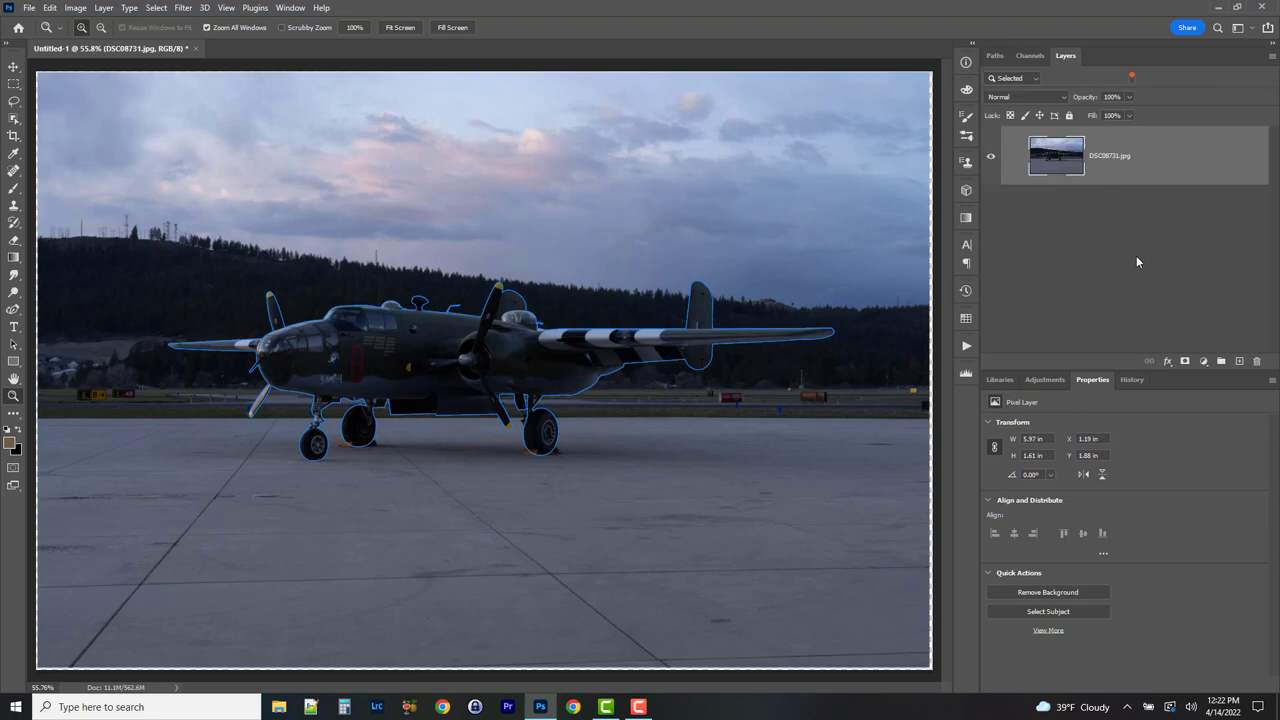
click(1000, 57)
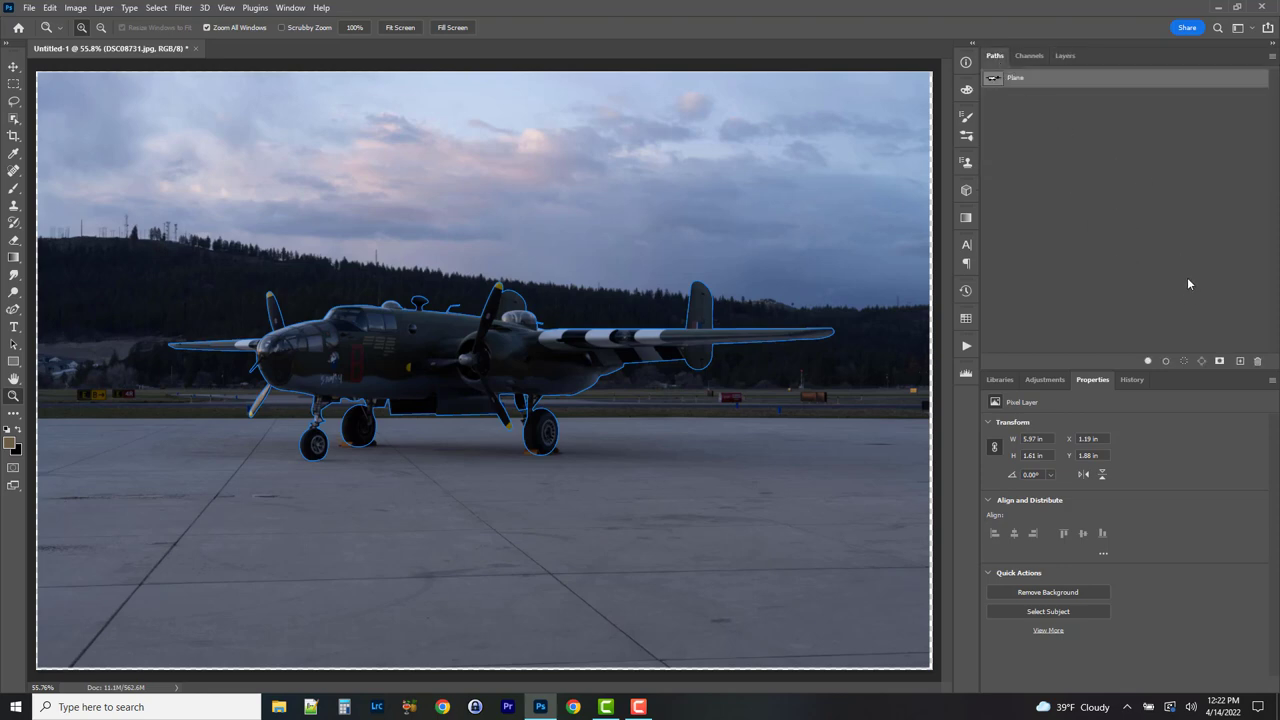
click(1184, 362)
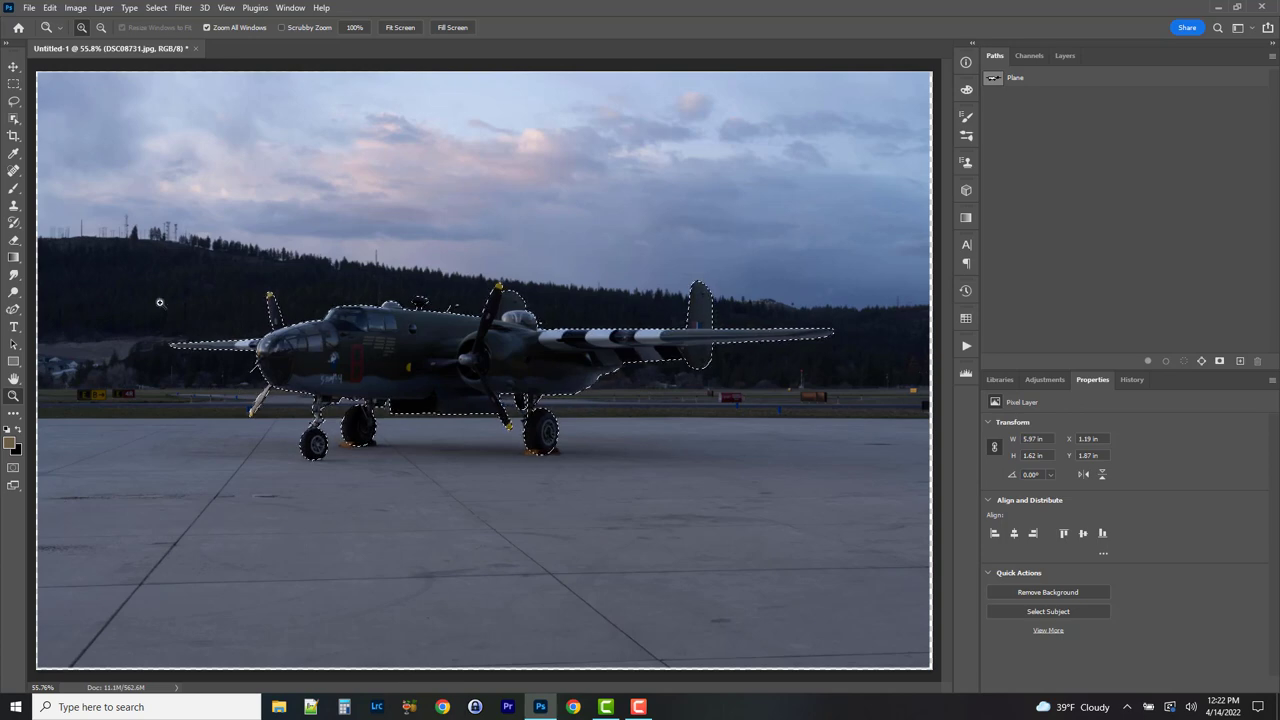
click(156, 8)
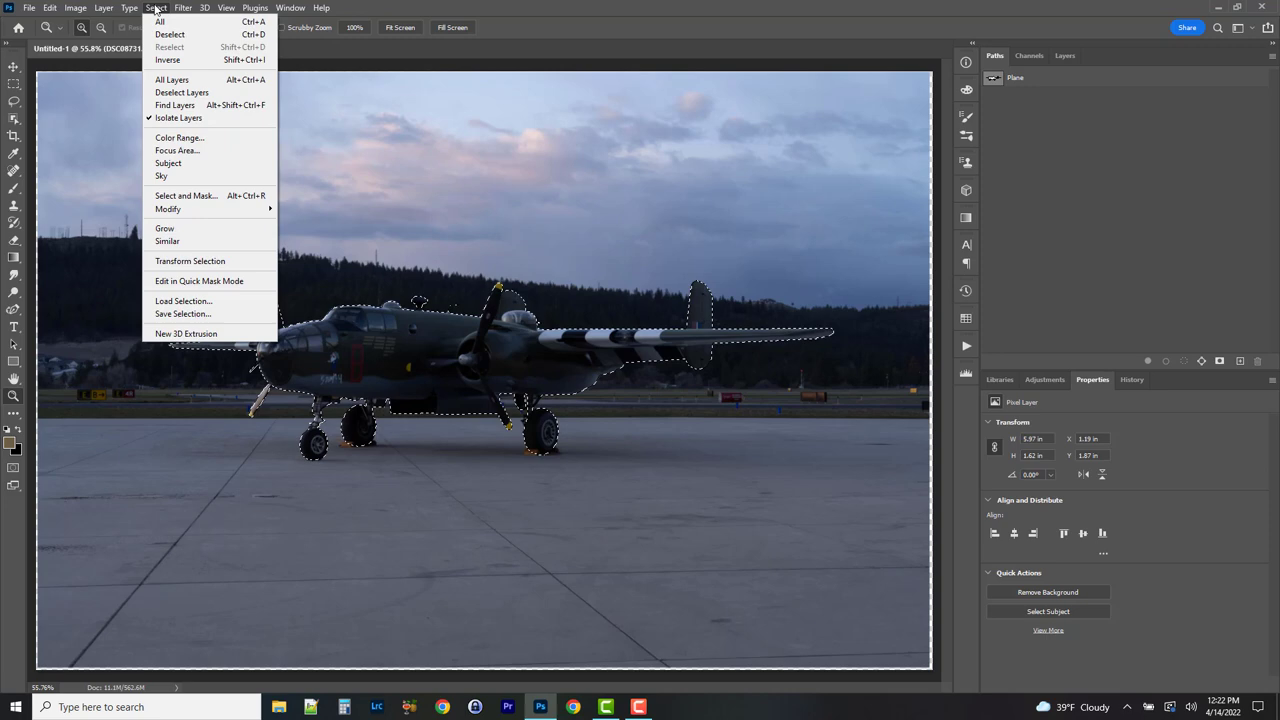
click(191, 316)
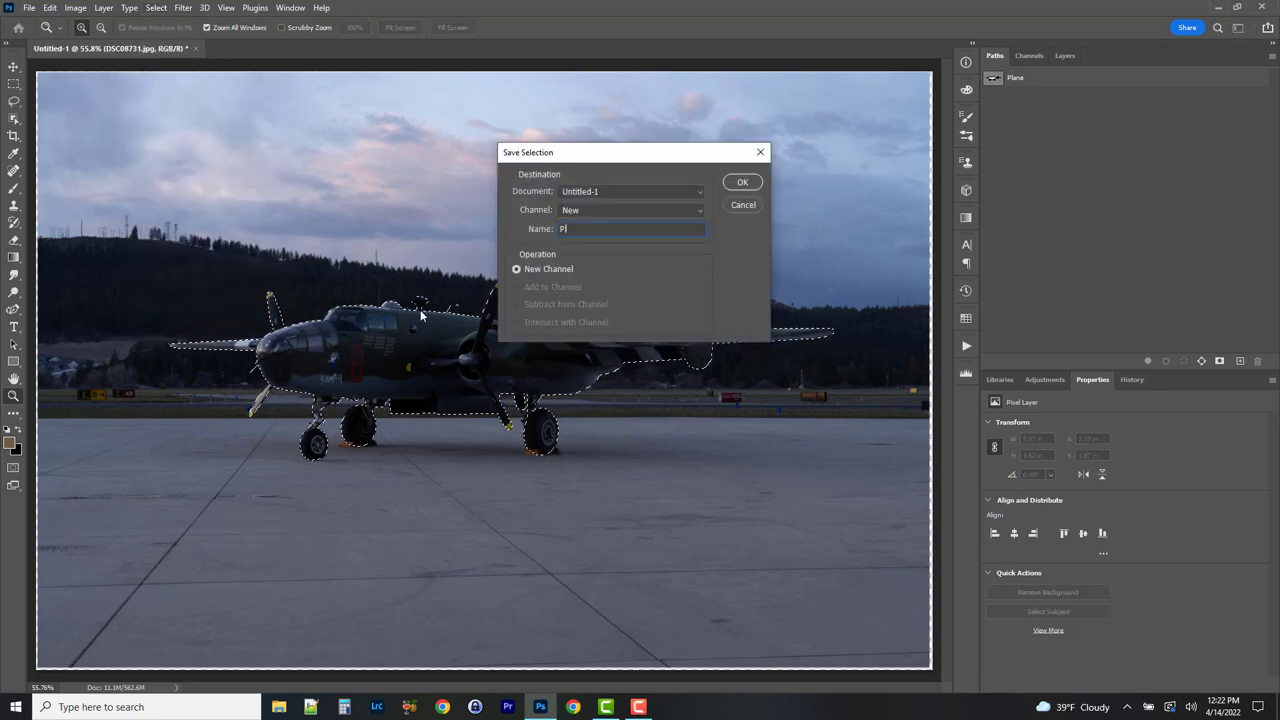
key(Return)
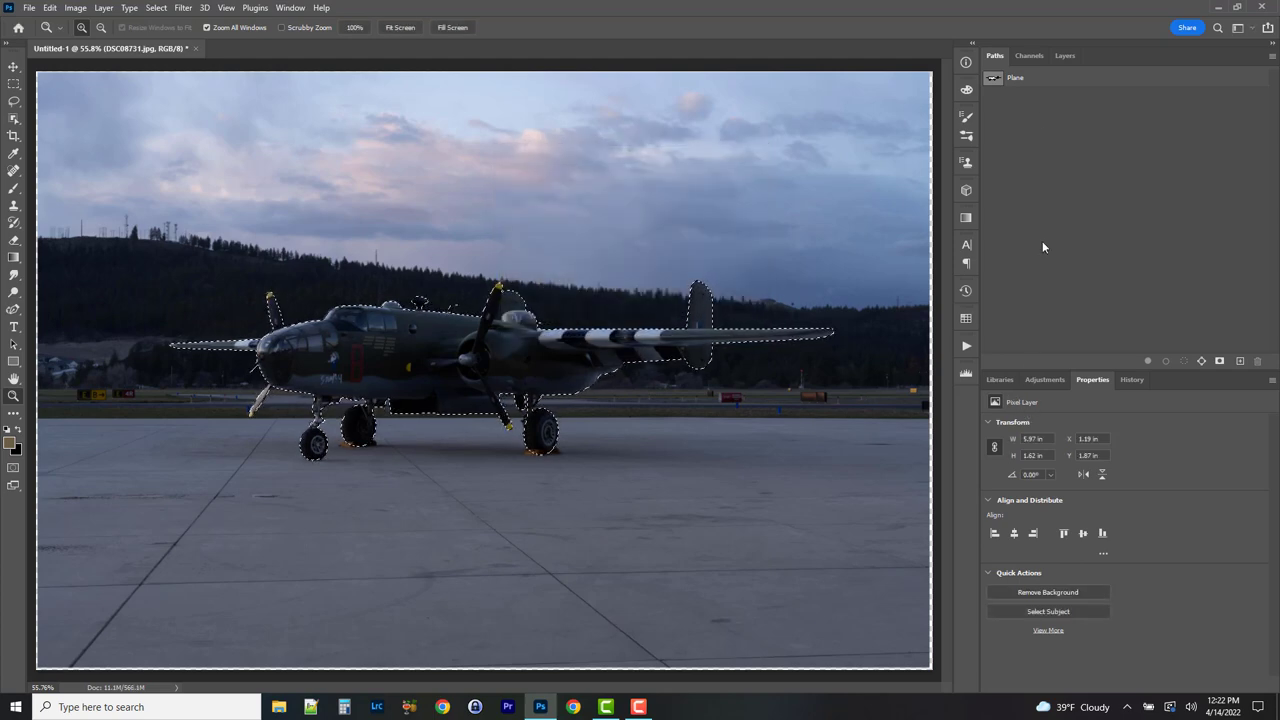
- Deselect the plane outline and turn off layer isolation so the full layer stack is listed
click(1066, 56)
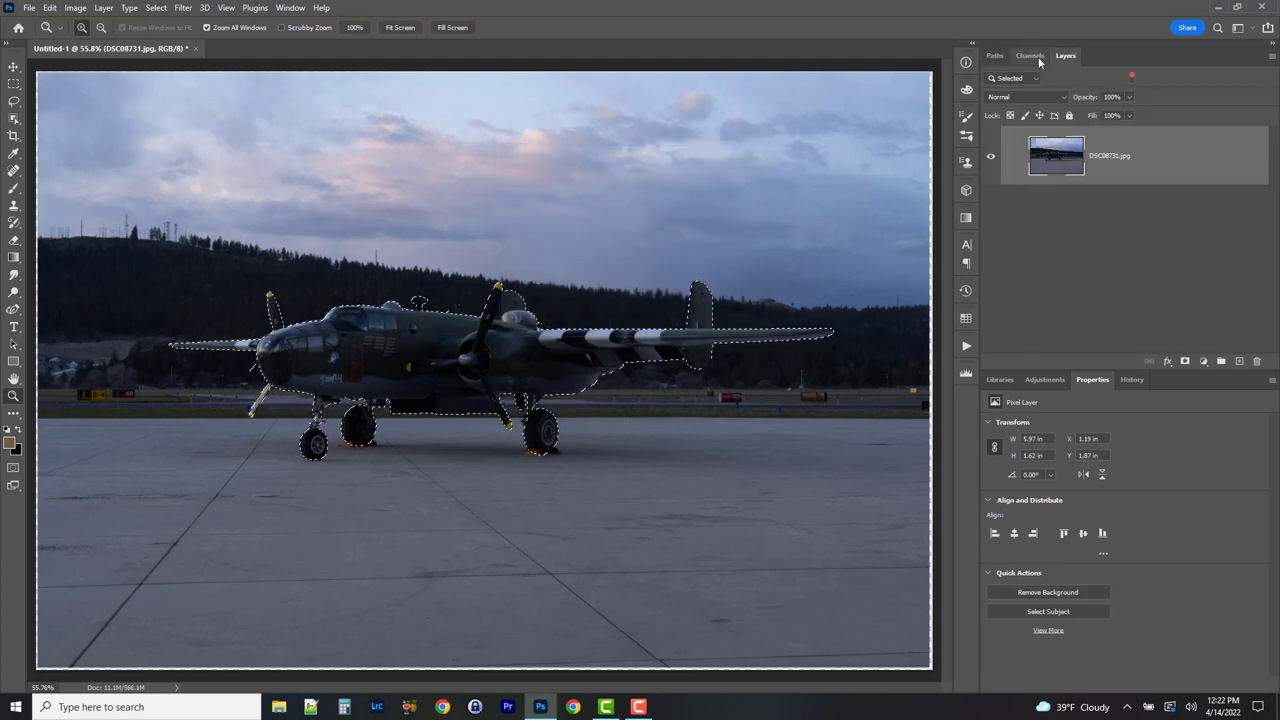
click(1177, 270)
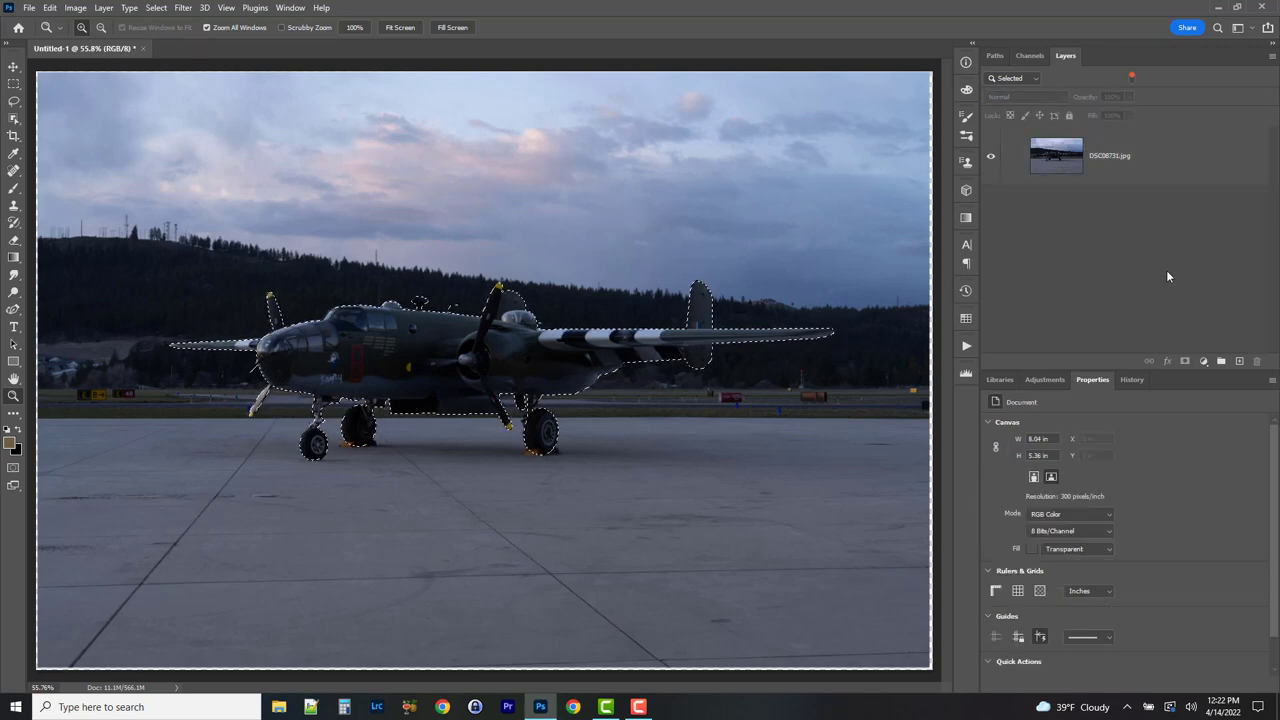
click(14, 84)
click(490, 289)
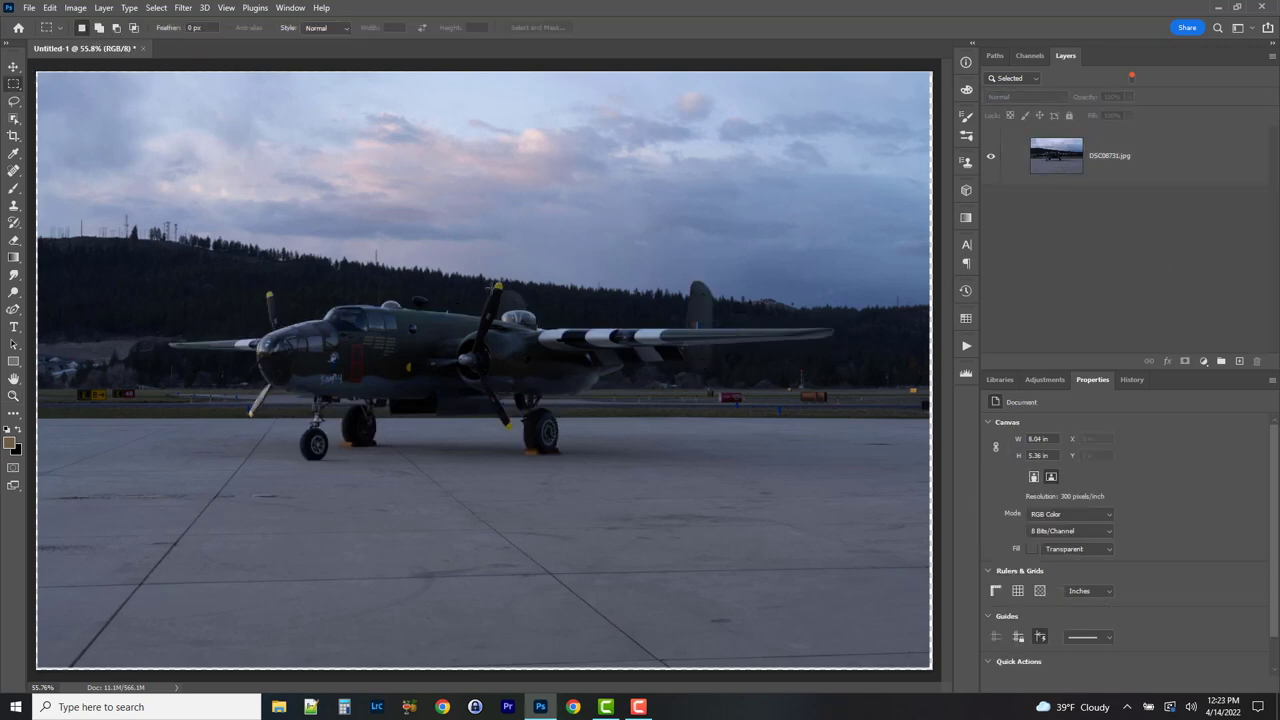
click(1132, 77)
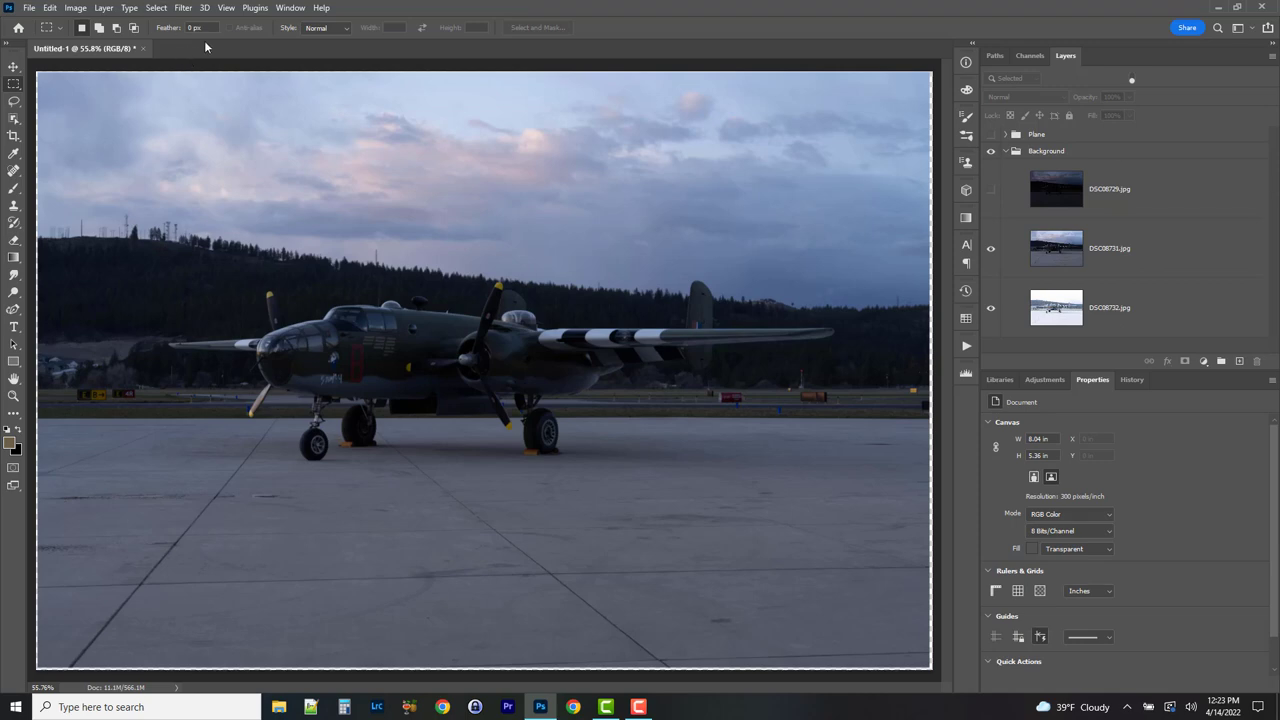
- Load the saved Plane channel as a new selection
click(157, 8)
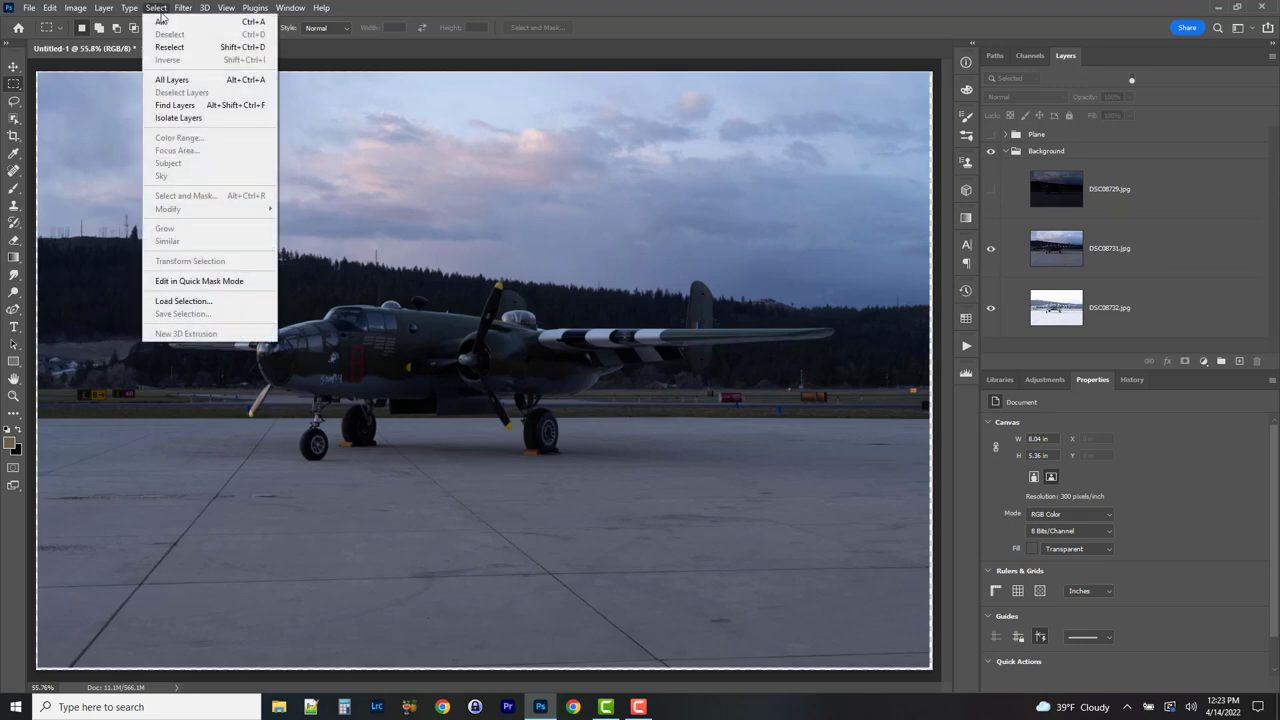
click(200, 300)
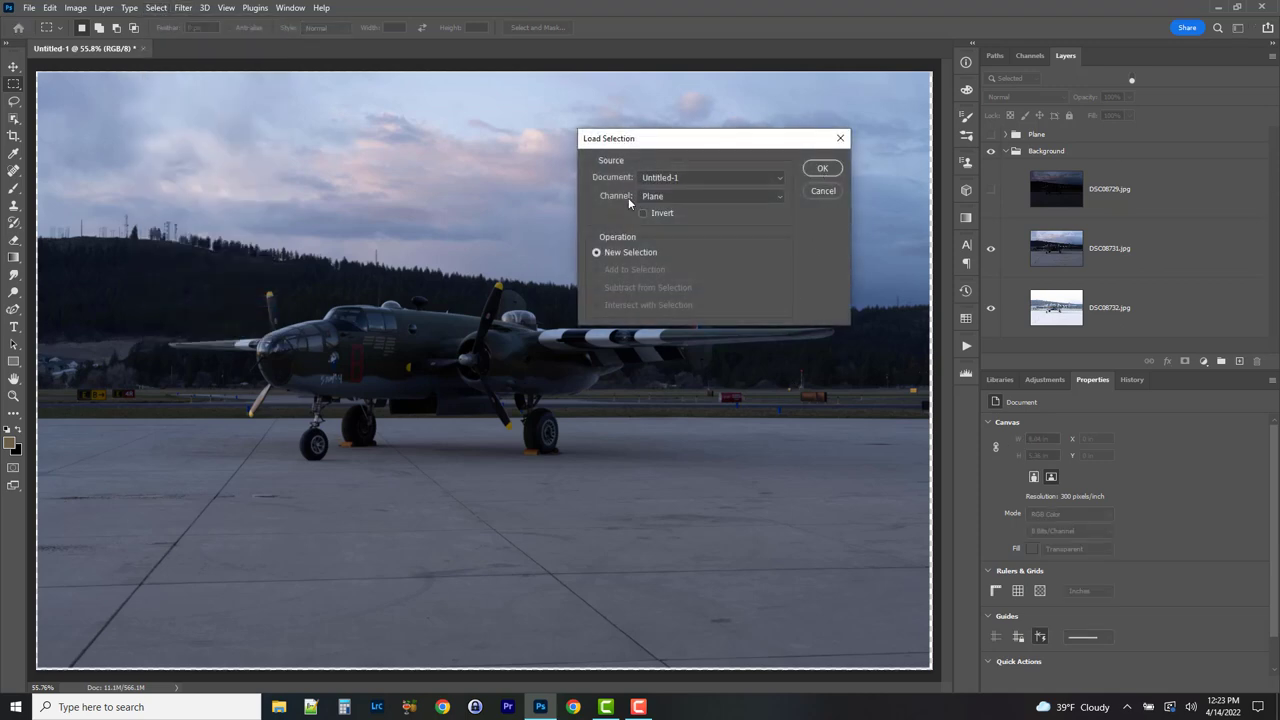
click(712, 198)
click(818, 172)
click(820, 169)
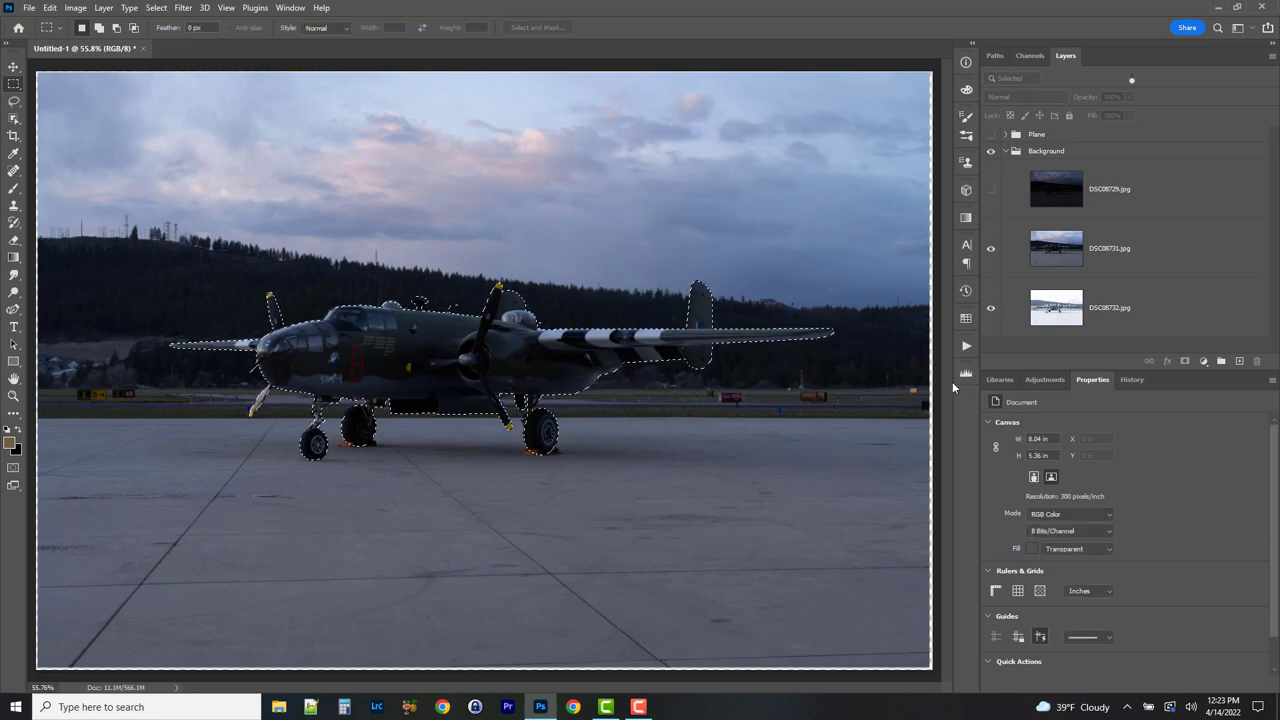
- Show the Plane group and add a layer mask to it from the active selection
click(991, 135)
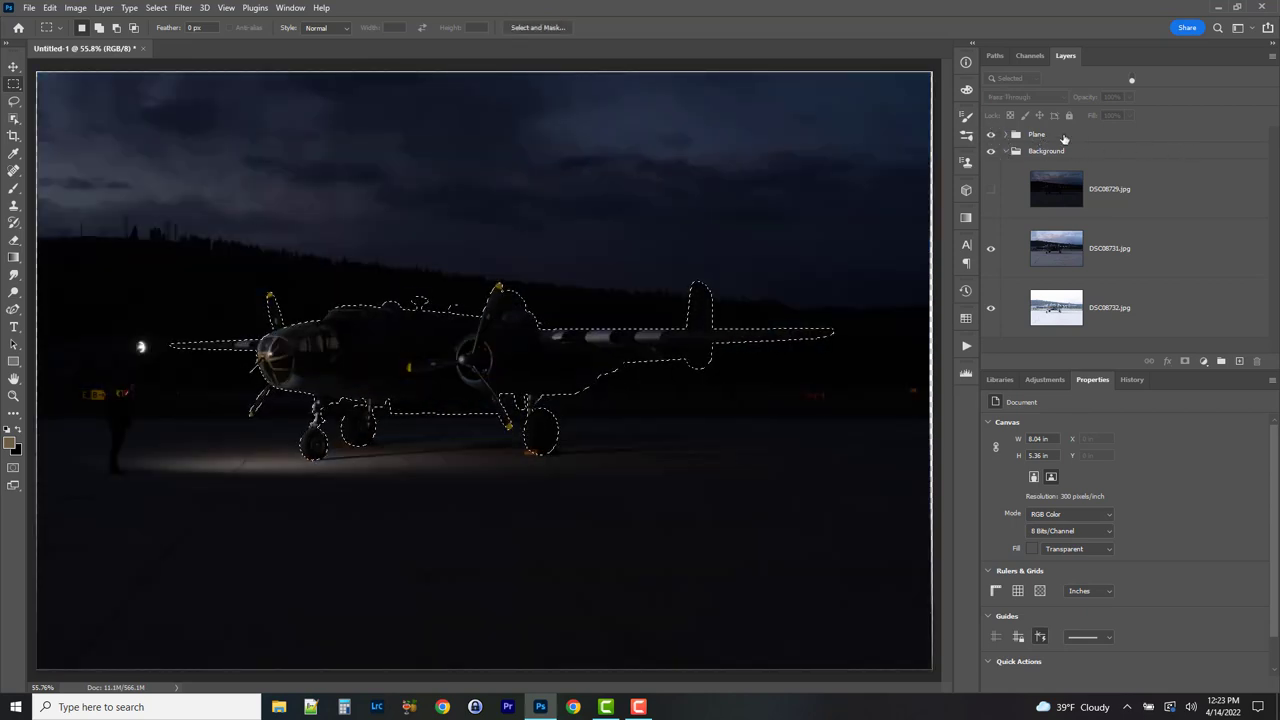
click(1100, 139)
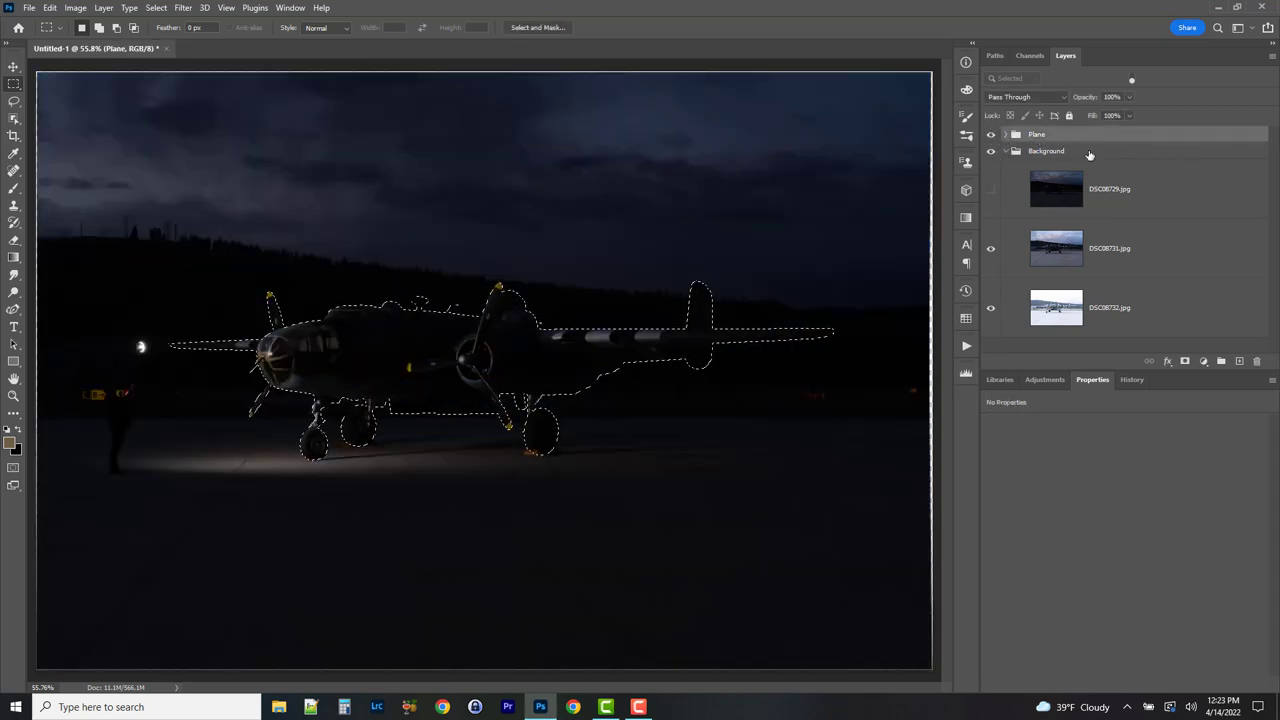
click(1186, 362)
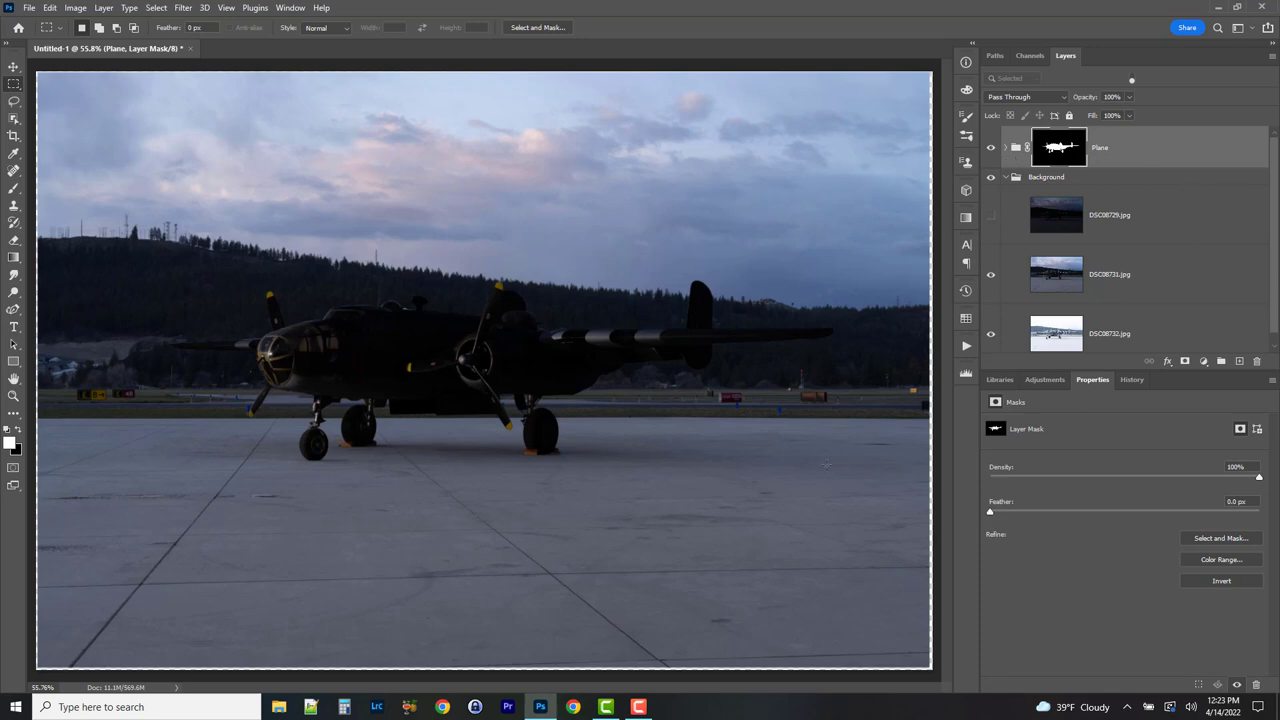
- Show the DSC08729.jpg layer in the Background group, and collapse and label that group red
click(990, 218)
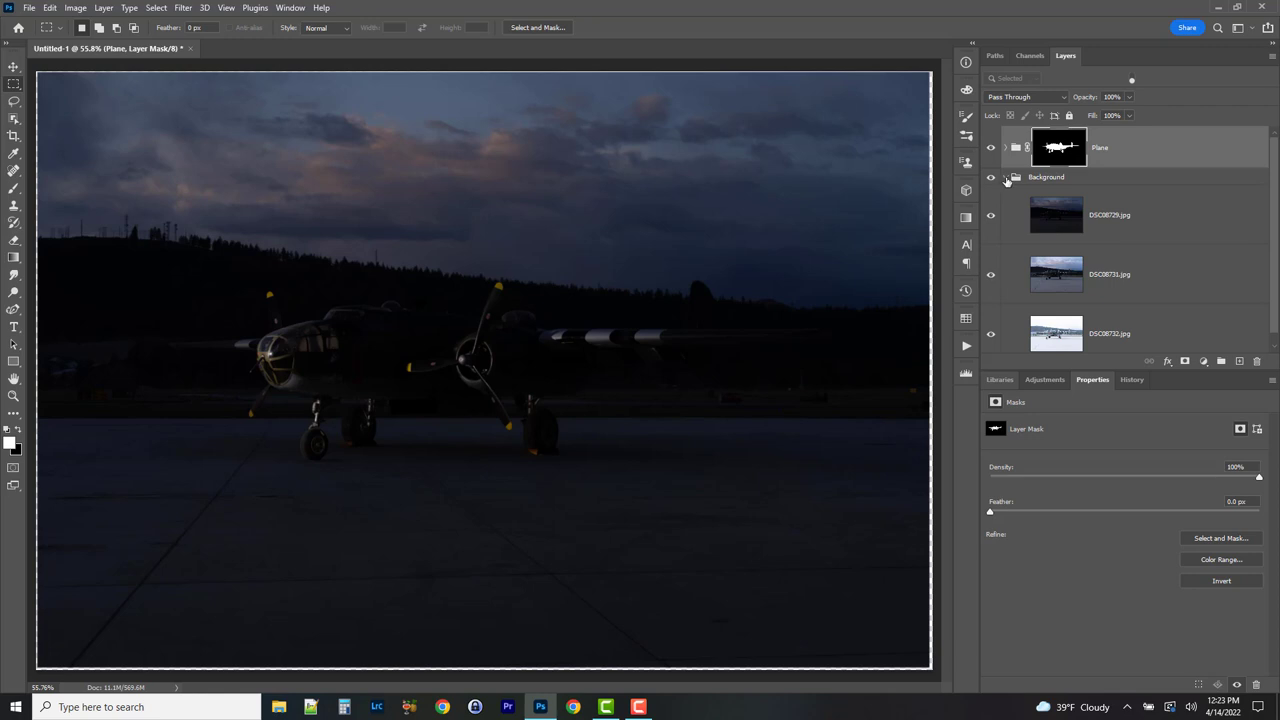
click(1005, 177)
click(1081, 184)
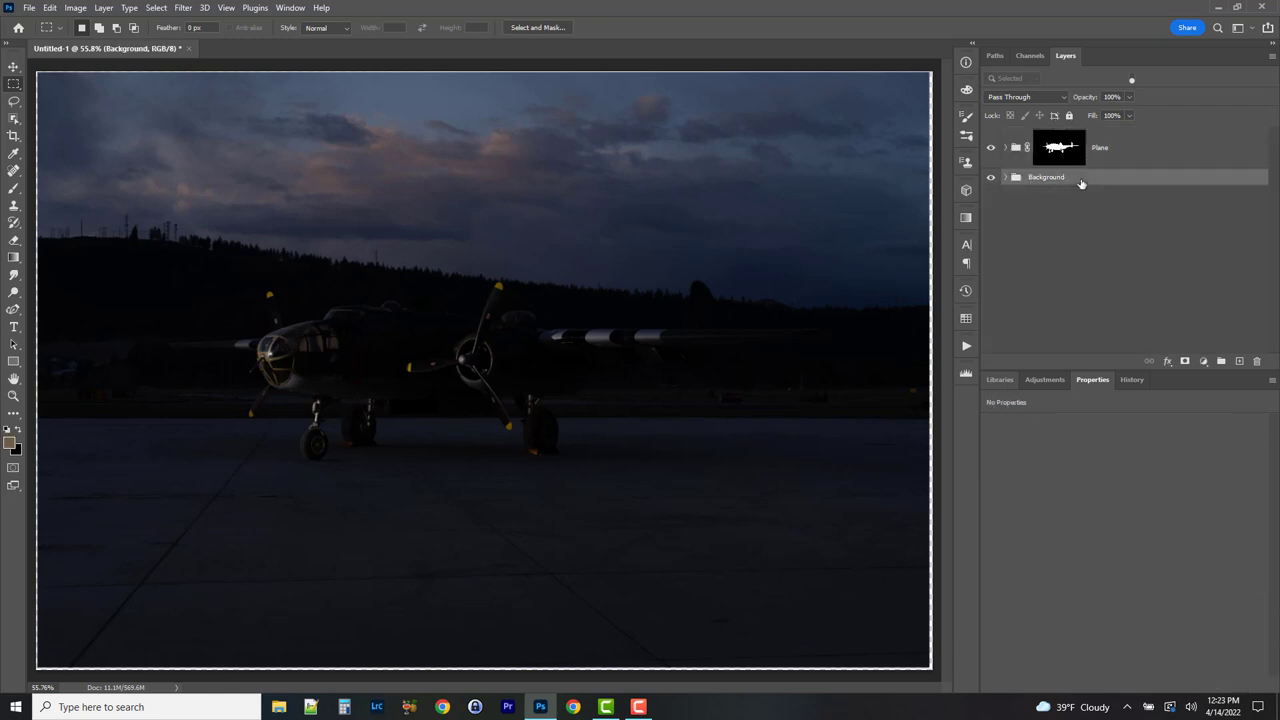
right_click(1081, 184)
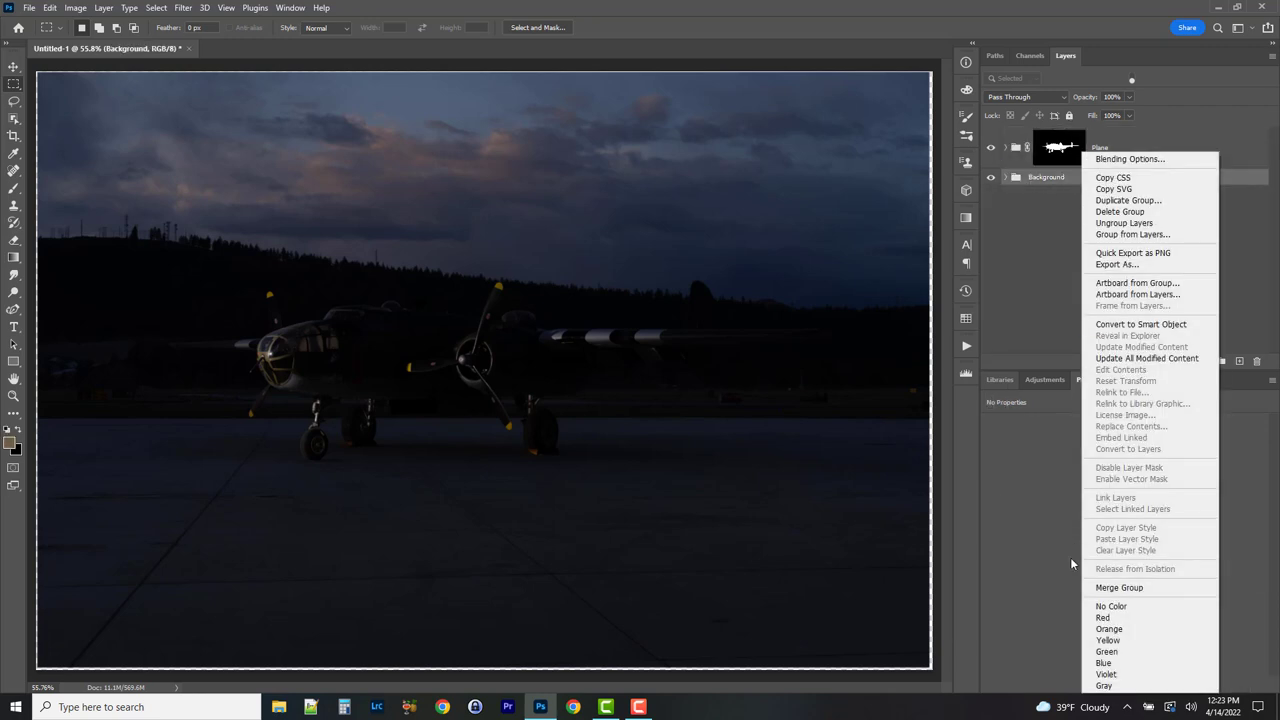
click(1103, 618)
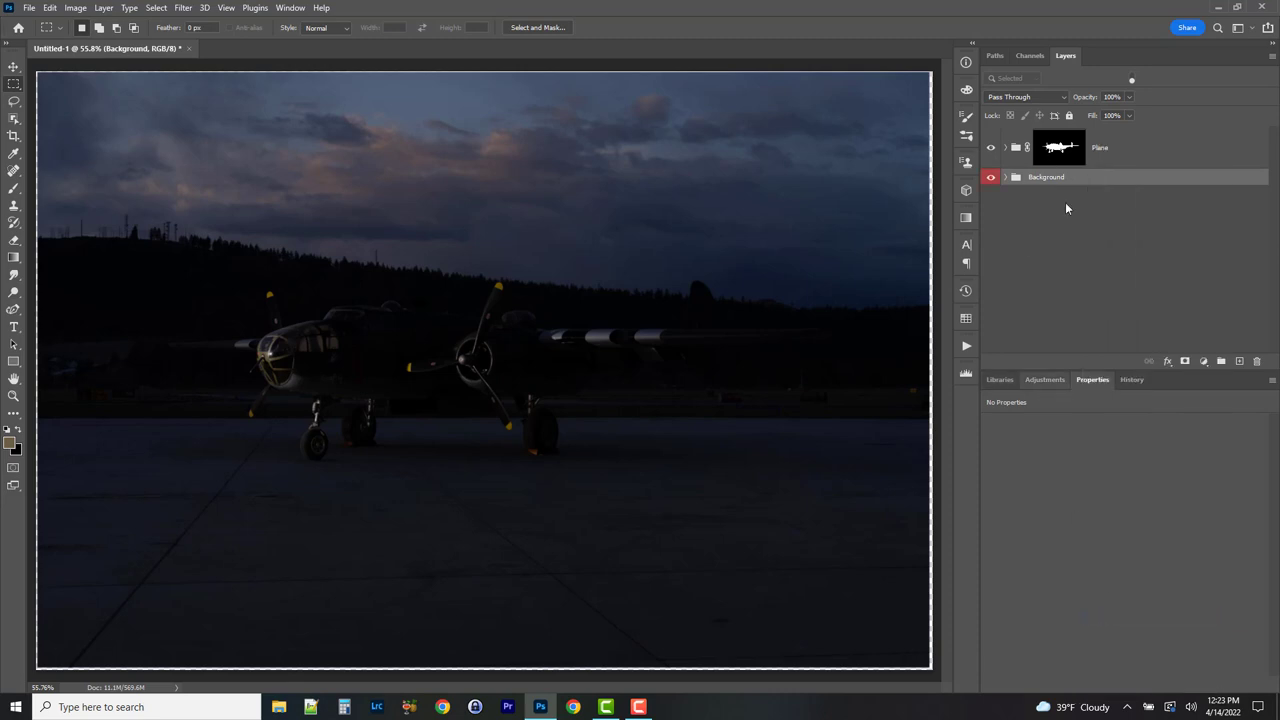
- Label the Plane group blue and leave no layer selected
click(1139, 157)
right_click(1140, 156)
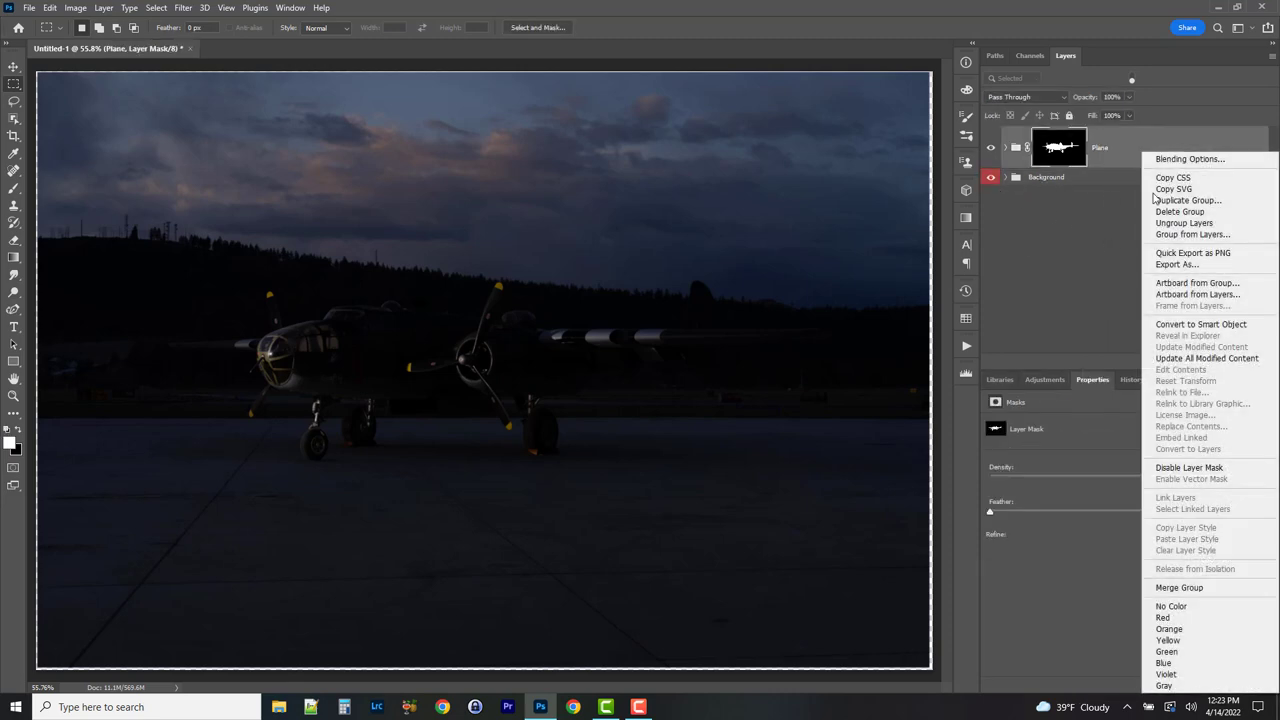
click(1185, 664)
click(1132, 290)
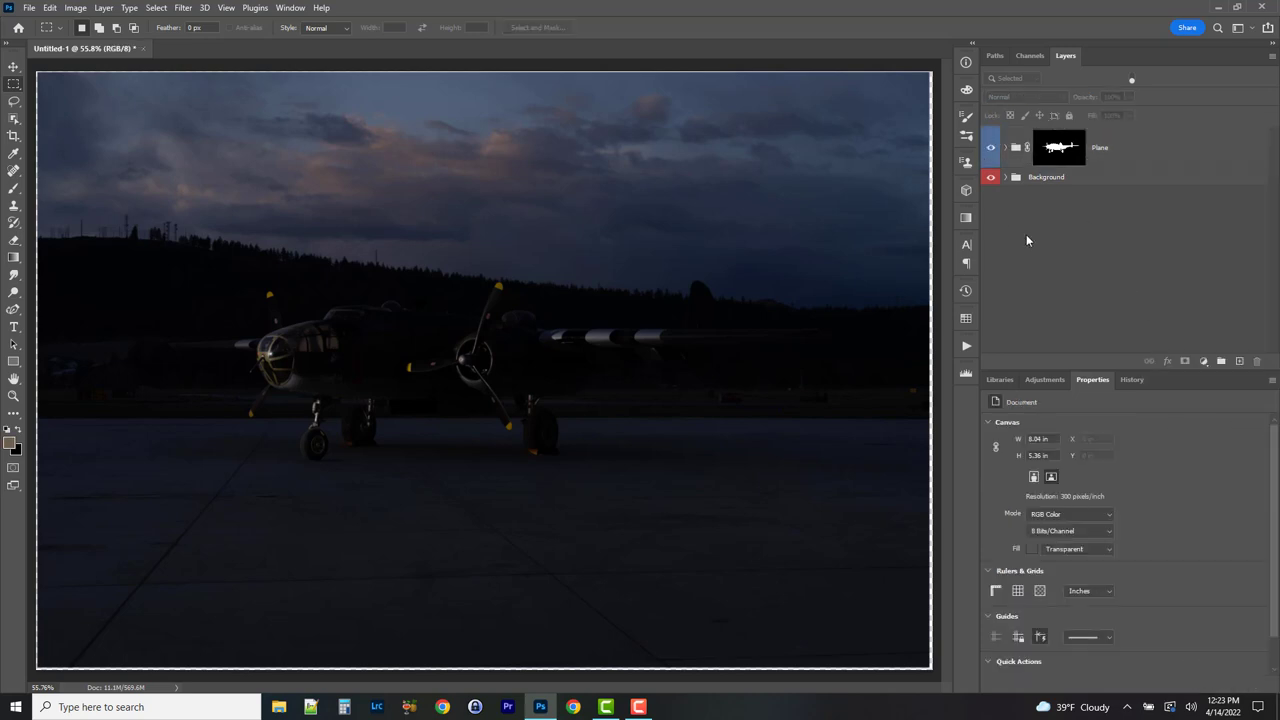
- Examine the masked plane up close around the glass nose, far wing and front landing gear
click(13, 395)
click(281, 366)
drag(475, 388, 440, 262)
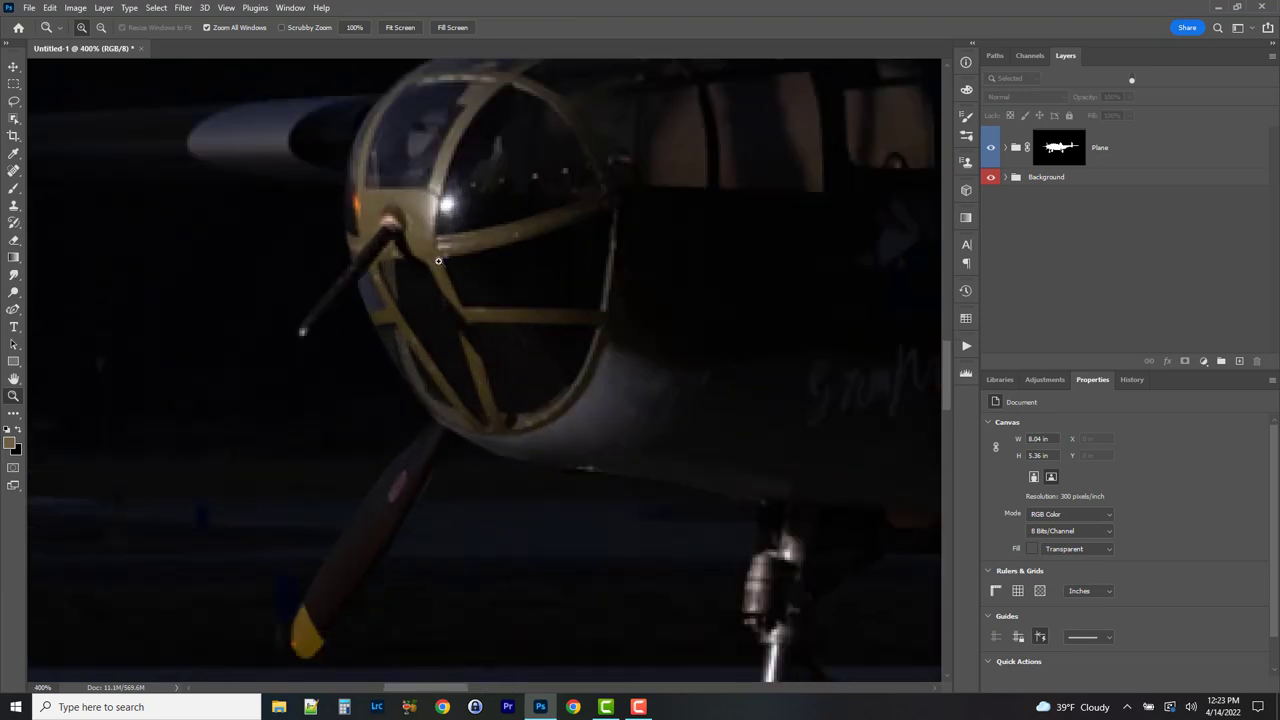
alt+click(490, 467)
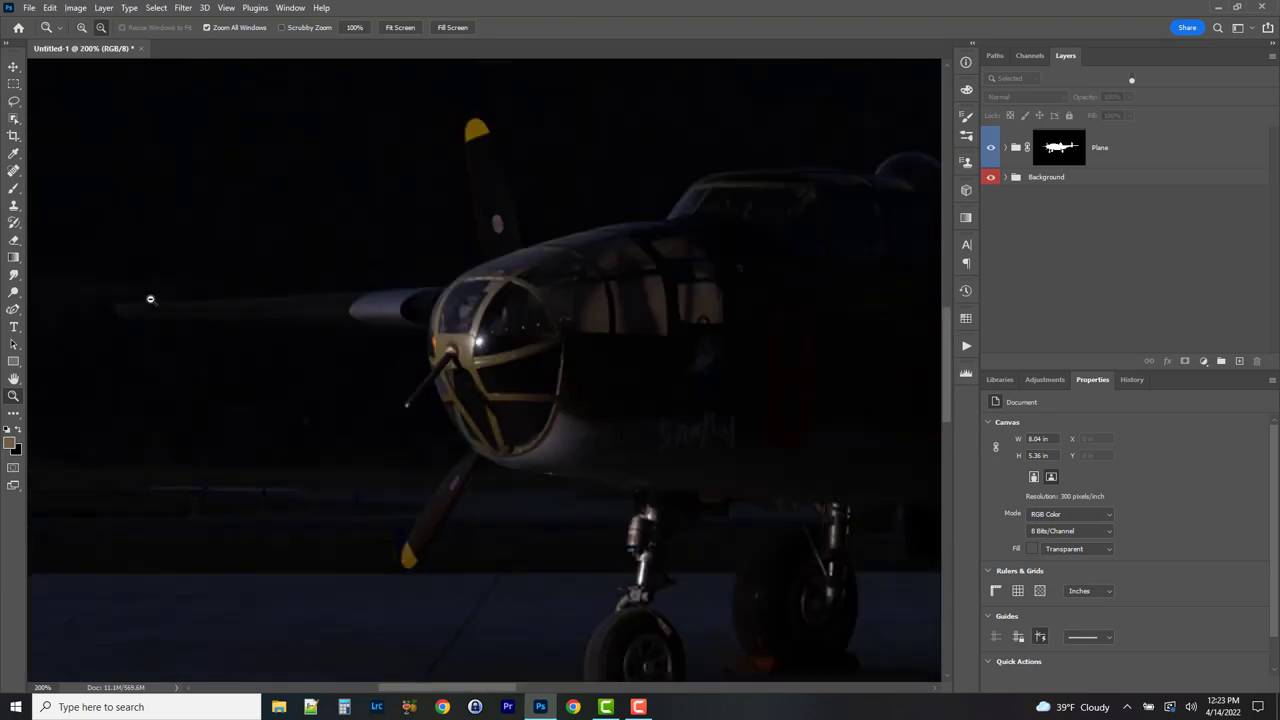
alt+click(705, 368)
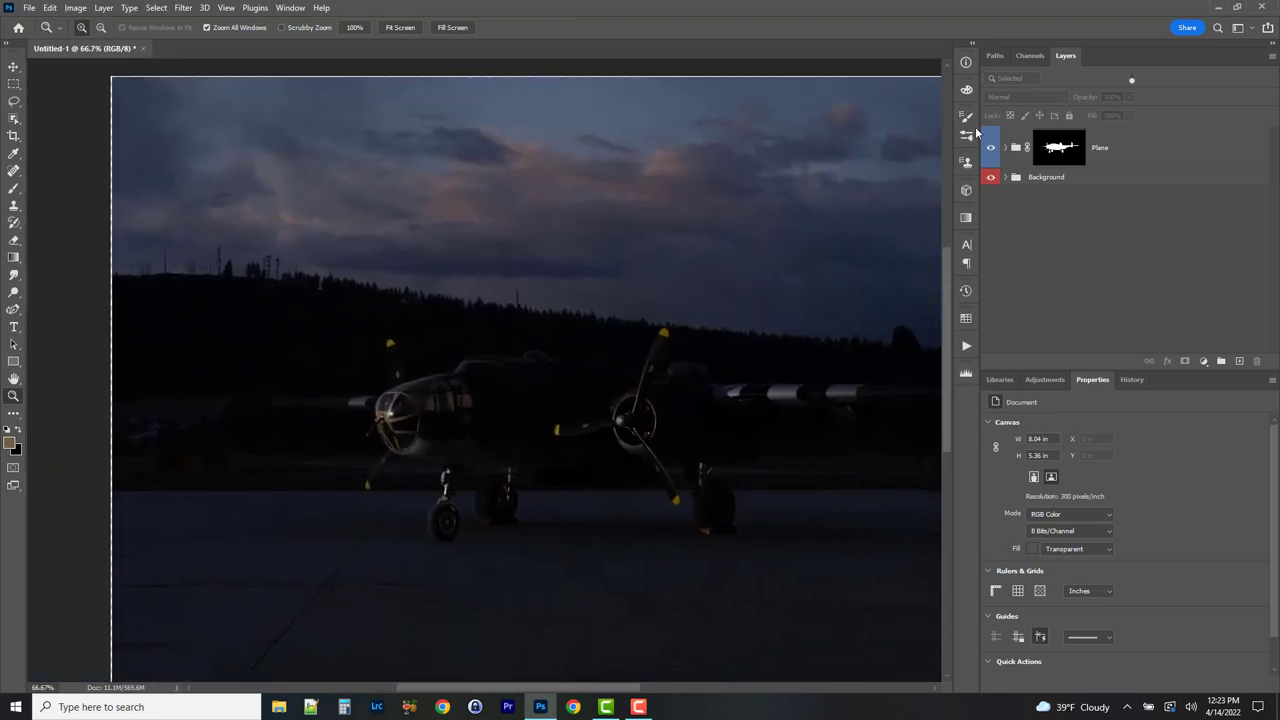
- Expand the Plane group and compare the plane with its uppermost layer, DSC08738.jpg, hidden and shown
click(1006, 148)
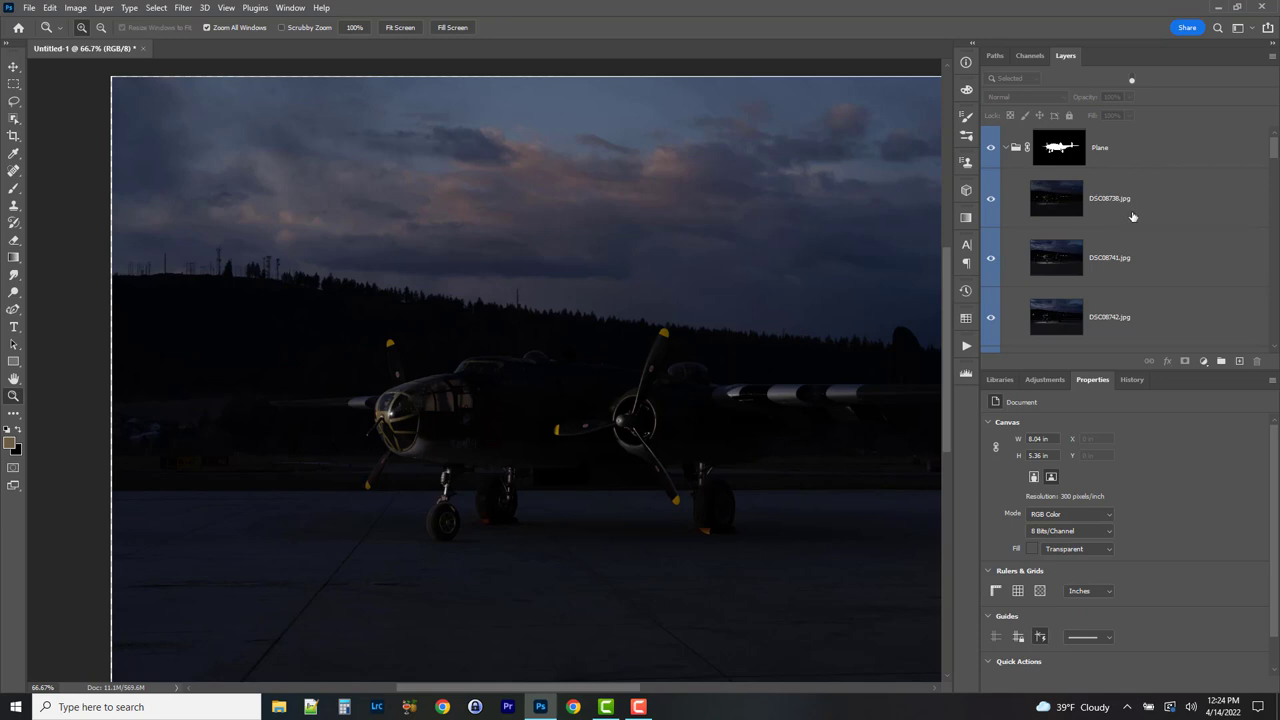
click(991, 200)
click(991, 200)
click(991, 200)
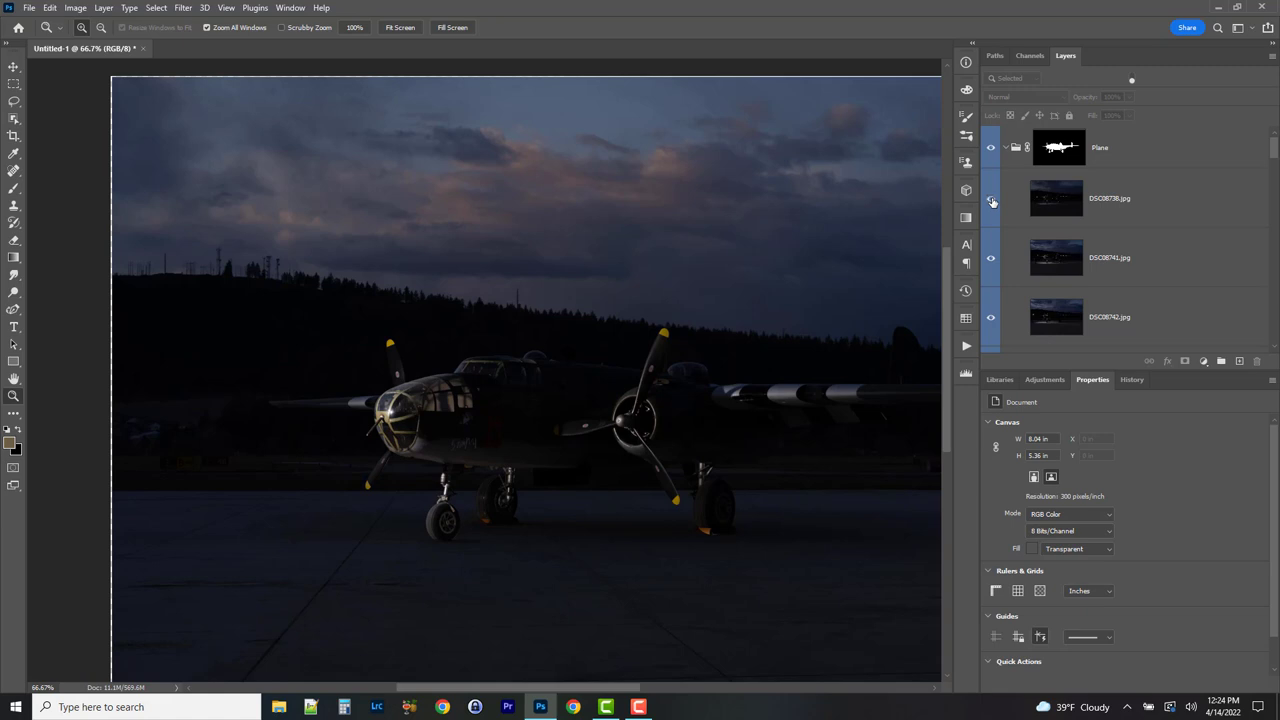
click(991, 200)
click(991, 201)
click(991, 200)
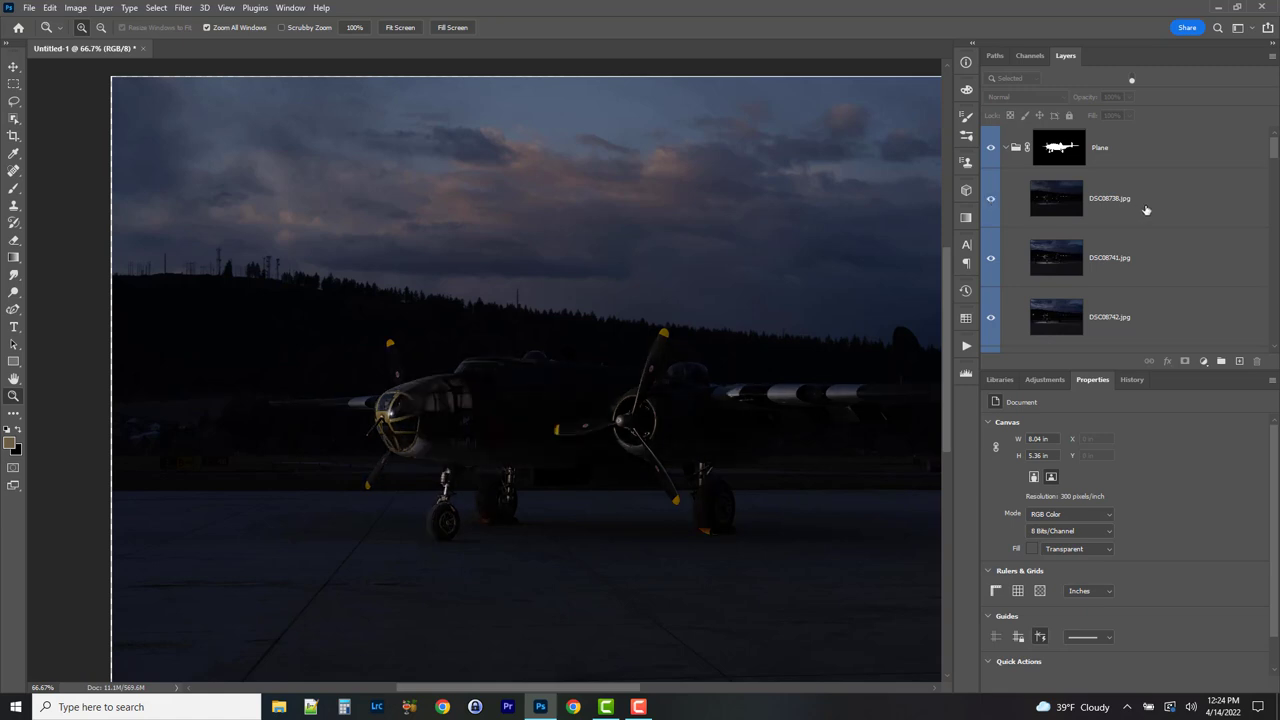
- Select the DSC08738.jpg layer and compare the whole image with that layer off and on
click(1174, 207)
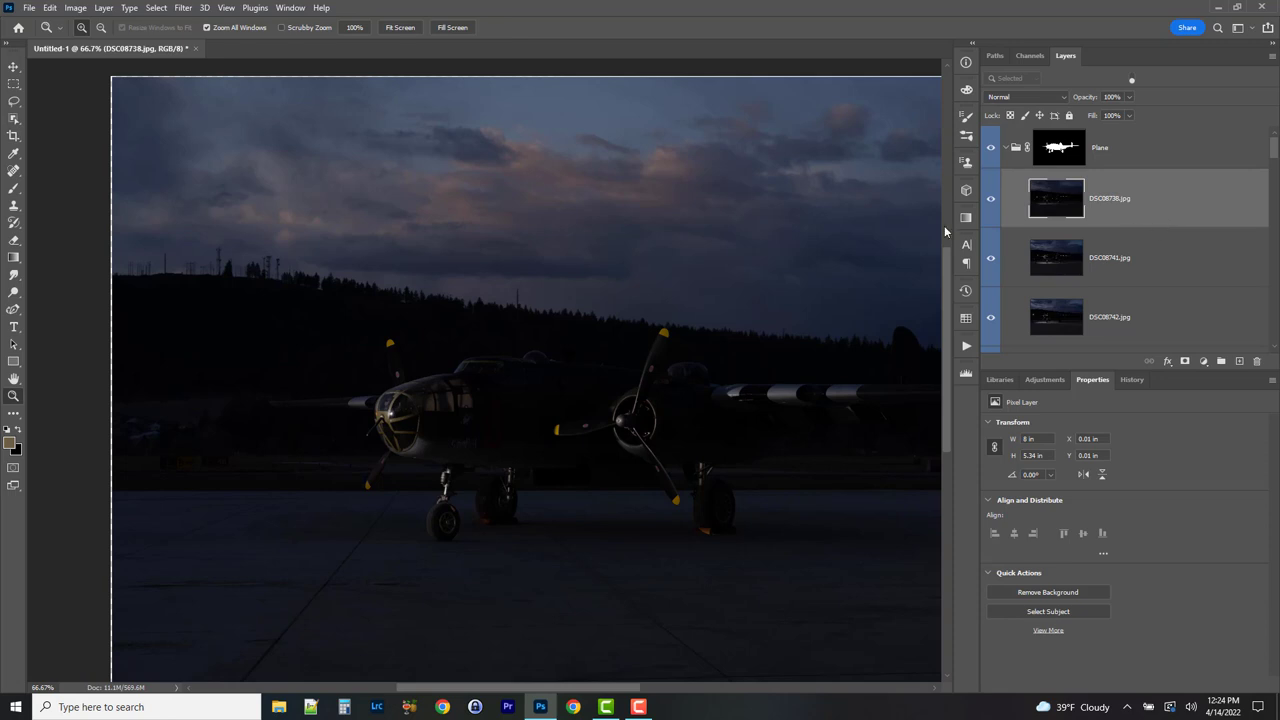
drag(753, 235, 649, 209)
alt+click(706, 297)
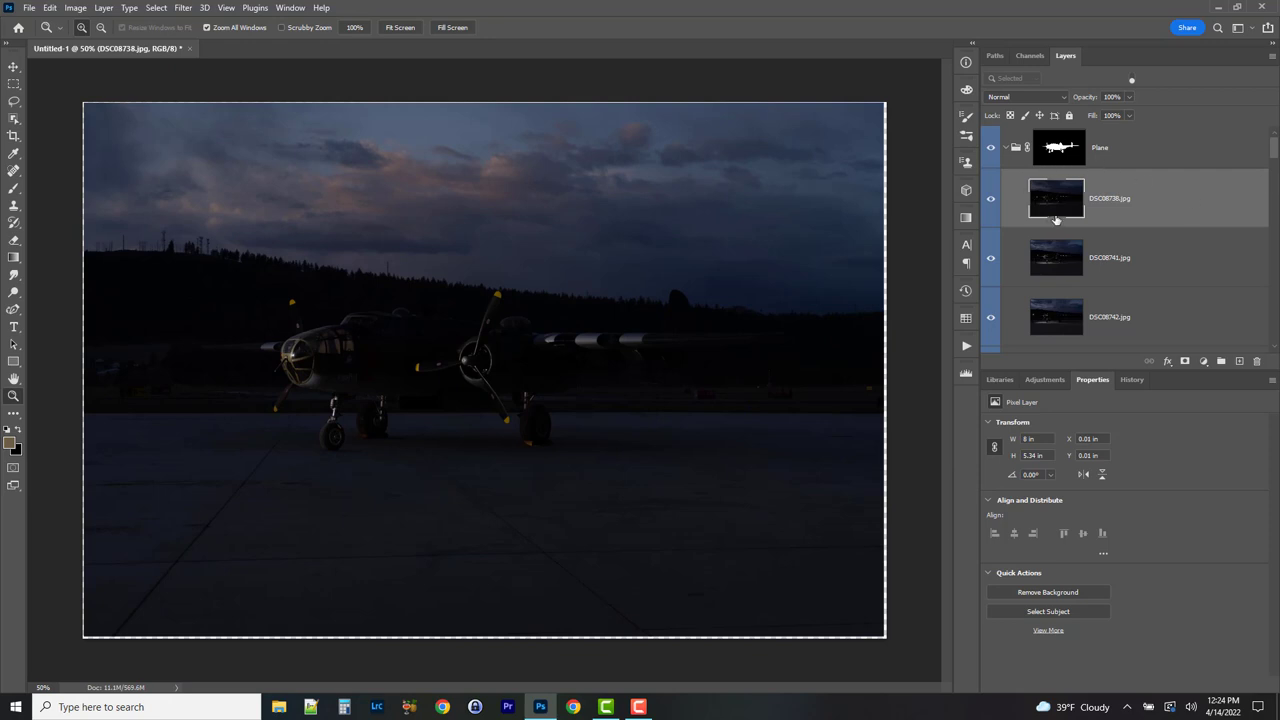
click(991, 201)
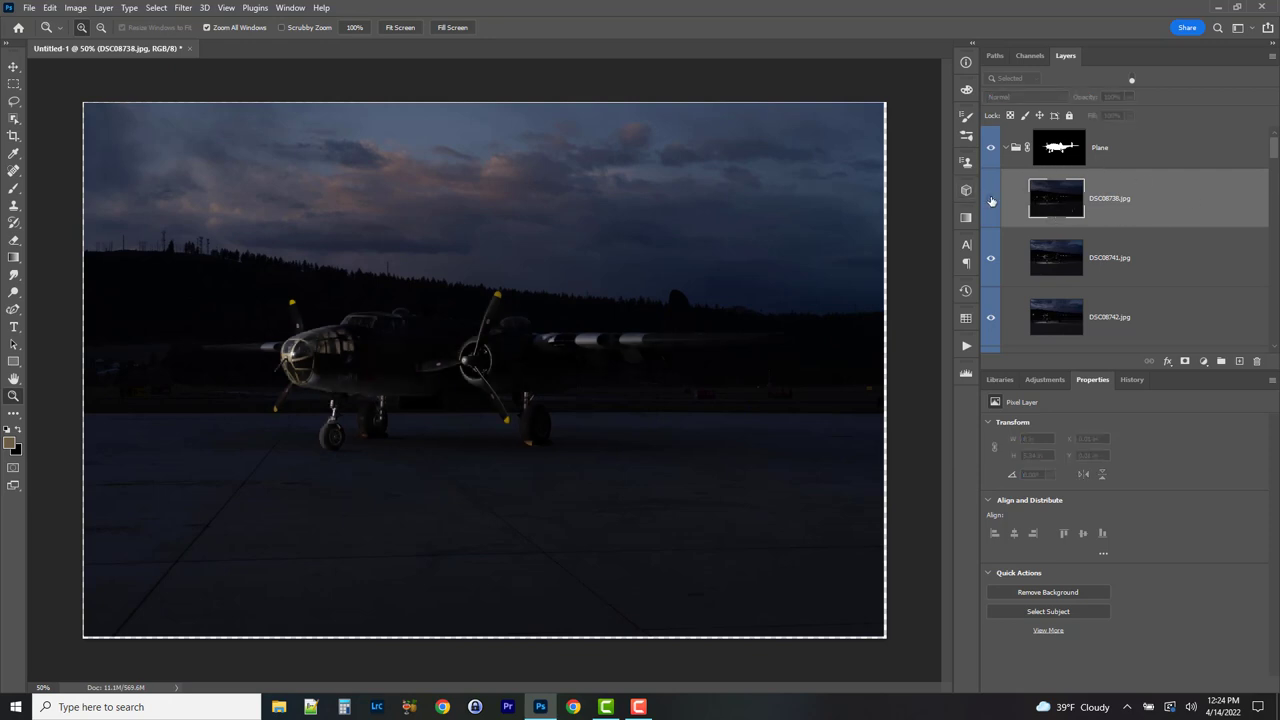
click(991, 201)
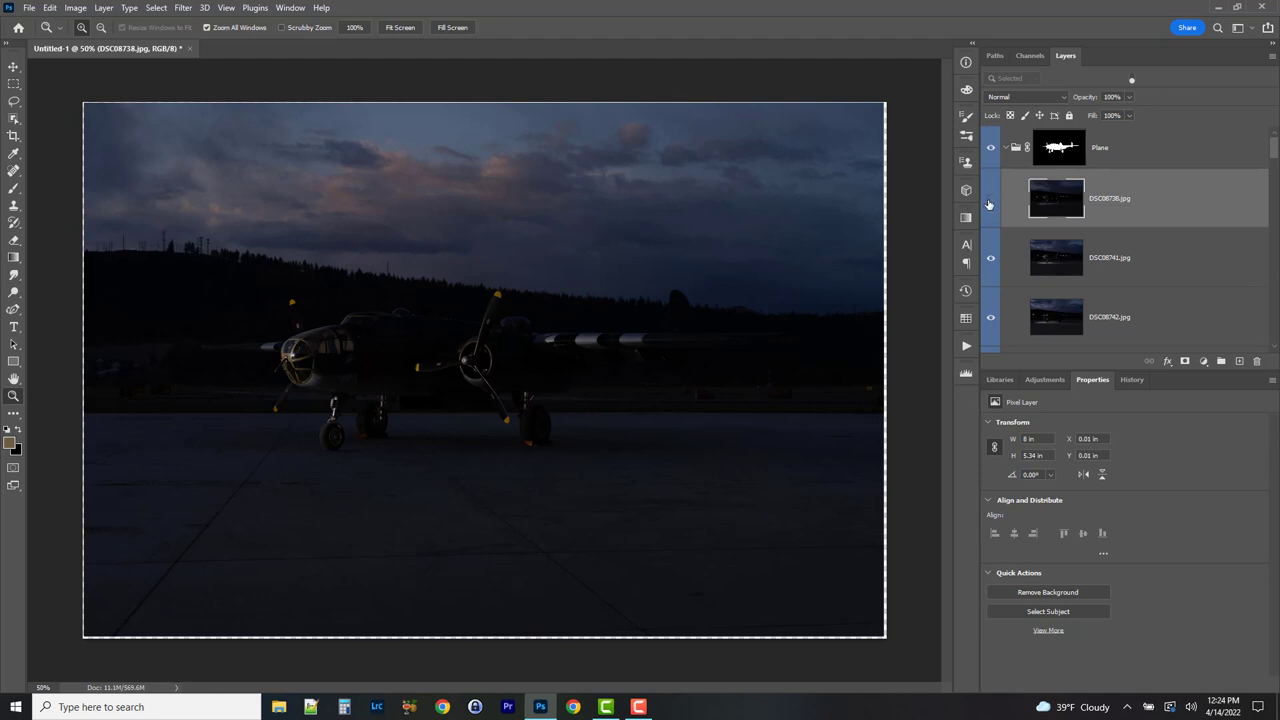
click(990, 201)
click(990, 201)
- Set the DSC08738.jpg layer's blend mode to Lighten at 100% opacity, and hide it to compare the effect
click(1126, 97)
drag(1132, 113, 1210, 118)
click(1016, 99)
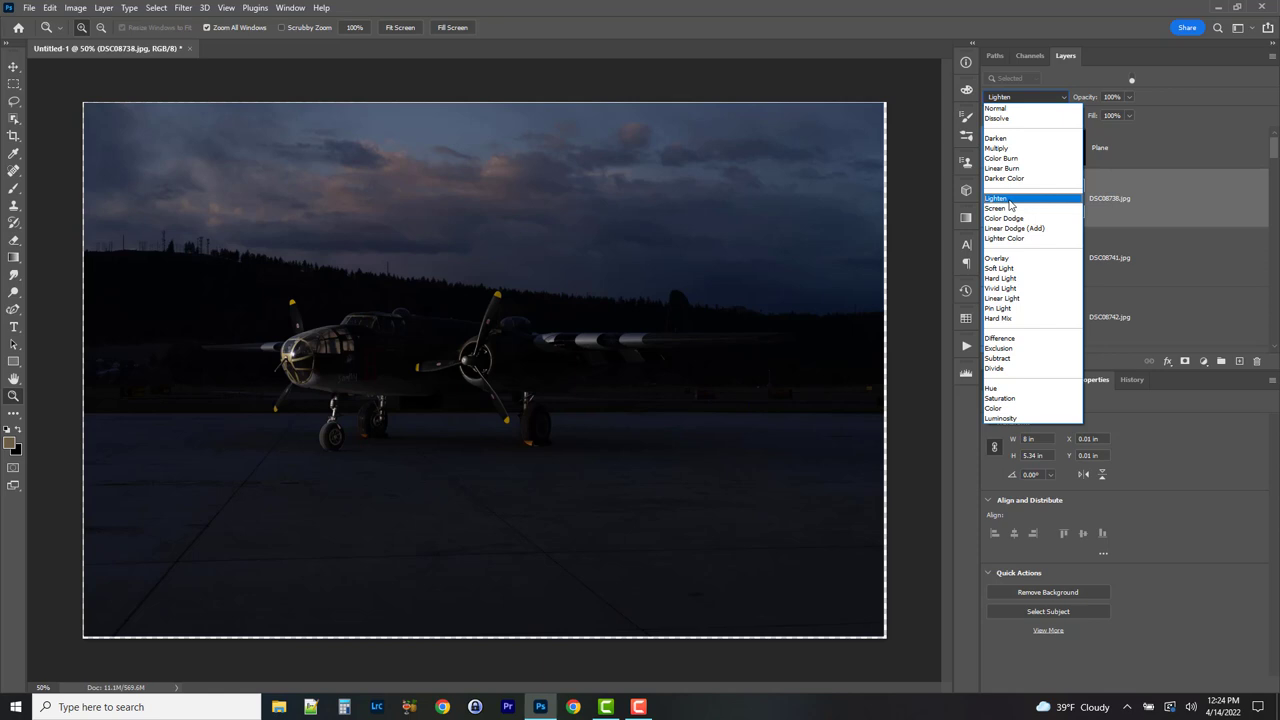
click(1008, 199)
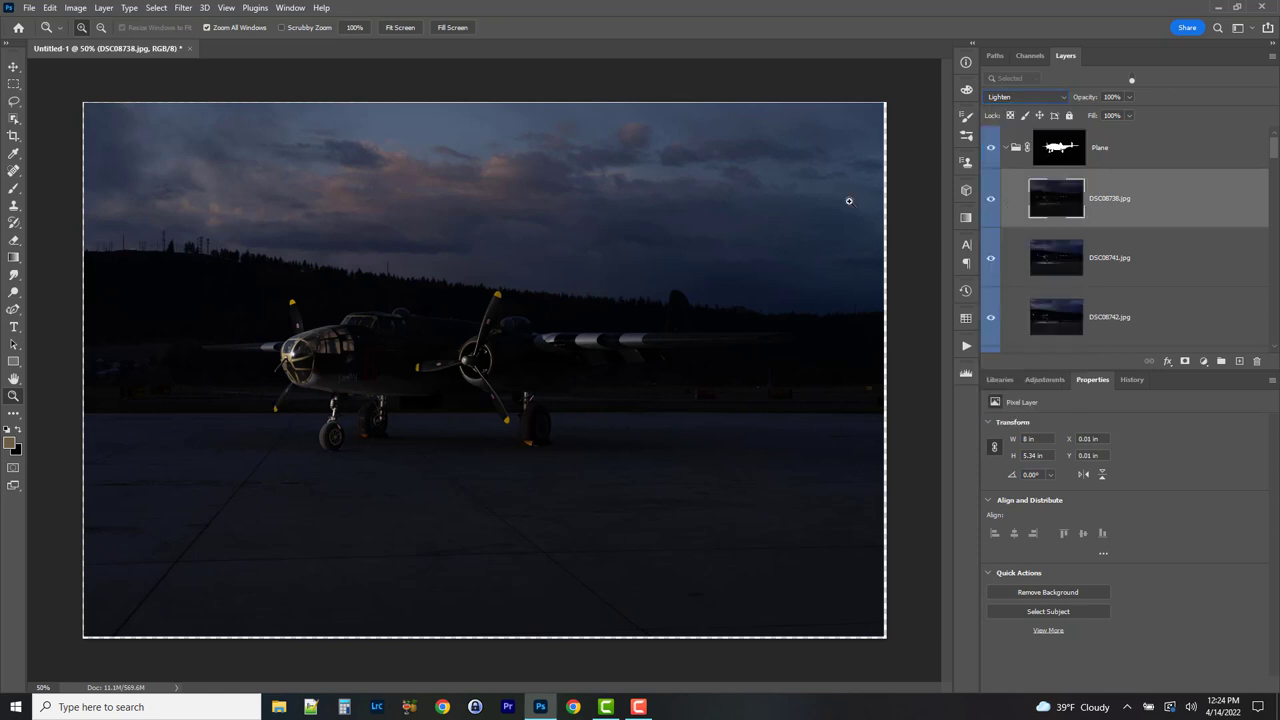
click(991, 199)
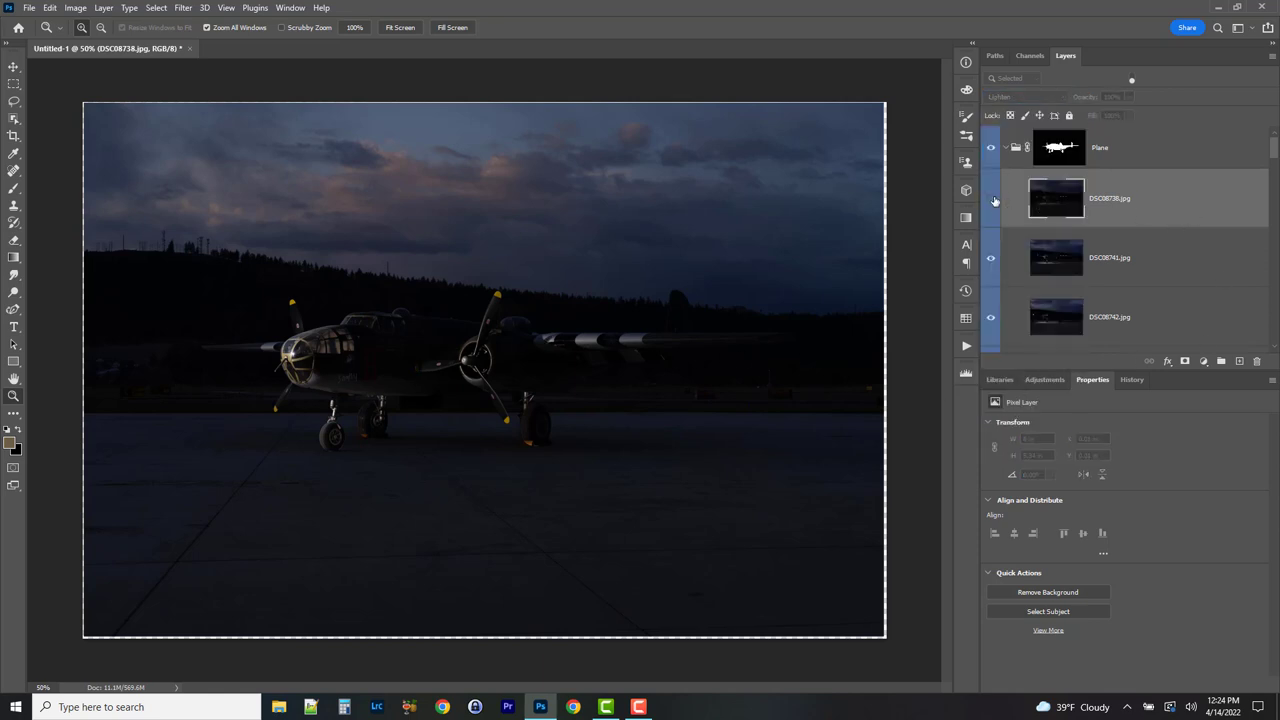
- Show the DSC08738.jpg layer again, select all exposures in the Plane group through DSC08818.jpg, and set their blend mode to Lighten
click(992, 200)
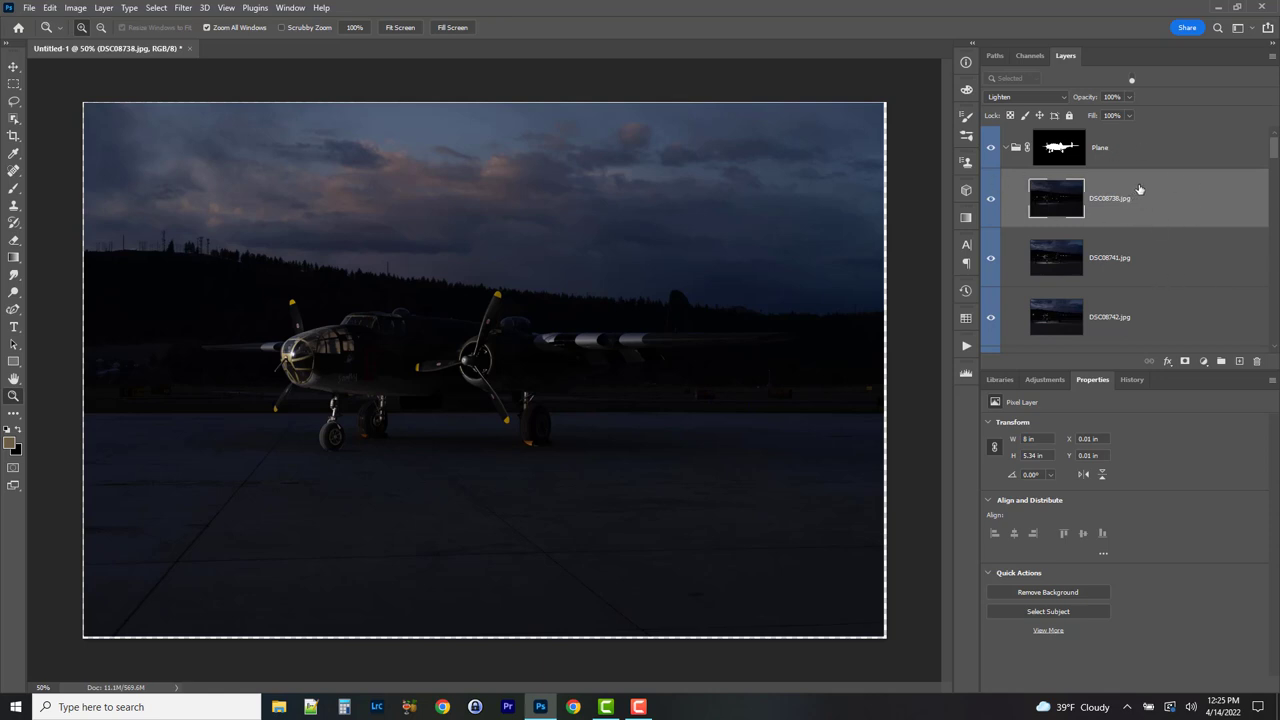
scroll(1162, 198, down, 8)
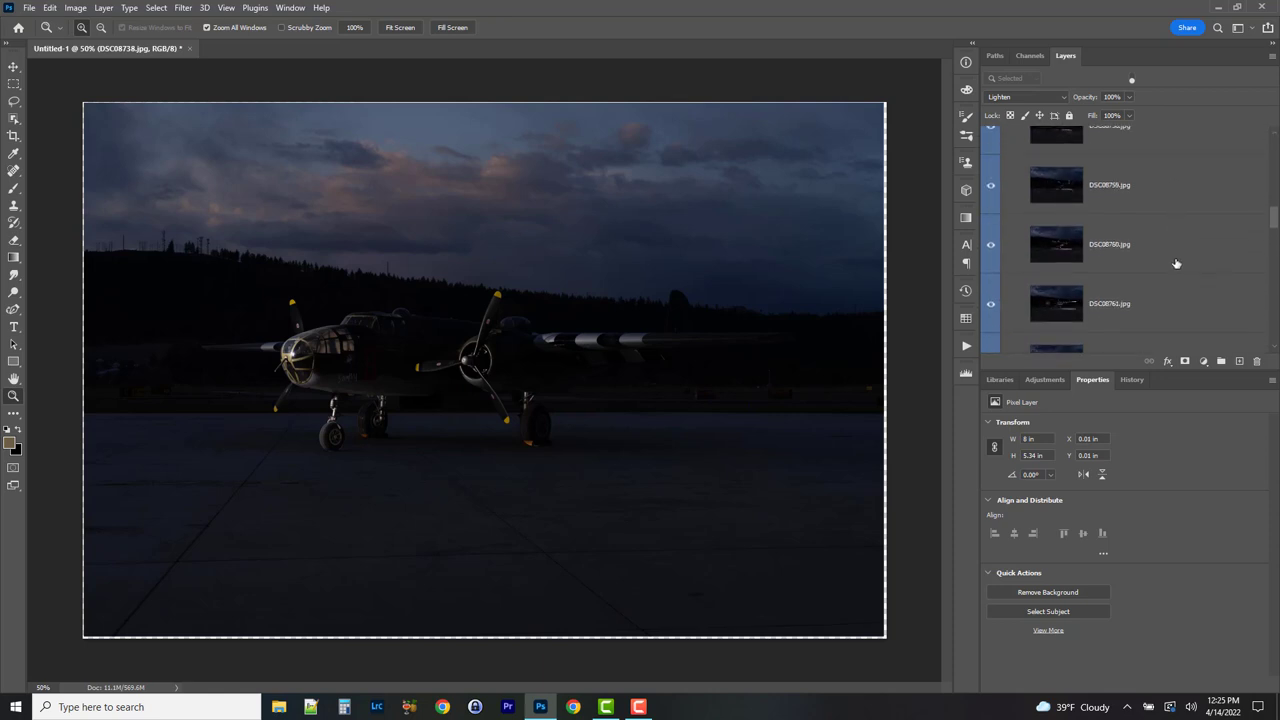
scroll(1160, 283, down, 10)
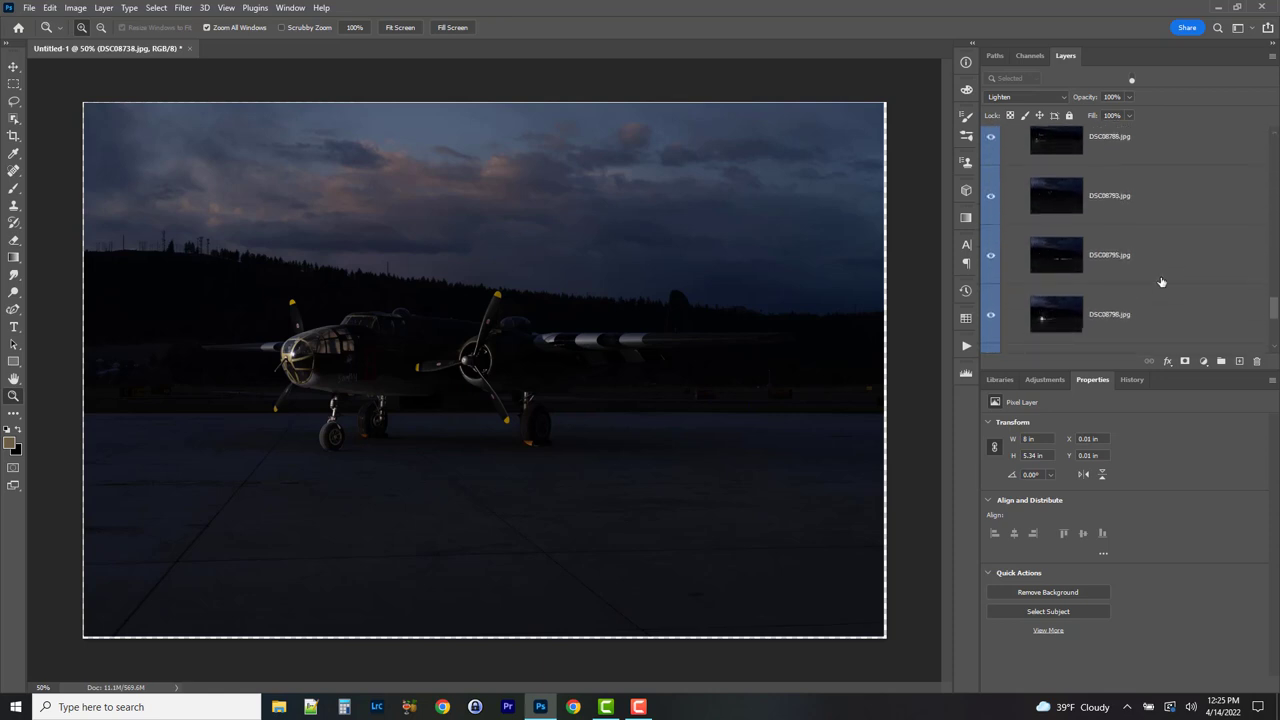
shift+click(1178, 310)
click(1025, 97)
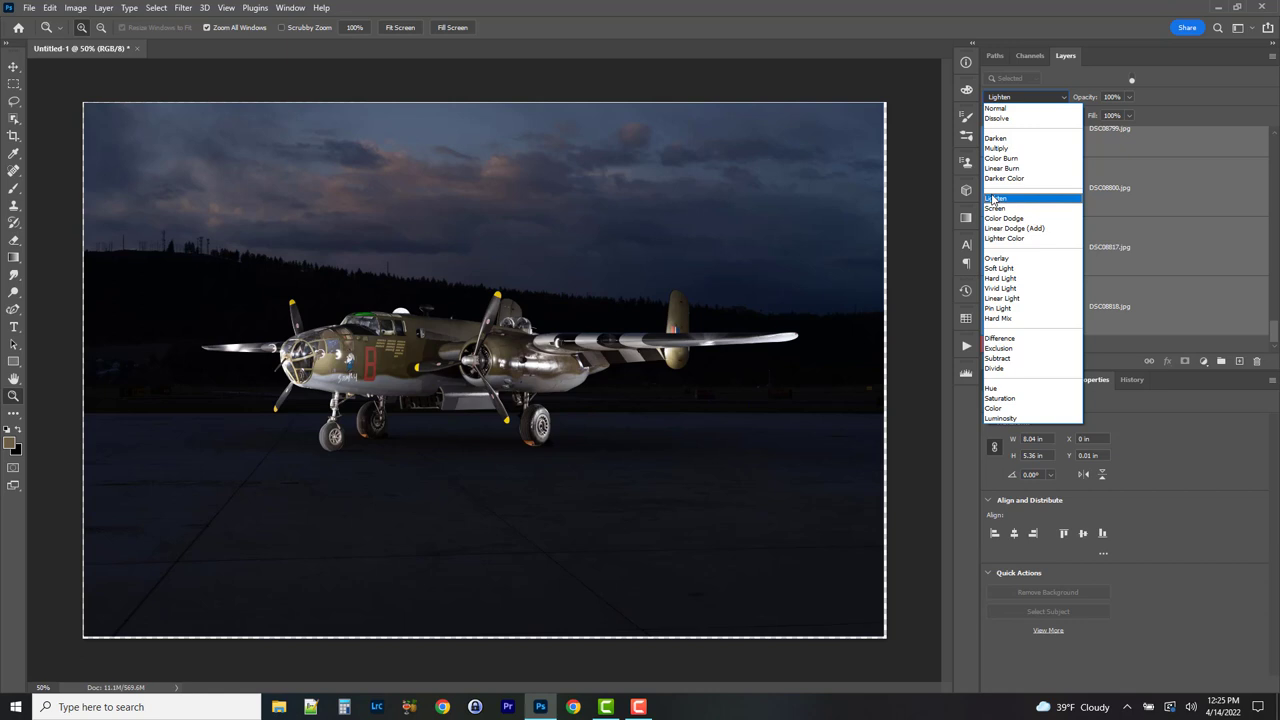
click(993, 199)
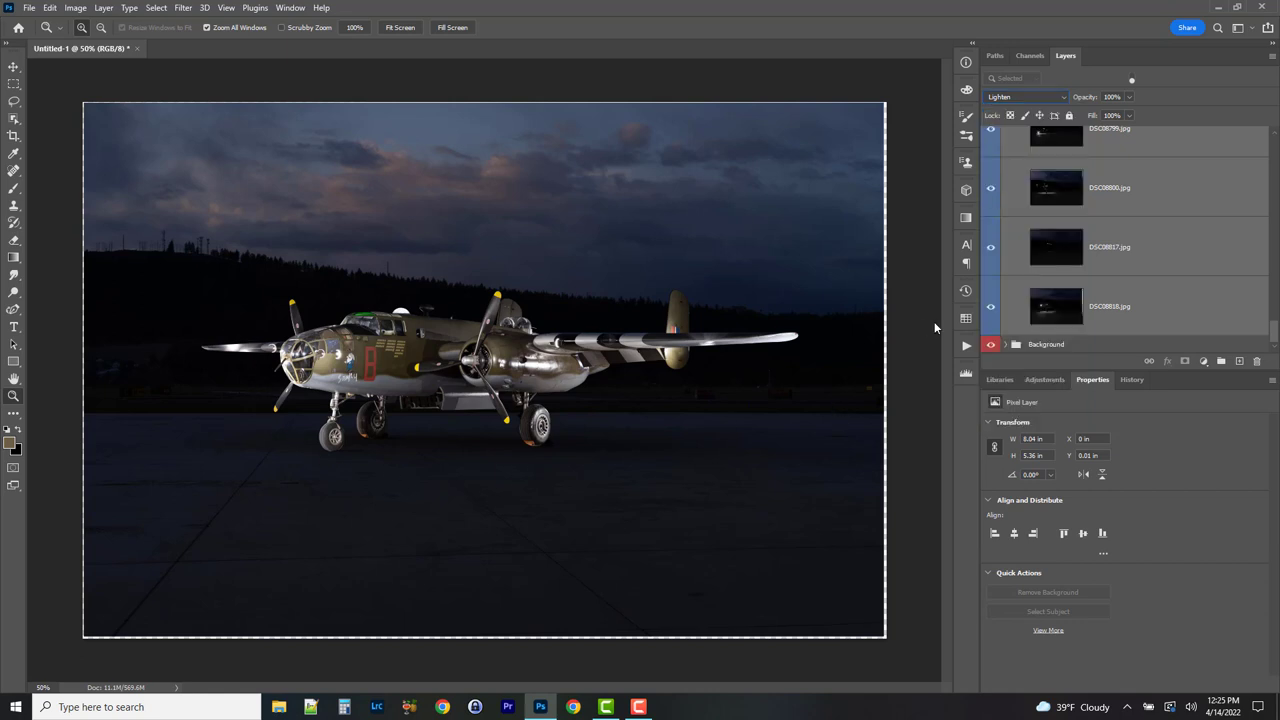
- Set the blend mode of all selected exposures in the Plane group to Normal
click(1036, 97)
click(1012, 112)
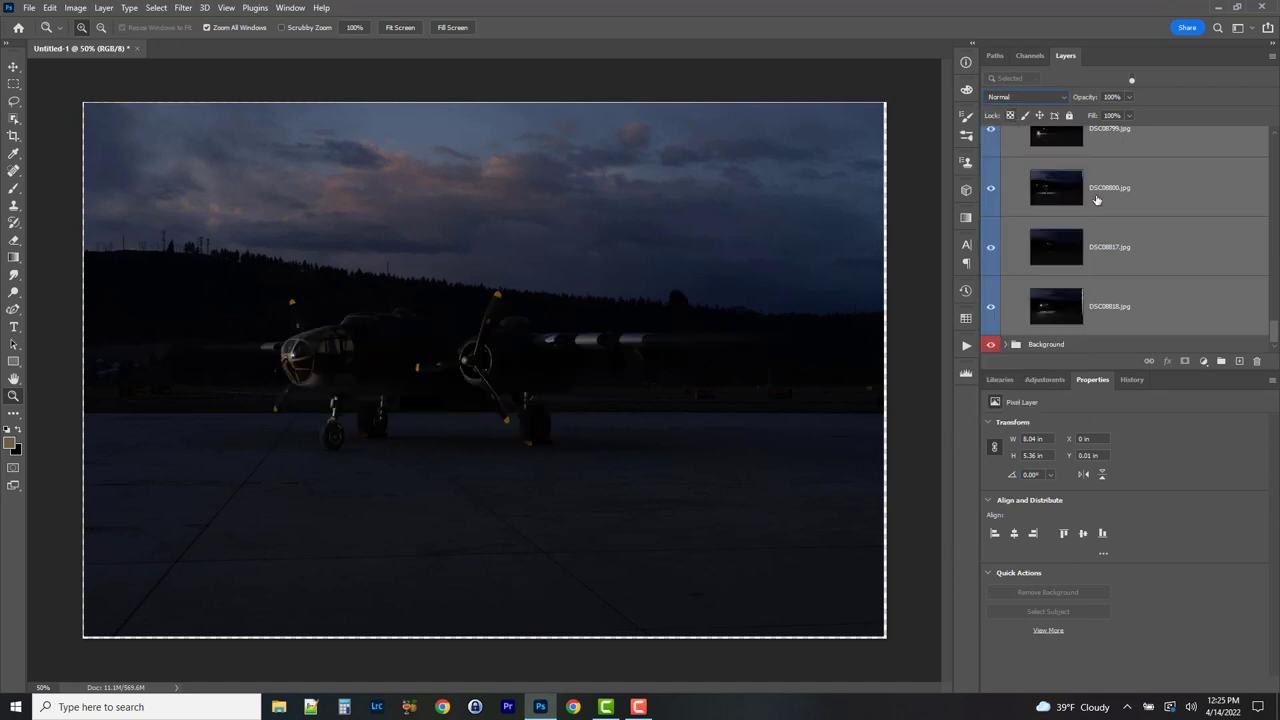
scroll(1130, 235, up, 5)
scroll(1132, 239, up, 4)
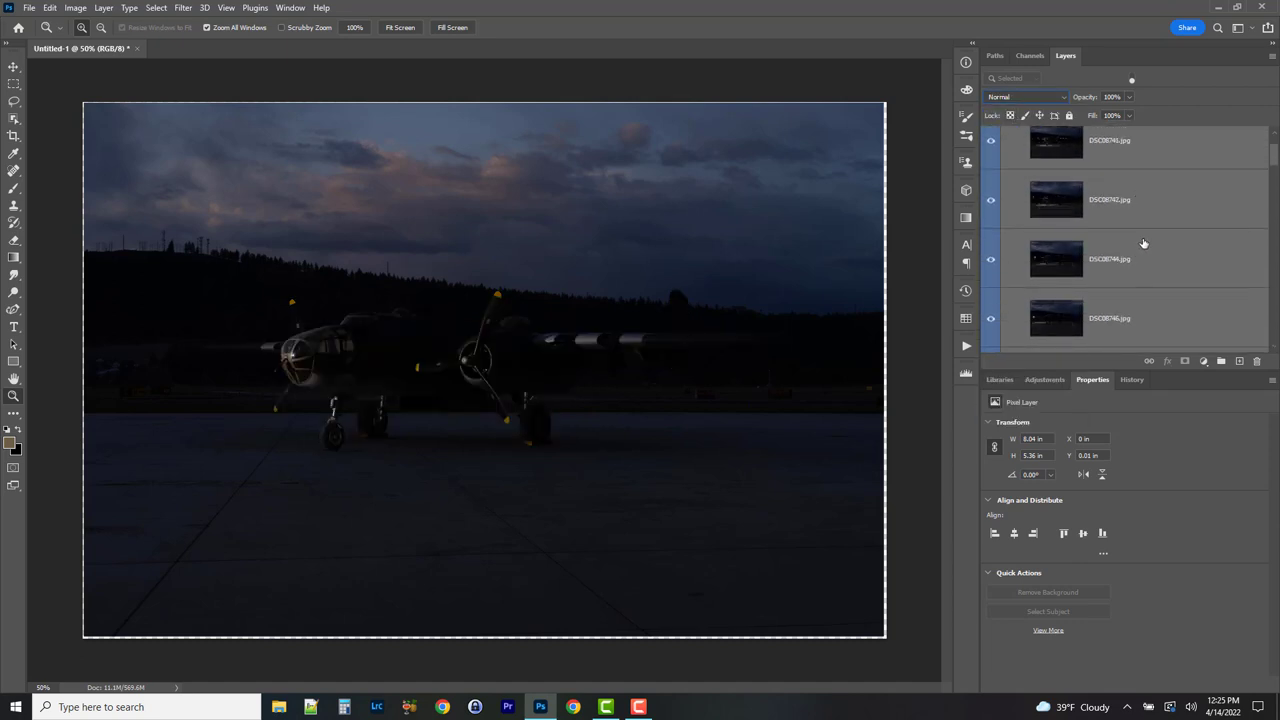
- Select only the DSC08738.jpg layer and compare the plane up close with that layer hidden and shown
click(1179, 204)
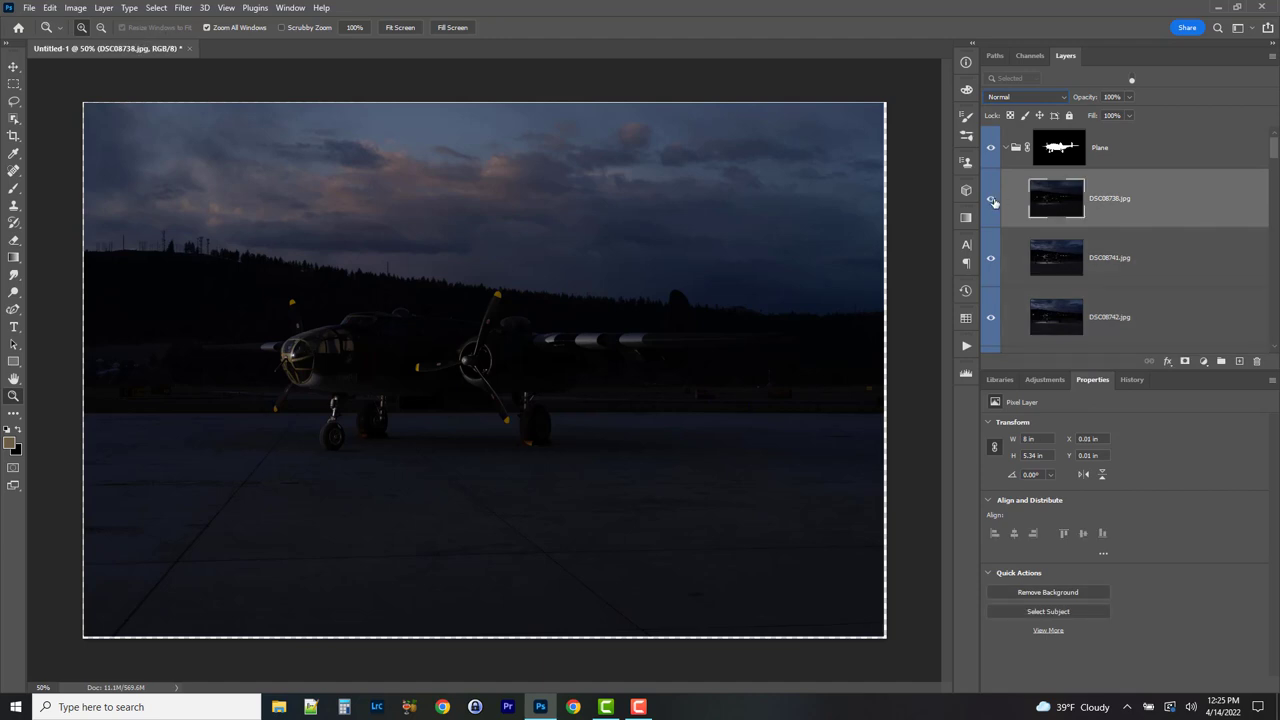
click(342, 390)
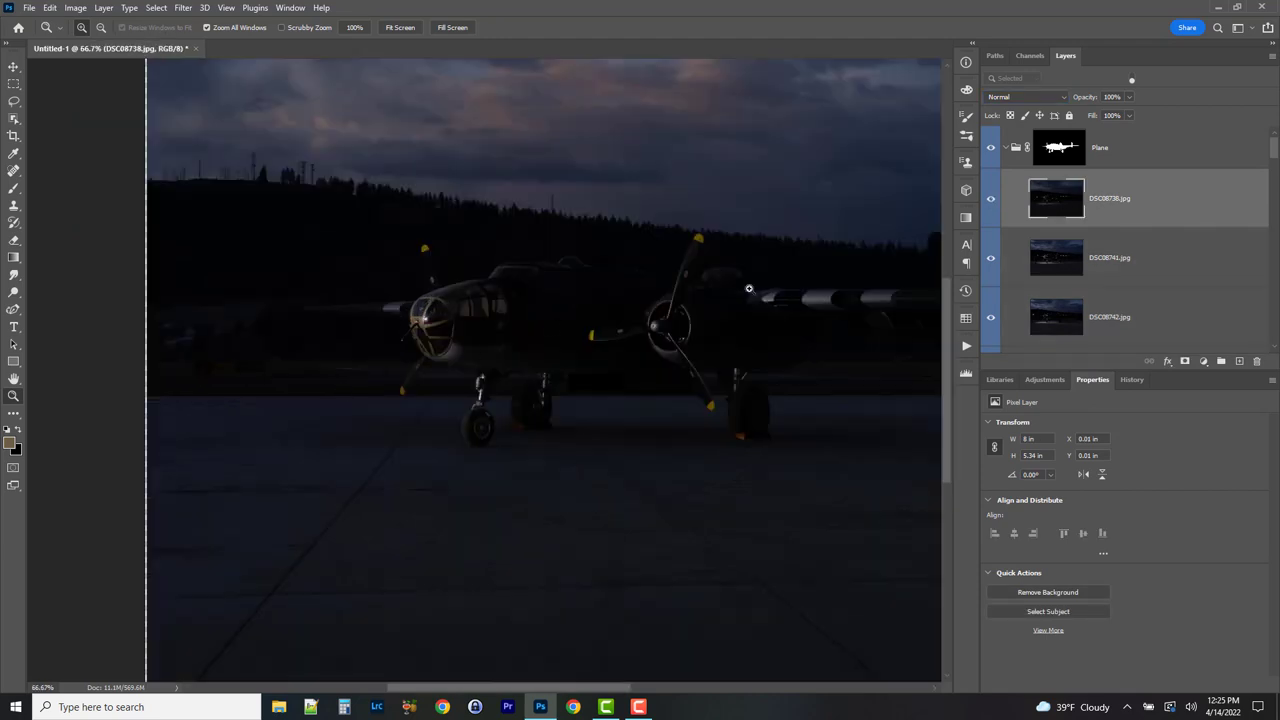
click(990, 200)
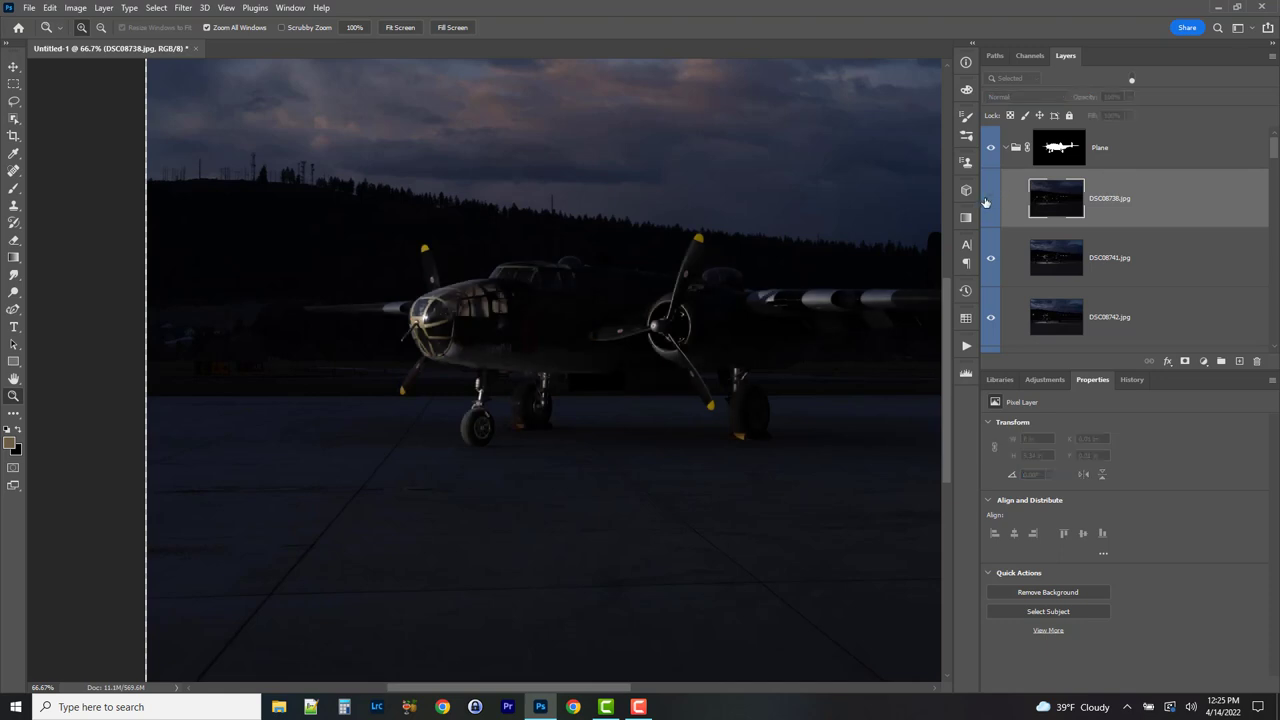
click(990, 200)
- Hide every exposure in the Plane group from DSC08741.jpg through DSC08818.jpg, leaving DSC08738.jpg shown
click(1173, 262)
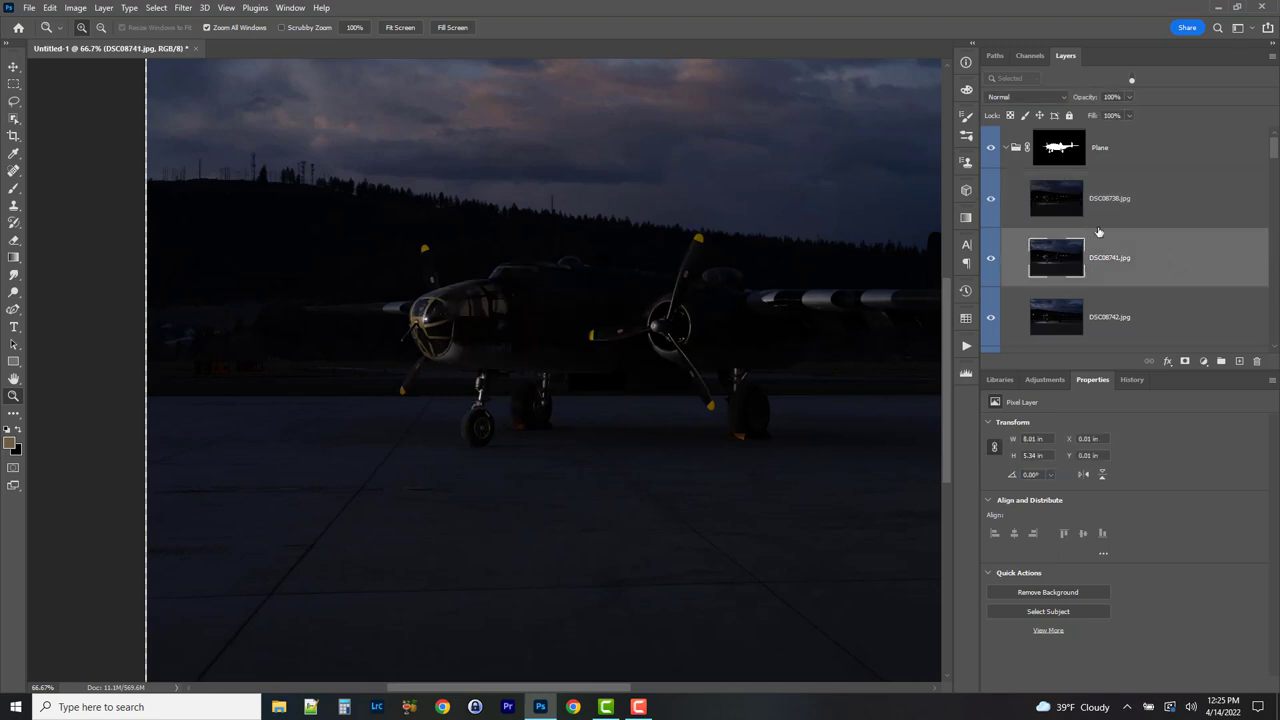
drag(991, 258, 1001, 321)
click(988, 345)
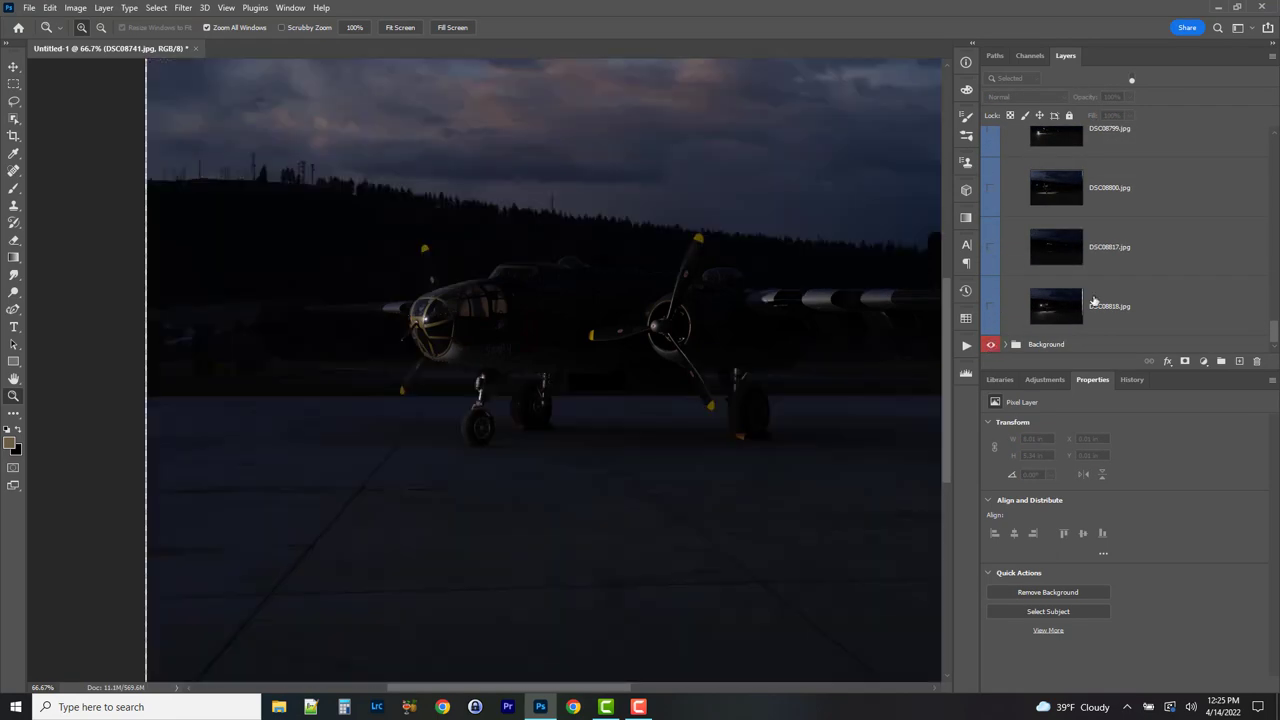
scroll(1122, 246, up, 15)
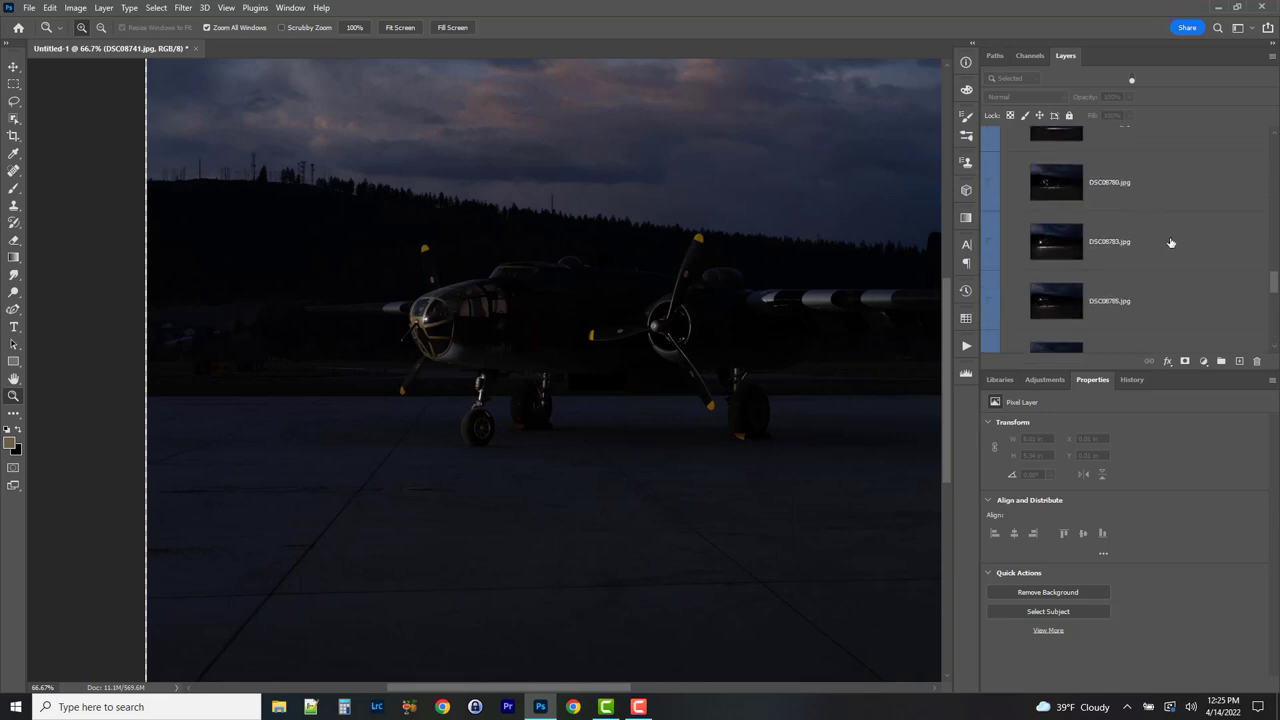
scroll(1182, 255, up, 1)
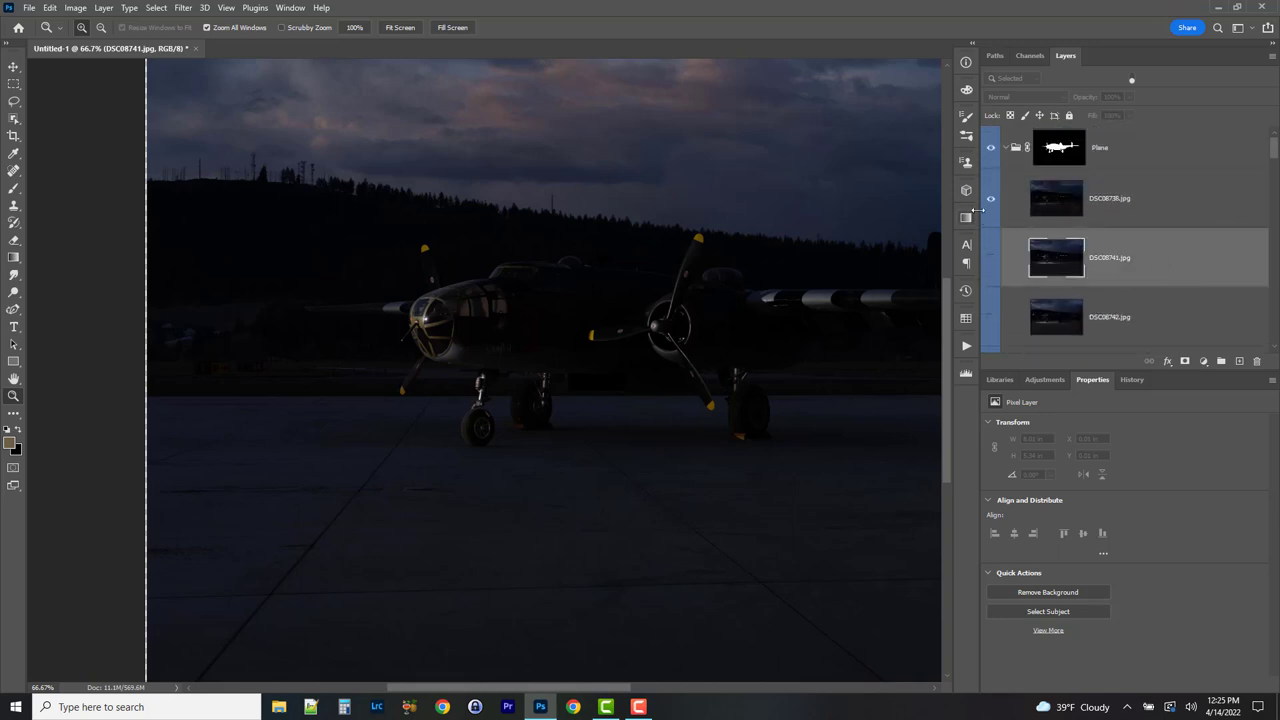
- Compare the plane with the DSC08738.jpg exposure off and on against the background alone, and select that layer
click(990, 199)
click(990, 199)
click(990, 199)
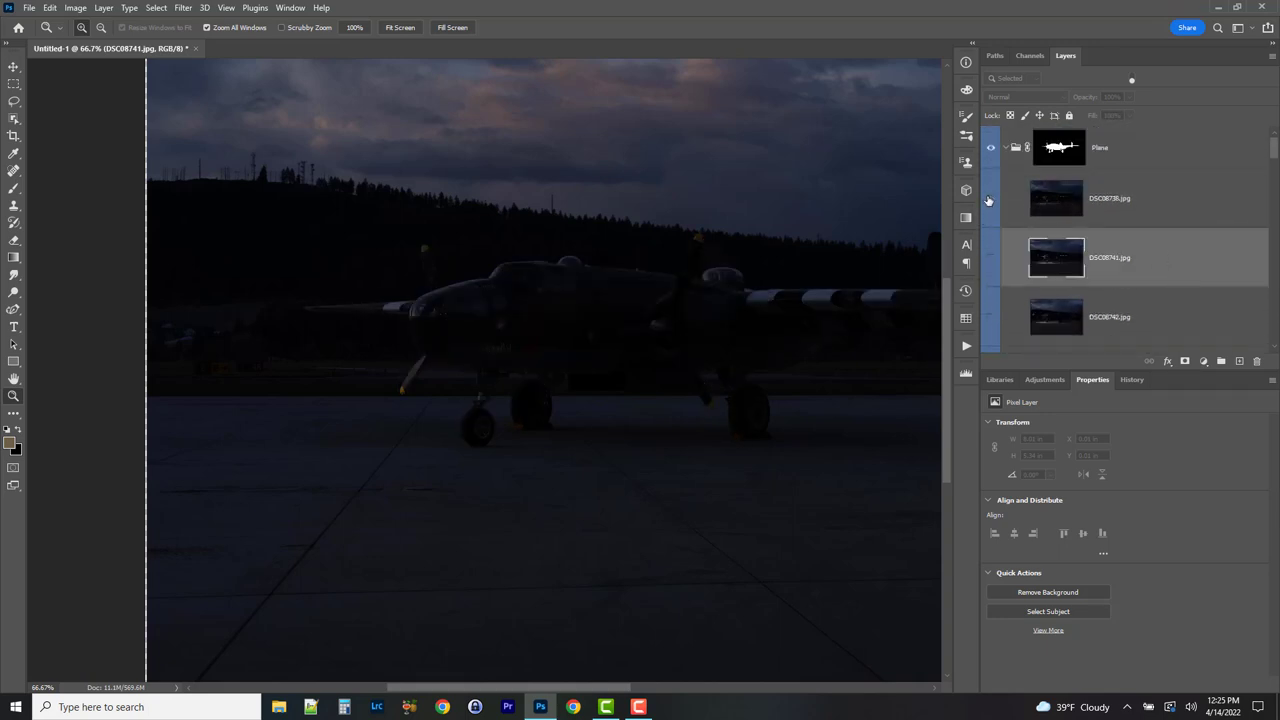
click(990, 199)
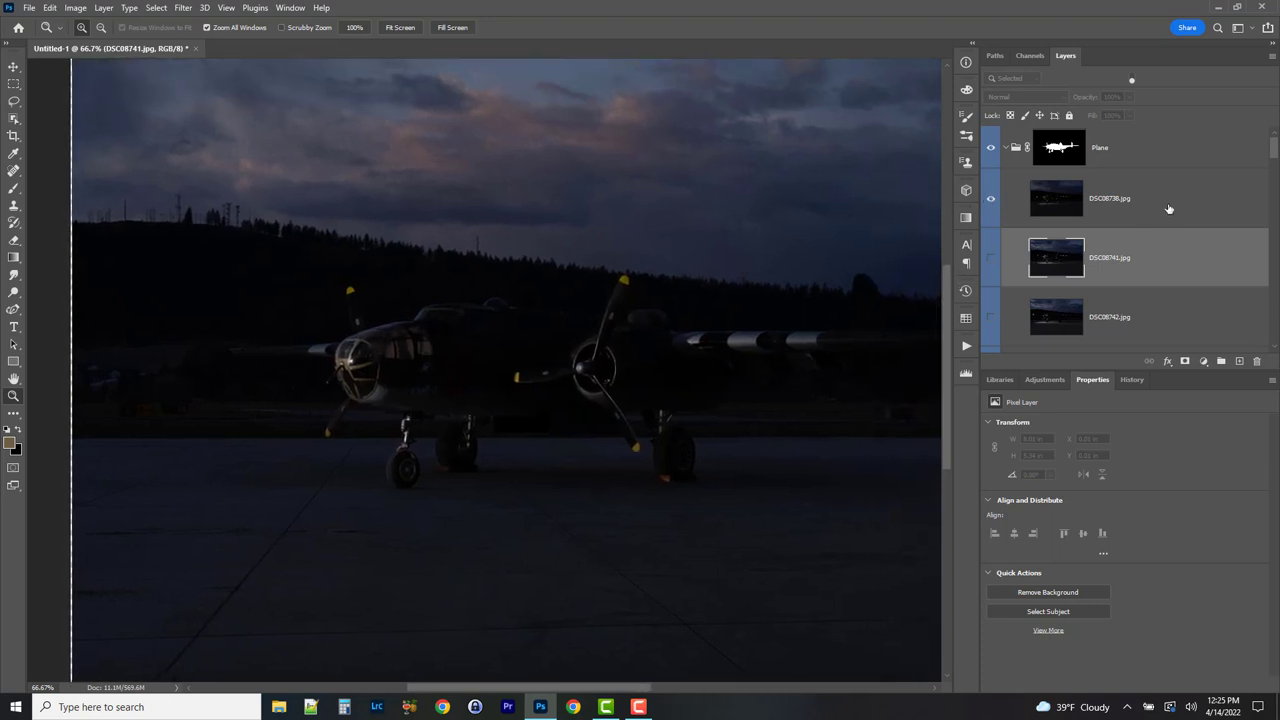
click(1166, 205)
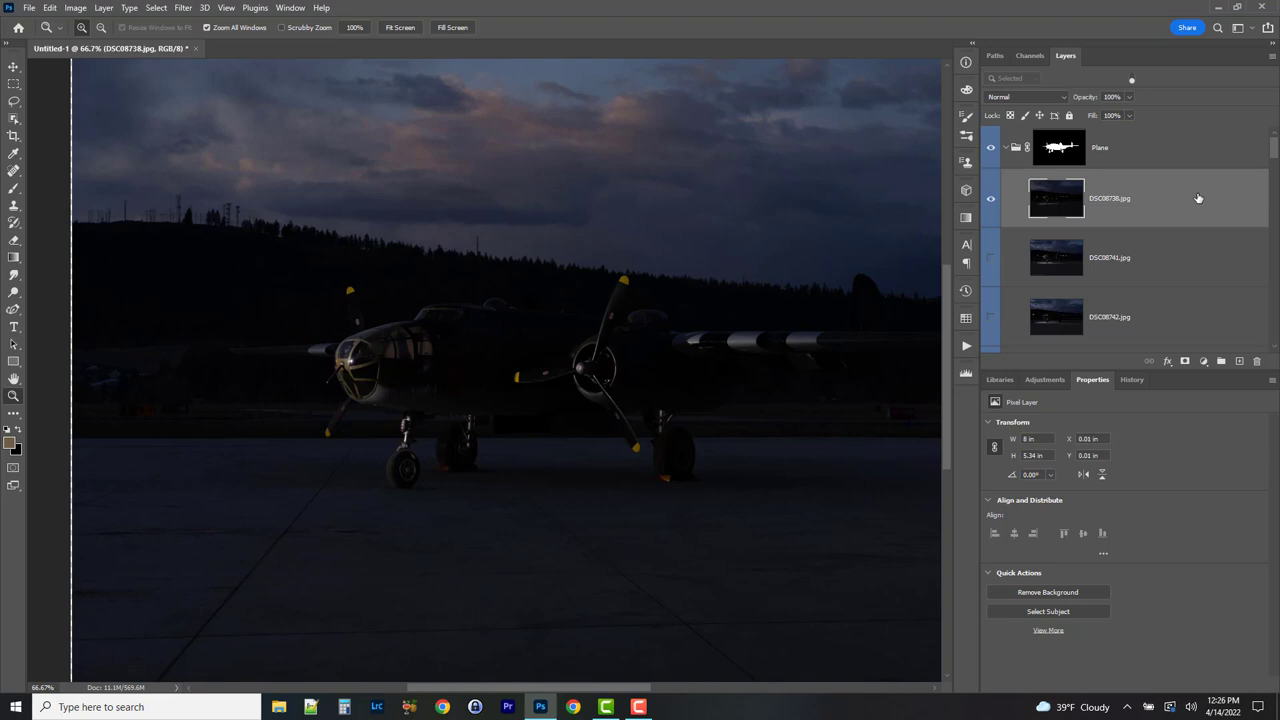
drag(571, 343, 457, 342)
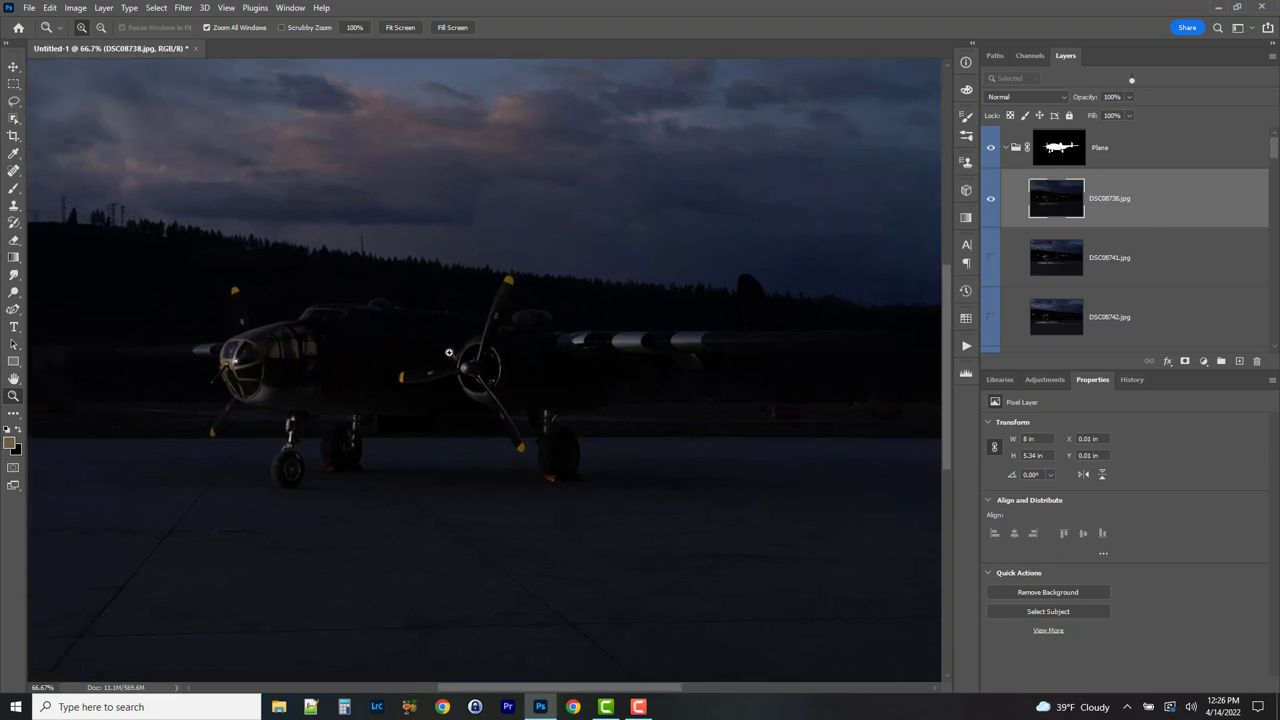
key(ctrl+minus)
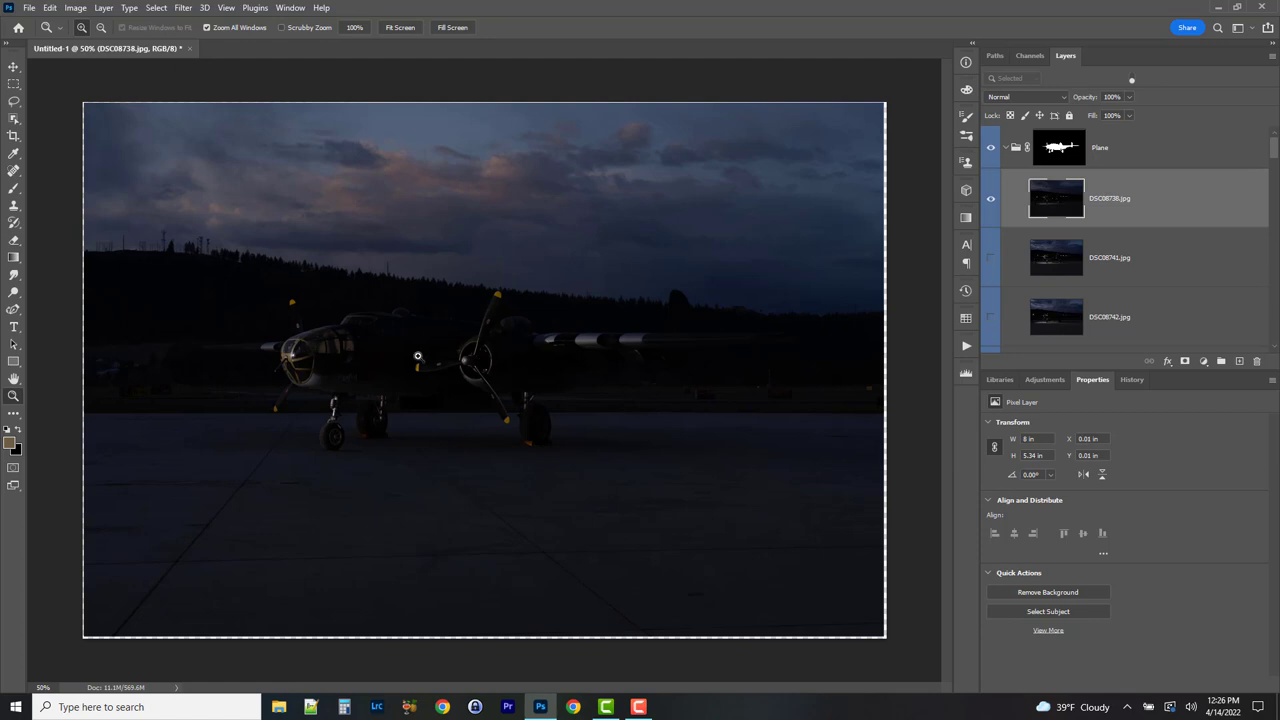
key(ctrl+plus)
click(991, 200)
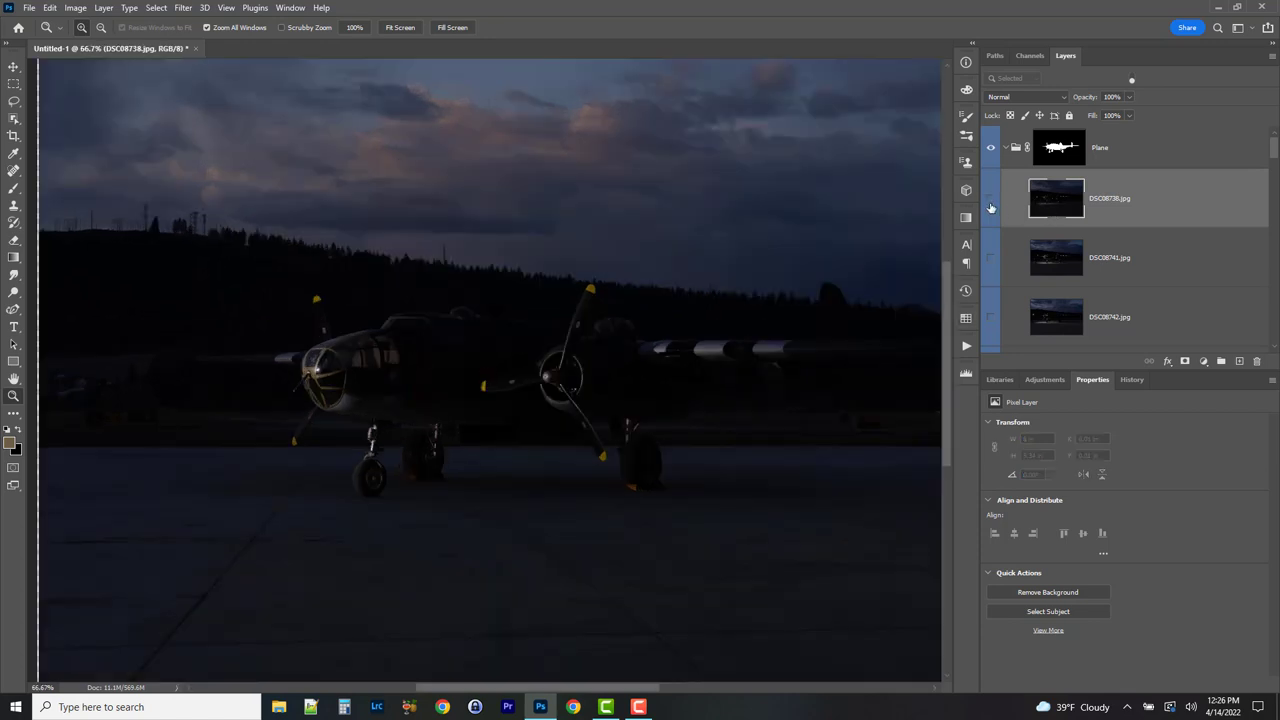
click(991, 202)
click(991, 203)
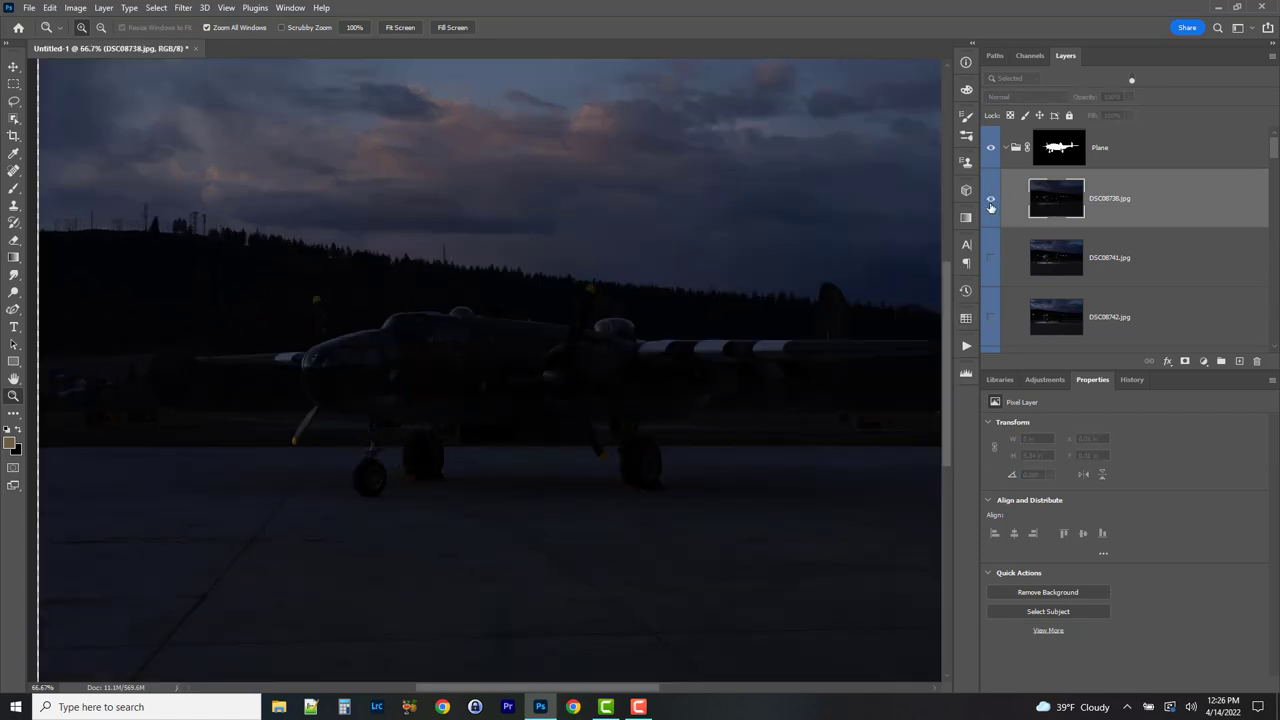
click(991, 203)
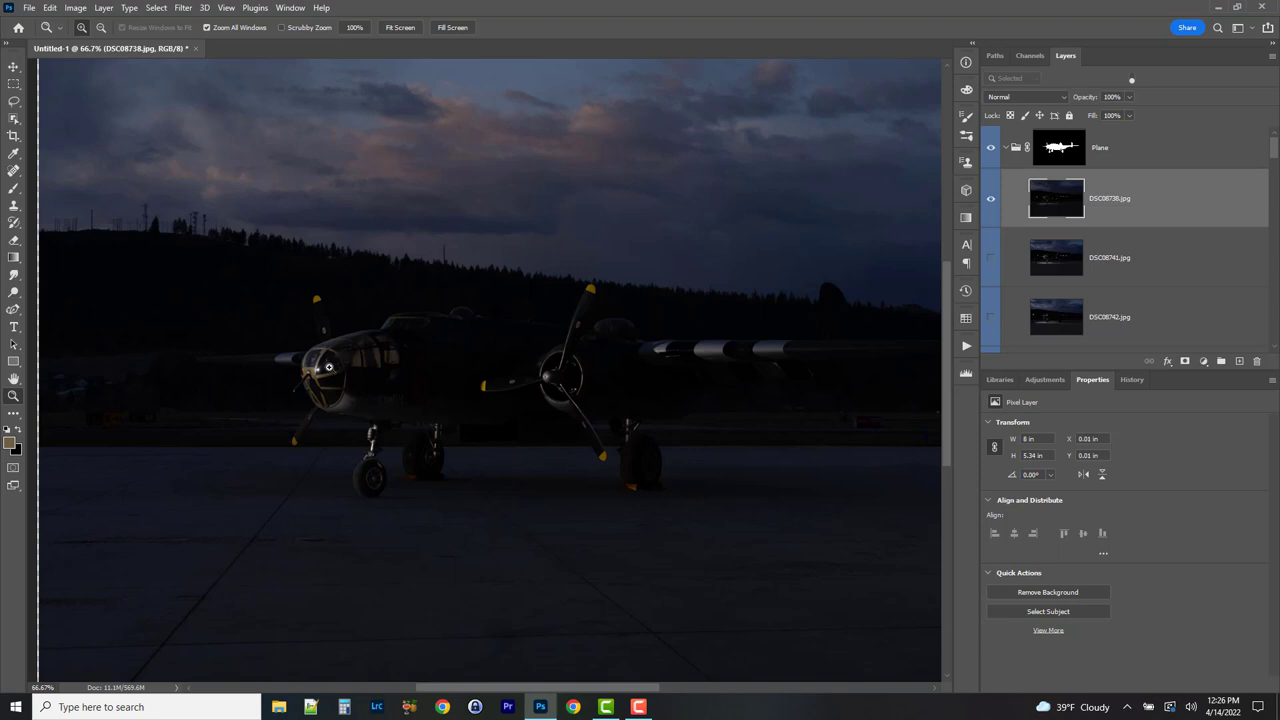
- Examine the glass nose up close for unwanted reflections, and compare the plane with DSC08738.jpg hidden and shown again
click(331, 369)
click(332, 382)
click(332, 382)
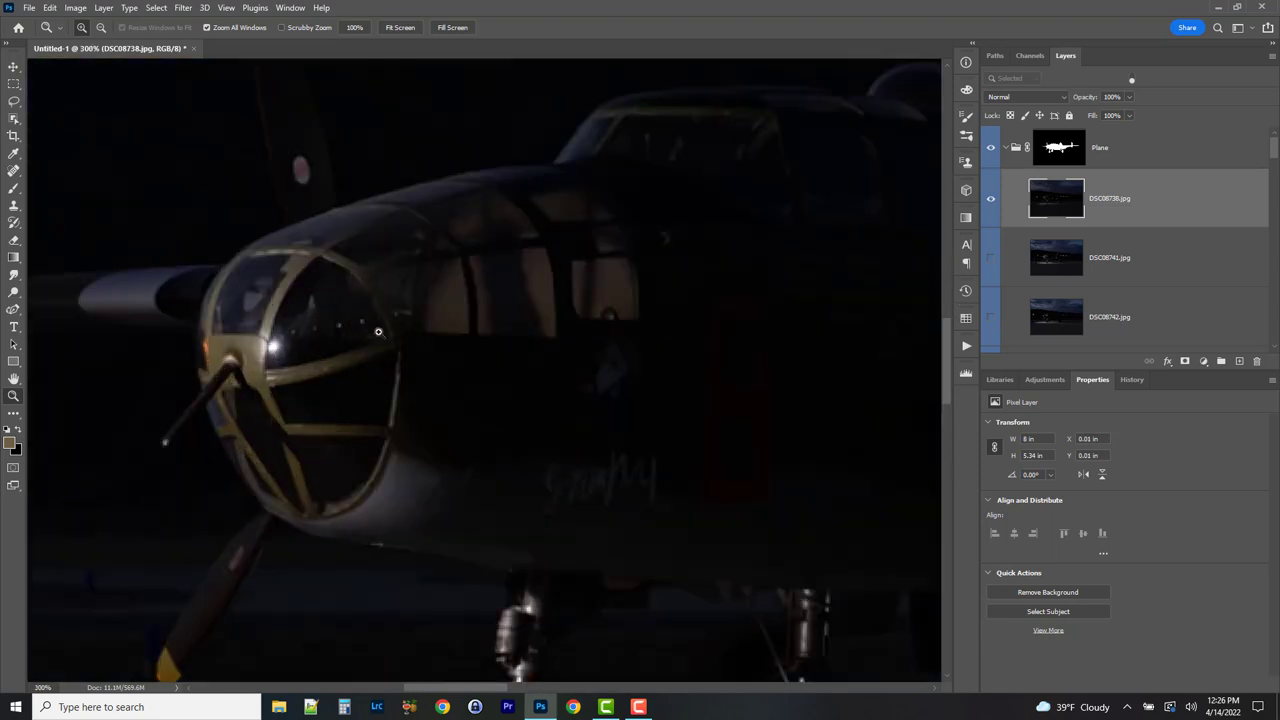
alt+click(356, 344)
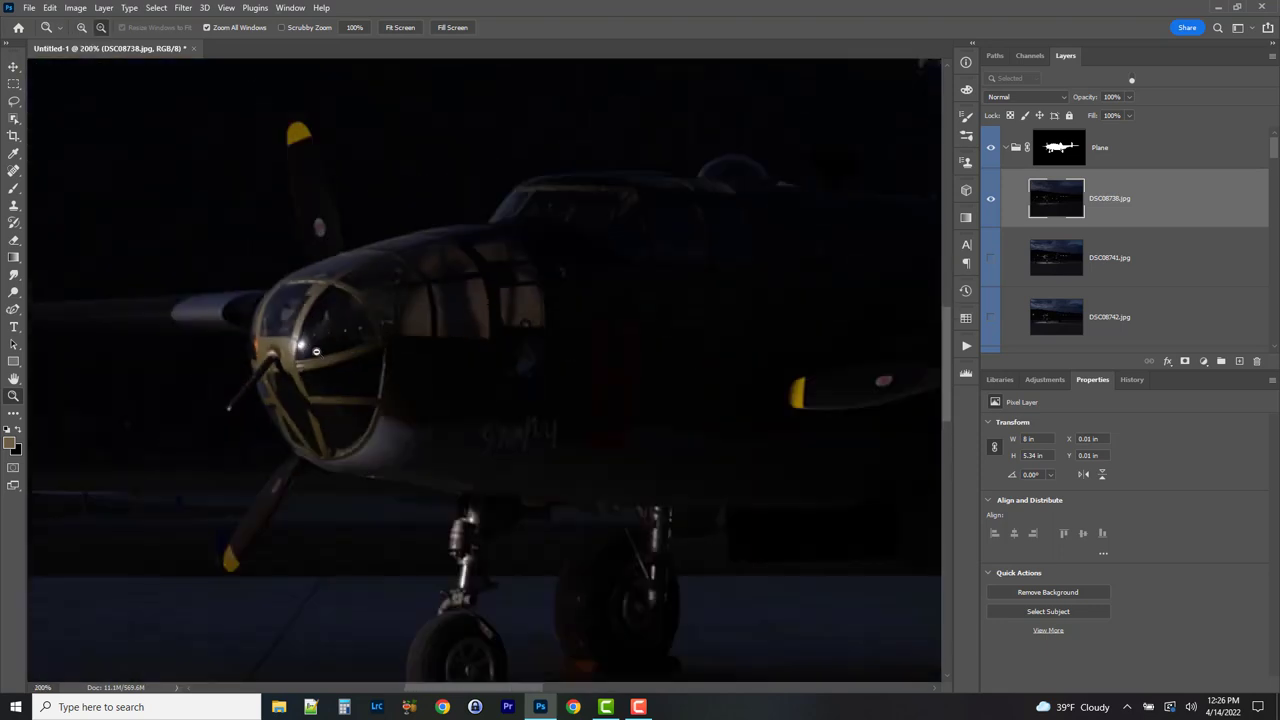
alt+click(434, 375)
alt+click(436, 380)
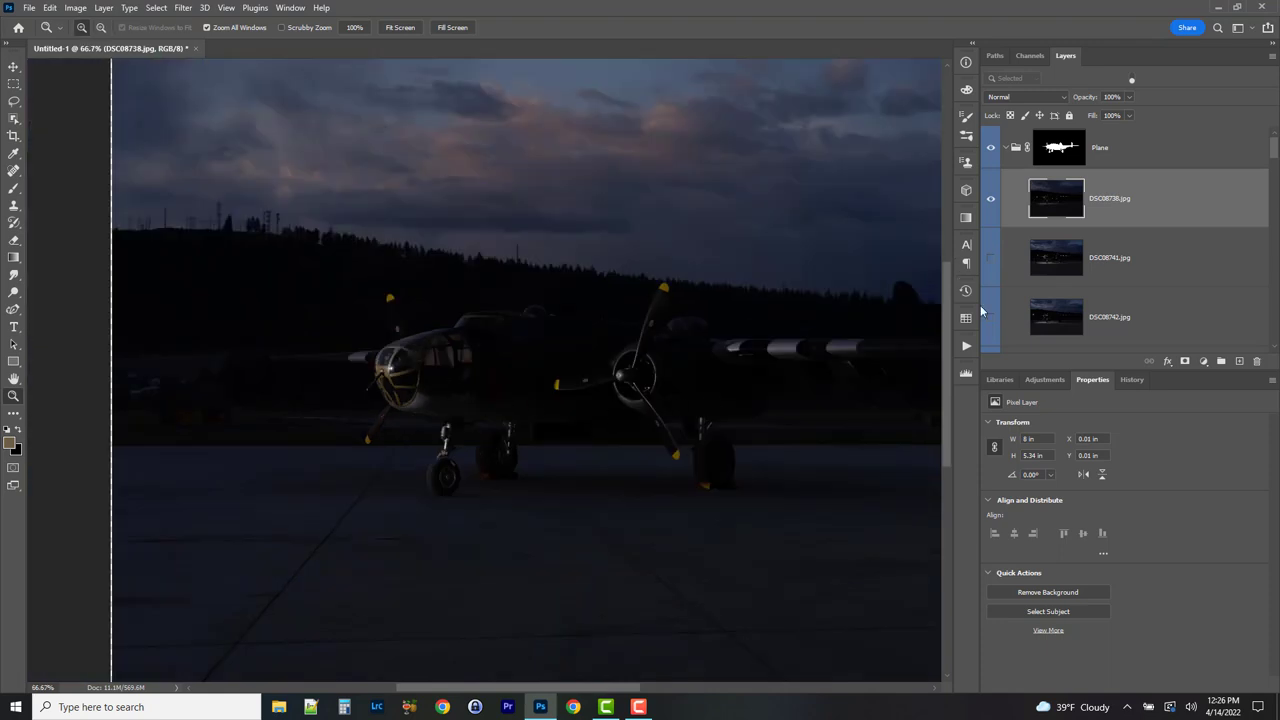
click(989, 199)
click(989, 199)
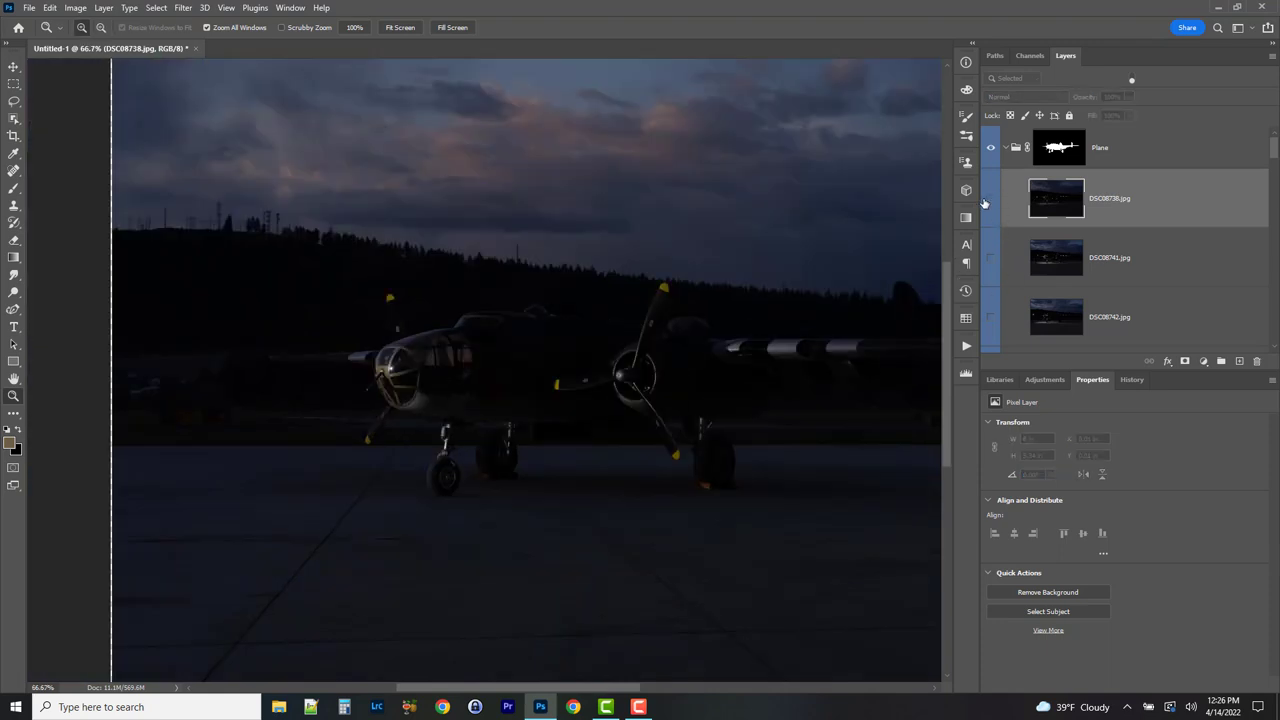
click(989, 199)
click(989, 199)
- Add a white layer mask to the DSC08738.jpg layer, with the glass nose in close view
click(400, 371)
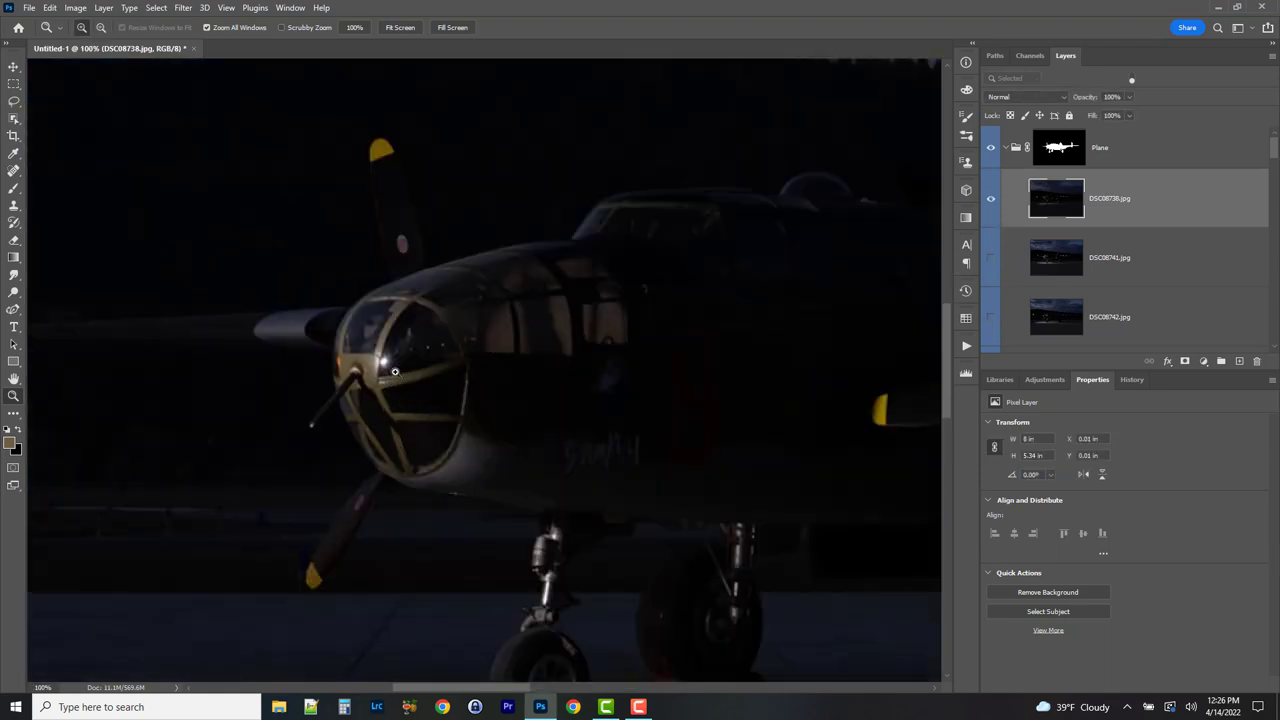
click(400, 371)
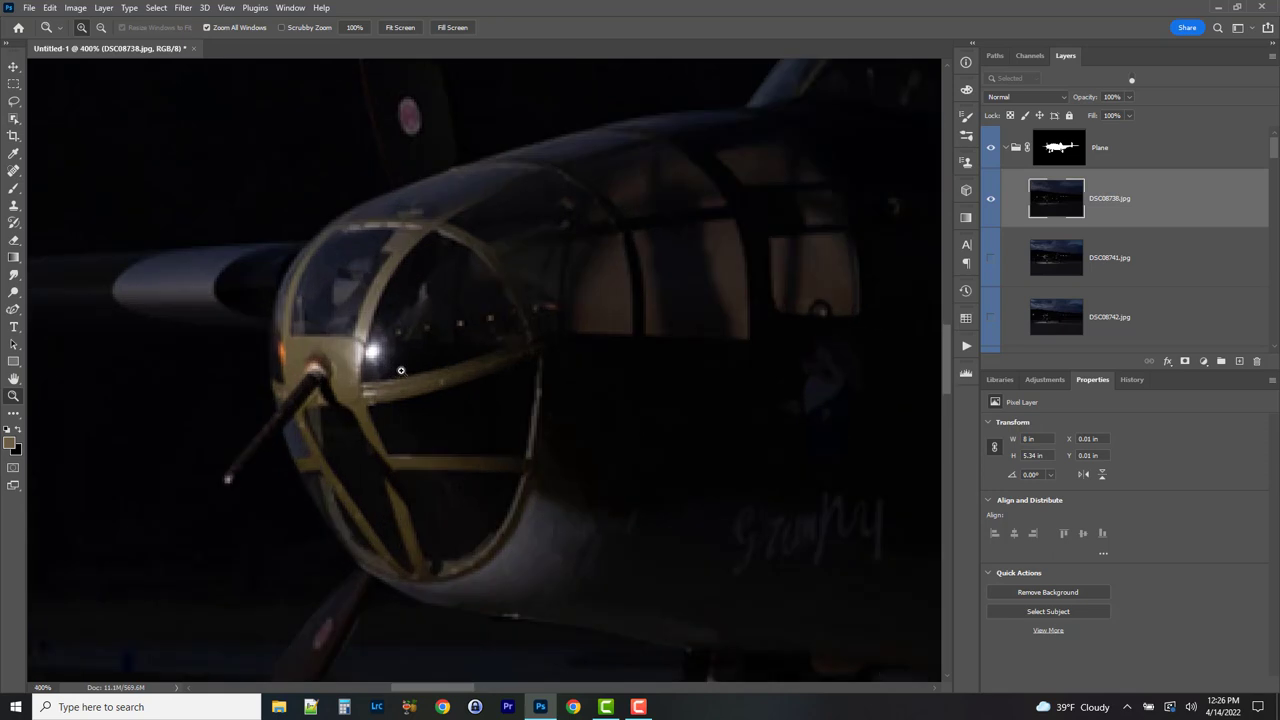
click(1185, 362)
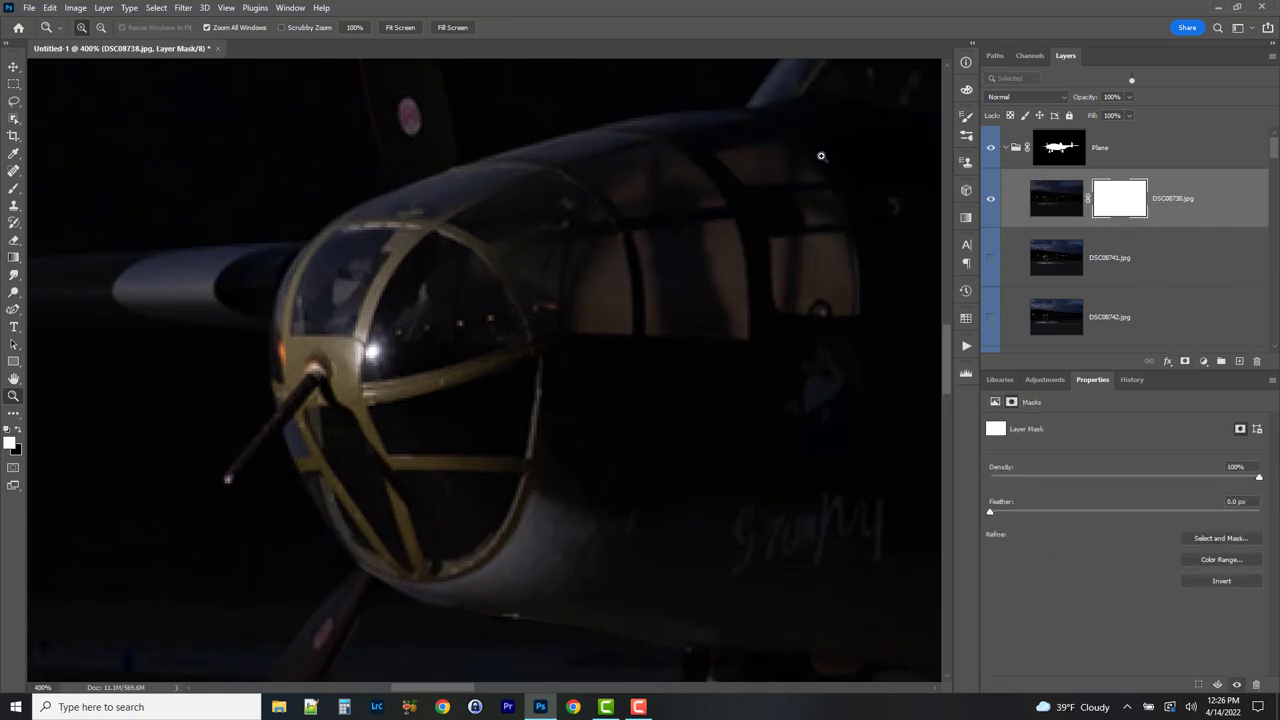
- Paint black on the DSC08738.jpg mask over the bright light reflection in the glass nose, using a soft brush reduced from 18 px
click(13, 188)
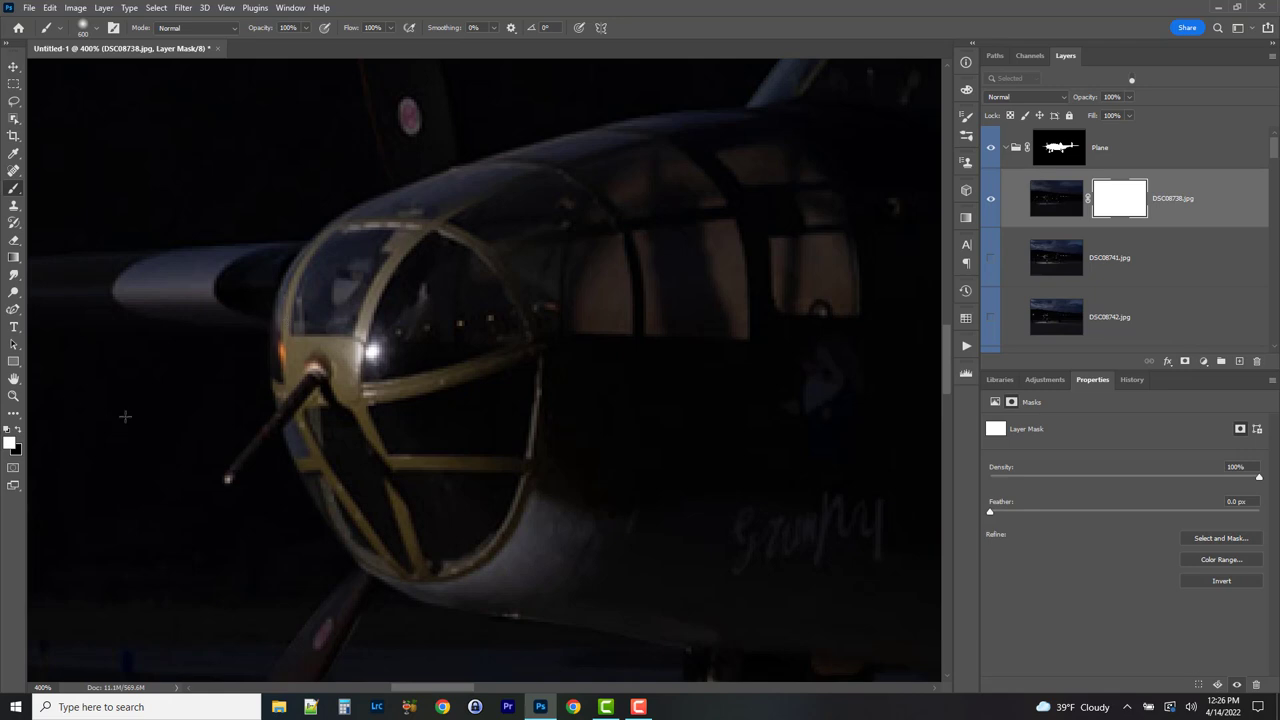
key(x)
click(96, 27)
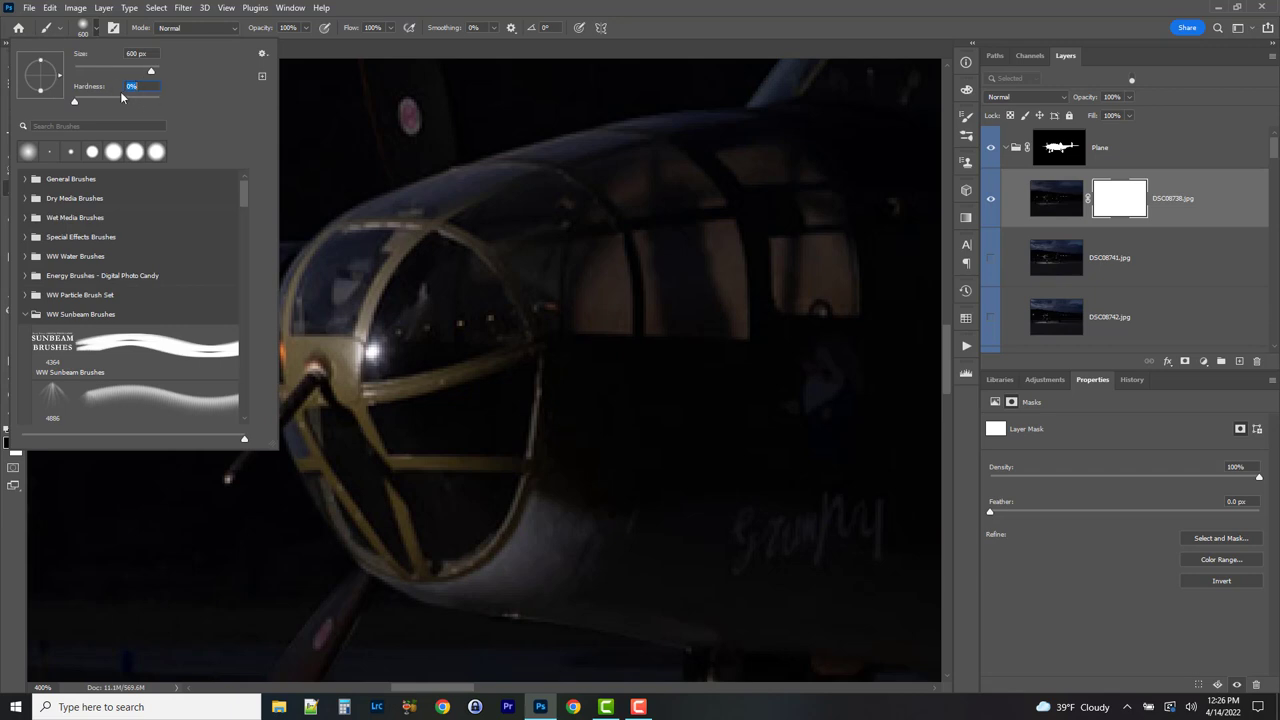
click(136, 53)
text(18)
key(Return)
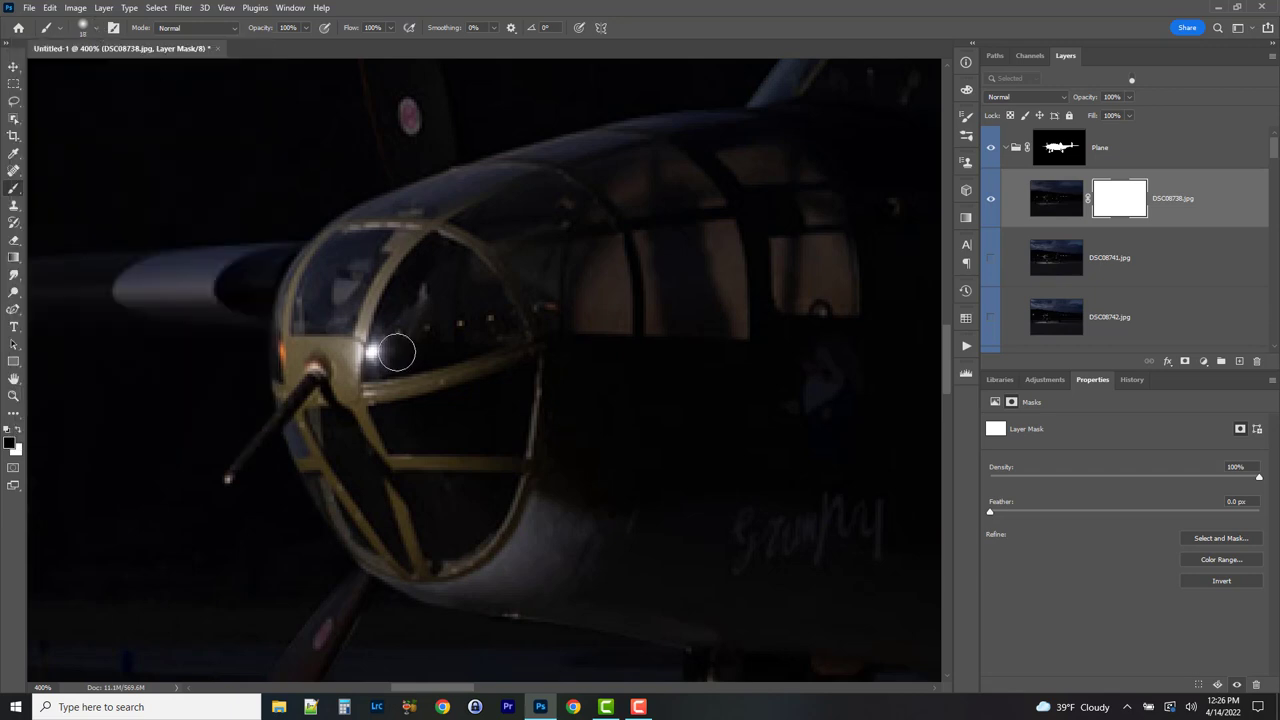
key(bracketleft)
drag(376, 350, 373, 368)
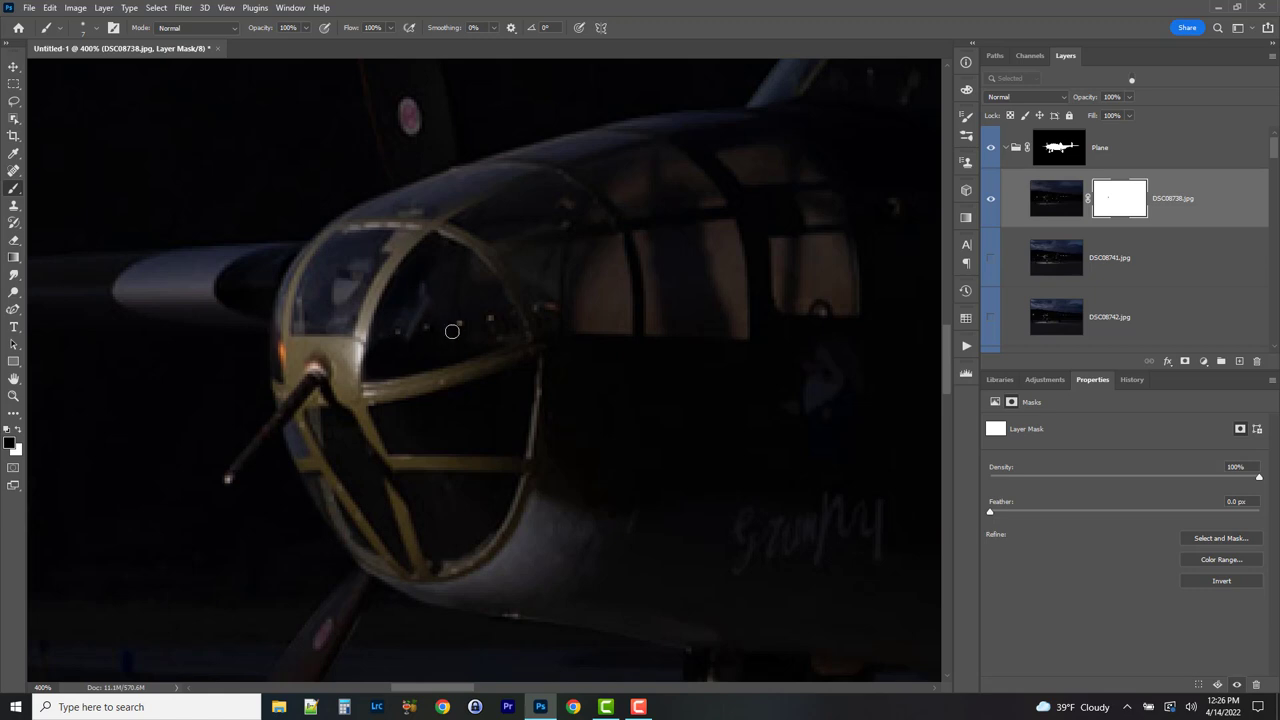
- Set the DSC08738.jpg layer's blend mode to Lighten and compare the plane with the layer hidden and shown
scroll(468, 340, down, 3)
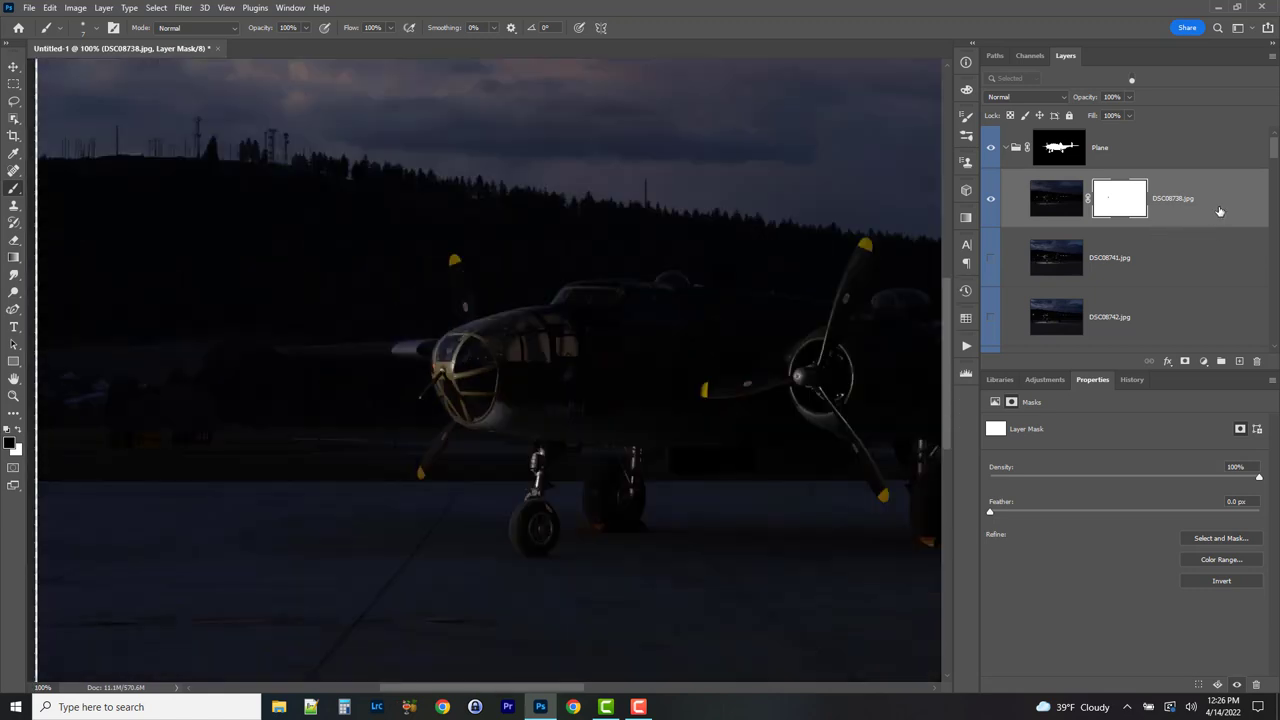
click(1062, 190)
click(1175, 280)
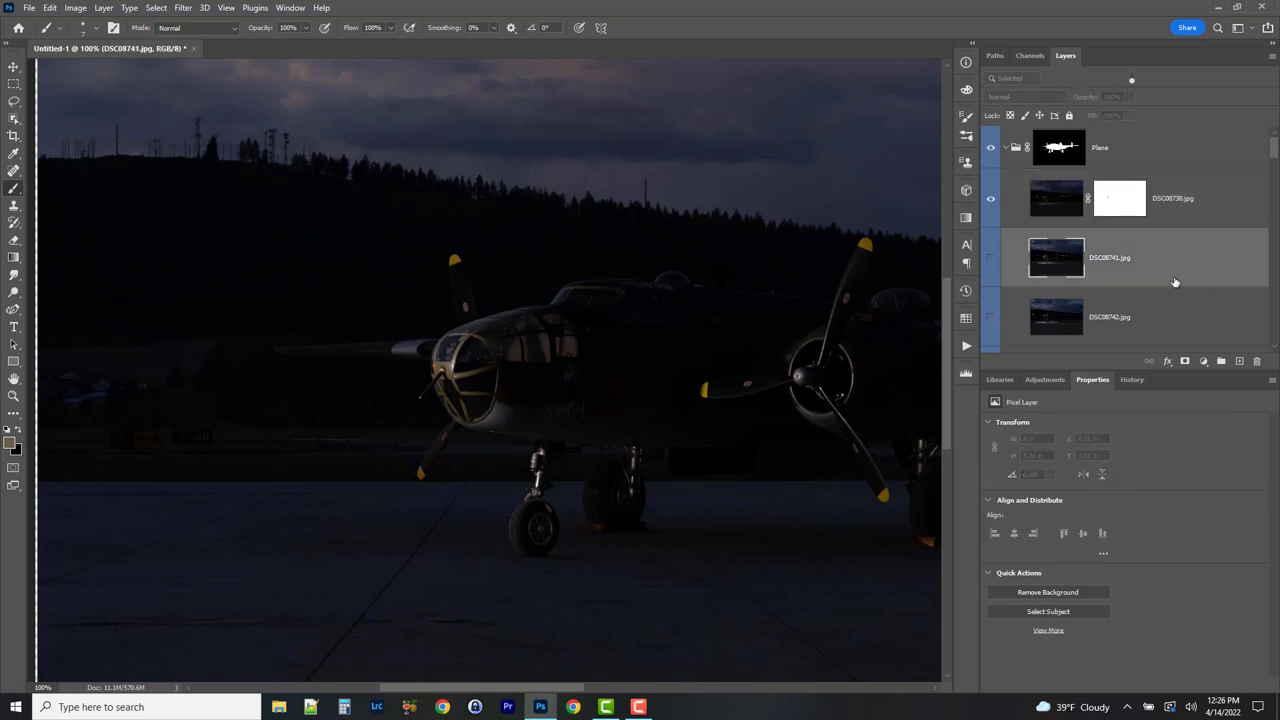
click(1230, 211)
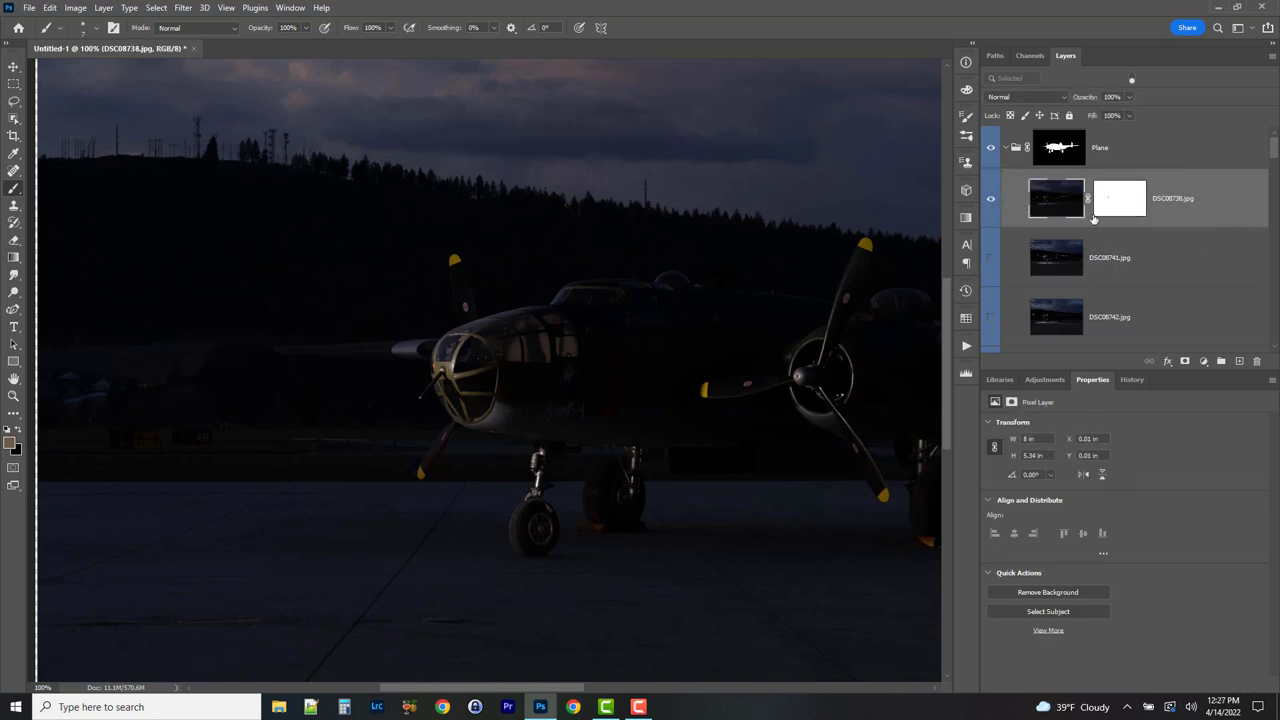
click(1011, 98)
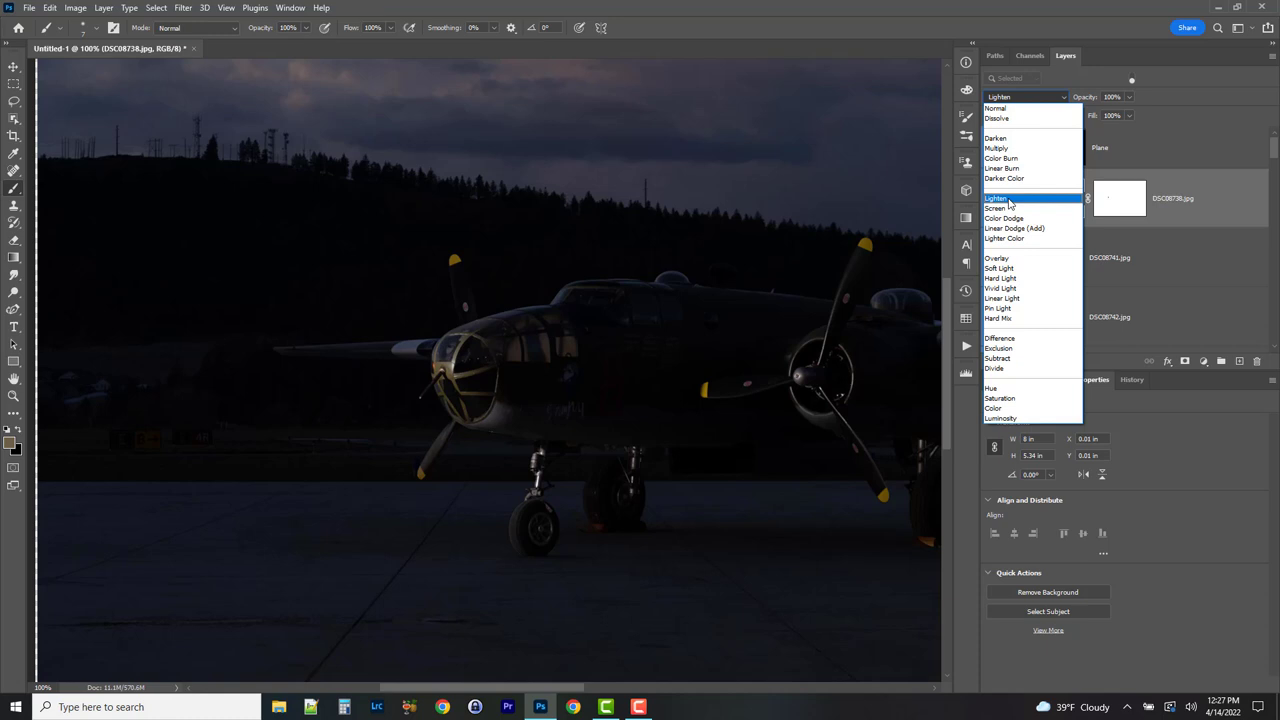
click(1009, 199)
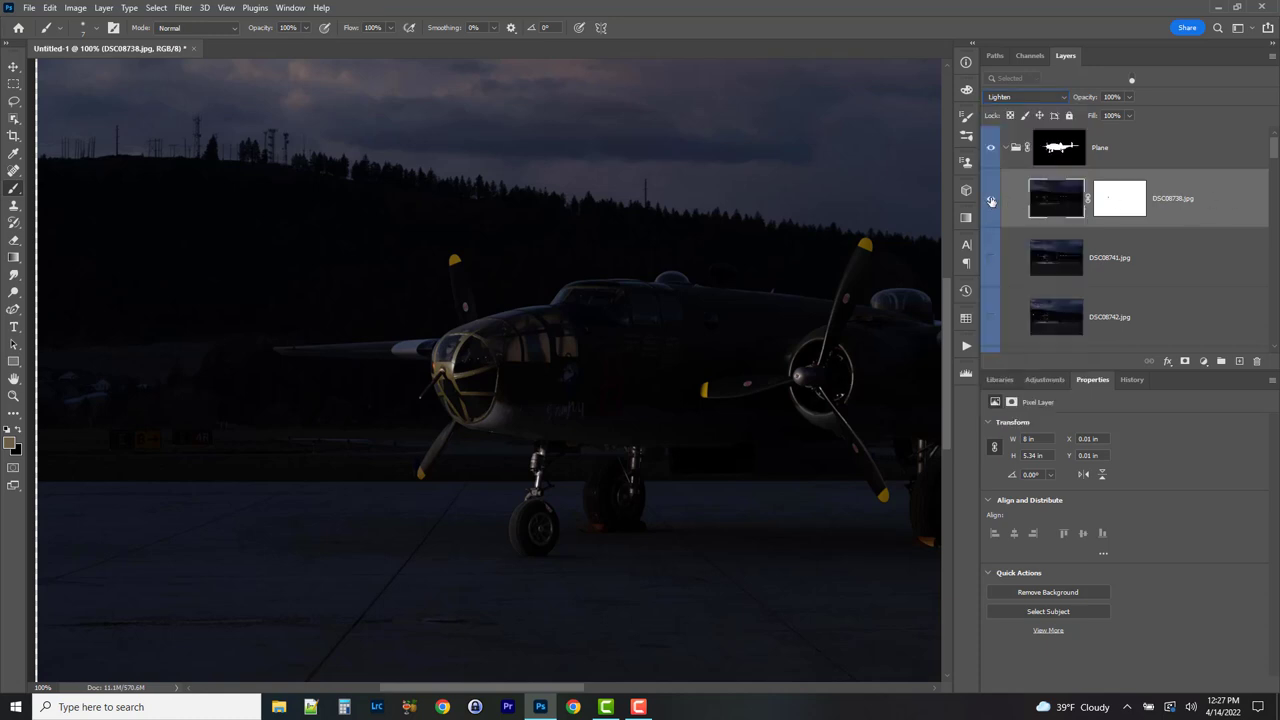
click(991, 201)
click(991, 201)
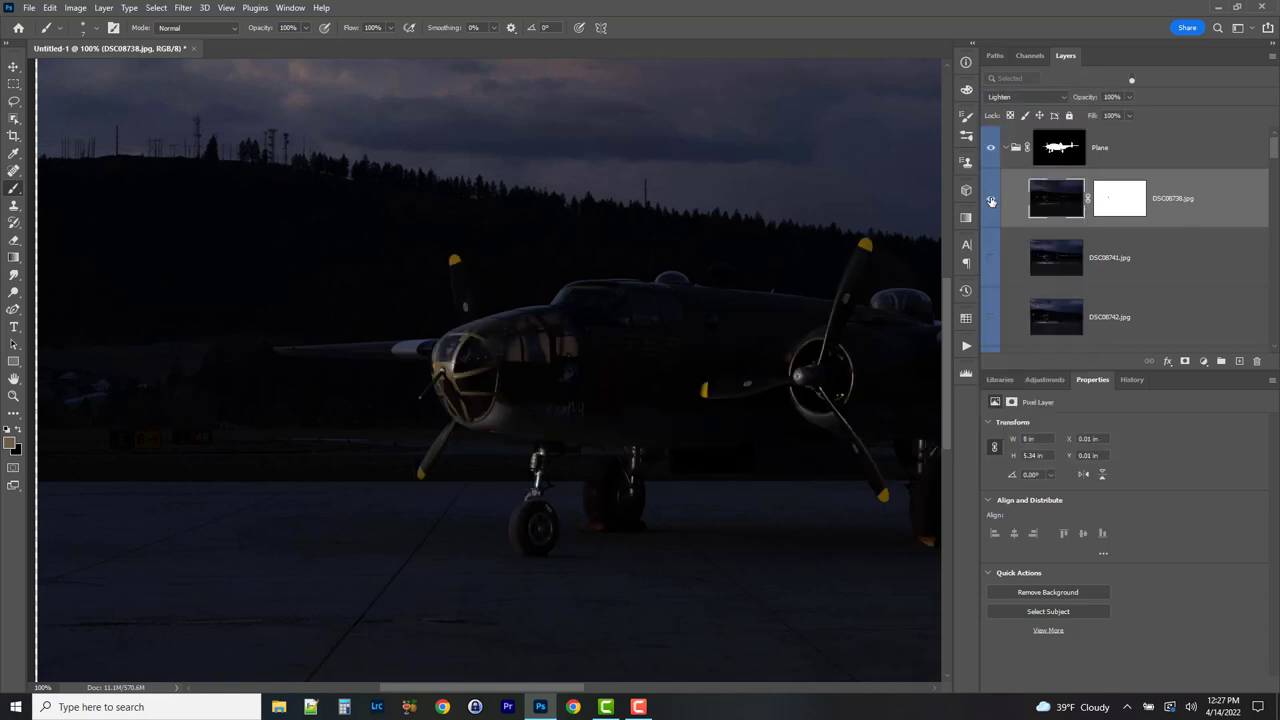
- Select the DSC08741.jpg layer and make it visible, comparing the plane with this exposure off and on
click(1223, 267)
drag(871, 264, 757, 251)
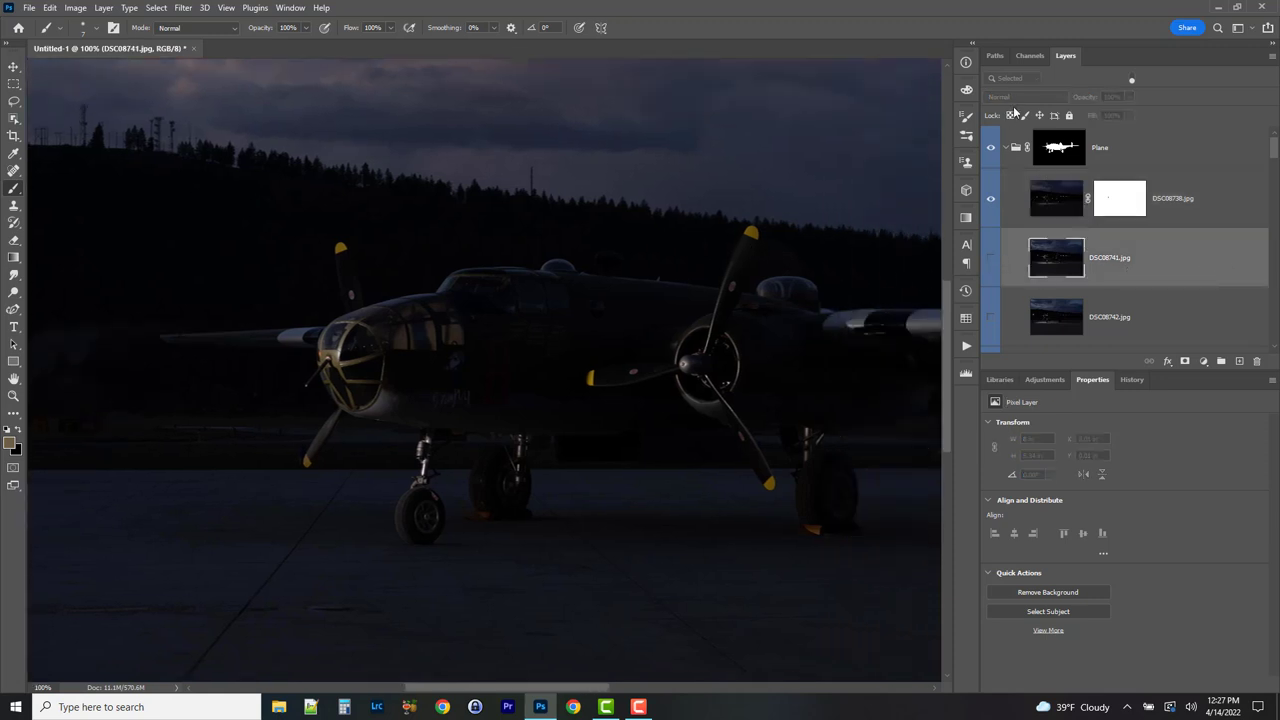
click(990, 259)
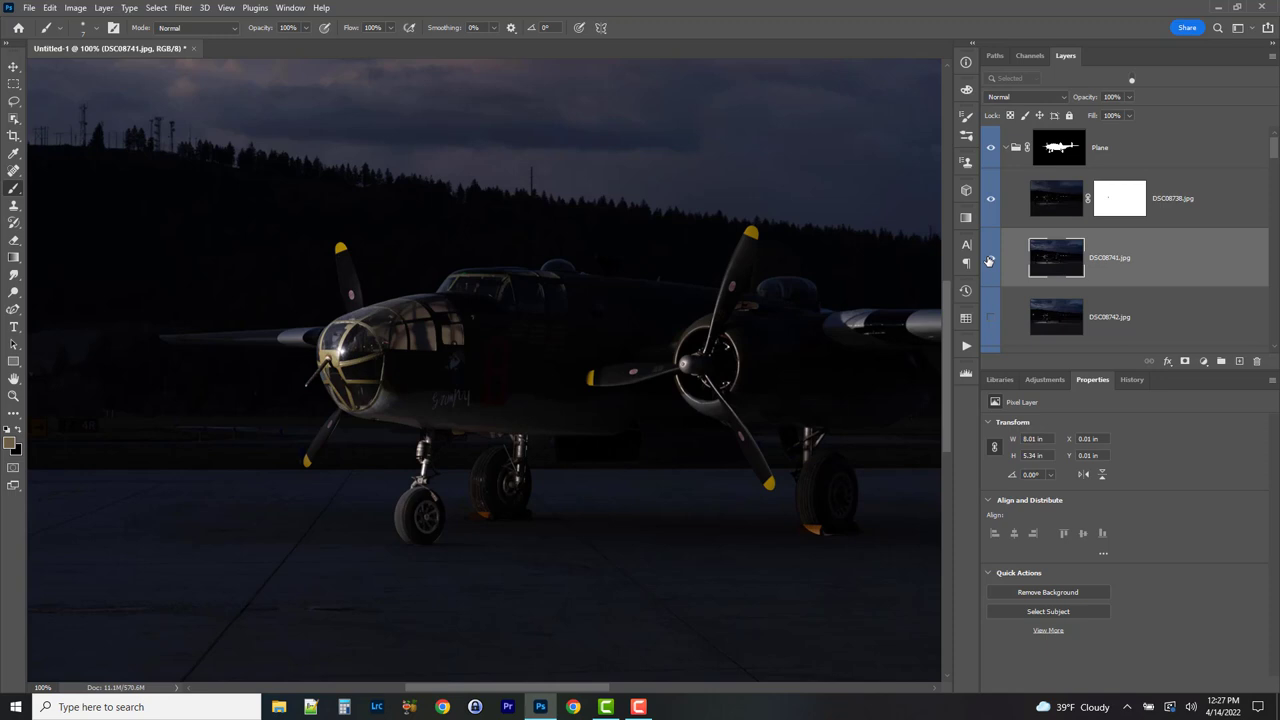
click(990, 259)
click(990, 259)
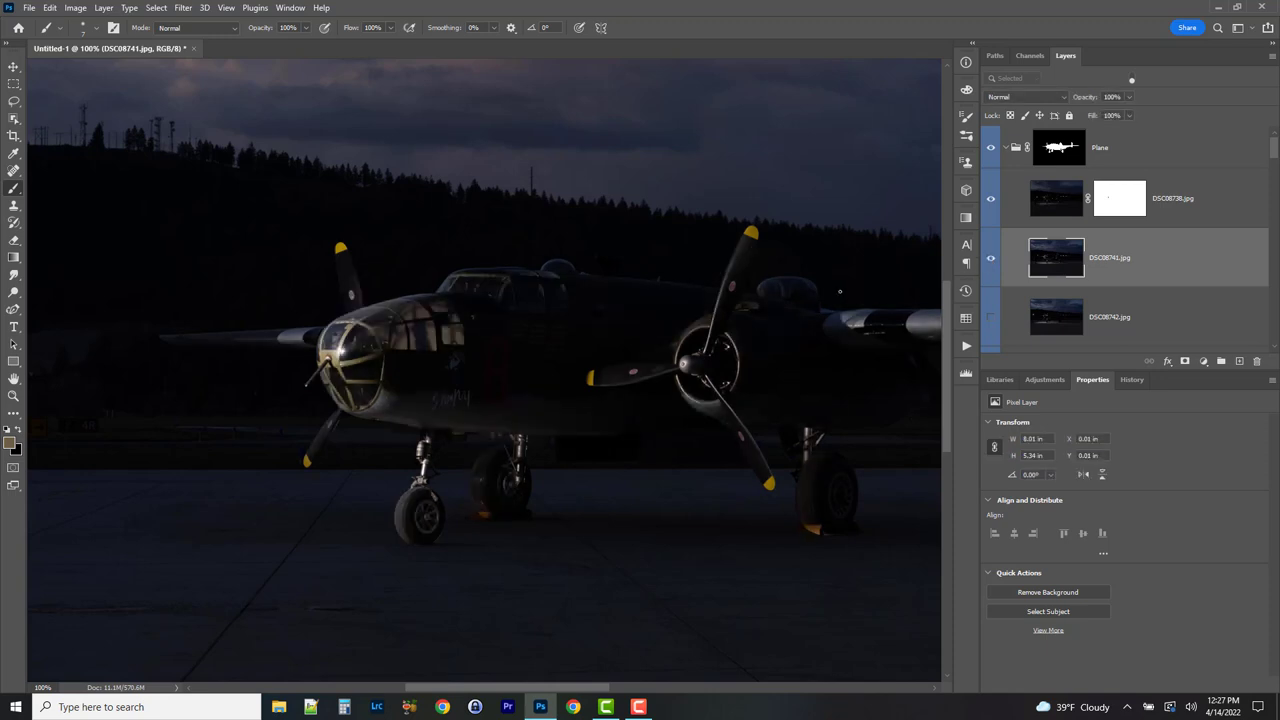
click(991, 260)
click(991, 260)
click(991, 260)
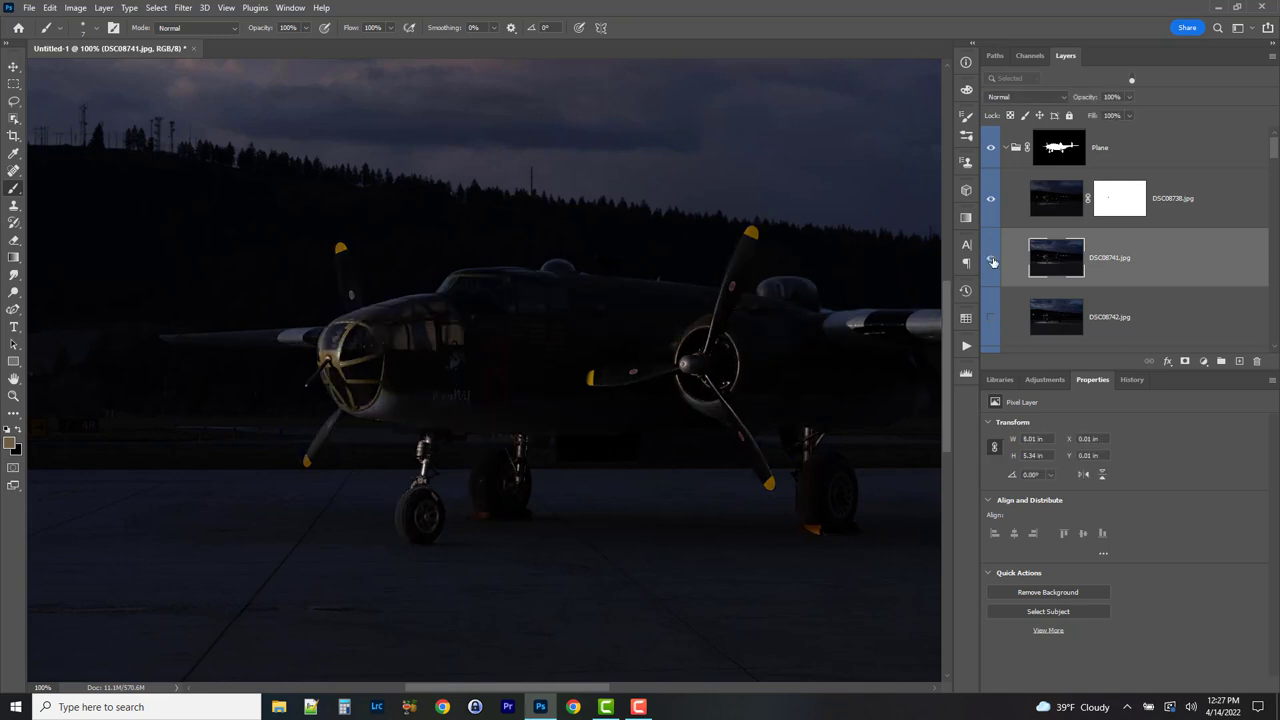
click(991, 260)
click(991, 260)
click(991, 260)
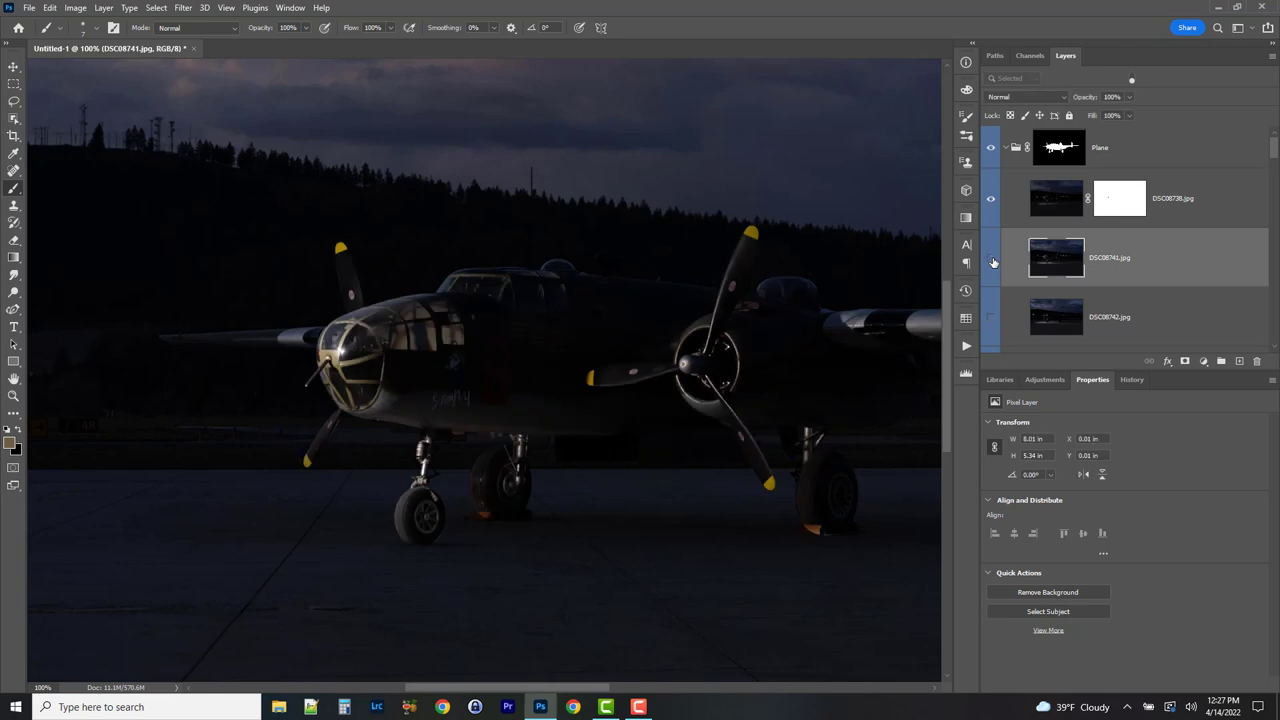
click(991, 260)
click(991, 260)
- Examine the glass nose and front fuselage for unwanted light by hiding and showing DSC08741.jpg
drag(756, 298, 688, 272)
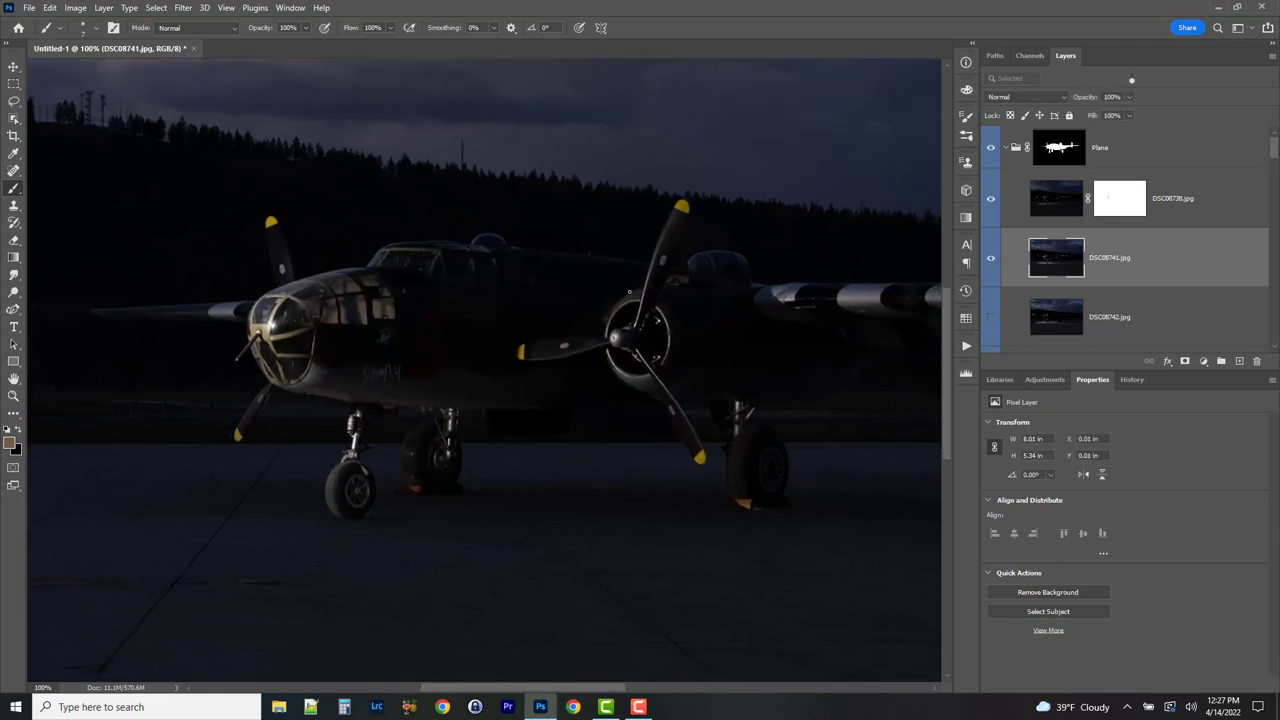
click(991, 259)
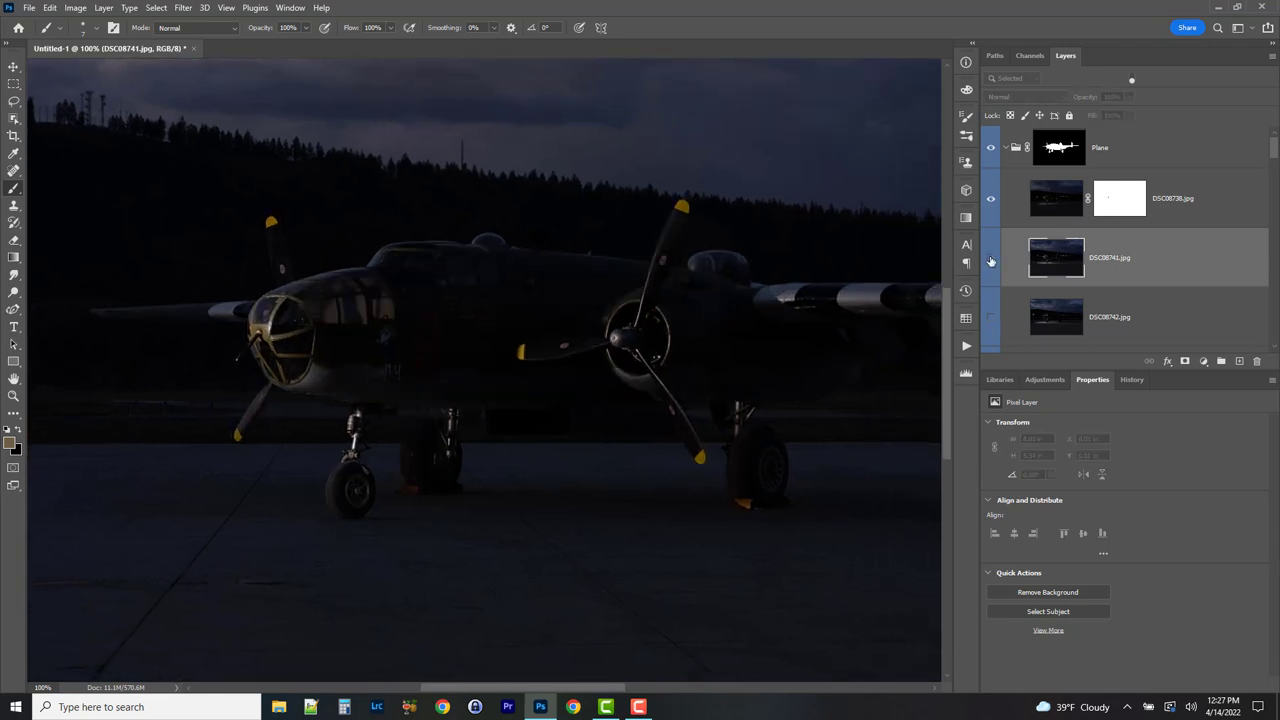
click(991, 259)
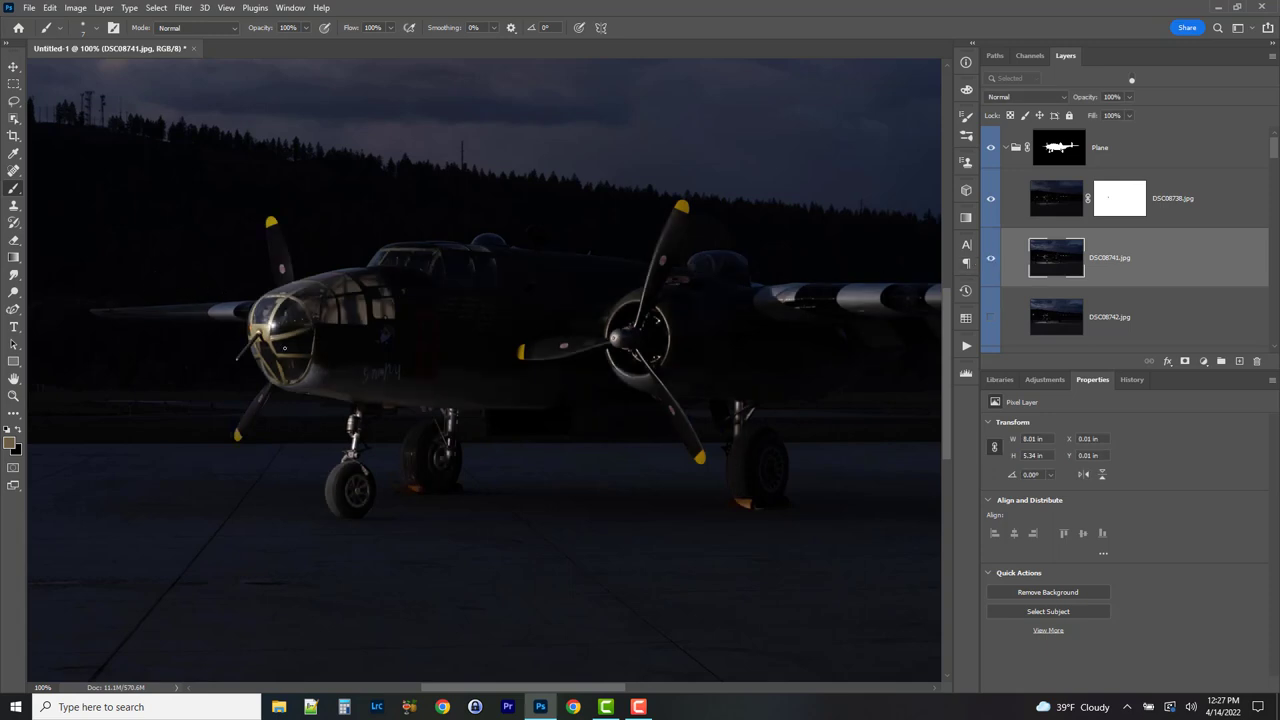
click(991, 259)
click(991, 259)
click(991, 259)
click(991, 259)
- Compare the engine and outer wing with the DSC08741.jpg exposure hidden and shown
drag(833, 408, 423, 437)
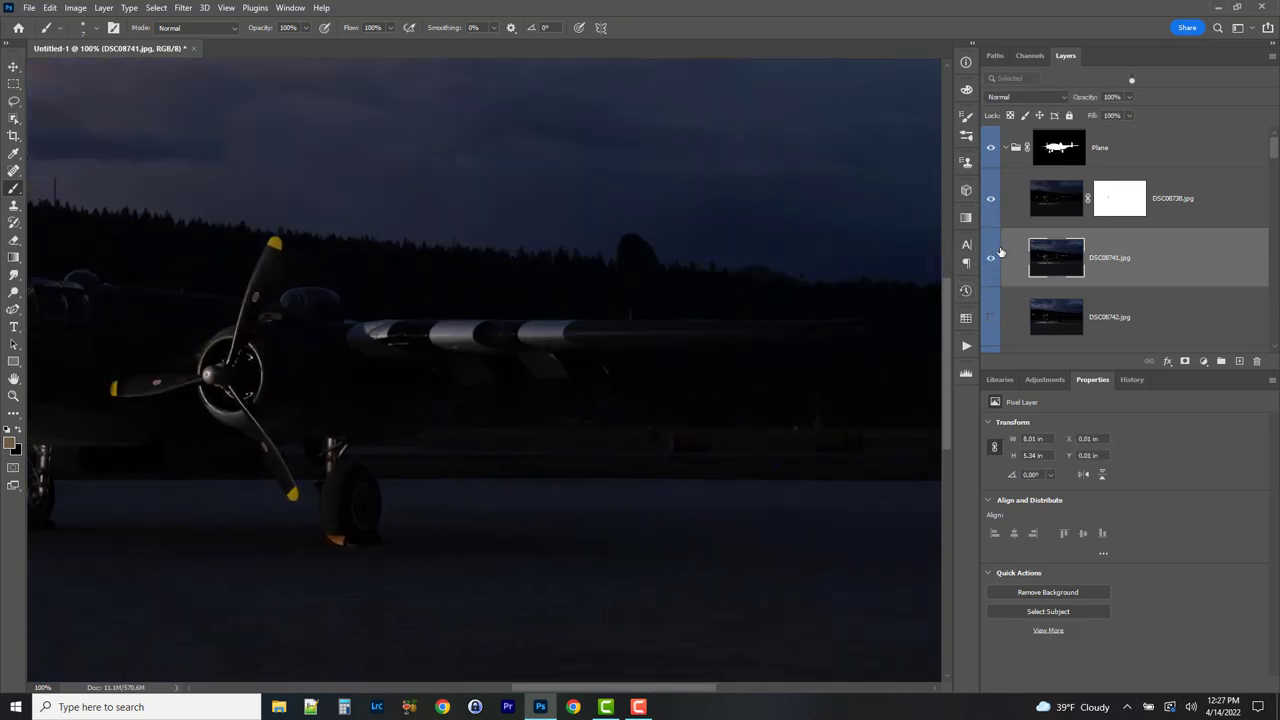
click(991, 259)
click(991, 259)
click(991, 259)
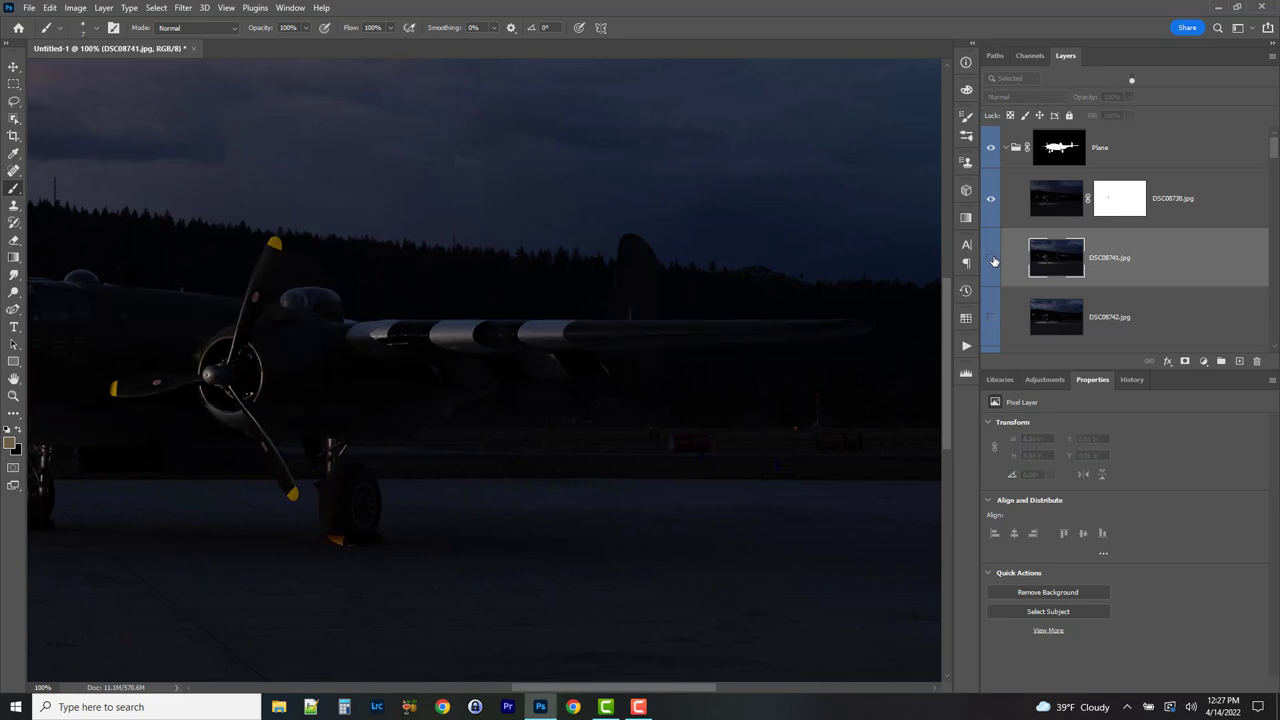
click(991, 259)
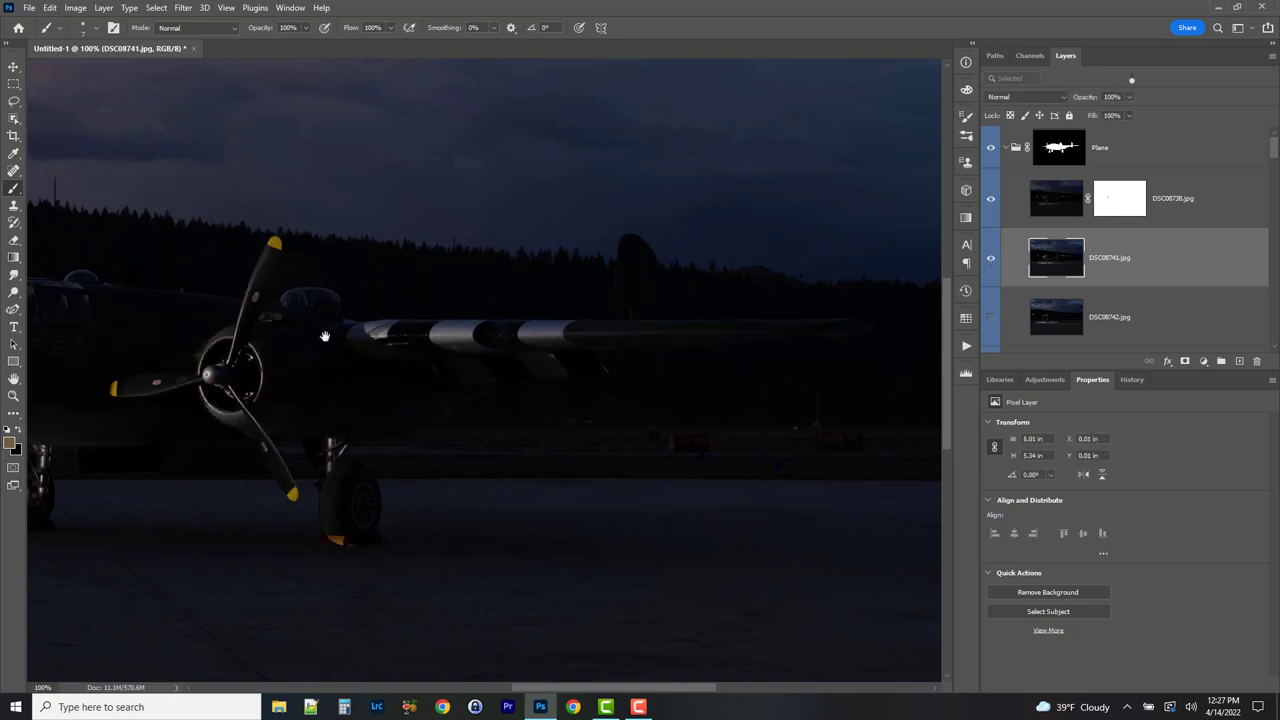
- Set the blend mode of the DSC08741.jpg layer to Lighten
drag(323, 334, 737, 343)
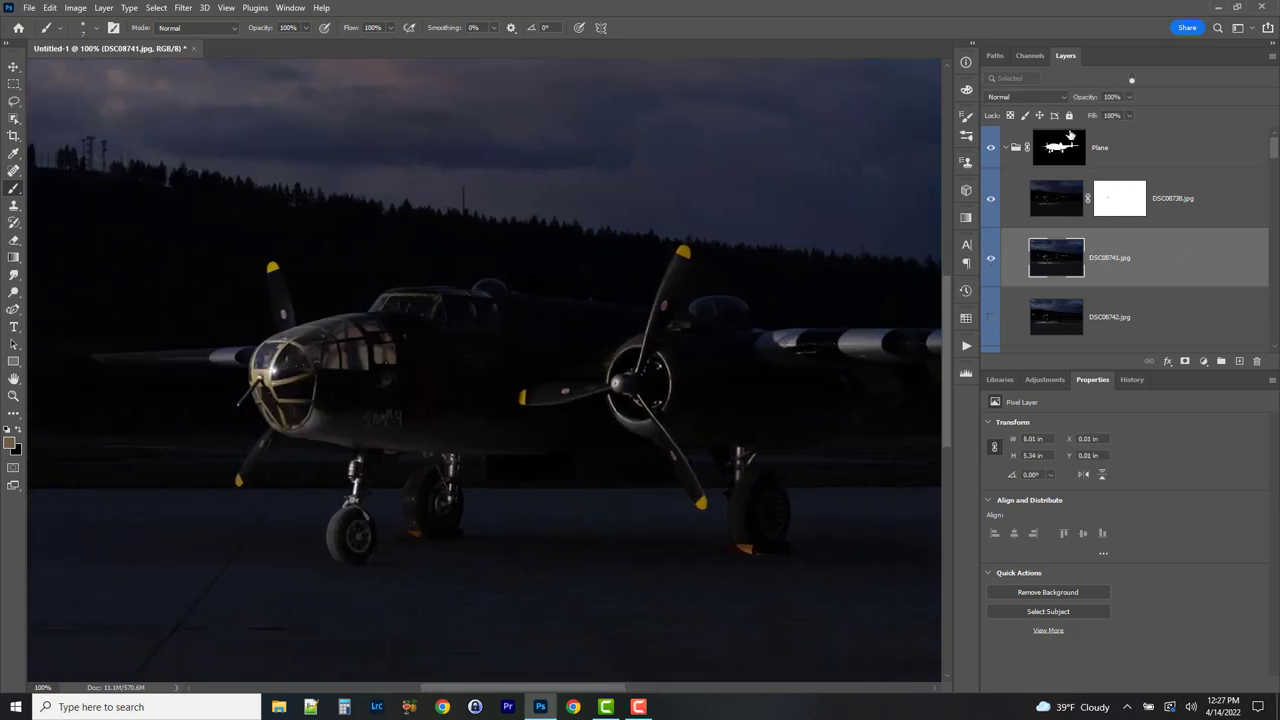
click(1022, 98)
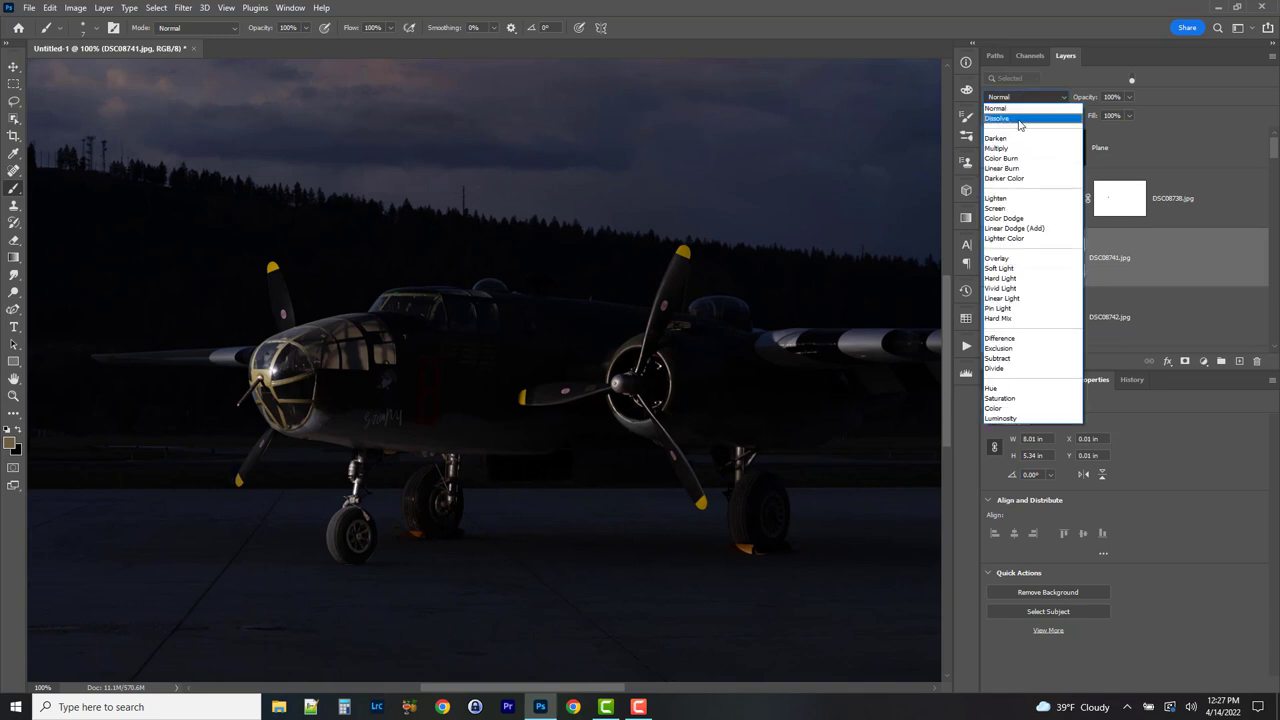
click(998, 198)
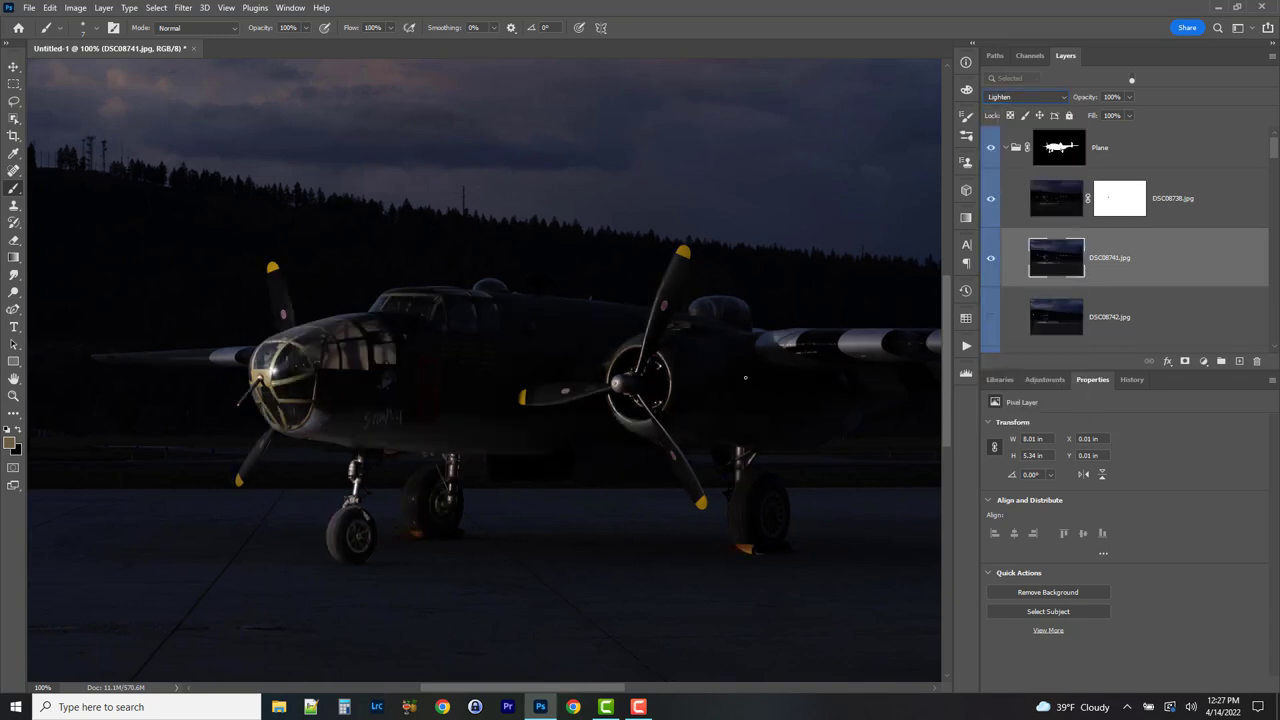
- Add a white layer mask to DSC08741.jpg and paint black over the glass nose area with a soft 400 px brush
key(ctrl+minus)
key(ctrl+minus)
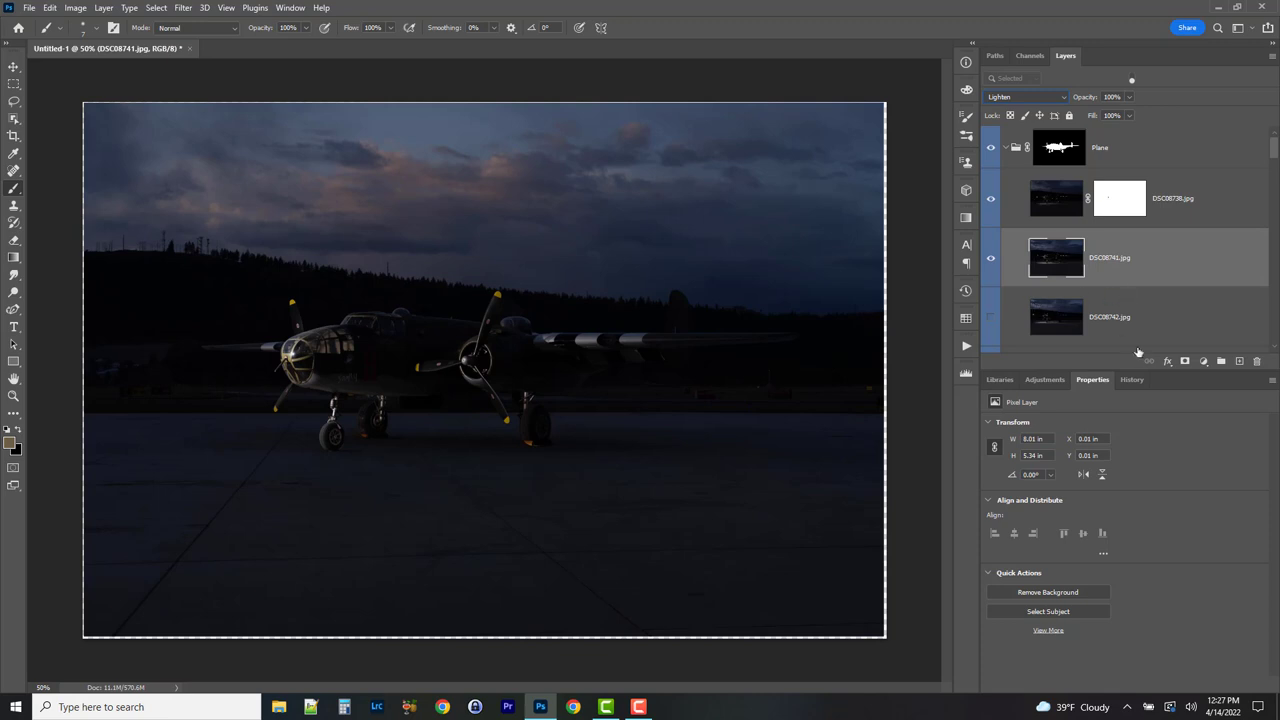
click(1185, 361)
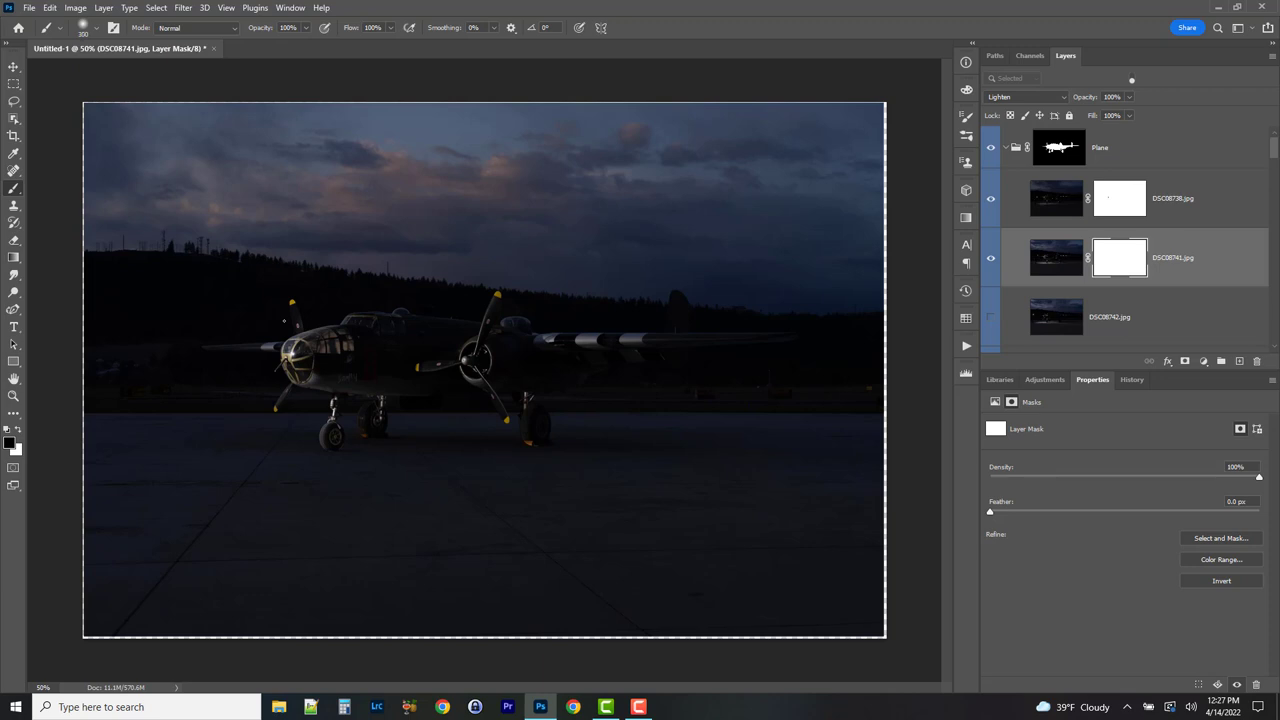
key(bracketright)
mouse_move(266, 343)
mouse_down()
mouse_move(260, 357)
mouse_move(264, 335)
mouse_move(271, 343)
mouse_move(229, 329)
mouse_move(165, 423)
mouse_up()
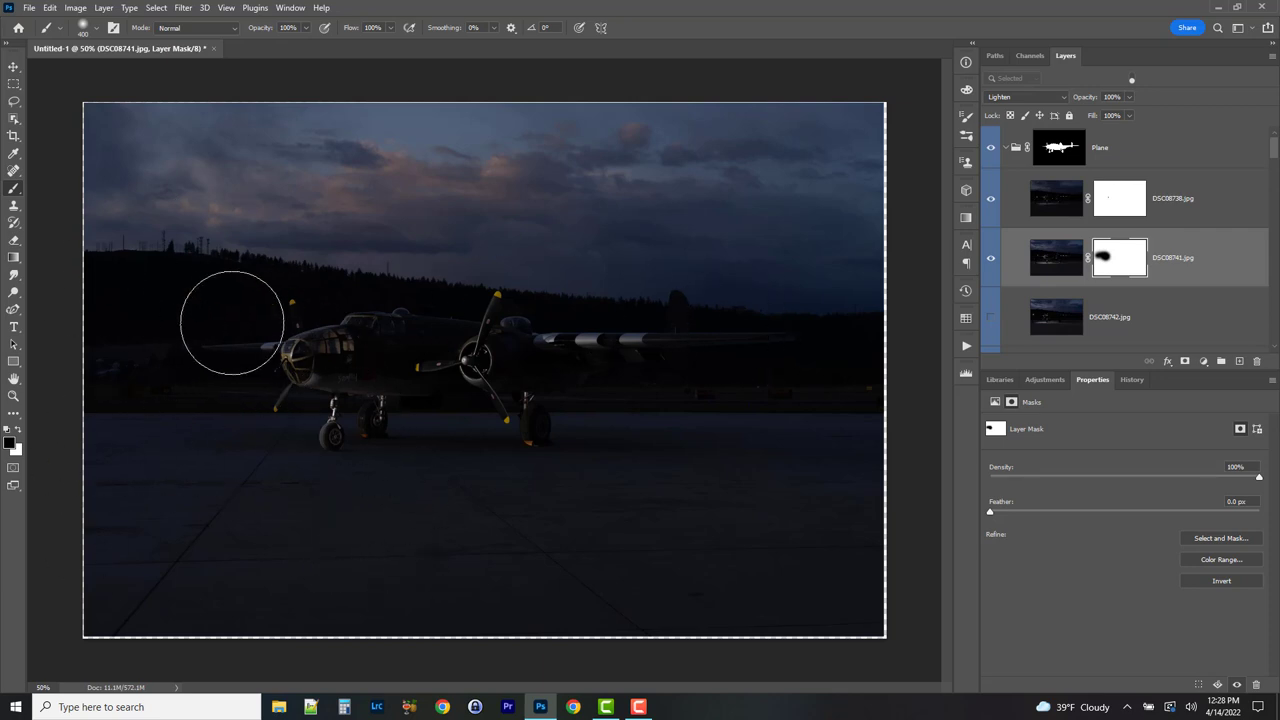
- Paint white on the DSC08741.jpg mask just ahead of the nose to restore that area, and compare the layer off and on
key(x)
drag(232, 322, 229, 334)
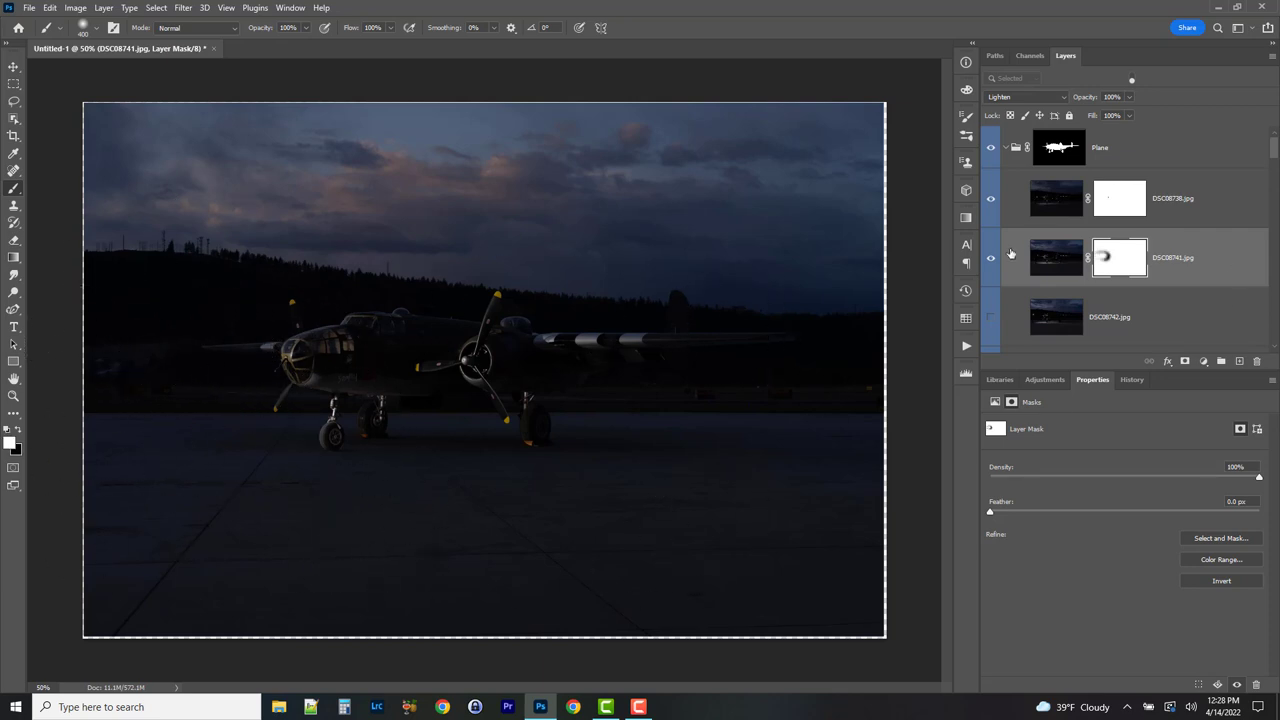
click(991, 260)
click(991, 260)
click(991, 260)
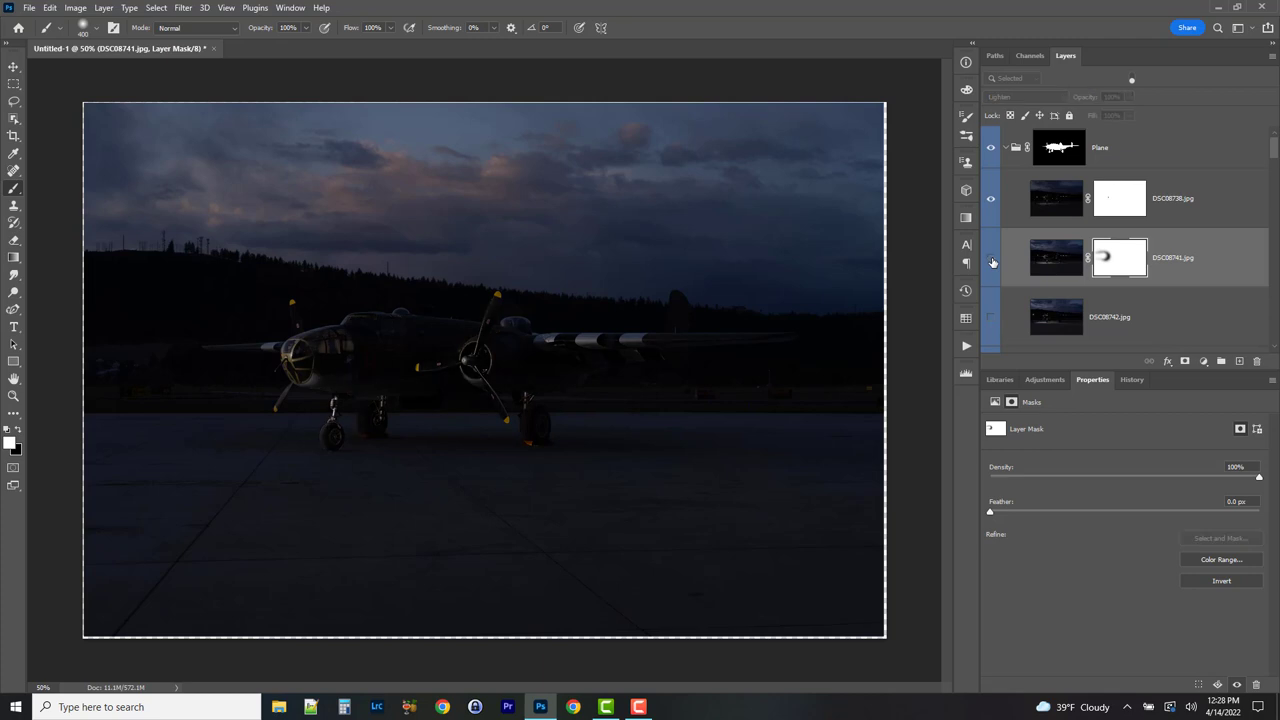
click(991, 260)
click(991, 259)
click(991, 259)
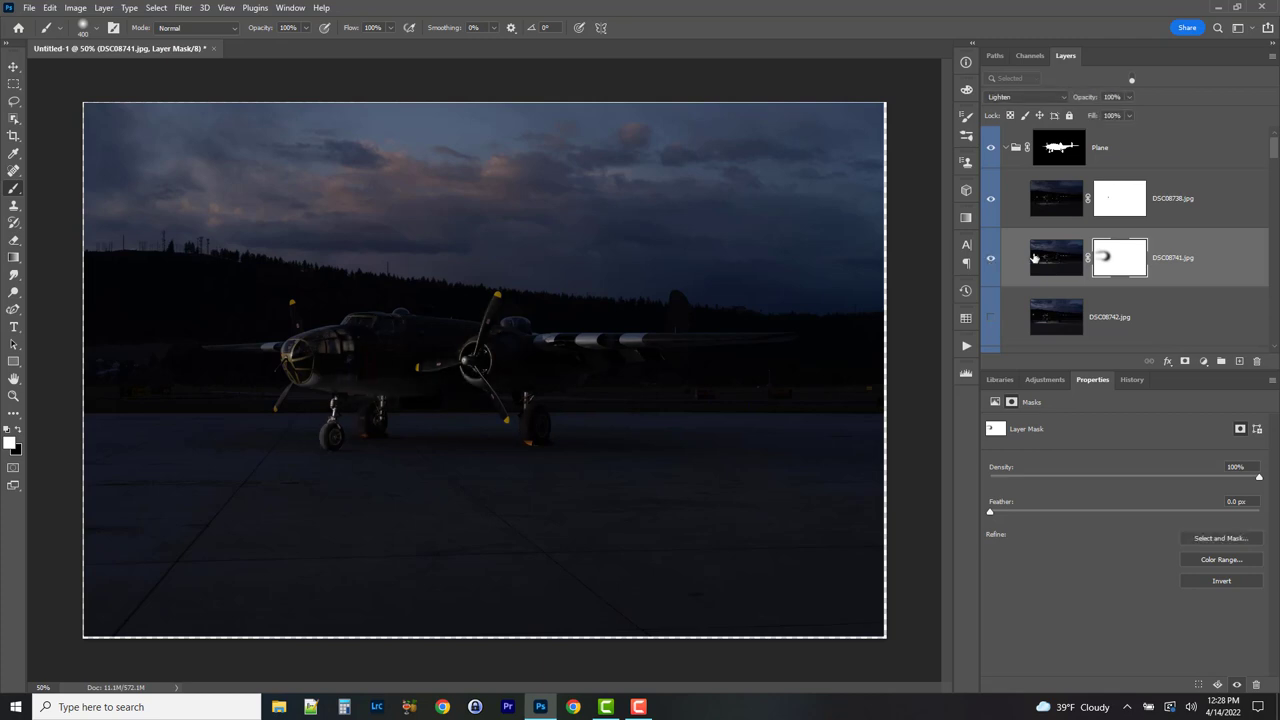
- Select the DSC08742.jpg layer and make it visible, comparing the plane with this exposure off and on
scroll(1119, 256, down, 1)
click(1168, 277)
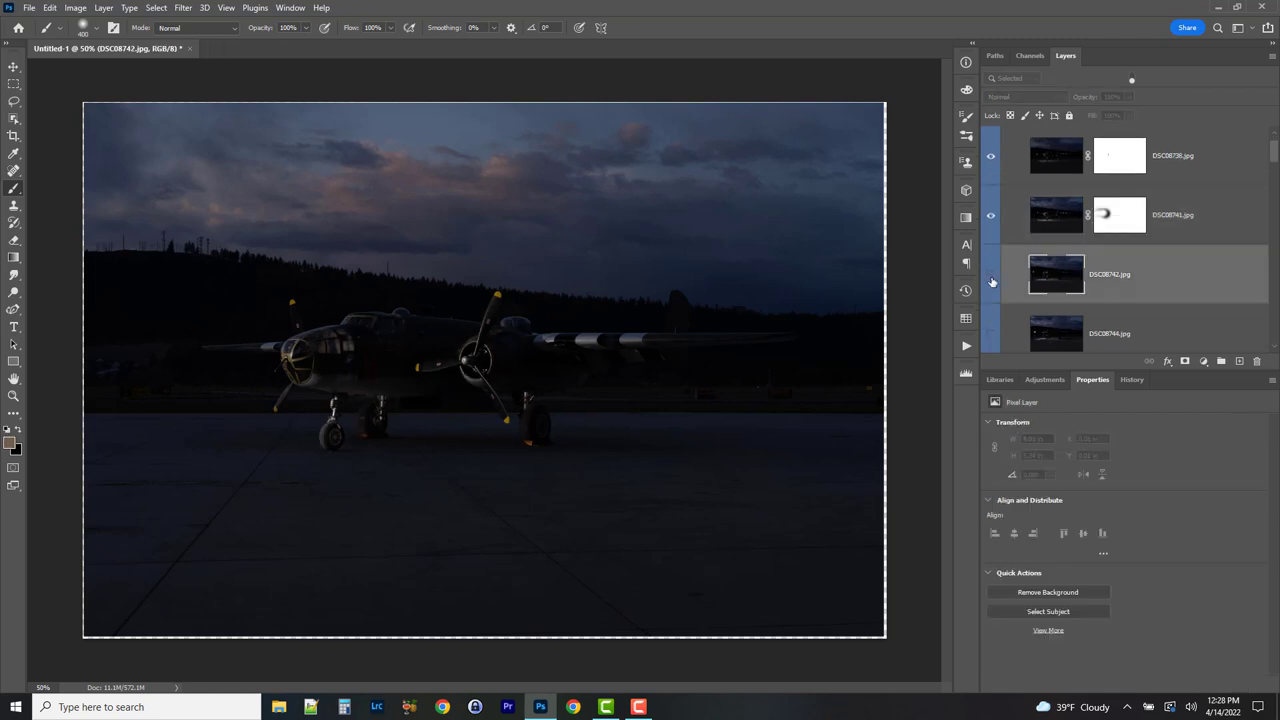
click(991, 281)
click(991, 281)
click(991, 281)
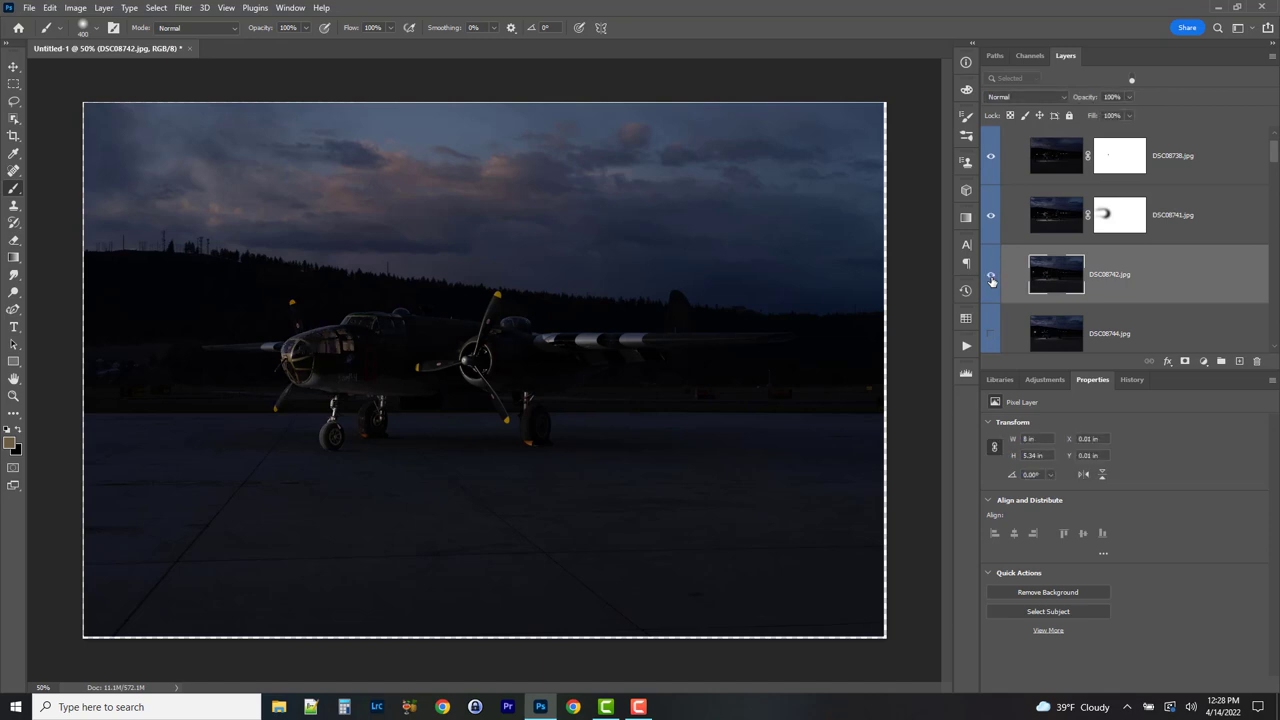
click(991, 281)
click(991, 281)
click(991, 281)
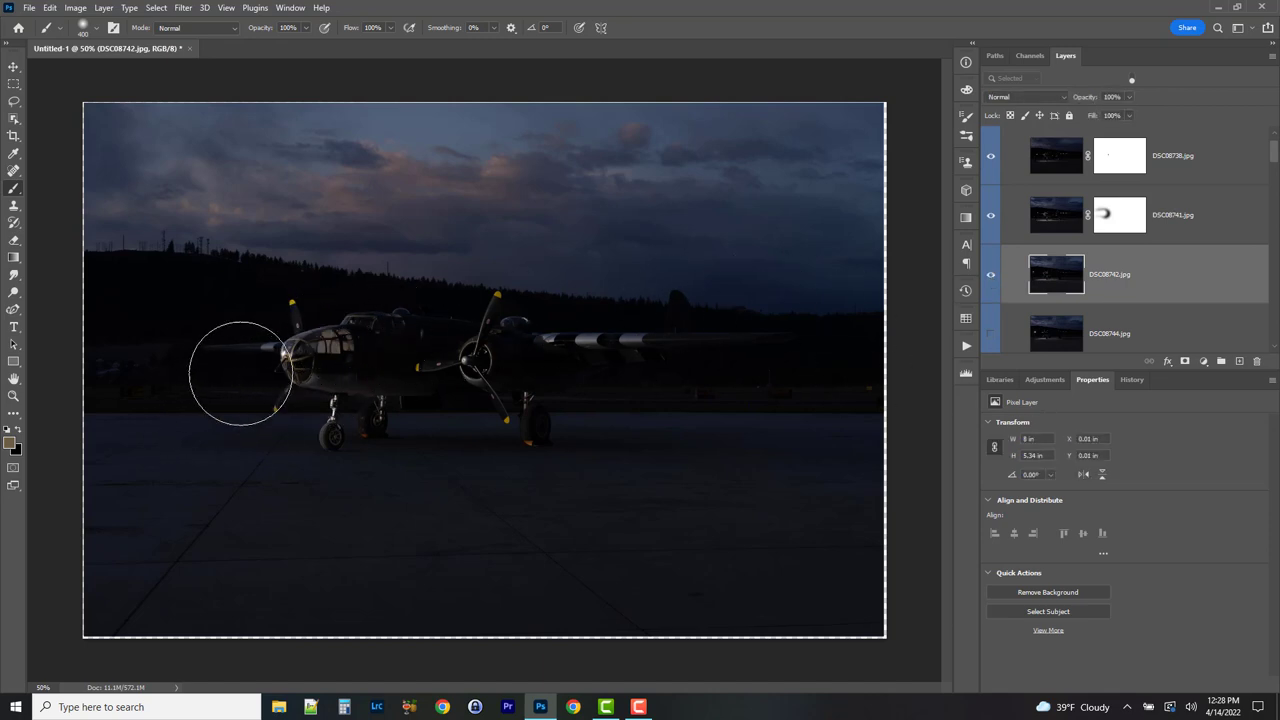
click(991, 279)
click(991, 279)
click(991, 277)
click(991, 277)
click(991, 277)
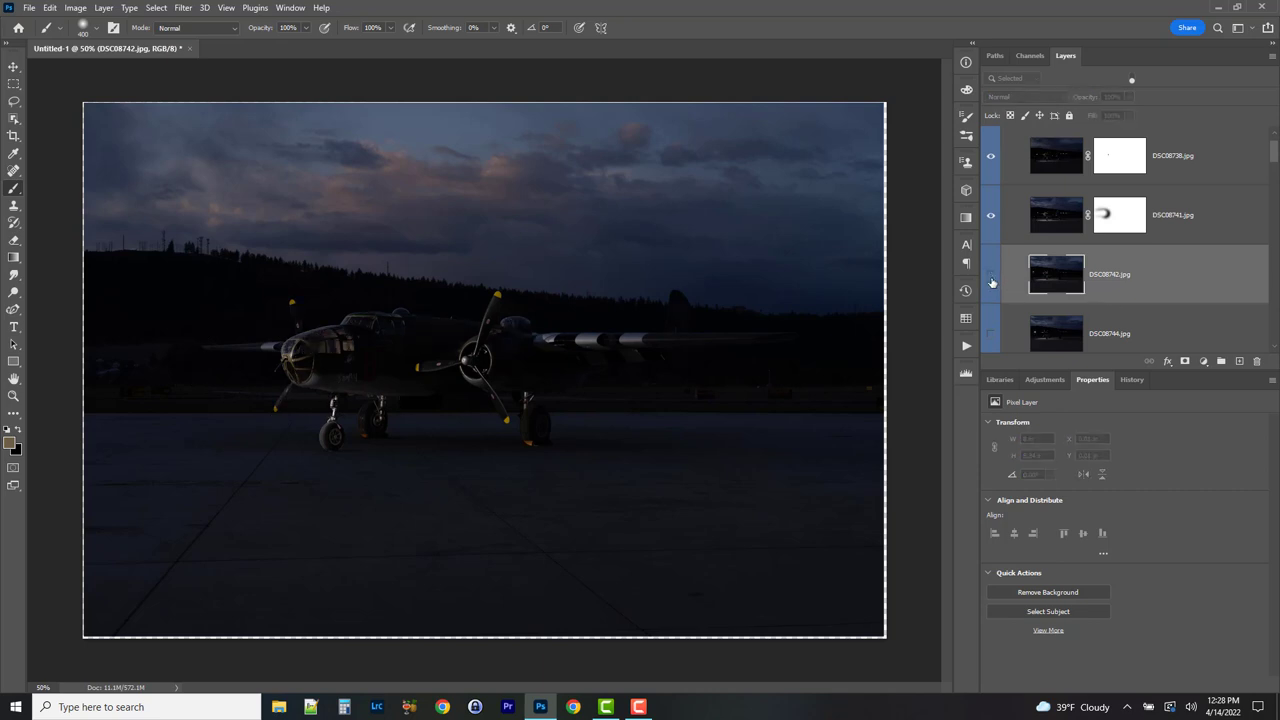
click(991, 277)
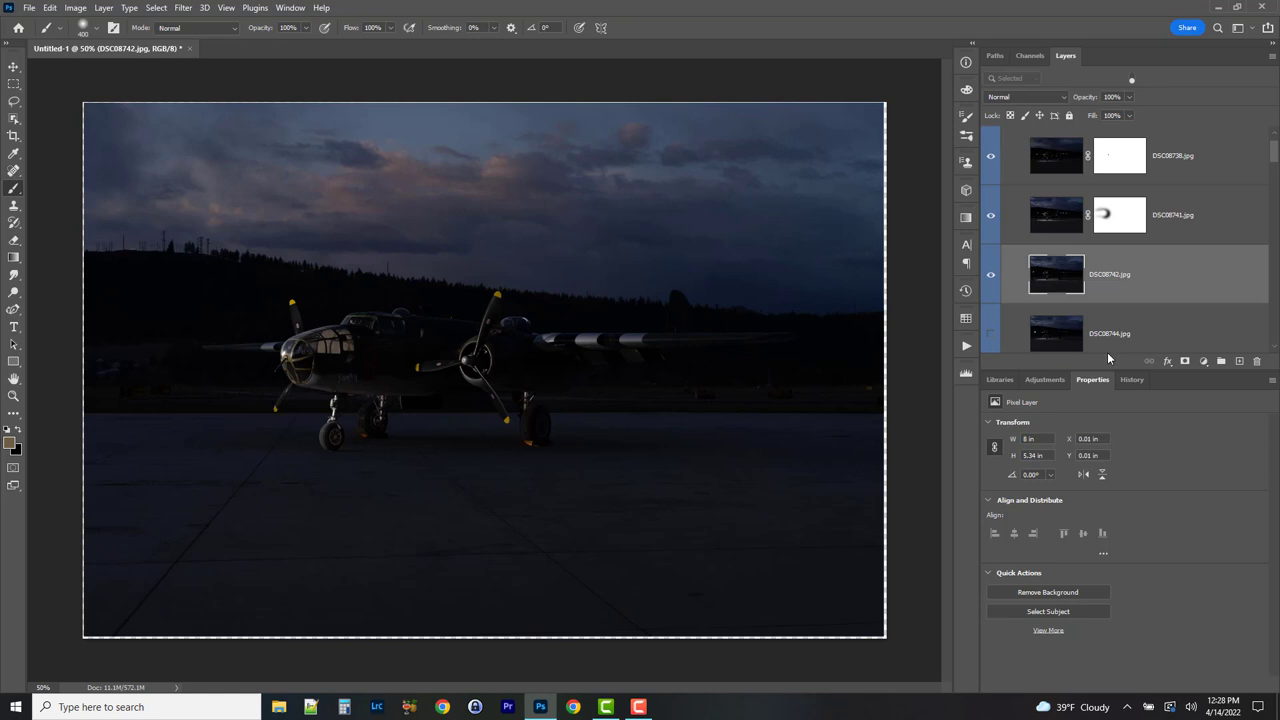
- Set the DSC08742.jpg layer's blend mode to Lighten and add a white layer mask to it
click(1034, 97)
click(1065, 199)
click(1184, 360)
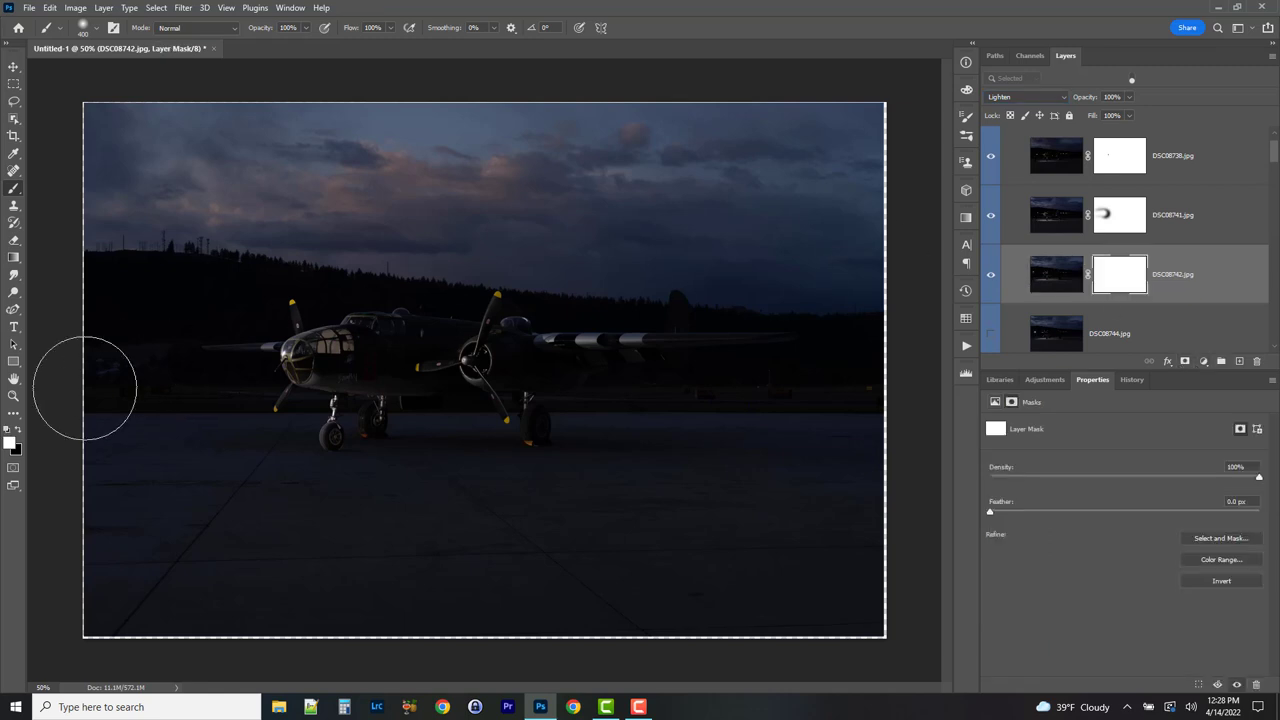
- Paint black on the DSC08742.jpg mask over the glass nose and front wheel with the 400 px brush, restoring the area above the nose with white
key(x)
click(265, 350)
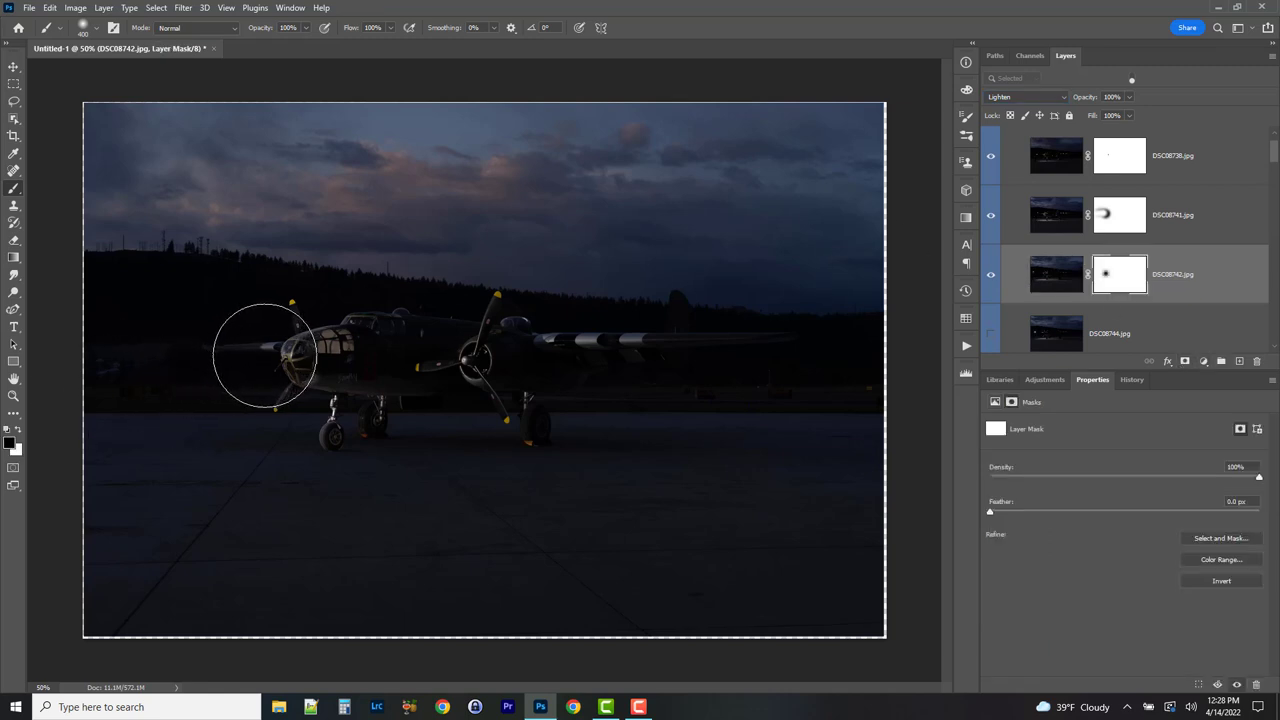
key(x)
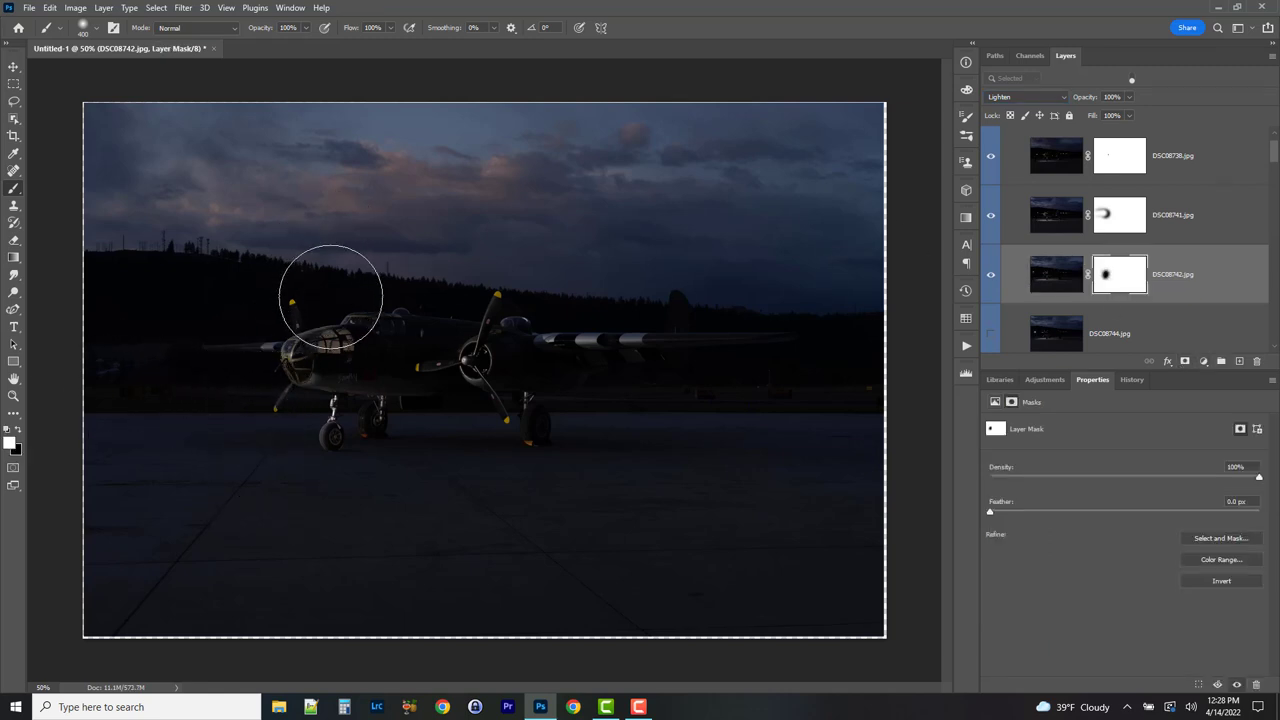
key(x)
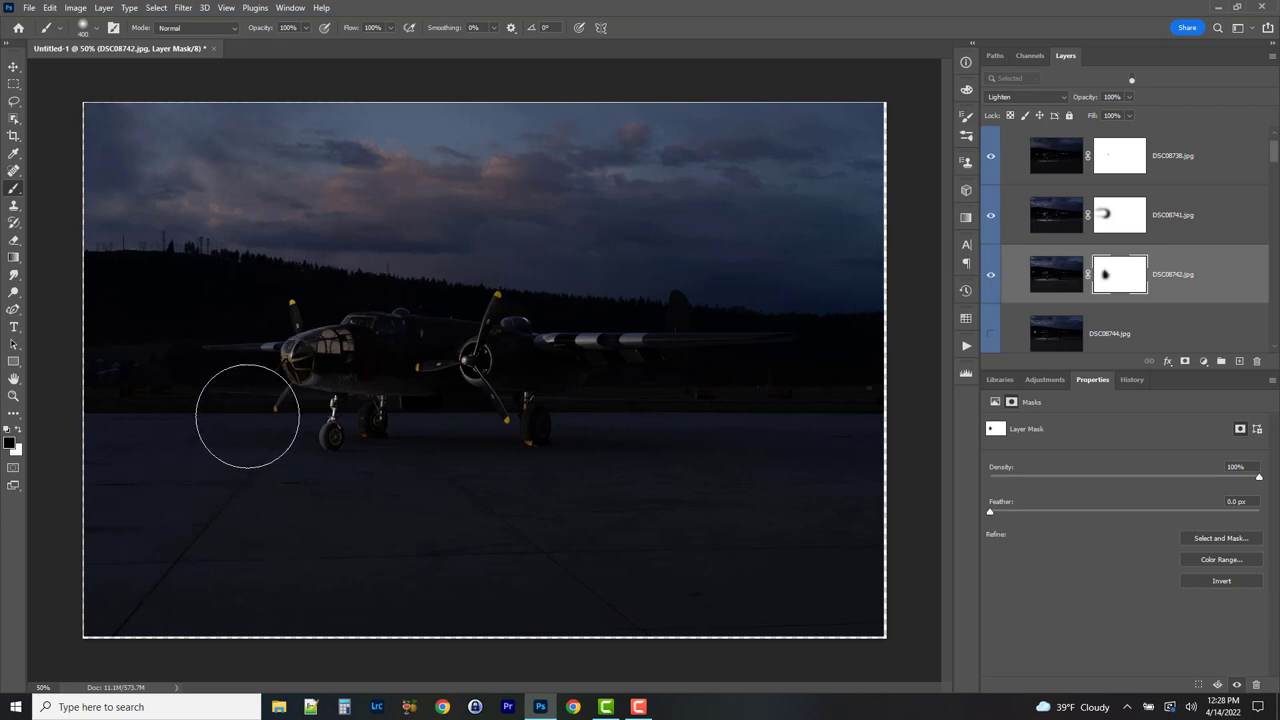
click(248, 403)
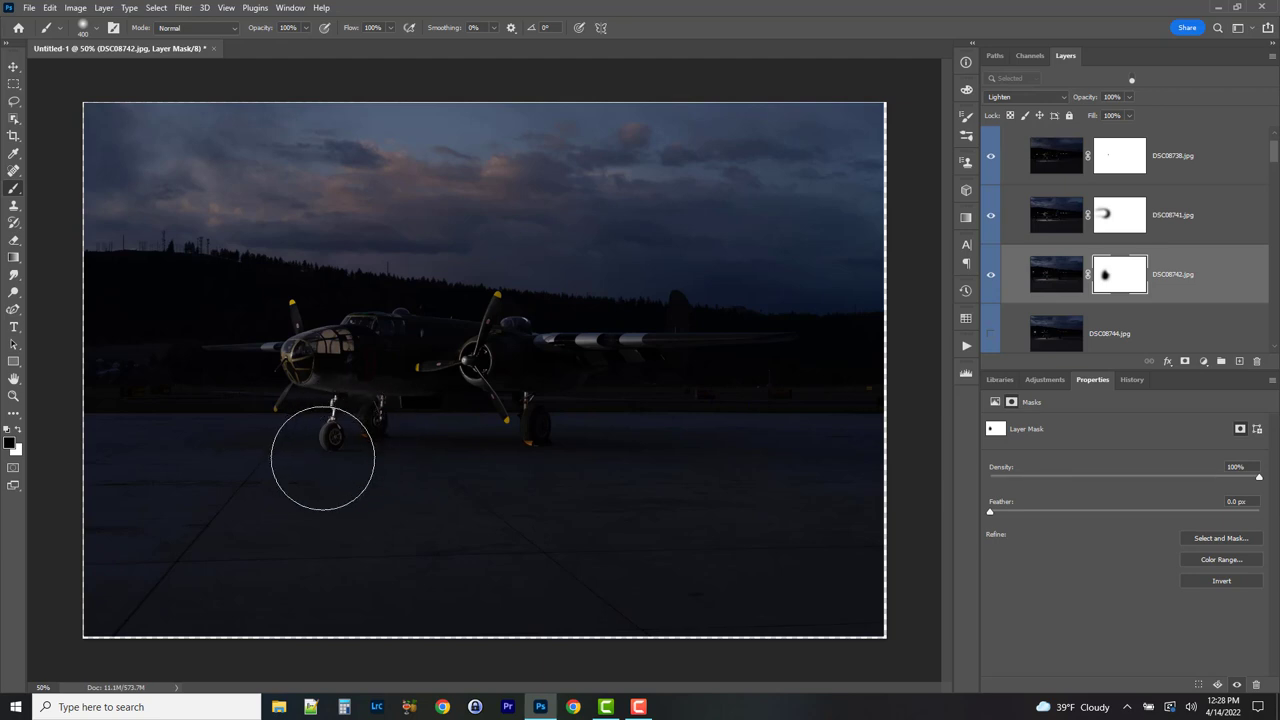
click(325, 446)
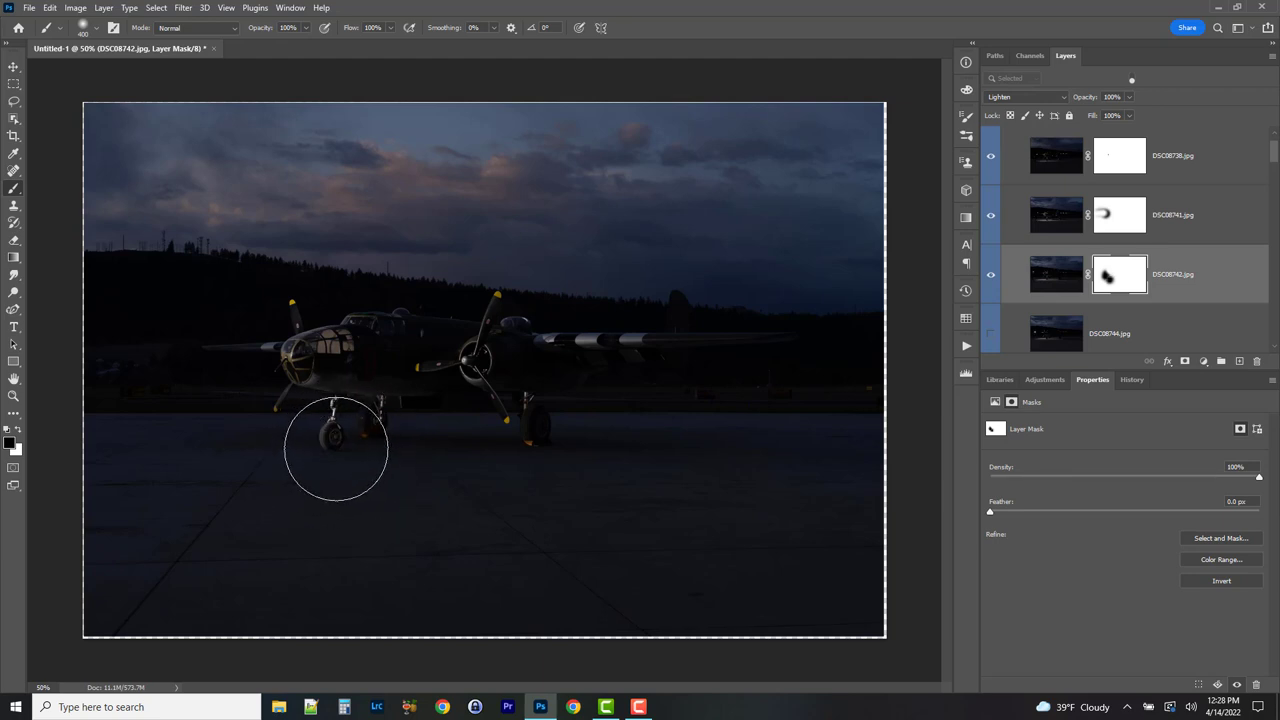
- Paint black on the DSC08742.jpg mask over the front wheel and the tarmac just below it
click(335, 450)
click(334, 483)
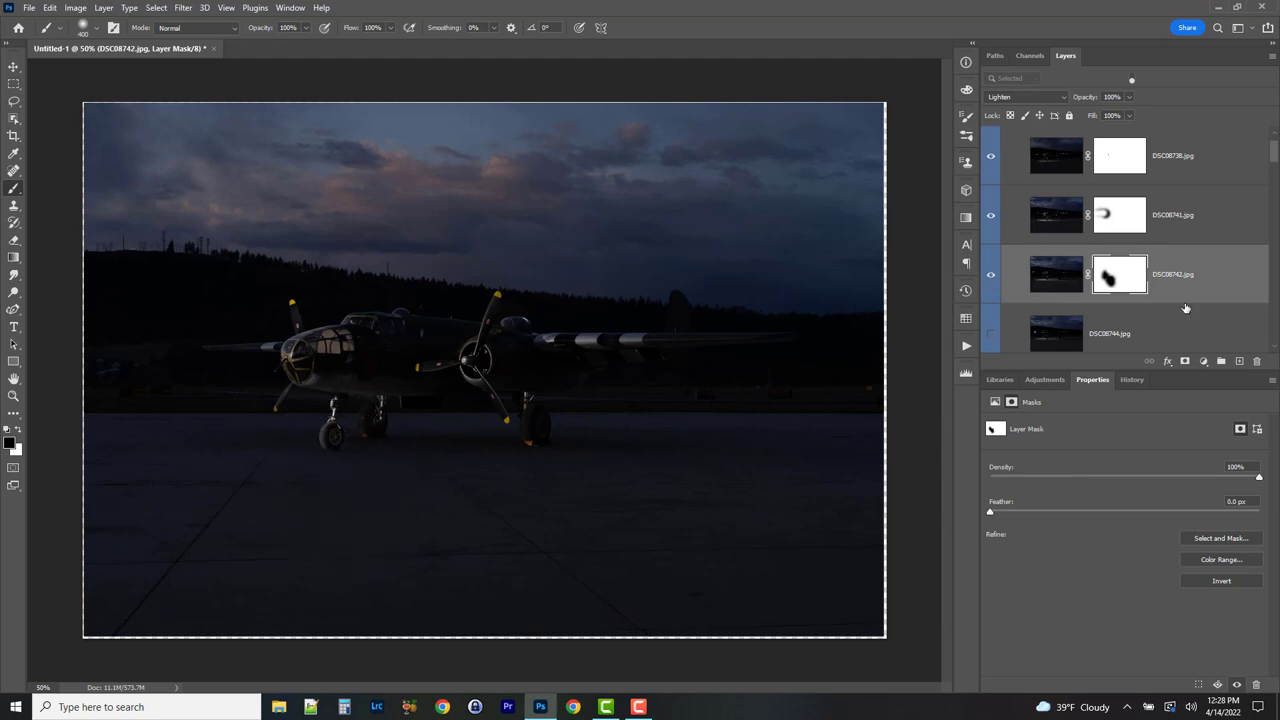
- Select the DSC08744.jpg layer and make it visible
scroll(1221, 242, down, 1)
click(1040, 291)
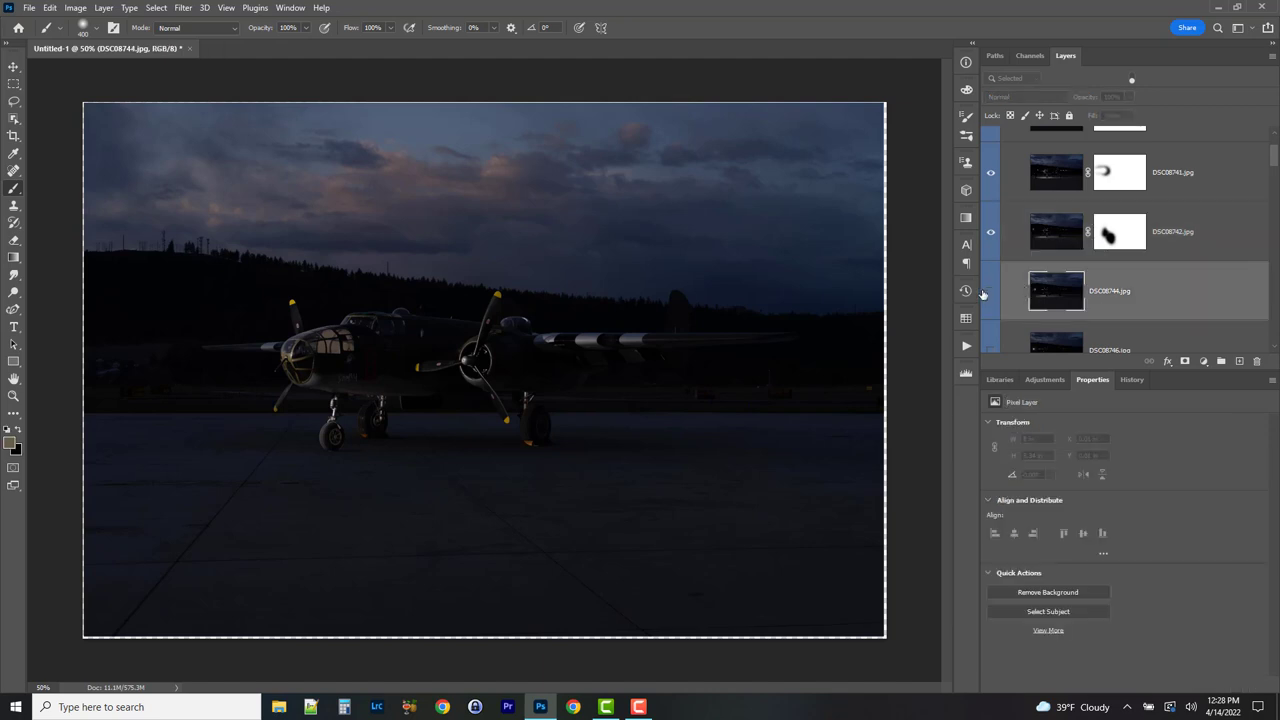
click(991, 292)
click(991, 292)
click(991, 292)
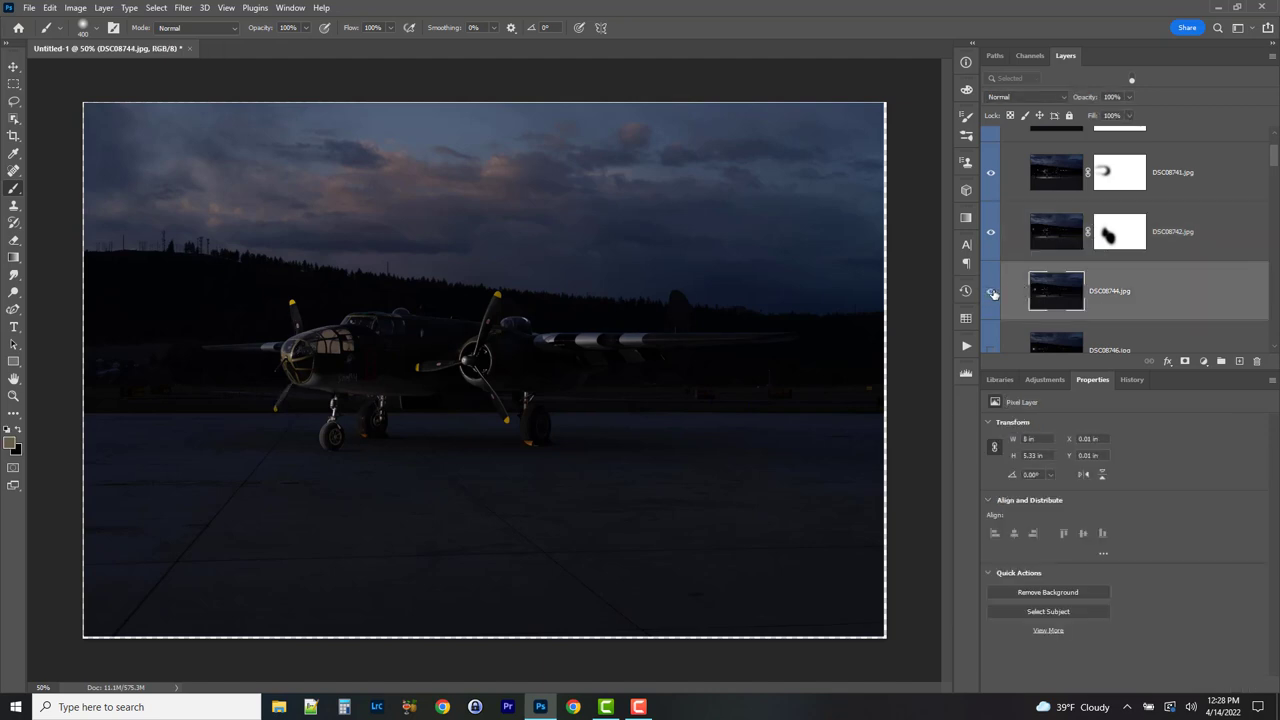
- Compare the plane with the DSC08744.jpg exposure off and on, and set that layer's blend mode to Lighten
click(992, 292)
click(992, 292)
click(992, 292)
click(992, 292)
click(992, 292)
click(992, 292)
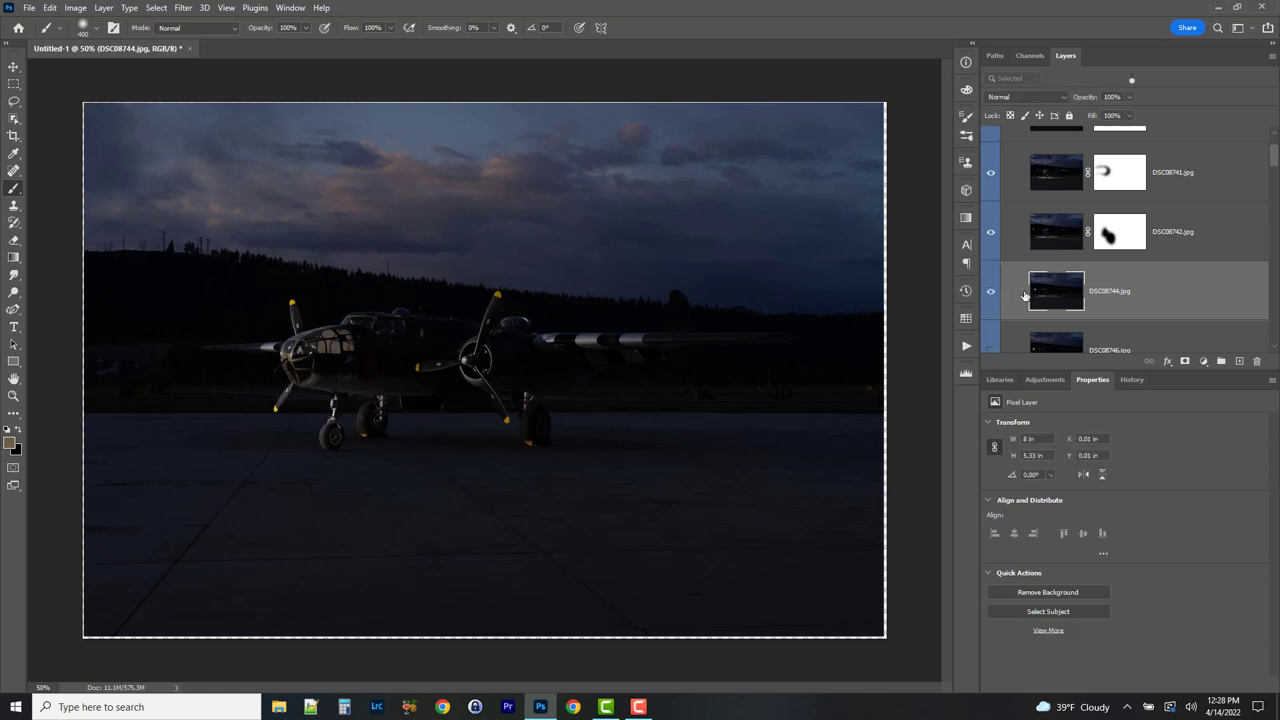
click(1028, 97)
click(1040, 202)
- Select the DSC08746.jpg layer, make it visible, and set its blend mode to Lighten
scroll(1201, 281, down, 1)
click(1188, 312)
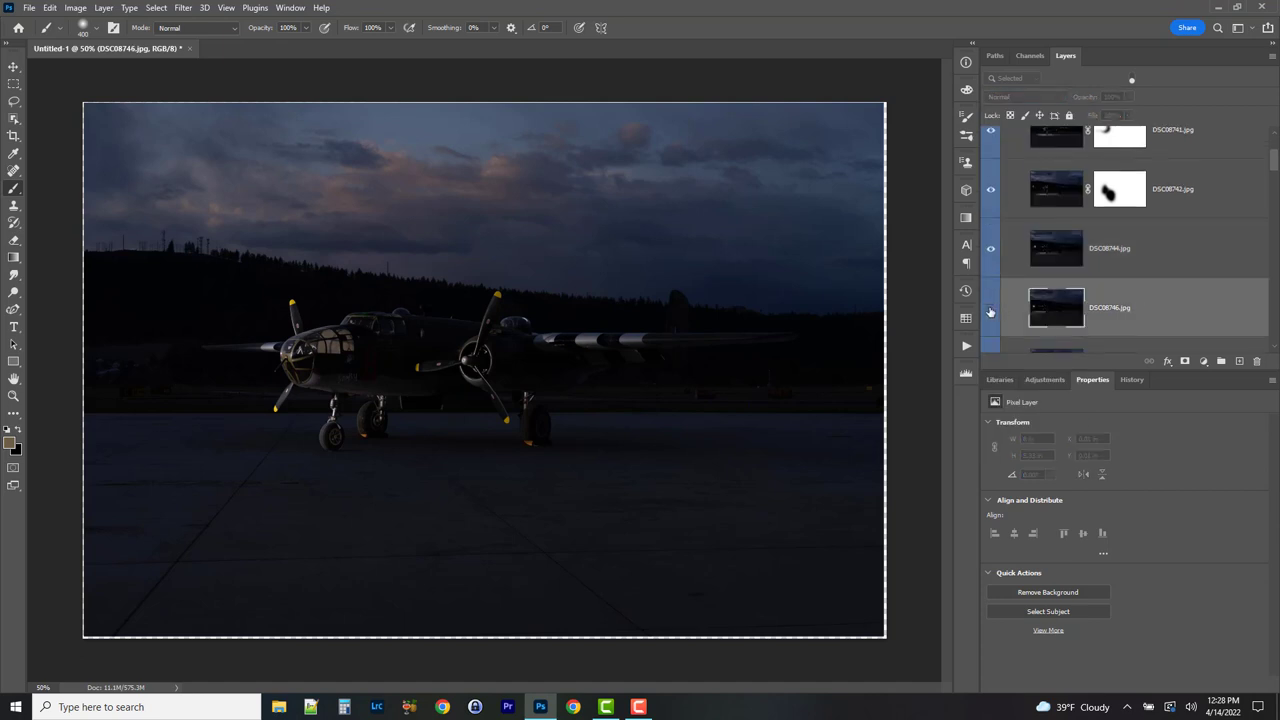
click(990, 310)
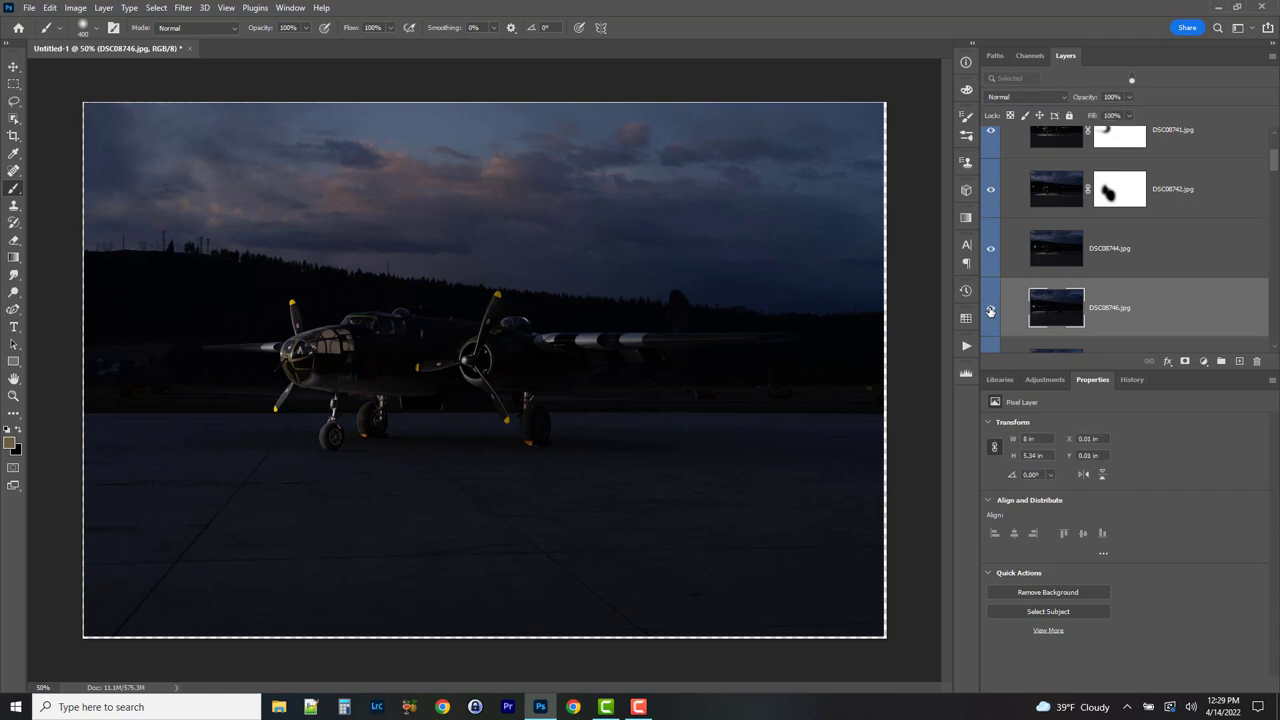
click(1016, 97)
click(1020, 198)
- Compare the composite with the DSC08746.jpg layer off and on to see what light it adds
click(992, 311)
click(992, 311)
click(991, 310)
click(991, 310)
- Make the DSC08747.jpg layer visible, comparing the plane with this exposure off and on, and return to the DSC08746.jpg layer
scroll(1090, 290, down, 1)
click(1200, 322)
scroll(1100, 290, down, 1)
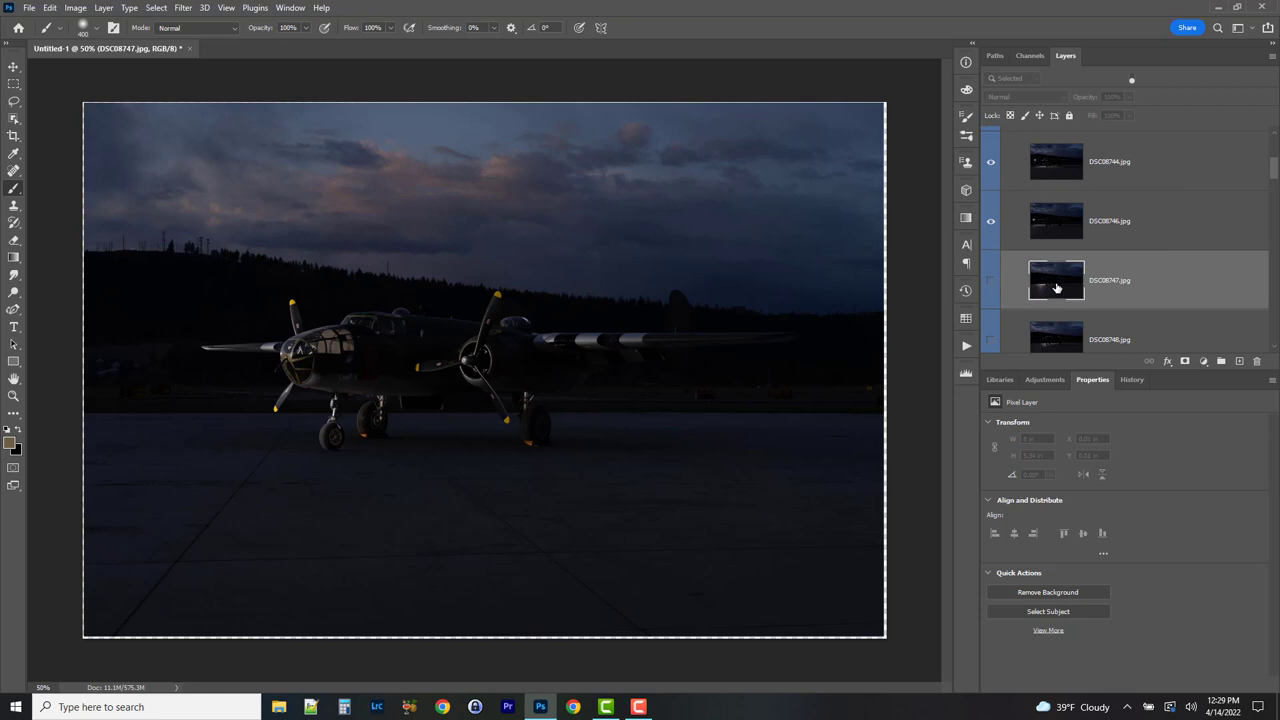
click(990, 281)
click(990, 281)
click(990, 281)
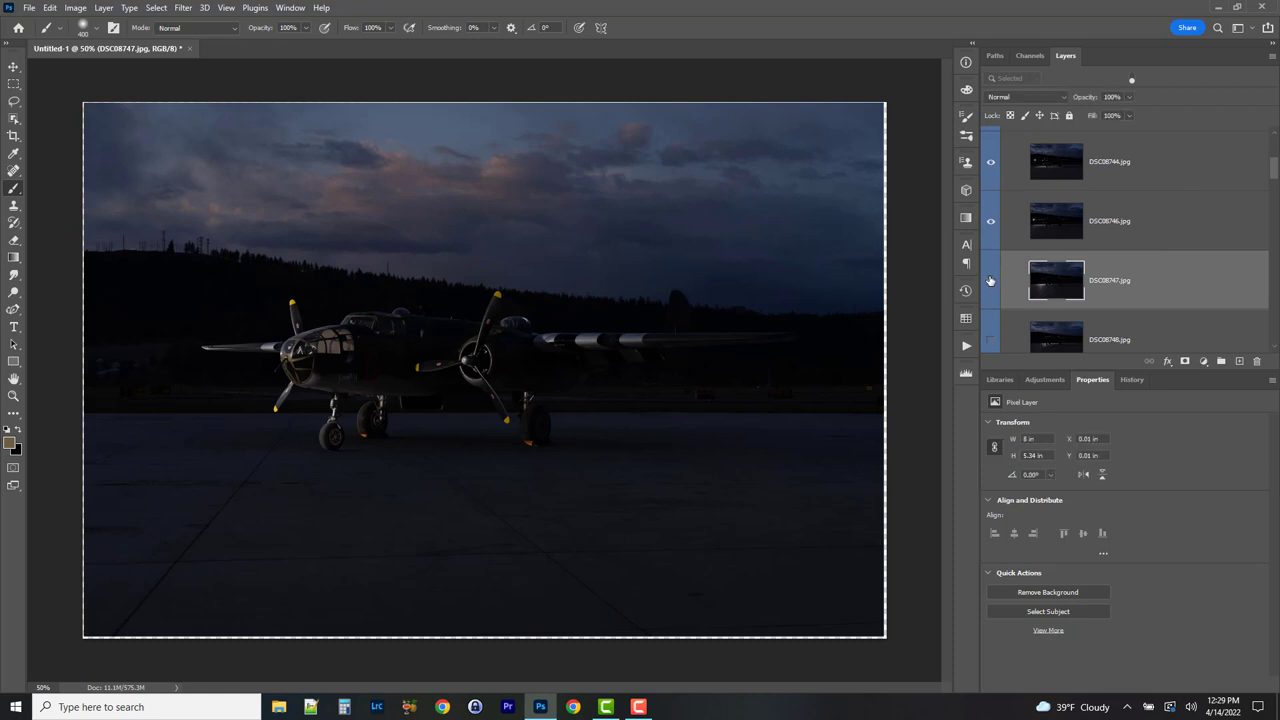
click(990, 281)
click(990, 281)
click(990, 281)
click(1126, 224)
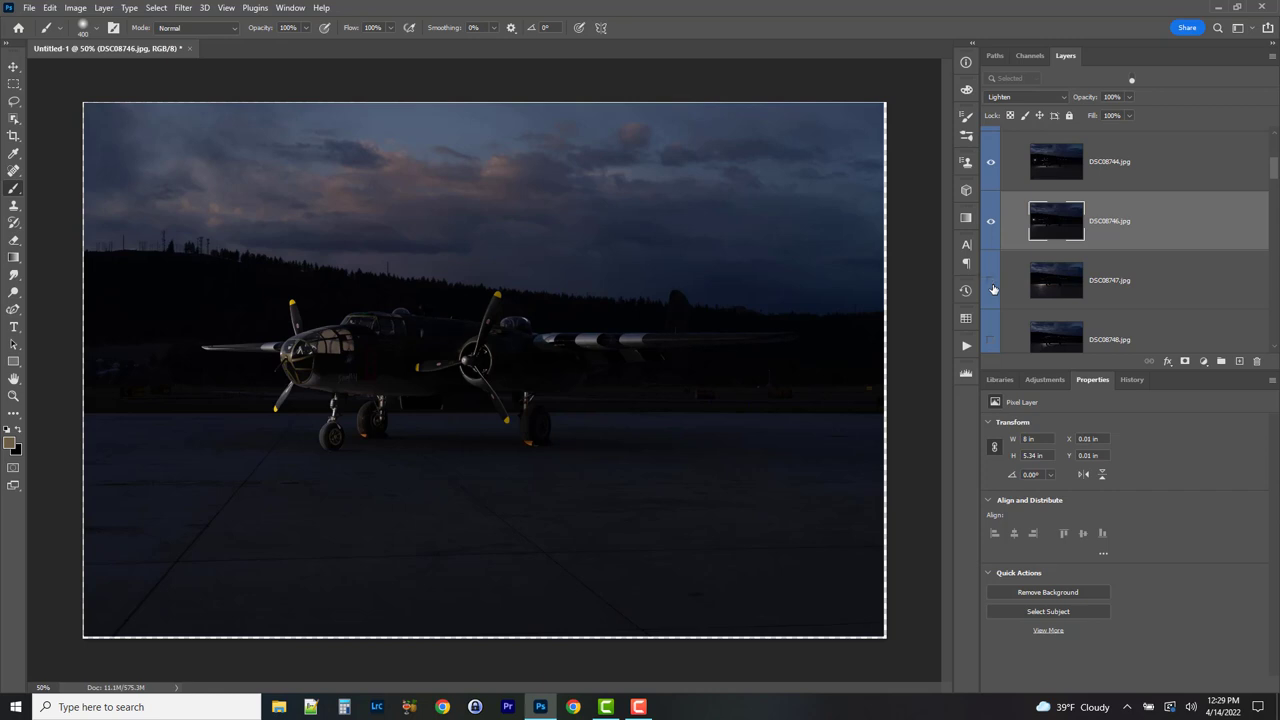
- Delete the DSC08747.jpg layer, and show the DSC08748.jpg layer in Lighten blend mode
click(1200, 288)
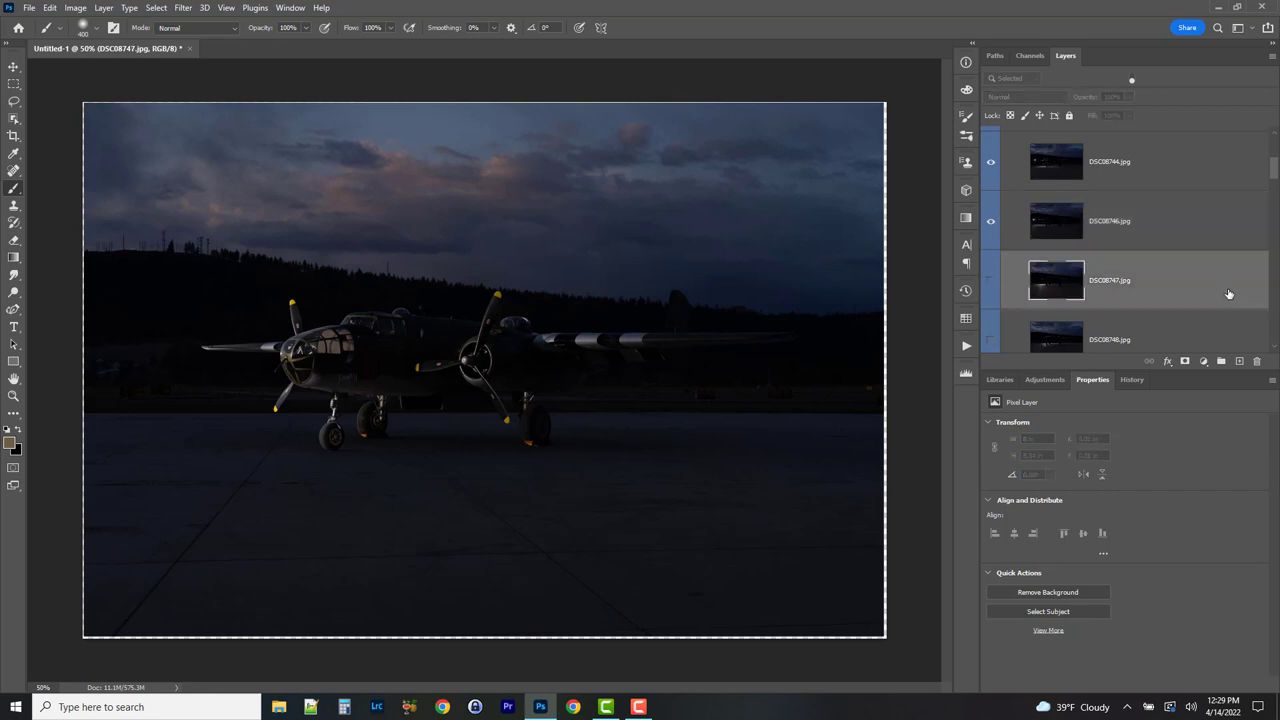
key(Delete)
click(991, 282)
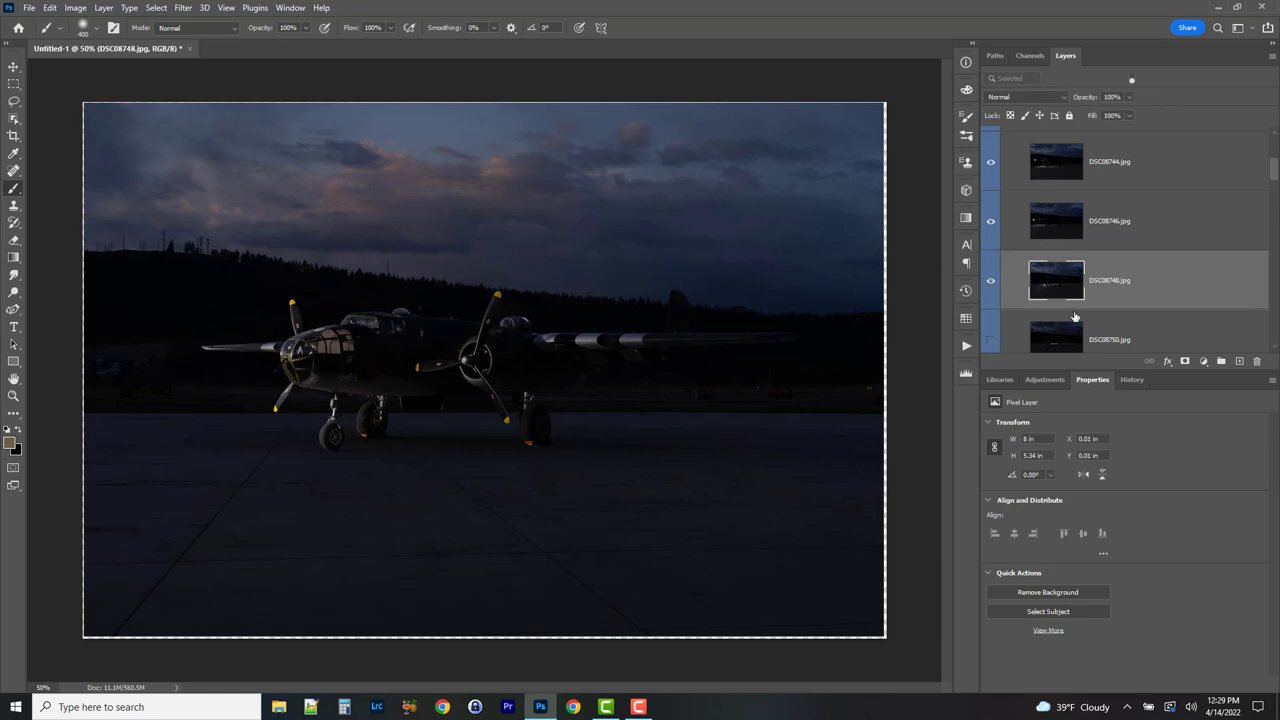
click(1033, 96)
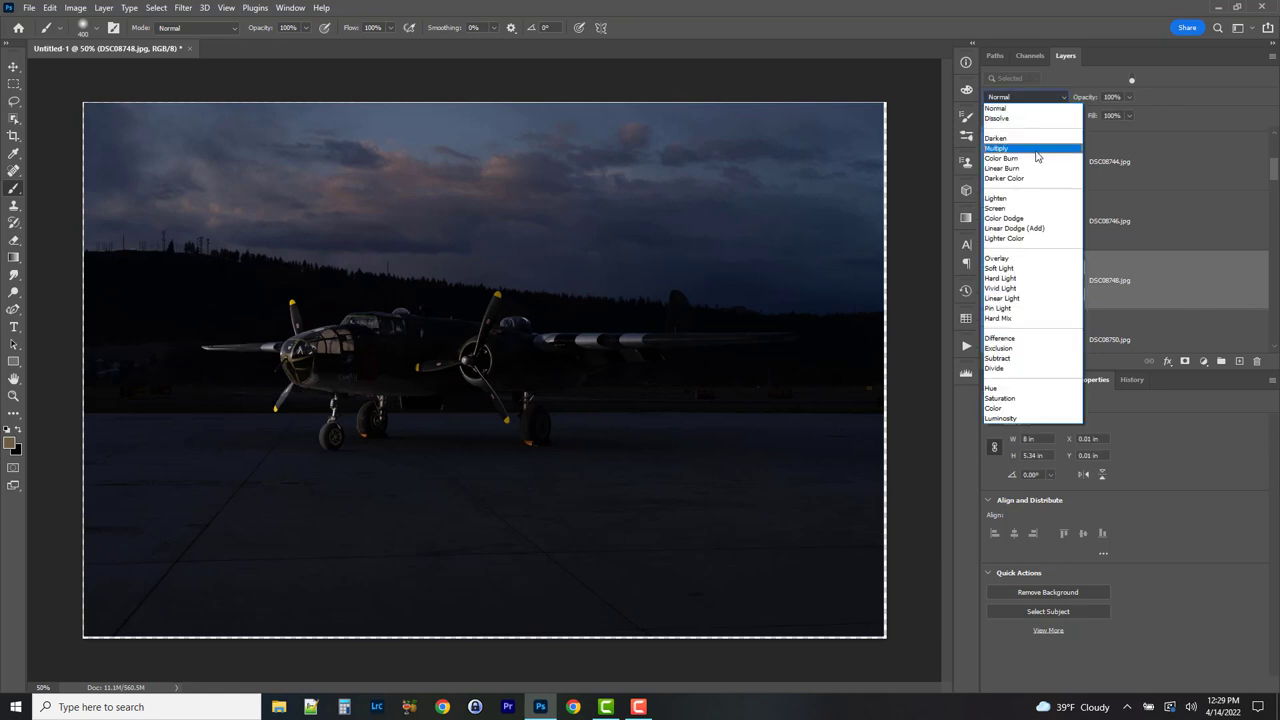
click(1020, 199)
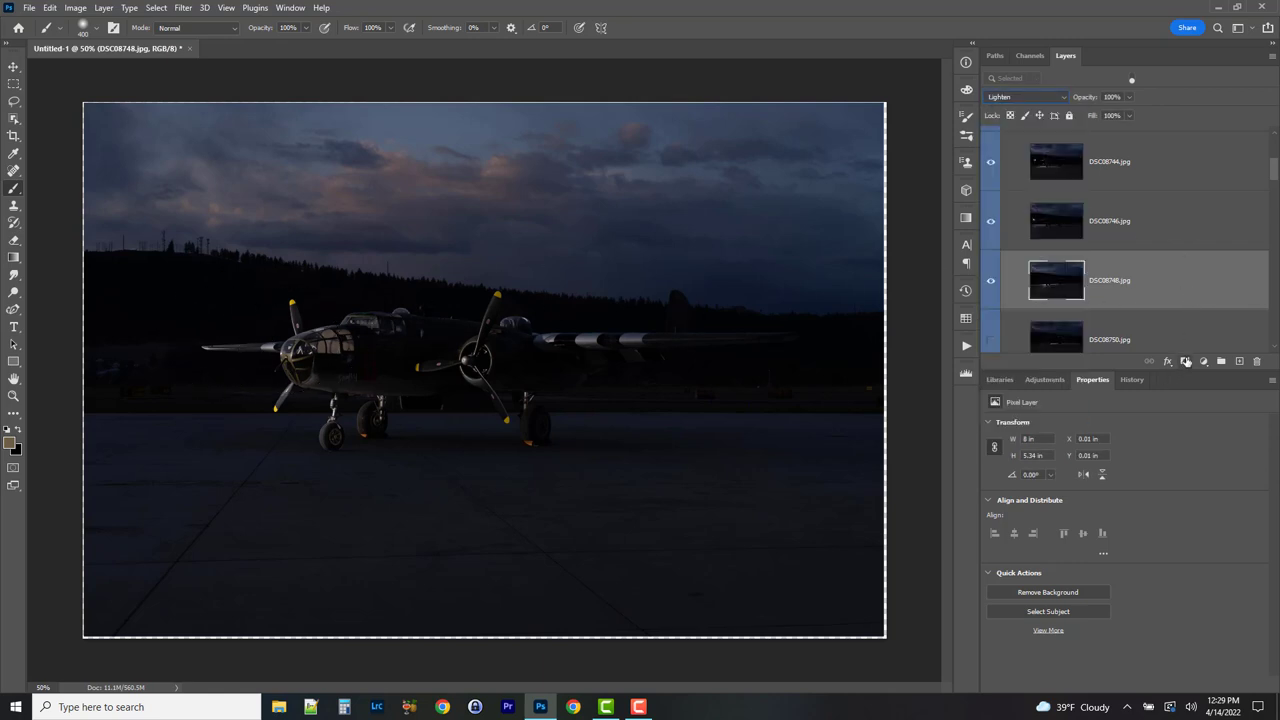
- Add a layer mask to DSC08748.jpg and paint out its light on the plane's nose with a 250 px black brush
click(1185, 361)
key(bracketleft)
key(bracketleft)
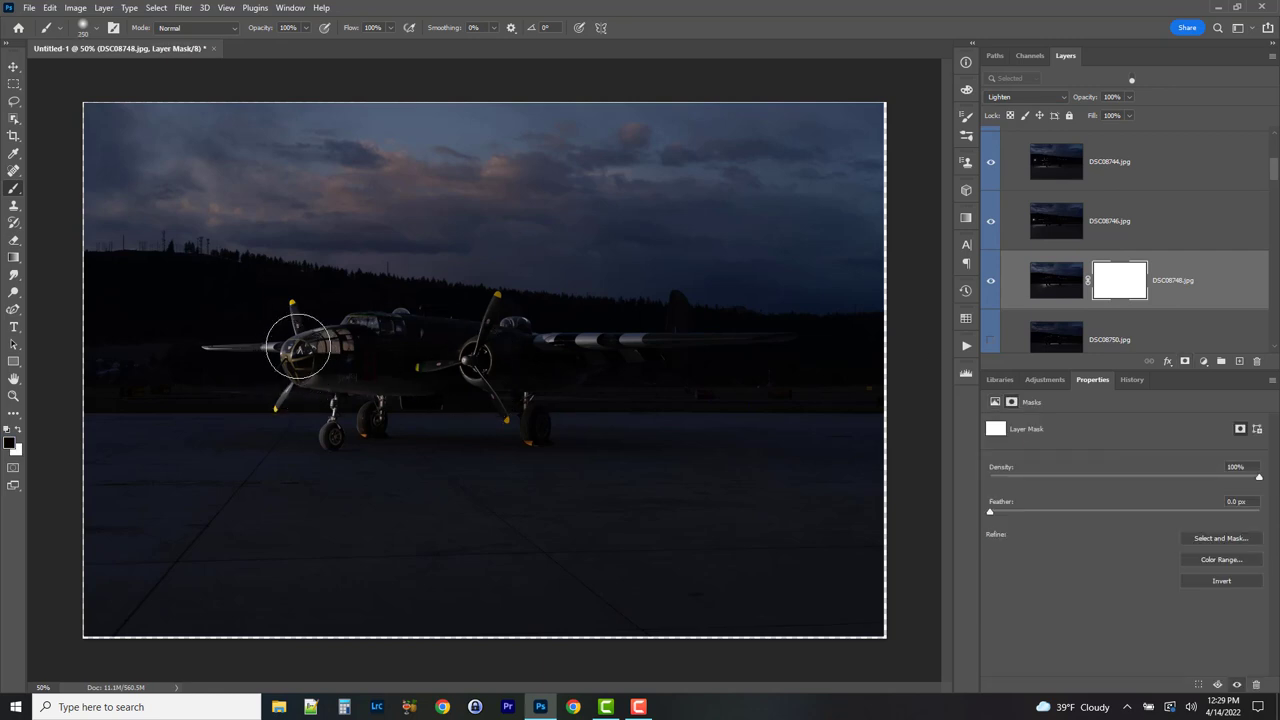
drag(298, 350, 274, 371)
- Check the DSC08750.jpg exposure and examine the plane's engine, canopy and wing up close for stray light
scroll(1172, 293, down, 1)
click(1019, 300)
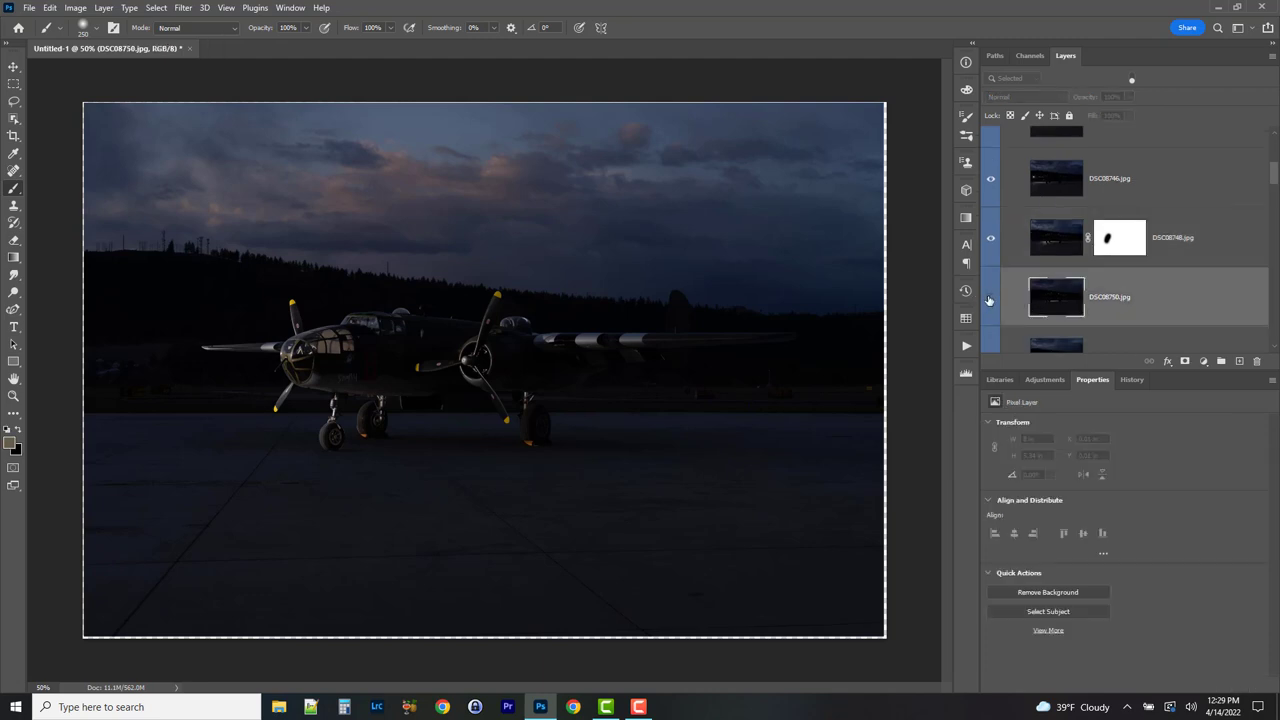
click(990, 298)
click(14, 395)
click(509, 326)
click(508, 381)
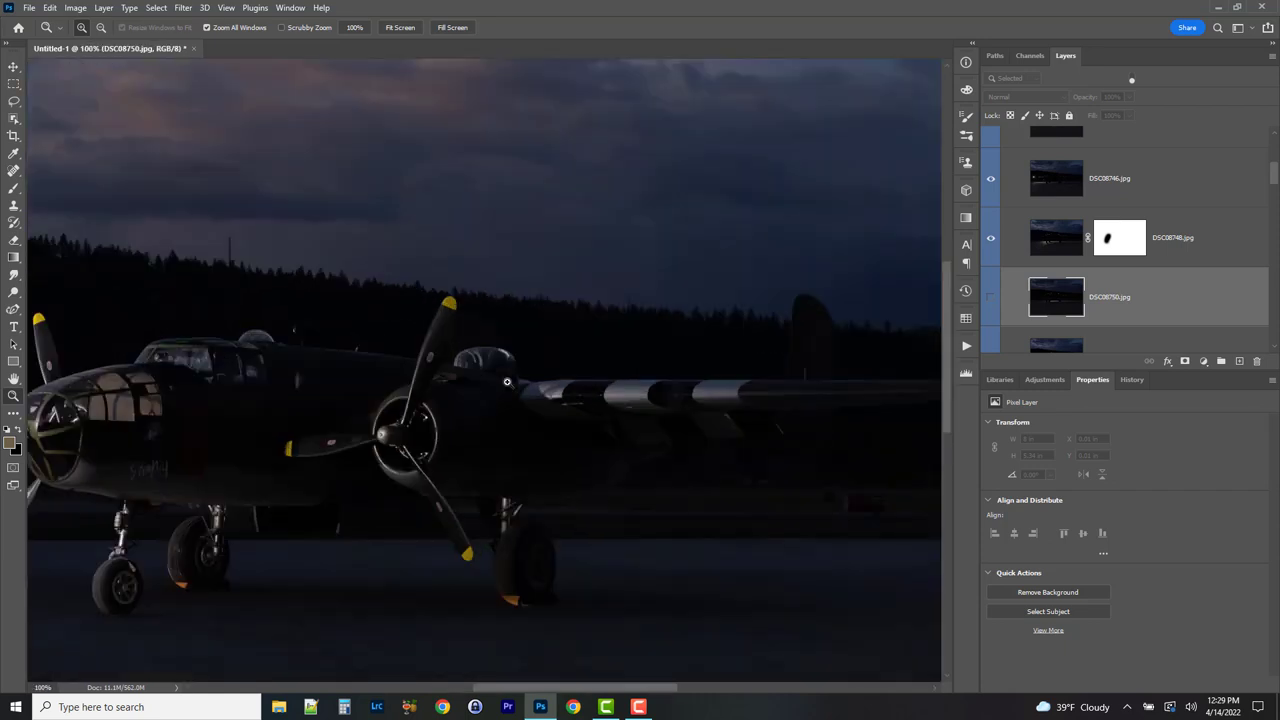
click(506, 379)
click(500, 377)
click(494, 374)
alt+scroll(529, 299, down, 5)
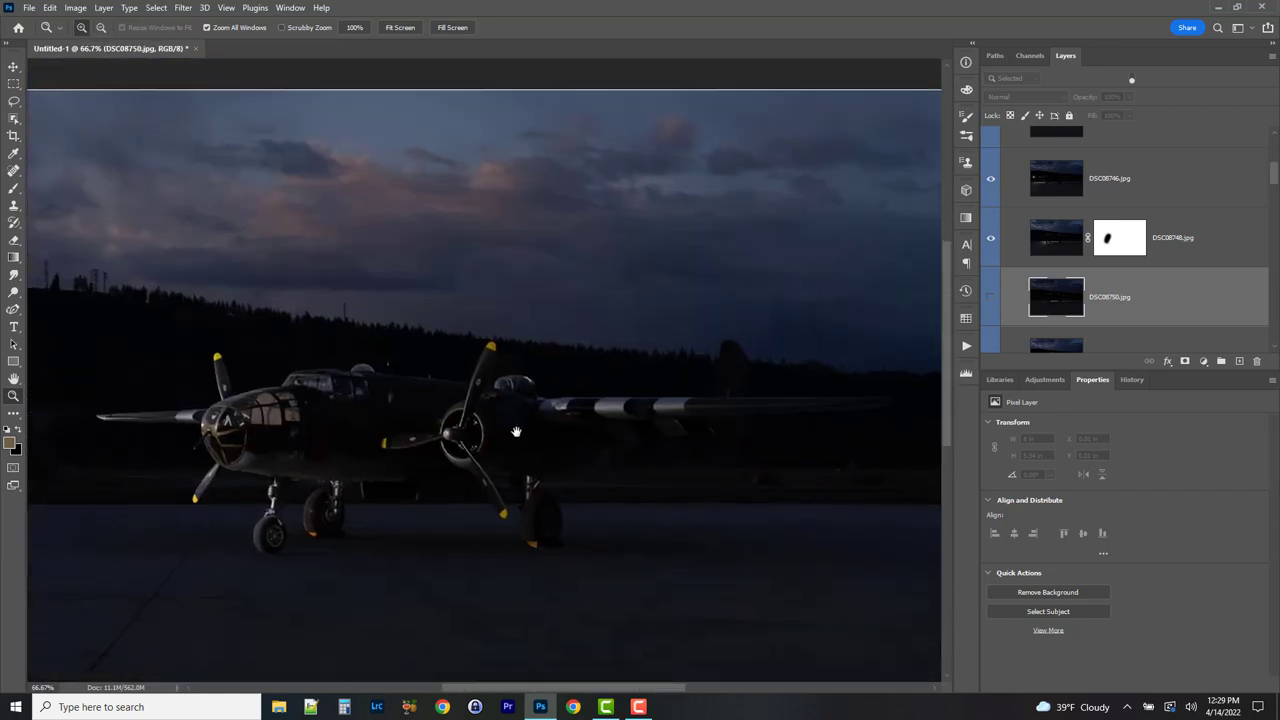
drag(516, 432, 526, 446)
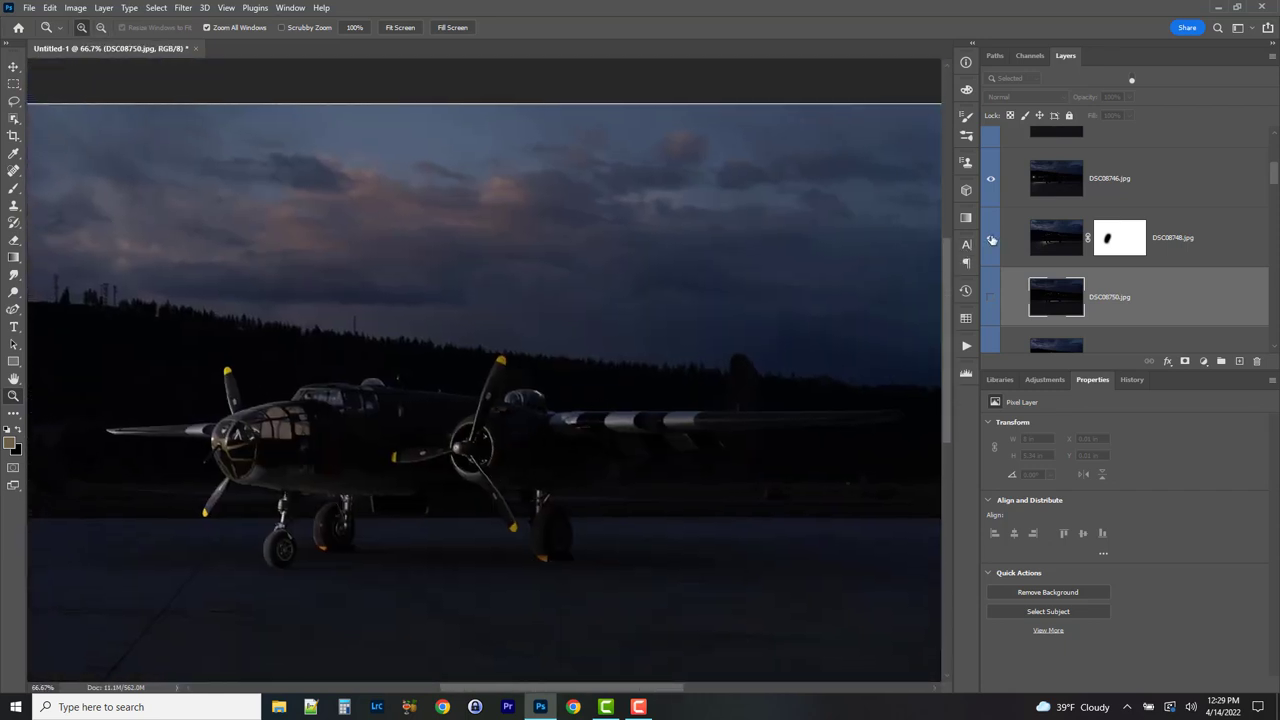
- Compare the plane with the DSC08748.jpg, DSC08746.jpg, DSC08744.jpg and DSC08742.jpg layers each off and on to trace the stray light
click(991, 238)
click(991, 238)
click(991, 181)
click(991, 181)
scroll(992, 180, up, 1)
click(991, 162)
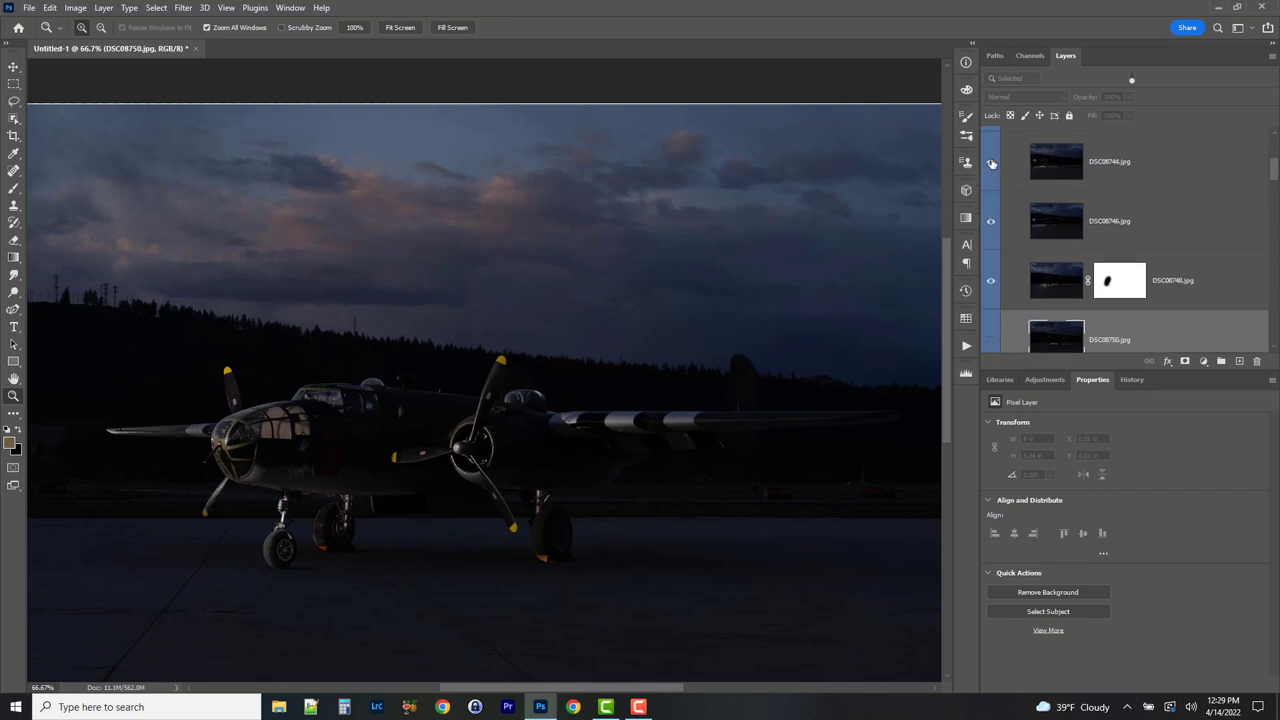
click(991, 162)
scroll(1032, 189, up, 1)
click(992, 147)
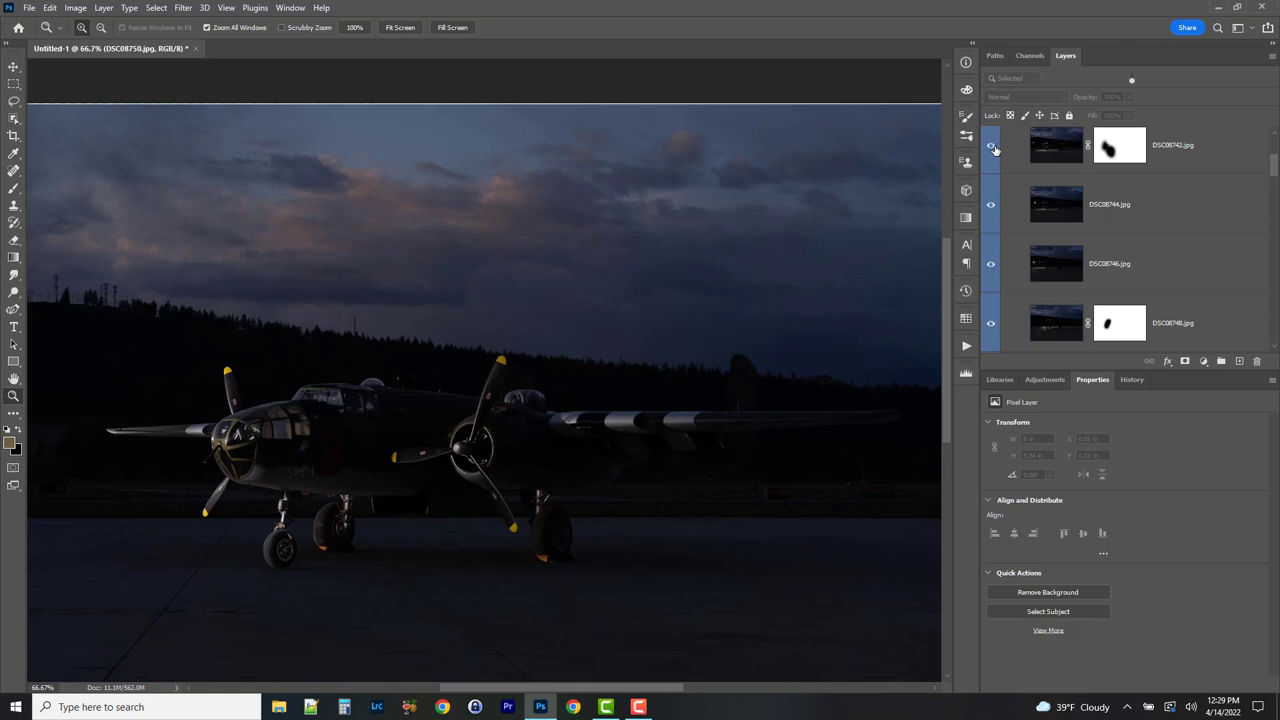
click(992, 147)
click(992, 147)
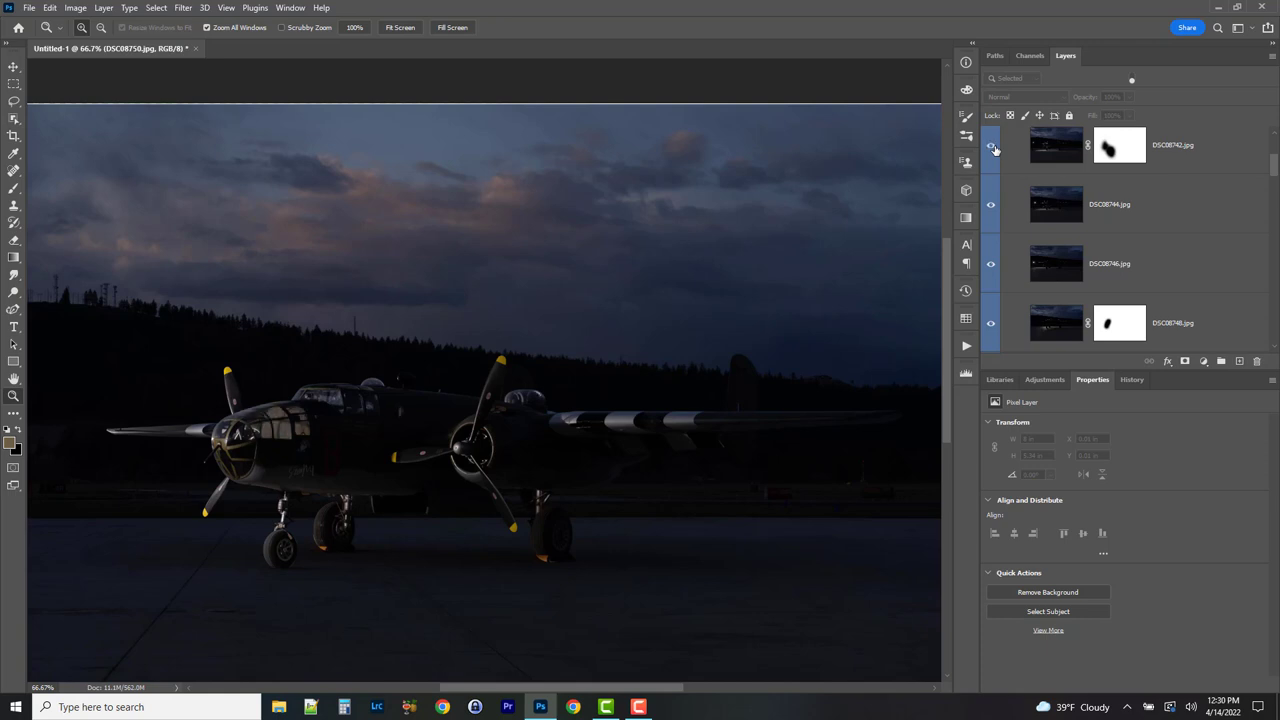
- Paint out the stray light above the wing on the DSC08742.jpg layer's mask with a 100 px black brush
click(1108, 152)
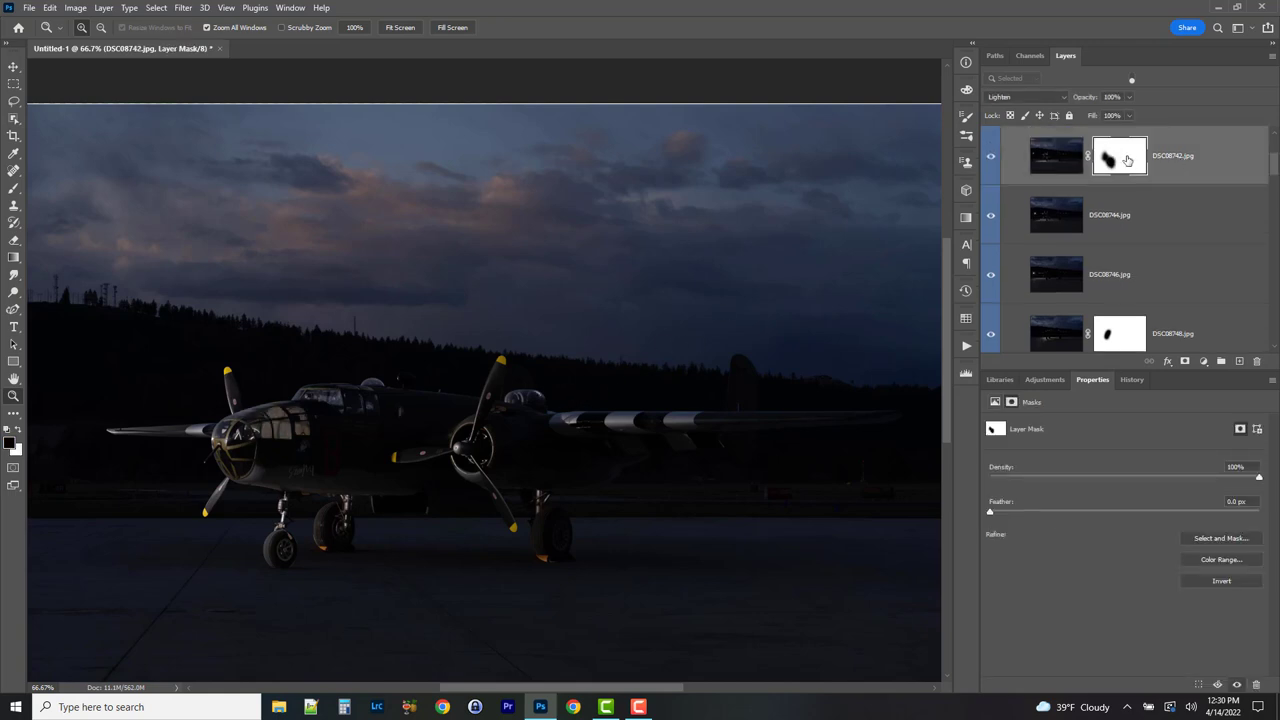
click(13, 188)
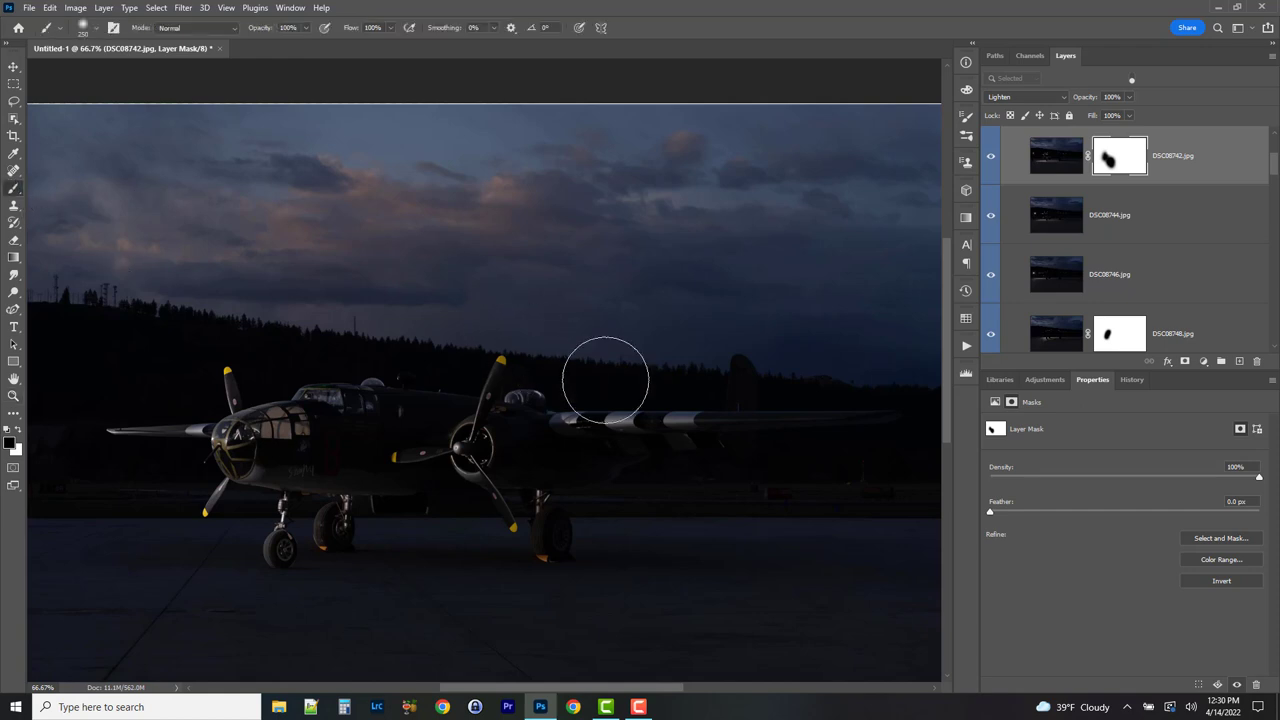
key(bracketleft)
key(bracketleft)
key(bracketleft)
mouse_move(543, 383)
mouse_down()
mouse_move(546, 372)
mouse_move(552, 384)
mouse_up()
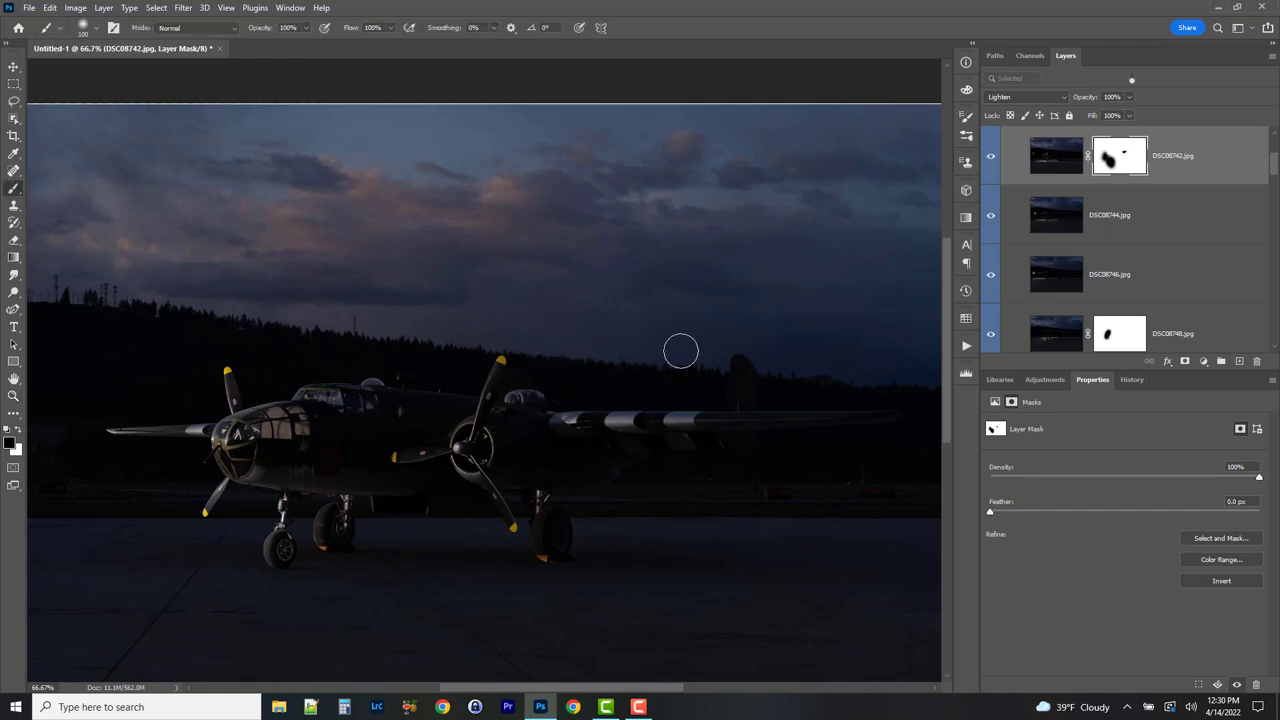
- Select the DSC08750.jpg layer and compare the plane with this exposure off and on, leaving it visible
scroll(1092, 273, down, 1)
scroll(1092, 273, down, 1)
click(1168, 306)
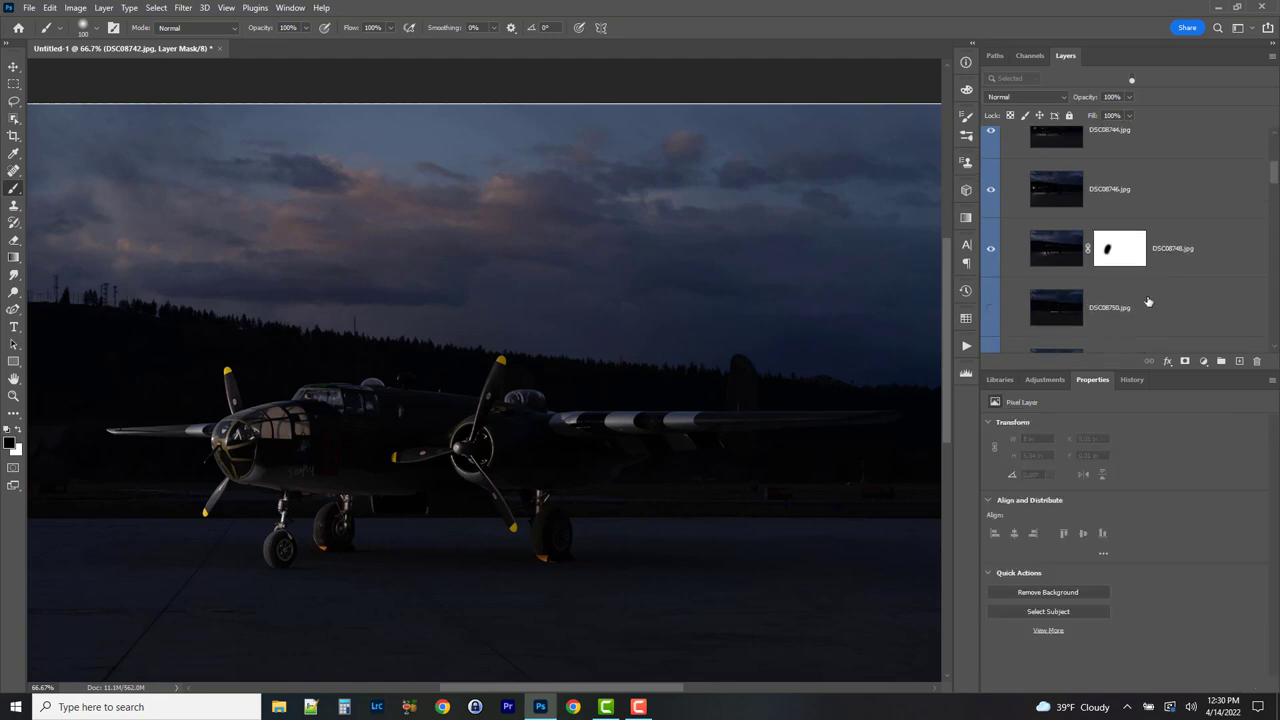
click(1157, 257)
click(1202, 310)
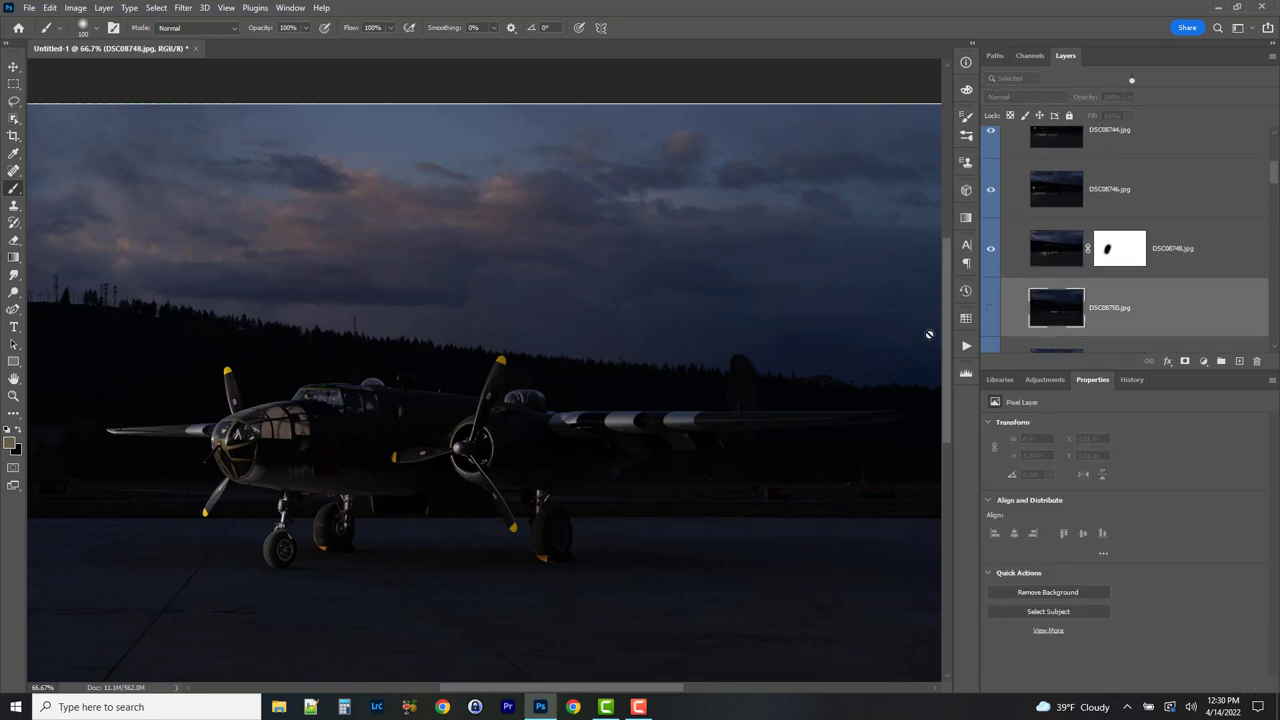
click(990, 312)
click(990, 312)
click(990, 312)
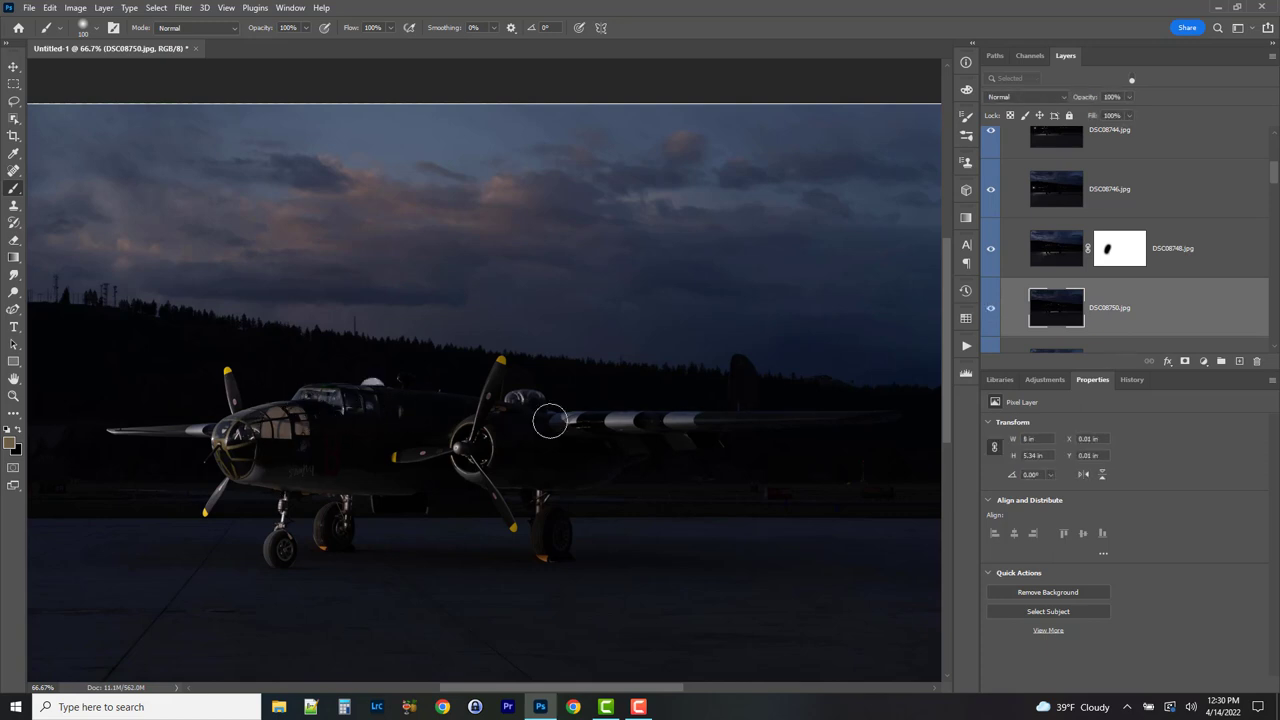
- Mask out the bright dome behind the cockpit on the DSC08750.jpg layer, and set its blend mode to Lighten
click(1185, 361)
click(372, 381)
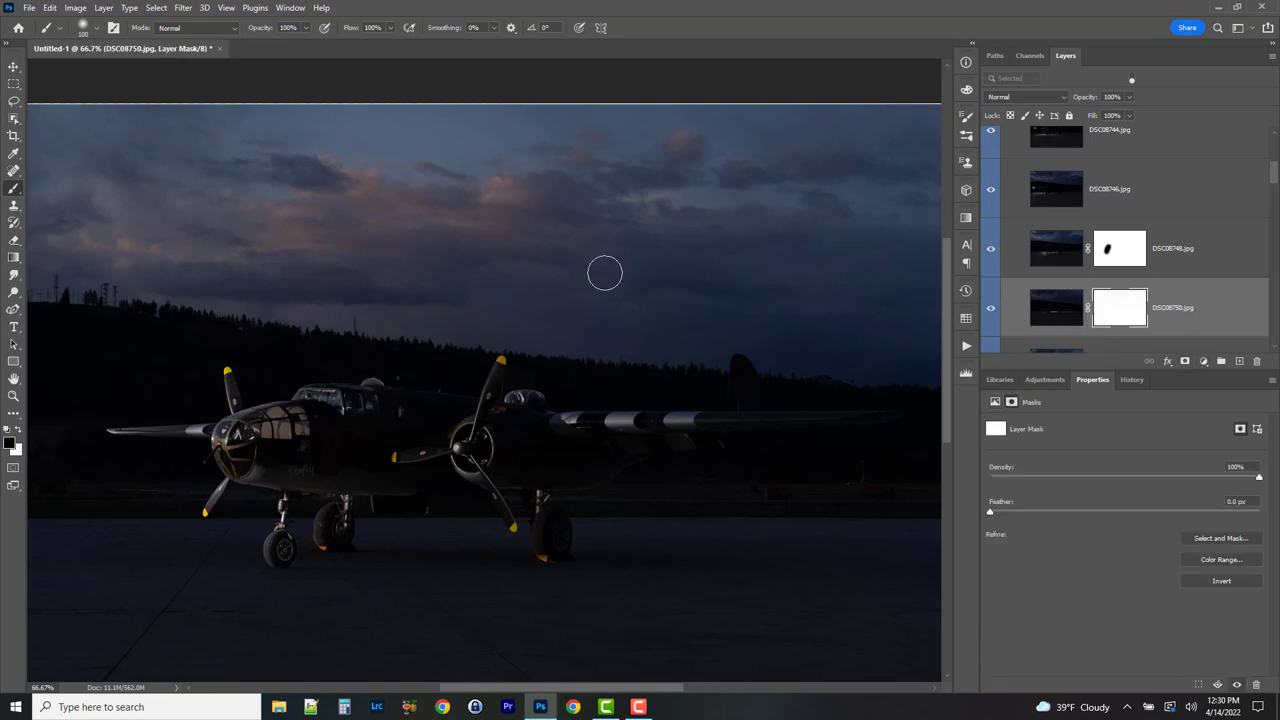
click(1031, 99)
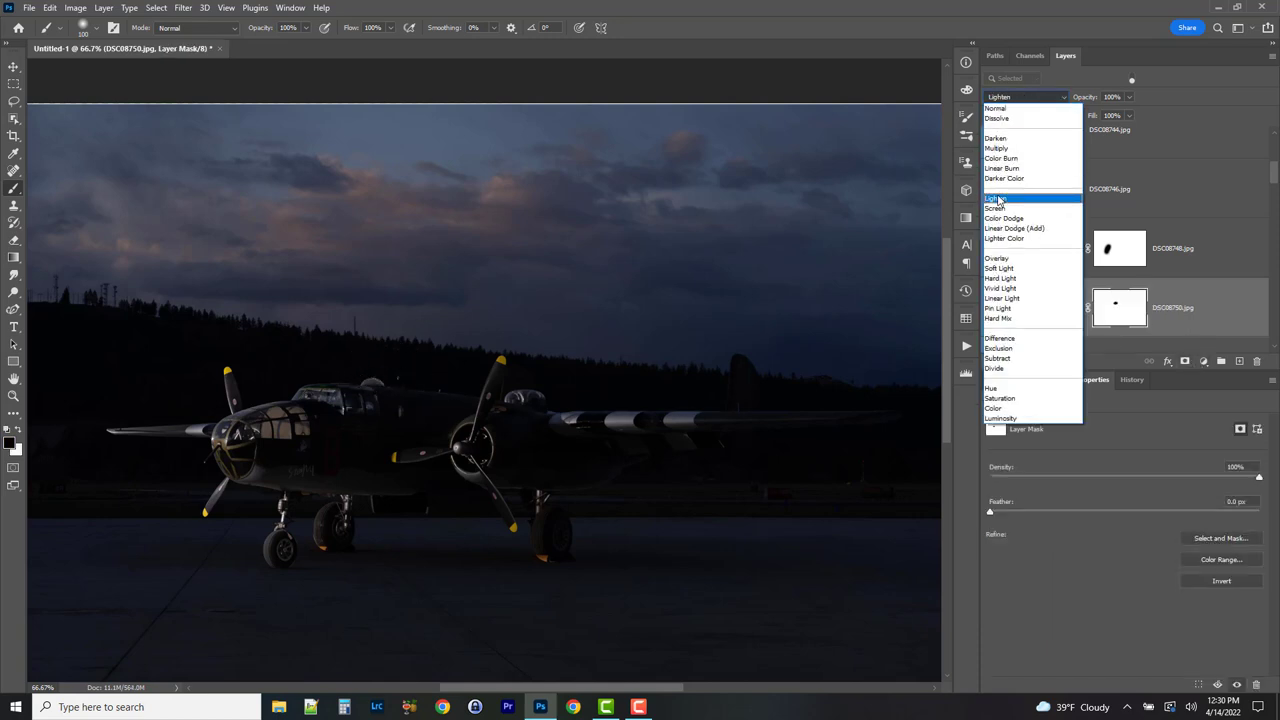
click(998, 203)
- Select the DSC08751.jpg layer and compare the plane with this exposure off and on, leaving it visible
scroll(1207, 261, down, 1)
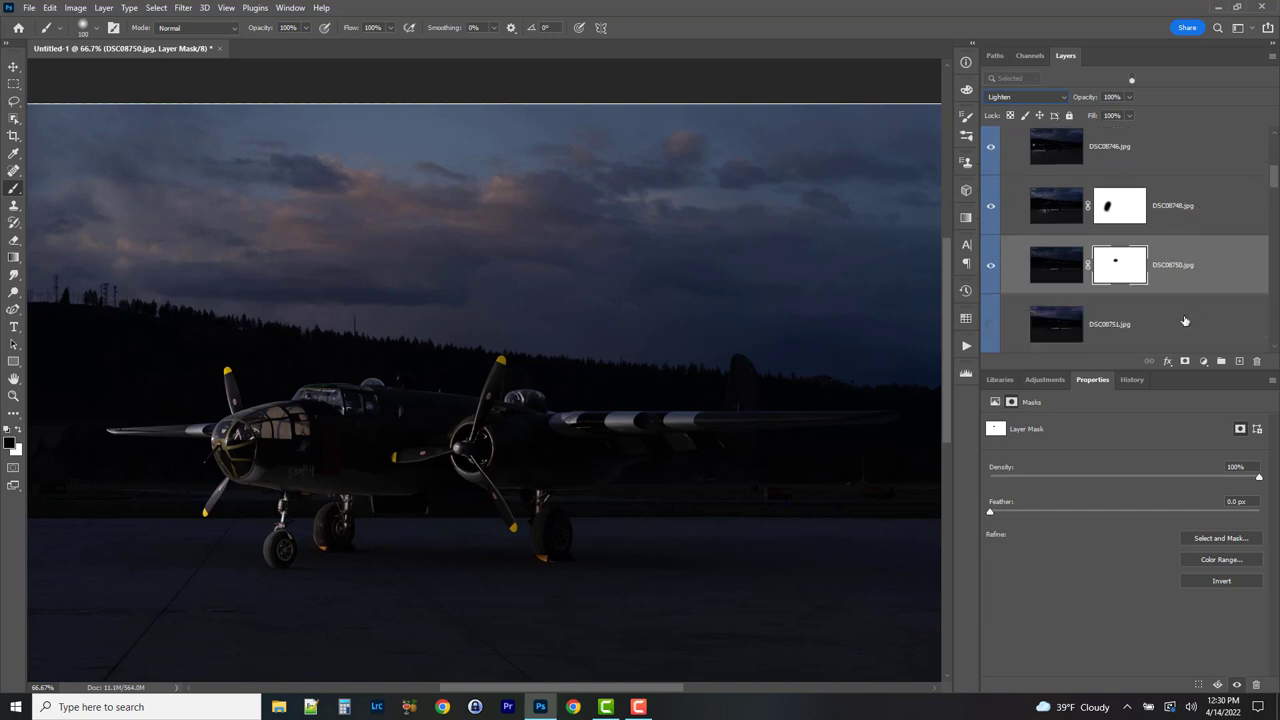
click(1185, 320)
scroll(1130, 275, down, 1)
click(991, 281)
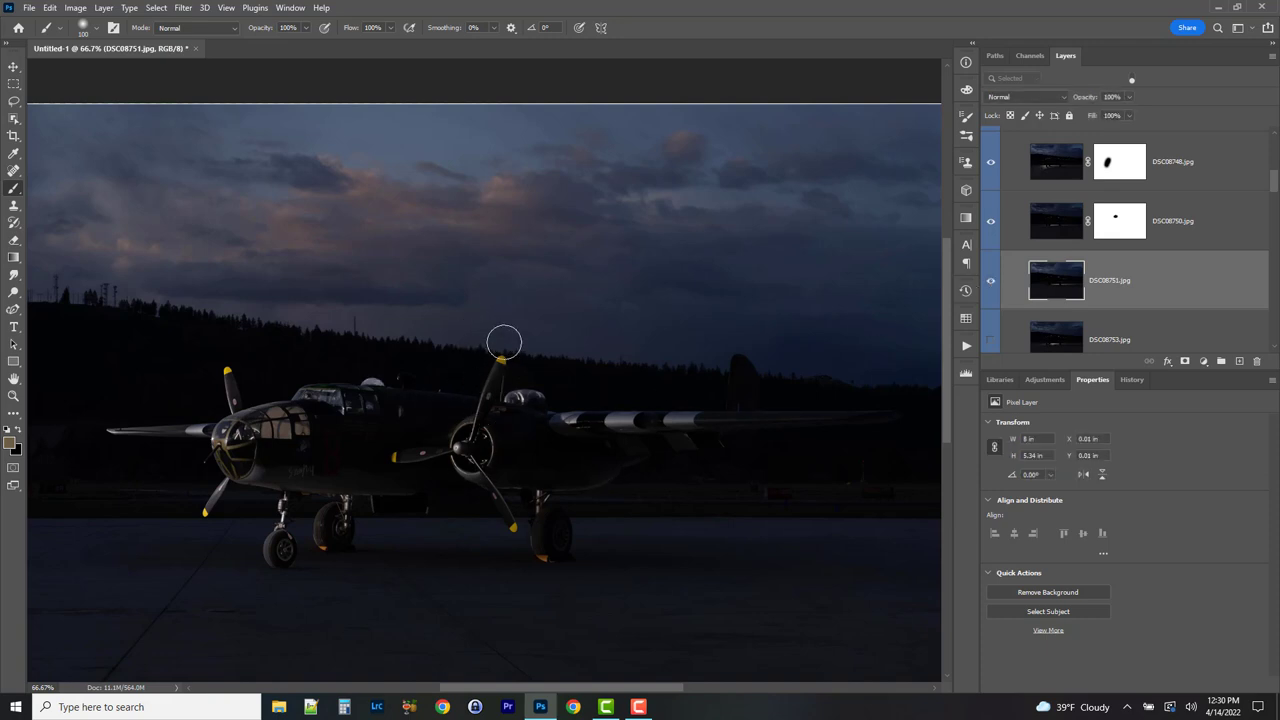
click(991, 284)
click(991, 283)
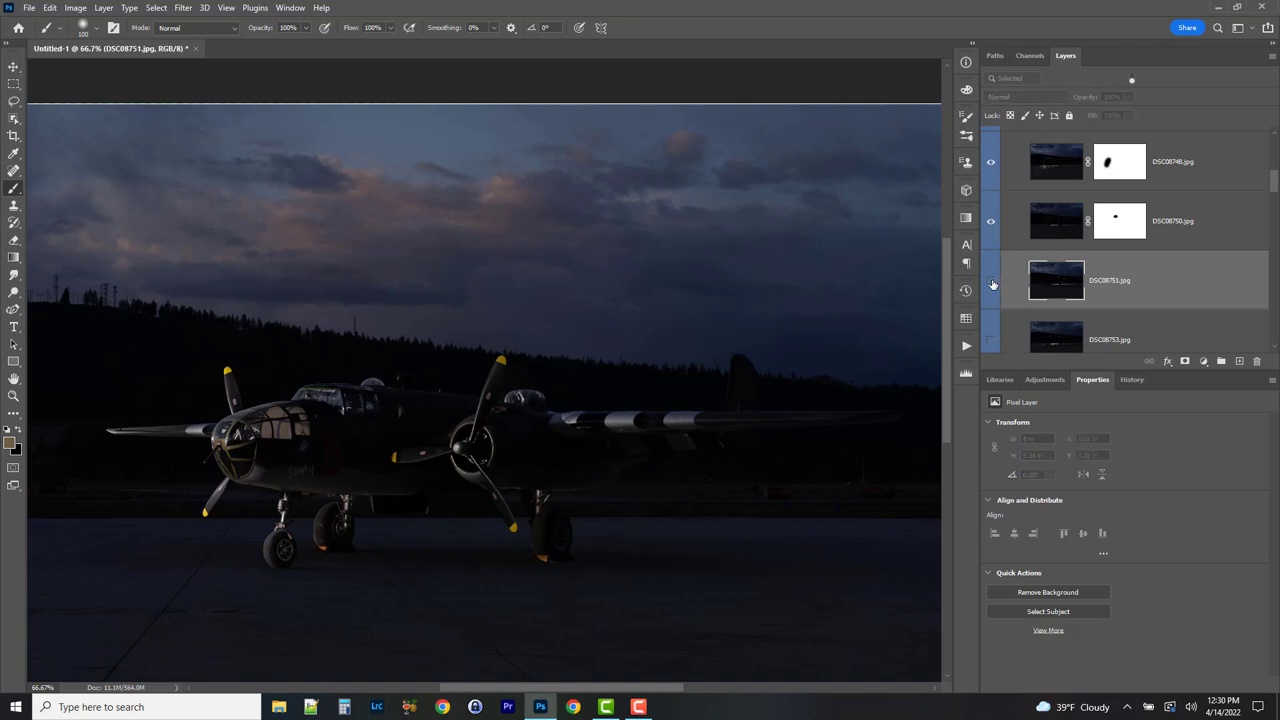
click(992, 283)
click(992, 282)
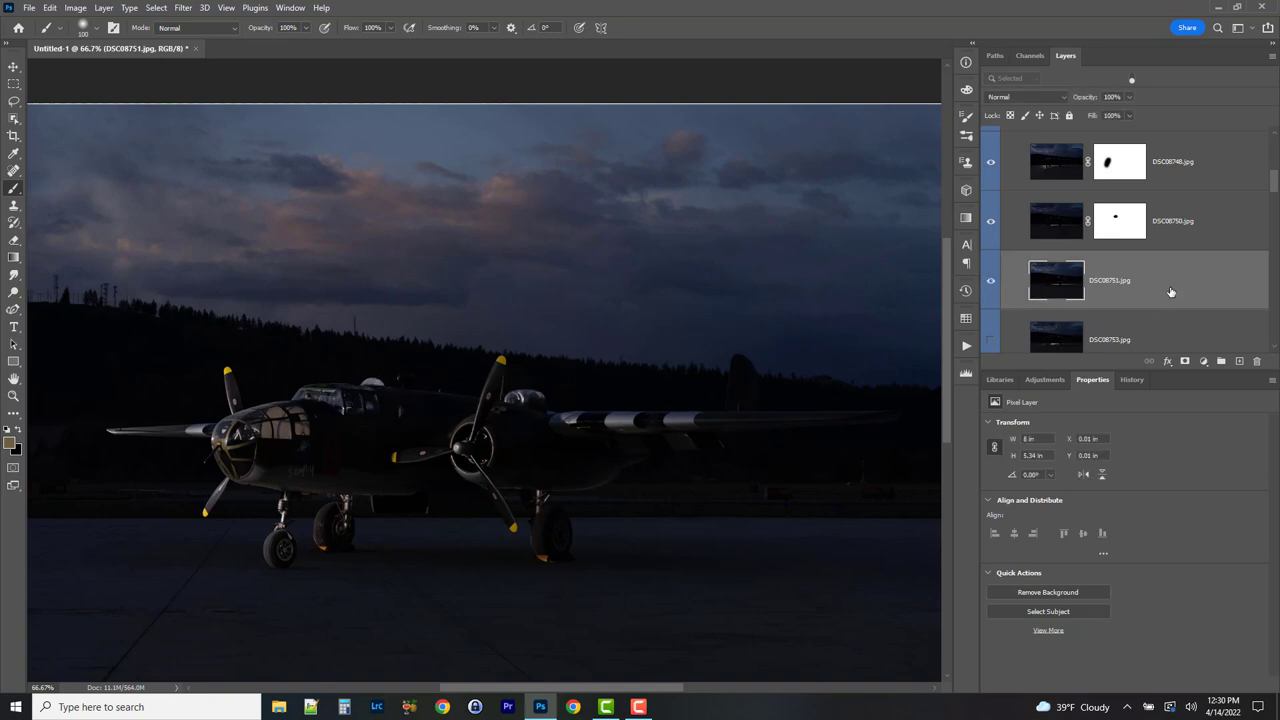
- Mask out the highlights behind the cockpit and above the engine on DSC08751.jpg, and set the layer to Lighten
click(1185, 361)
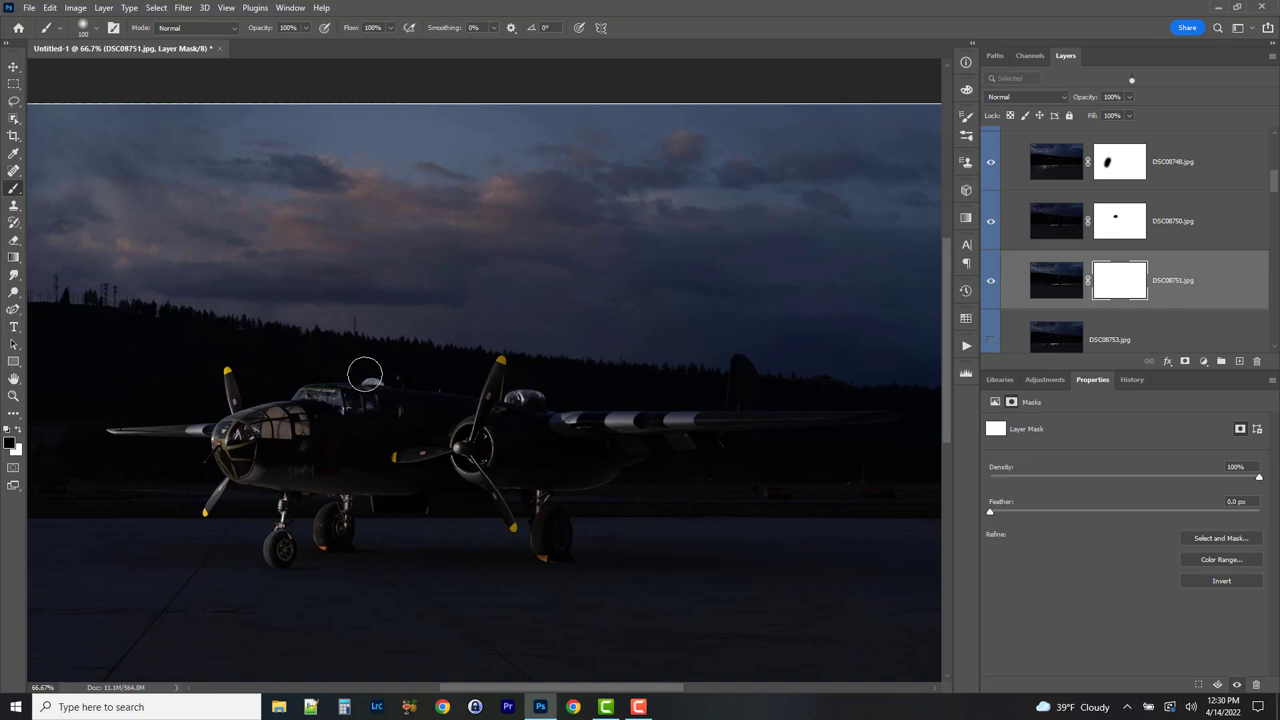
click(382, 371)
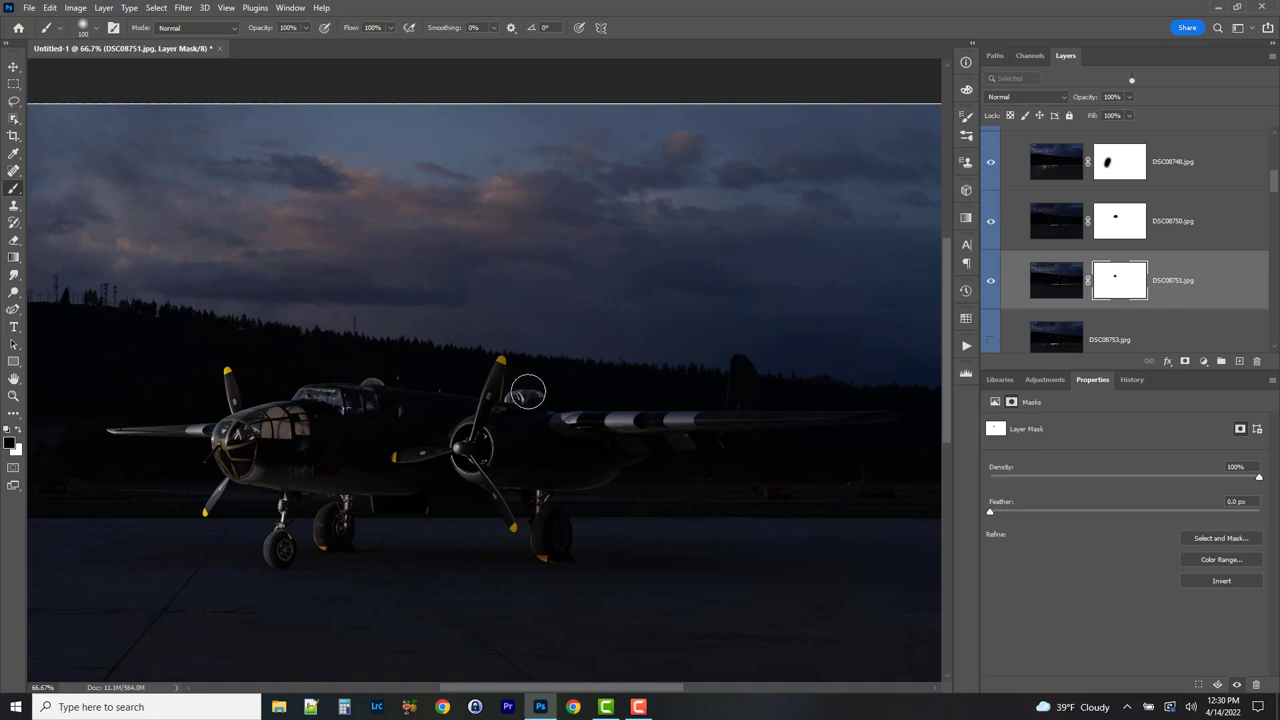
click(526, 393)
click(1025, 97)
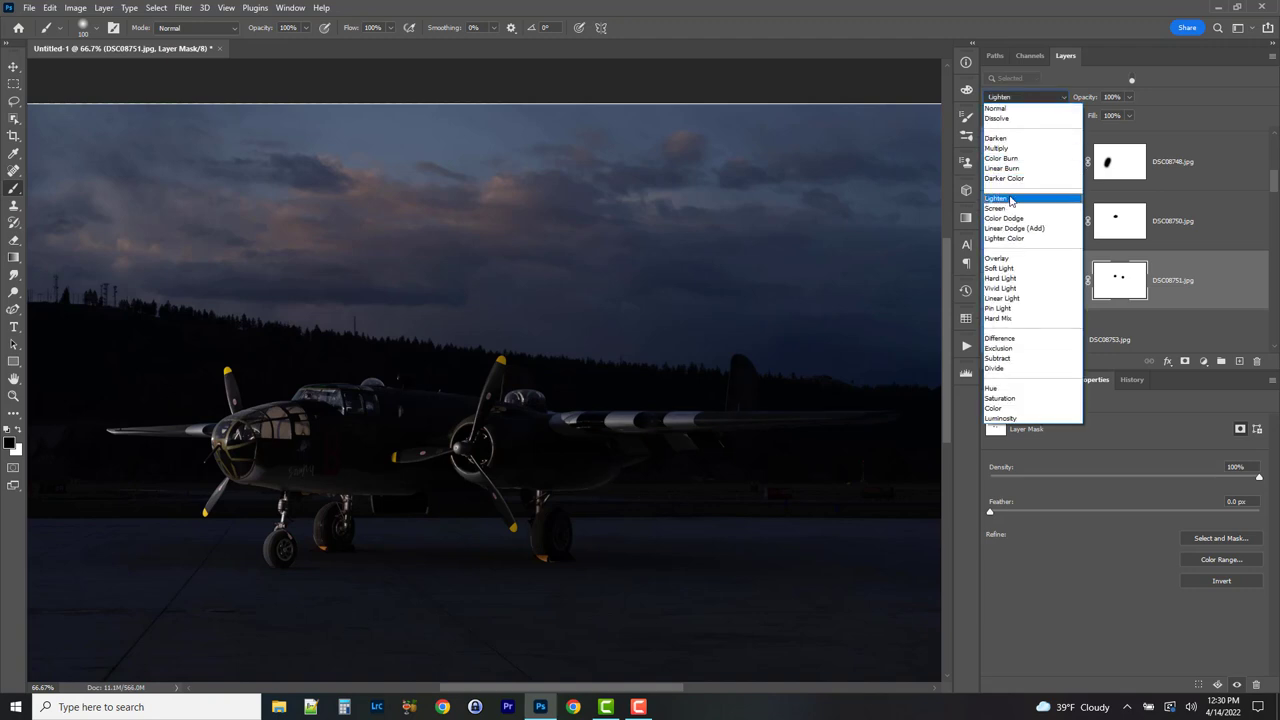
click(1010, 200)
- Compare the plane with the DSC08753.jpg exposure off and on, and delete that layer
scroll(1234, 245, down, 1)
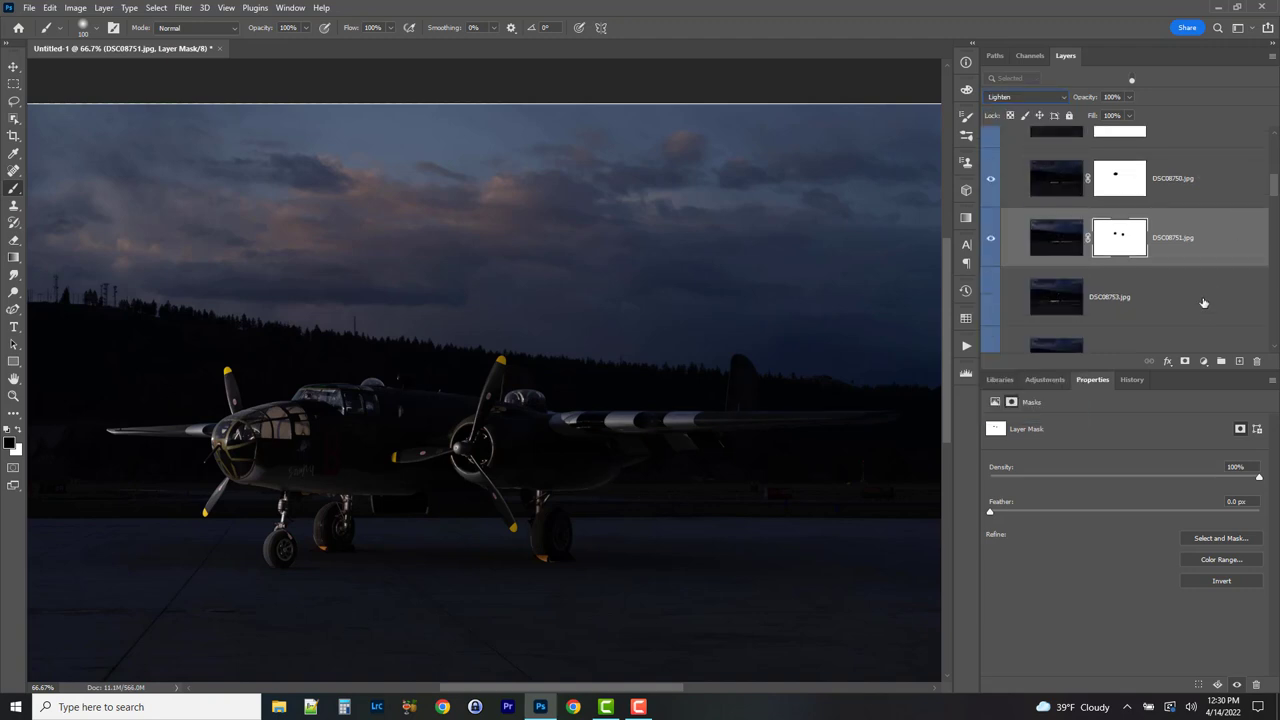
click(1057, 296)
click(993, 298)
click(993, 298)
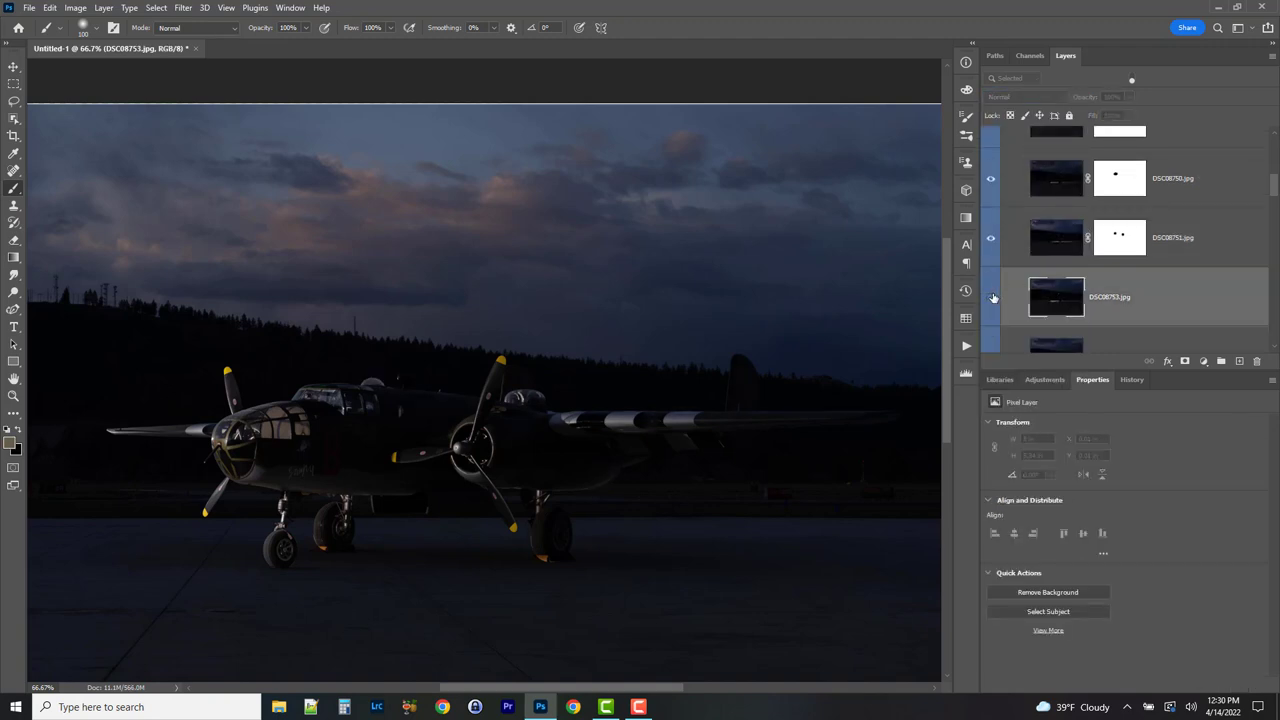
click(992, 297)
click(993, 298)
click(992, 297)
click(992, 297)
drag(1231, 312, 1256, 361)
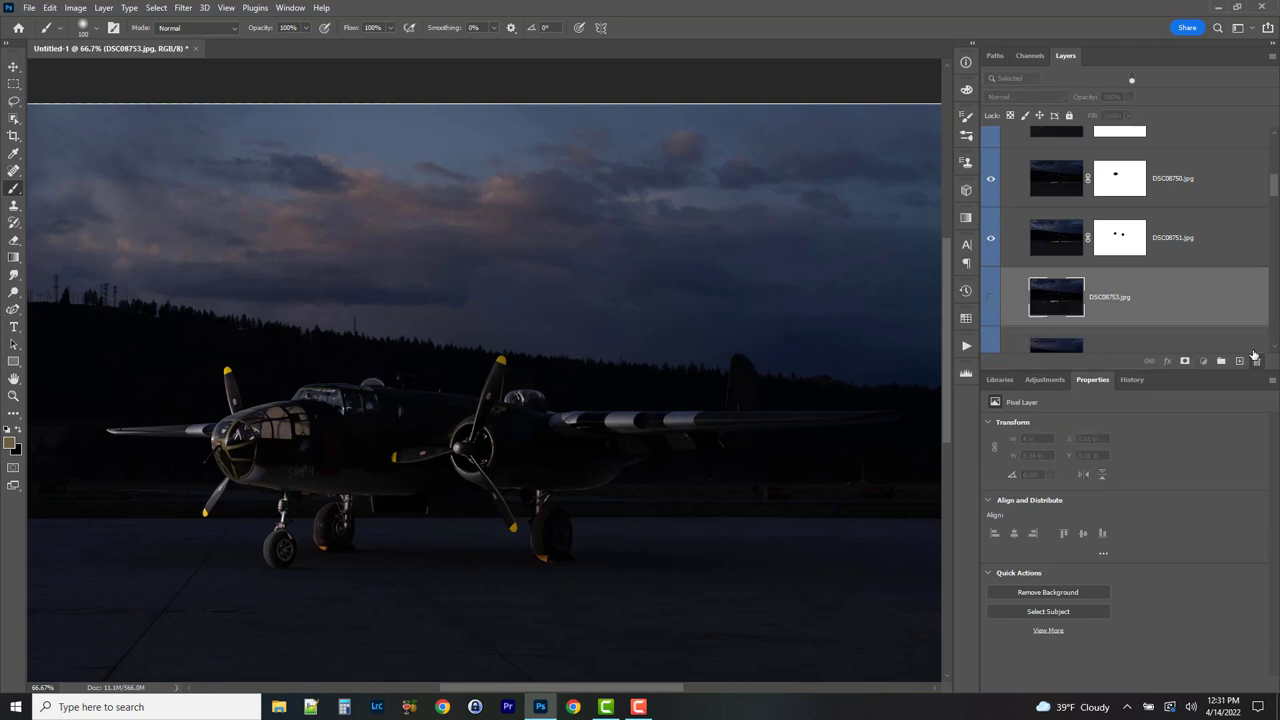
- Make the DSC08755.jpg layer visible, comparing the plane with this exposure off and on
click(989, 297)
click(988, 297)
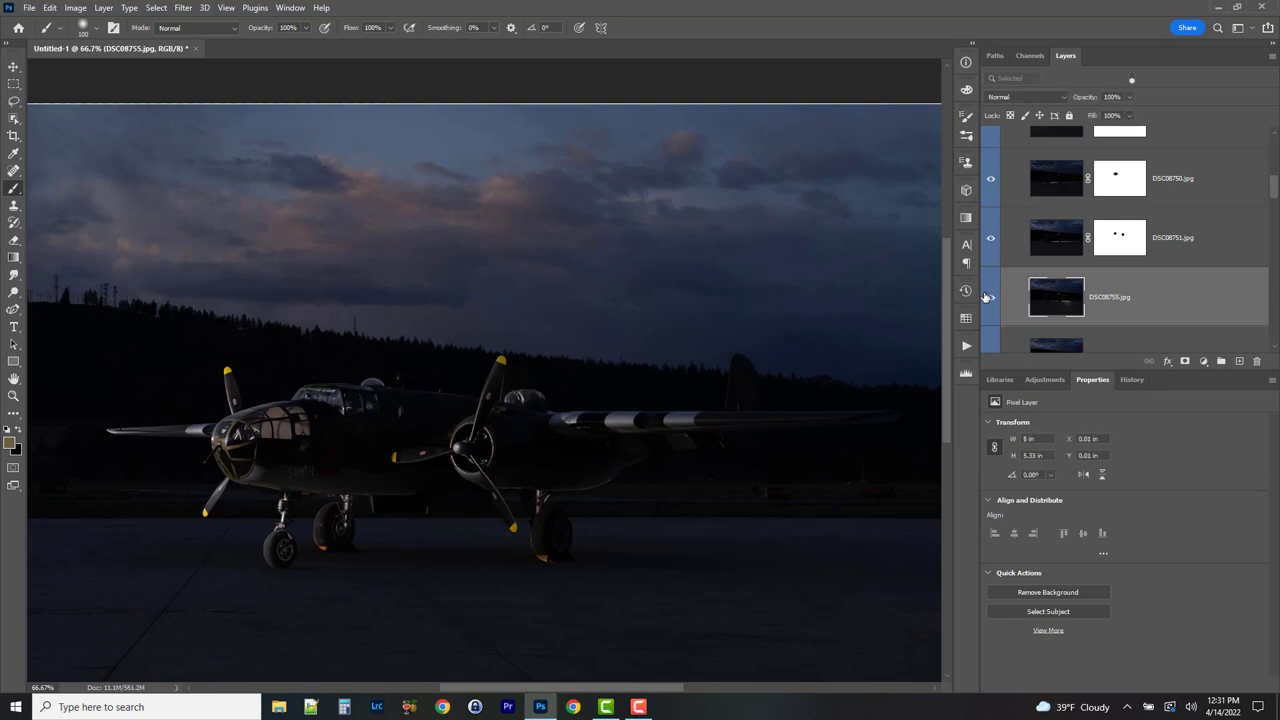
click(988, 297)
click(987, 297)
click(987, 297)
- Add a mask to DSC08755.jpg, paint out the light along the wing, and set the layer to Lighten
click(1185, 362)
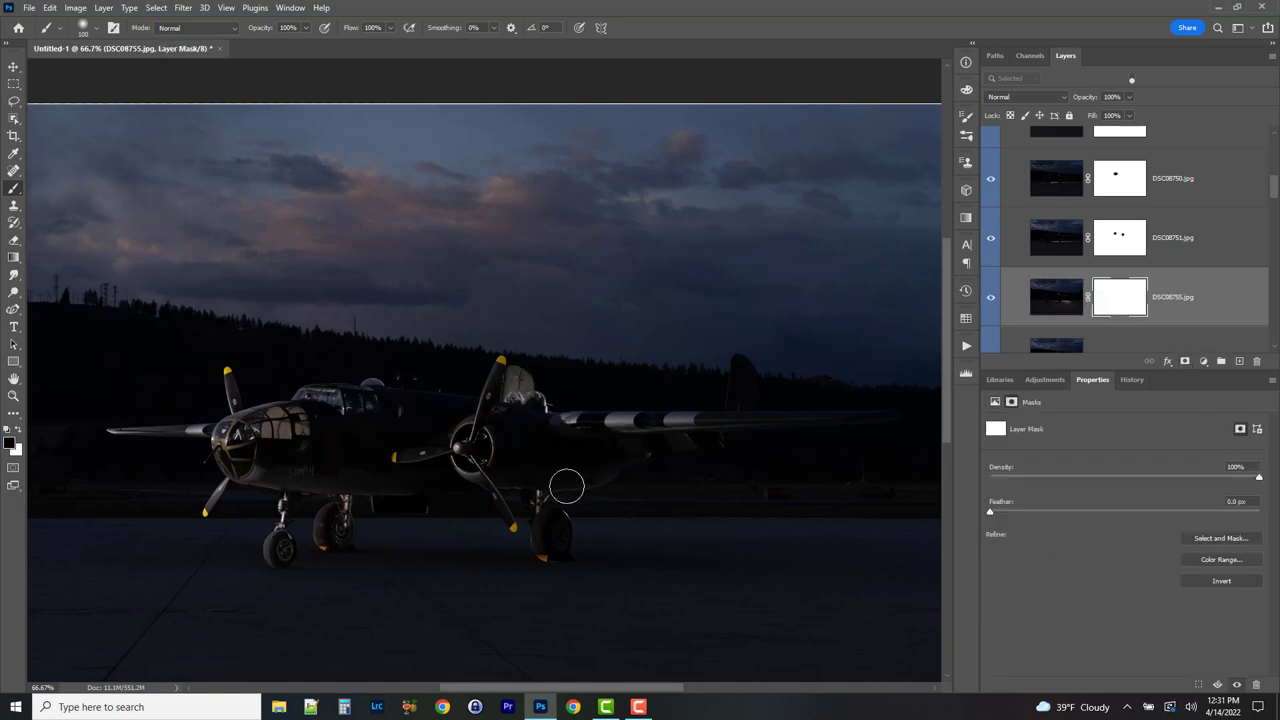
mouse_move(601, 451)
mouse_down()
mouse_move(585, 447)
mouse_move(729, 402)
mouse_up()
click(1025, 97)
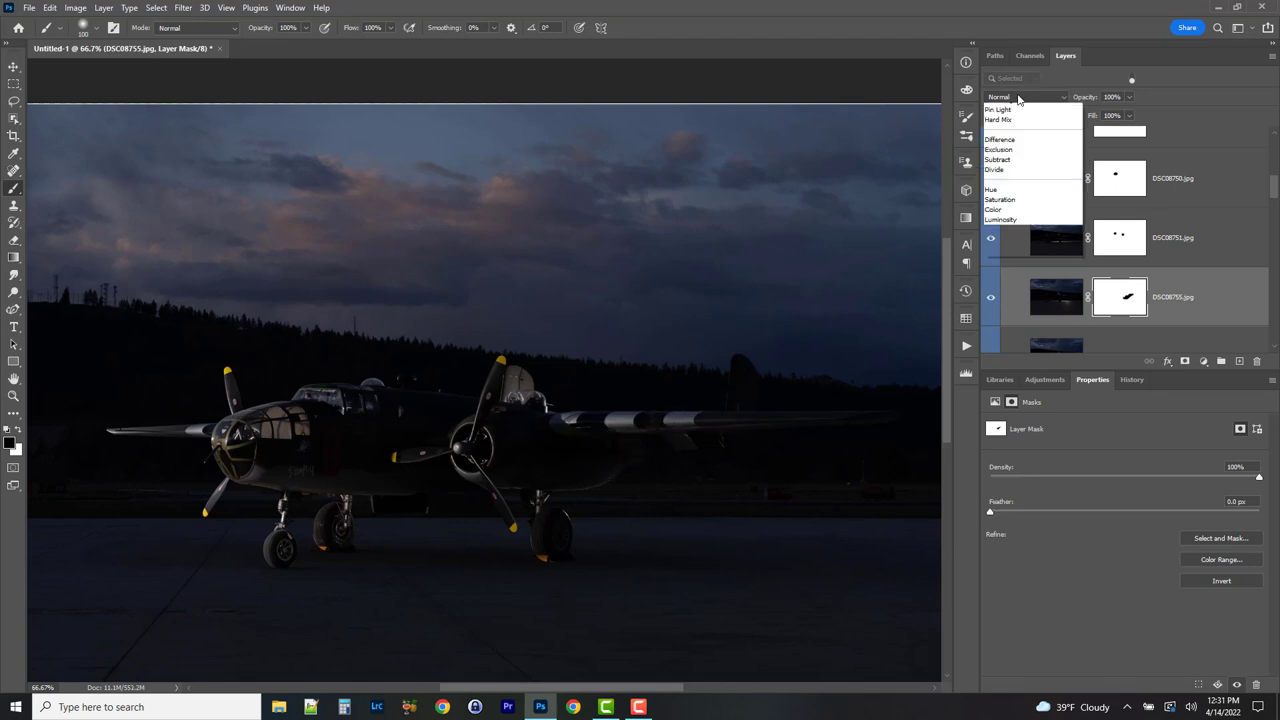
click(994, 199)
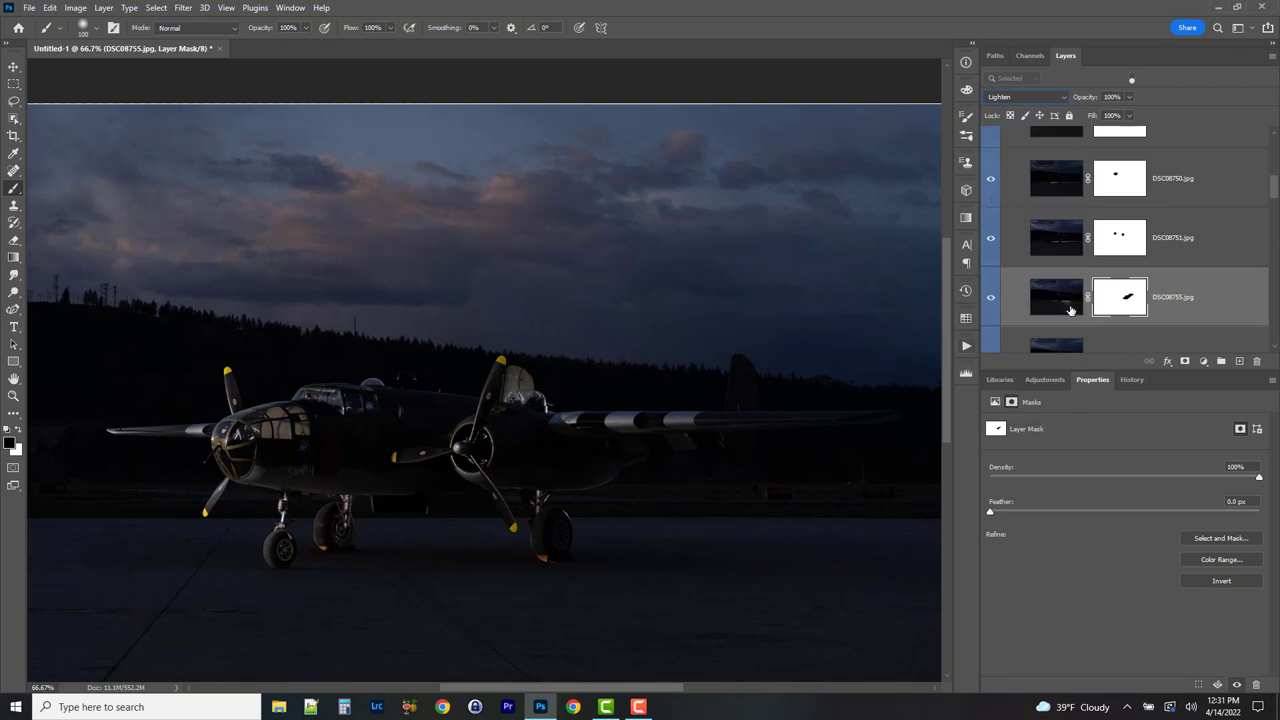
- Lower the DSC08755.jpg layer's opacity to 53%
click(1131, 100)
drag(1129, 113, 1102, 112)
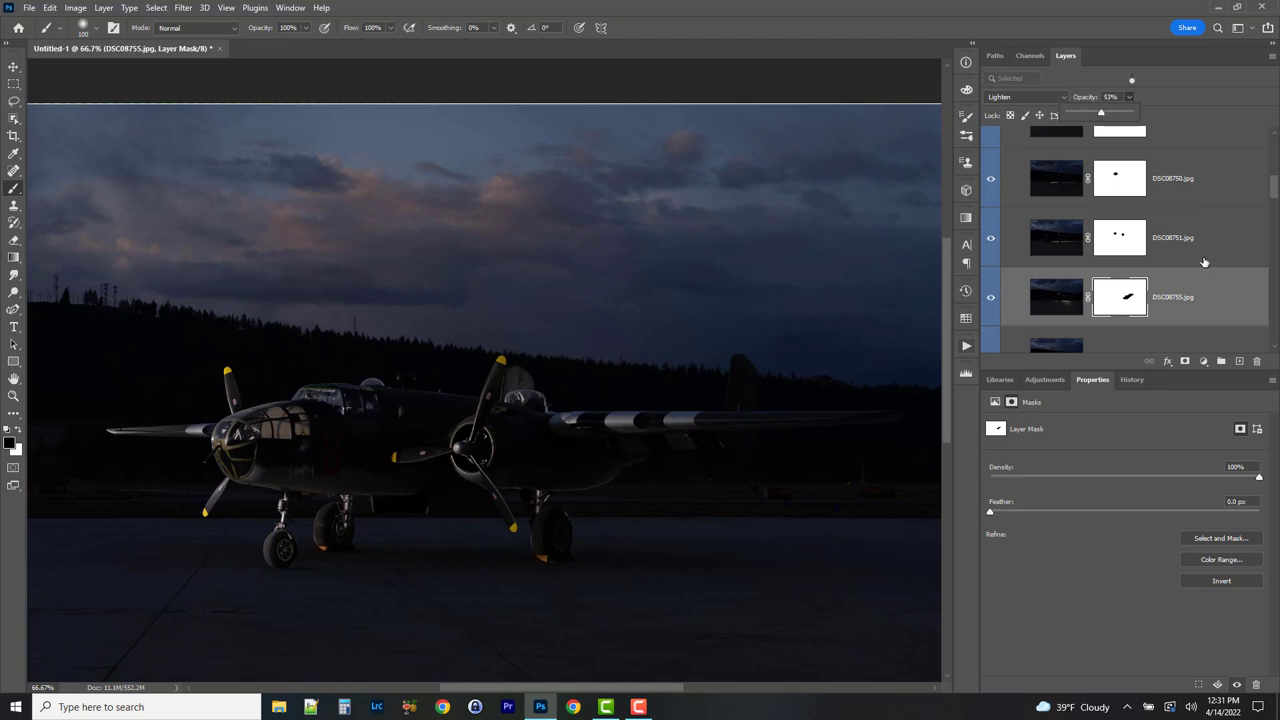
scroll(1200, 258, down, 1)
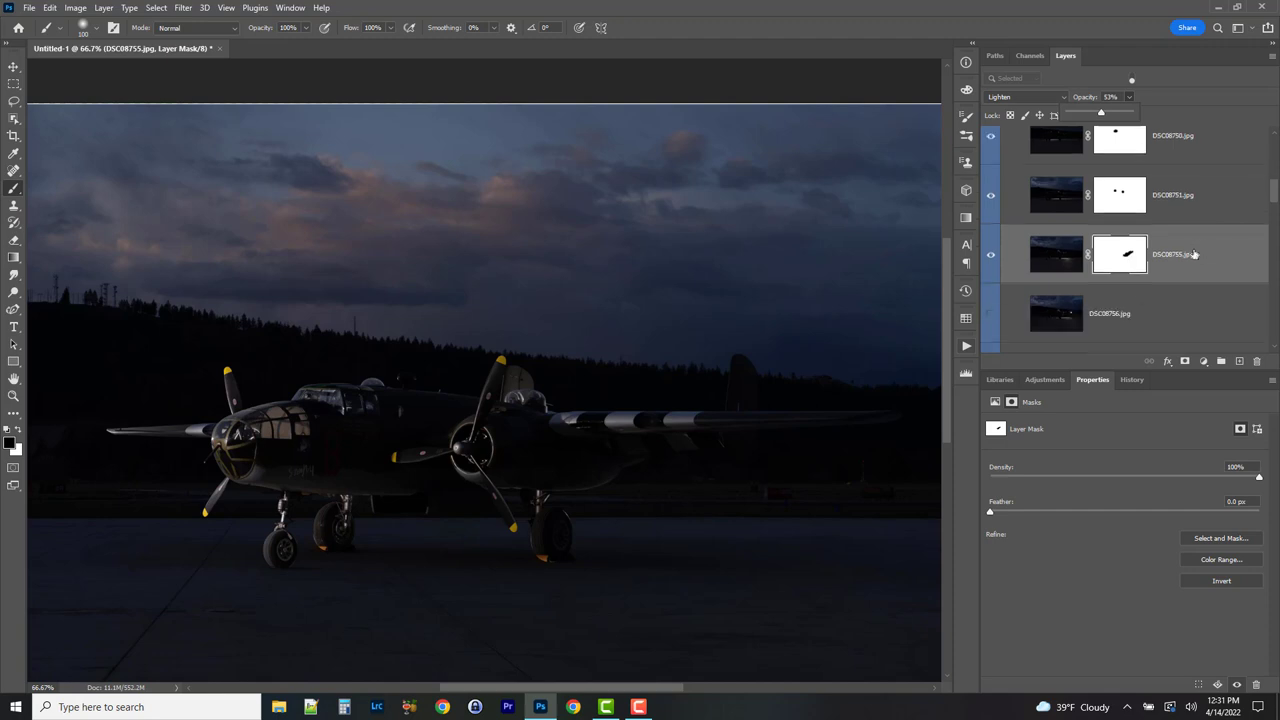
- Make the DSC08756.jpg layer visible, comparing the plane with this exposure off and on
click(989, 313)
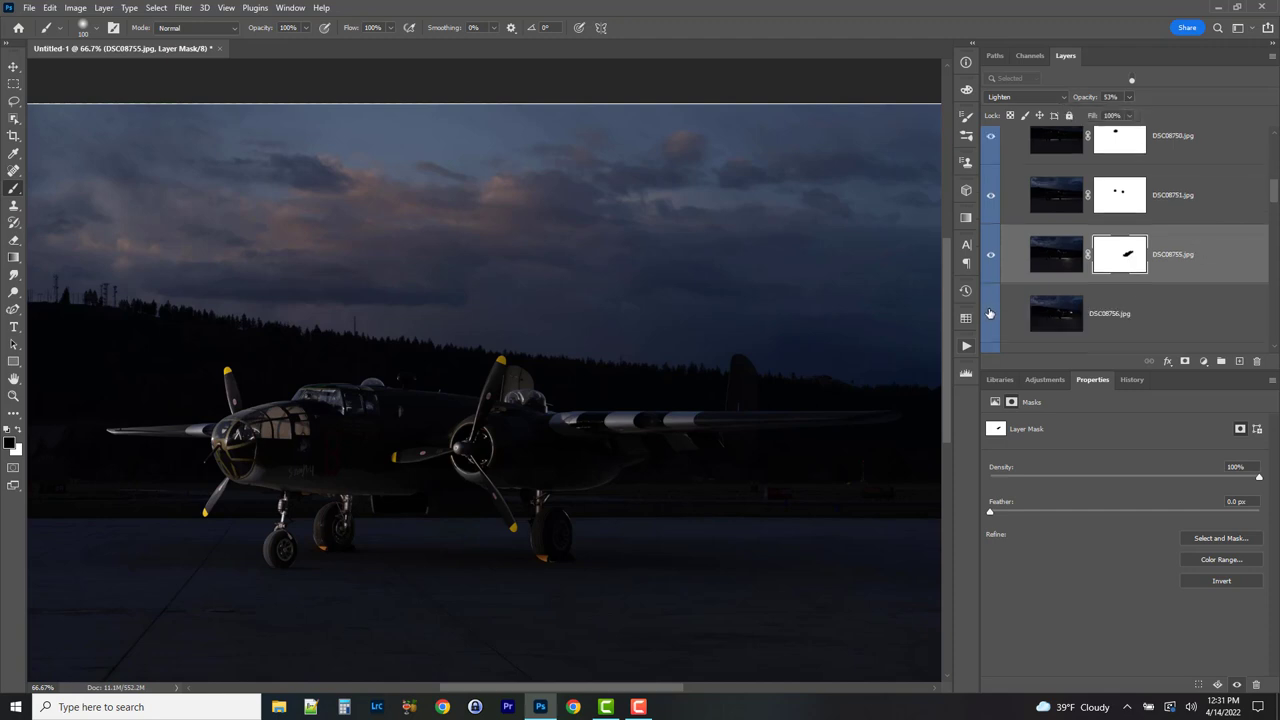
click(989, 313)
click(989, 313)
click(989, 313)
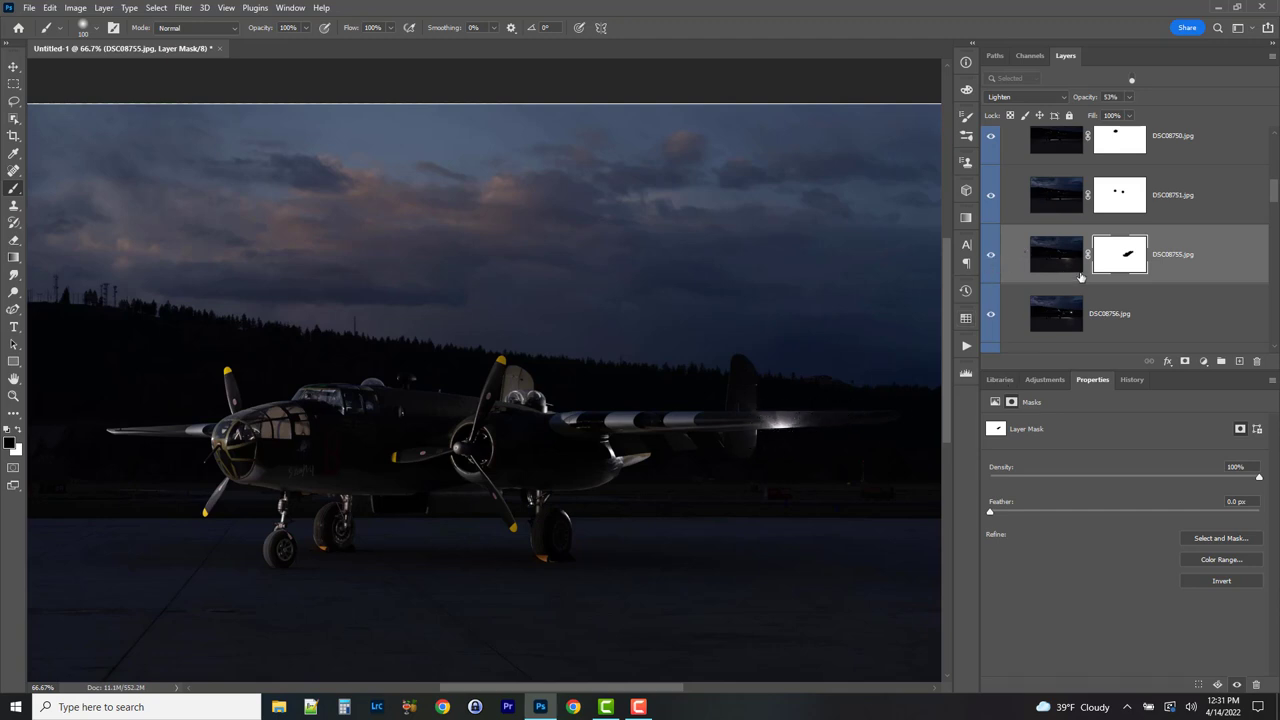
scroll(1080, 277, down, 1)
click(989, 271)
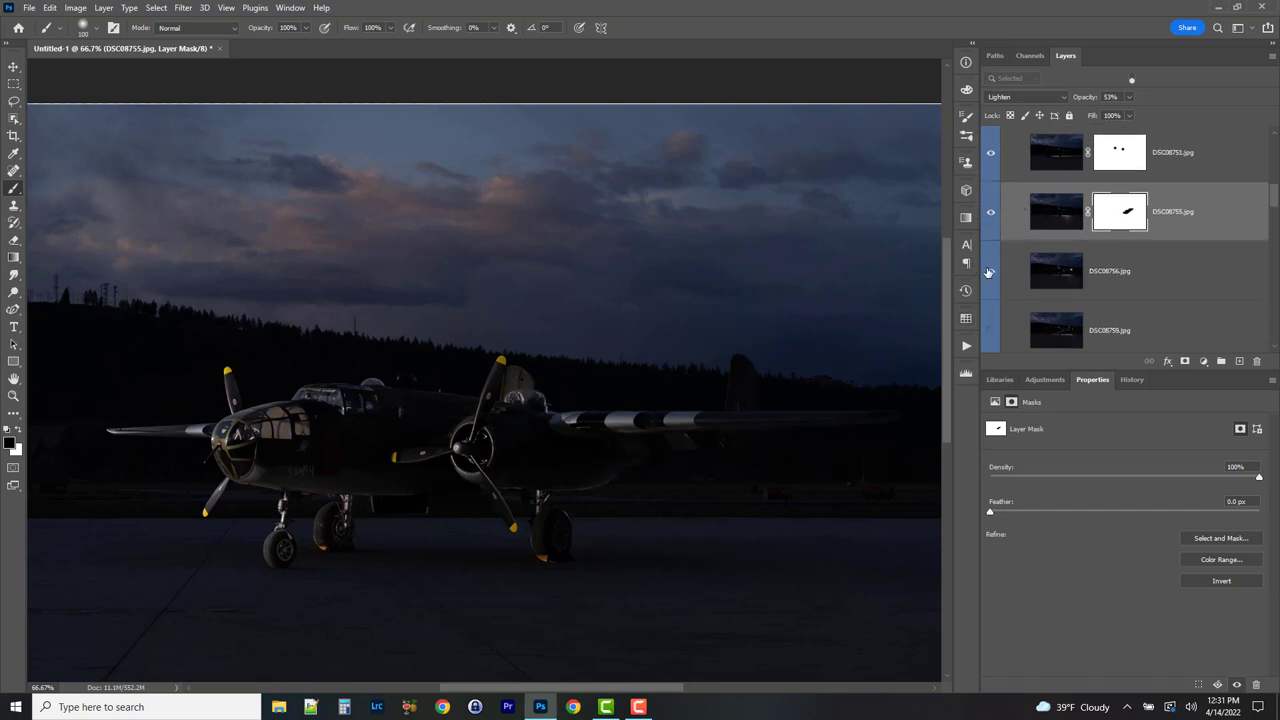
click(989, 271)
click(989, 271)
click(989, 271)
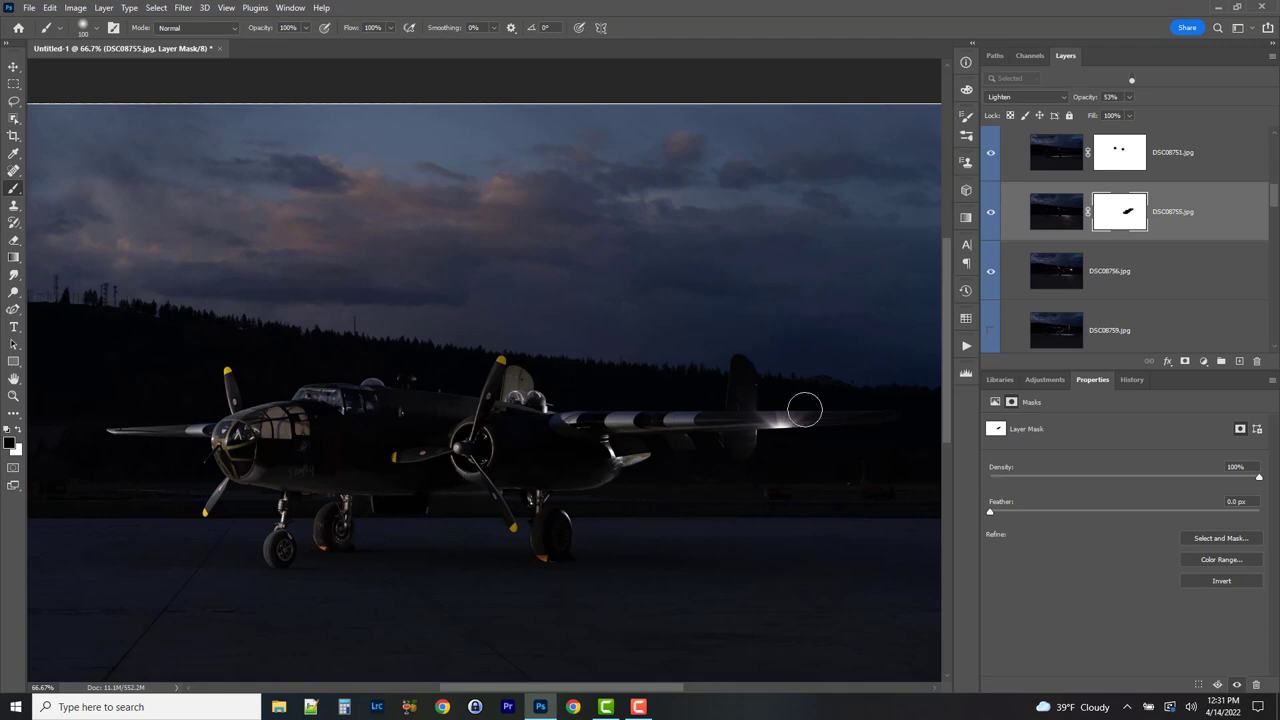
click(991, 272)
click(991, 272)
click(991, 273)
click(991, 273)
- Add a mask to the DSC08756.jpg layer and paint out the light along the outer wing and behind the engine with an enlarged brush
click(1152, 284)
click(1185, 361)
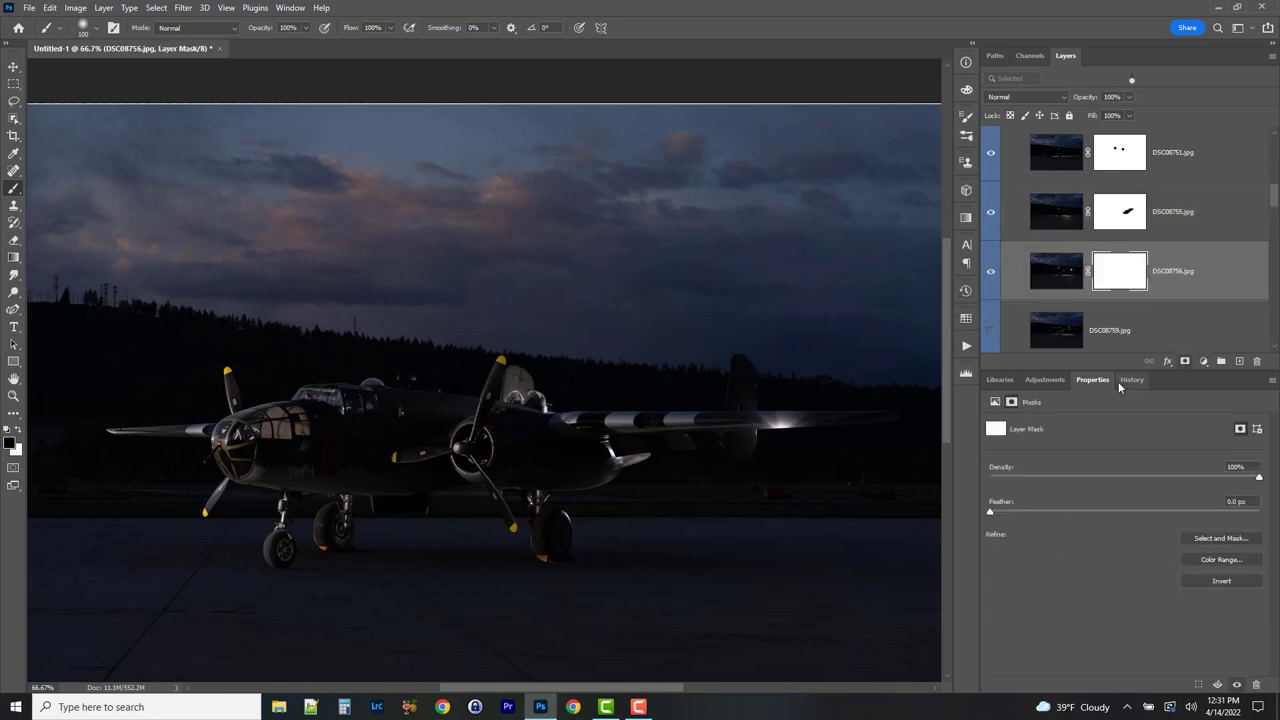
mouse_move(778, 422)
mouse_down()
mouse_move(865, 413)
mouse_move(777, 429)
mouse_up()
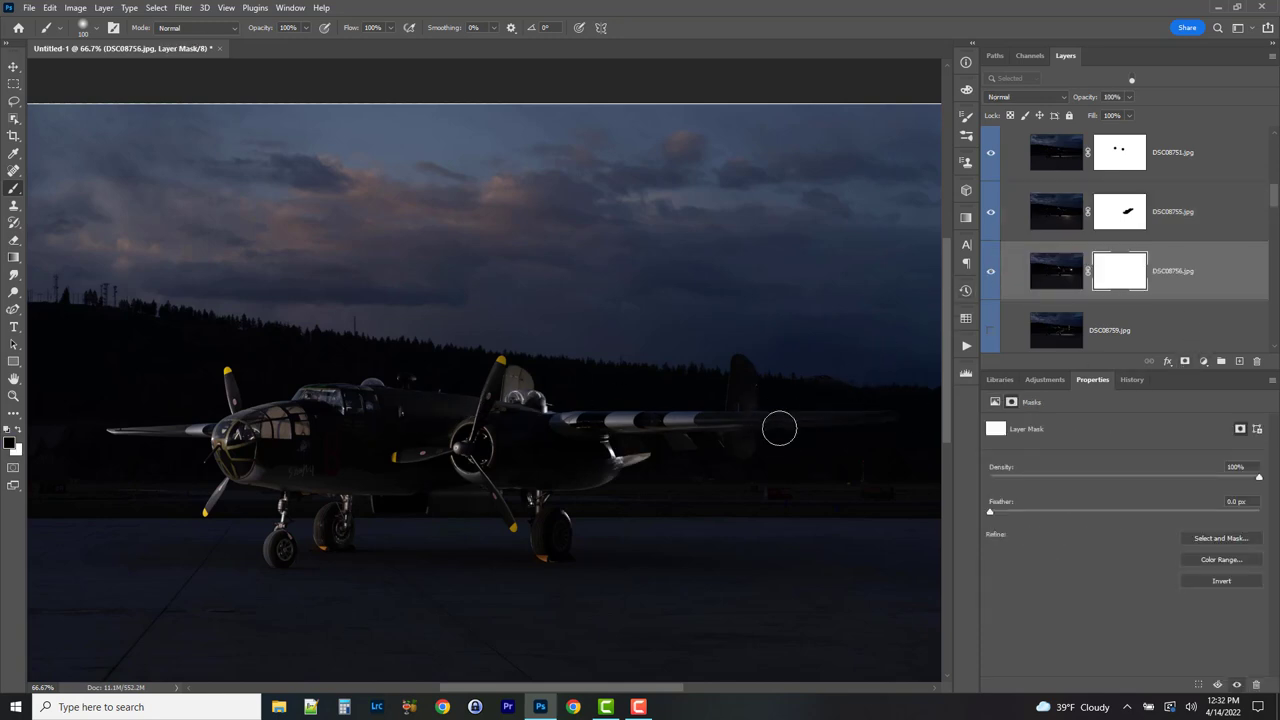
key(bracketright)
key(bracketright)
key(bracketright)
key(bracketright)
mouse_move(868, 418)
mouse_down()
mouse_move(689, 418)
mouse_move(709, 427)
mouse_move(711, 447)
mouse_move(643, 448)
mouse_move(784, 471)
mouse_move(694, 469)
mouse_move(762, 541)
mouse_move(560, 547)
mouse_move(629, 563)
mouse_up()
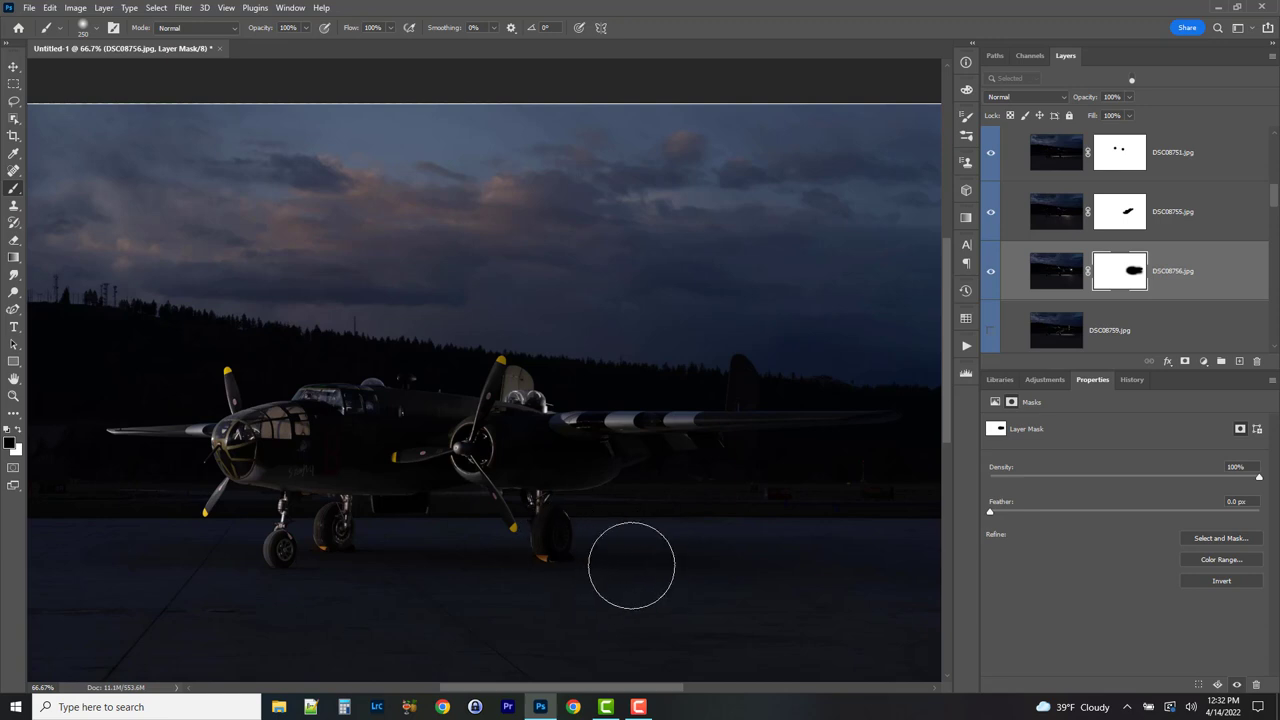
- Compare the plane with the masked DSC08756.jpg layer off and on
click(989, 272)
click(989, 272)
click(989, 272)
click(989, 272)
click(989, 272)
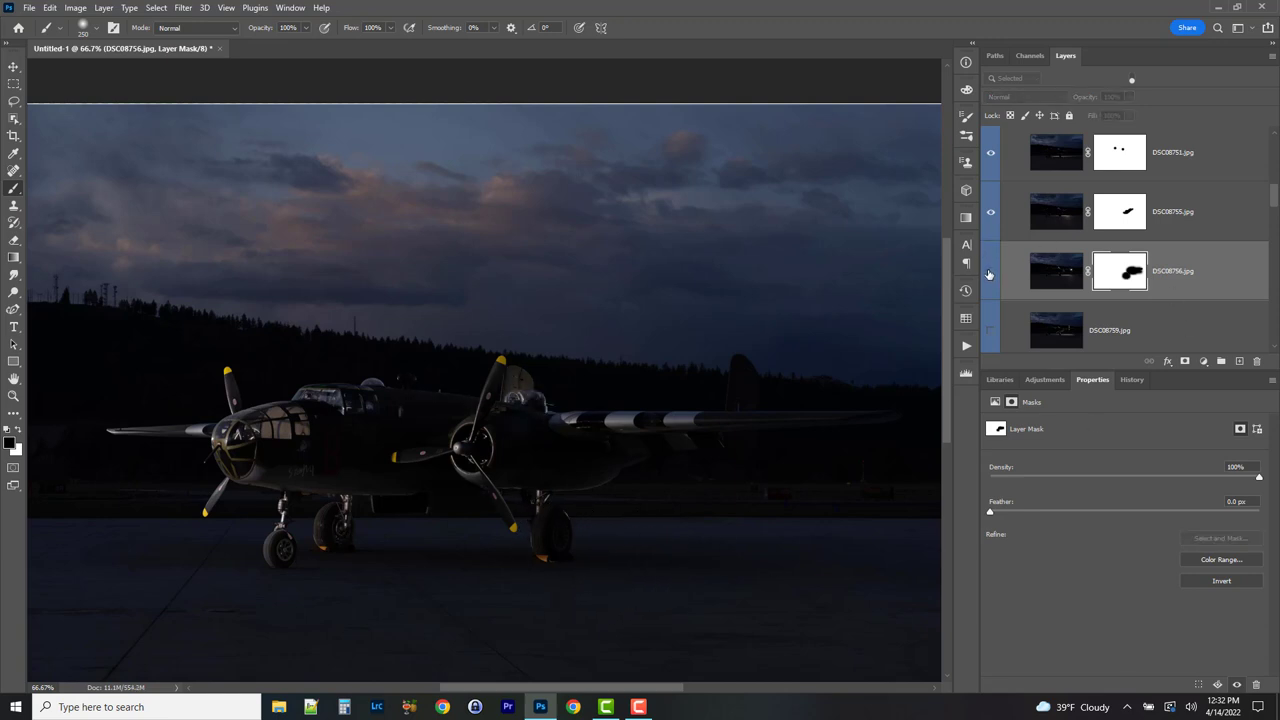
click(989, 272)
click(989, 272)
click(989, 272)
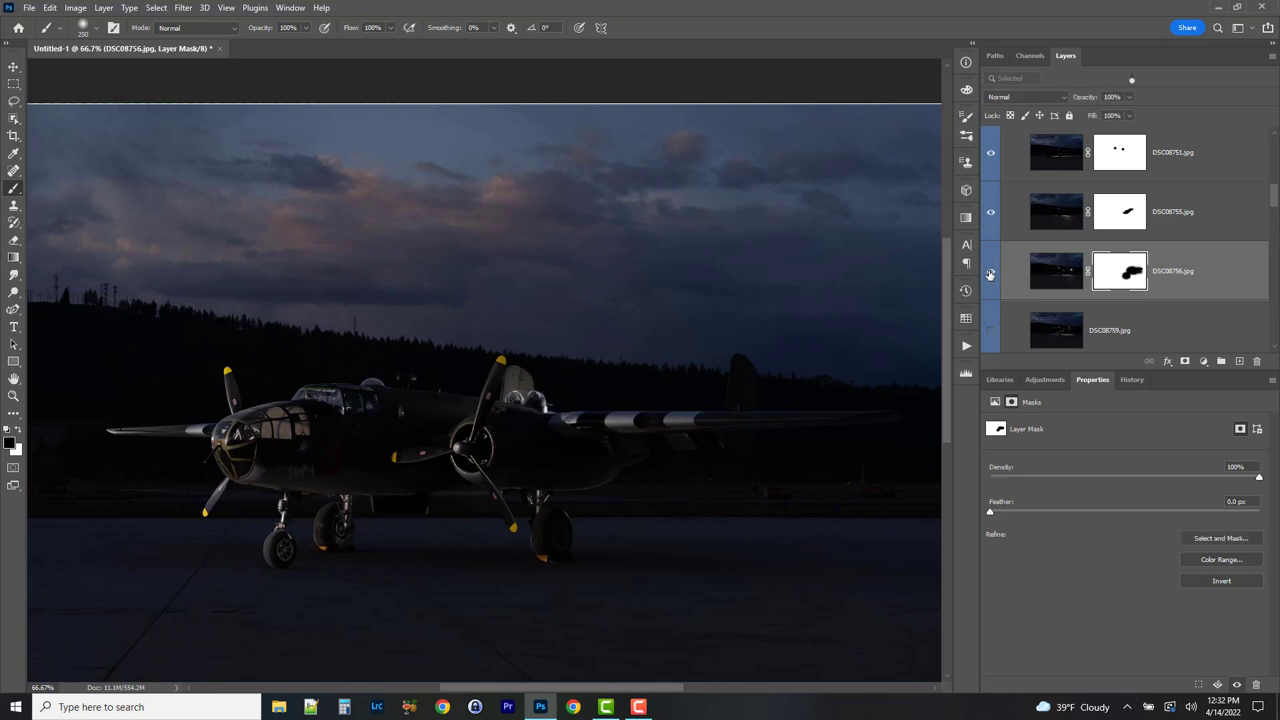
click(989, 272)
click(989, 272)
click(989, 272)
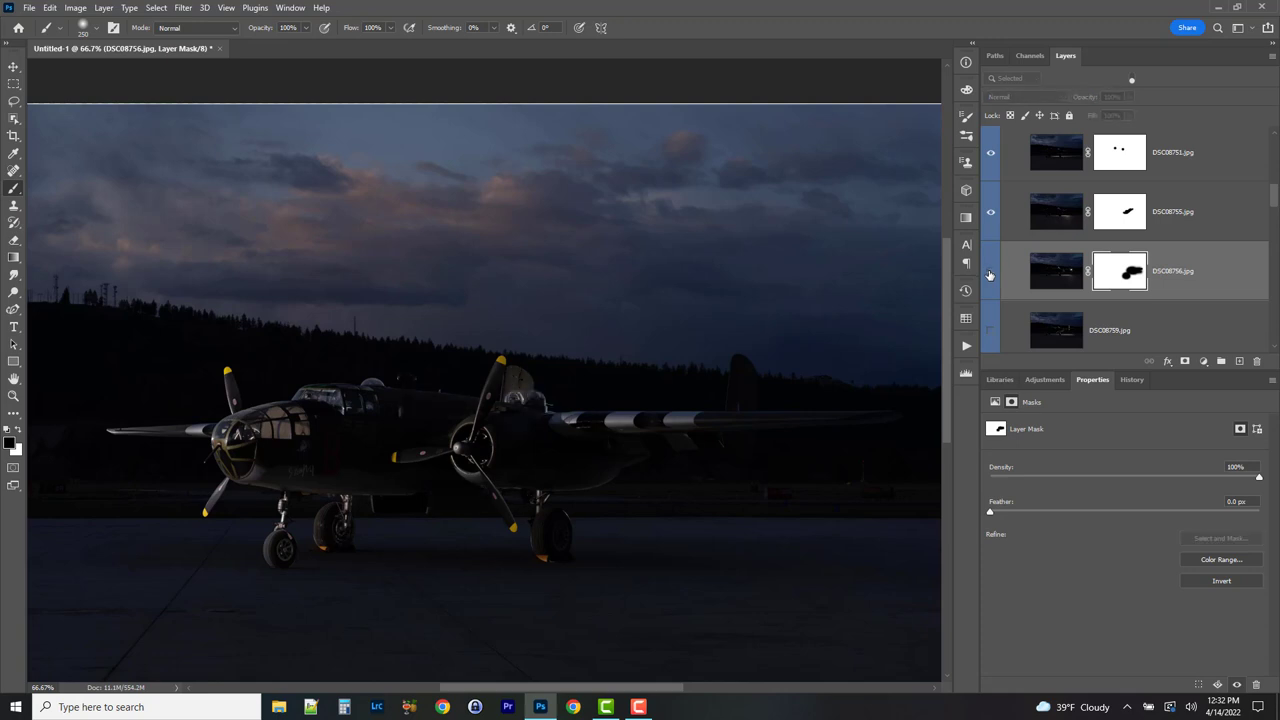
- Paint out the remaining light around the engine on the DSC08756.jpg mask and set the layer's blend mode to Lighten
click(989, 272)
mouse_move(533, 430)
mouse_down()
mouse_move(531, 394)
mouse_move(580, 385)
mouse_up()
click(989, 272)
click(989, 272)
click(989, 272)
click(989, 272)
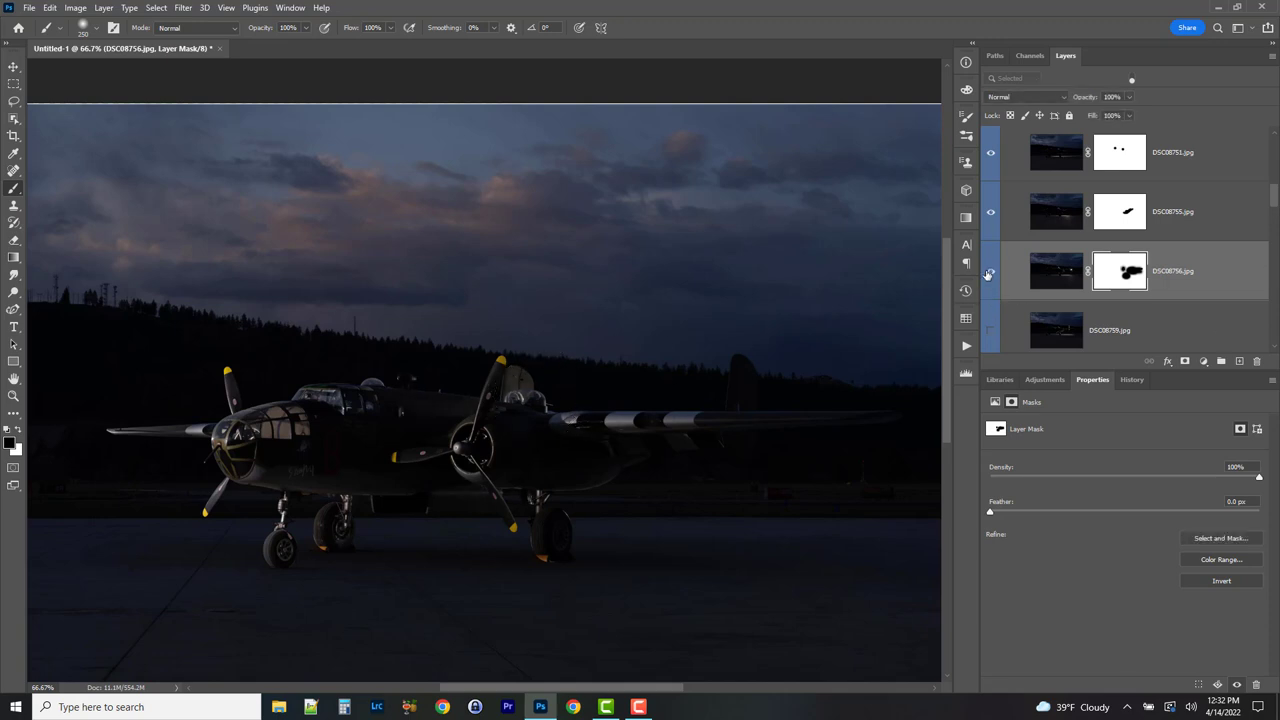
click(989, 272)
key(bracketleft)
key(bracketleft)
key(bracketleft)
key(bracketleft)
key(bracketleft)
key(bracketleft)
key(bracketleft)
click(1030, 96)
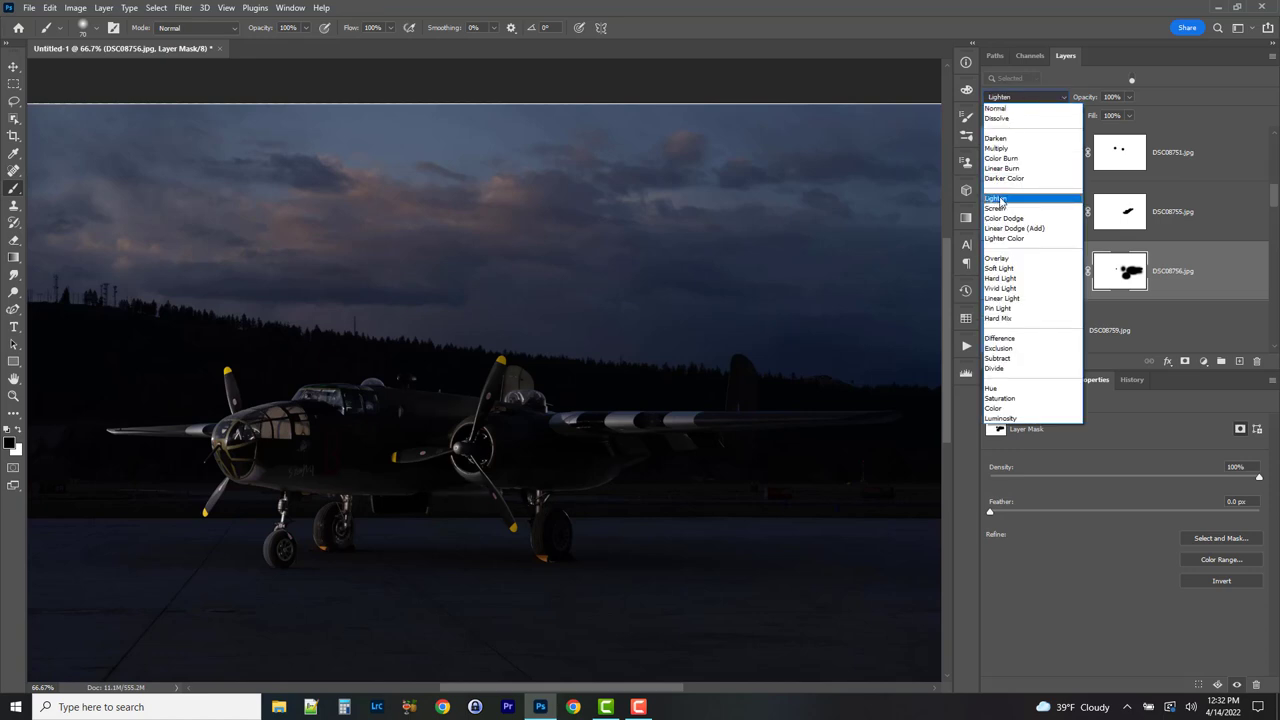
click(1006, 198)
- Select the DSC08759.jpg layer and make it visible, comparing the plane with this exposure off and on
key(alt+bracketleft)
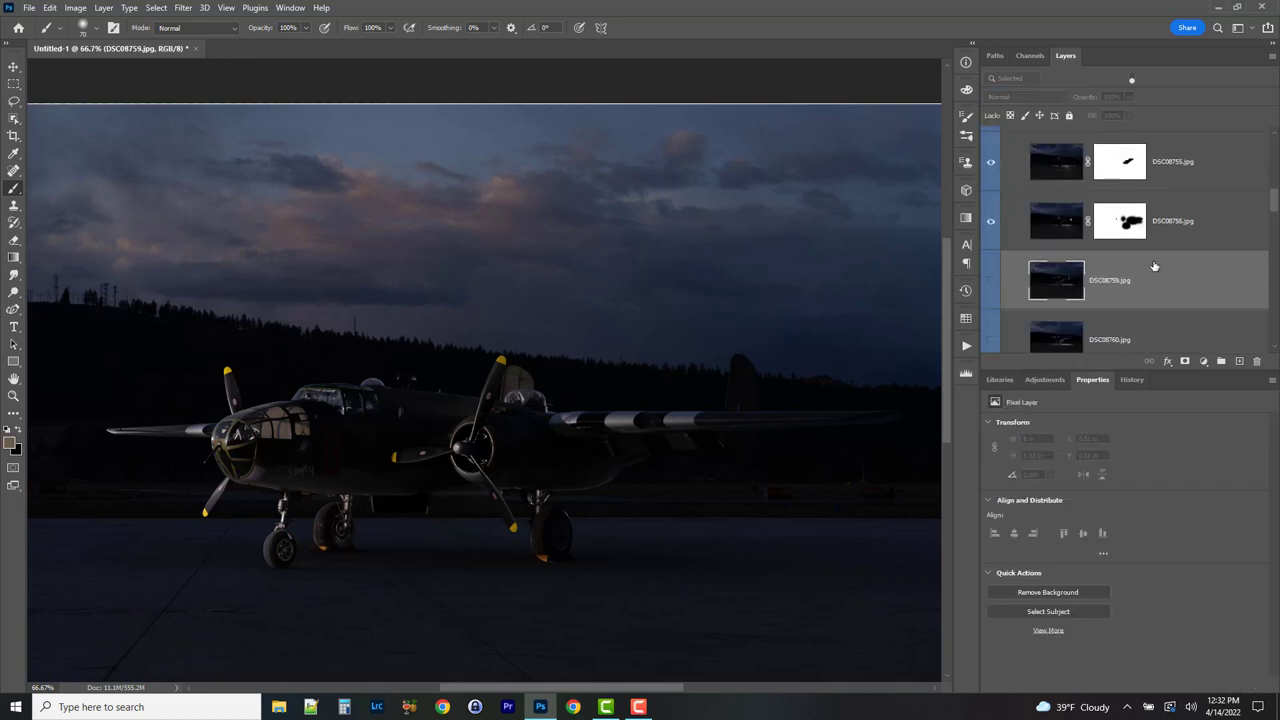
click(991, 284)
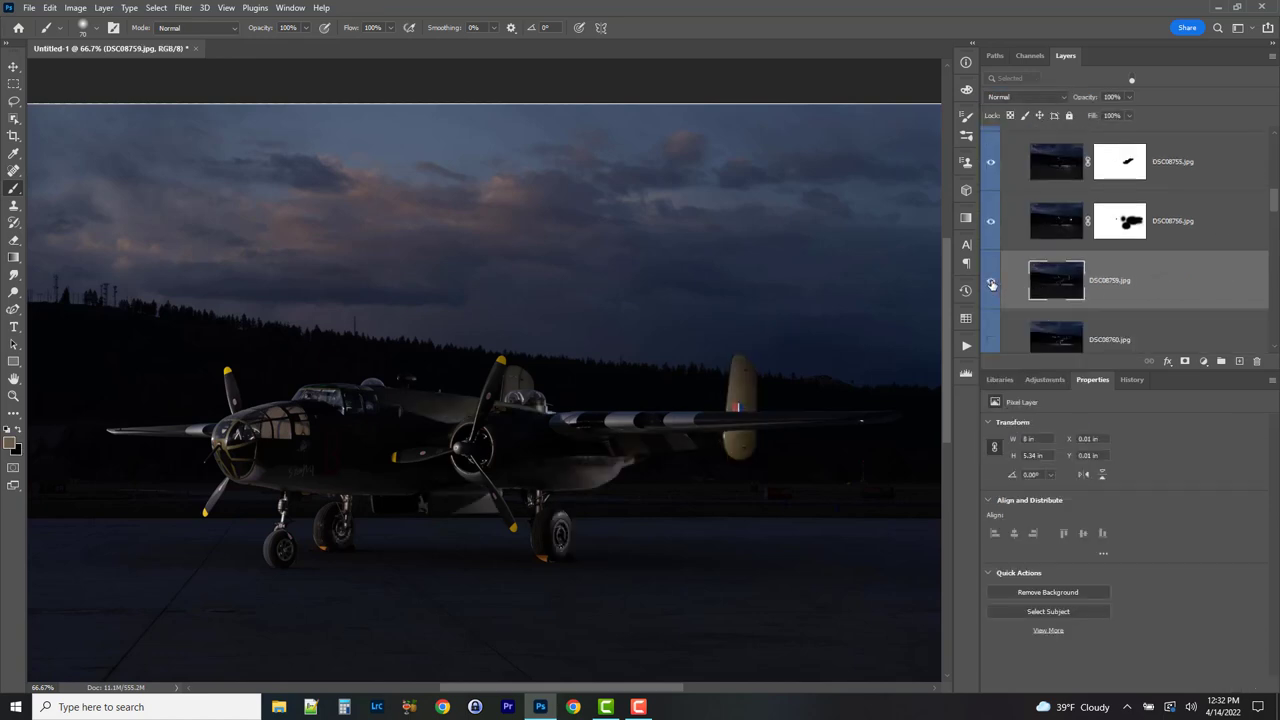
click(991, 284)
click(991, 284)
click(991, 284)
click(991, 284)
click(991, 284)
click(991, 284)
click(991, 284)
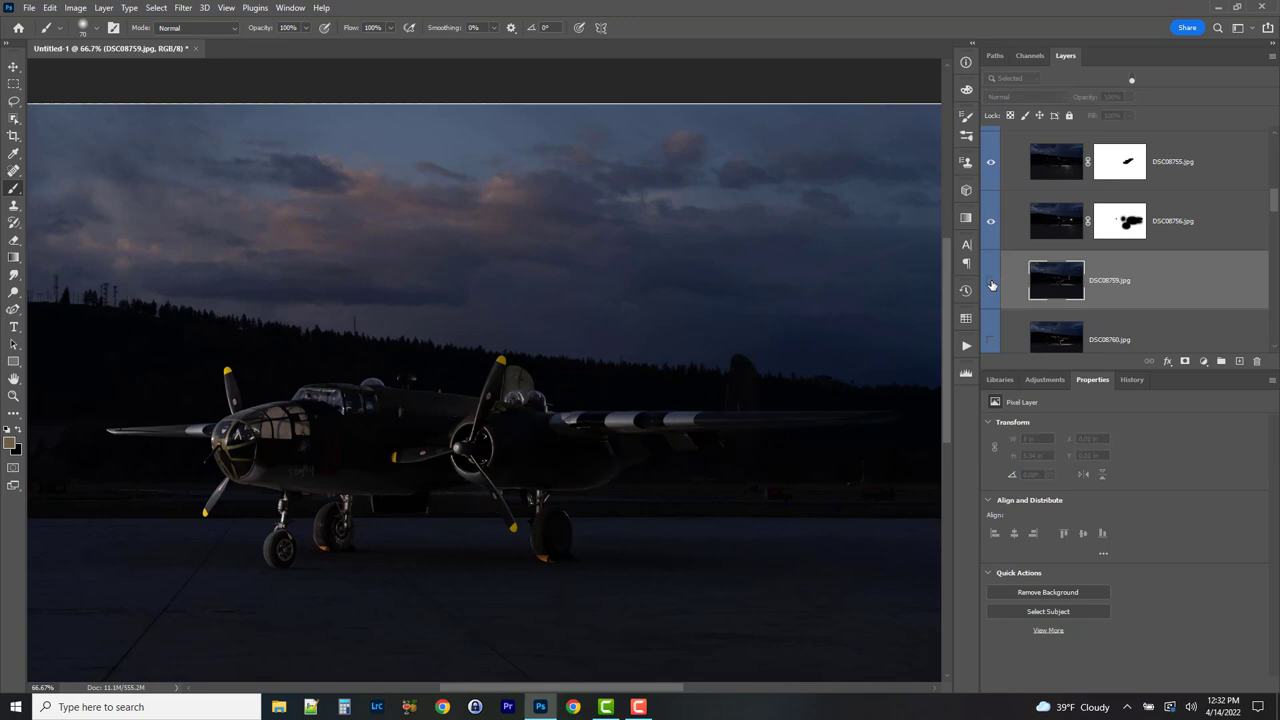
click(991, 284)
- Add a mask to DSC08759.jpg and paint out the light above the fuselage with a 300-pixel brush
click(1184, 361)
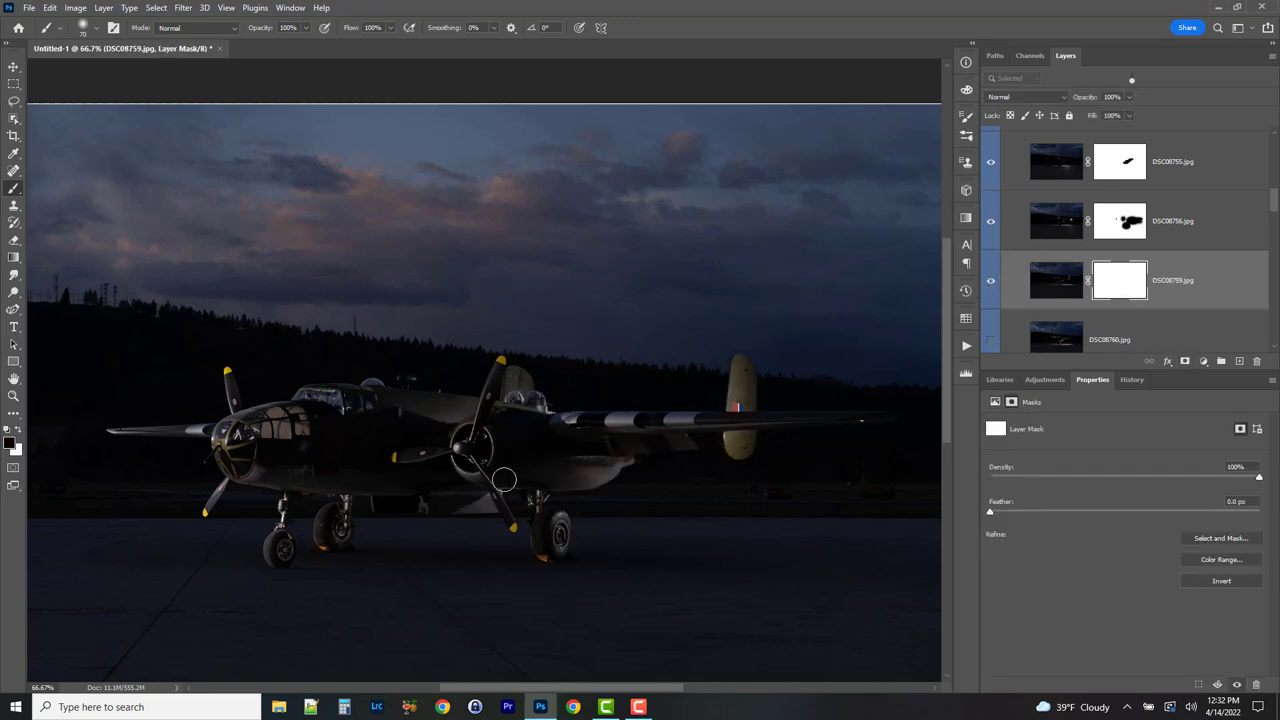
key(bracketright)
key(bracketright)
key(bracketright)
key(bracketright)
key(bracketright)
key(bracketright)
key(bracketright)
key(bracketright)
click(431, 368)
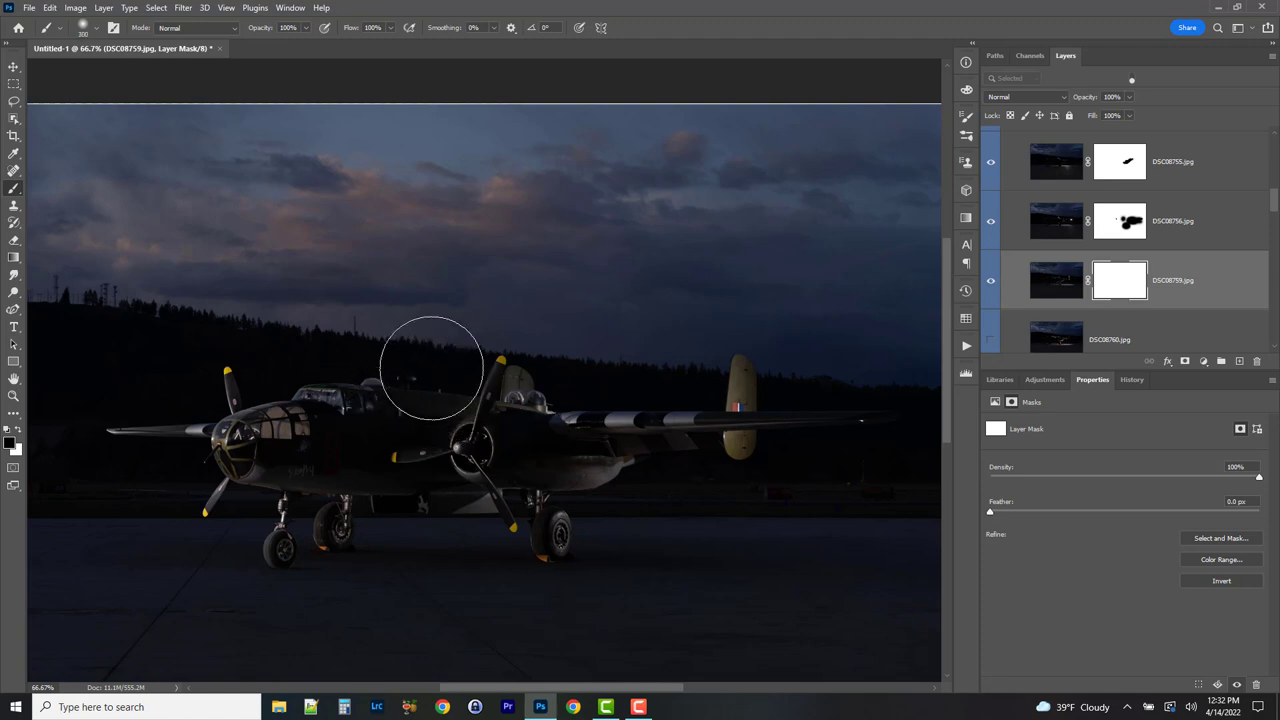
mouse_move(507, 365)
mouse_down()
mouse_move(445, 339)
mouse_move(495, 298)
mouse_move(491, 365)
mouse_move(446, 369)
mouse_move(480, 333)
mouse_move(452, 281)
mouse_move(495, 330)
mouse_move(325, 349)
mouse_move(496, 312)
mouse_move(334, 325)
mouse_up()
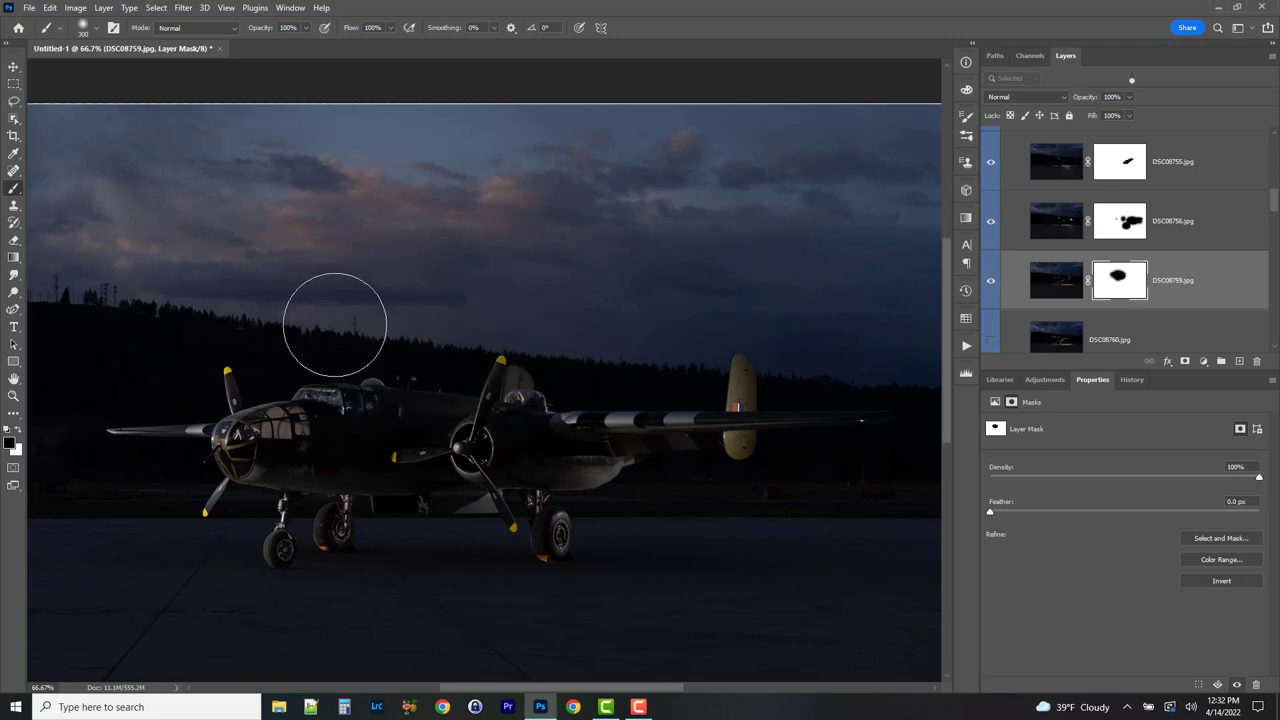
- Paint out the light beneath the engine on the DSC08759.jpg mask, comparing the layer off and on
click(990, 283)
click(990, 283)
click(990, 283)
click(990, 283)
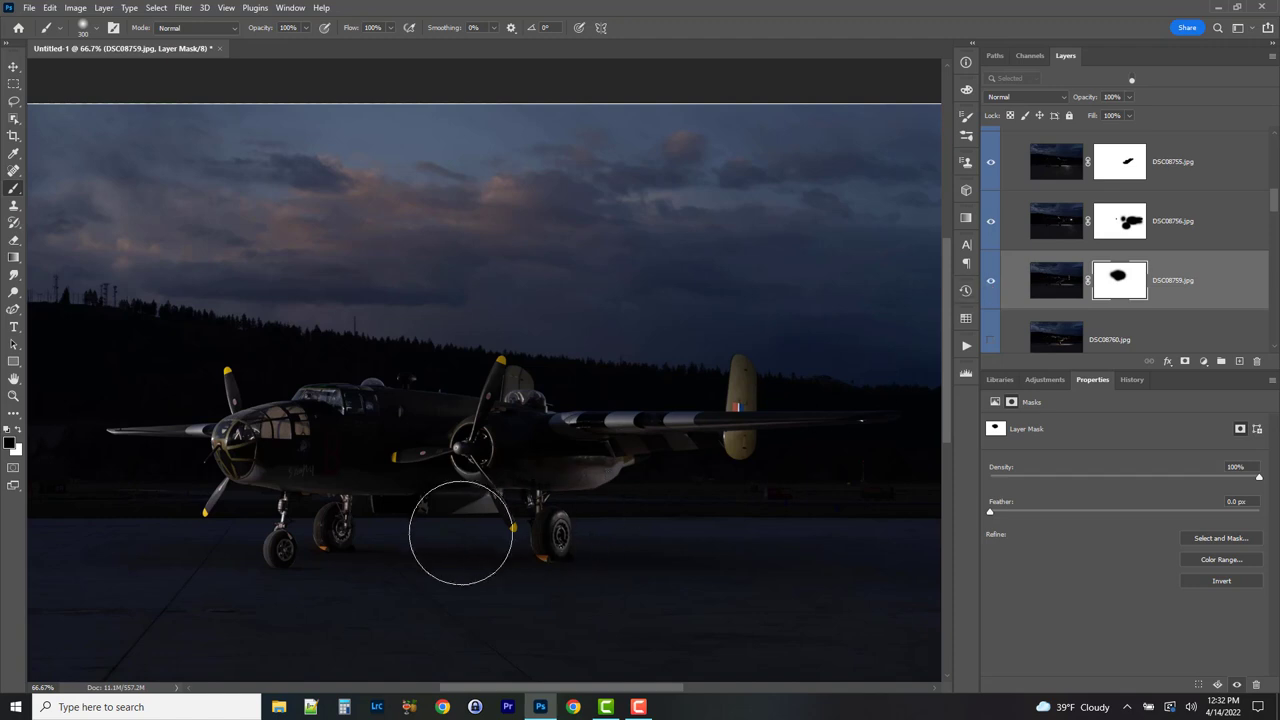
drag(463, 520, 450, 527)
click(991, 284)
click(991, 284)
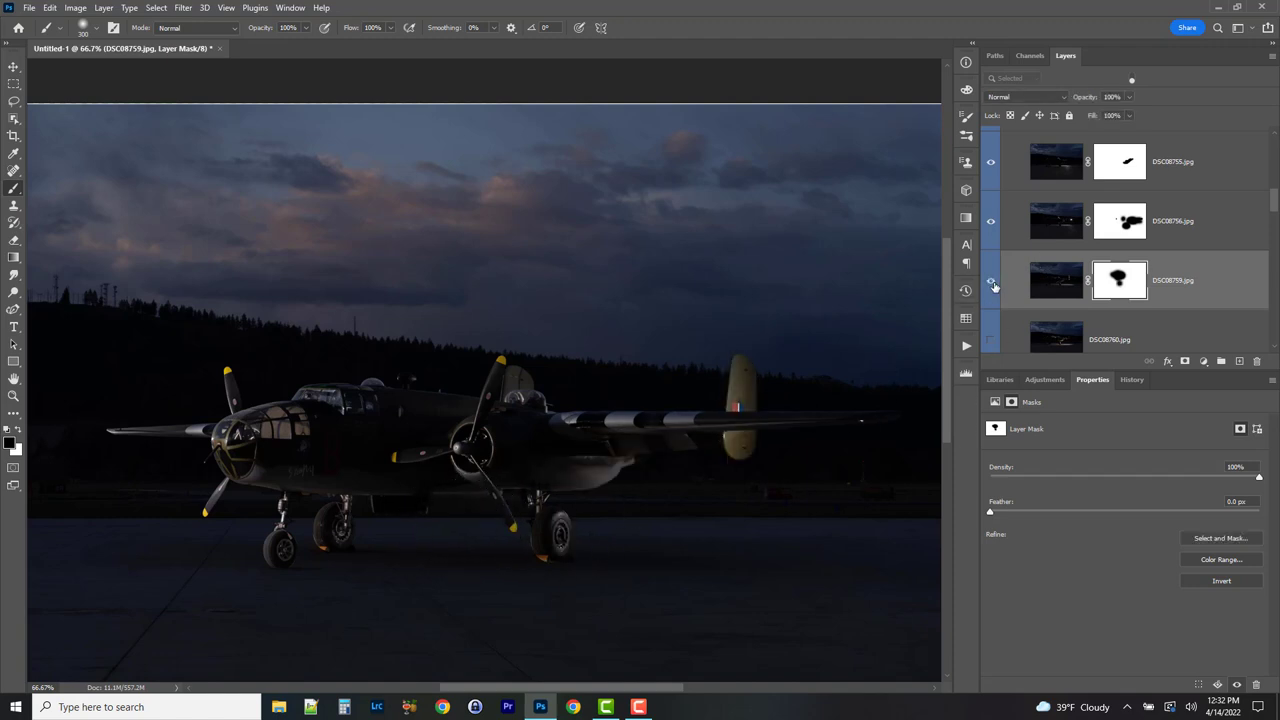
click(991, 284)
click(991, 284)
- Set the DSC08759.jpg layer to Lighten and lower its opacity to 82%
click(1025, 96)
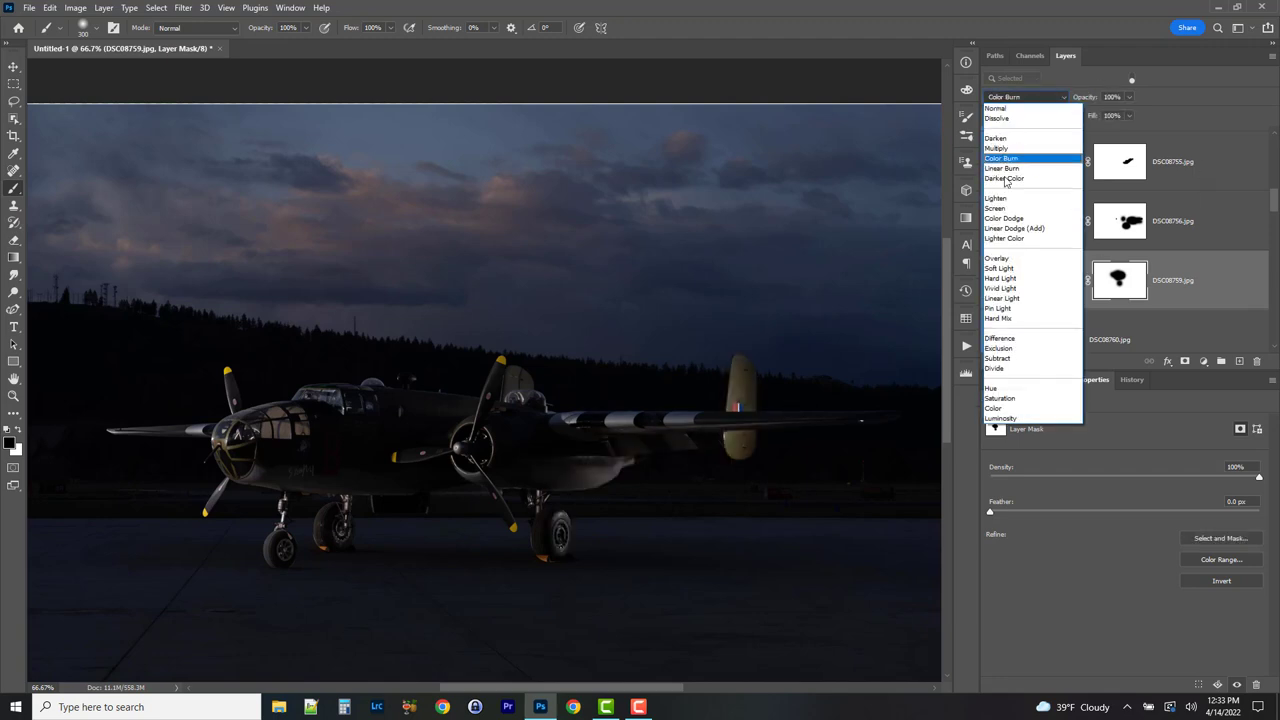
click(1005, 205)
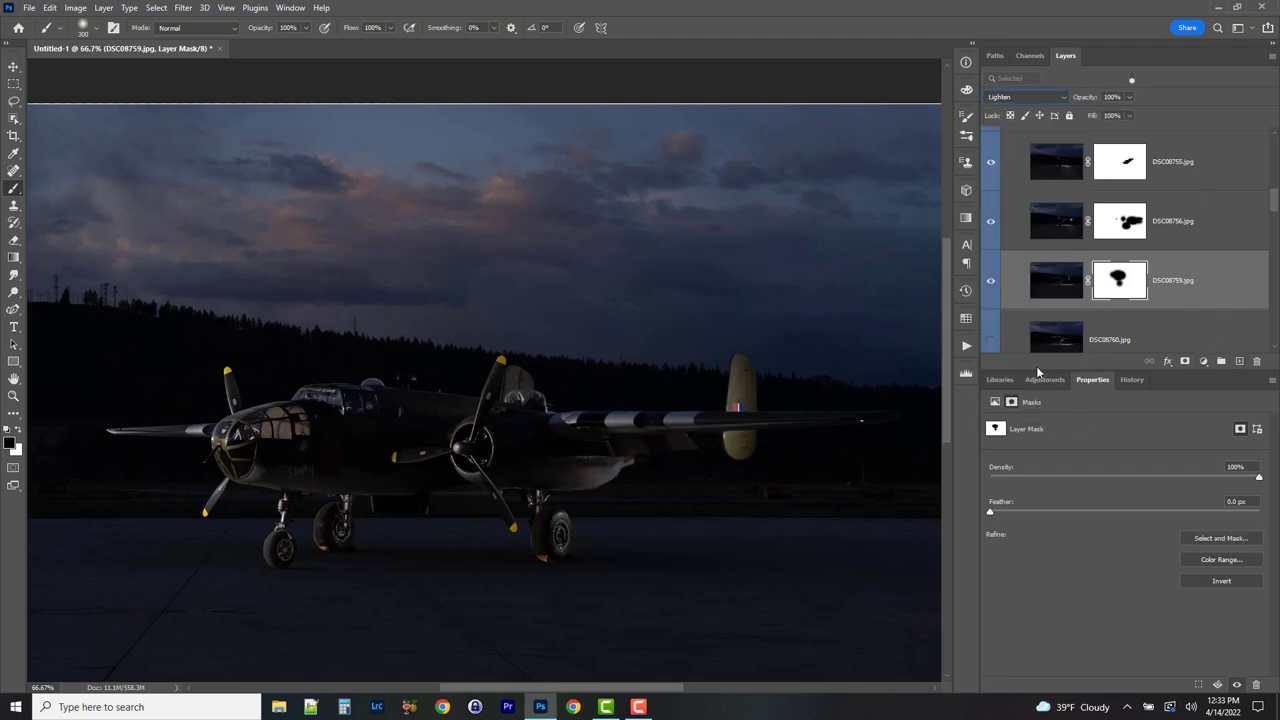
click(1130, 98)
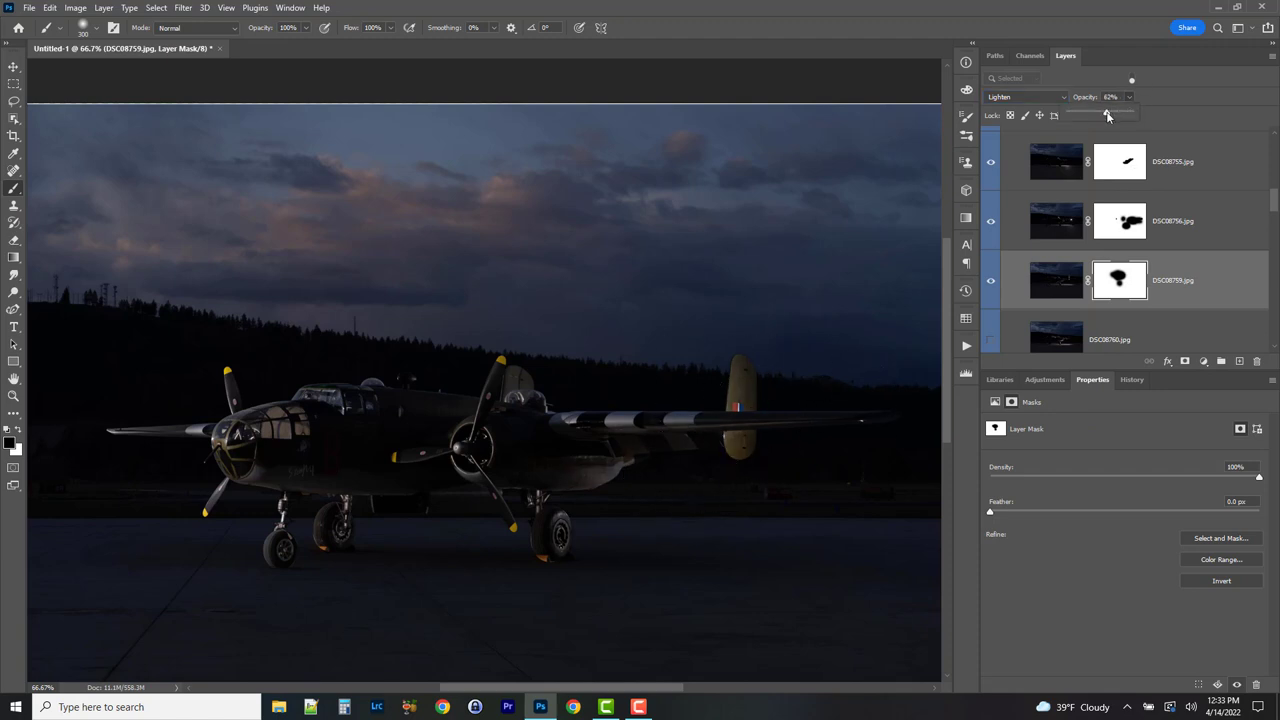
drag(1107, 116, 1109, 116)
- Make the DSC08760.jpg layer visible, comparing the plane with this exposure off and on
scroll(1185, 245, down, 1)
click(991, 299)
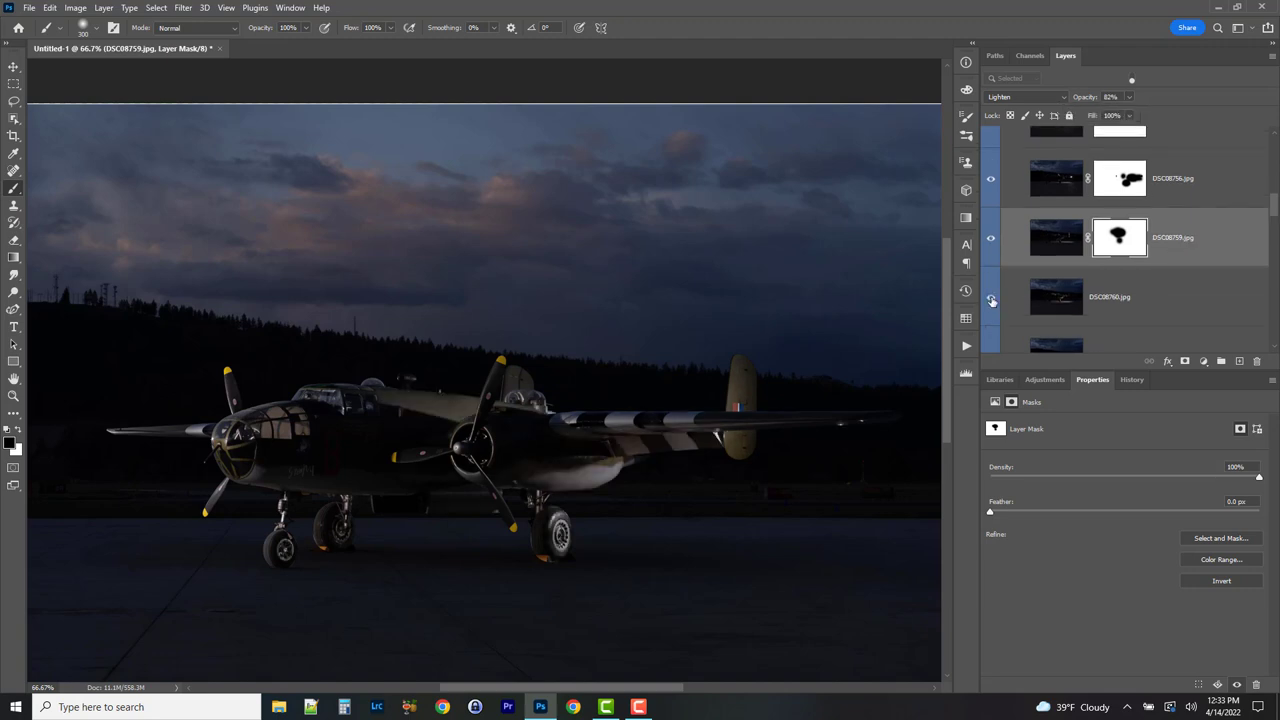
click(991, 299)
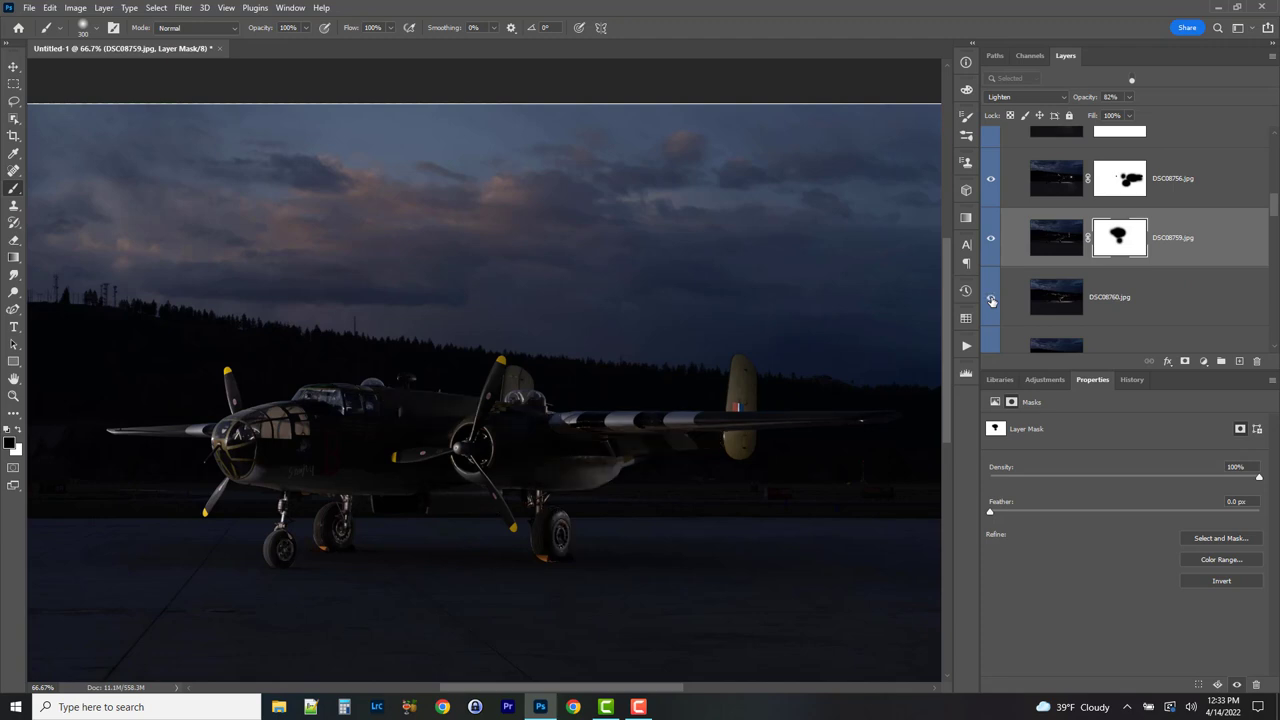
click(991, 299)
click(991, 299)
click(991, 299)
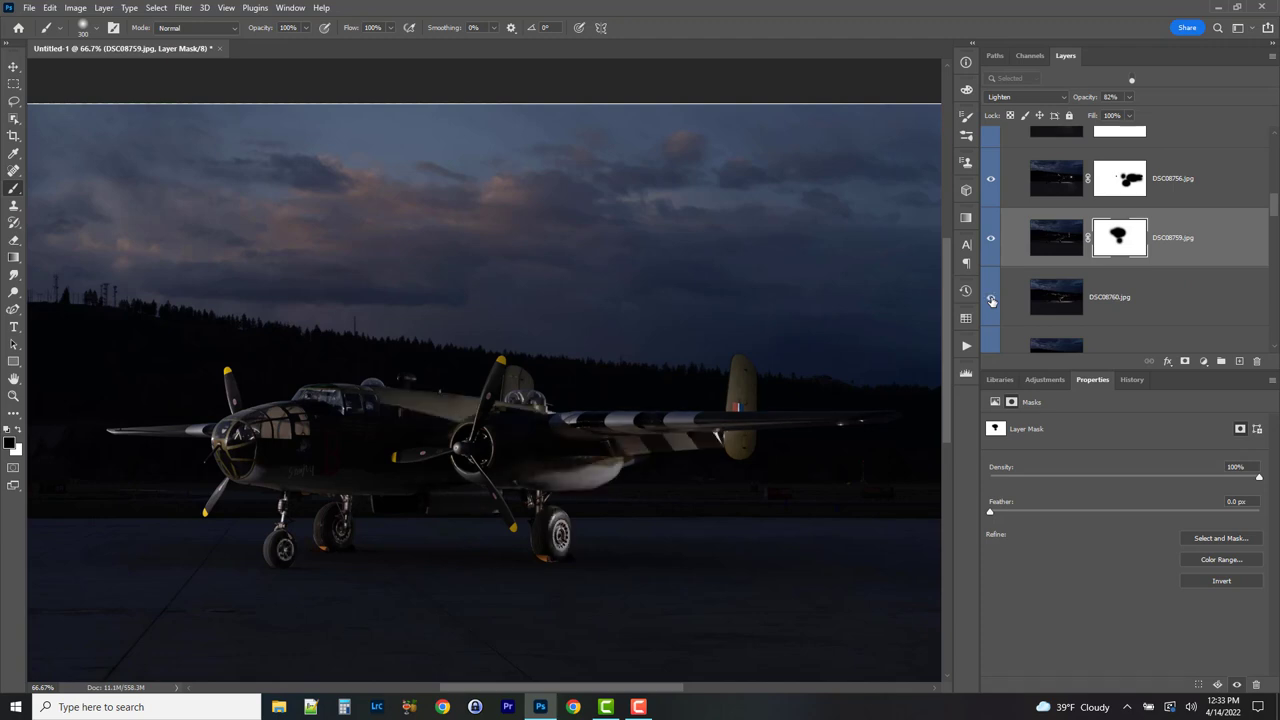
click(991, 299)
click(991, 299)
click(991, 299)
click(991, 299)
click(991, 299)
click(991, 299)
- Mask the DSC08760.jpg layer, painting out the light above the fuselage, below the engine and along the outer wing while keeping the main wheel lit
click(1141, 306)
click(1185, 361)
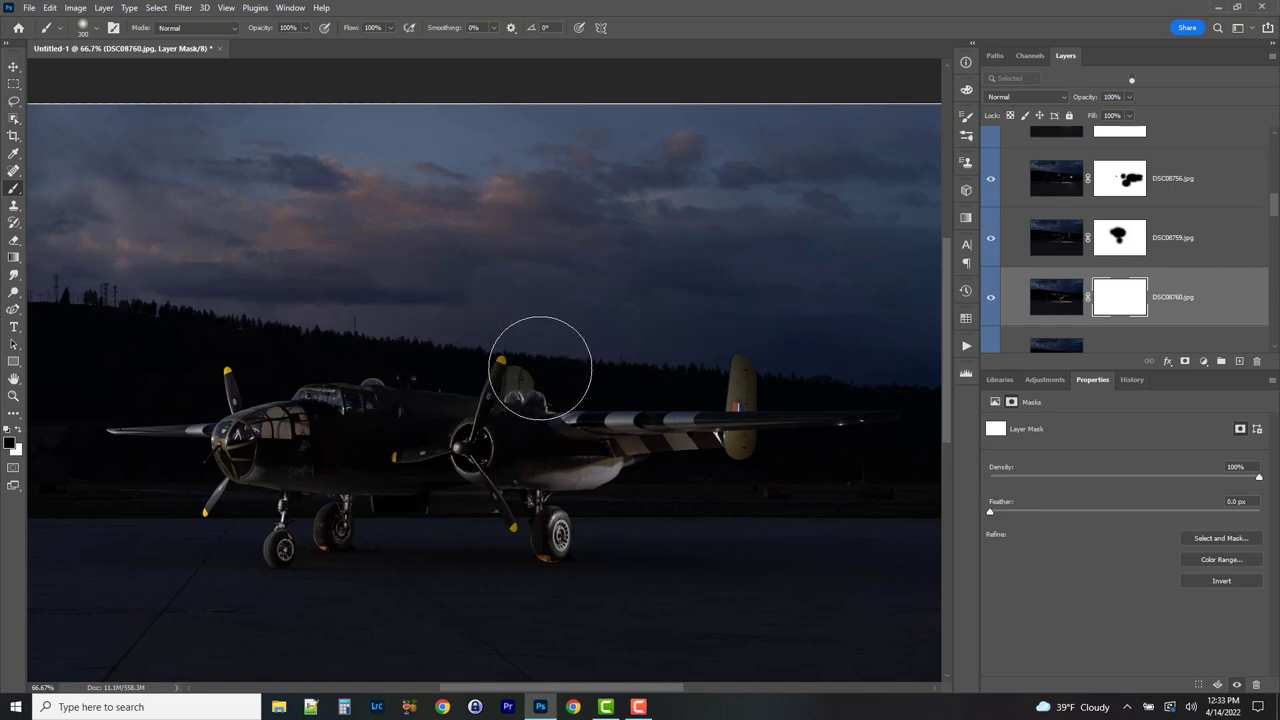
drag(540, 368, 414, 337)
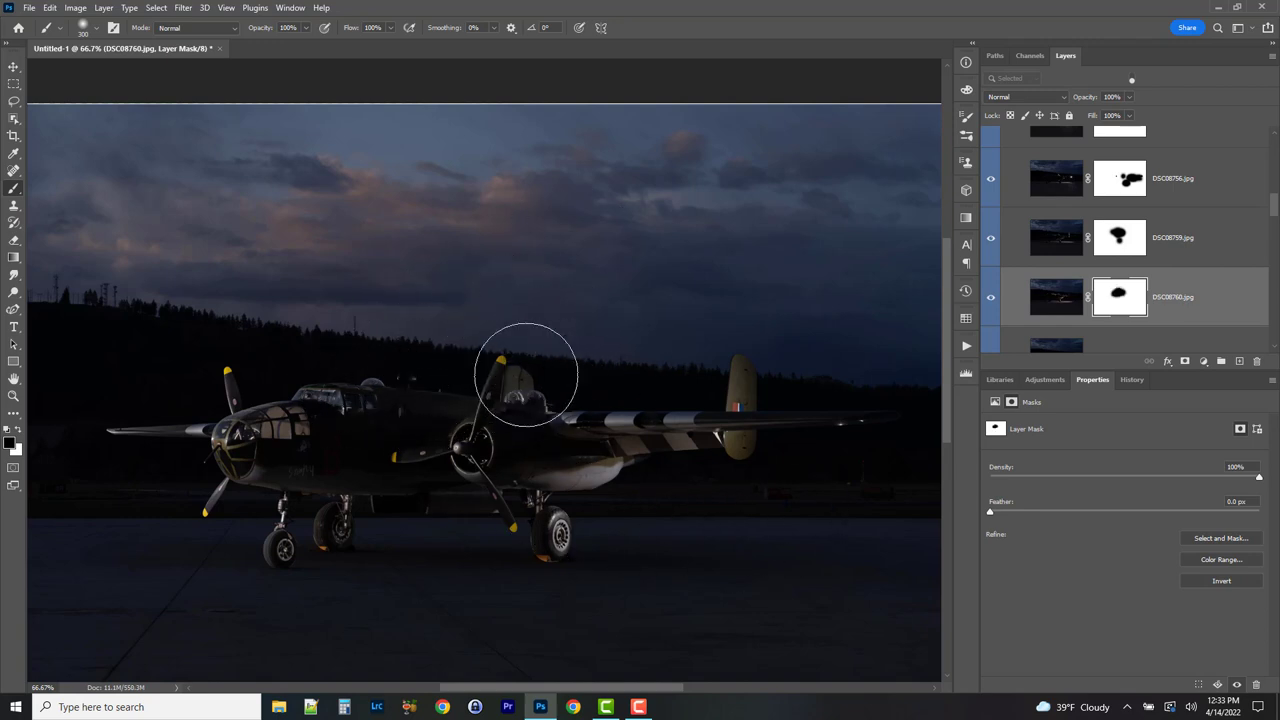
drag(491, 543, 603, 532)
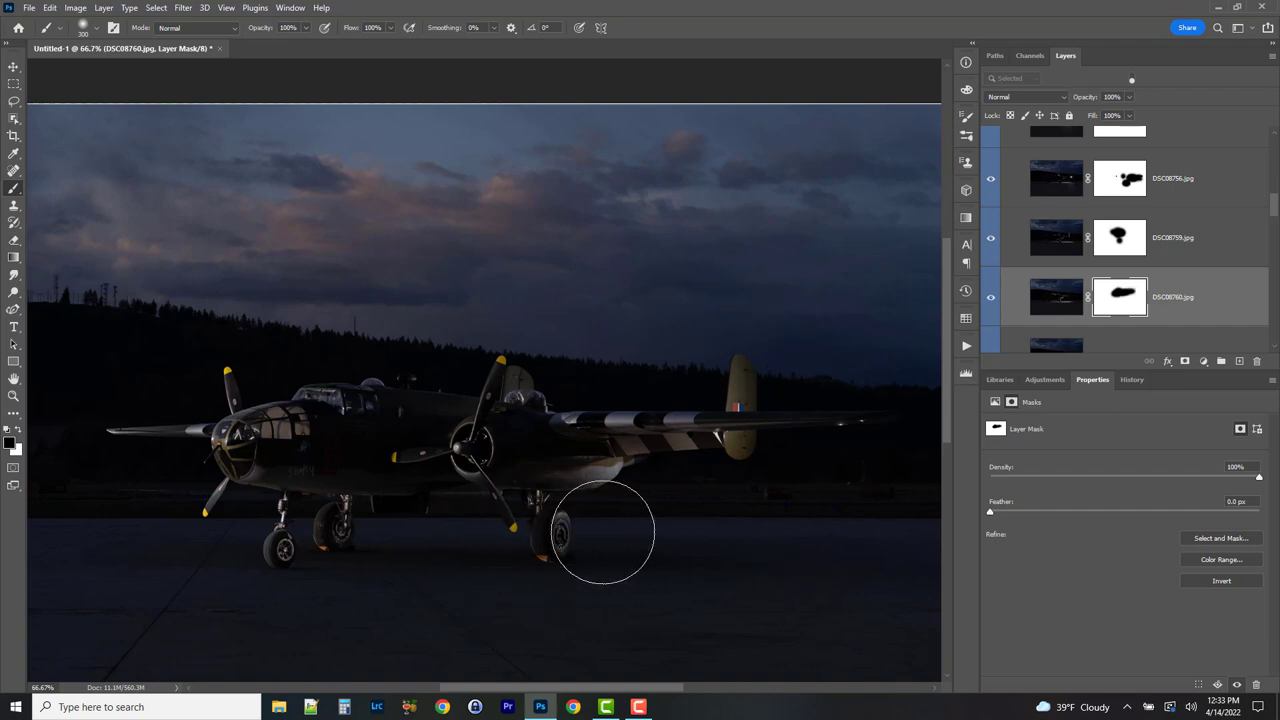
key(x)
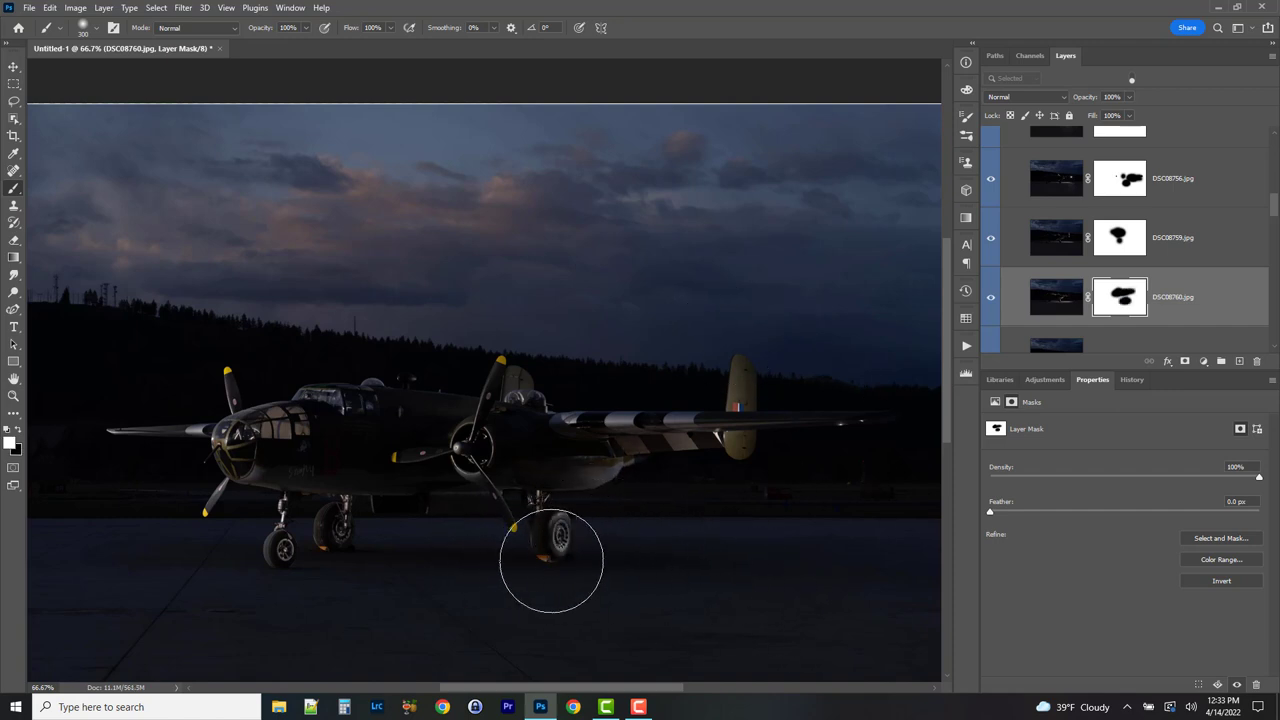
click(551, 561)
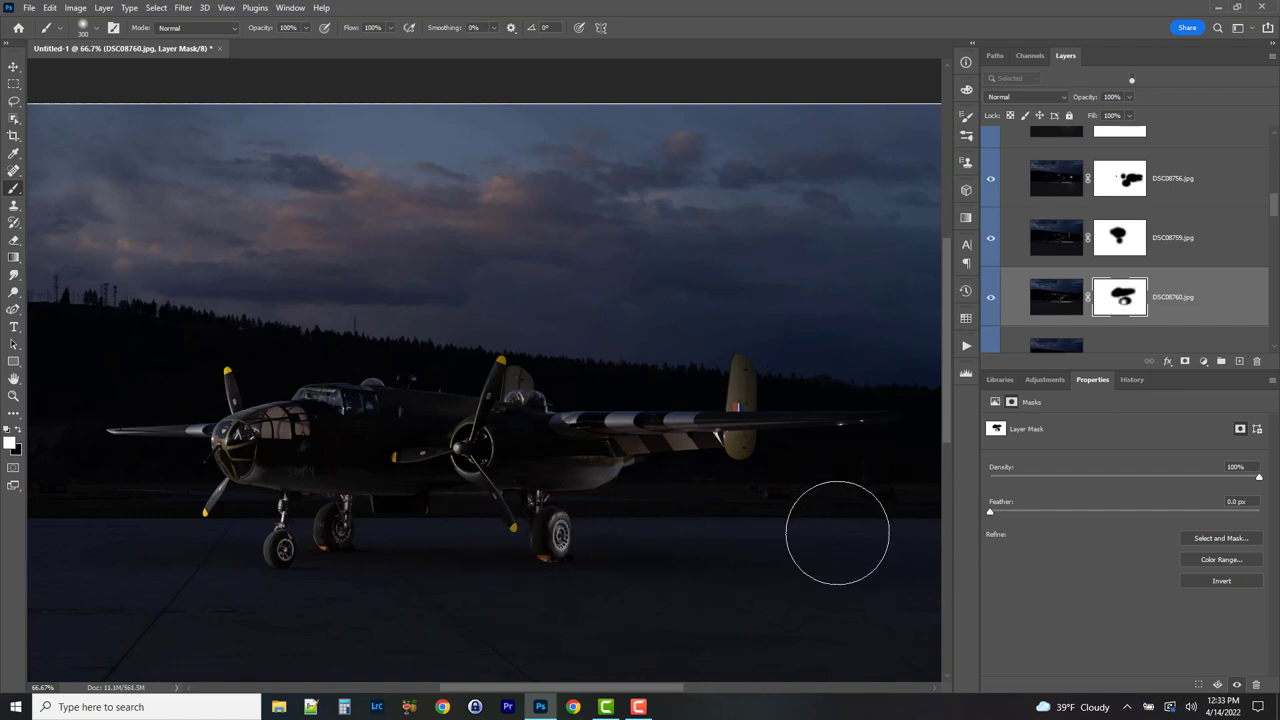
key(x)
drag(775, 469, 795, 426)
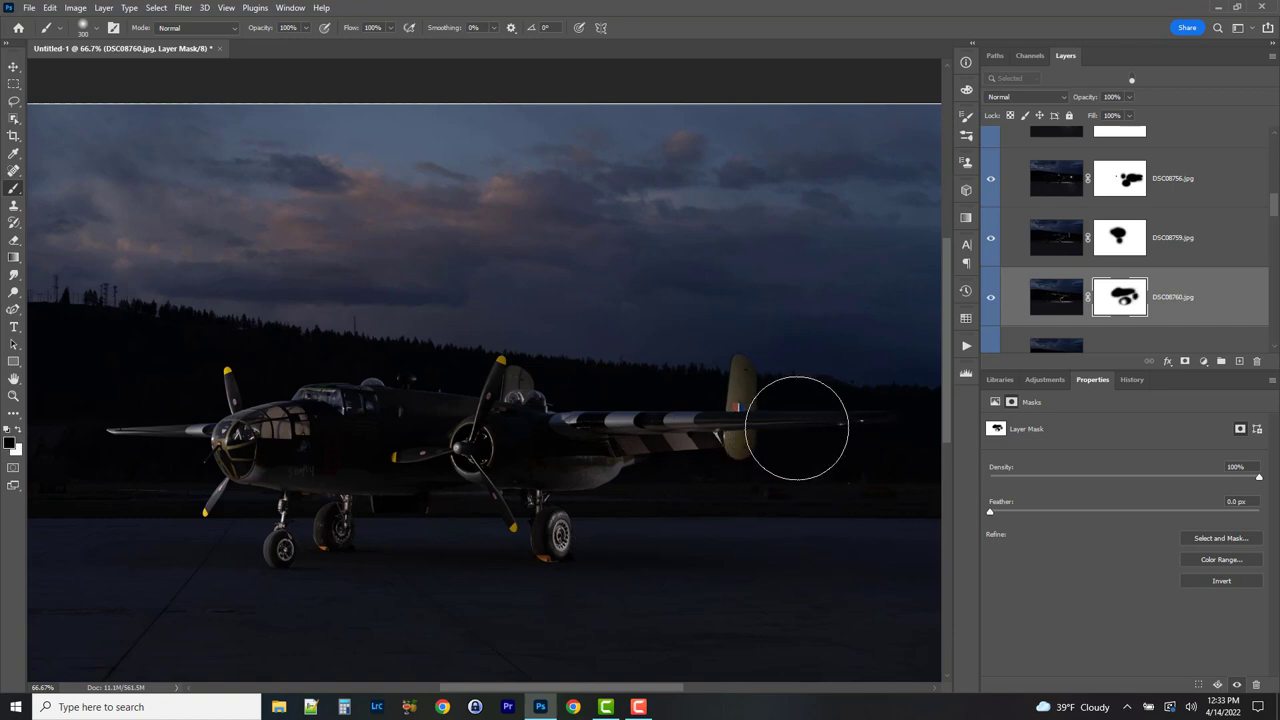
- Lower the DSC08760.jpg layer's opacity to 68%
click(1130, 96)
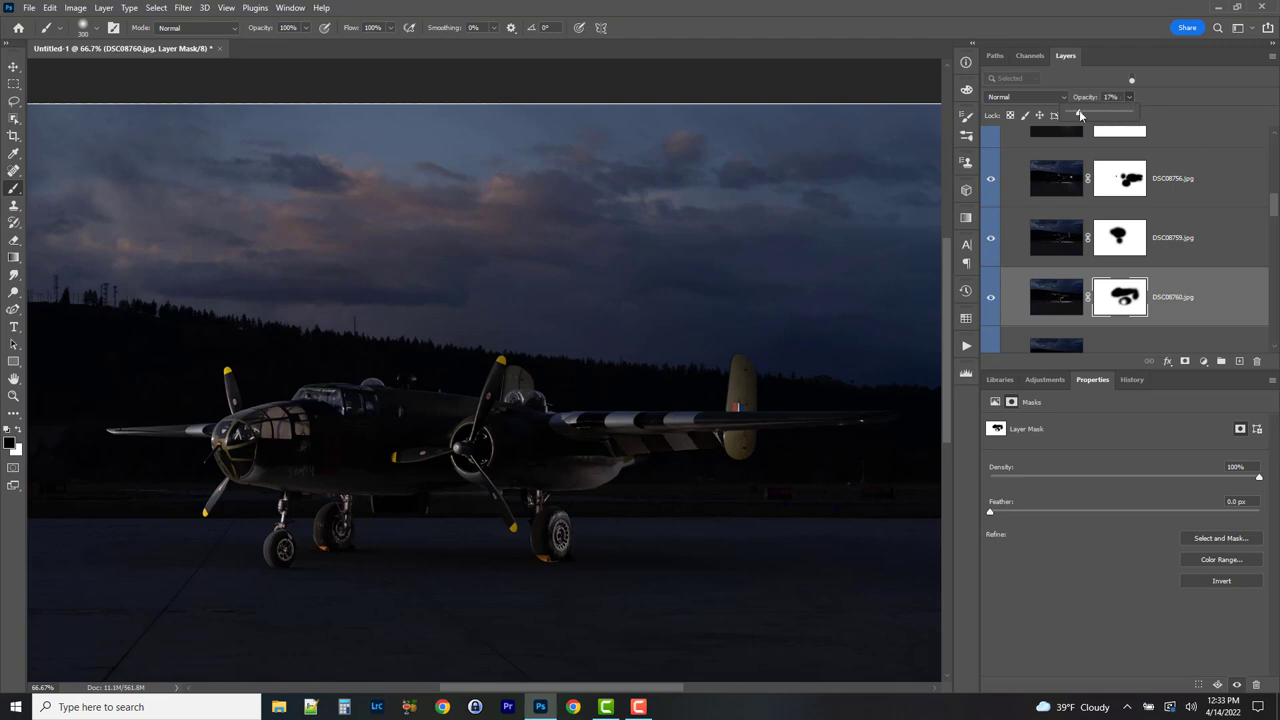
drag(1079, 110, 1105, 117)
- Make the DSC08761.jpg layer visible, comparing the plane with this exposure off and on
scroll(1170, 248, down, 1)
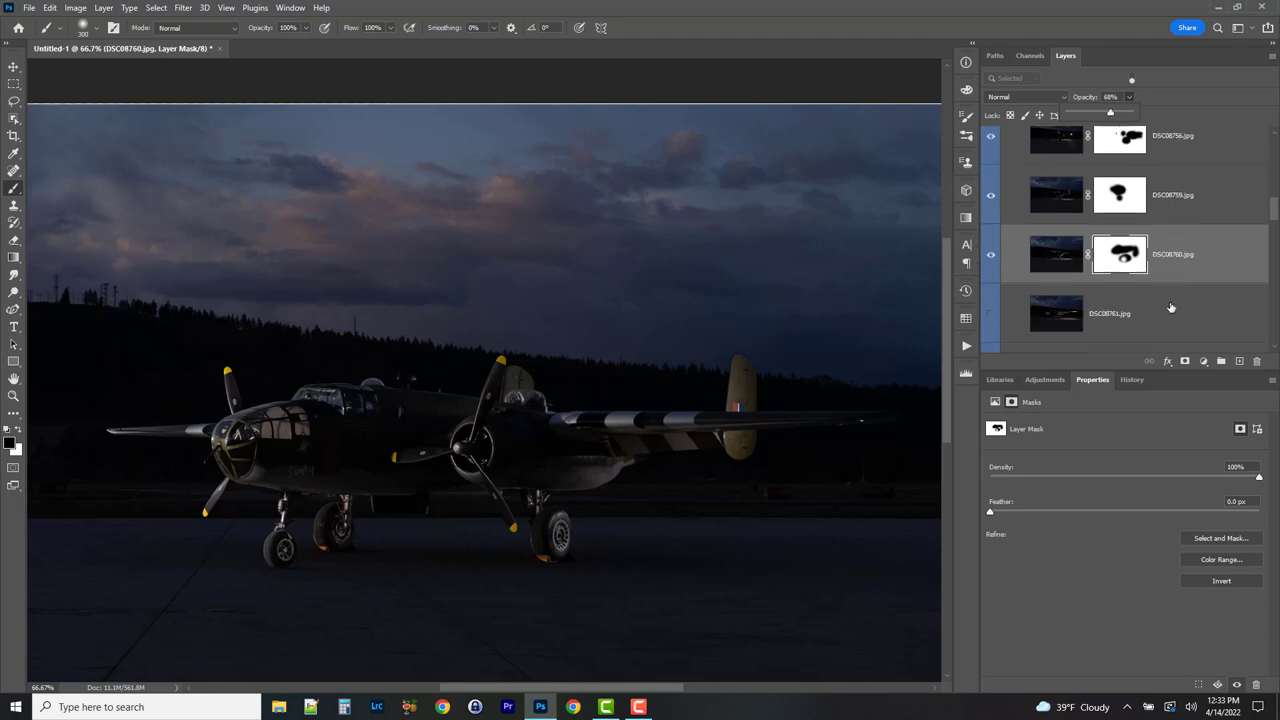
click(1171, 307)
click(991, 317)
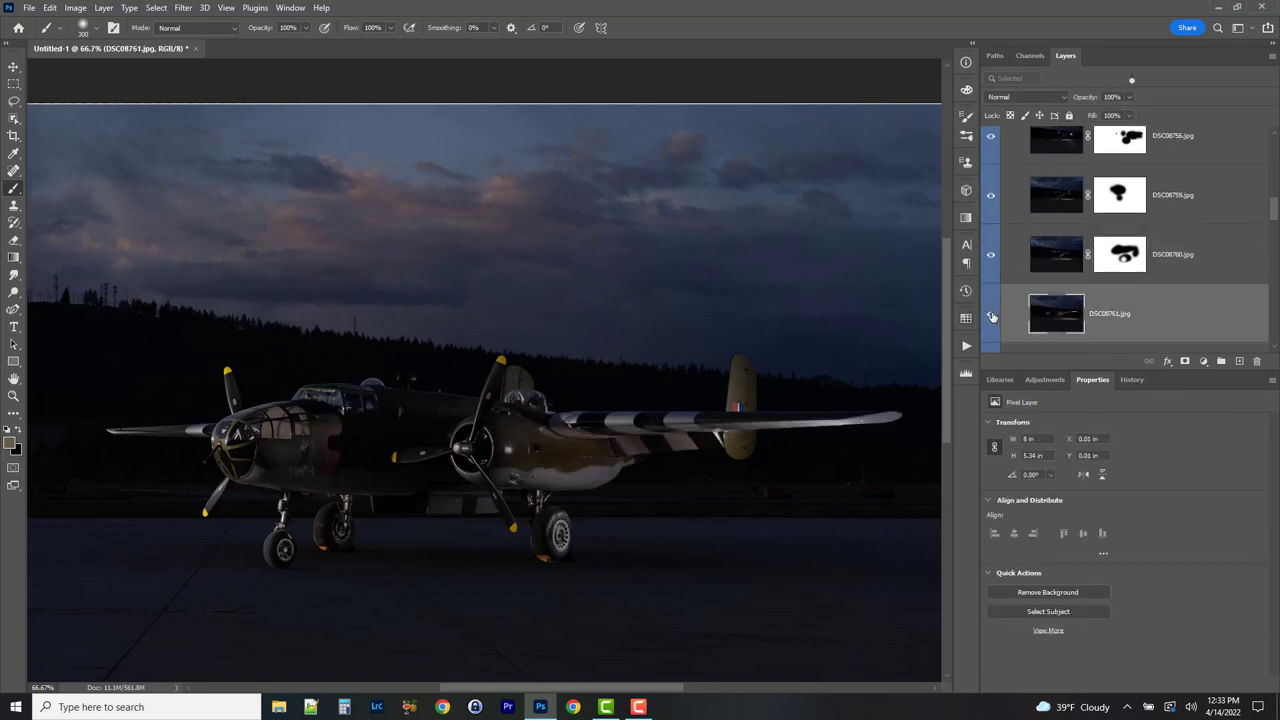
click(991, 317)
click(991, 317)
click(991, 317)
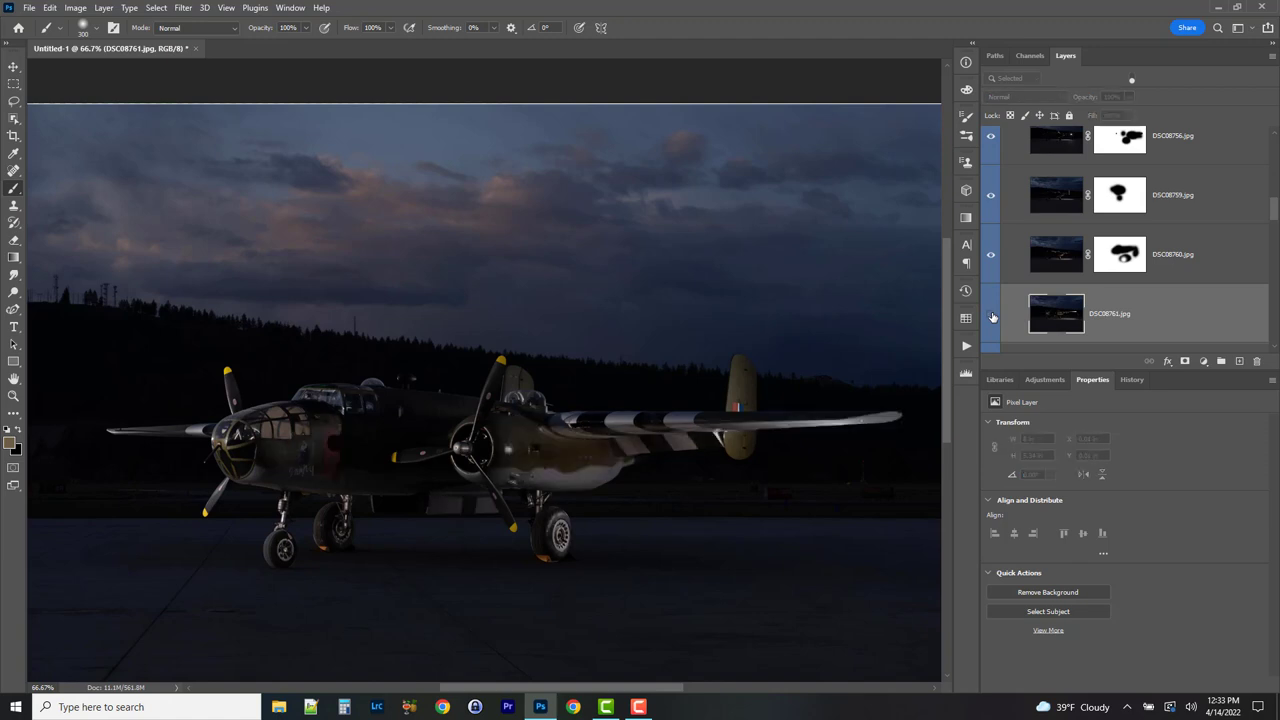
click(991, 317)
click(991, 317)
click(991, 317)
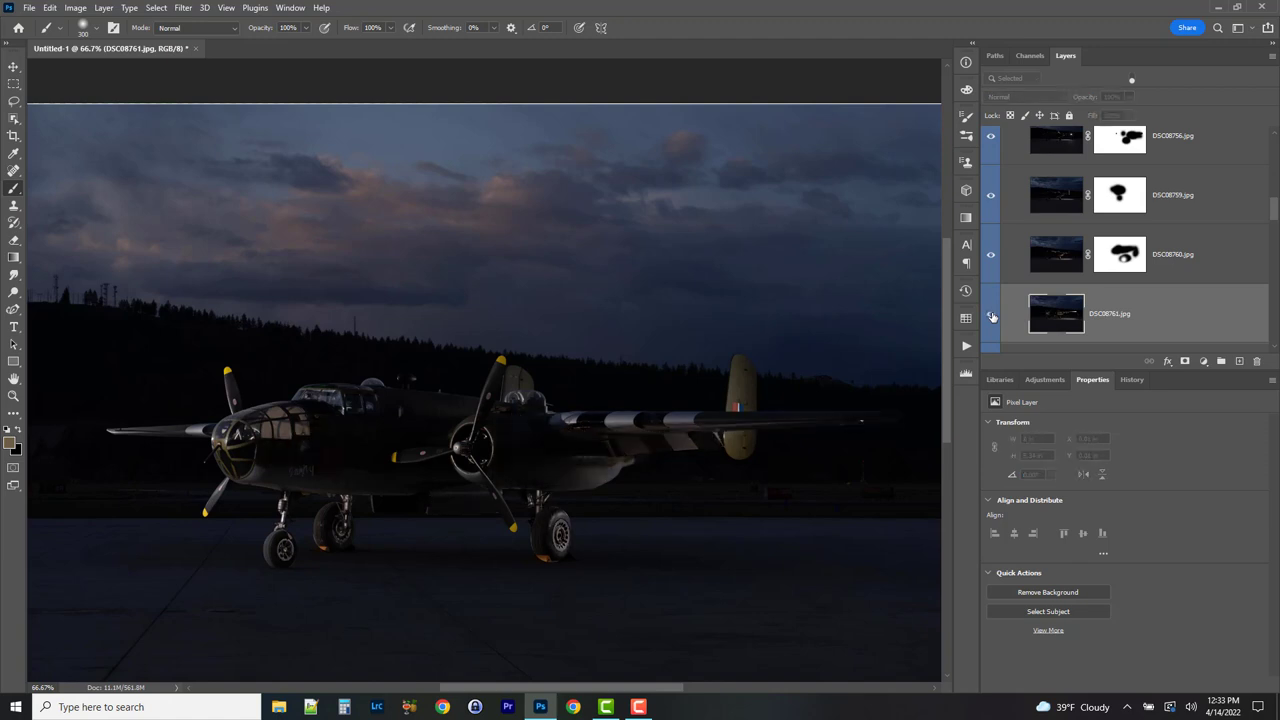
click(991, 317)
click(991, 317)
click(991, 317)
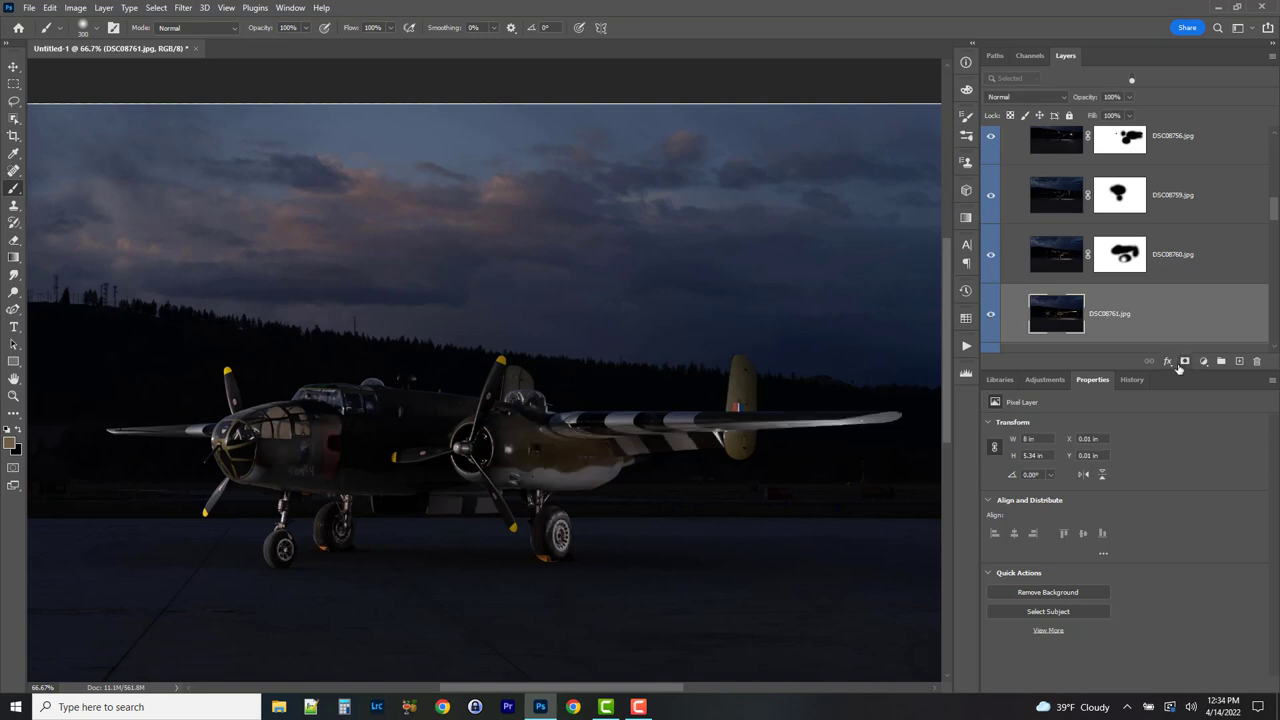
- Mask the DSC08761.jpg layer, painting out its light on the outer wing and across the cockpit and nose
click(1186, 364)
mouse_move(886, 423)
mouse_down()
mouse_move(854, 418)
mouse_move(829, 380)
mouse_up()
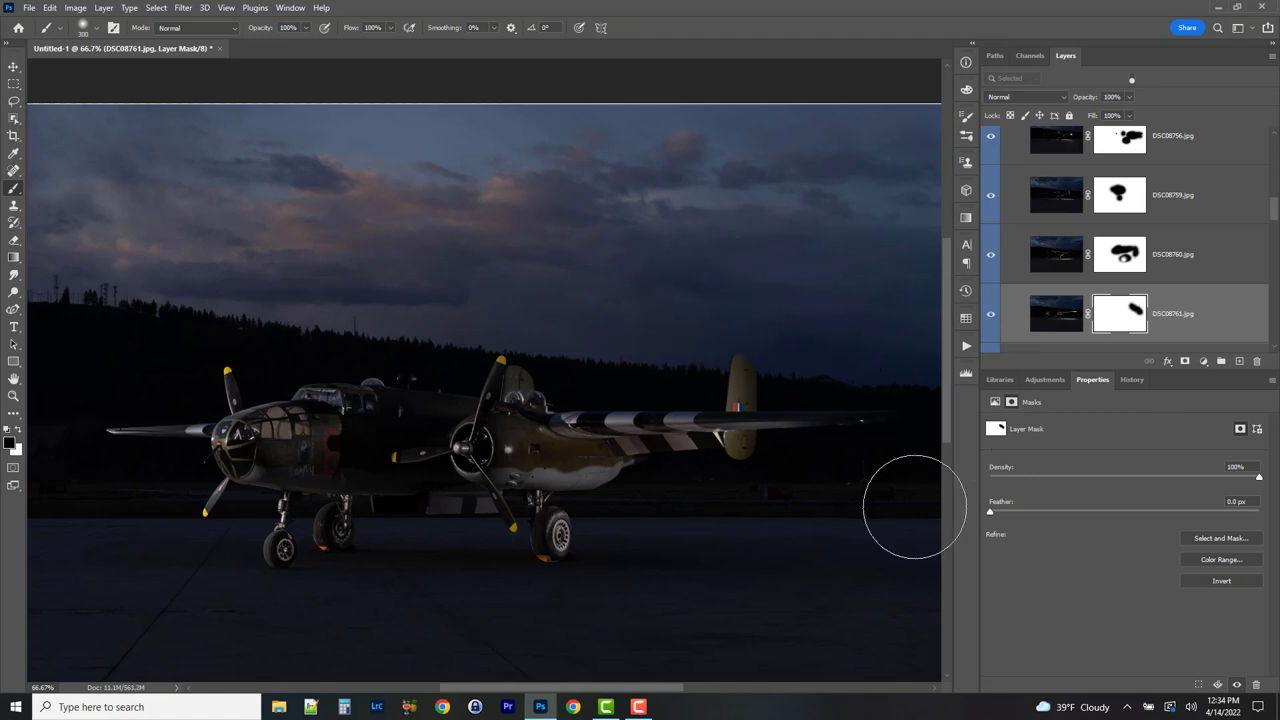
click(990, 314)
click(990, 314)
click(990, 314)
click(990, 314)
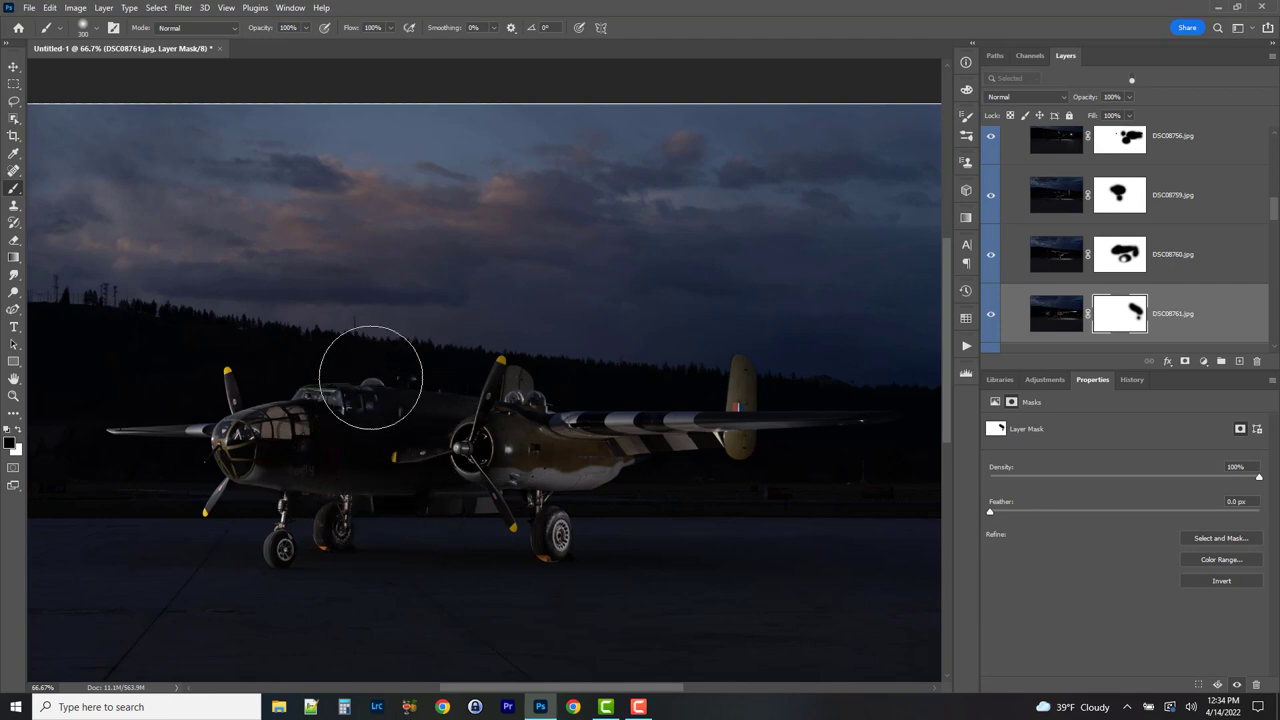
mouse_move(370, 377)
mouse_down()
mouse_move(317, 378)
mouse_move(197, 431)
mouse_move(158, 410)
mouse_move(329, 363)
mouse_move(245, 429)
mouse_up()
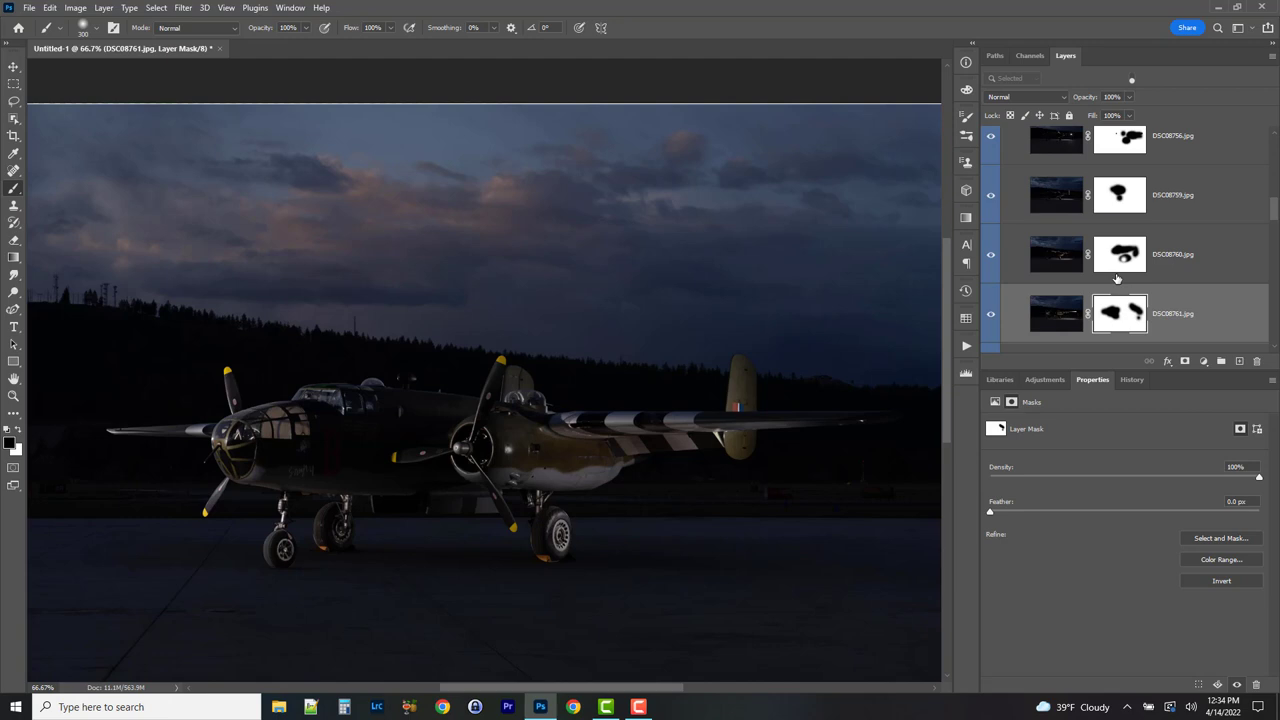
click(991, 315)
click(991, 315)
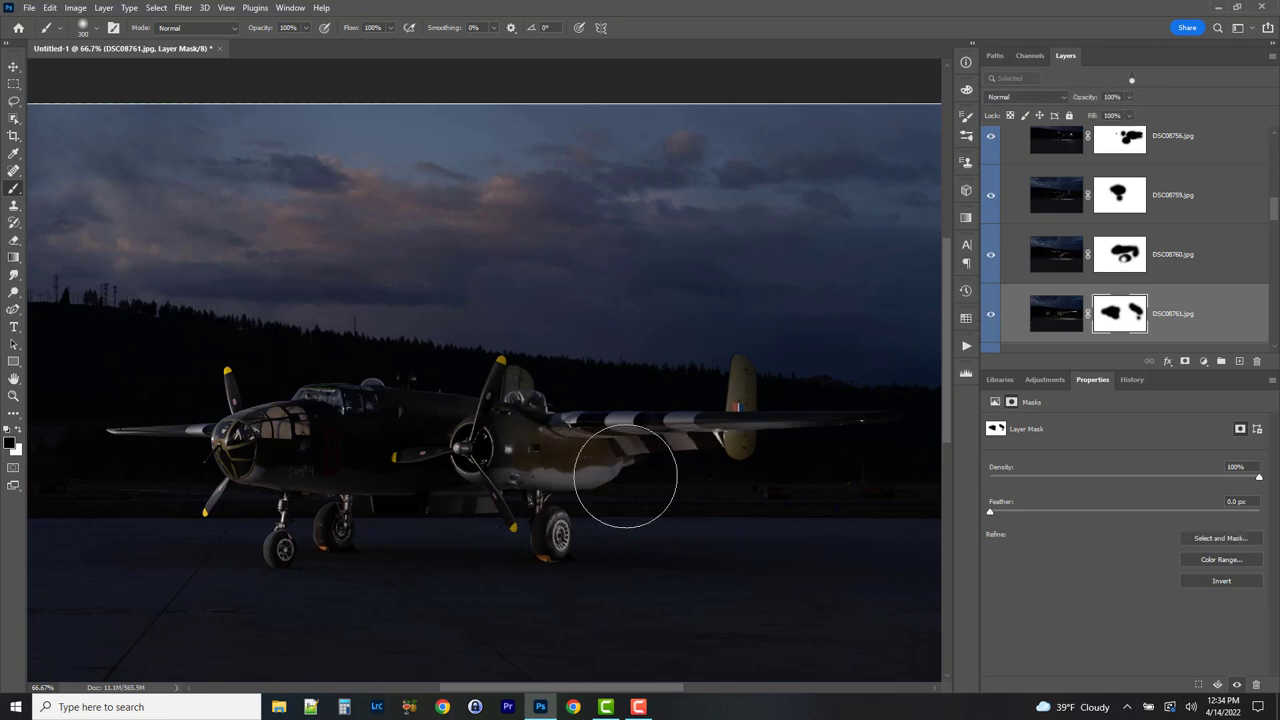
- Find which exposure causes the bright spot near the wingtip and paint it out on the DSC08759.jpg mask with a 90 px brush
key(bracketleft)
key(bracketleft)
key(bracketleft)
key(bracketleft)
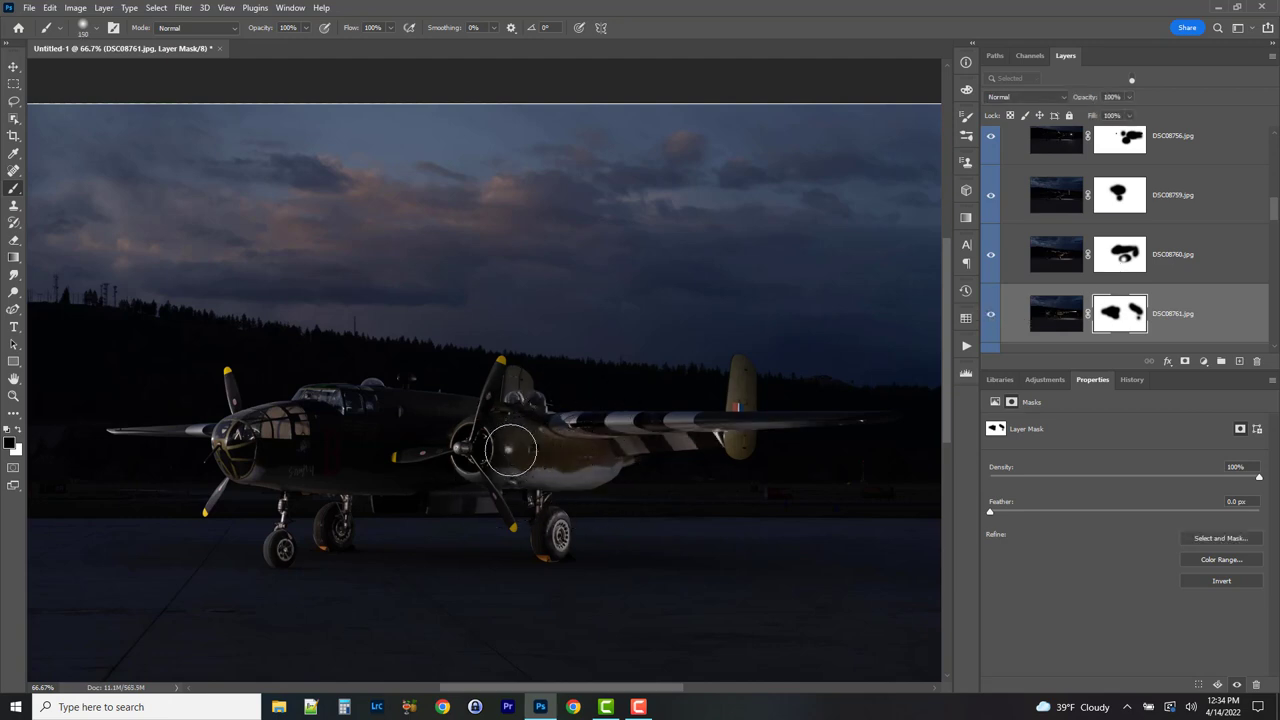
key(bracketleft)
key(bracketleft)
key(bracketleft)
click(991, 313)
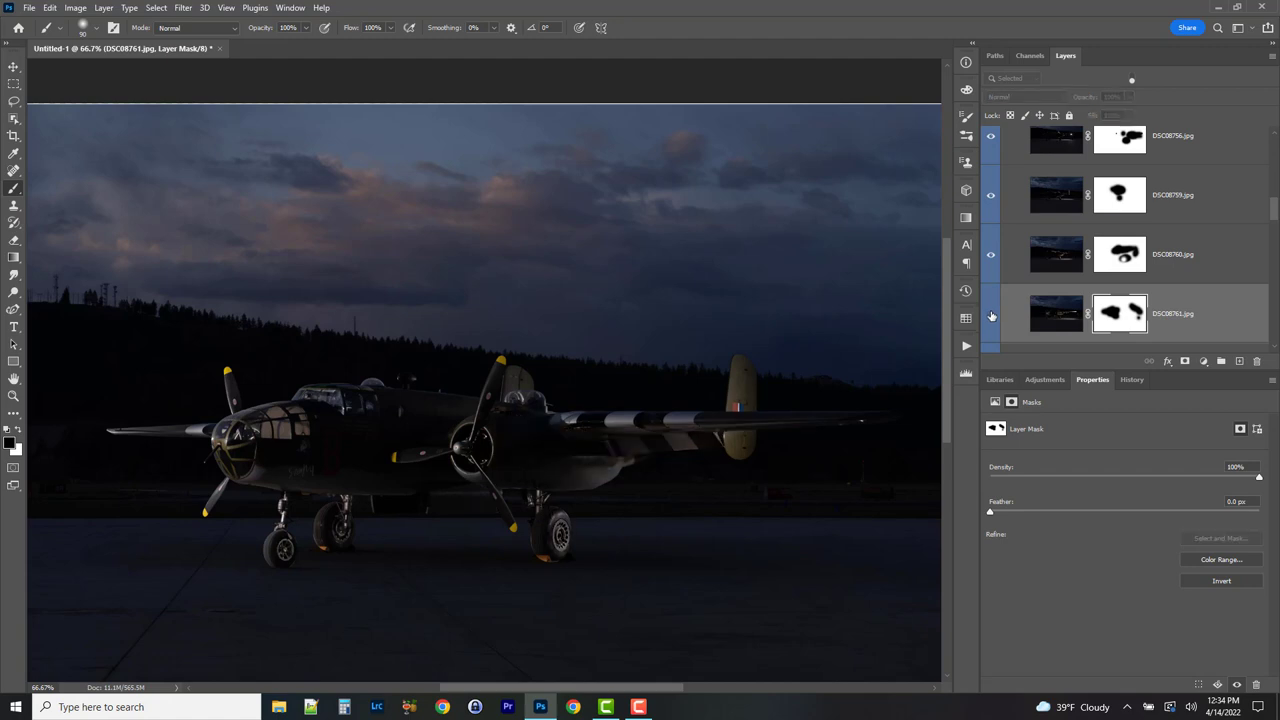
click(991, 313)
click(991, 256)
click(991, 256)
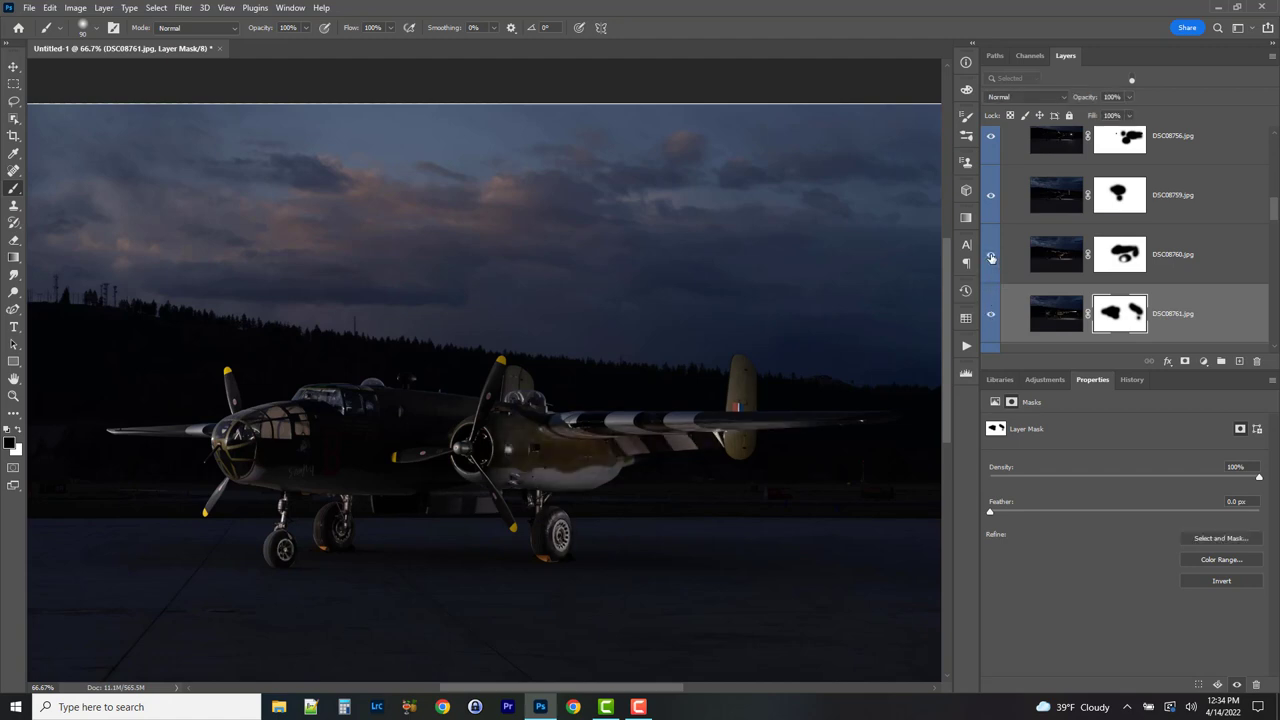
click(1118, 260)
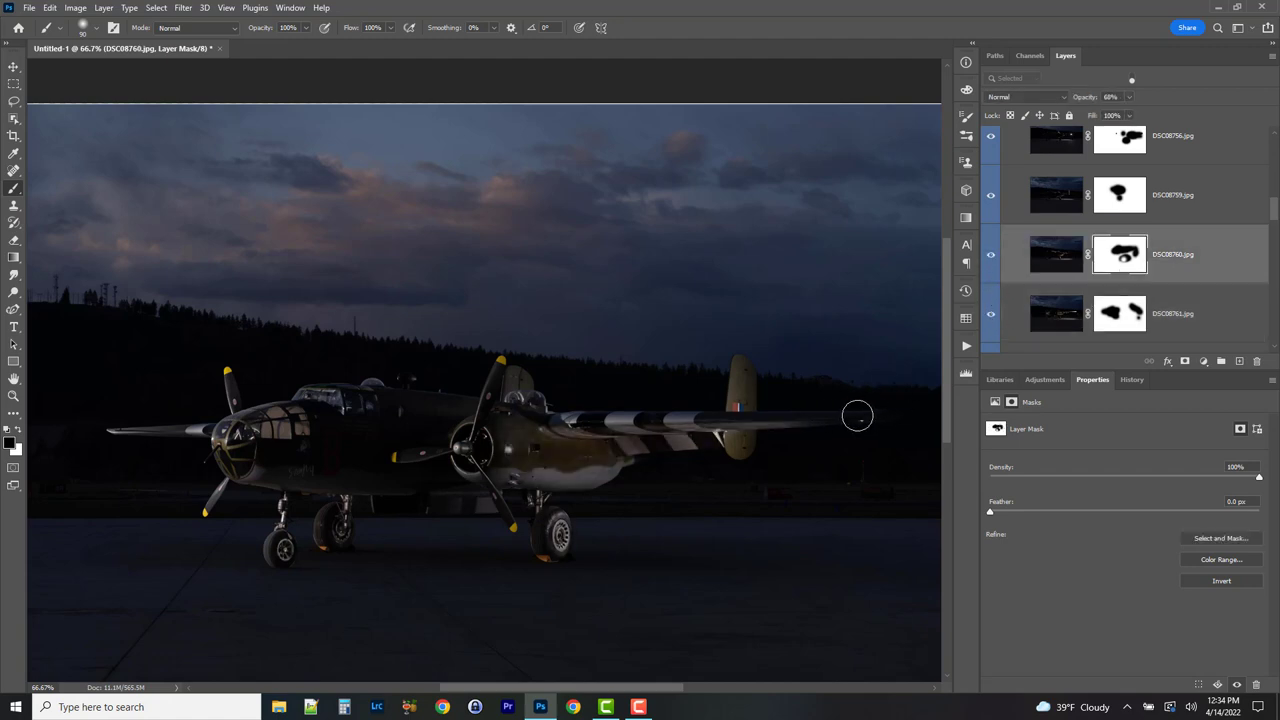
click(991, 196)
click(991, 196)
click(1104, 196)
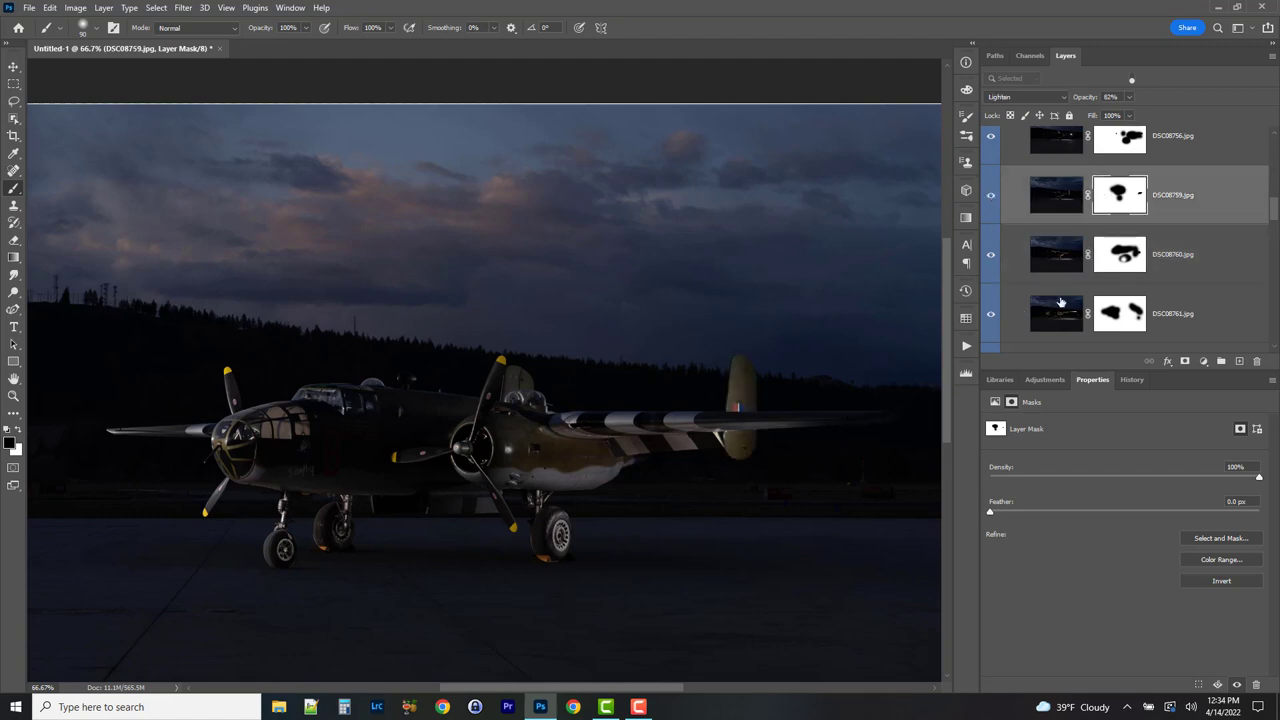
- Extend the DSC08761.jpg mask over the remaining light around the outer wing, comparing the plane with the layer off and on
scroll(1061, 302, down, 1)
click(1122, 279)
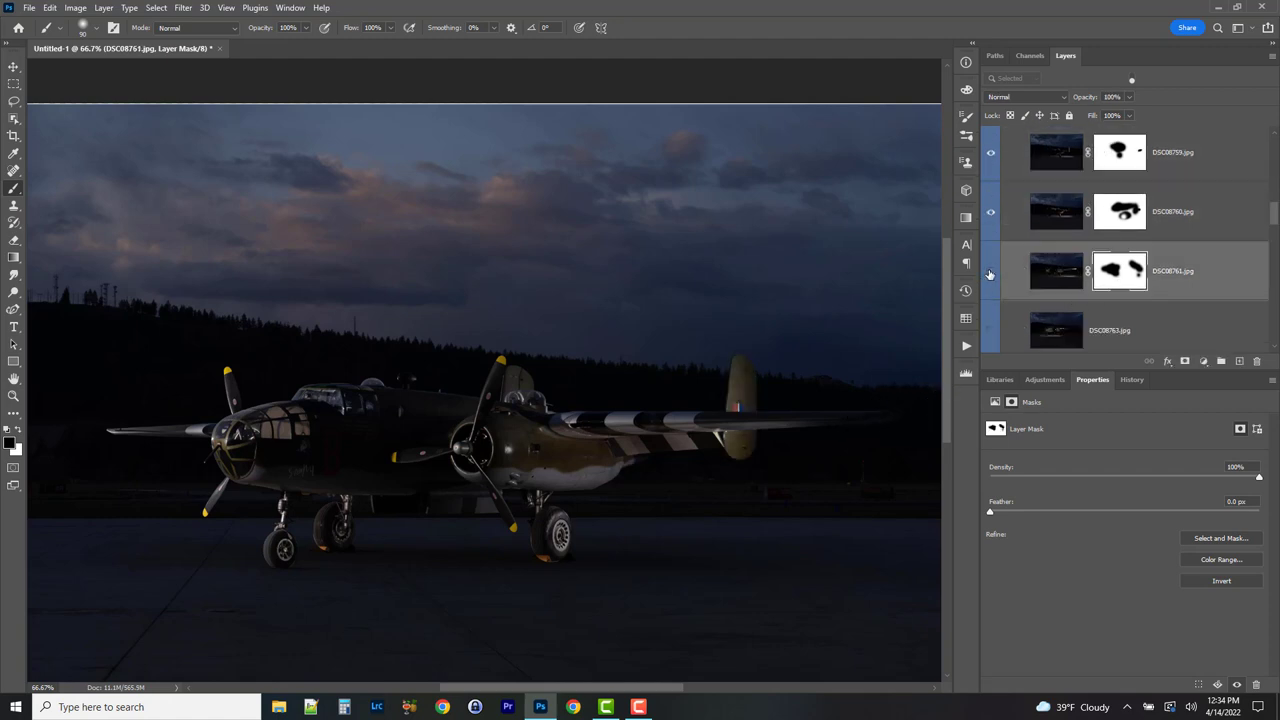
click(989, 272)
click(989, 272)
click(989, 272)
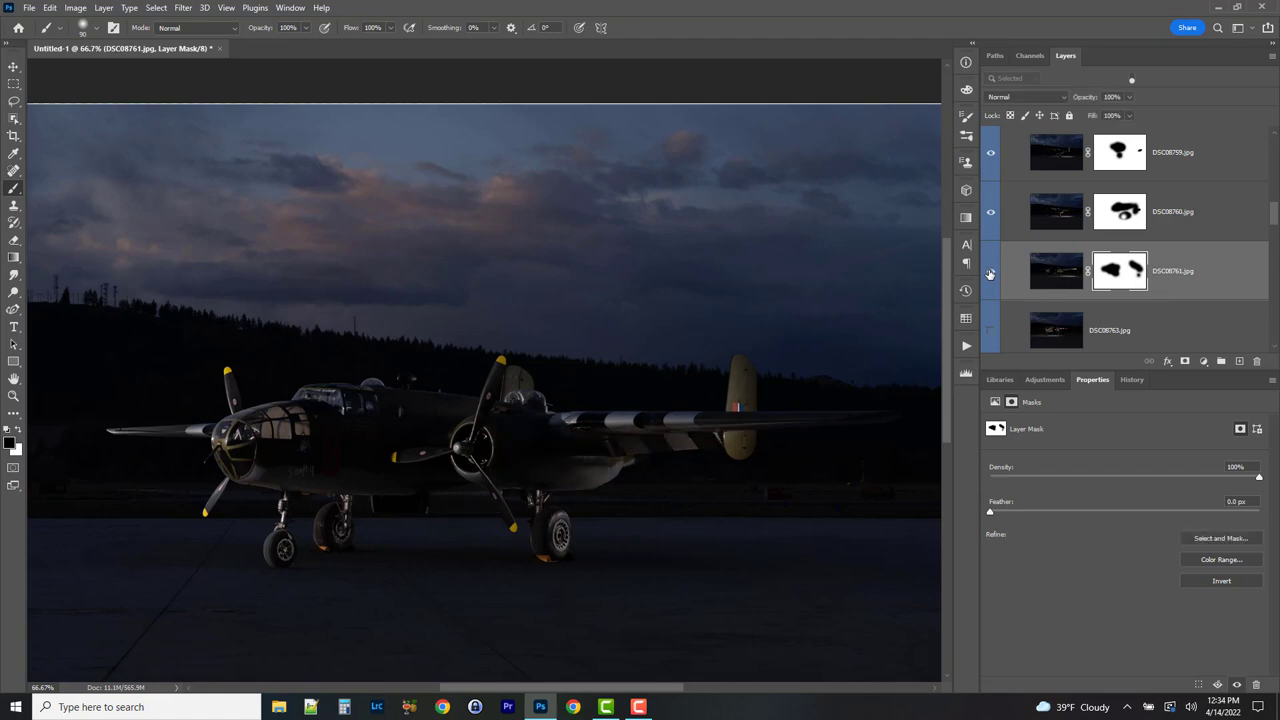
click(989, 272)
click(989, 272)
click(989, 272)
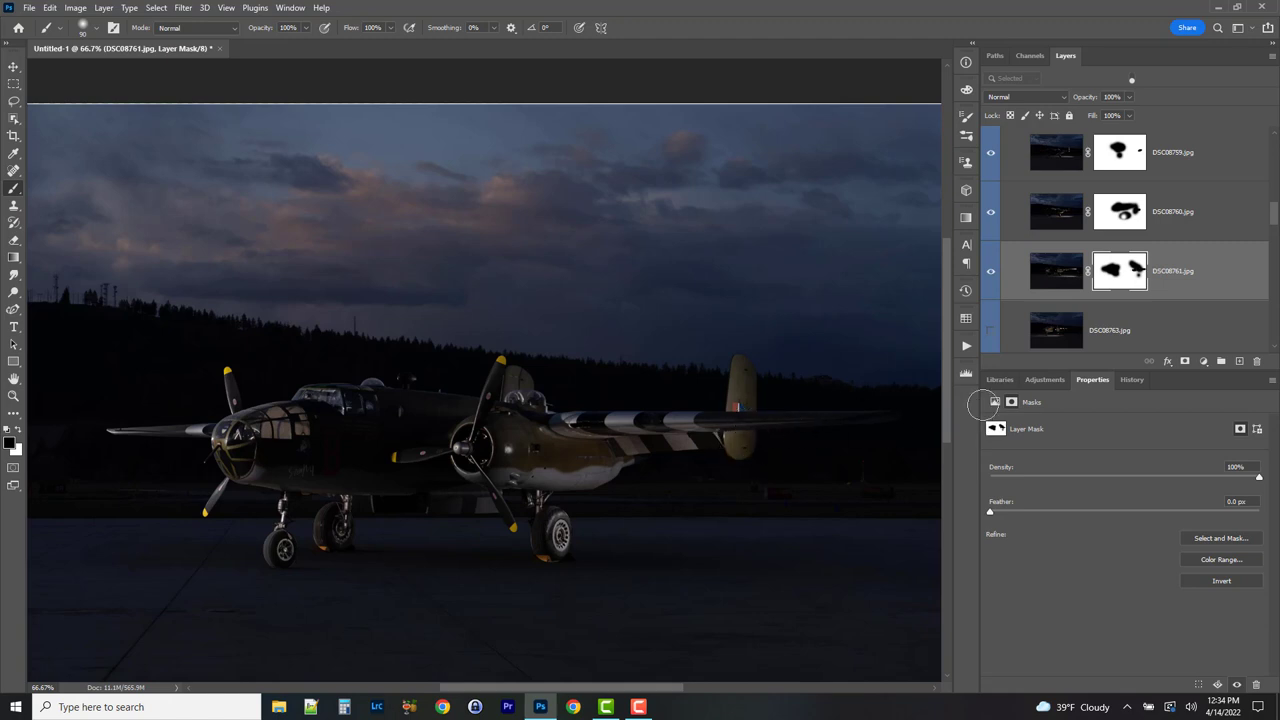
click(991, 272)
click(991, 272)
click(991, 272)
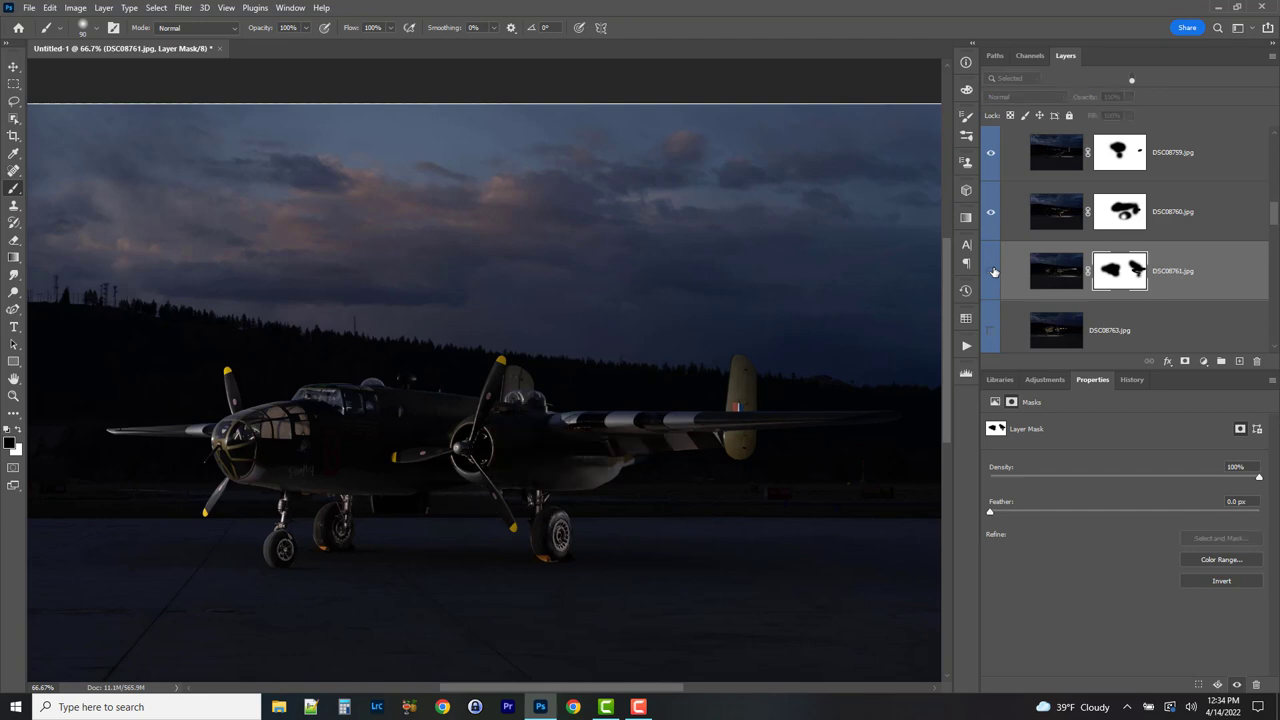
click(991, 272)
click(991, 272)
click(991, 272)
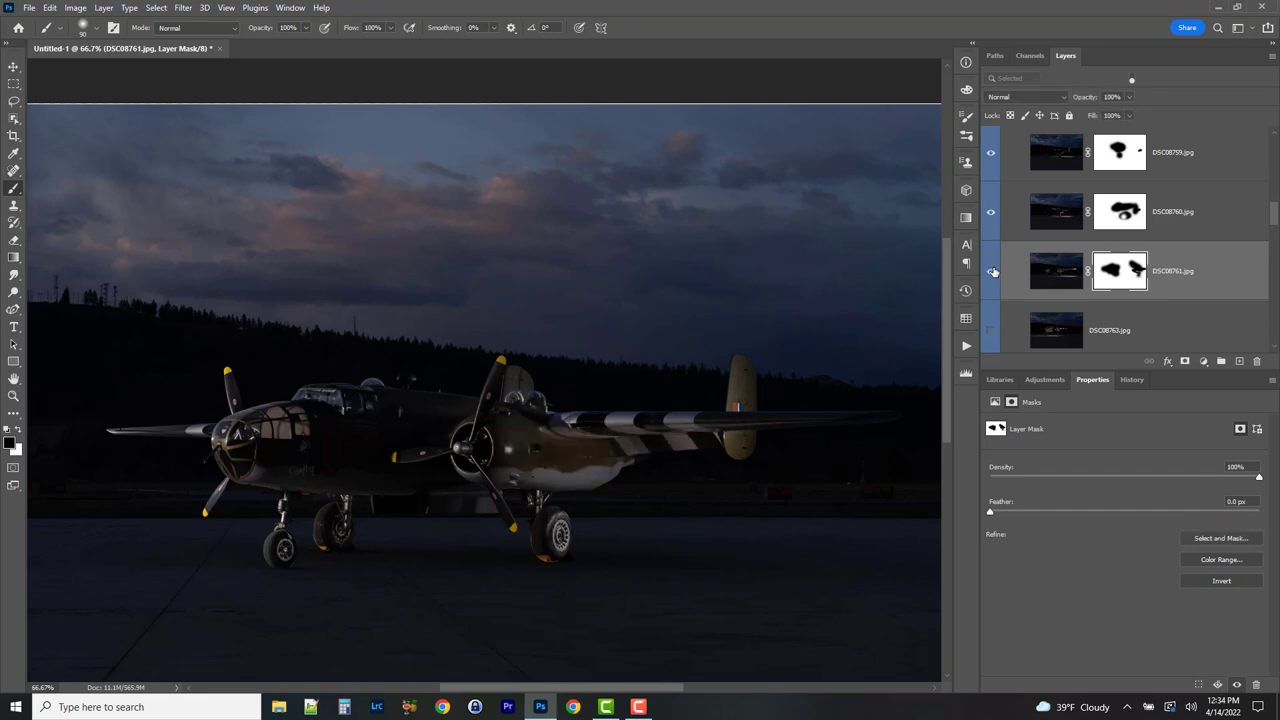
- Set the DSC08761.jpg layer's blend mode to Lighten
click(1056, 271)
click(1043, 96)
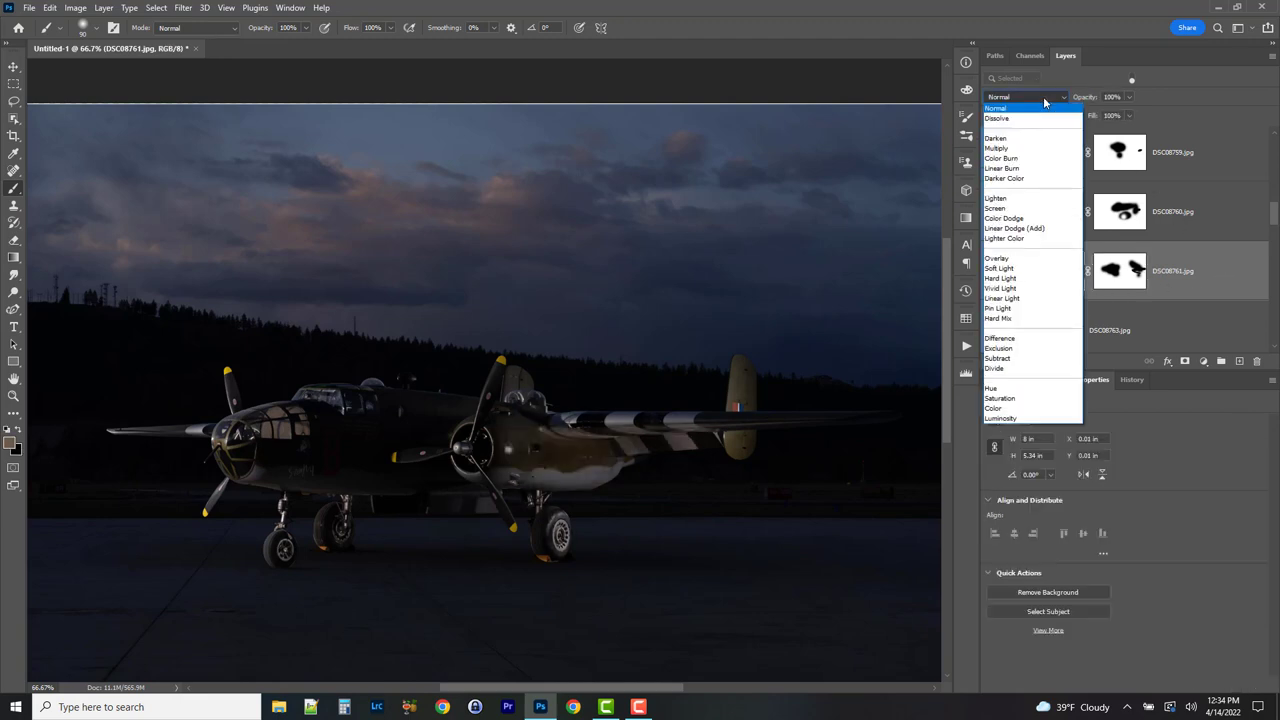
click(1040, 200)
- Make the DSC08763.jpg layer visible, comparing the plane with this exposure off and on
scroll(1168, 247, down, 1)
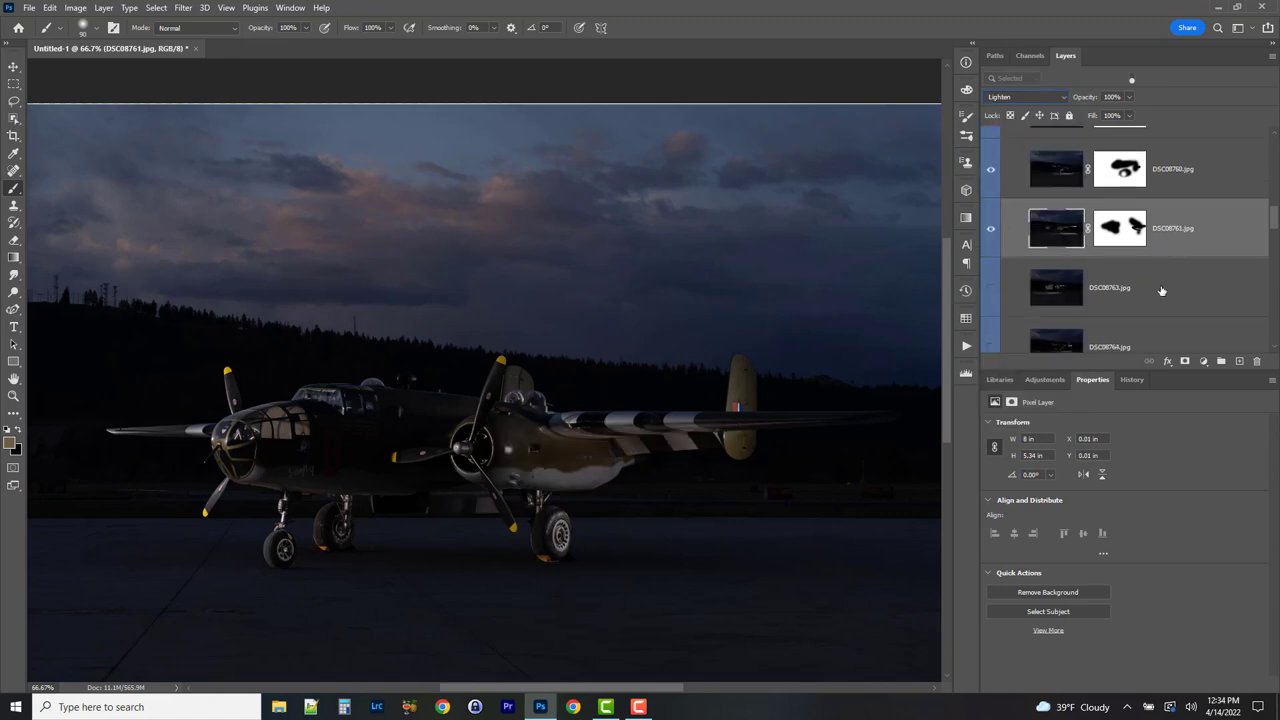
click(1161, 290)
click(992, 289)
click(992, 289)
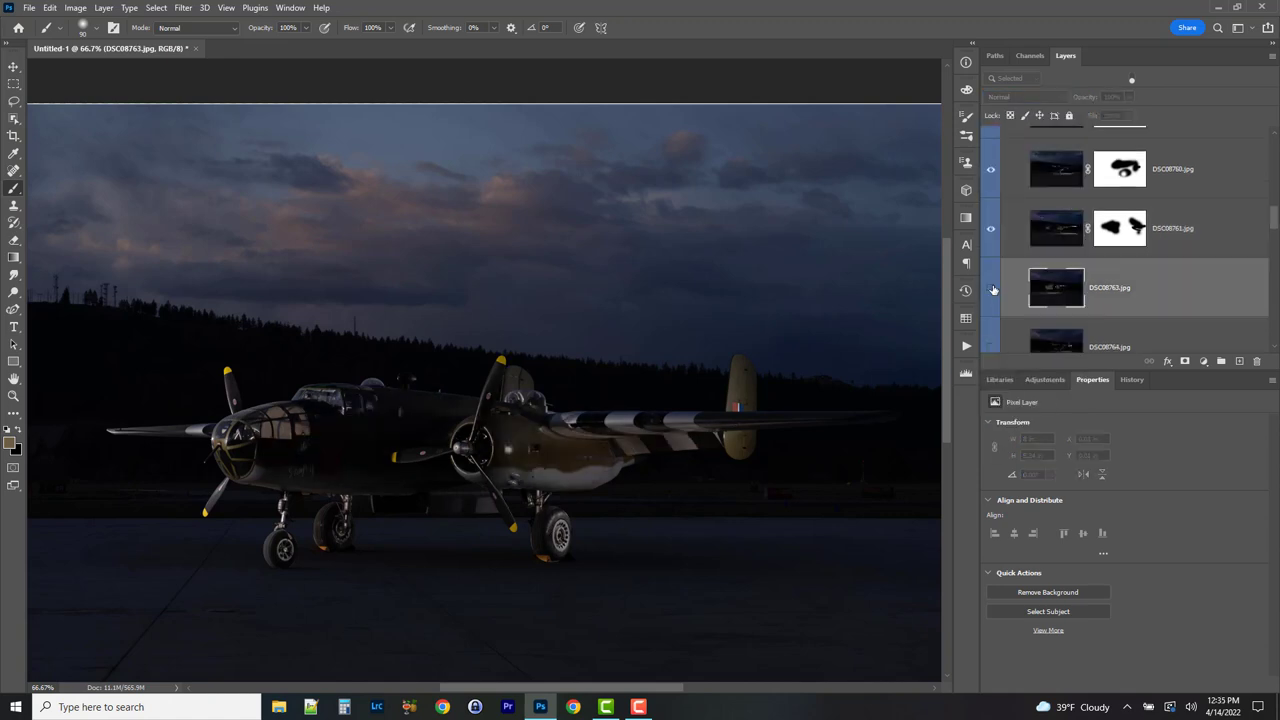
click(992, 289)
click(991, 289)
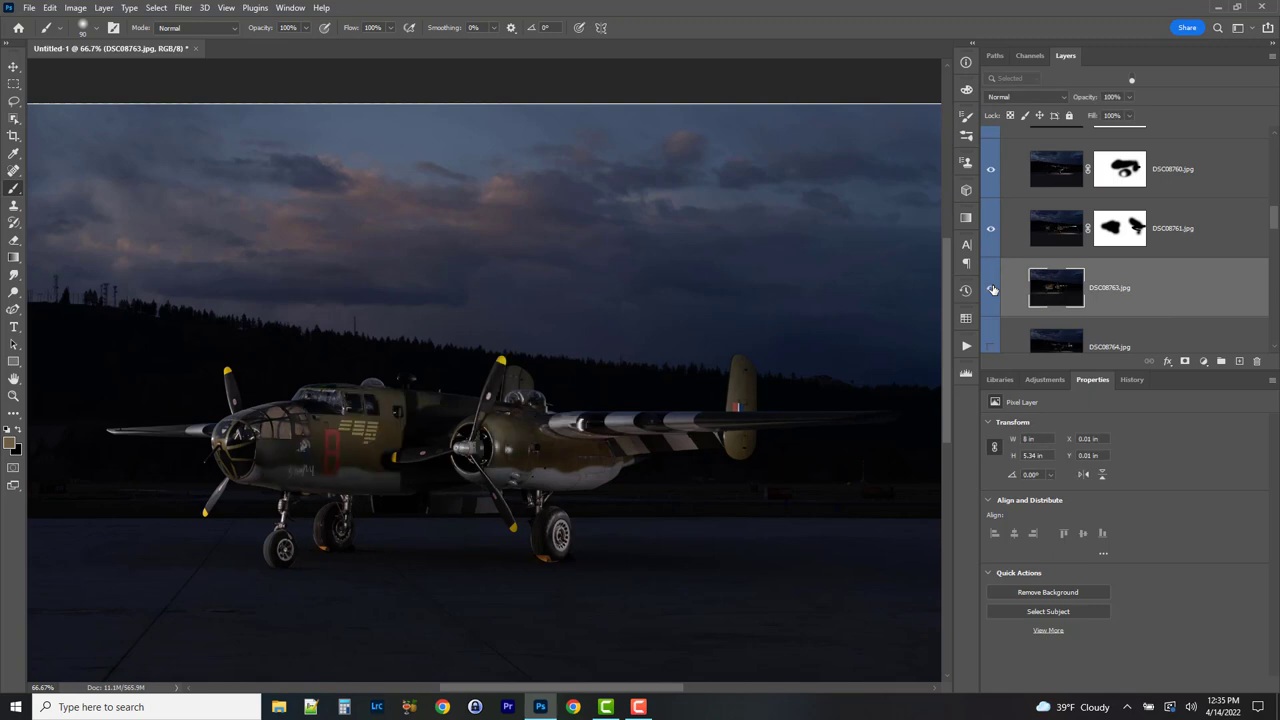
click(991, 289)
click(991, 289)
- Mask the DSC08763.jpg layer, painting out the light on the forward fuselage and nose with an enlarged brush
click(1184, 360)
key(bracketright)
key(bracketright)
key(bracketright)
key(bracketright)
key(bracketright)
key(bracketright)
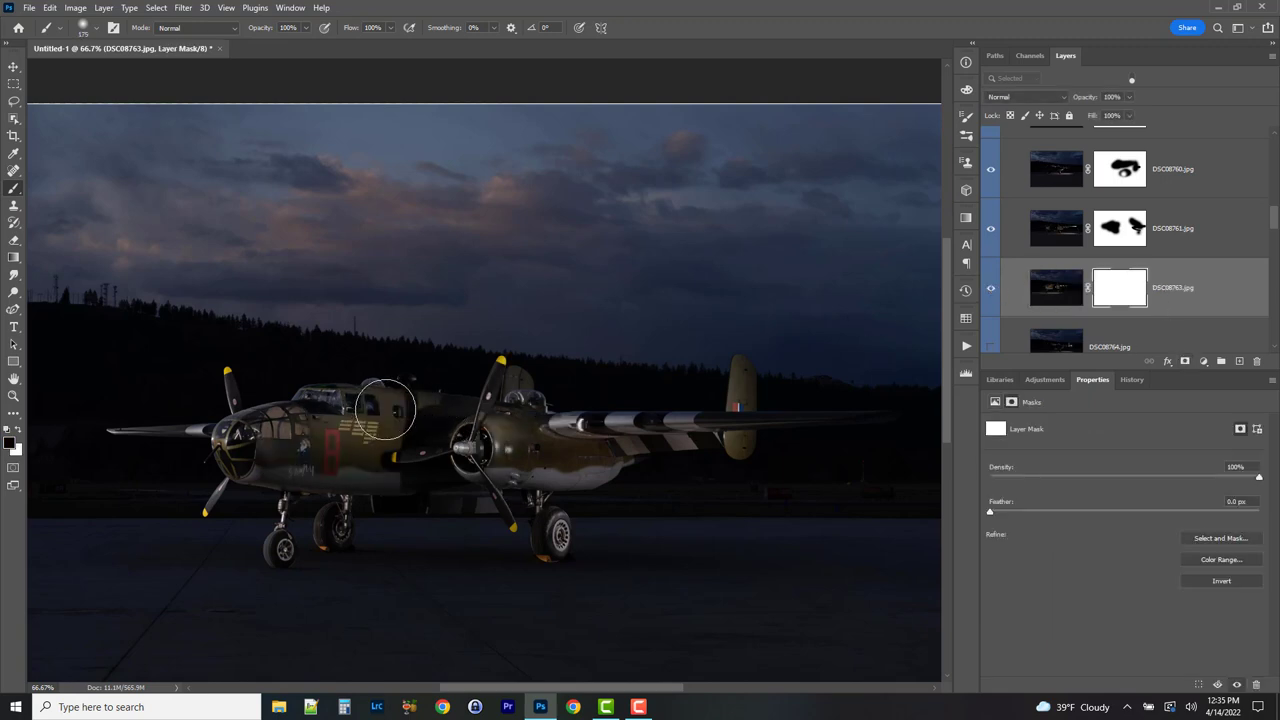
mouse_move(417, 397)
mouse_down()
mouse_move(256, 412)
mouse_move(214, 428)
mouse_move(267, 456)
mouse_move(380, 472)
mouse_move(385, 522)
mouse_move(419, 539)
mouse_move(356, 433)
mouse_move(439, 351)
mouse_move(397, 375)
mouse_move(355, 427)
mouse_up()
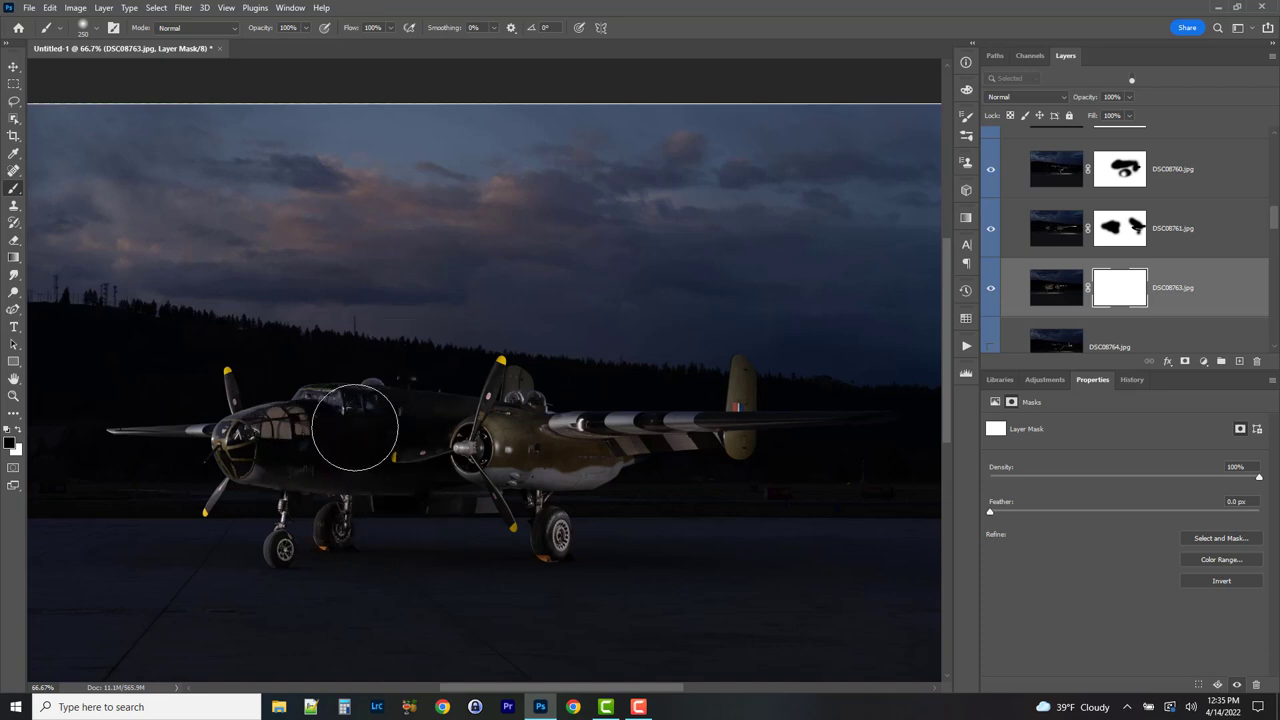
click(989, 290)
click(989, 290)
click(989, 290)
click(989, 290)
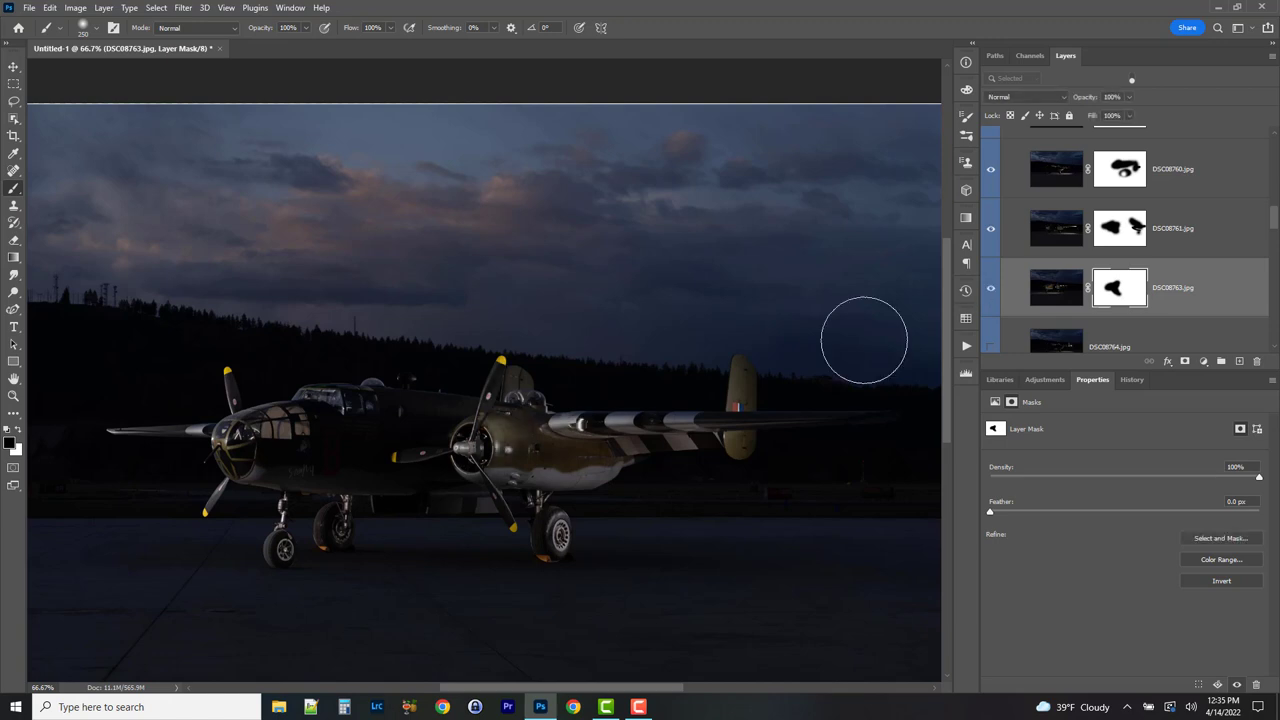
- Paint out the light along the wing on the DSC08763.jpg mask with a 100 px brush, comparing the layer off and on
key(bracketleft)
key(bracketleft)
key(bracketleft)
key(bracketleft)
key(bracketleft)
mouse_move(585, 422)
mouse_down()
mouse_move(675, 416)
mouse_move(570, 418)
mouse_move(897, 413)
mouse_up()
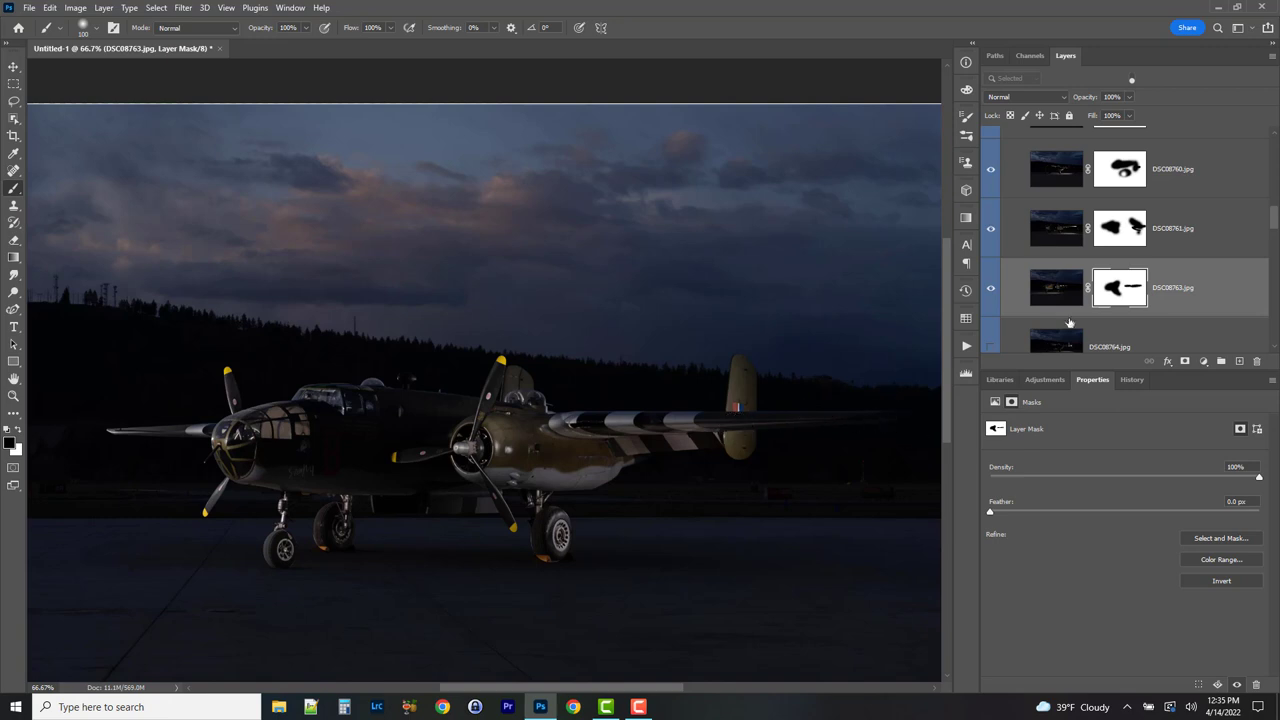
click(989, 290)
click(989, 290)
click(989, 290)
click(989, 290)
click(989, 290)
click(989, 290)
click(989, 290)
click(989, 290)
- Set the DSC08763.jpg layer's blend mode to Lighten
scroll(1150, 278, down, 1)
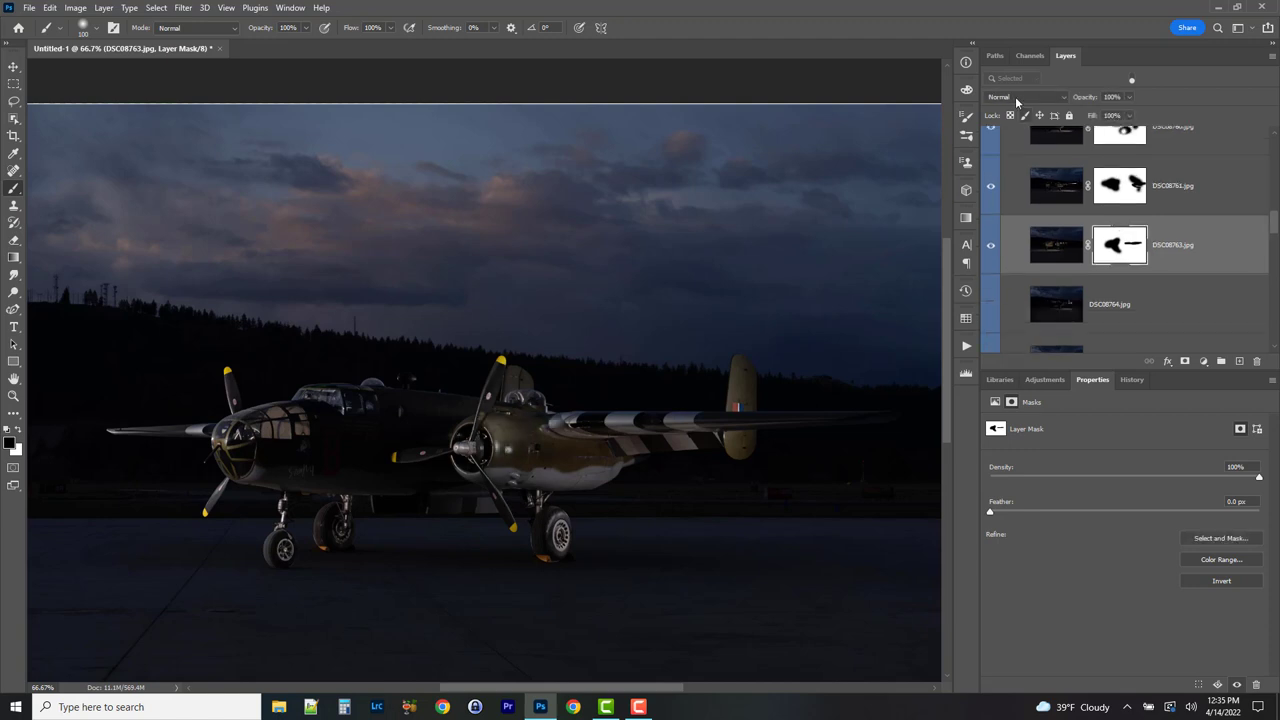
click(1025, 97)
click(1002, 199)
- Make the DSC08764.jpg layer visible, comparing the plane with this exposure off and on
click(1180, 301)
click(988, 307)
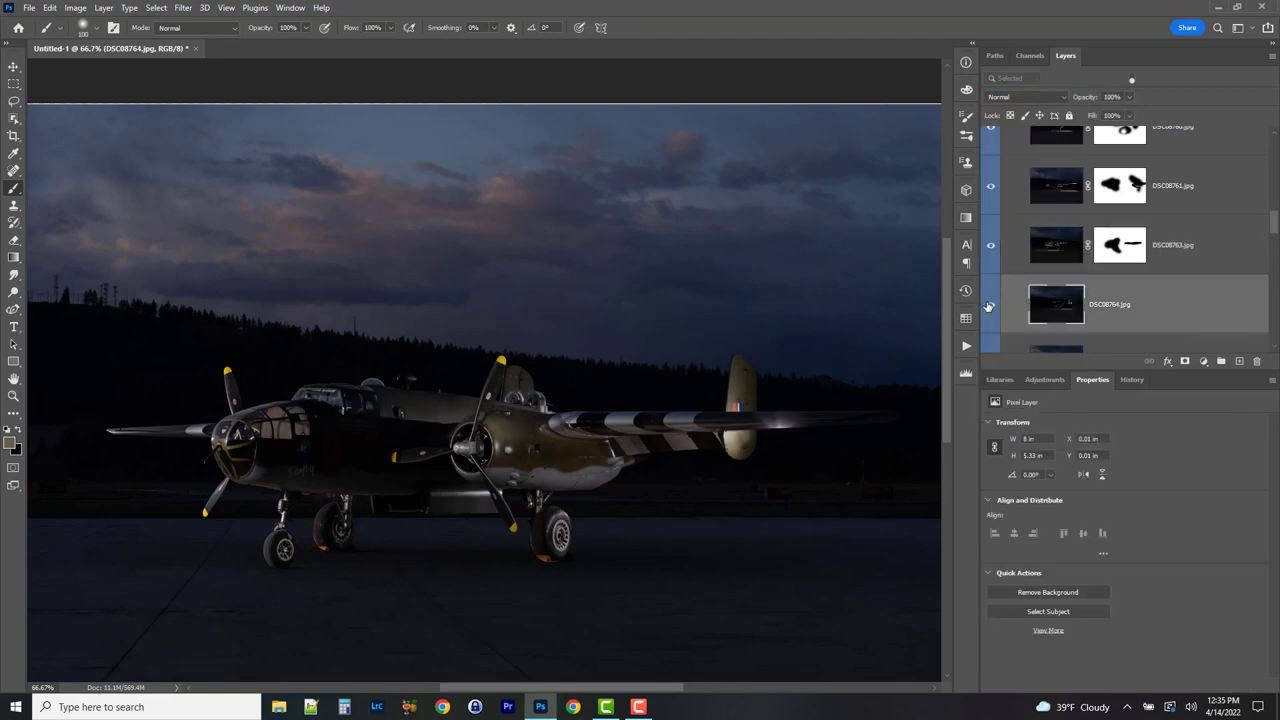
click(989, 306)
click(989, 306)
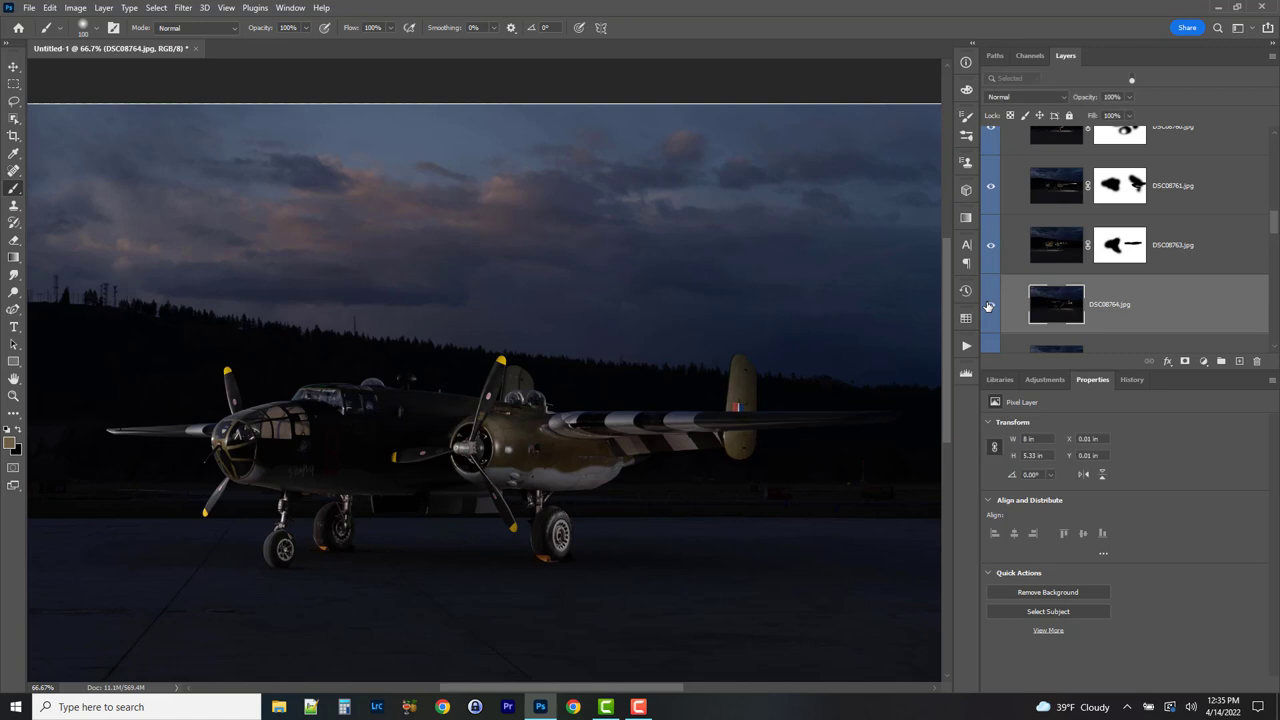
click(989, 306)
click(989, 306)
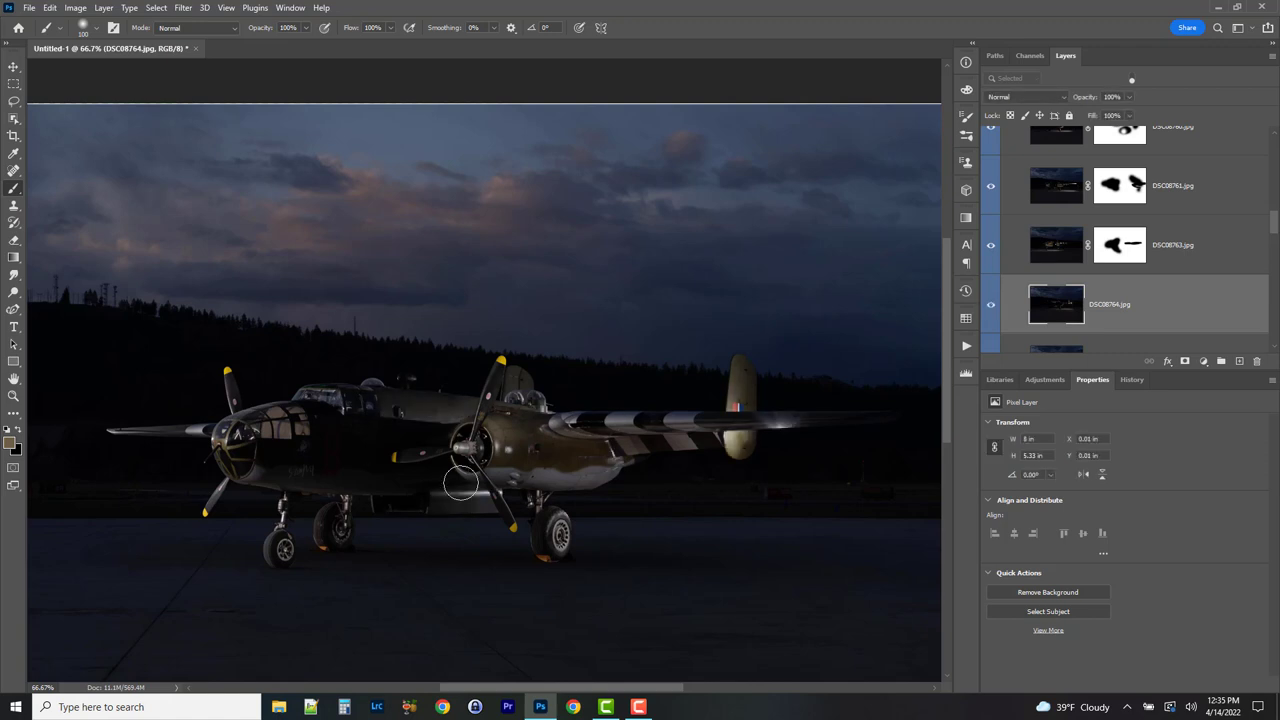
click(991, 307)
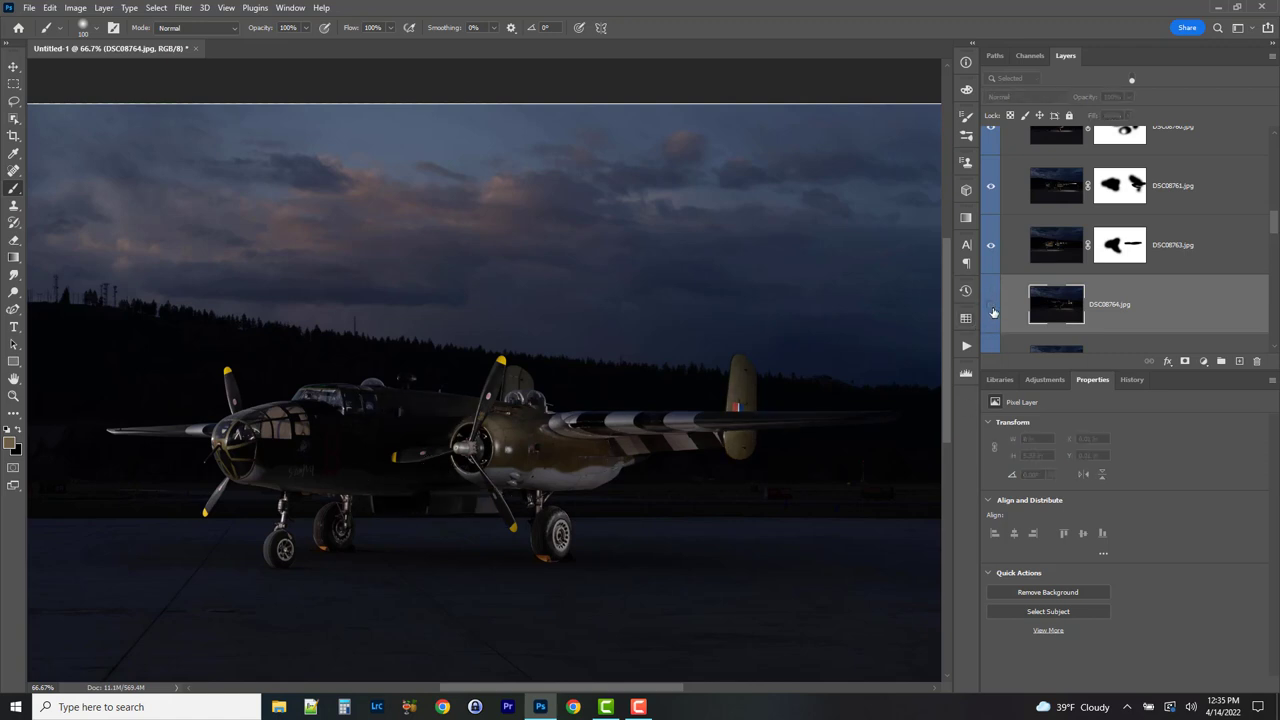
click(991, 307)
click(991, 307)
click(991, 307)
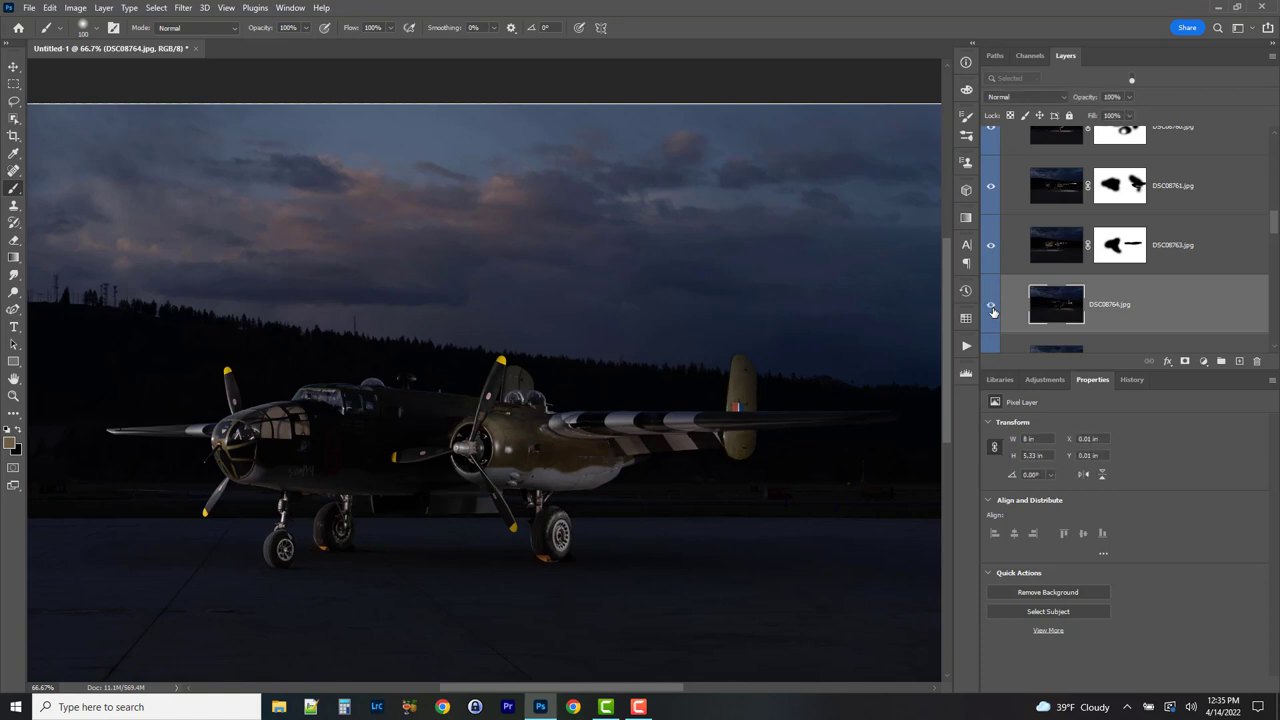
click(991, 307)
click(991, 307)
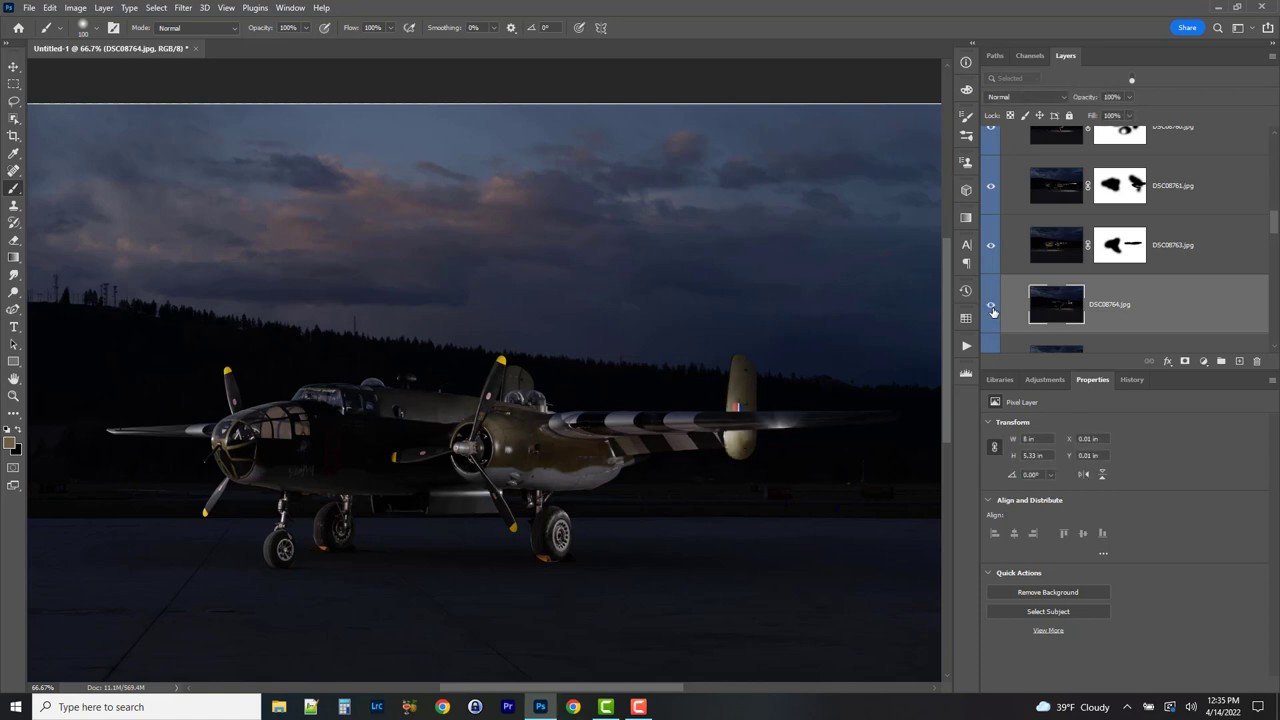
click(991, 307)
click(991, 307)
click(991, 307)
click(991, 307)
- Add an inverted black mask to the DSC08764.jpg layer and paint in white to reveal its light beneath the fuselage and at the inner wing
click(1184, 361)
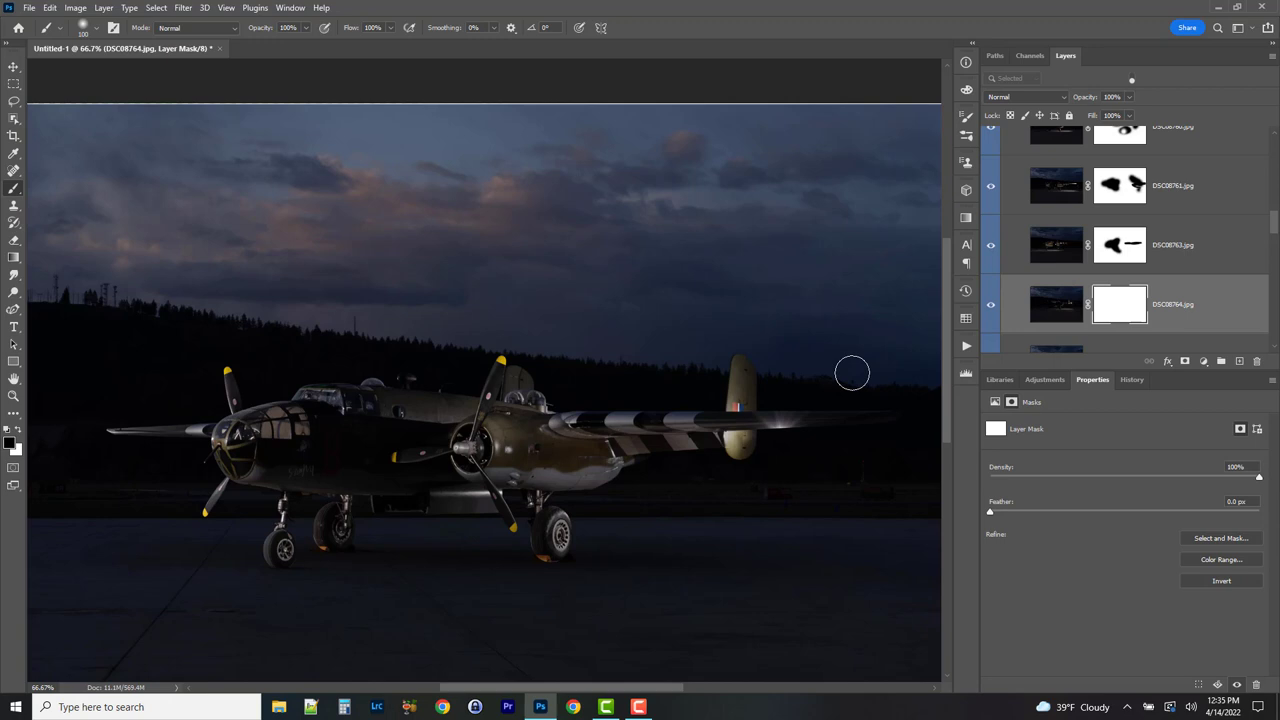
key(ctrl+i)
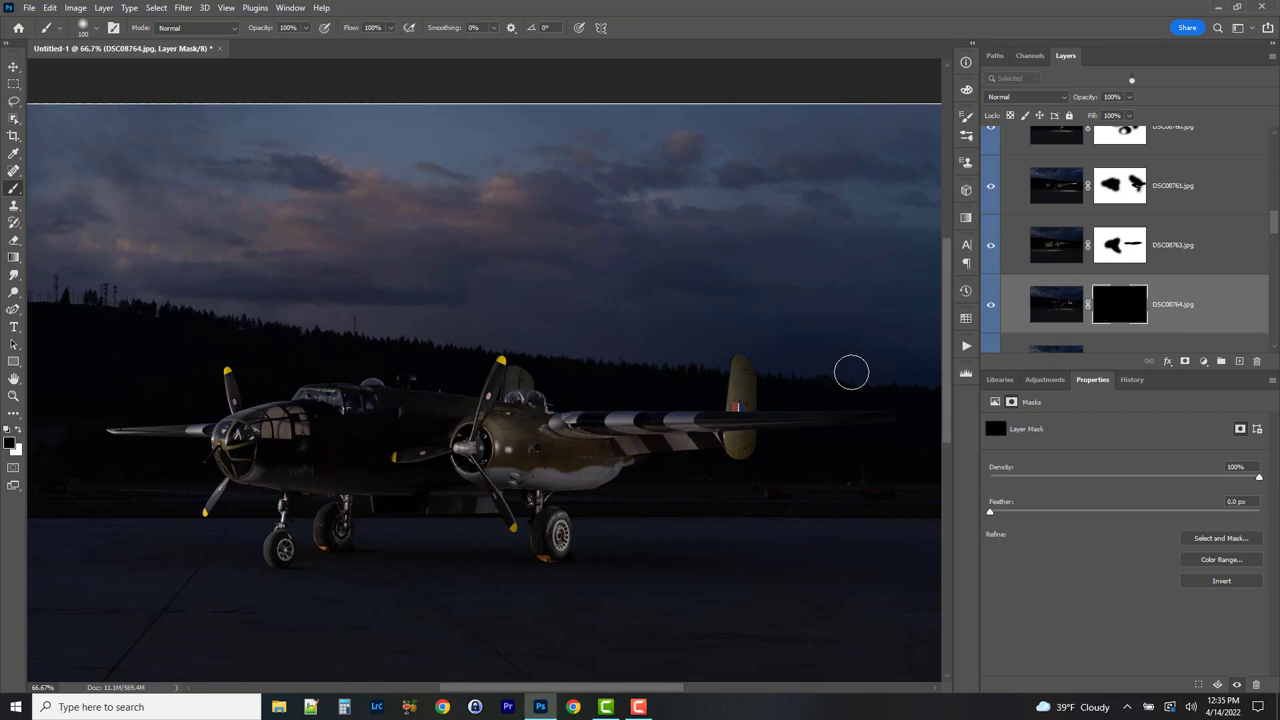
key(x)
mouse_move(405, 508)
mouse_down()
mouse_move(462, 508)
mouse_move(375, 508)
mouse_move(525, 508)
mouse_move(382, 499)
mouse_up()
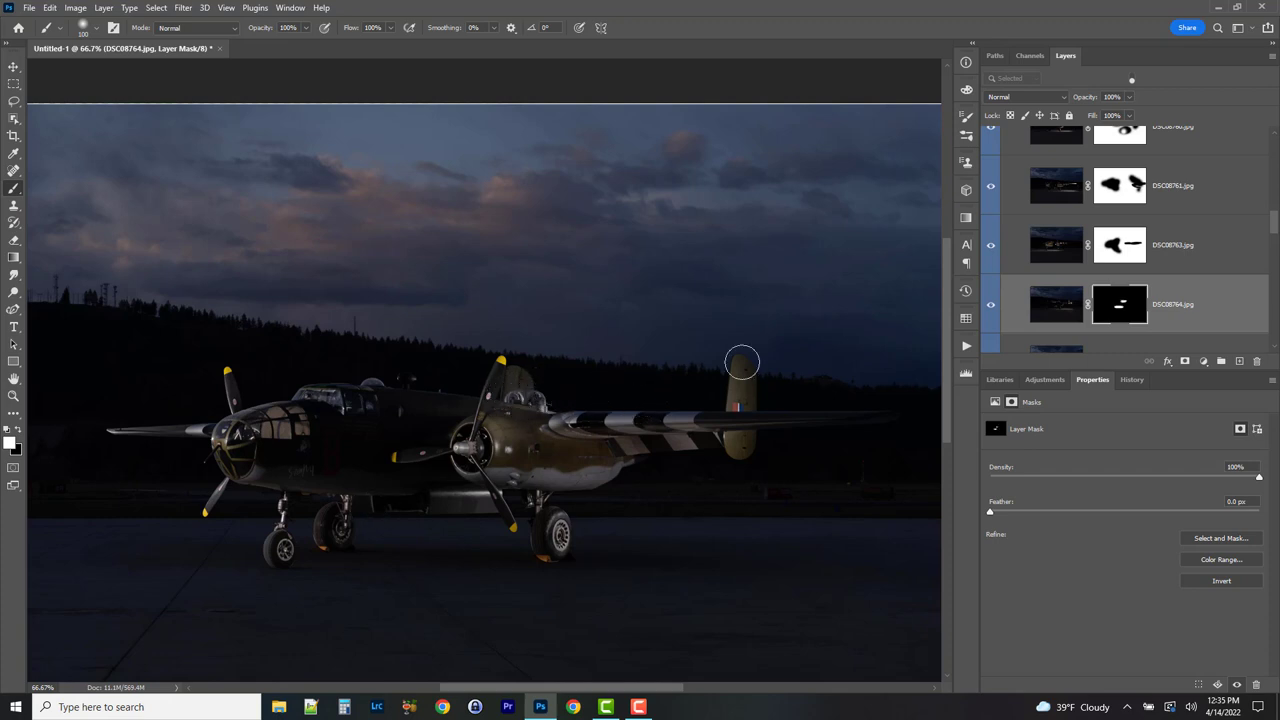
scroll(1200, 289, down, 1)
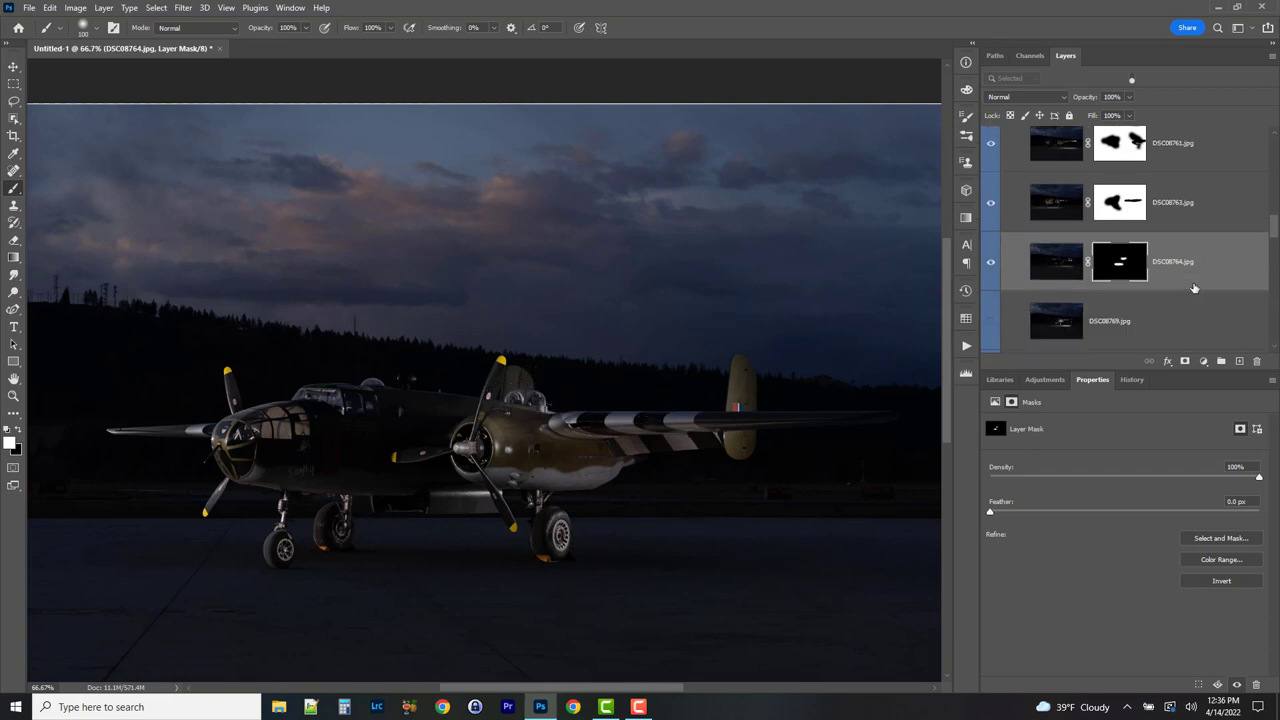
- Make the DSC08769.jpg layer visible, comparing the plane with this exposure off and on
click(1202, 321)
click(989, 324)
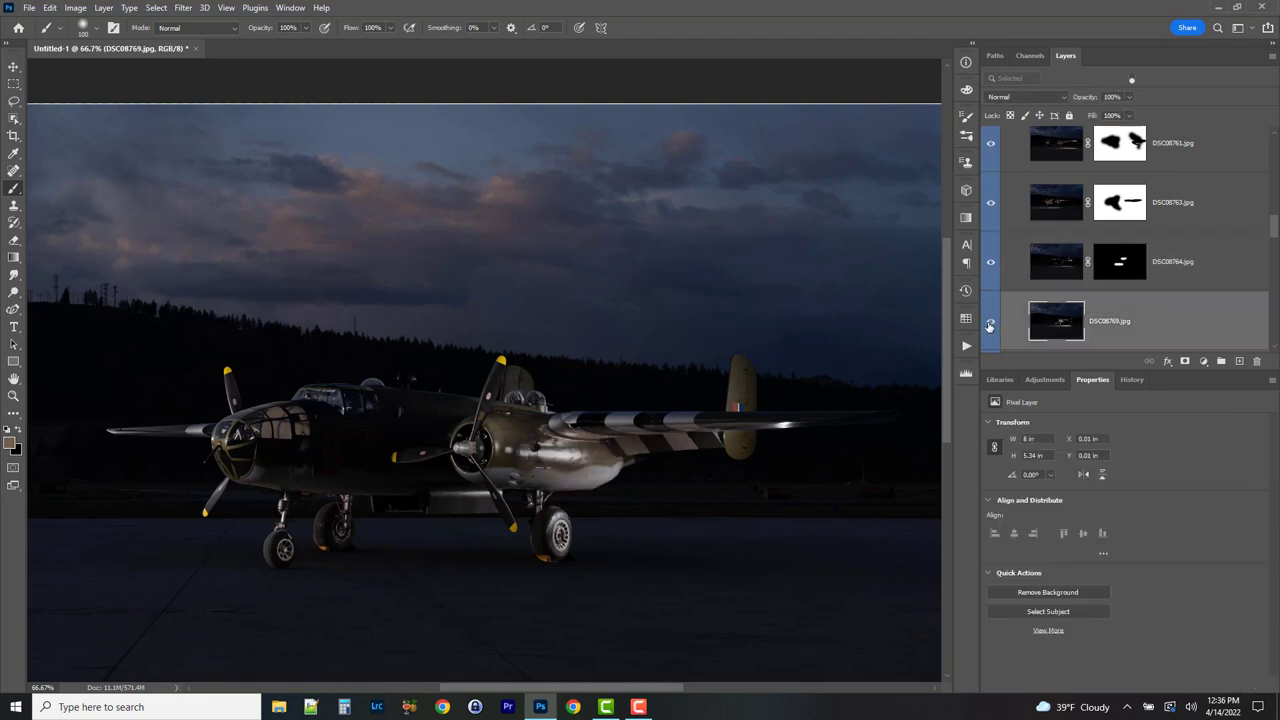
click(989, 324)
click(989, 324)
click(989, 324)
click(989, 324)
click(990, 324)
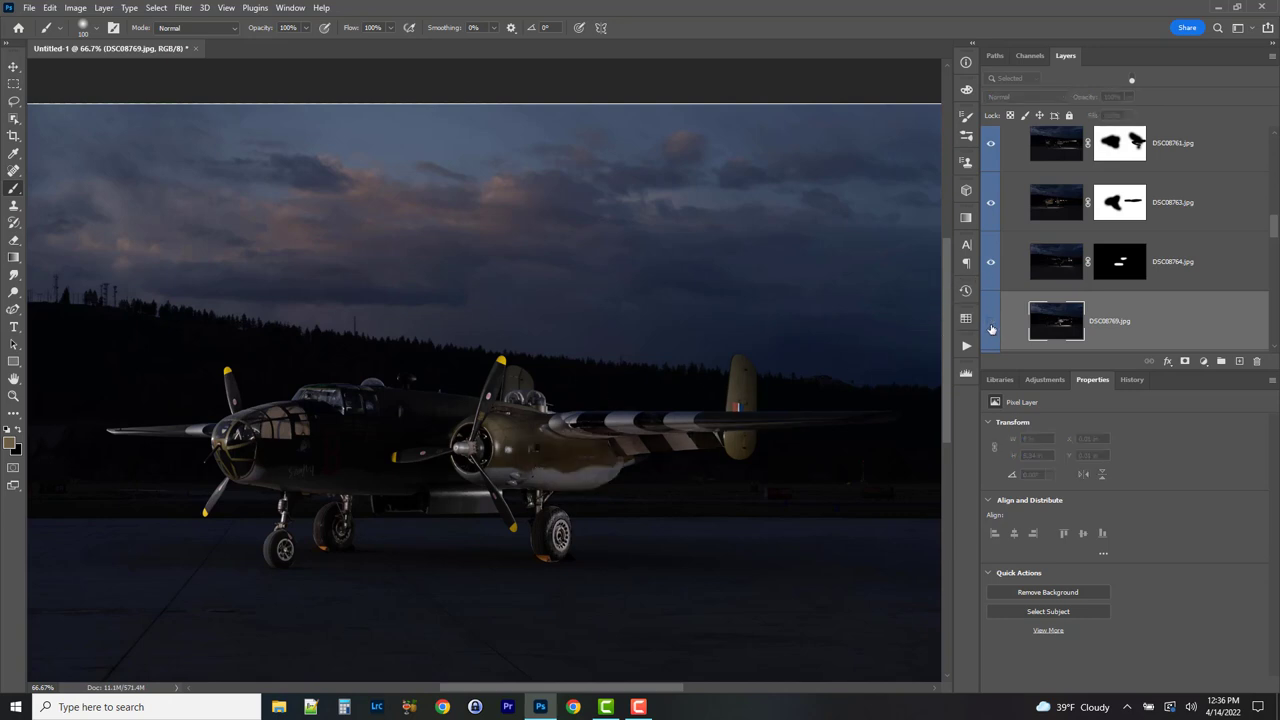
click(990, 324)
click(990, 324)
click(990, 324)
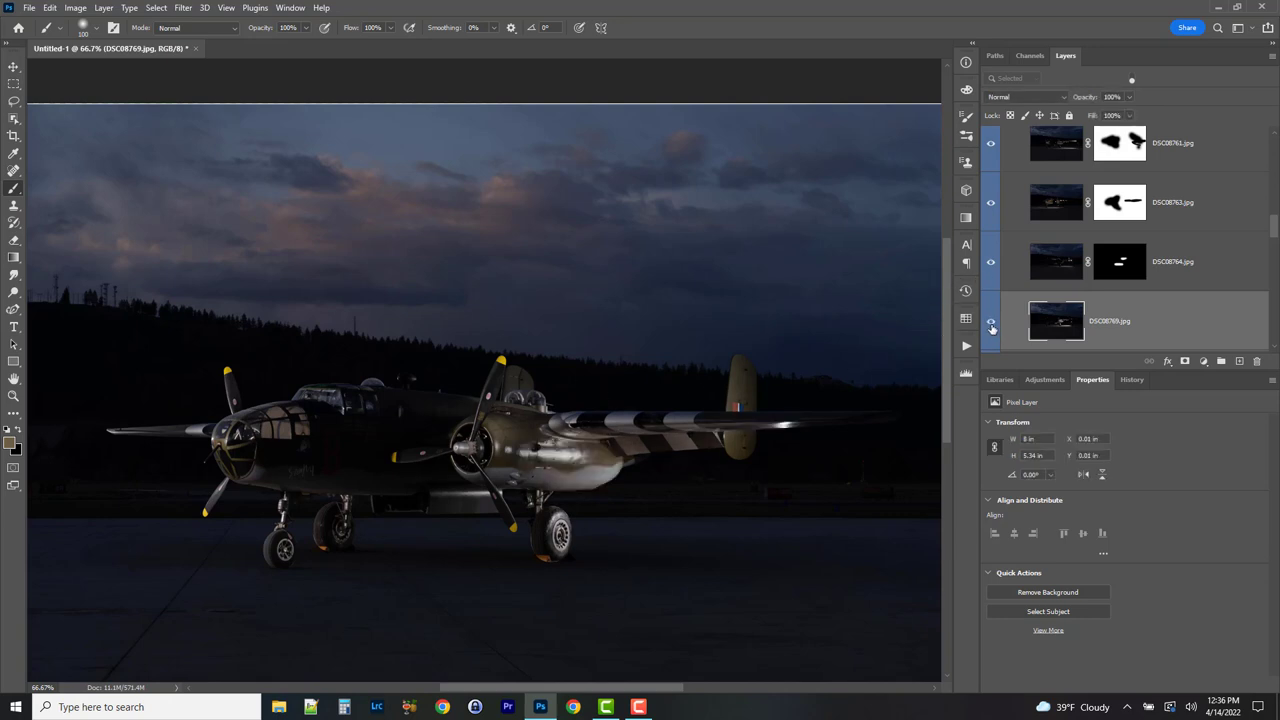
click(991, 325)
click(991, 325)
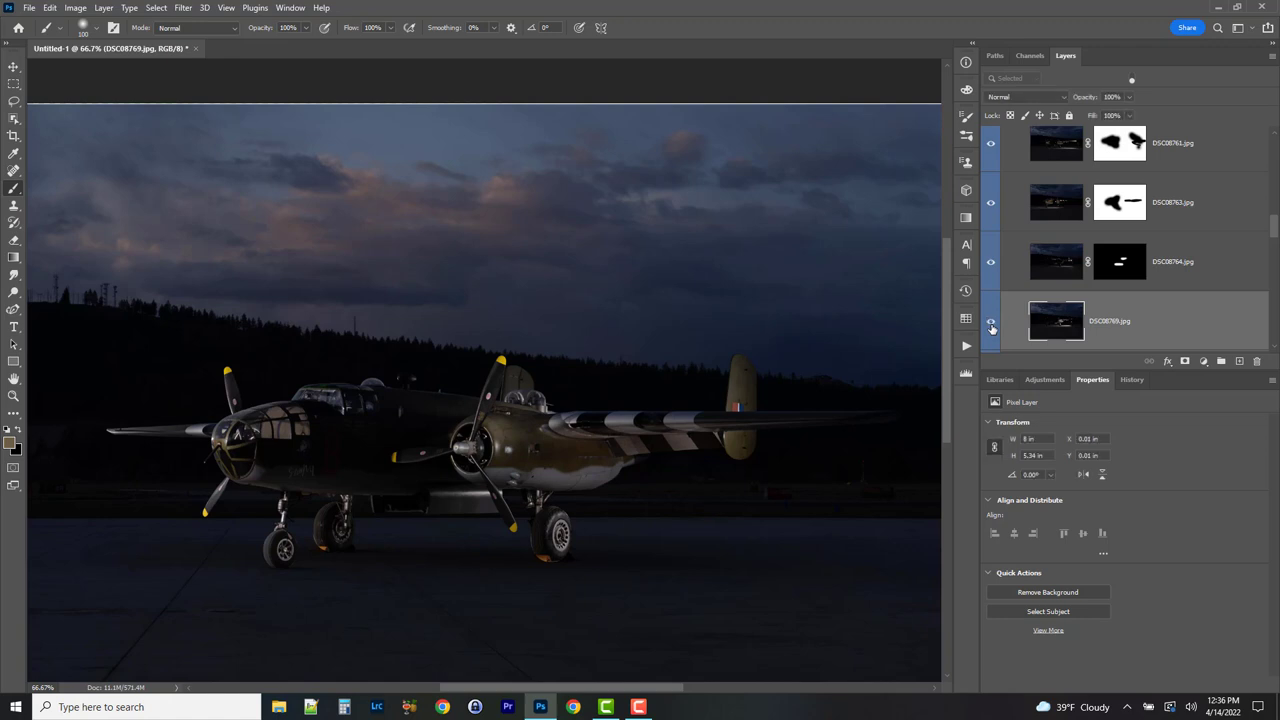
click(991, 325)
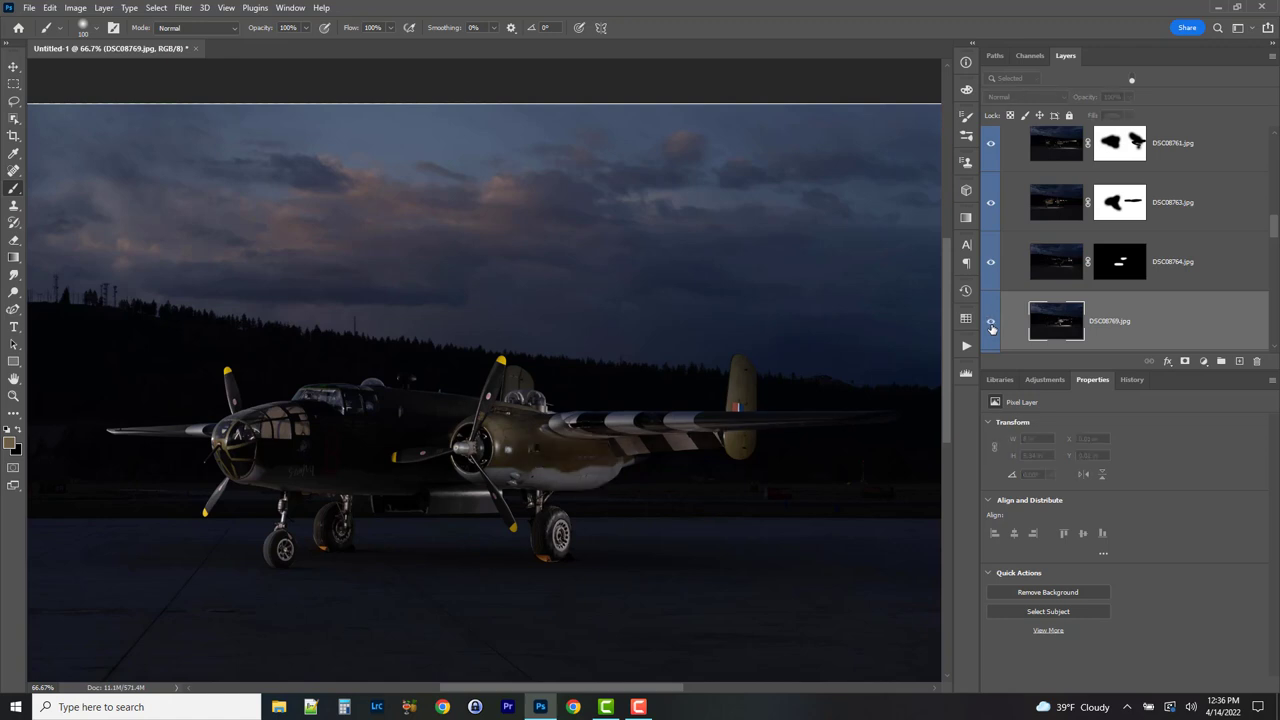
click(991, 325)
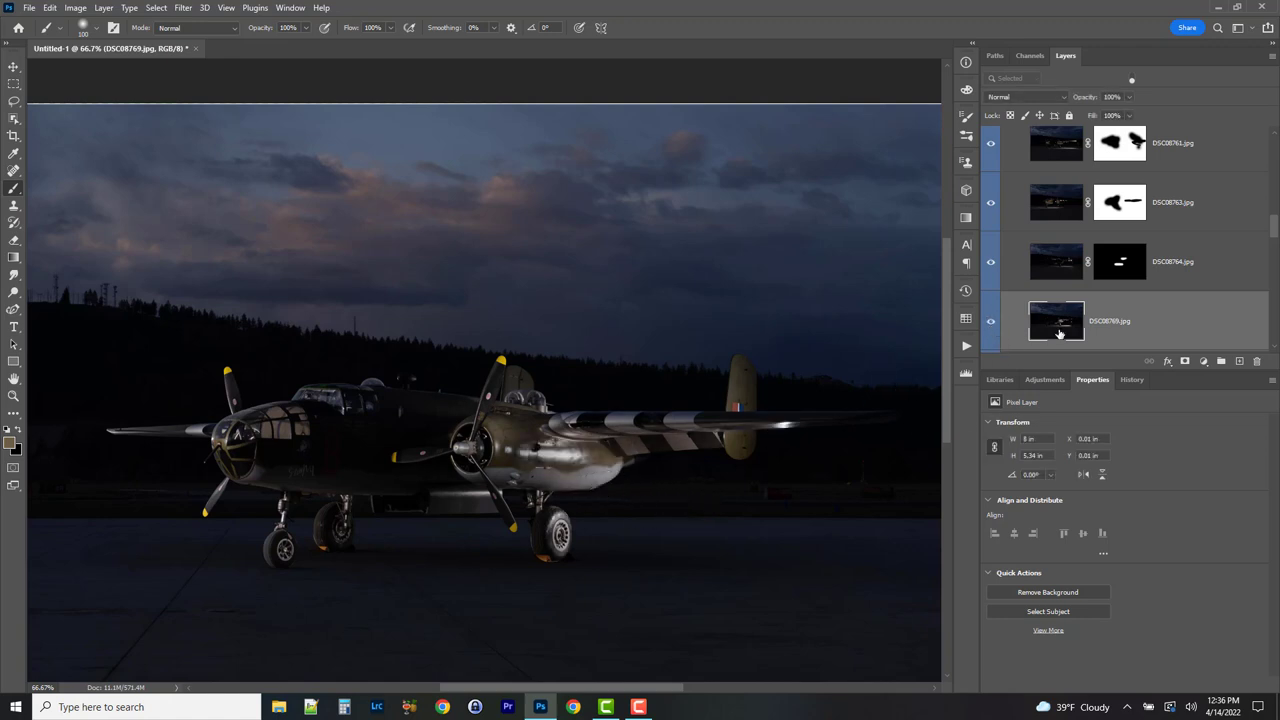
- Add an inverted black mask to the DSC08769.jpg layer, reveal the engine nacelle's lower side in white, and trim above it with a 500 px black brush
alt+click(1185, 361)
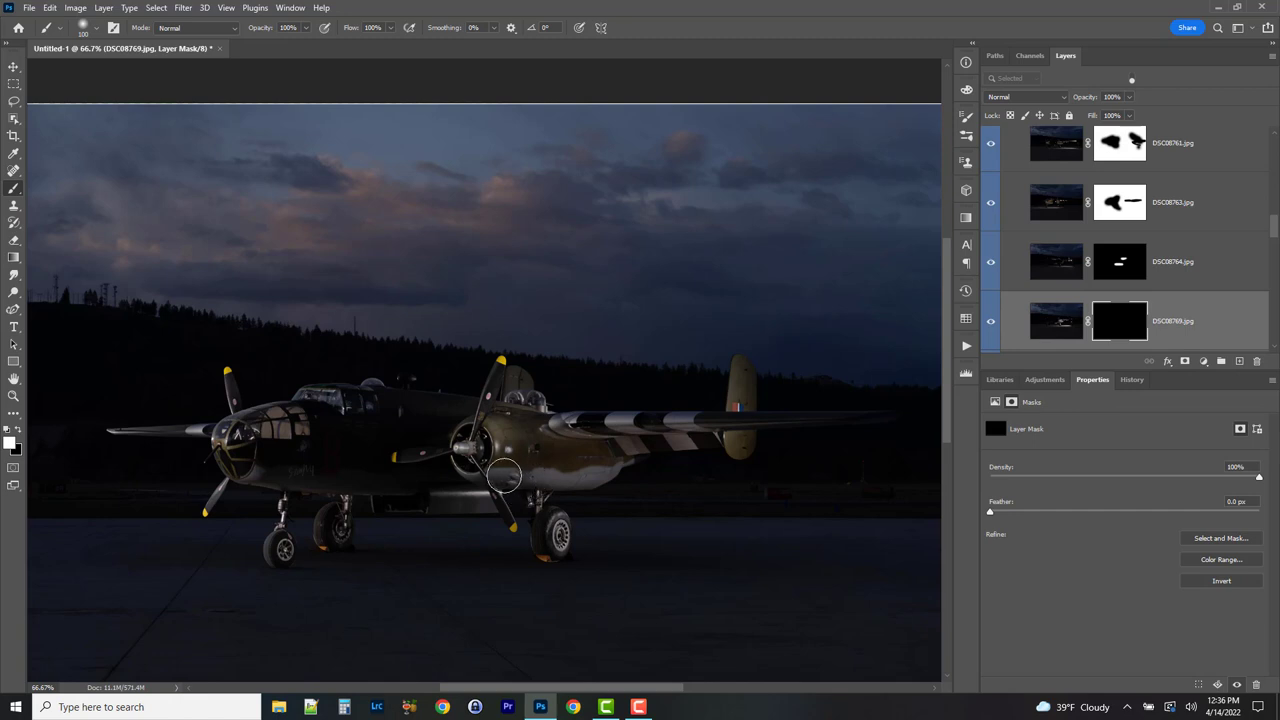
mouse_move(504, 477)
mouse_down()
mouse_move(646, 482)
mouse_move(472, 478)
mouse_move(685, 469)
mouse_move(569, 476)
mouse_move(644, 446)
mouse_move(471, 440)
mouse_move(633, 463)
mouse_move(681, 484)
mouse_up()
key(x)
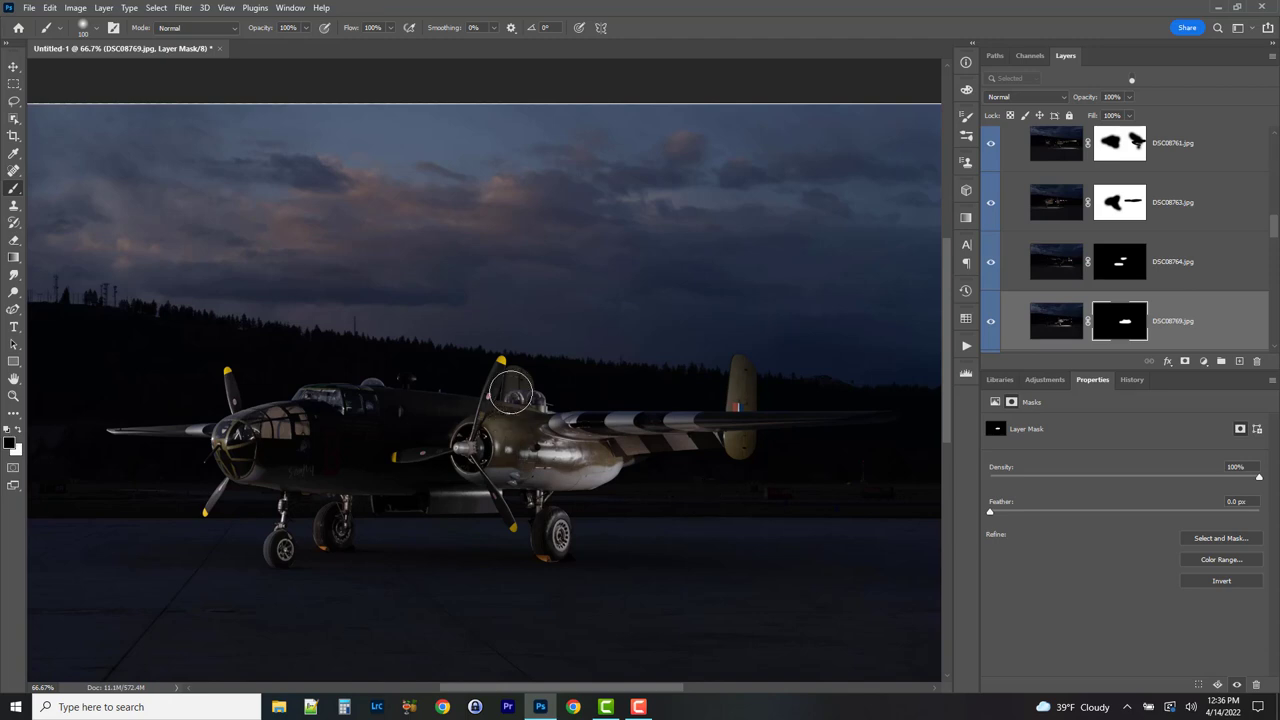
key(bracketright)
key(bracketright)
key(bracketright)
key(bracketright)
key(bracketright)
key(bracketright)
key(bracketright)
key(bracketright)
key(bracketright)
key(bracketright)
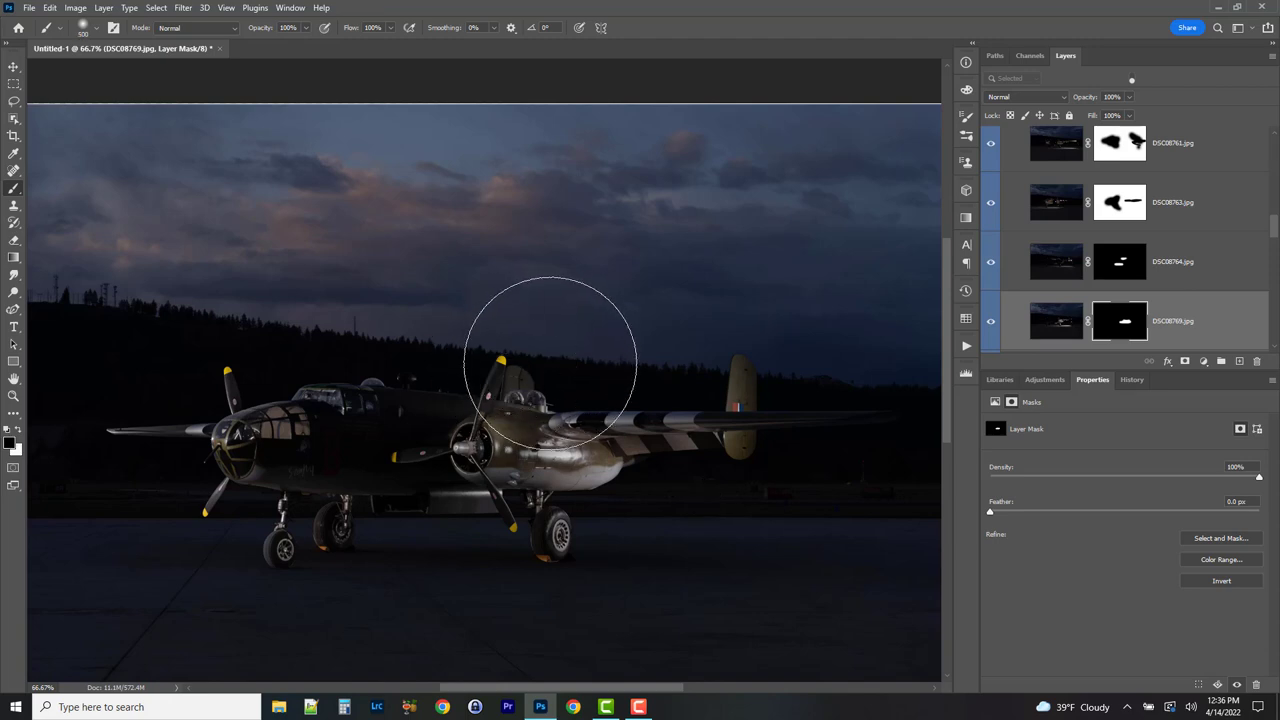
click(559, 368)
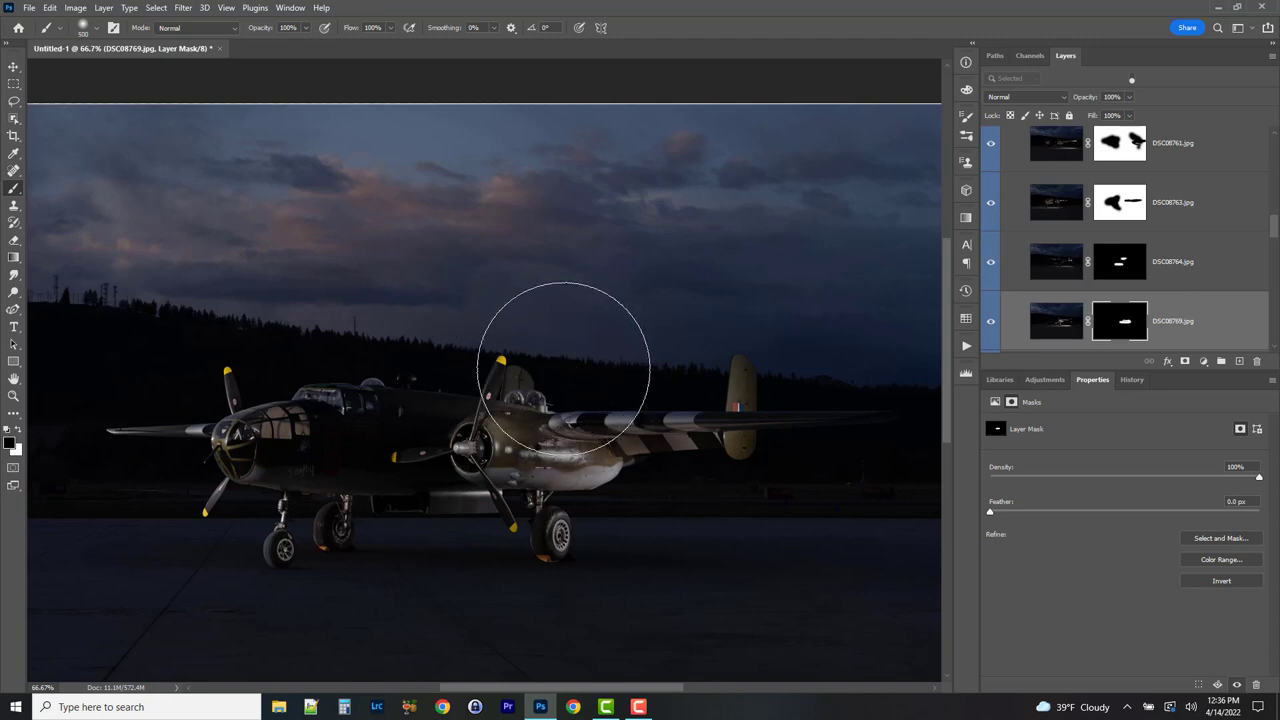
drag(564, 369, 549, 363)
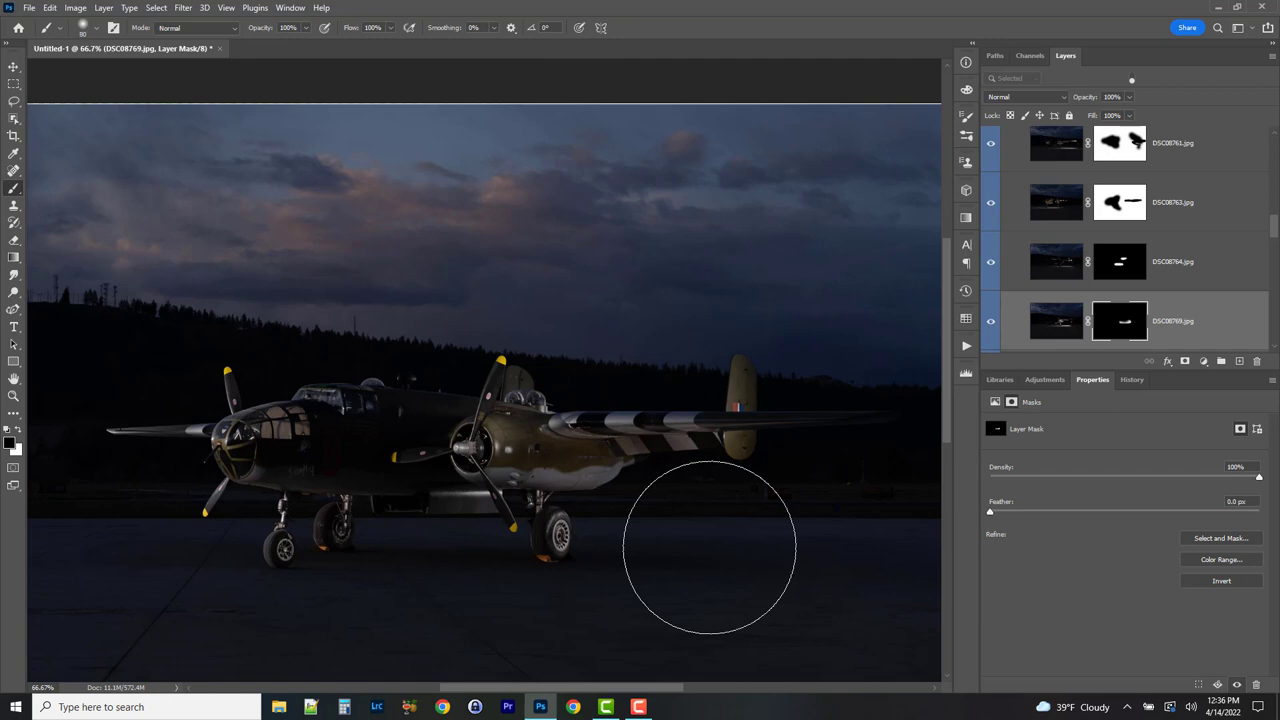
- Trim the revealed light along the nacelle's underside with an 80 px black brush, comparing the DSC08769.jpg layer off and on
key(bracketleft)
key(bracketleft)
key(bracketleft)
key(bracketleft)
key(bracketleft)
key(bracketleft)
mouse_move(531, 483)
mouse_down()
mouse_move(619, 481)
mouse_move(637, 496)
mouse_up()
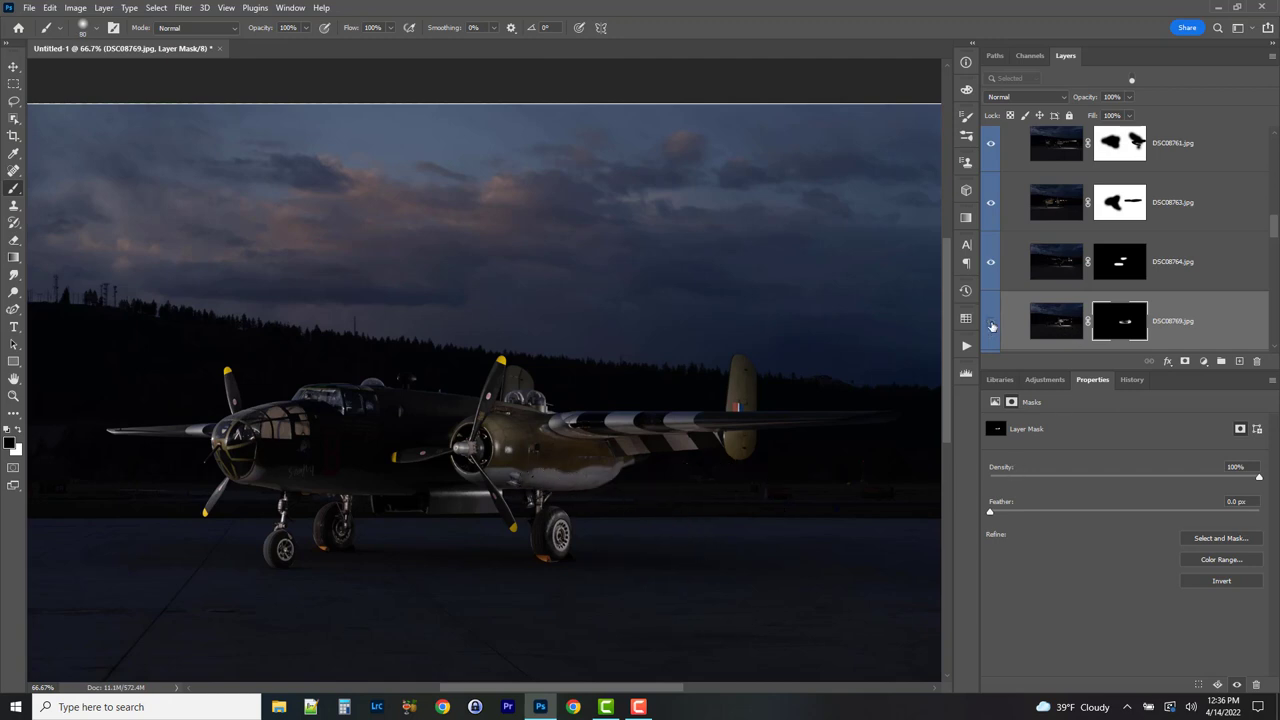
click(992, 323)
click(991, 324)
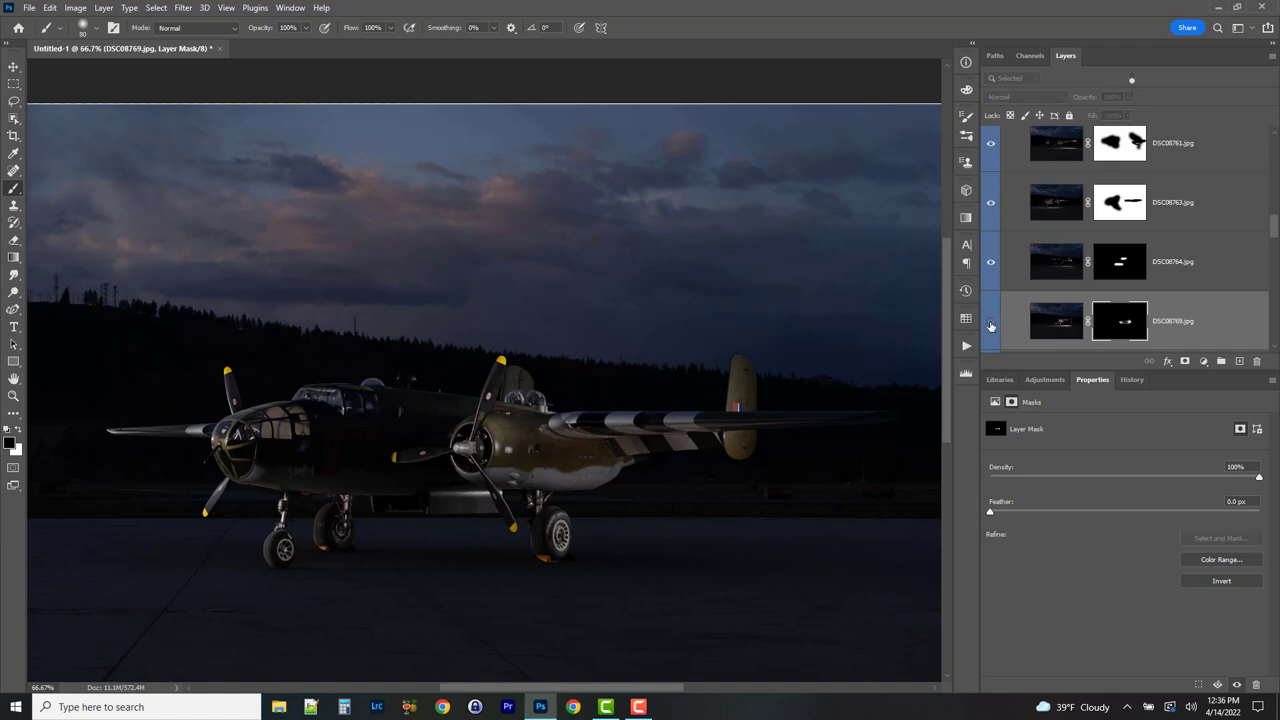
click(991, 324)
click(991, 325)
click(991, 324)
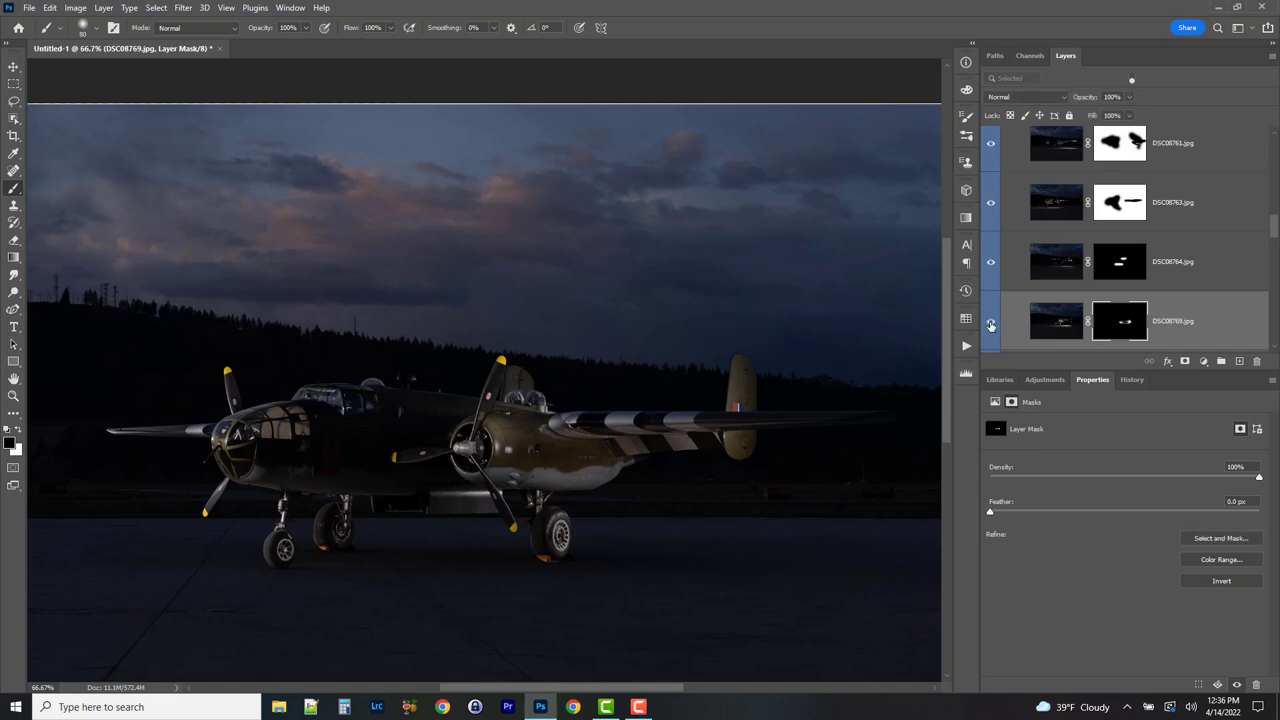
- Paint in white on the DSC08769.jpg mask to restore light under the rear of the nacelle, comparing the layer off and on
key(x)
drag(585, 479, 631, 480)
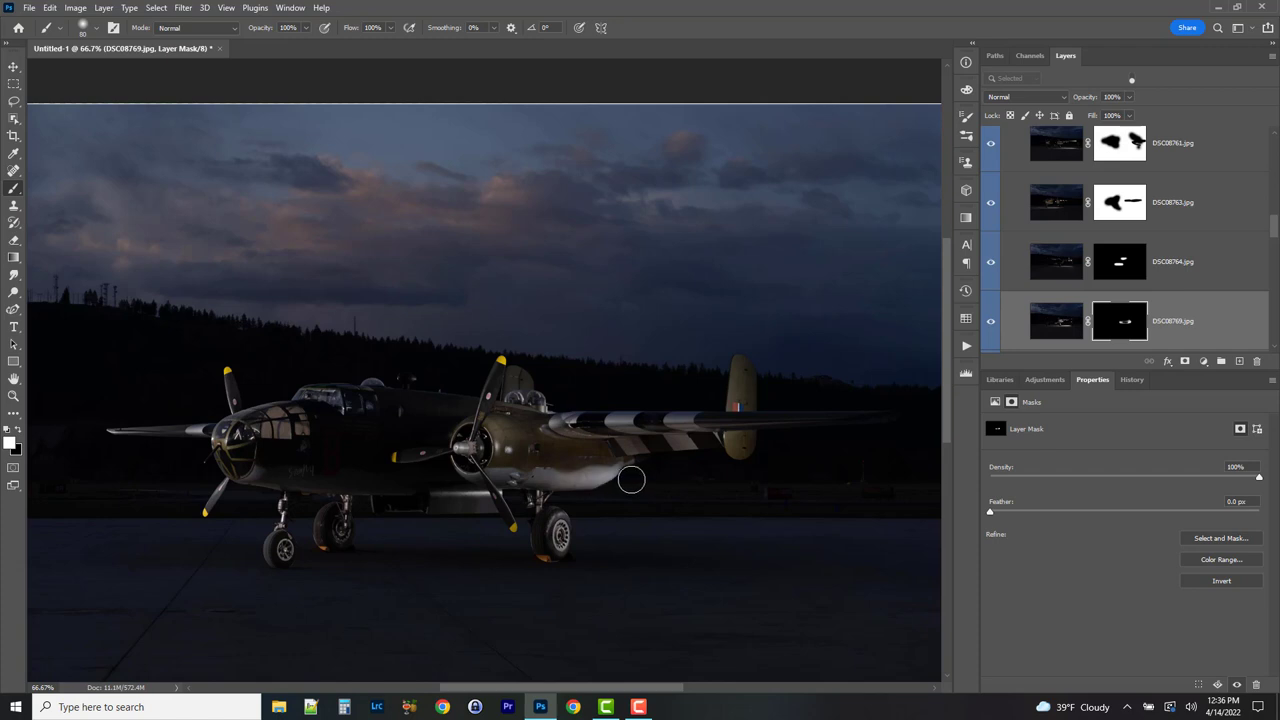
click(991, 324)
click(991, 324)
click(991, 324)
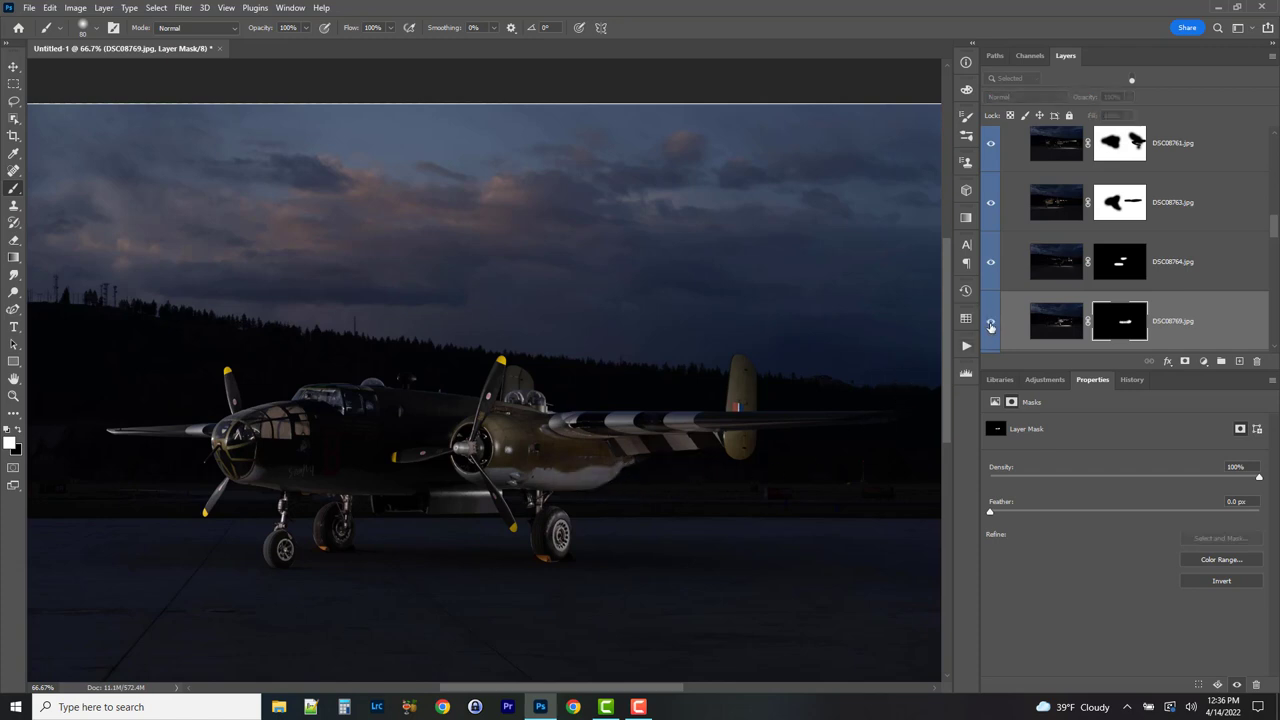
click(991, 324)
click(991, 324)
click(991, 324)
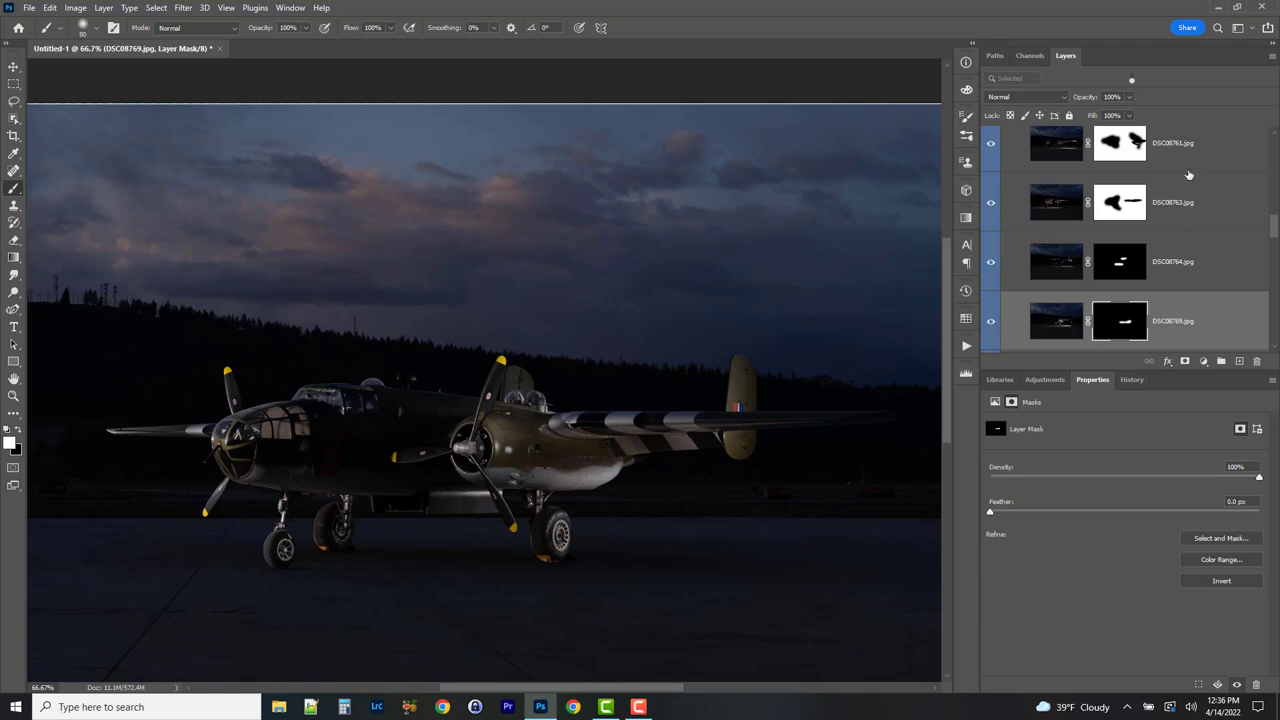
- Set the DSC08769.jpg layer's opacity to 78% and its blend mode to Lighten
click(1129, 97)
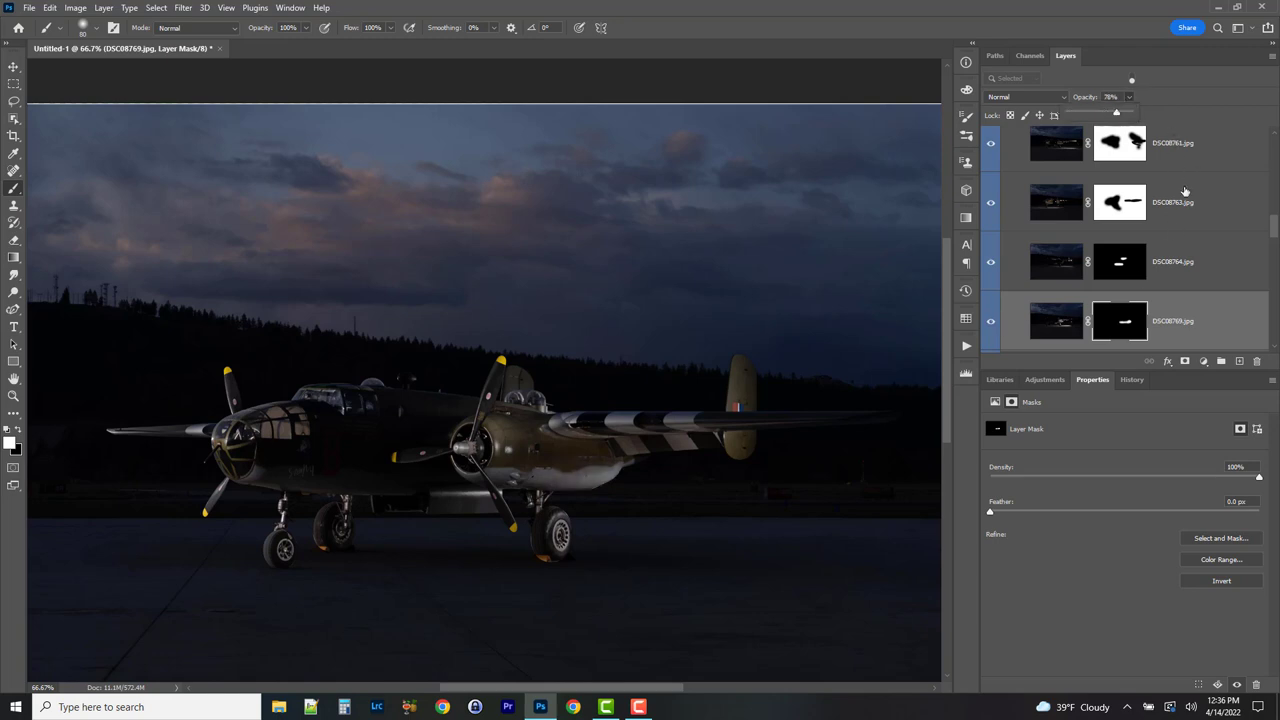
click(1026, 92)
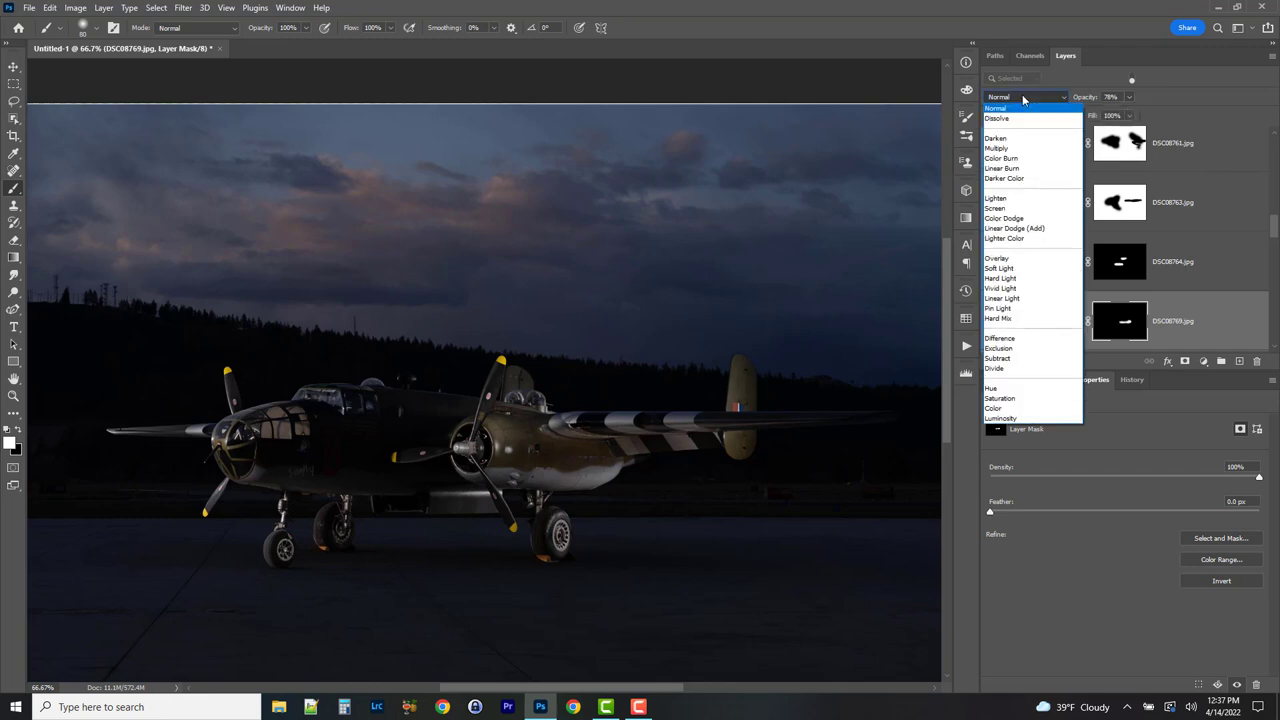
click(996, 203)
- Make the DSC08770.jpg layer visible, comparing the wing and fuselage with this exposure off and on
scroll(1144, 222, down, 2)
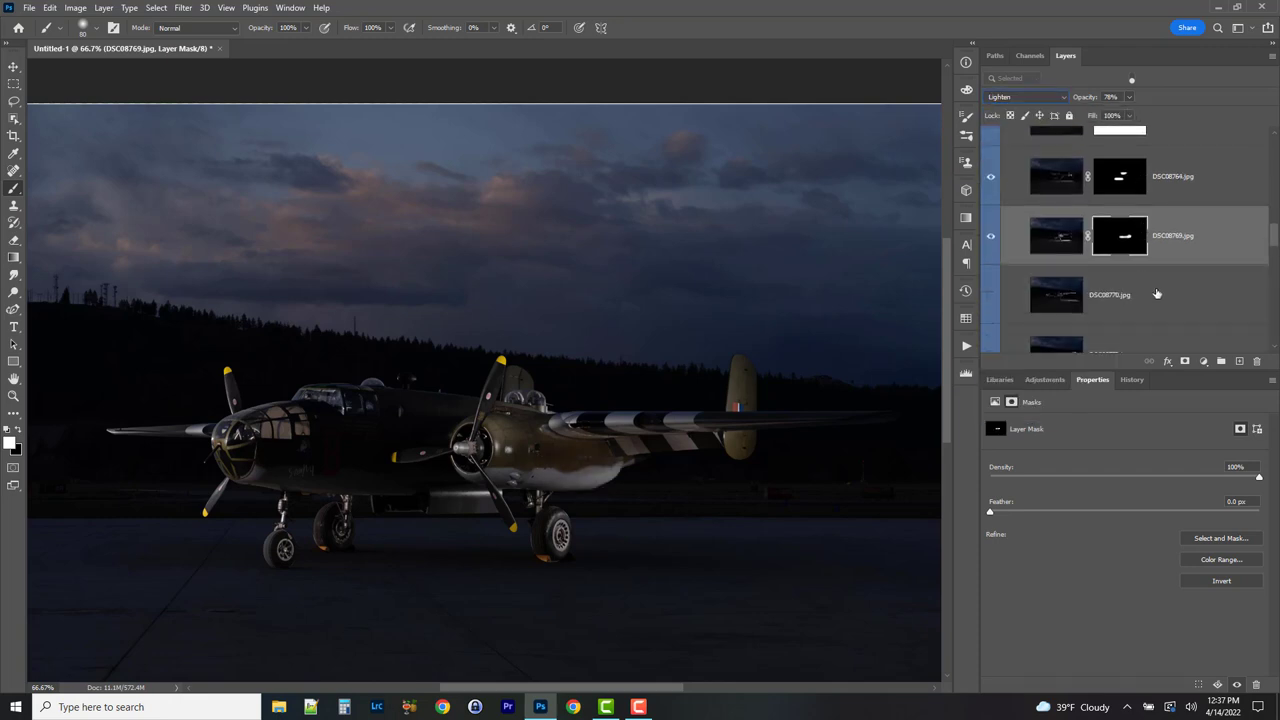
click(1157, 293)
click(989, 296)
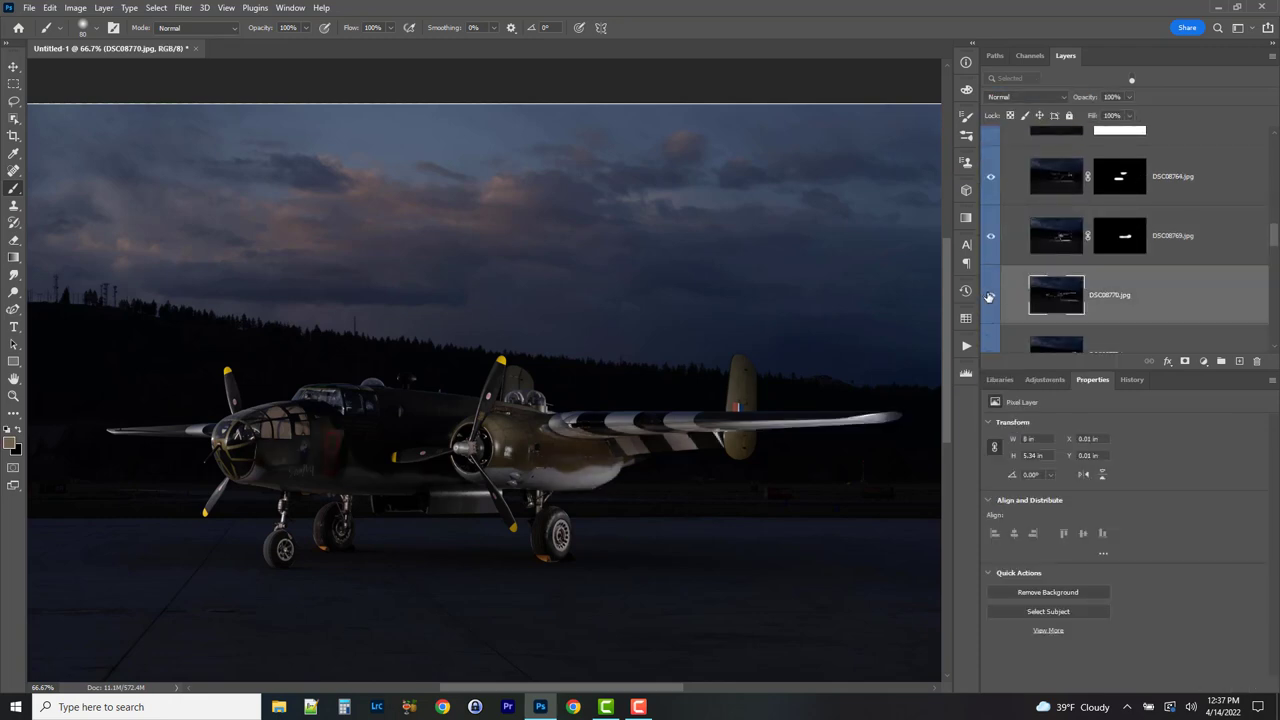
click(989, 296)
click(989, 296)
click(989, 296)
click(989, 296)
click(989, 296)
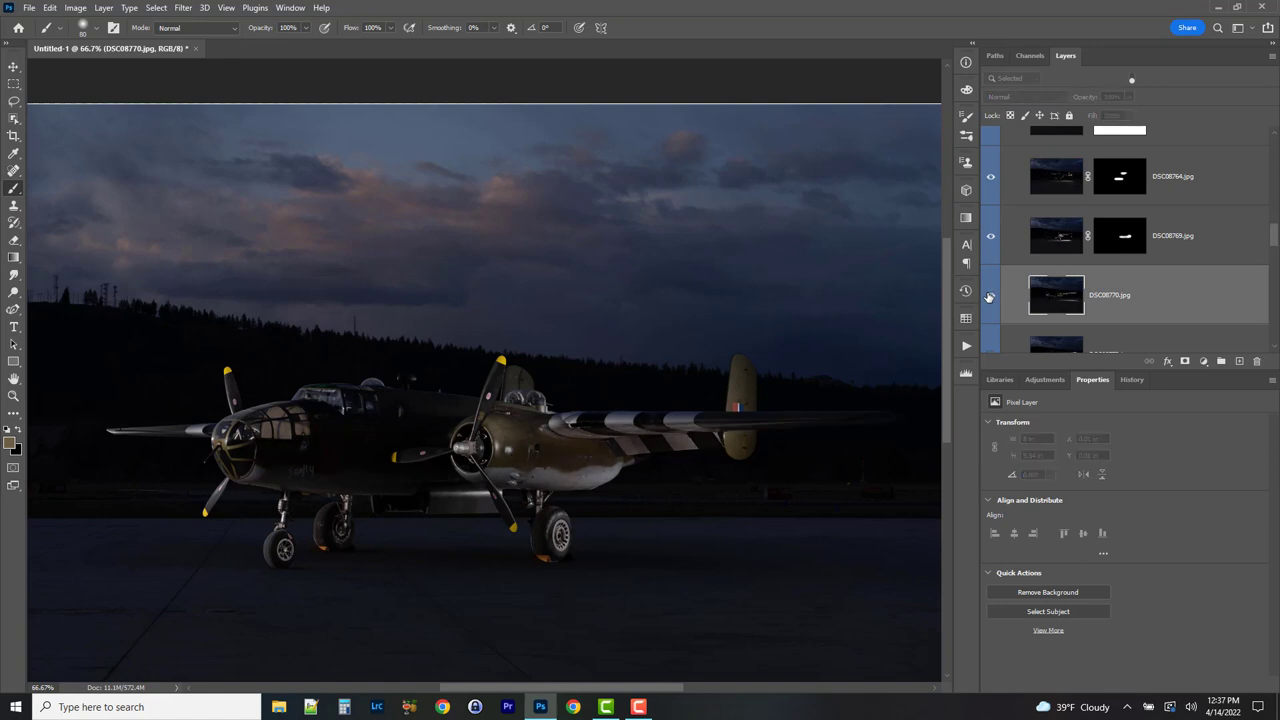
click(989, 296)
click(989, 296)
click(989, 296)
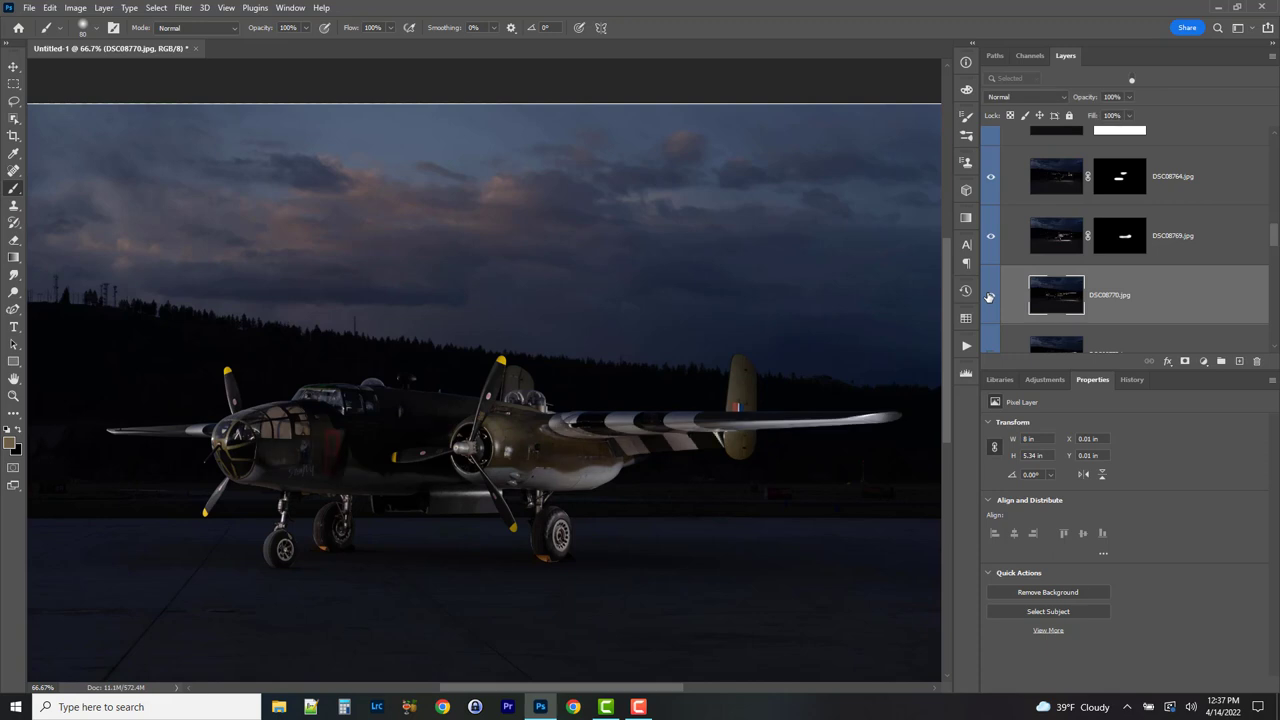
click(989, 296)
click(989, 296)
- Add a mask to the DSC08770.jpg layer and paint out its light over the fuselage and the sky above with a 250 px black brush
click(1185, 361)
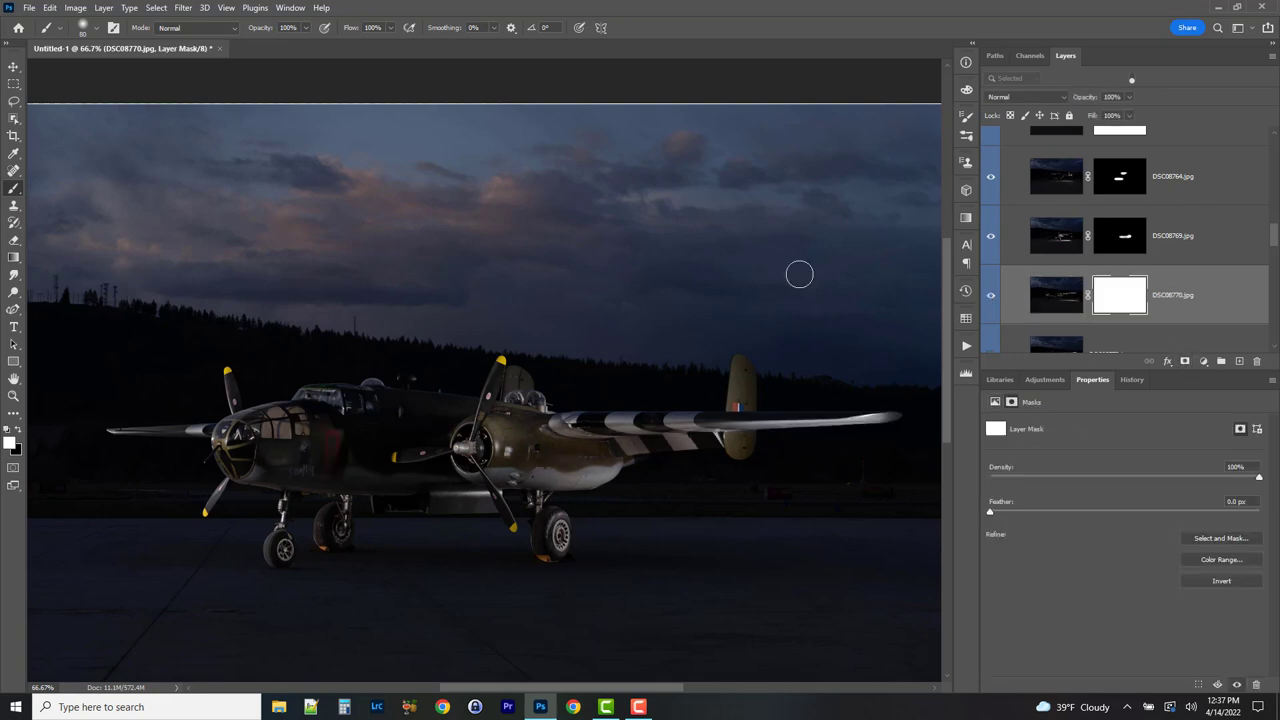
key(bracketright)
key(bracketright)
key(bracketright)
key(bracketright)
key(x)
mouse_move(394, 414)
mouse_down()
mouse_move(342, 457)
mouse_move(358, 501)
mouse_up()
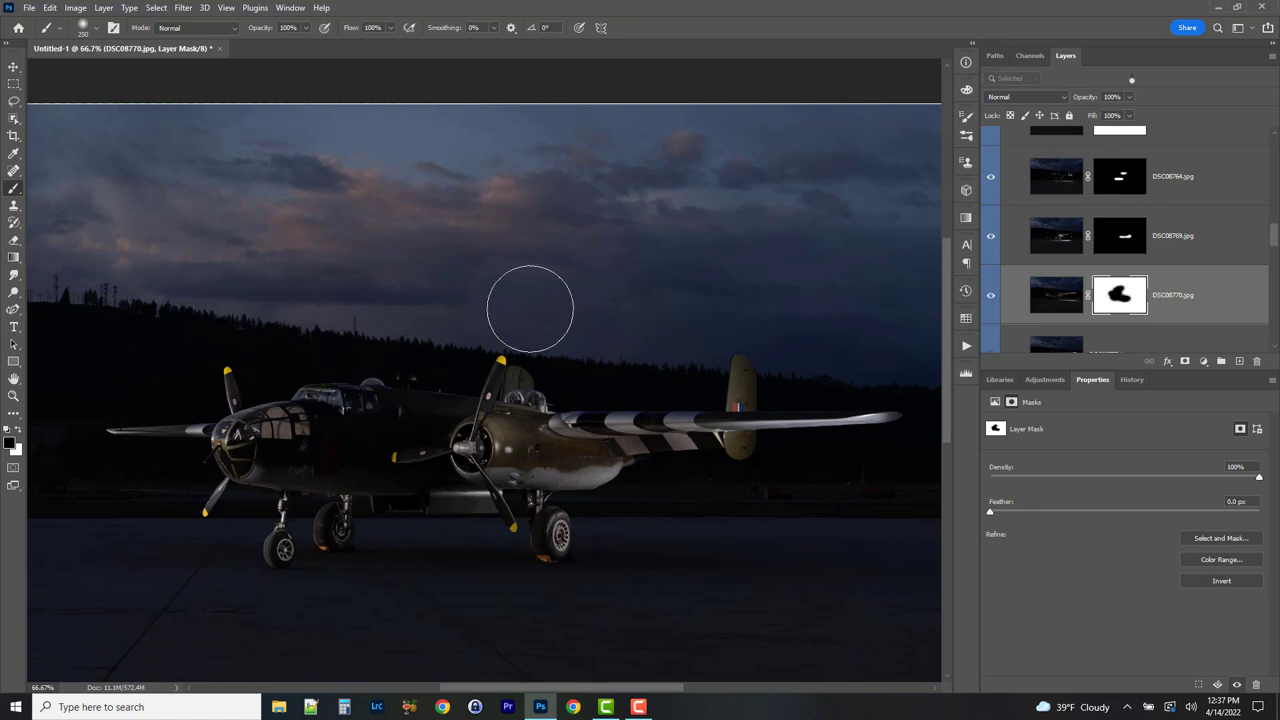
mouse_move(530, 309)
mouse_down()
mouse_move(435, 212)
mouse_move(280, 378)
mouse_up()
- Tone down the wingtip light on the DSC08770.jpg mask in black at 5% flow, and inspect the mask on its own
key(space)
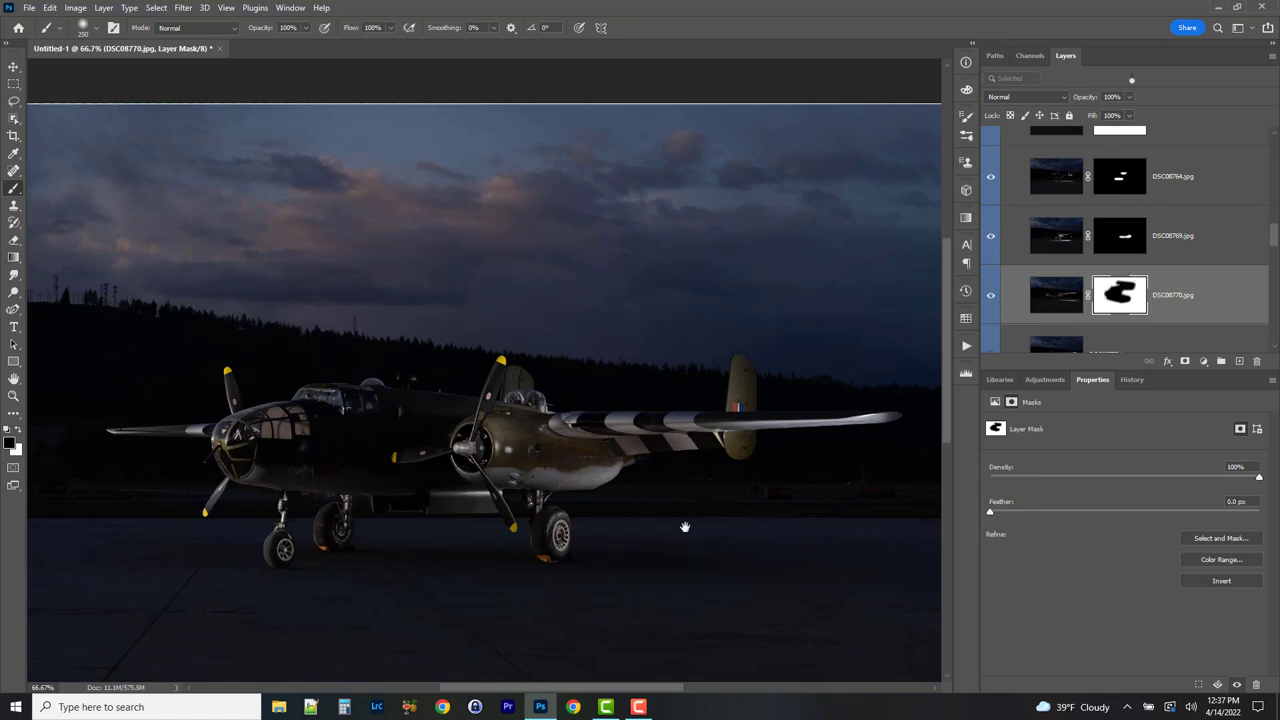
drag(685, 527, 571, 530)
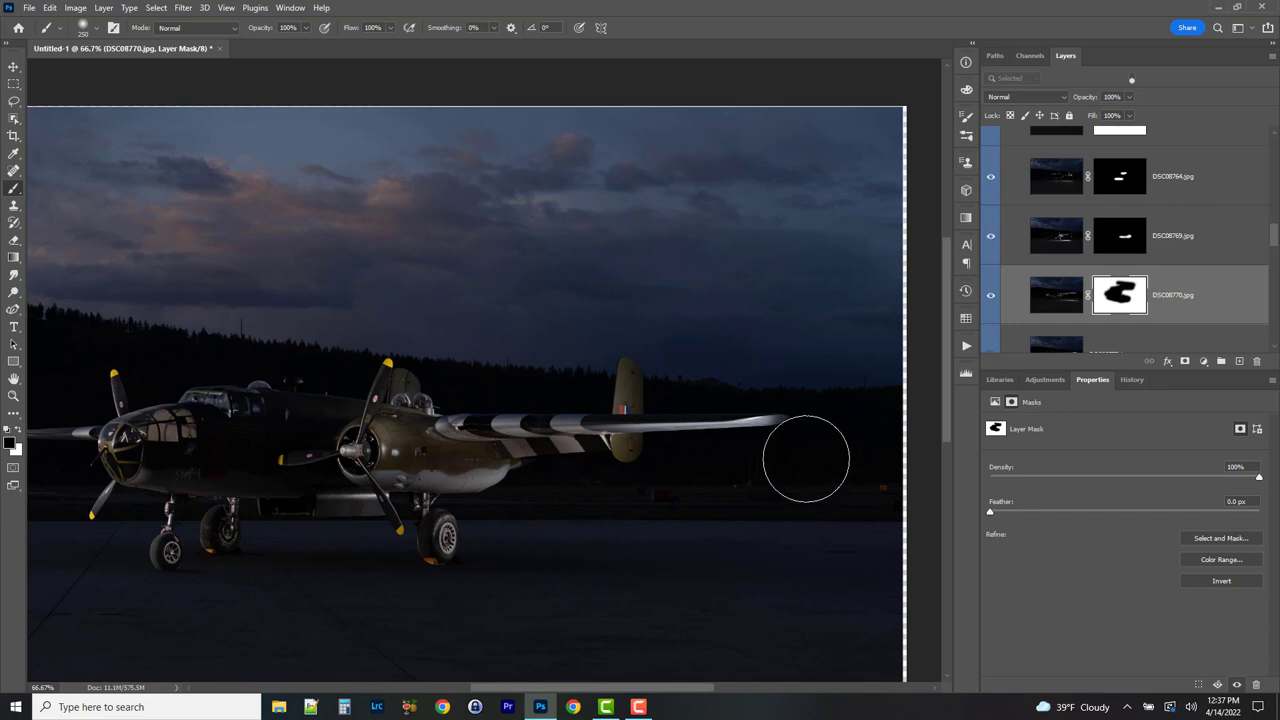
drag(777, 426, 704, 429)
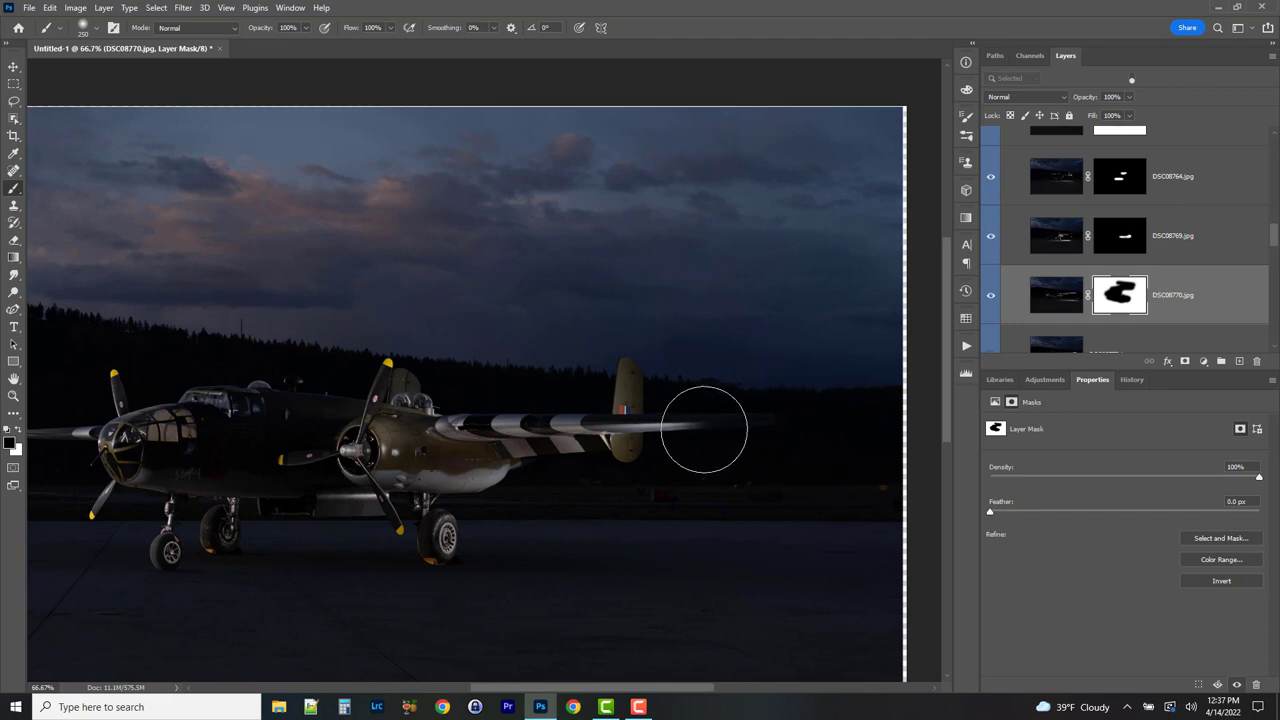
key(ctrl+z)
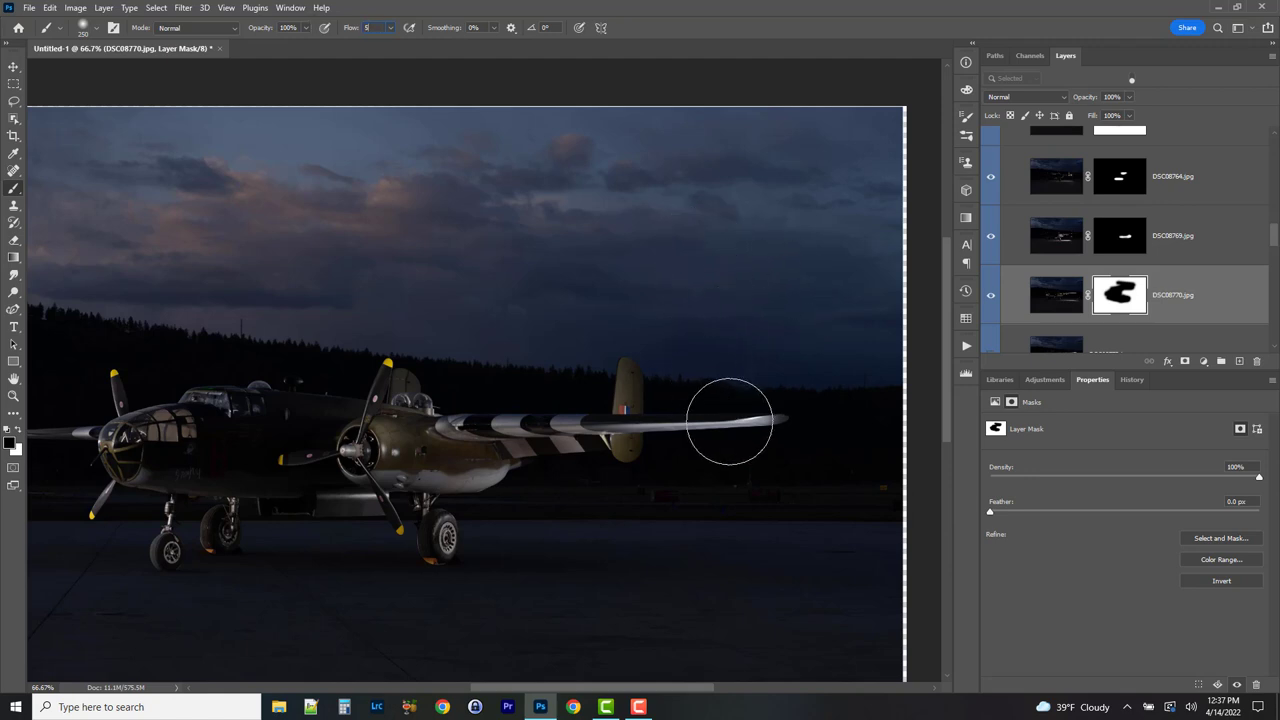
drag(789, 418, 746, 421)
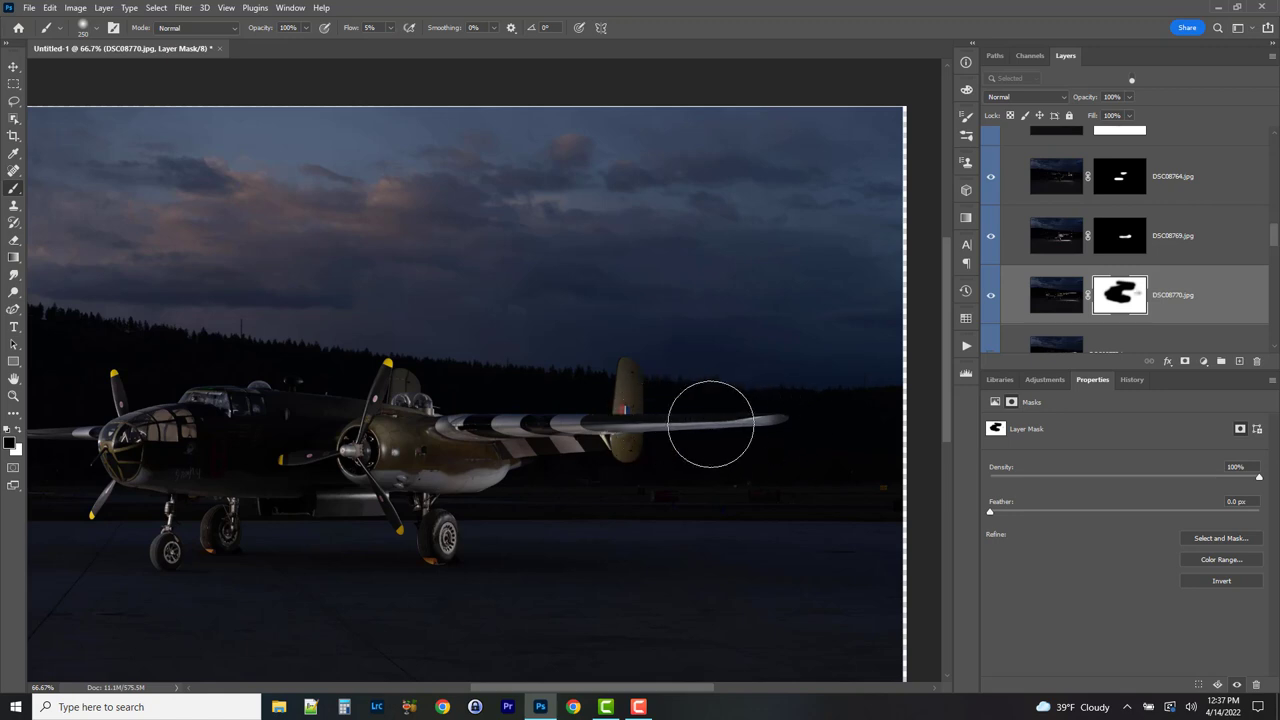
alt+click(1137, 306)
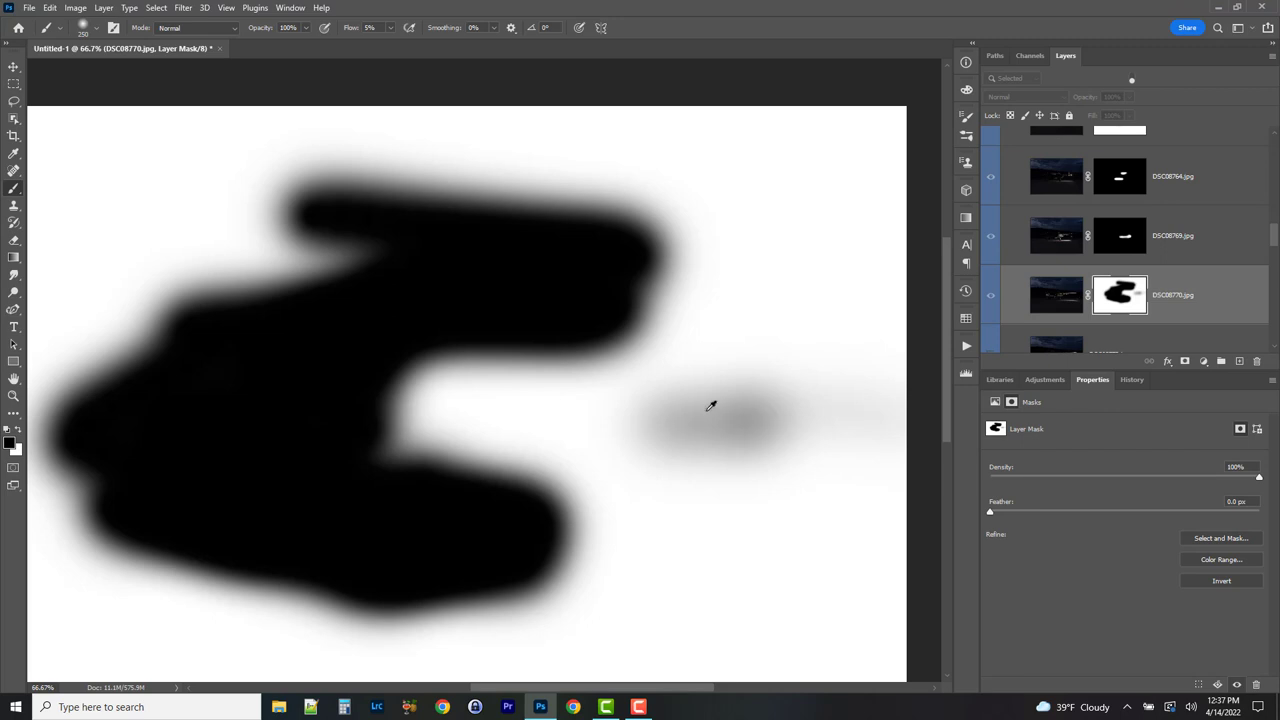
alt+click(1130, 303)
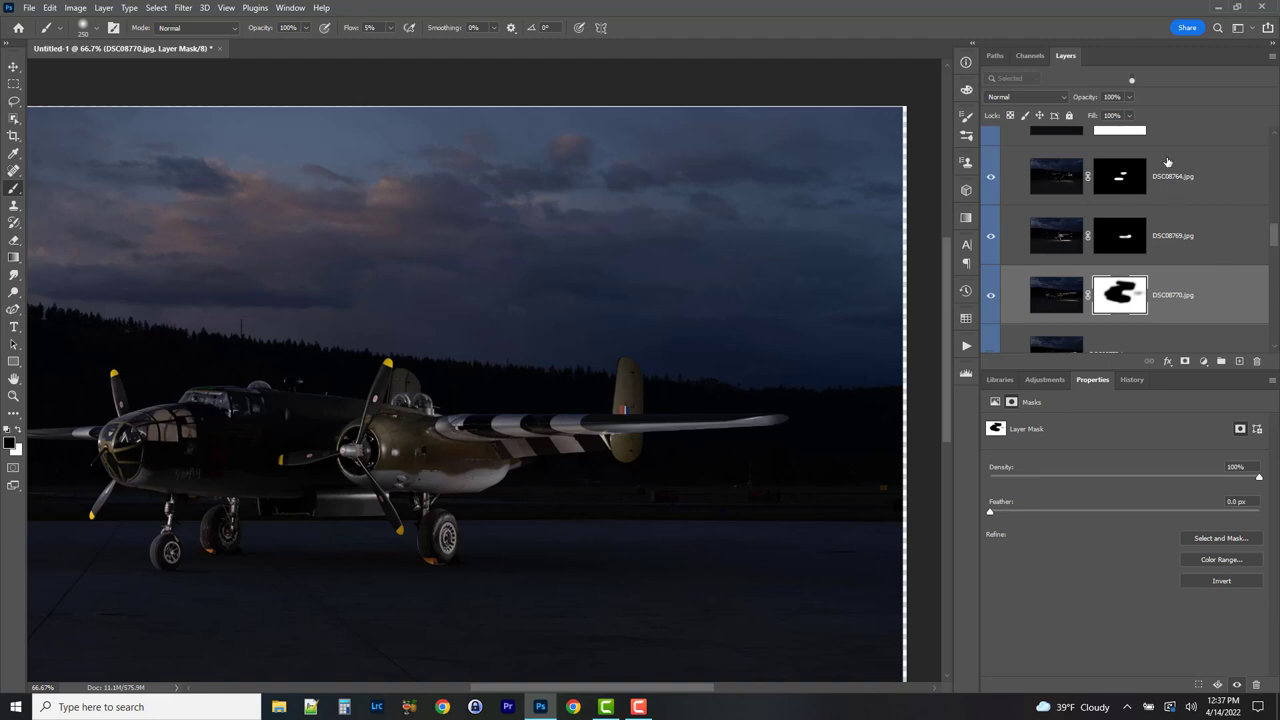
- Set the DSC08770.jpg layer's blend mode to Lighten
click(1022, 97)
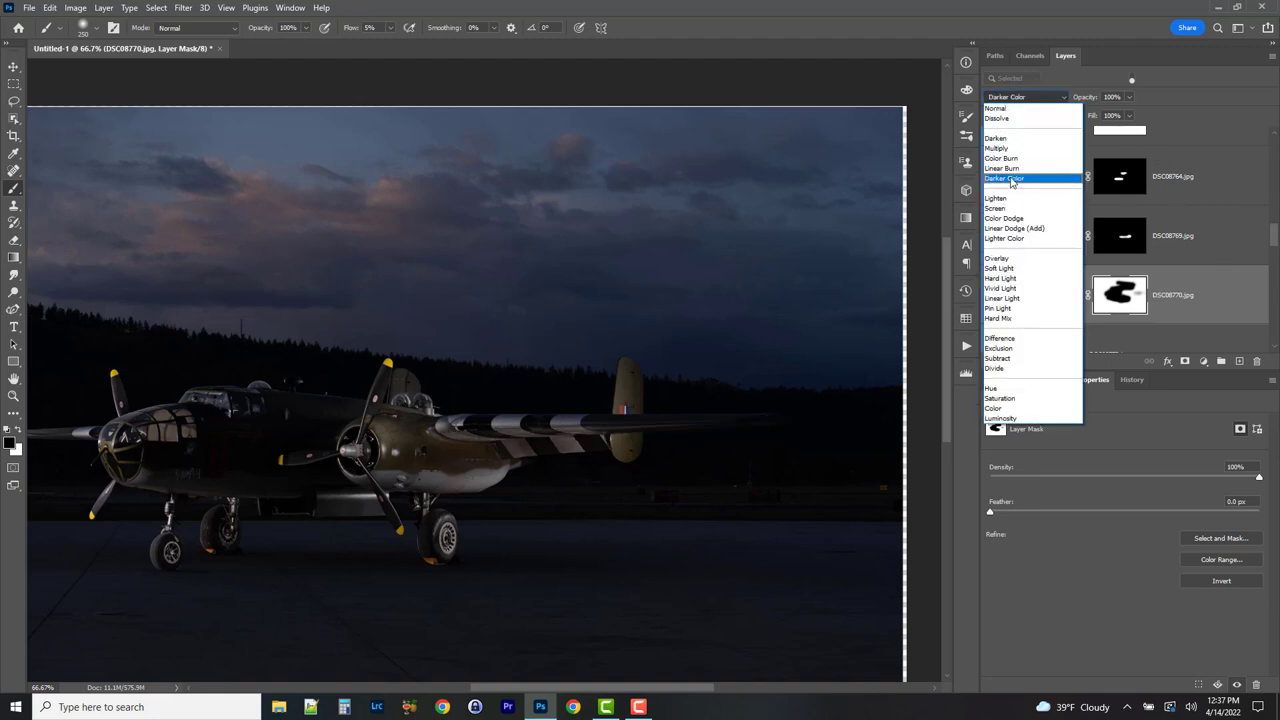
click(1009, 199)
- Make the DSC08772.jpg layer visible, comparing the plane with this exposure off and on
scroll(1140, 228, down, 2)
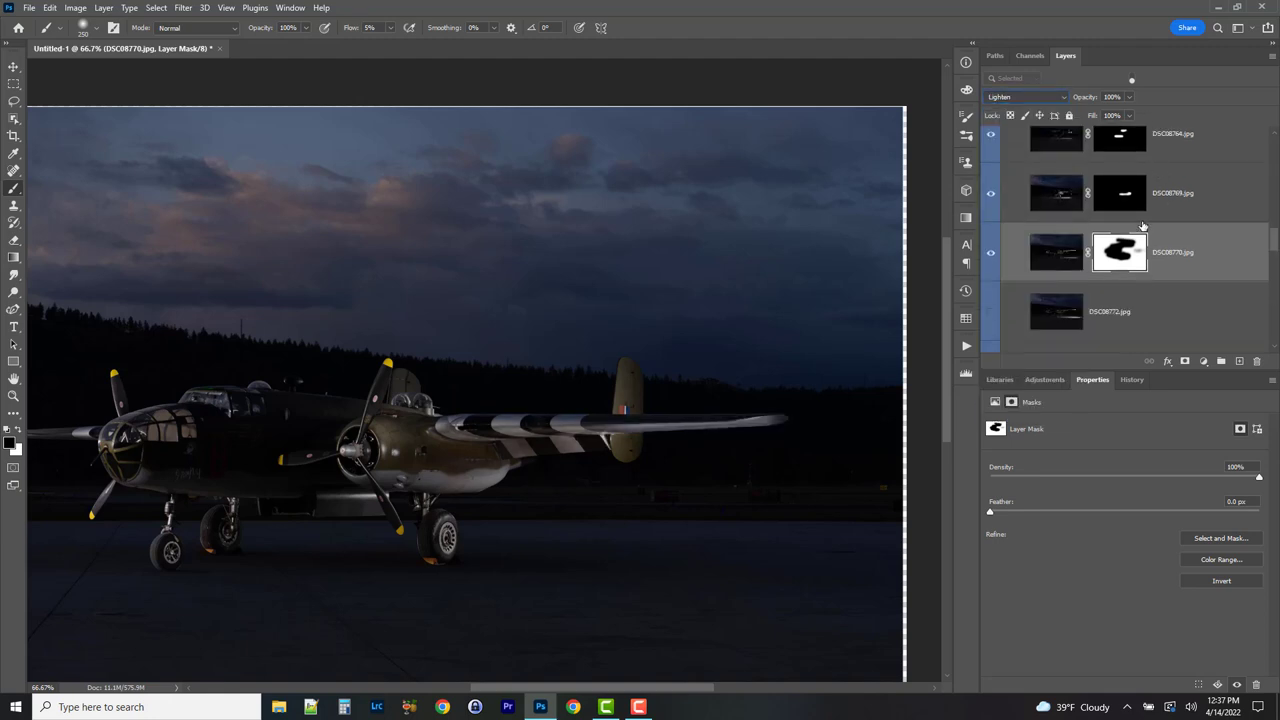
click(1006, 272)
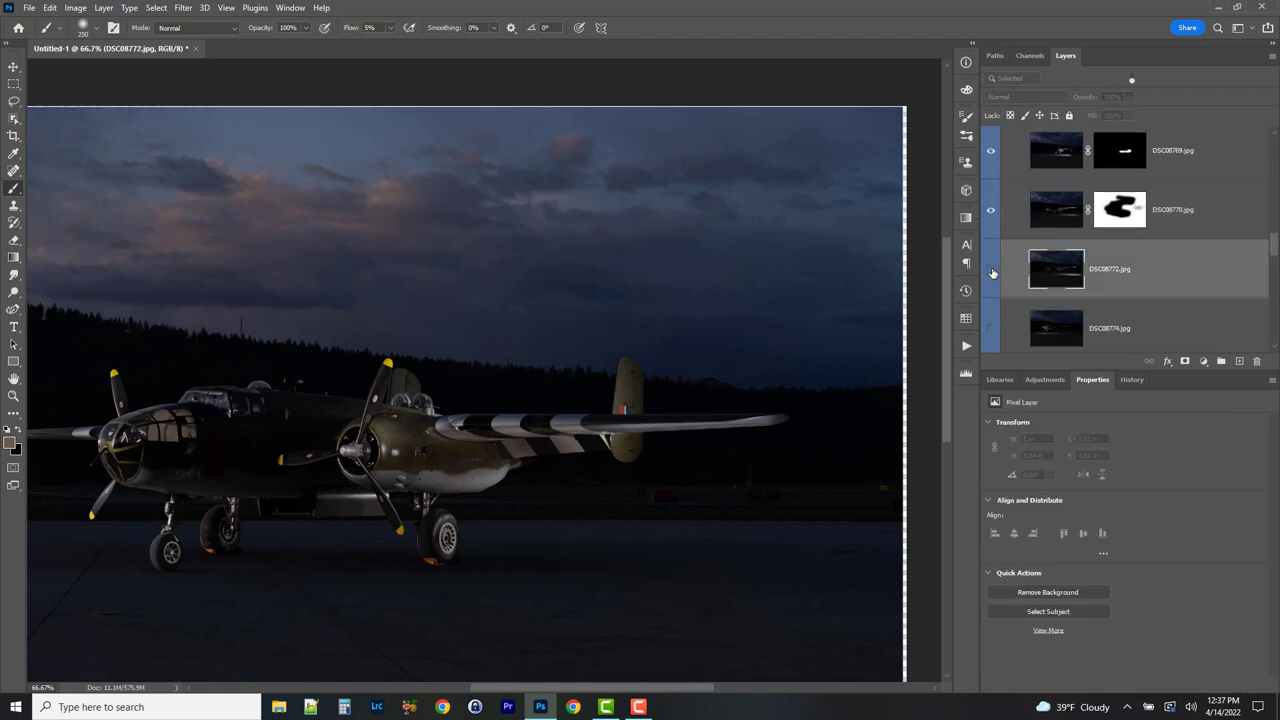
click(993, 272)
drag(496, 349, 609, 289)
click(991, 272)
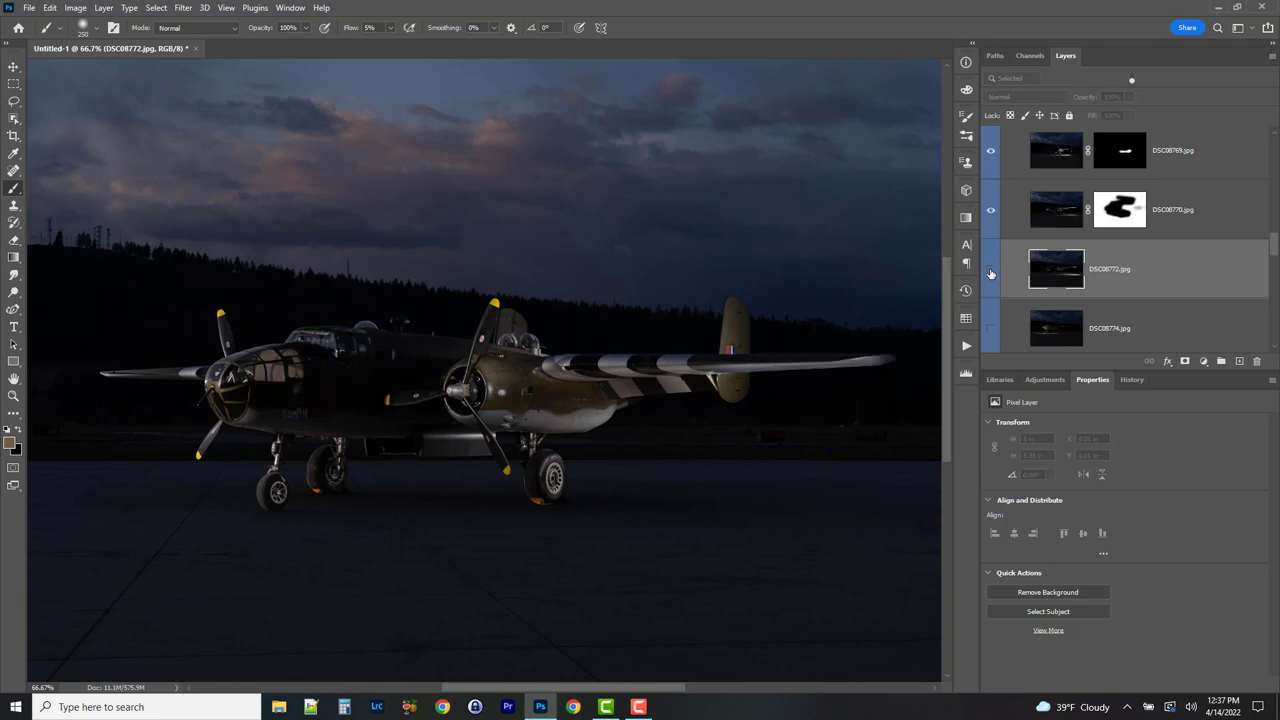
click(991, 272)
click(991, 272)
click(991, 272)
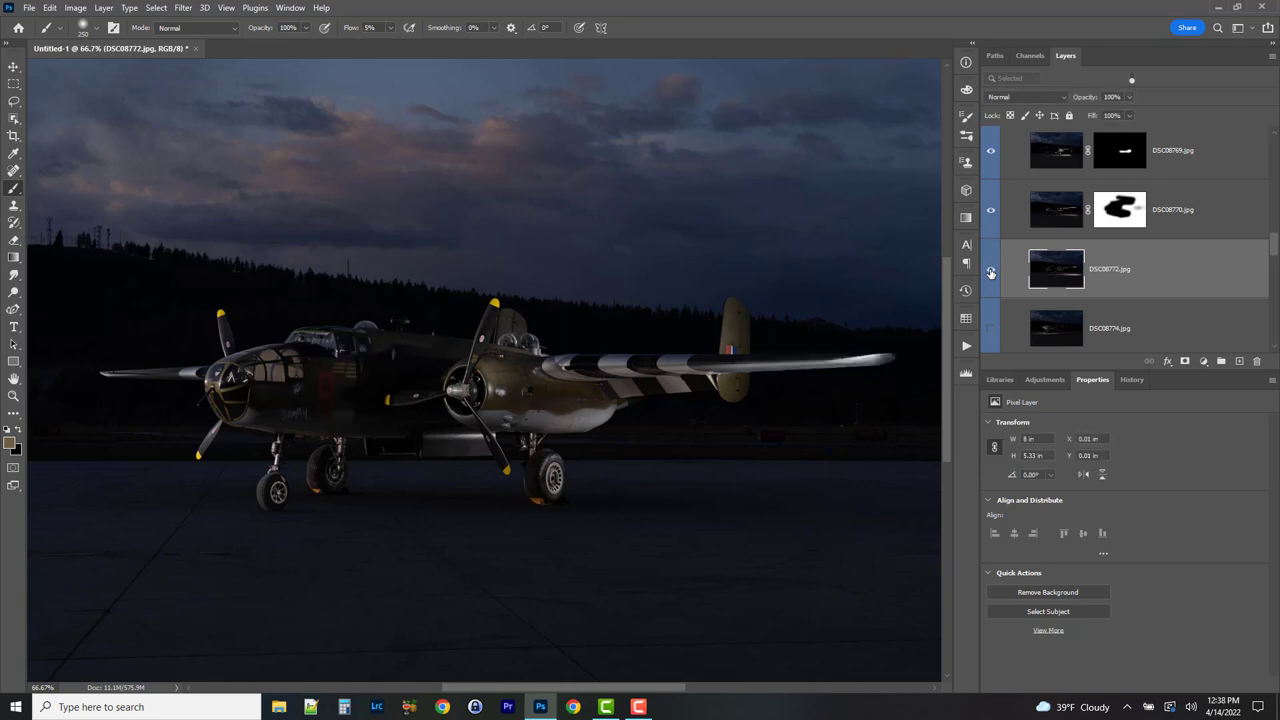
click(991, 272)
click(991, 272)
click(991, 272)
click(991, 272)
- Add a black mask to the DSC08772.jpg layer and reveal its light on the outer wing with a white brush at 100% flow
alt+click(1186, 362)
key(x)
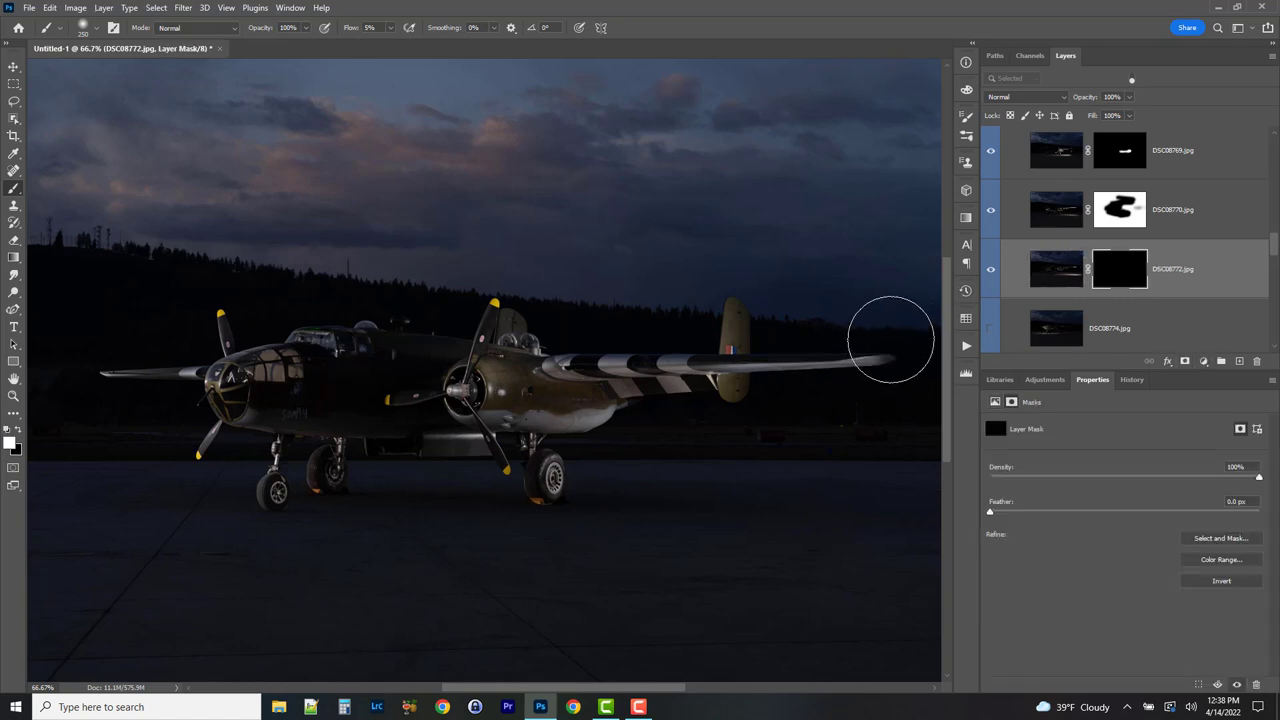
click(390, 28)
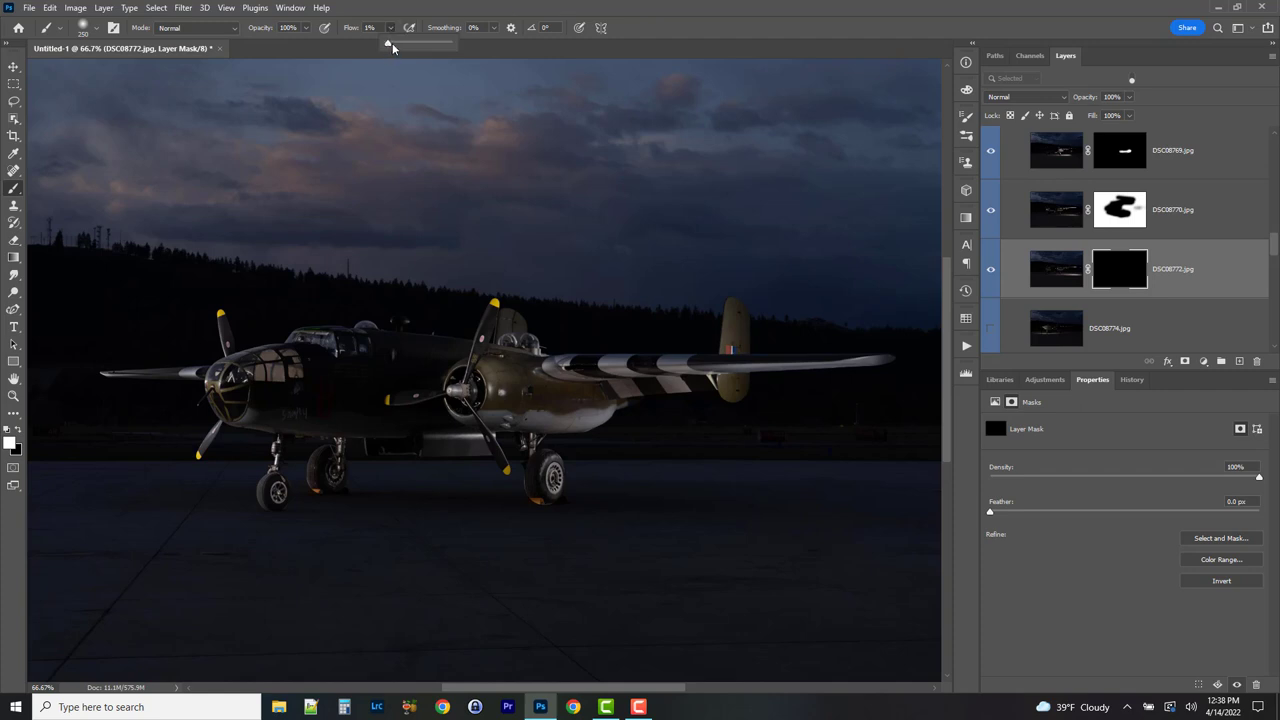
drag(392, 45, 703, 59)
click(865, 343)
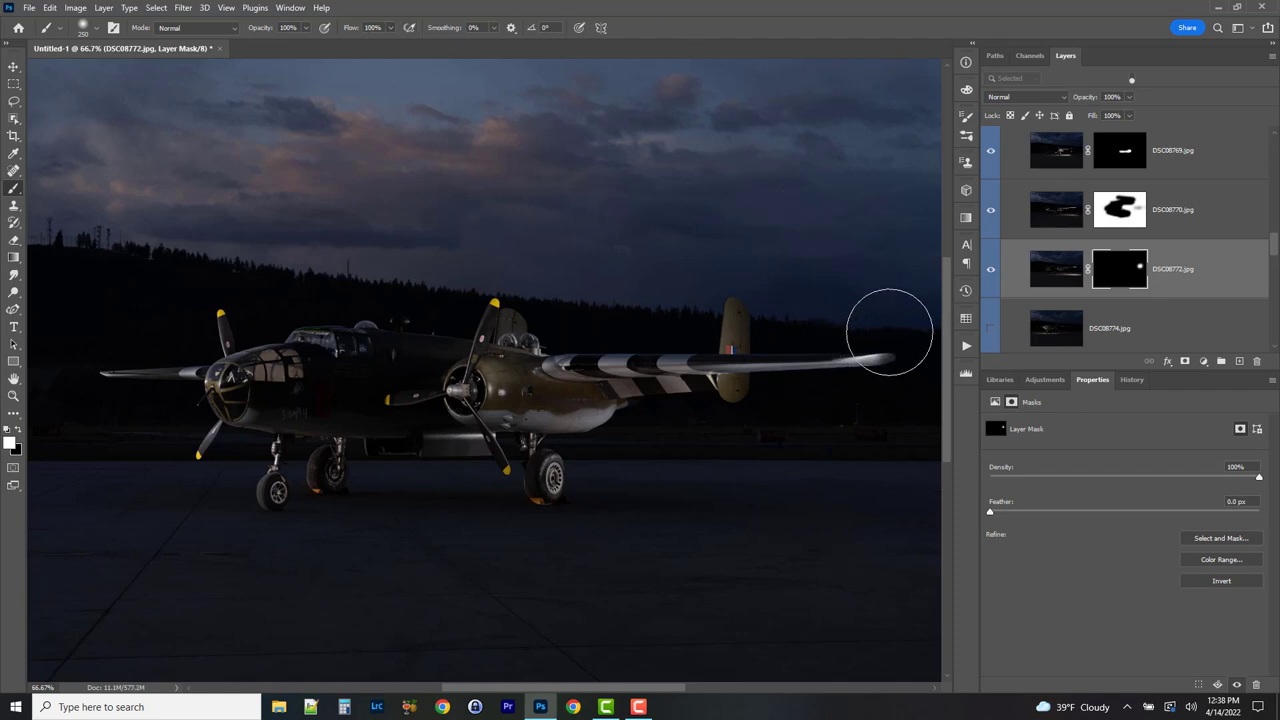
drag(897, 354, 848, 323)
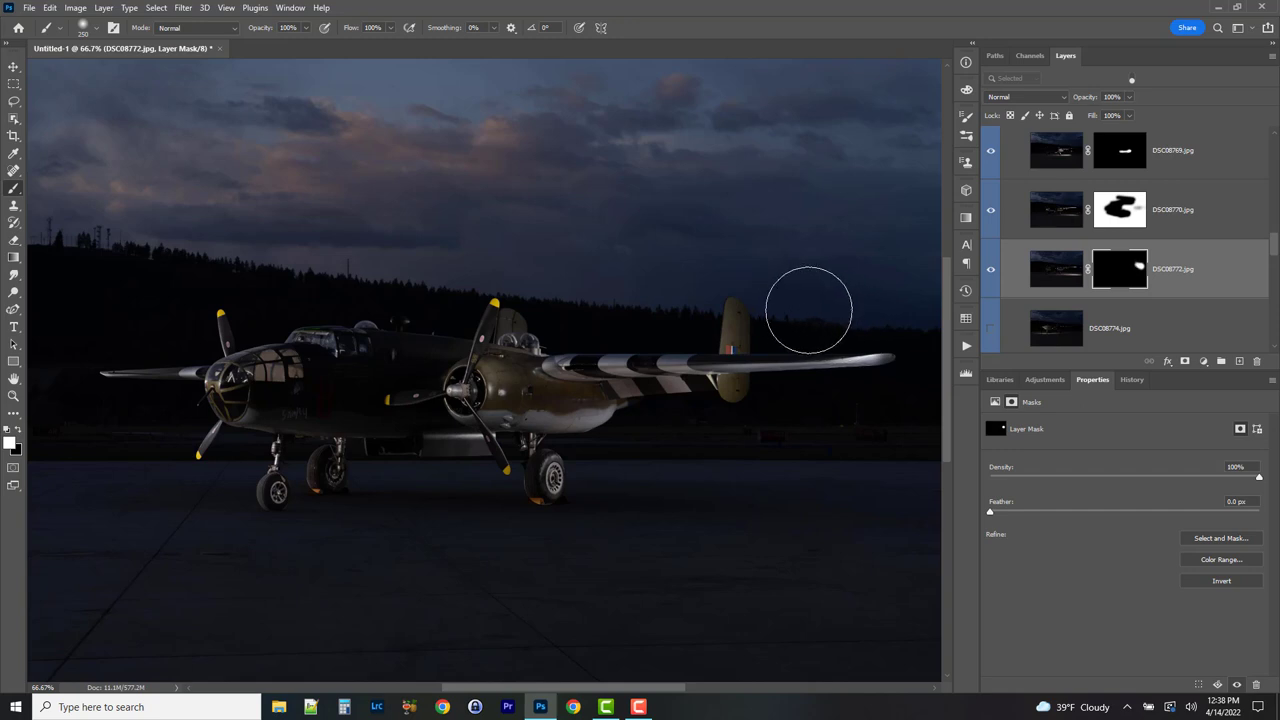
- Set the DSC08772.jpg layer's opacity to 59% and its blend mode to Lighten
click(1130, 98)
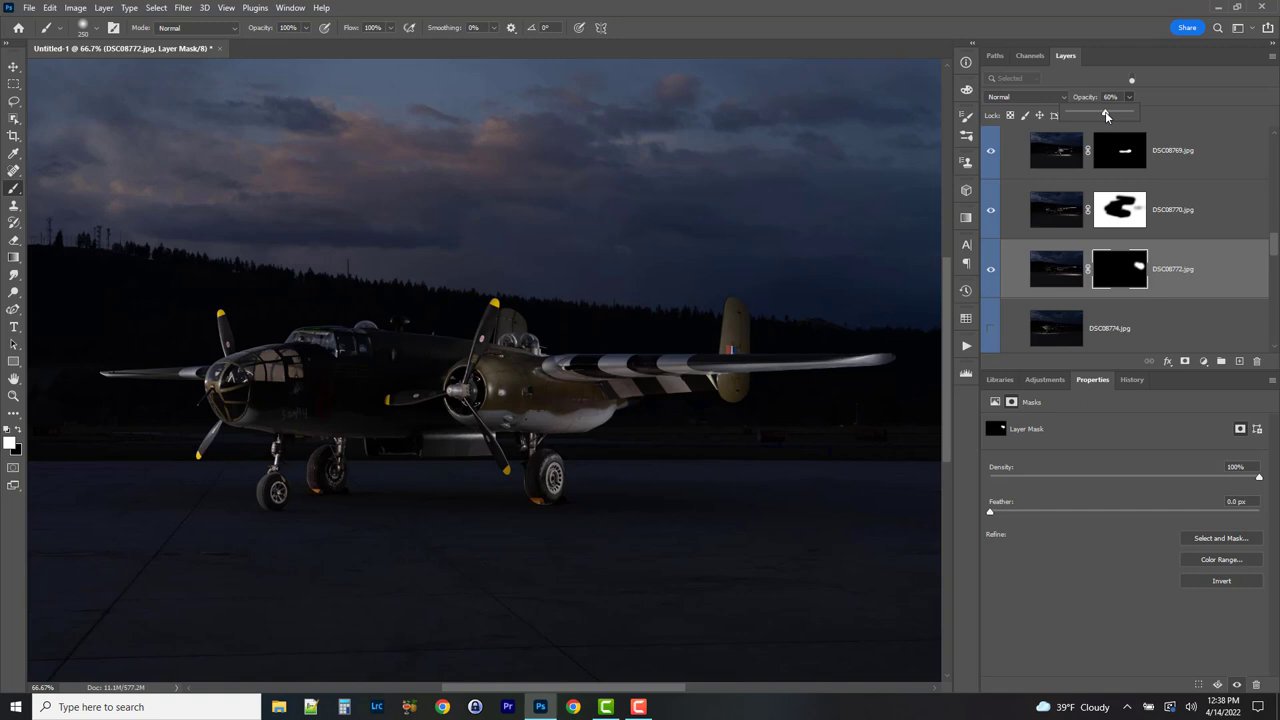
drag(1105, 114, 1104, 115)
click(1221, 270)
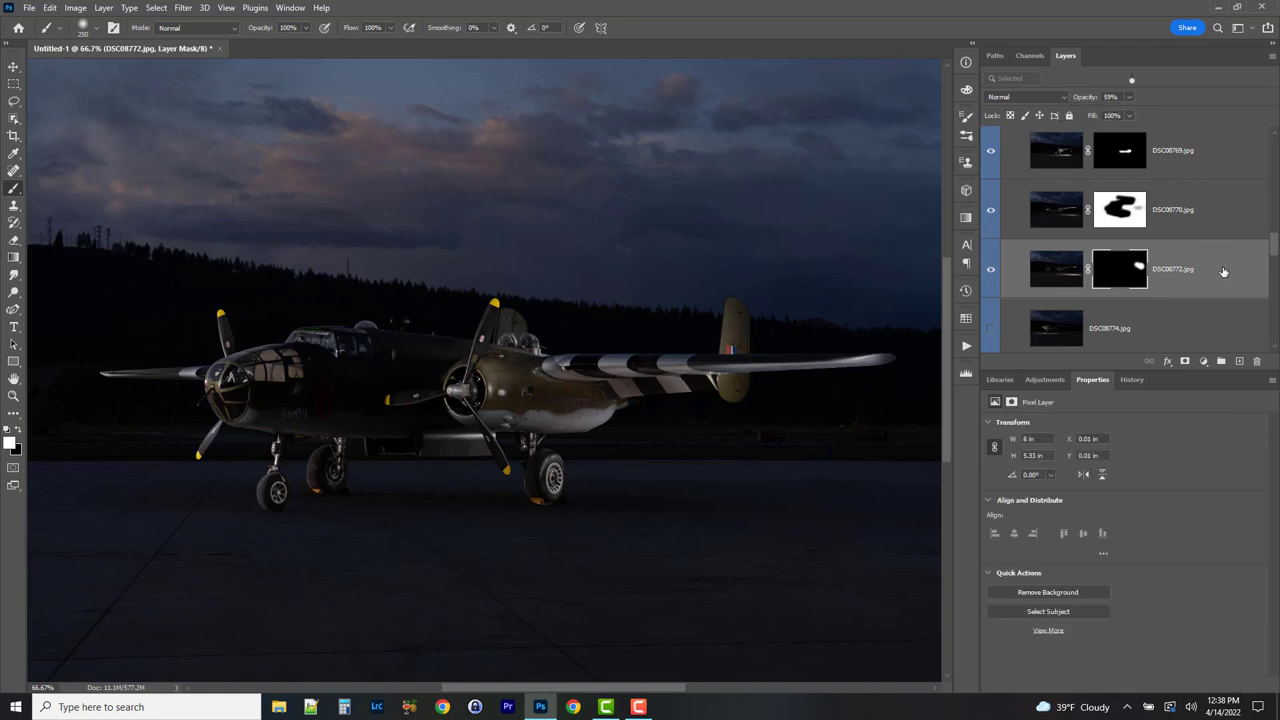
click(1035, 100)
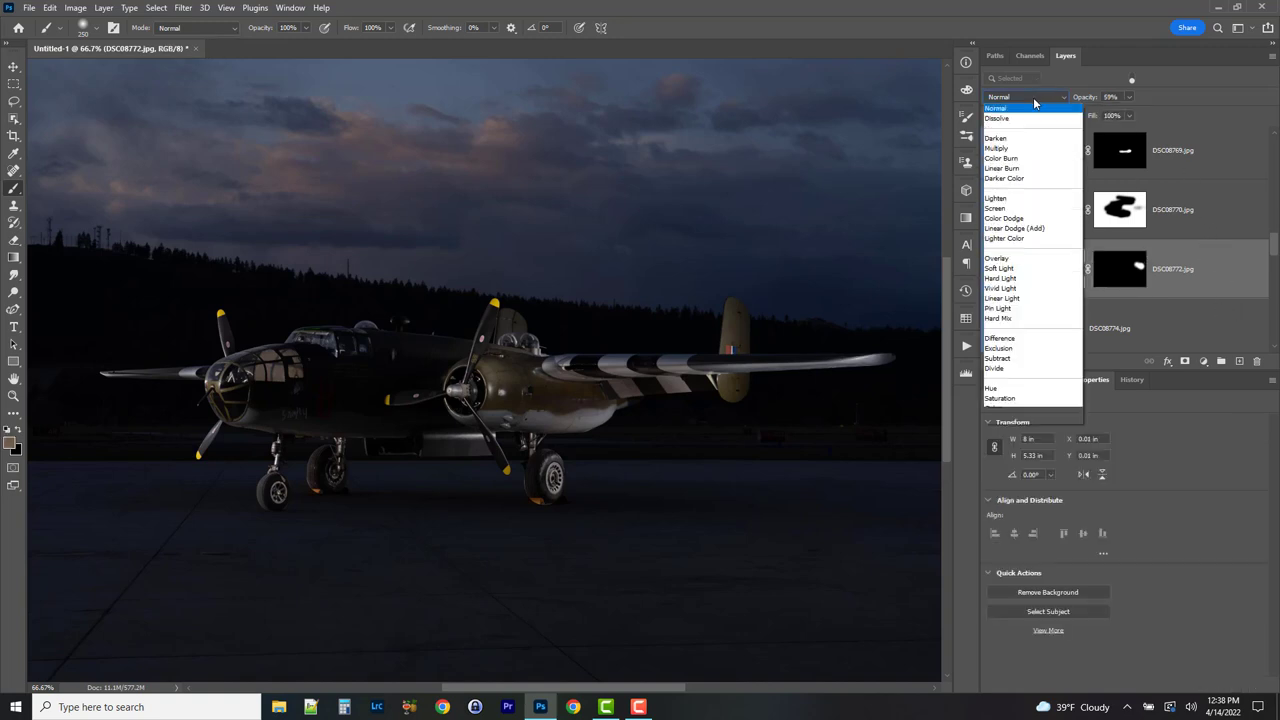
click(996, 198)
- Make the DSC08774.jpg layer visible, comparing the nose and engine with this exposure off and on
click(1051, 311)
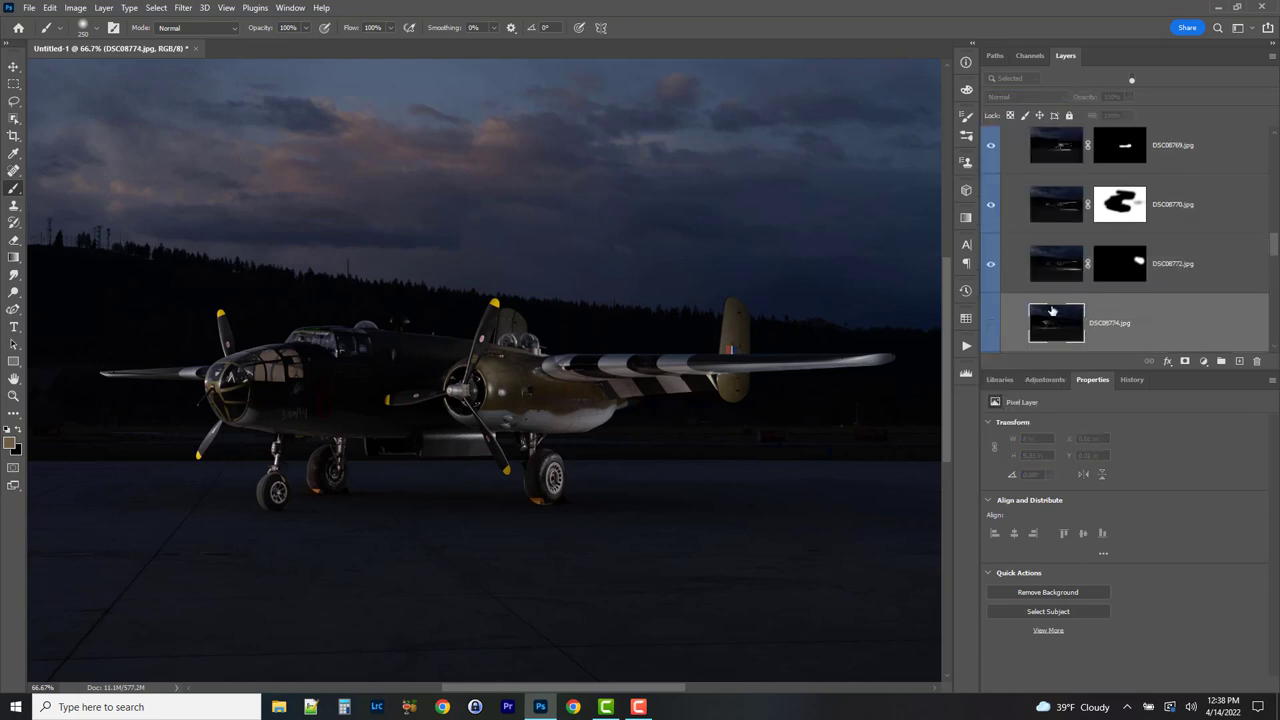
click(991, 326)
click(991, 326)
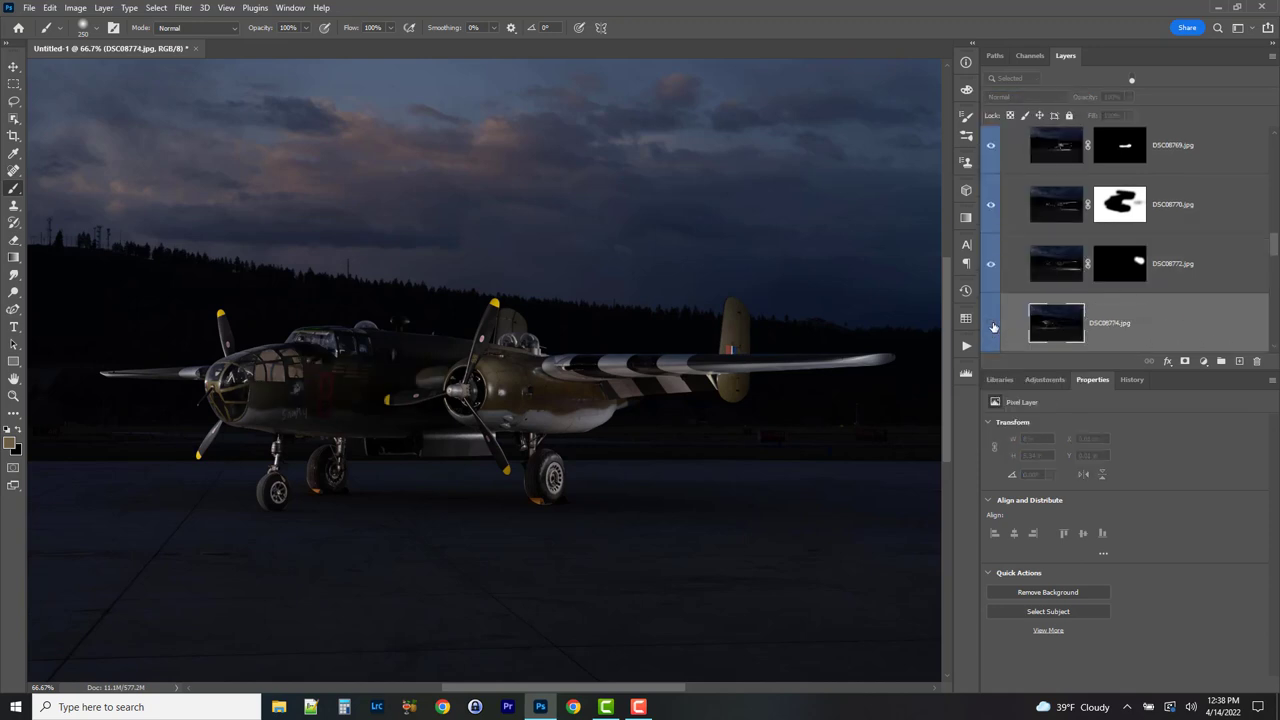
click(991, 326)
click(991, 326)
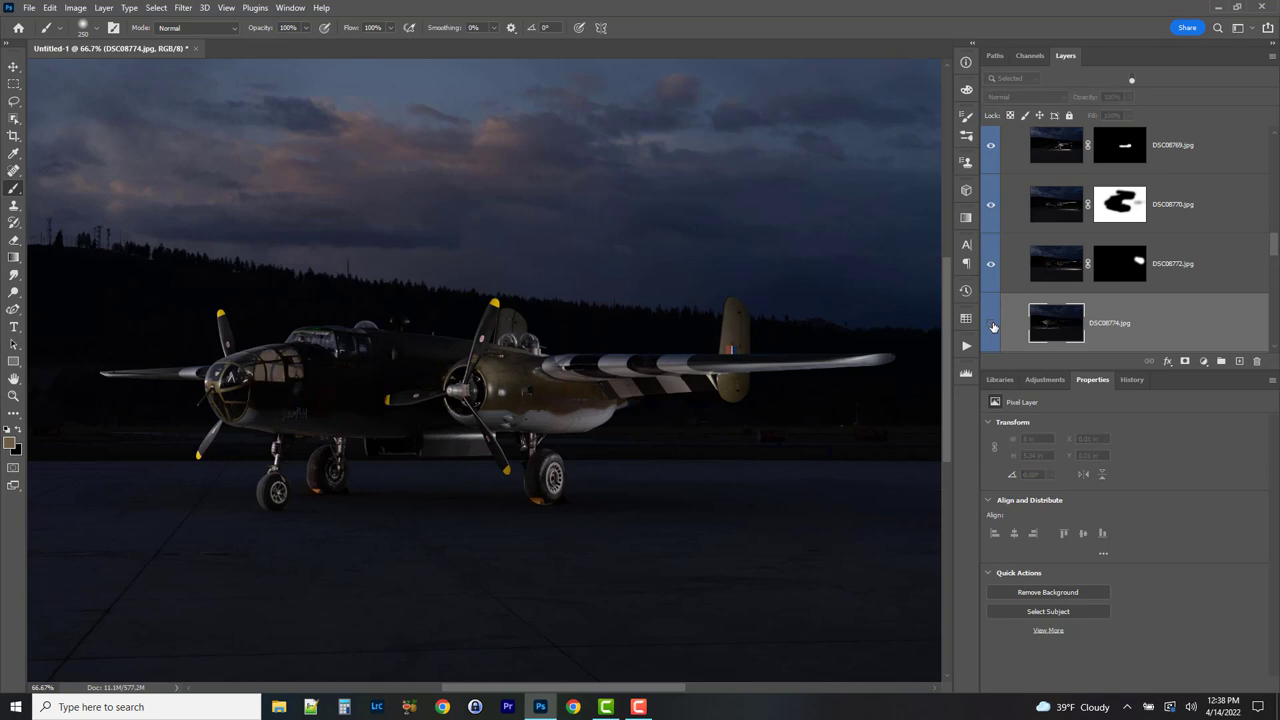
click(991, 326)
click(991, 326)
click(991, 326)
click(991, 326)
- Add a black mask to the DSC08774.jpg layer and paint its light in around the engine with a 250 px white brush
click(13, 395)
click(405, 391)
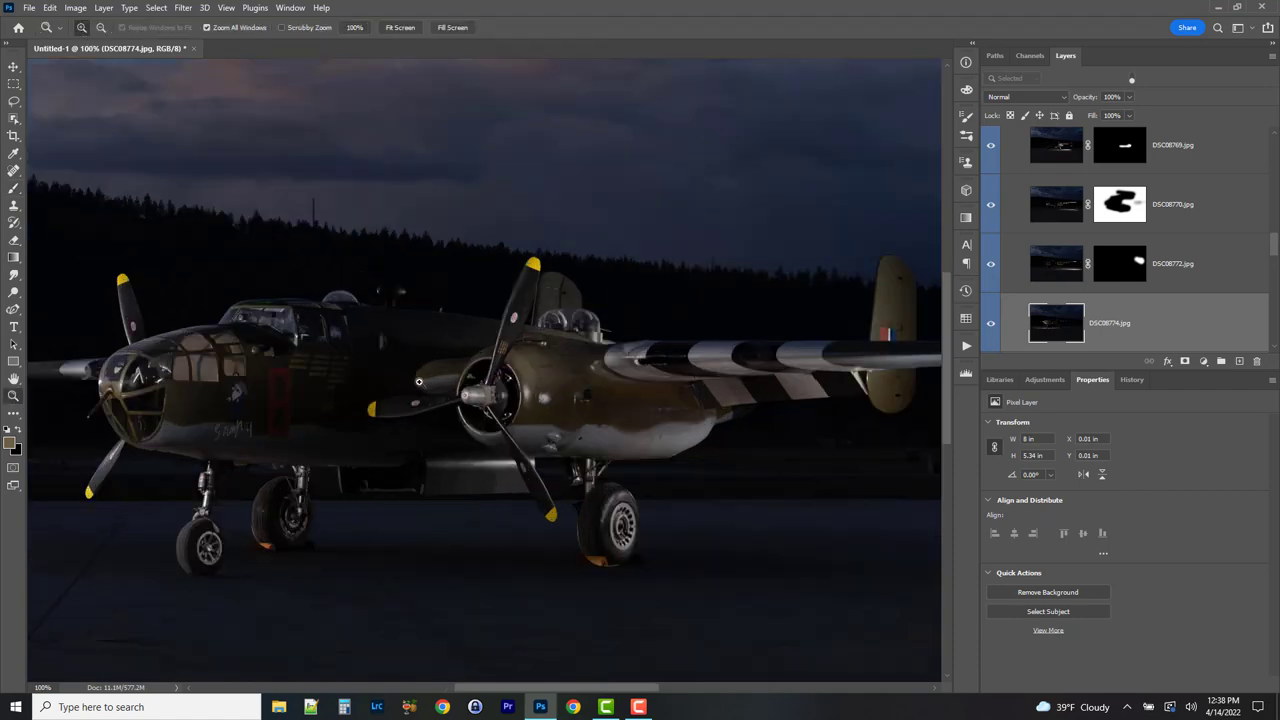
alt+click(491, 371)
alt+click(496, 385)
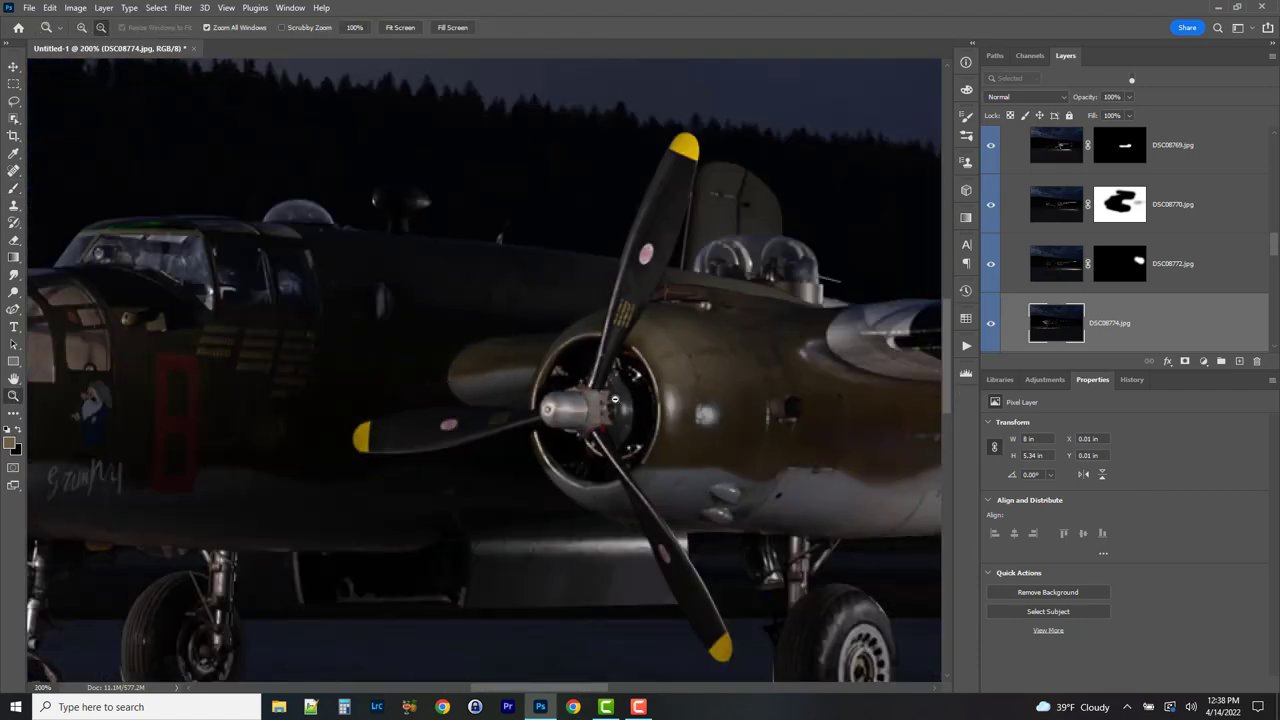
alt+click(605, 354)
alt+click(605, 354)
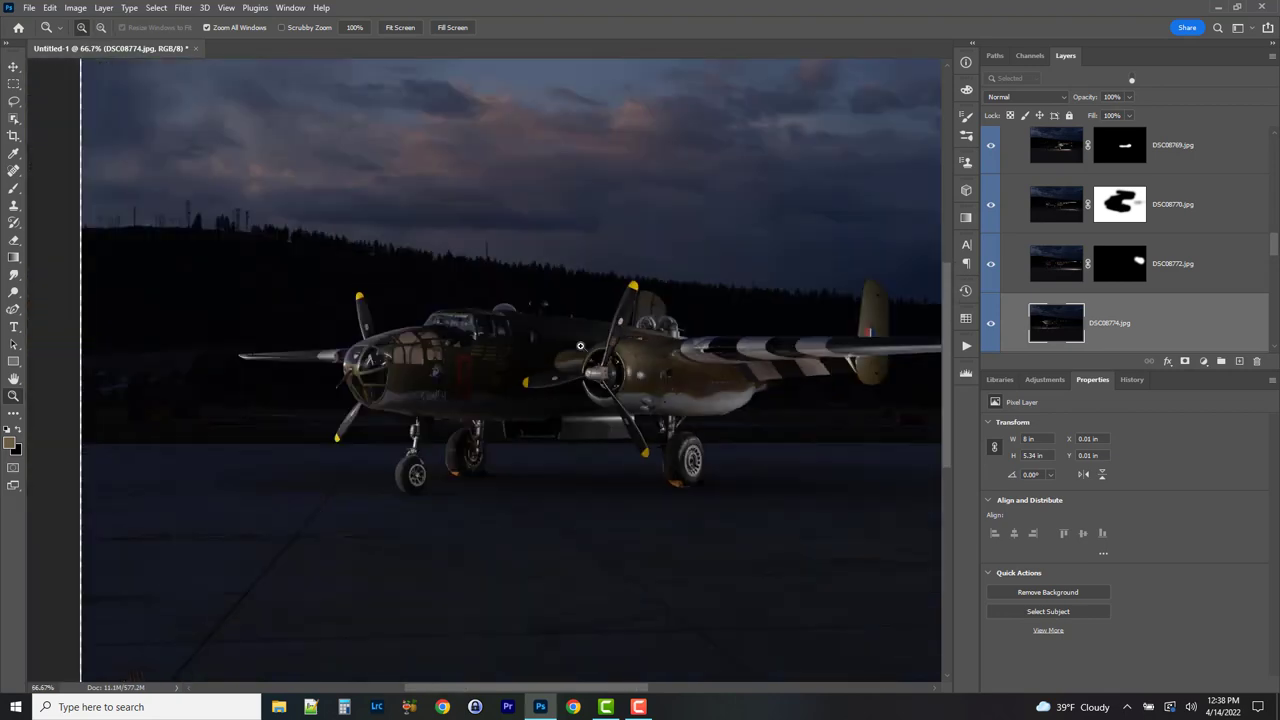
click(581, 346)
click(581, 346)
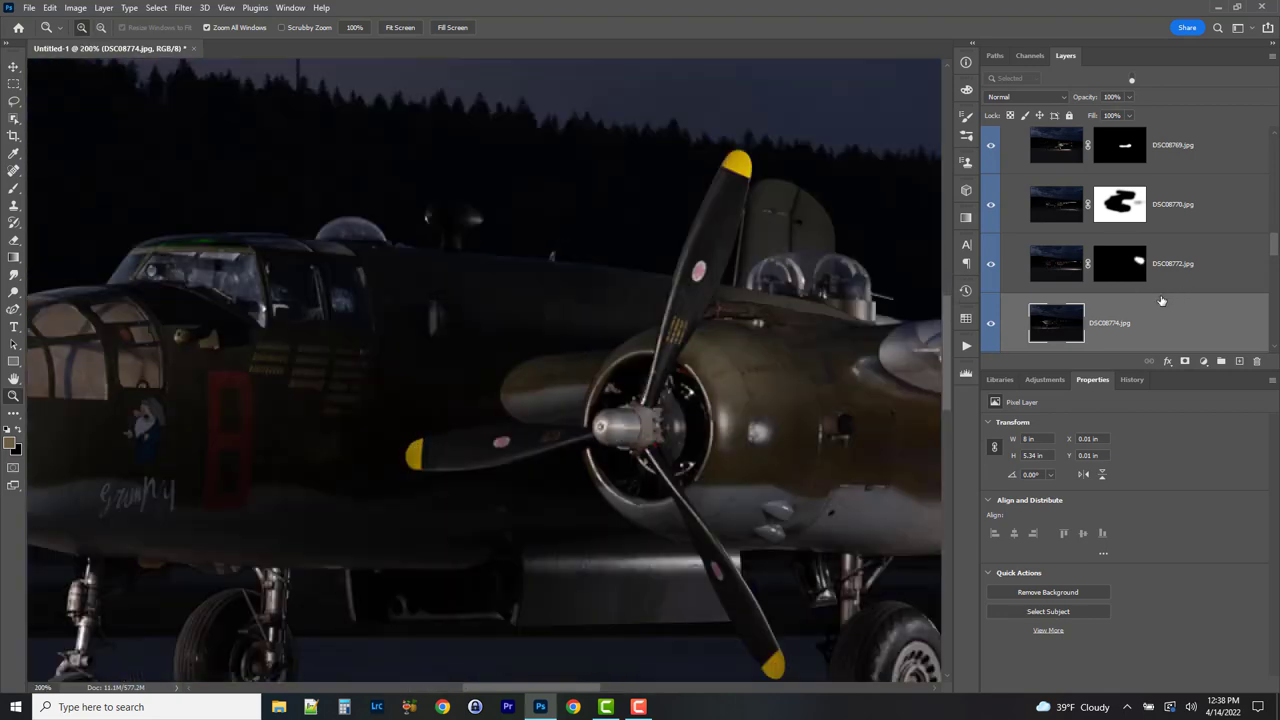
alt+click(1186, 361)
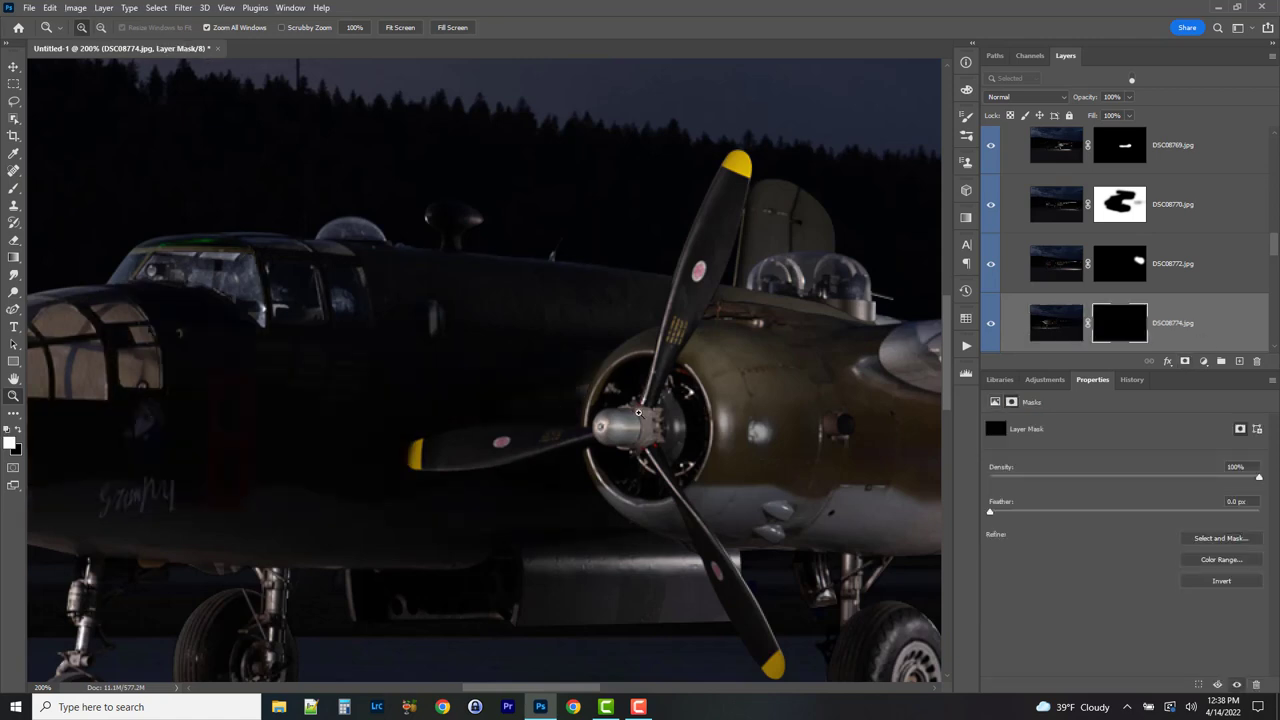
click(13, 190)
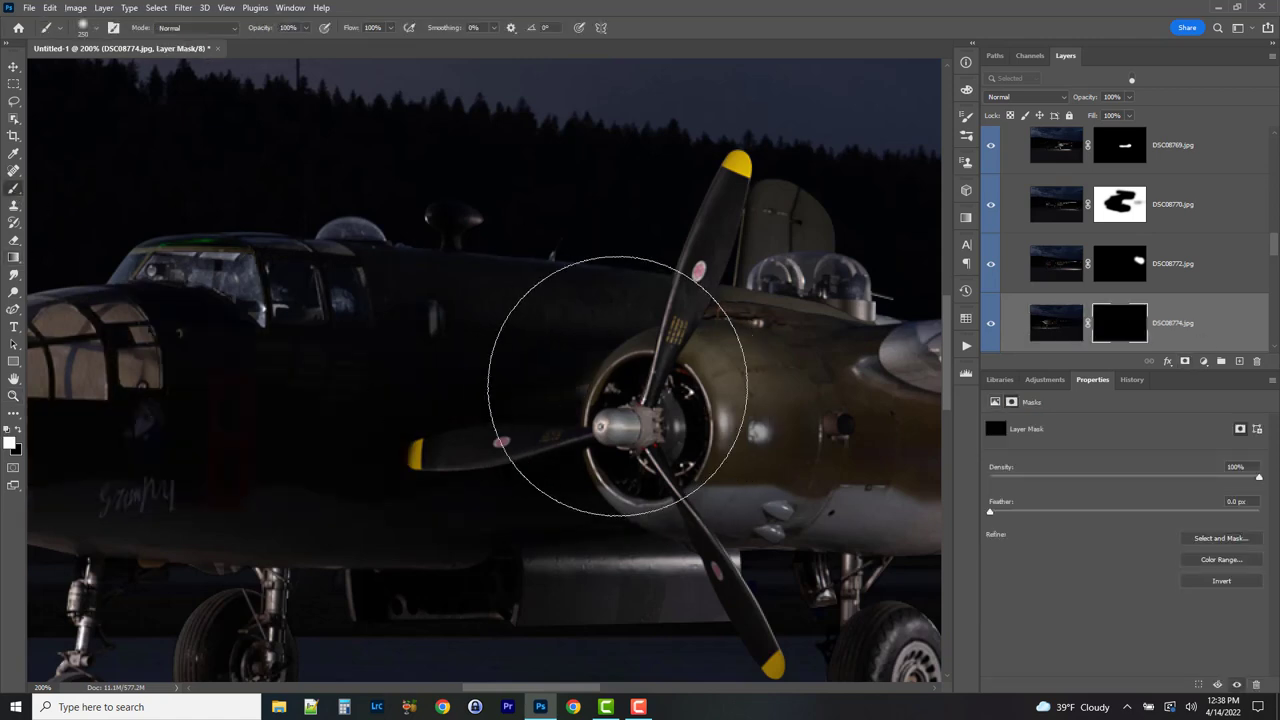
click(636, 390)
mouse_move(713, 386)
mouse_down()
mouse_move(728, 412)
mouse_move(686, 430)
mouse_move(816, 477)
mouse_move(698, 343)
mouse_move(842, 326)
mouse_move(878, 346)
mouse_up()
- Compare the whole plane with the DSC08774.jpg layer's mask disabled and enabled
key(ctrl+minus)
key(ctrl+minus)
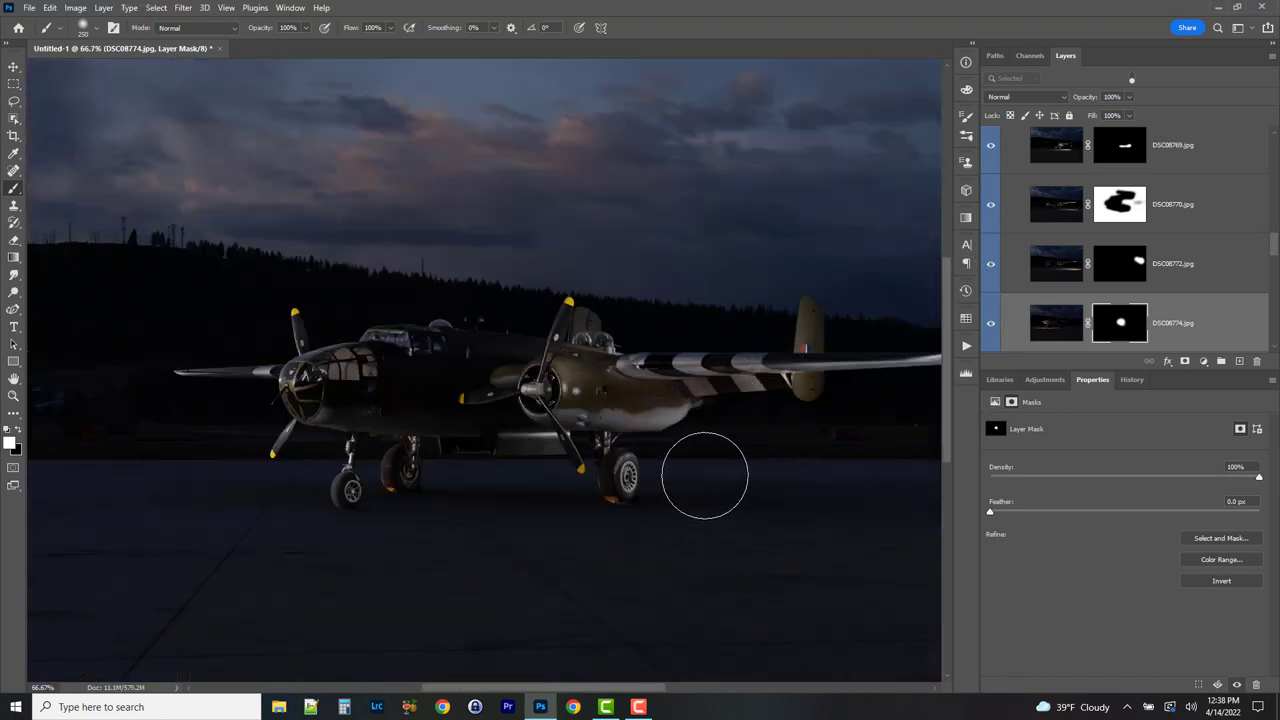
shift+click(1120, 328)
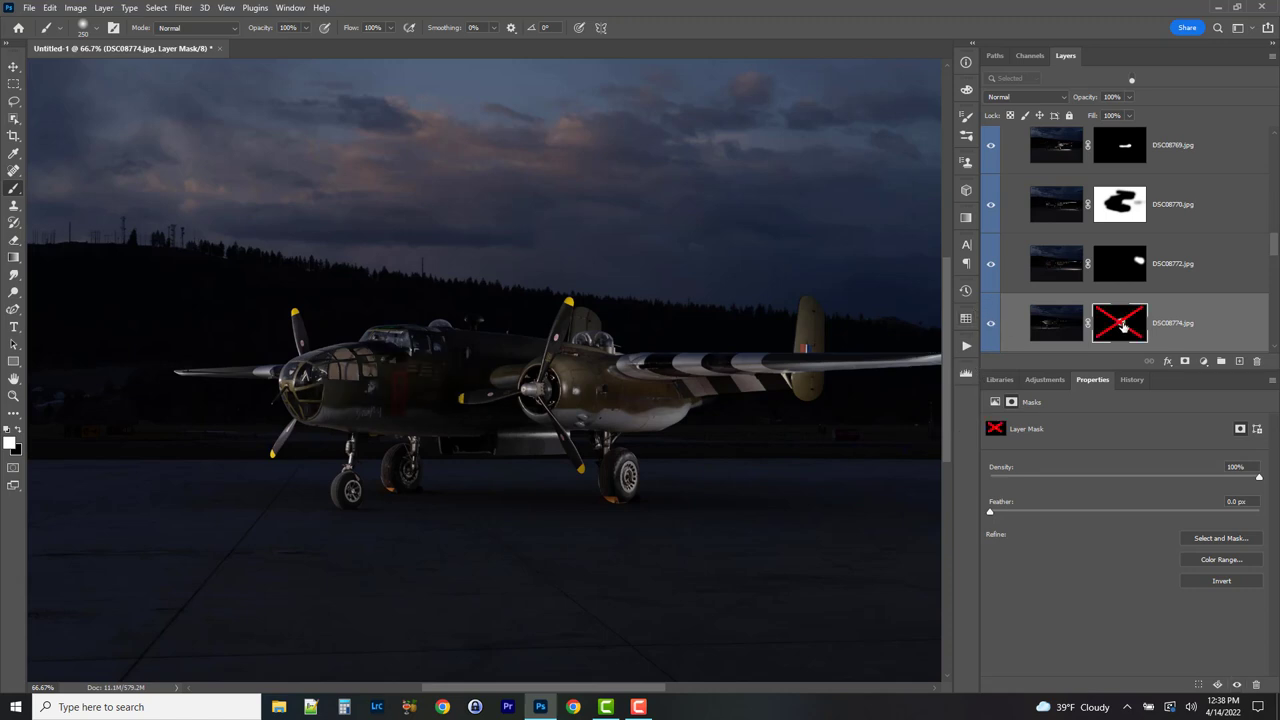
shift+click(1121, 327)
shift+click(1123, 325)
shift+click(1123, 325)
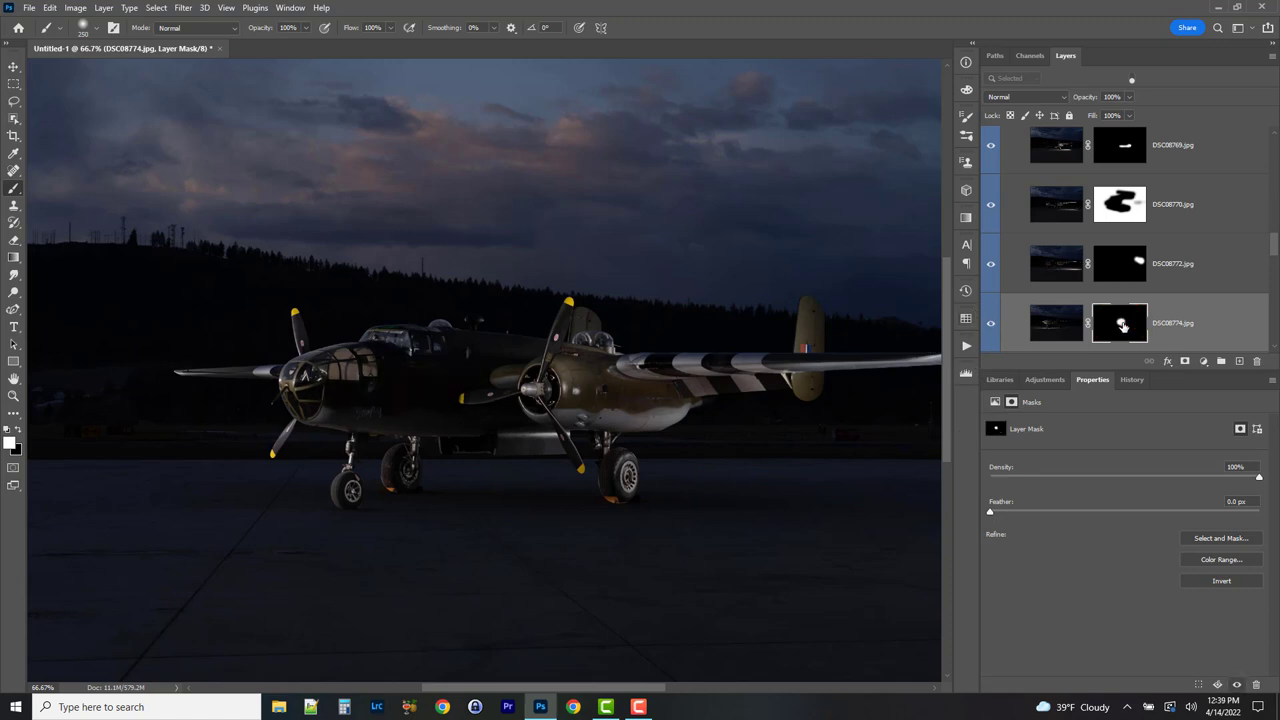
shift+click(1123, 325)
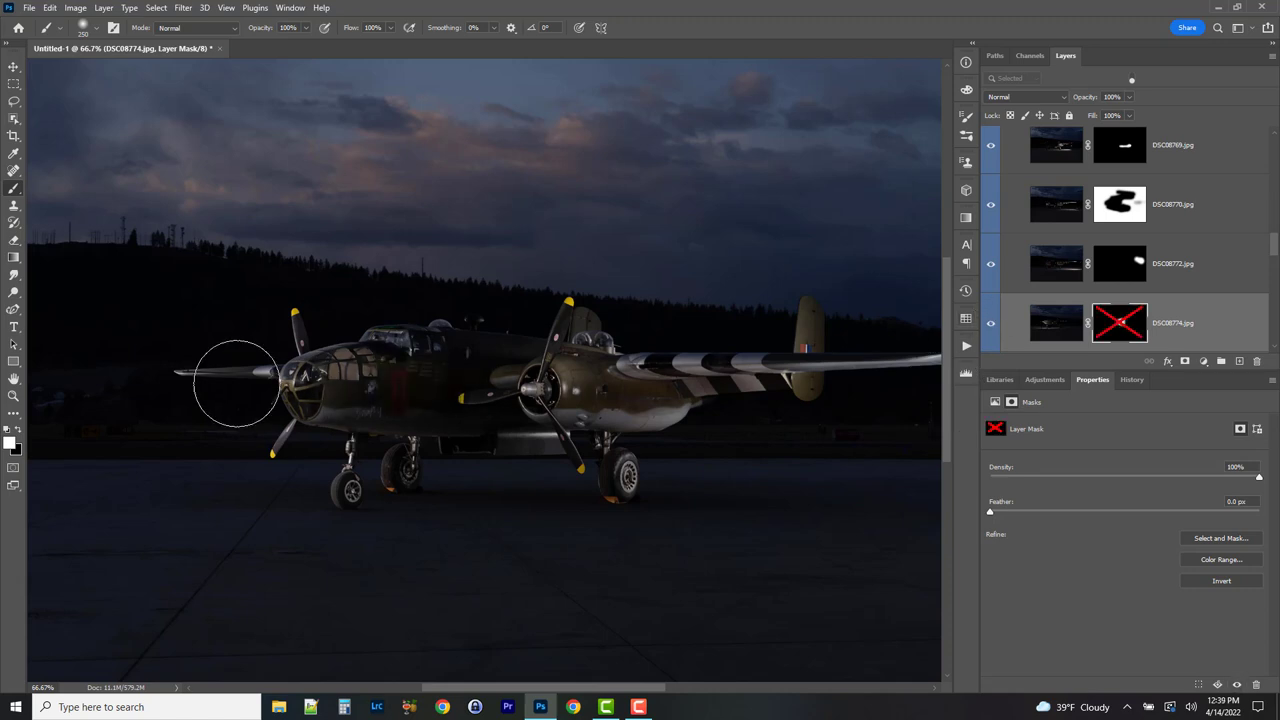
shift+click(1133, 327)
- Reveal the nose light in white on the DSC08774.jpg mask and set the layer's blend mode to Lighten
mouse_move(354, 409)
mouse_down()
mouse_move(337, 366)
mouse_move(357, 371)
mouse_move(337, 386)
mouse_move(340, 370)
mouse_move(357, 392)
mouse_up()
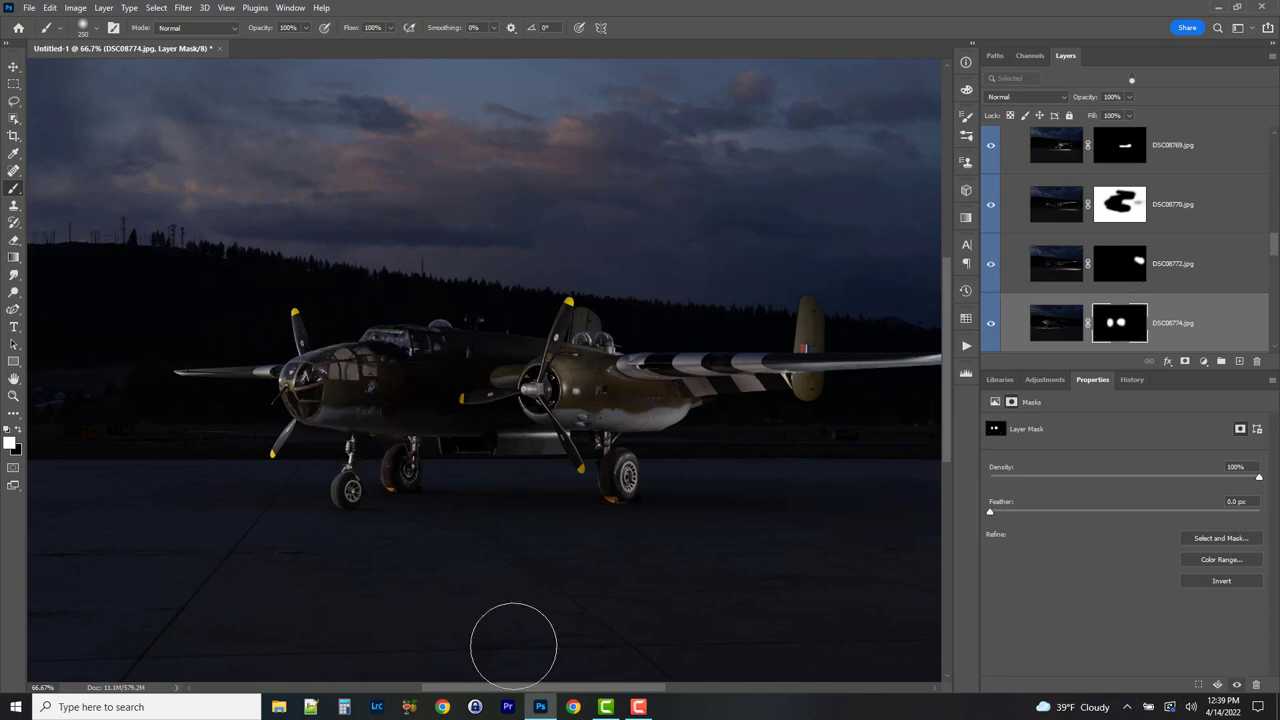
click(1015, 97)
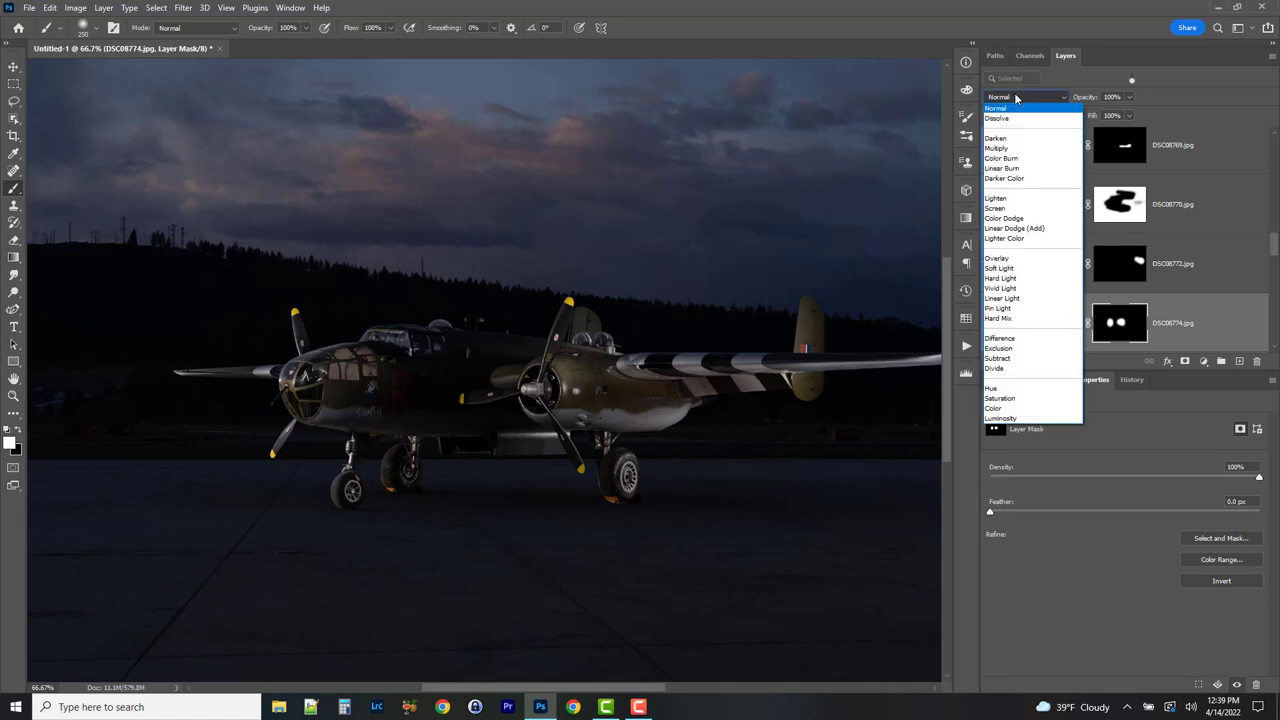
click(1010, 200)
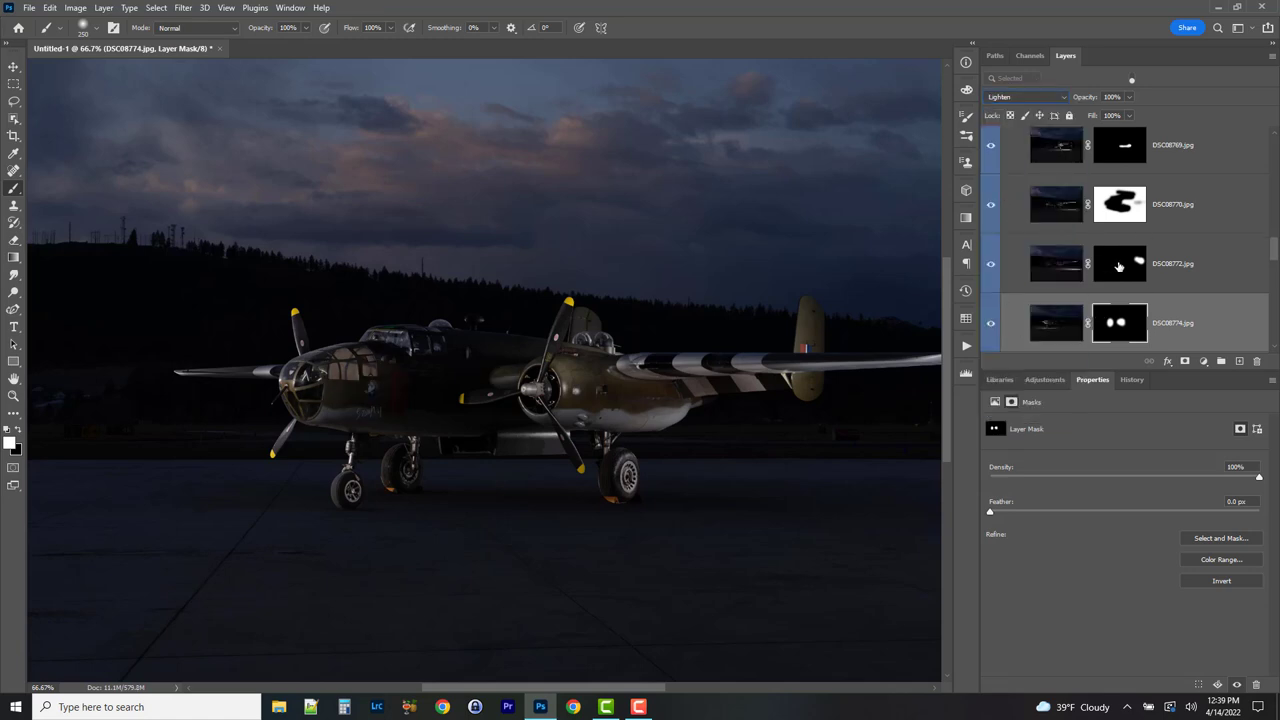
- Make the DSC08775.jpg layer visible, comparing the plane with this exposure off and on
scroll(1119, 266, down, 1)
click(1100, 297)
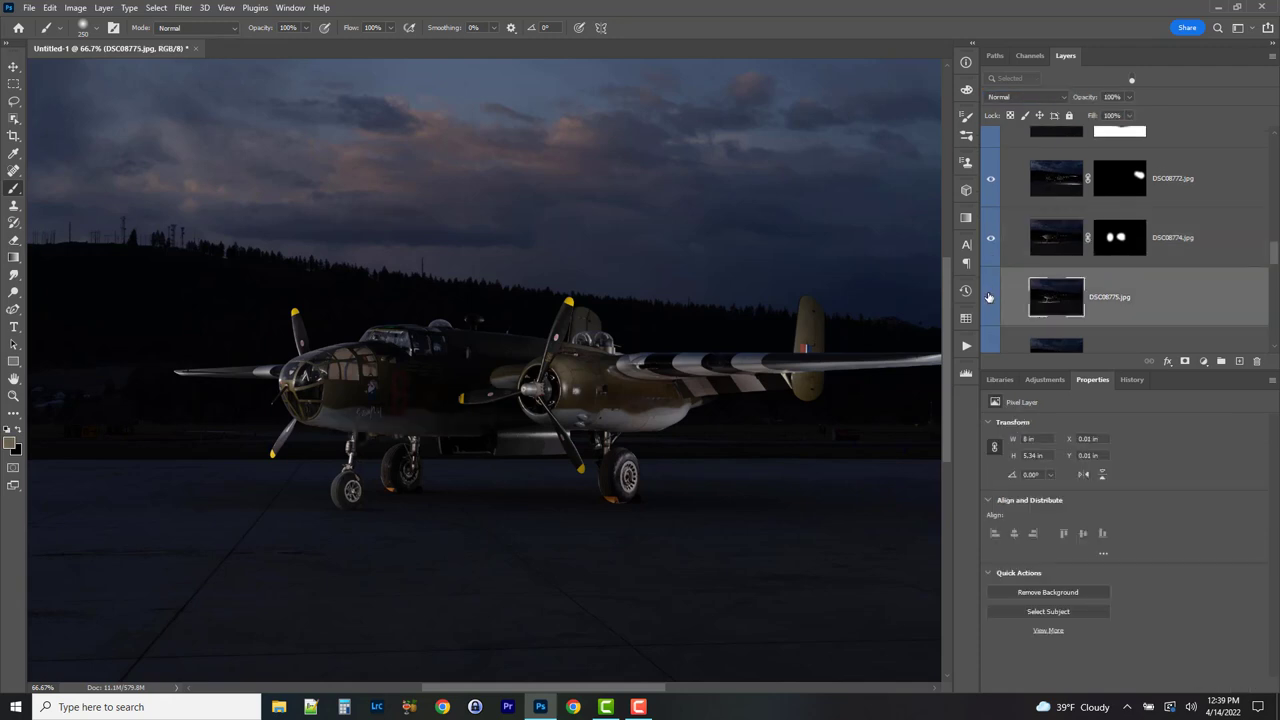
click(989, 297)
click(989, 297)
click(989, 297)
click(989, 297)
click(989, 297)
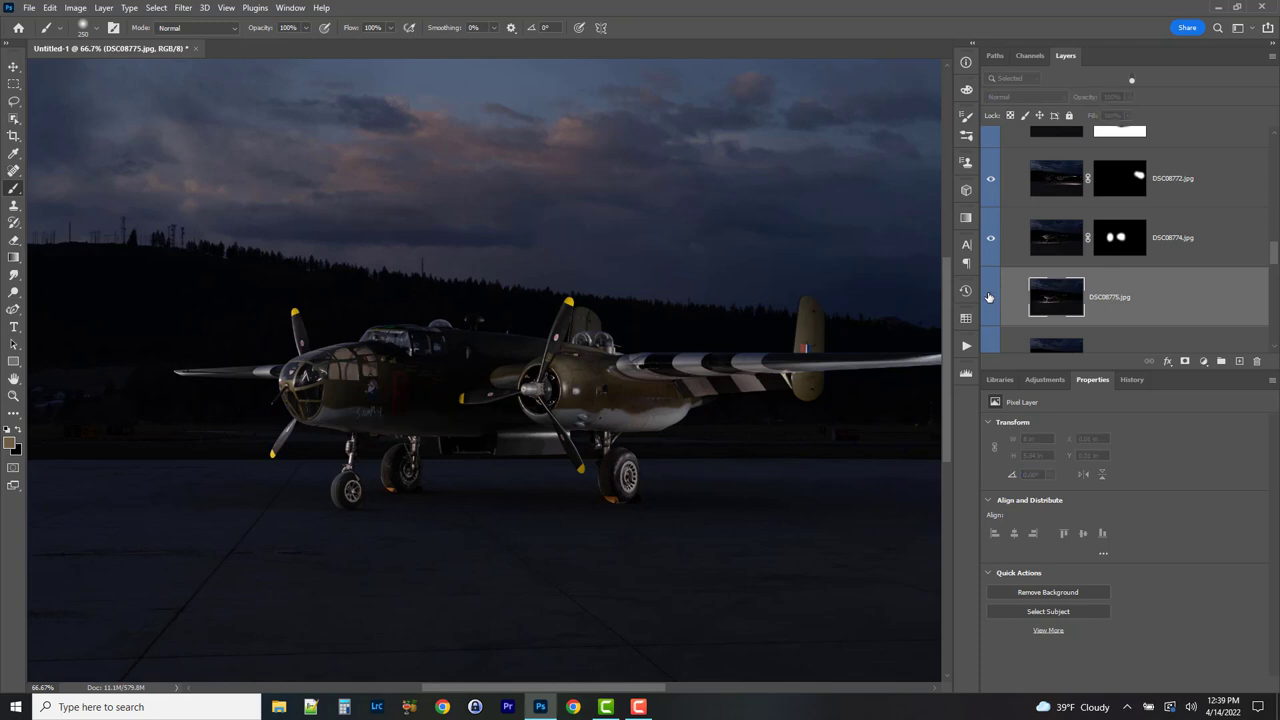
click(989, 297)
click(989, 297)
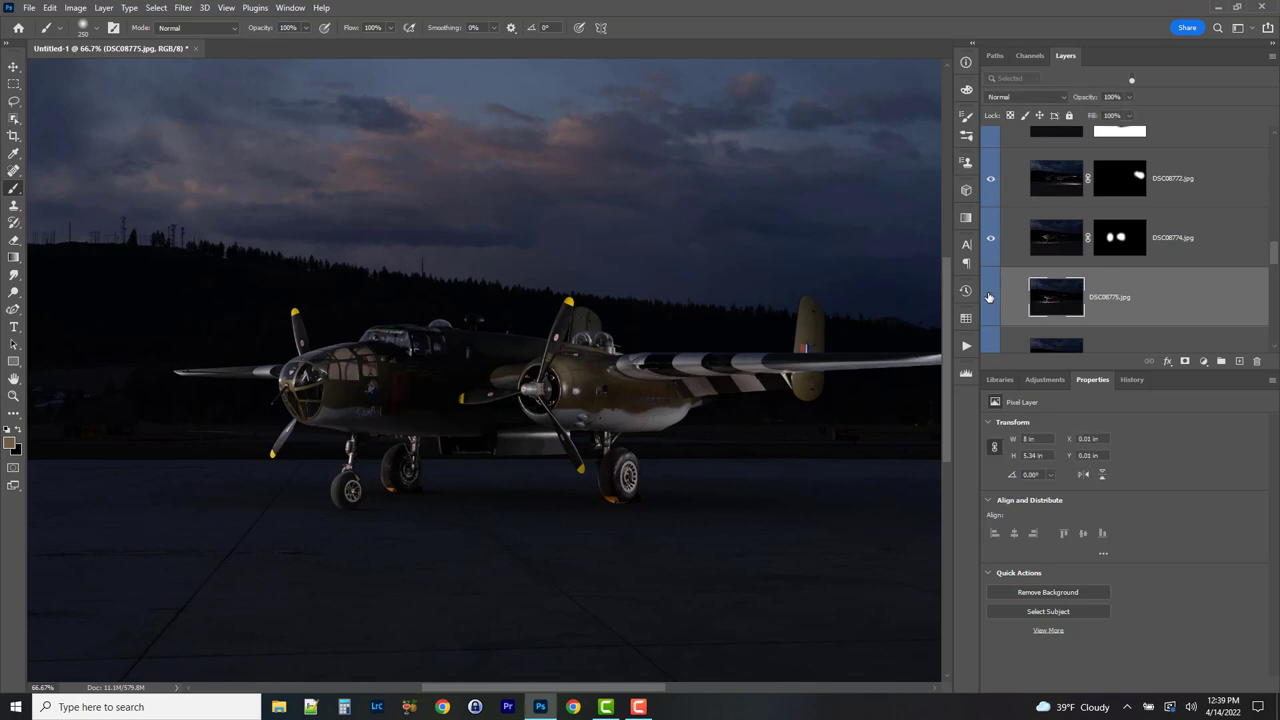
click(989, 297)
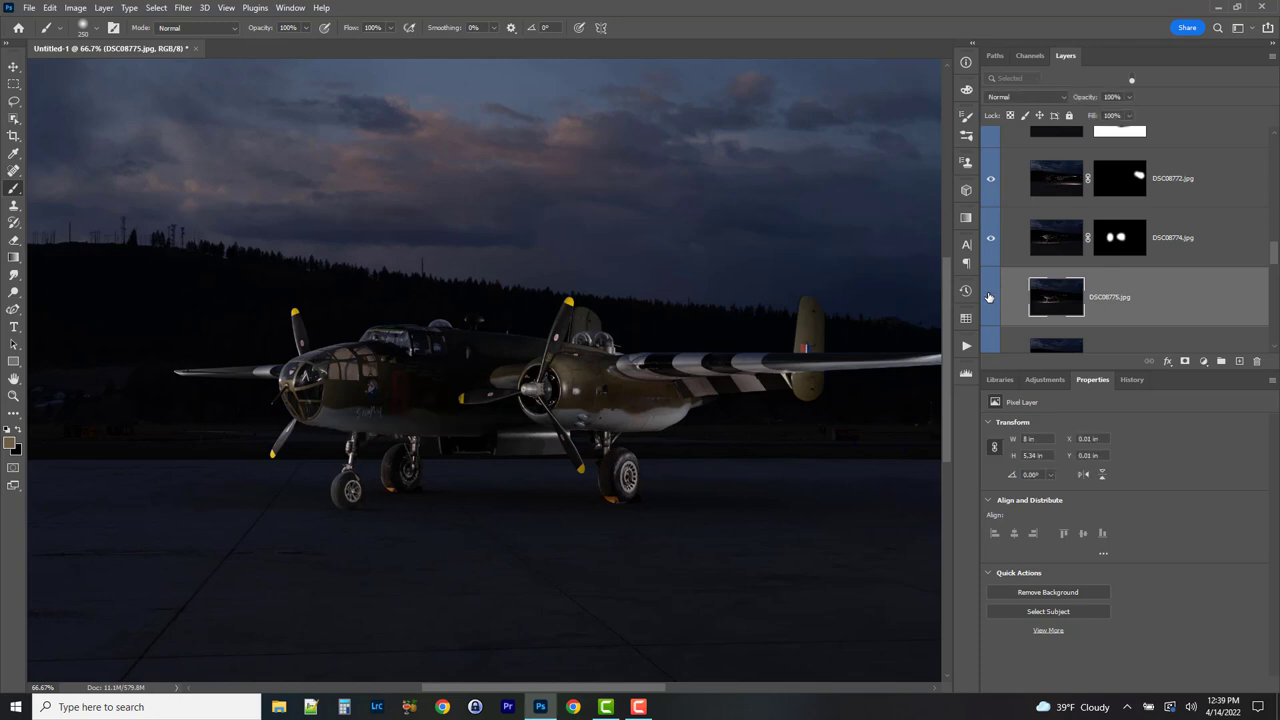
- Add a white mask to the DSC08775.jpg layer, paint out its light over the upper fuselage in black, and compare the layer off and on
click(1184, 361)
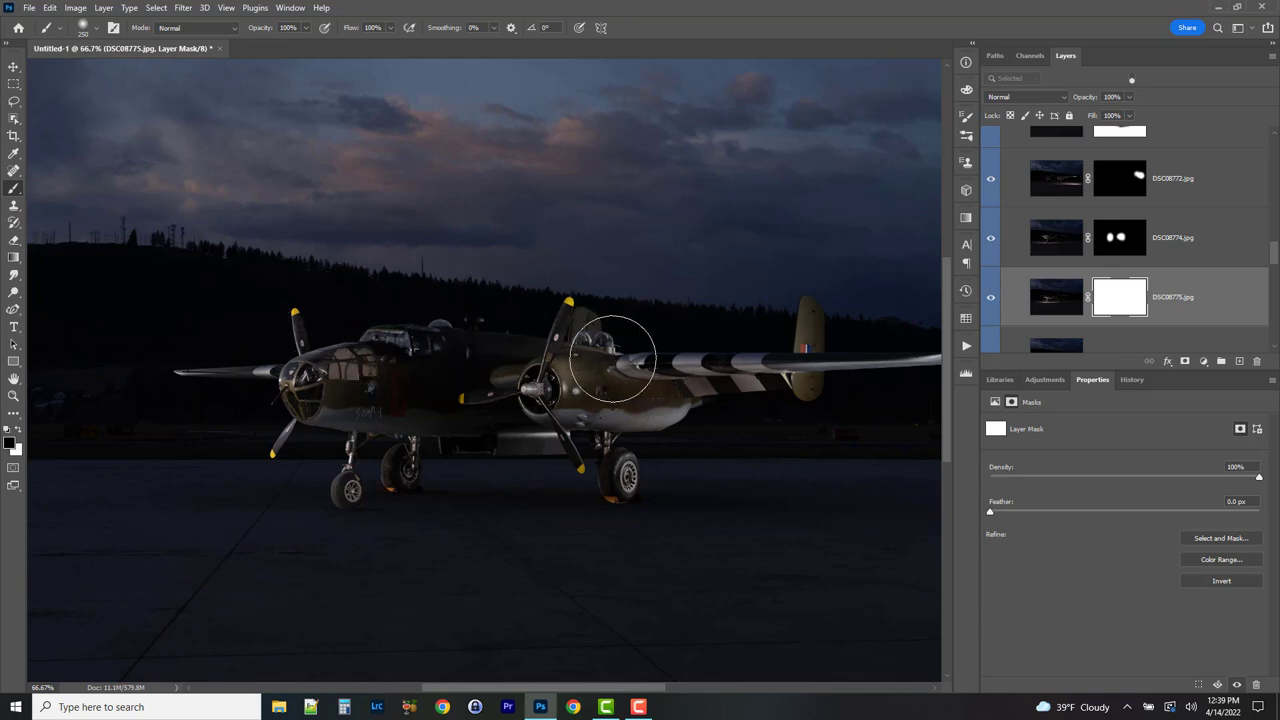
mouse_move(547, 314)
mouse_down()
mouse_move(658, 253)
mouse_move(460, 333)
mouse_move(632, 319)
mouse_up()
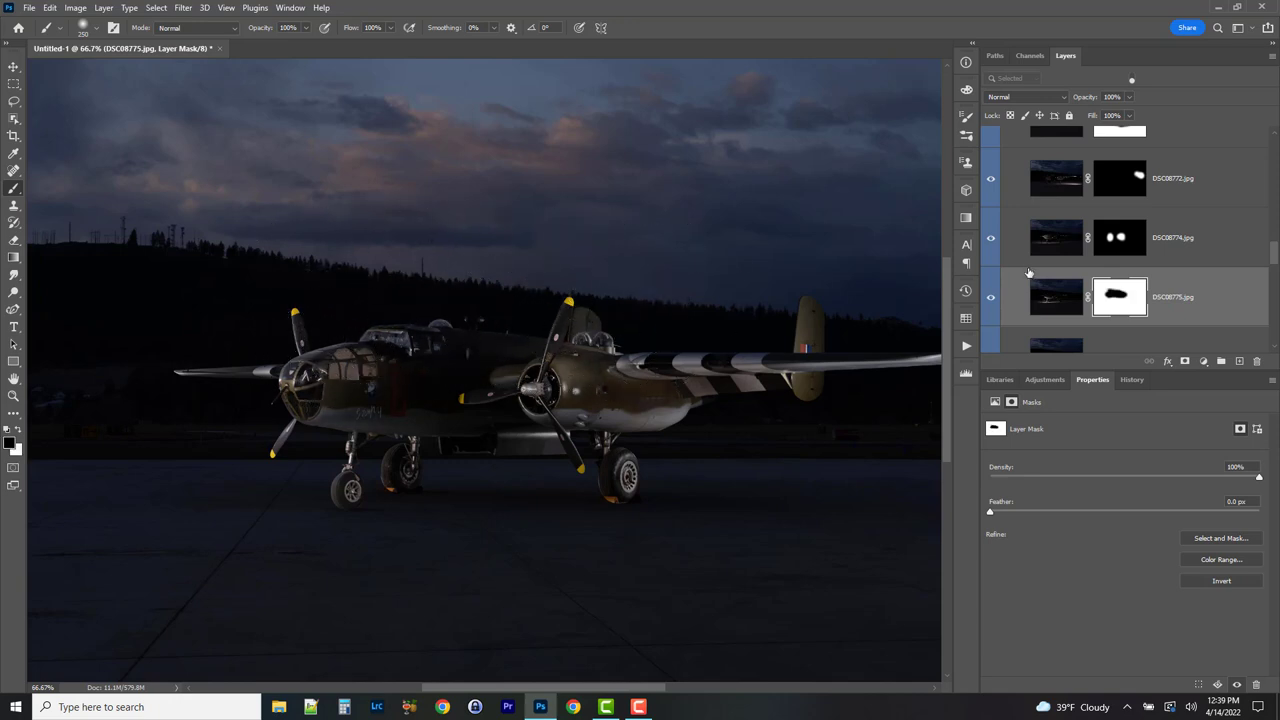
click(990, 298)
click(990, 298)
click(990, 298)
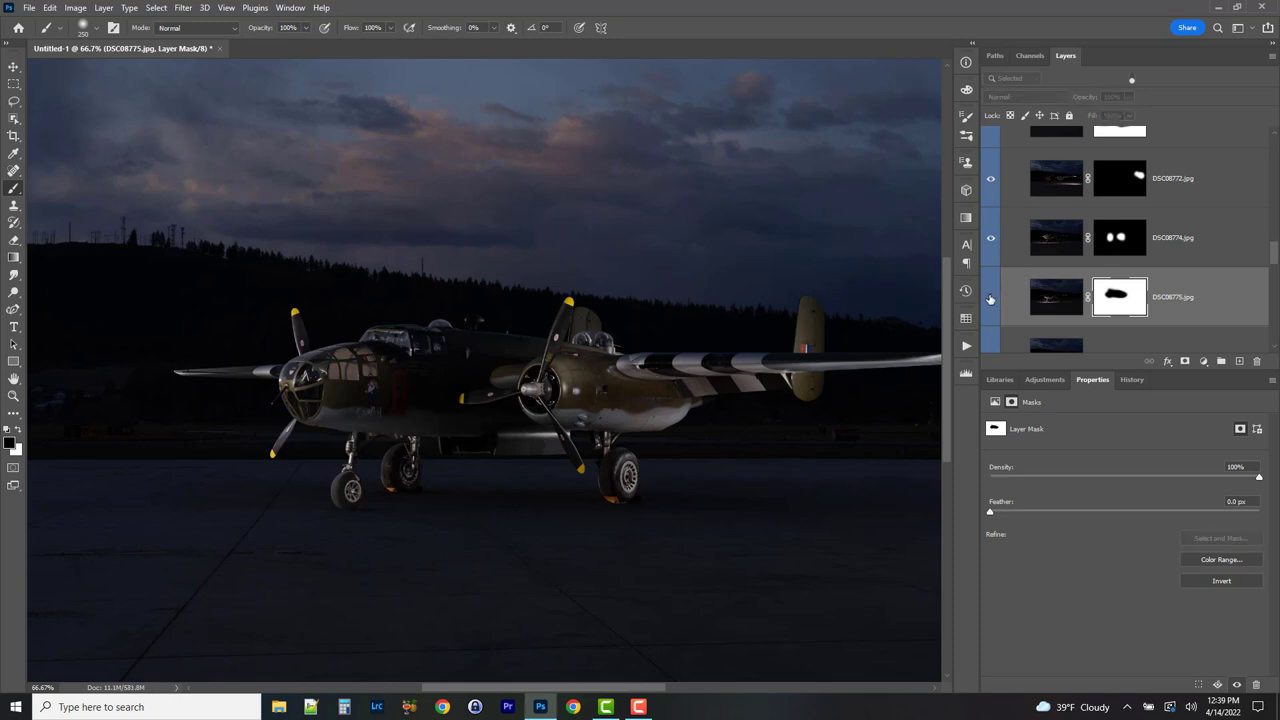
click(990, 298)
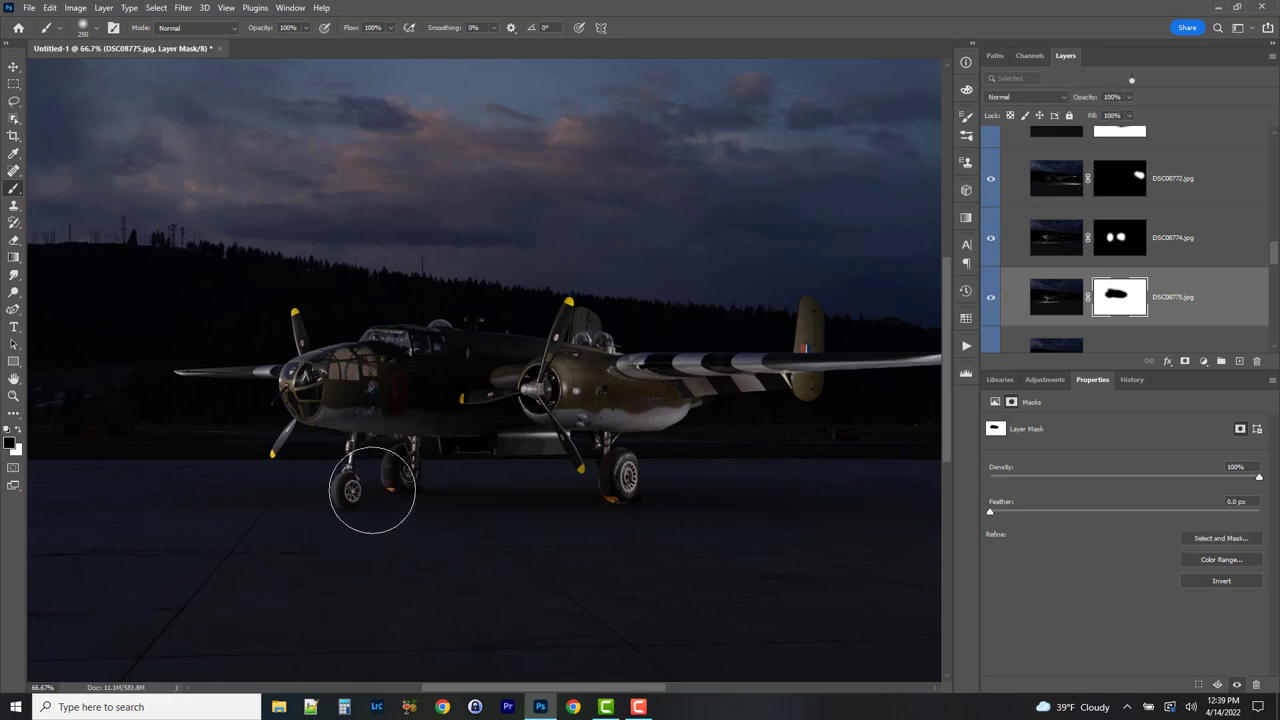
- Paint out the DSC08775.jpg light around the front wheels in black on its mask, and compare the layer off and on
click(348, 477)
click(990, 298)
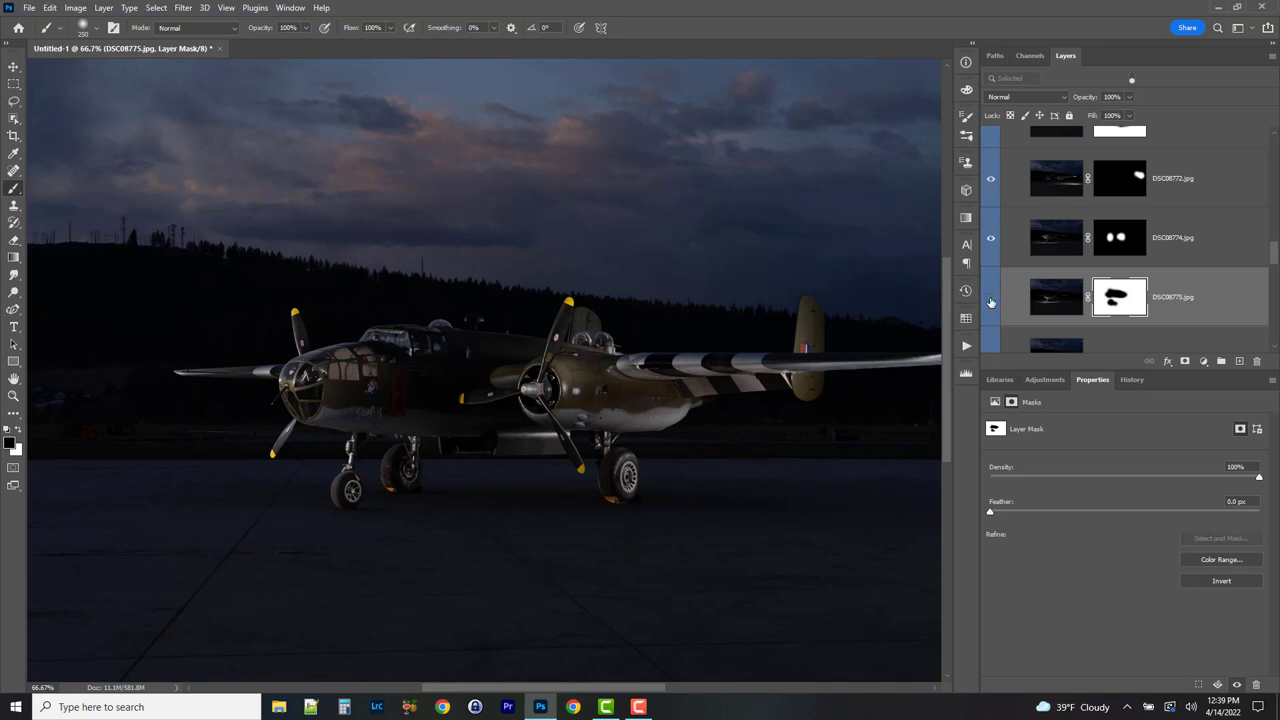
click(990, 298)
click(990, 298)
click(990, 298)
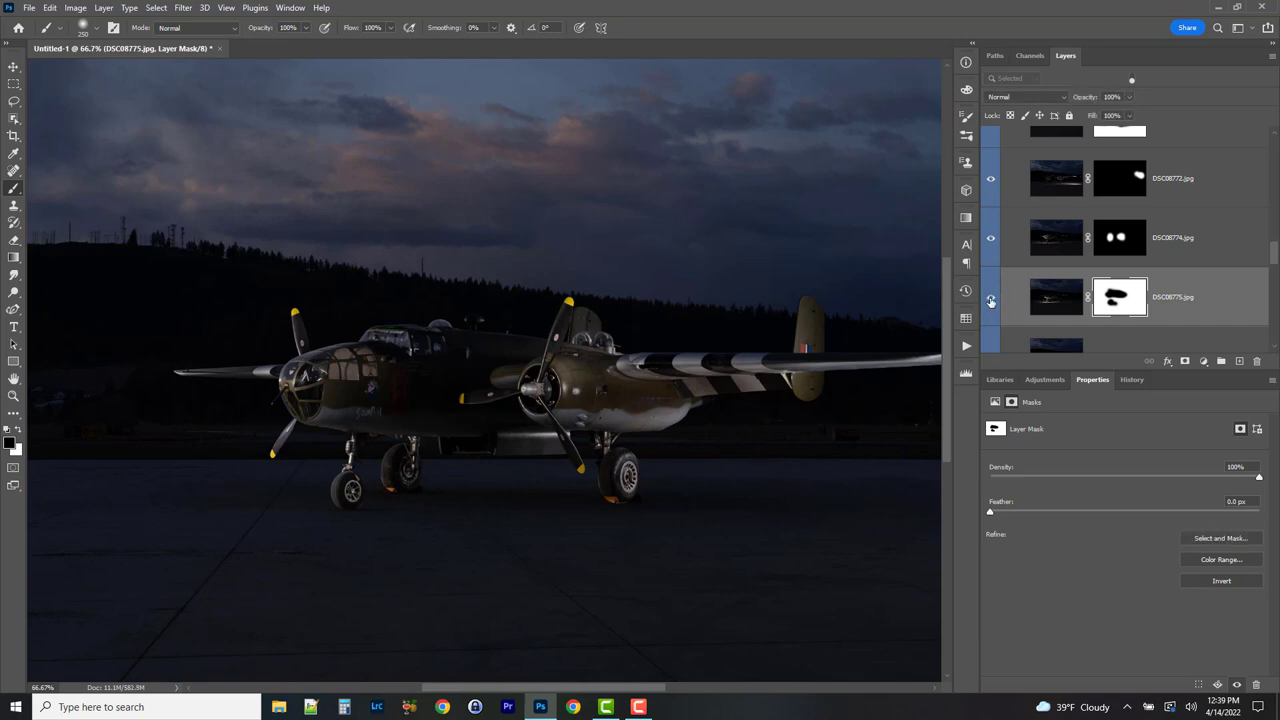
- Set the DSC08775.jpg layer's blend mode to Lighten
click(1060, 97)
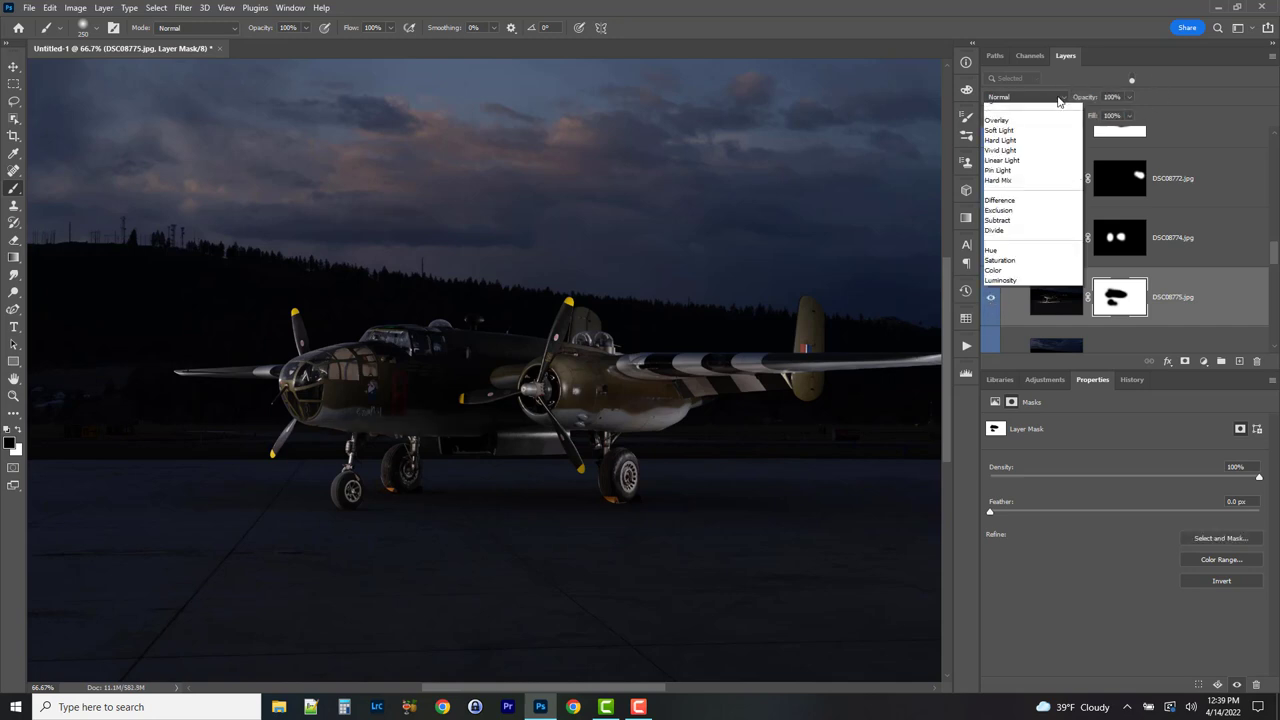
click(1020, 198)
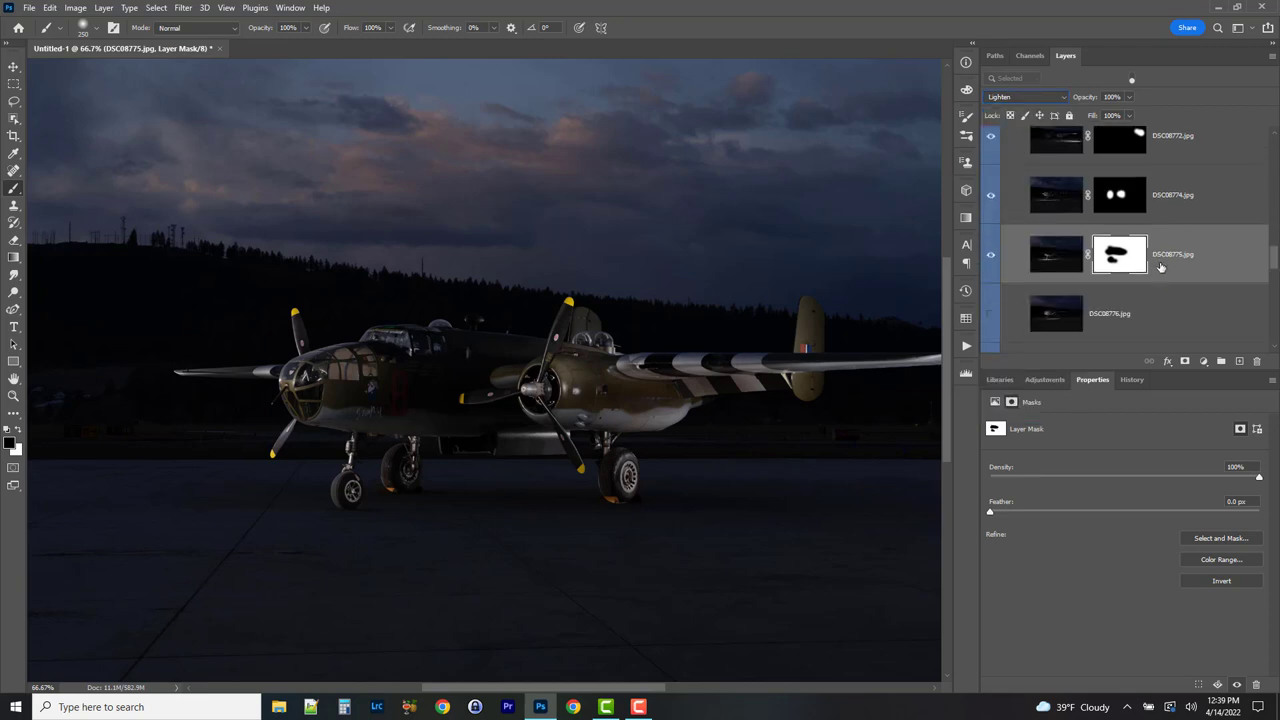
- Make the DSC08776.jpg layer visible, comparing the plane's fuselage with this exposure off and on
scroll(1152, 262, down, 2)
click(1012, 272)
click(989, 272)
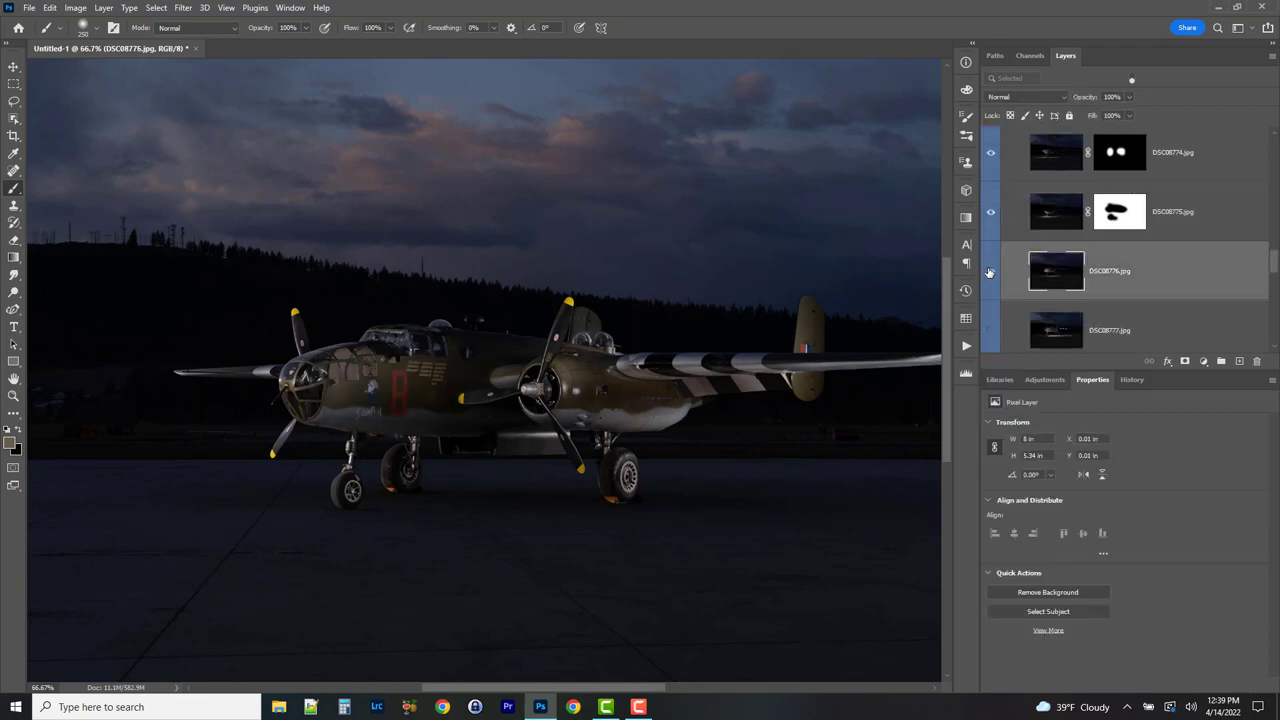
click(989, 272)
click(989, 272)
click(989, 272)
click(989, 272)
click(989, 272)
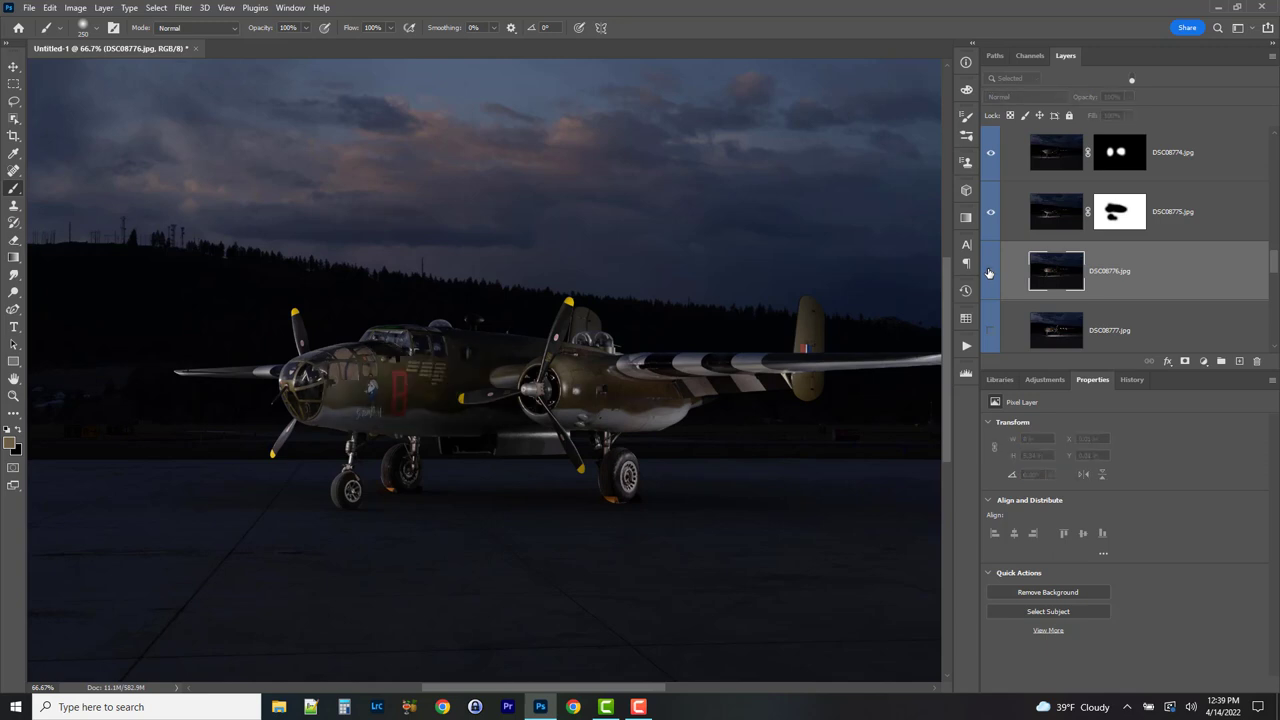
click(989, 272)
click(989, 272)
click(989, 272)
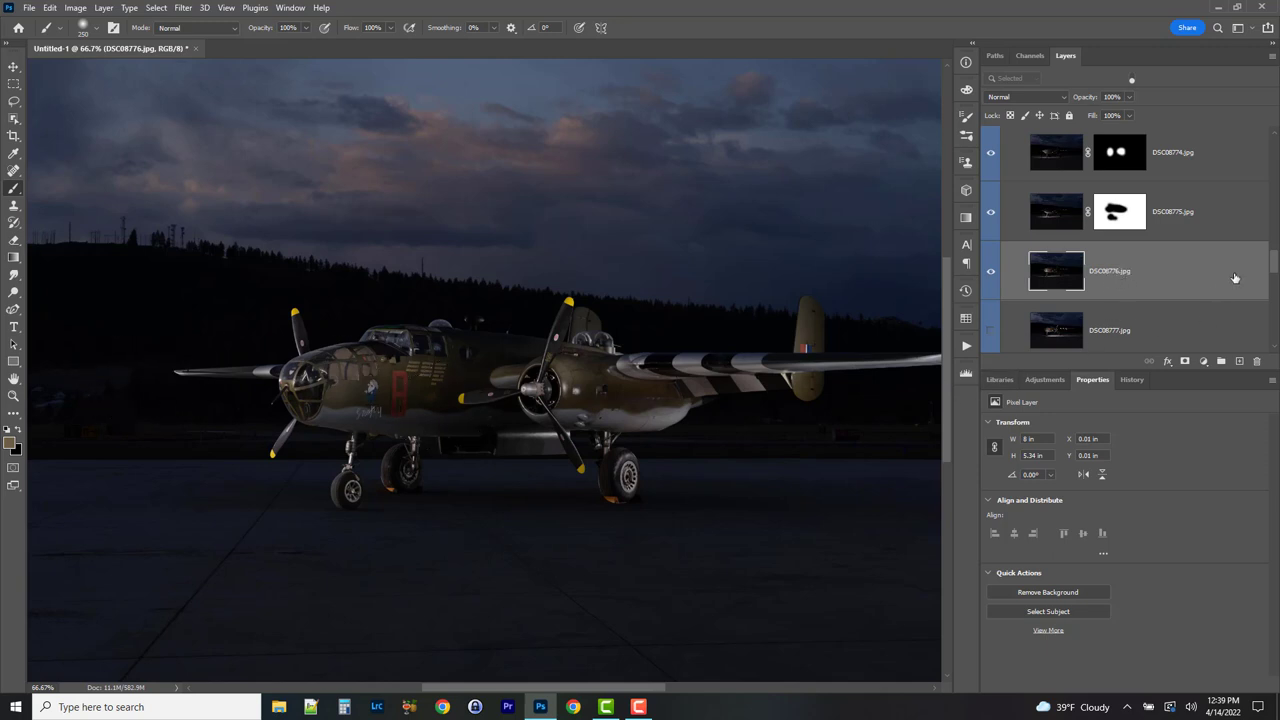
- Examine the nose art and red letter on the fuselage up close, and set the DSC08776.jpg layer's blend mode to Lighten
click(13, 395)
click(433, 400)
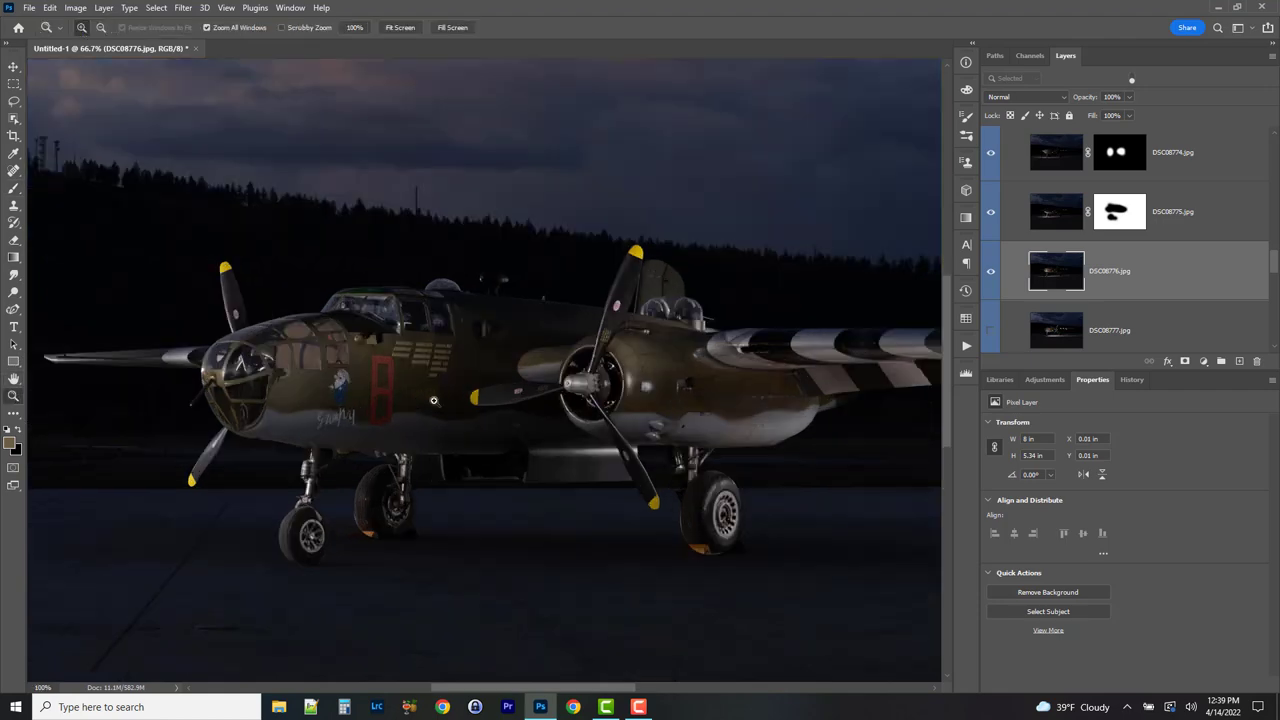
click(433, 400)
click(434, 382)
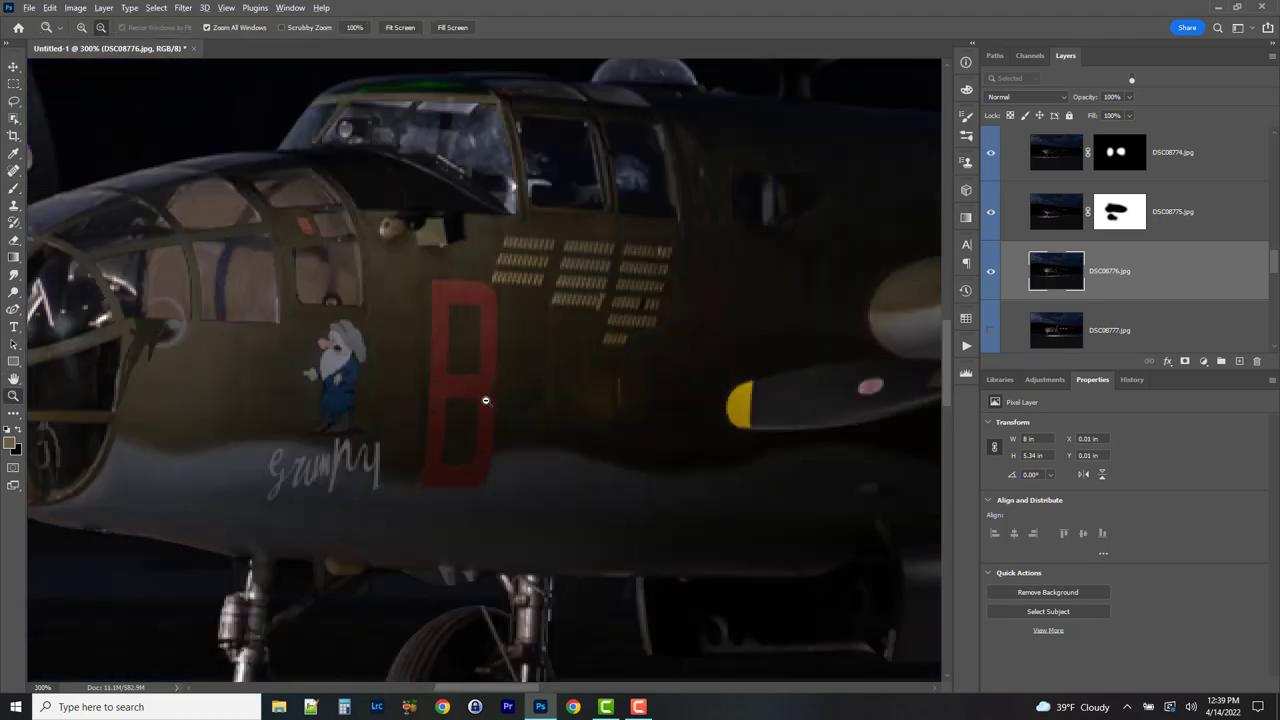
alt+click(485, 400)
alt+click(490, 400)
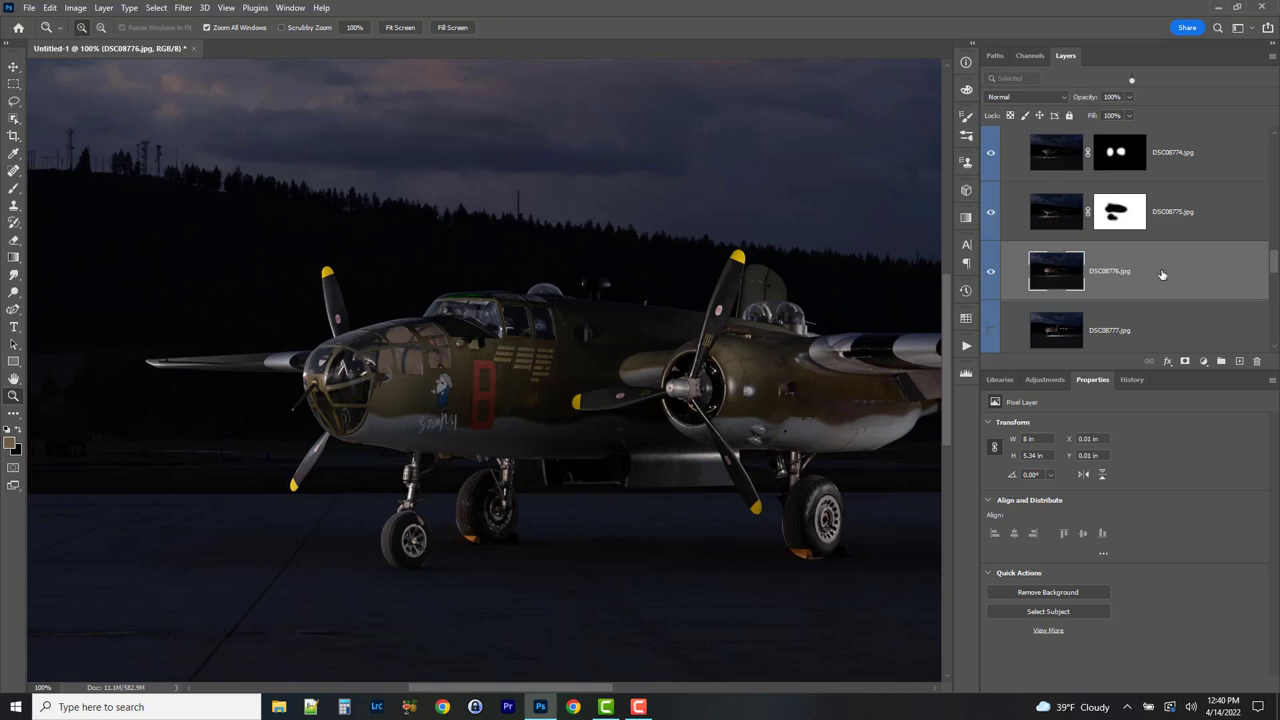
click(1020, 99)
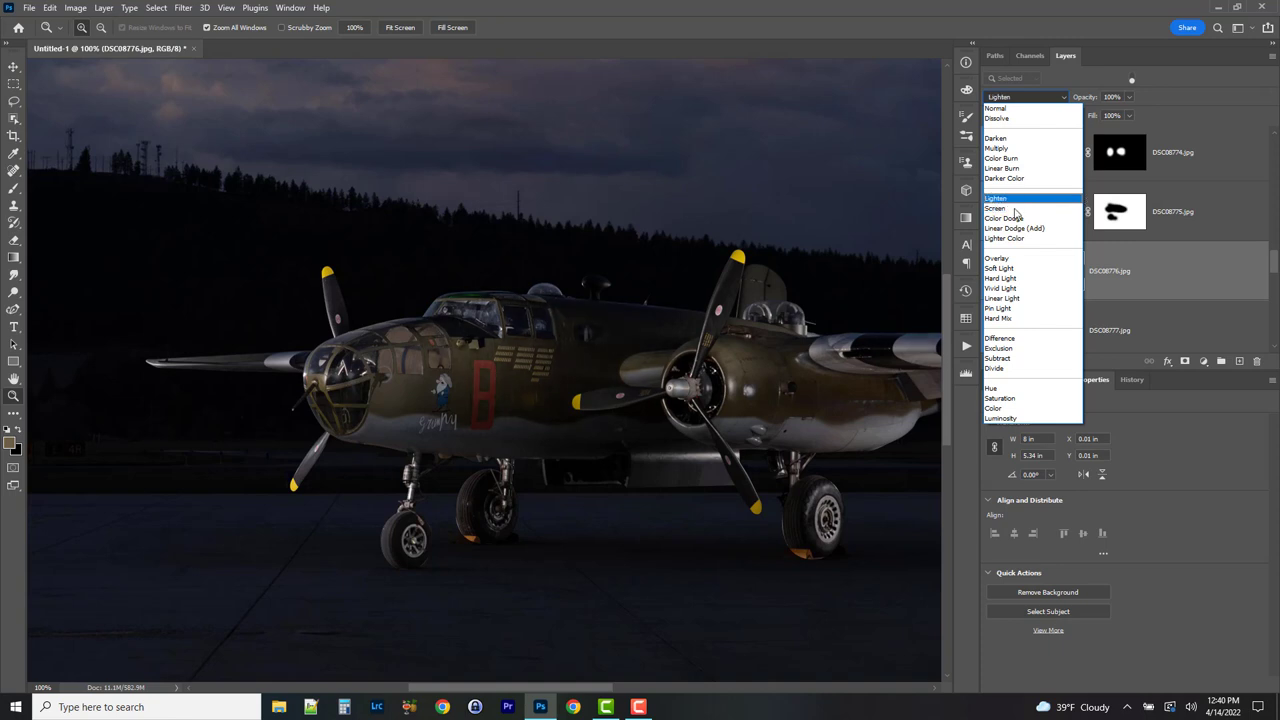
- Apply Lighten to the DSC08776.jpg layer and compare the nose up close with this exposure off and on
click(1016, 200)
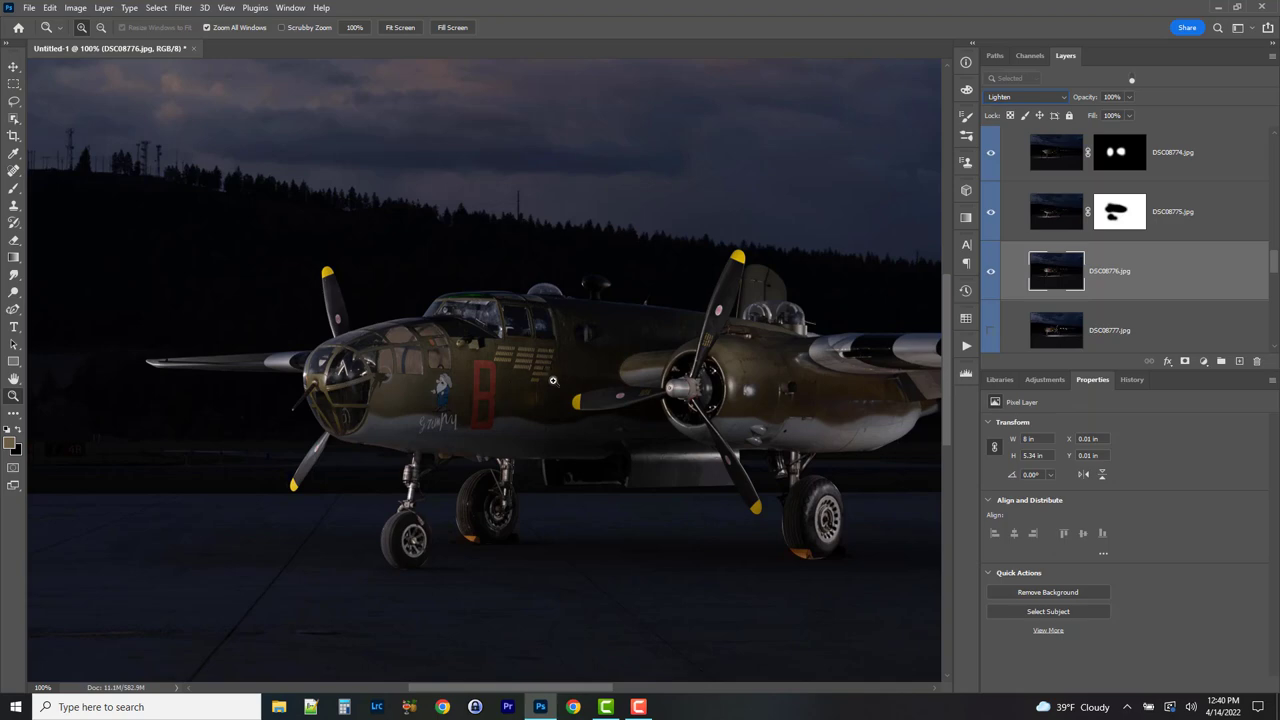
click(392, 376)
click(392, 376)
click(392, 376)
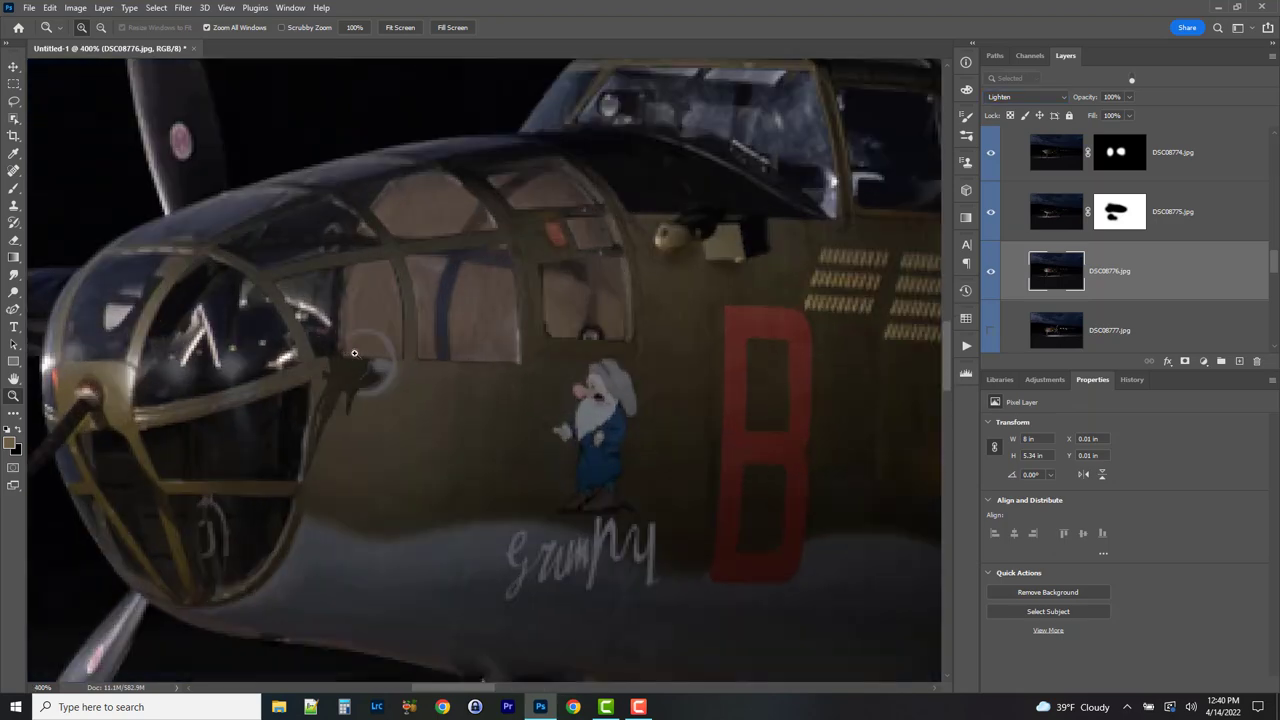
click(990, 274)
click(990, 274)
click(989, 270)
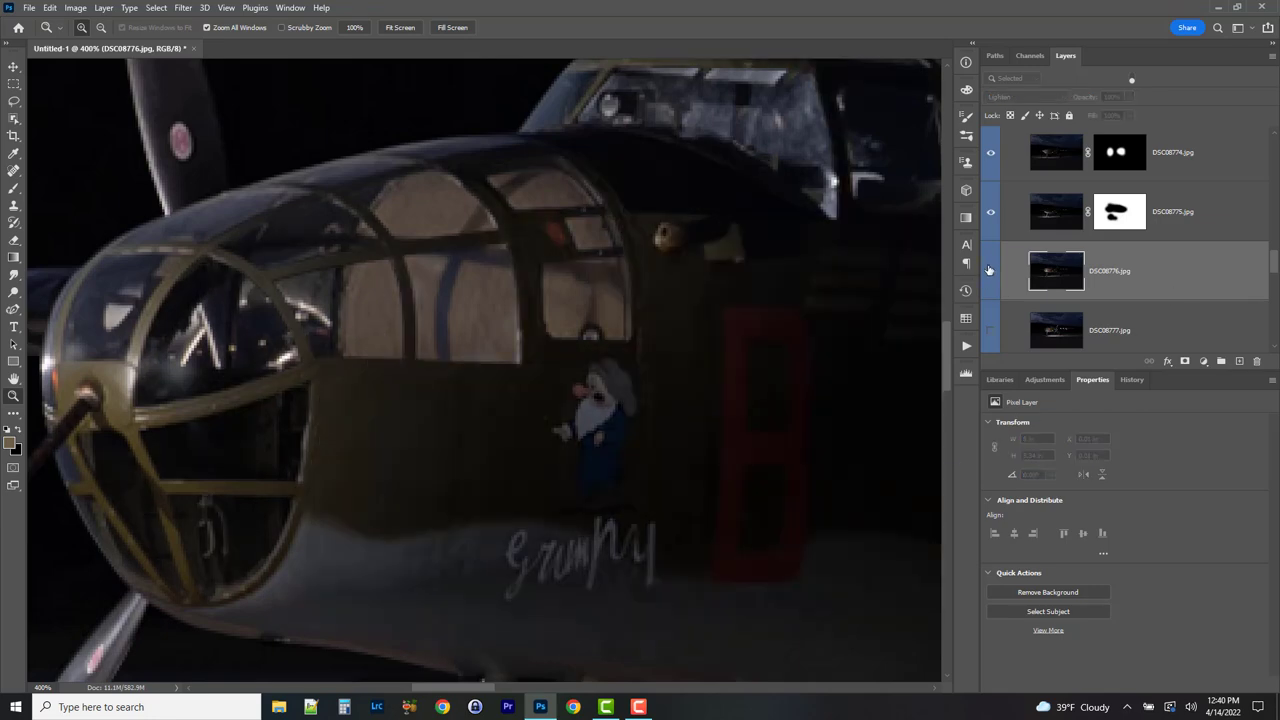
click(989, 270)
- Add a layer mask to the DSC08776.jpg layer and paint out its light around the nose glass in black
click(1183, 361)
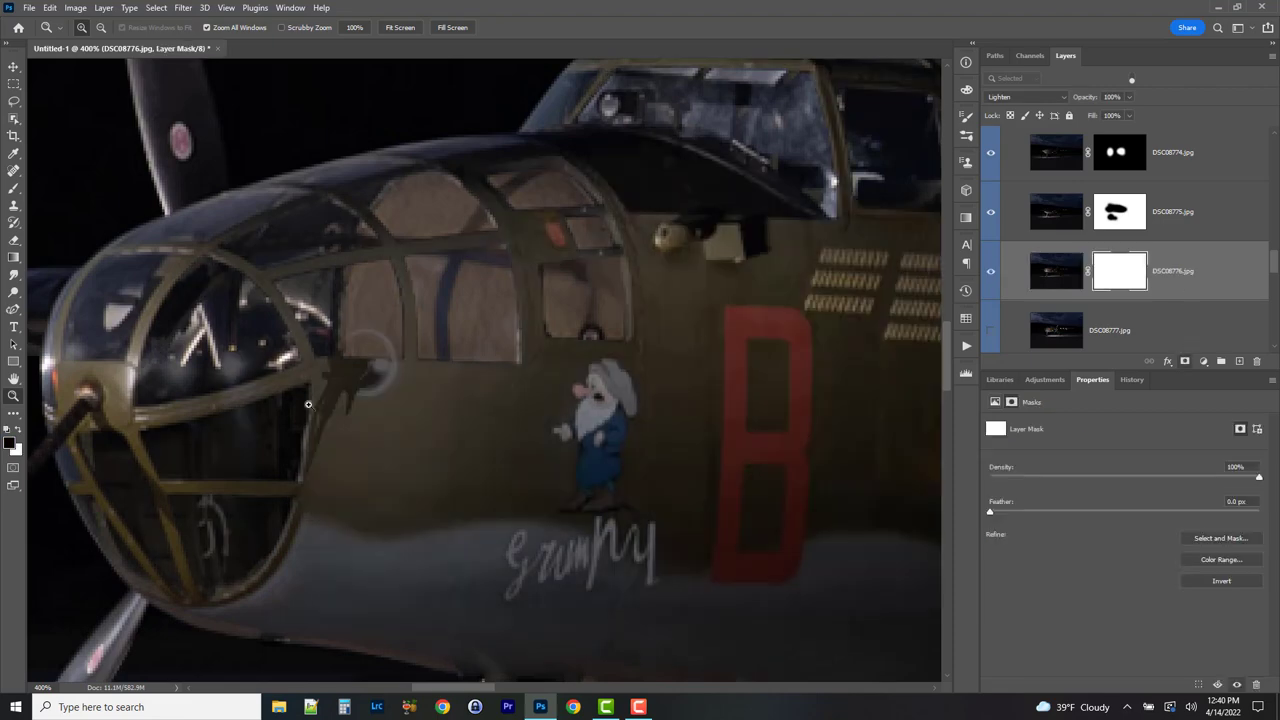
click(14, 188)
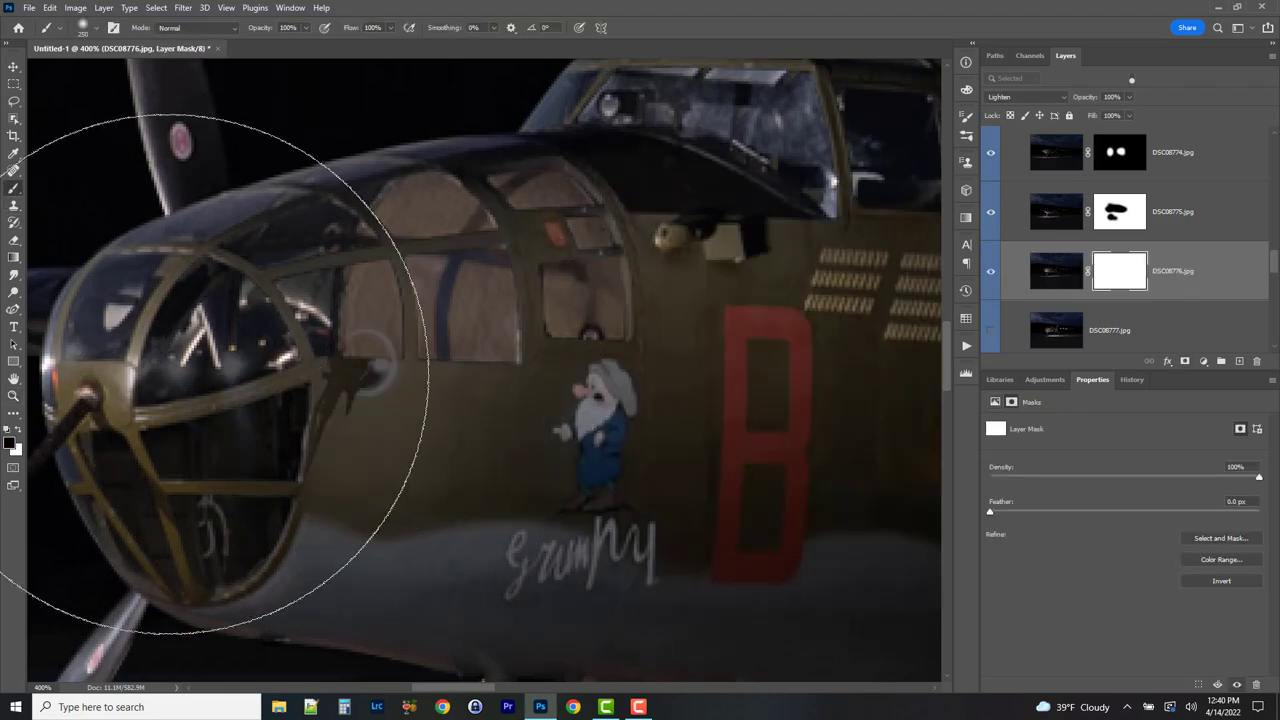
click(162, 375)
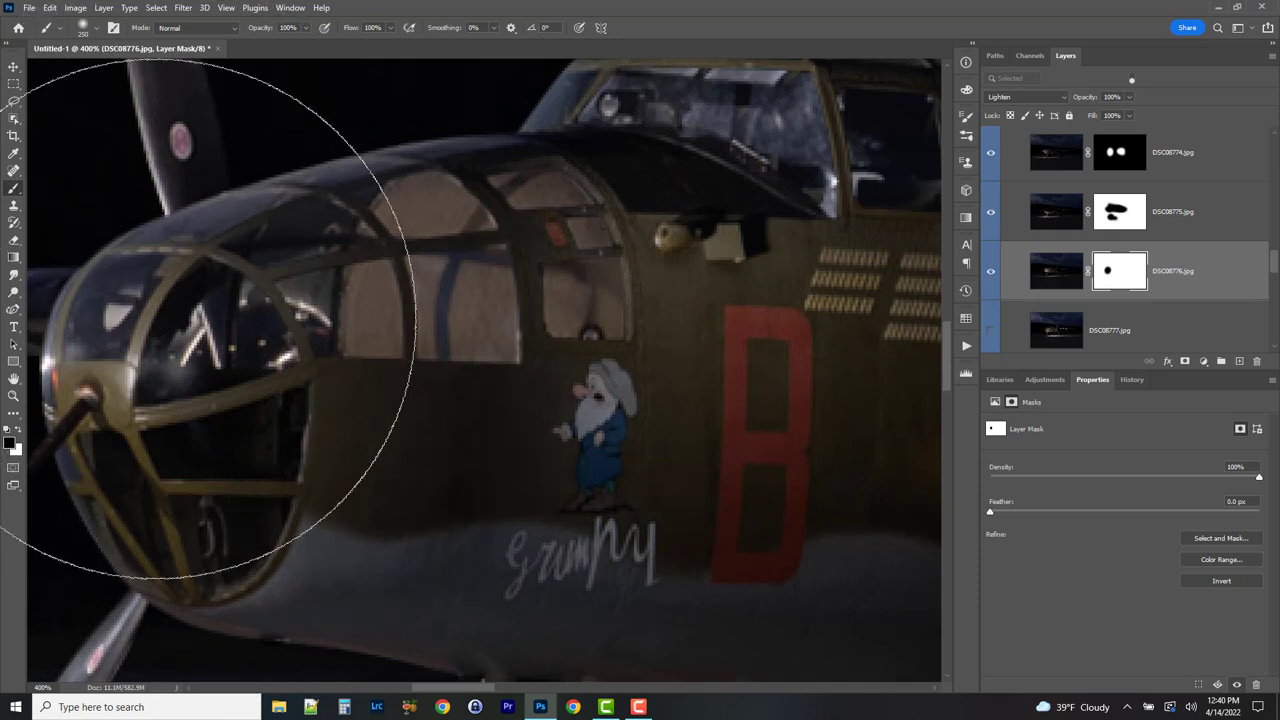
key(ctrl+0)
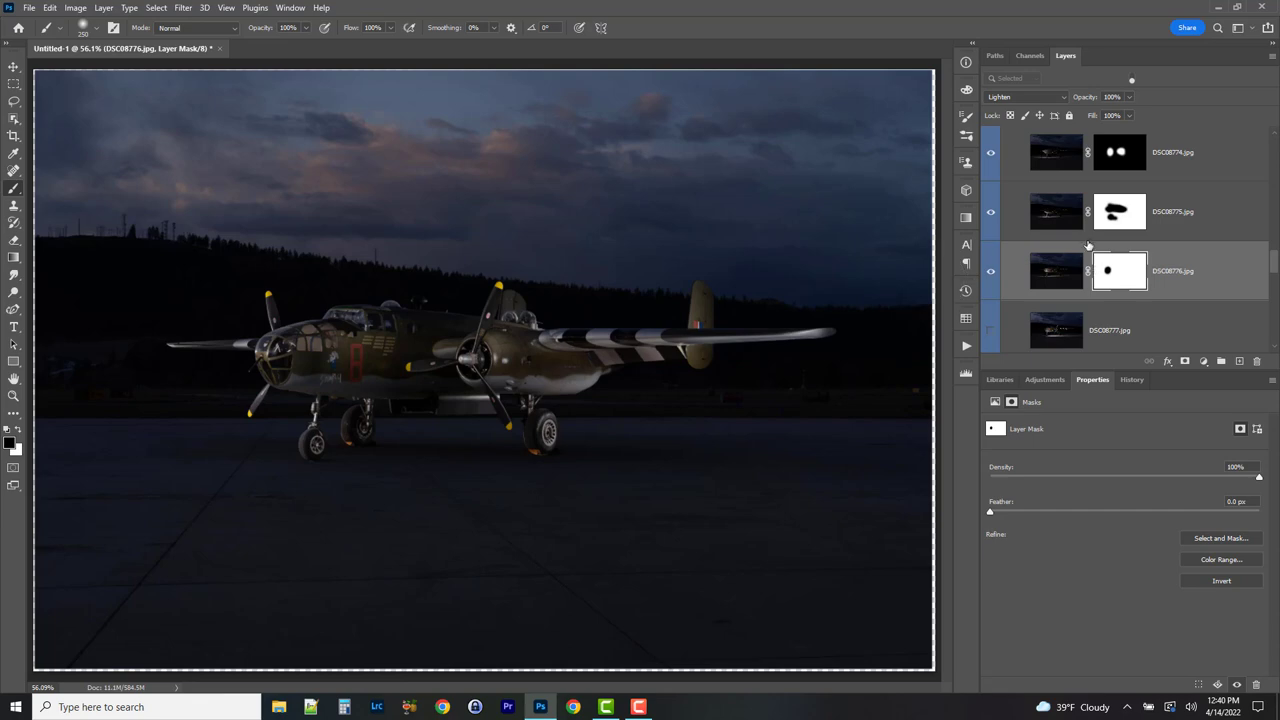
- Make the DSC08777.jpg layer visible, comparing the whole plane with this exposure off and on
scroll(1088, 245, down, 1)
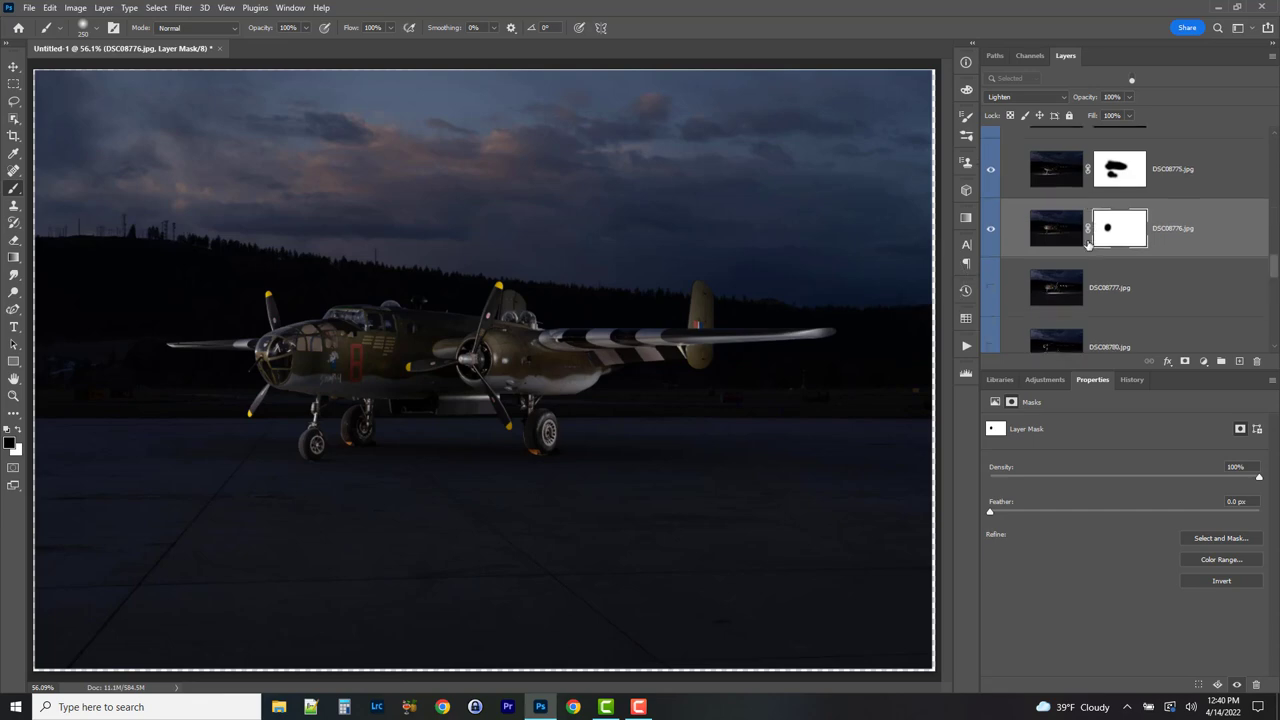
click(991, 290)
click(991, 290)
click(991, 290)
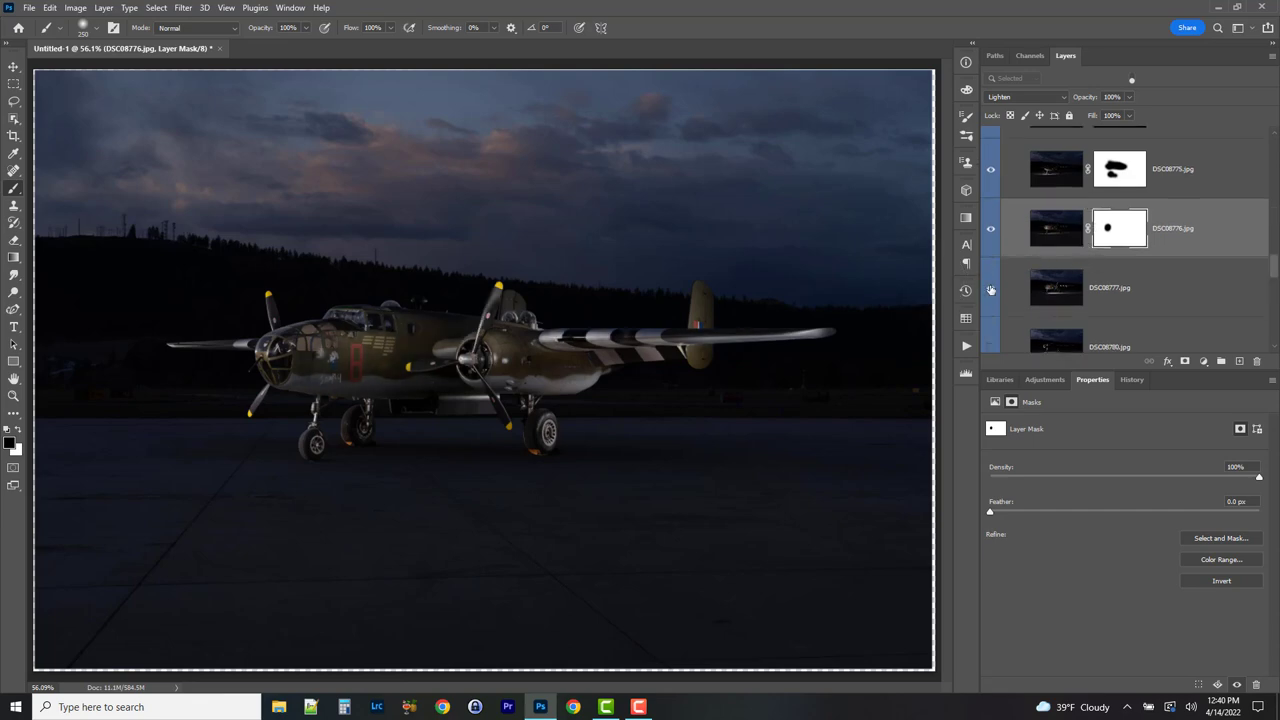
click(991, 290)
click(991, 290)
- Add a layer mask to the DSC08777.jpg layer and paint out its light around the nose and front wheel in black
click(1176, 282)
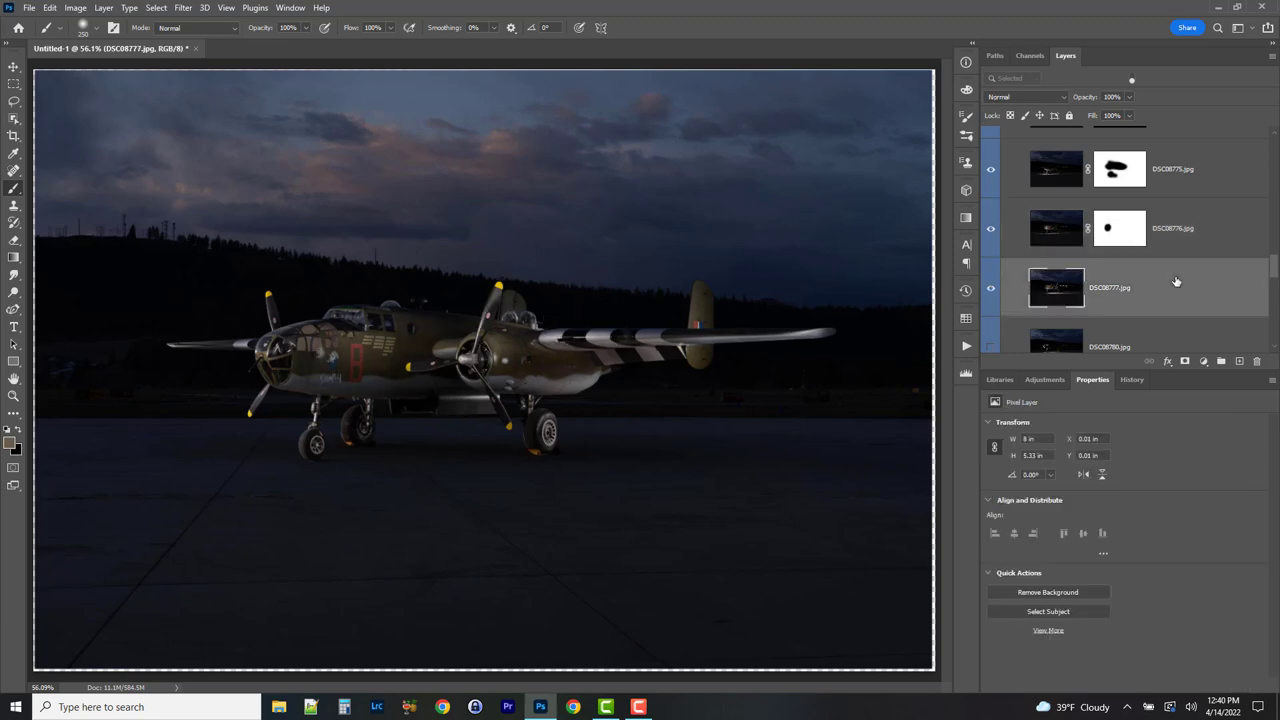
click(990, 289)
click(990, 289)
click(990, 289)
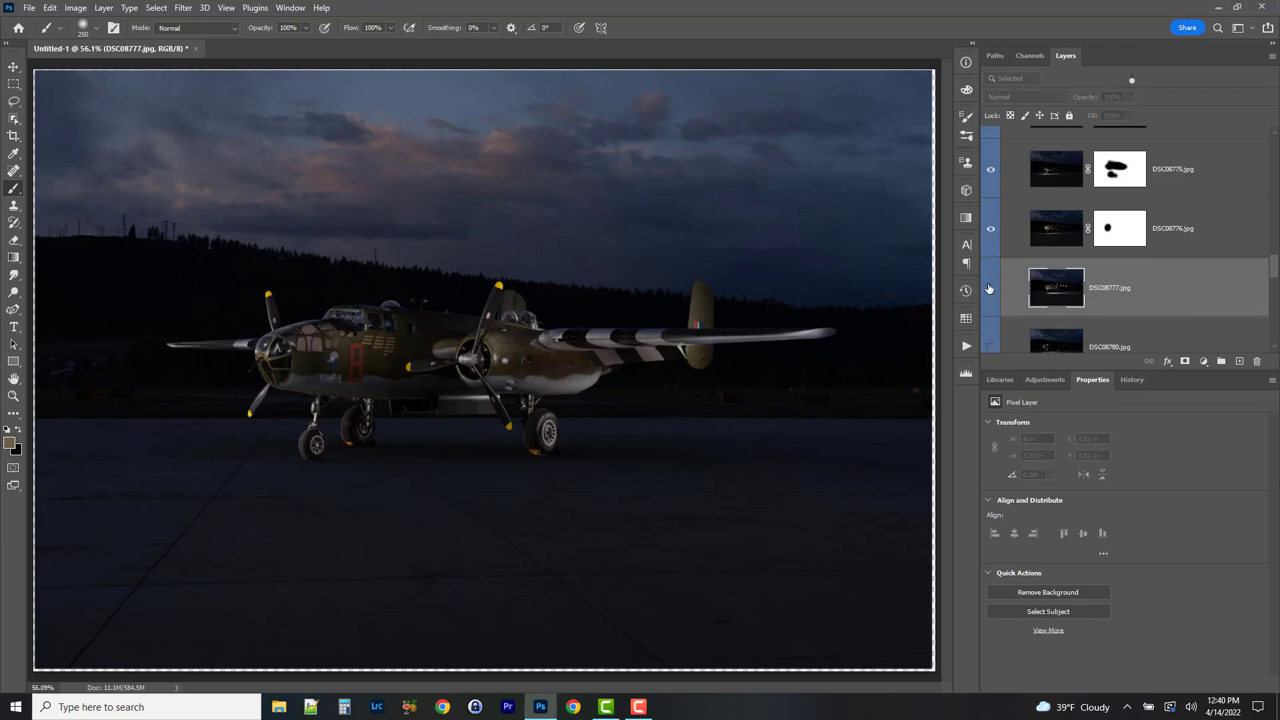
click(990, 289)
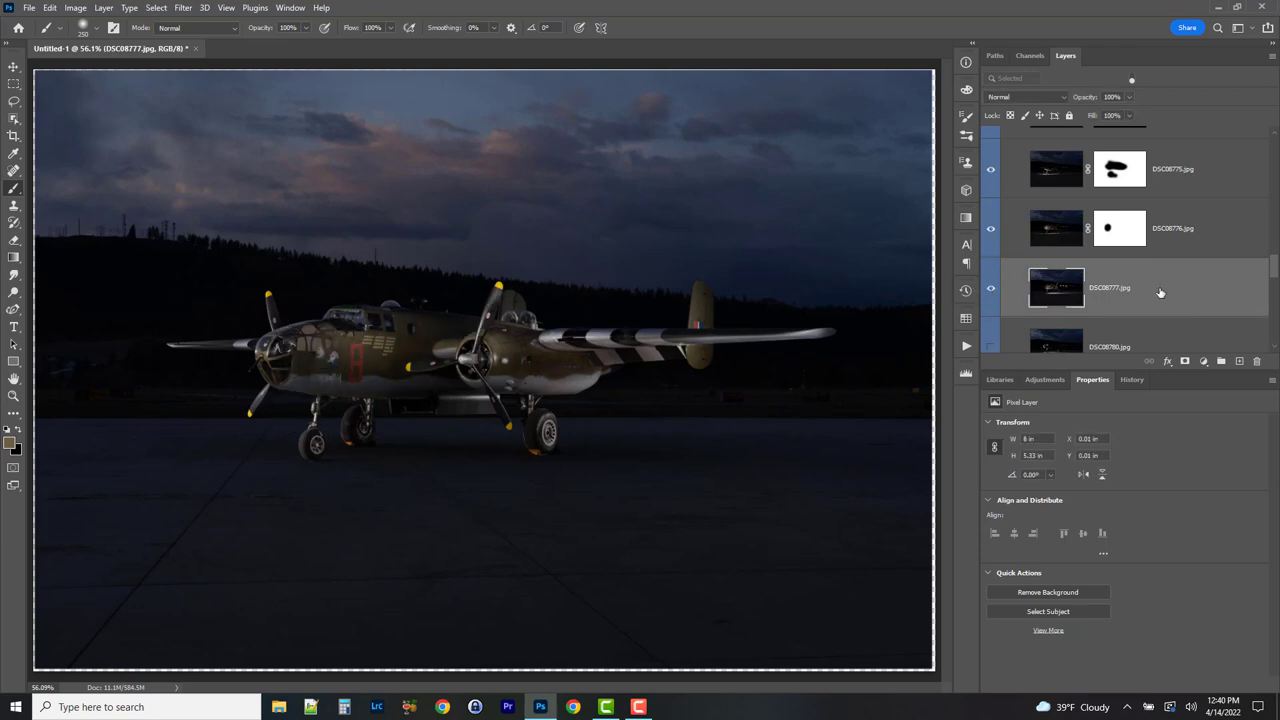
click(1188, 364)
mouse_move(286, 343)
mouse_down()
mouse_move(285, 398)
mouse_move(305, 464)
mouse_move(399, 424)
mouse_move(261, 421)
mouse_move(281, 322)
mouse_move(257, 309)
mouse_move(306, 297)
mouse_move(216, 343)
mouse_move(292, 297)
mouse_move(155, 418)
mouse_move(281, 389)
mouse_move(157, 391)
mouse_move(257, 390)
mouse_move(180, 365)
mouse_up()
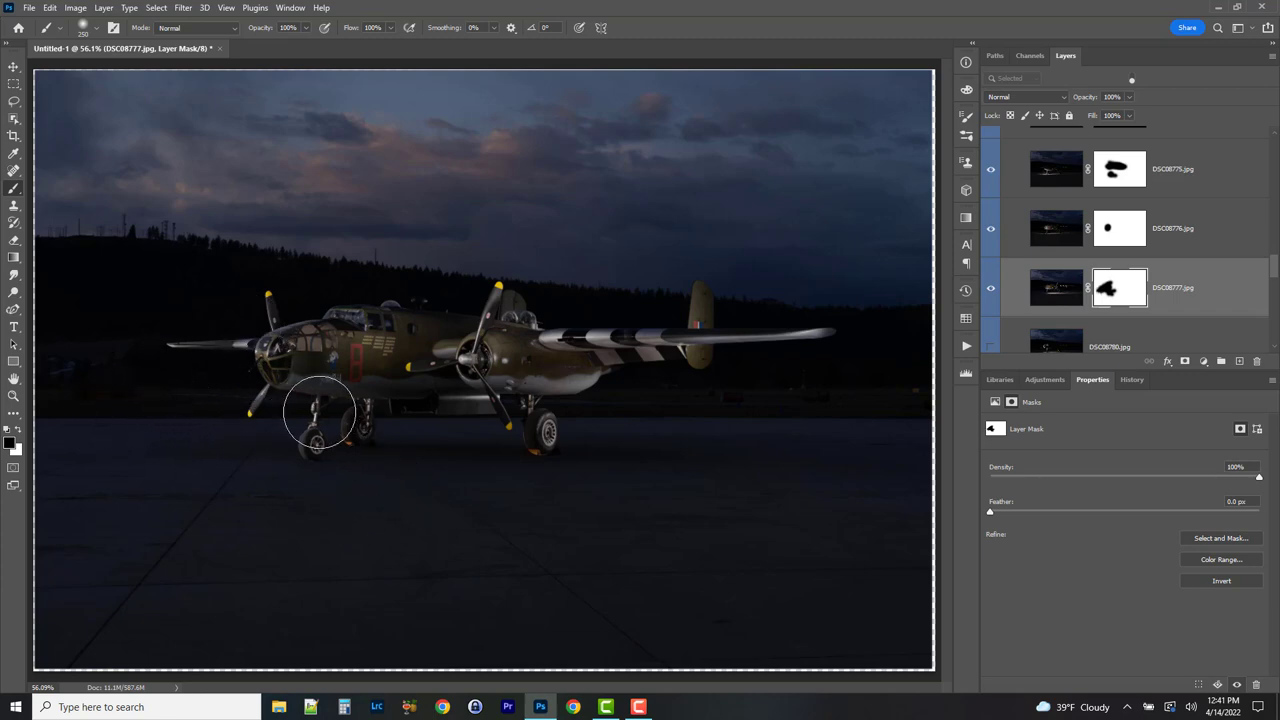
- Paint out more of the DSC08776.jpg light around and below the nose in black on its mask
click(989, 229)
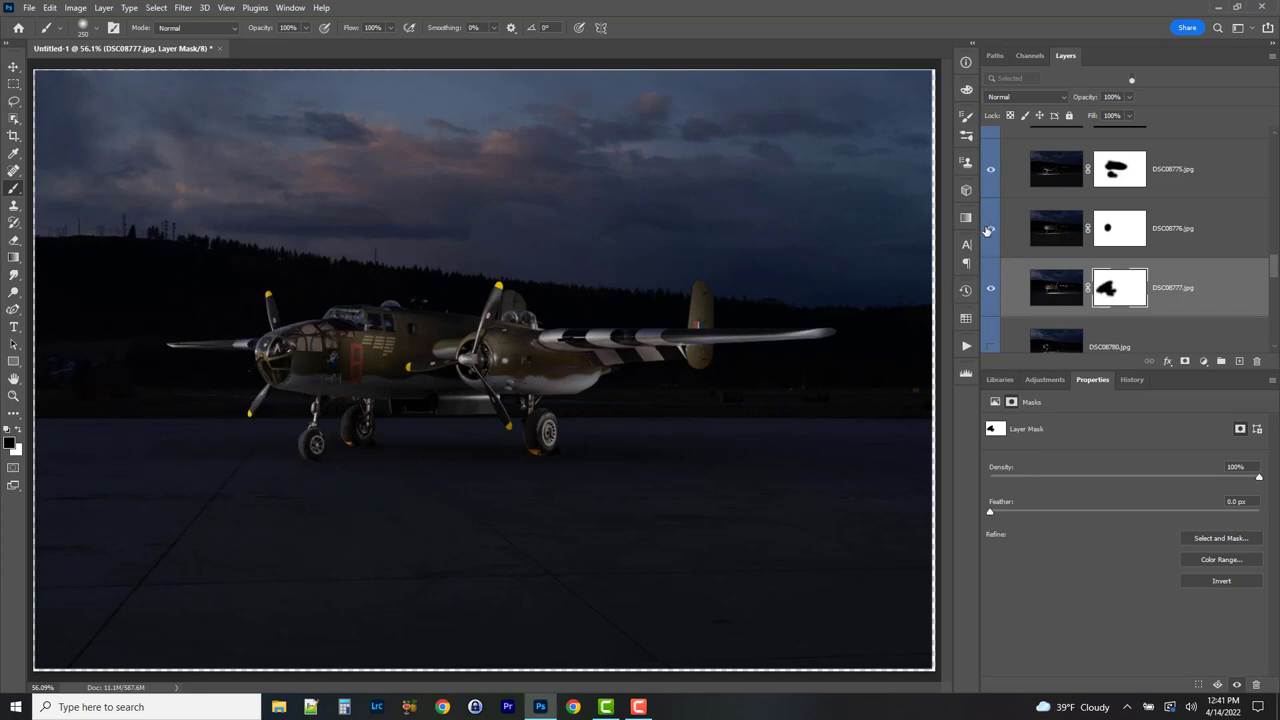
click(989, 229)
click(1127, 233)
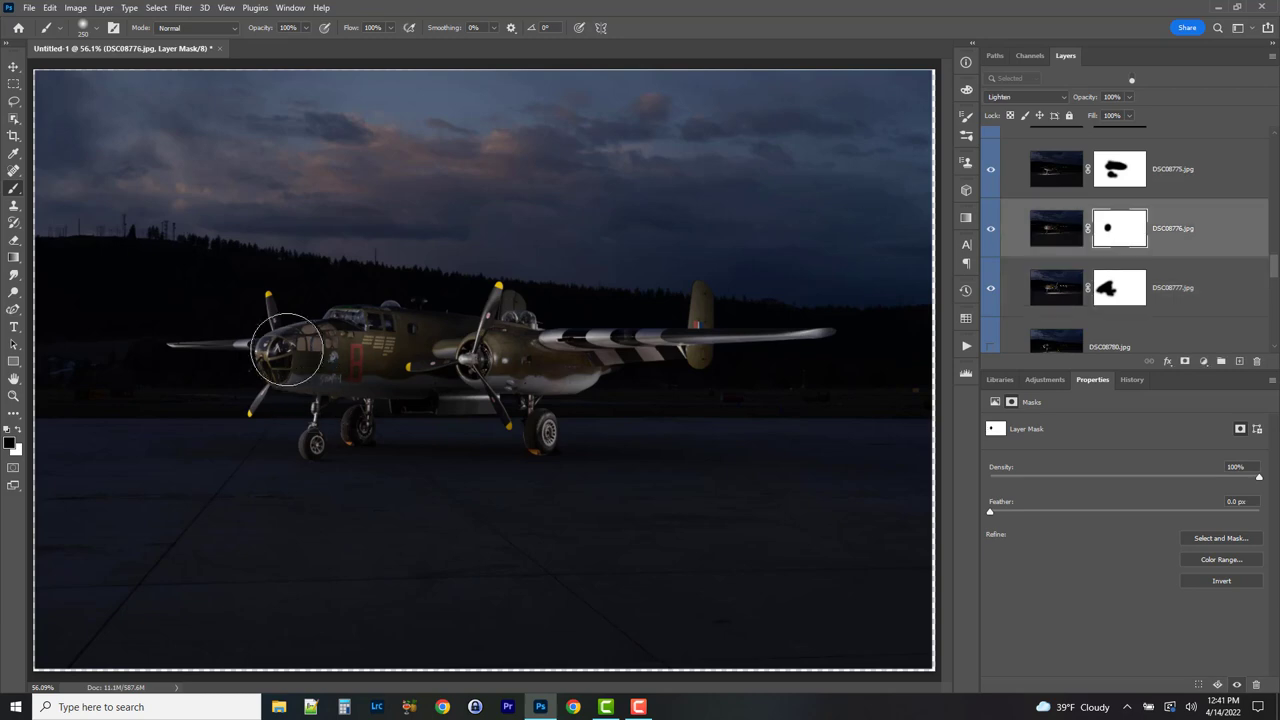
mouse_move(294, 337)
mouse_down()
mouse_move(291, 443)
mouse_move(303, 351)
mouse_move(278, 346)
mouse_move(364, 366)
mouse_move(257, 378)
mouse_up()
key(x)
key(x)
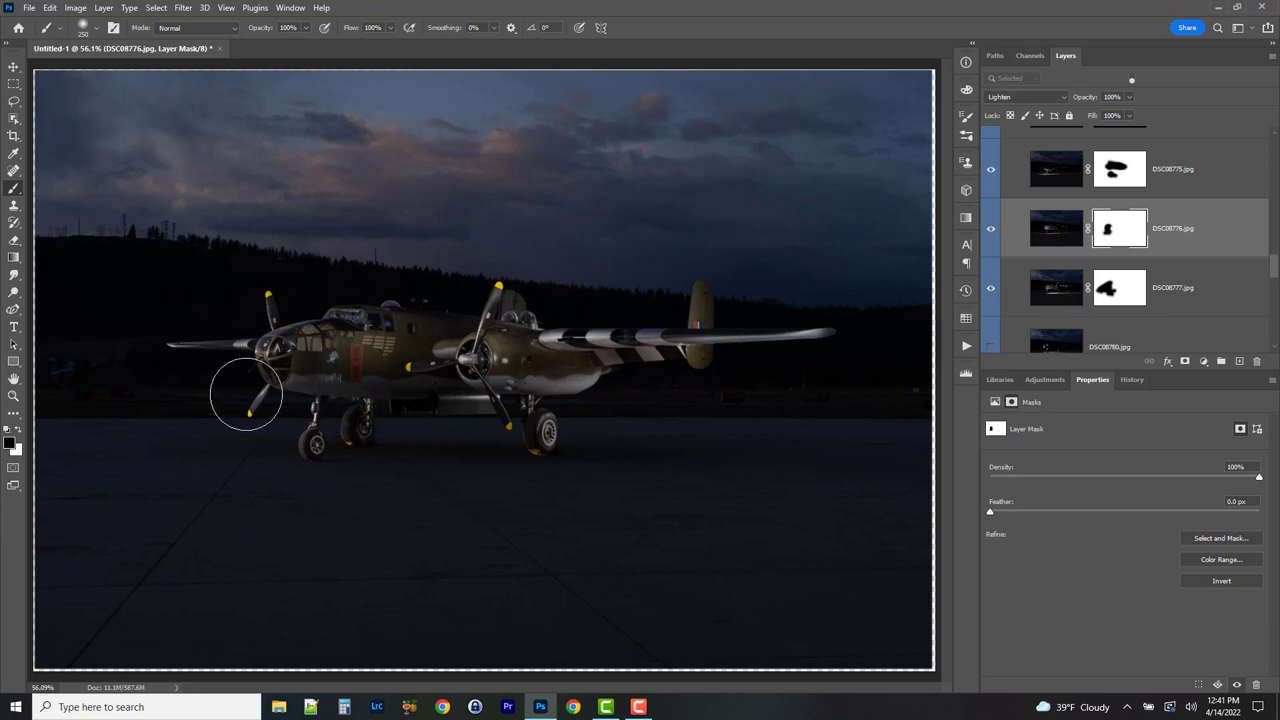
- Compare the DSC08777.jpg layer off and on, and set its blend mode to Lighten
scroll(1104, 257, down, 1)
click(1075, 240)
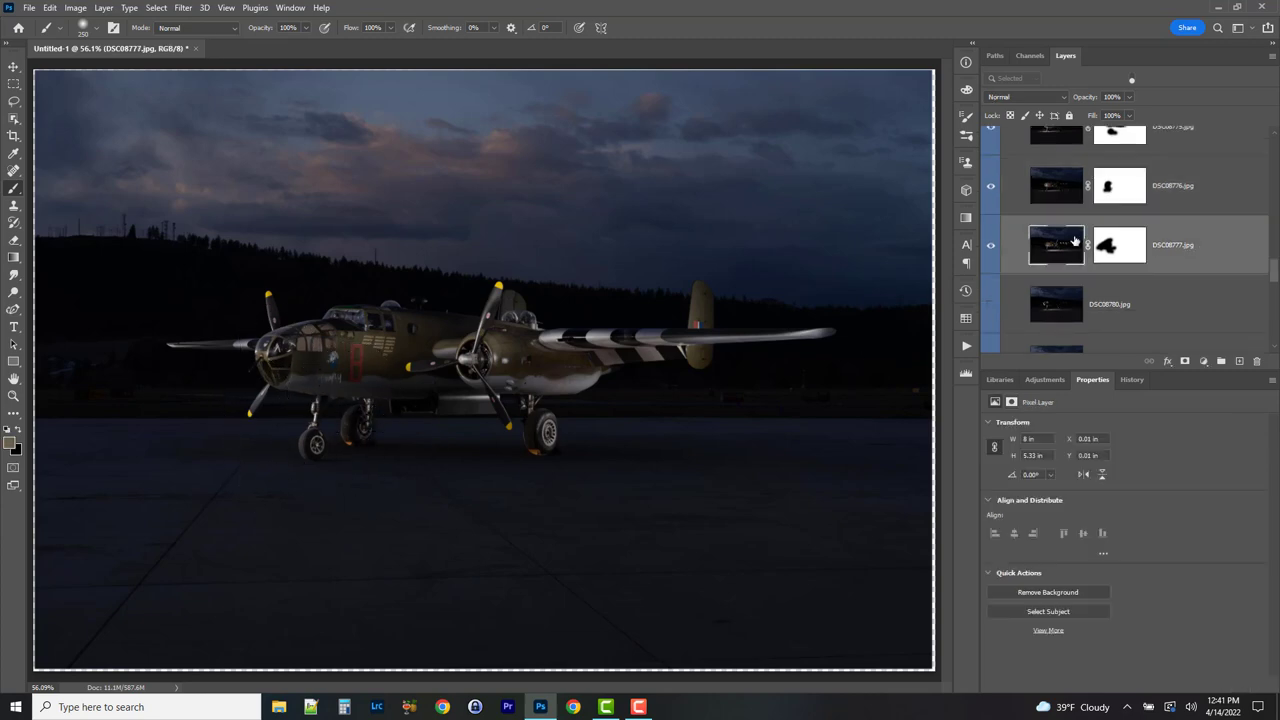
click(991, 247)
click(991, 247)
click(991, 247)
click(991, 247)
click(991, 247)
click(991, 247)
click(991, 247)
click(991, 247)
click(1002, 95)
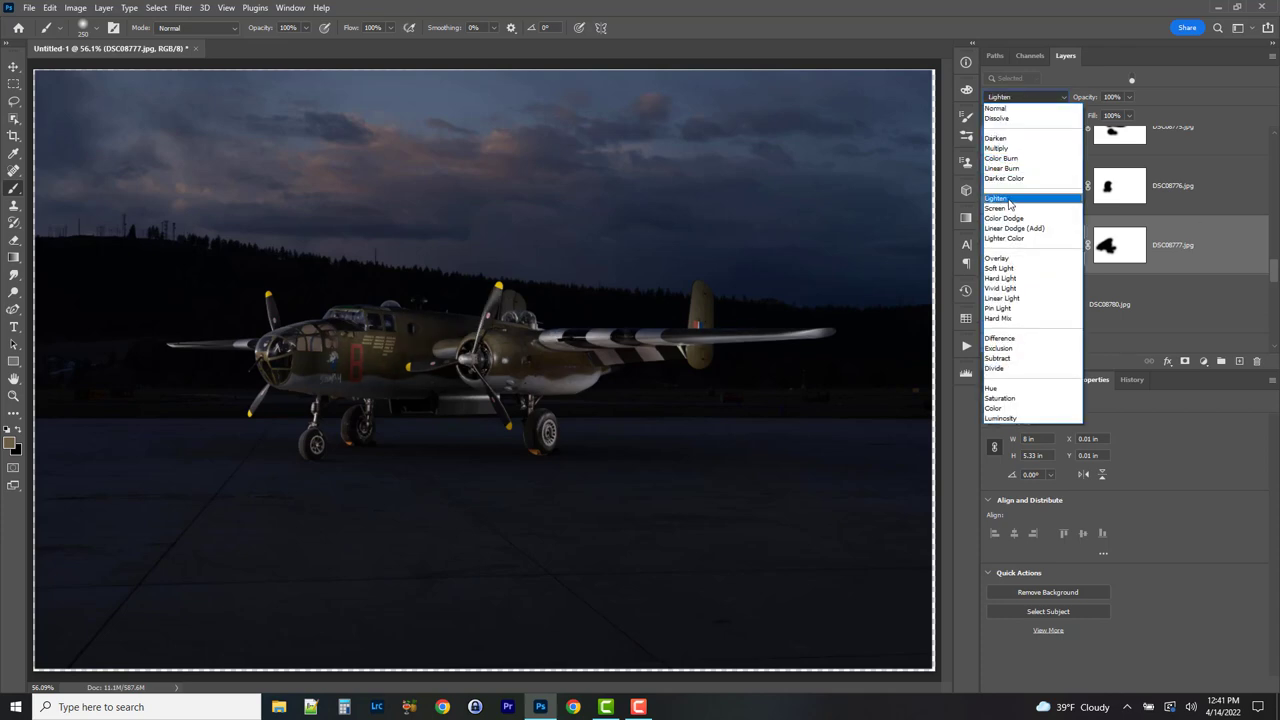
click(1008, 200)
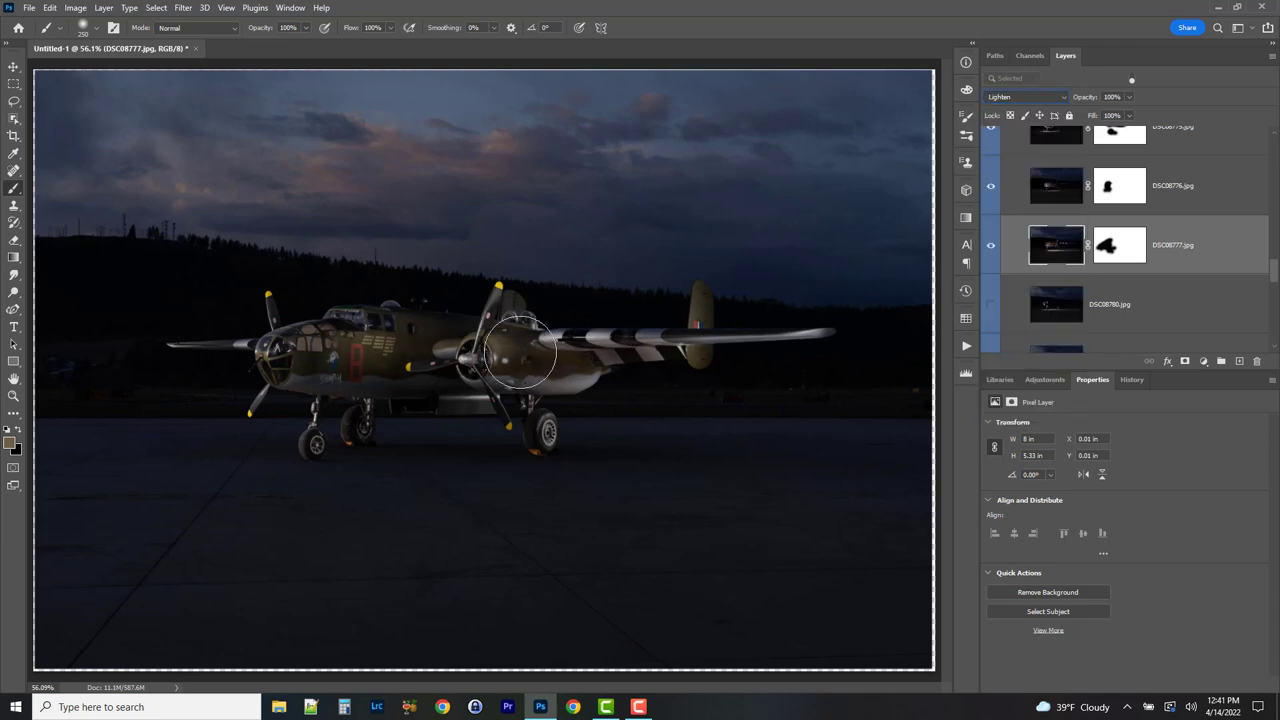
- Make the DSC08780.jpg layer visible, comparing the whole plane with this exposure off and on
click(992, 310)
click(992, 310)
click(992, 310)
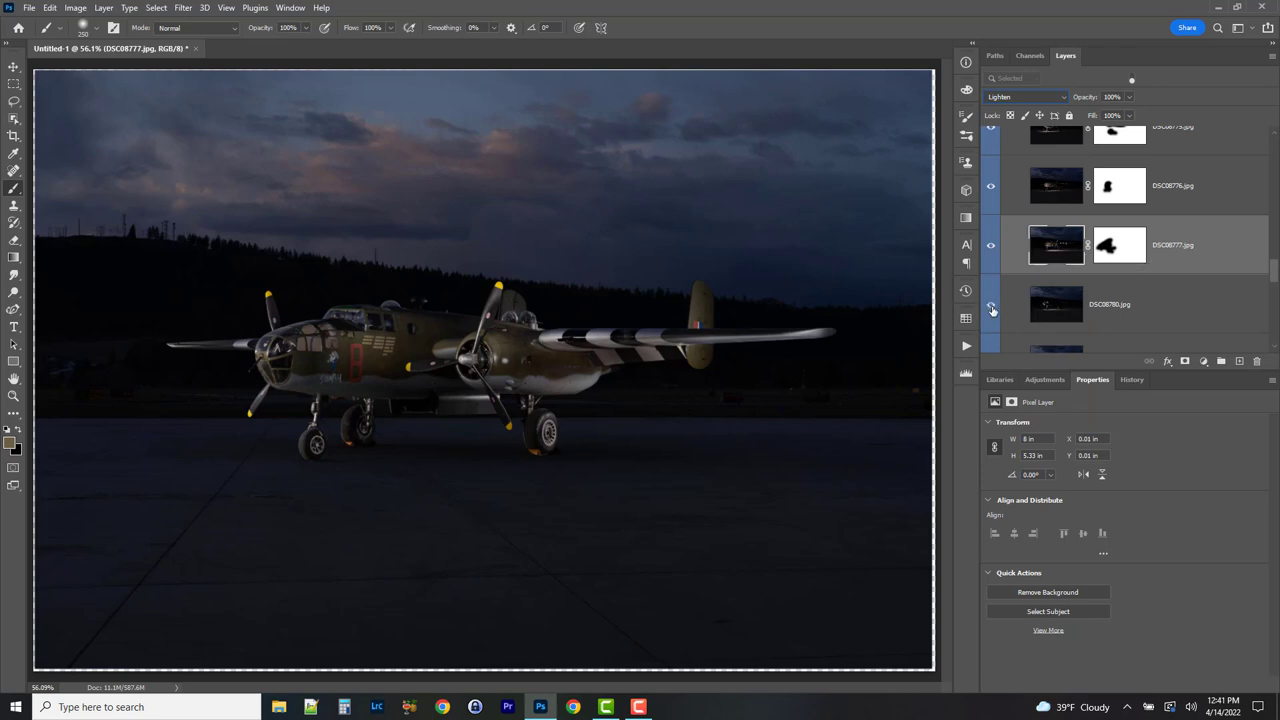
click(992, 308)
click(992, 308)
click(992, 308)
click(992, 308)
click(992, 308)
click(992, 308)
- Examine the plane's nose glass and side windows up close with the DSC08780.jpg exposure off and on
key(z)
click(303, 356)
click(450, 373)
click(476, 374)
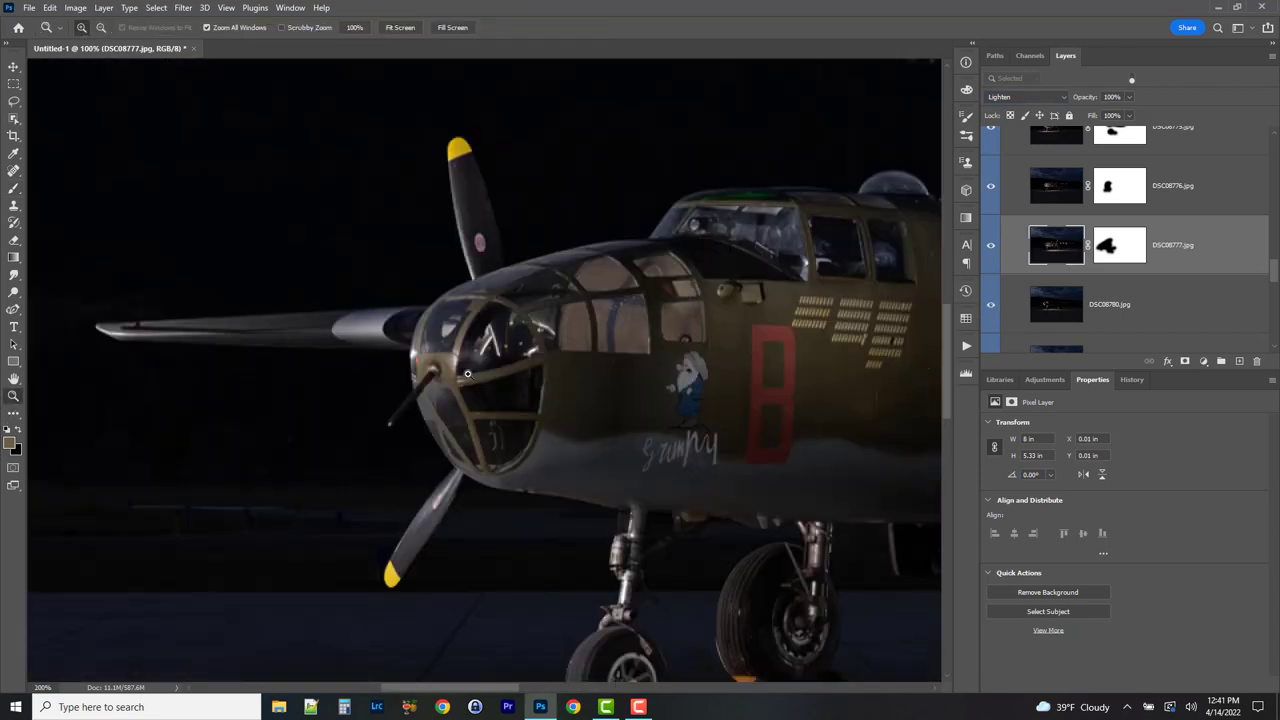
click(476, 374)
click(990, 305)
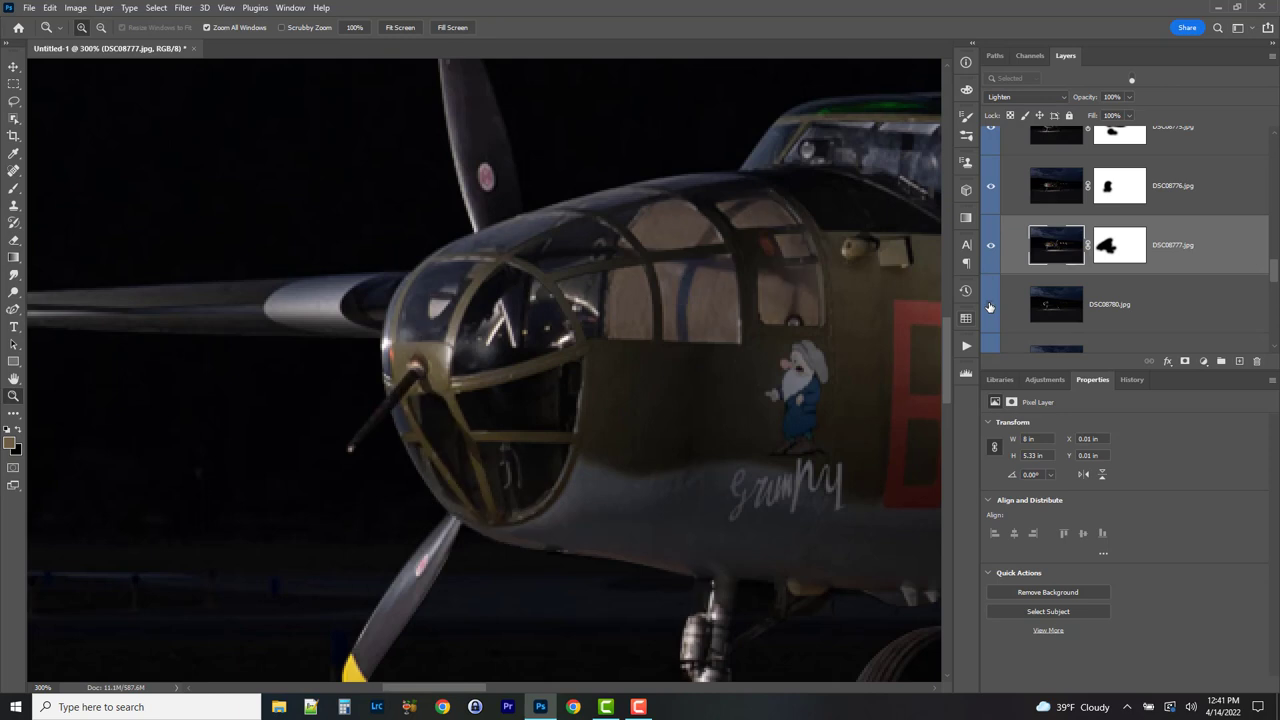
click(990, 305)
click(990, 305)
click(990, 305)
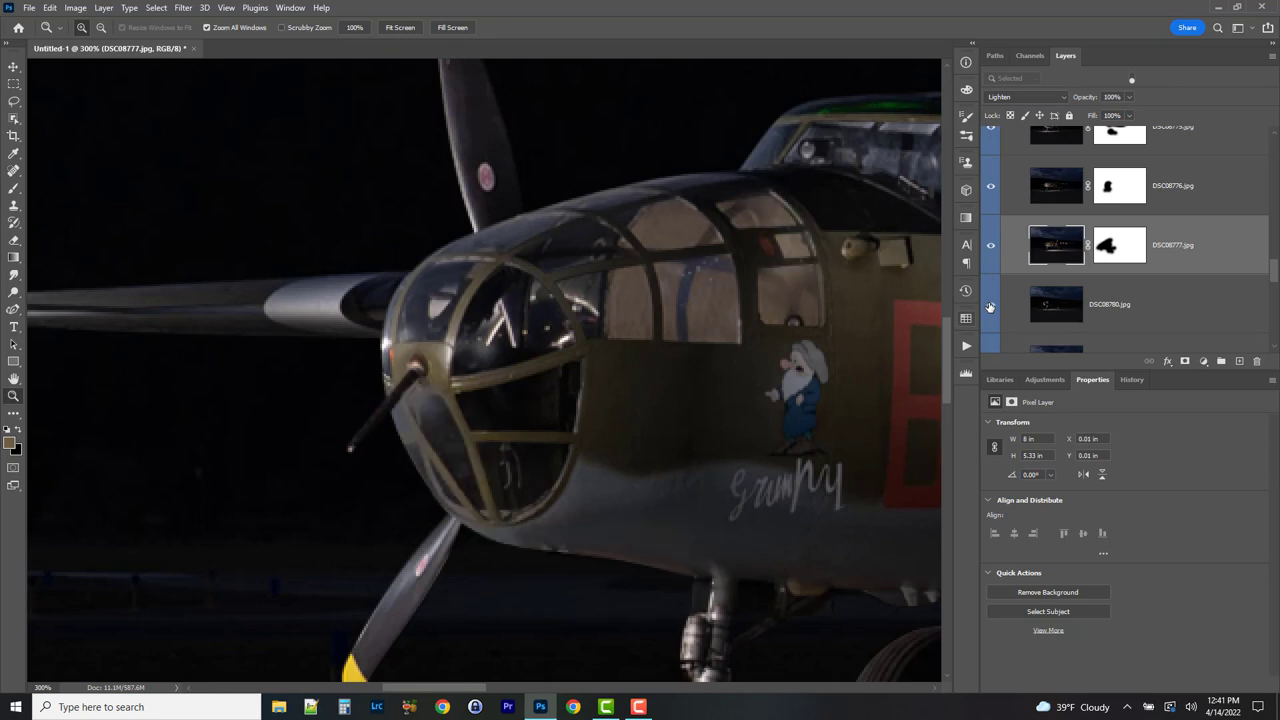
click(990, 306)
click(990, 306)
click(990, 306)
click(990, 306)
click(990, 306)
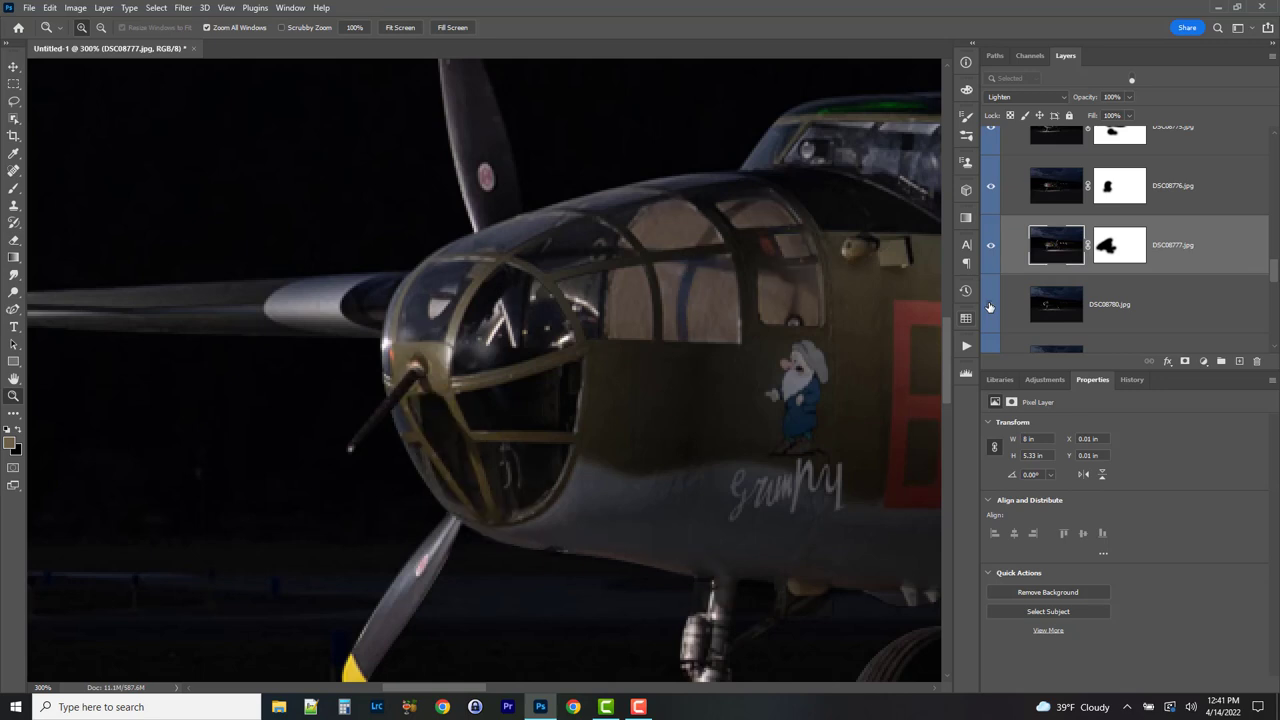
click(990, 306)
- Add a layer mask to the DSC08780.jpg layer and paint out its light on the side window and nose glass with a small black brush
click(1136, 306)
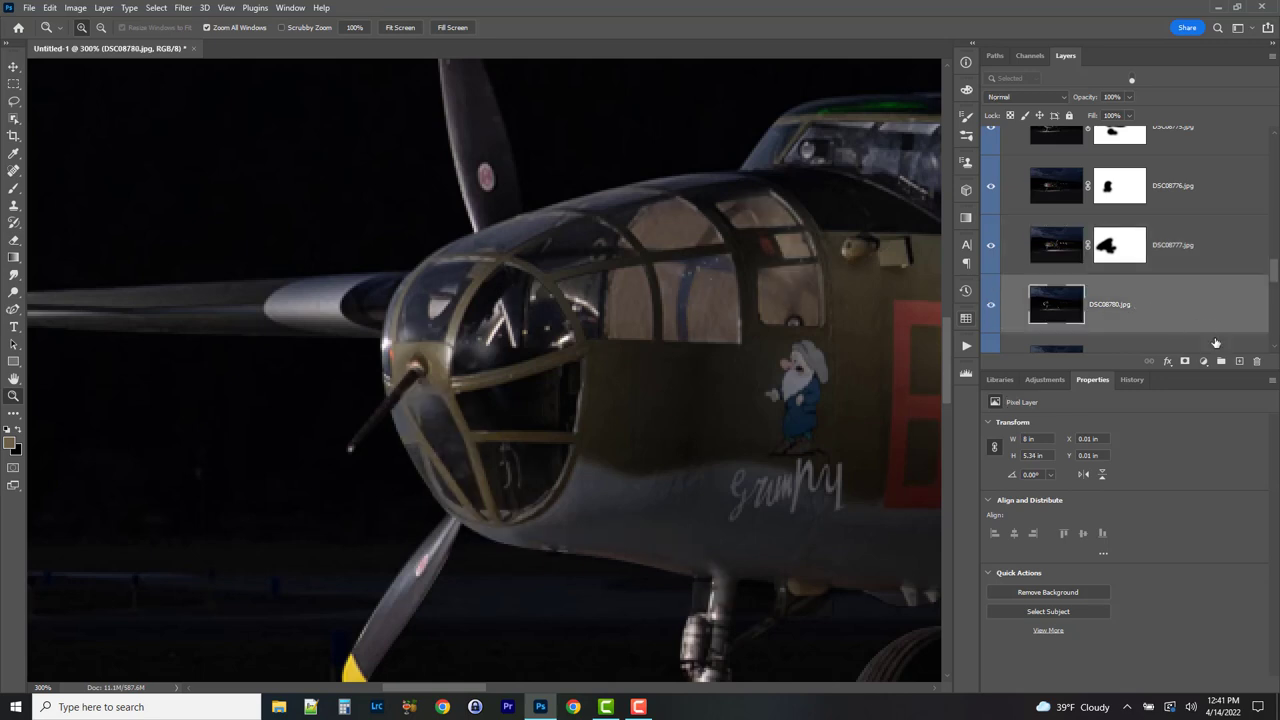
click(1185, 361)
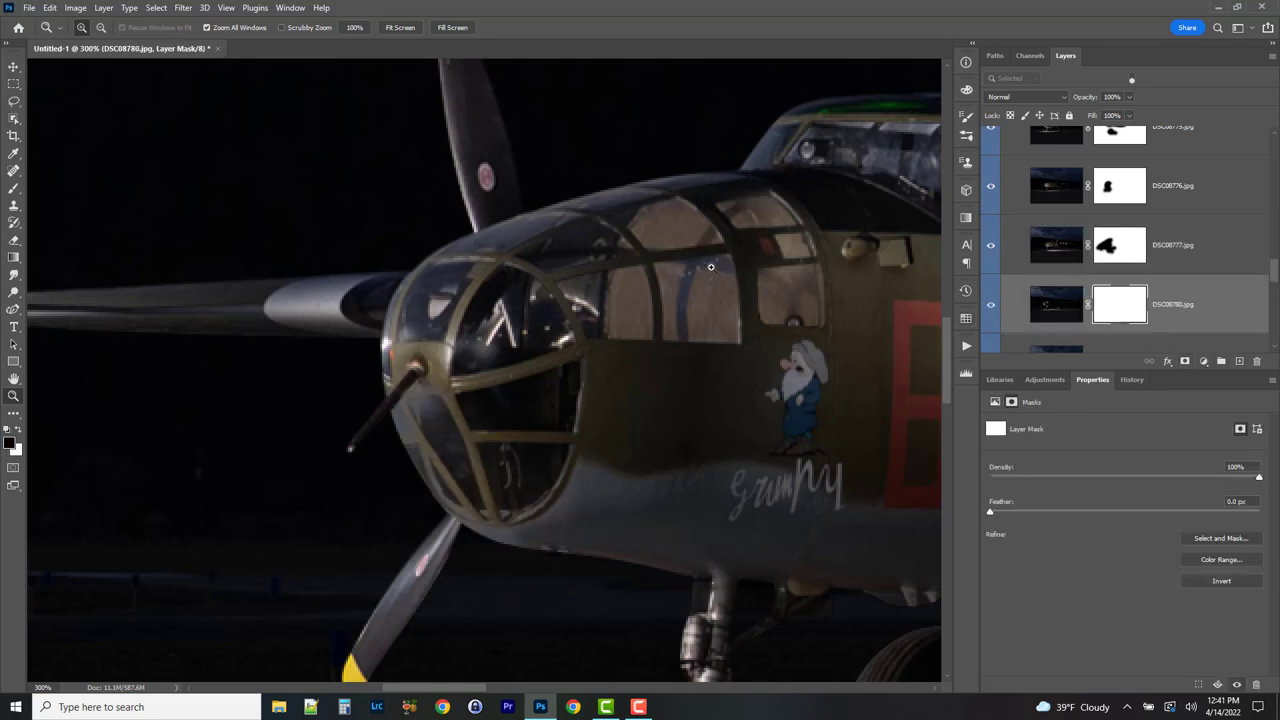
key(b)
key(bracketleft)
key(bracketleft)
key(bracketleft)
key(bracketleft)
key(bracketleft)
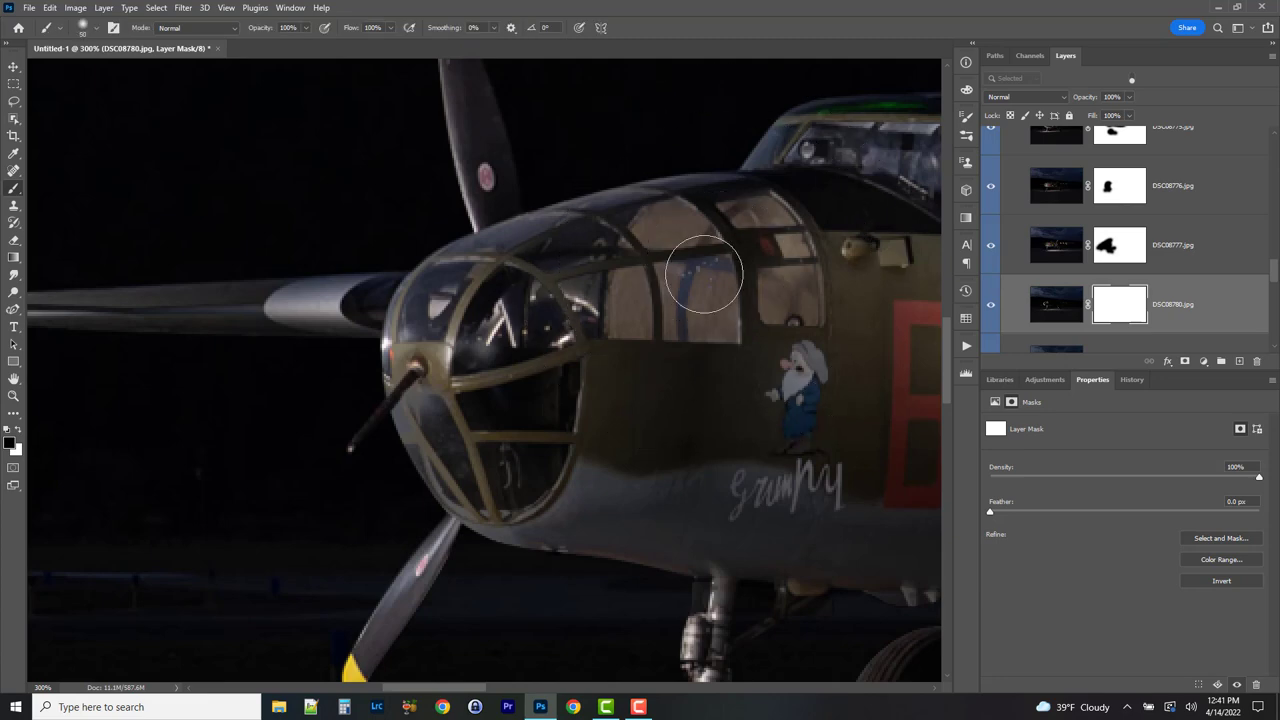
click(702, 280)
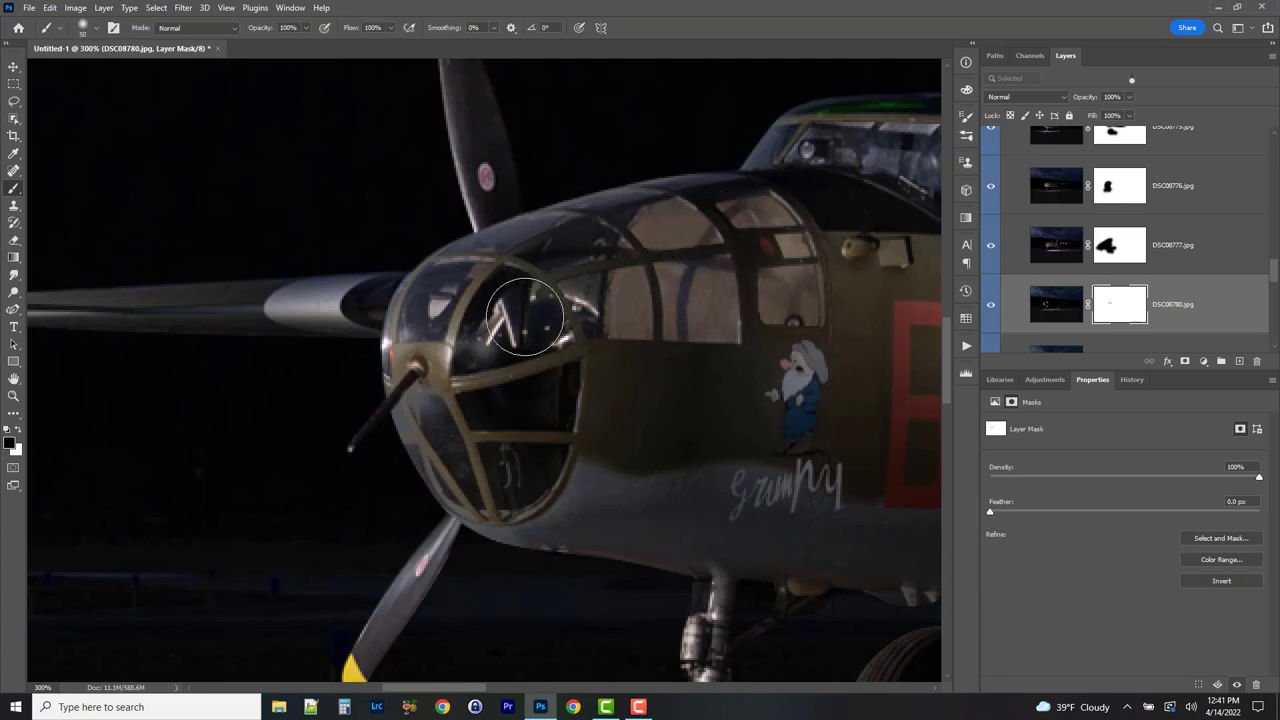
drag(525, 317, 359, 330)
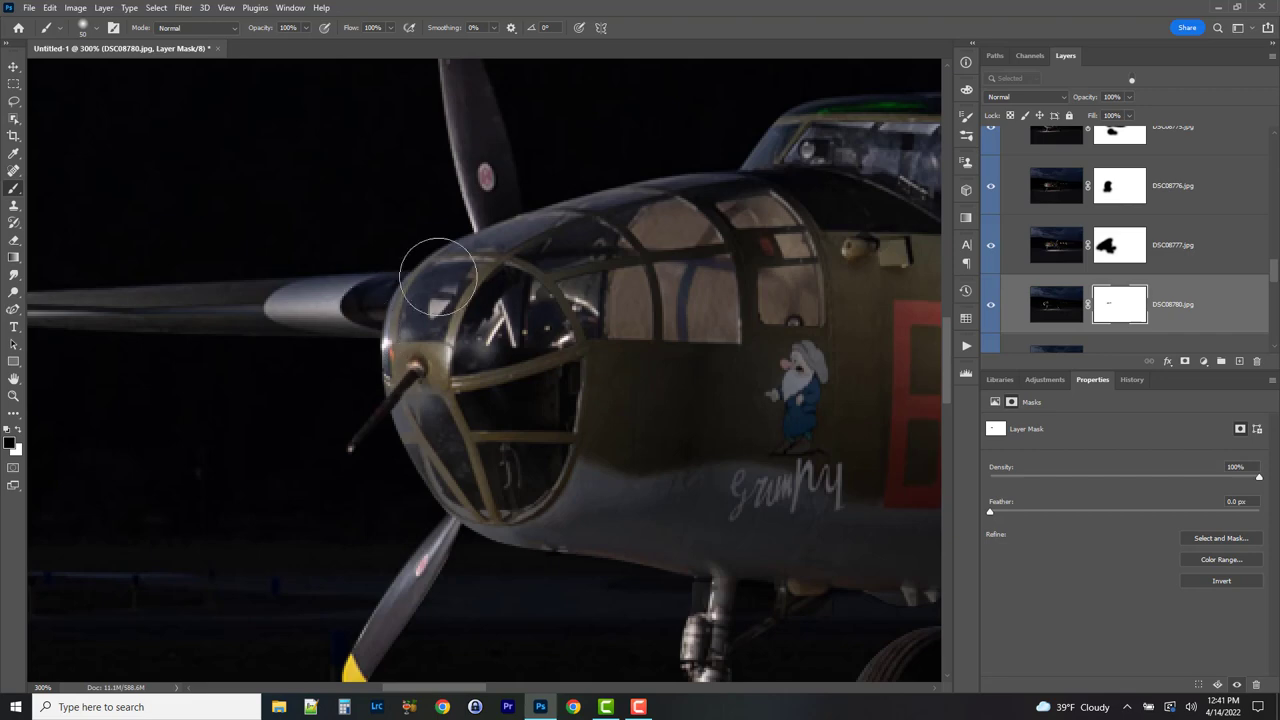
- Paint out more DSC08780.jpg light on the lower nose glass and rearmost nose window on its mask, comparing the layer off and on
drag(614, 364, 548, 316)
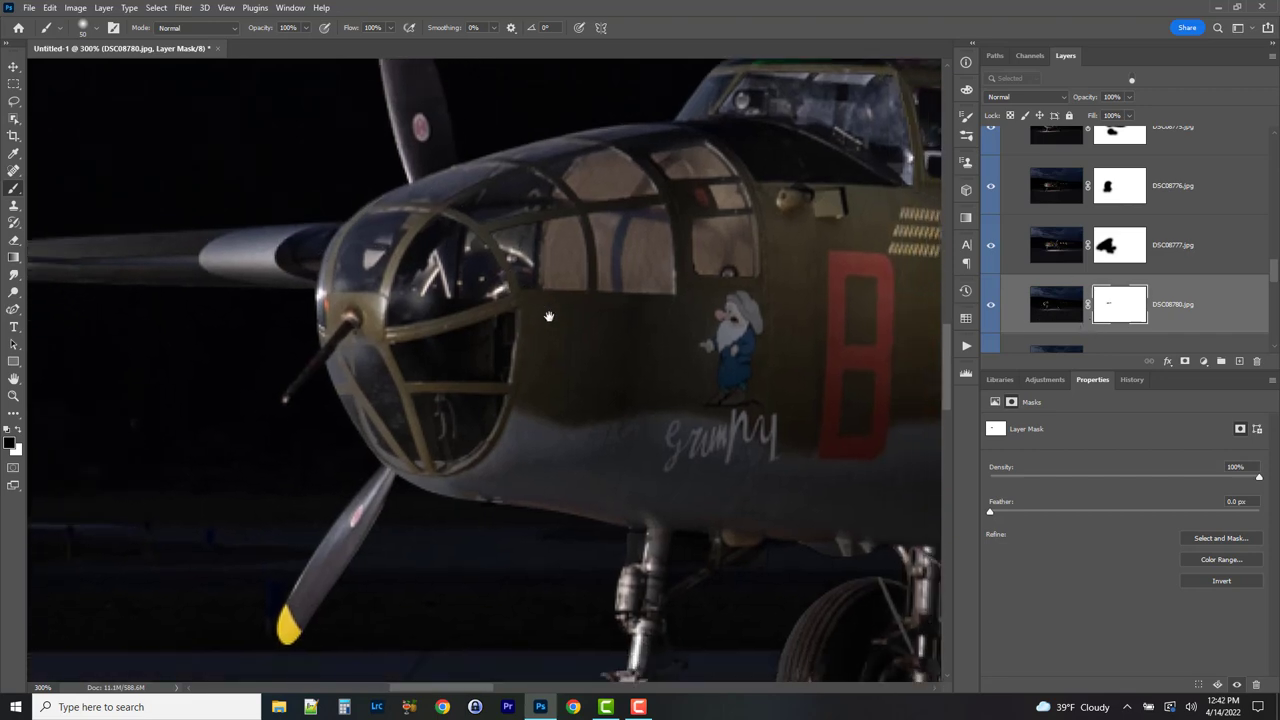
drag(465, 498, 498, 454)
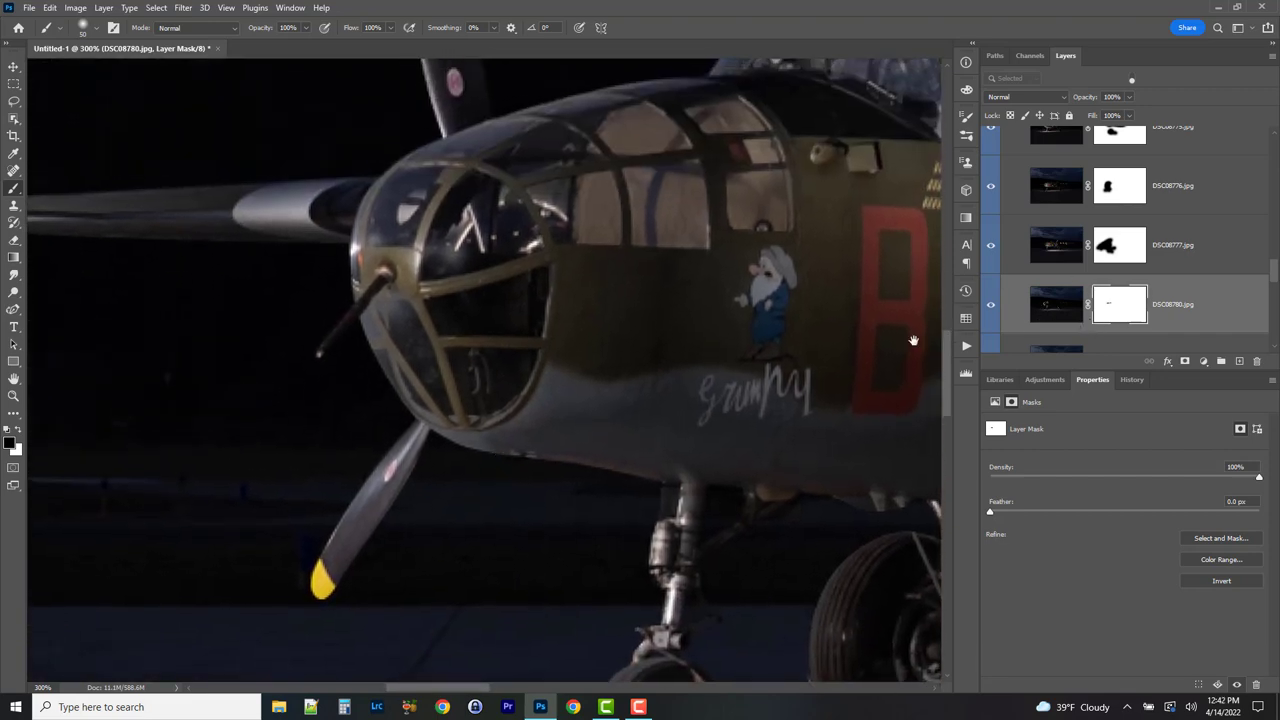
click(993, 310)
click(993, 310)
click(993, 310)
click(993, 310)
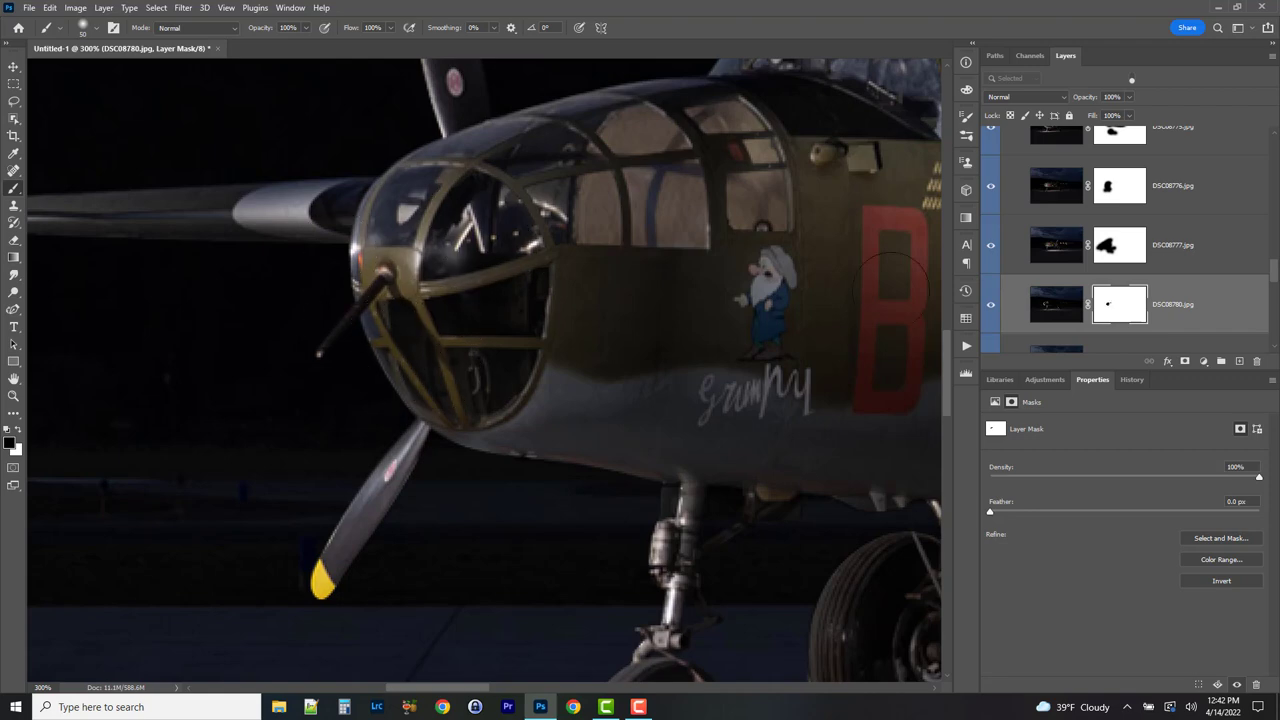
click(995, 305)
click(995, 305)
click(995, 305)
click(995, 305)
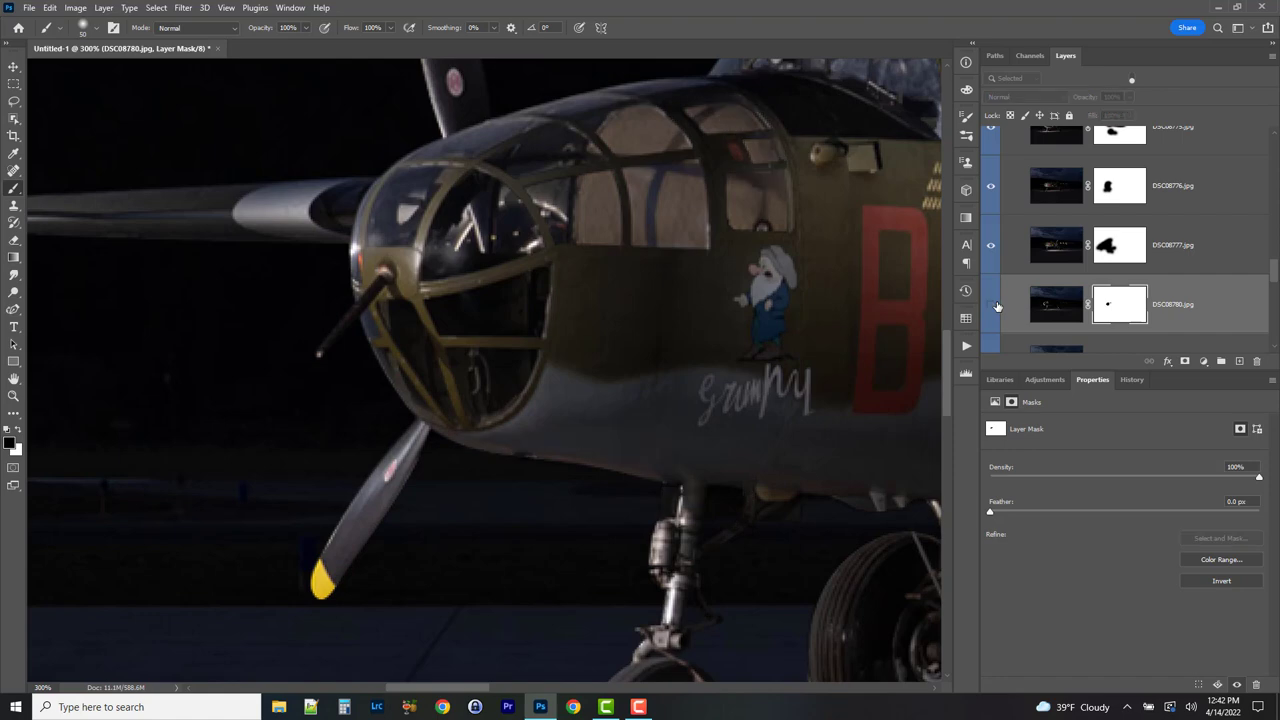
click(995, 305)
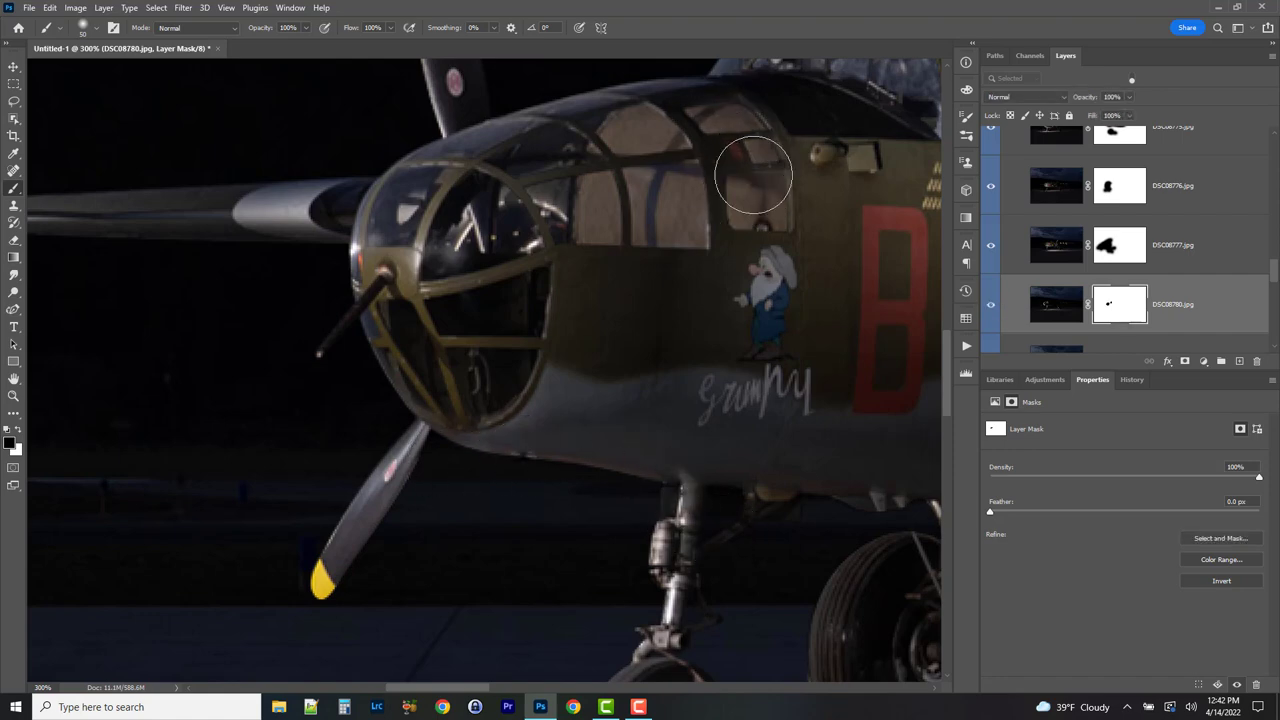
- Set the DSC08780.jpg layer's blend mode to Lighten
key(ctrl+0)
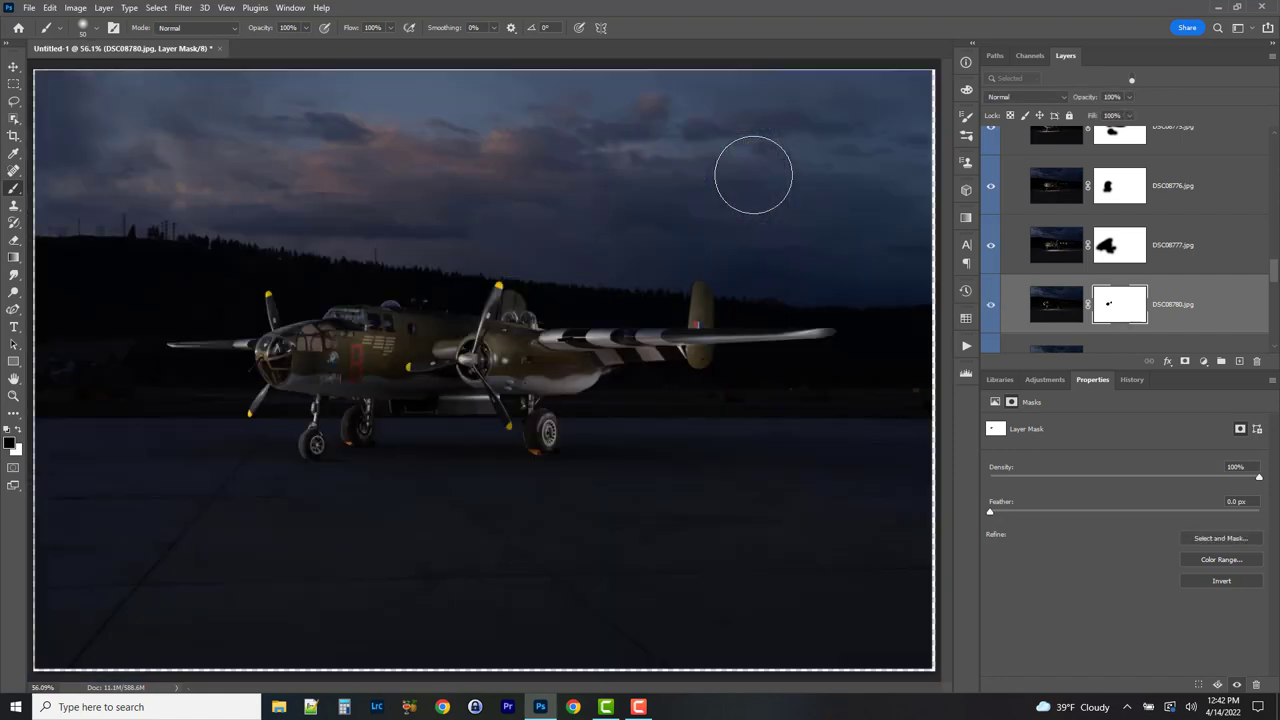
click(1013, 97)
click(1008, 190)
- Compare the whole composite with the DSC08783.jpg exposure on and off
scroll(1139, 232, down, 2)
scroll(1139, 232, down, 1)
click(1020, 279)
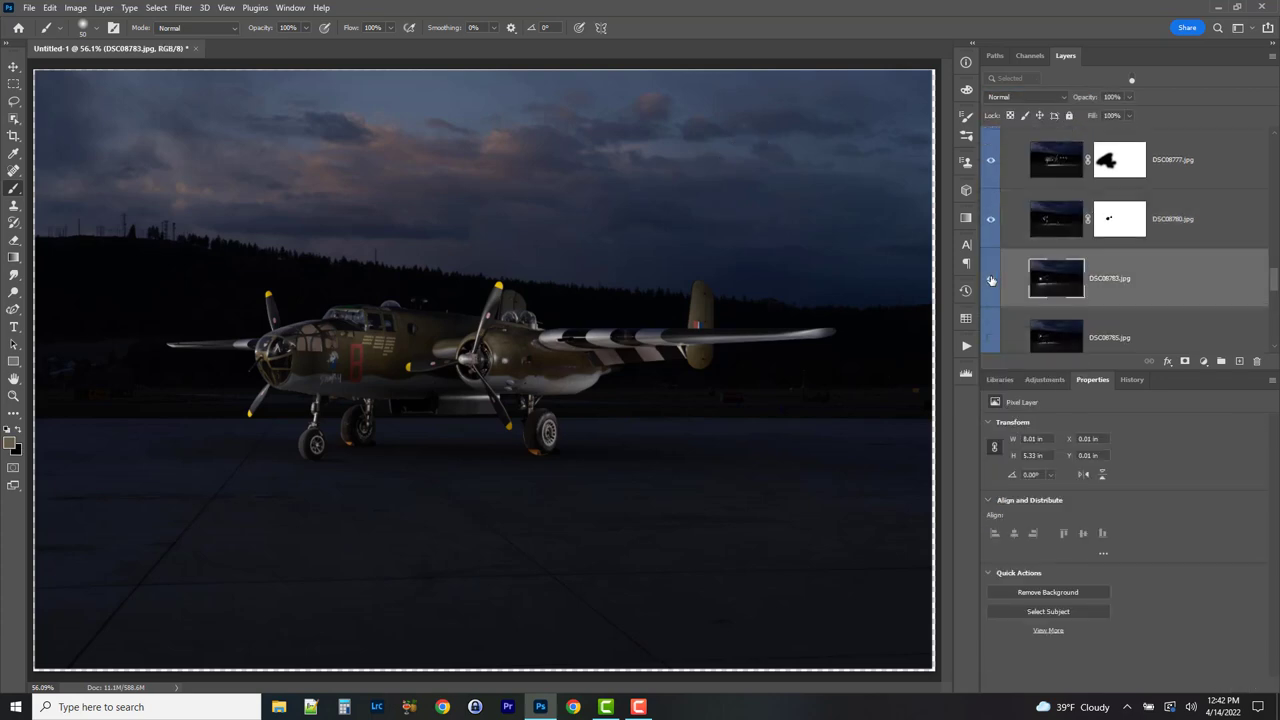
click(992, 280)
click(992, 280)
click(992, 280)
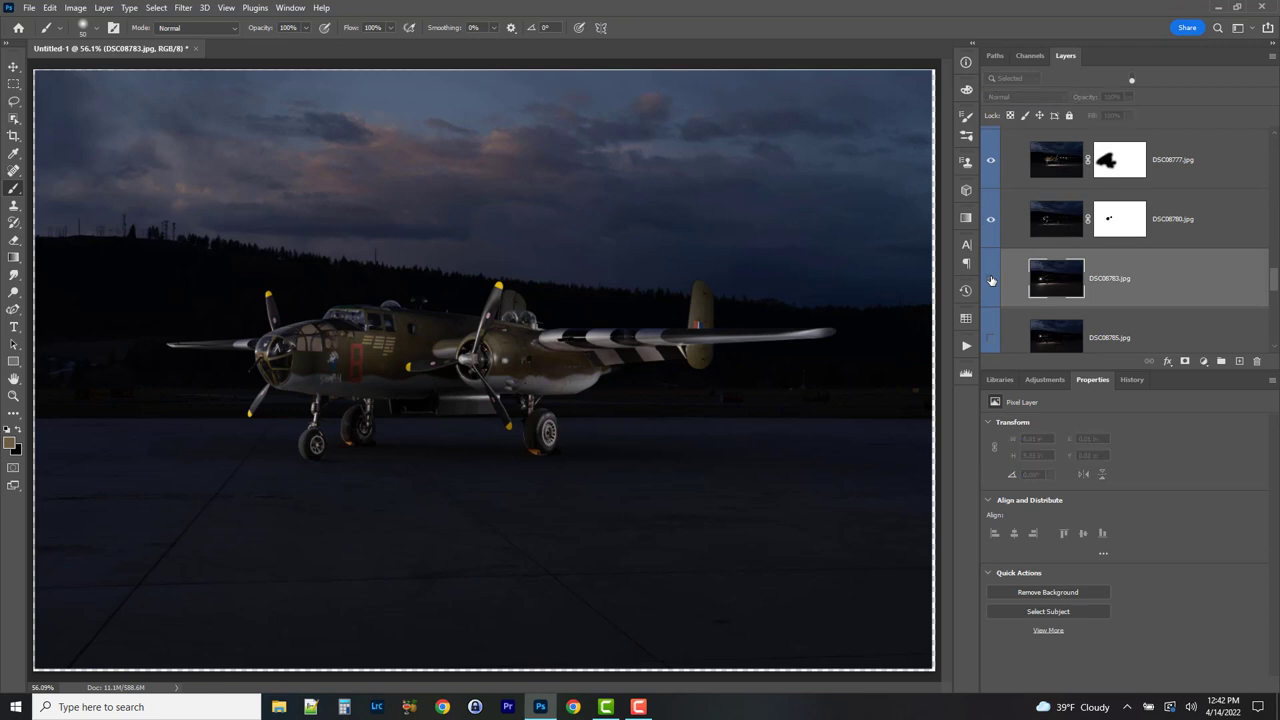
click(991, 280)
click(991, 280)
click(991, 280)
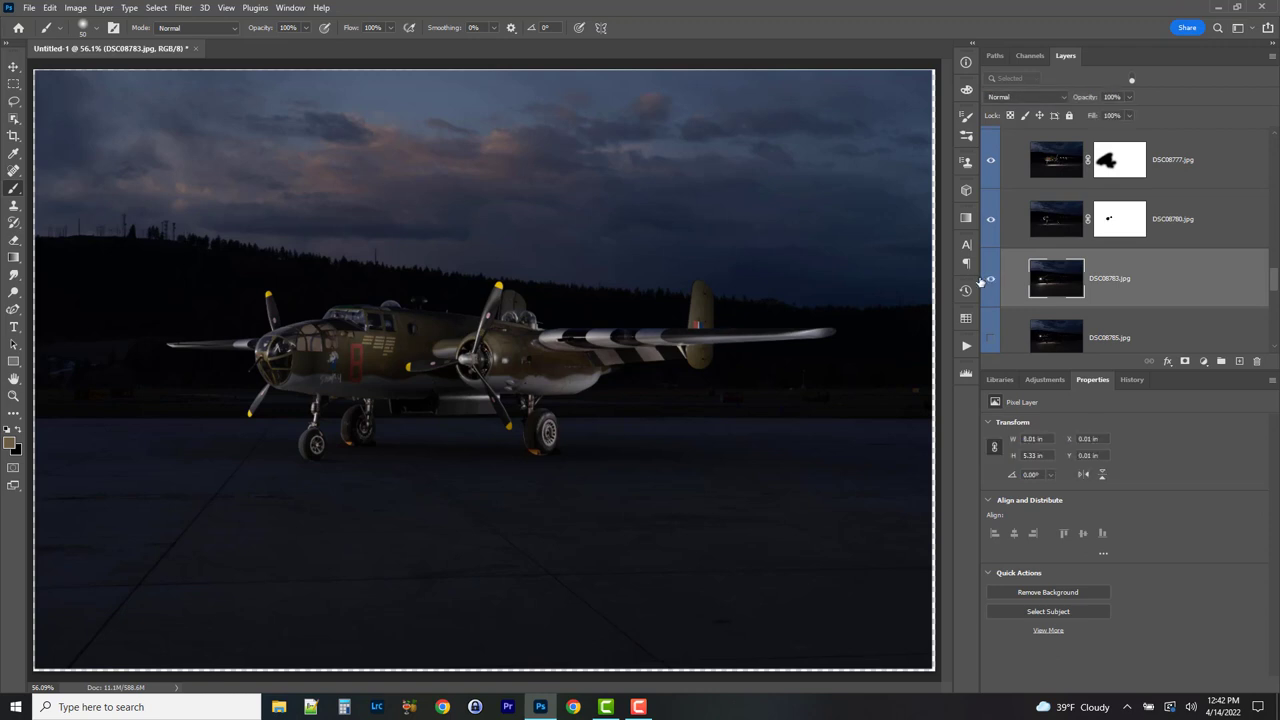
- Check the plane's nose and cockpit up close with DSC08783.jpg off and on, and delete that layer
click(13, 395)
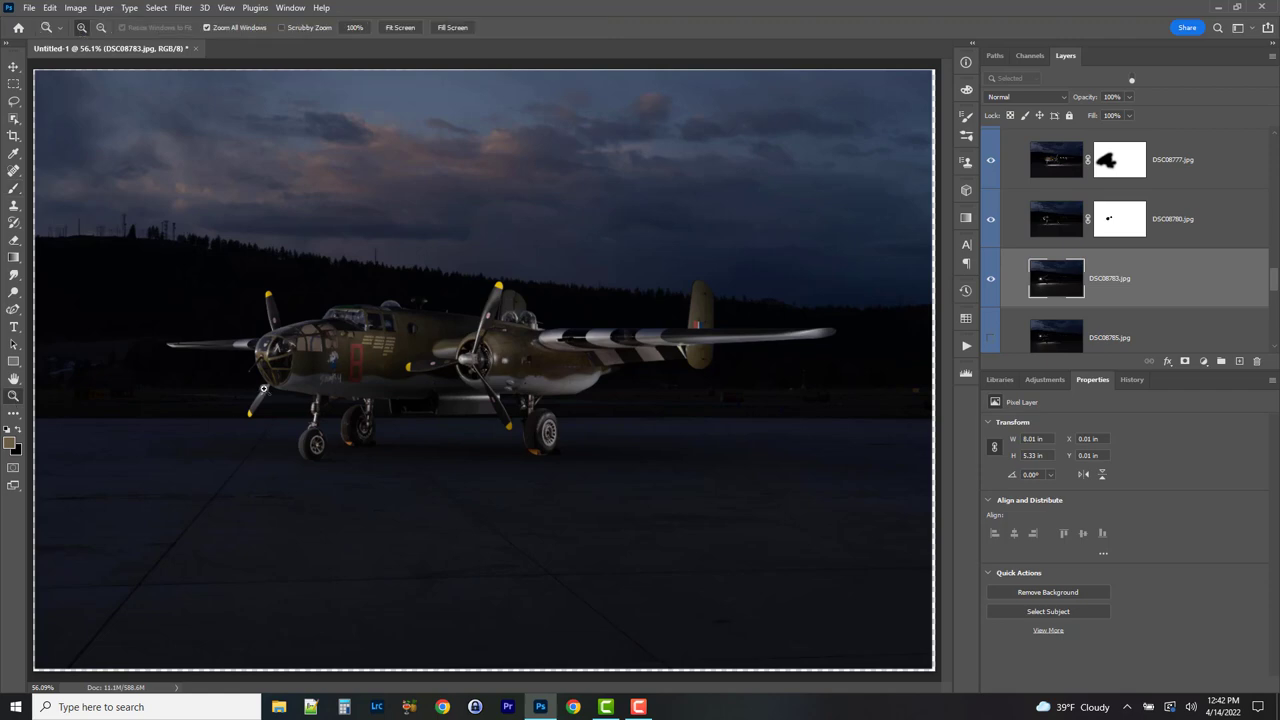
click(257, 379)
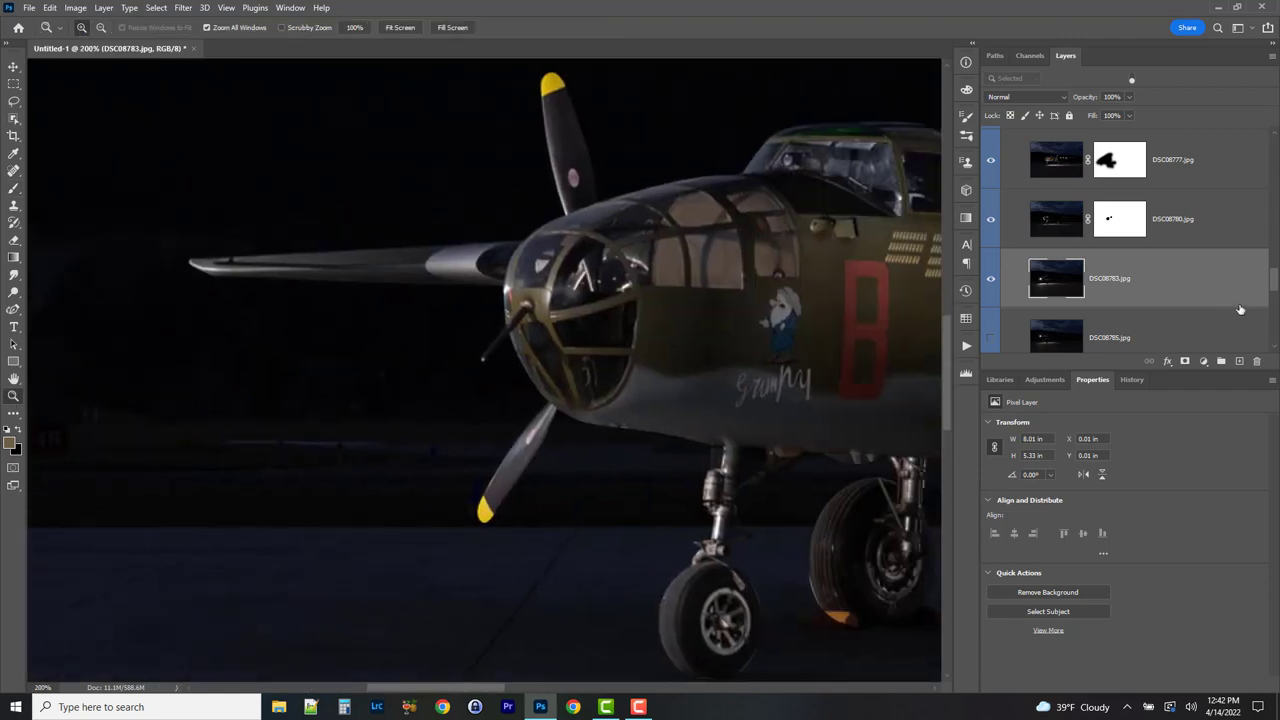
click(991, 280)
click(993, 284)
click(993, 284)
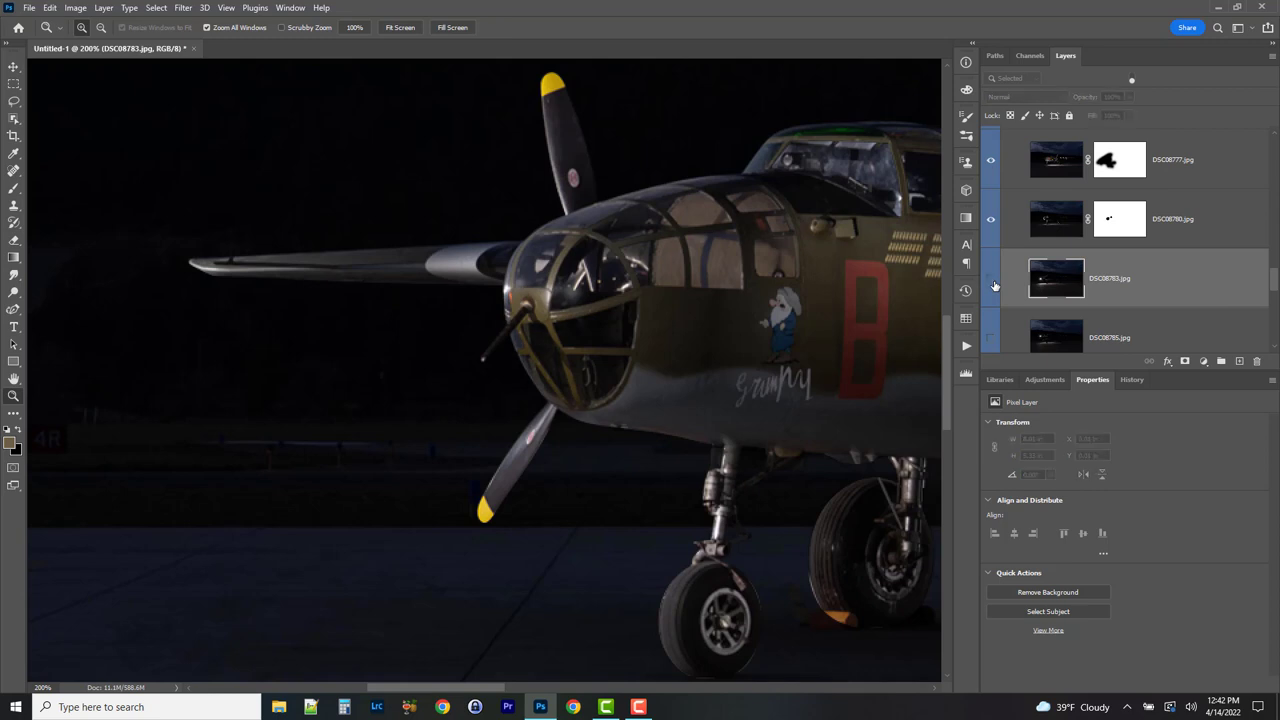
click(993, 284)
click(993, 284)
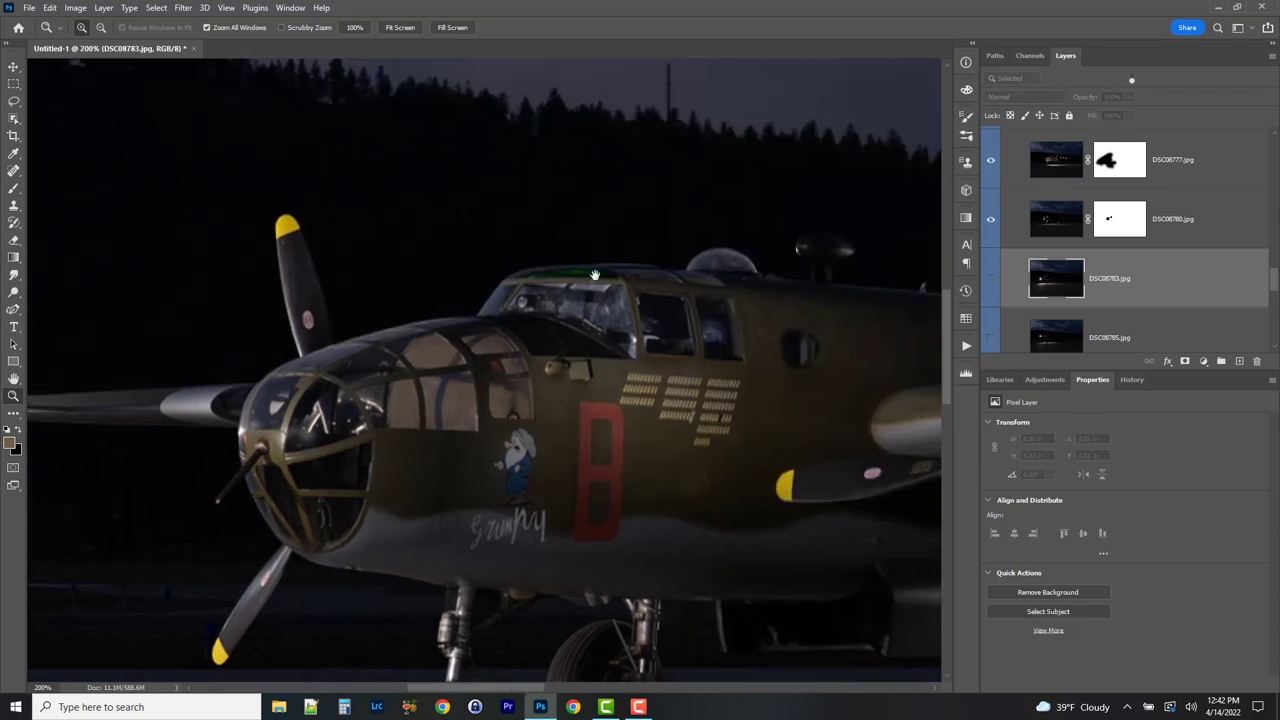
click(990, 279)
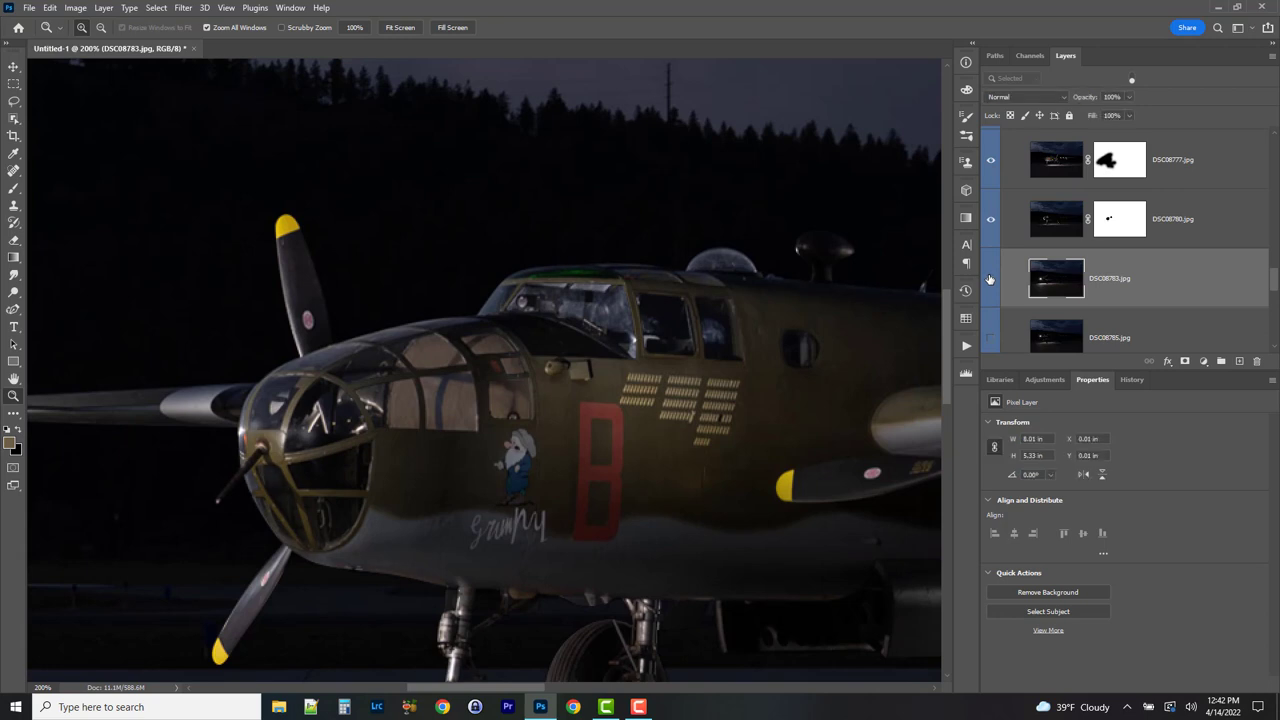
click(990, 279)
drag(1233, 293, 1257, 361)
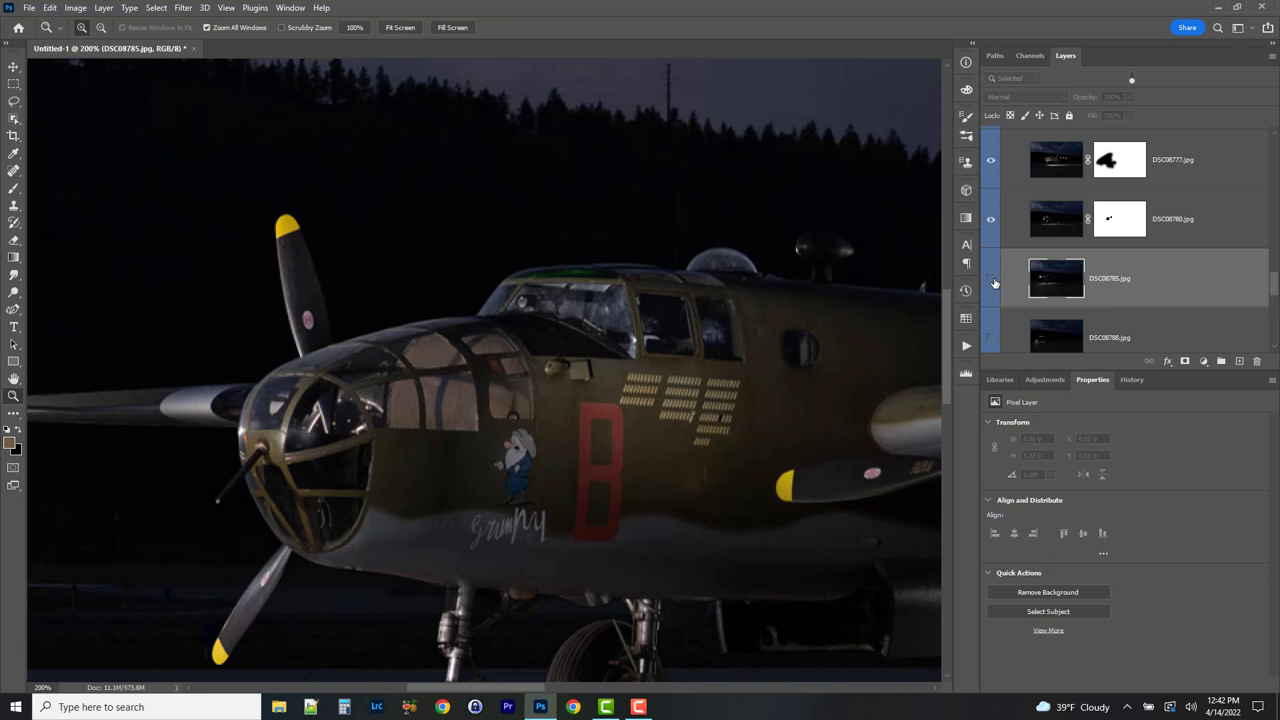
- Compare the whole composite with the DSC08785.jpg exposure on and off
key(ctrl+0)
click(992, 281)
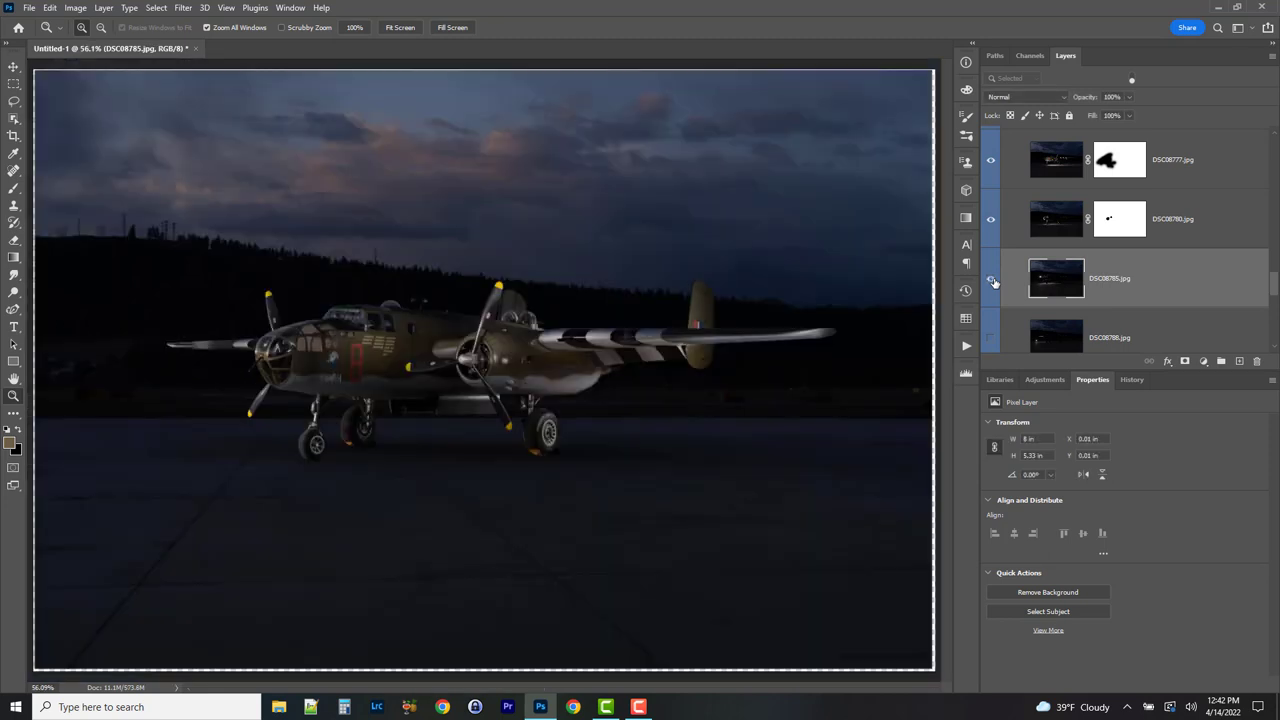
click(992, 281)
click(992, 281)
click(992, 281)
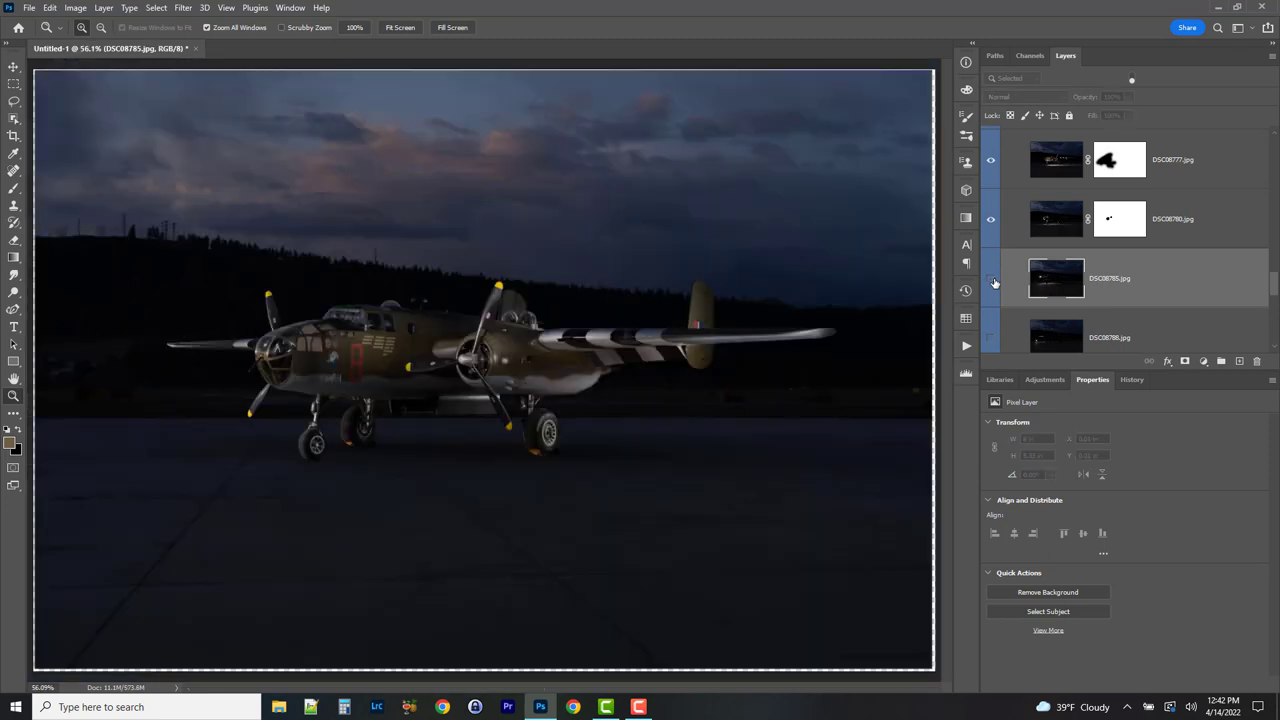
click(992, 281)
- Examine the far wing and nose up close with the DSC08785.jpg exposure off and on
click(200, 333)
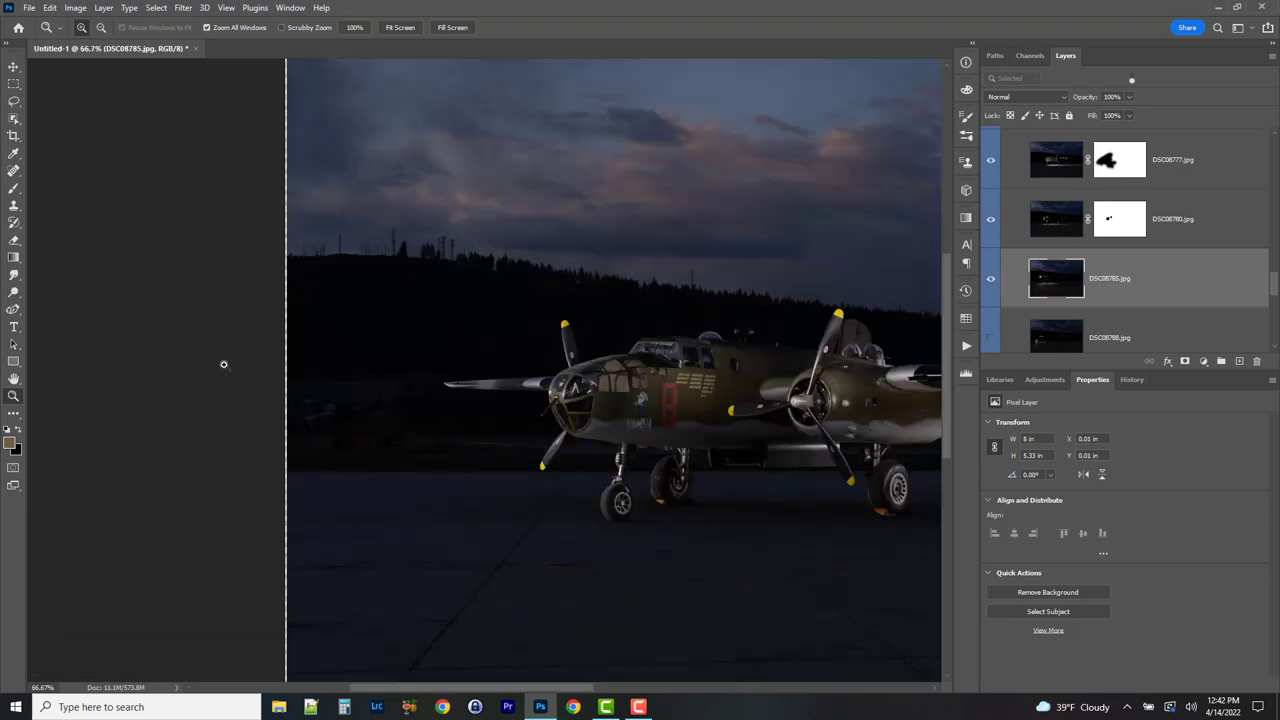
click(284, 361)
double_click(668, 396)
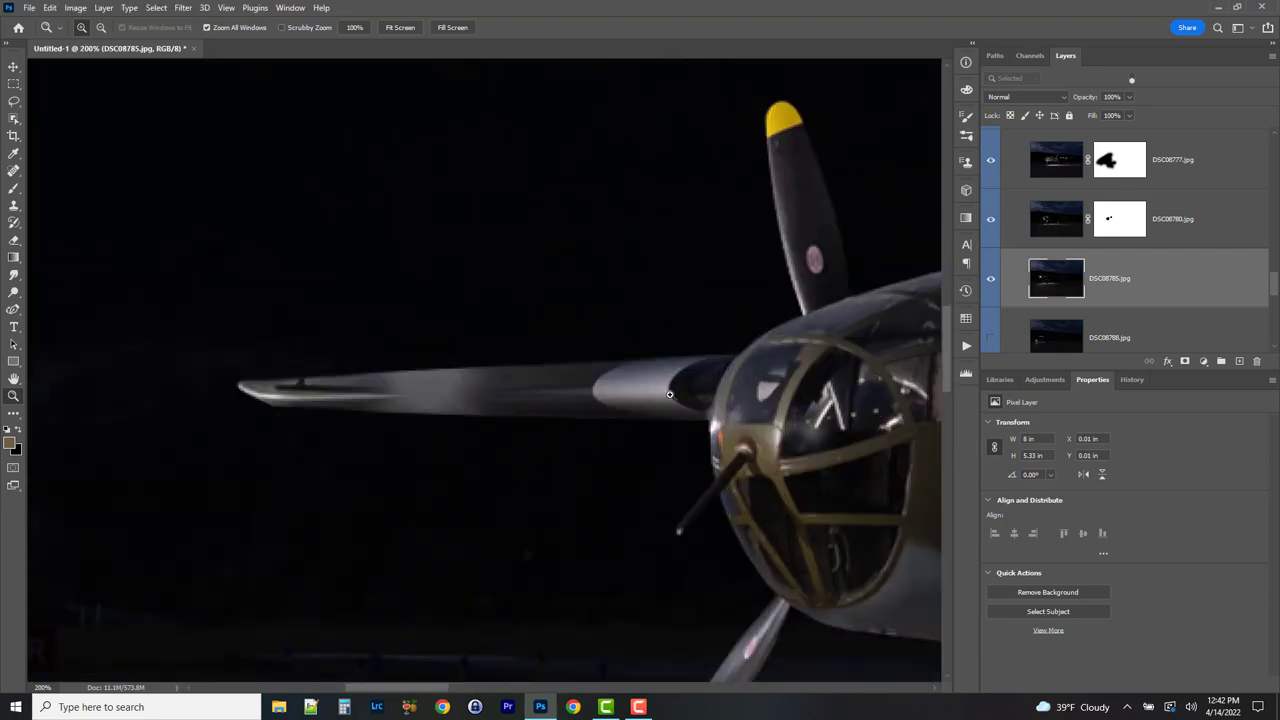
click(992, 281)
click(992, 281)
click(992, 280)
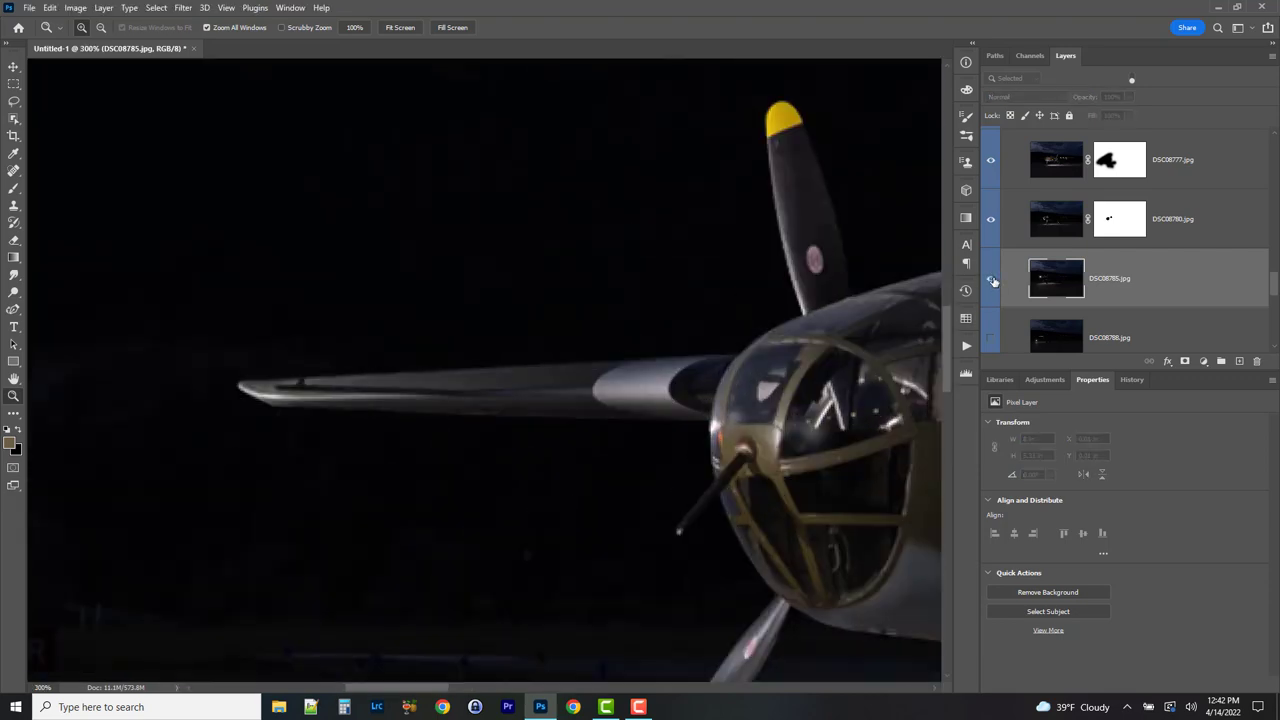
click(992, 280)
click(992, 280)
click(992, 280)
- Delete the DSC08785.jpg and DSC08788.jpg layers after checking each exposure's effect on the plane
drag(724, 328, 350, 302)
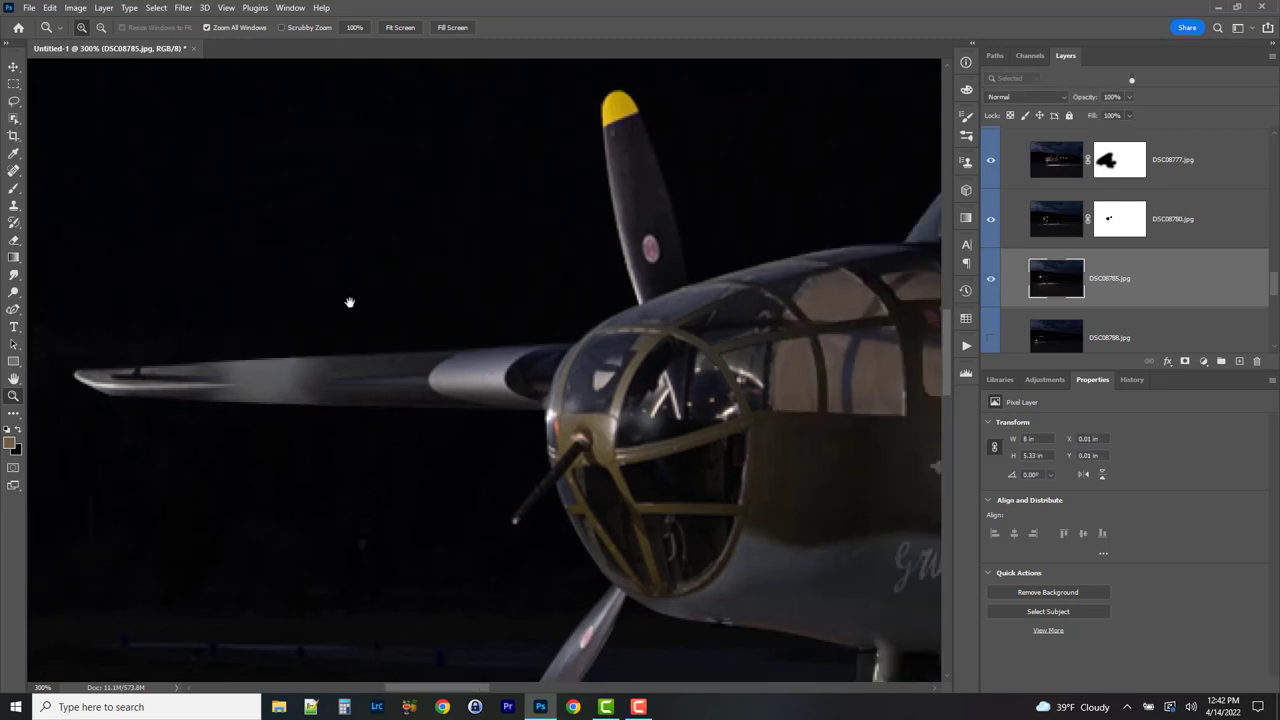
alt+click(735, 361)
alt+click(735, 361)
alt+click(735, 361)
scroll(740, 370, right, 5)
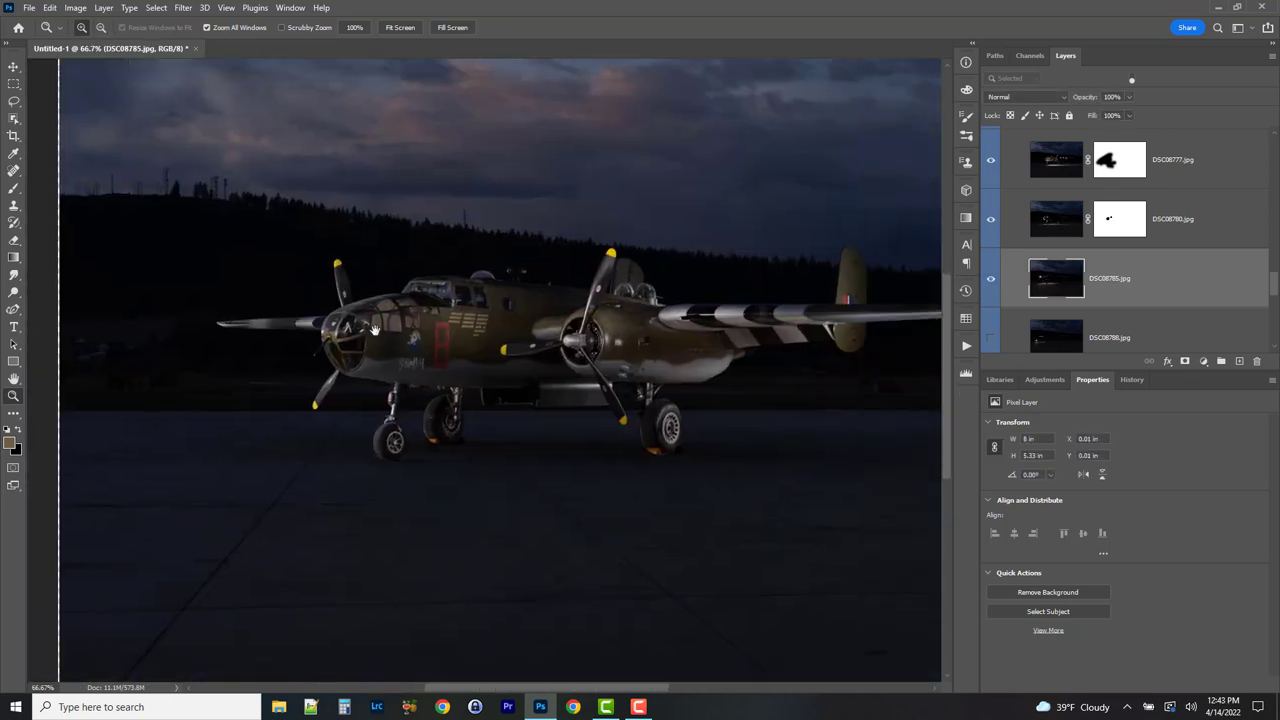
click(992, 281)
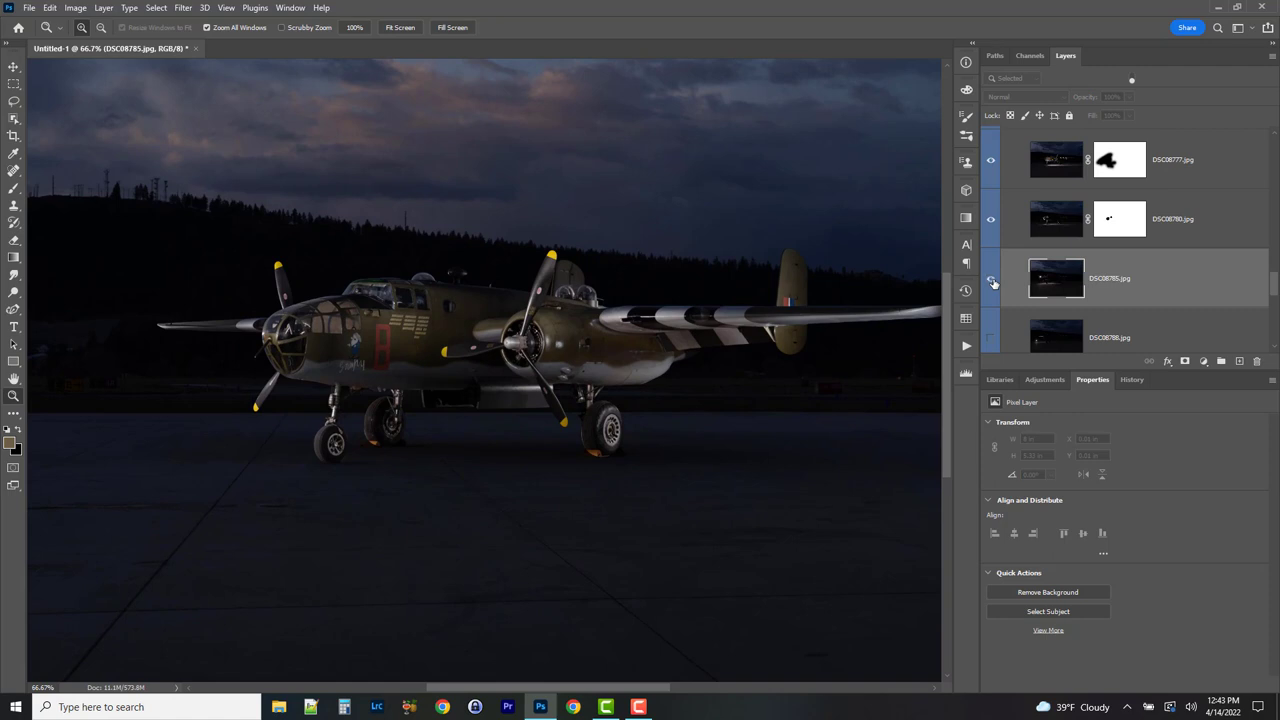
click(992, 281)
click(992, 282)
click(992, 282)
click(992, 282)
key(Delete)
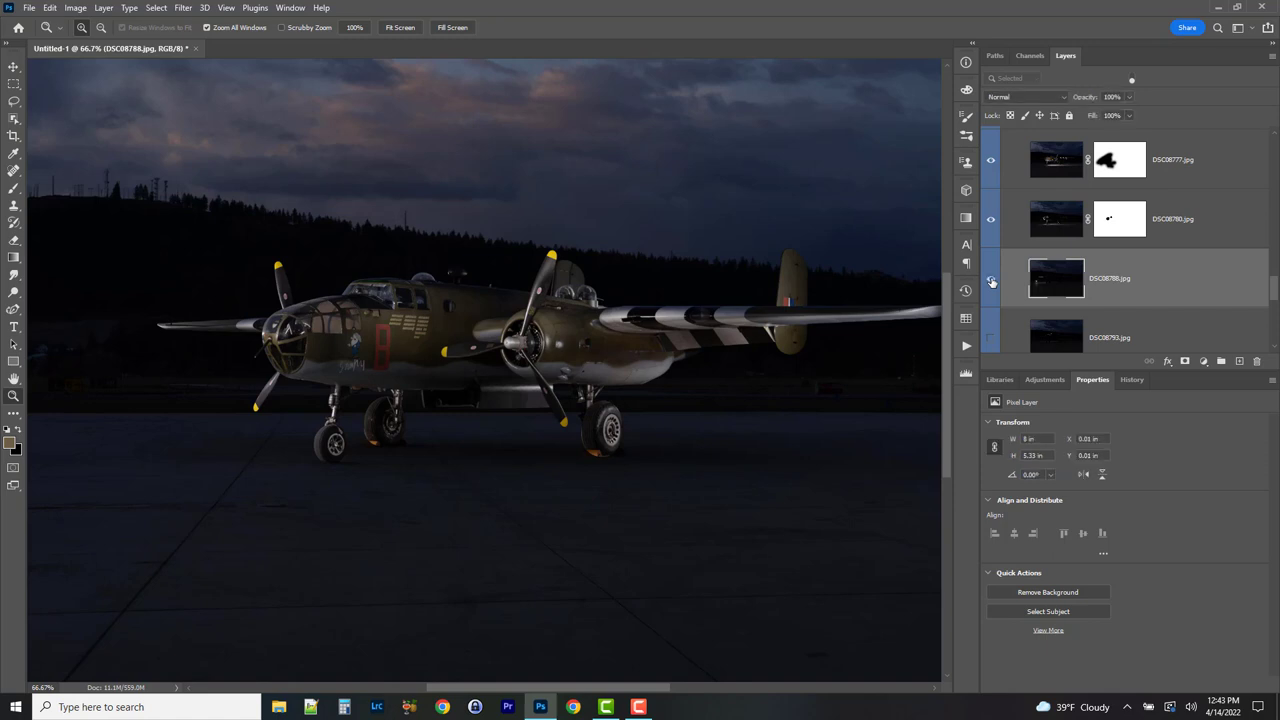
click(991, 281)
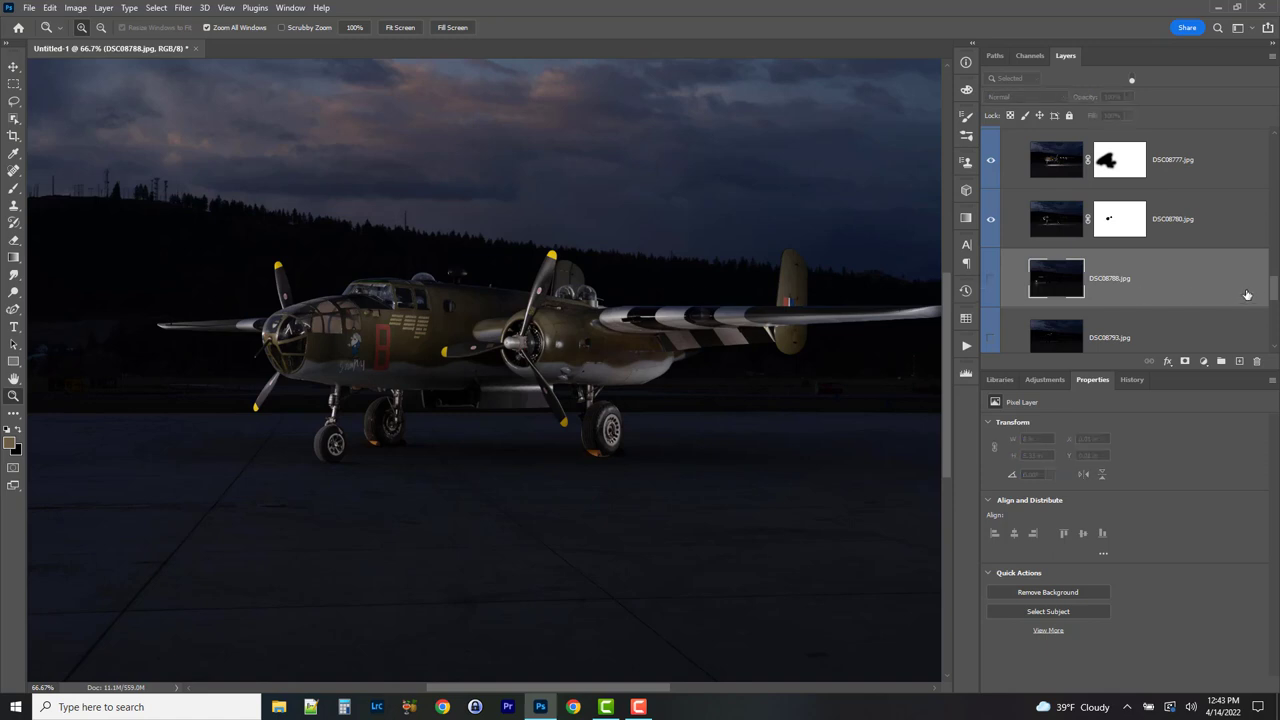
drag(1228, 285, 1257, 361)
- Compare DSC08793.jpg off and on, including up close at the cockpit and roof dome, and delete its layer
click(991, 281)
click(991, 281)
click(991, 281)
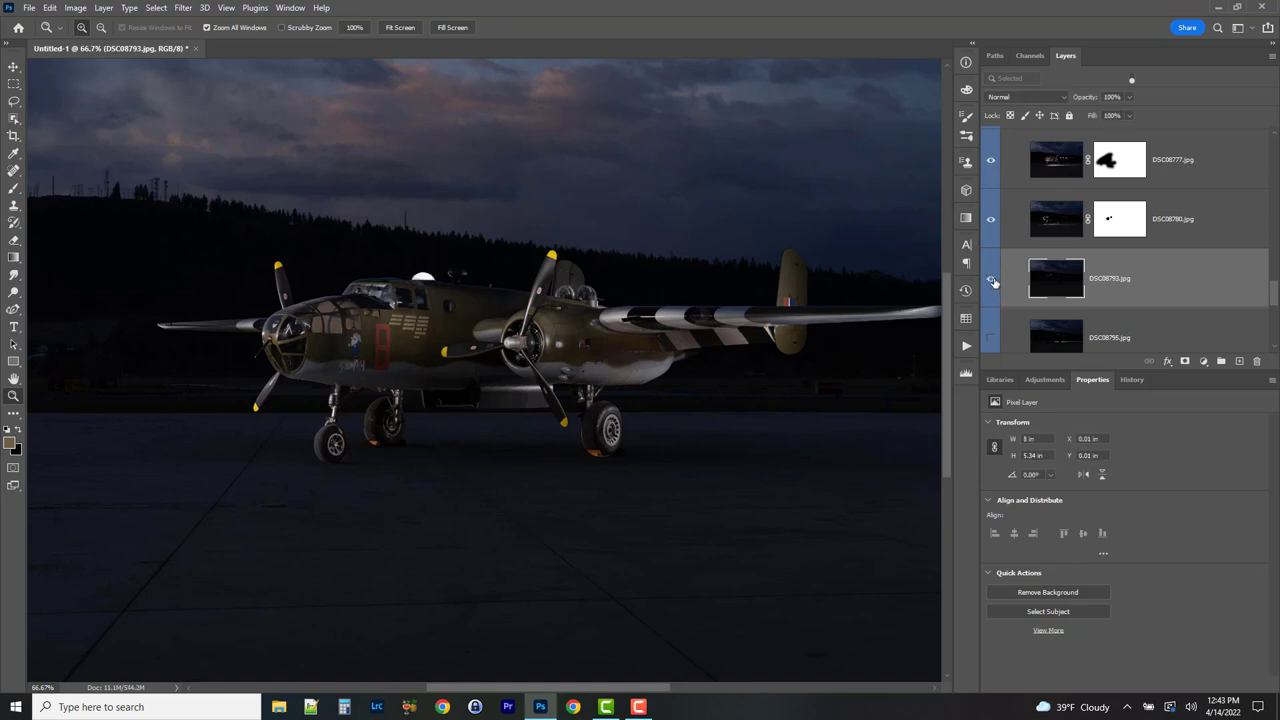
click(991, 281)
click(991, 281)
click(390, 308)
click(390, 308)
click(390, 308)
click(390, 308)
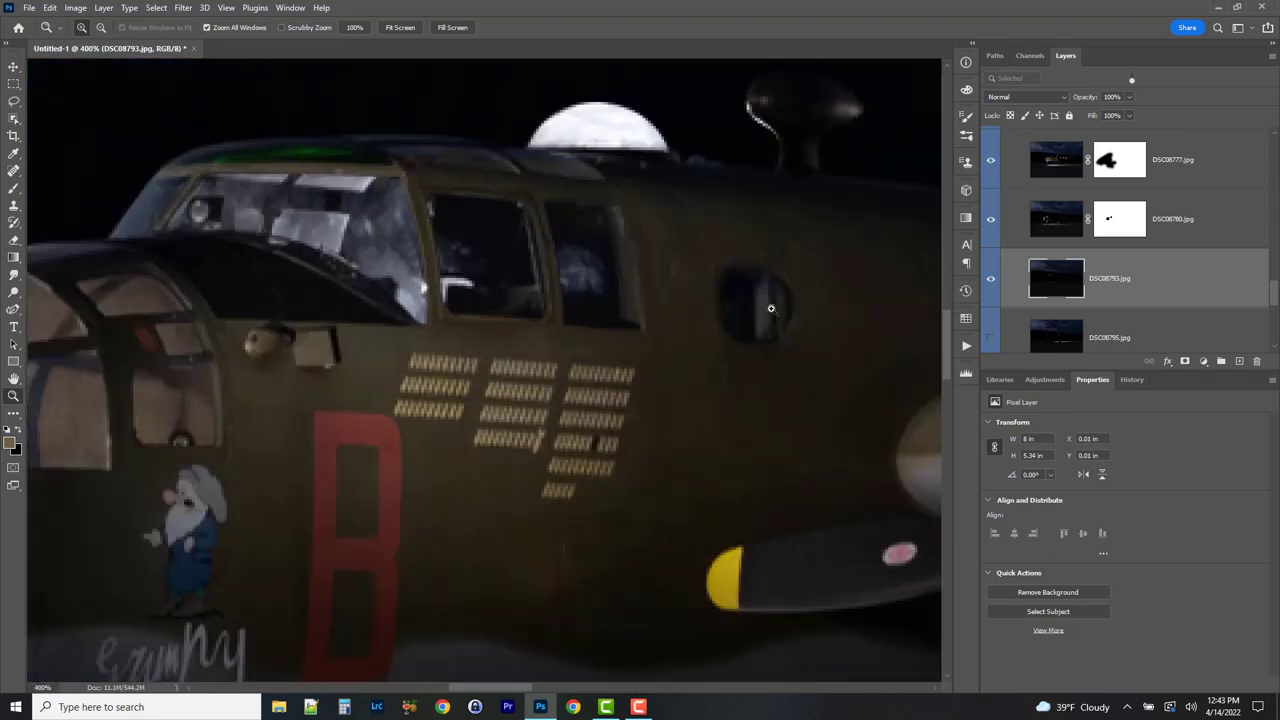
click(988, 284)
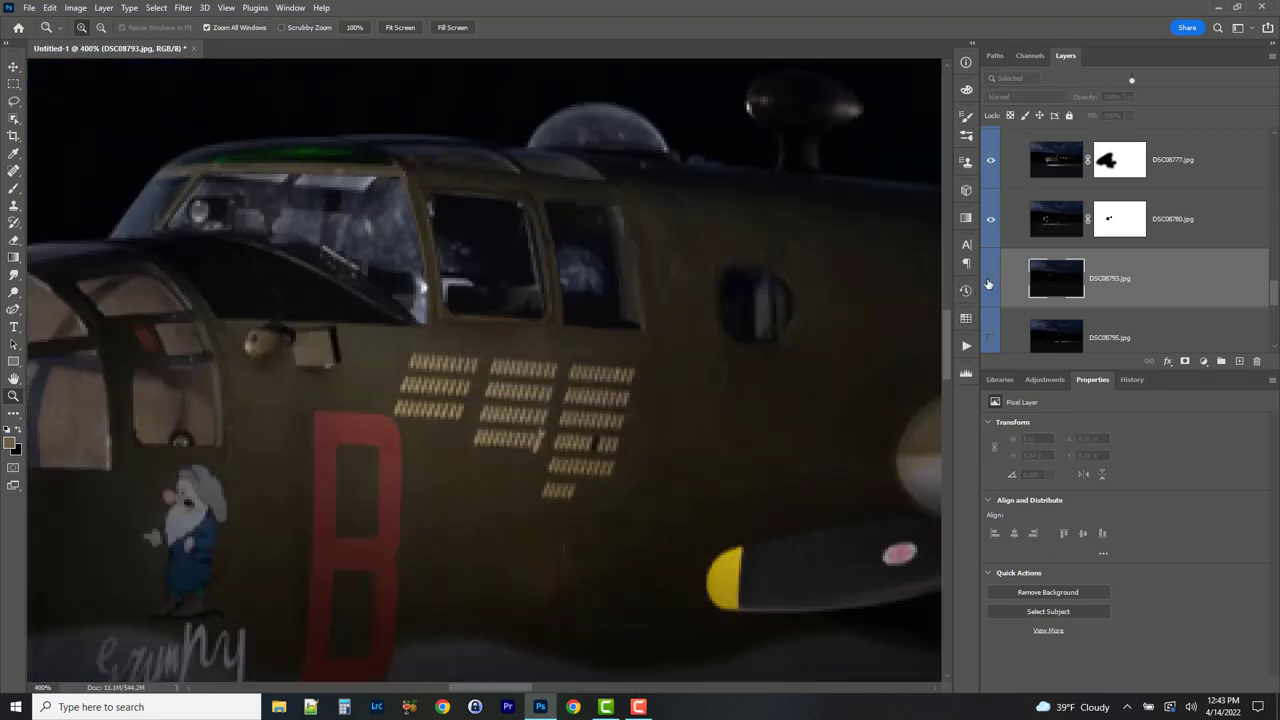
click(989, 282)
click(989, 283)
click(989, 283)
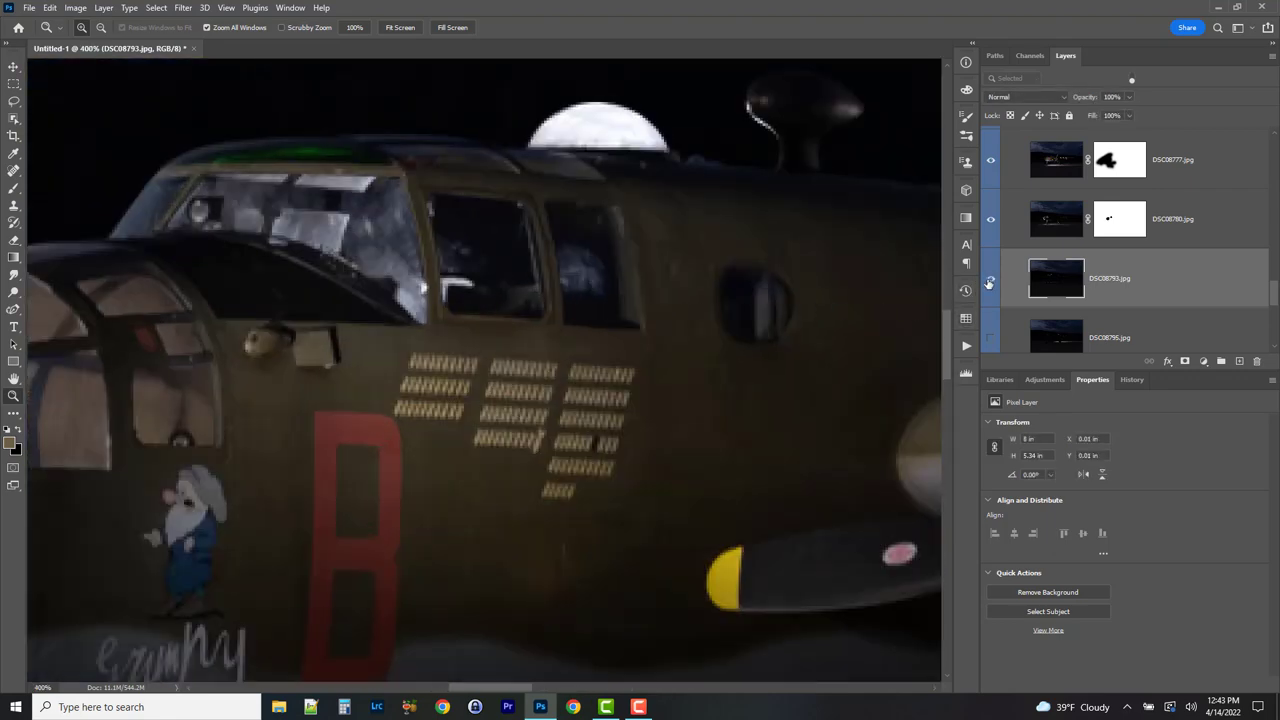
key(ctrl+0)
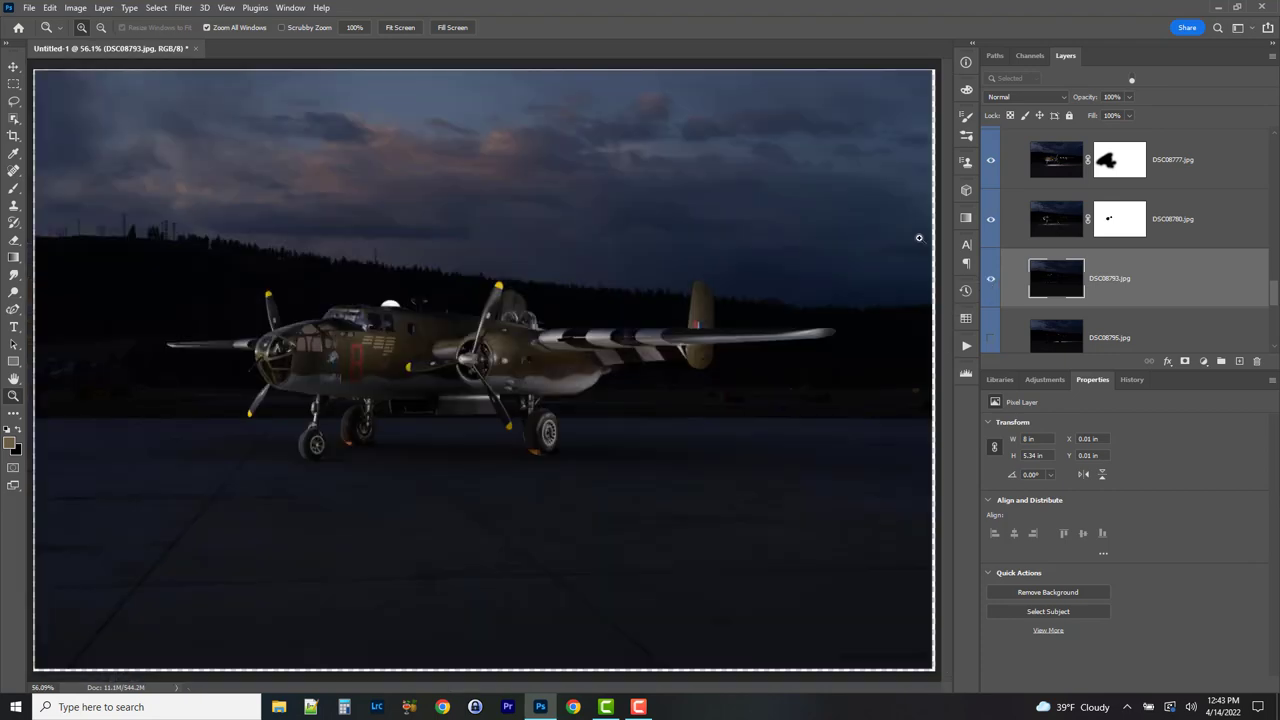
drag(1227, 298, 1257, 361)
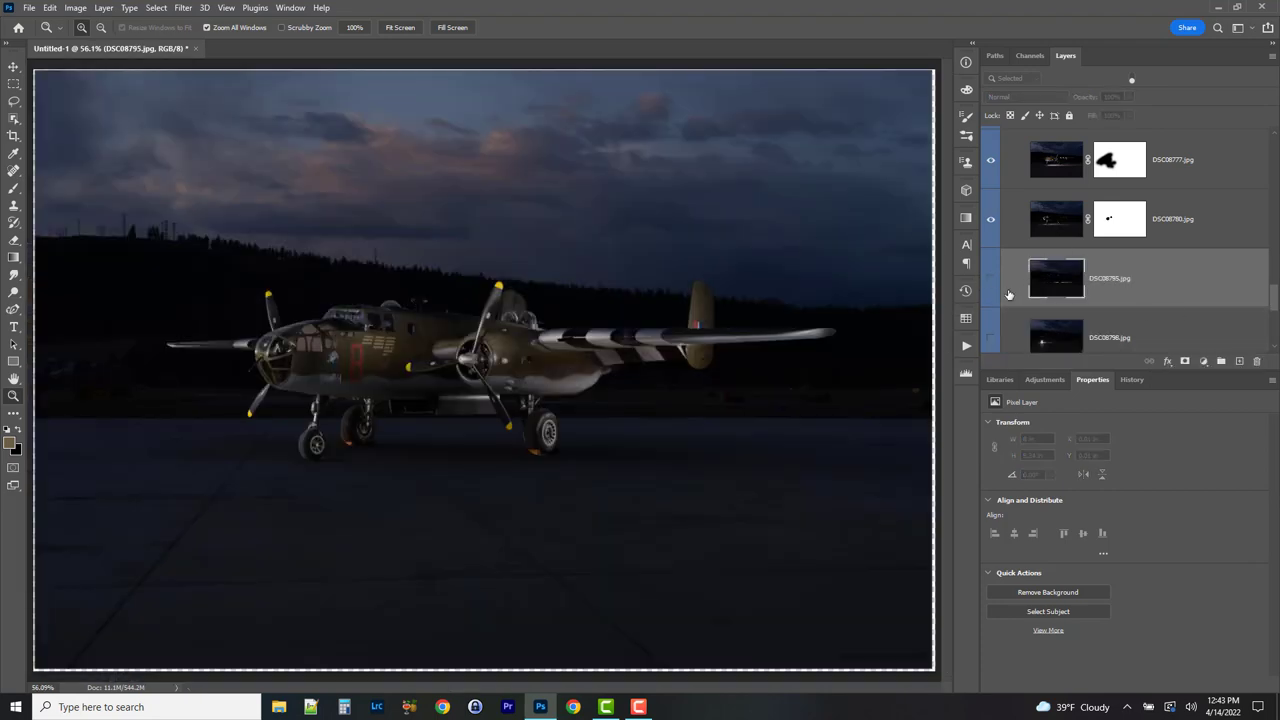
- Compare the composite with the DSC08795.jpg exposure on and off, and delete that layer
click(988, 284)
click(988, 284)
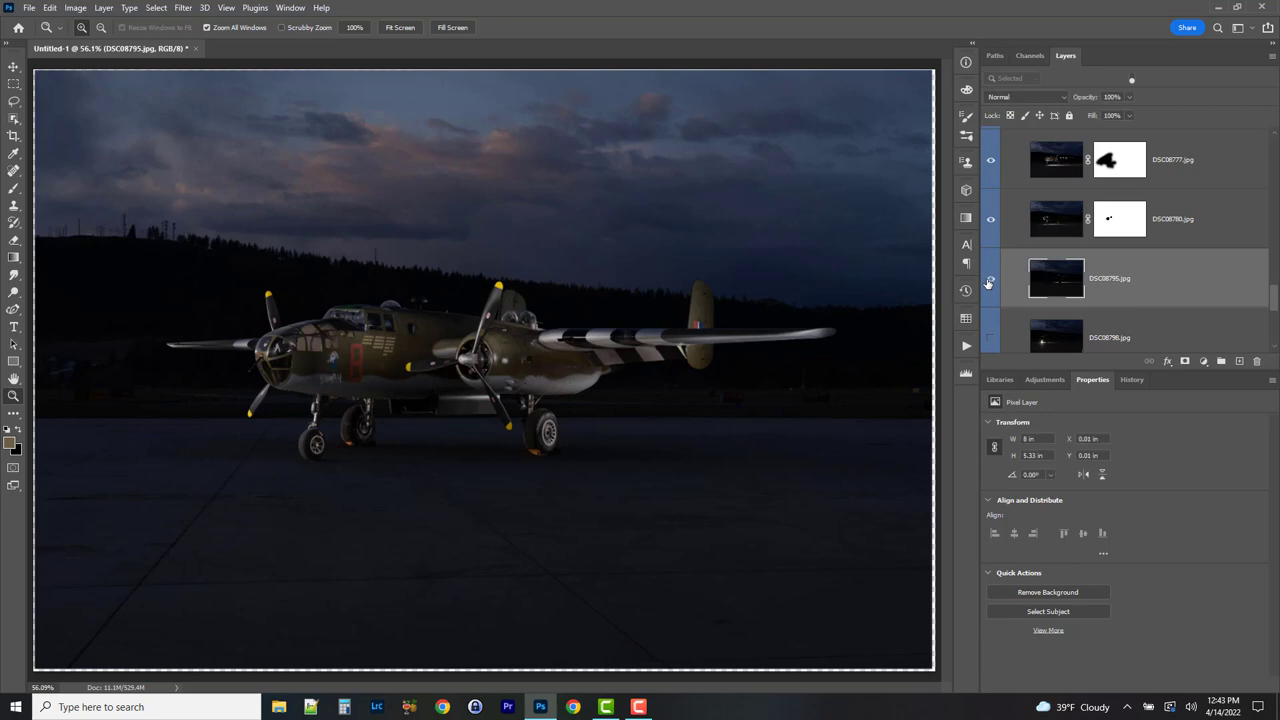
click(988, 284)
click(989, 283)
click(989, 283)
click(989, 283)
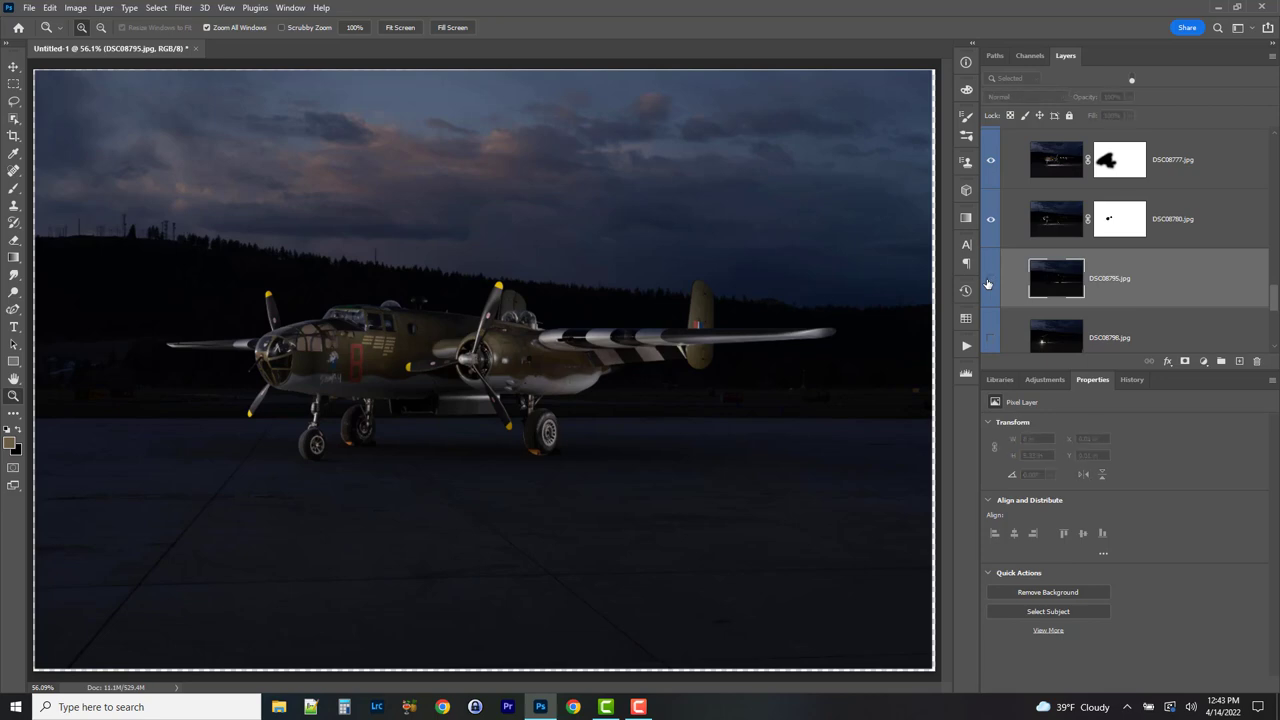
drag(1244, 291, 1257, 361)
- Check the DSC08798.jpg exposure on the nose and landing gear, and set its layer's blend mode to Lighten
click(990, 276)
click(990, 276)
click(990, 276)
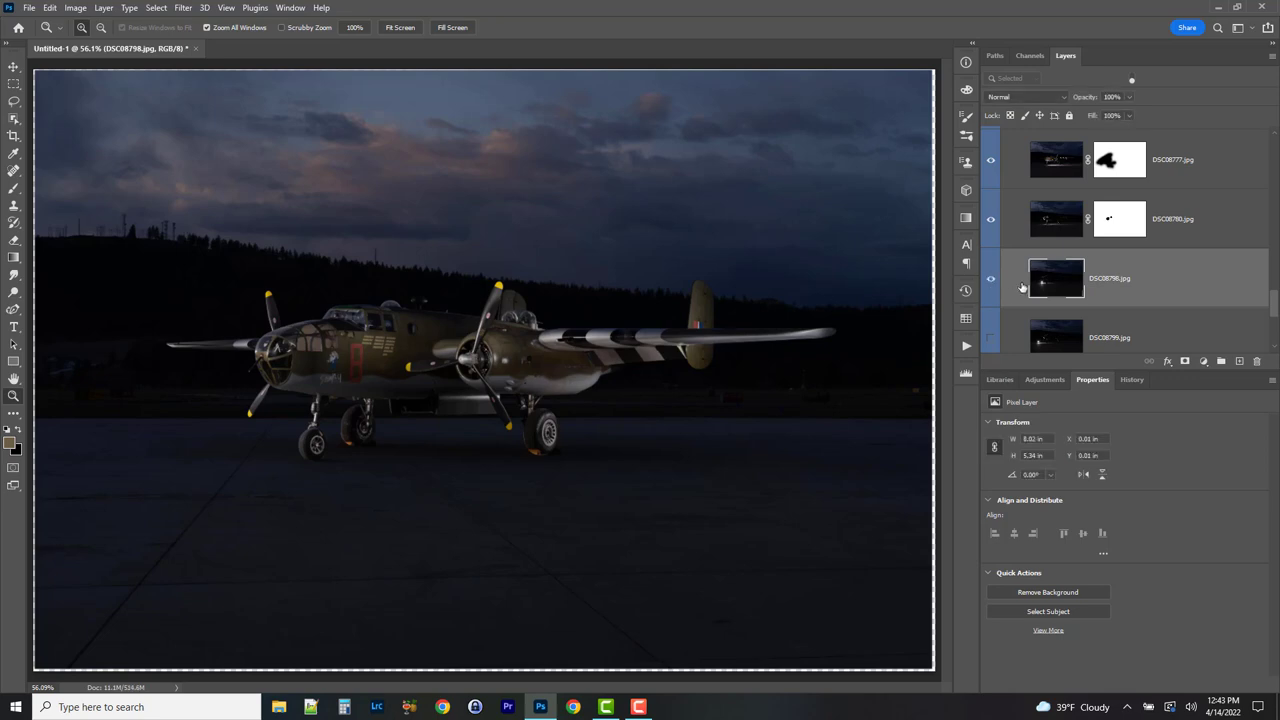
click(264, 384)
double_click(508, 391)
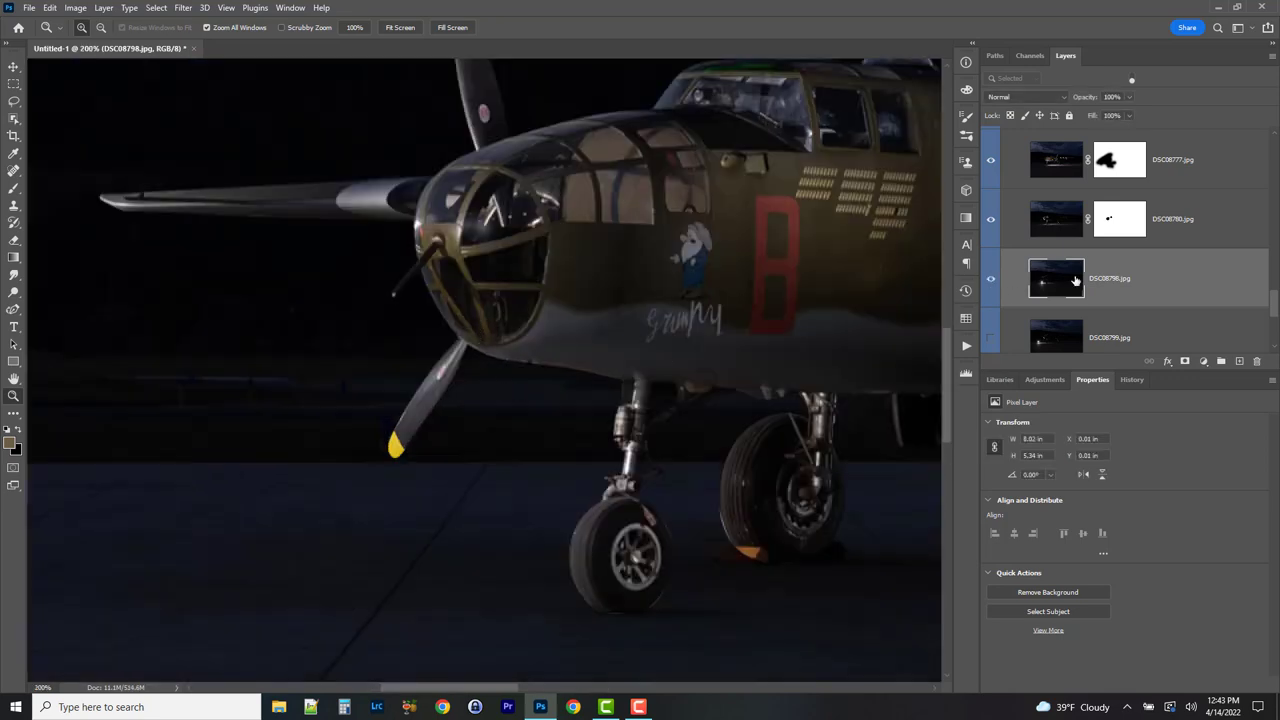
click(991, 280)
click(991, 280)
click(1020, 97)
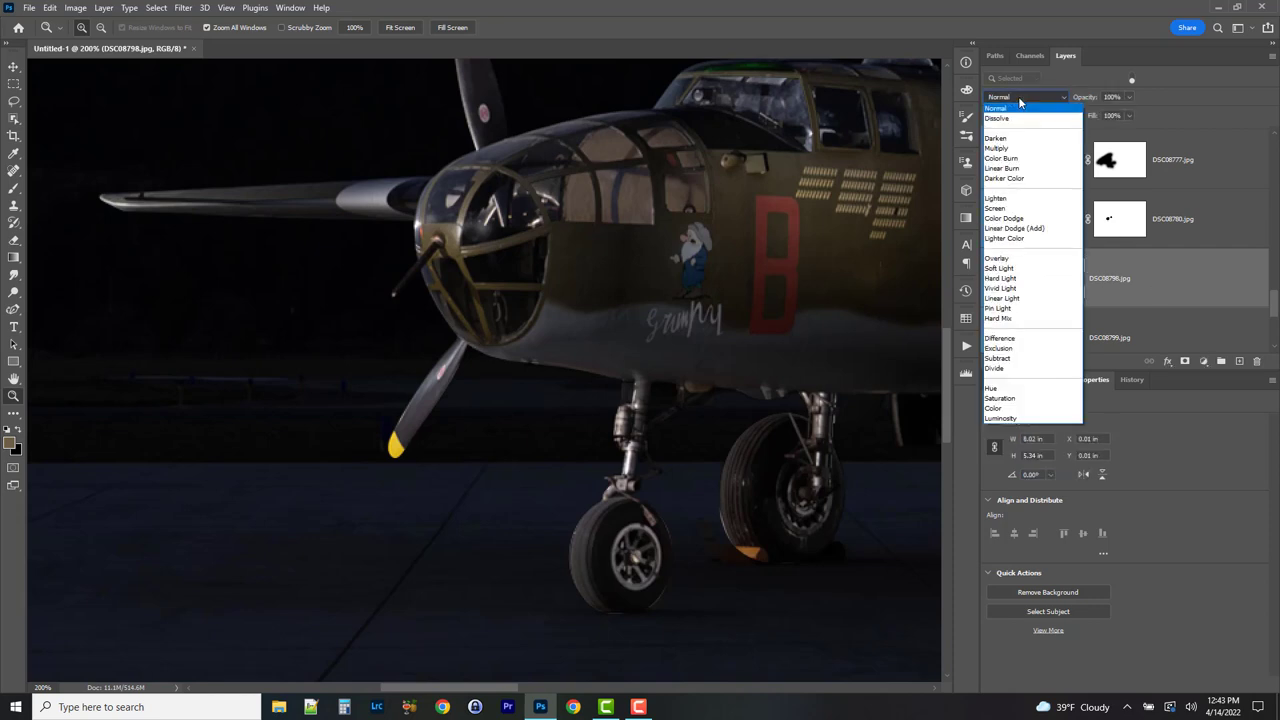
click(1018, 198)
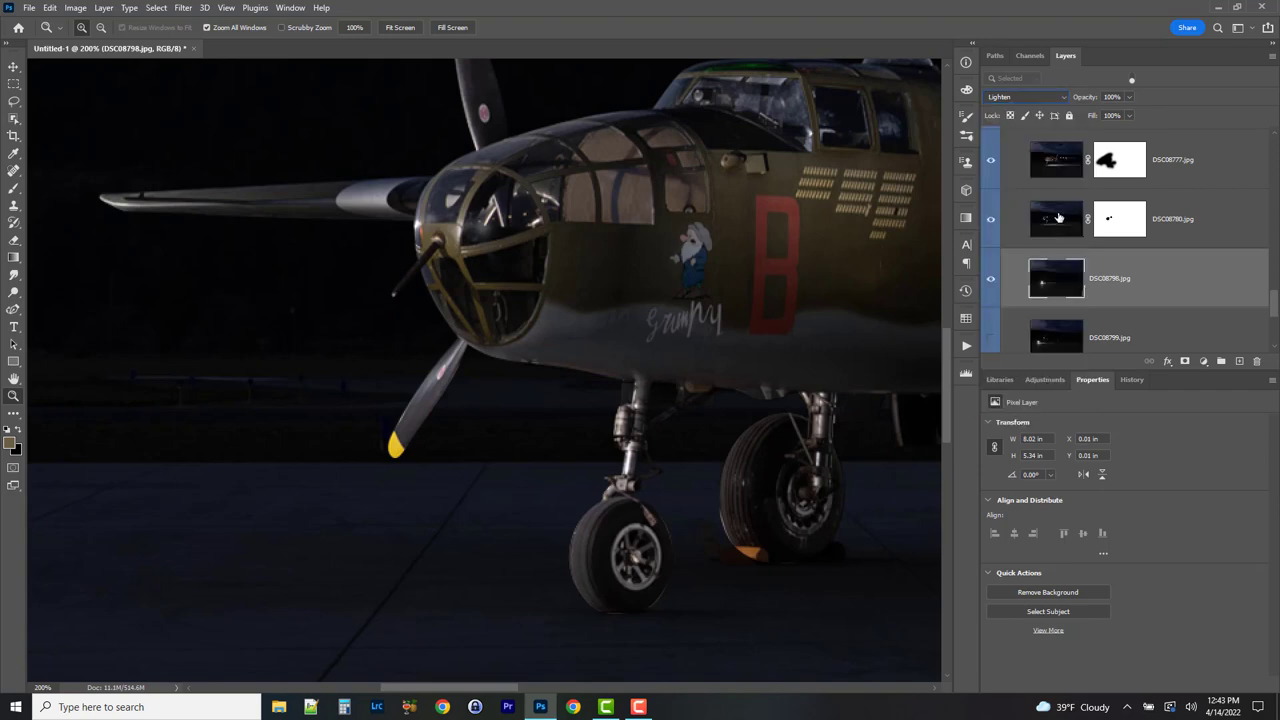
- Show the DSC08799.jpg exposure and compare the whole composite with it on and off
click(1049, 327)
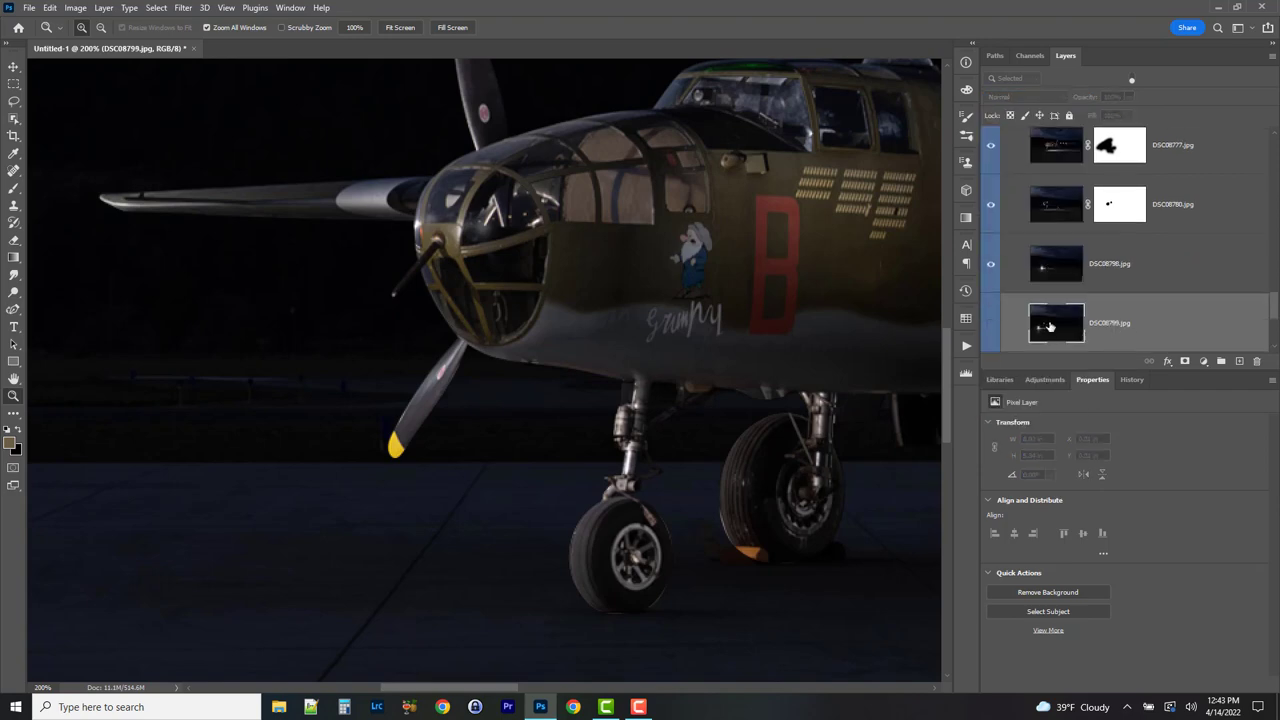
key(ctrl+0)
click(988, 326)
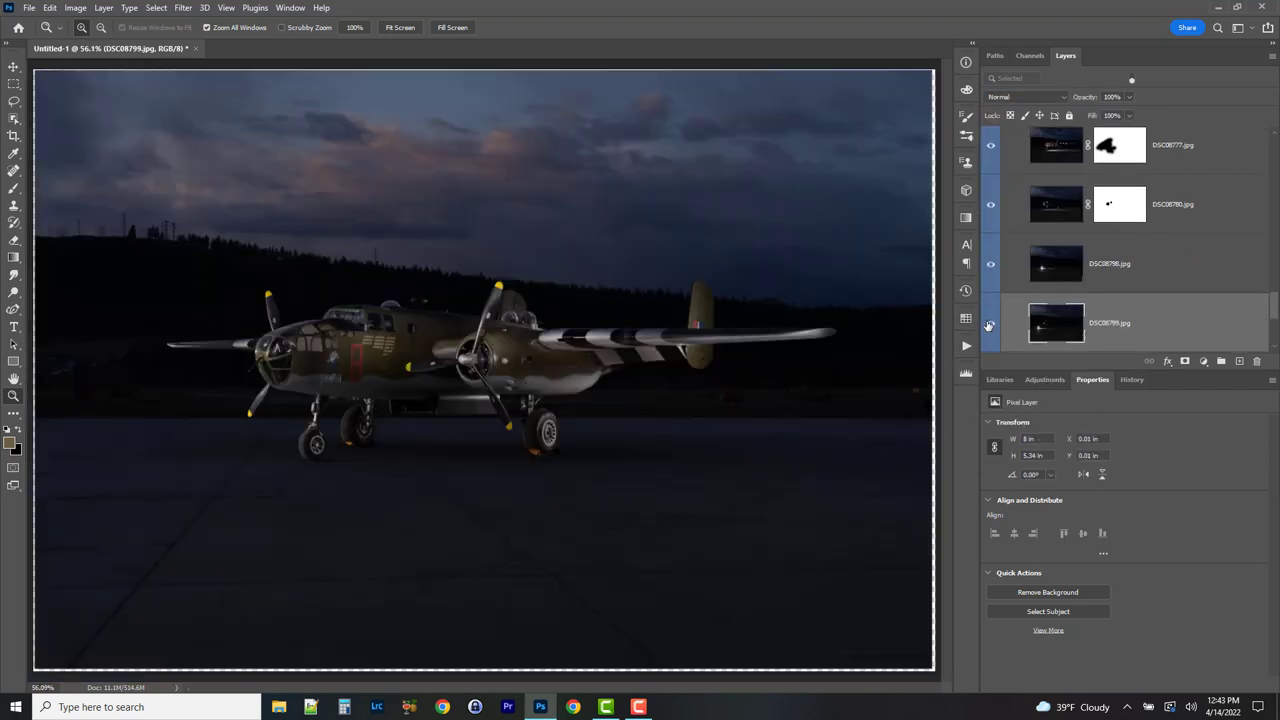
click(988, 326)
click(988, 326)
click(988, 326)
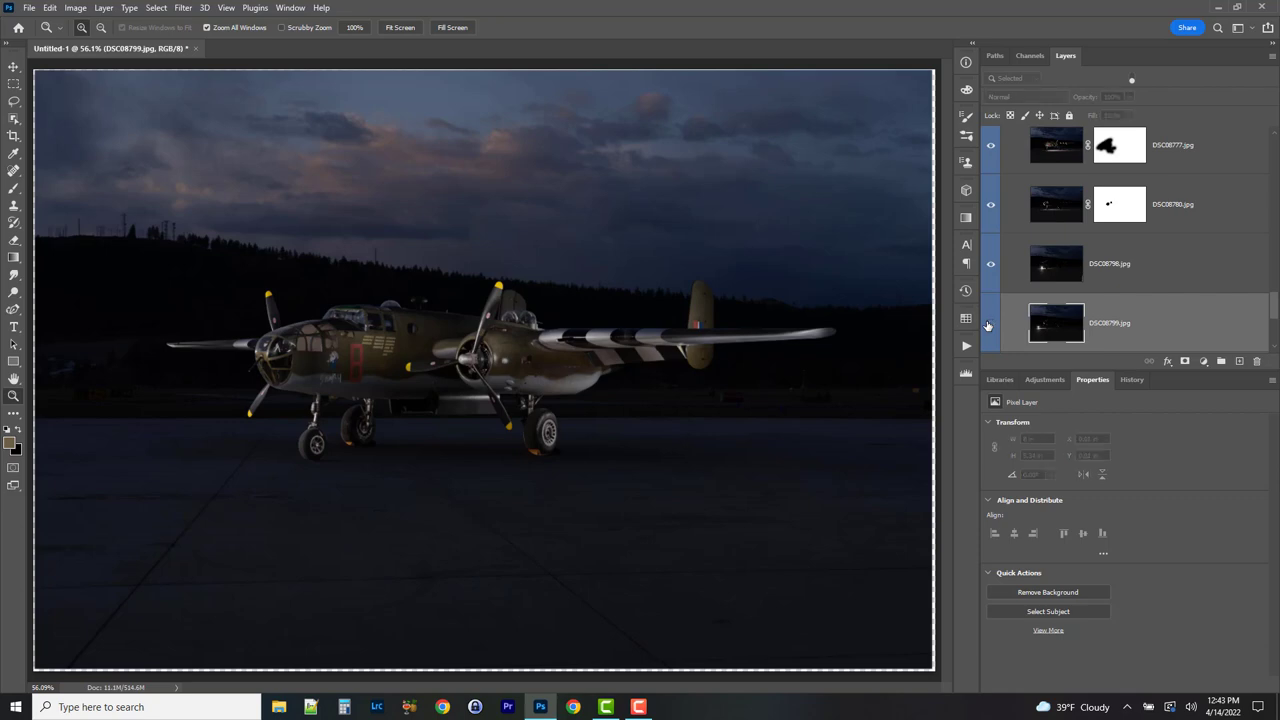
click(988, 326)
- Compare DSC08799.jpg on and off up close at the nose and front landing gear, and delete its layer
click(262, 390)
click(409, 375)
click(649, 354)
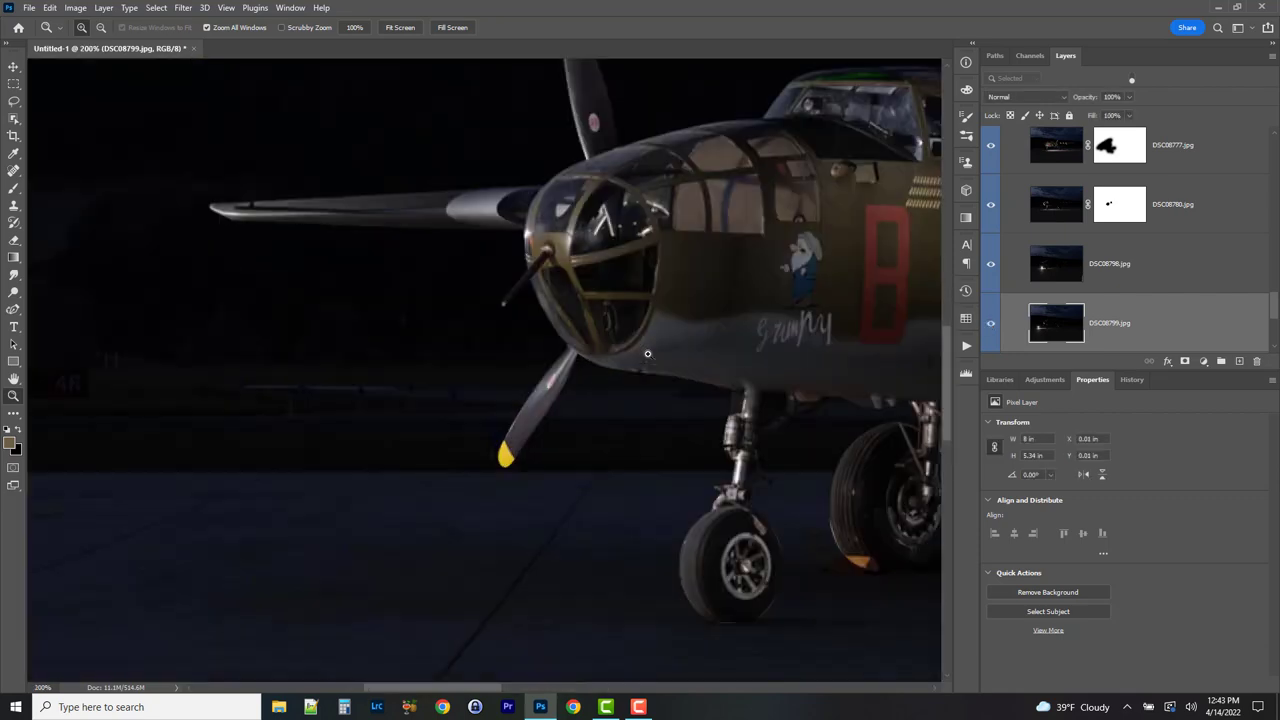
click(673, 346)
click(990, 328)
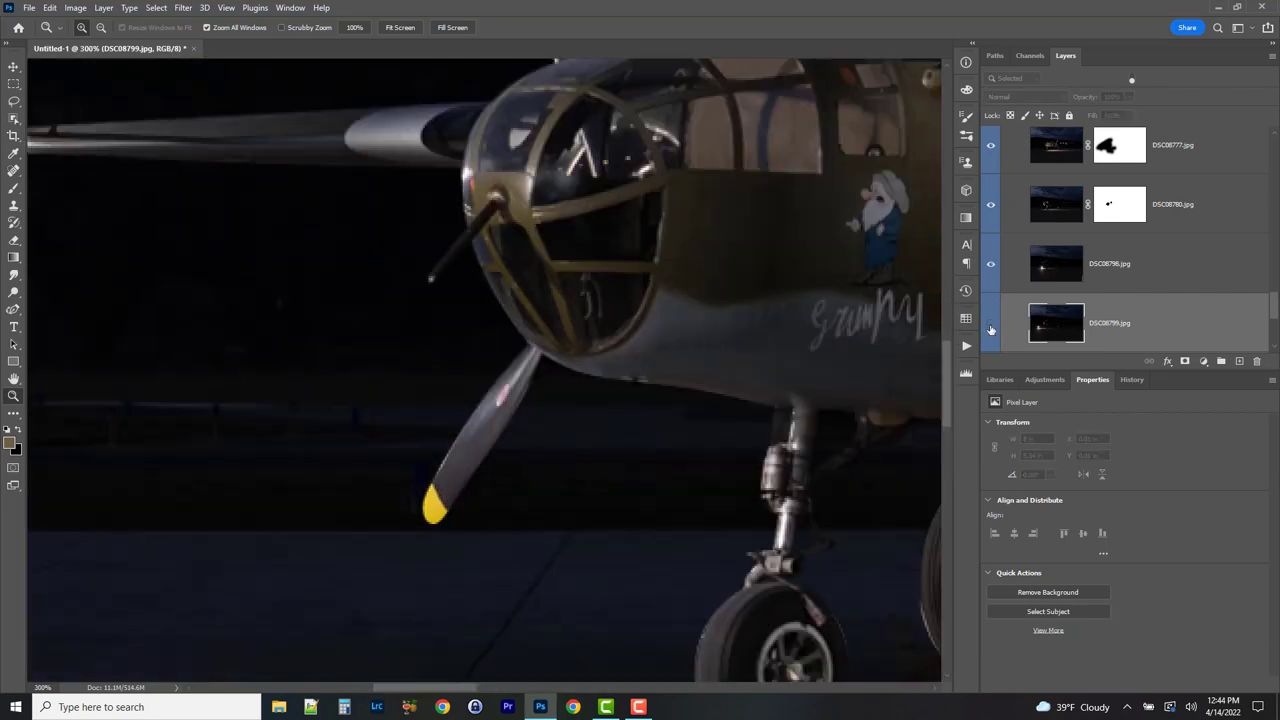
click(990, 328)
click(990, 328)
drag(1246, 326, 1257, 362)
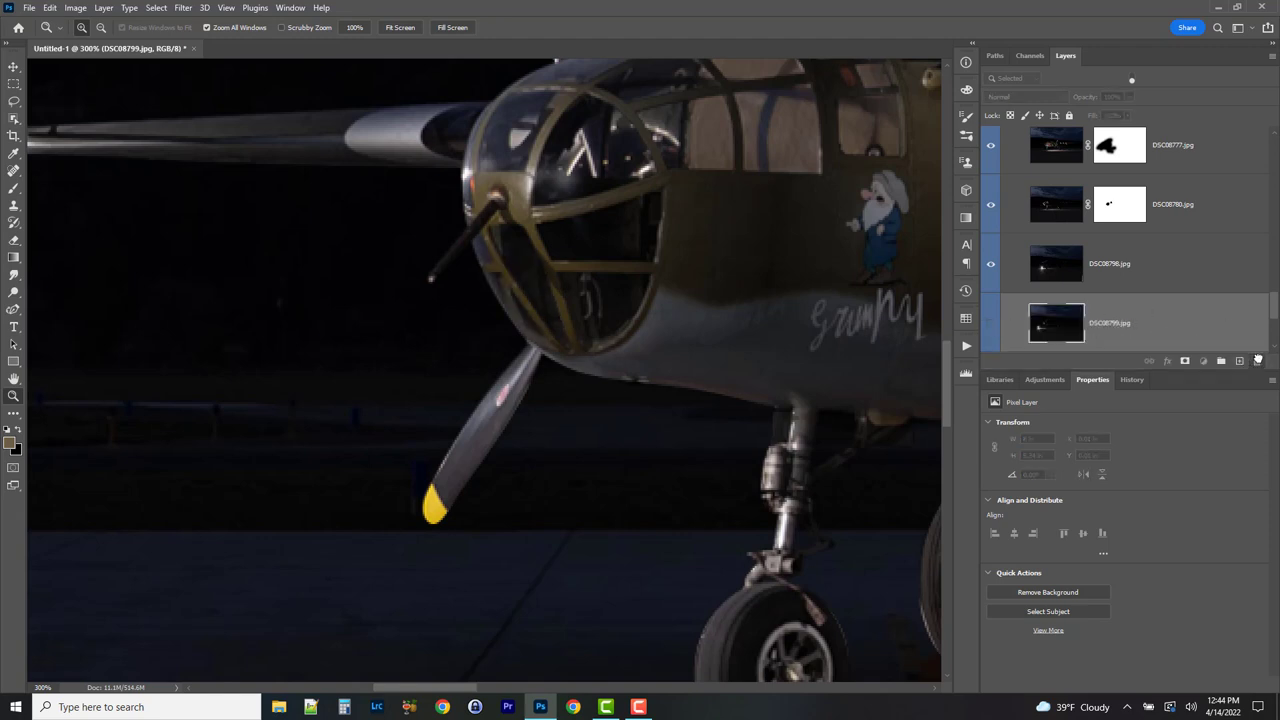
- Show the DSC08800.jpg exposure and compare it on and off up close at the cockpit and upper fuselage
click(990, 327)
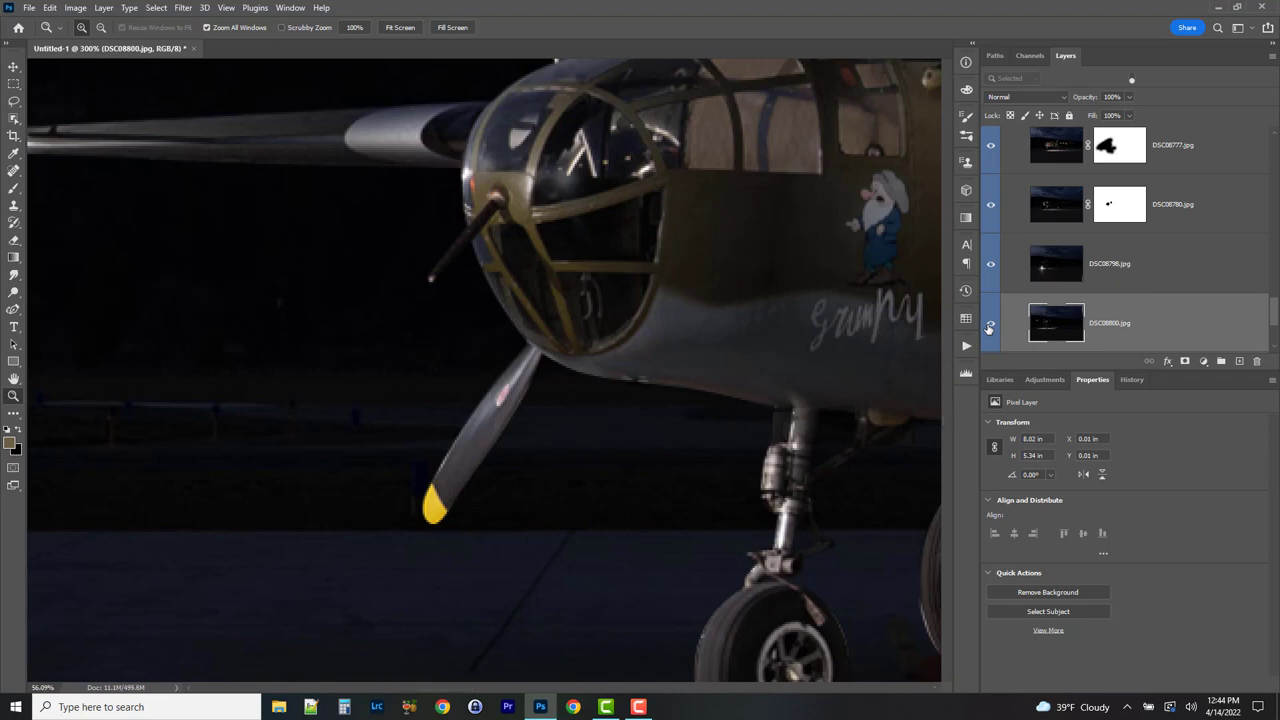
key(ctrl+0)
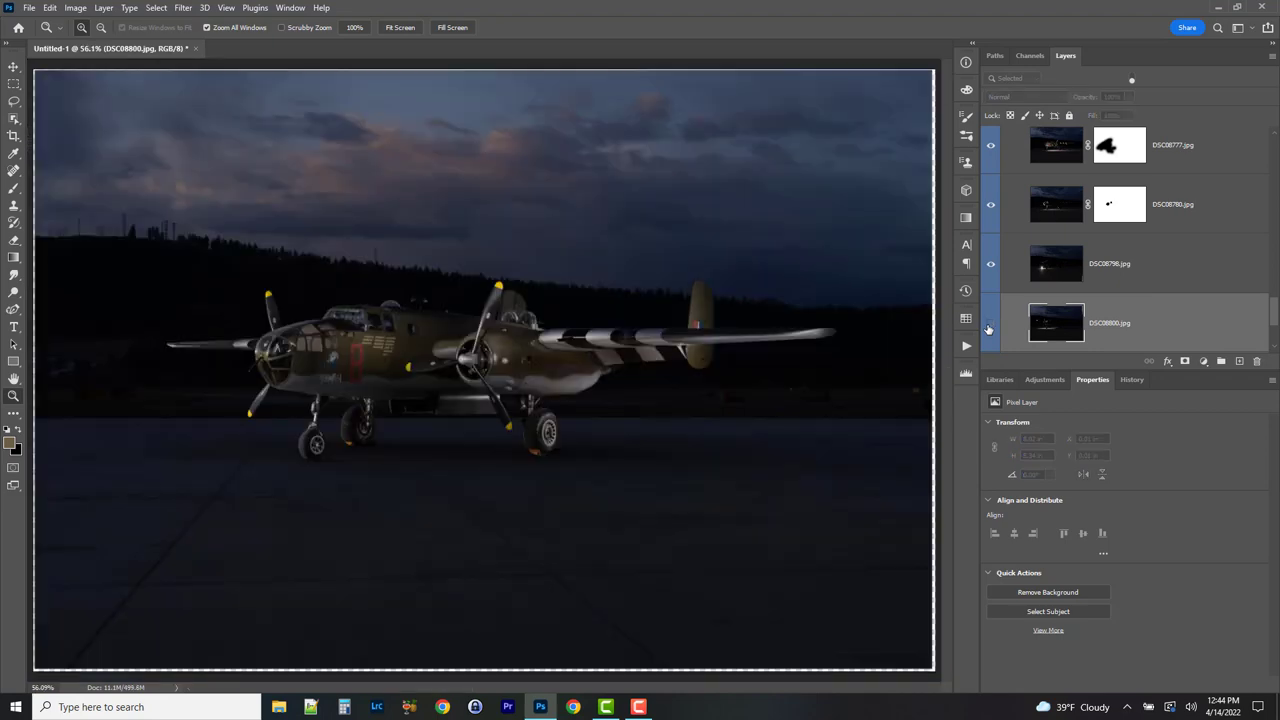
click(403, 324)
click(455, 352)
click(506, 383)
drag(545, 400, 557, 418)
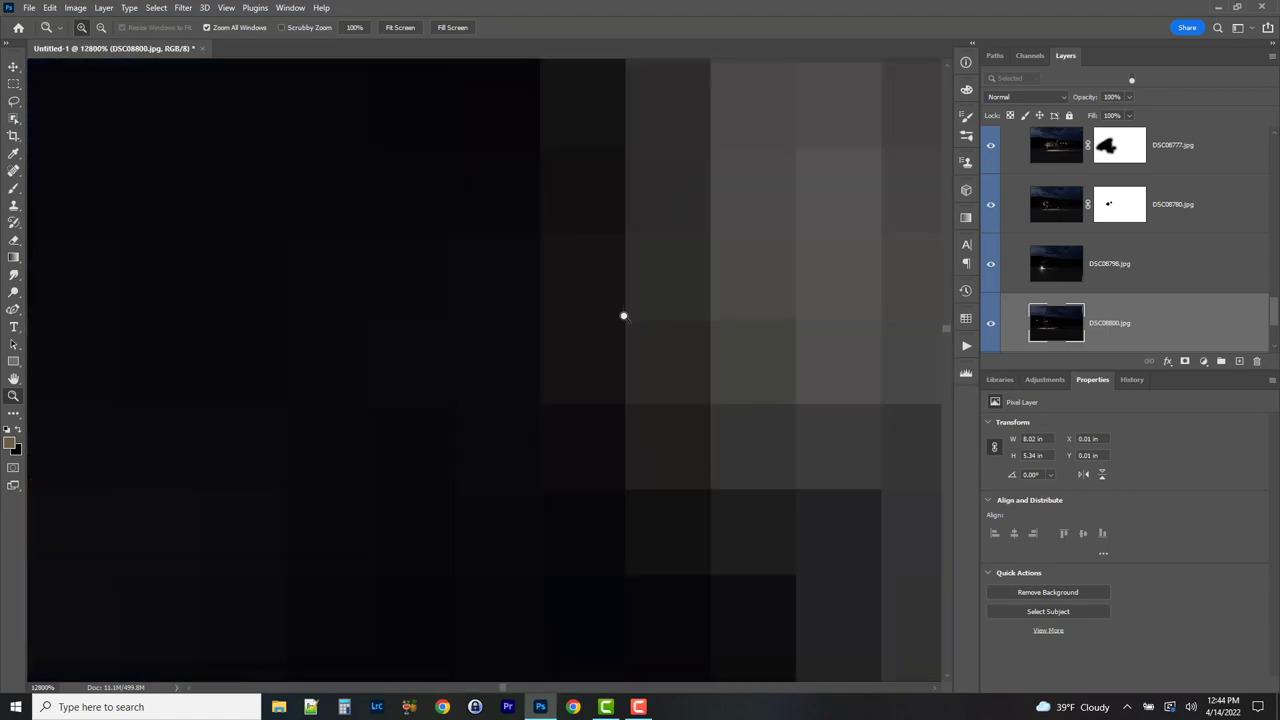
drag(622, 316, 622, 318)
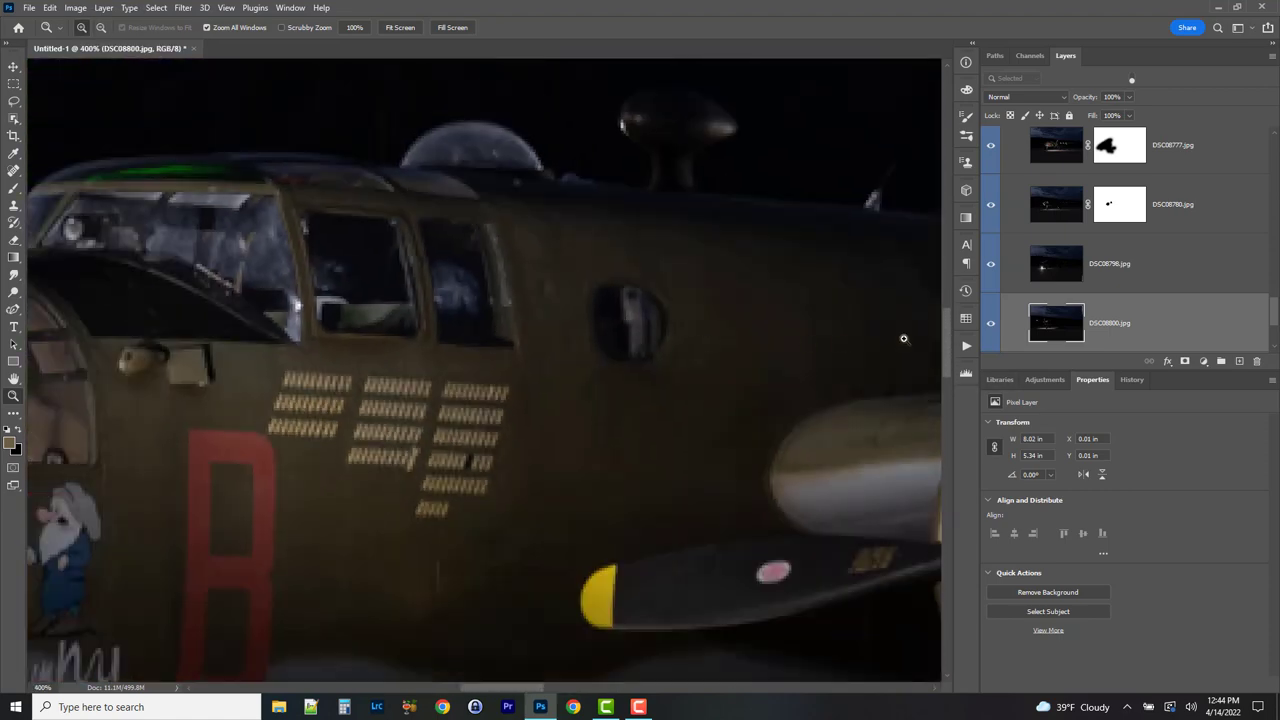
click(991, 323)
click(993, 325)
click(993, 325)
click(993, 325)
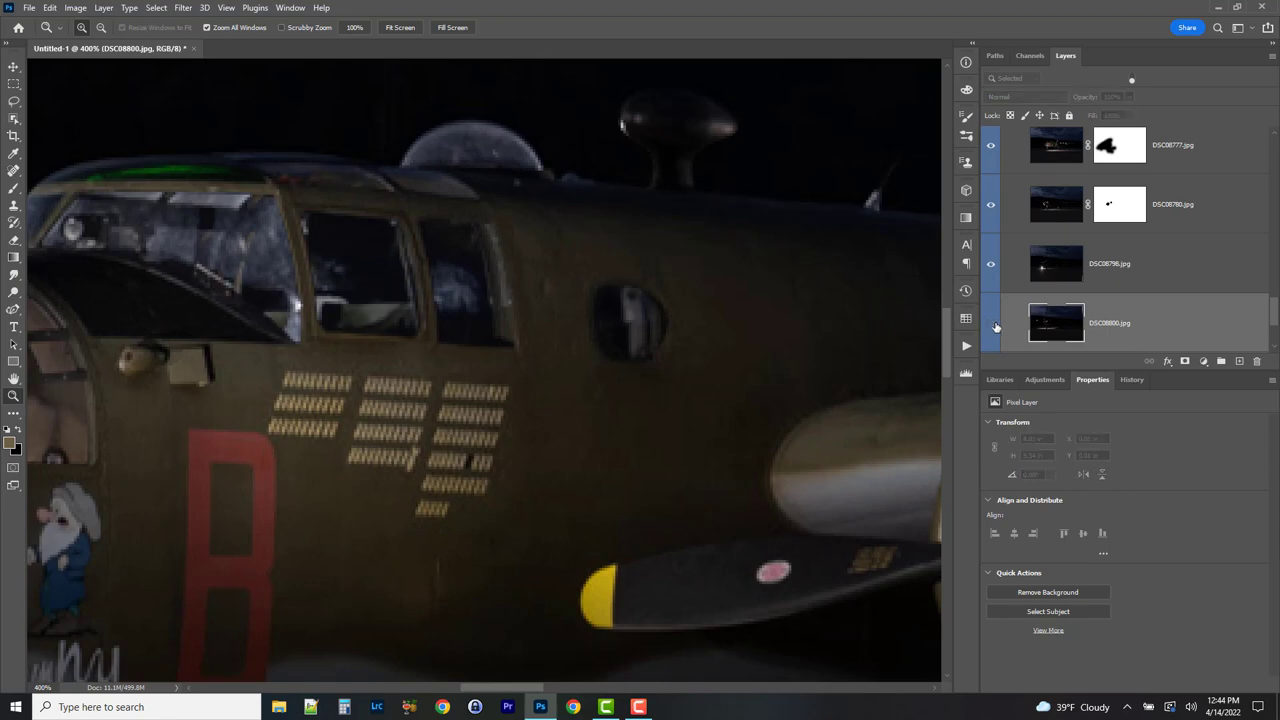
click(993, 325)
click(993, 325)
- Compare DSC08800.jpg on and off across the plane, and set its layer's blend mode to Lighten
alt+click(543, 354)
alt+click(543, 354)
alt+click(543, 354)
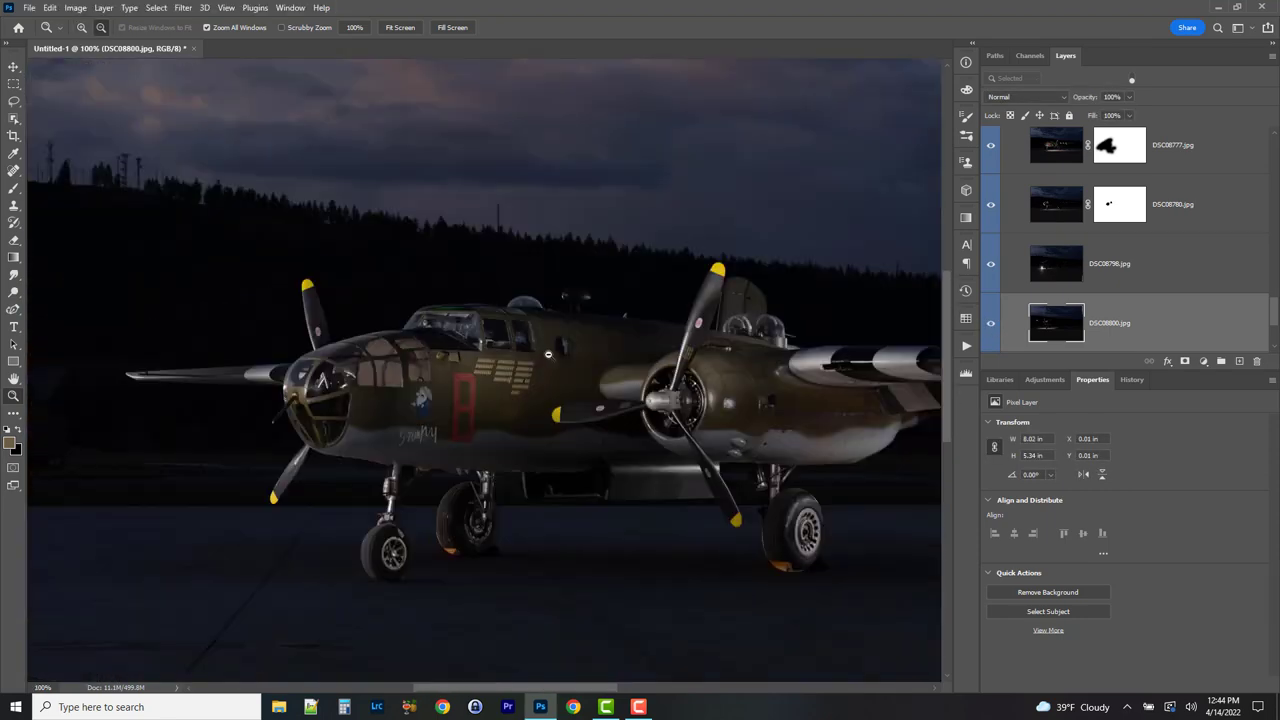
click(990, 328)
click(990, 328)
click(990, 328)
click(990, 328)
click(1045, 97)
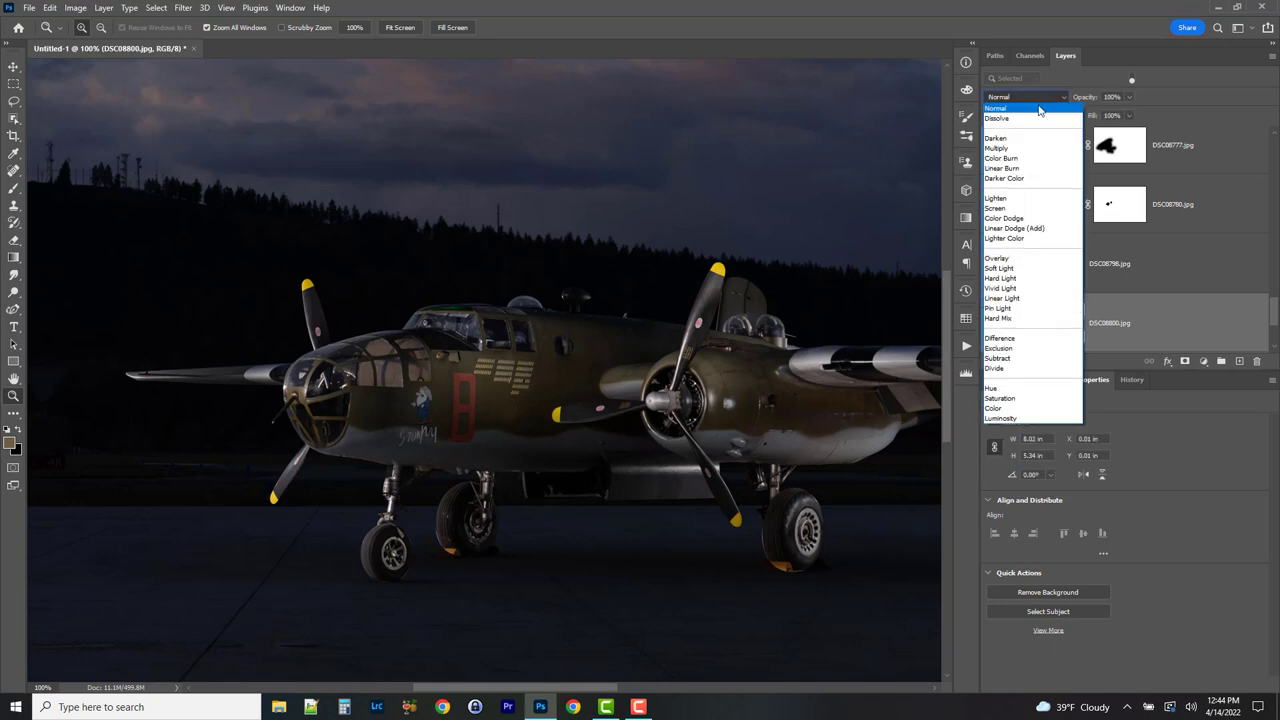
click(1011, 199)
- Show the DSC08817.jpg exposure and compare its effect on the cockpit roof and fuselage on and off
scroll(1100, 300, down, 3)
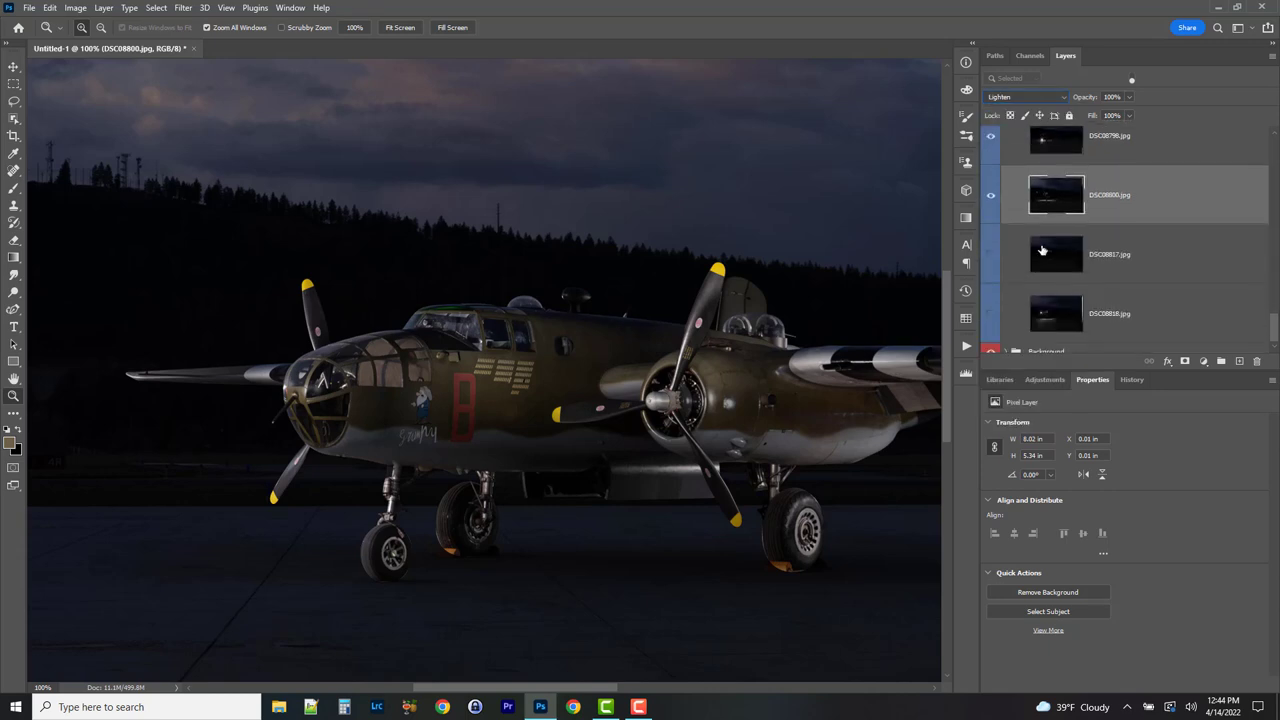
click(1001, 260)
click(991, 256)
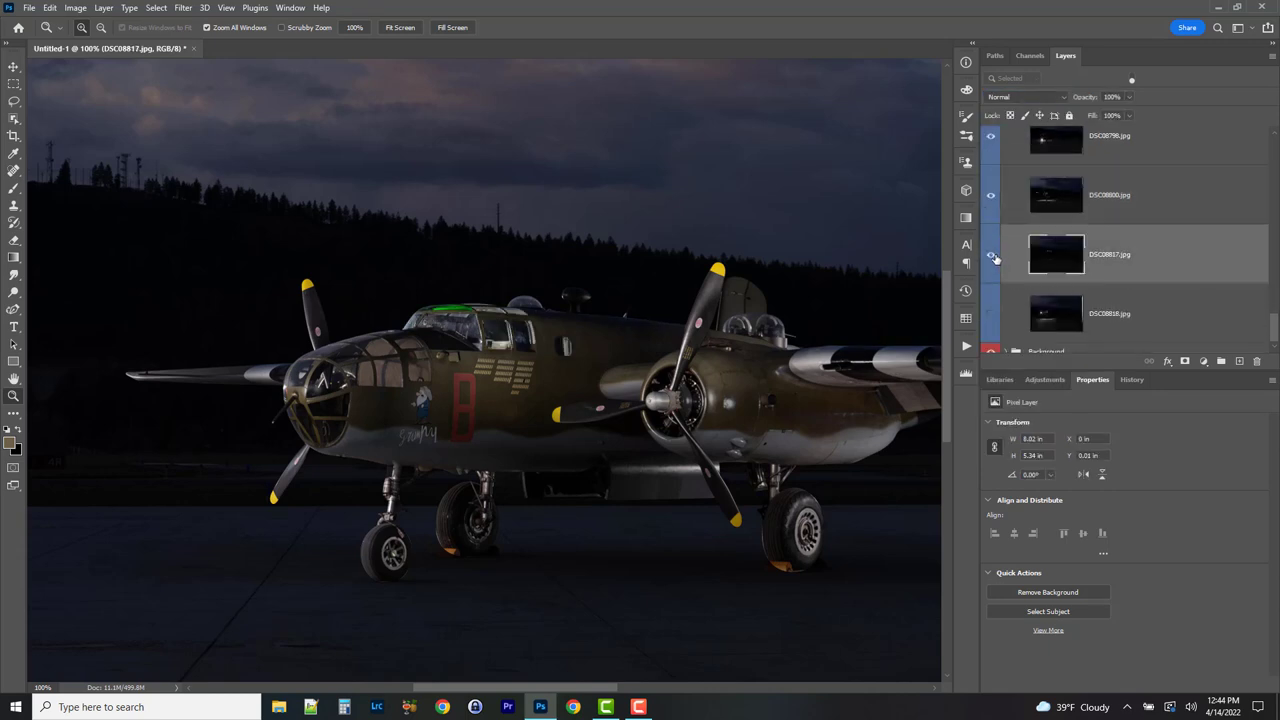
click(991, 256)
click(991, 256)
click(994, 257)
click(994, 257)
click(994, 257)
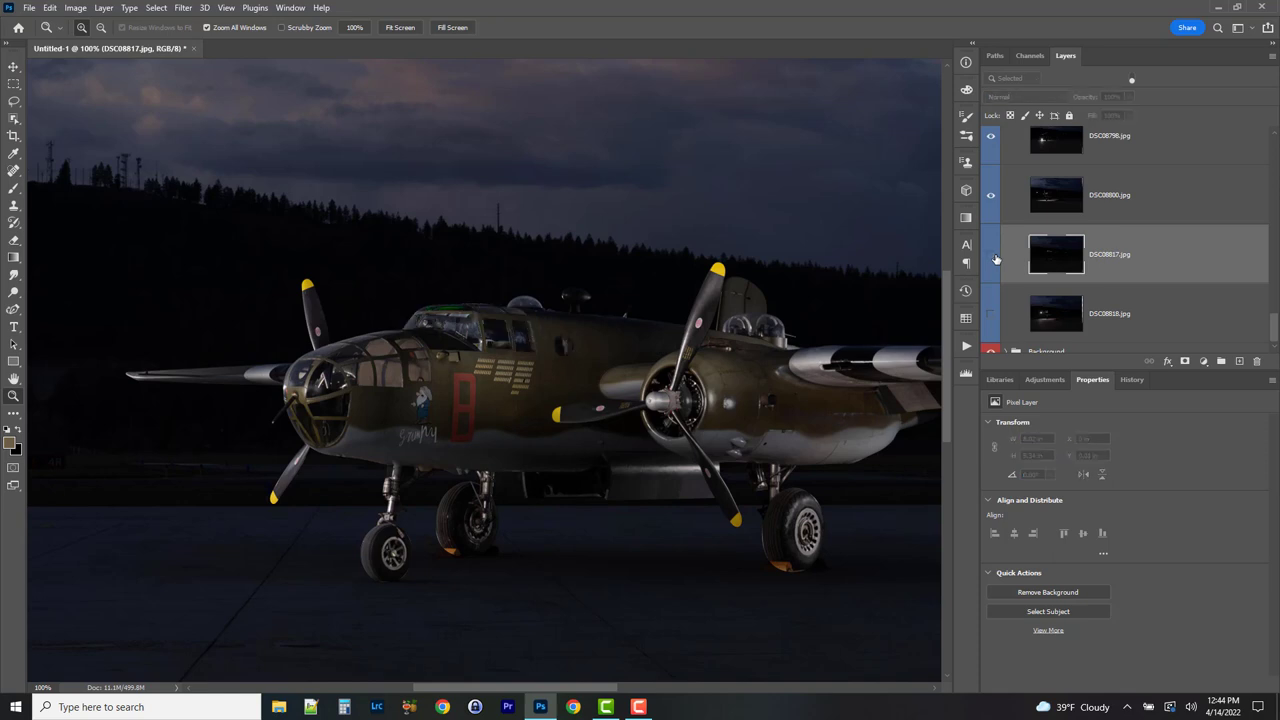
click(994, 257)
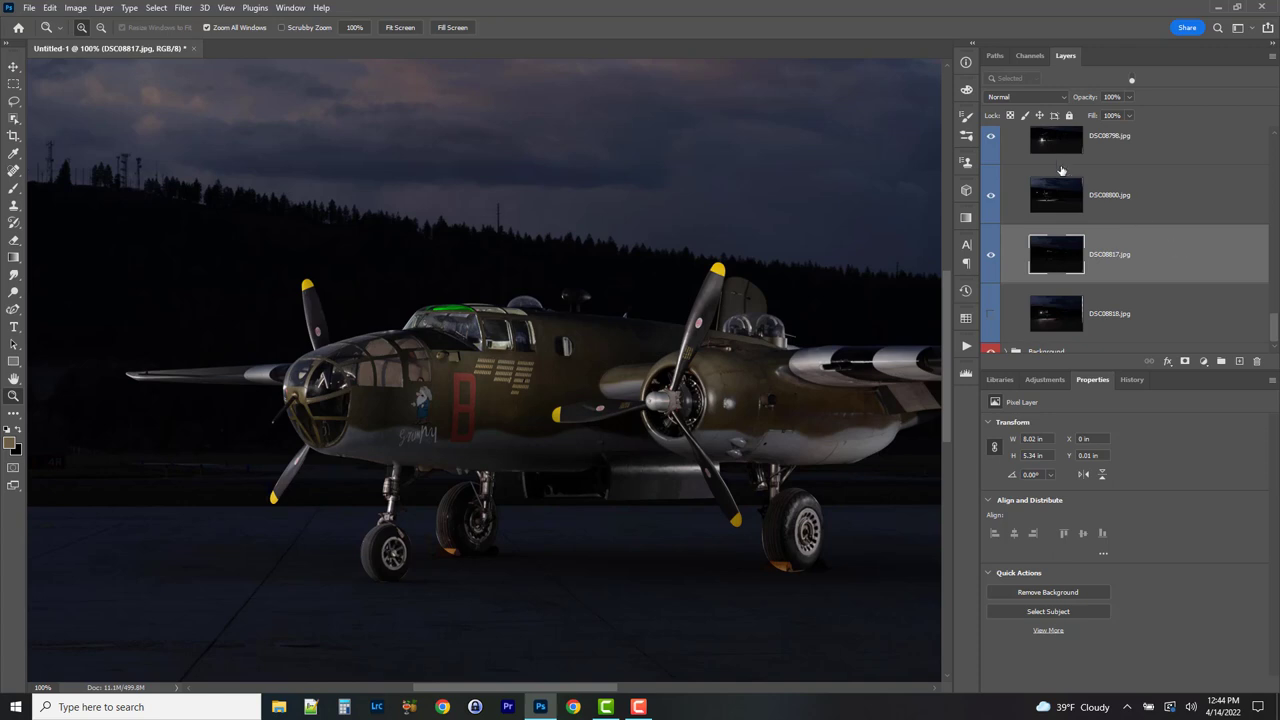
- Set the DSC08817.jpg layer's blend mode to Lighten and reduce its opacity to about 43%
click(1031, 99)
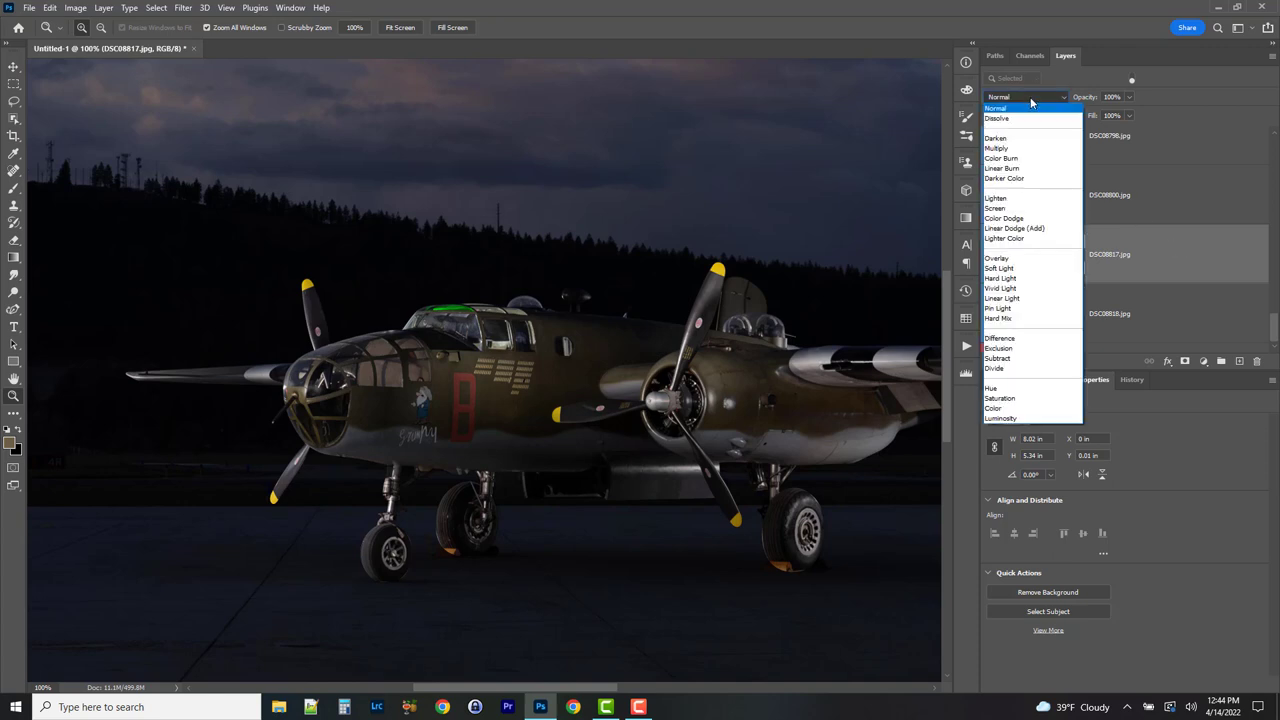
click(1010, 199)
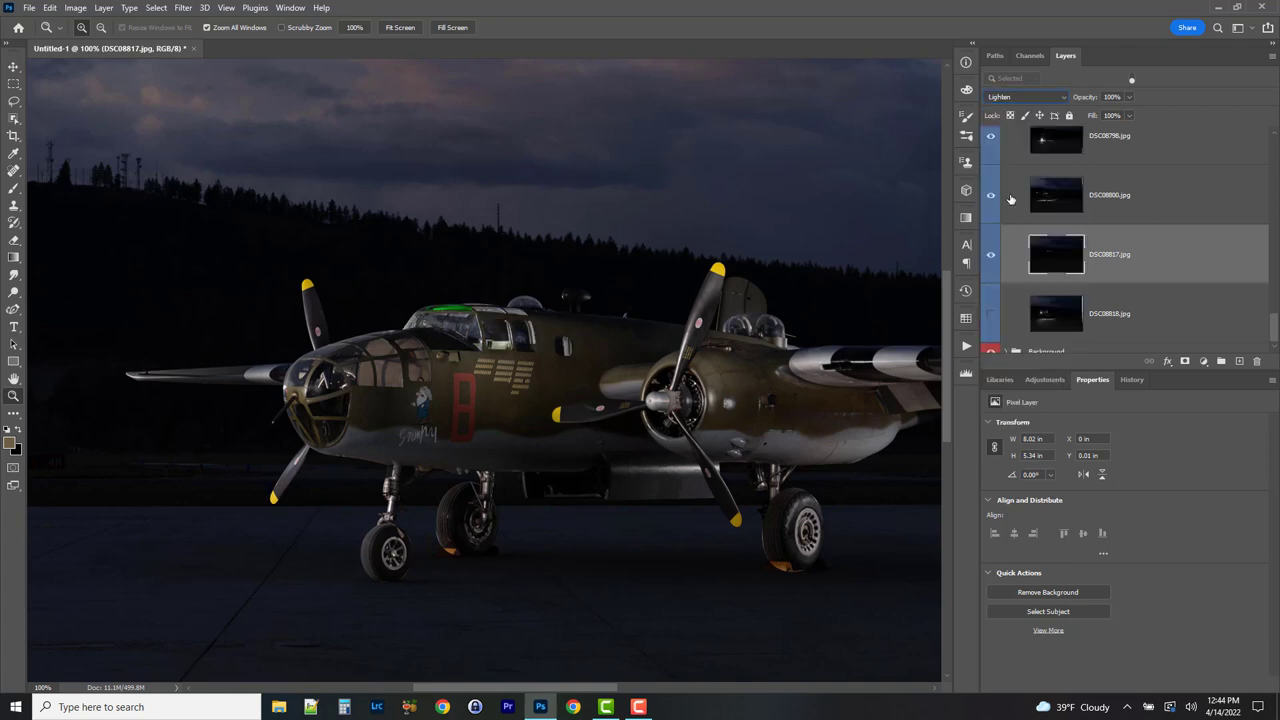
click(1130, 97)
drag(1131, 112, 1077, 117)
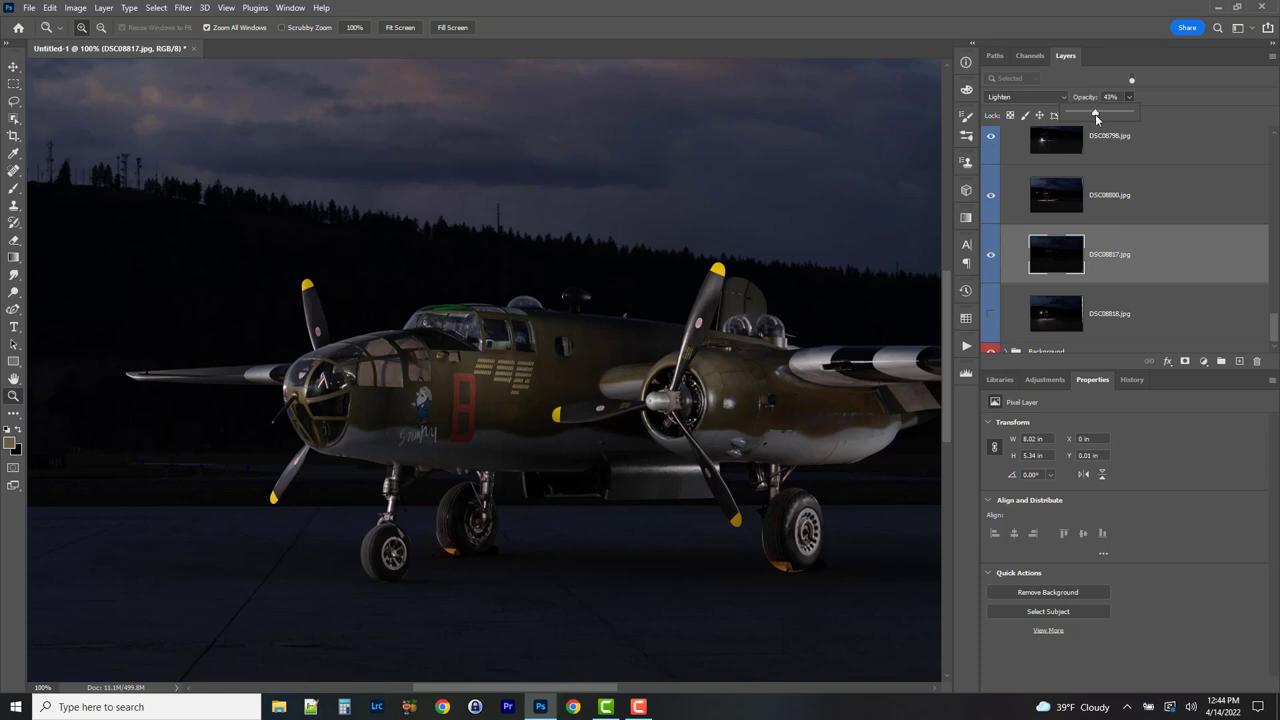
drag(1095, 115, 1093, 116)
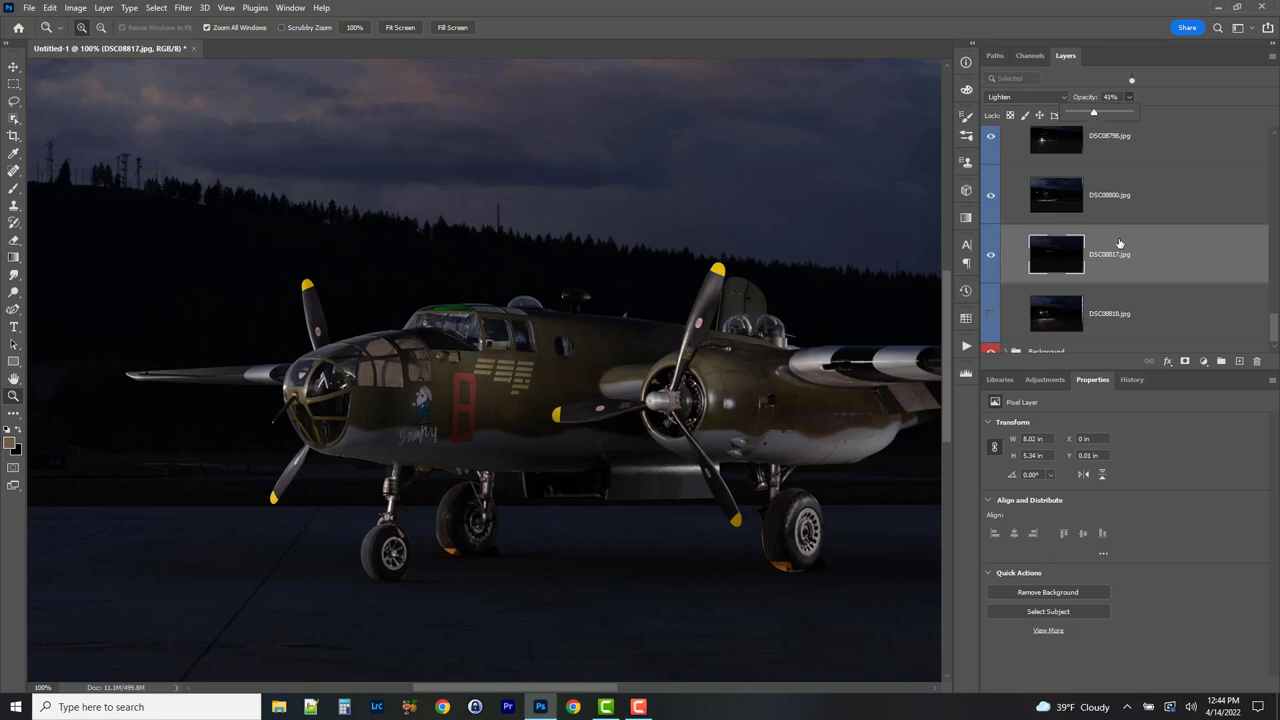
- Compare the composite with the DSC08818.jpg exposure on and off, and set that layer's blend mode to Lighten
click(1172, 318)
click(990, 314)
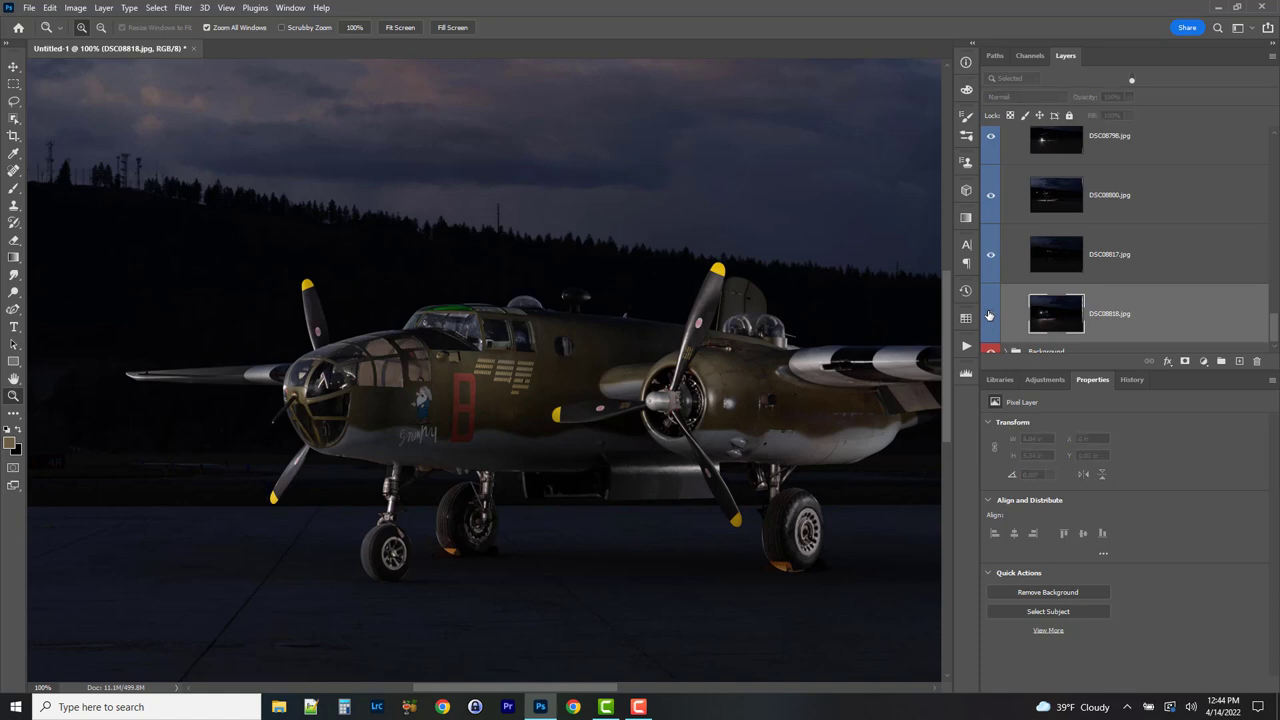
click(989, 314)
drag(830, 310, 866, 303)
click(990, 315)
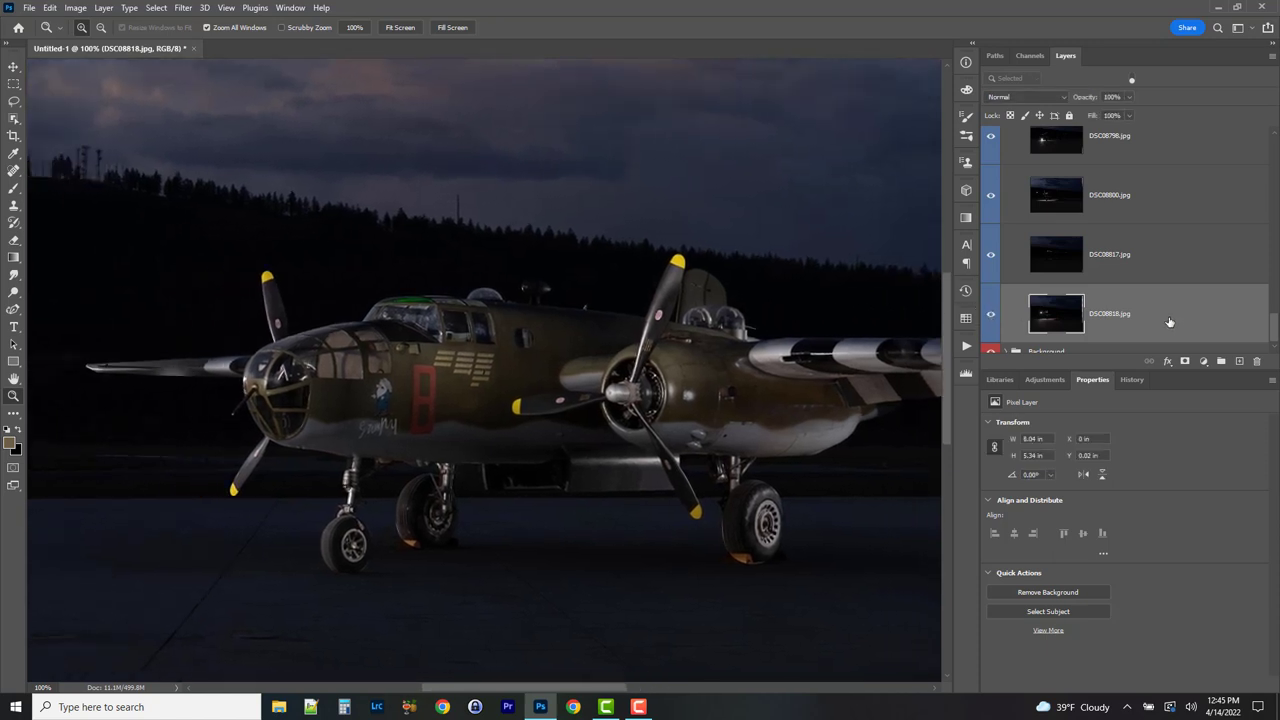
click(1005, 97)
click(1025, 200)
- Add a layer mask to DSC08818.jpg and paint black around the wing beyond the nose to hide its light there
click(1185, 361)
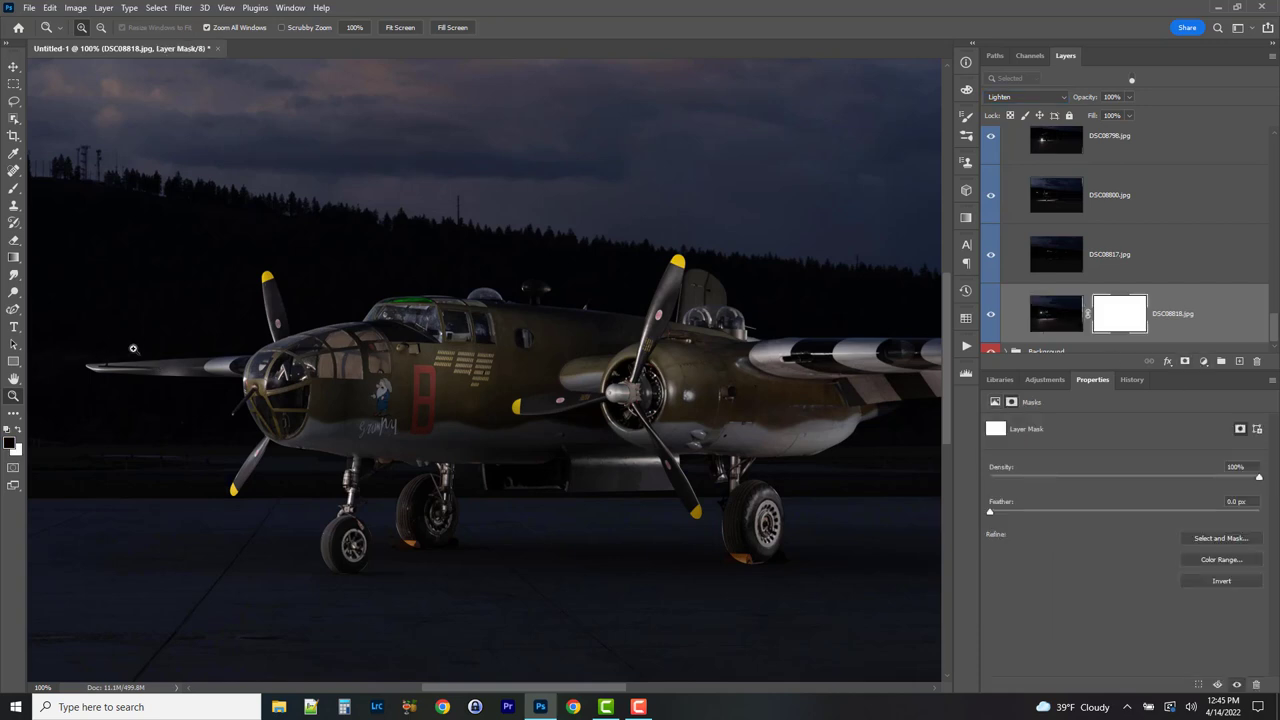
key(b)
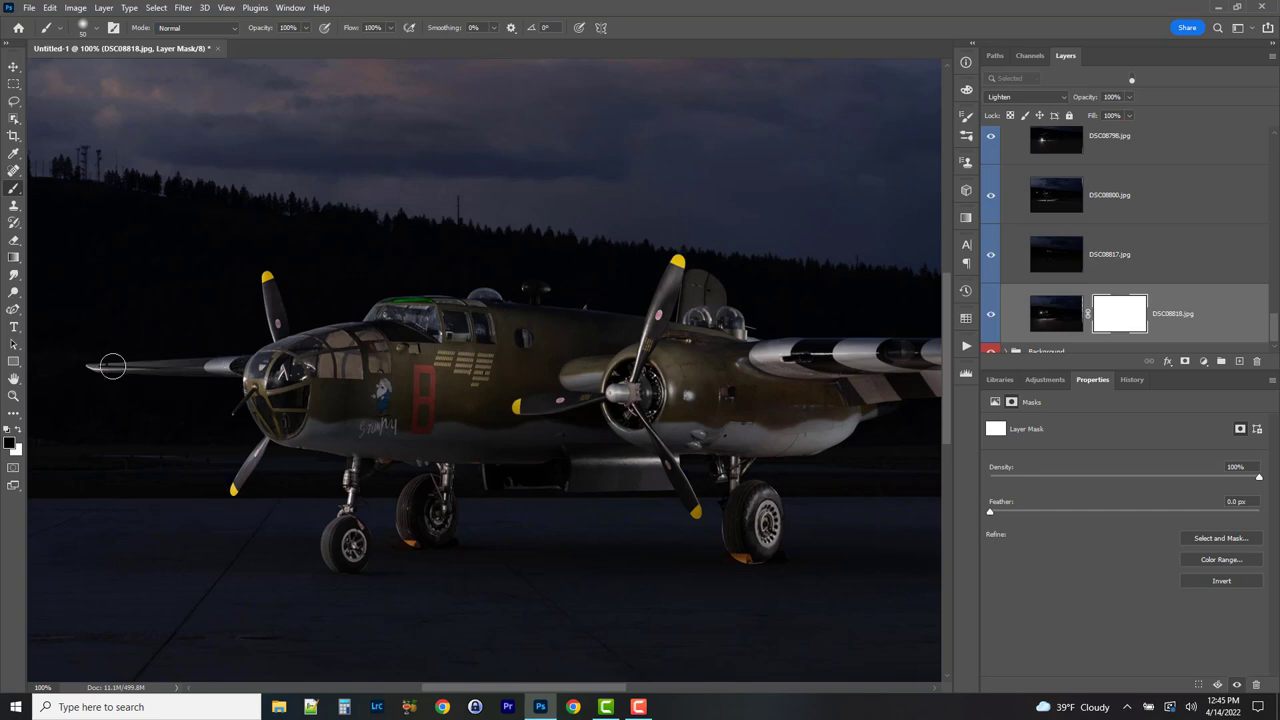
drag(53, 365, 48, 360)
- Inspect the blended plane up close from the striped wing and tail to the engine, cockpit, nose and landing gear
key(ctrl+0)
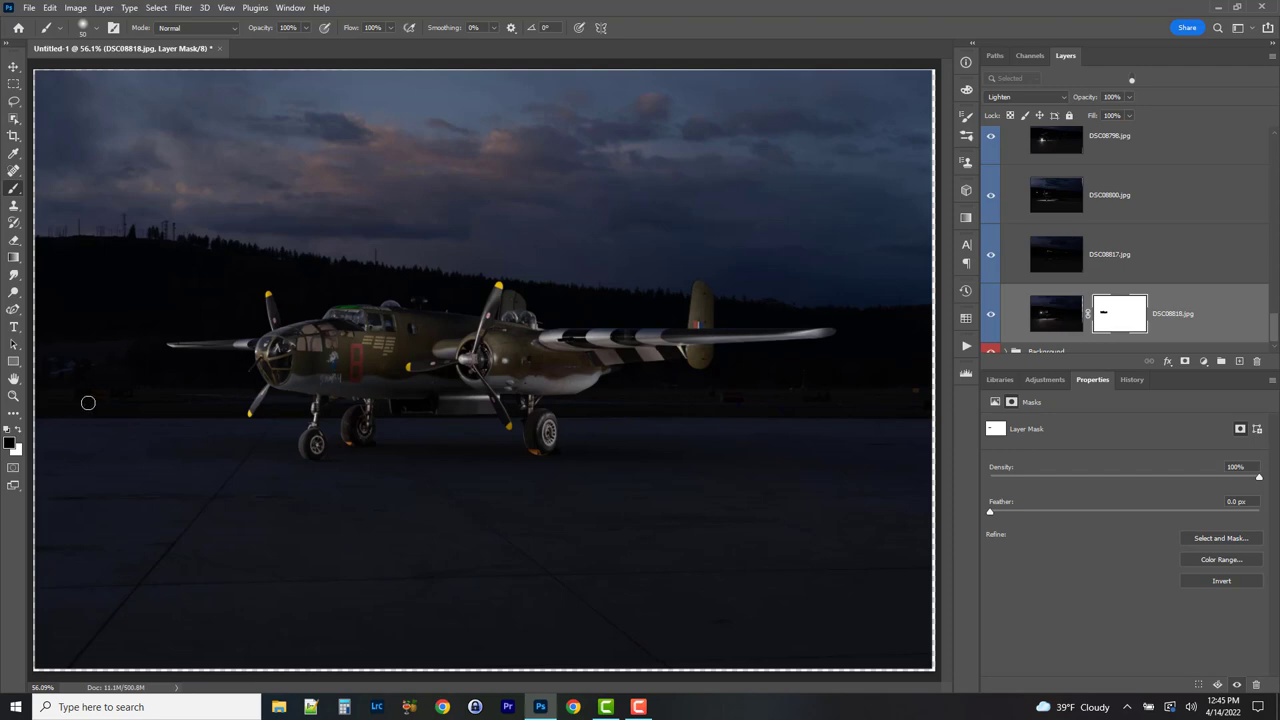
click(13, 396)
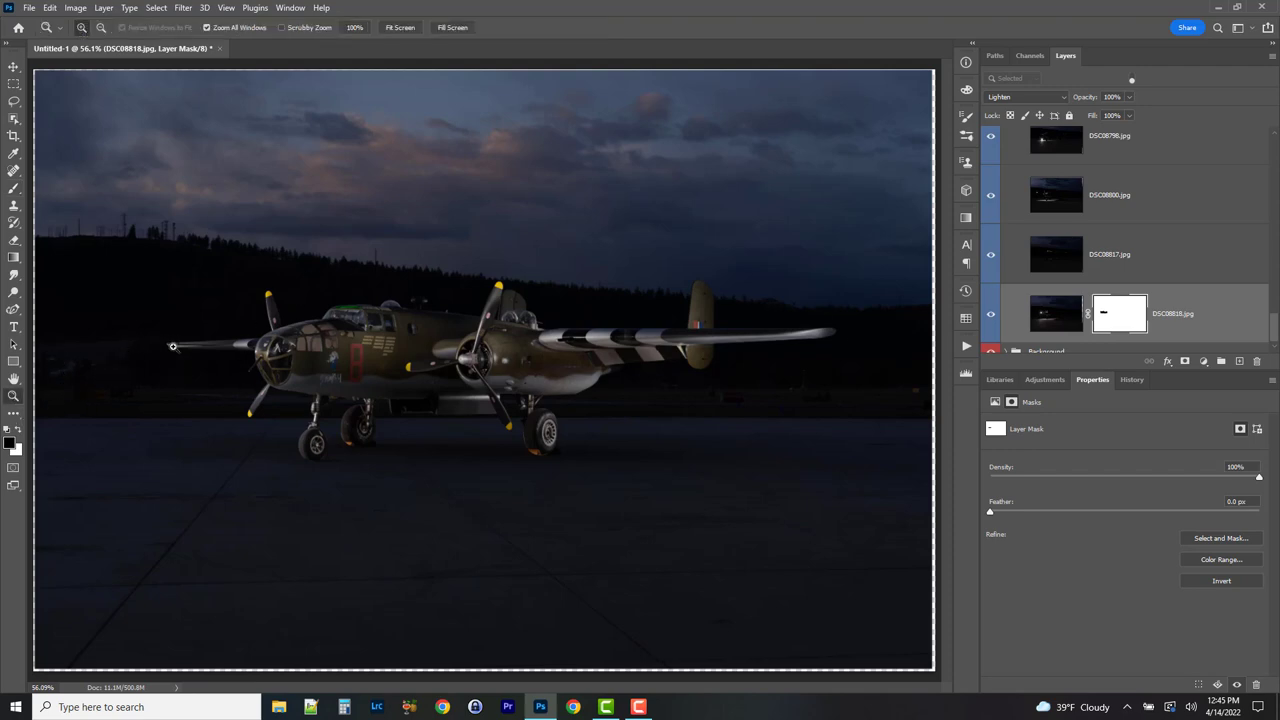
click(172, 346)
drag(808, 367, 271, 323)
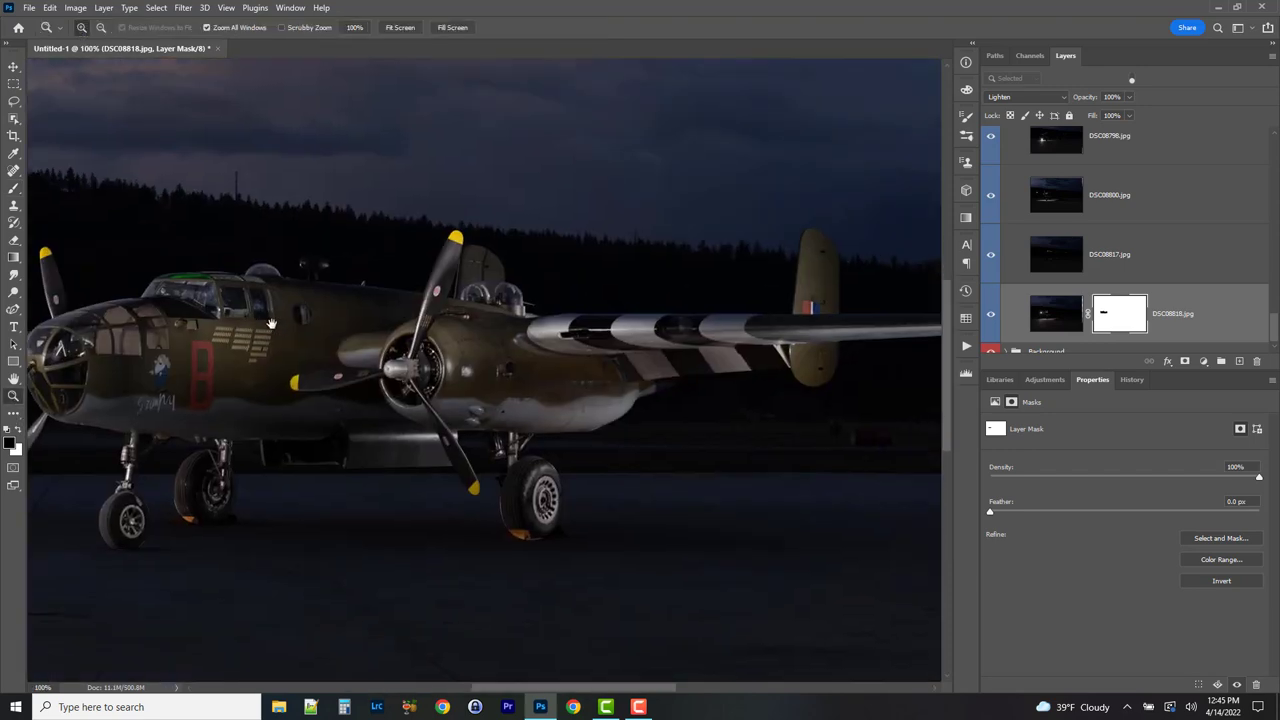
drag(783, 311, 515, 296)
click(694, 302)
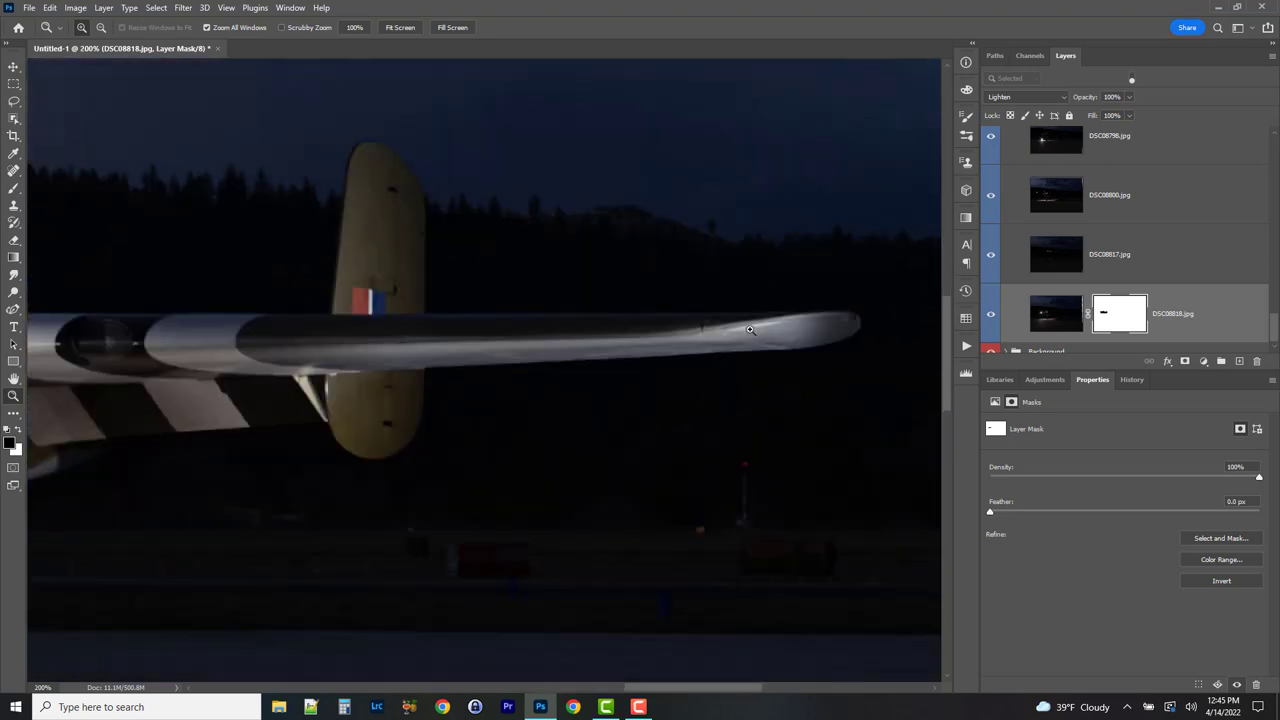
drag(271, 400, 691, 325)
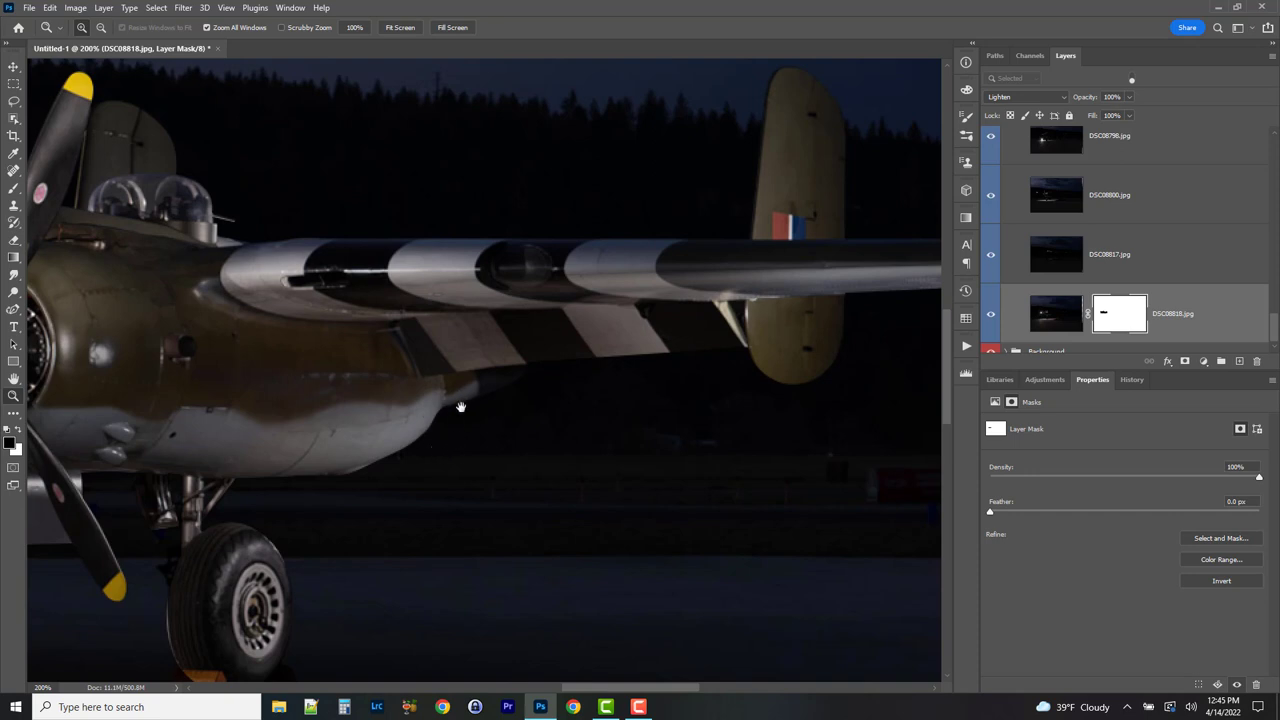
drag(213, 410, 303, 372)
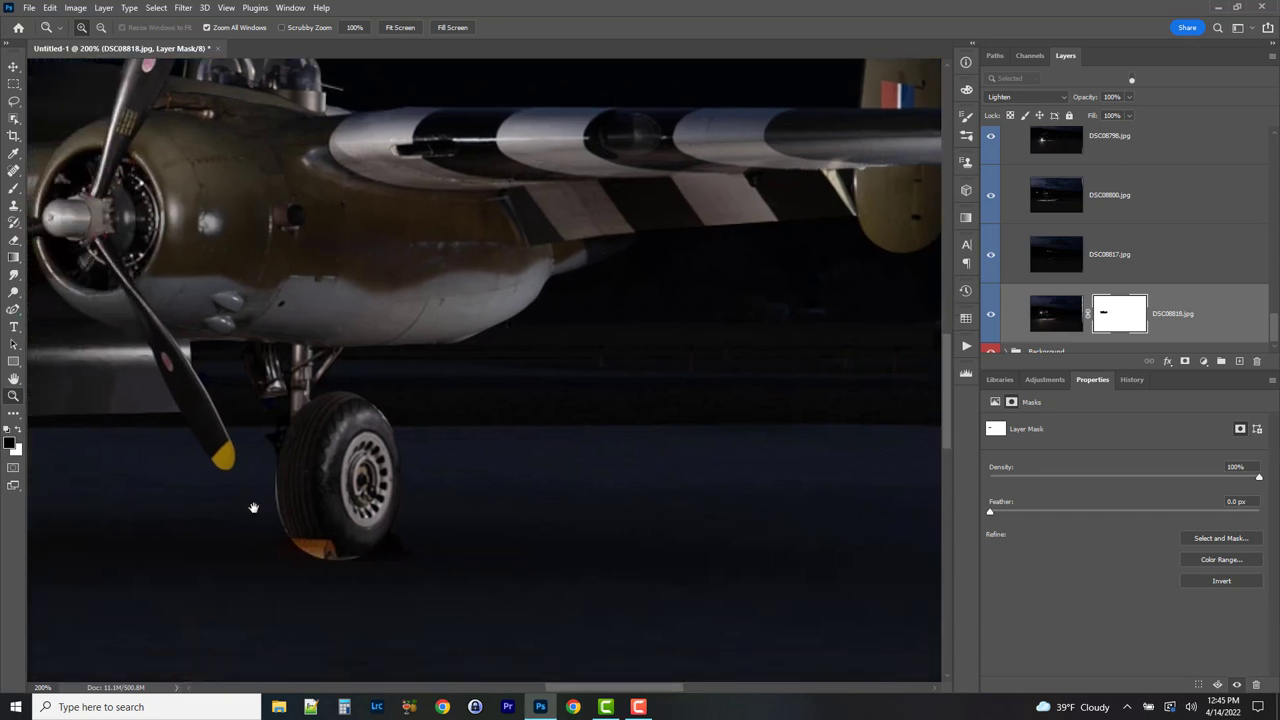
drag(370, 247, 451, 455)
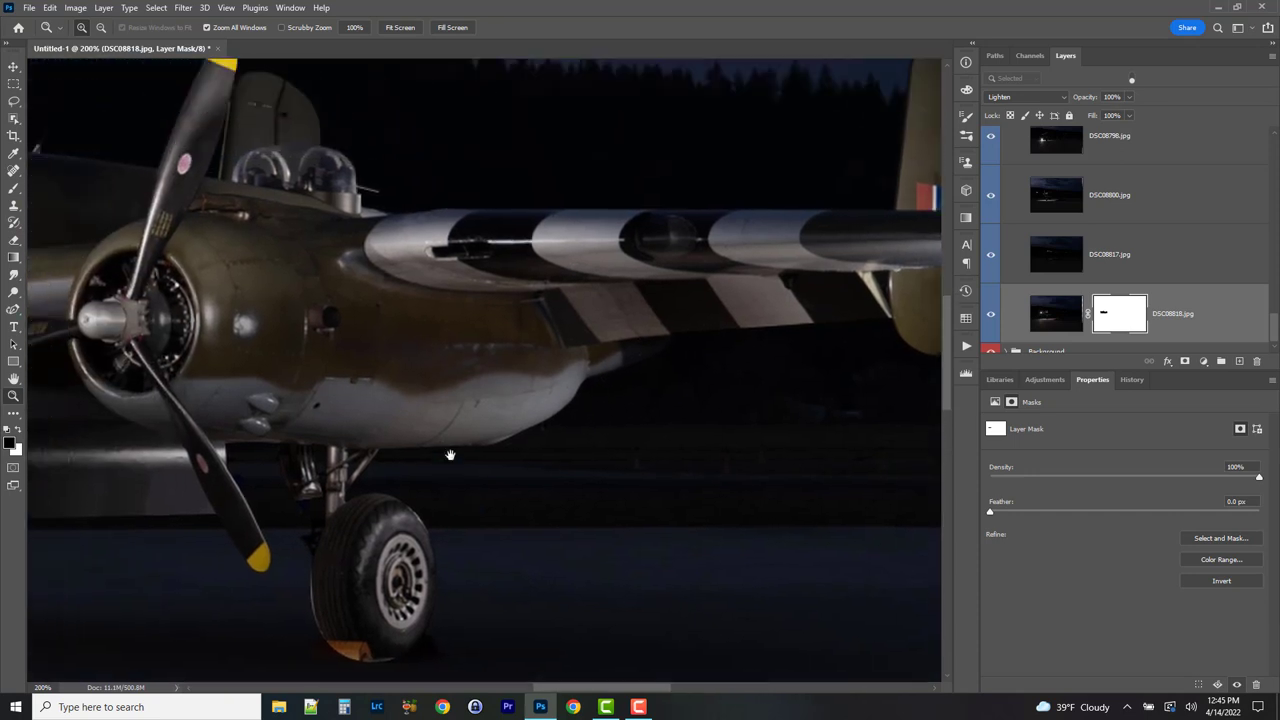
drag(297, 300, 598, 314)
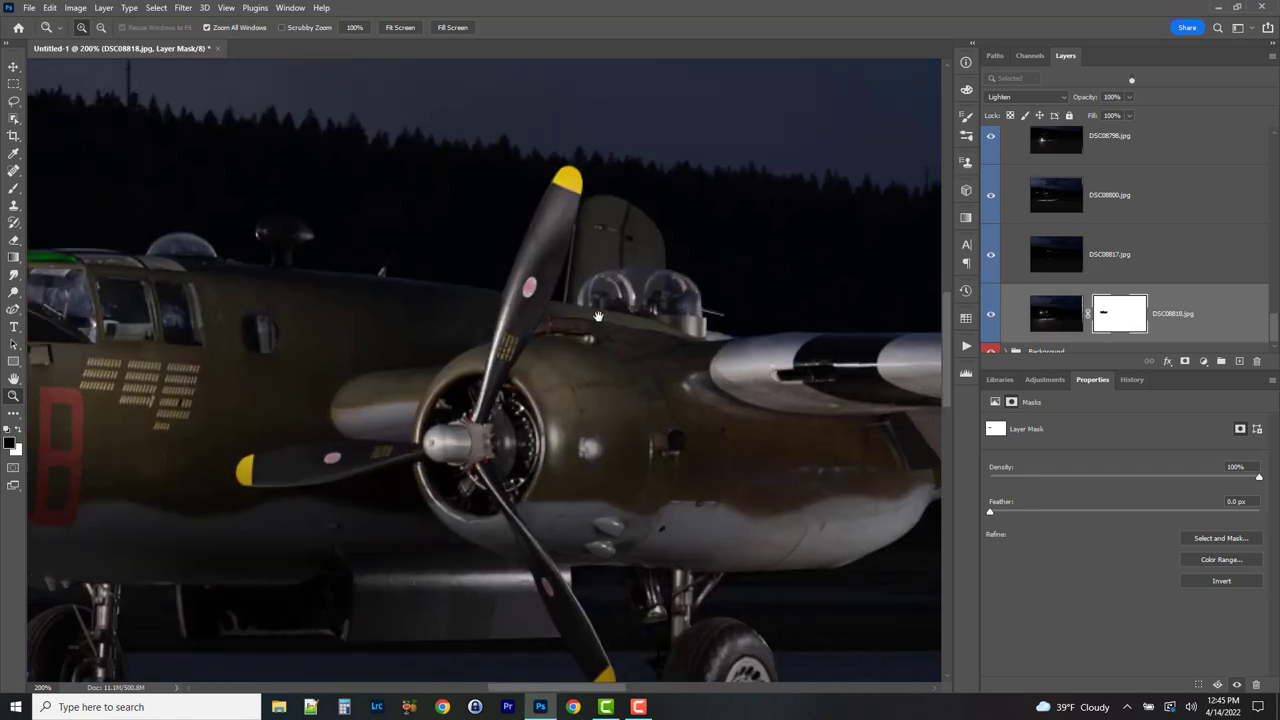
drag(236, 268, 526, 265)
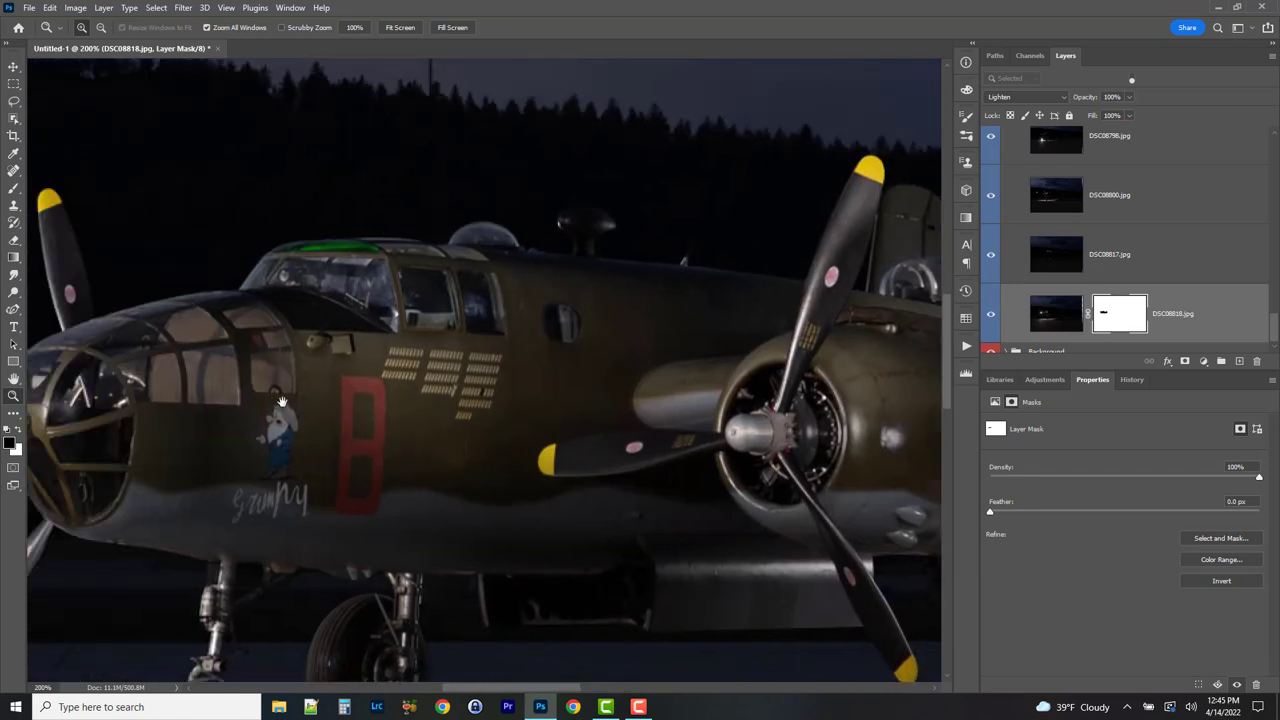
drag(282, 402, 651, 337)
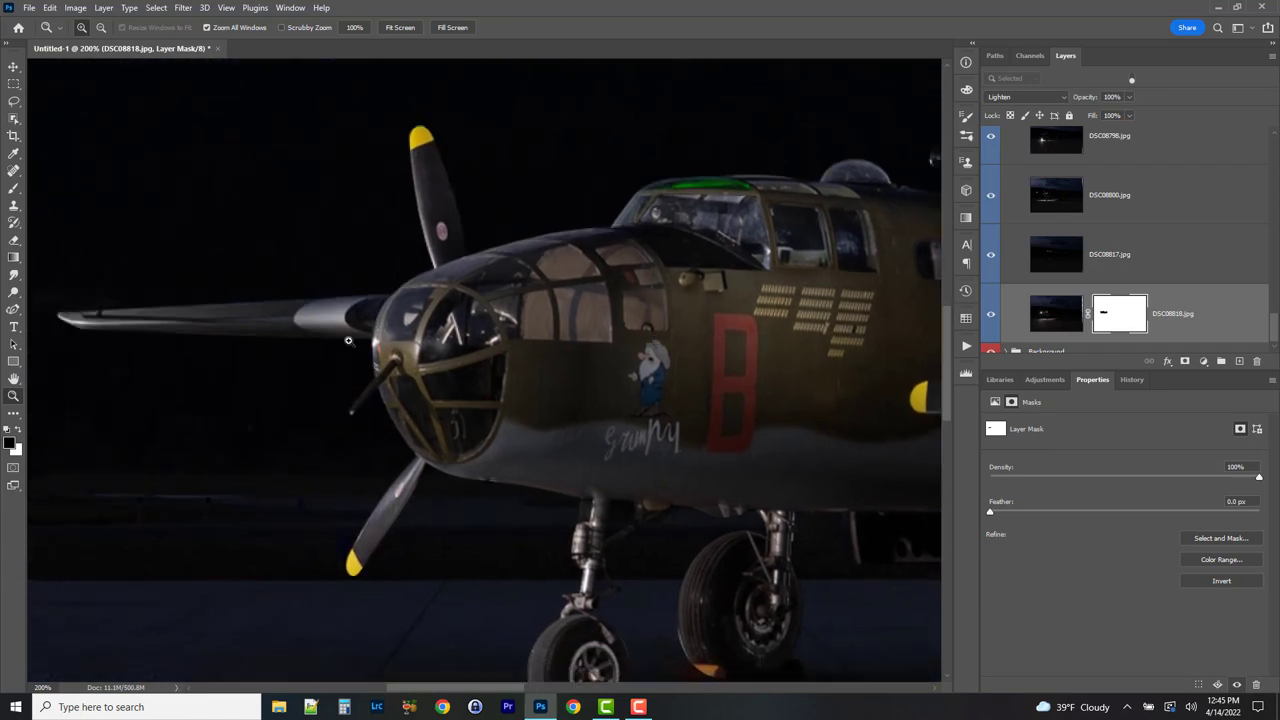
drag(568, 494, 514, 259)
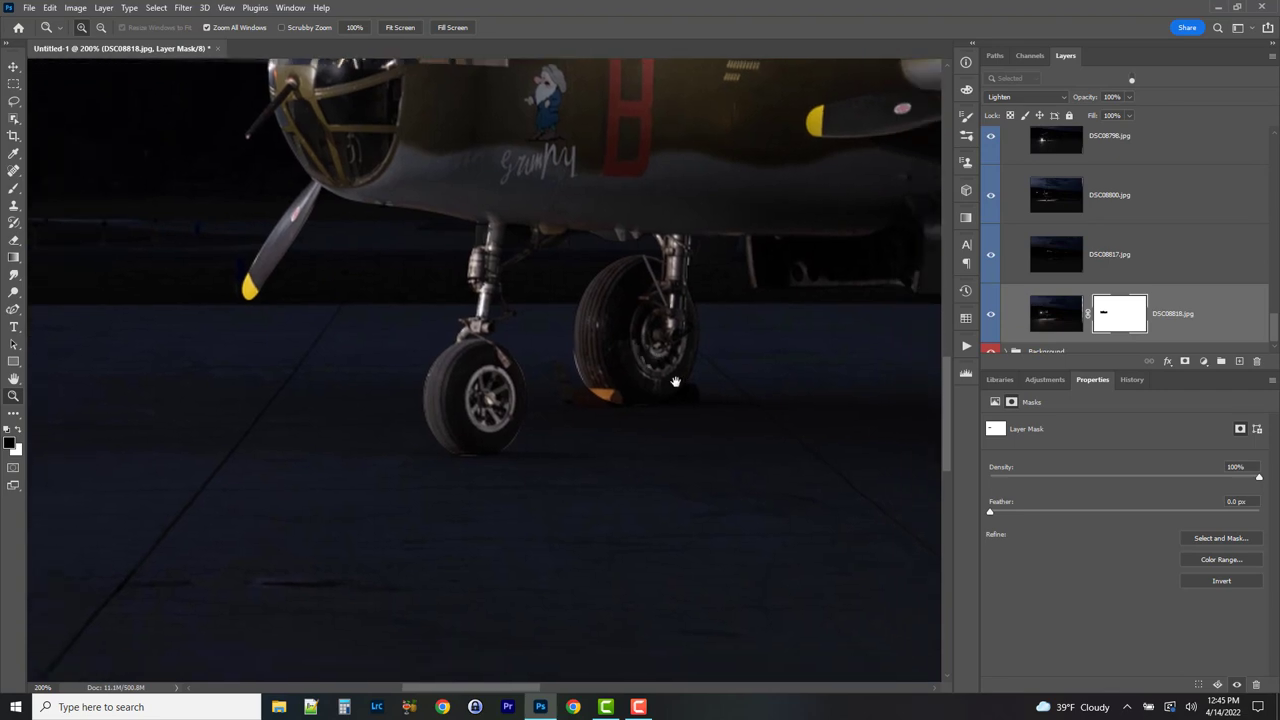
drag(753, 300, 420, 379)
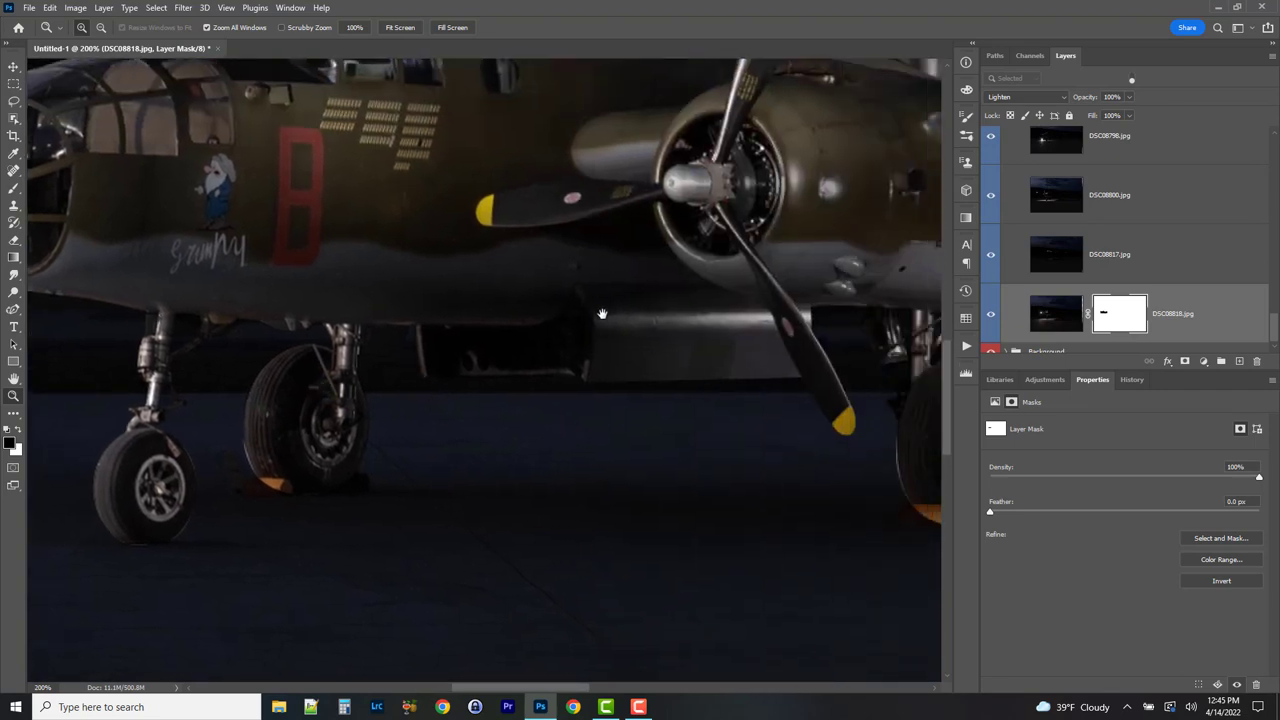
- Examine the nose glass up close and compare the composite with each of the Plane group's top three exposures on and off
drag(752, 234, 660, 390)
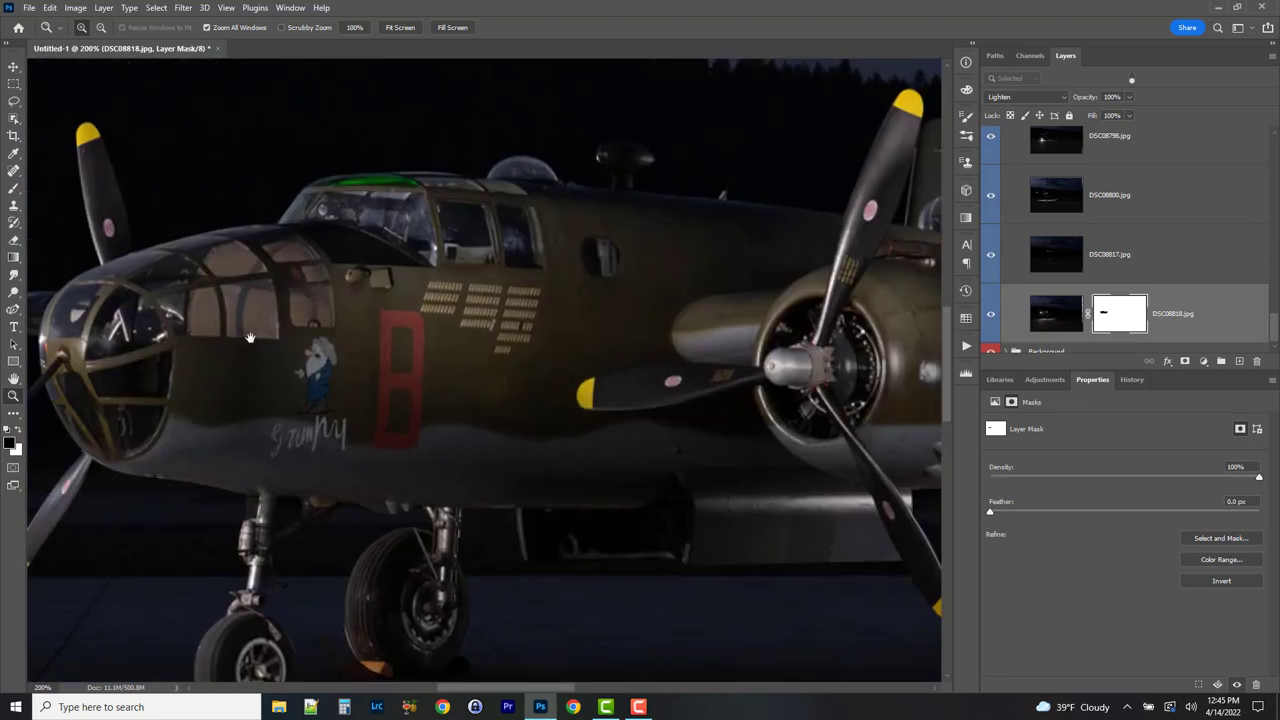
drag(250, 338, 676, 362)
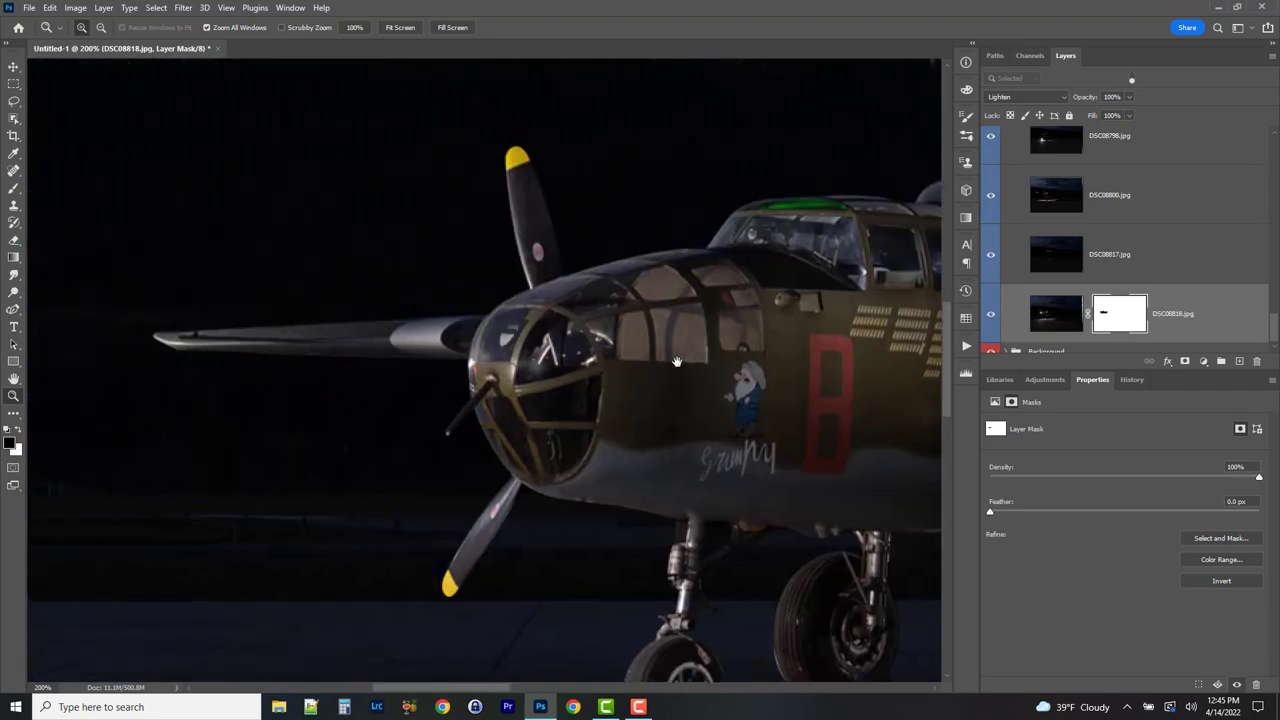
click(505, 391)
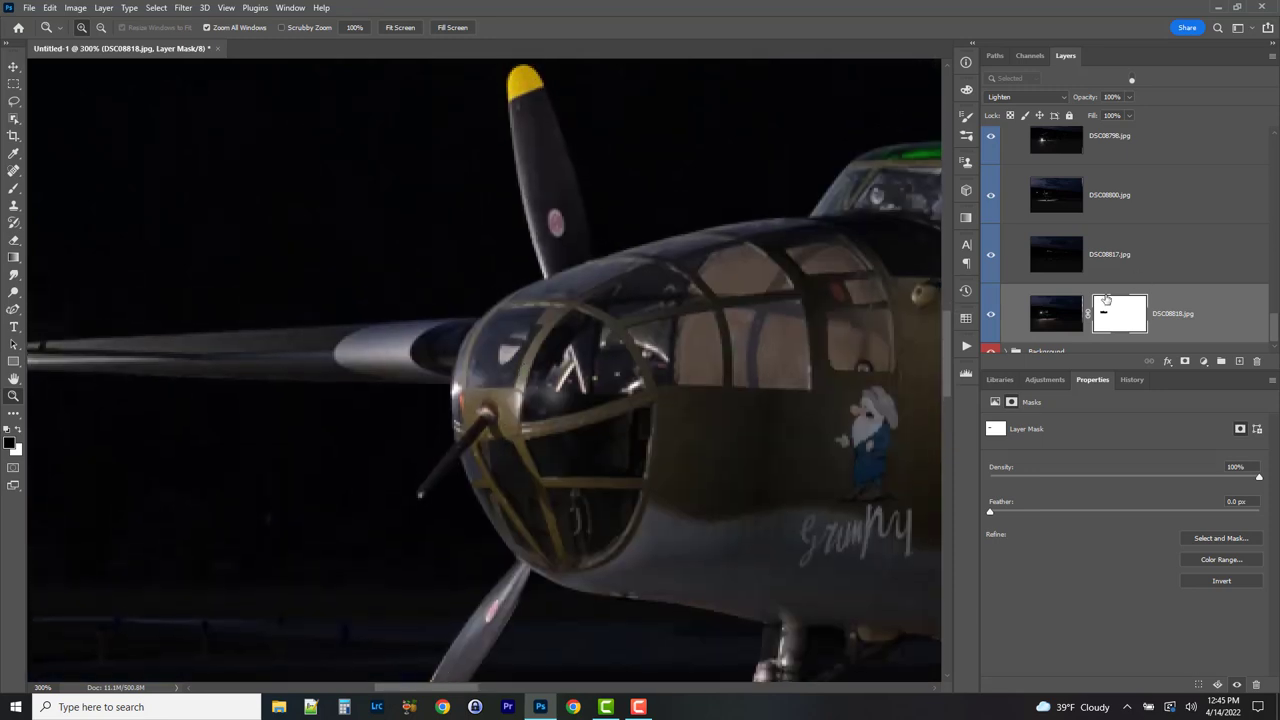
scroll(1105, 298, up, 15)
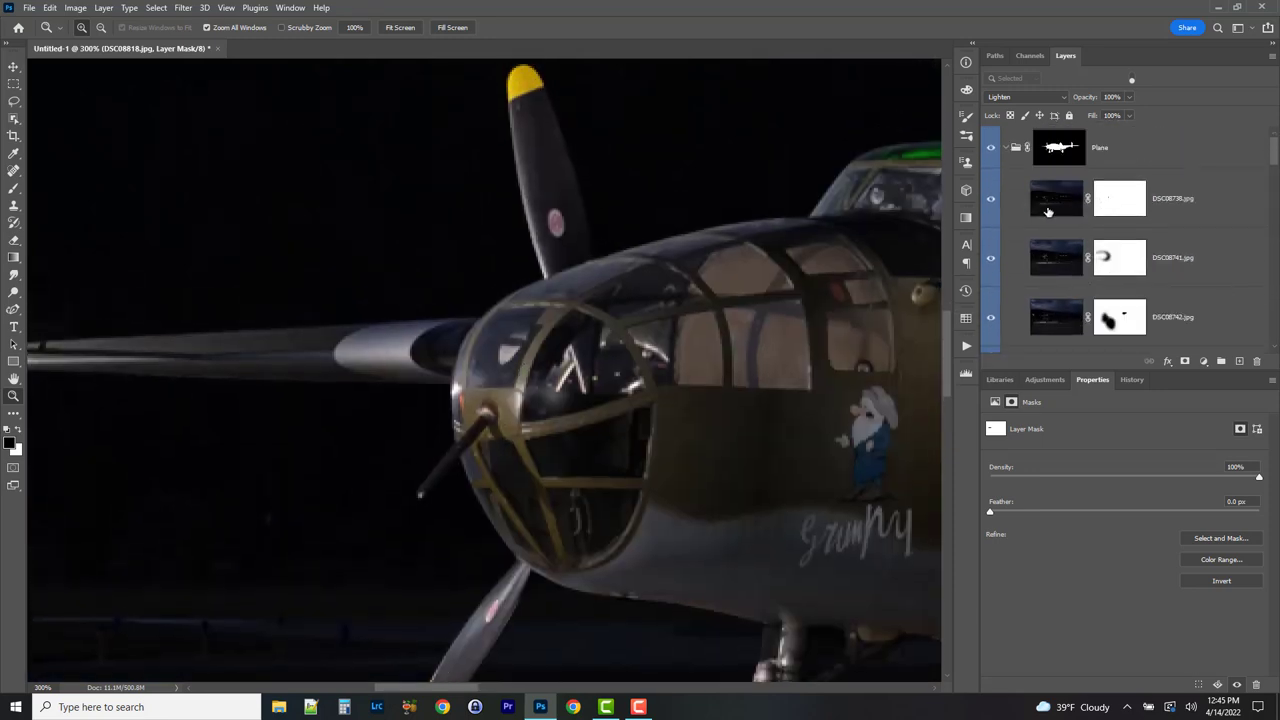
scroll(1023, 218, down, 1)
scroll(1030, 209, up, 1)
click(990, 203)
click(990, 202)
click(991, 262)
click(991, 262)
scroll(992, 263, down, 1)
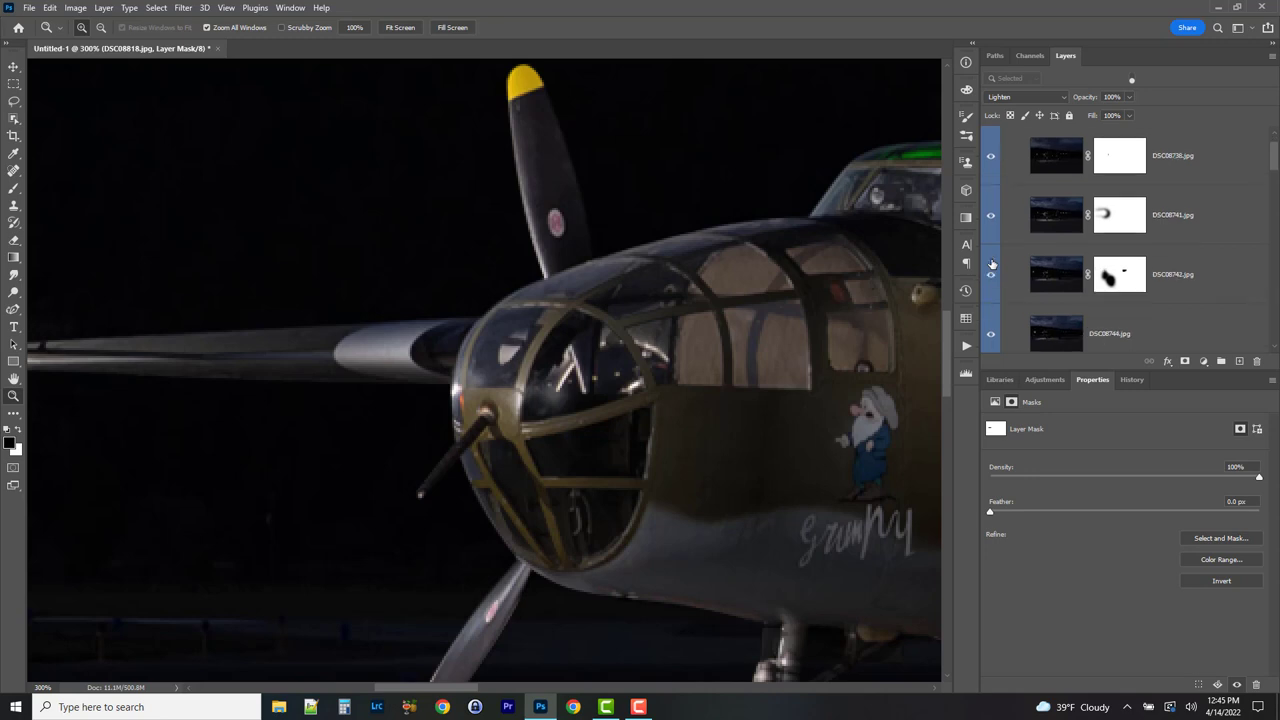
click(991, 274)
click(991, 275)
- Check the DSC08744.jpg exposure's effect, add a layer mask to it and paint black over the stray light at the nose tip
click(991, 338)
click(991, 338)
click(1124, 345)
click(1186, 361)
key(b)
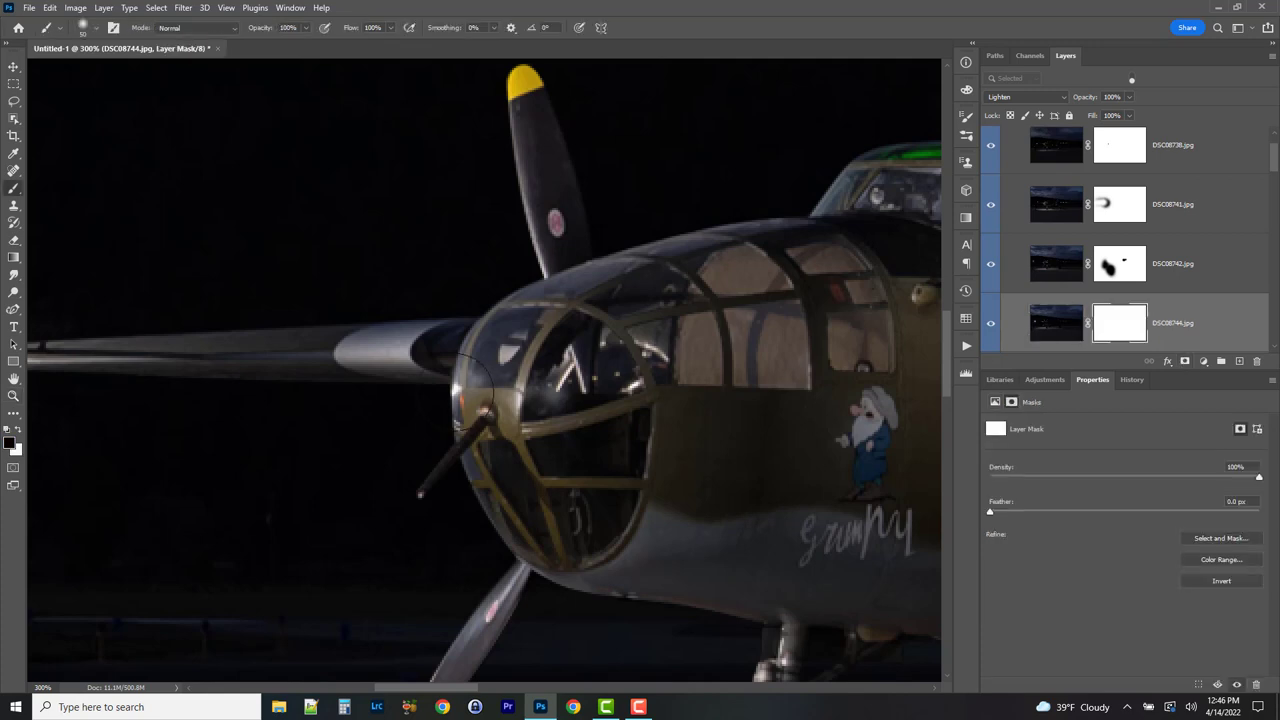
click(470, 388)
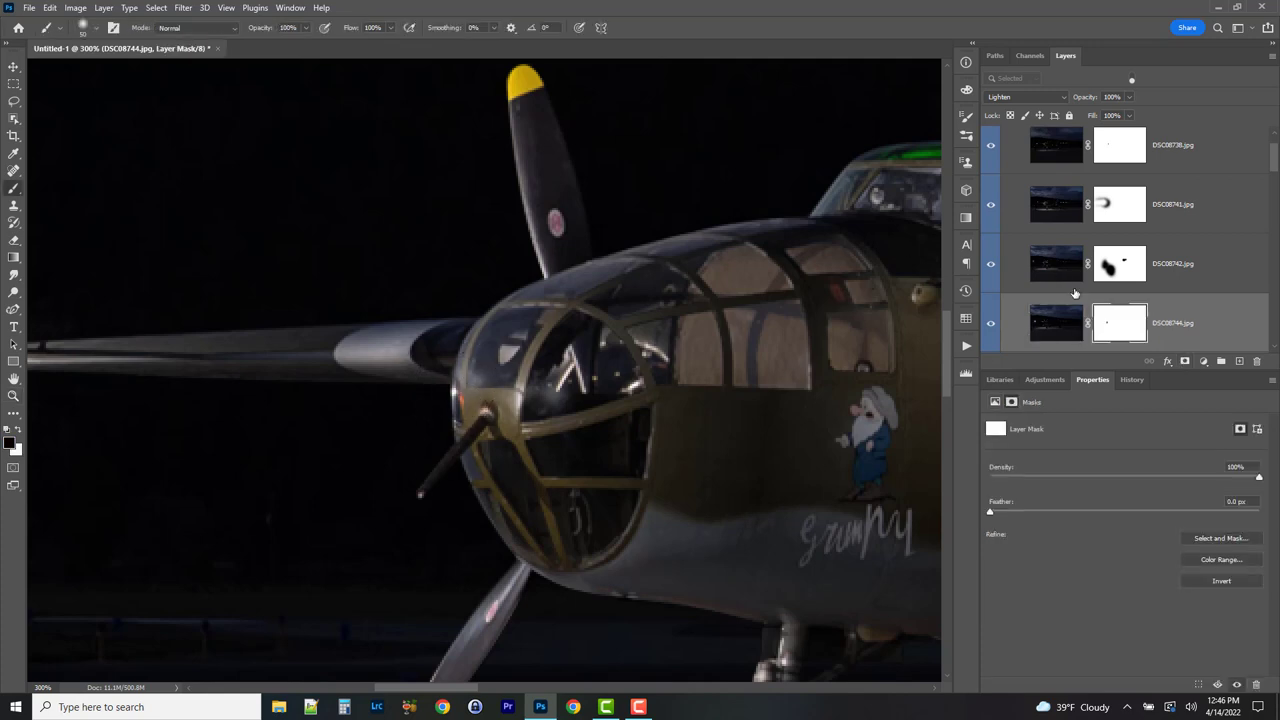
- Check the DSC08746.jpg exposure's effect, add a layer mask to it and paint black beside the nose gun
scroll(1000, 312, down, 1)
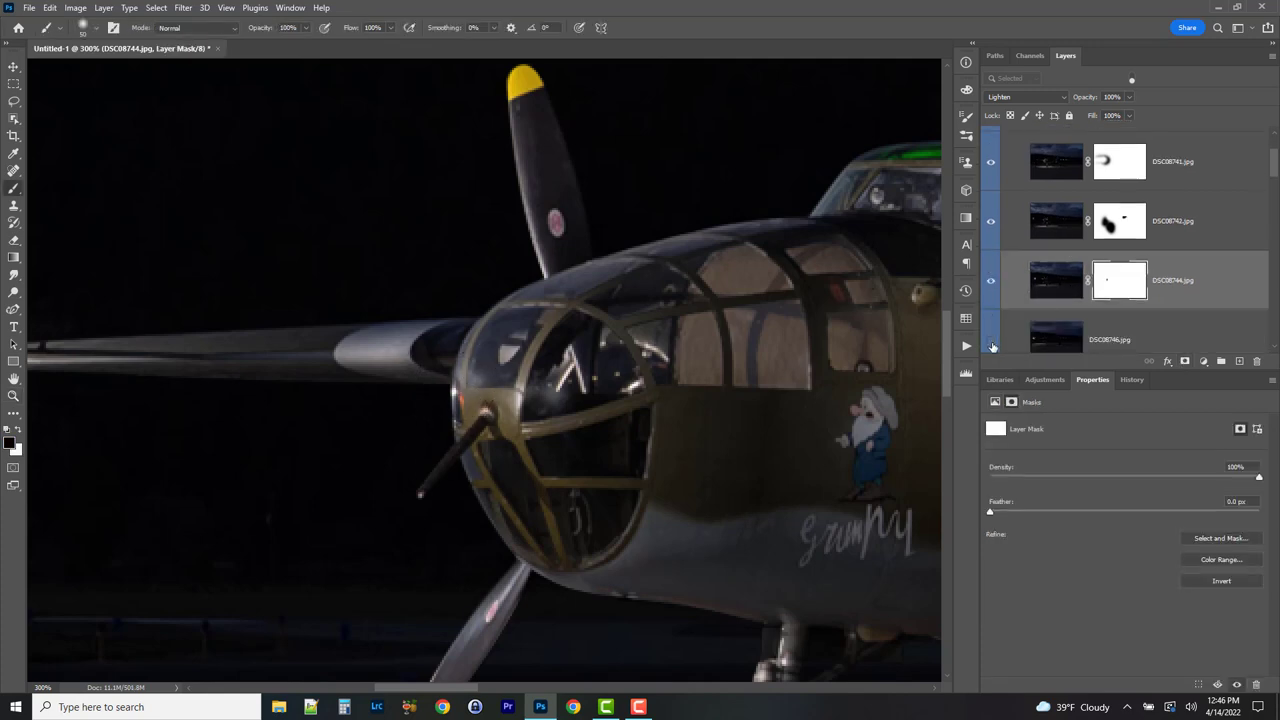
click(992, 344)
click(992, 344)
click(1061, 342)
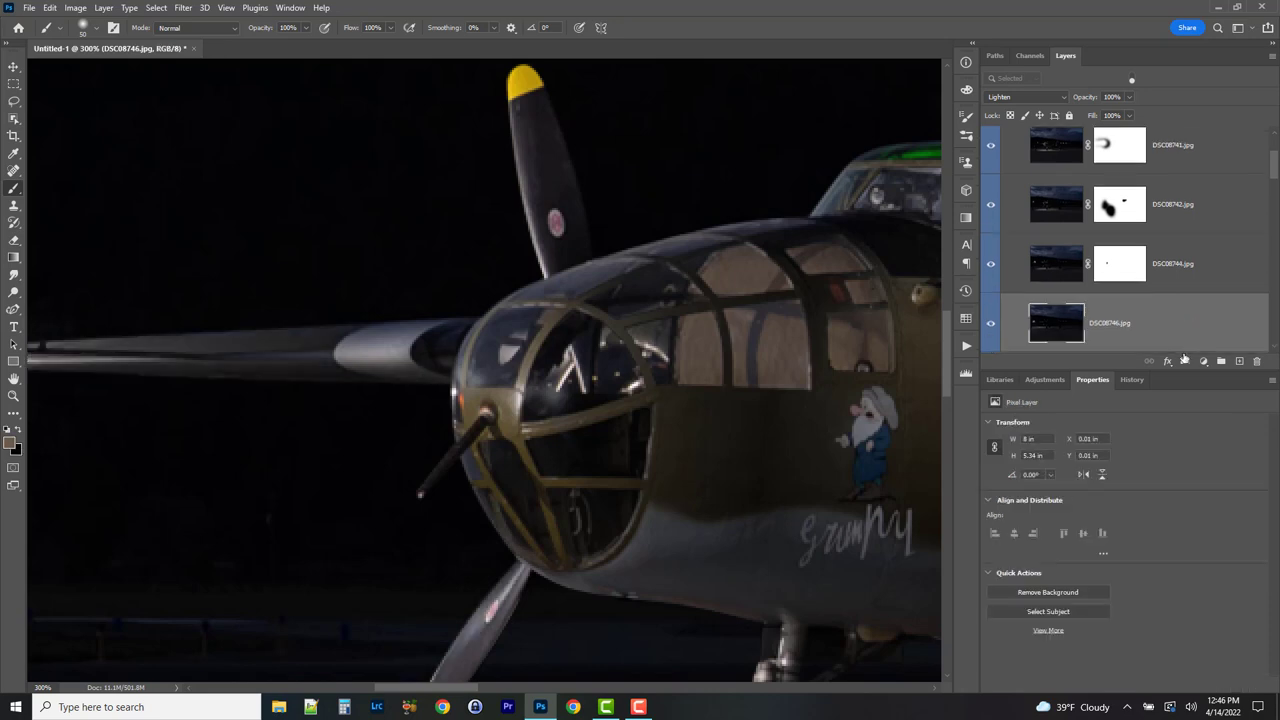
click(1186, 361)
drag(430, 405, 430, 429)
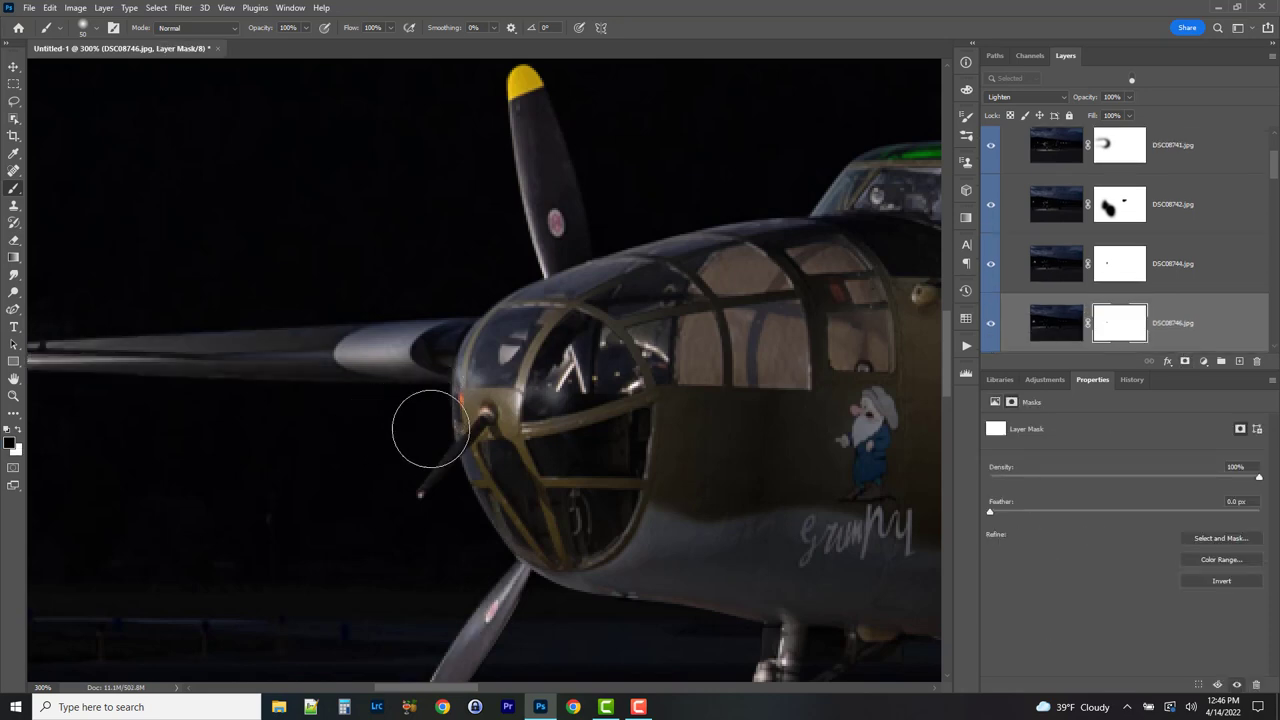
- Inspect the forward fuselage, the whole composite and the dark open bomb bay under the fuselage up close
drag(322, 293, 285, 294)
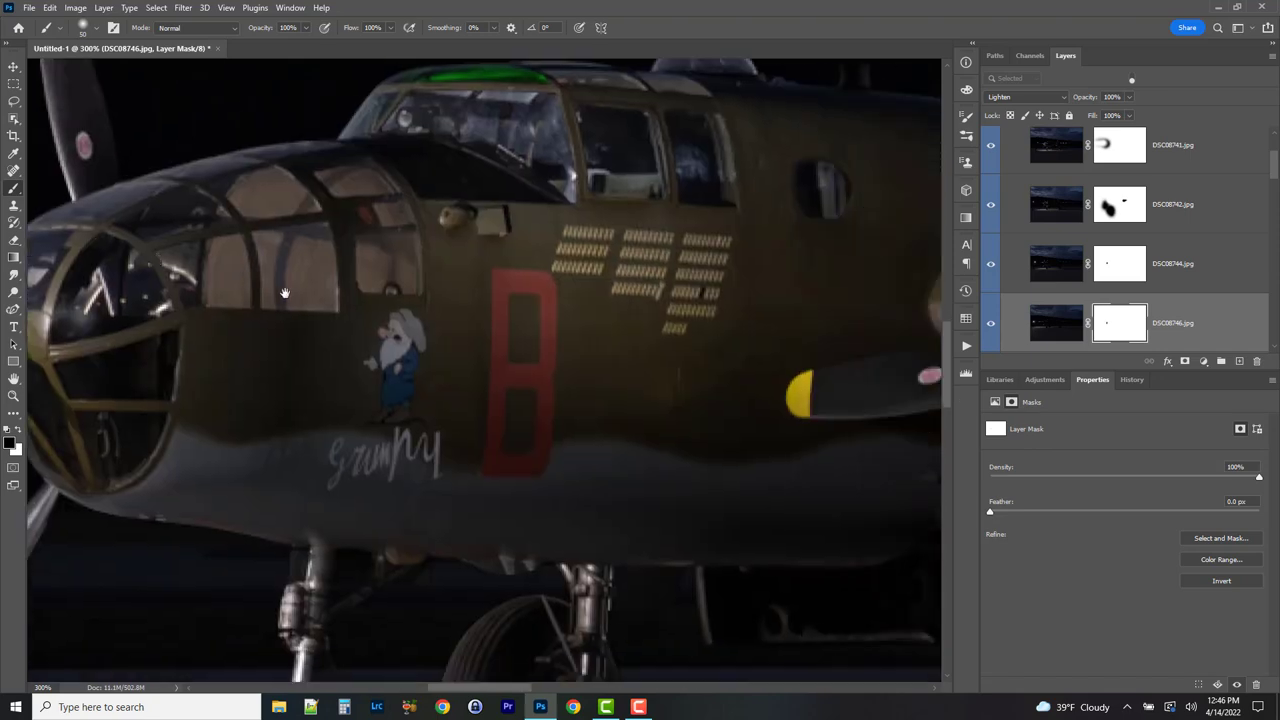
key(ctrl+0)
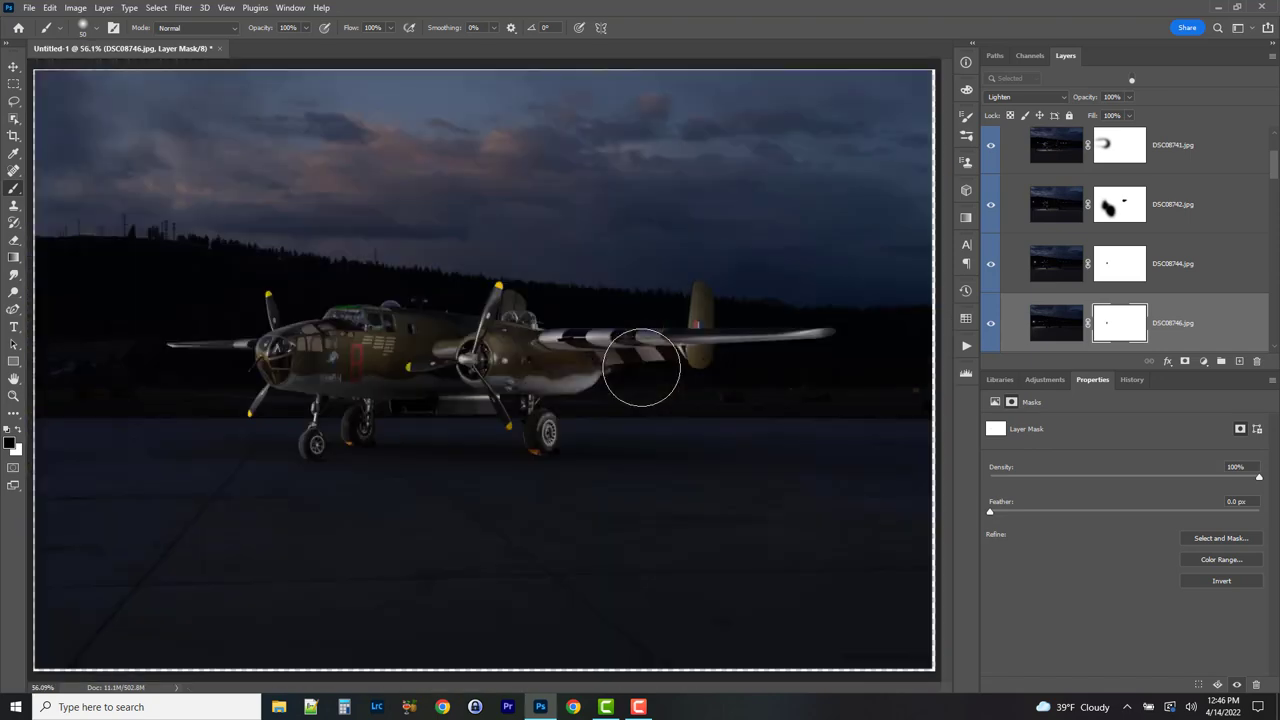
click(13, 396)
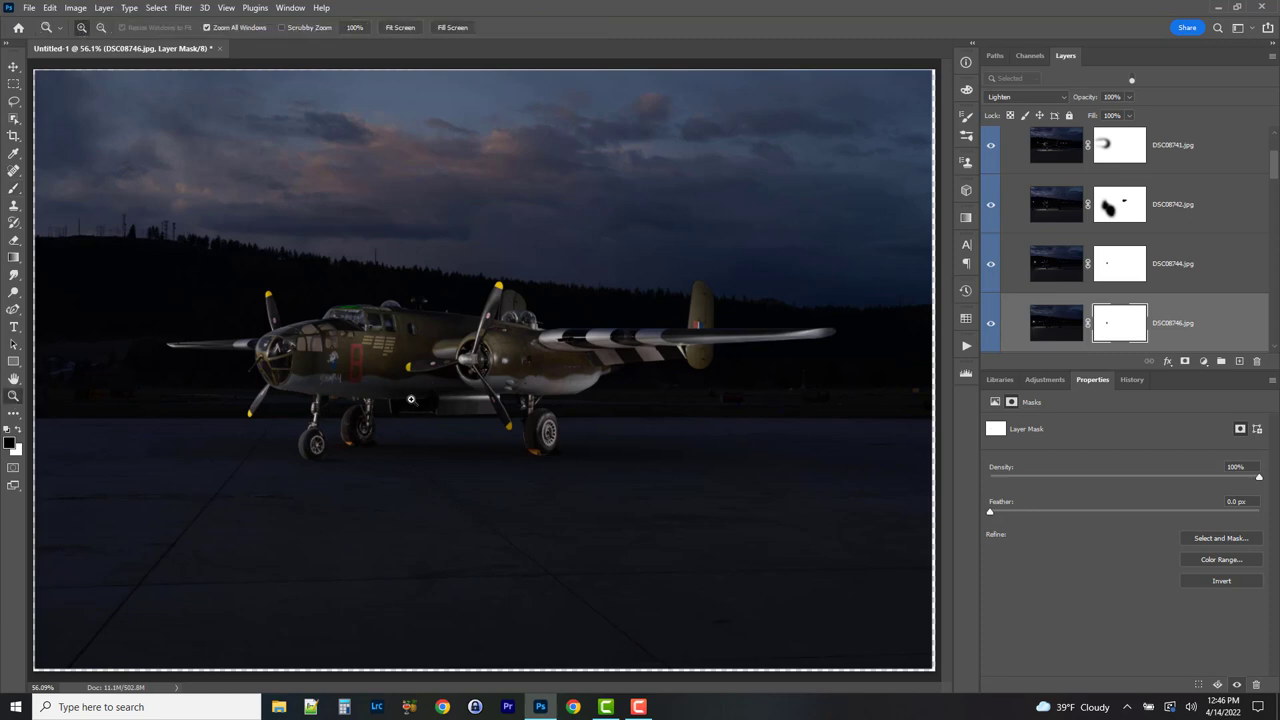
click(420, 400)
click(466, 366)
click(467, 366)
click(468, 366)
click(470, 366)
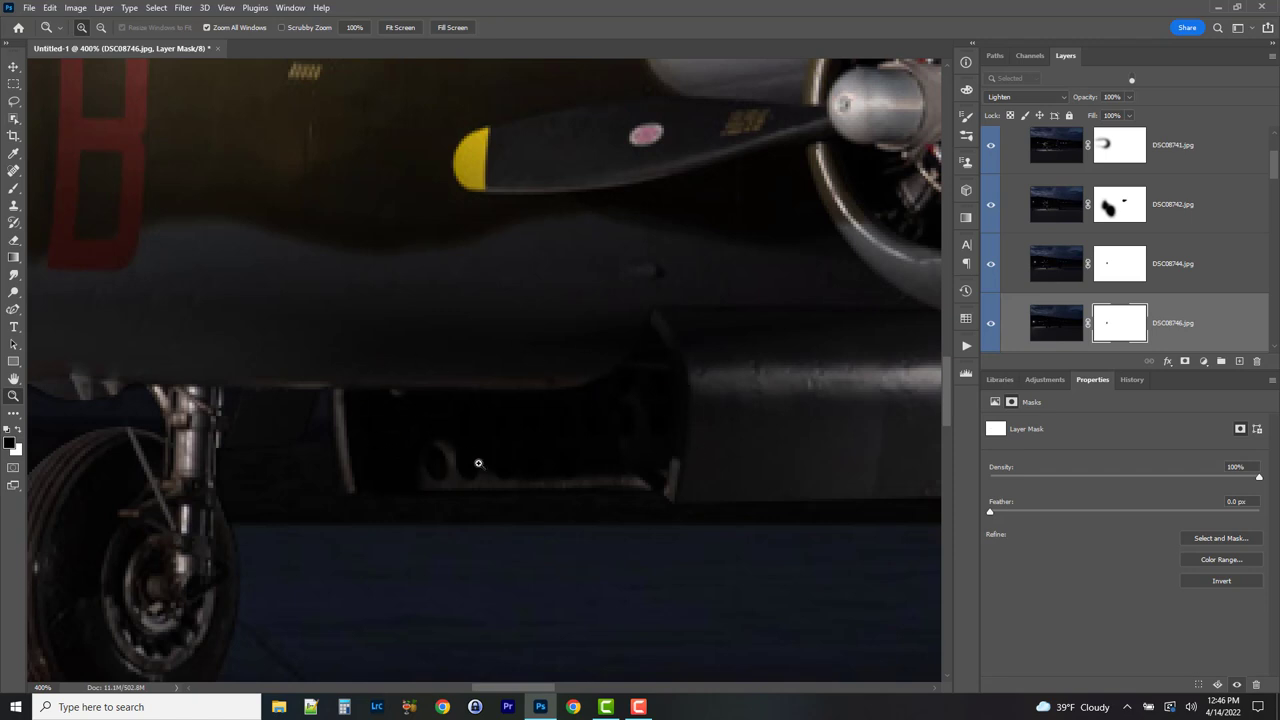
scroll(1148, 270, down, 4)
scroll(1148, 270, up, 5)
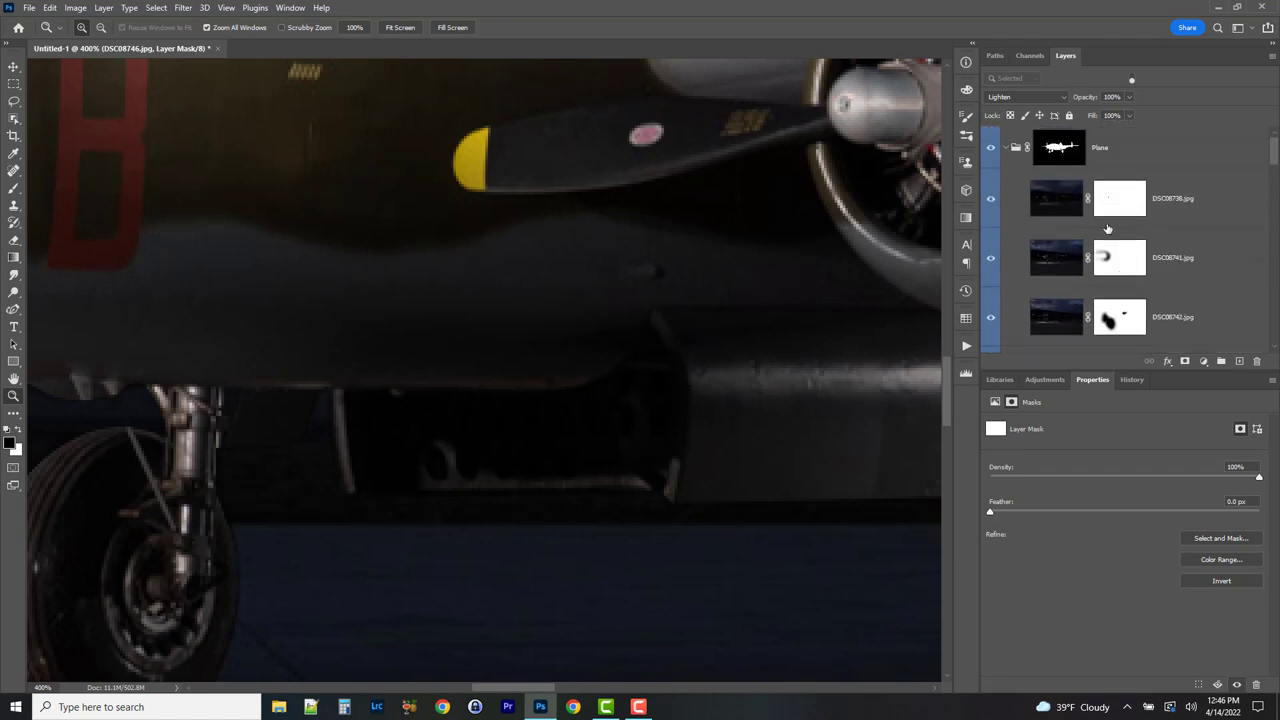
- Hide the Plane group and the DSC08729.jpg and DSC08731.jpg backgrounds to examine the bomb bay in the DSC08732.jpg daylight exposure
click(1008, 148)
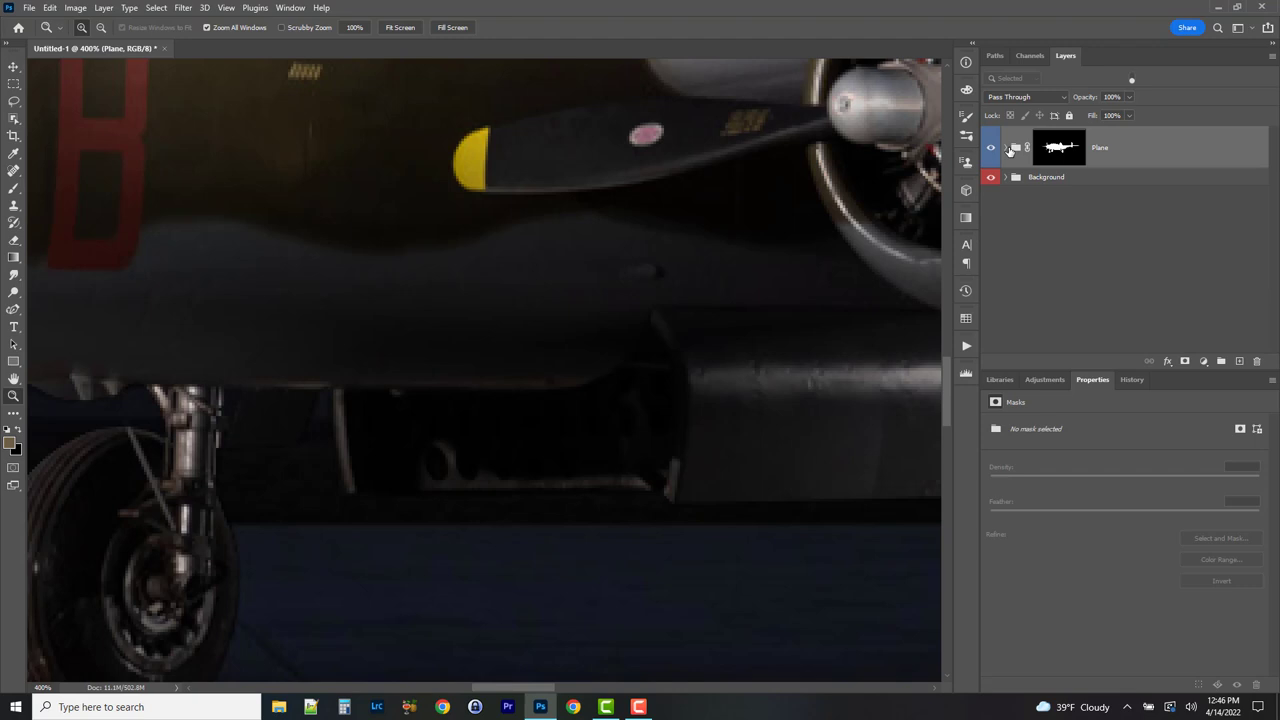
click(988, 148)
click(1005, 177)
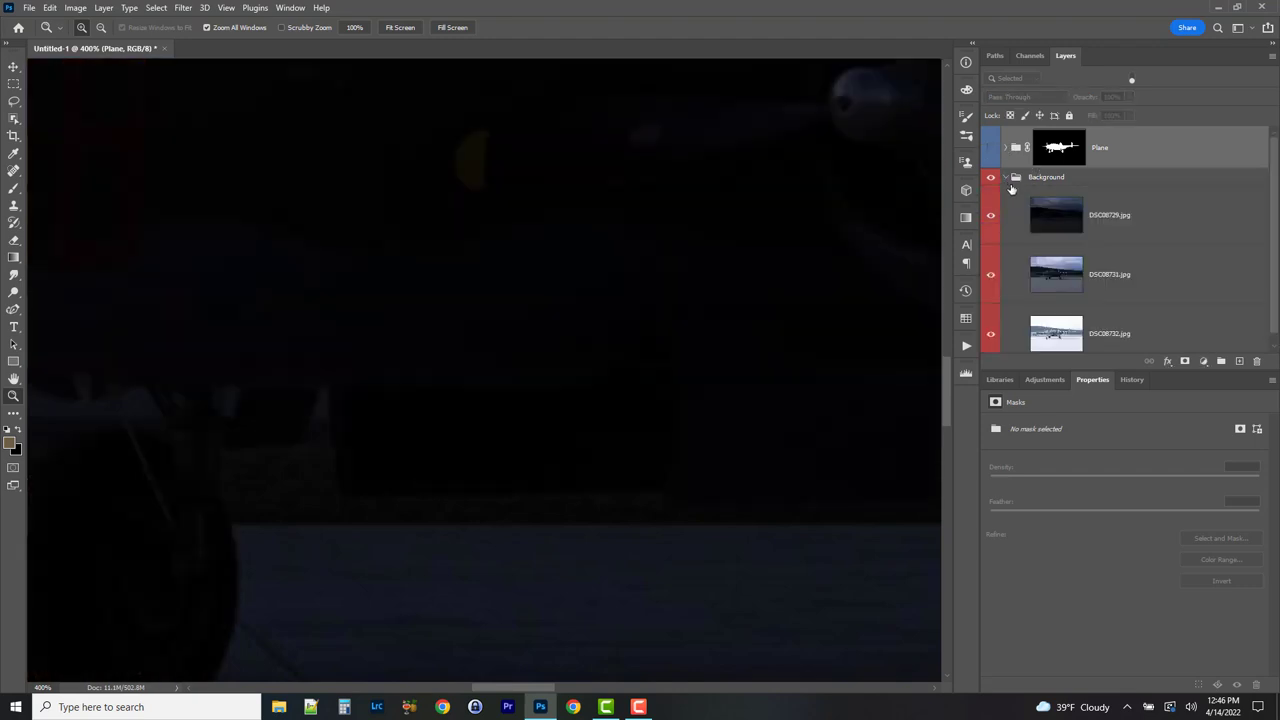
click(990, 220)
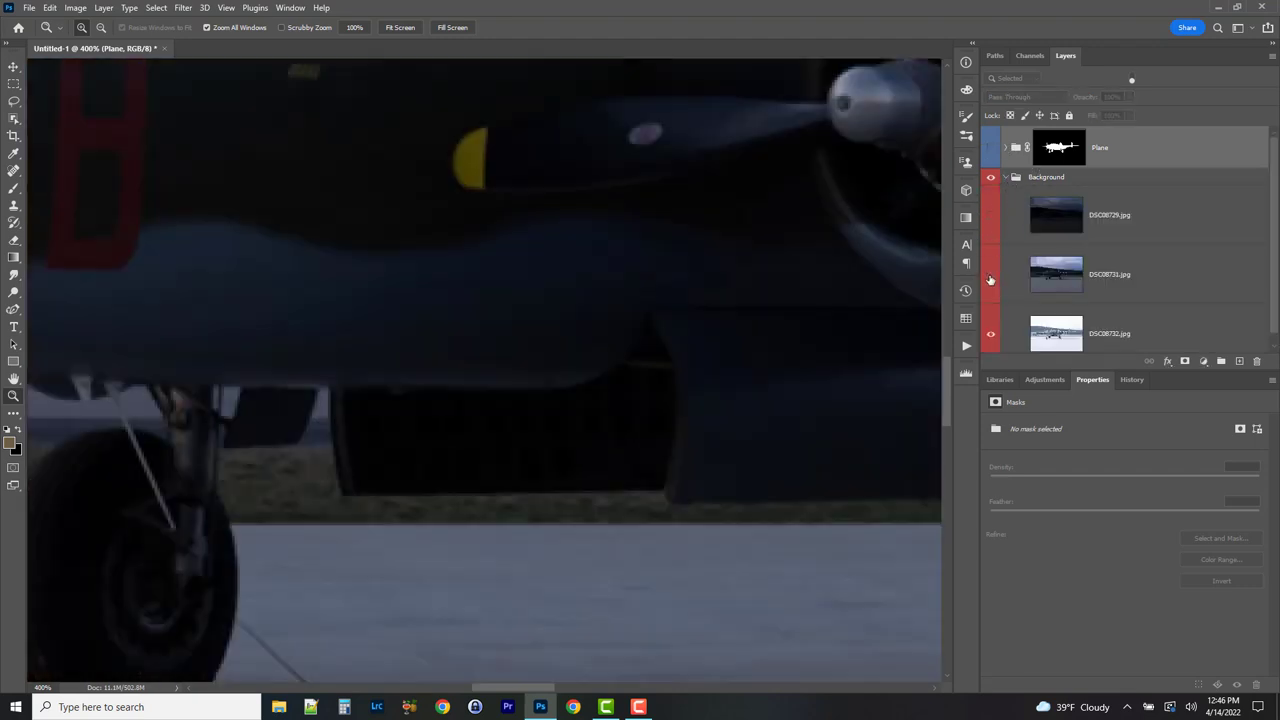
click(990, 277)
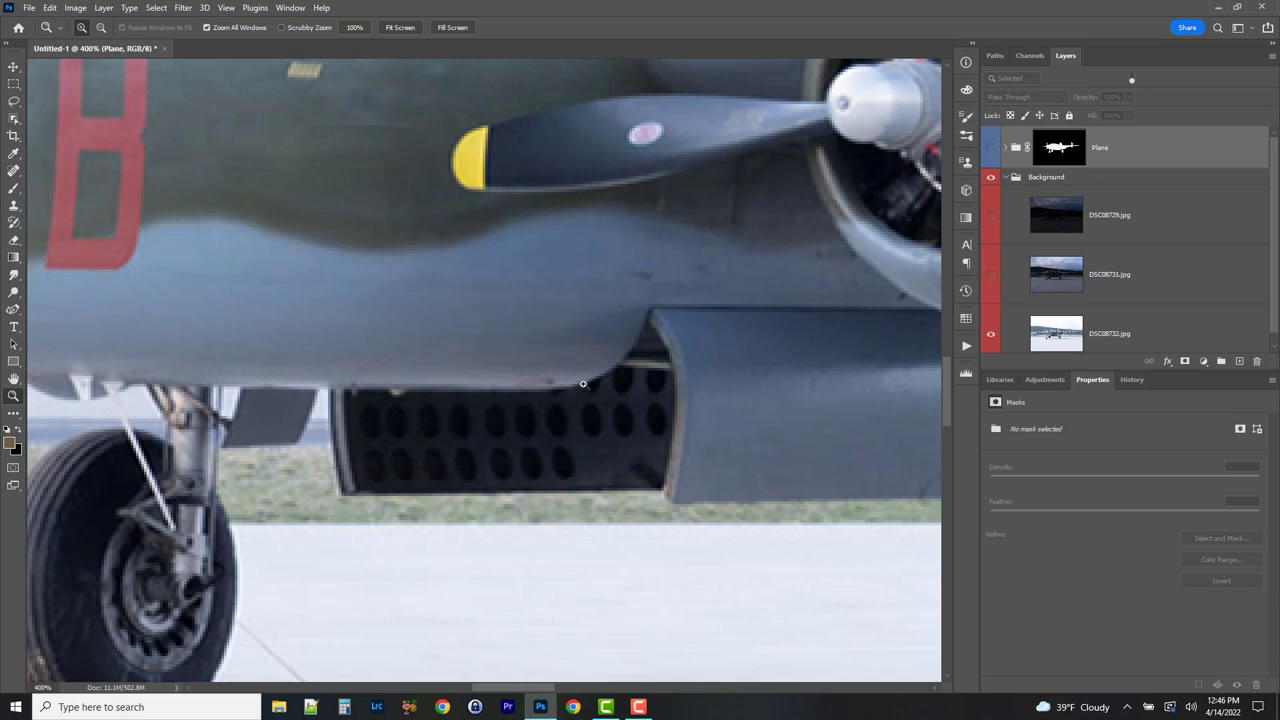
drag(700, 331, 666, 386)
drag(772, 334, 744, 307)
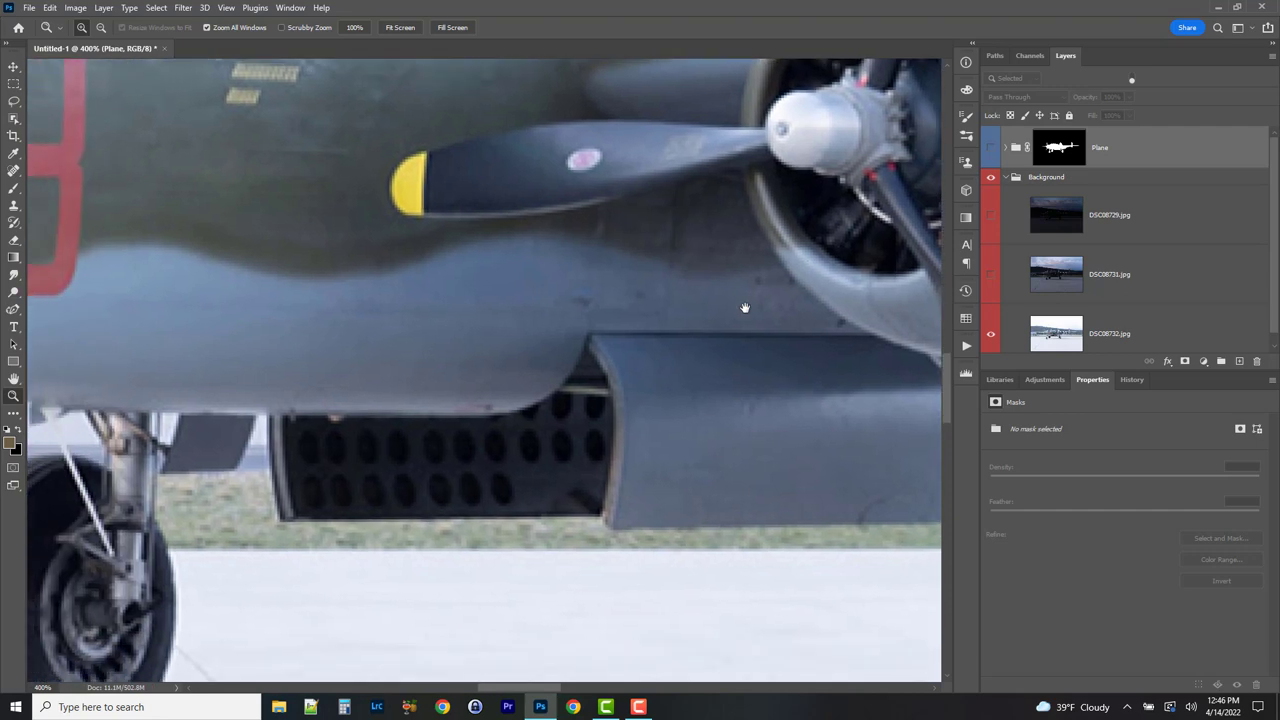
key(ctrl+0)
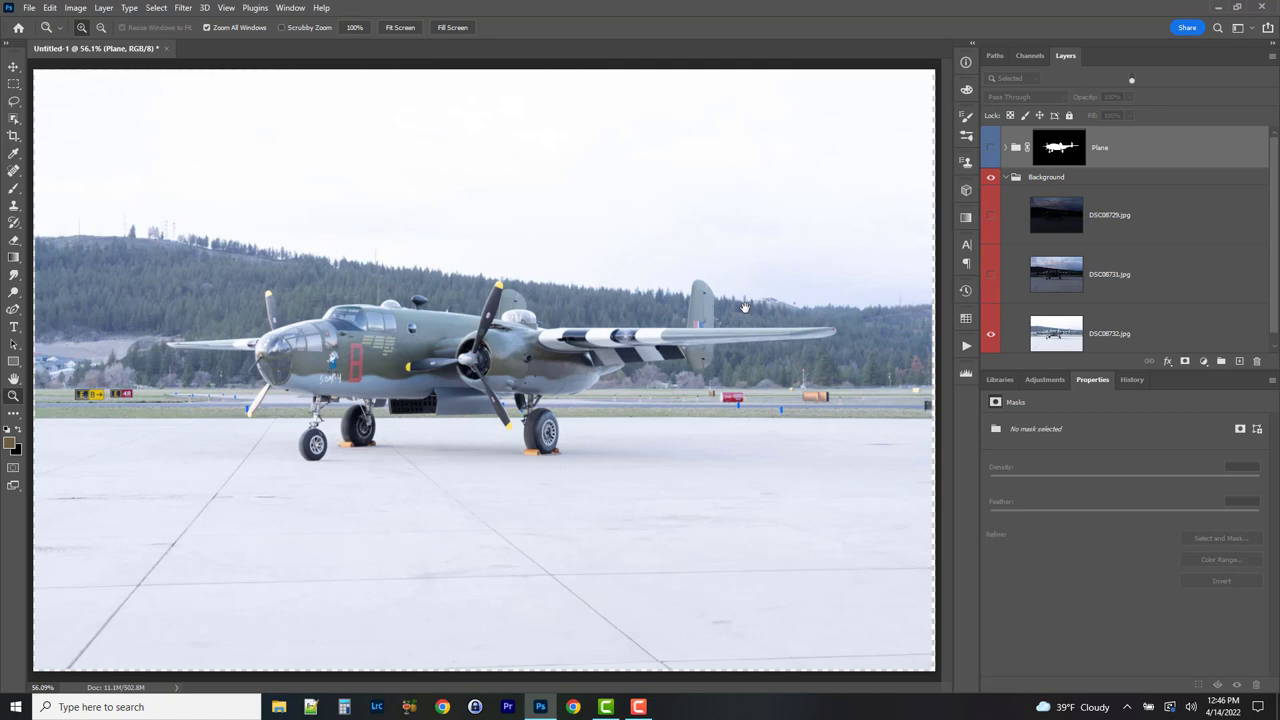
- Duplicate the DSC08732.jpg layer and move the copy to the top of the Plane group
click(1190, 332)
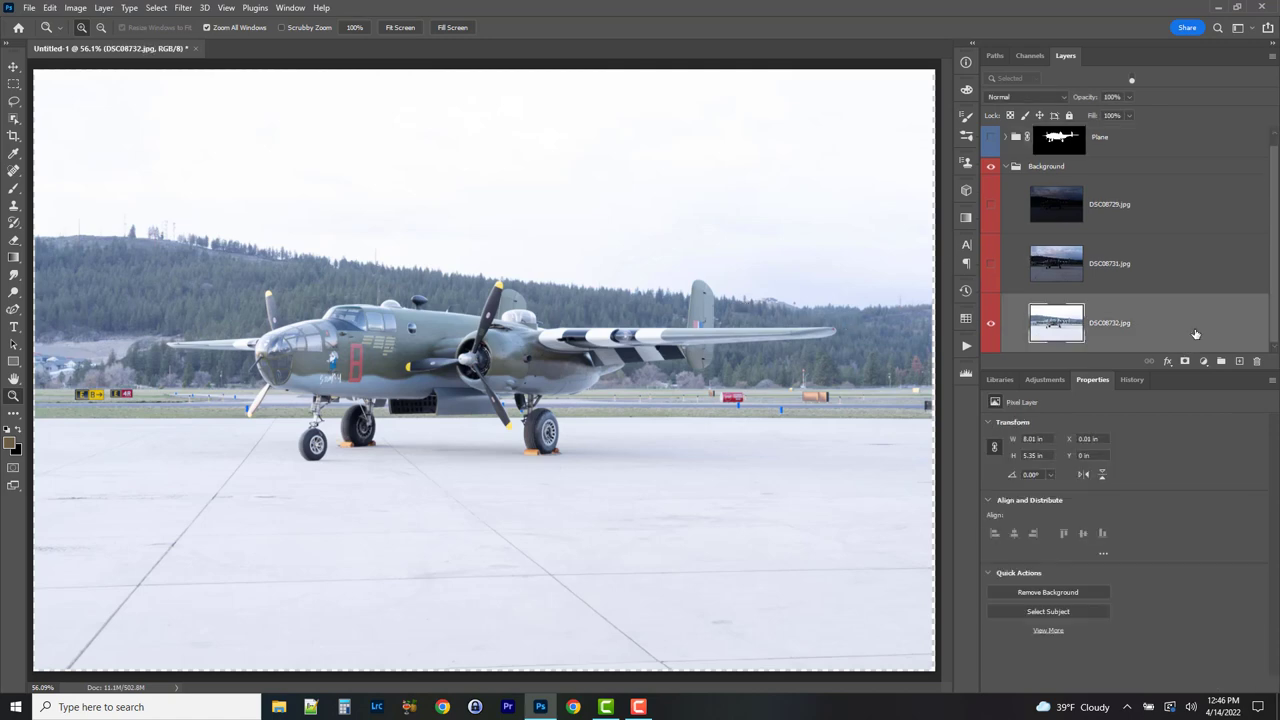
drag(1232, 334, 1240, 361)
drag(1145, 324, 1099, 156)
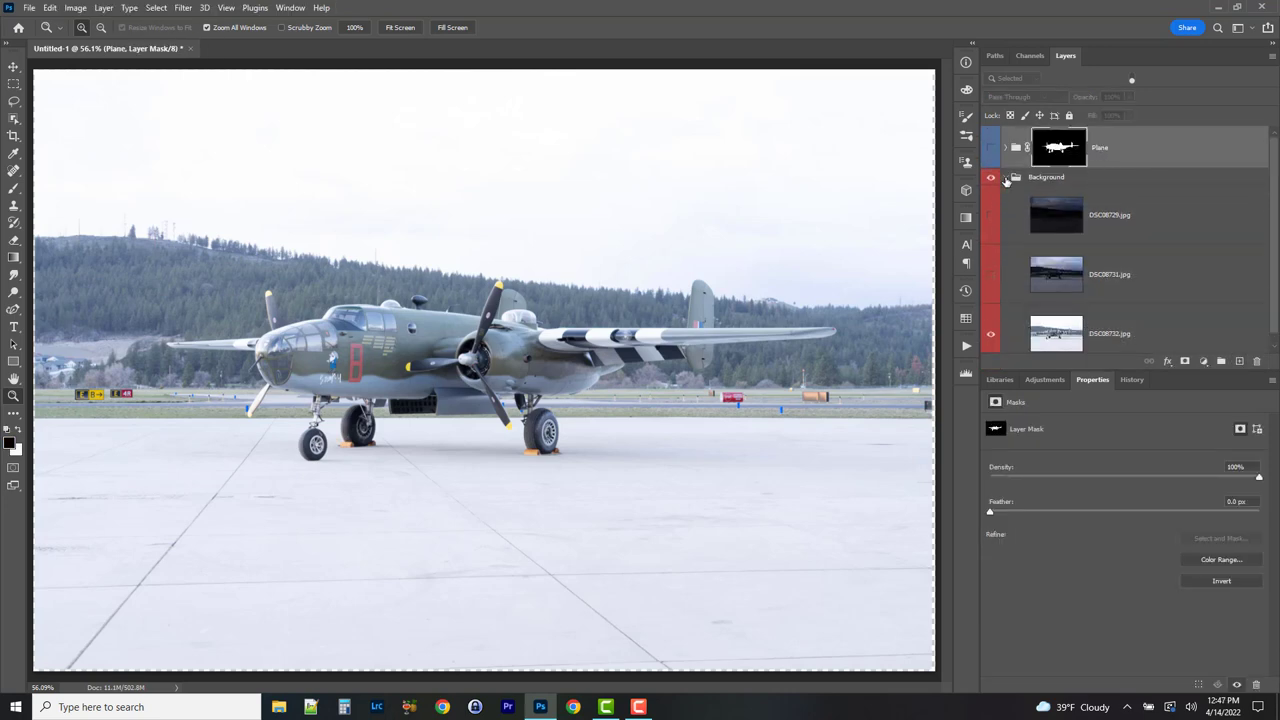
click(1006, 178)
click(1006, 149)
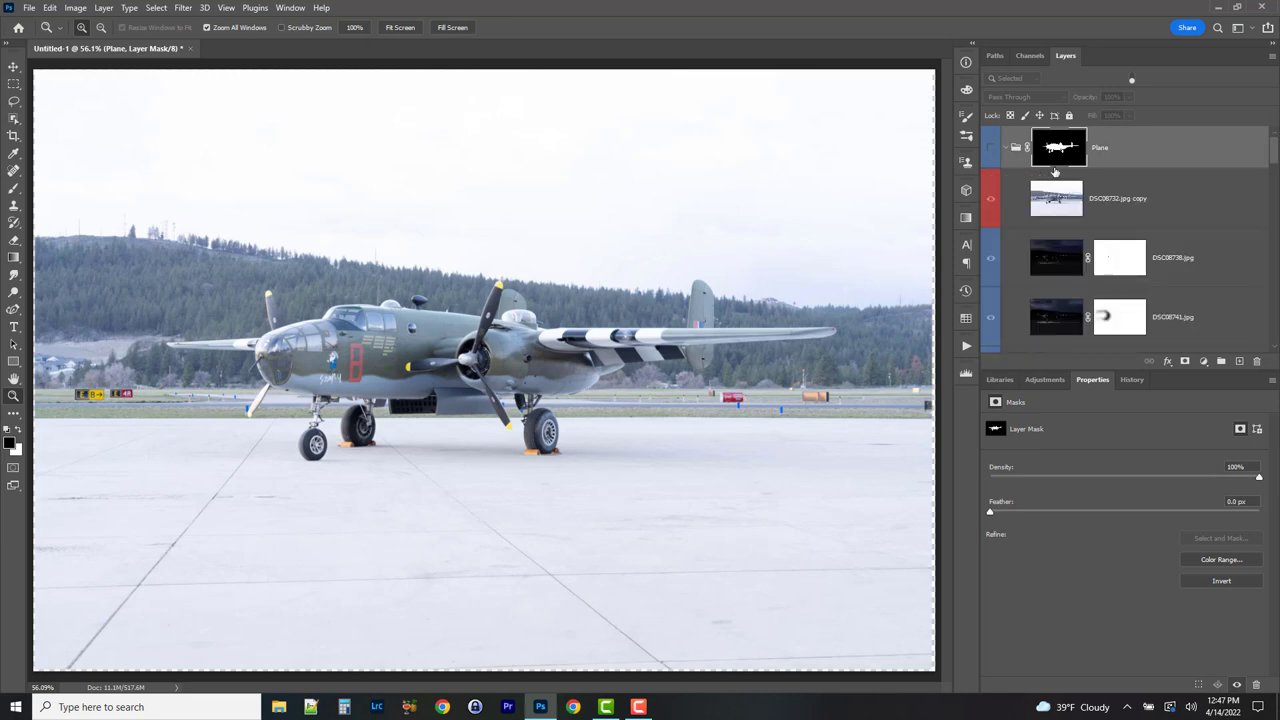
click(1105, 201)
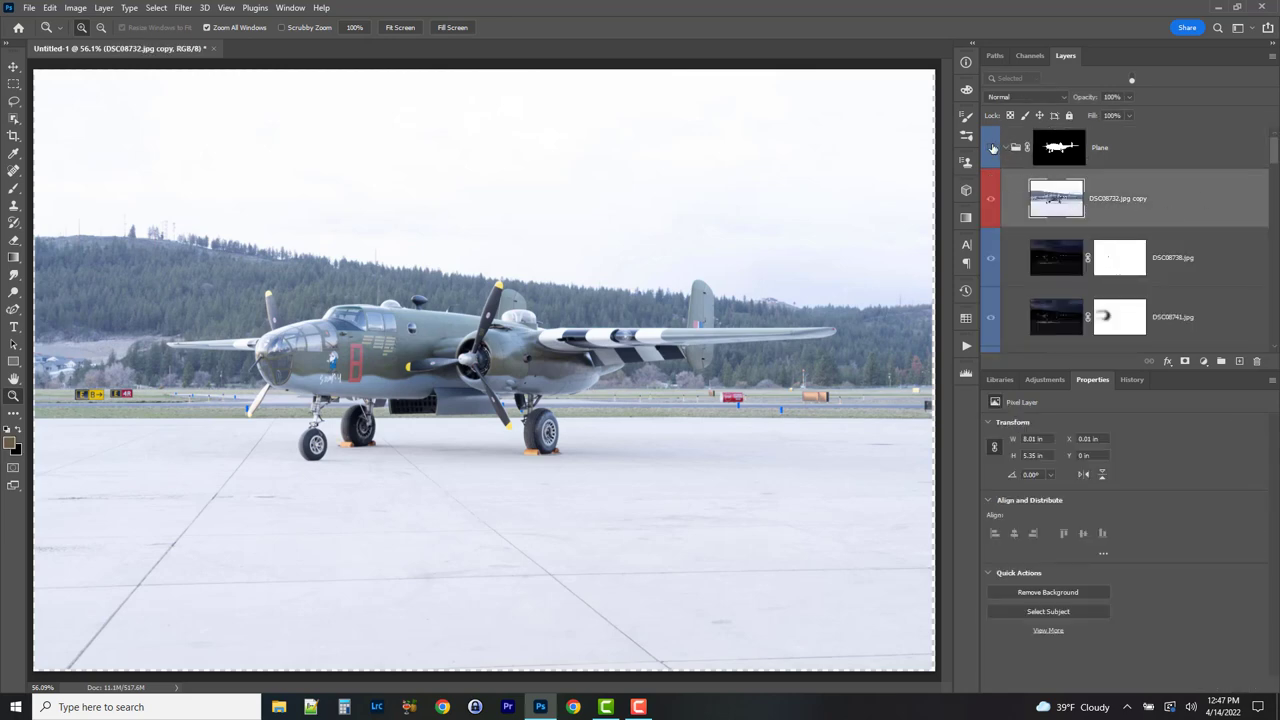
- Make the DSC08731.jpg and DSC08729.jpg background exposures and the Plane group visible again
scroll(1062, 243, down, 9)
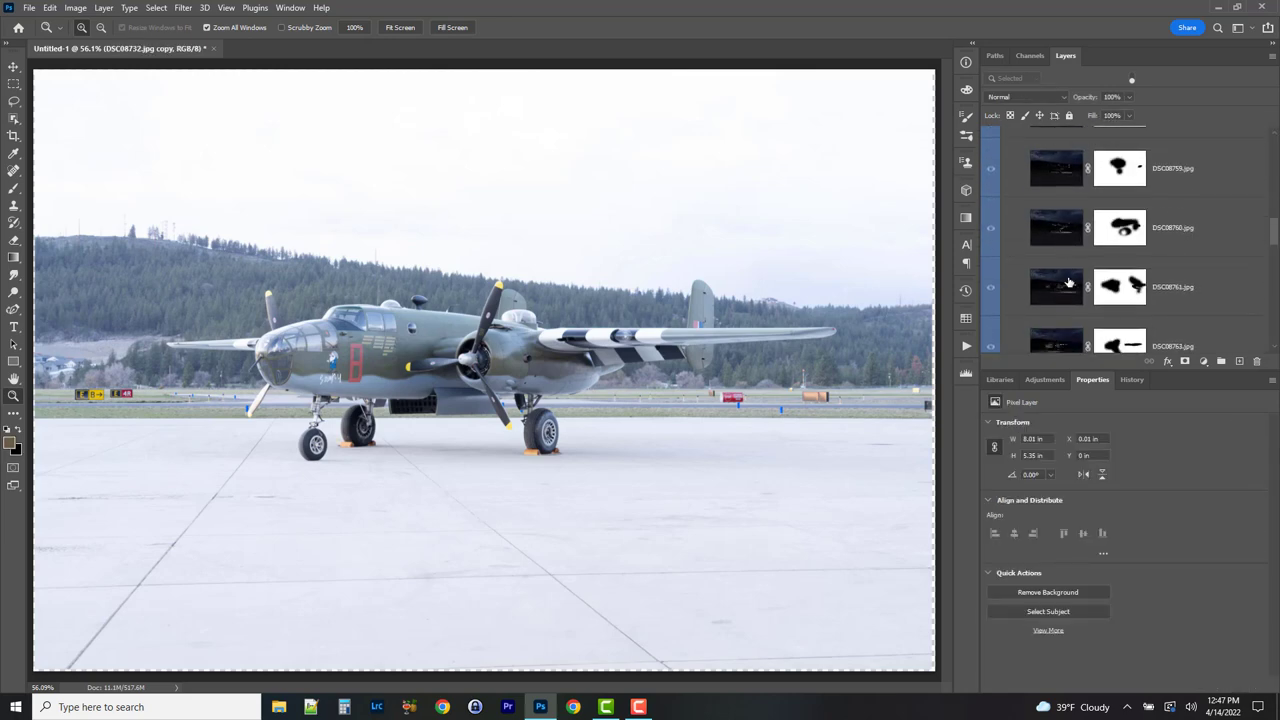
scroll(1068, 282, up, 9)
click(1007, 148)
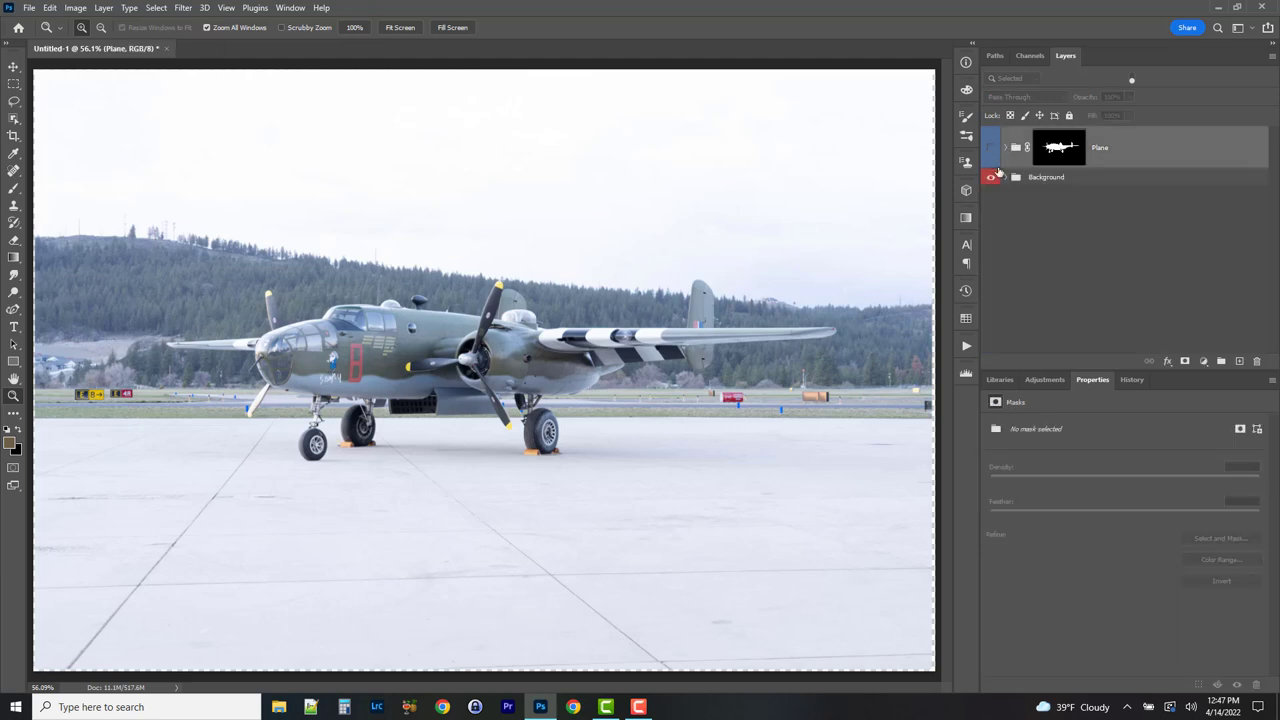
click(1006, 177)
click(992, 277)
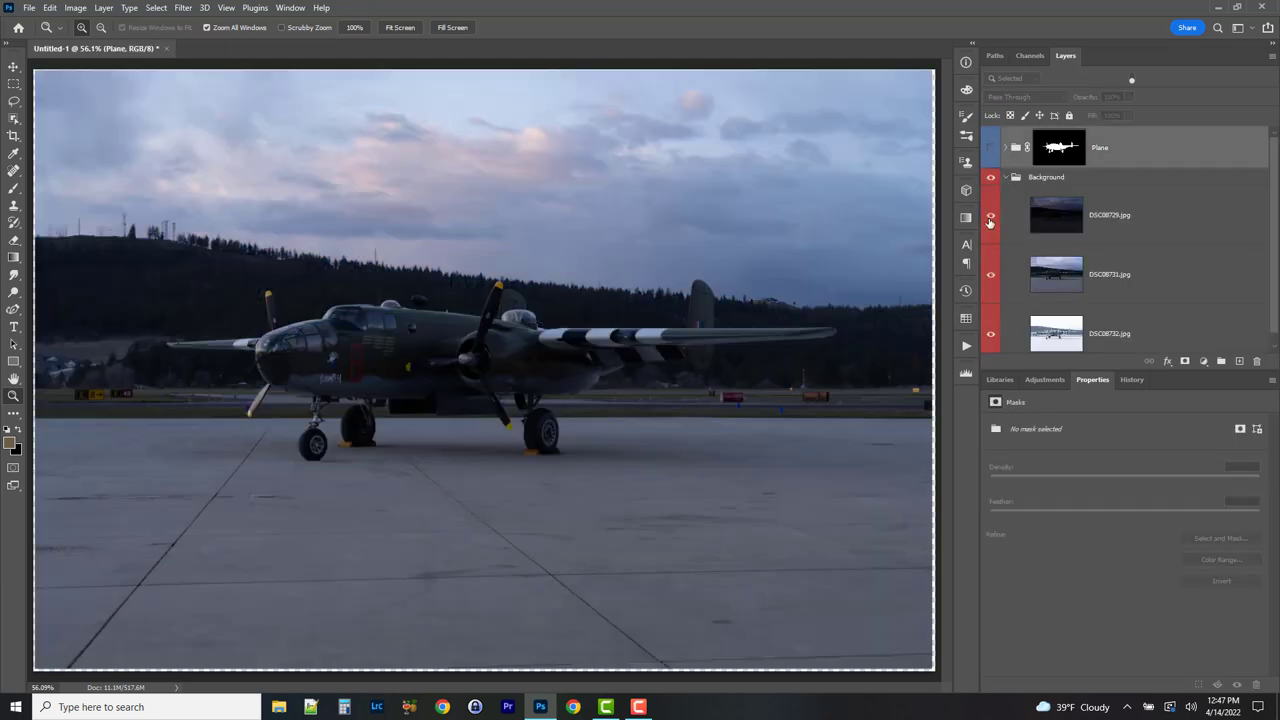
click(991, 215)
click(992, 149)
click(1004, 148)
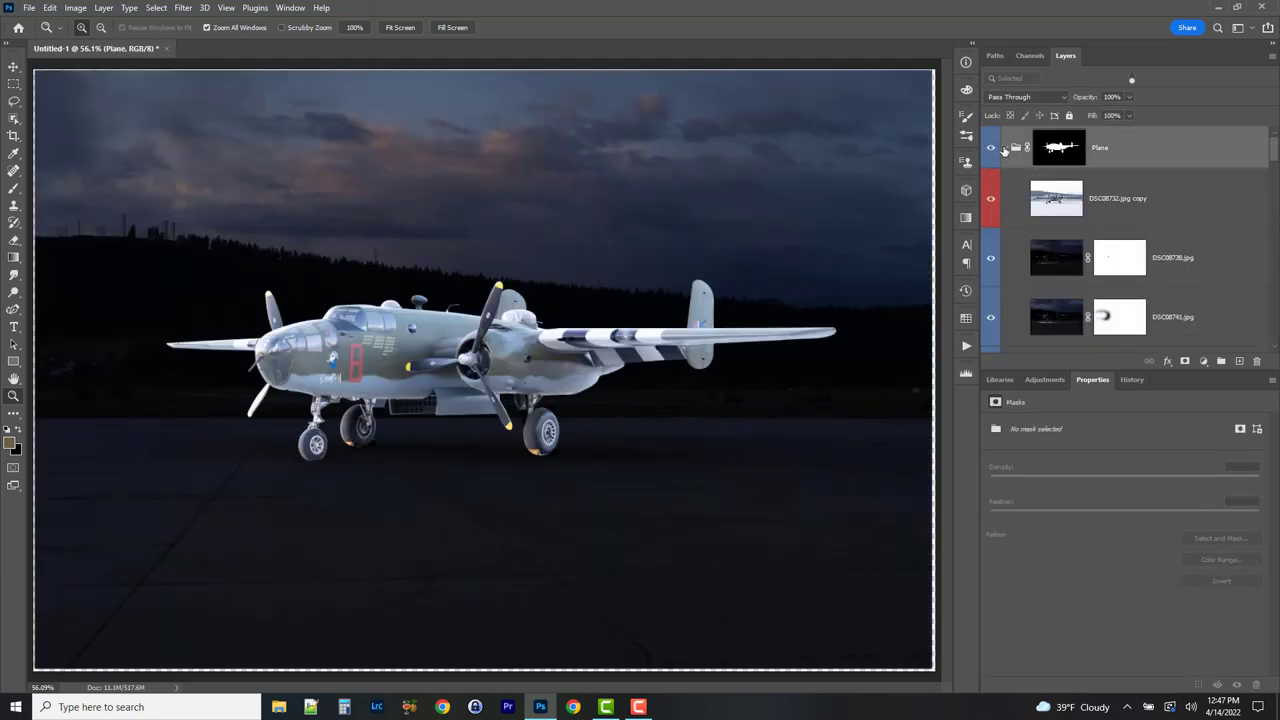
- Add a black layer mask to the DSC08732.jpg copy in the Plane group to hide the daylight exposure
click(1063, 201)
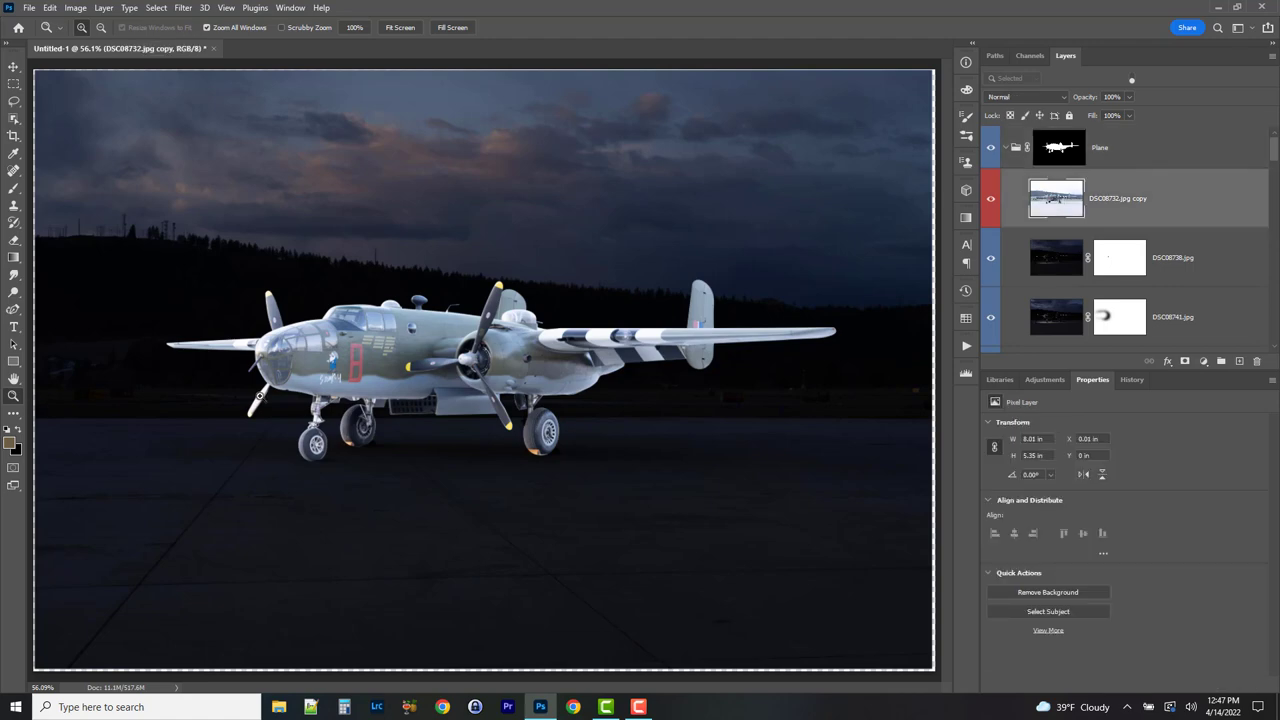
click(364, 416)
click(584, 354)
click(584, 380)
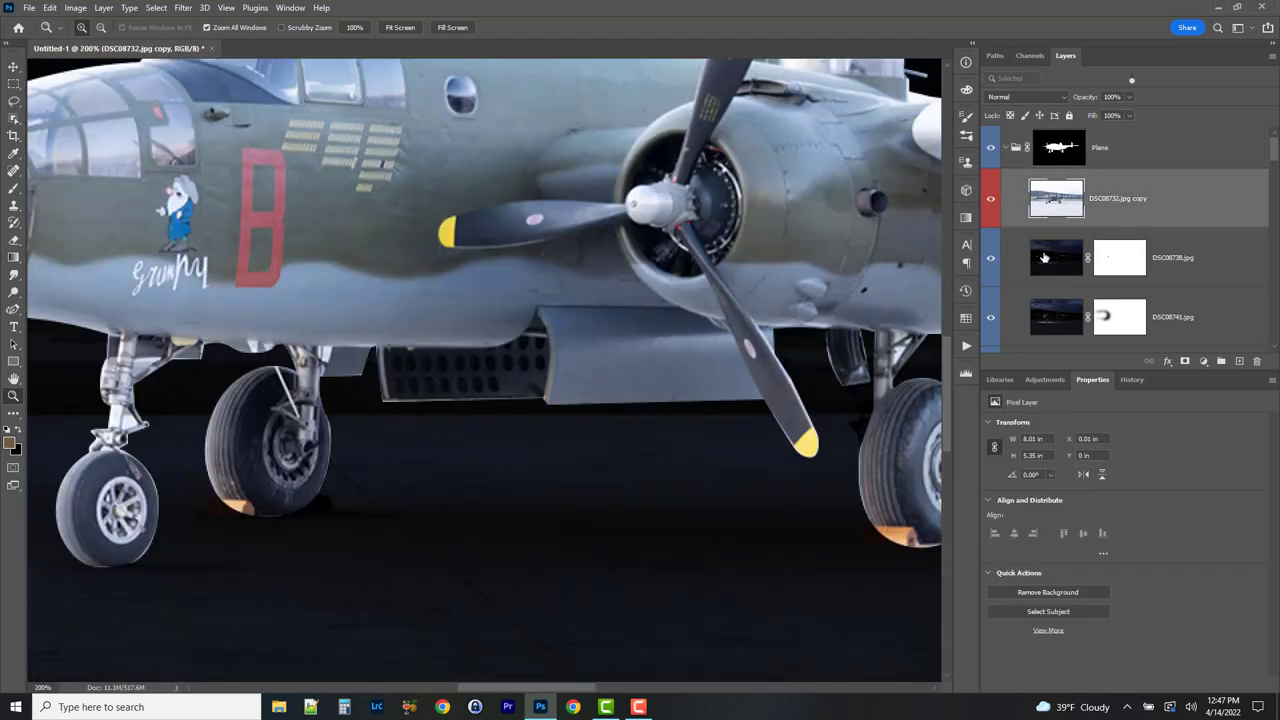
alt+click(1185, 362)
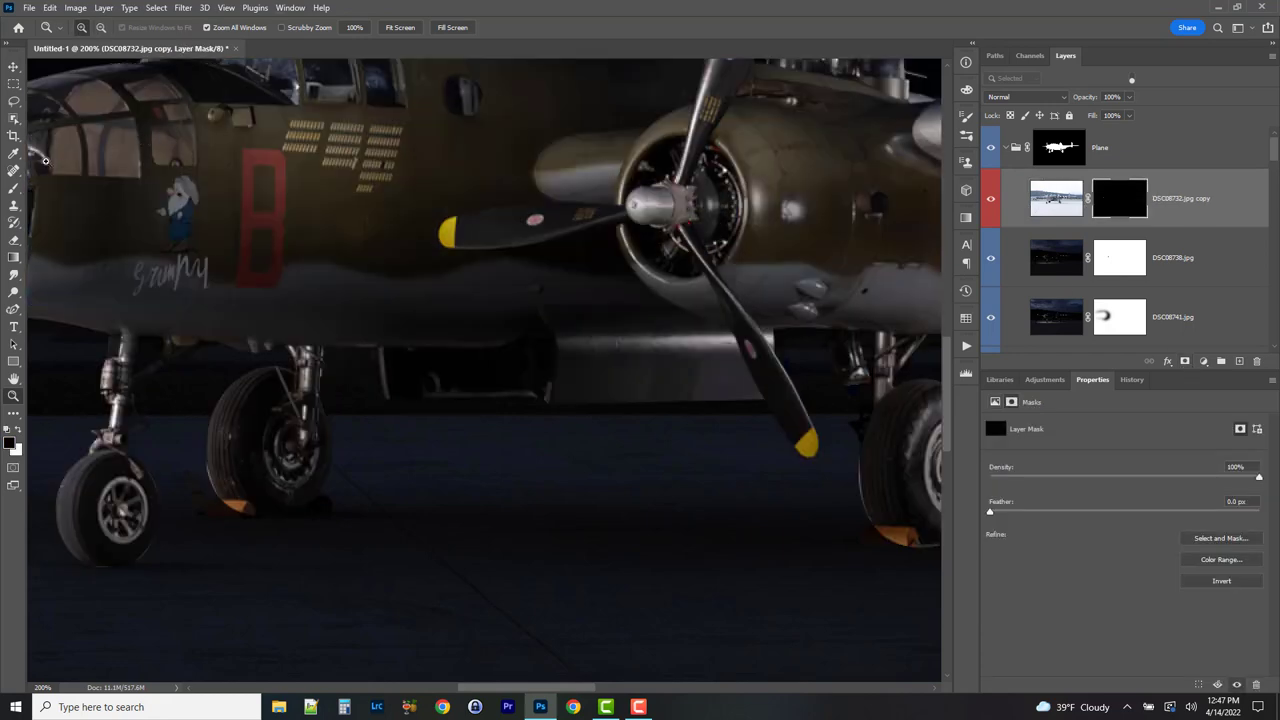
- Paint white on the DSC08732.jpg copy's mask over the open bomb bay with a brush at 5% flow to lighten it subtly
click(13, 188)
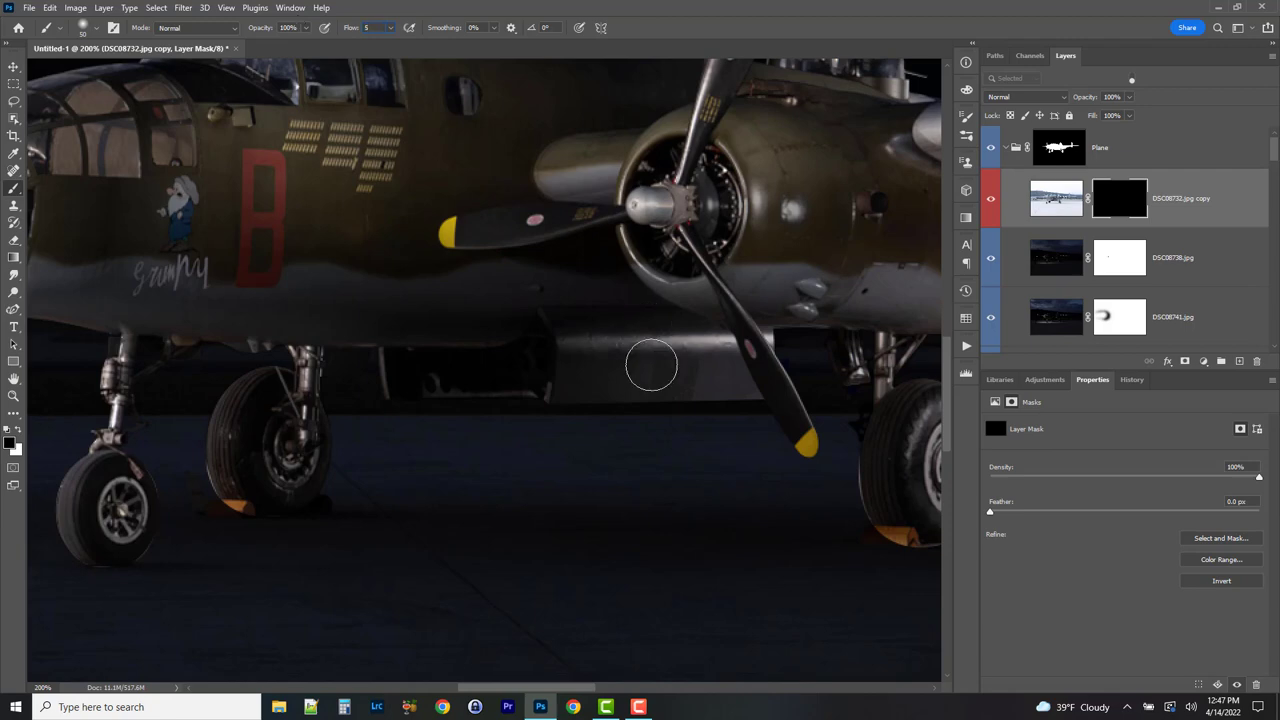
click(19, 429)
key(bracketright)
key(bracketright)
key(bracketright)
mouse_move(515, 370)
mouse_down()
mouse_move(486, 374)
mouse_move(526, 351)
mouse_move(537, 360)
mouse_move(464, 396)
mouse_move(371, 363)
mouse_move(393, 392)
mouse_move(406, 374)
mouse_move(438, 395)
mouse_move(471, 391)
mouse_move(439, 393)
mouse_move(514, 359)
mouse_move(512, 394)
mouse_move(523, 360)
mouse_move(531, 380)
mouse_move(605, 393)
mouse_up()
- Paint white on the DSC08732.jpg copy's mask over the open bomb bay and the wing's dark upper edge, undoing the last stroke
drag(703, 351, 207, 398)
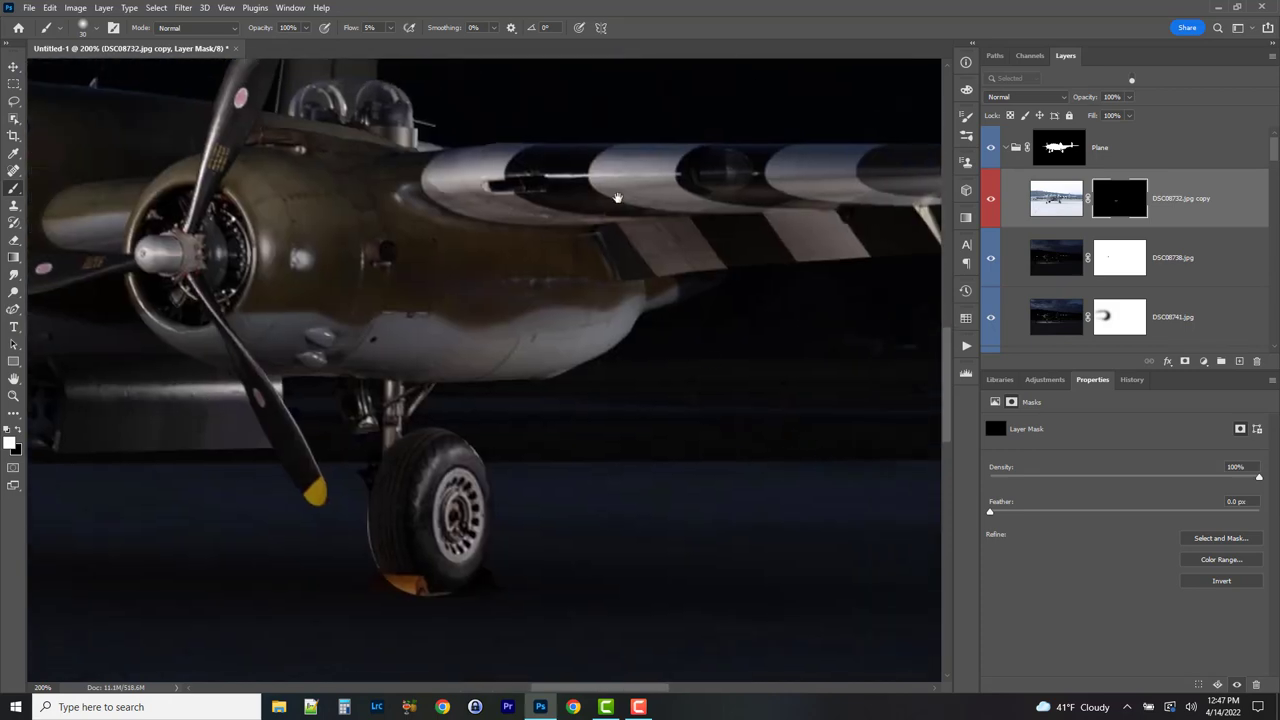
drag(618, 198, 313, 512)
drag(811, 489, 414, 362)
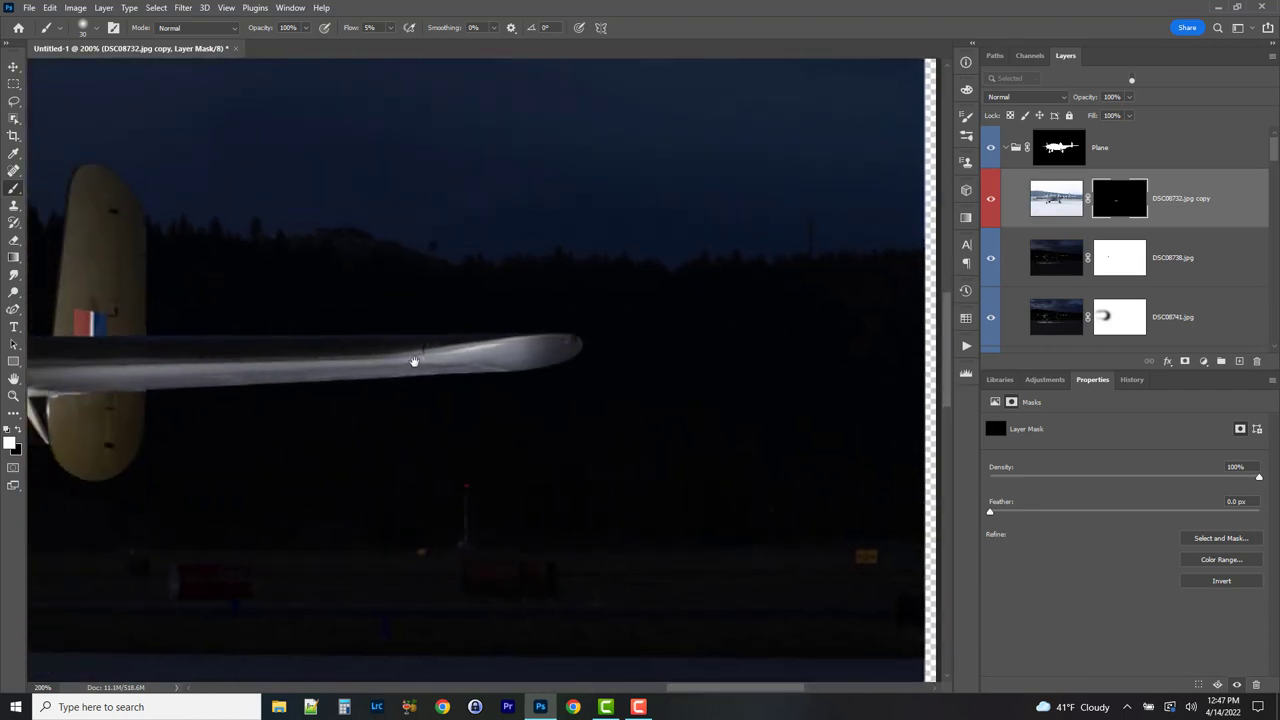
drag(286, 337, 583, 326)
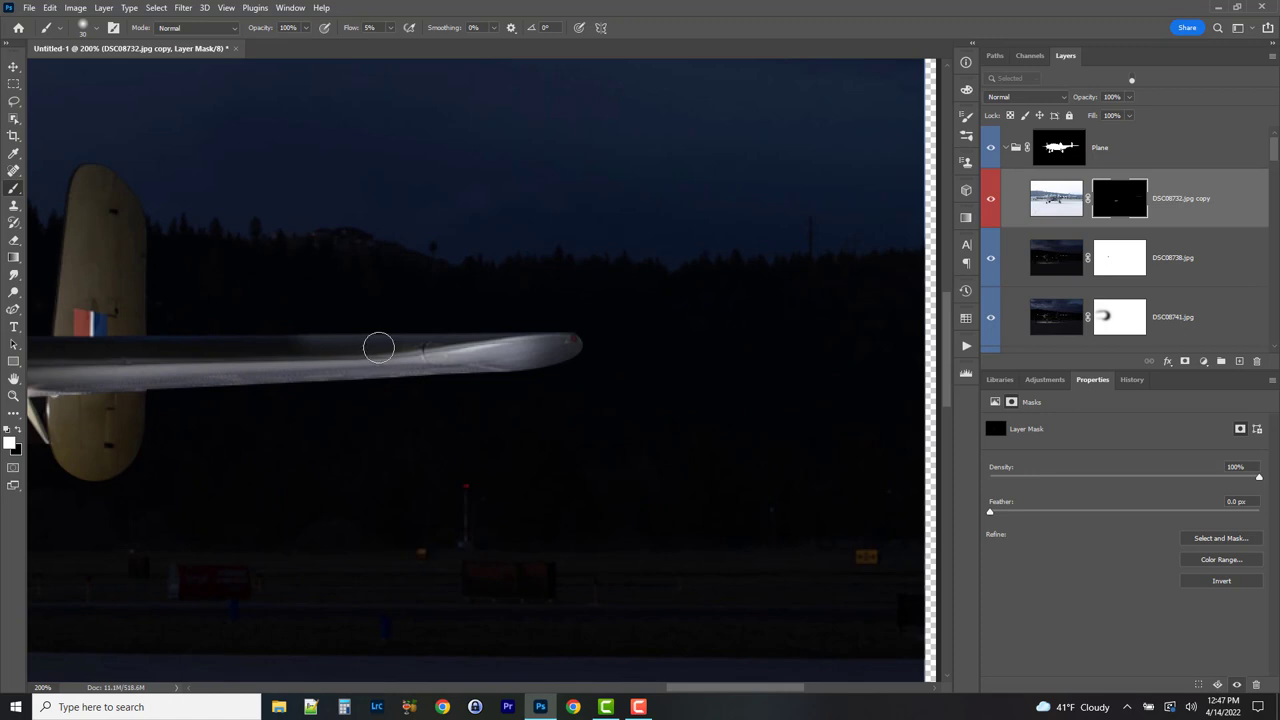
key(ctrl+z)
- Enlarge the brush to 150 px and paint white at 5% flow over the antenna and upper fuselage on the DSC08732.jpg copy's mask
key(bracketright)
key(bracketright)
key(bracketright)
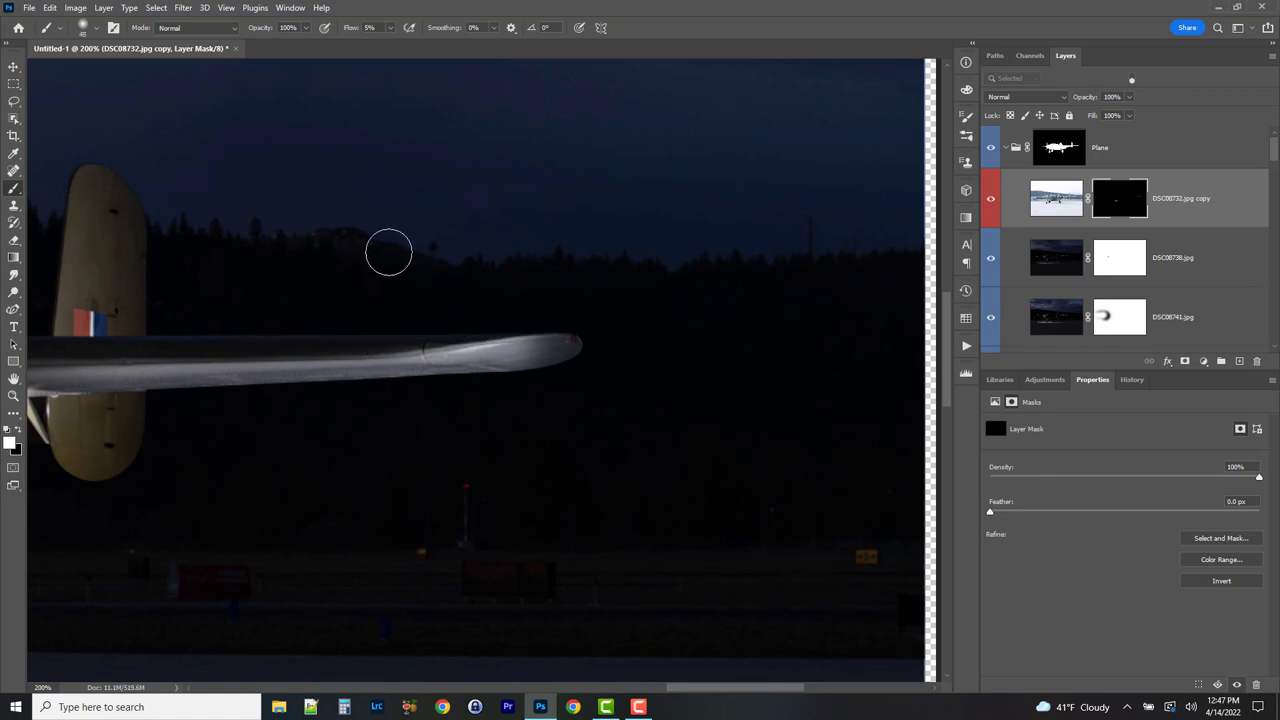
key(bracketright)
key(bracketright)
key(bracketright)
key(bracketright)
key(bracketright)
key(bracketright)
key(bracketright)
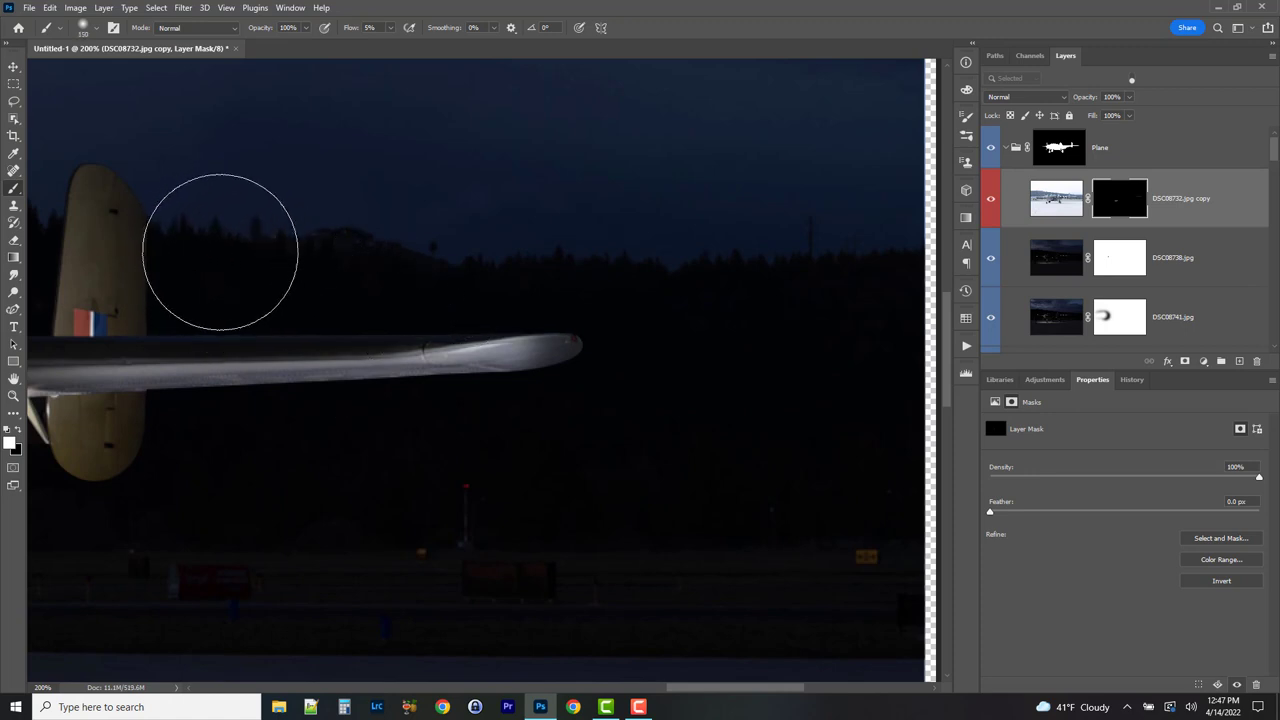
key(space)
drag(169, 280, 786, 317)
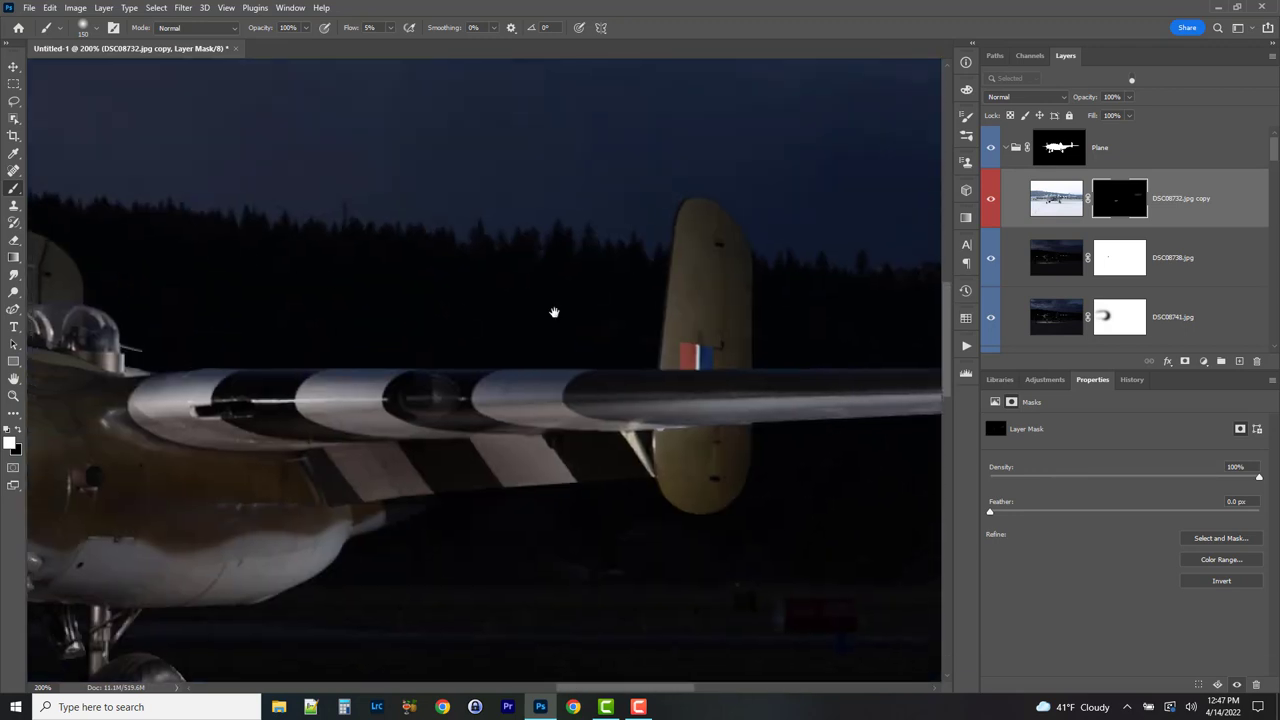
drag(52, 247, 540, 334)
mouse_move(192, 295)
mouse_down()
mouse_move(406, 289)
mouse_move(545, 265)
mouse_up()
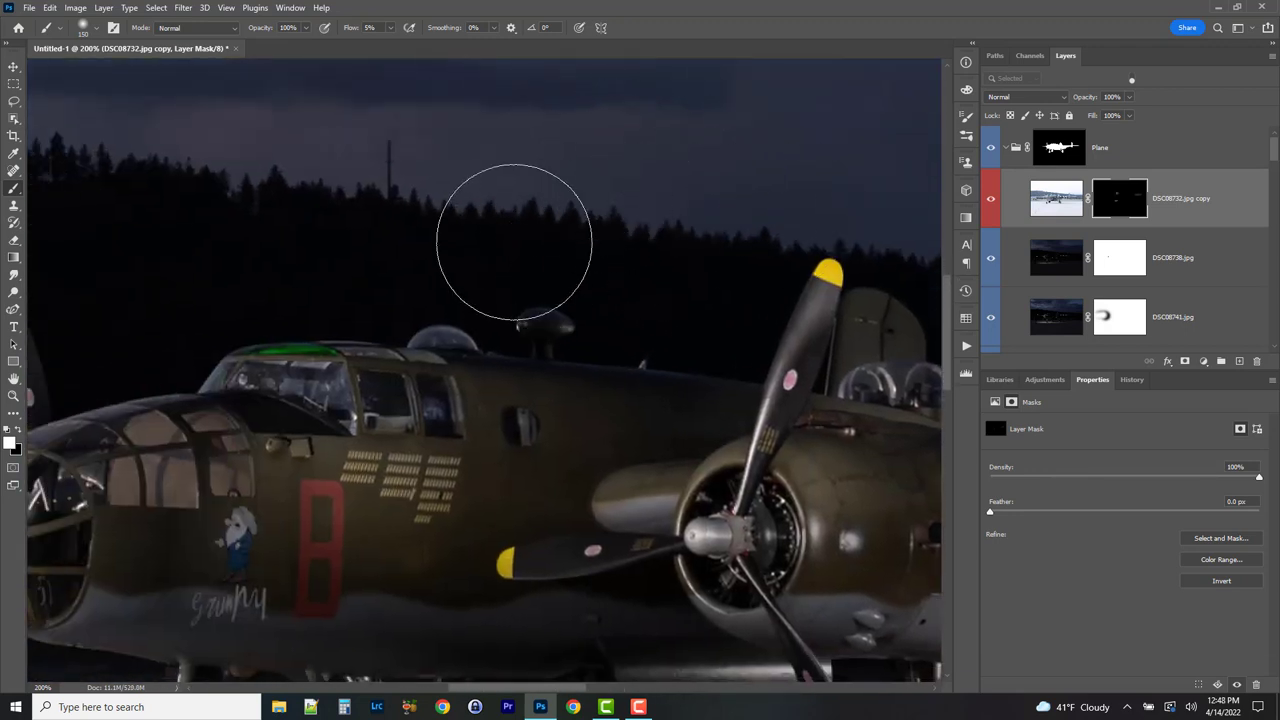
mouse_move(655, 270)
mouse_down()
mouse_move(705, 288)
mouse_move(690, 282)
mouse_move(699, 231)
mouse_move(725, 264)
mouse_move(671, 276)
mouse_move(727, 246)
mouse_up()
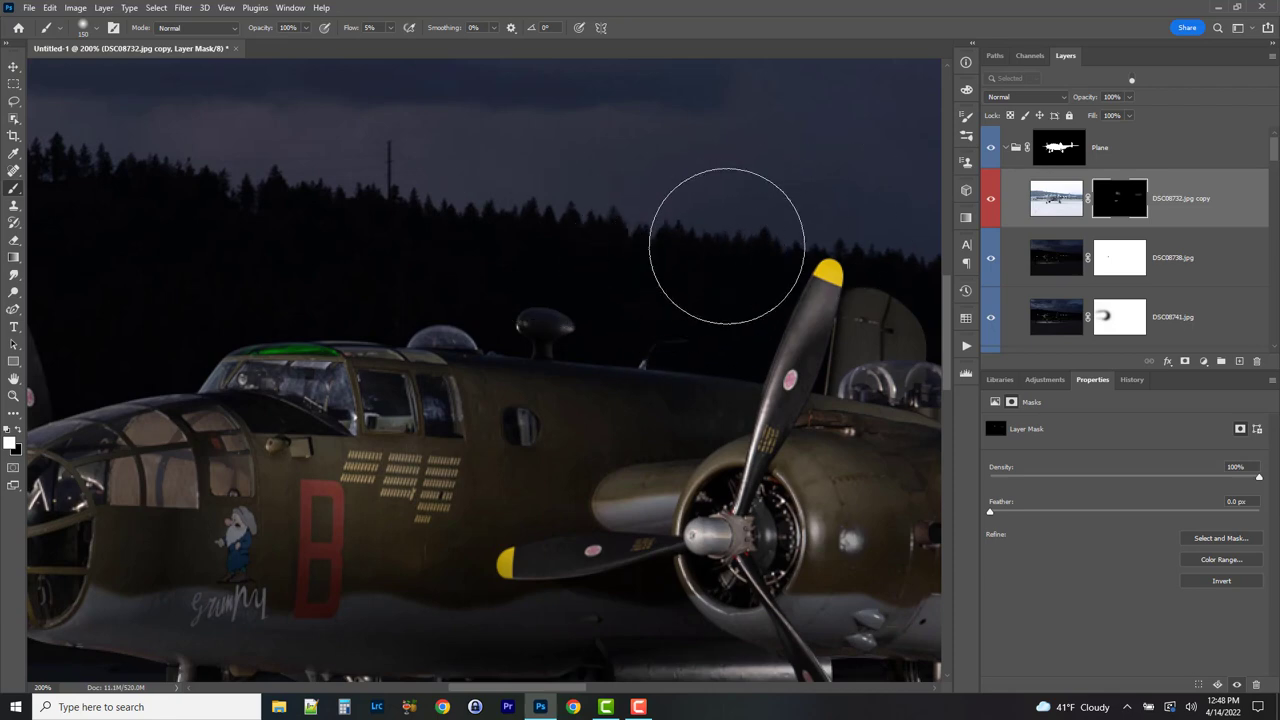
- Reduce the brush size and paint white on the DSC08732.jpg copy's mask inside the engine cowling to subtly lighten it
drag(651, 394, 206, 386)
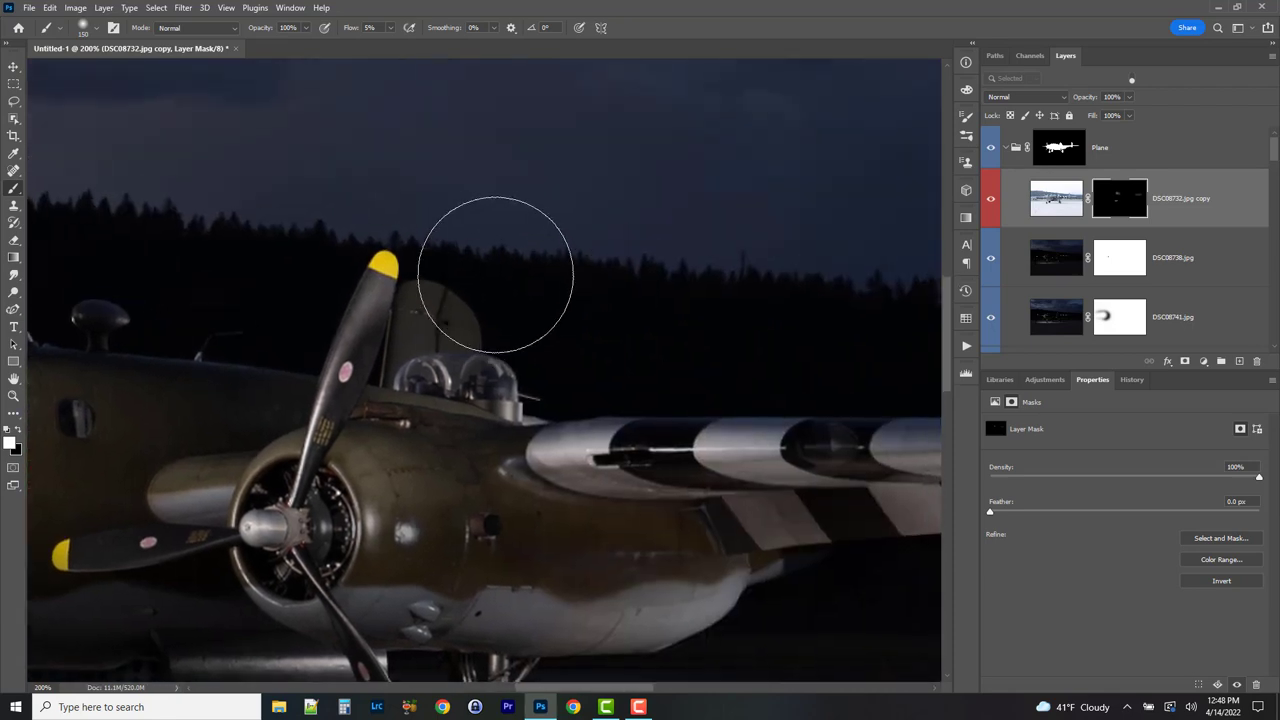
drag(296, 321, 802, 341)
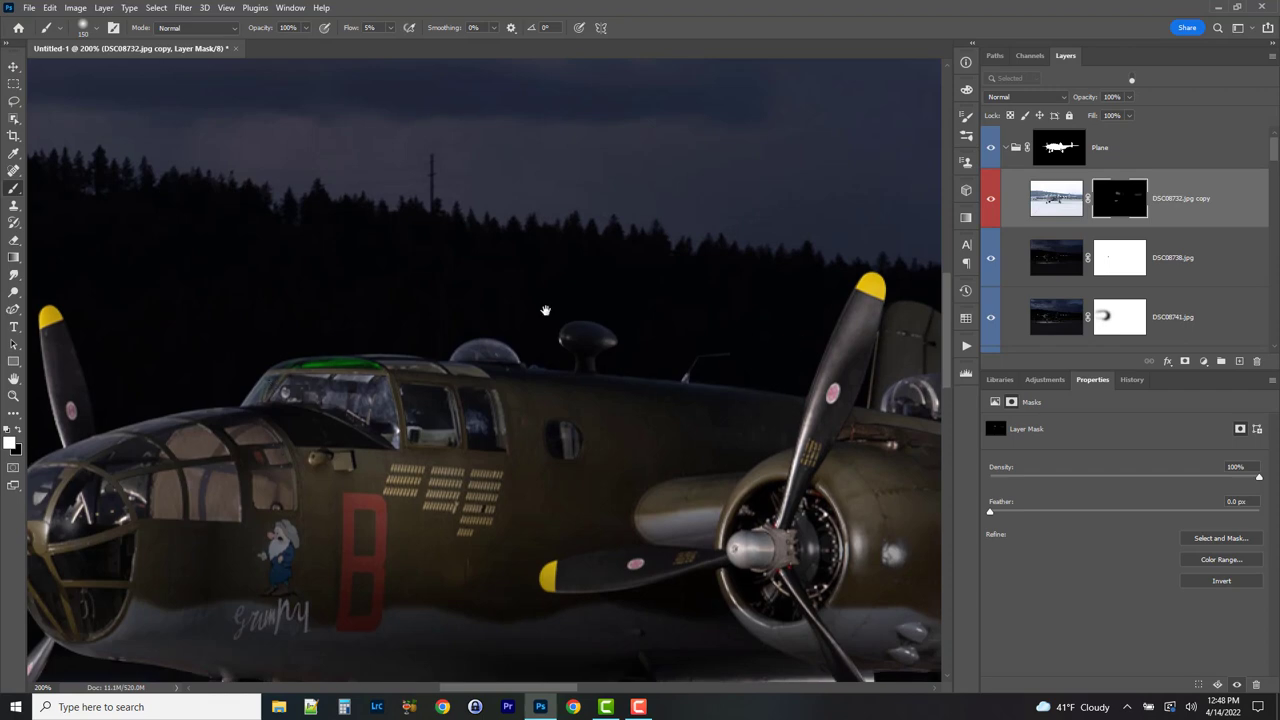
drag(545, 310, 695, 265)
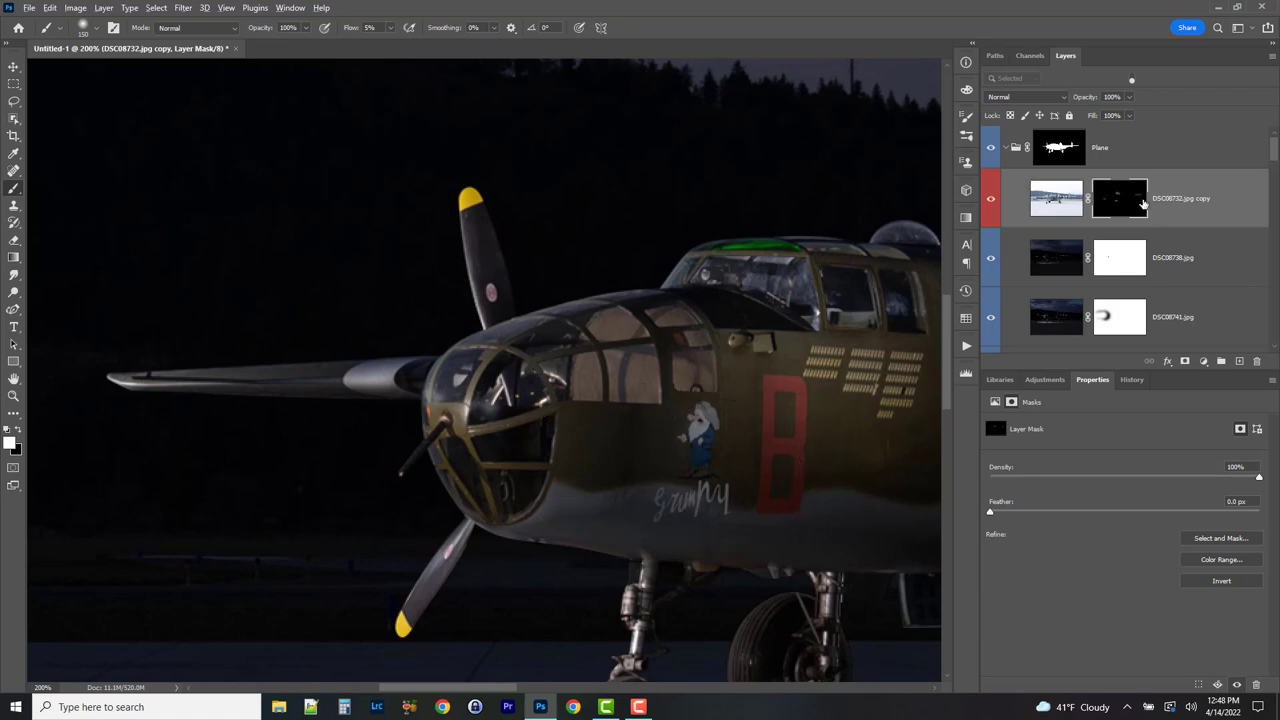
alt+click(1134, 198)
alt+click(1134, 198)
drag(594, 434, 595, 242)
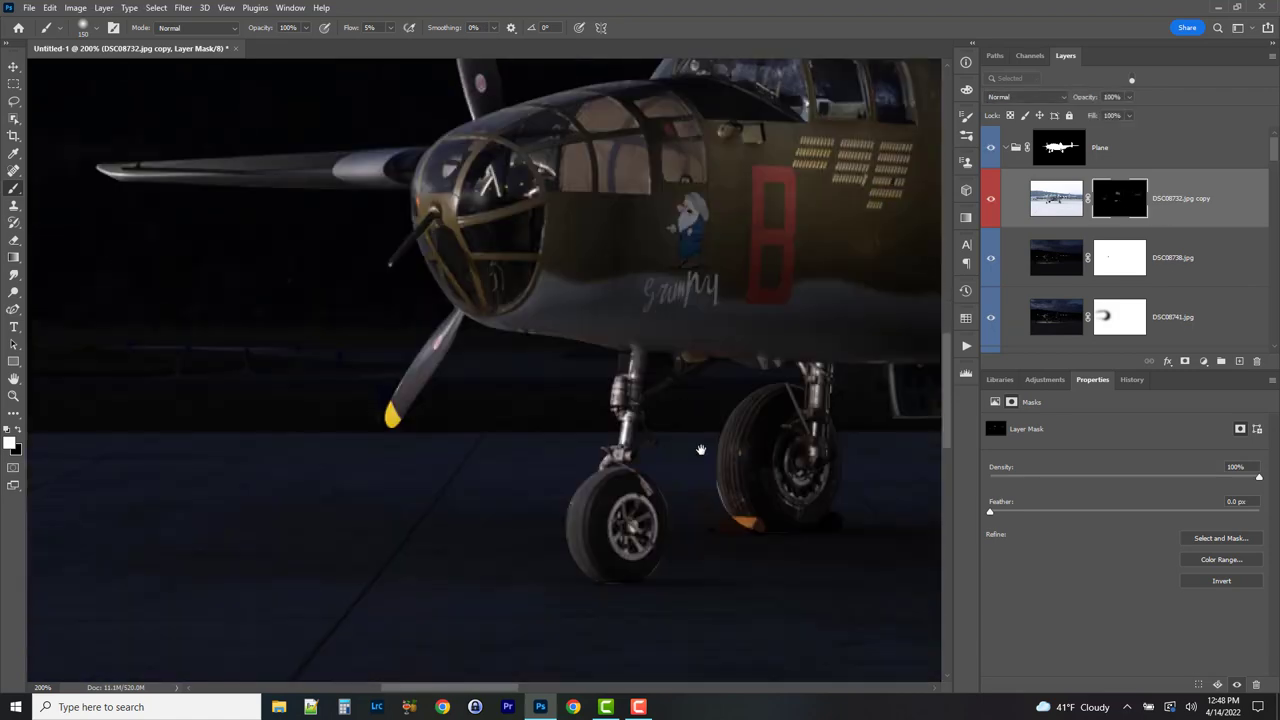
drag(697, 449, 428, 415)
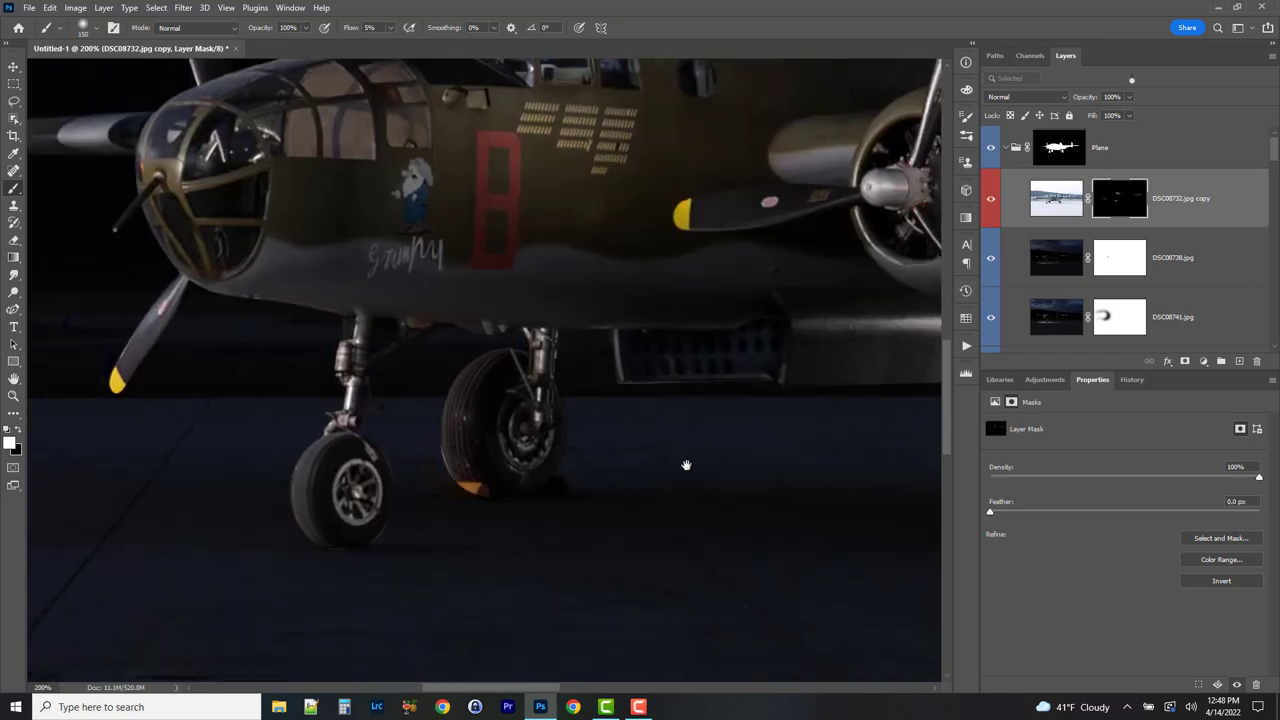
drag(686, 463, 229, 423)
drag(508, 218, 513, 398)
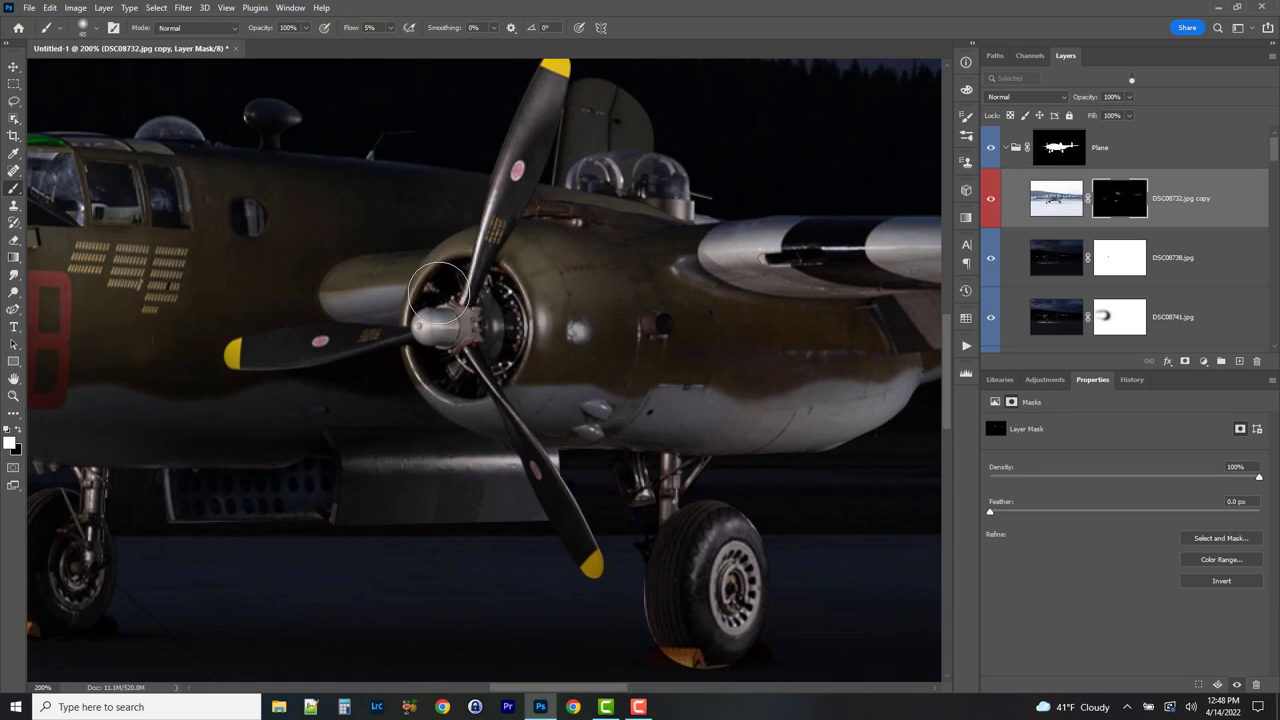
key(bracketleft)
key(bracketleft)
key(bracketleft)
key(bracketleft)
drag(437, 296, 437, 295)
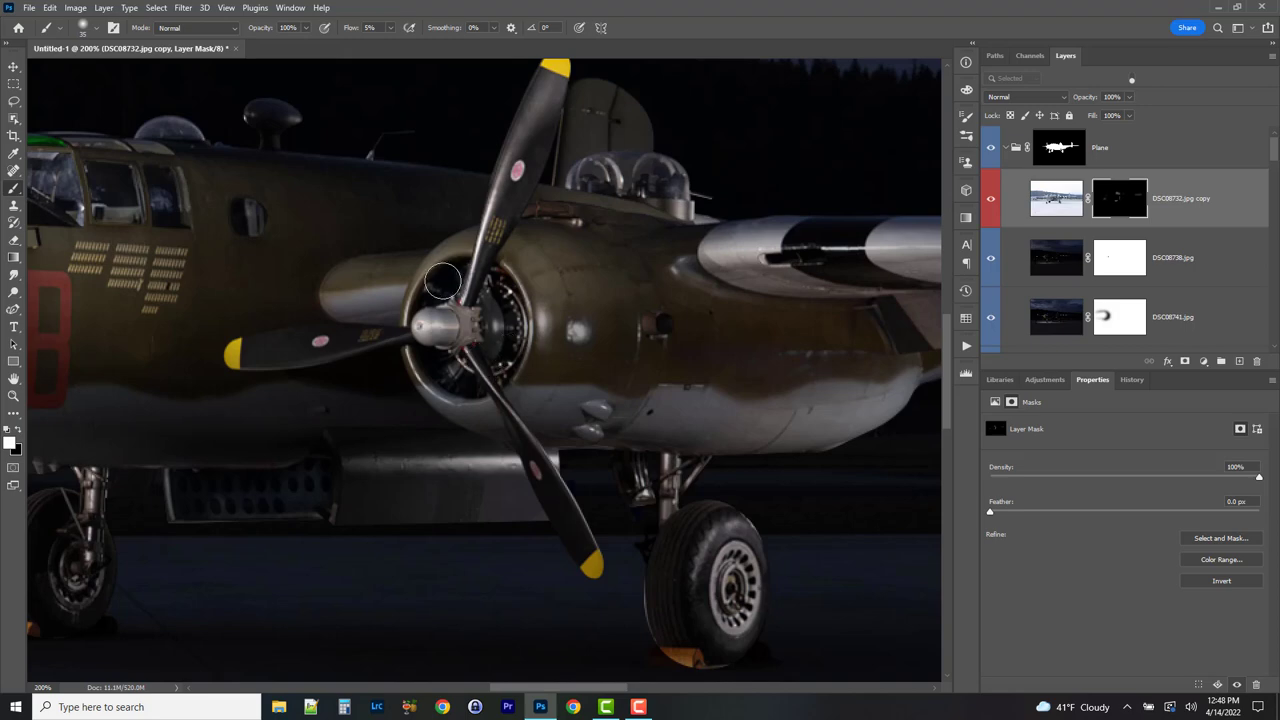
- Inspect the wing and the whole image, collapse the Plane group, and compare the composite with the group hidden and shown
drag(696, 314, 253, 337)
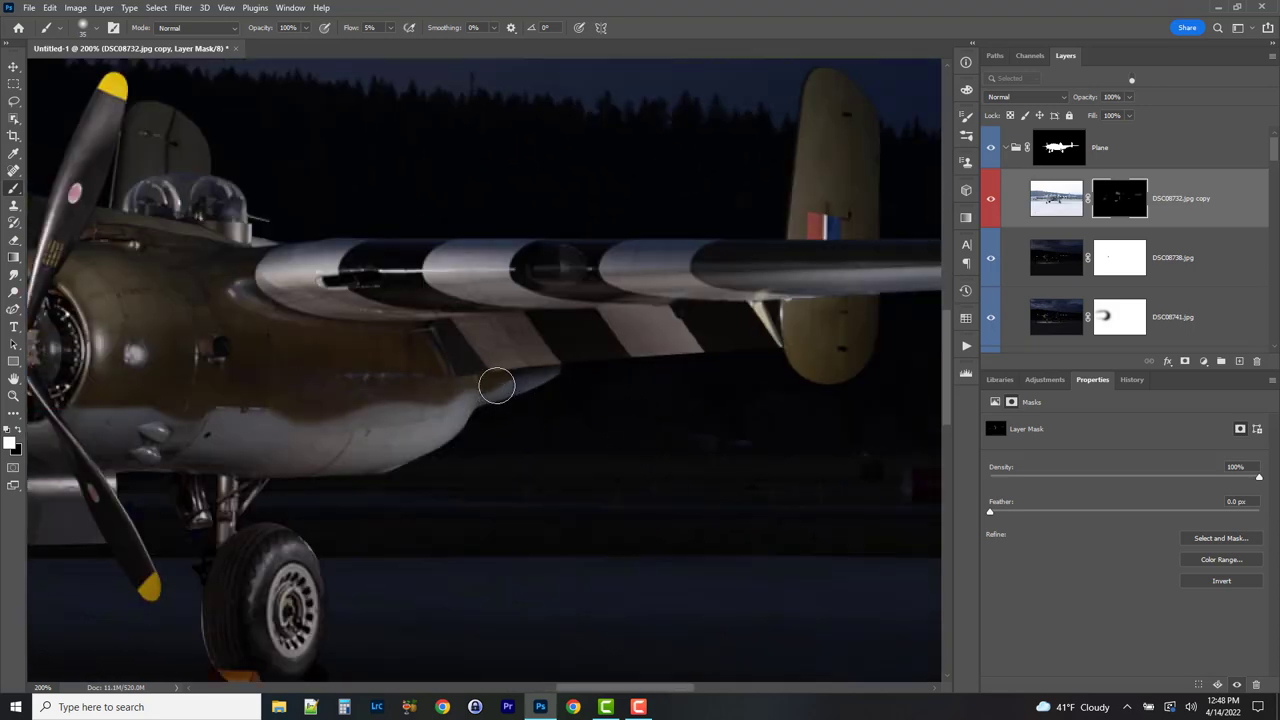
scroll(557, 449, right, 3)
scroll(541, 493, up, 2)
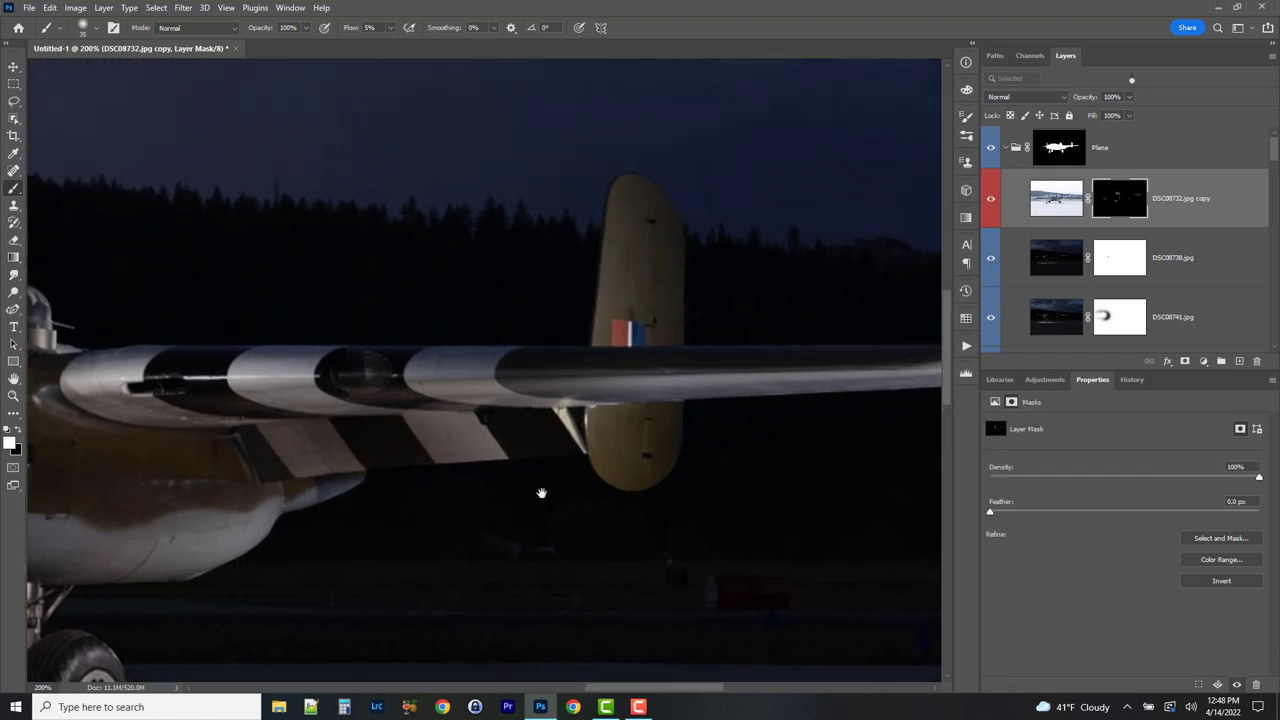
scroll(541, 493, down, 3)
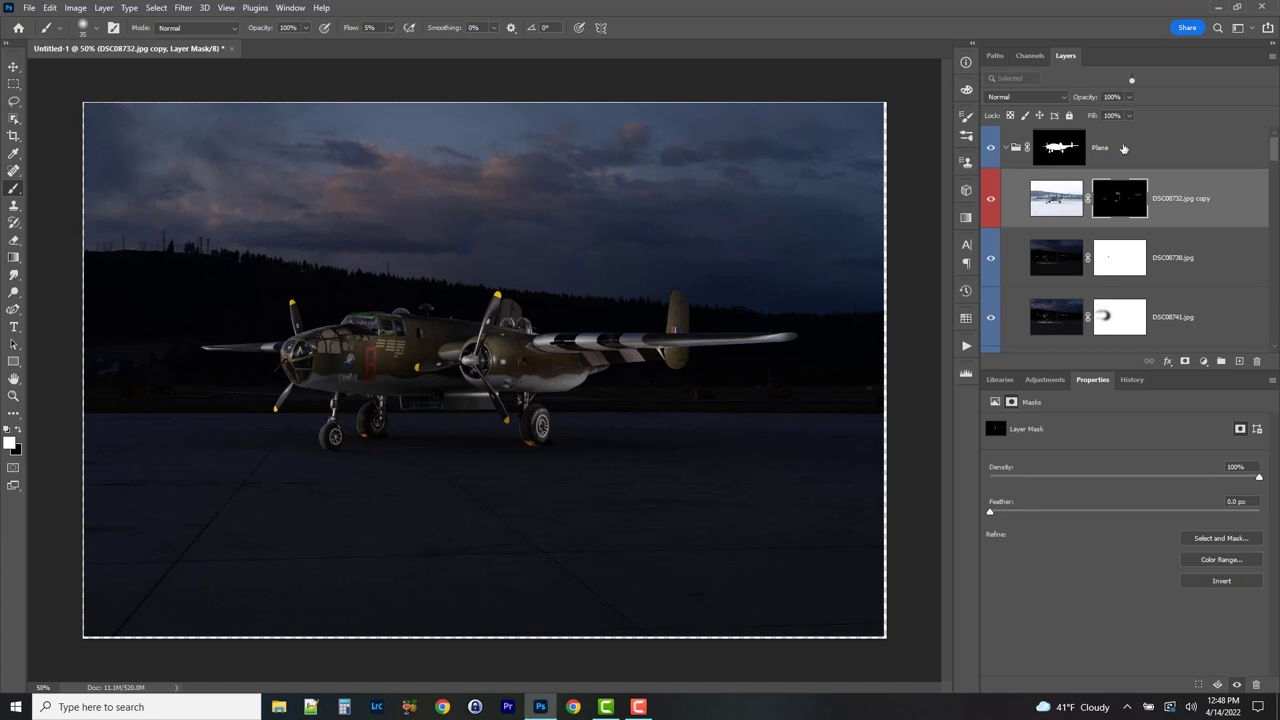
click(1006, 147)
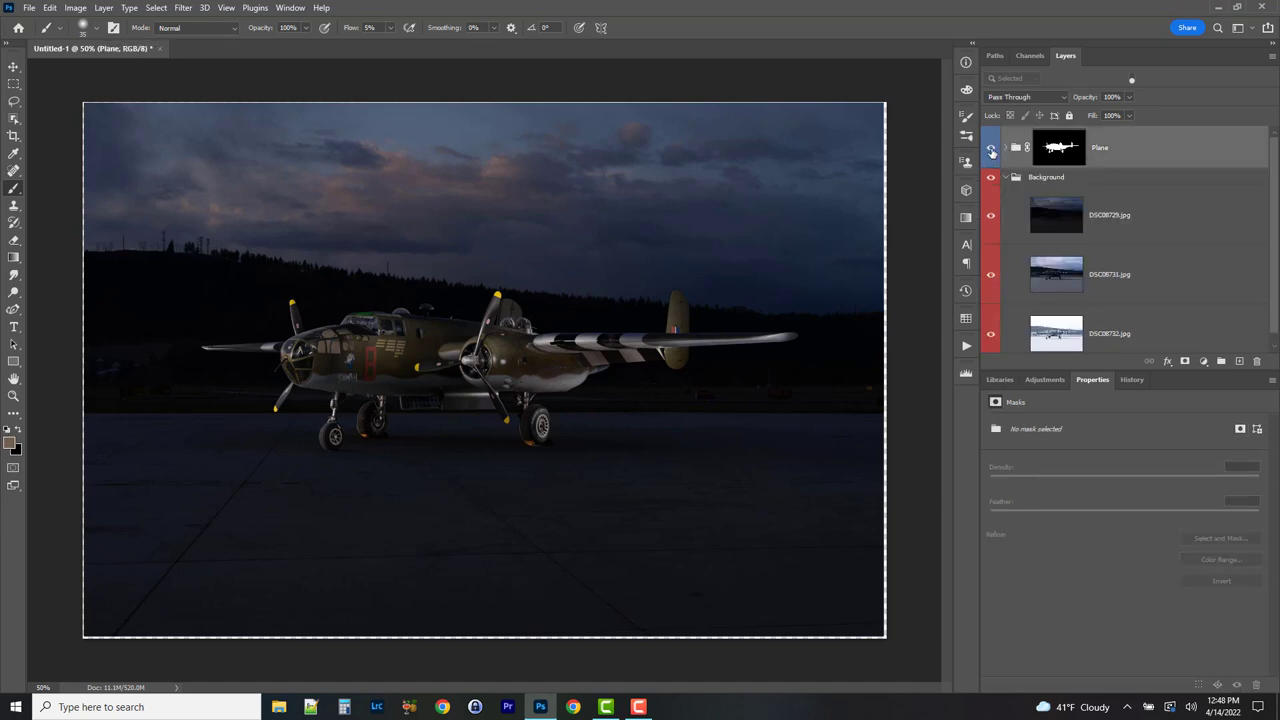
click(991, 148)
click(991, 148)
click(991, 148)
click(991, 148)
click(991, 148)
click(991, 148)
- Compare the composite with the Plane group's mask disabled and enabled, leaving the mask enabled
shift+click(1057, 151)
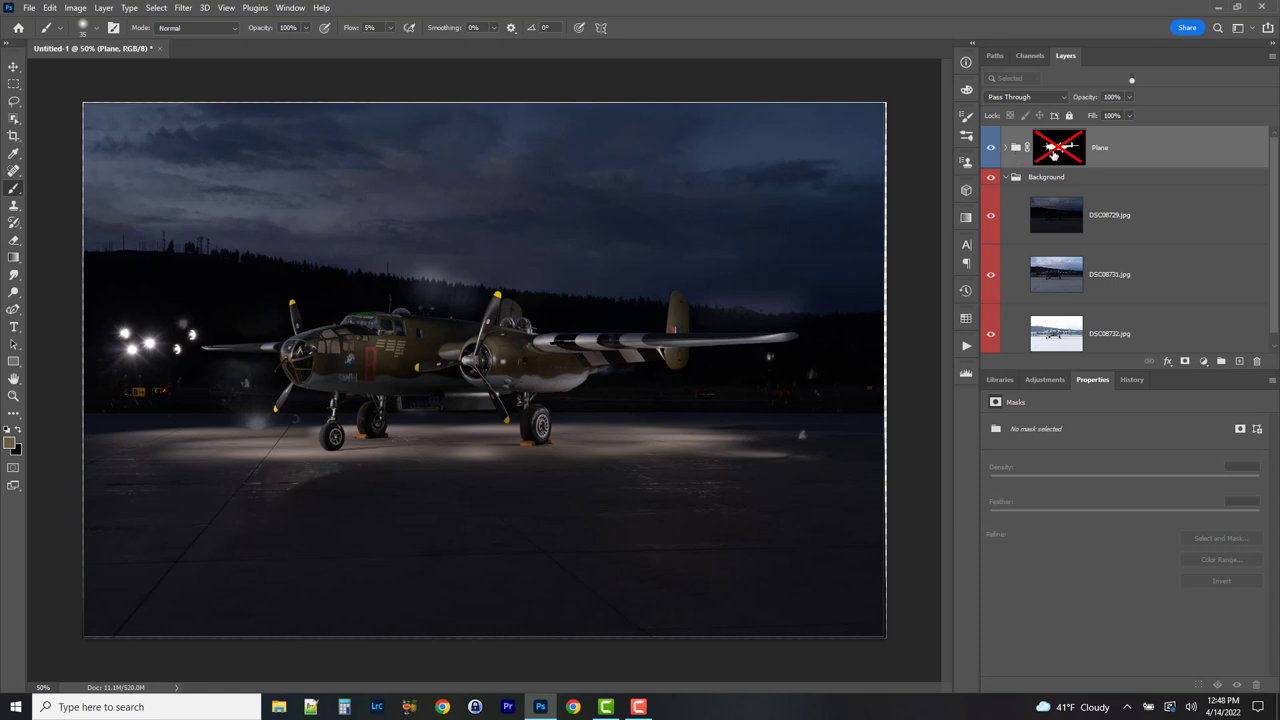
shift+click(1052, 153)
shift+click(1052, 153)
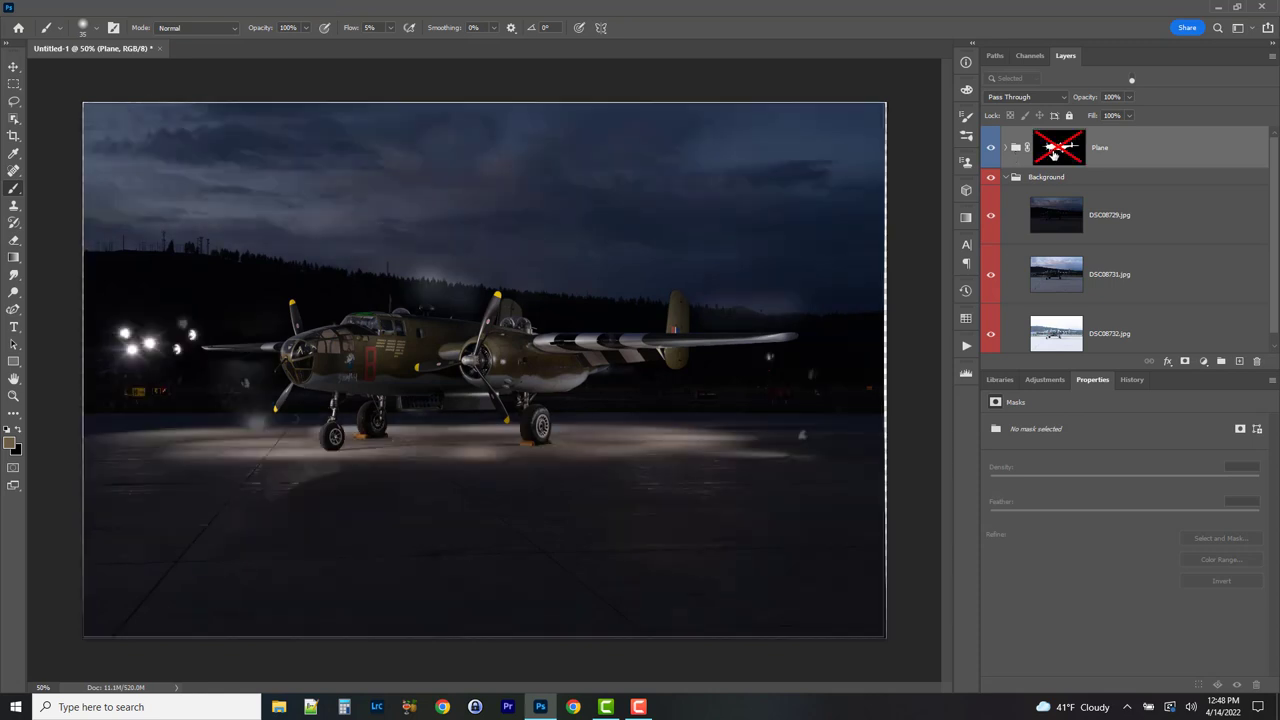
shift+click(1052, 153)
shift+click(1052, 153)
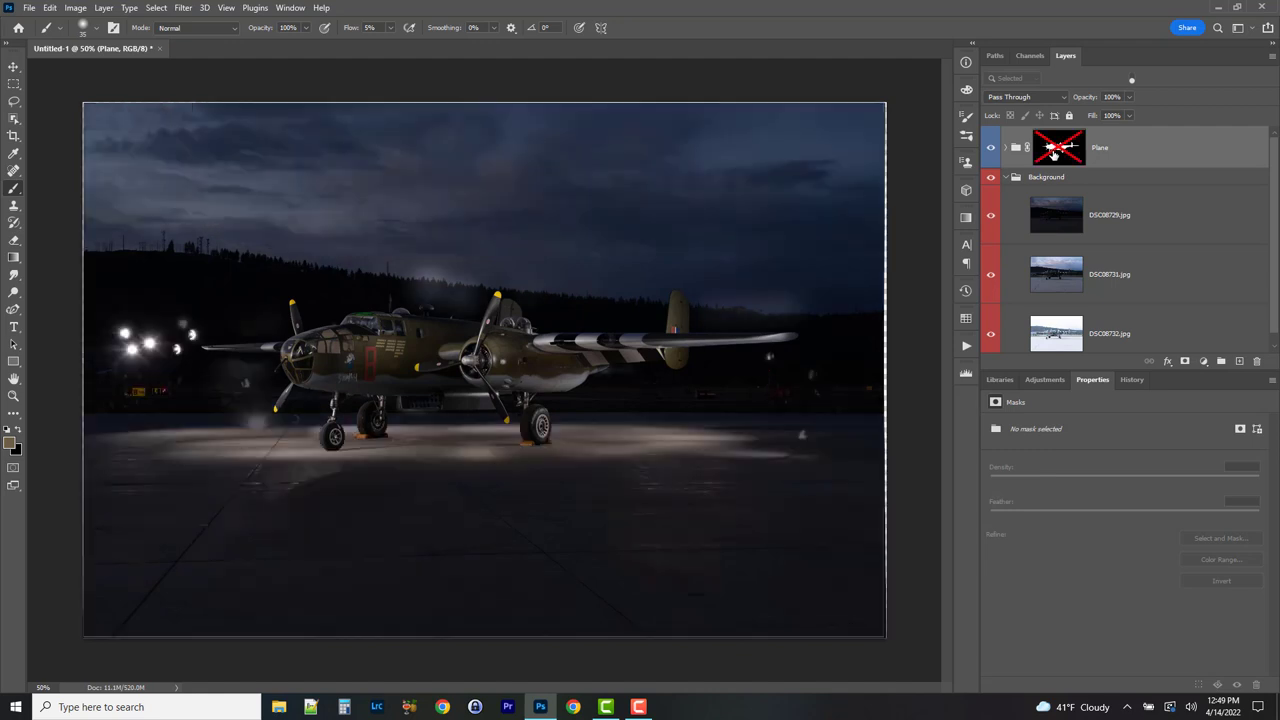
shift+click(1052, 153)
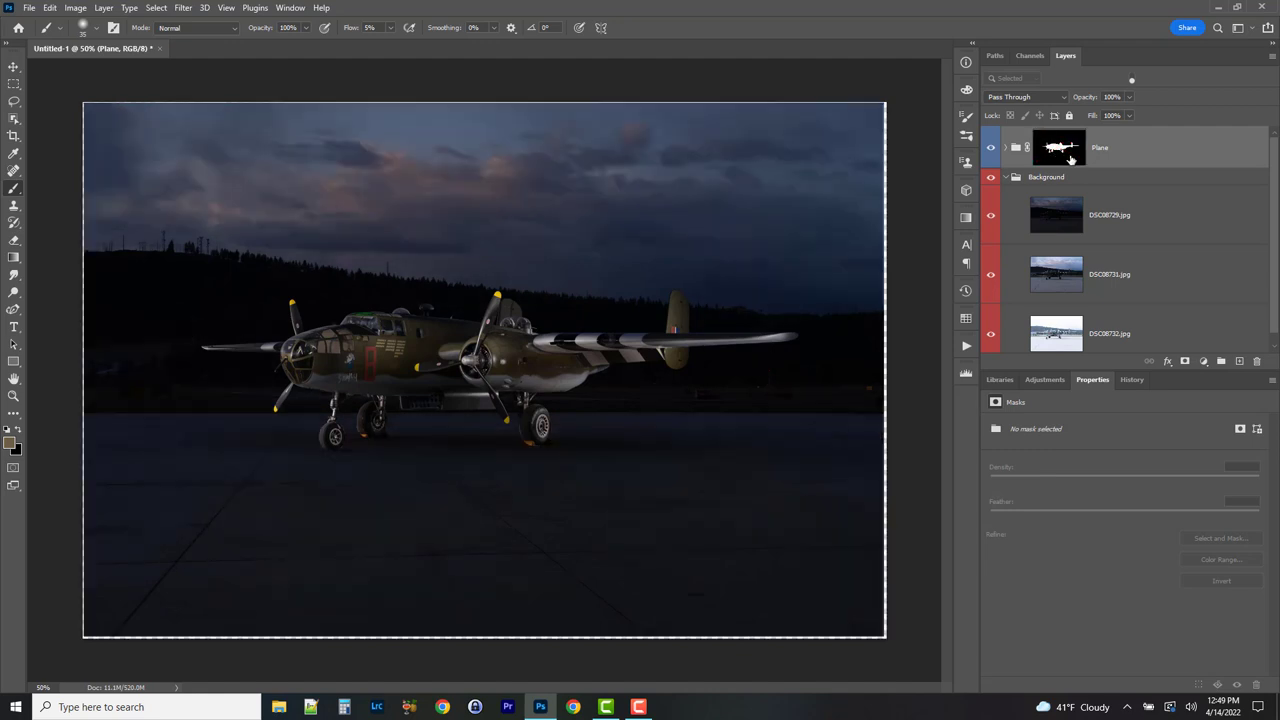
- Collapse the Background group and compare the image with the Plane group hidden and shown
click(1008, 177)
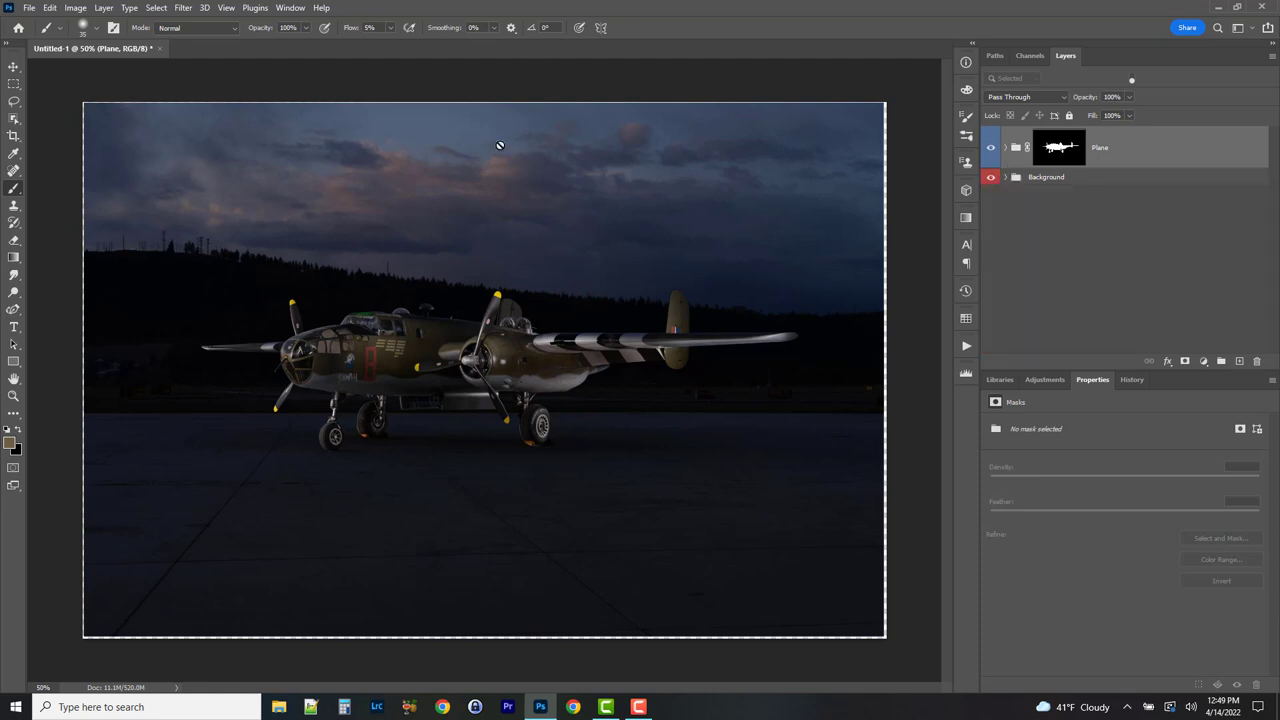
click(989, 148)
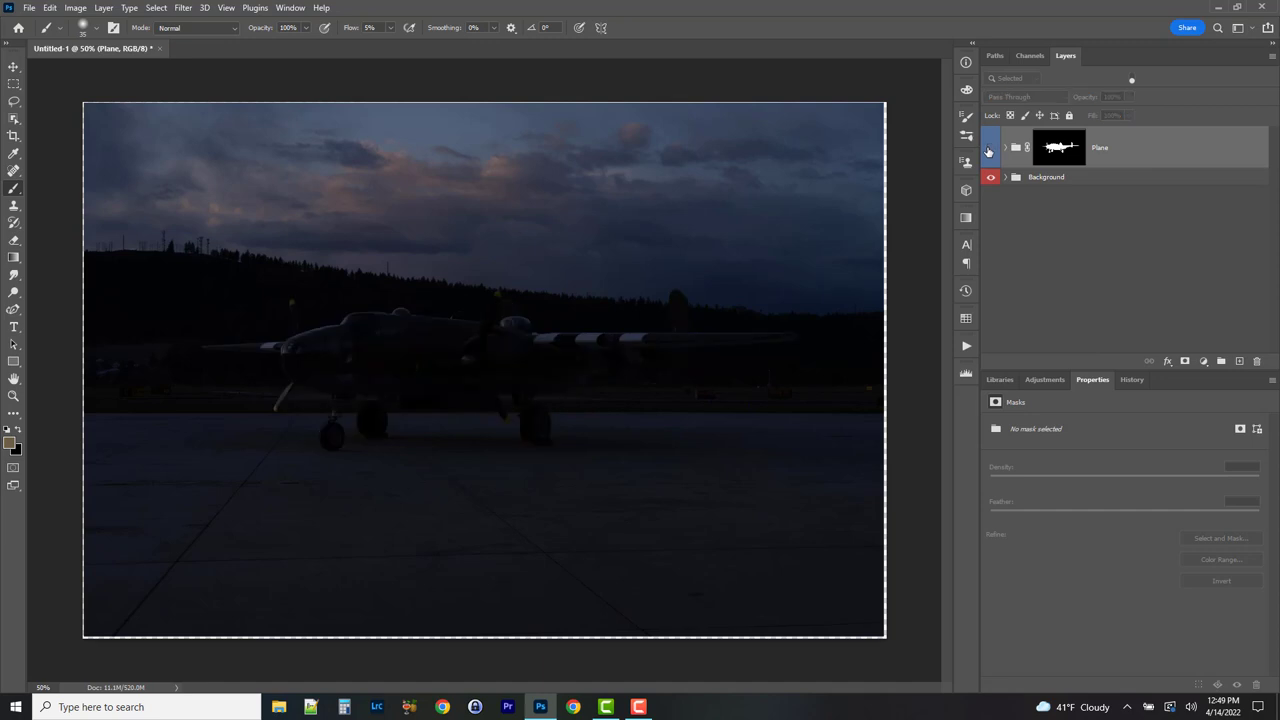
click(989, 148)
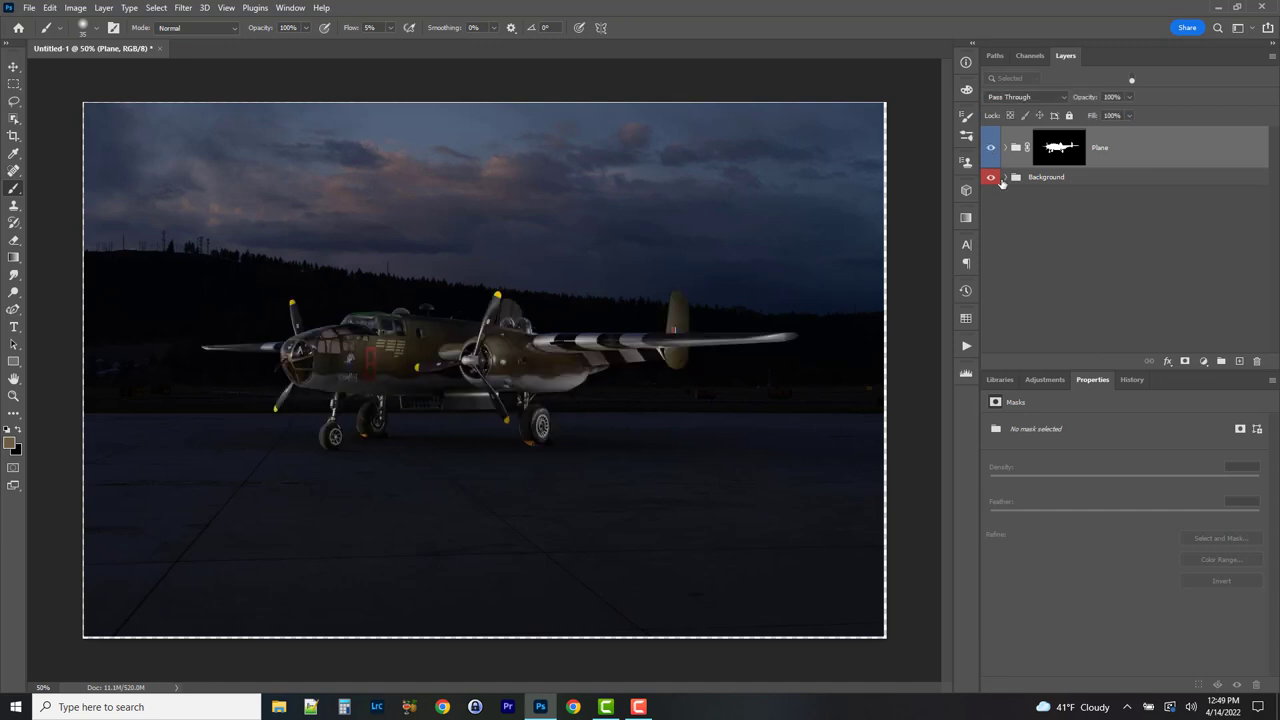
- Expand the Background group, check the DSC08729.jpg layer's contribution by toggling its visibility, and add a white layer mask to it
click(1005, 177)
click(1177, 228)
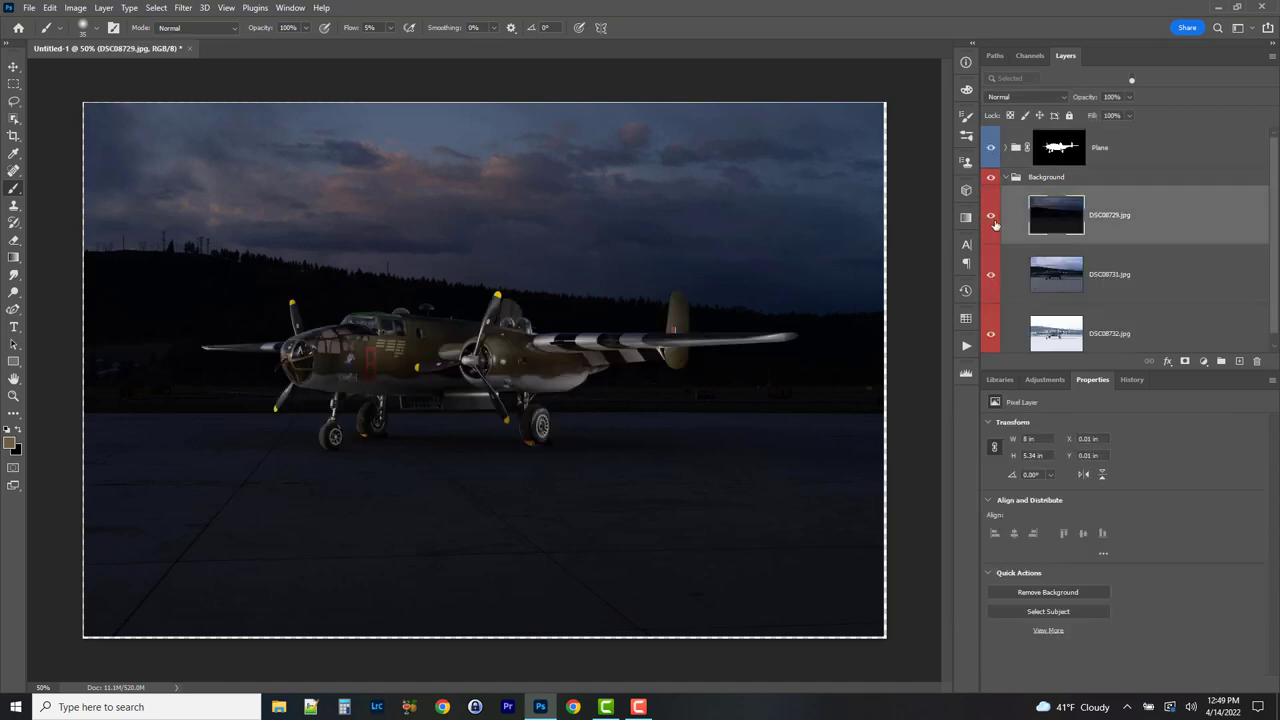
click(991, 222)
click(991, 222)
click(1185, 361)
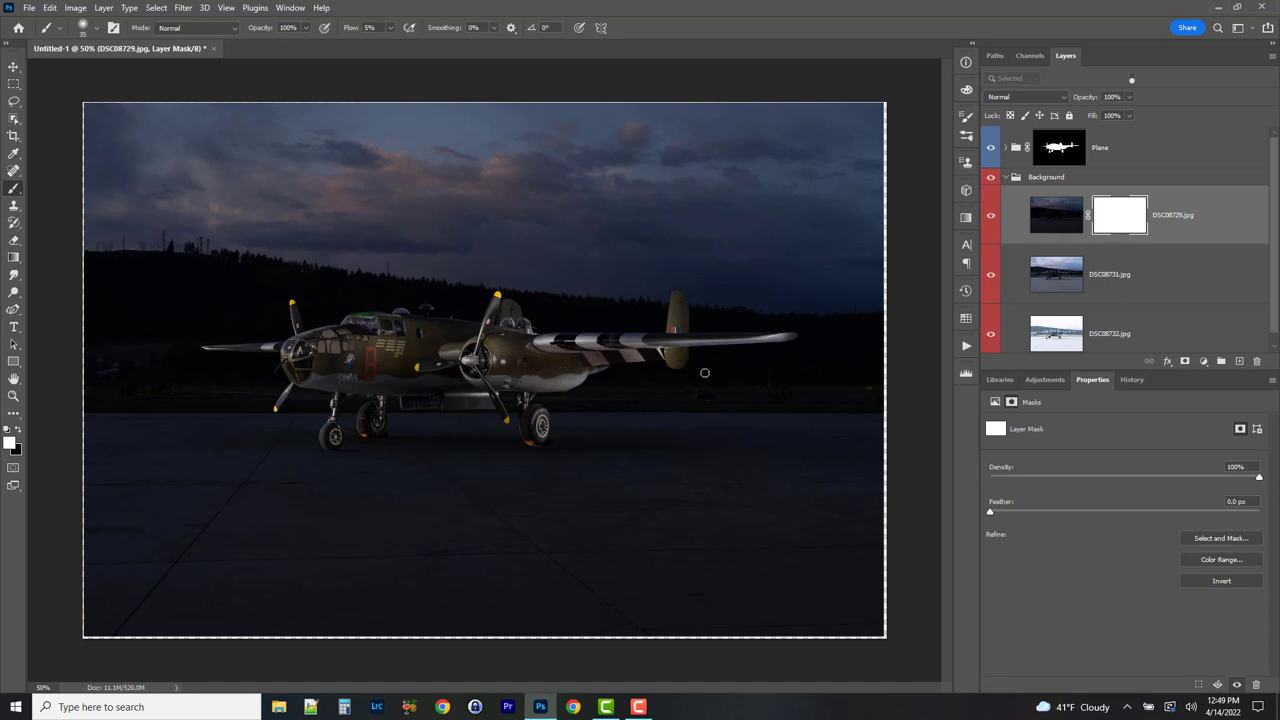
- Set the brush flow to 100% and paint black on the DSC08729.jpg mask over the sky, hillside, tarmac and around the plane
click(389, 28)
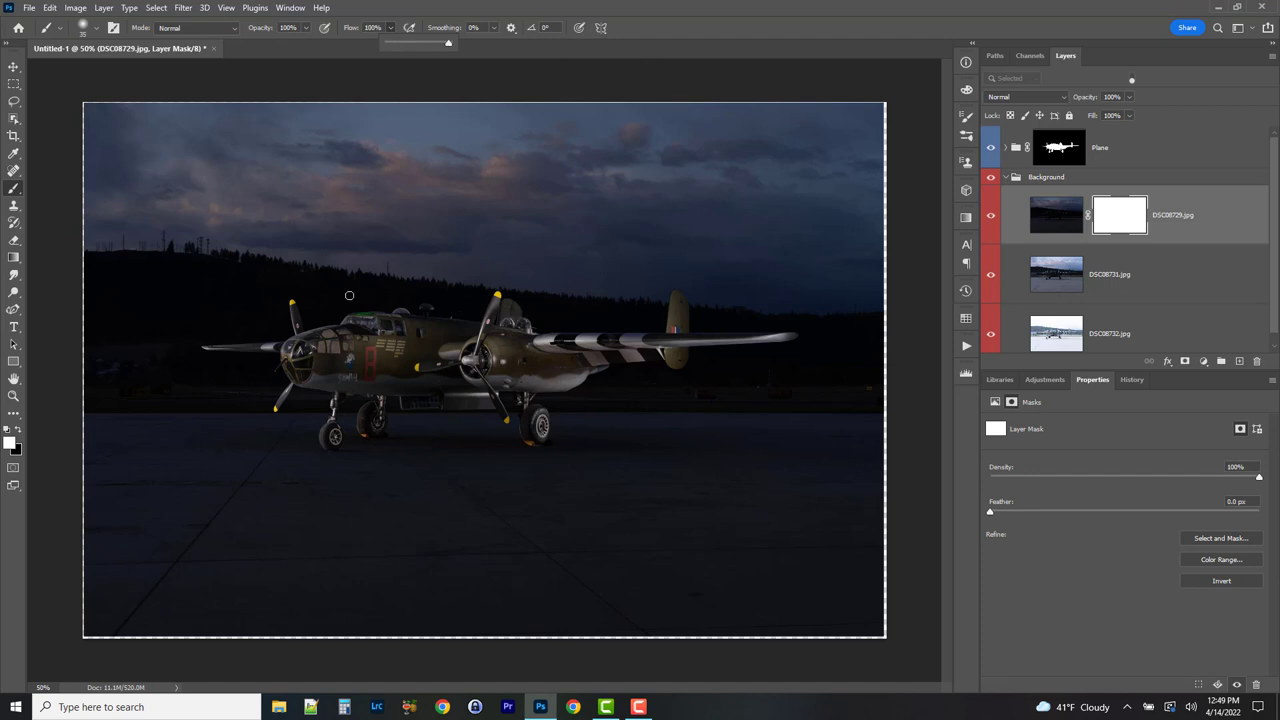
click(17, 431)
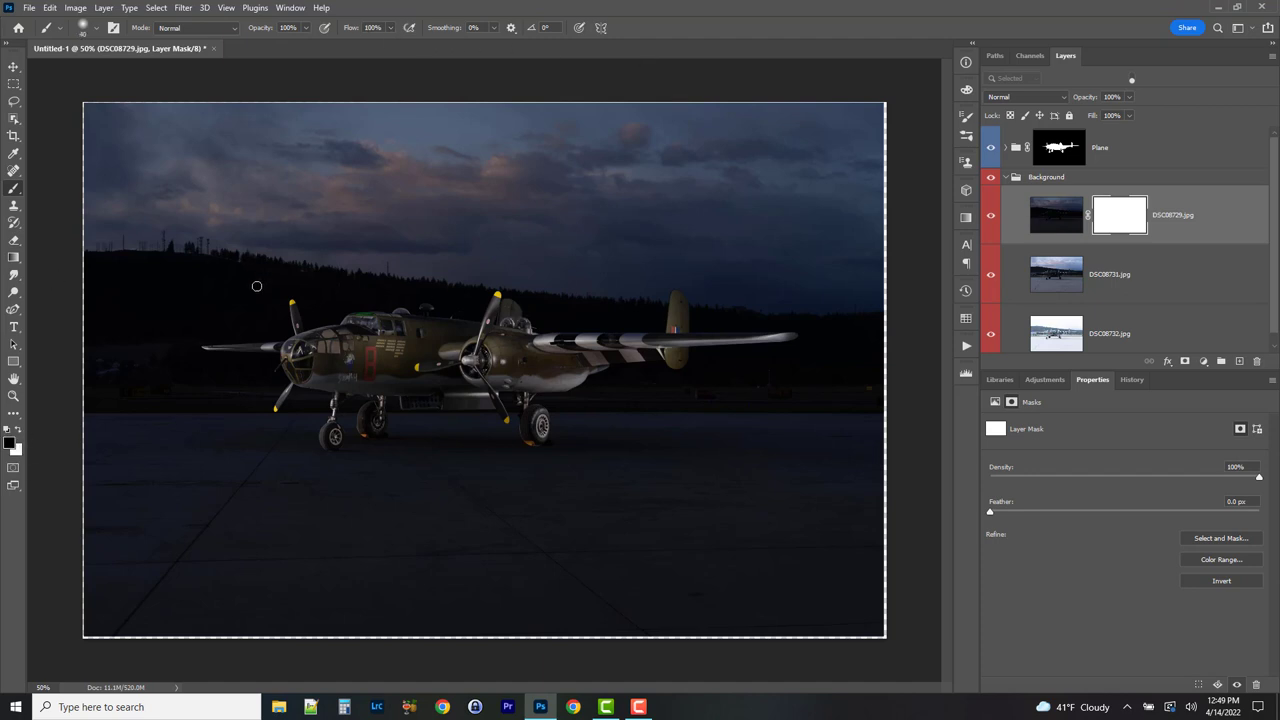
mouse_move(197, 215)
mouse_down()
mouse_move(306, 216)
mouse_move(329, 233)
mouse_move(284, 259)
mouse_move(651, 226)
mouse_move(401, 136)
mouse_move(565, 170)
mouse_move(629, 263)
mouse_up()
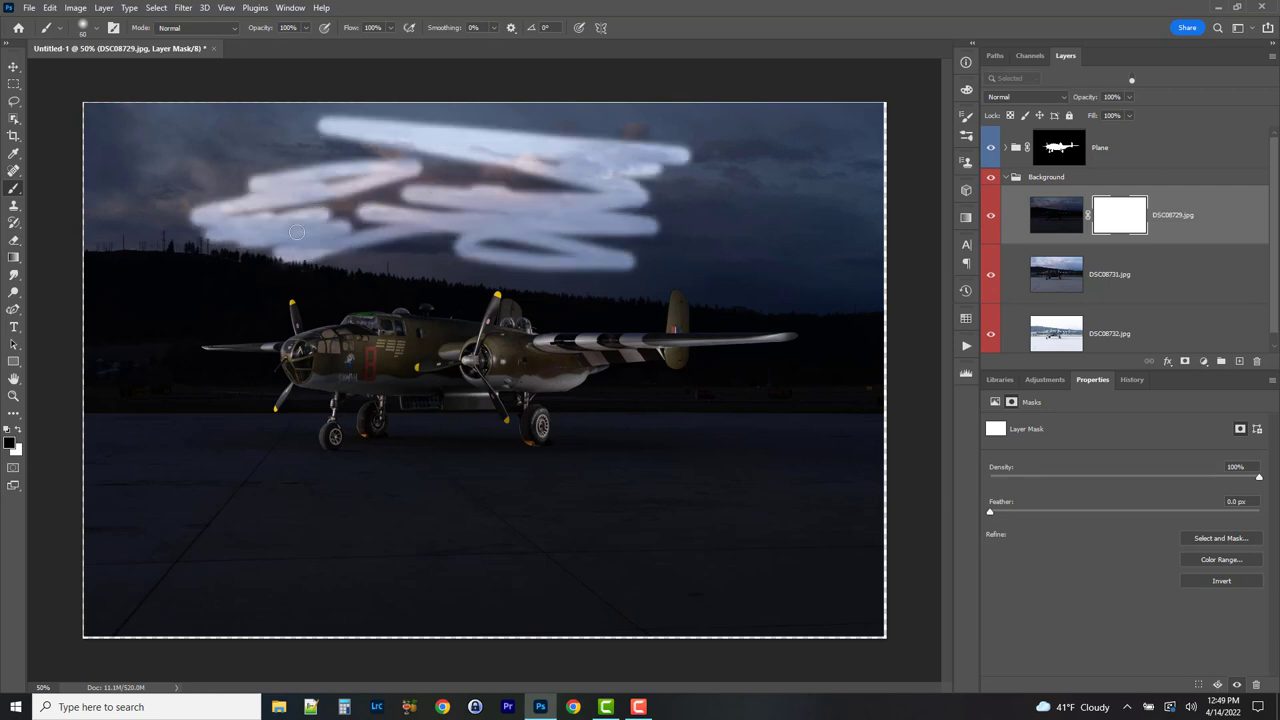
mouse_move(197, 278)
mouse_down()
mouse_move(92, 256)
mouse_move(109, 305)
mouse_move(209, 320)
mouse_up()
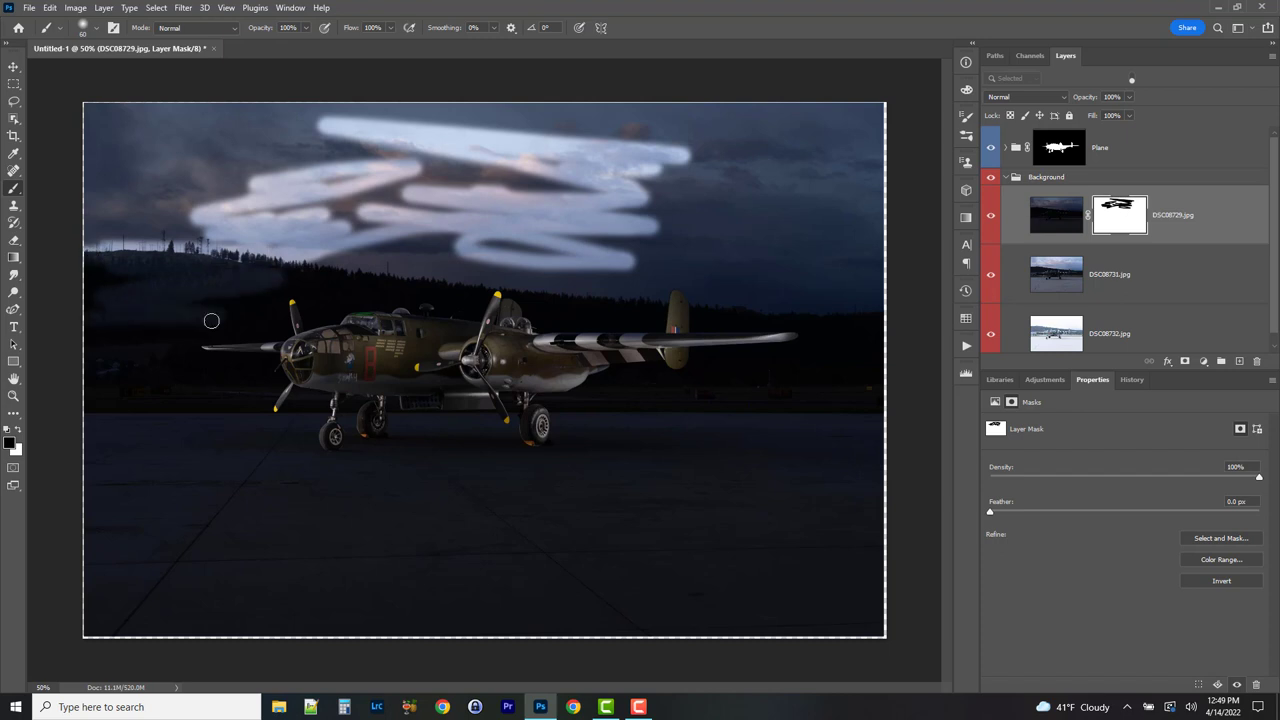
mouse_move(330, 514)
mouse_down()
mouse_move(371, 553)
mouse_move(730, 627)
mouse_move(753, 609)
mouse_move(804, 605)
mouse_up()
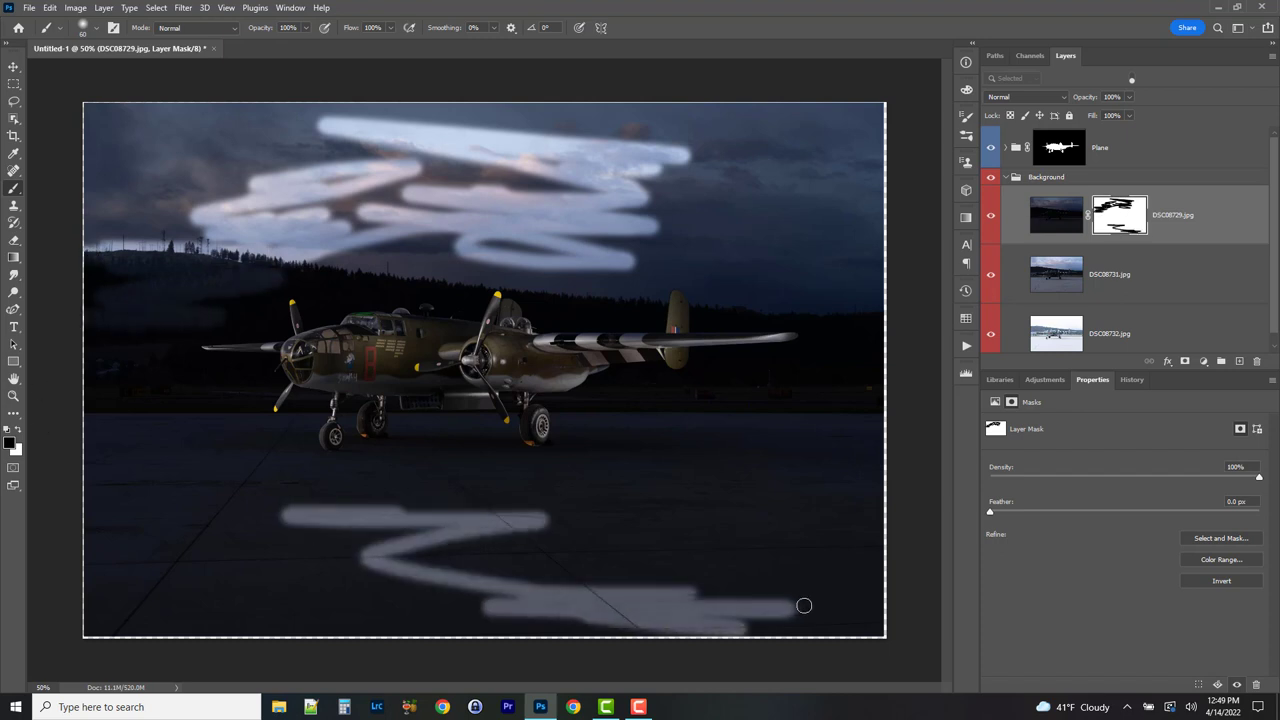
mouse_move(420, 267)
mouse_down()
mouse_move(395, 508)
mouse_move(426, 268)
mouse_move(397, 428)
mouse_move(434, 273)
mouse_move(436, 462)
mouse_move(440, 256)
mouse_move(433, 447)
mouse_move(454, 424)
mouse_move(472, 443)
mouse_move(497, 433)
mouse_move(525, 369)
mouse_move(559, 423)
mouse_move(555, 465)
mouse_move(603, 369)
mouse_move(678, 298)
mouse_move(718, 366)
mouse_move(777, 366)
mouse_move(843, 341)
mouse_up()
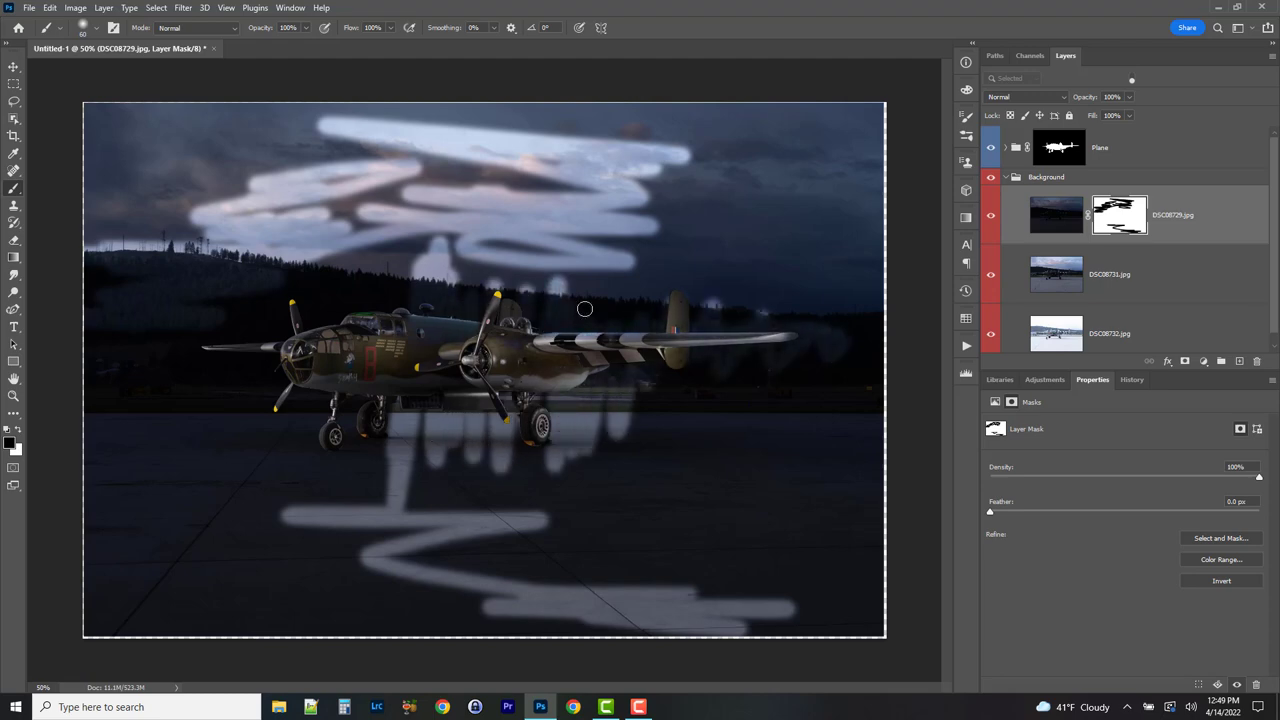
mouse_move(300, 335)
mouse_down()
mouse_move(151, 345)
mouse_move(330, 395)
mouse_move(290, 420)
mouse_move(270, 408)
mouse_move(472, 408)
mouse_move(487, 442)
mouse_move(713, 513)
mouse_up()
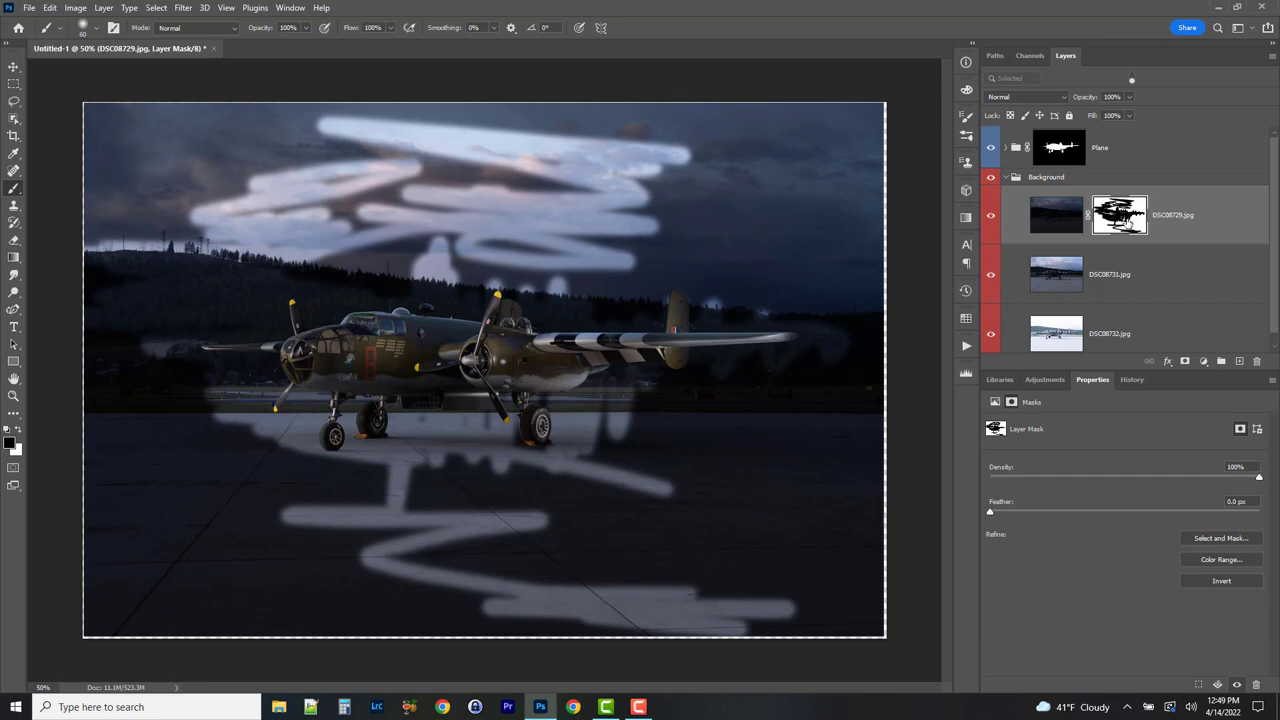
- Fill the DSC08729.jpg mask with black, reset it to white, and set the brush to 5% flow with 0% hardness
key(alt+BackSpace)
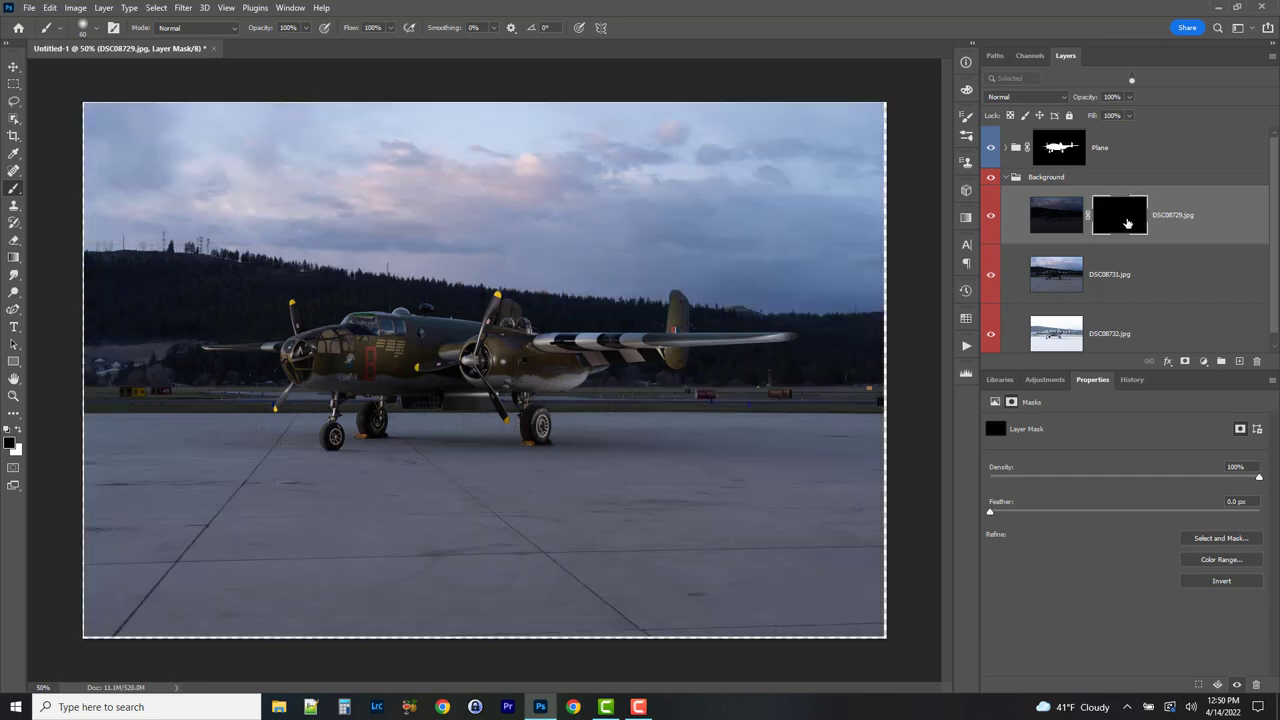
key(ctrl+BackSpace)
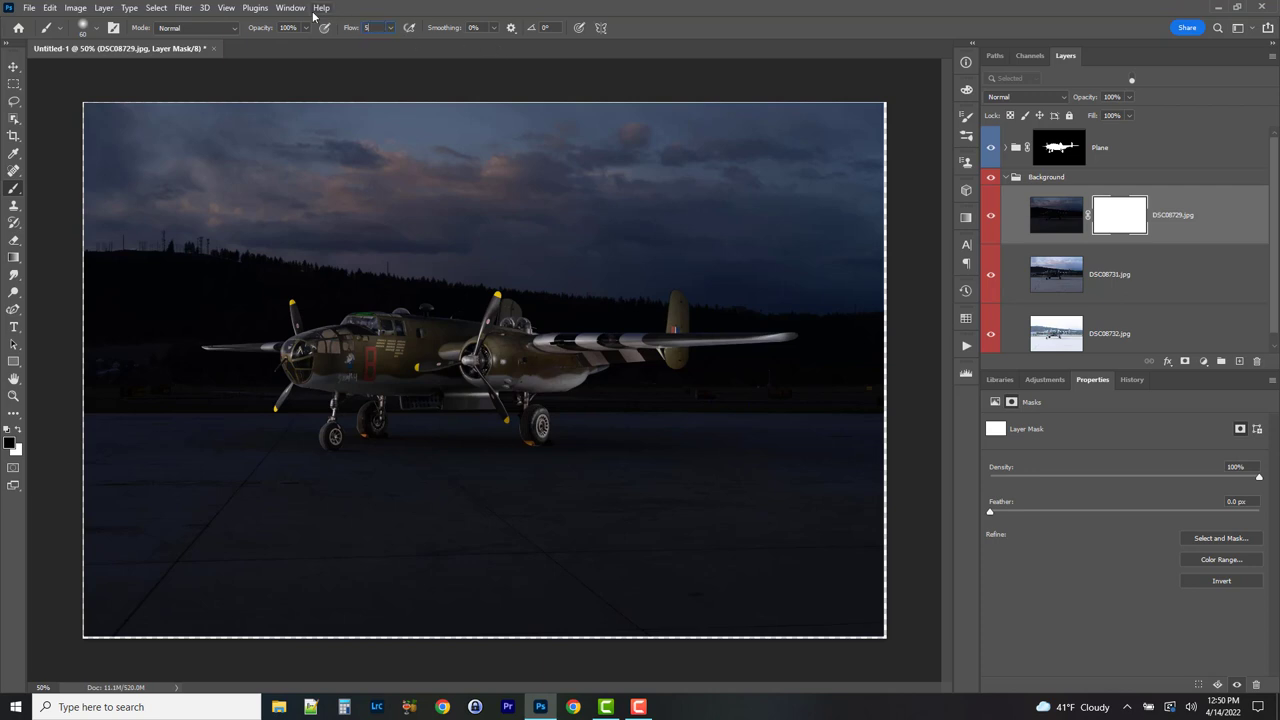
click(96, 32)
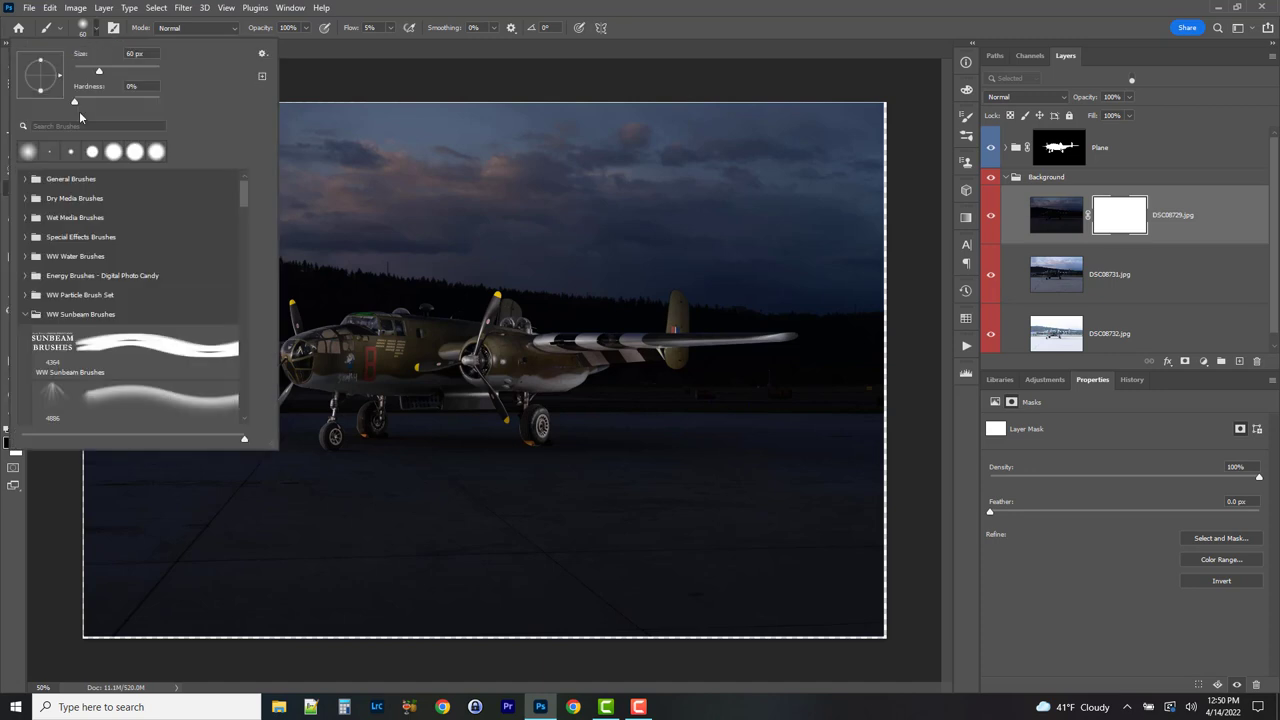
click(96, 32)
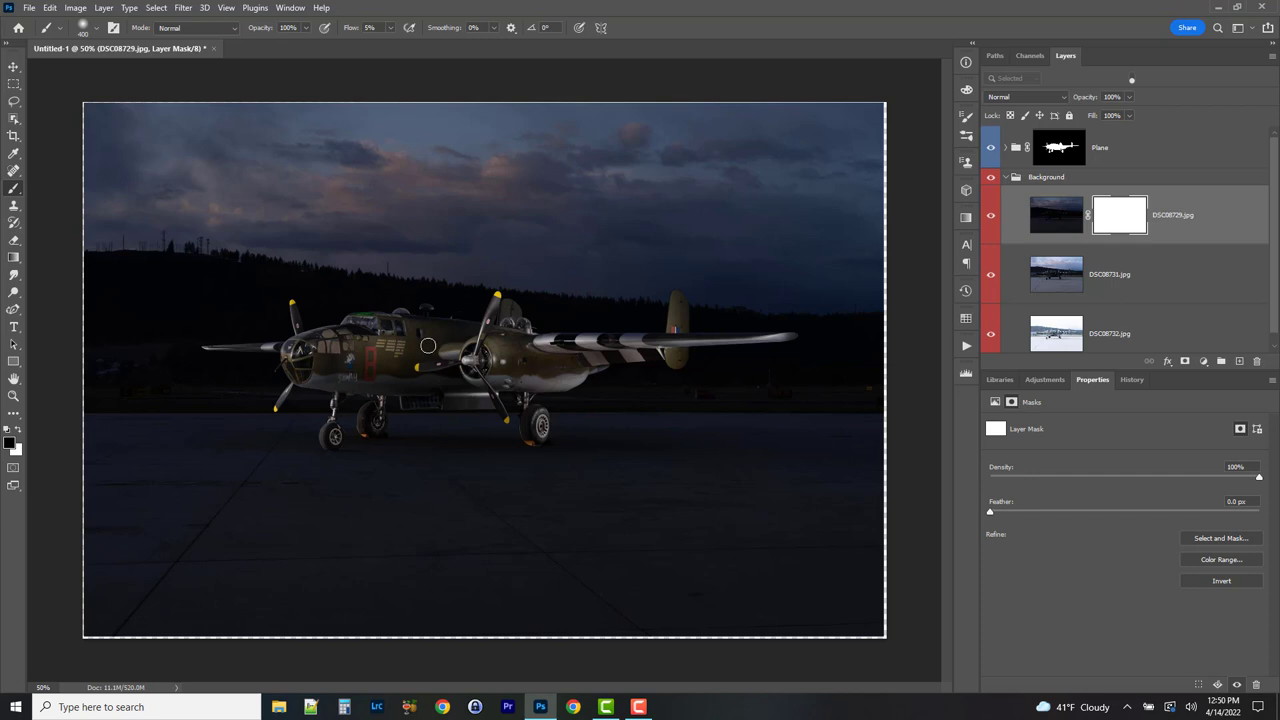
- Enlarge the brush to 400 px and paint black on the DSC08729.jpg mask over the hillside near the plane's nose
key(bracketright)
key(bracketright)
key(bracketright)
key(bracketright)
key(bracketright)
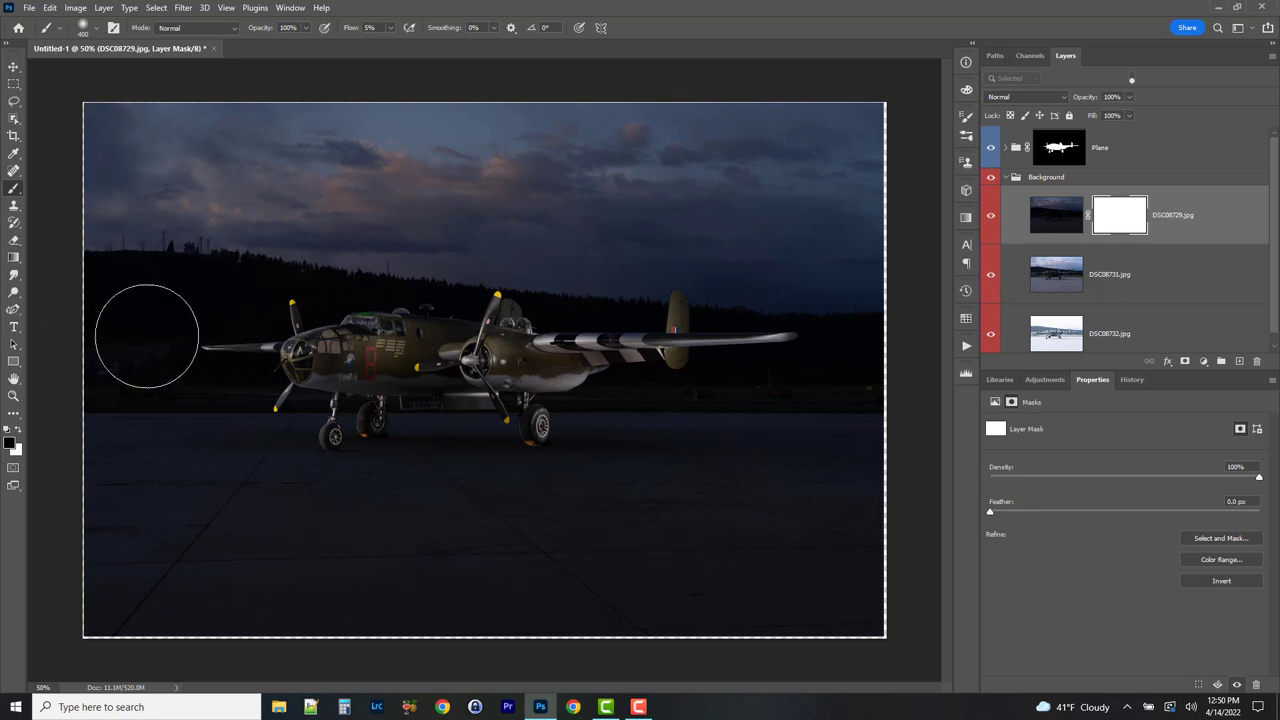
mouse_move(147, 321)
mouse_down()
mouse_move(89, 307)
mouse_move(253, 314)
mouse_move(147, 321)
mouse_move(122, 343)
mouse_move(219, 375)
mouse_move(102, 338)
mouse_move(153, 322)
mouse_move(143, 294)
mouse_move(108, 303)
mouse_move(112, 334)
mouse_move(225, 375)
mouse_move(187, 328)
mouse_move(215, 315)
mouse_up()
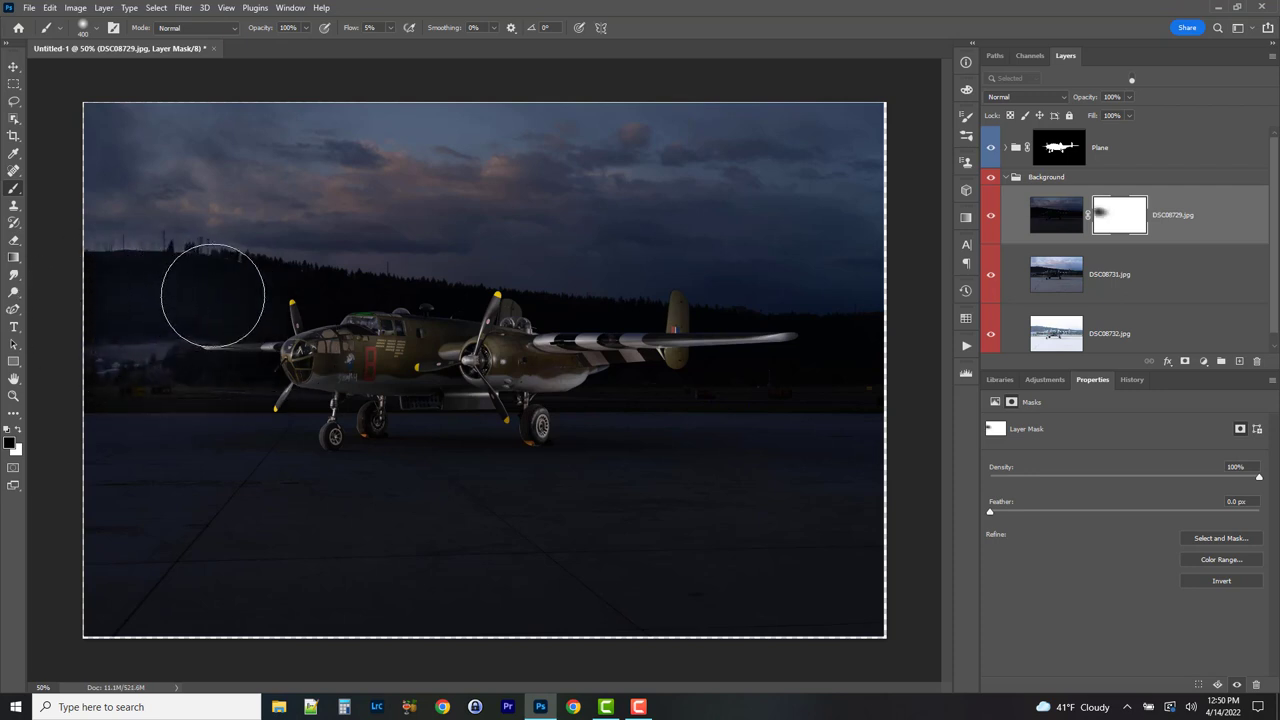
- Reduce the brush to 200 px and paint black on the DSC08729.jpg mask along the hillside behind and beside the plane
key(bracketleft)
key(bracketleft)
key(bracketleft)
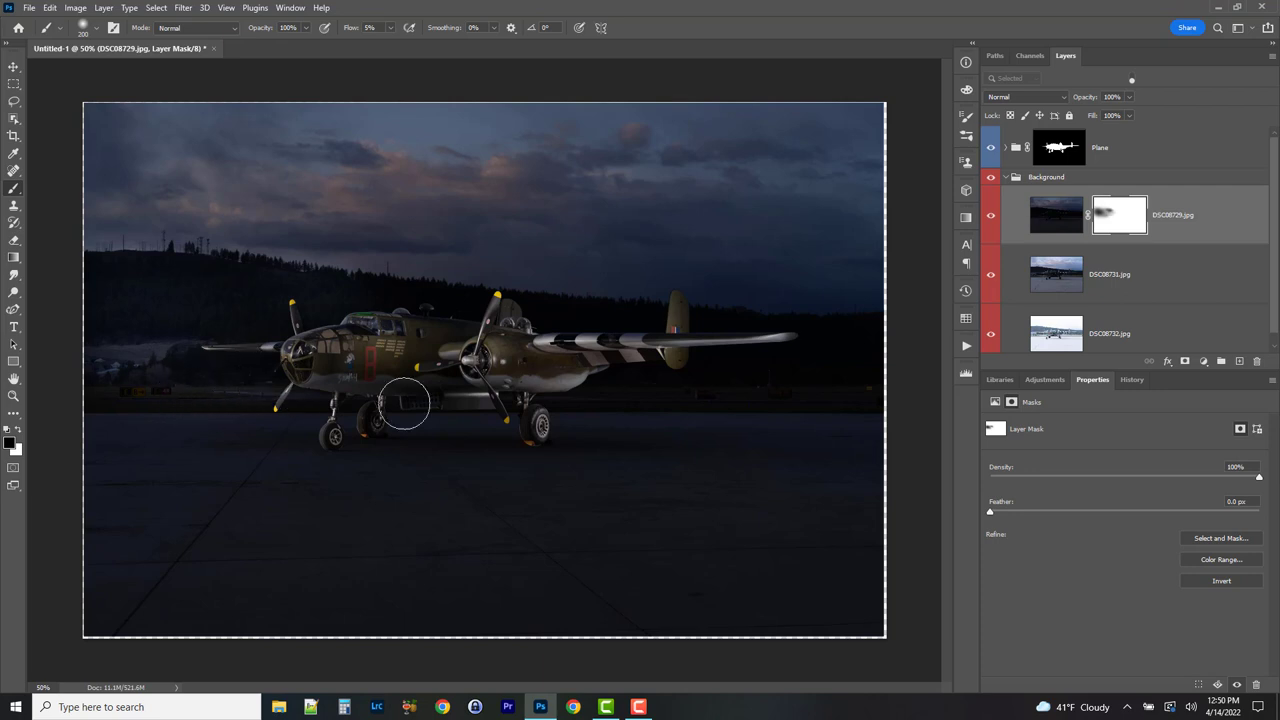
mouse_move(384, 311)
mouse_down()
mouse_move(443, 297)
mouse_move(636, 329)
mouse_move(349, 305)
mouse_up()
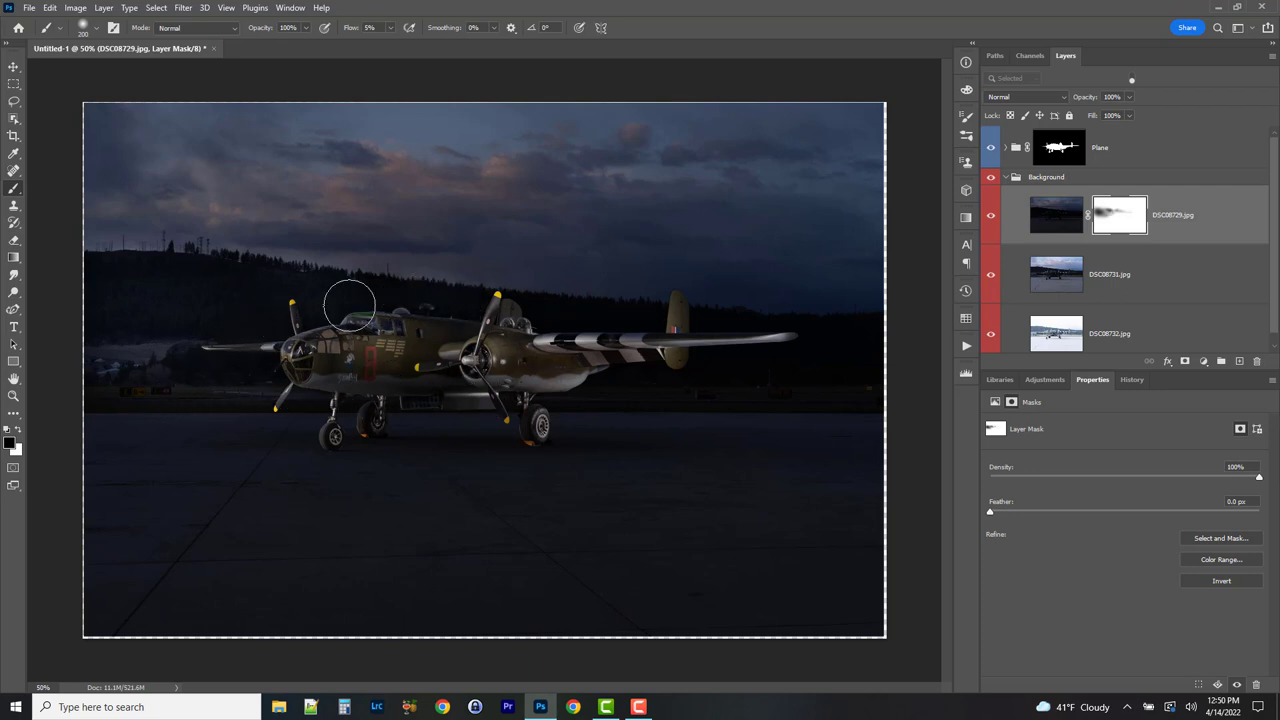
drag(532, 312, 586, 313)
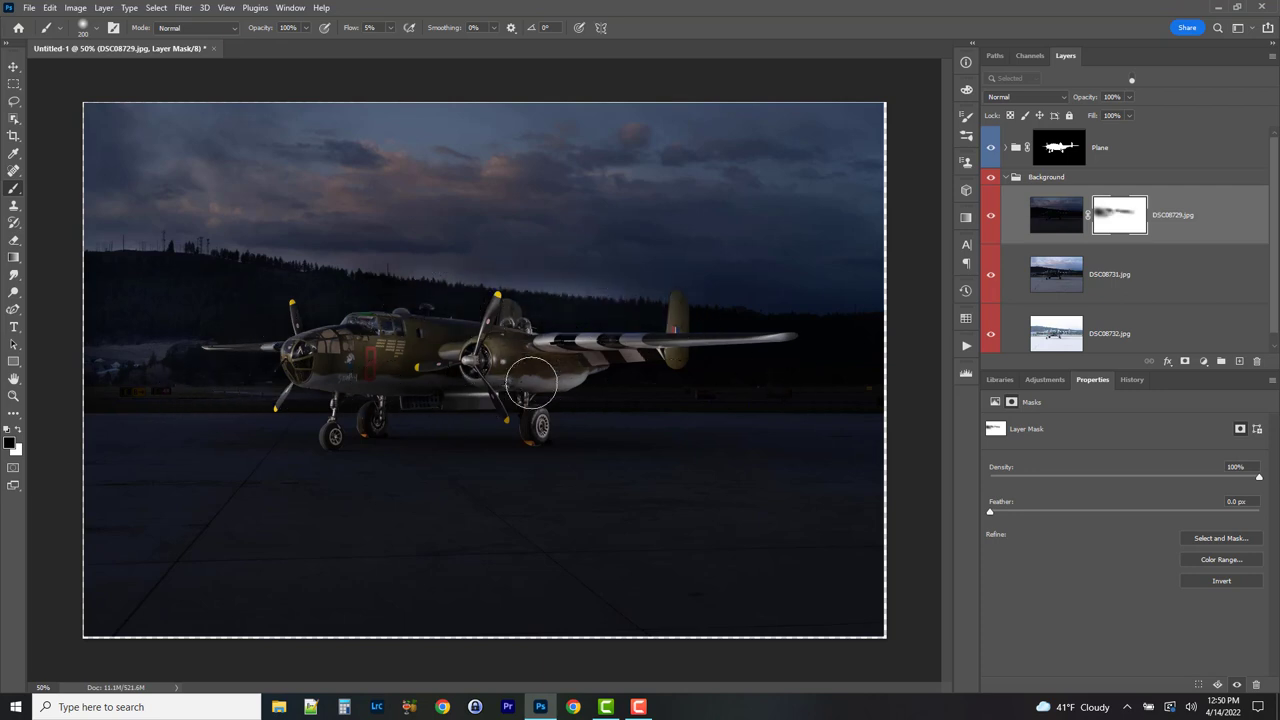
mouse_move(892, 378)
mouse_down()
mouse_move(705, 351)
mouse_move(830, 329)
mouse_move(451, 293)
mouse_move(865, 338)
mouse_move(699, 341)
mouse_move(939, 341)
mouse_move(761, 371)
mouse_move(912, 359)
mouse_move(872, 366)
mouse_move(759, 339)
mouse_move(905, 347)
mouse_move(803, 336)
mouse_move(842, 339)
mouse_move(863, 375)
mouse_move(501, 329)
mouse_move(241, 336)
mouse_move(242, 356)
mouse_move(196, 333)
mouse_up()
- Paint white on the DSC08729.jpg mask over the sky above the ridge, and paint more black over the hillside around the plane
key(x)
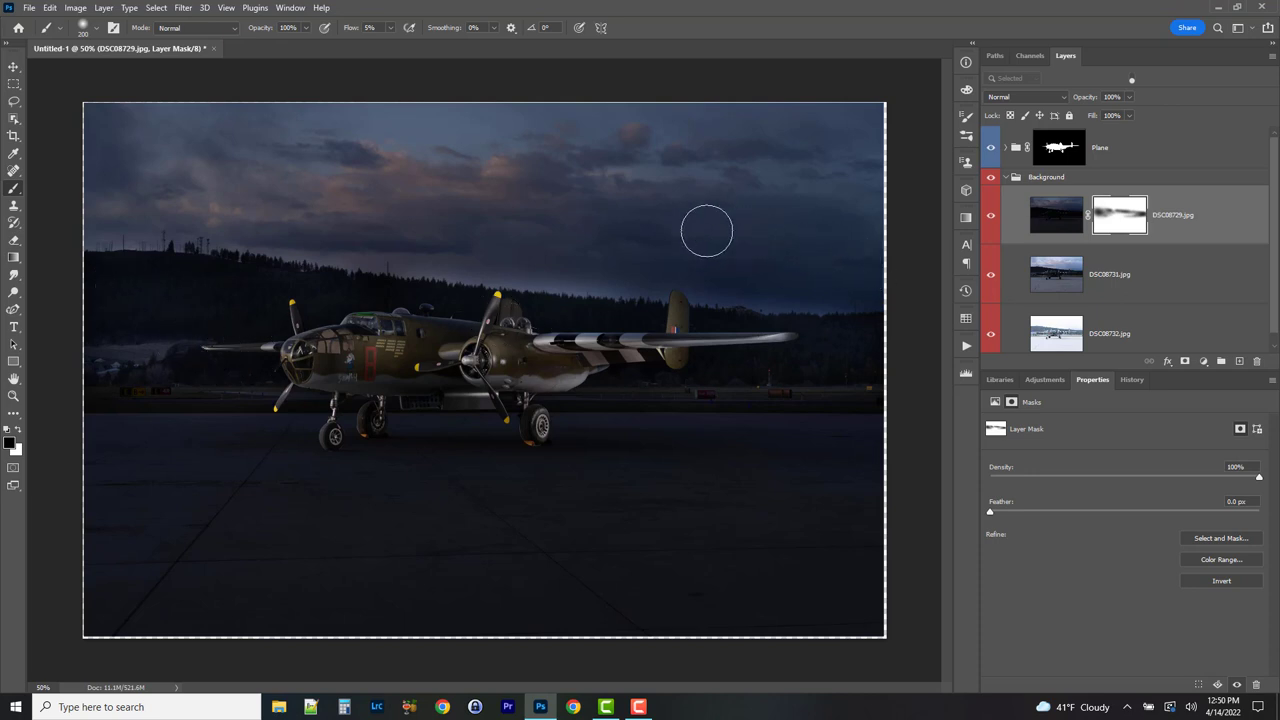
mouse_move(567, 264)
mouse_down()
mouse_move(509, 259)
mouse_move(655, 289)
mouse_move(373, 253)
mouse_move(878, 305)
mouse_move(199, 213)
mouse_move(333, 247)
mouse_move(317, 230)
mouse_move(229, 216)
mouse_move(188, 218)
mouse_move(193, 236)
mouse_move(80, 219)
mouse_move(772, 299)
mouse_move(877, 290)
mouse_move(159, 240)
mouse_move(250, 232)
mouse_move(847, 283)
mouse_move(563, 176)
mouse_move(93, 219)
mouse_move(513, 193)
mouse_up()
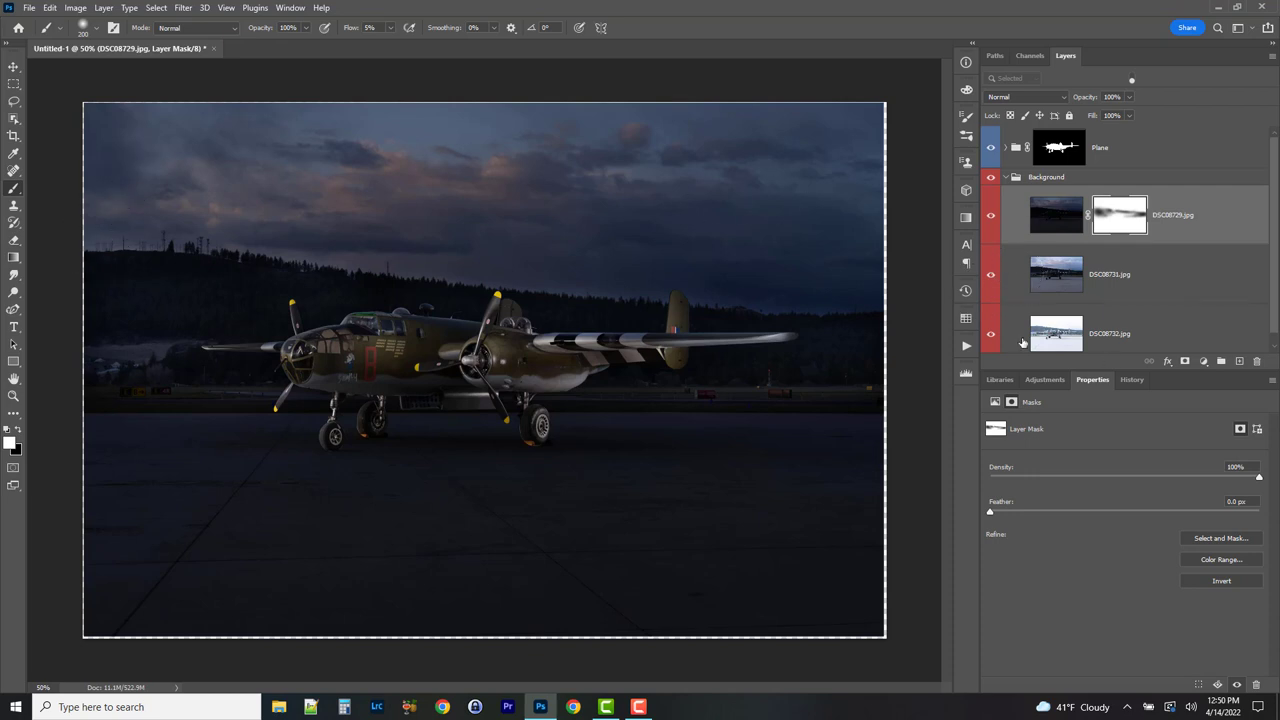
key(x)
mouse_move(693, 348)
mouse_down()
mouse_move(610, 317)
mouse_move(731, 359)
mouse_move(794, 338)
mouse_move(861, 360)
mouse_up()
mouse_move(311, 309)
mouse_down()
mouse_move(436, 307)
mouse_move(349, 302)
mouse_move(424, 305)
mouse_move(488, 344)
mouse_move(100, 307)
mouse_move(324, 340)
mouse_move(235, 293)
mouse_move(330, 328)
mouse_move(468, 319)
mouse_move(449, 303)
mouse_move(460, 356)
mouse_up()
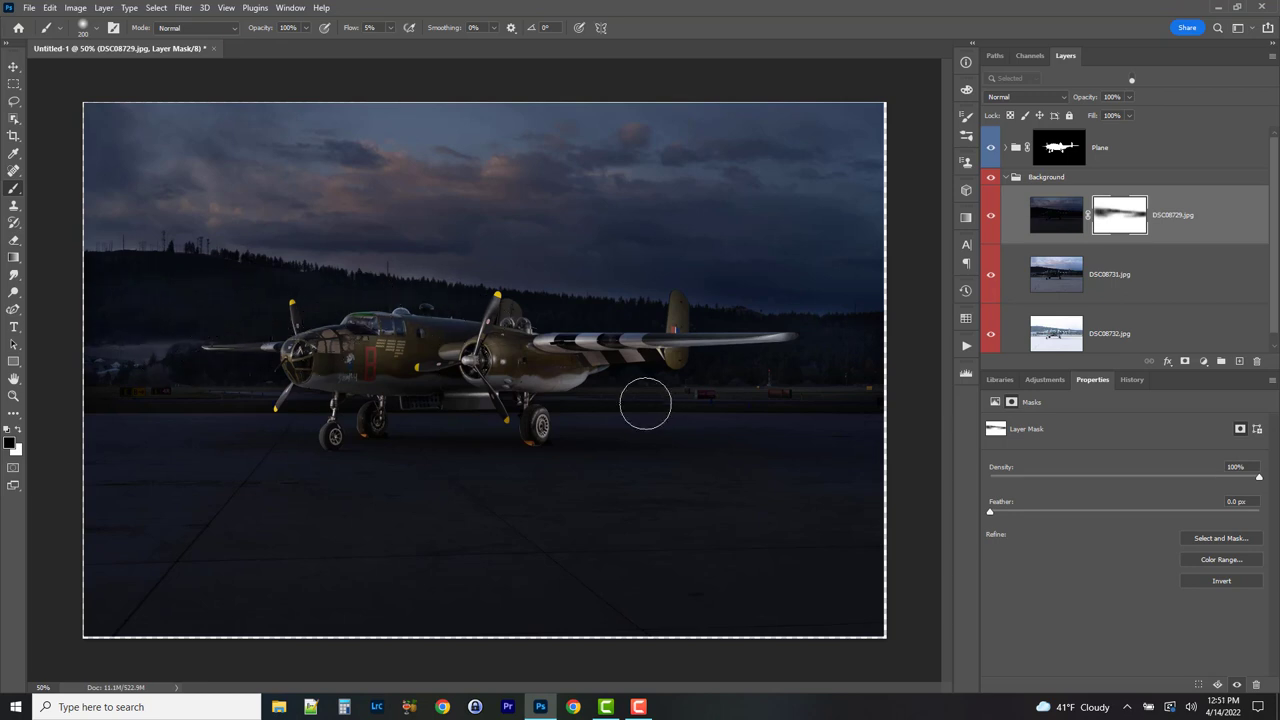
- Load the Plane group's mask as a selection, deselect it, and add a white layer mask to the DSC08731.jpg layer
ctrl+click(1068, 150)
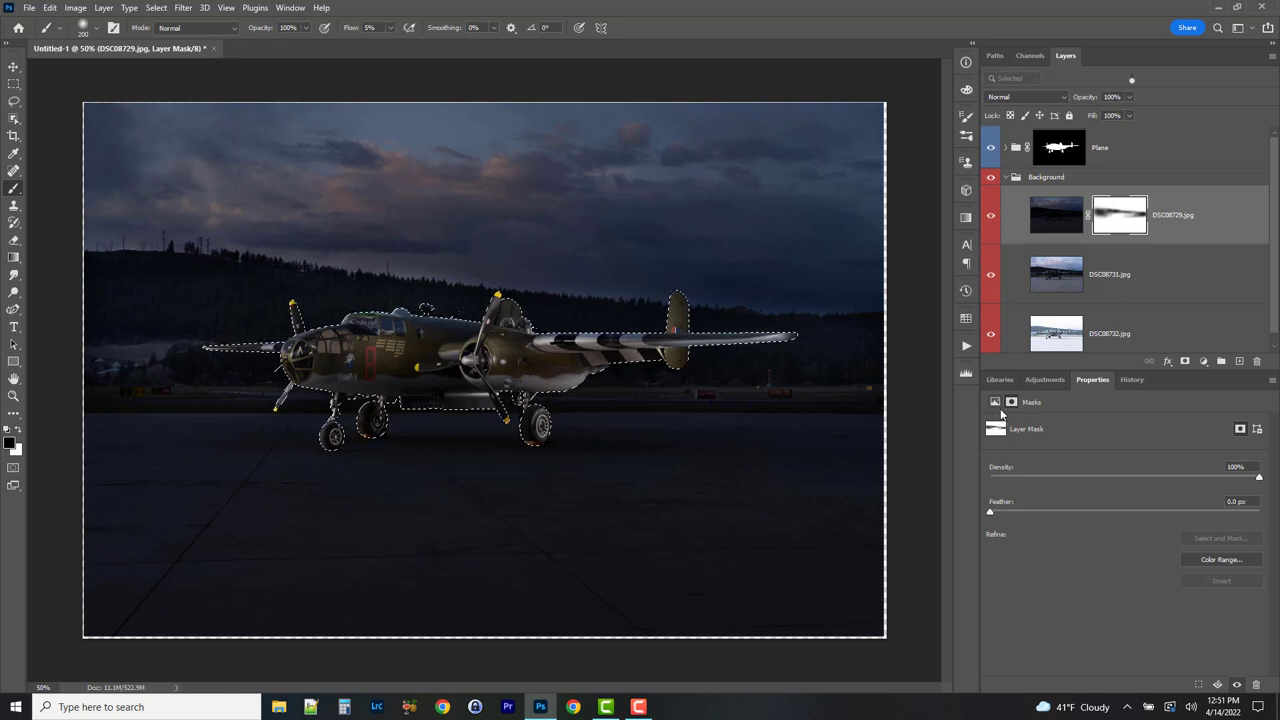
key(ctrl+d)
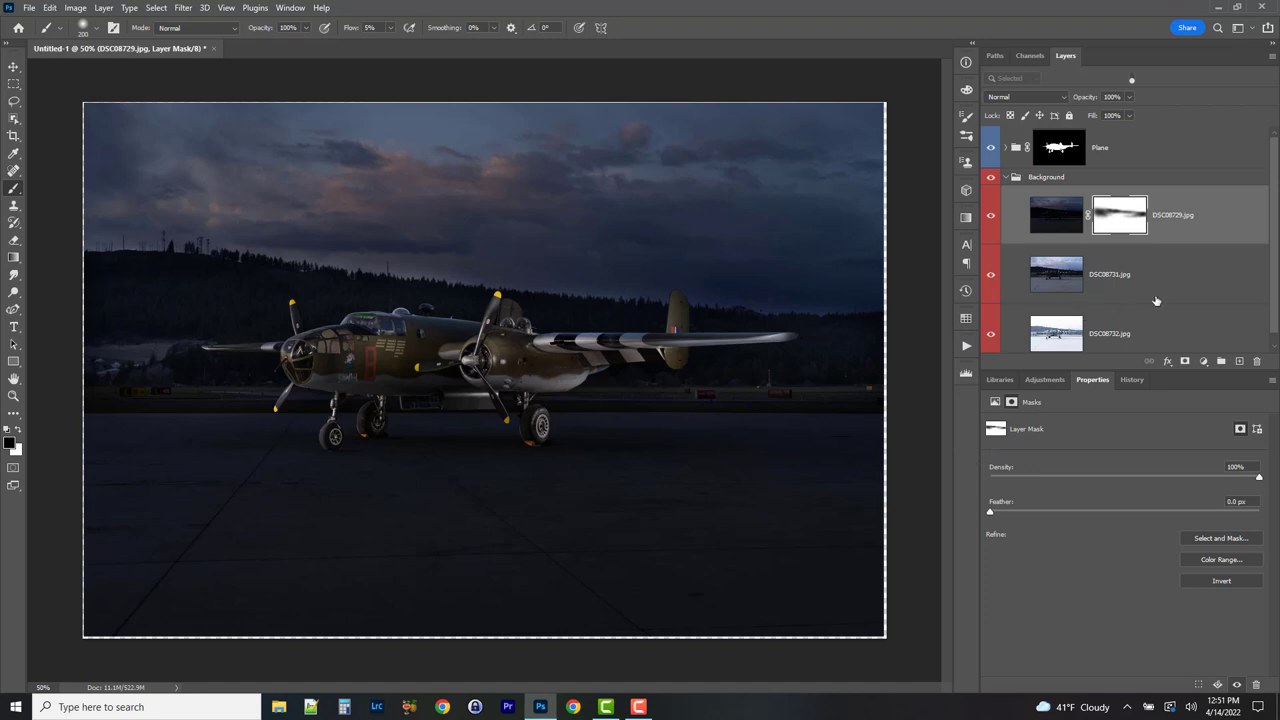
click(1197, 285)
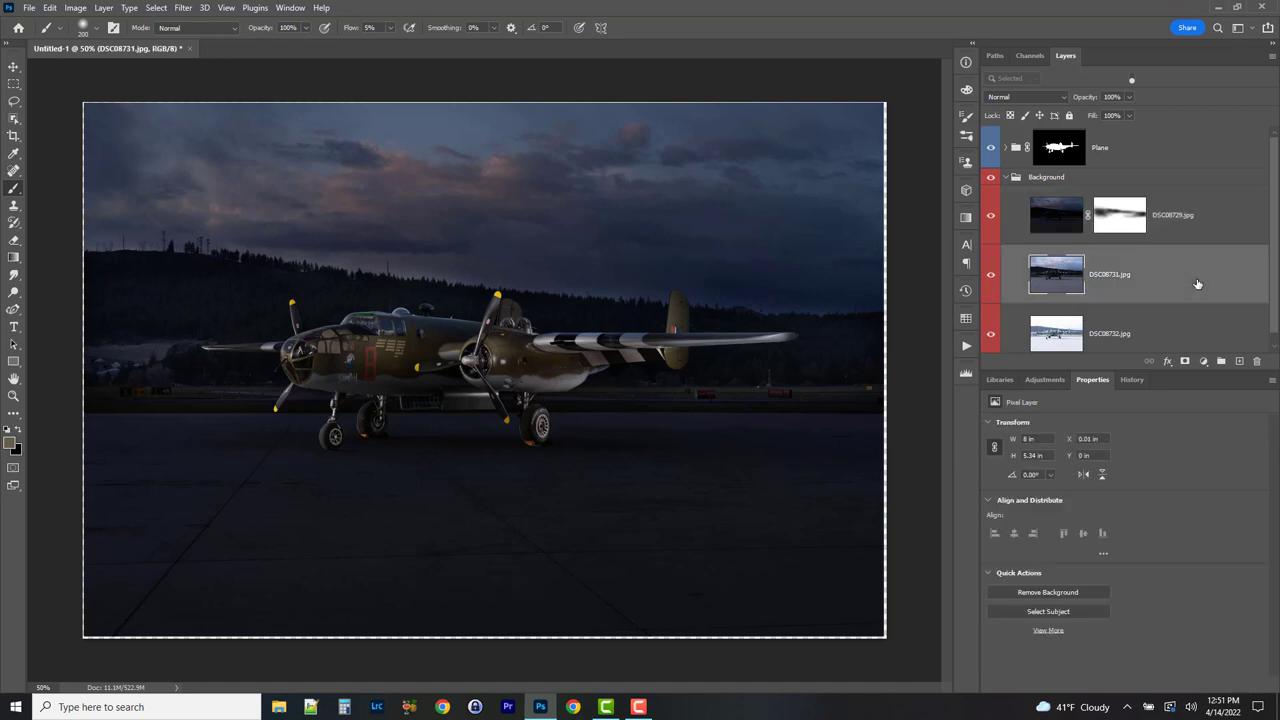
click(1185, 363)
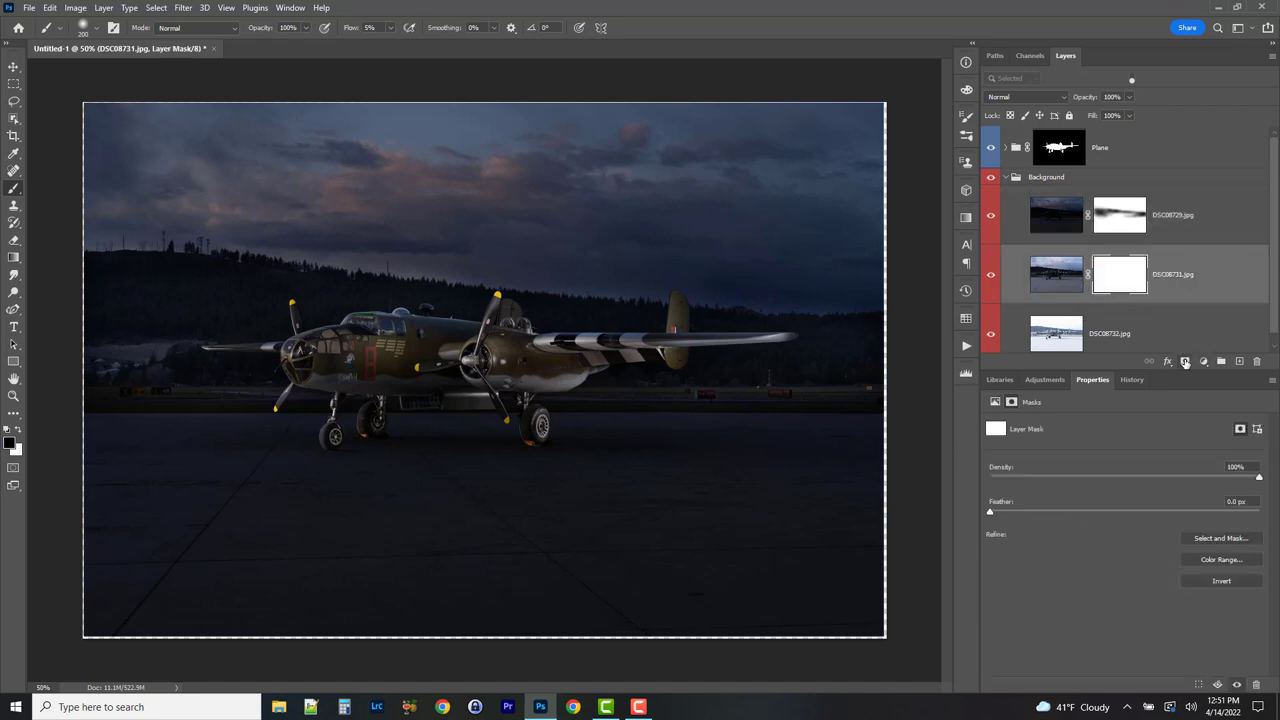
- Paint black on the DSC08731.jpg mask over the hillside behind the plane to blend in the brightest exposure
mouse_move(217, 327)
mouse_down()
mouse_move(136, 298)
mouse_move(221, 284)
mouse_move(108, 272)
mouse_move(202, 346)
mouse_move(183, 371)
mouse_move(111, 380)
mouse_move(349, 370)
mouse_move(322, 319)
mouse_move(216, 289)
mouse_move(489, 310)
mouse_move(395, 342)
mouse_move(677, 367)
mouse_move(754, 359)
mouse_move(500, 318)
mouse_move(812, 348)
mouse_move(930, 341)
mouse_move(773, 349)
mouse_move(773, 360)
mouse_move(787, 350)
mouse_move(687, 339)
mouse_move(735, 335)
mouse_move(708, 334)
mouse_move(841, 332)
mouse_move(682, 360)
mouse_up()
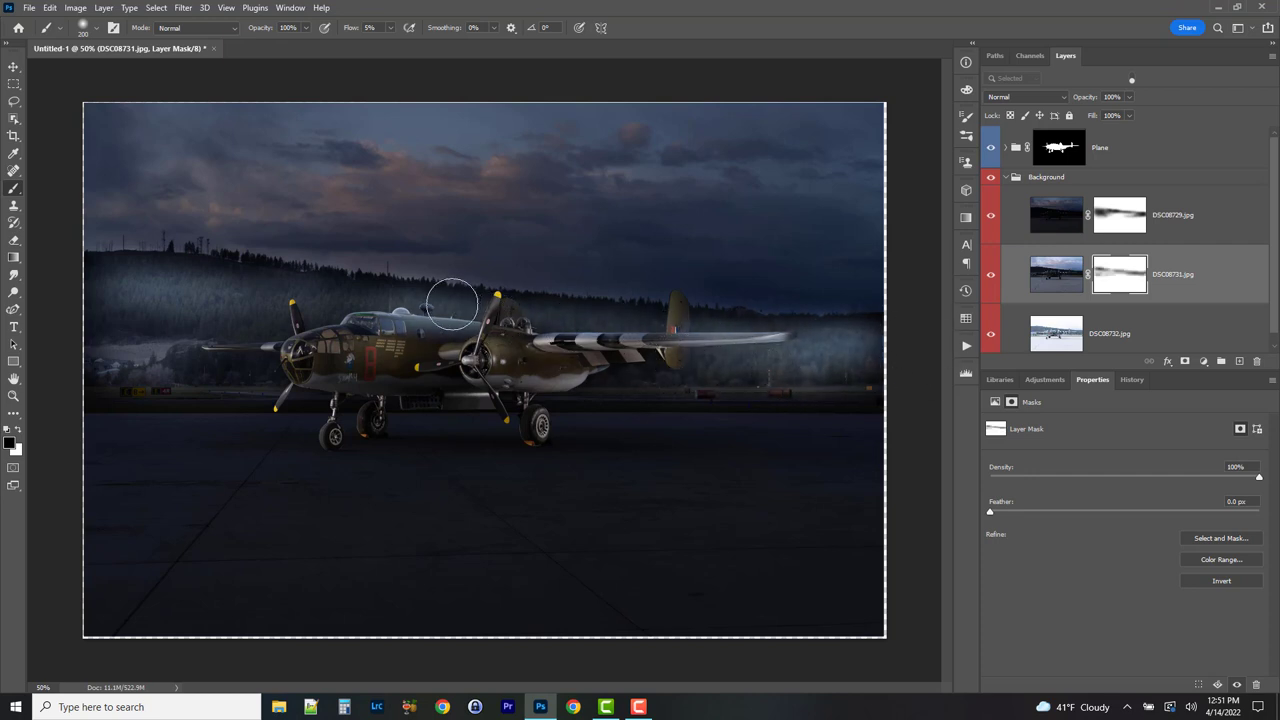
mouse_move(160, 350)
mouse_down()
mouse_move(127, 371)
mouse_move(365, 378)
mouse_move(324, 343)
mouse_move(137, 325)
mouse_move(253, 292)
mouse_move(541, 319)
mouse_move(455, 383)
mouse_up()
drag(295, 357, 766, 340)
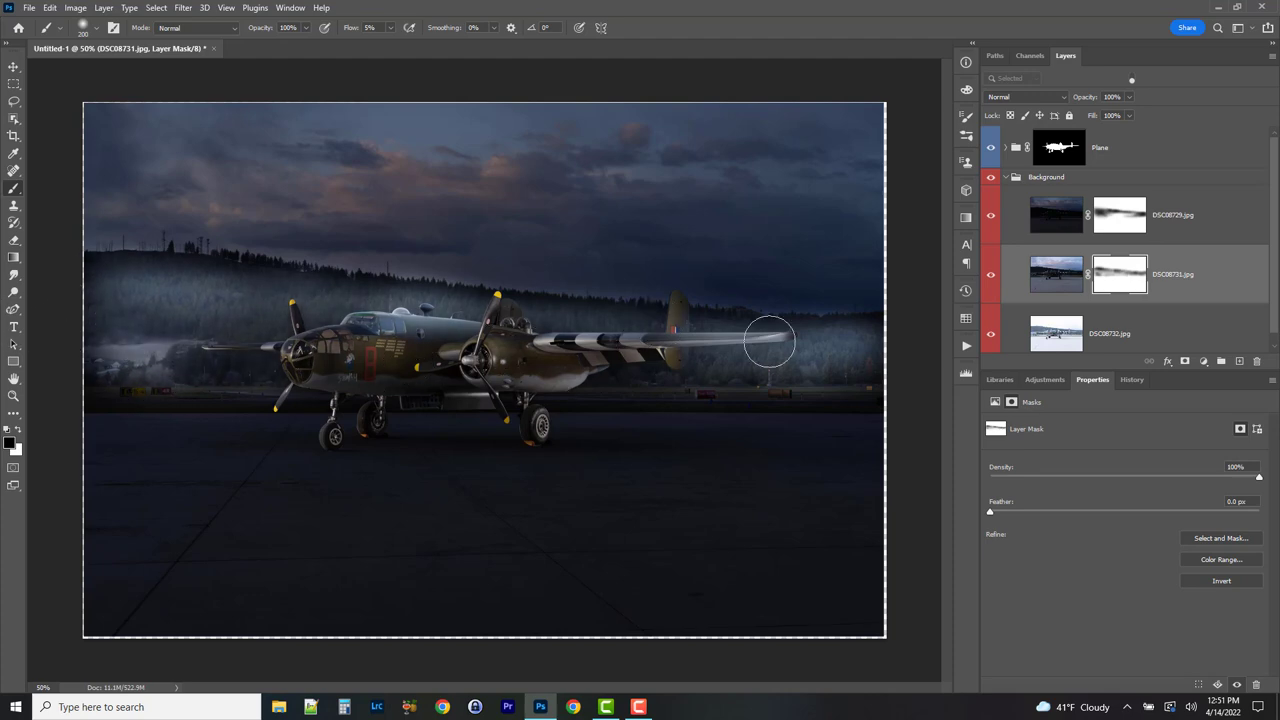
- Fill the plane's shape with white on the DSC08731.jpg mask using the Plane mask selection, deselect, and reset the whole mask to white
ctrl+click(1058, 152)
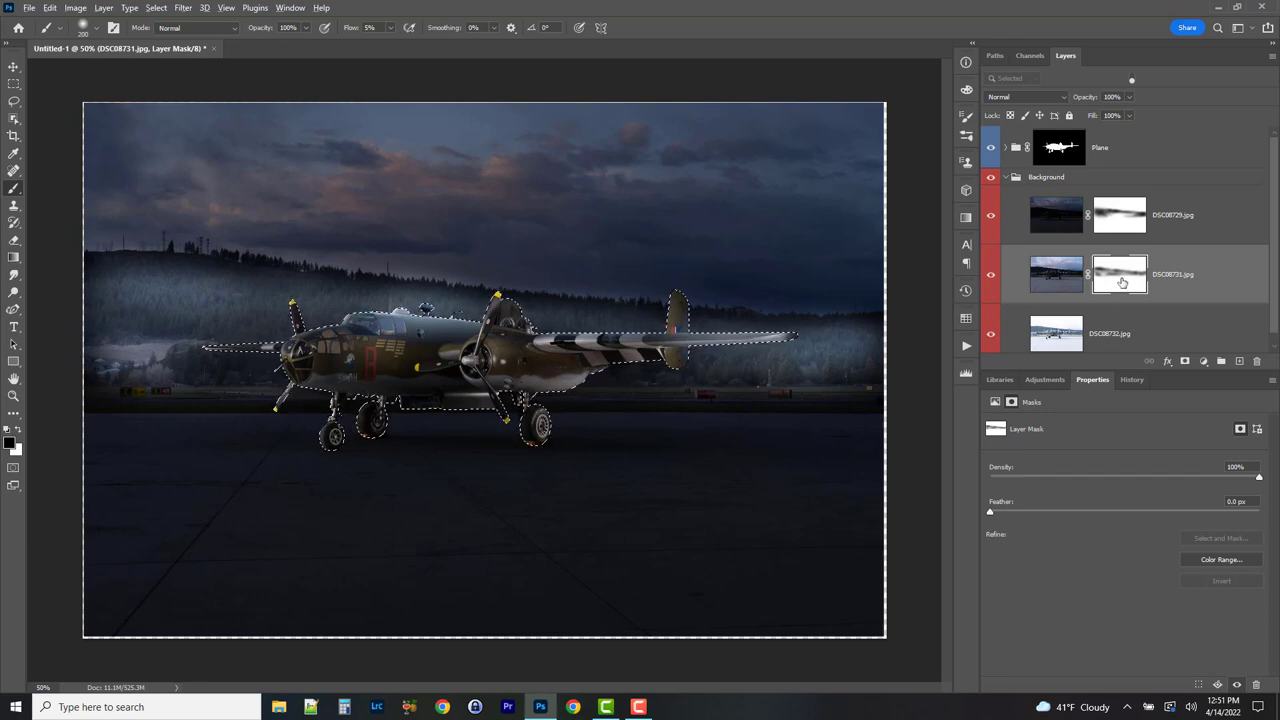
key(alt+BackSpace)
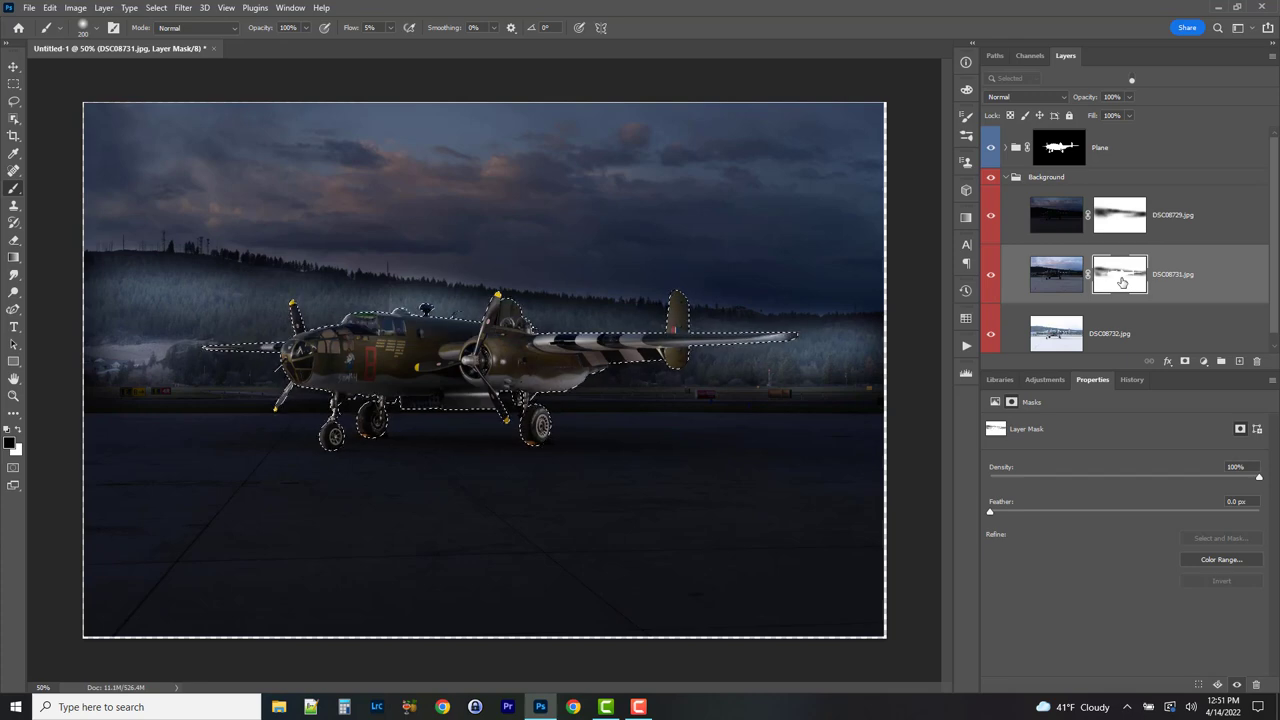
key(ctrl+d)
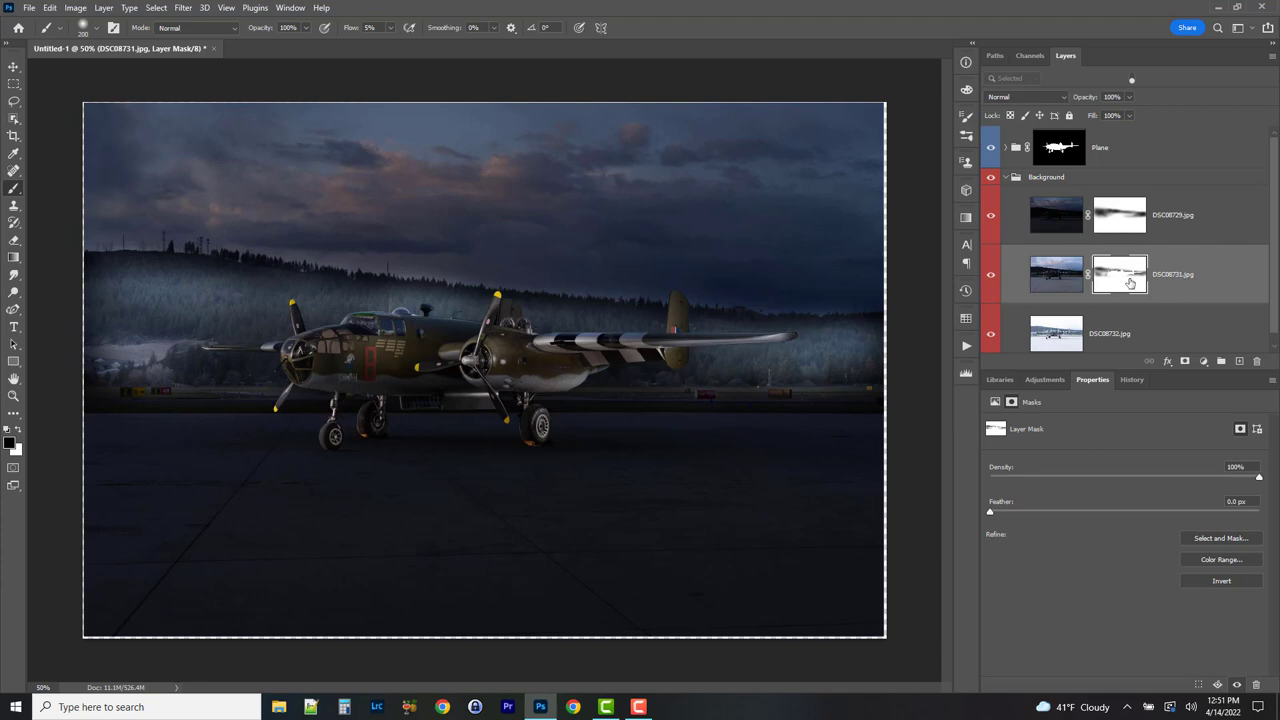
key(ctrl+BackSpace)
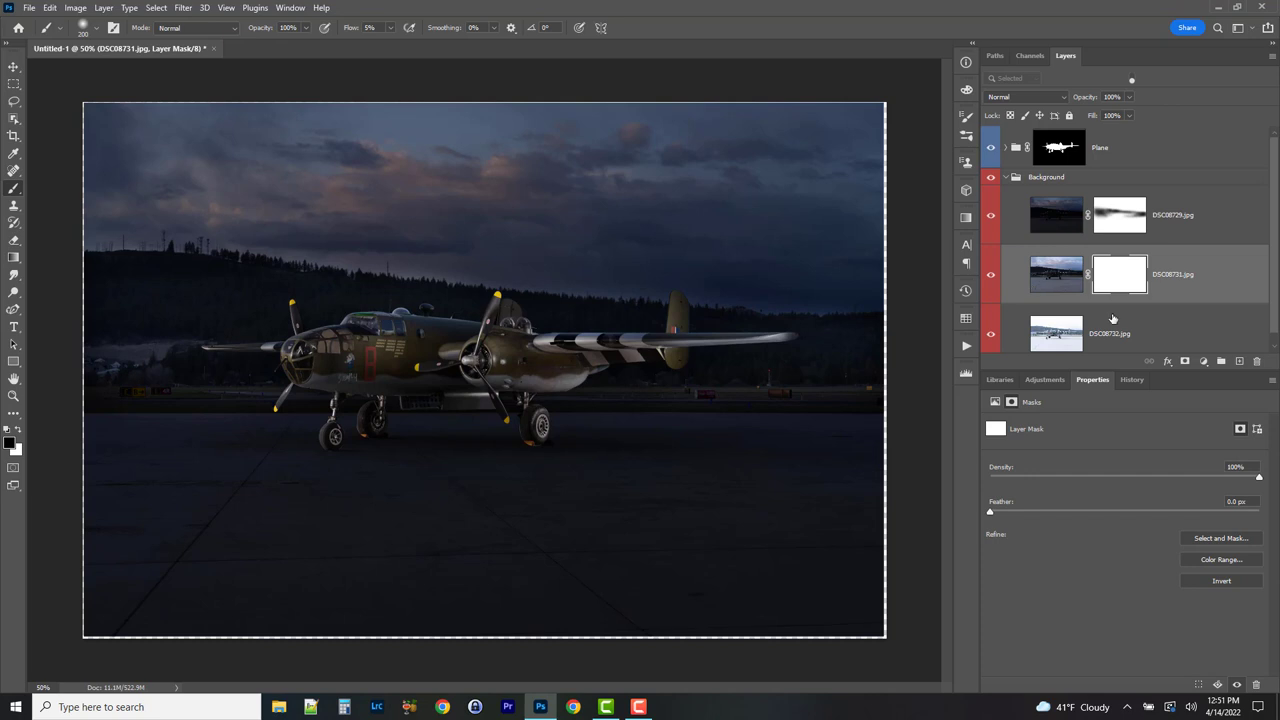
- Target the DSC08729.jpg layer mask and enlarge the brush to 700 px
click(1135, 221)
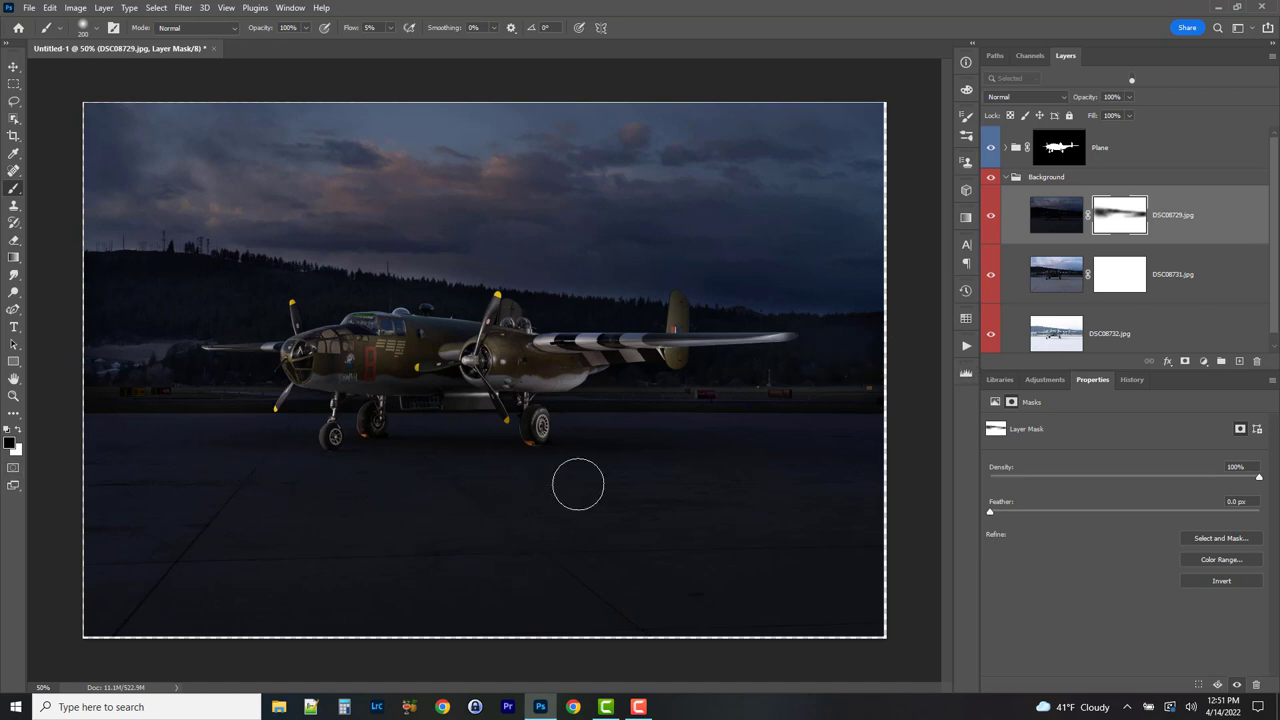
key(bracketright)
key(bracketright)
key(bracketright)
key(bracketright)
key(bracketright)
key(bracketright)
- Compare the ground and sky lighting with the Plane group's mask disabled and enabled, leaving the mask enabled
shift+click(1066, 155)
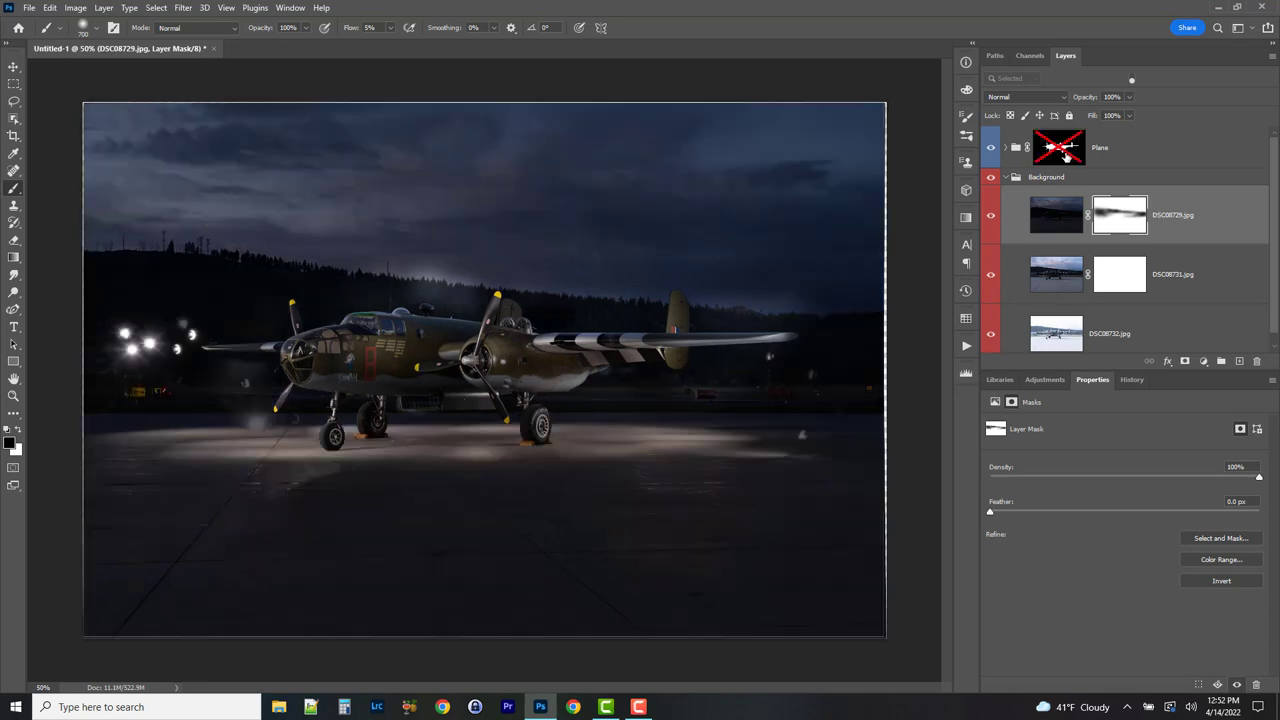
shift+click(1066, 155)
shift+click(1066, 155)
shift+click(1066, 155)
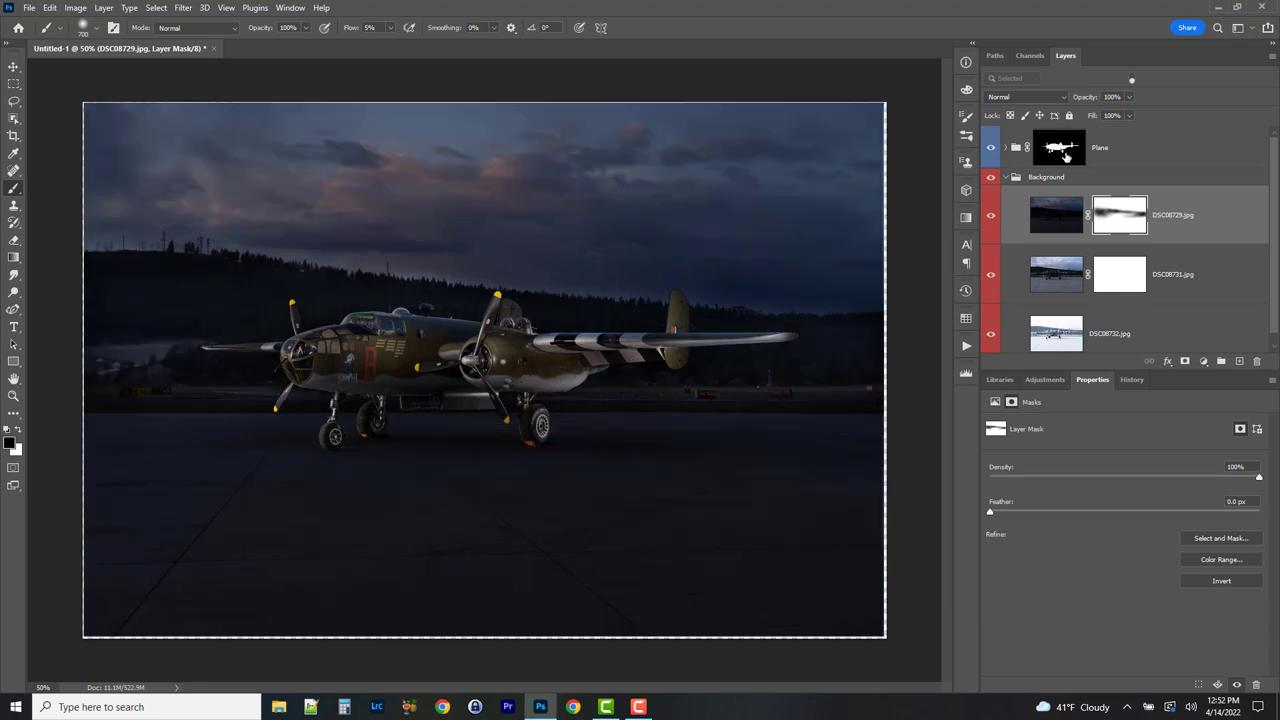
- Reduce the brush to 400 px and paint black on the DSC08729.jpg mask over the tarmac under and around the plane
key([)
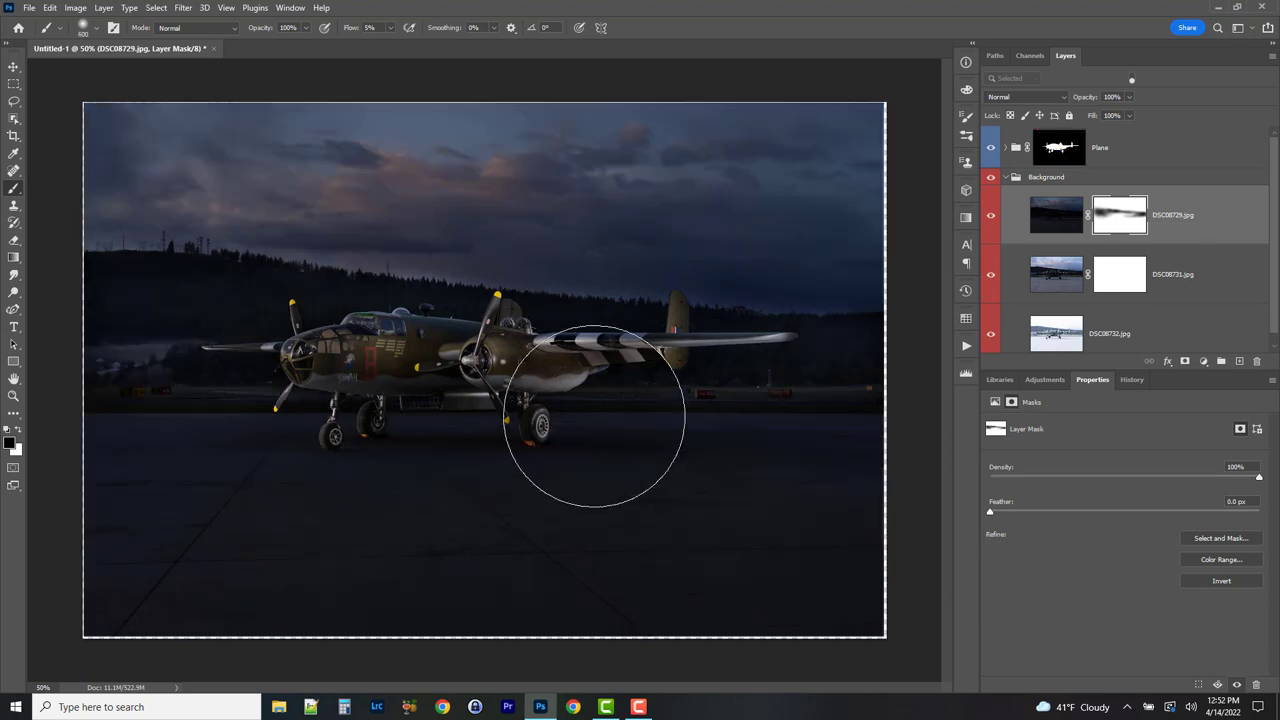
key(bracketleft)
key(bracketleft)
key(bracketleft)
key(bracketleft)
key(bracketleft)
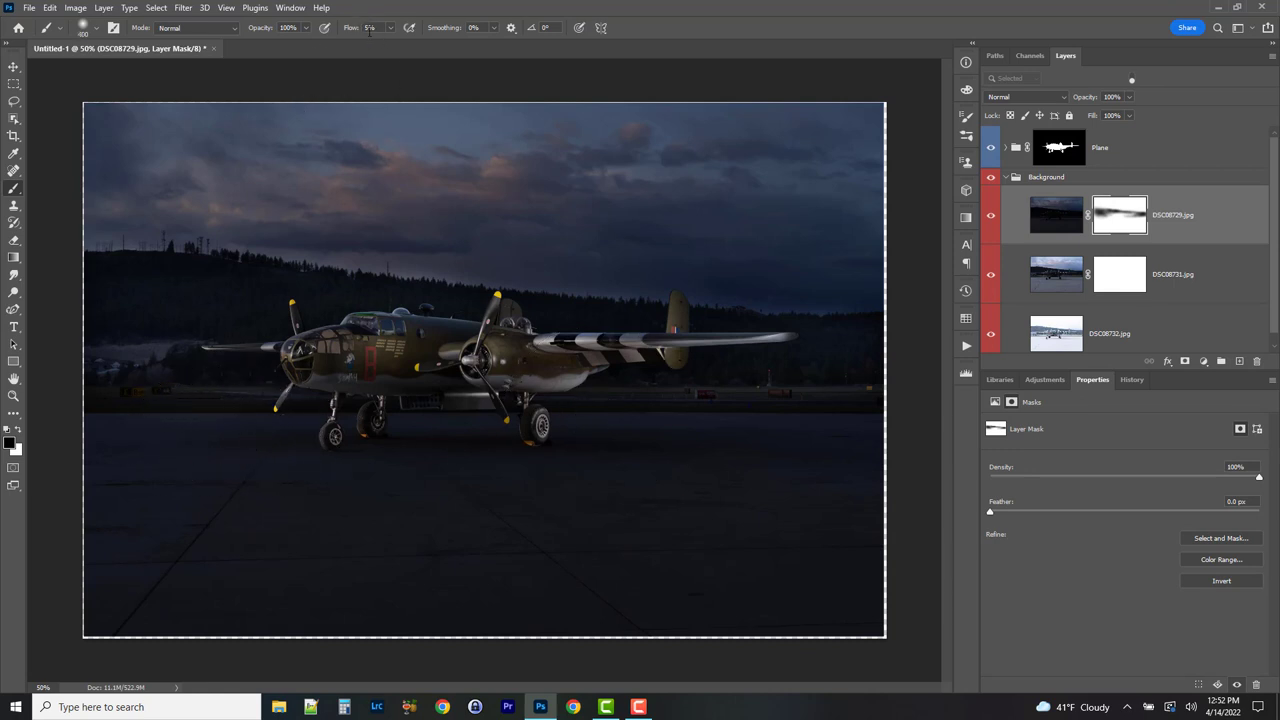
mouse_move(339, 443)
mouse_down()
mouse_move(380, 483)
mouse_move(400, 457)
mouse_move(527, 467)
mouse_move(526, 449)
mouse_move(834, 517)
mouse_move(673, 447)
mouse_move(880, 549)
mouse_up()
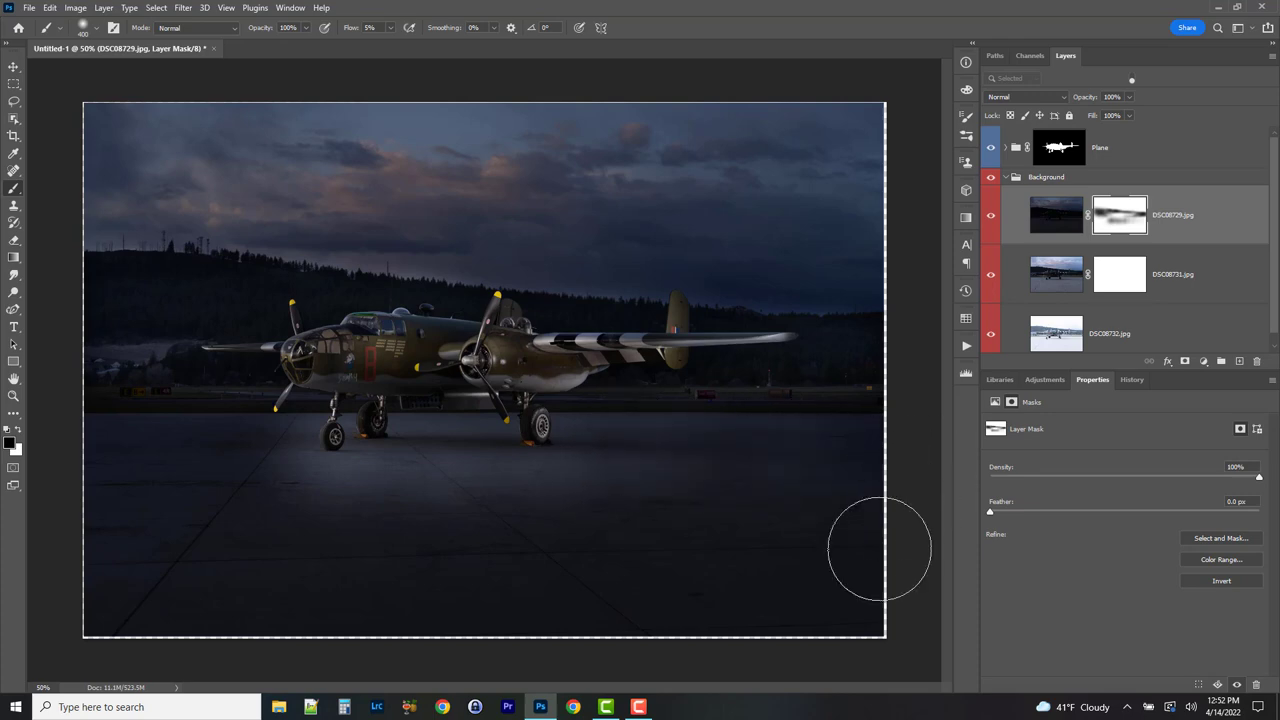
mouse_move(257, 461)
mouse_down()
mouse_move(324, 446)
mouse_move(82, 443)
mouse_move(278, 475)
mouse_move(269, 459)
mouse_move(196, 500)
mouse_move(153, 448)
mouse_move(349, 459)
mouse_move(437, 415)
mouse_move(562, 506)
mouse_move(638, 478)
mouse_move(622, 456)
mouse_move(821, 447)
mouse_up()
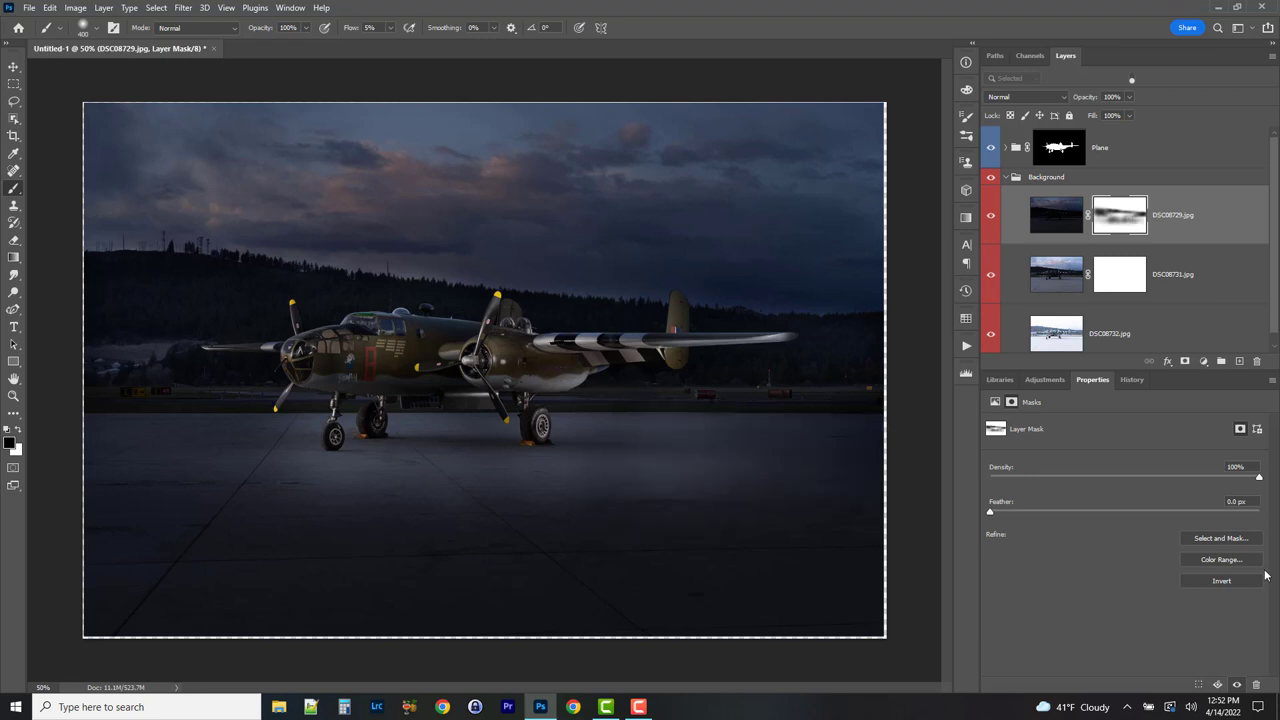
drag(163, 442, 289, 458)
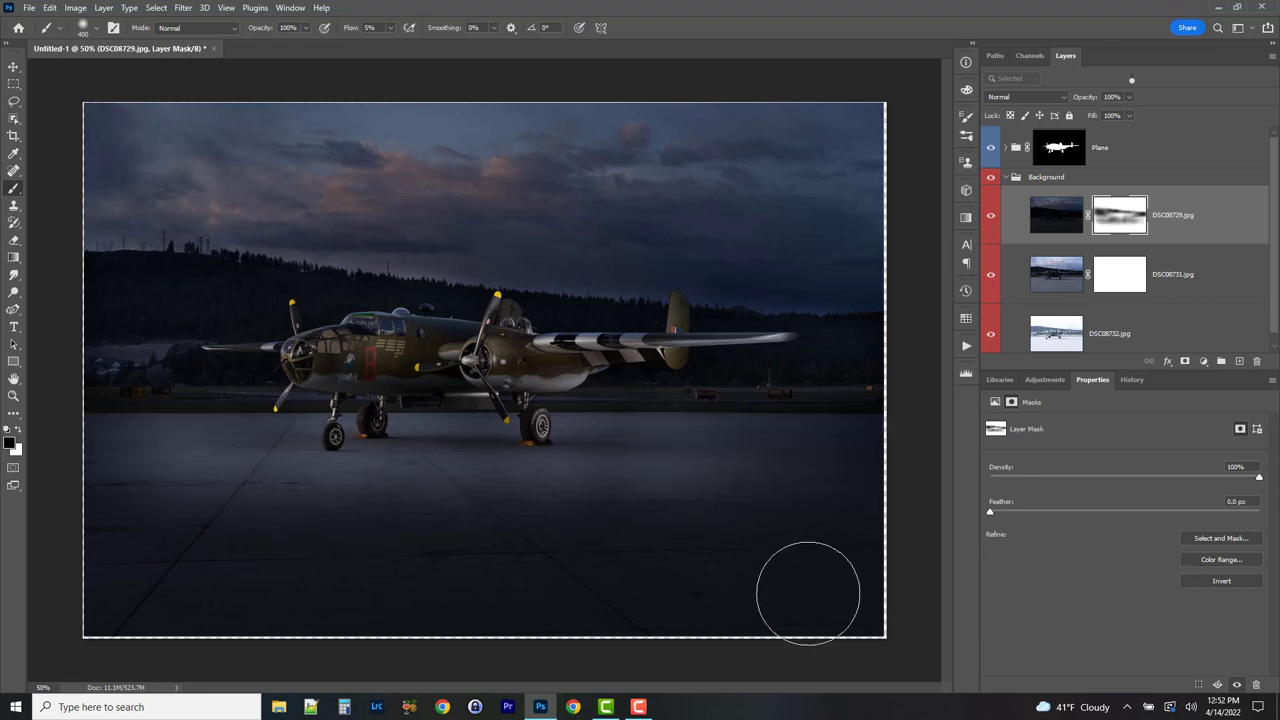
mouse_move(650, 529)
mouse_down()
mouse_move(260, 443)
mouse_move(520, 488)
mouse_move(316, 416)
mouse_move(706, 452)
mouse_move(846, 485)
mouse_move(539, 494)
mouse_move(702, 517)
mouse_up()
- Inspect the DSC08729.jpg mask on its own, return to the image, and paint more black over the foreground tarmac
alt+click(1127, 226)
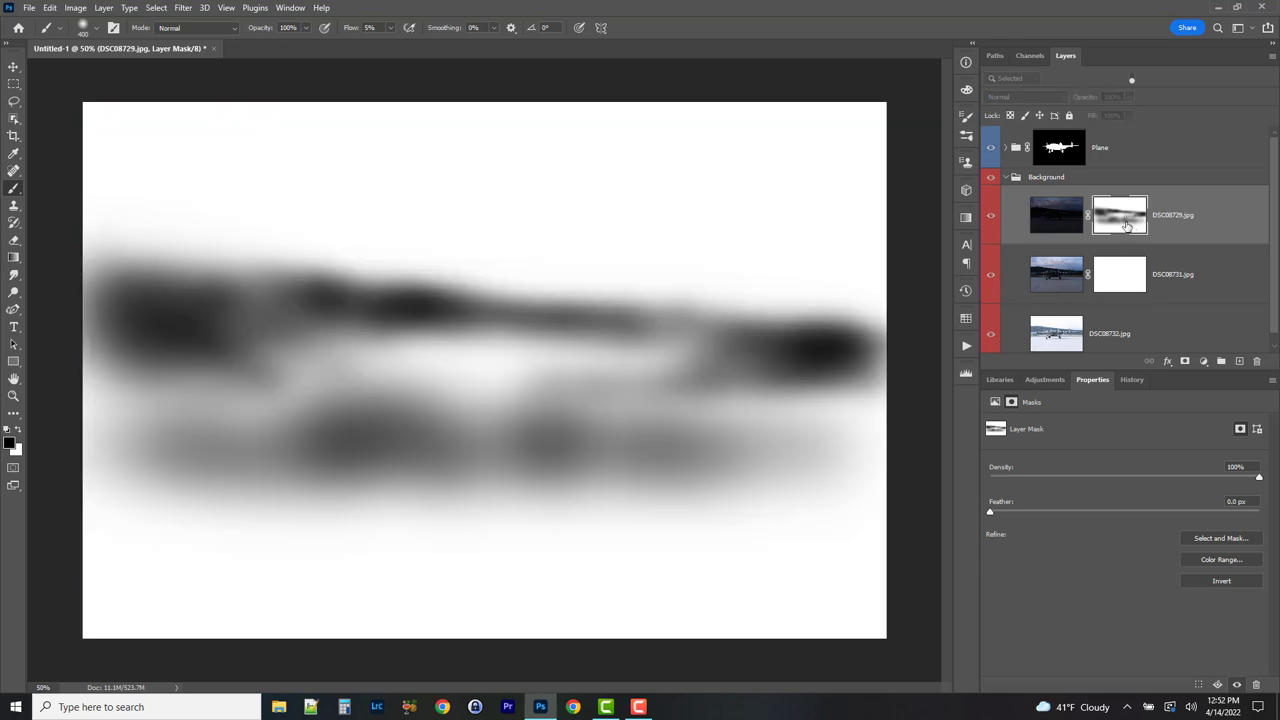
alt+click(1127, 226)
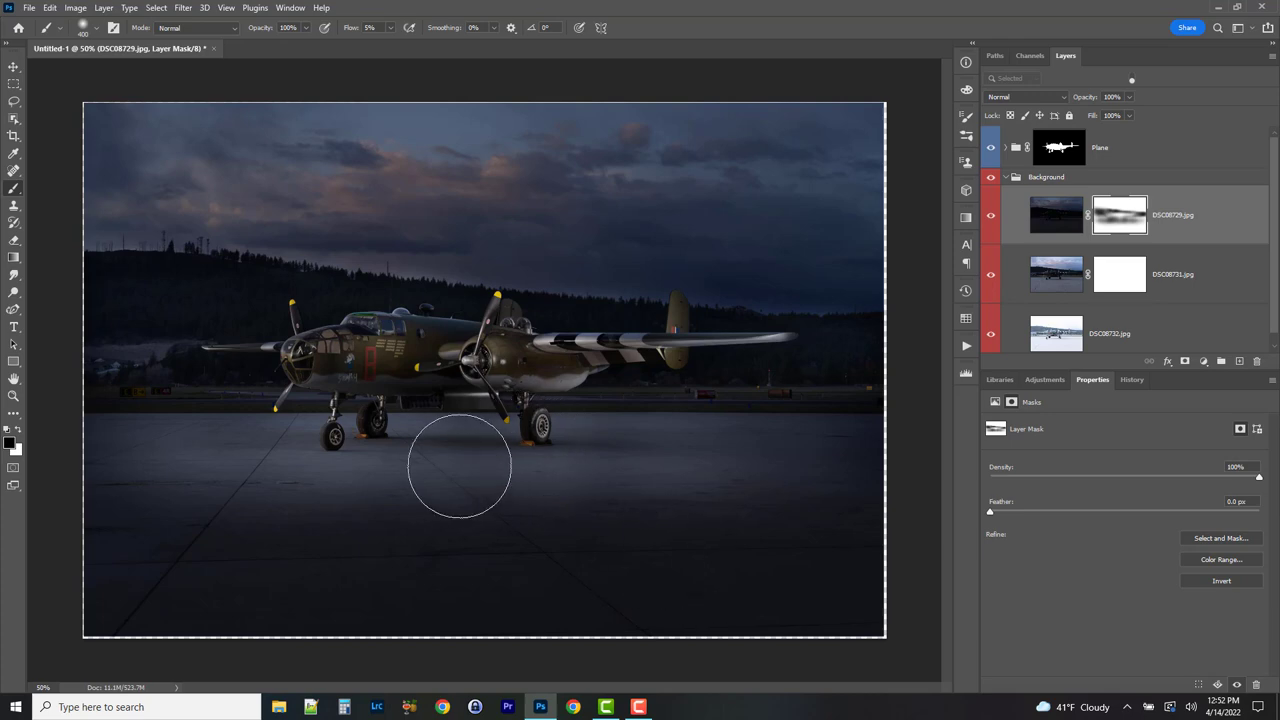
drag(334, 529, 481, 575)
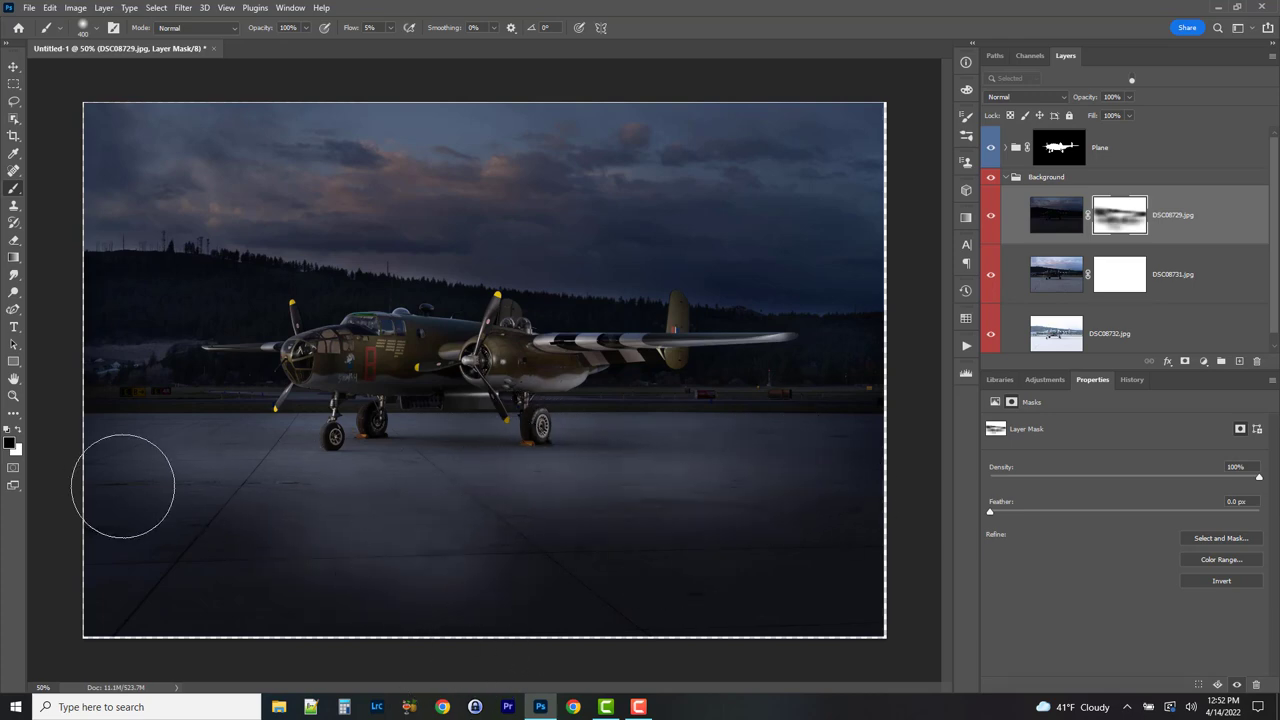
drag(123, 486, 292, 548)
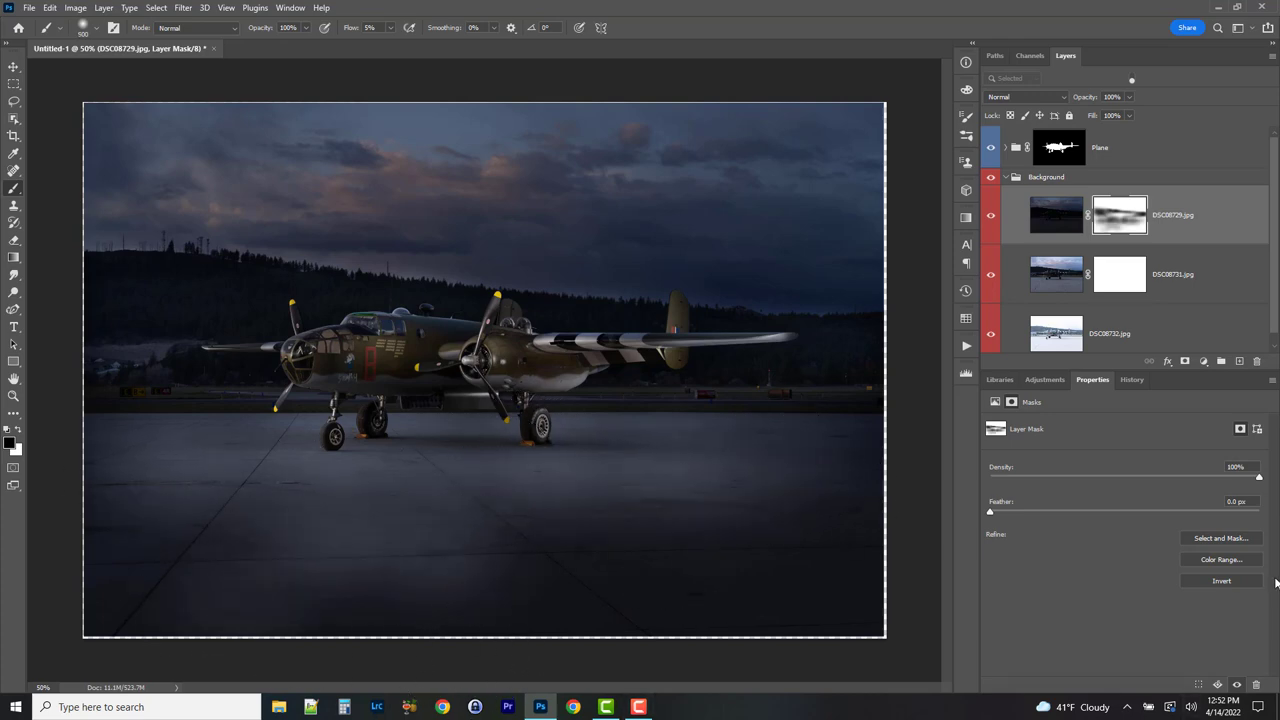
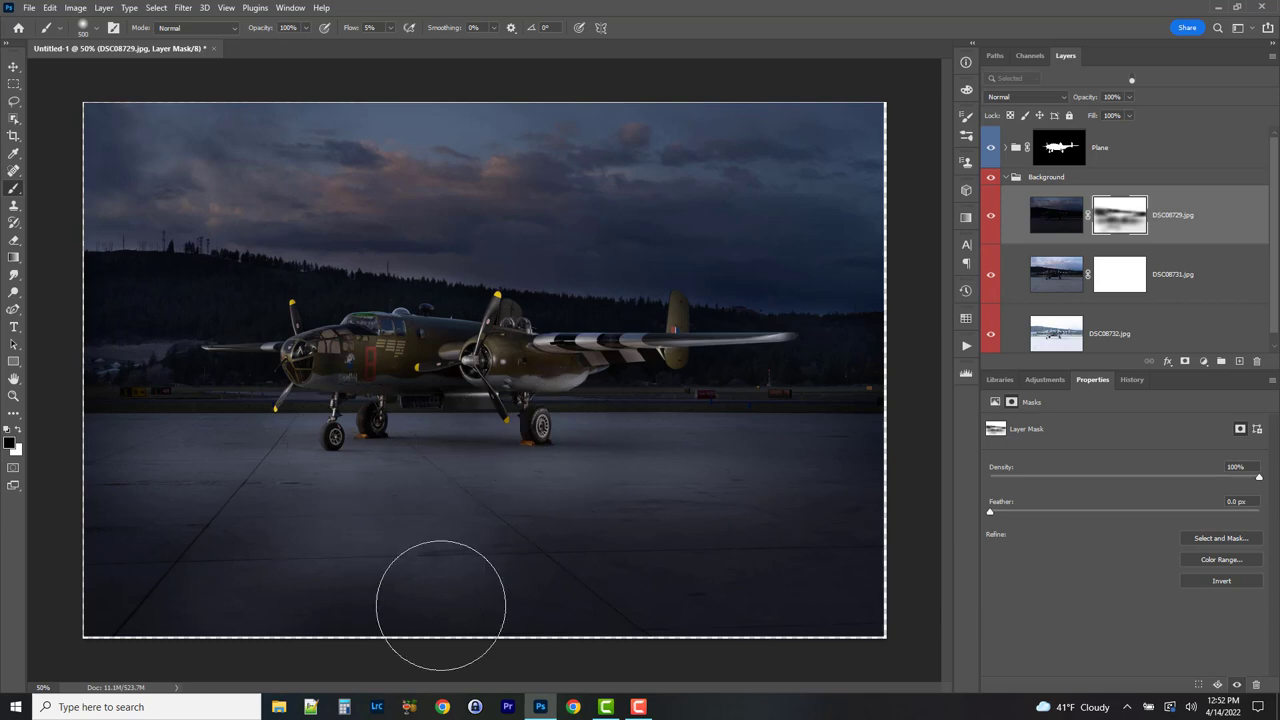
- Enlarge the brush to 1300 px and paint white on the DSC08729.jpg mask over the foreground tarmac
key(ctrl+minus)
key(ctrl+minus)
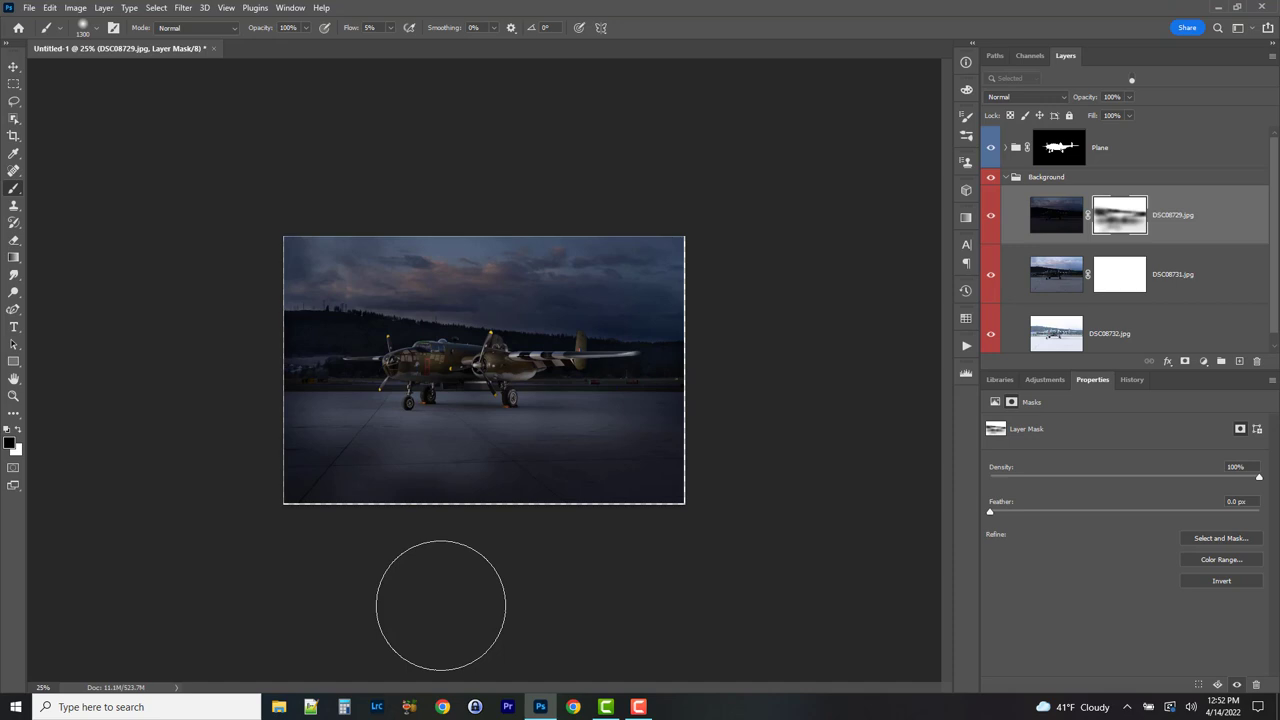
key(bracketright)
key(bracketright)
key(bracketright)
key(bracketright)
key(x)
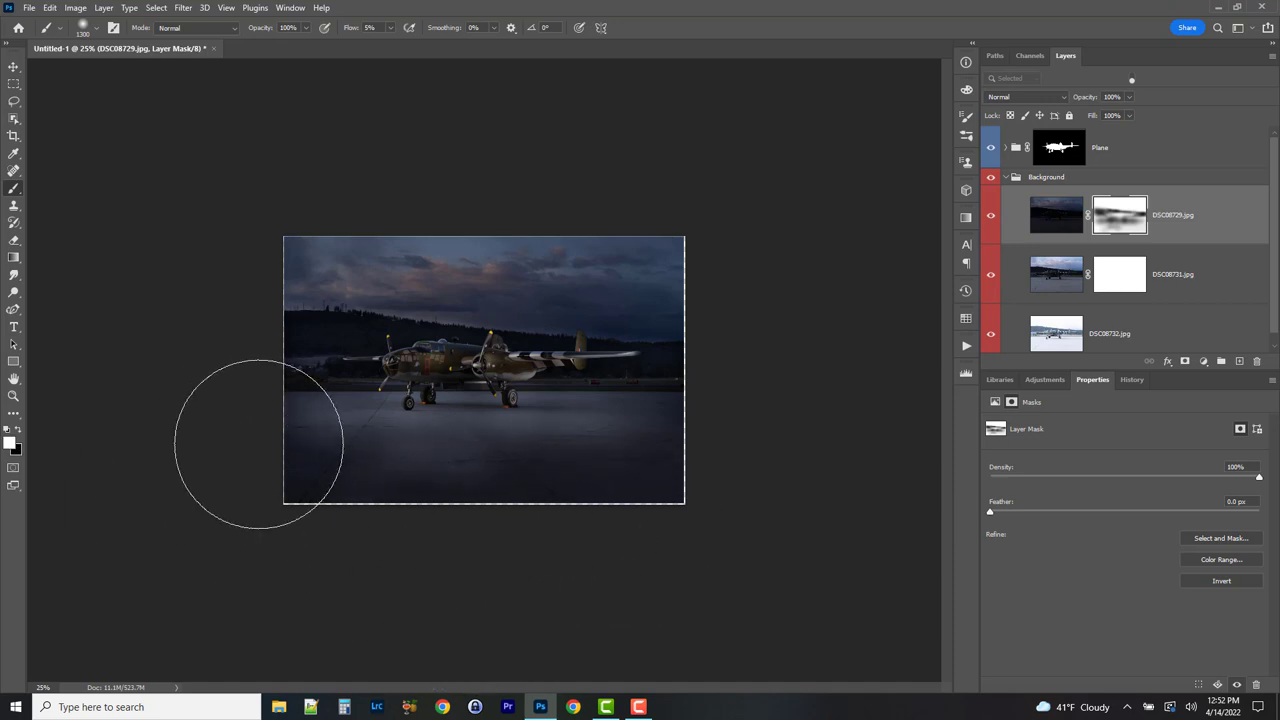
mouse_move(259, 443)
mouse_down()
mouse_move(301, 485)
mouse_move(523, 514)
mouse_up()
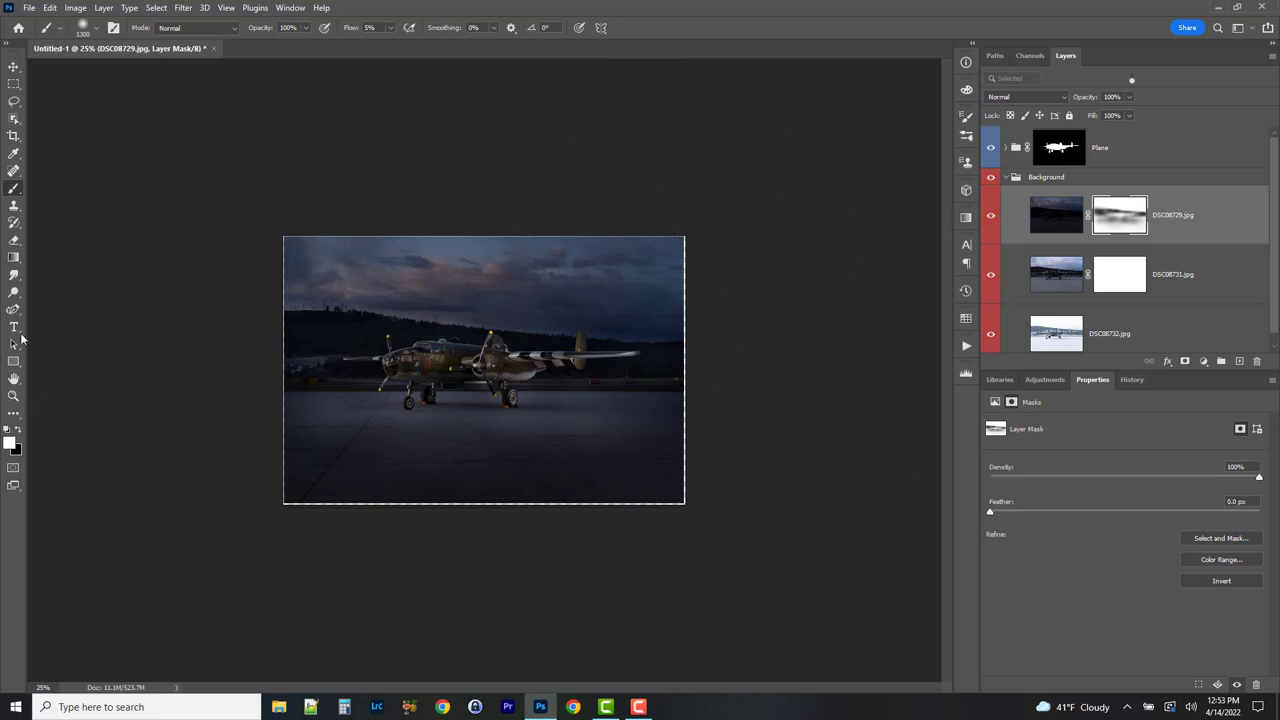
- Compare the composite with the Plane group hidden and shown, leaving the group visible
click(14, 396)
click(578, 376)
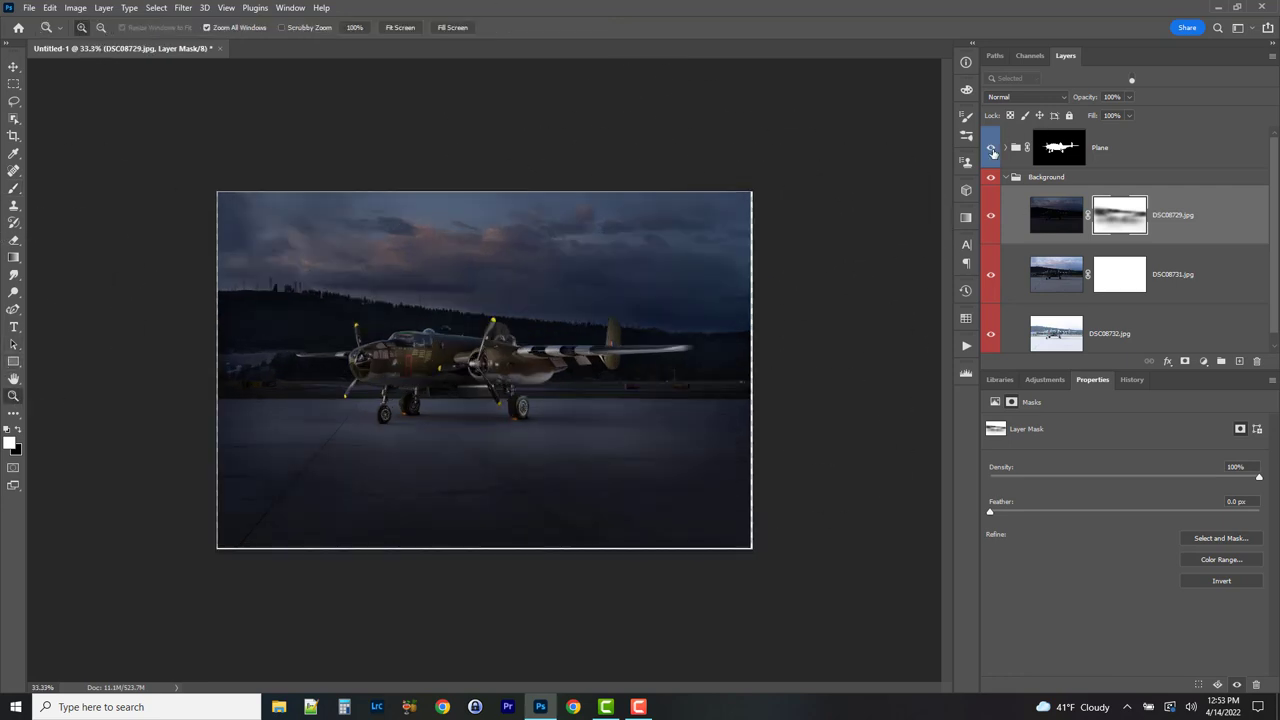
click(991, 148)
click(991, 148)
click(991, 148)
click(991, 148)
click(991, 148)
click(991, 148)
click(991, 148)
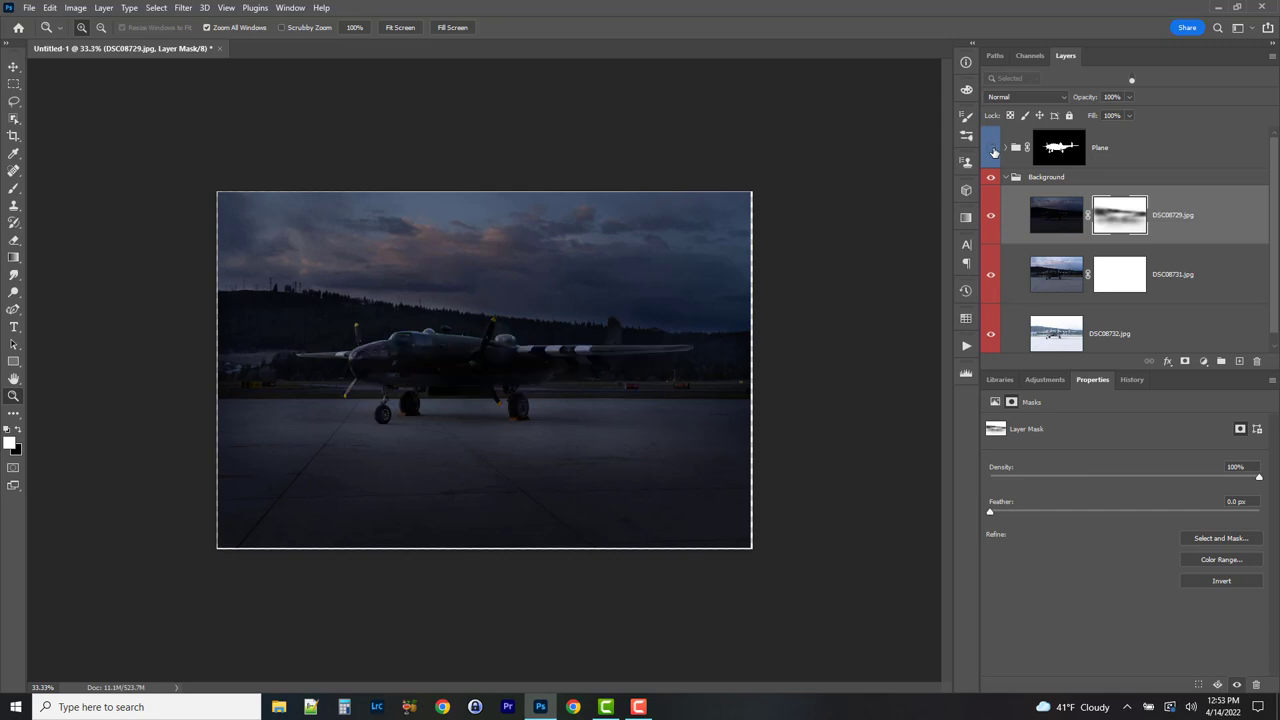
click(991, 148)
click(991, 148)
click(991, 148)
click(991, 148)
click(991, 148)
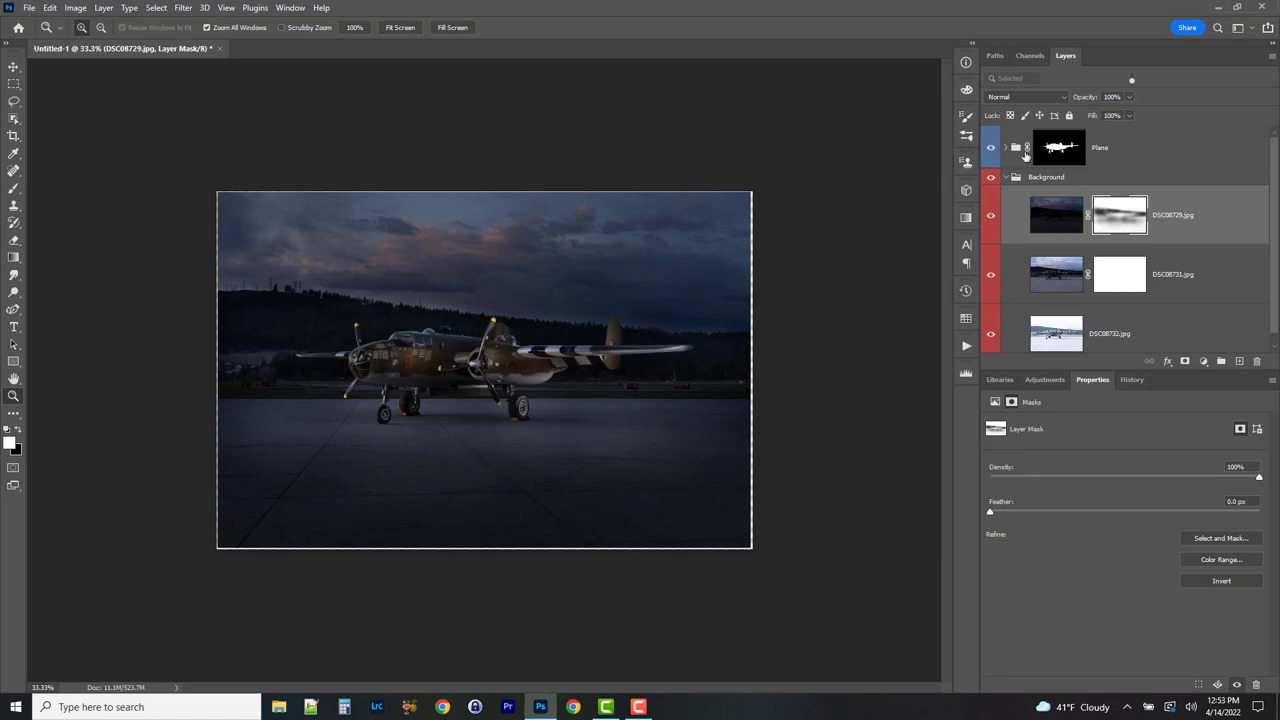
- Expand the Plane group and move DSC08817.jpg to its bottom, then place DSC08800.jpg directly below it
click(1006, 148)
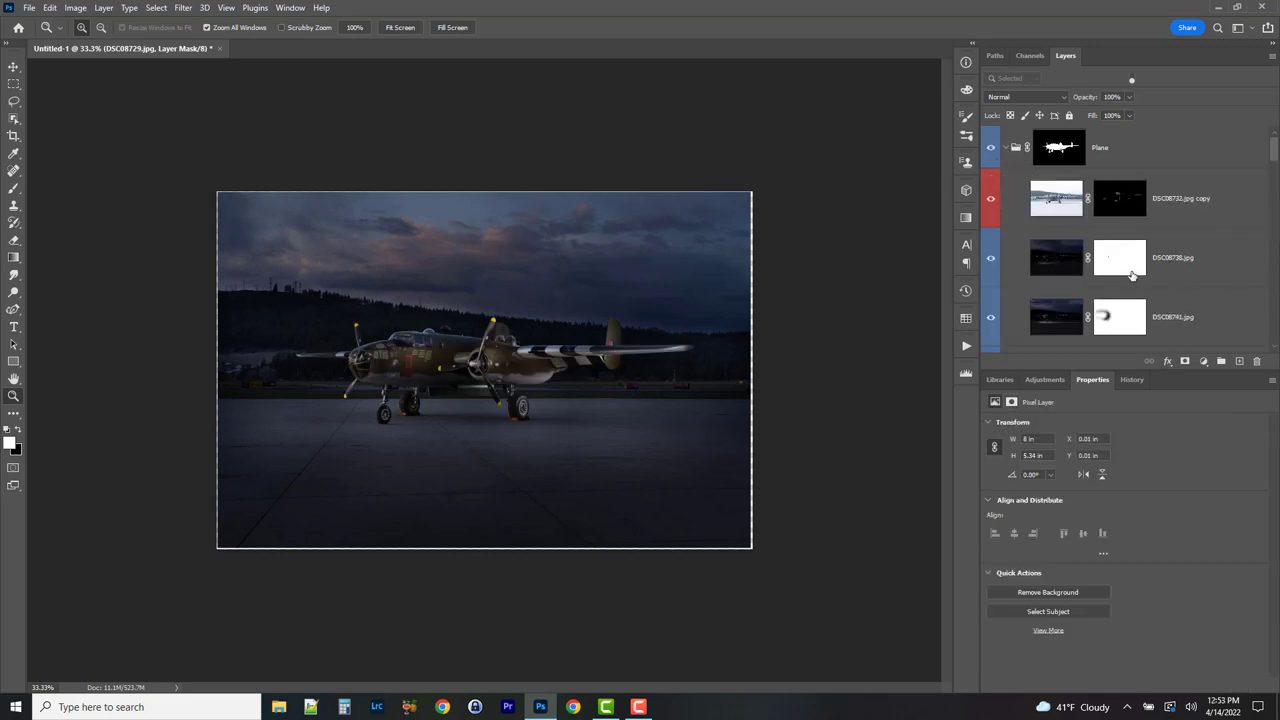
scroll(1180, 235, down, 10)
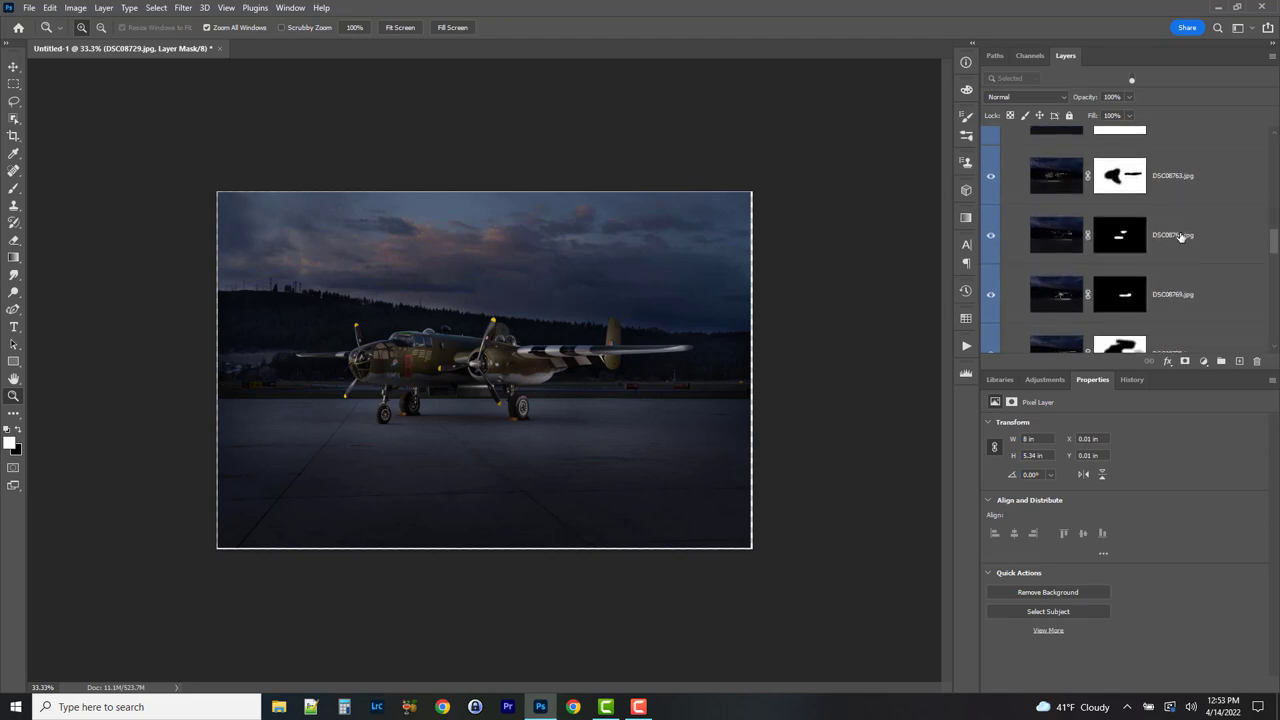
scroll(1182, 262, up, 2)
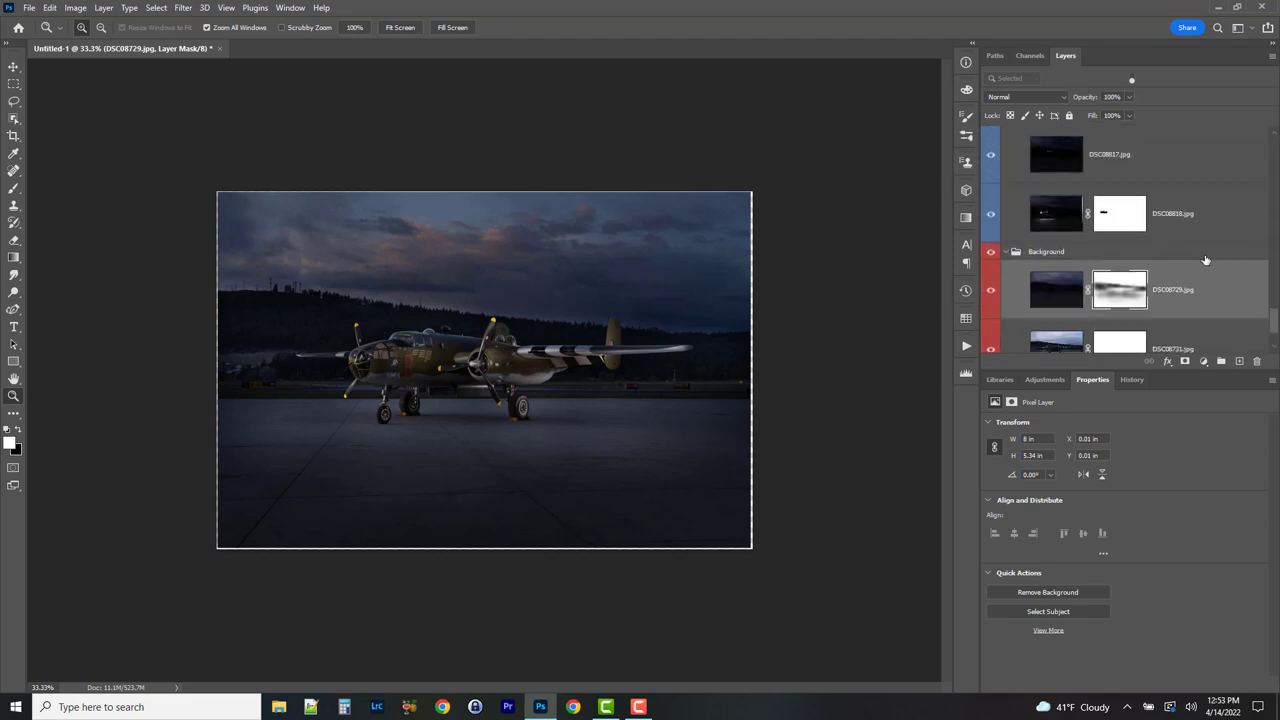
scroll(1138, 277, up, 1)
drag(1207, 257, 1207, 204)
click(1177, 260)
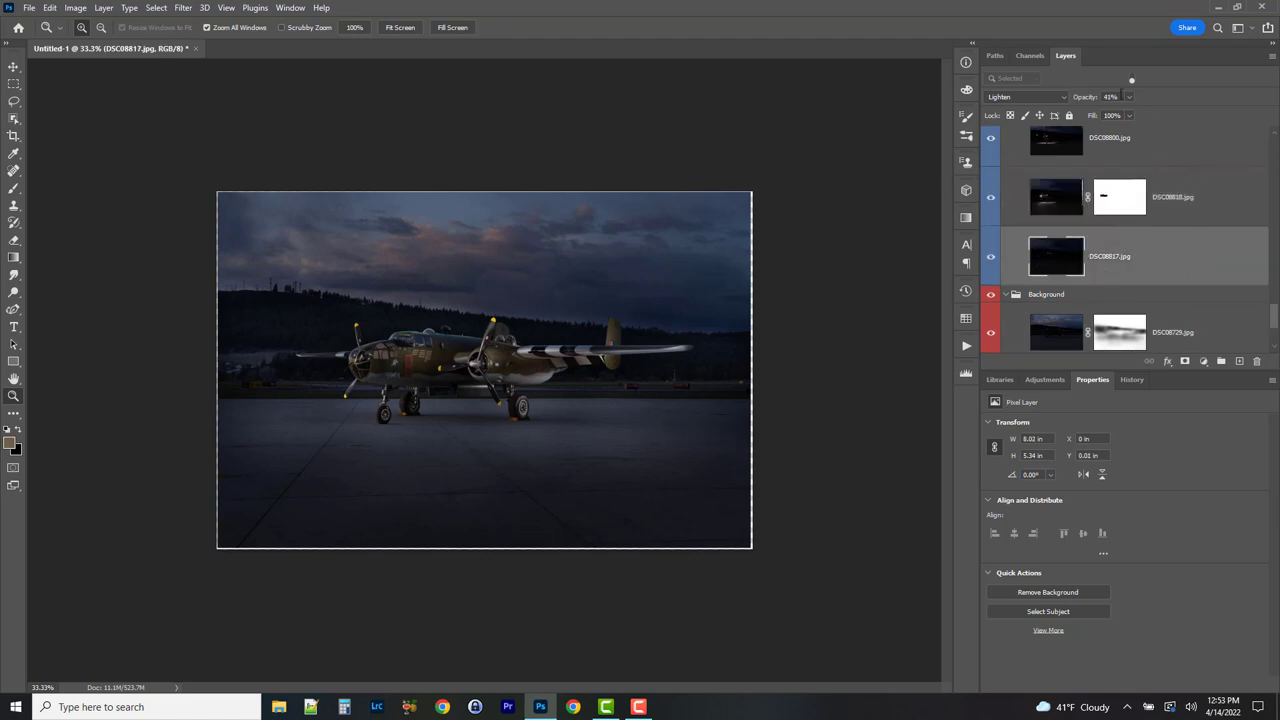
scroll(1178, 200, up, 1)
drag(1177, 186, 1167, 304)
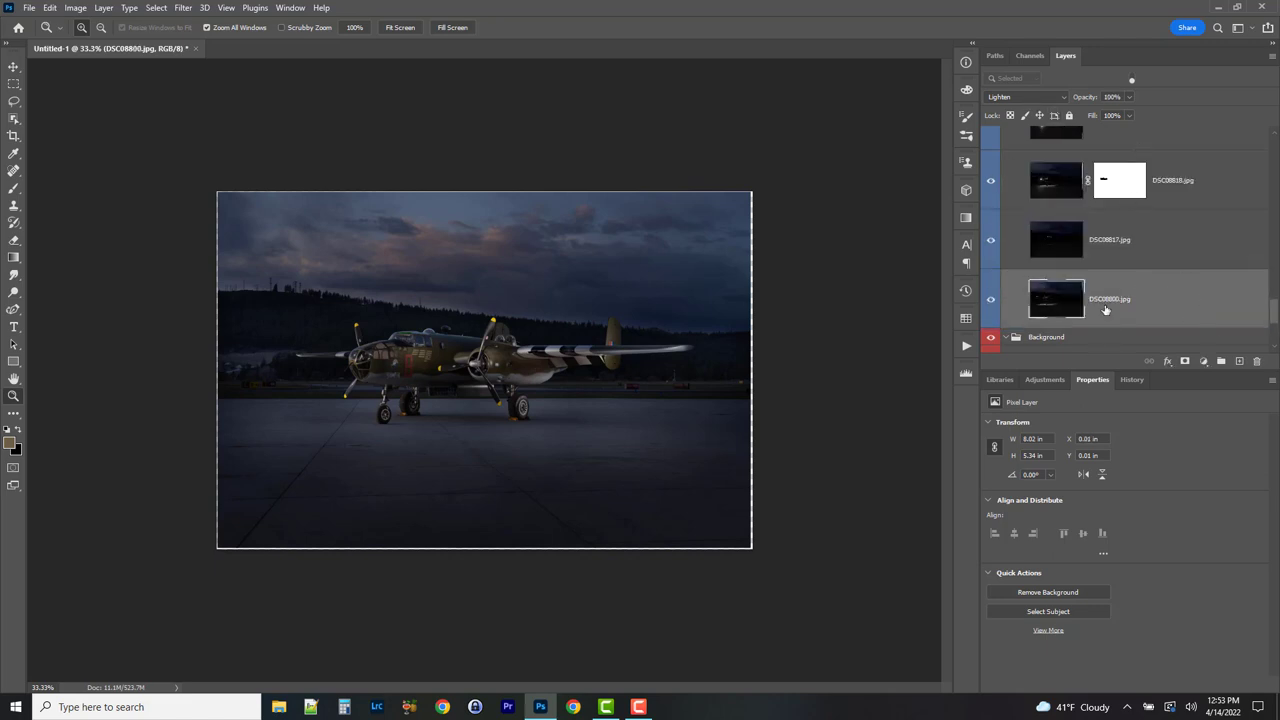
- Set the blend mode of the DSC08800.jpg layer to Normal, checking the fuselage and engine up close
click(1024, 97)
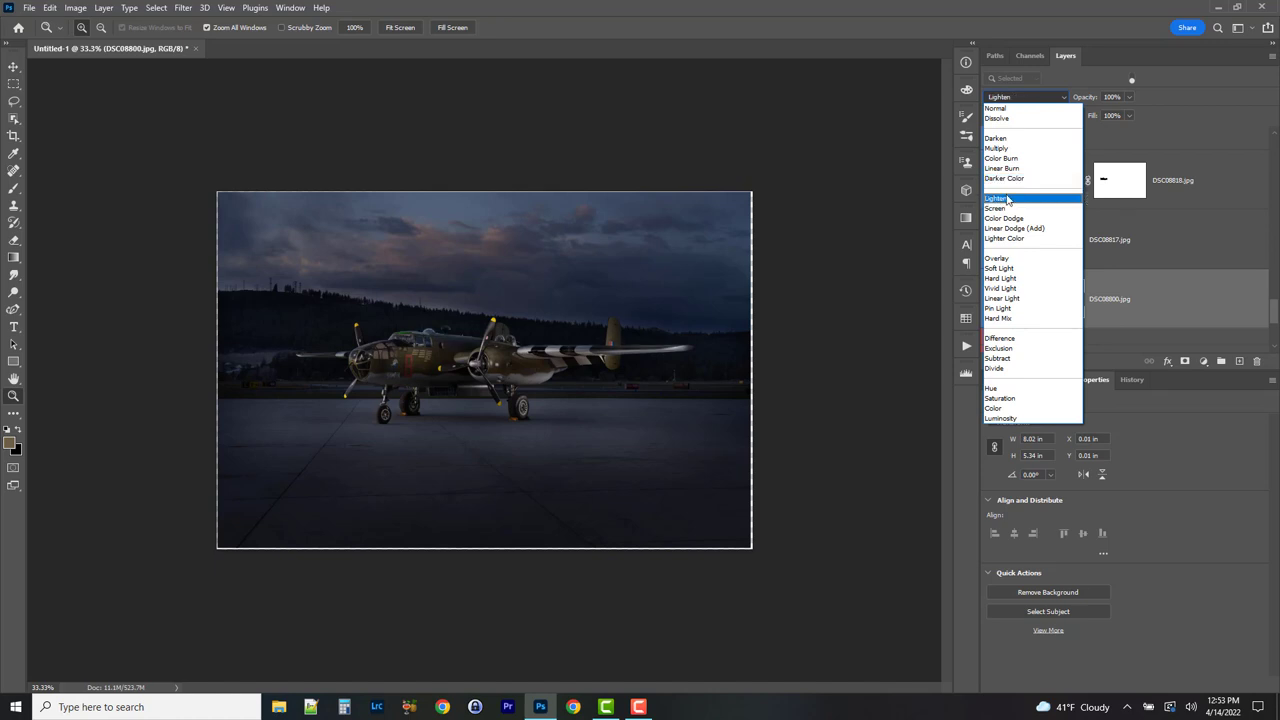
click(1000, 108)
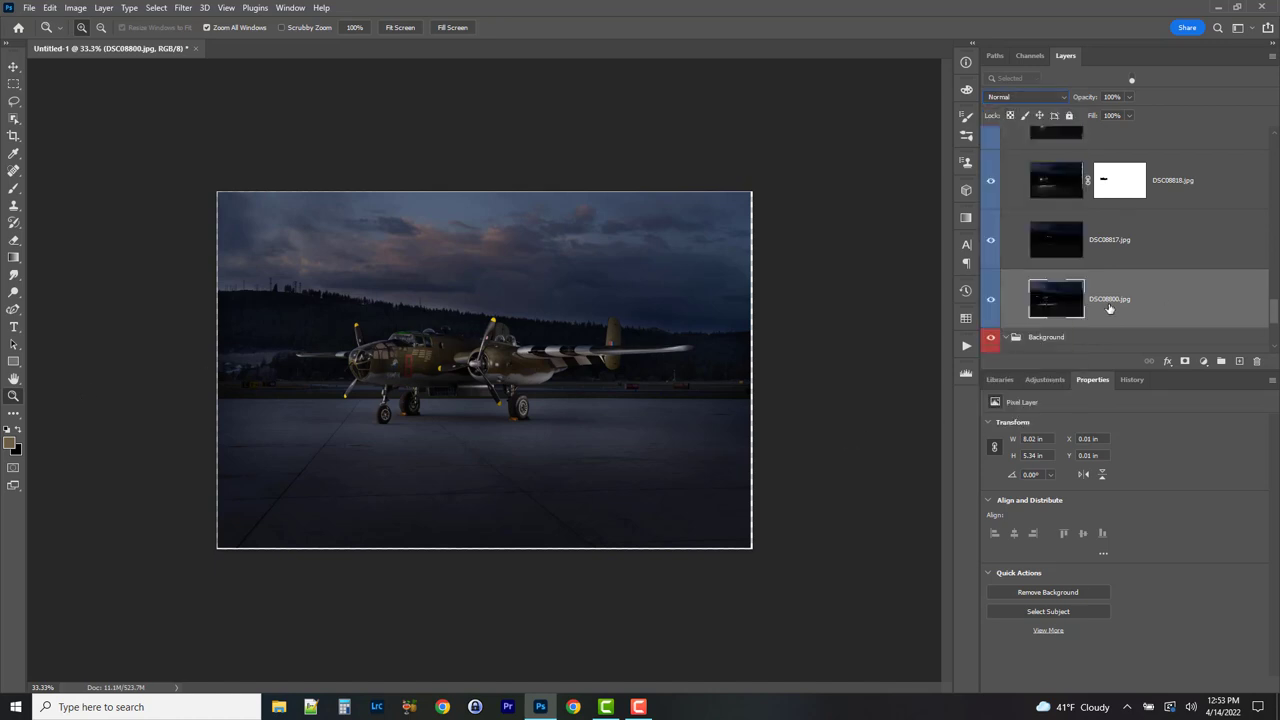
click(437, 333)
click(413, 304)
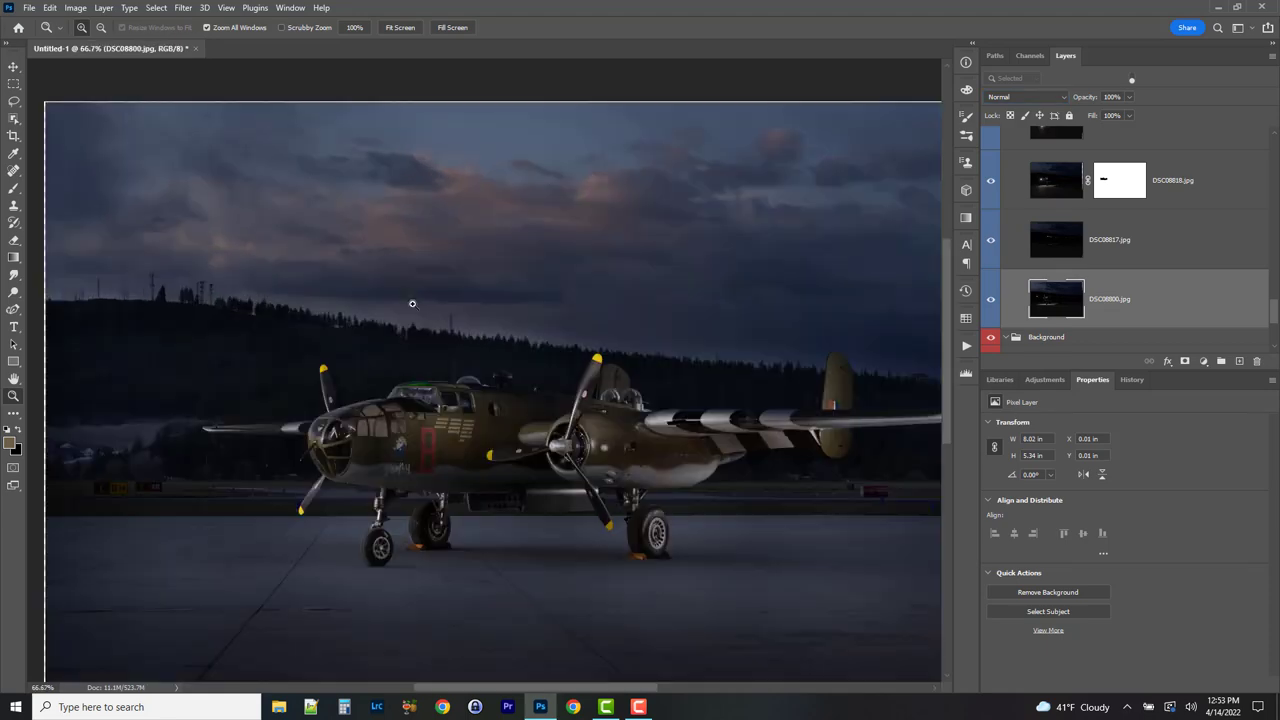
click(422, 312)
click(508, 377)
drag(739, 571, 498, 340)
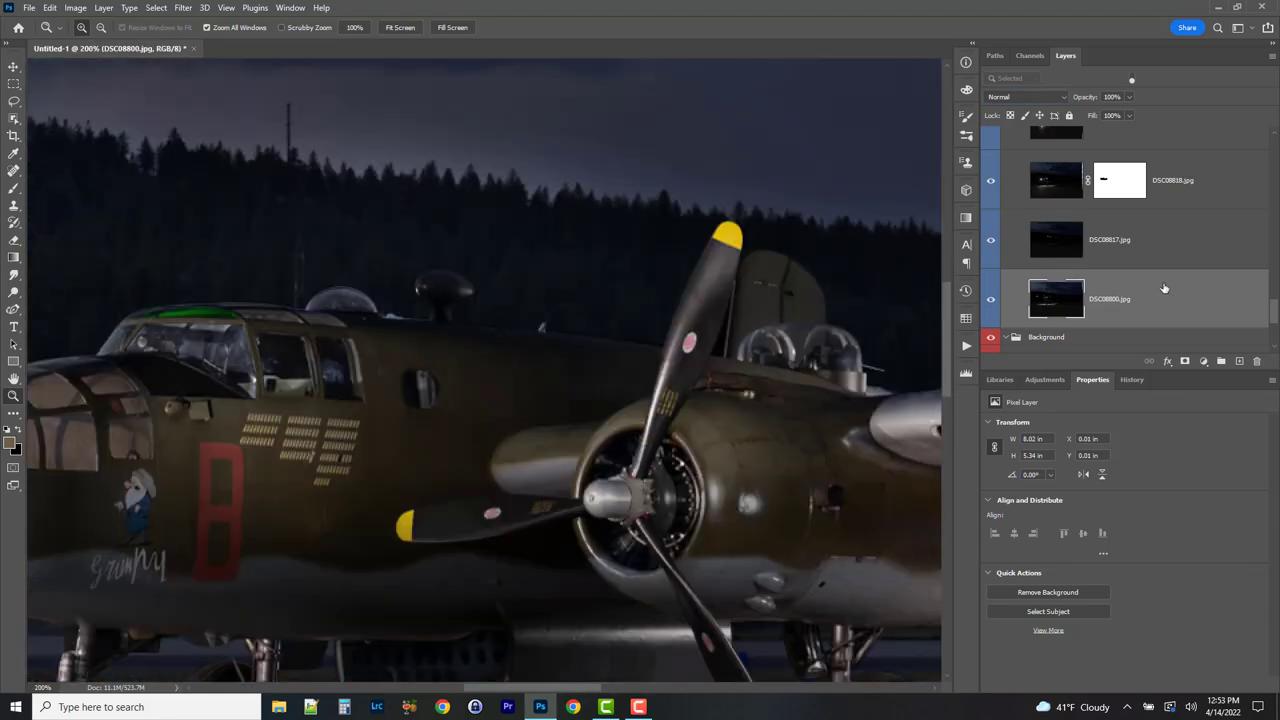
click(1025, 97)
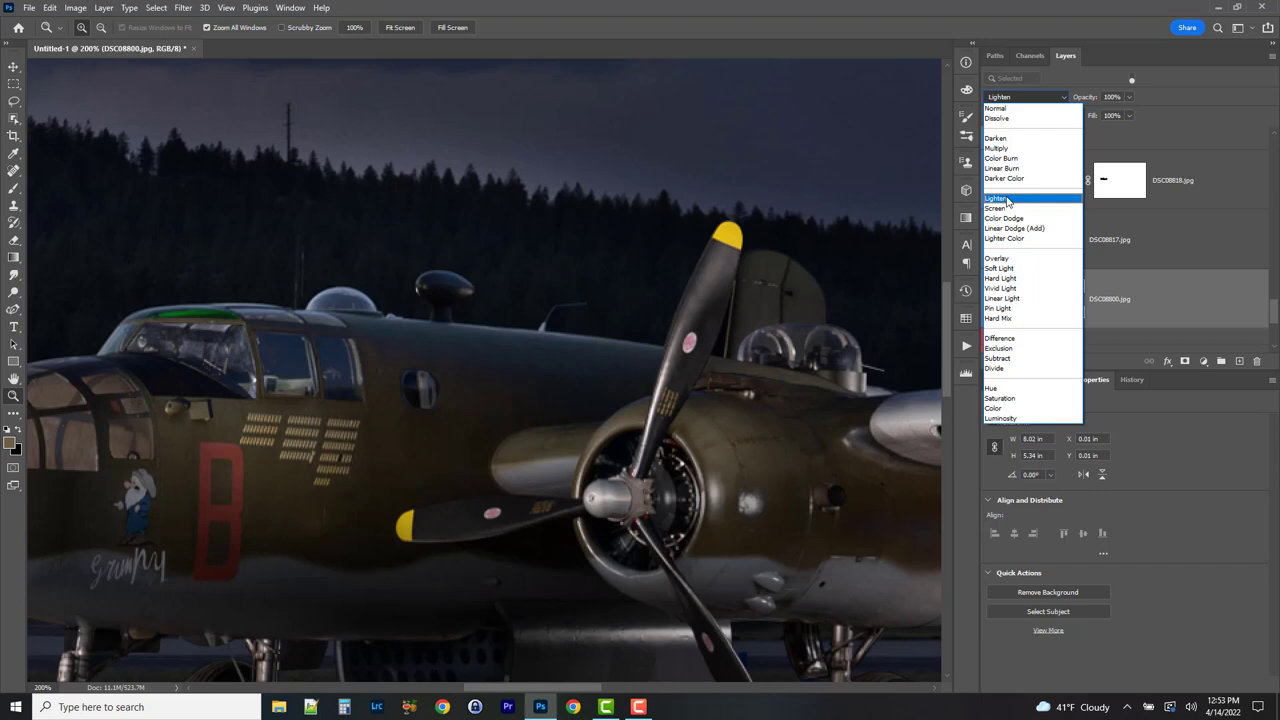
click(1006, 110)
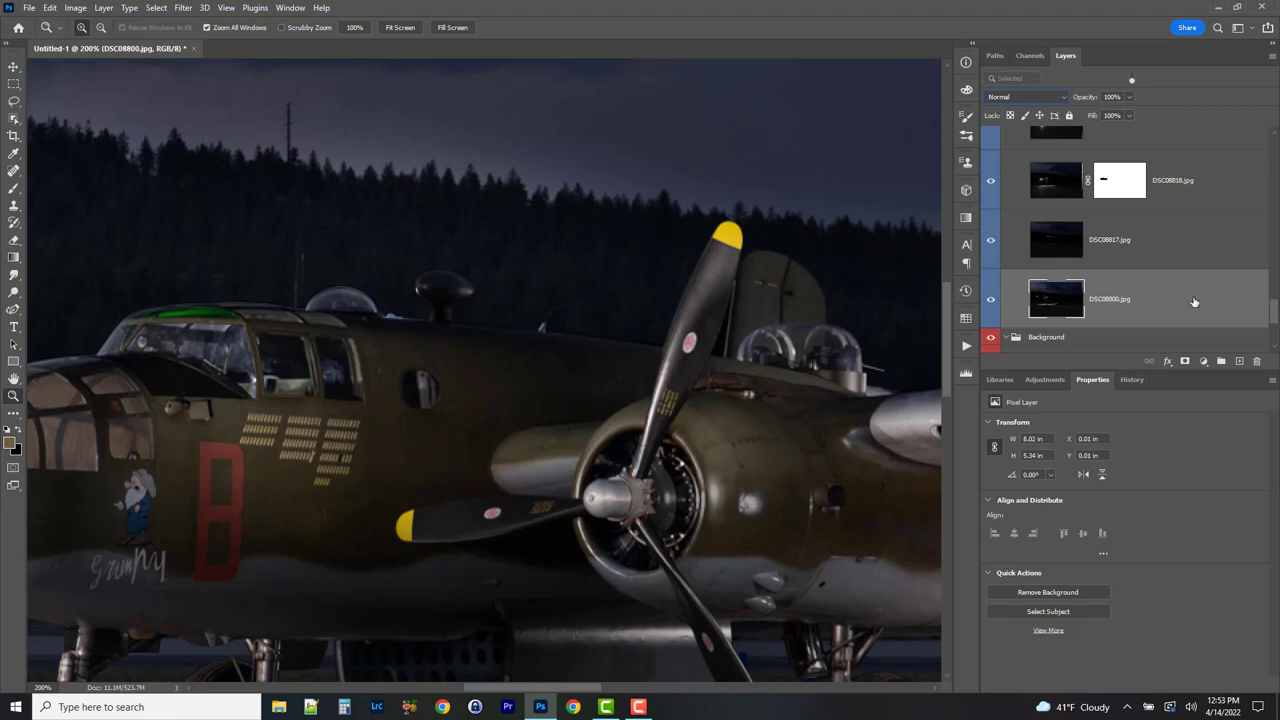
- Examine the composite at full view and up close around the propeller, fuselage and glass nose
drag(651, 289, 610, 375)
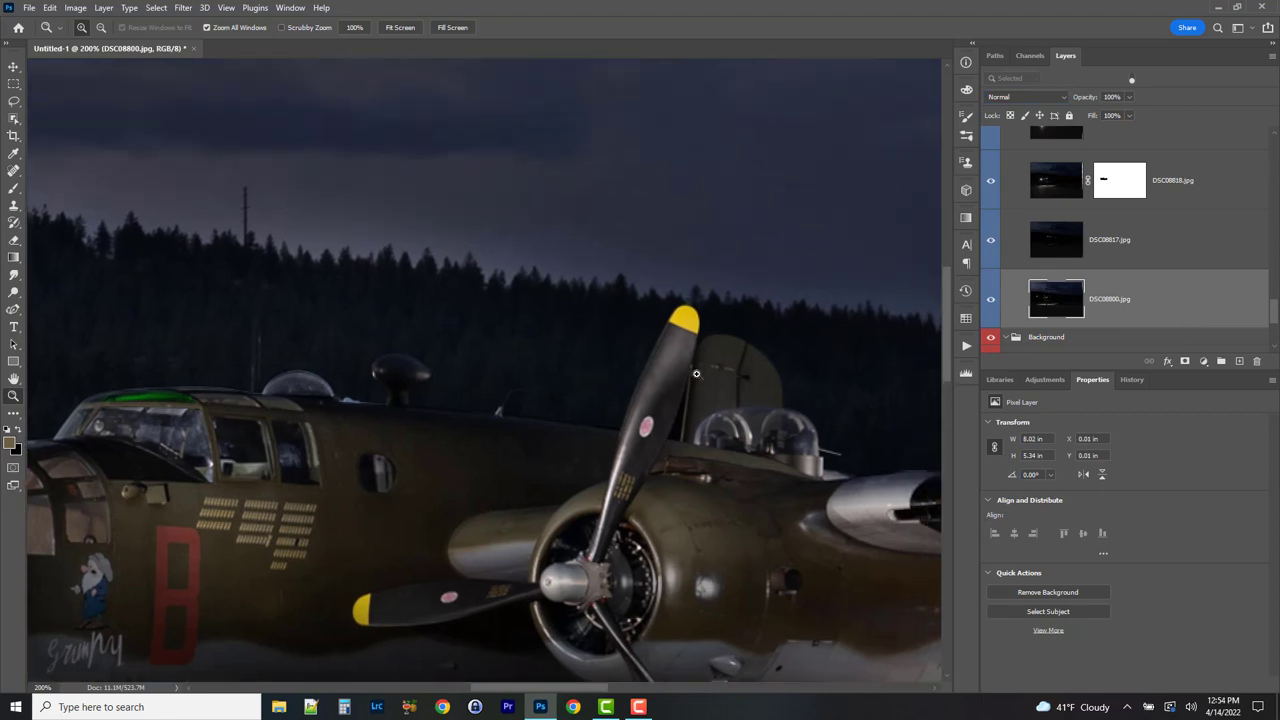
key(ctrl+0)
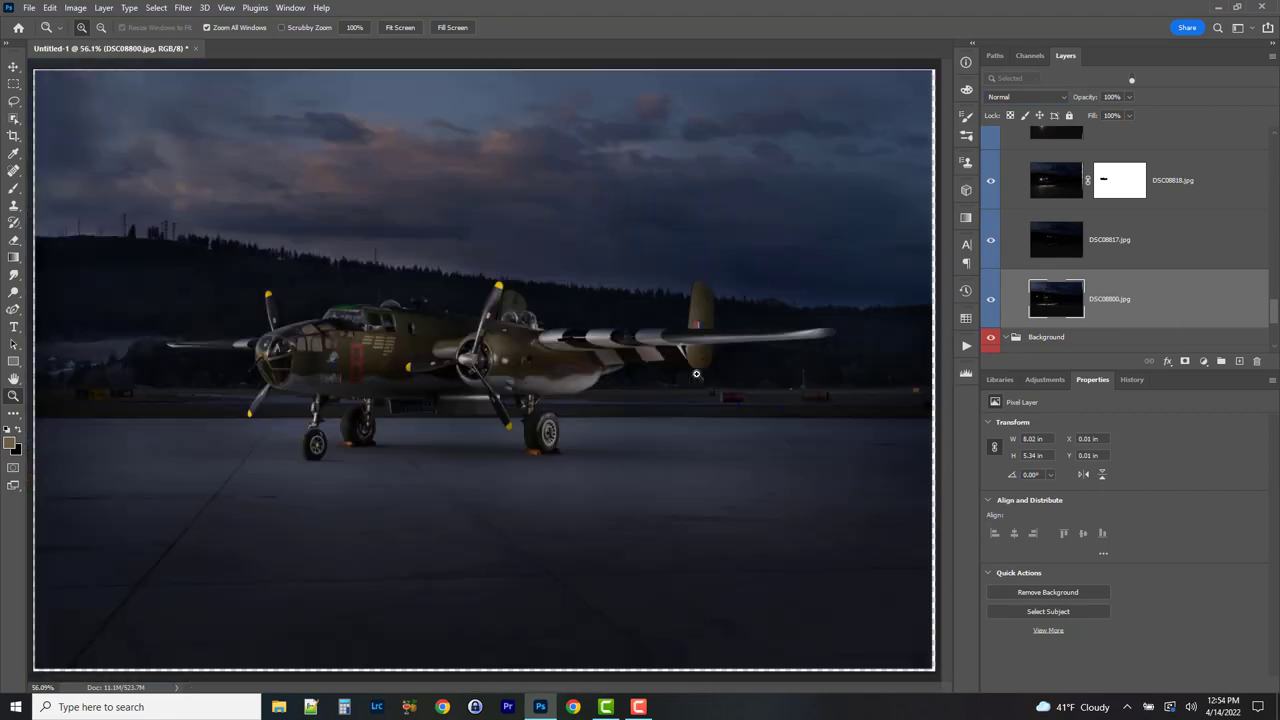
key(ctrl+minus)
key(ctrl+minus)
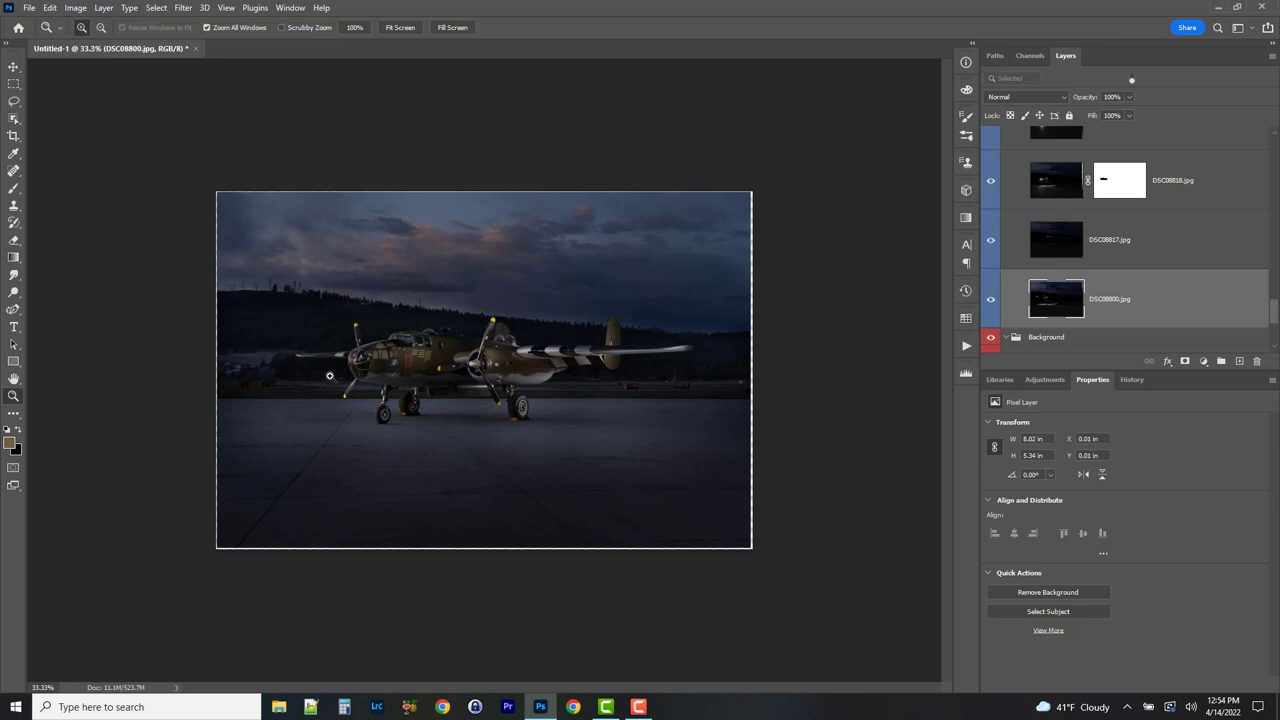
click(433, 346)
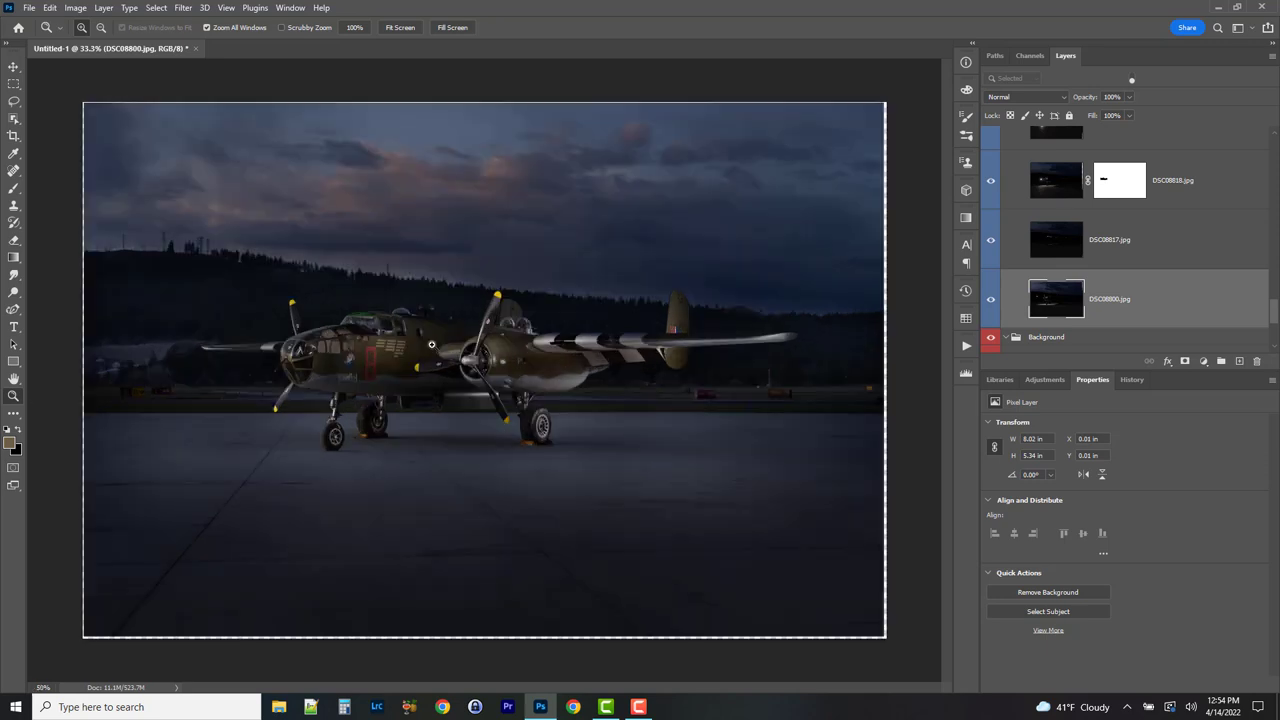
click(433, 352)
click(433, 357)
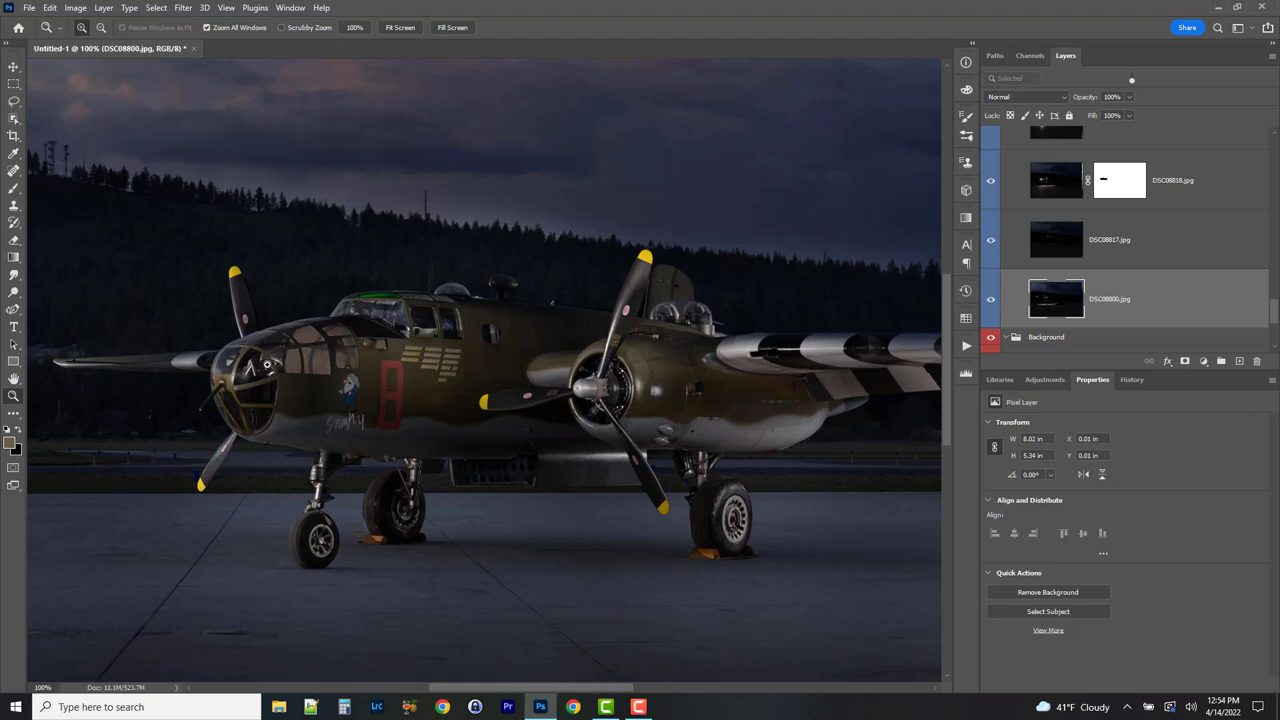
drag(269, 364, 276, 361)
alt+click(418, 398)
alt+click(418, 398)
alt+click(418, 398)
alt+click(418, 398)
alt+click(418, 398)
alt+click(418, 399)
alt+click(418, 399)
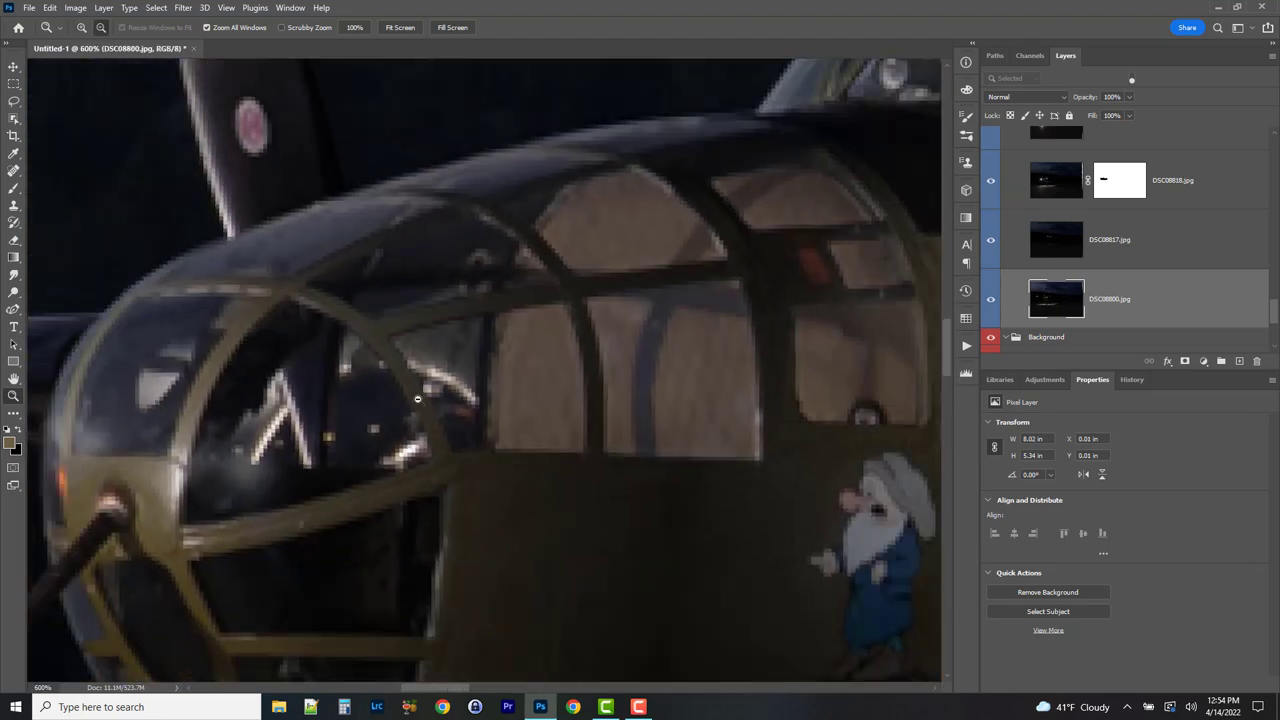
alt+click(418, 399)
alt+click(418, 399)
alt+click(418, 399)
alt+click(418, 399)
click(419, 429)
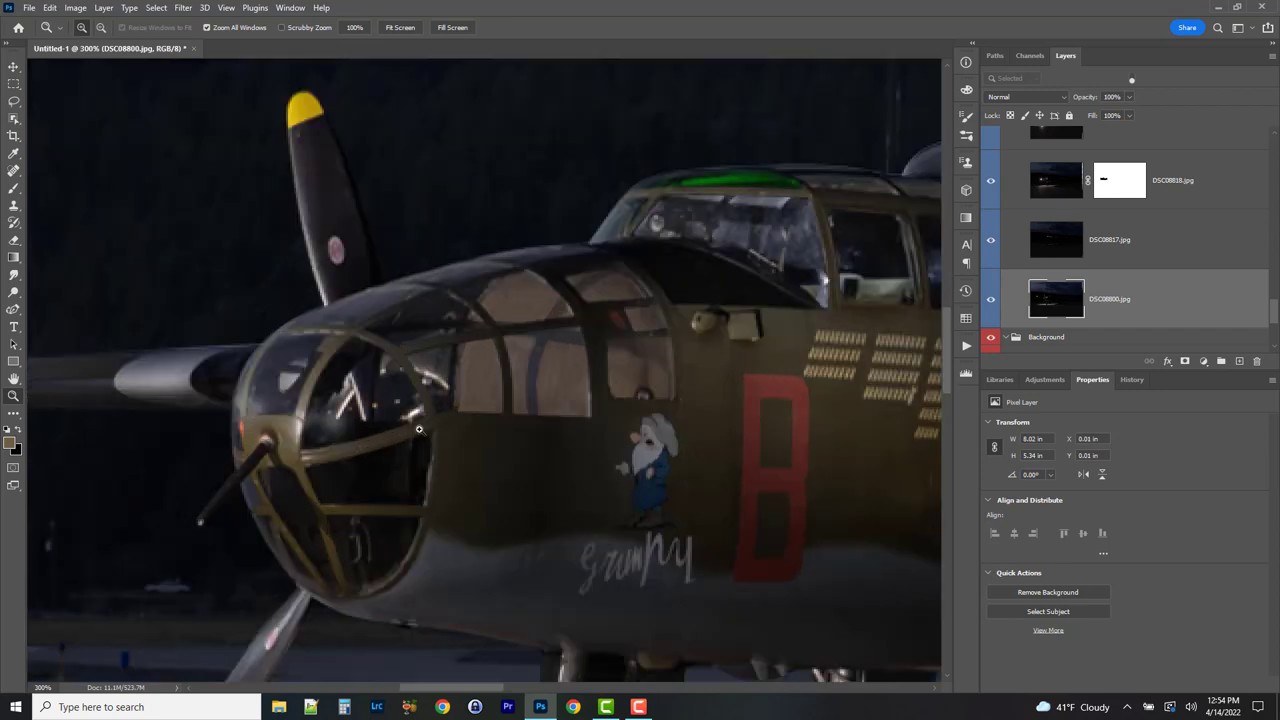
- Switch the Plane group's upper exposure layers off and on individually down to DSC08744.jpg to check their effect on the glass nose
scroll(1088, 248, up, 10)
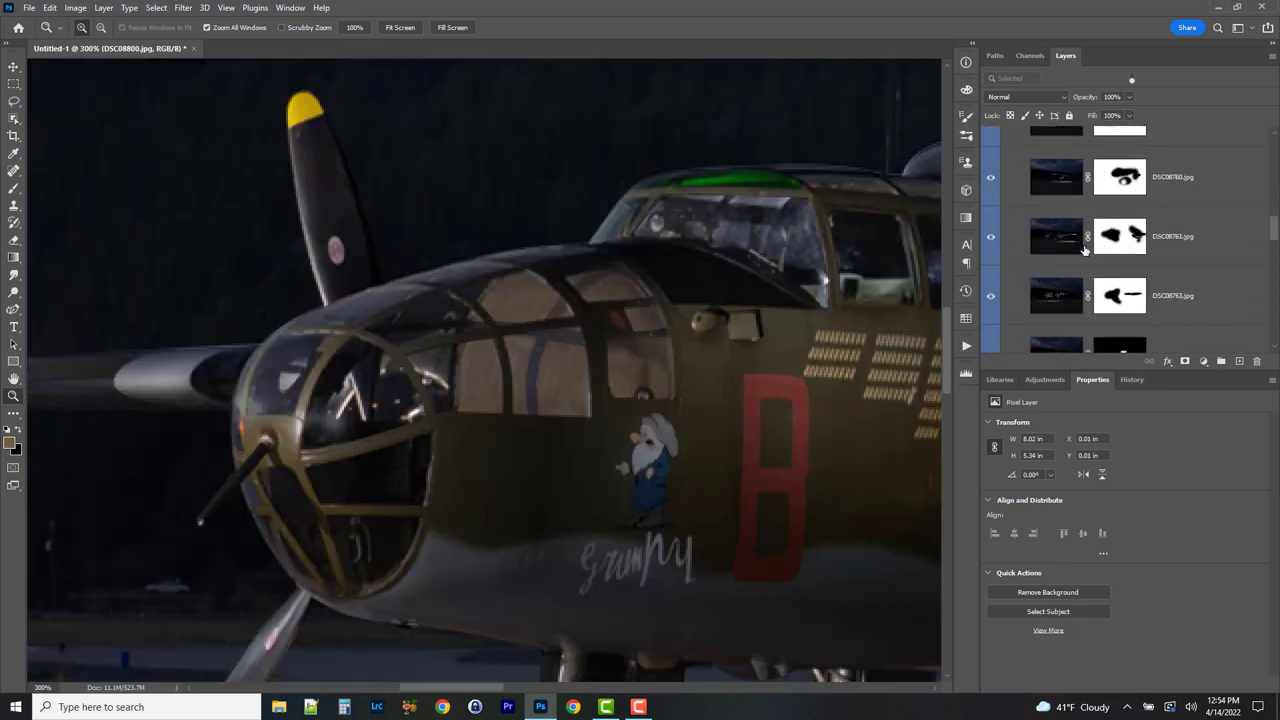
scroll(1086, 249, up, 2)
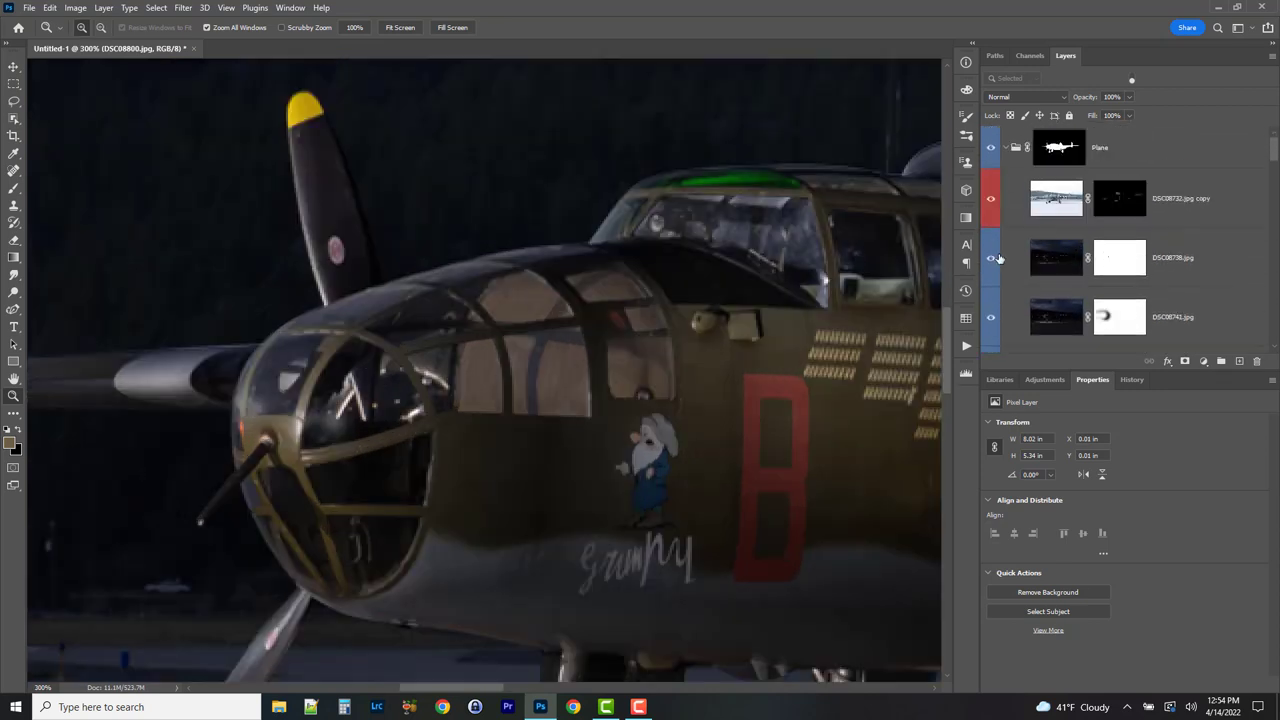
scroll(1027, 253, down, 1)
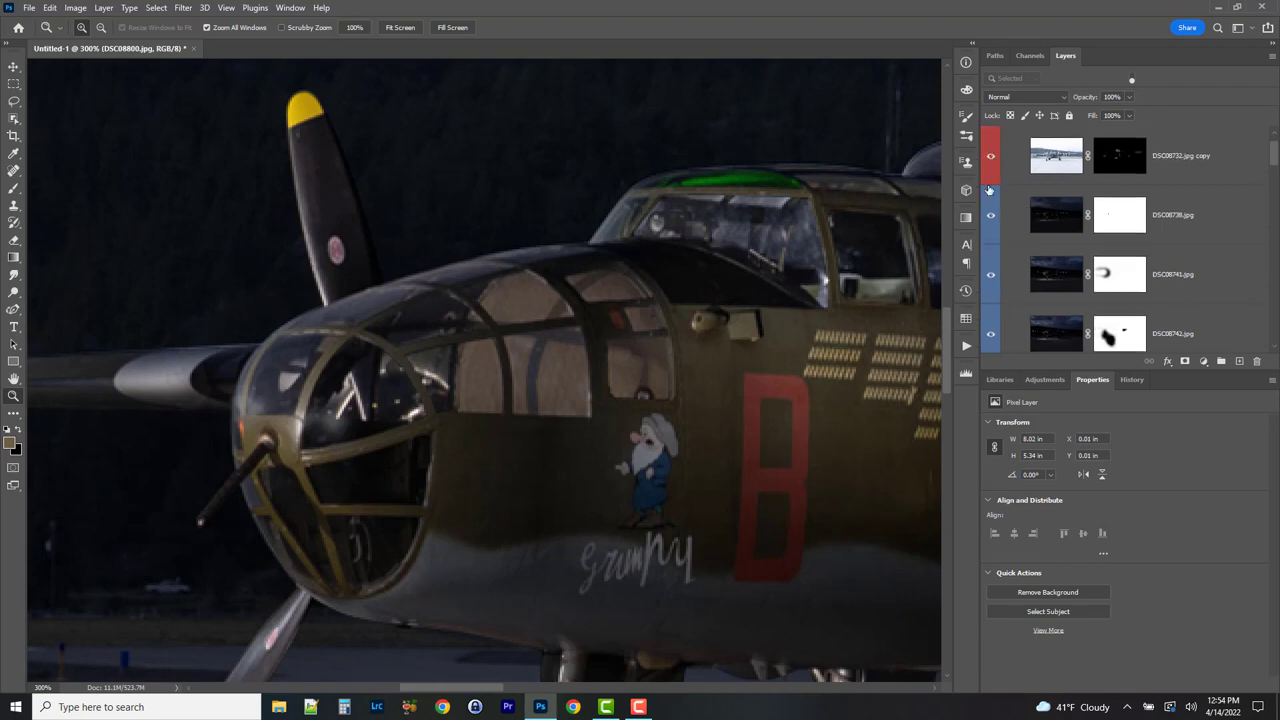
click(992, 217)
click(992, 217)
click(991, 272)
click(991, 272)
scroll(991, 278, down, 1)
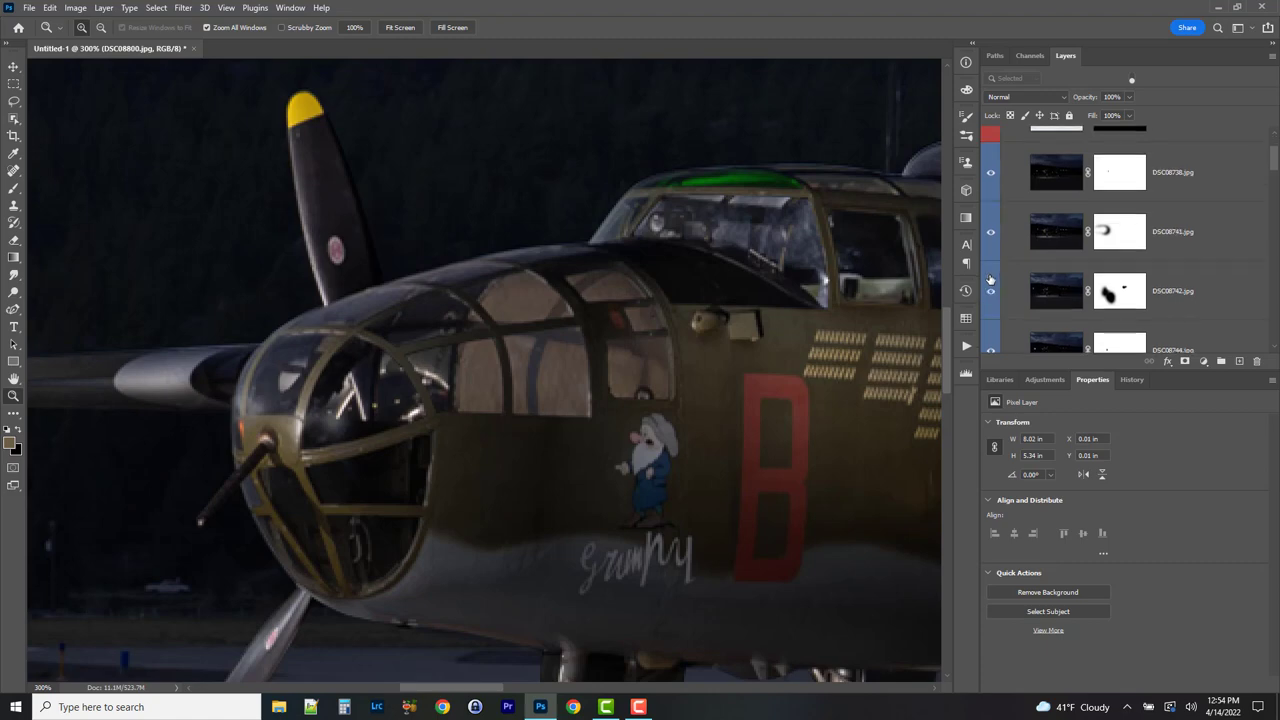
click(989, 291)
click(989, 291)
scroll(991, 291, down, 1)
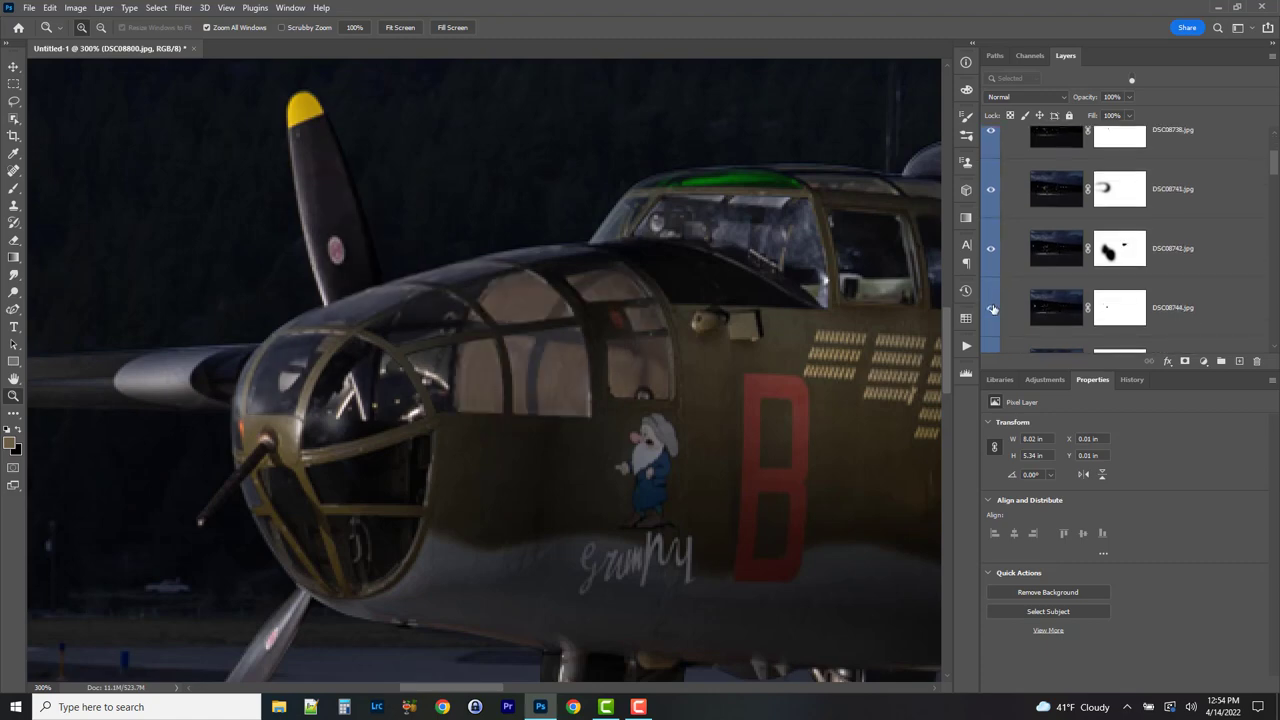
click(992, 308)
click(992, 308)
- Set the brush to 100% flow and 200 px for painting on the DSC08744.jpg layer mask
click(1110, 310)
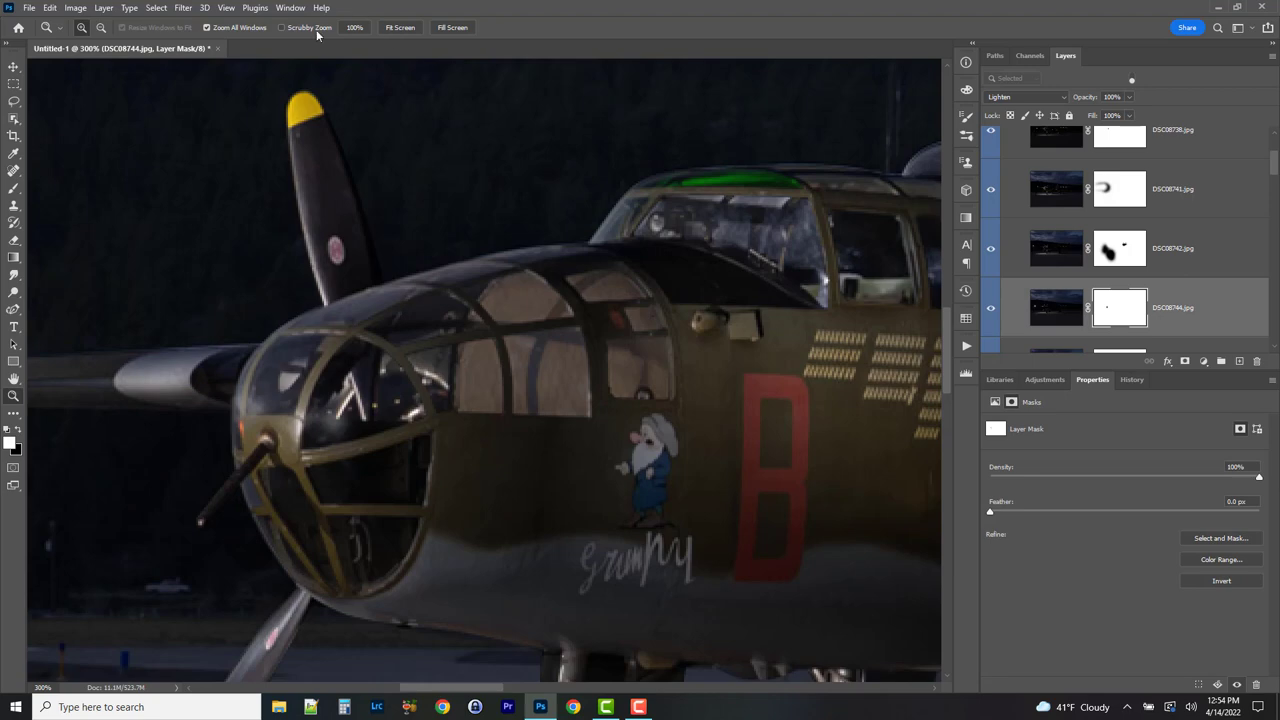
click(14, 187)
click(390, 27)
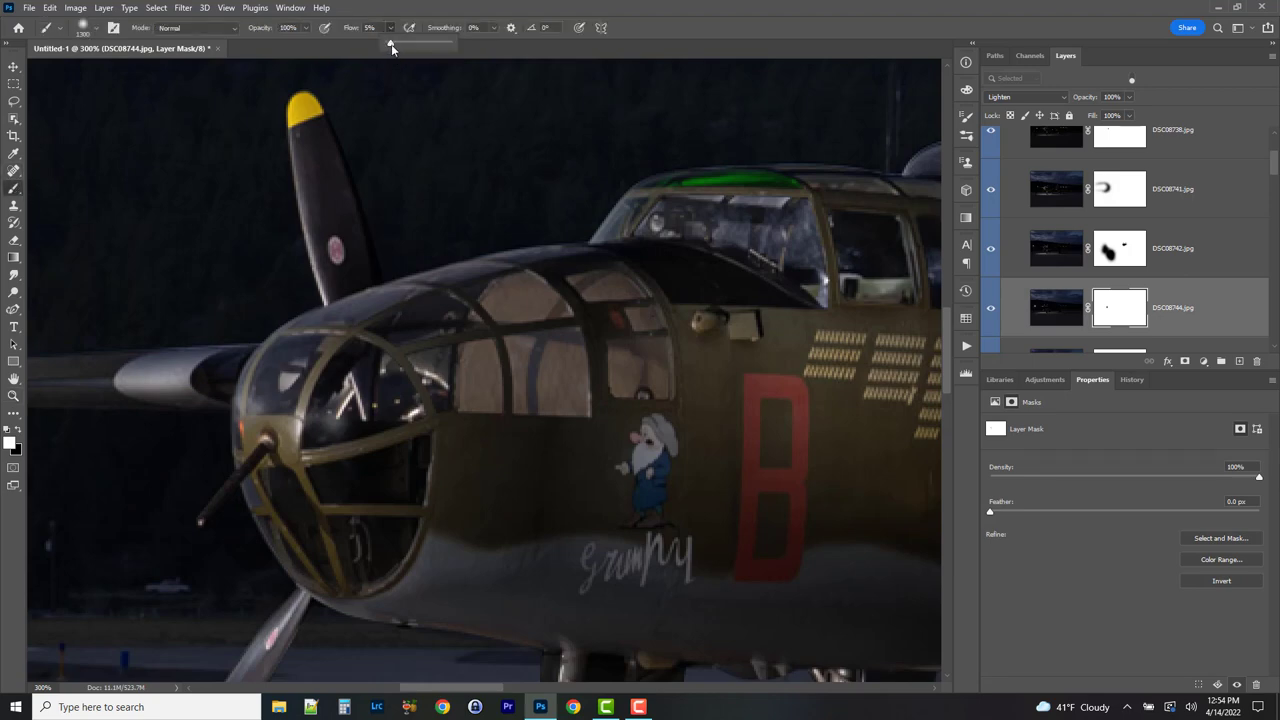
drag(391, 45, 666, 43)
click(366, 376)
key(ctrl+z)
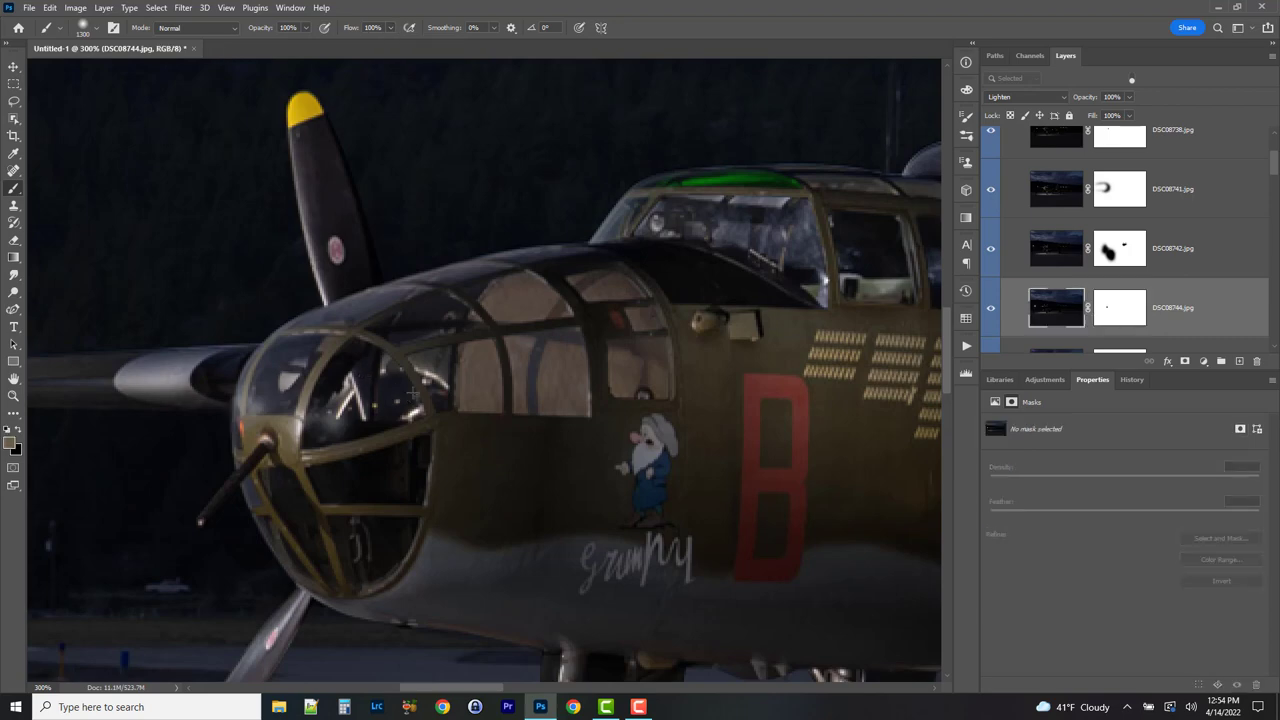
key(bracketleft)
key(bracketleft)
key(bracketleft)
key(bracketleft)
key(bracketleft)
key(bracketleft)
key(bracketleft)
key(bracketleft)
key(bracketleft)
key(bracketleft)
click(1120, 307)
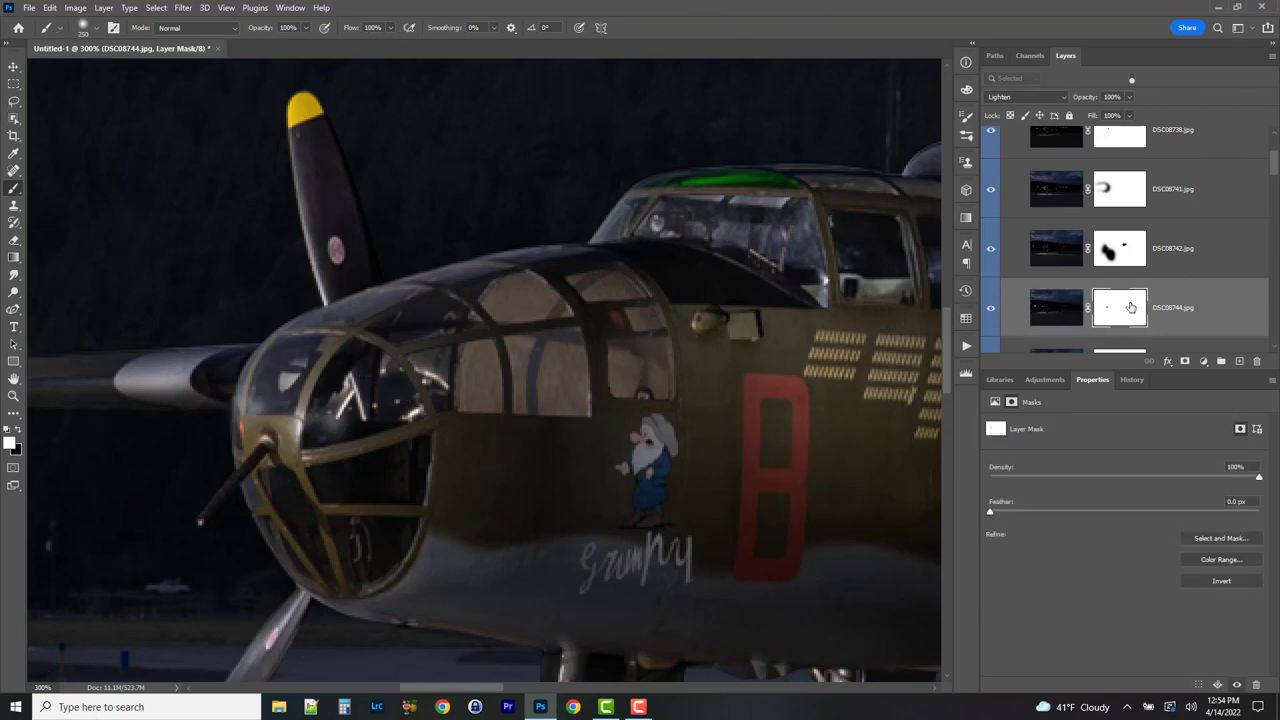
- With a 45 px brush, paint black on the DSC08744.jpg mask over the nose glass reflections and restore part of them with white
key(bracketleft)
key(bracketleft)
key(bracketleft)
key(bracketleft)
key(bracketleft)
key(bracketleft)
key(bracketleft)
key(bracketleft)
key(bracketleft)
key(bracketleft)
key(bracketleft)
key(bracketleft)
key(x)
mouse_move(437, 362)
mouse_down()
mouse_move(425, 391)
mouse_move(352, 405)
mouse_move(412, 366)
mouse_move(414, 414)
mouse_up()
key(x)
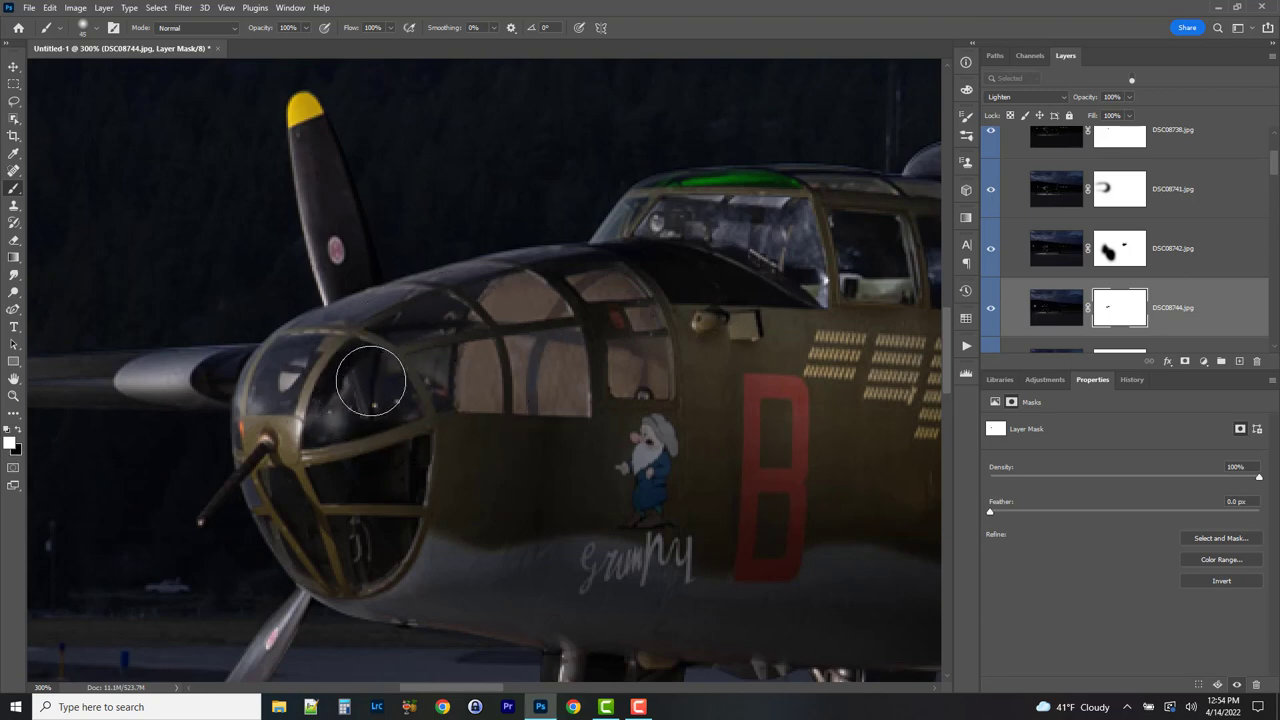
click(371, 381)
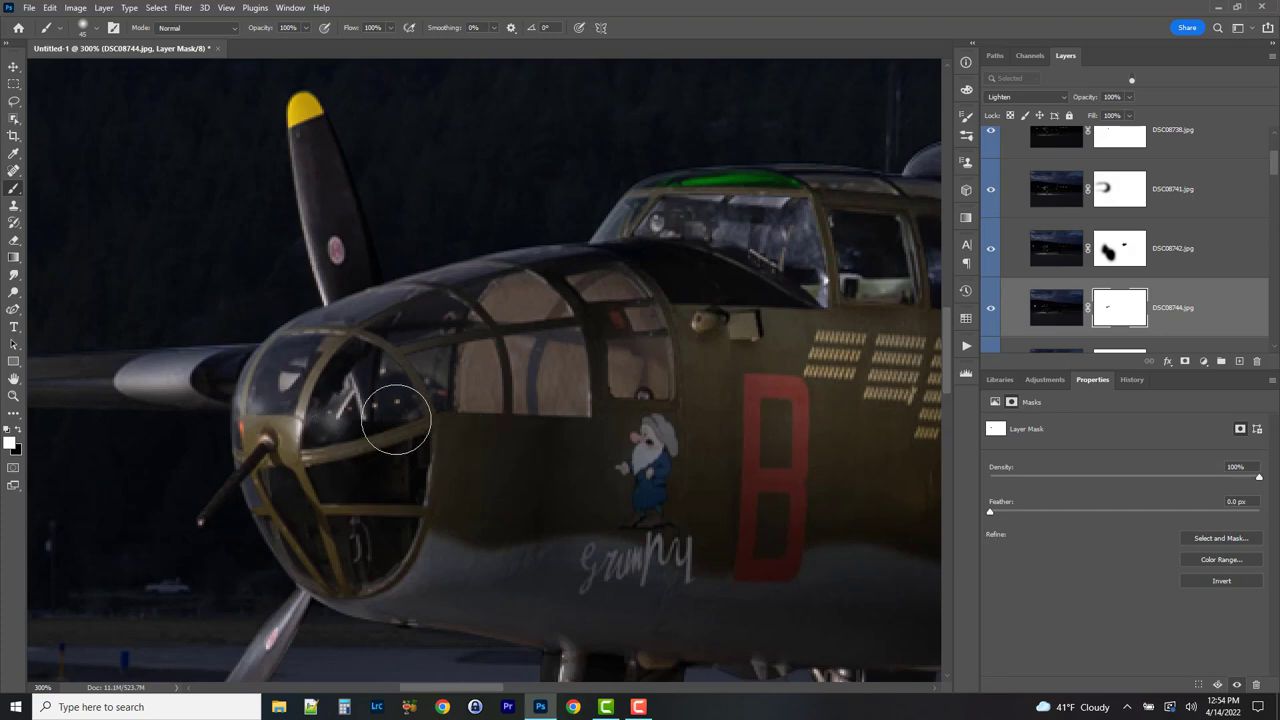
- Paint black on the DSC08744.jpg mask over the remaining reflections in the nose glass
key(x)
drag(392, 420, 348, 408)
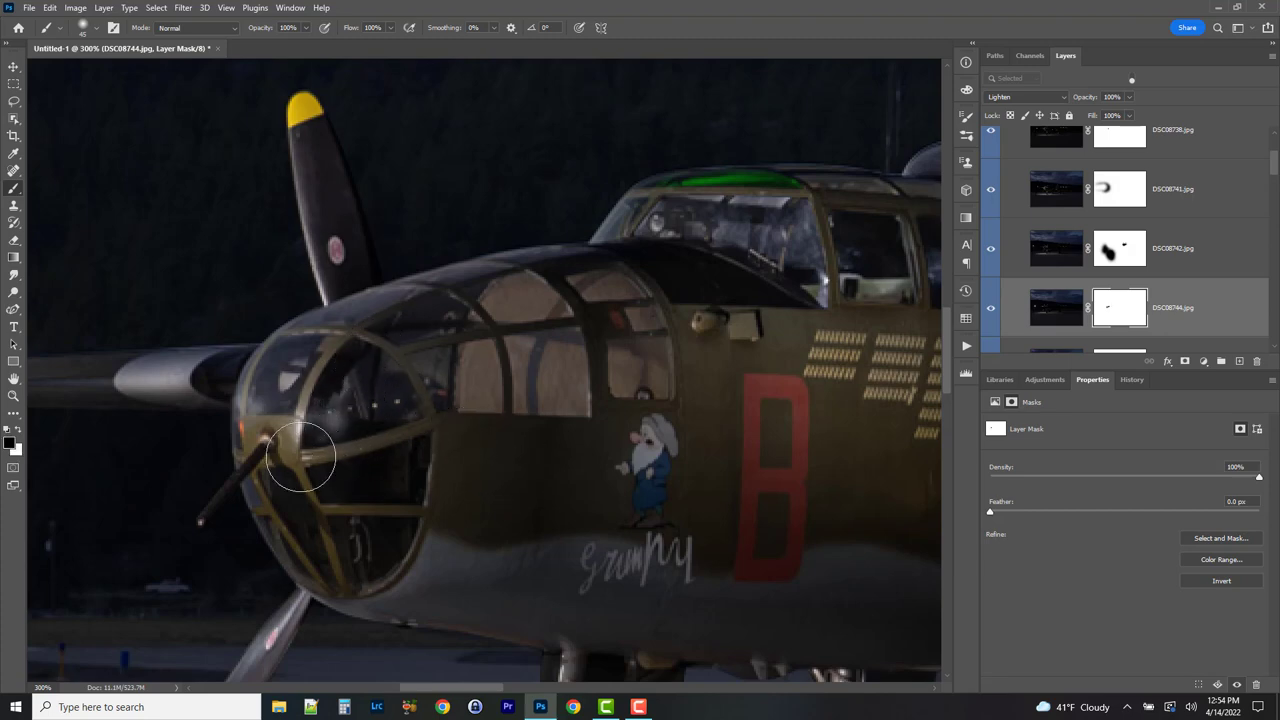
key(ctrl+z)
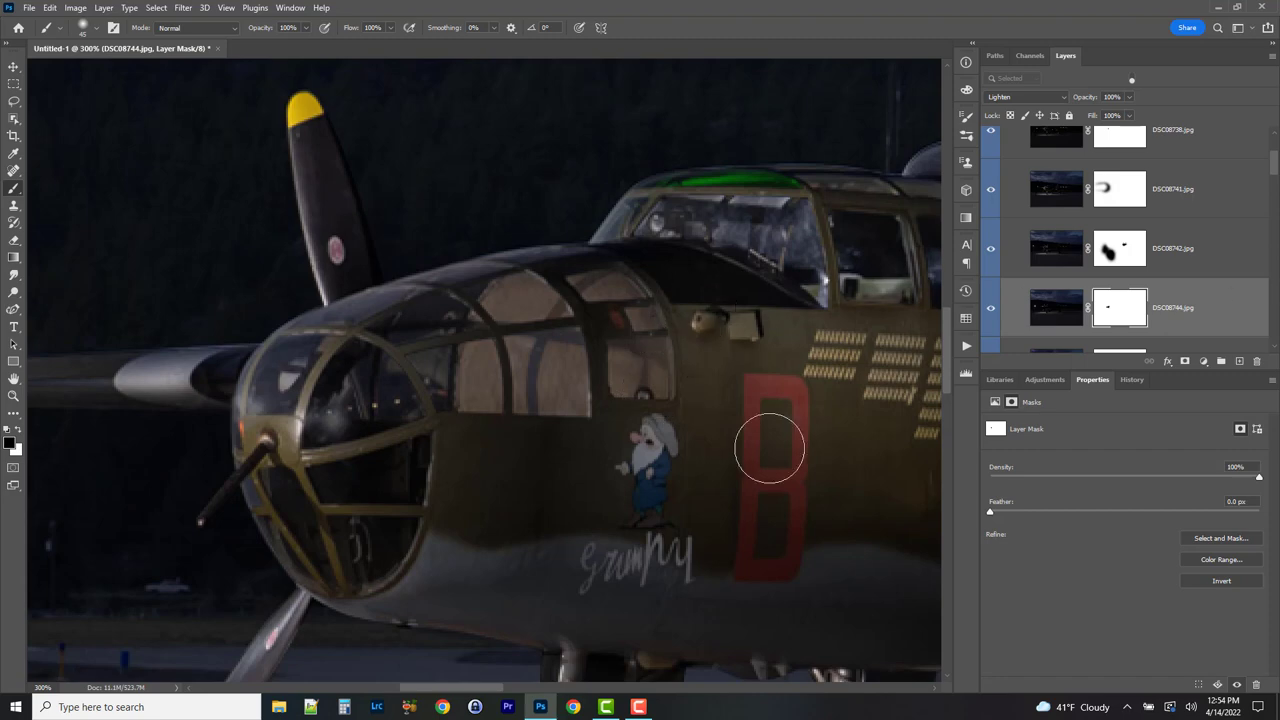
key(ctrl+0)
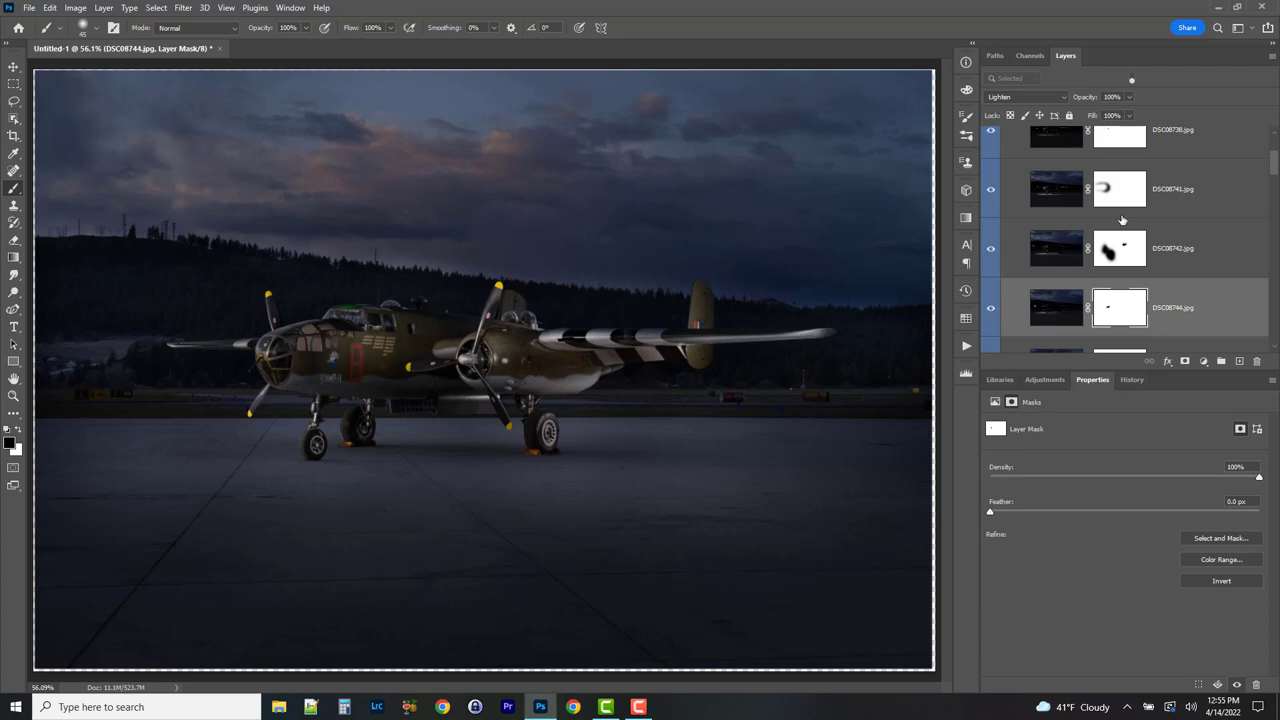
- Add a Curves adjustment layer above DSC08732.jpg copy in the Plane group and set its blend mode to Screen
scroll(1179, 248, up, 2)
click(1218, 199)
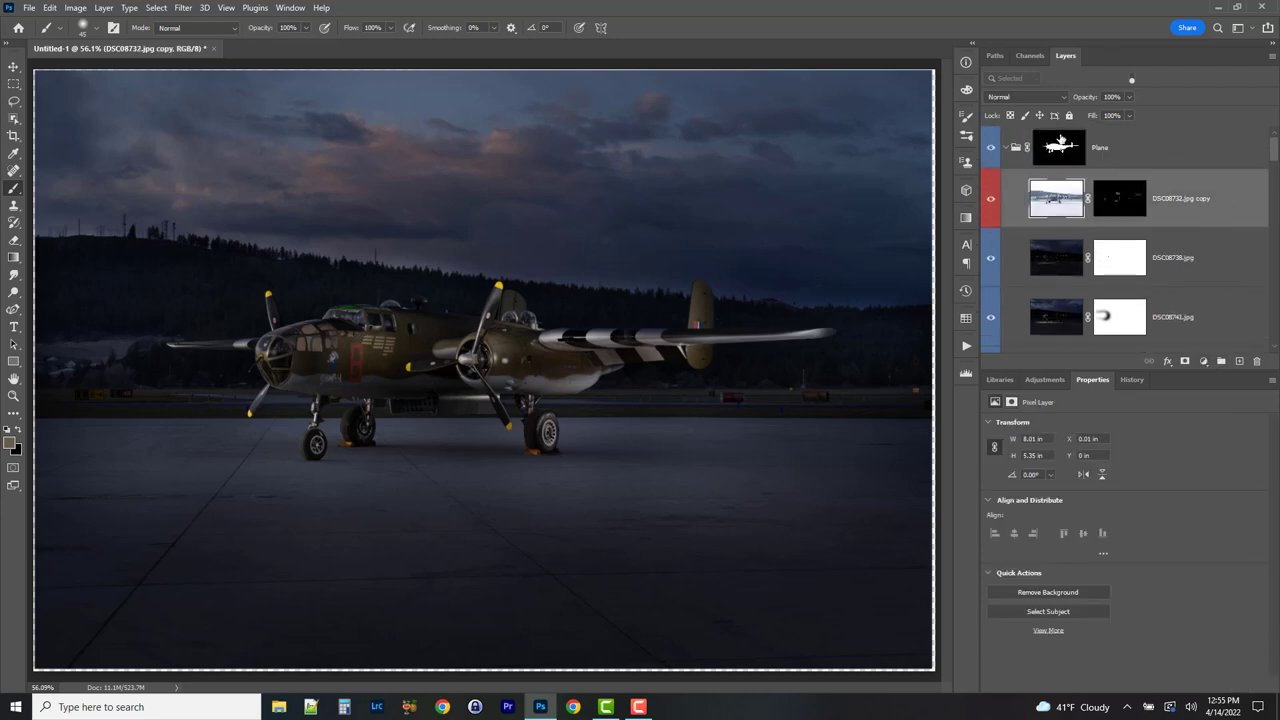
click(1206, 366)
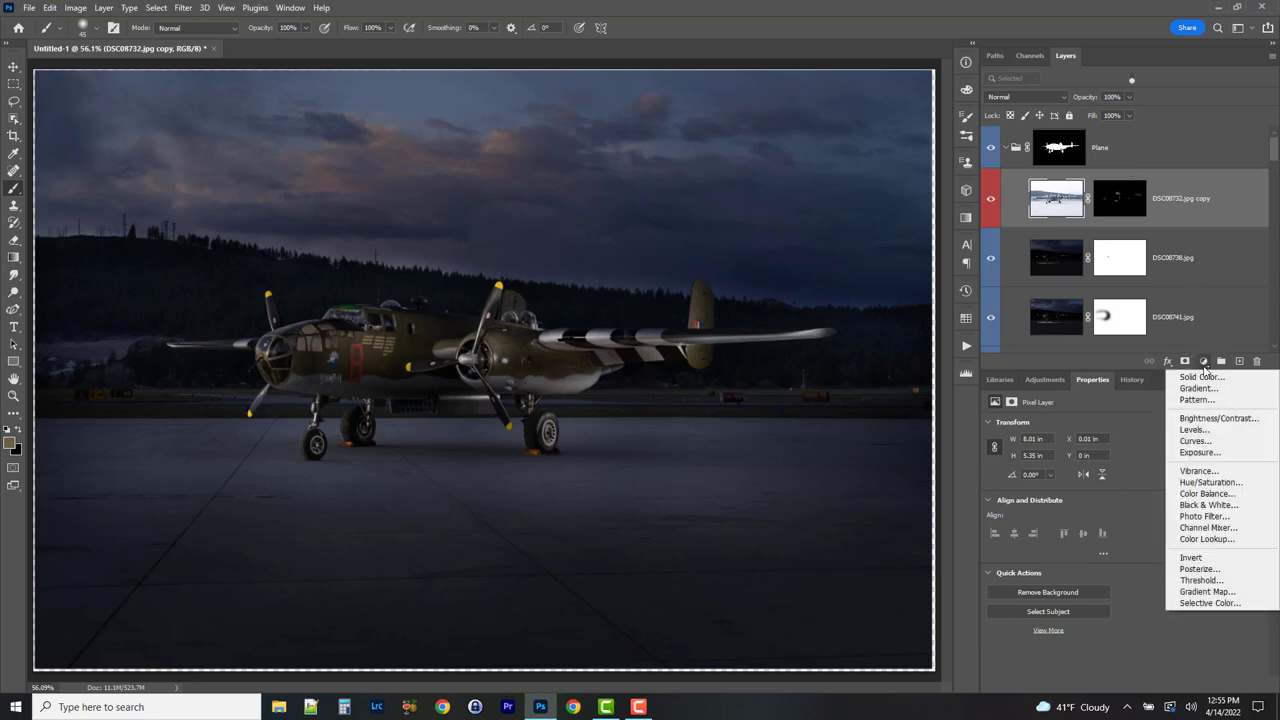
click(1200, 446)
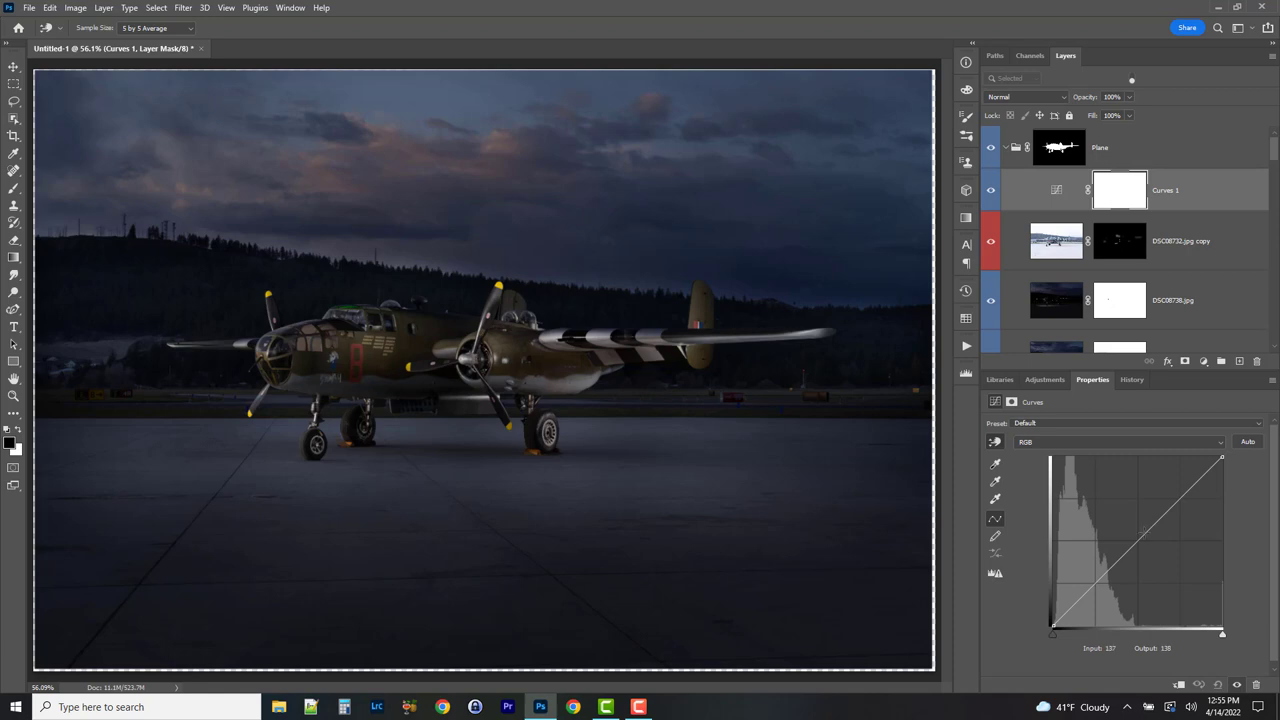
drag(1143, 536, 871, 94)
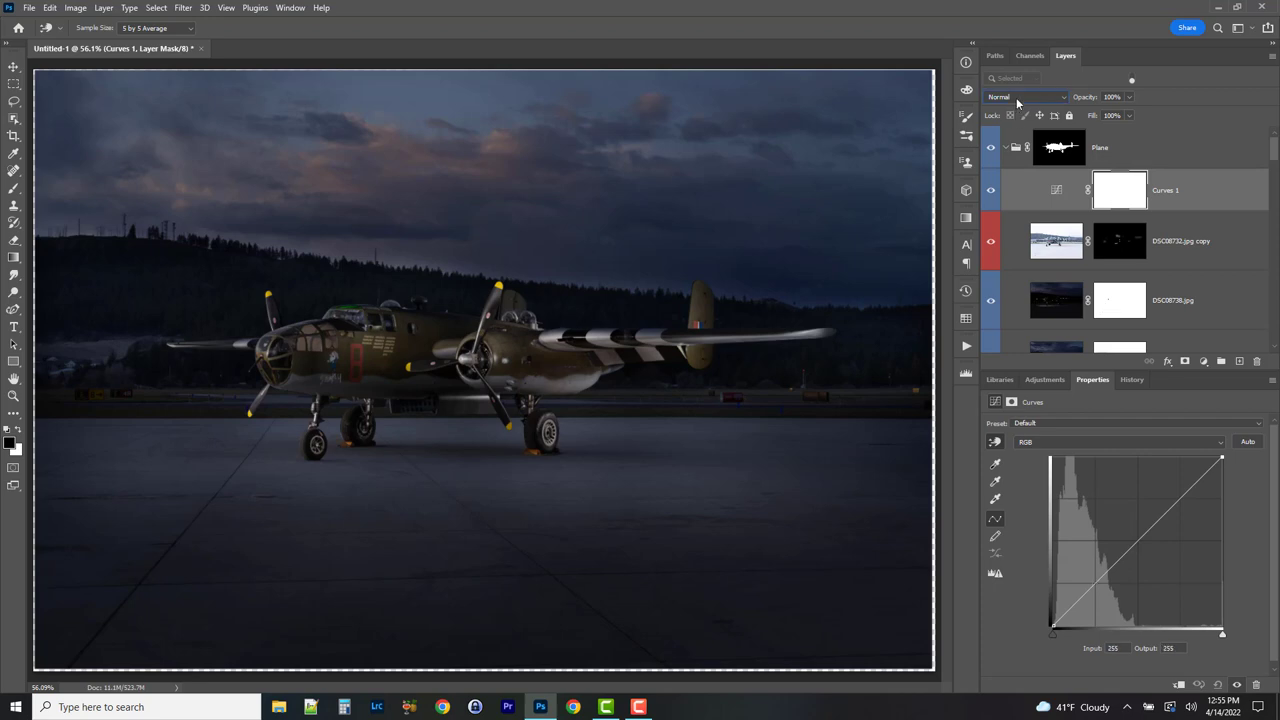
click(1018, 100)
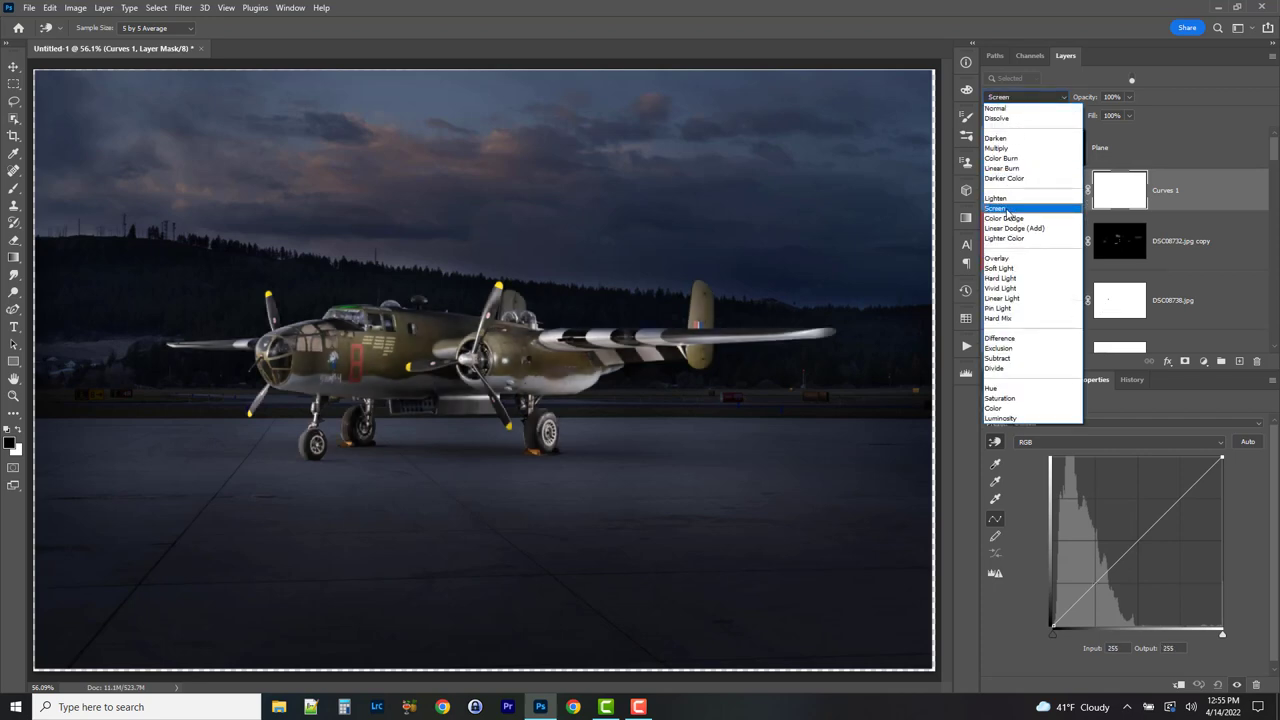
click(1008, 210)
- Switch the Screen-mode Curves layer off and on to compare its brightening of the whole plane
click(991, 190)
click(991, 190)
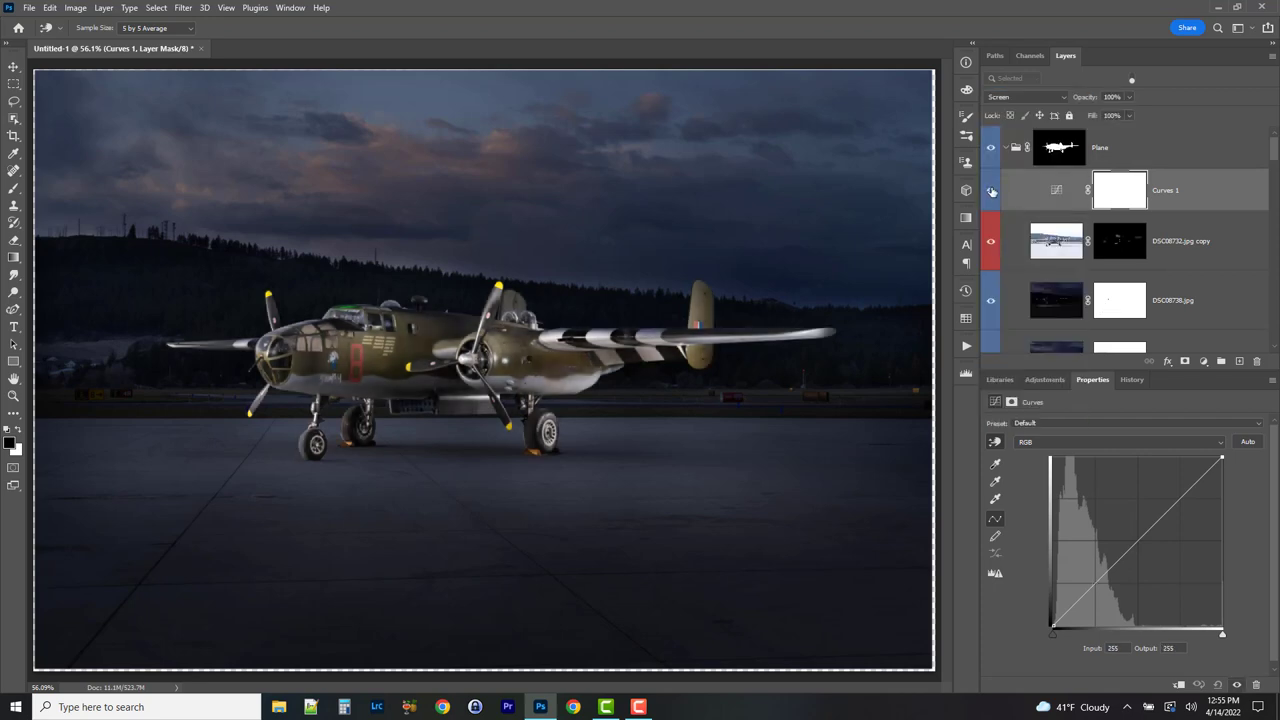
click(991, 190)
click(991, 190)
click(991, 190)
click(991, 190)
- Invert the Curves 1 mask to black and paint white with a 300 px brush over the forward fuselage
click(1119, 188)
key(b)
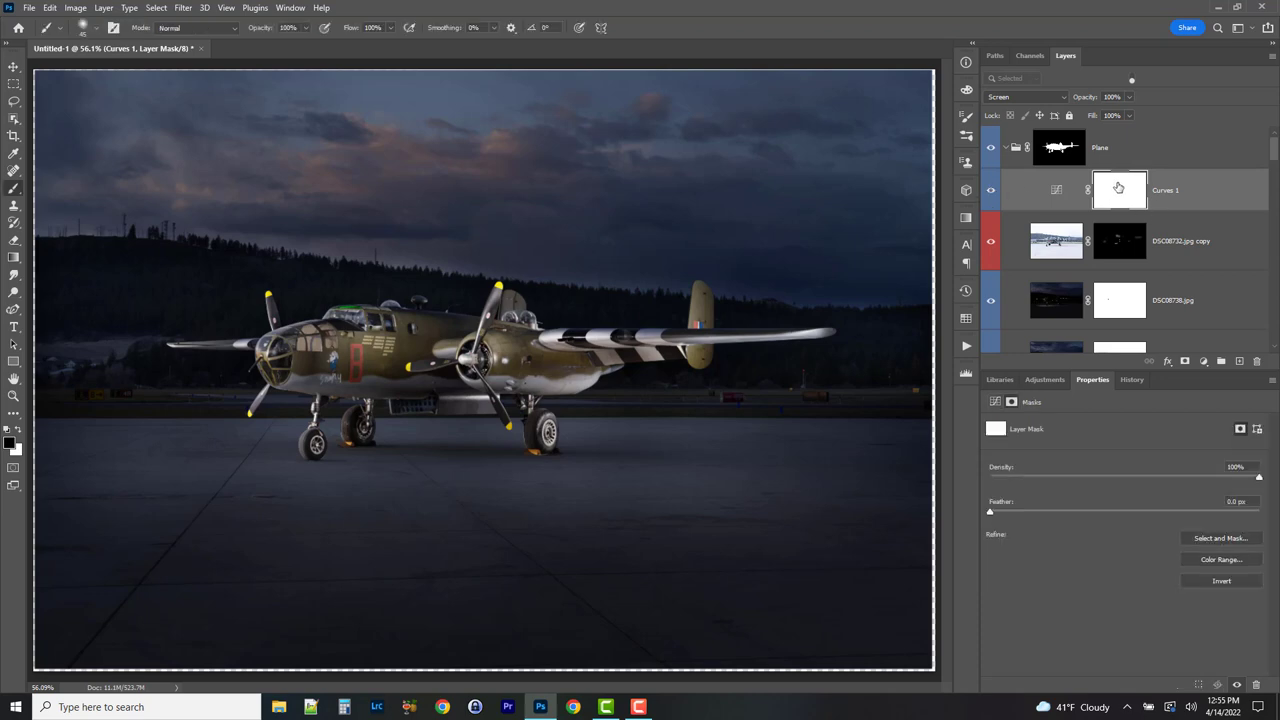
key(ctrl+i)
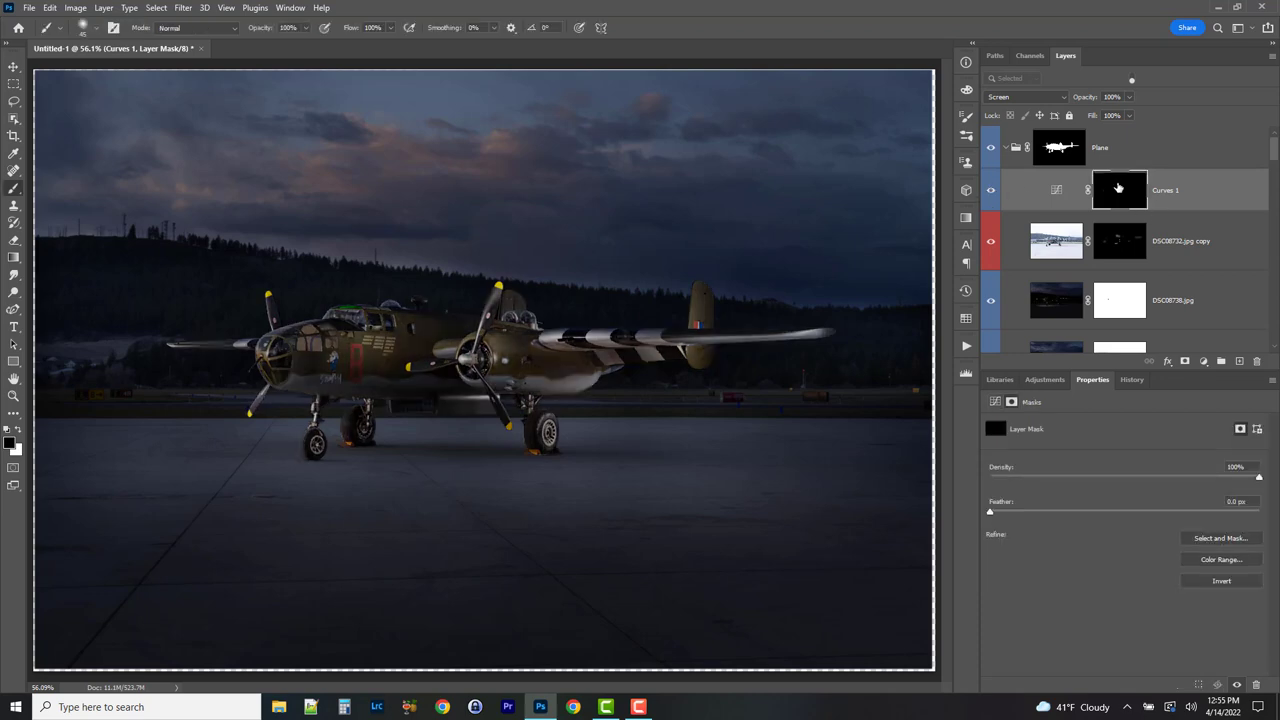
click(19, 431)
key(bracketright)
key(bracketright)
key(bracketright)
key(bracketright)
key(bracketright)
key(bracketright)
key(bracketright)
key(bracketright)
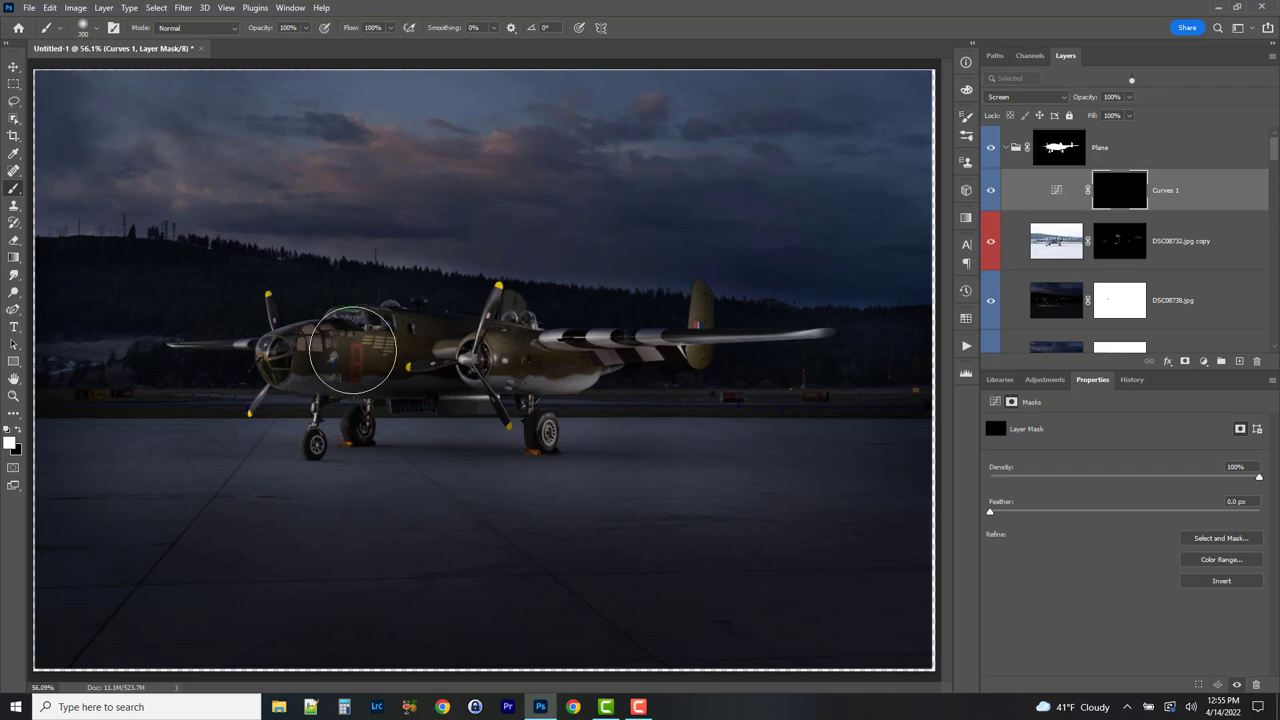
mouse_move(343, 357)
mouse_down()
mouse_move(382, 344)
mouse_move(300, 356)
mouse_move(349, 361)
mouse_up()
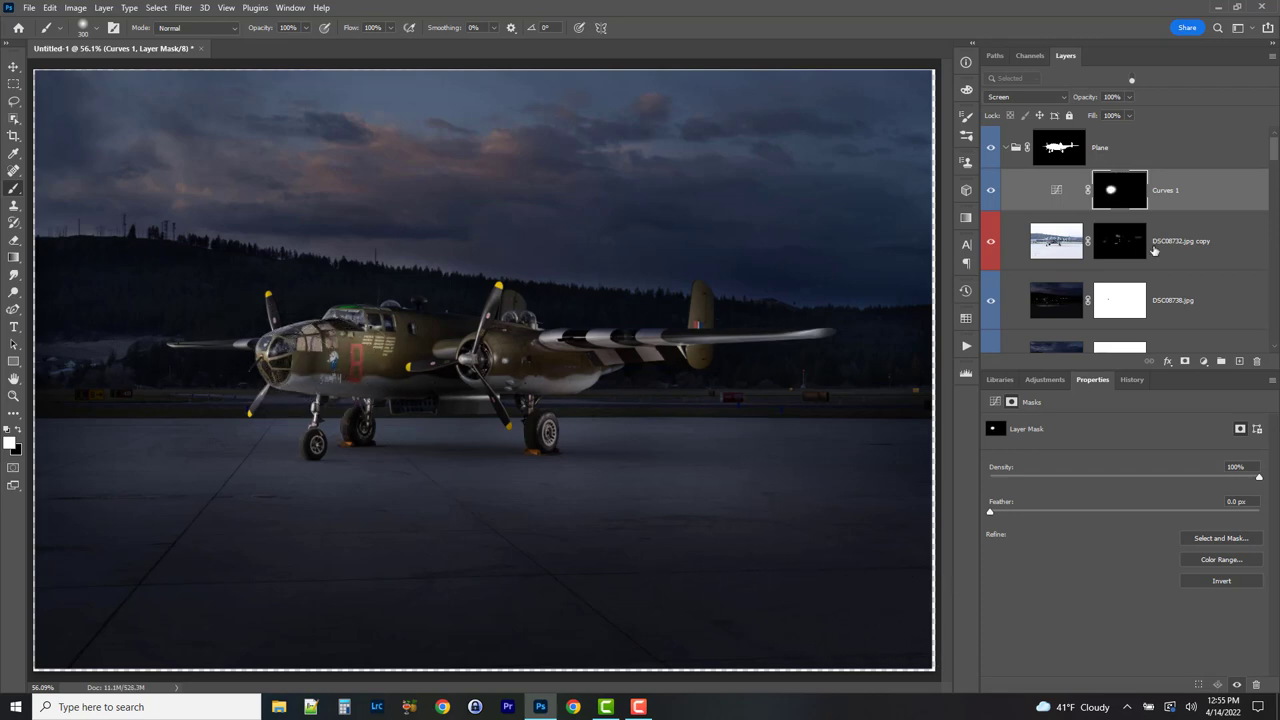
- Switch Curves 1 off and on to compare the painted brightening on the forward fuselage
click(992, 193)
click(992, 193)
click(992, 194)
click(993, 196)
click(993, 196)
click(993, 196)
- Paint black on the Curves 1 mask to trim the brightened area's edges and compare with the layer off and on
key(x)
mouse_move(217, 443)
mouse_down()
mouse_move(233, 386)
mouse_move(210, 324)
mouse_move(226, 311)
mouse_move(212, 318)
mouse_move(209, 354)
mouse_move(332, 237)
mouse_up()
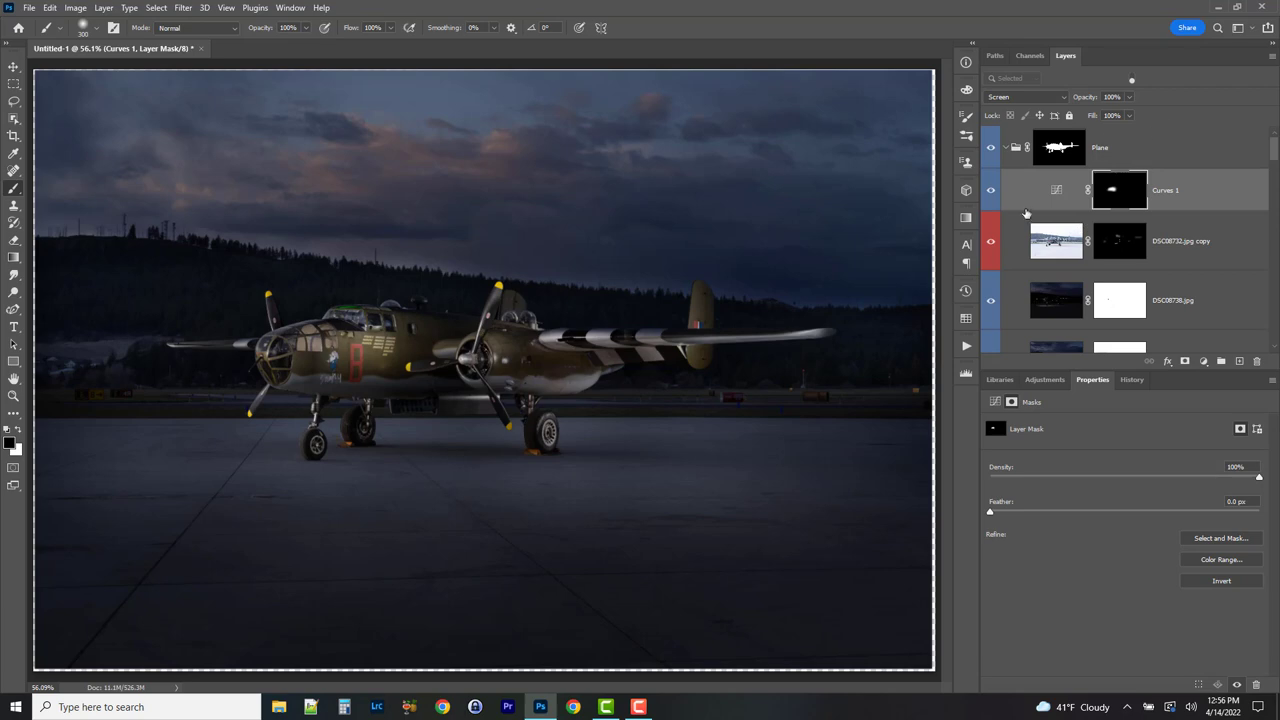
click(991, 193)
click(991, 193)
click(991, 193)
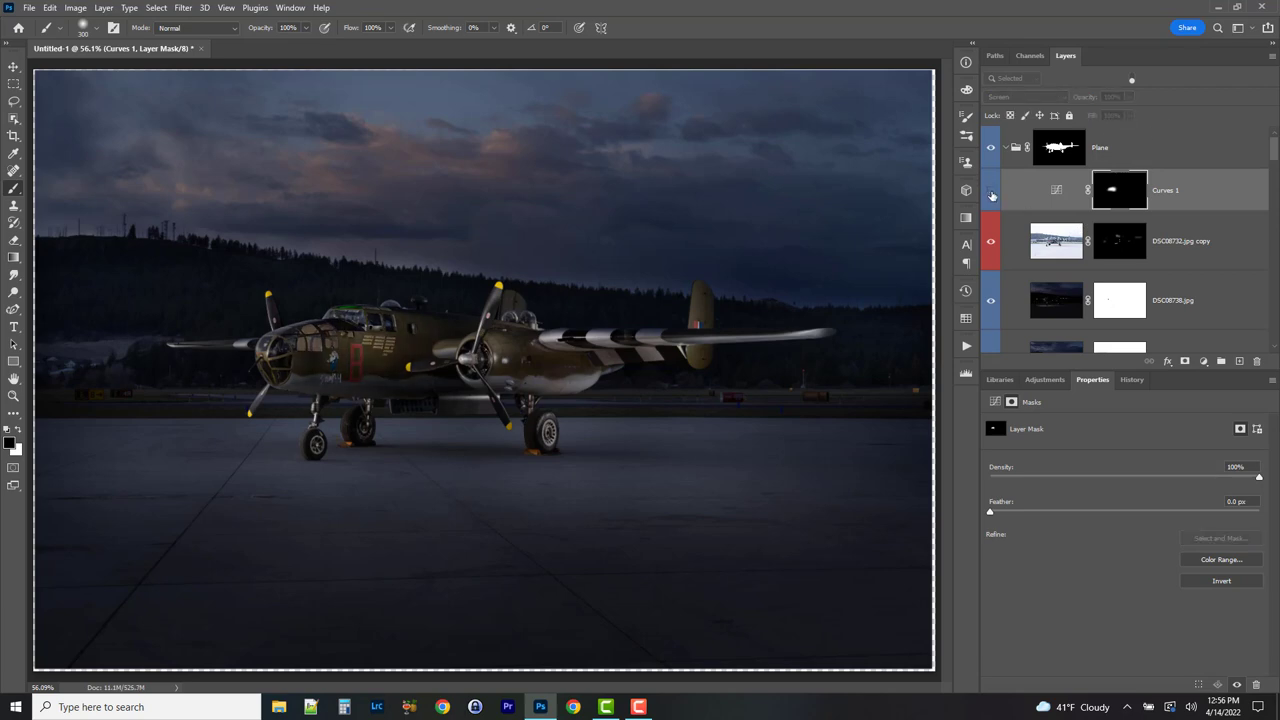
click(991, 193)
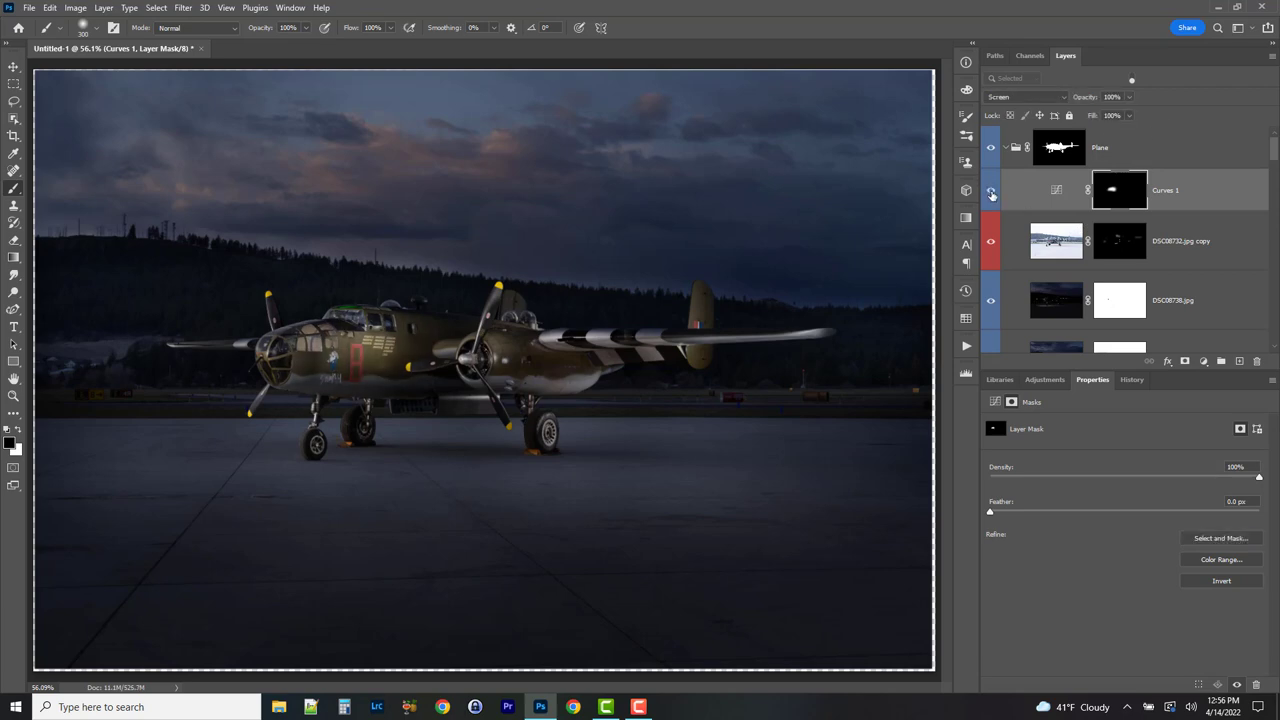
- Shift the painted spot of the Curves 1 mask slightly along the fuselage and lower the layer's opacity to 84%
click(1089, 191)
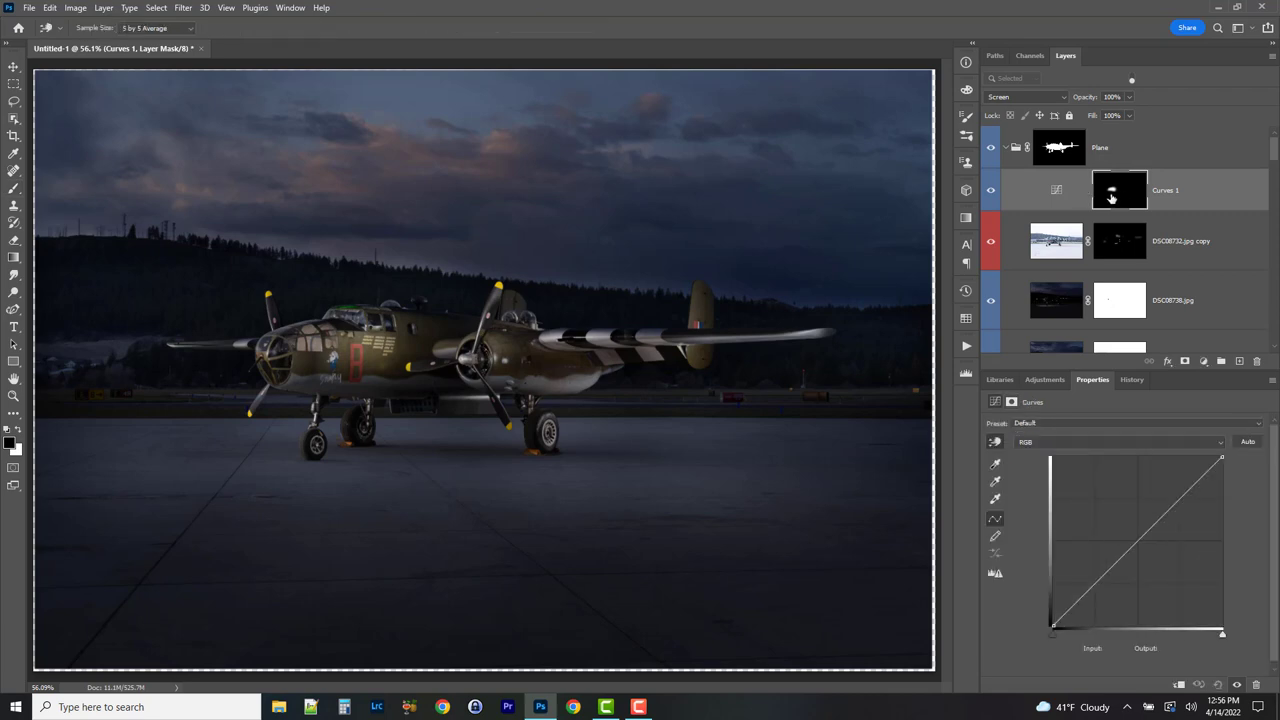
click(1112, 194)
click(13, 68)
mouse_move(398, 357)
mouse_down()
mouse_move(416, 357)
mouse_move(409, 369)
mouse_up()
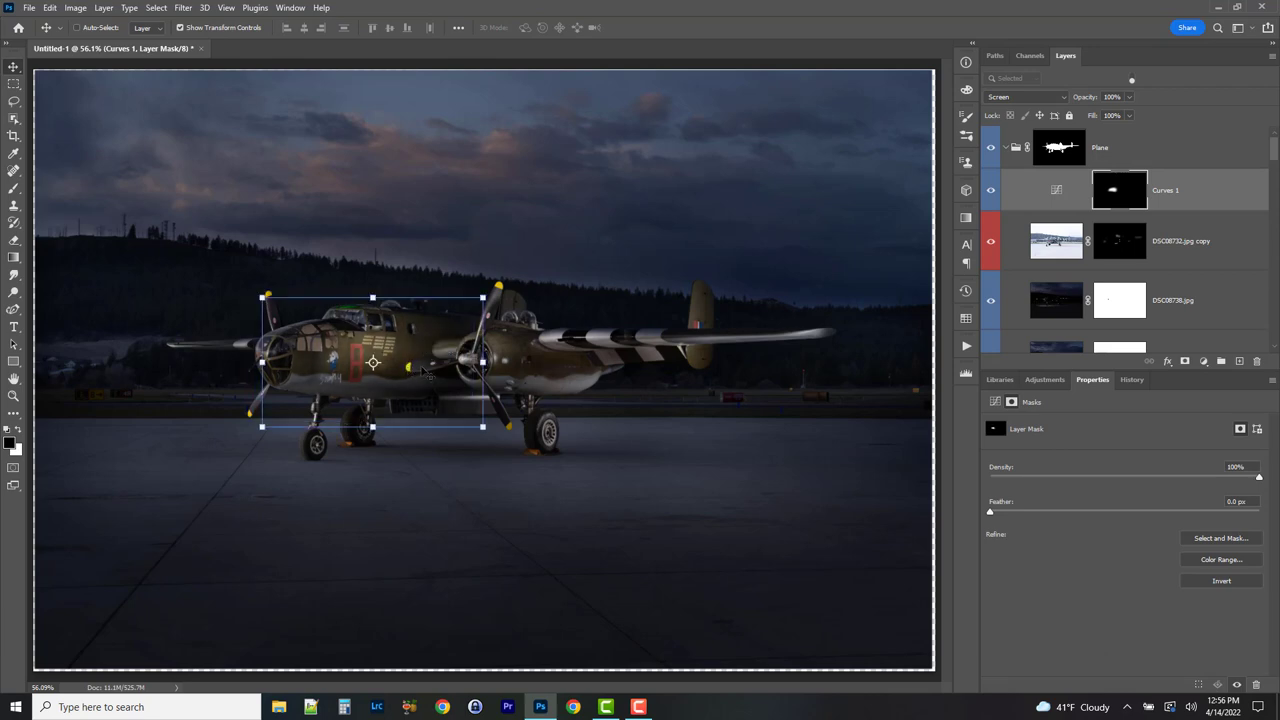
click(1130, 97)
drag(1132, 112, 1076, 113)
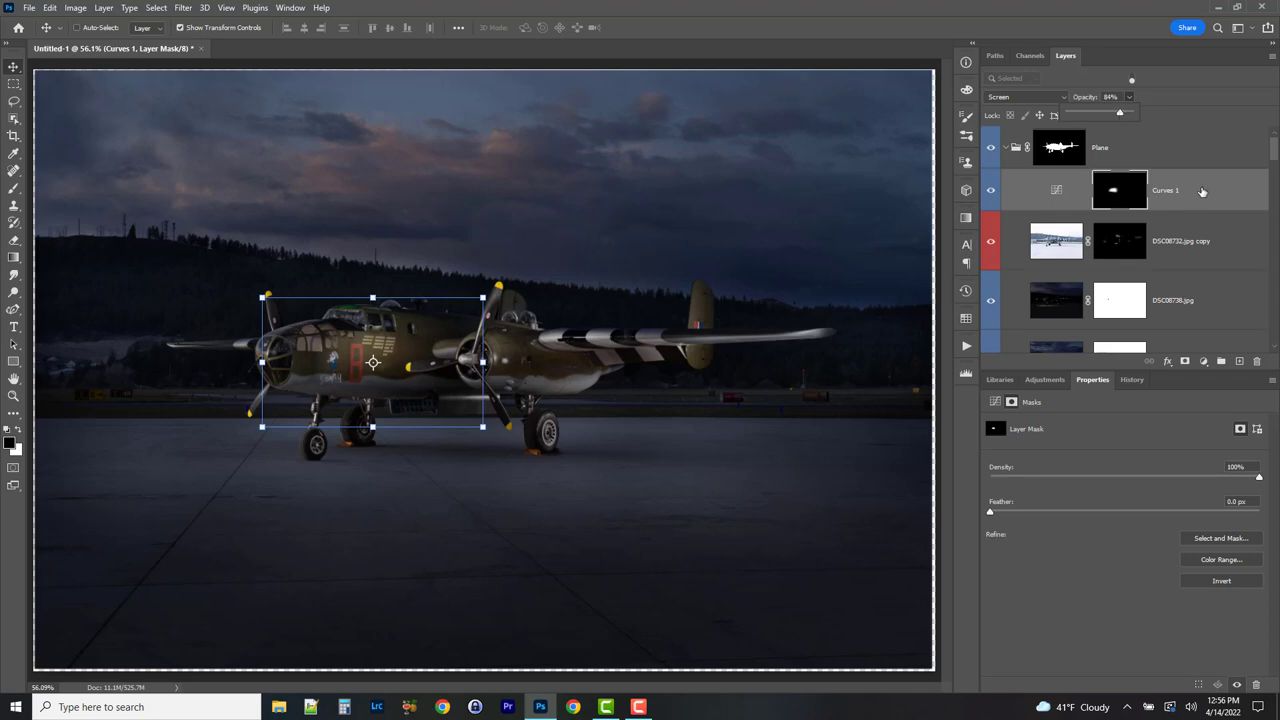
- Add a second Curves adjustment layer above Curves 1 and set its blend mode to Screen
click(1056, 190)
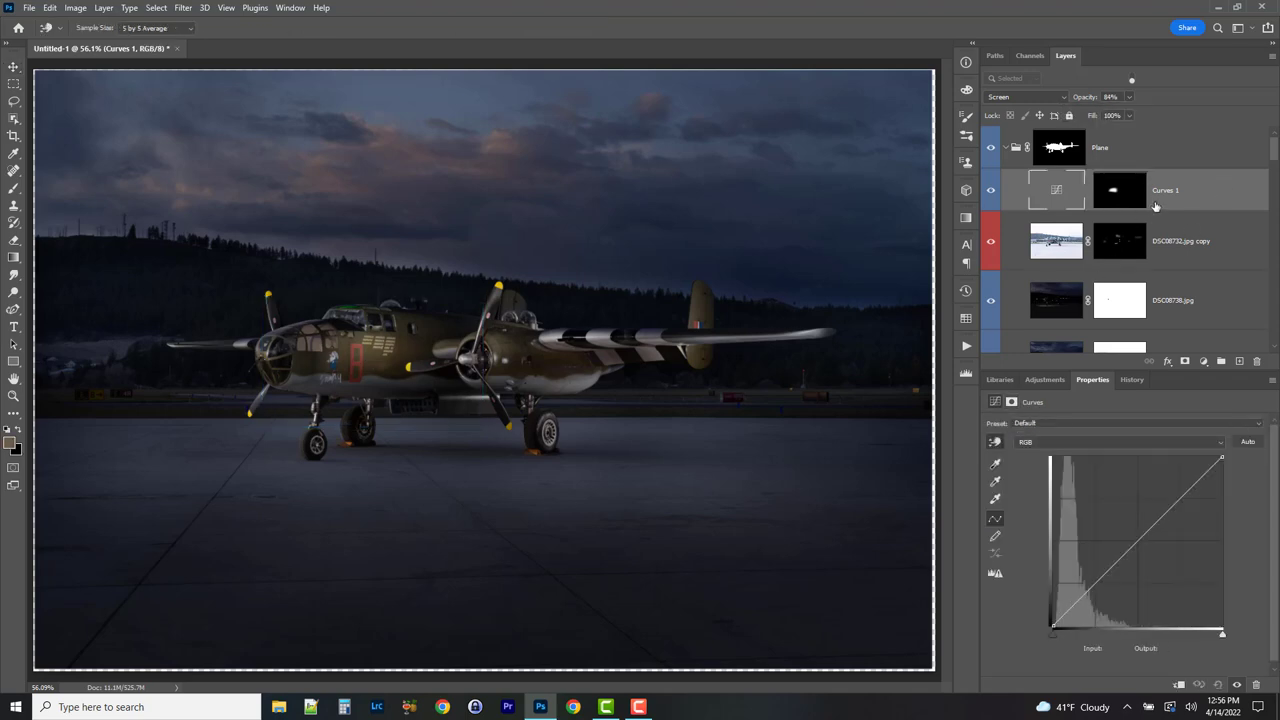
click(1203, 362)
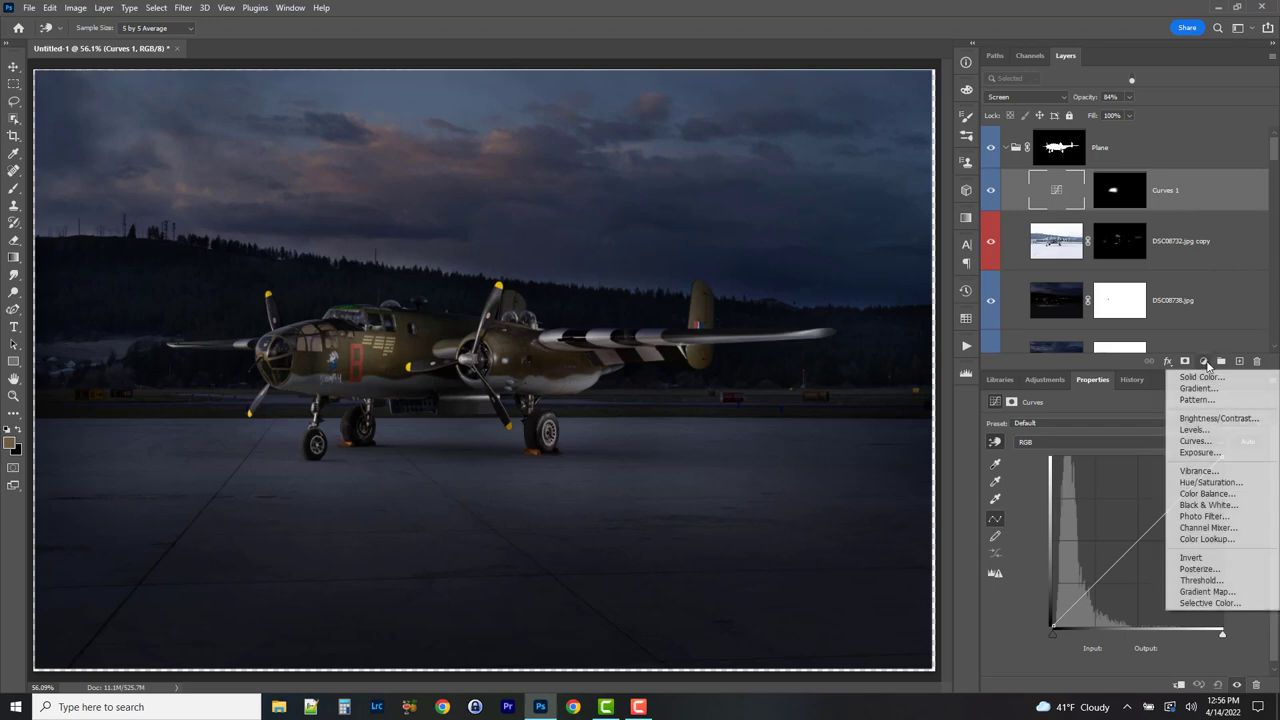
click(1210, 444)
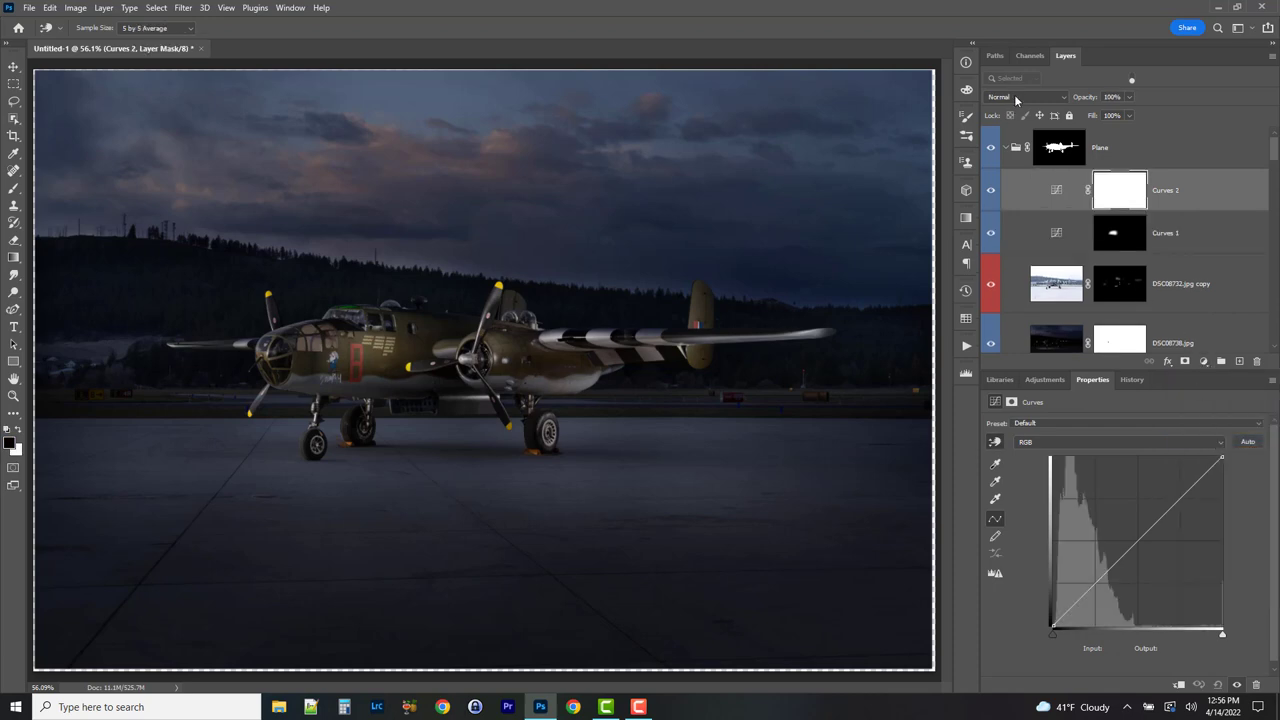
click(1015, 100)
click(1005, 216)
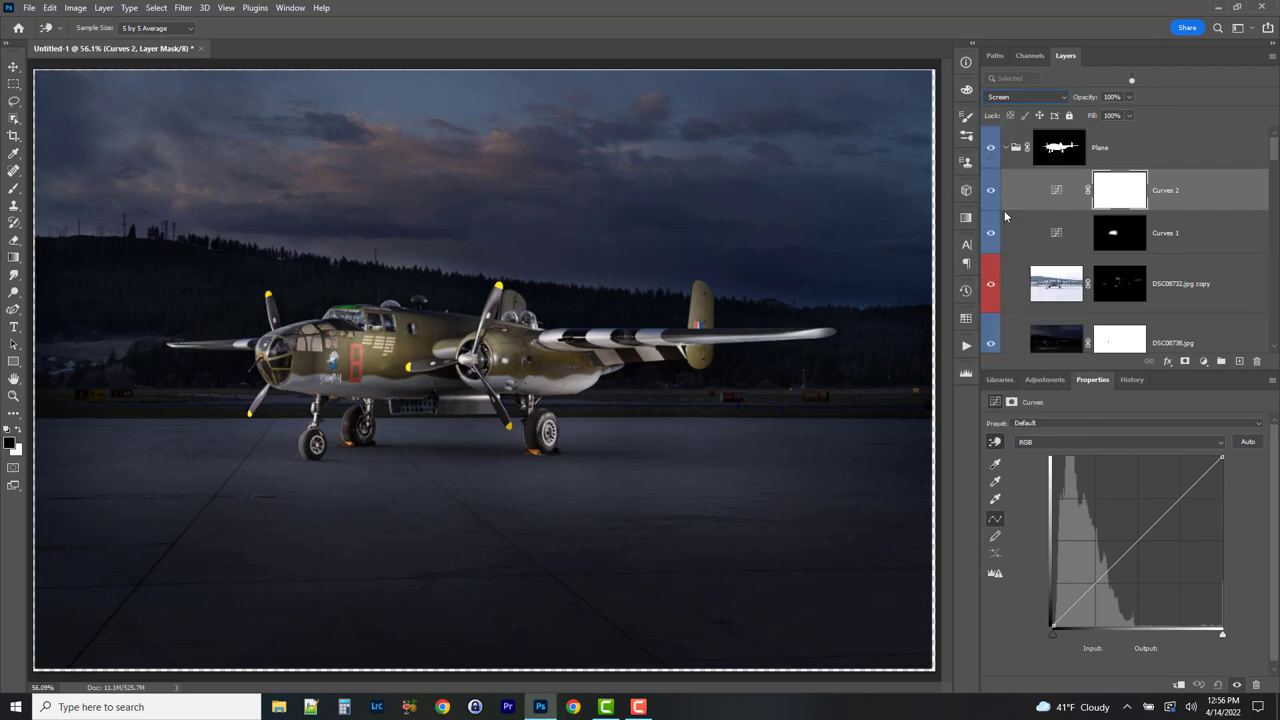
- Invert the Curves 2 mask to black and paint white with a 300 px brush over the nose art
click(1119, 200)
key(ctrl+i)
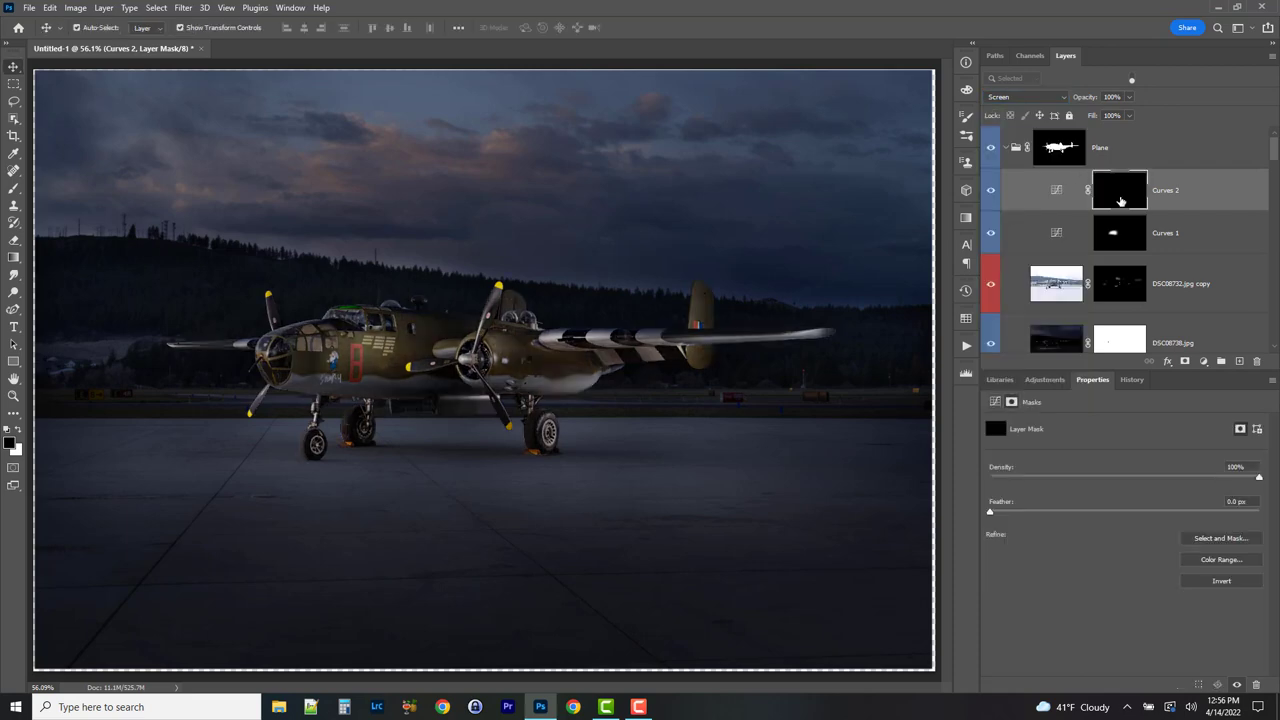
key(b)
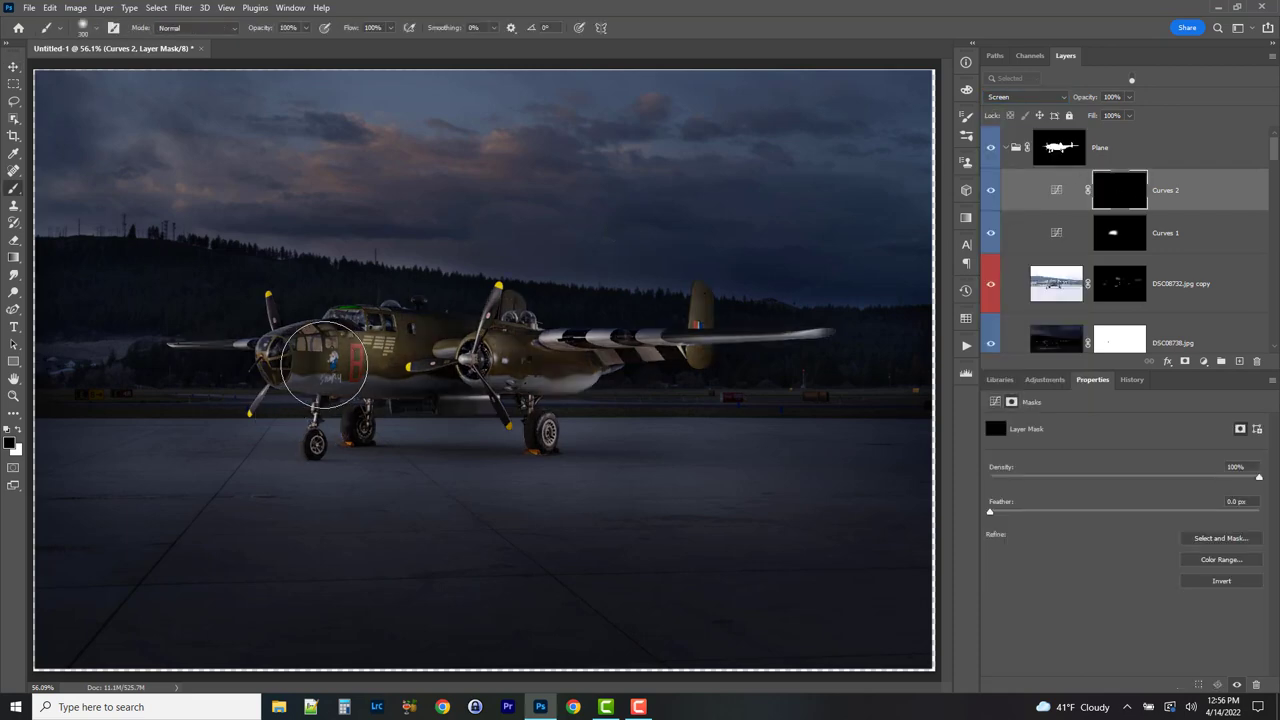
key(x)
drag(328, 370, 316, 384)
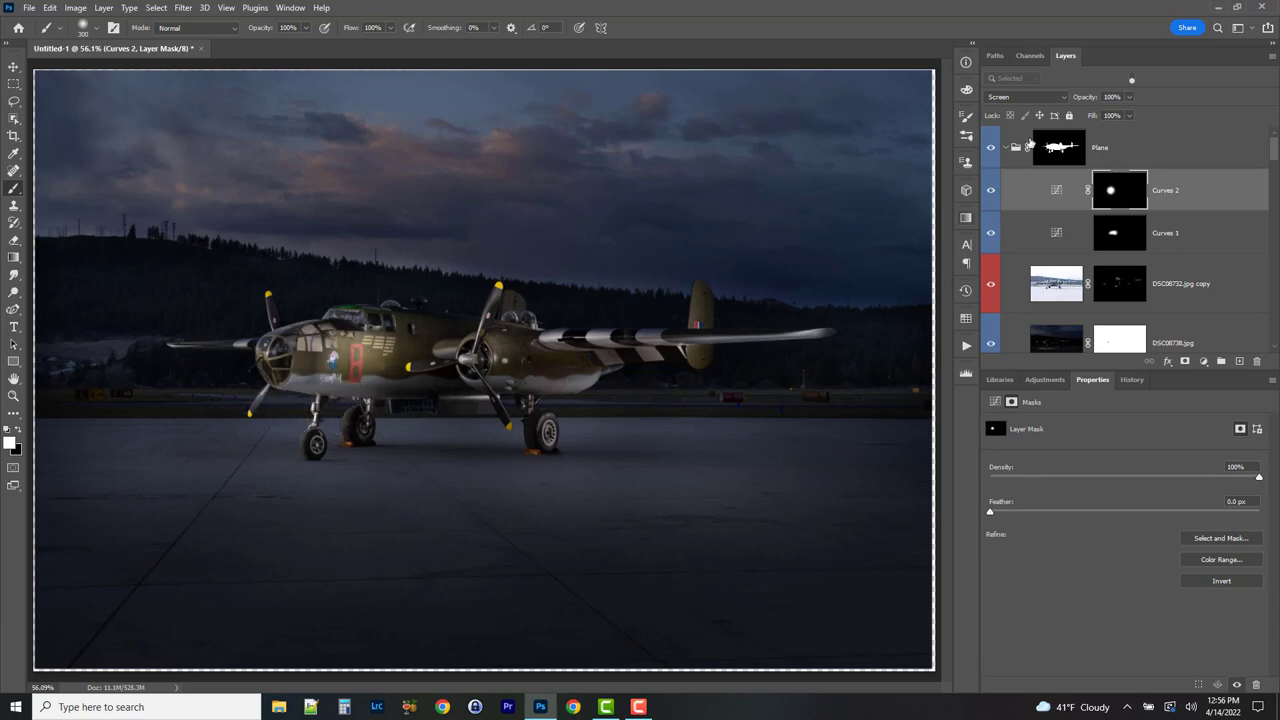
- Lower the Curves 2 opacity to 48% and paint black on its mask to trim the brightened area around the nose art
click(1130, 97)
mouse_move(1117, 115)
mouse_down()
mouse_move(1044, 114)
mouse_move(1098, 115)
mouse_up()
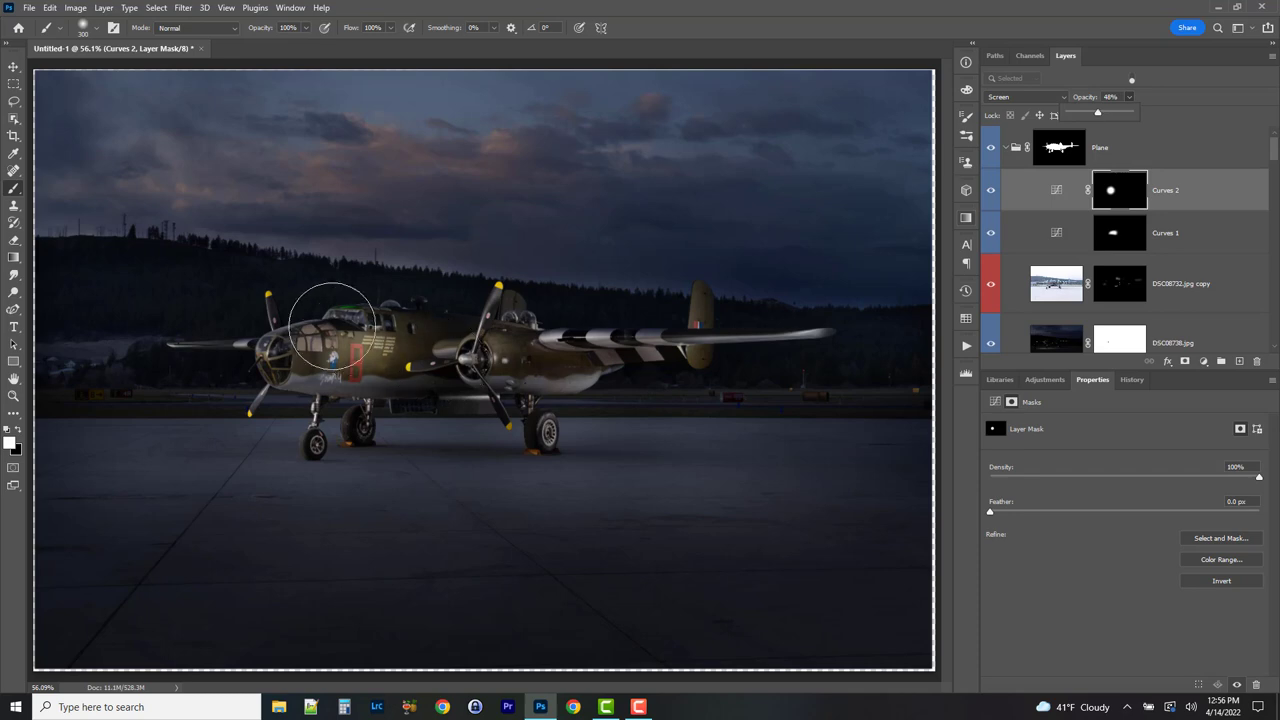
click(1121, 196)
key(x)
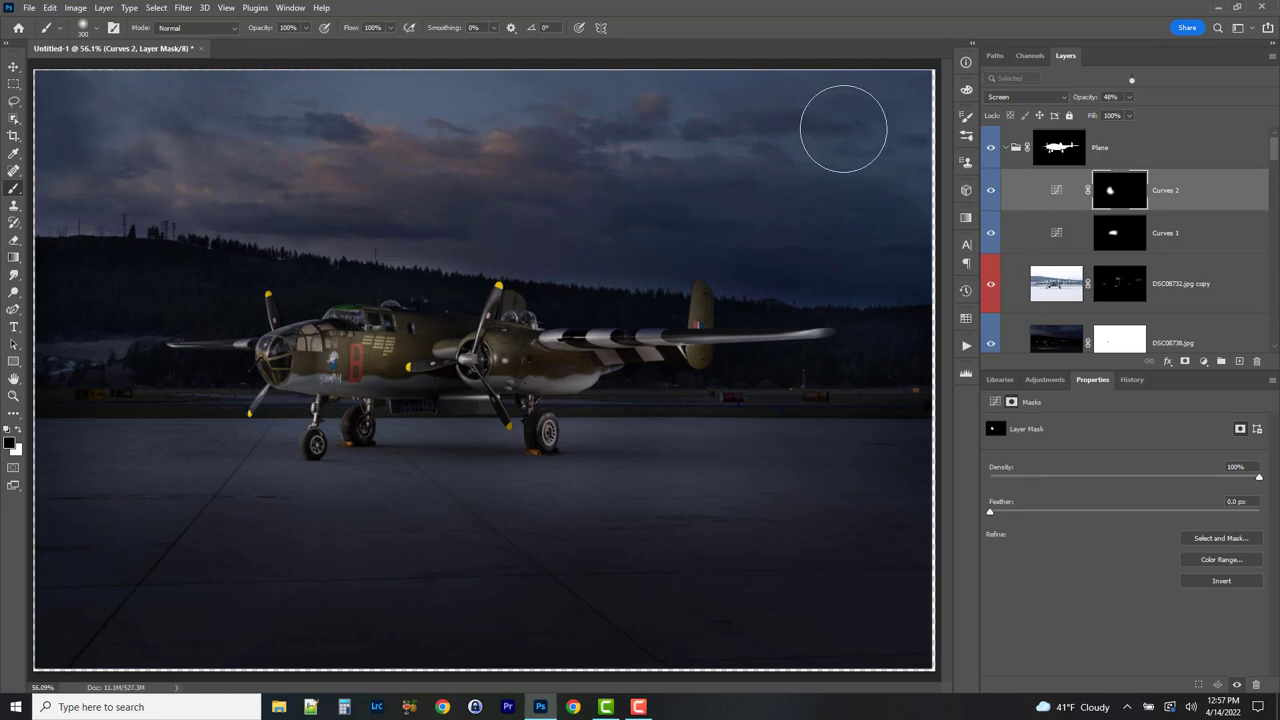
- Collapse the Plane group and examine the composite at reduced size and up close around the nose, underside and landing gear
key(ctrl+minus)
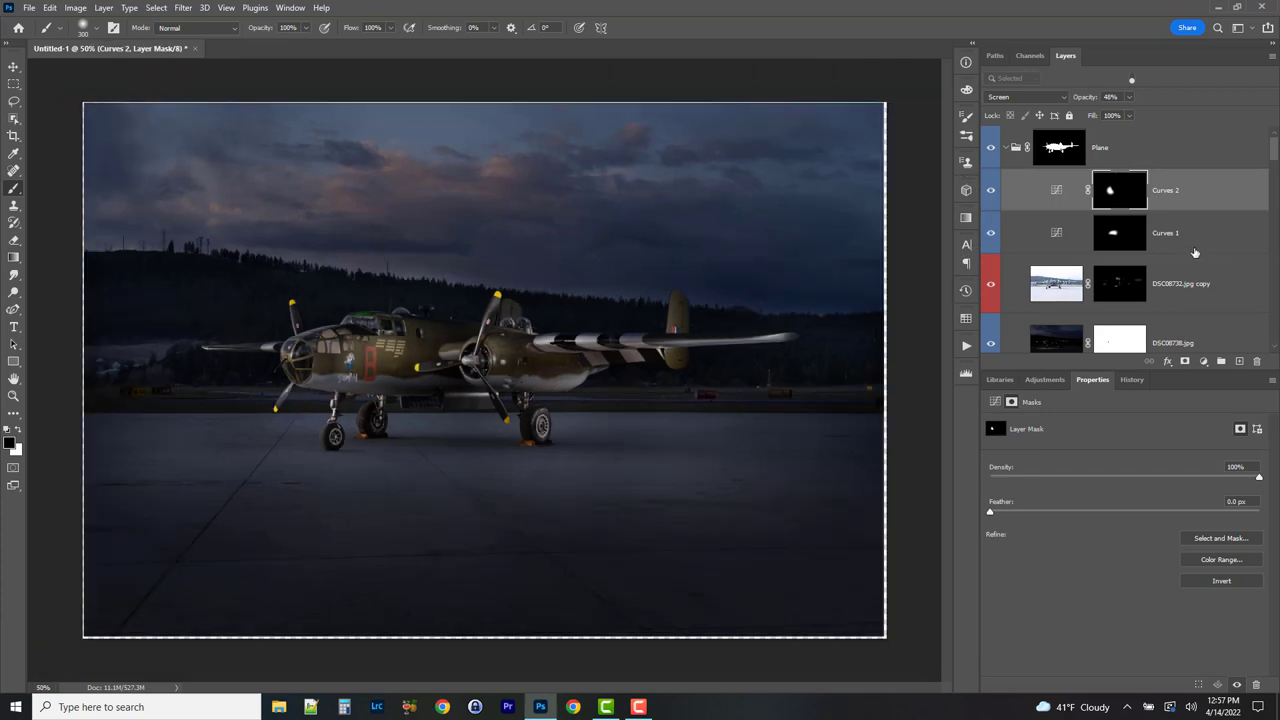
key(ctrl+minus)
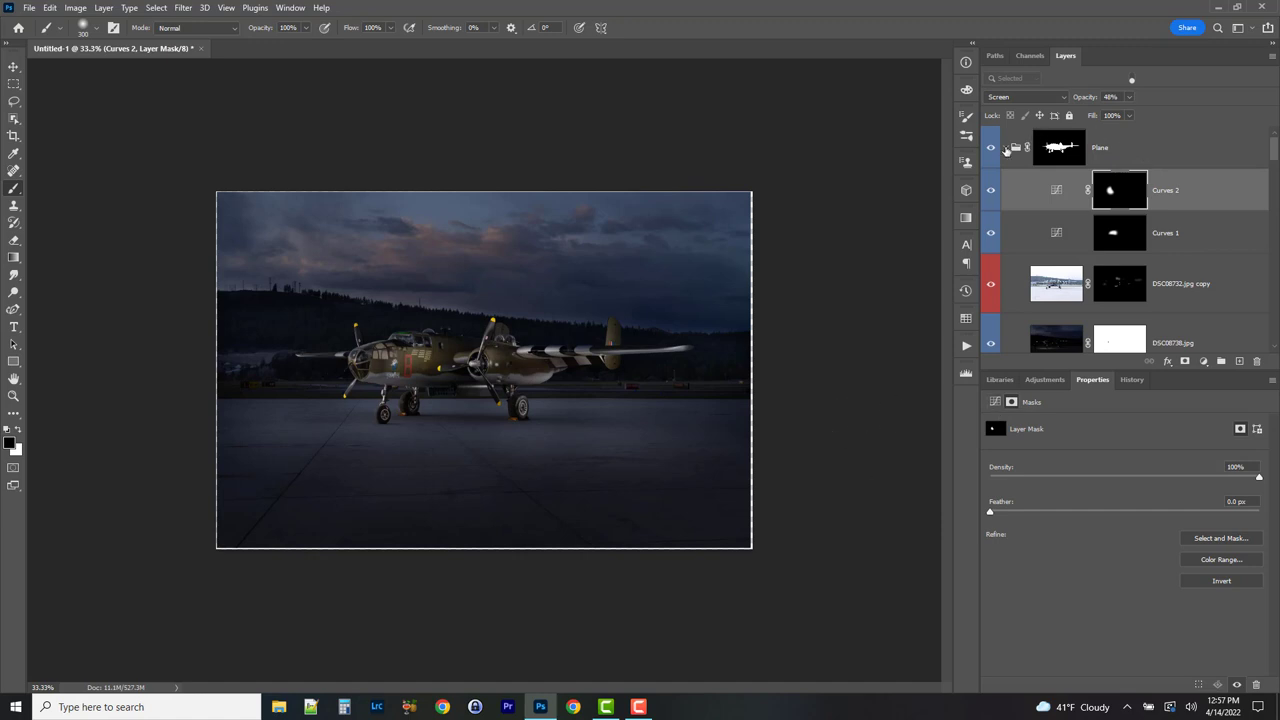
click(1006, 148)
click(13, 395)
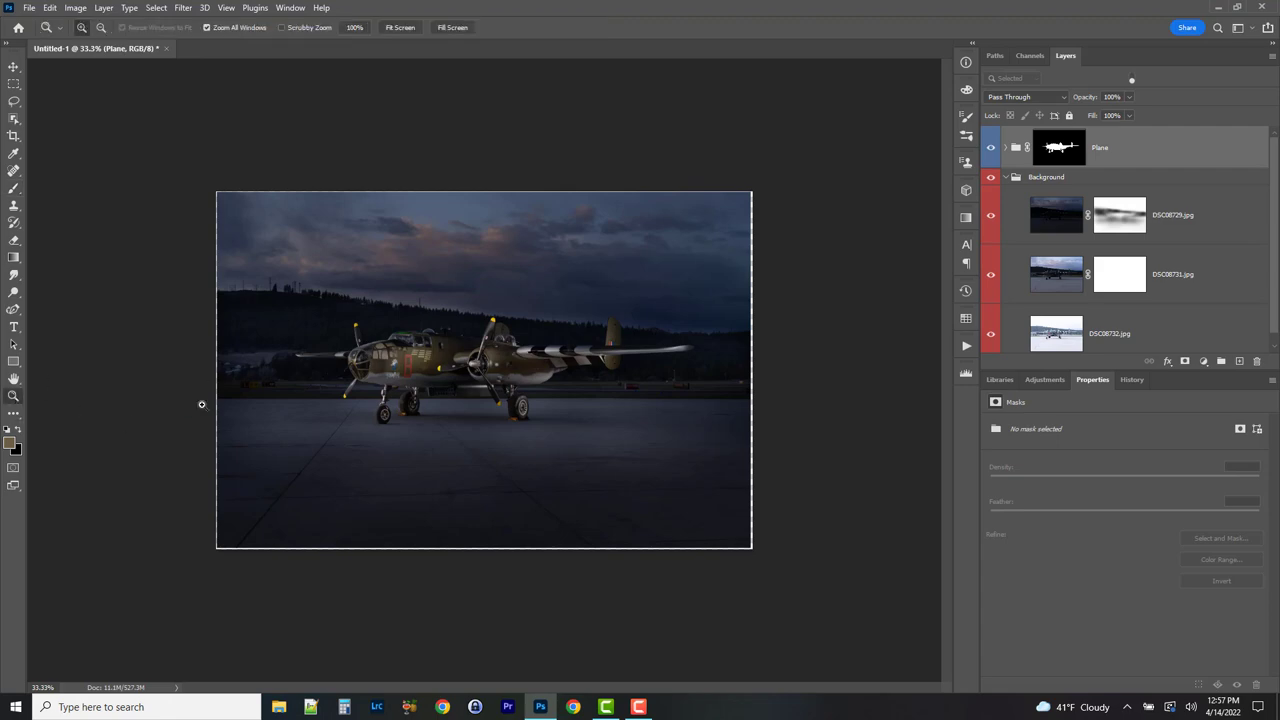
click(378, 385)
click(379, 385)
click(379, 385)
click(379, 385)
click(379, 385)
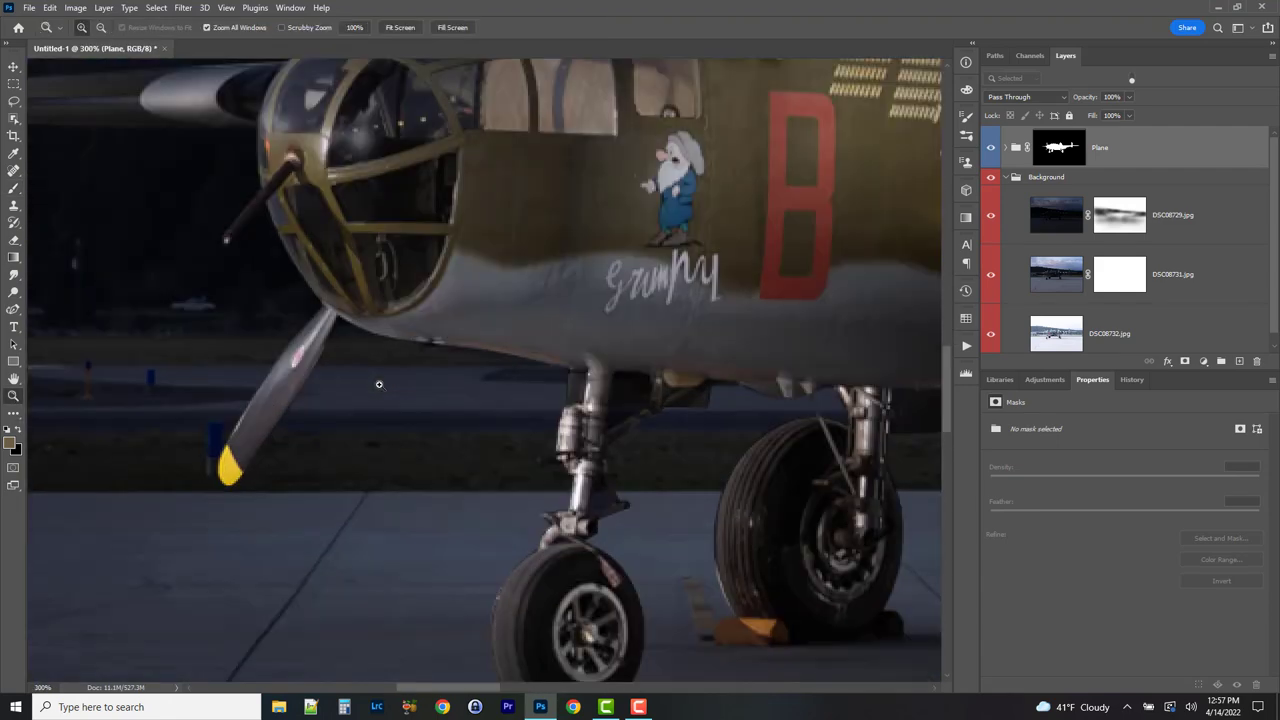
click(396, 345)
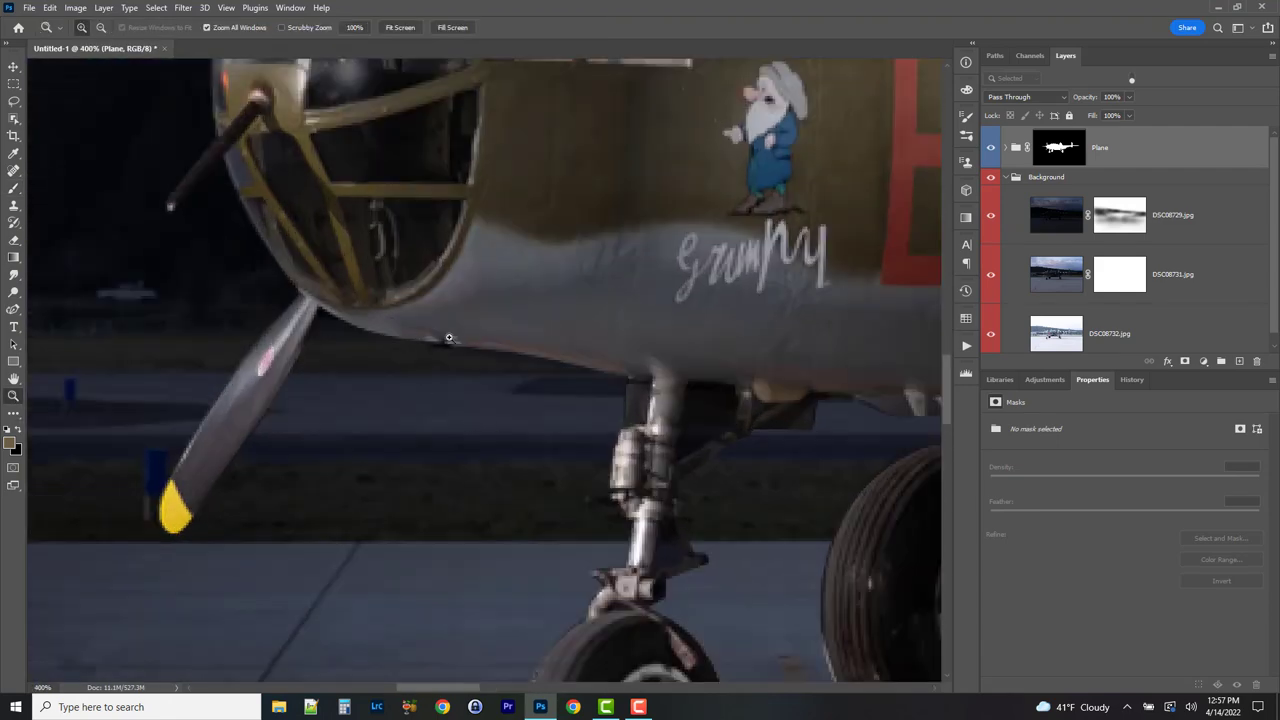
drag(721, 429, 457, 289)
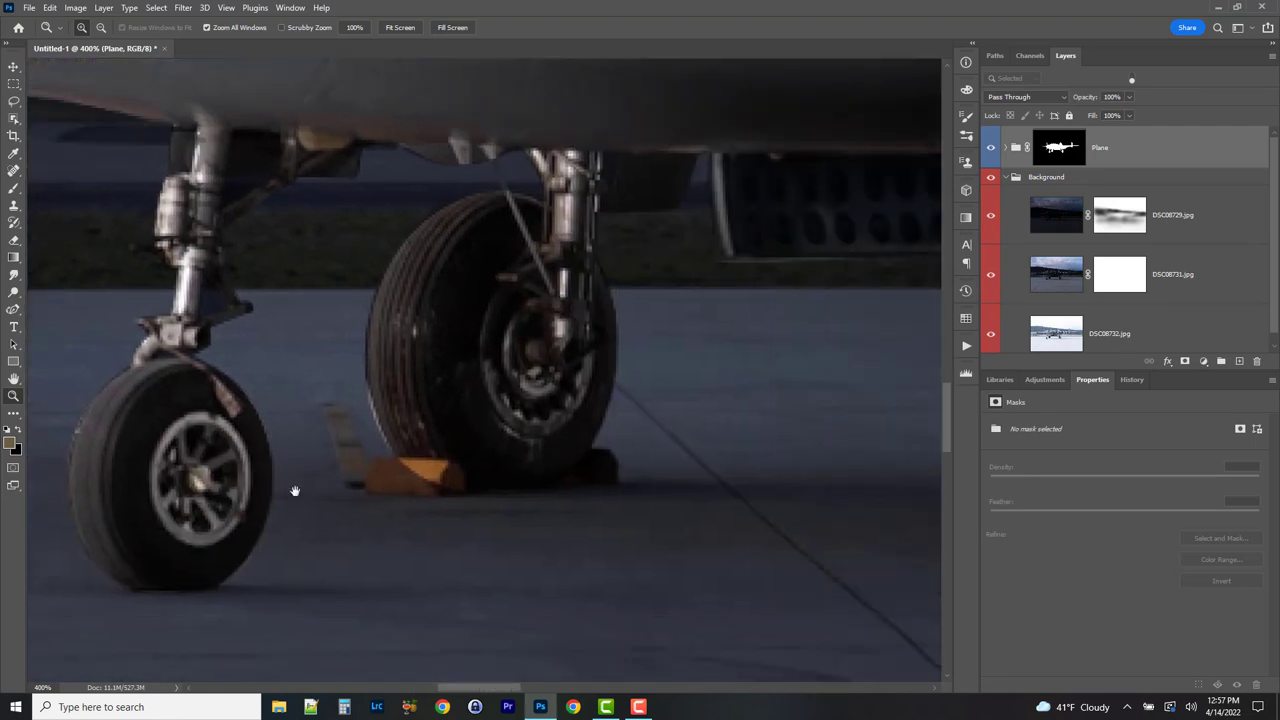
drag(294, 491, 424, 472)
drag(620, 285, 574, 549)
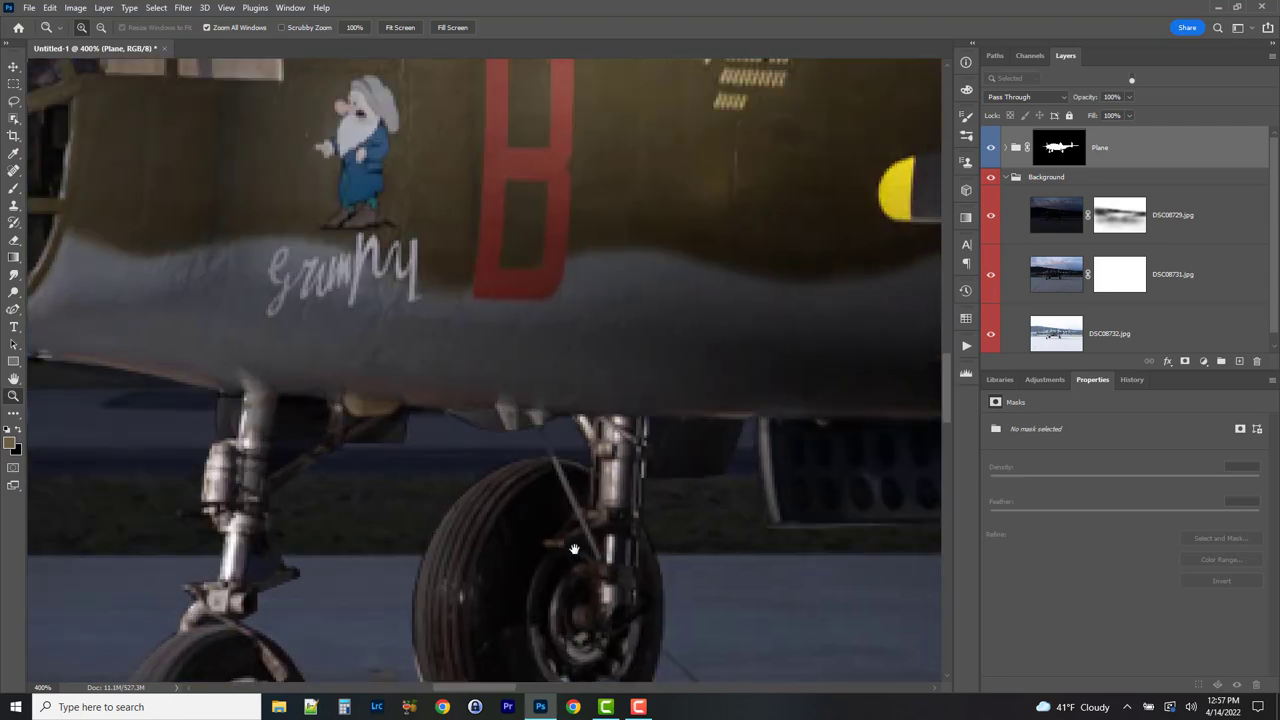
- Examine the plane's edges up close from the landing gear and engine to the cockpit roof and propeller blades
drag(720, 377, 249, 447)
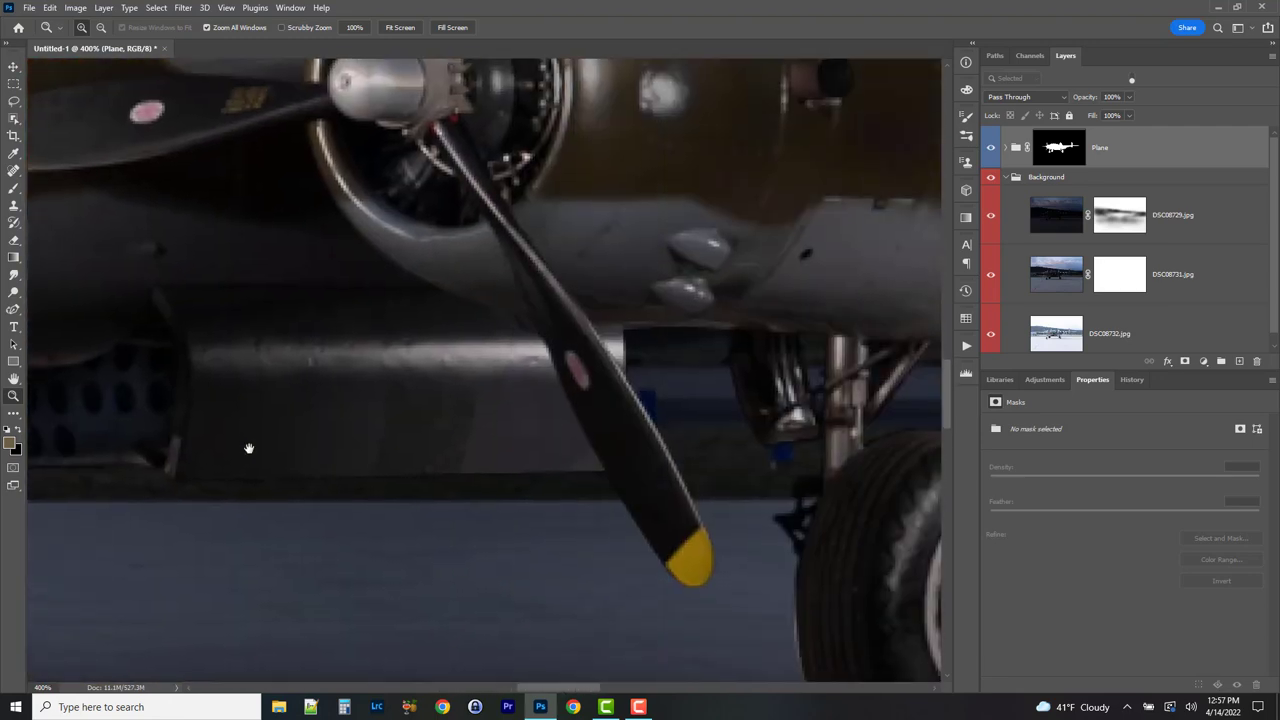
drag(736, 356, 436, 316)
drag(584, 198, 686, 469)
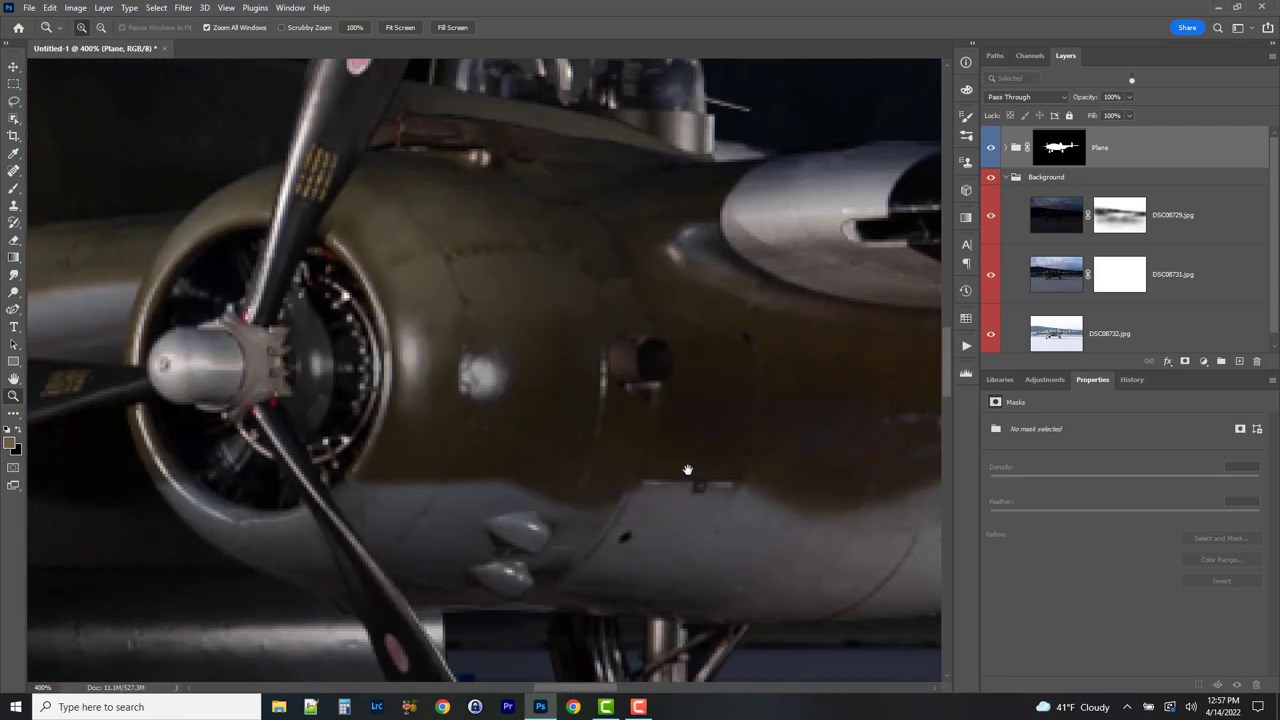
drag(621, 501, 649, 543)
drag(396, 294, 650, 546)
drag(794, 403, 816, 412)
drag(230, 394, 821, 482)
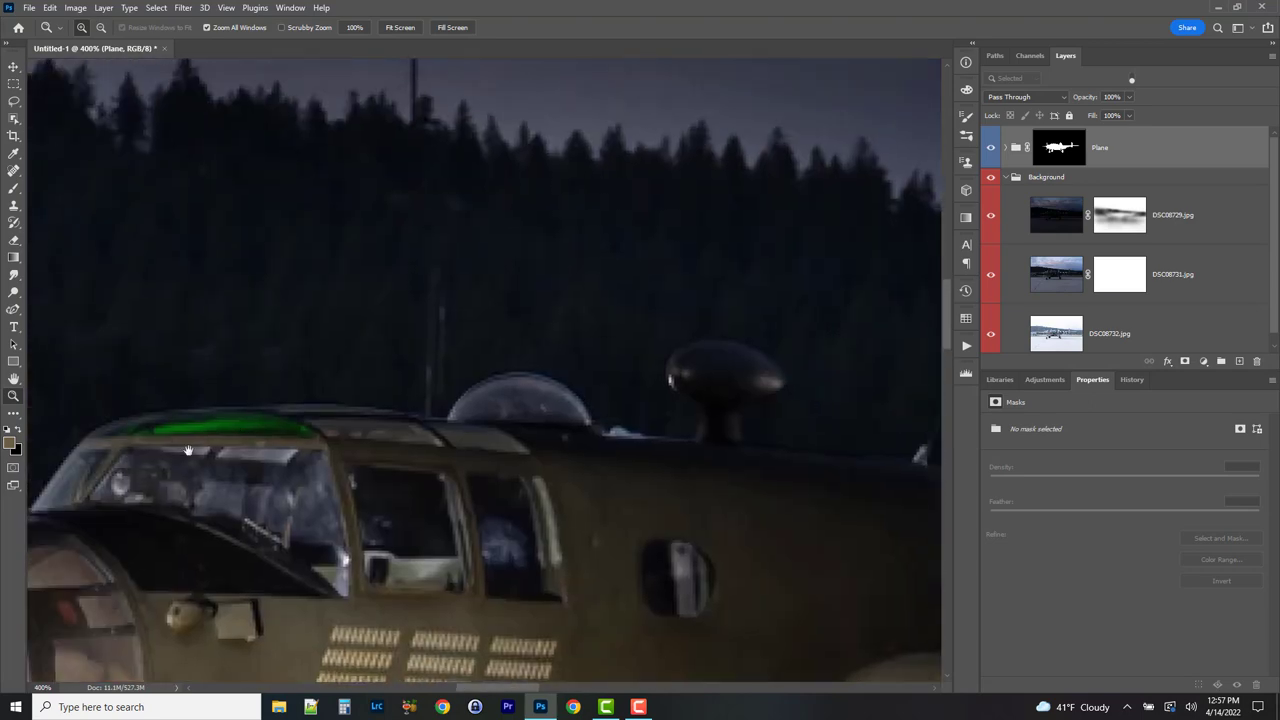
drag(200, 449, 686, 353)
- Select the Plane group's mask and set up a hard round Brush at 100% hardness, reduced to 9 px
click(1058, 147)
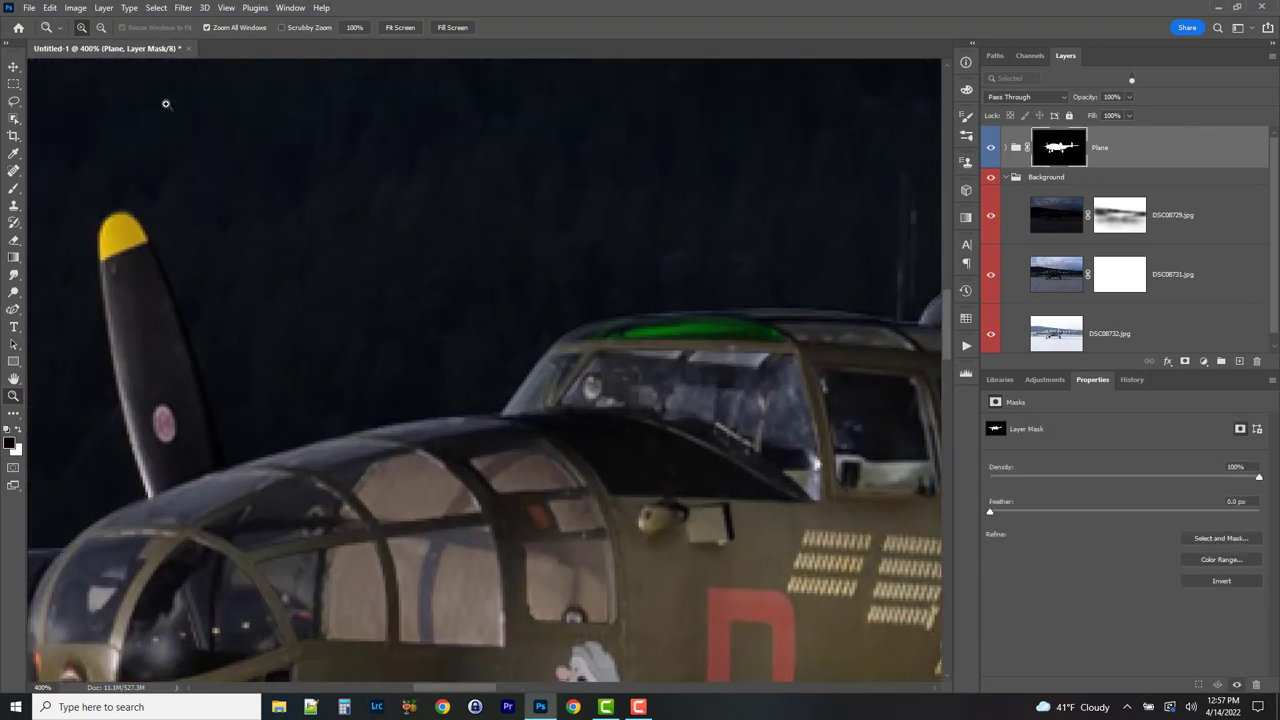
click(13, 188)
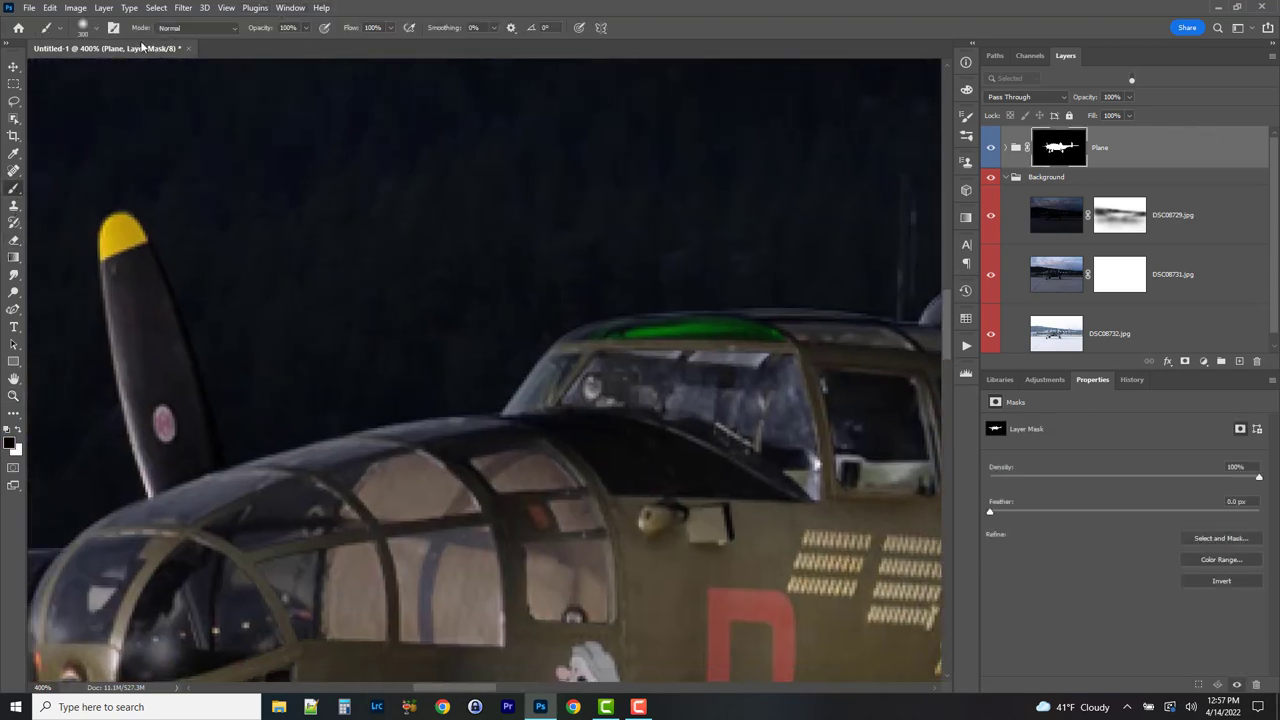
click(96, 28)
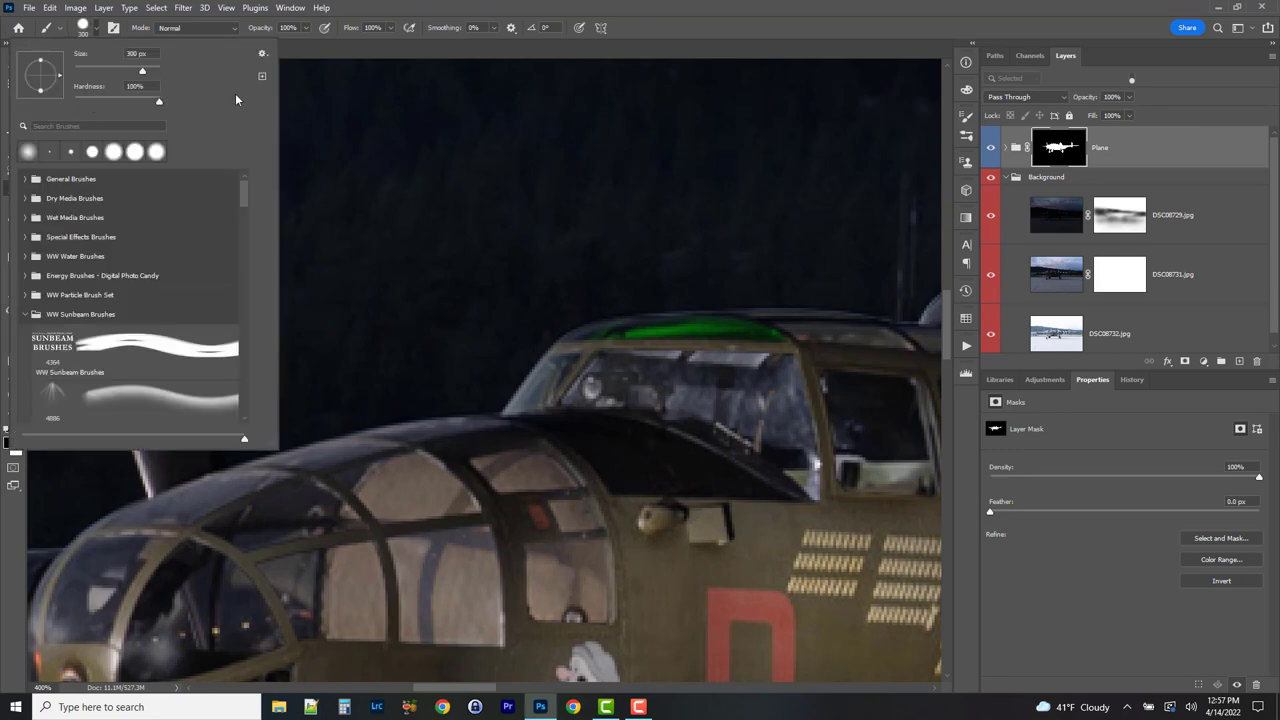
click(96, 28)
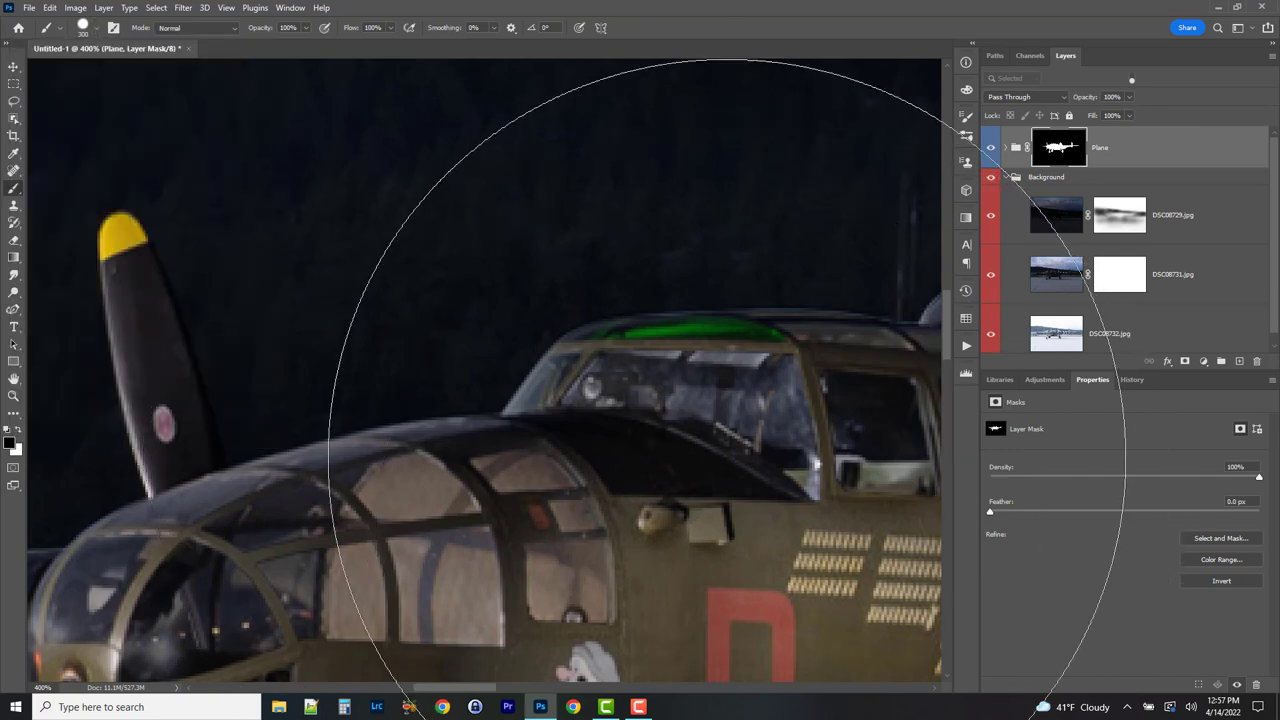
key(bracketleft)
key(bracketleft)
key(bracketleft)
key(bracketleft)
key(bracketleft)
key(bracketleft)
key(bracketleft)
key(bracketleft)
key(bracketleft)
key(bracketleft)
key(bracketleft)
key(bracketleft)
key(bracketleft)
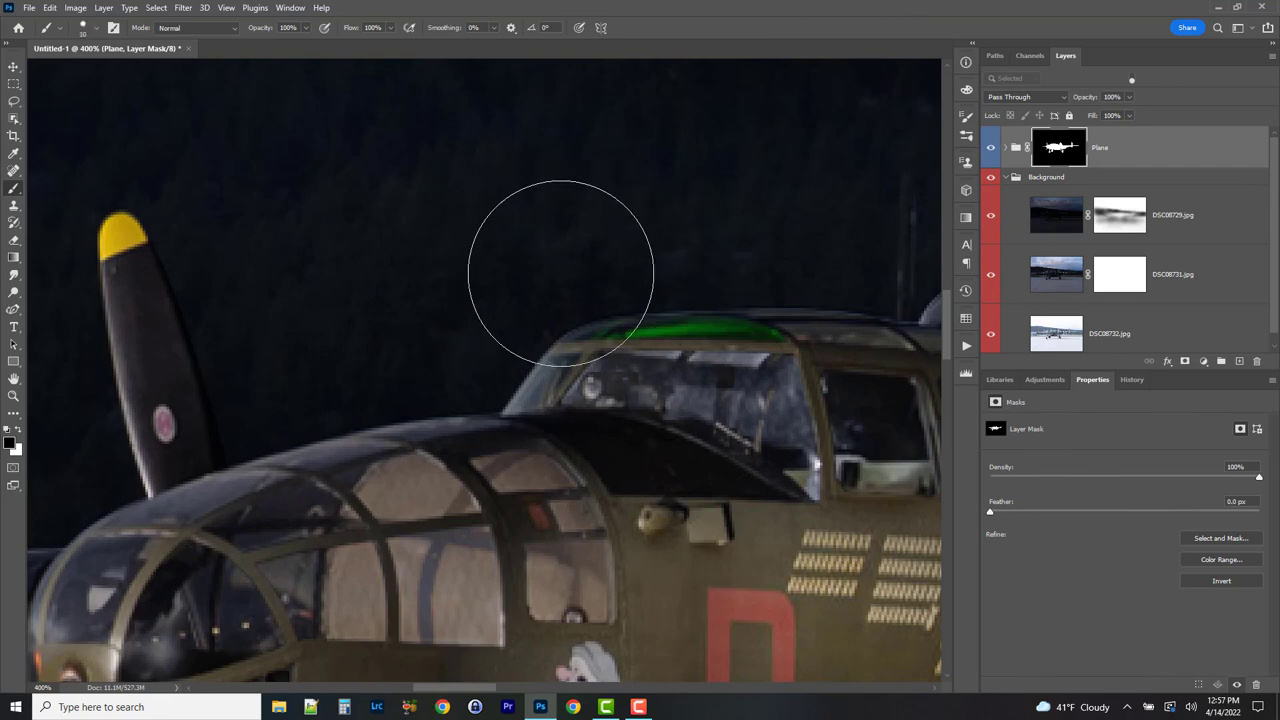
key(bracketleft)
key(bracketleft)
key(bracketleft)
key(bracketleft)
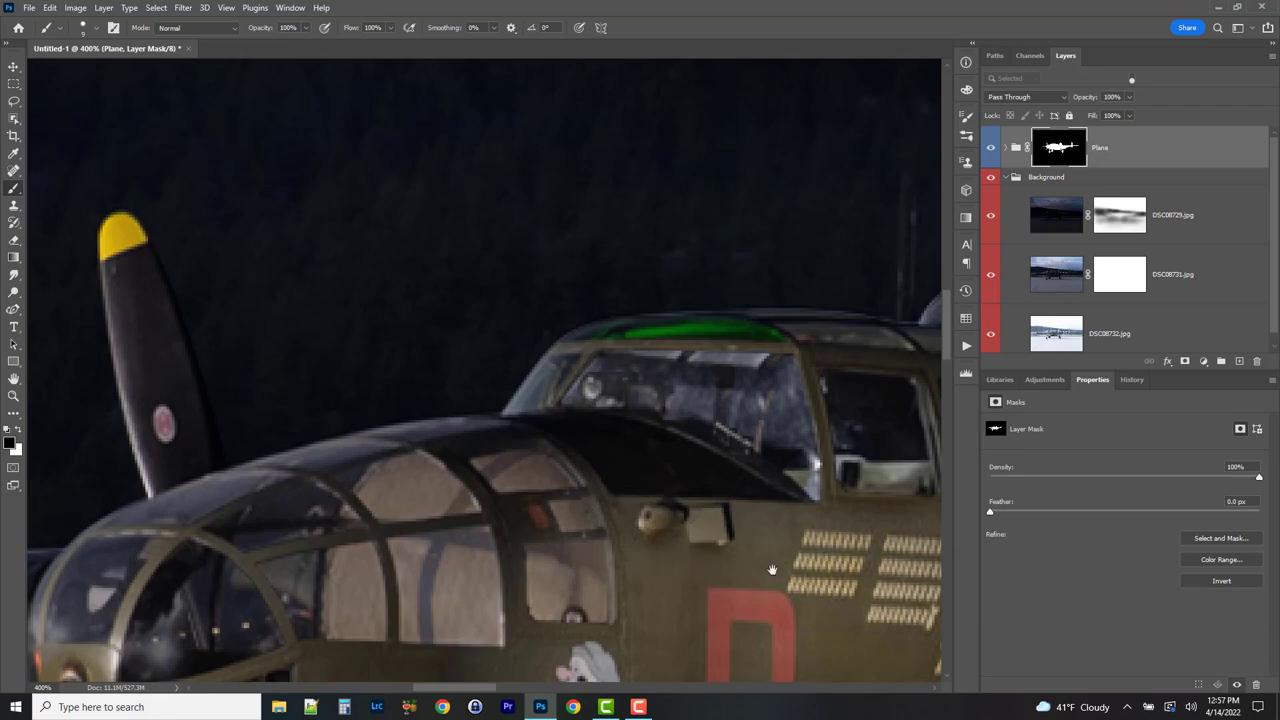
- Paint black test strokes on the Plane mask over the mission markings beside the red B
drag(766, 529, 523, 366)
mouse_move(598, 494)
mouse_down()
mouse_move(573, 511)
mouse_move(669, 564)
mouse_move(762, 502)
mouse_move(661, 464)
mouse_move(777, 417)
mouse_move(725, 448)
mouse_up()
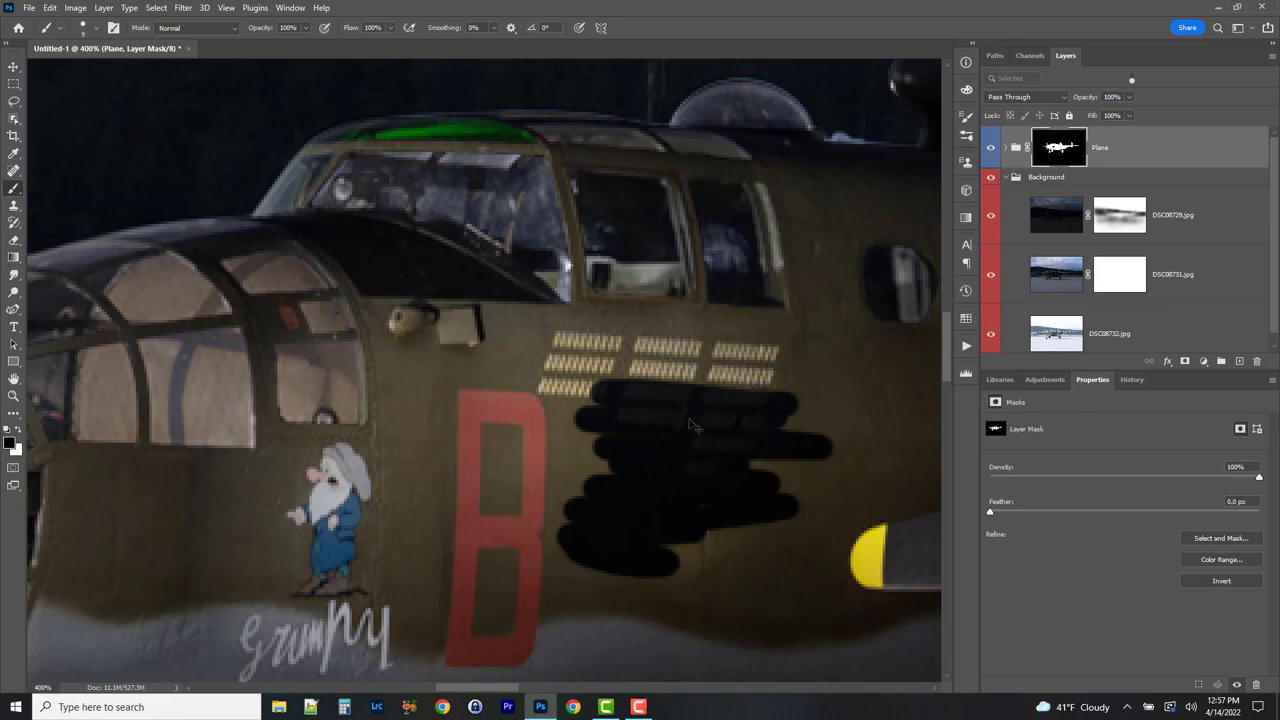
mouse_move(663, 382)
mouse_down()
mouse_move(700, 330)
mouse_move(679, 334)
mouse_up()
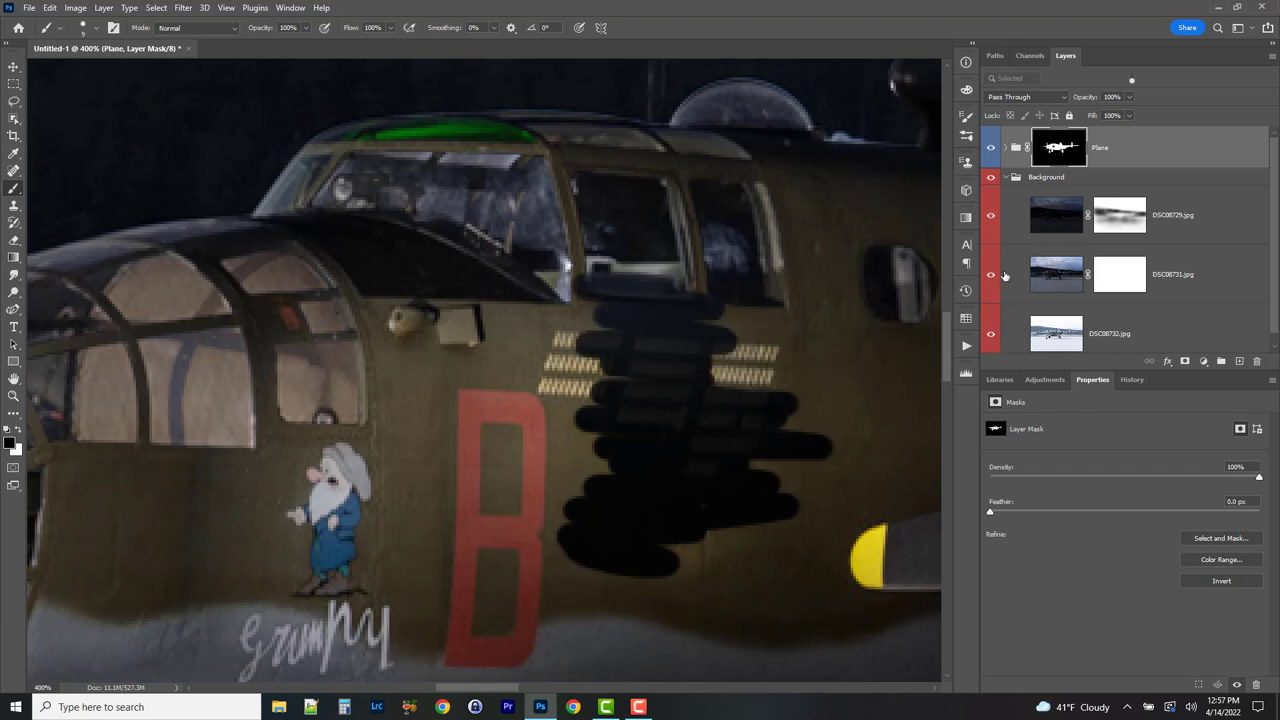
- Collapse the Background group, toggle the Plane group's visibility to compare the hidden area, and undo the black test strokes
click(1006, 177)
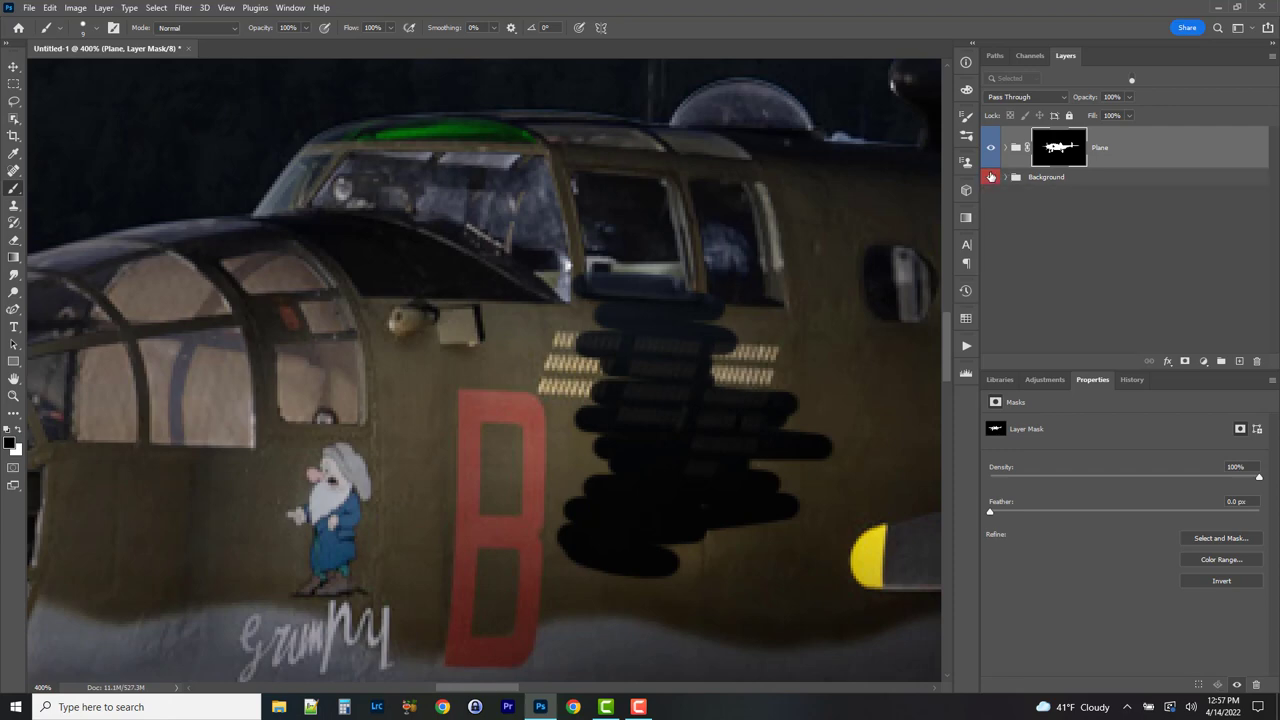
click(991, 148)
click(991, 148)
click(991, 148)
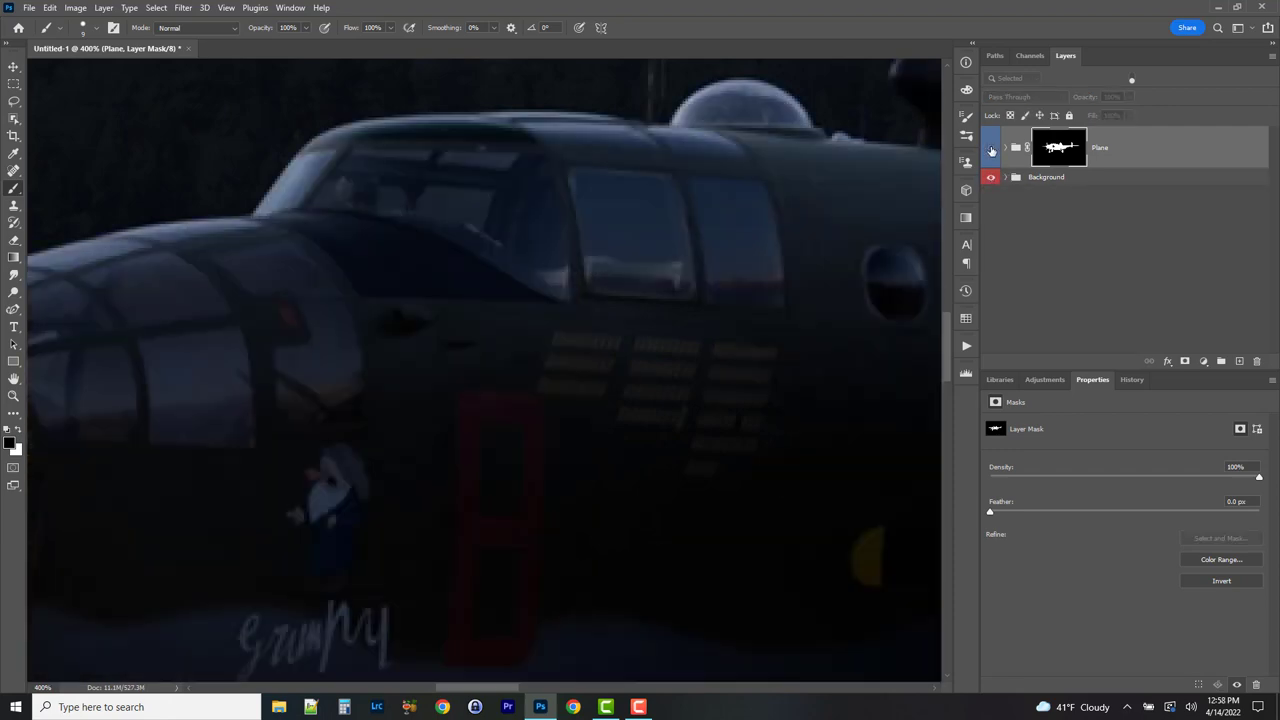
click(991, 148)
key(ctrl+z)
key(ctrl+z)
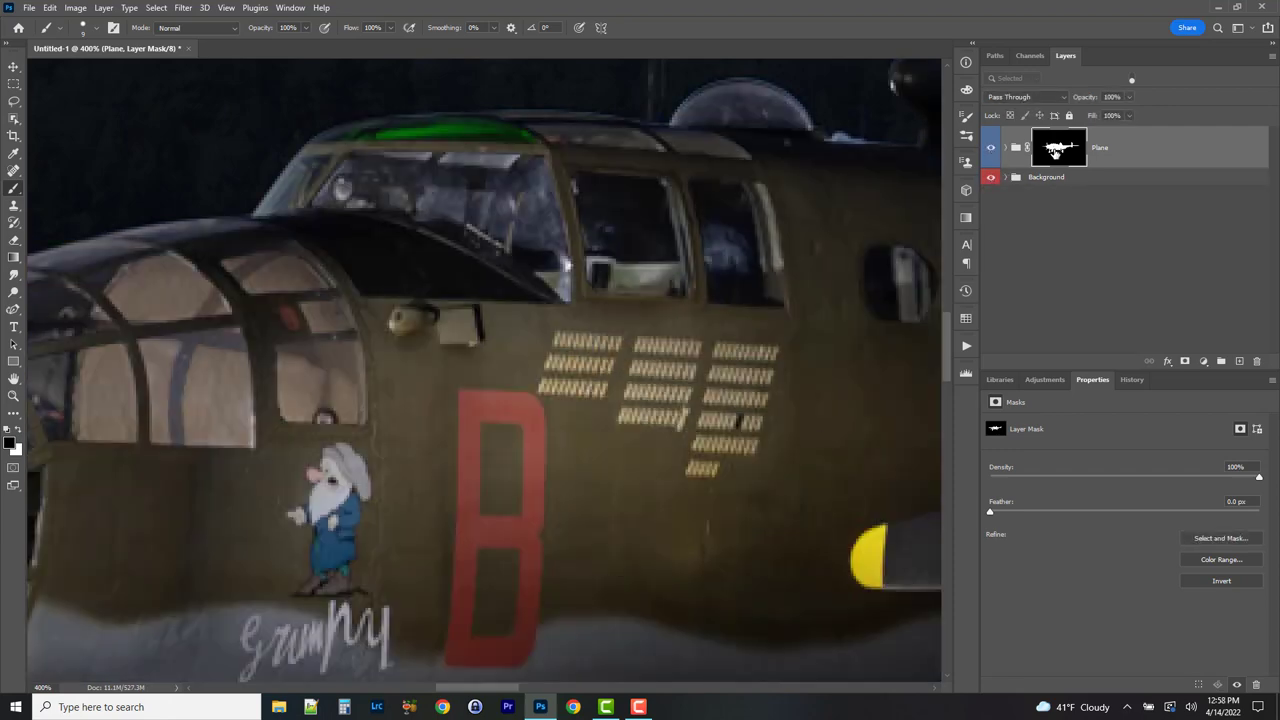
- Dab black on the Plane mask over one mission marking and paint it back with white
click(743, 420)
key(x)
mouse_move(745, 422)
mouse_down()
mouse_move(750, 408)
mouse_move(736, 406)
mouse_up()
- Refine the Plane mask around the cockpit roof, antenna pod and upper fuselage, alternating black and white with brushes down to 2 px
drag(718, 271, 763, 406)
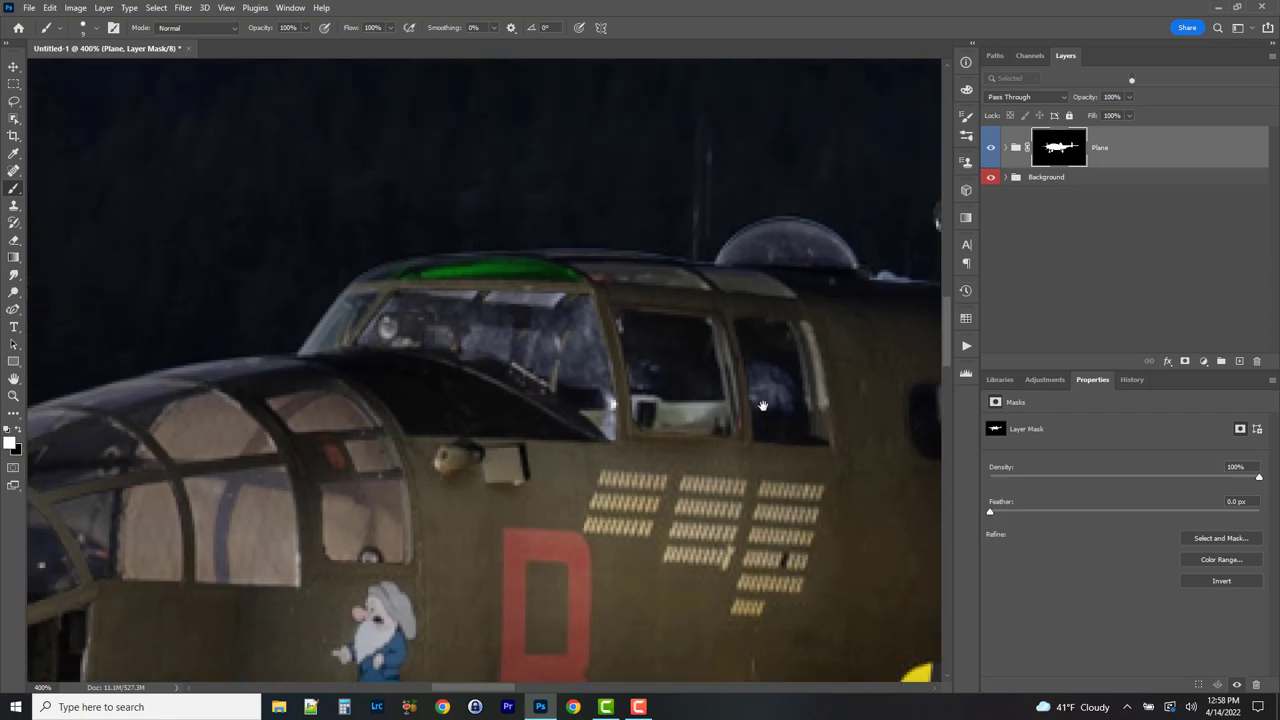
drag(640, 433, 700, 514)
drag(547, 497, 313, 589)
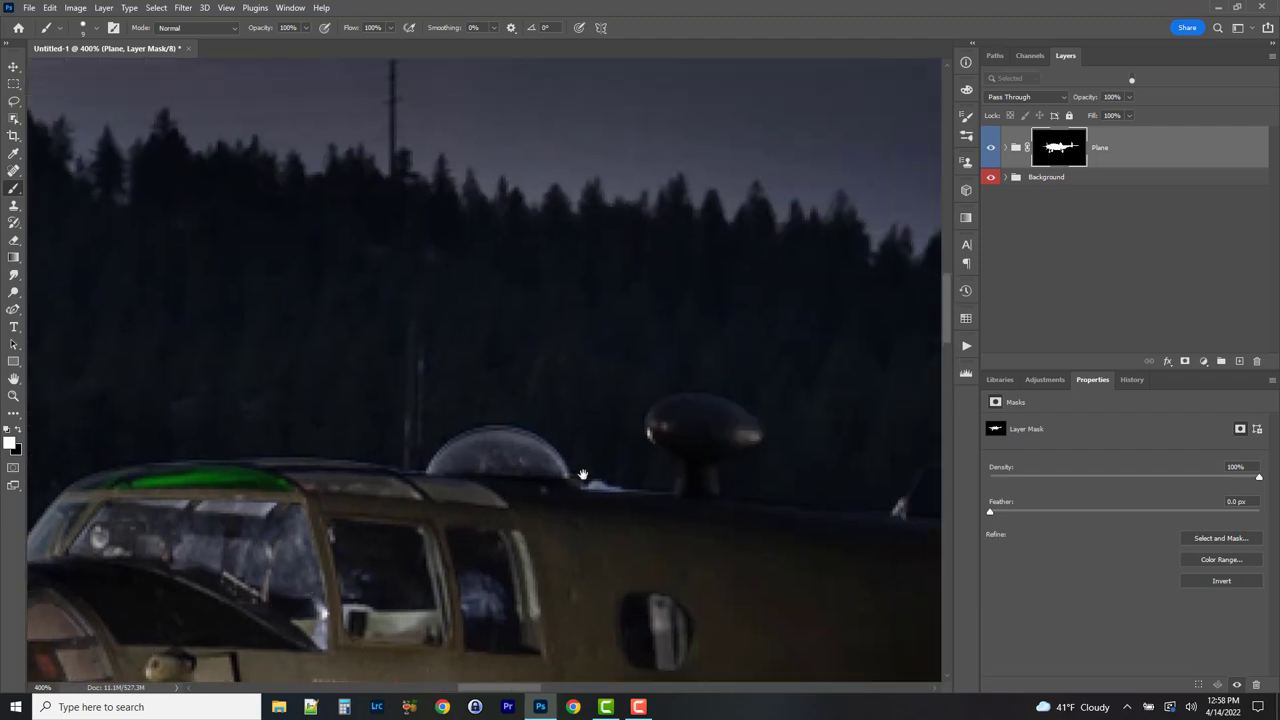
mouse_move(695, 485)
mouse_down()
mouse_move(628, 449)
mouse_move(631, 380)
mouse_up()
key(space)
key(x)
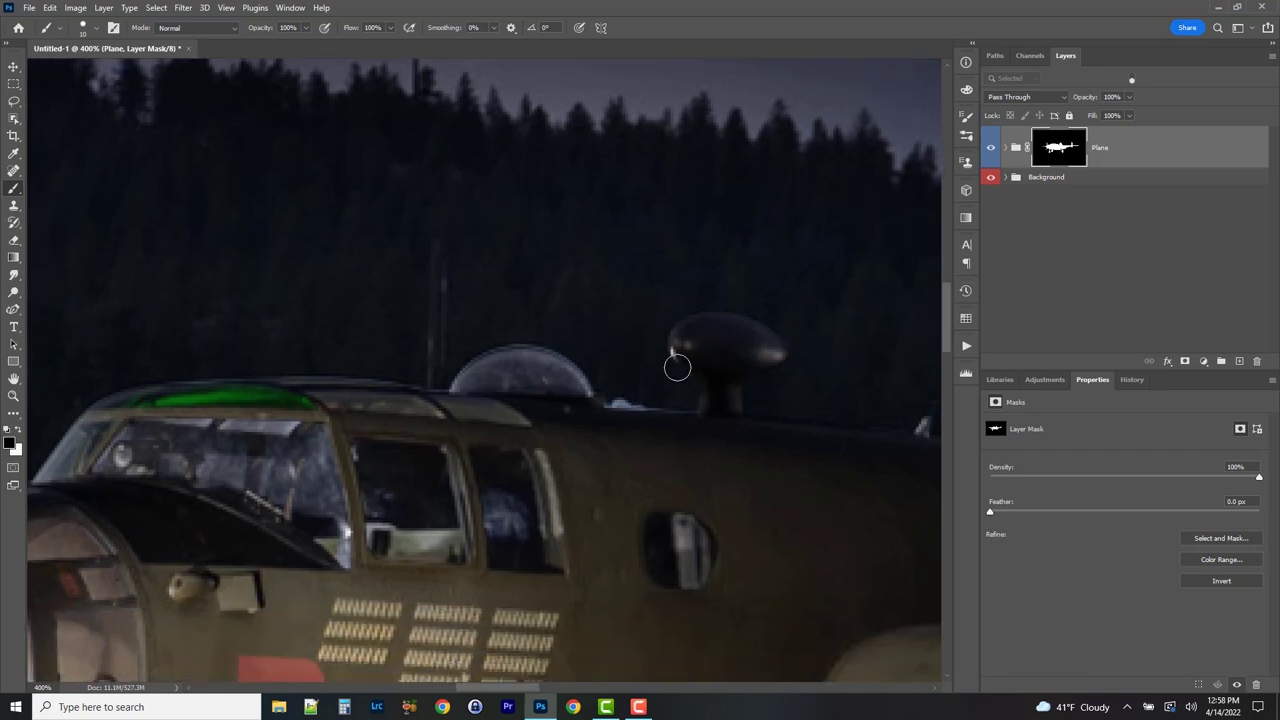
key(x)
drag(306, 280, 268, 266)
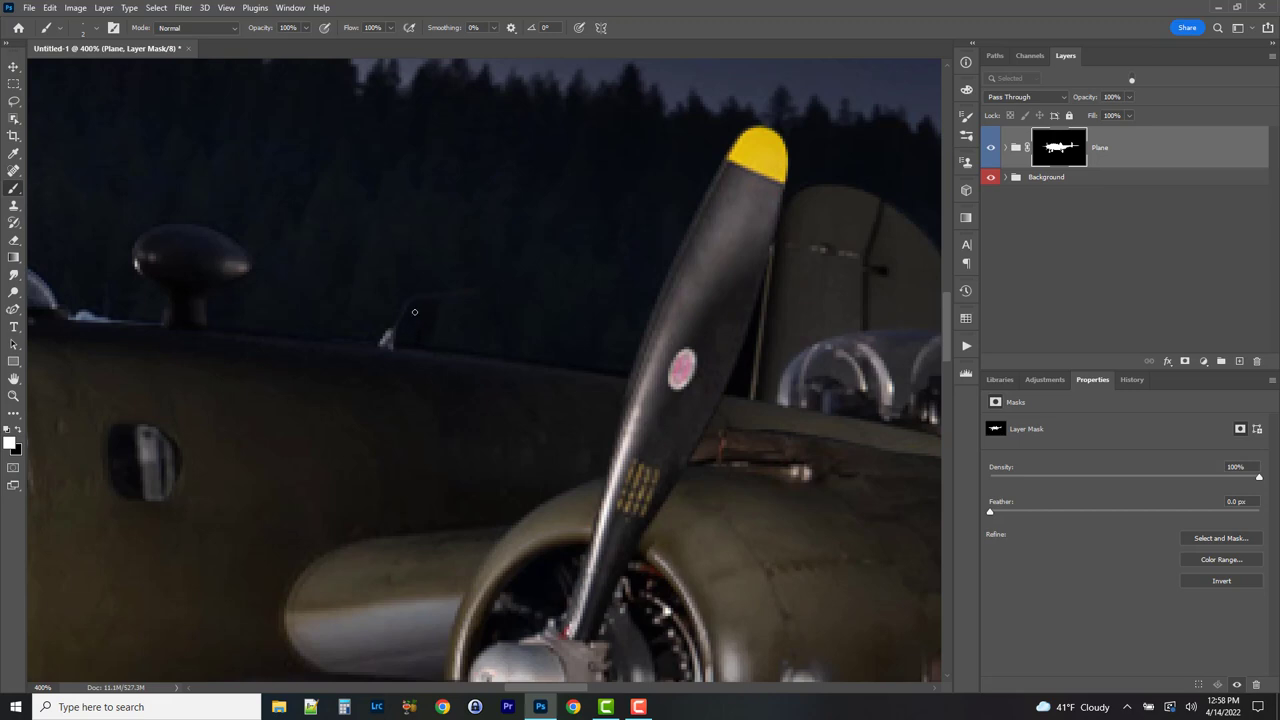
- Refine the Plane mask around the upper engine propeller blade, tail fin and turret with the 2 px brush
drag(617, 291, 335, 312)
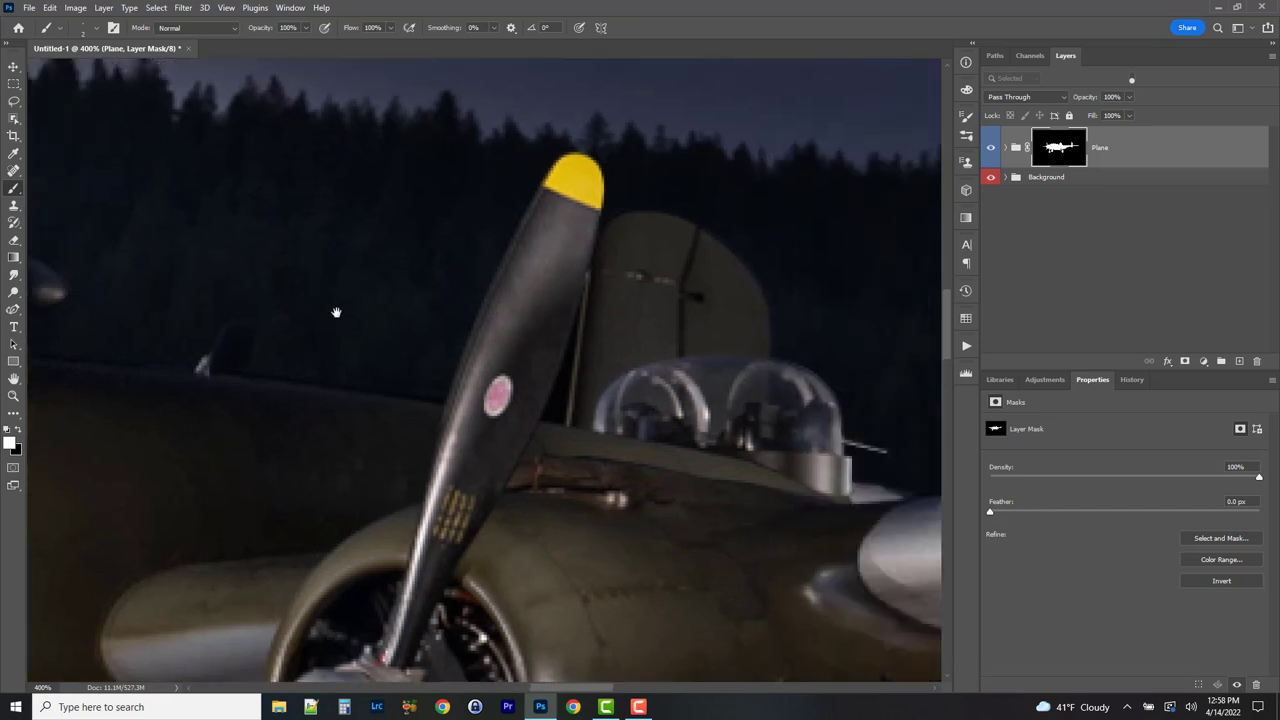
key(x)
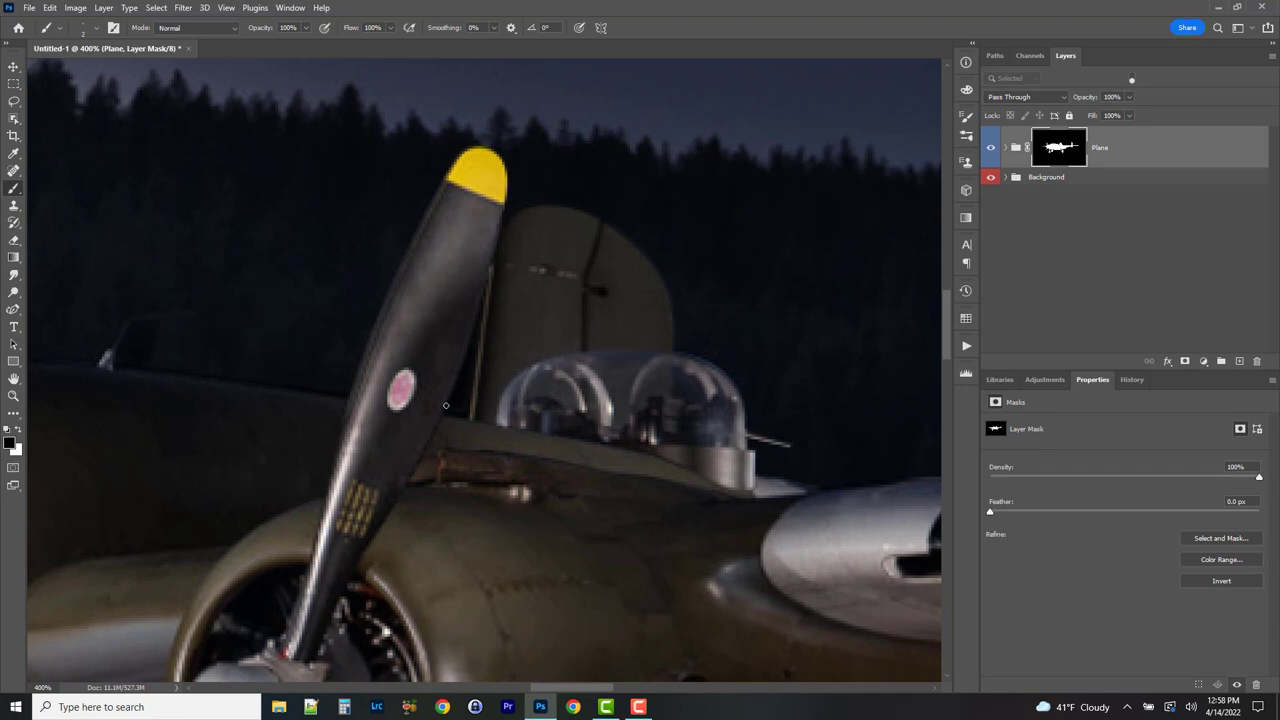
drag(466, 398, 712, 416)
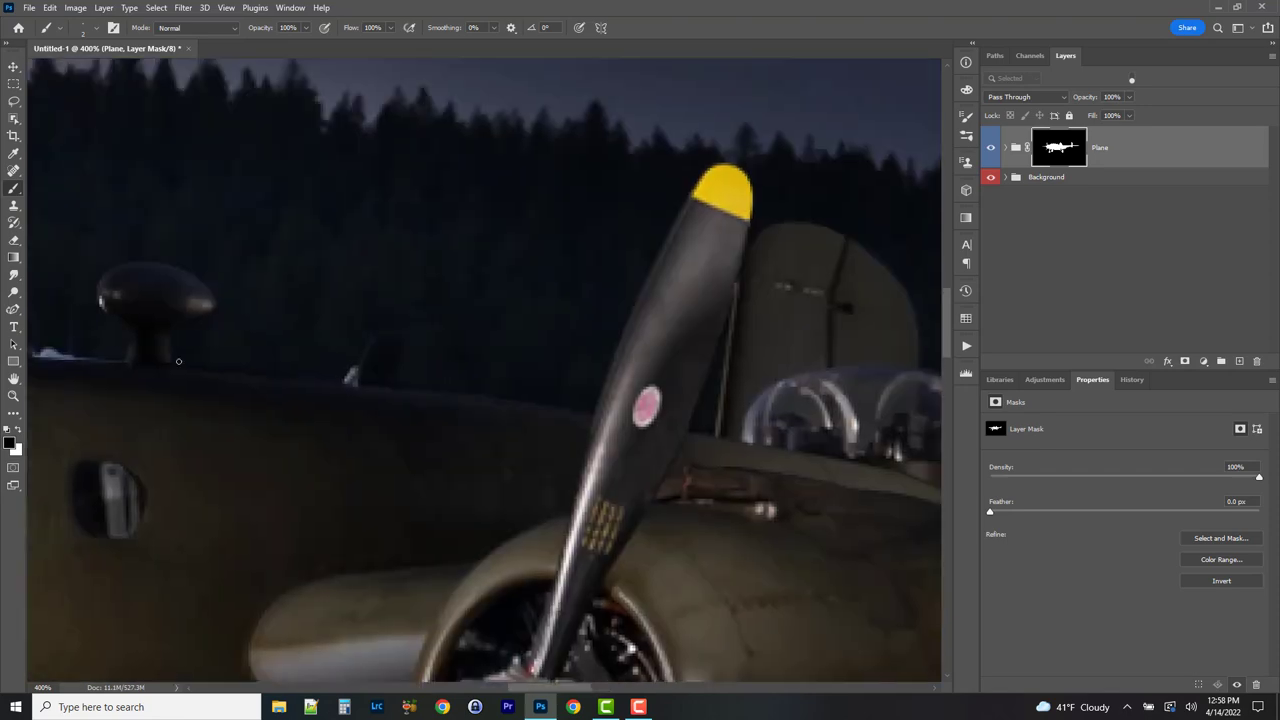
key(x)
- Enlarge the brush to 5 px and refine the Plane mask around the landing gear and wheel below the engine
key(x)
drag(375, 570, 597, 249)
key(bracketright)
key(bracketright)
key(bracketright)
key(x)
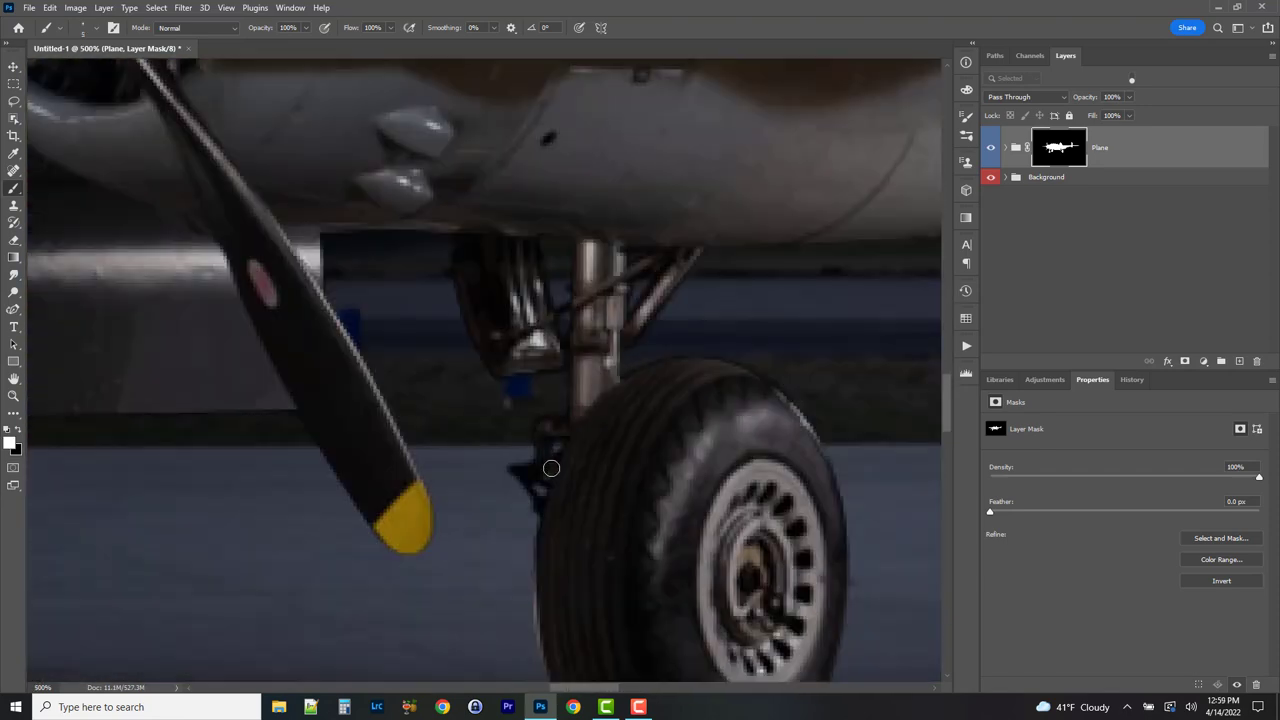
key(x)
key(x)
- Refine the Plane mask around the other main wheel, its orange chock and the nose wheel, alternating black and white
mouse_move(480, 375)
mouse_down()
mouse_move(154, 477)
mouse_move(521, 387)
mouse_move(642, 186)
mouse_up()
drag(352, 450, 460, 471)
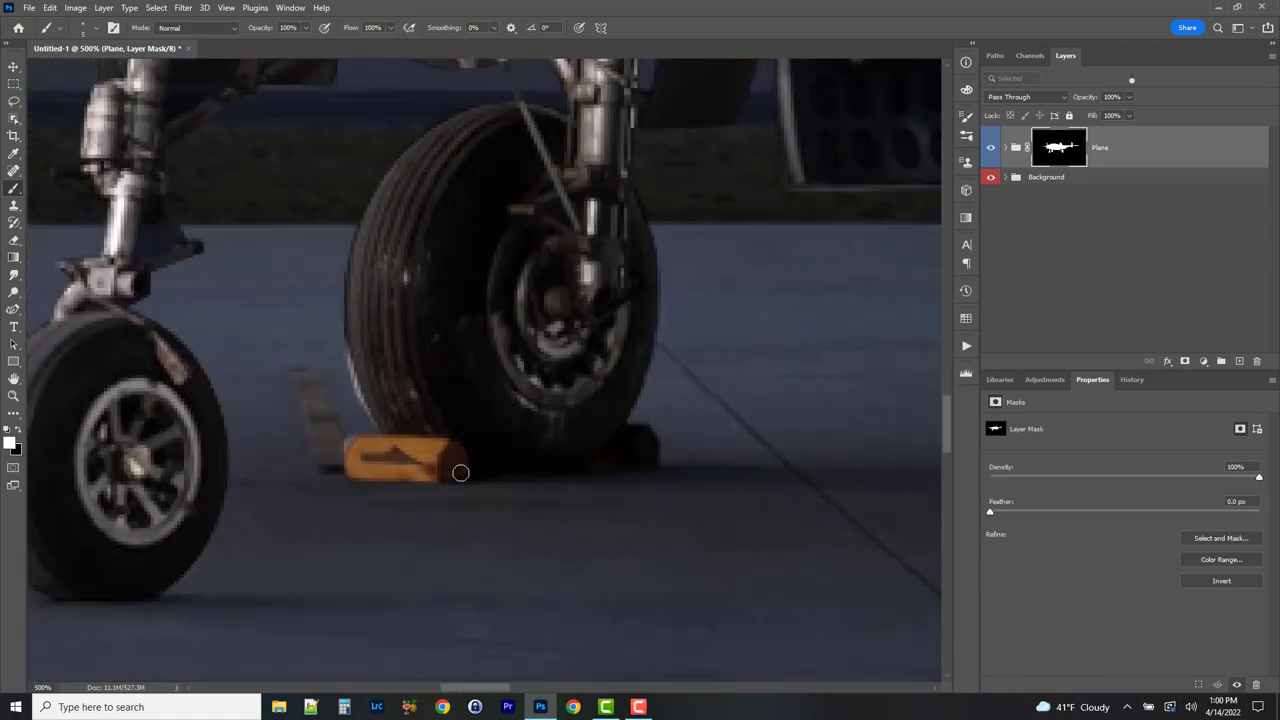
key(x)
drag(420, 300, 466, 500)
drag(394, 271, 448, 276)
key(x)
- Refine the Plane mask around the lower nose and the downward-pointing propeller blade beside it
key(x)
drag(250, 500, 524, 157)
drag(306, 130, 530, 640)
key(x)
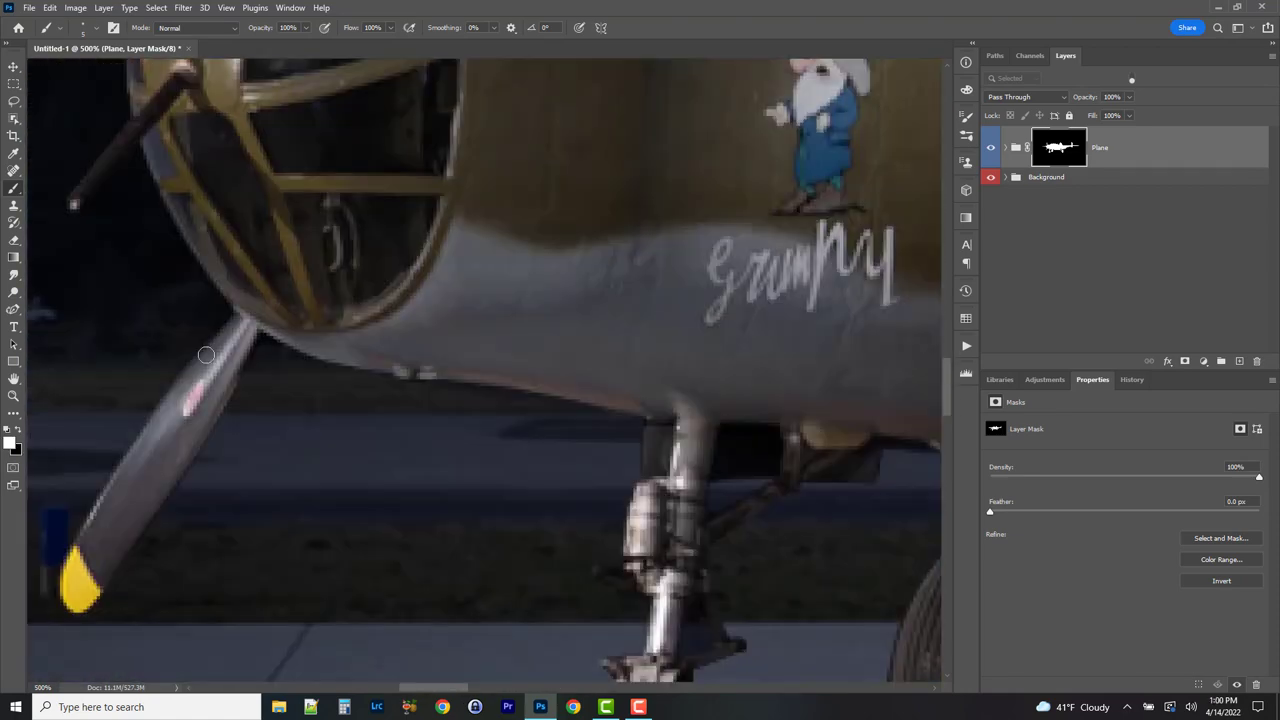
drag(700, 200, 271, 457)
- Hide the Plane group, toggle DSC08729 and DSC08731 in the expanded Background group to compare them, and reselect the Plane mask
click(990, 147)
click(1046, 177)
click(1006, 177)
click(990, 215)
click(990, 275)
click(990, 275)
click(990, 215)
click(990, 147)
drag(880, 372, 430, 330)
click(1059, 147)
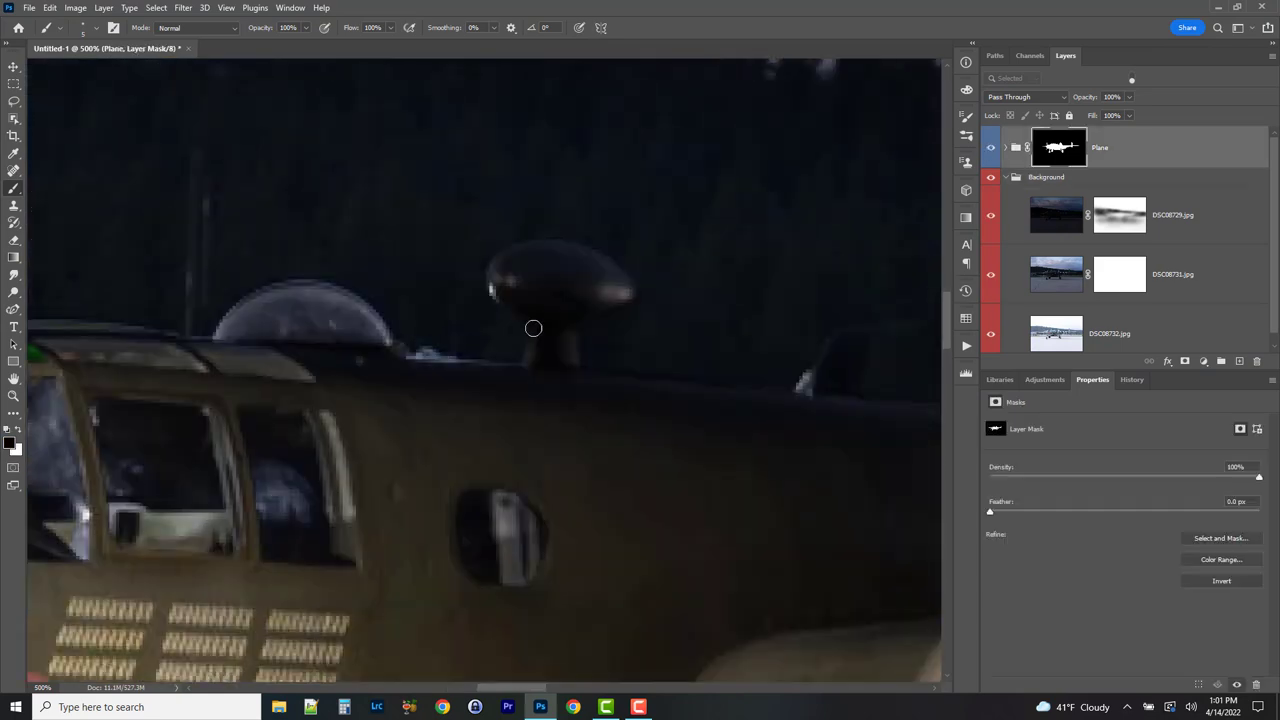
- View the whole composite, and inspect the plane's mask edges at 400% along the cockpit, fuselage, turret, wing and nose
key(ctrl+0)
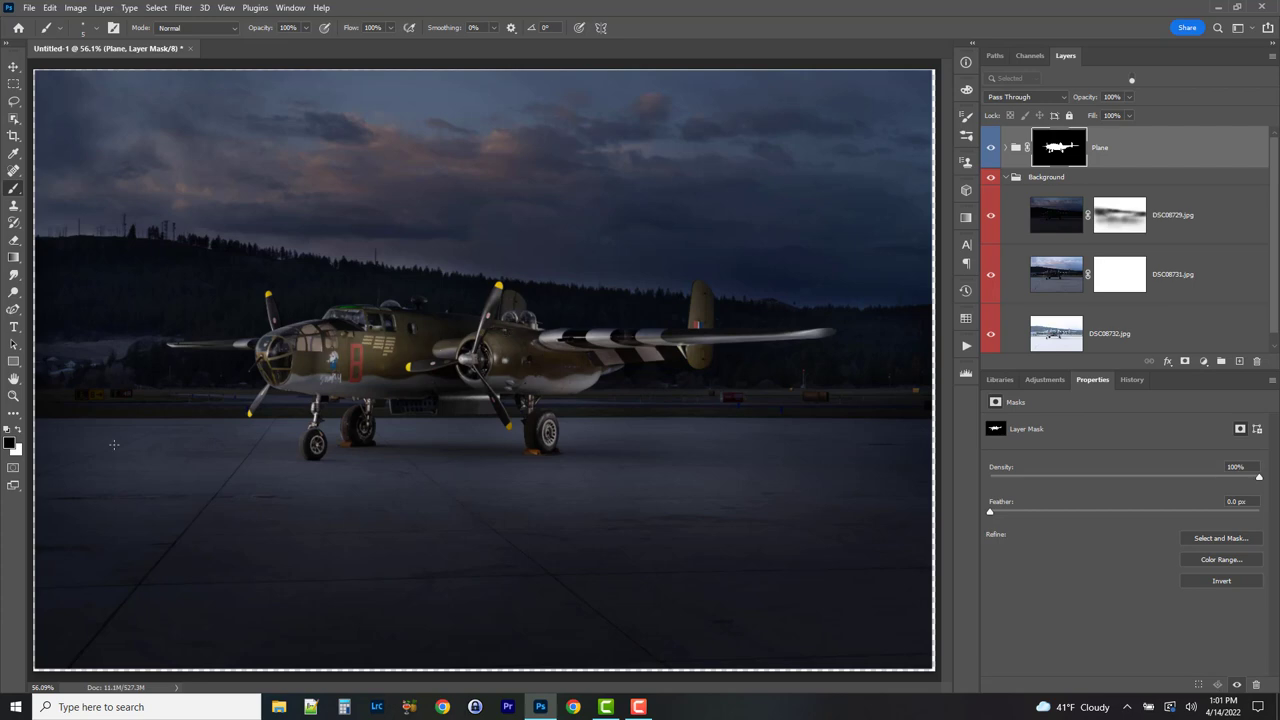
click(13, 395)
click(352, 311)
click(306, 330)
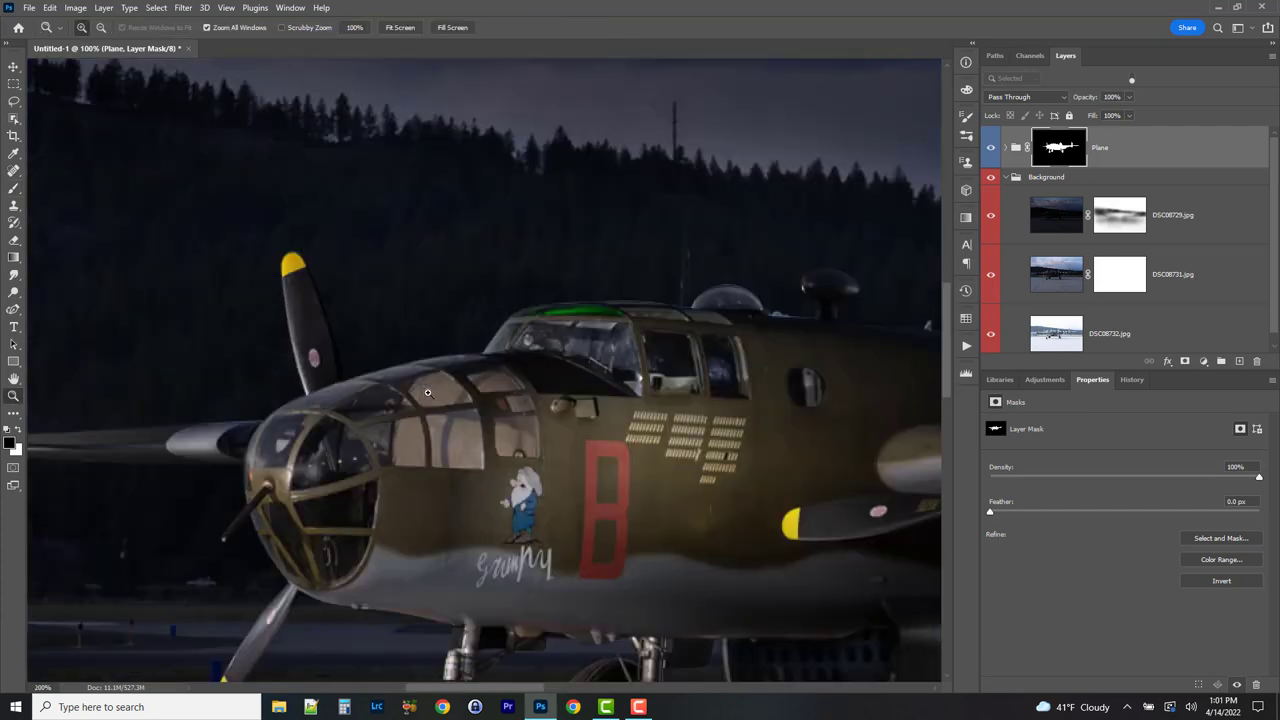
click(427, 393)
click(427, 393)
drag(844, 299, 461, 250)
mouse_move(788, 334)
mouse_down()
mouse_move(387, 614)
mouse_move(714, 394)
mouse_move(700, 339)
mouse_up()
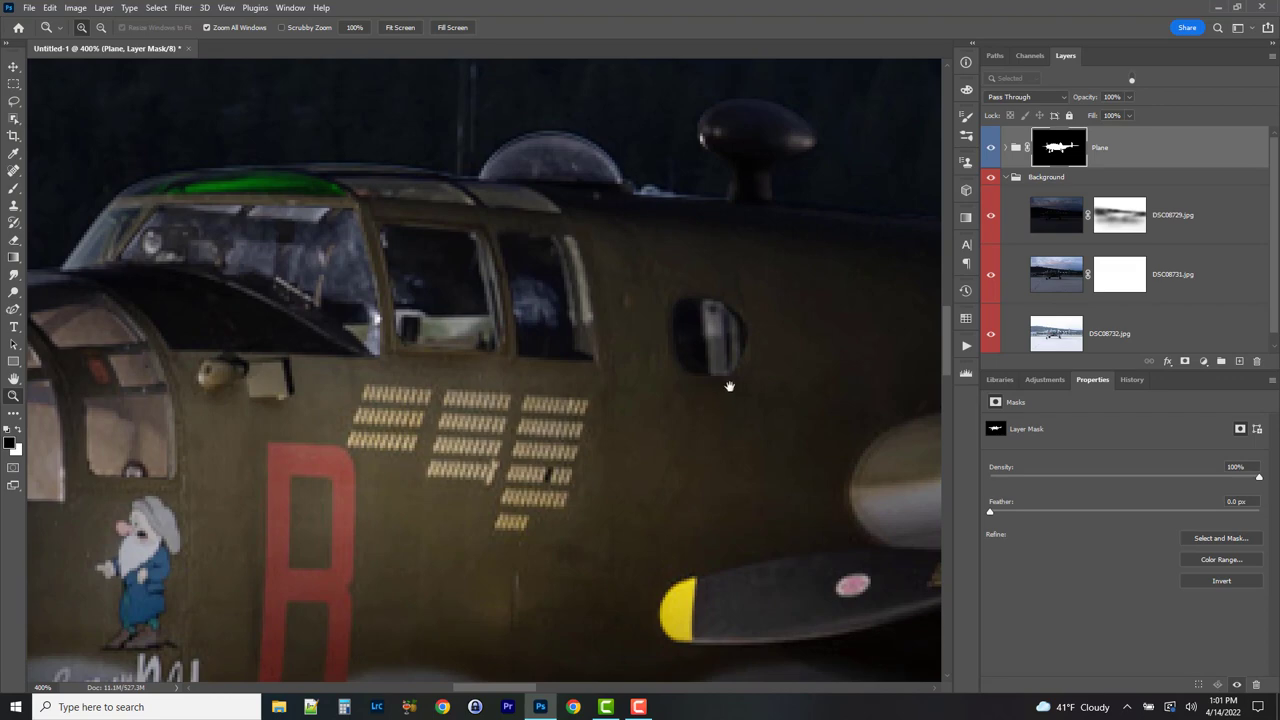
drag(777, 292, 349, 411)
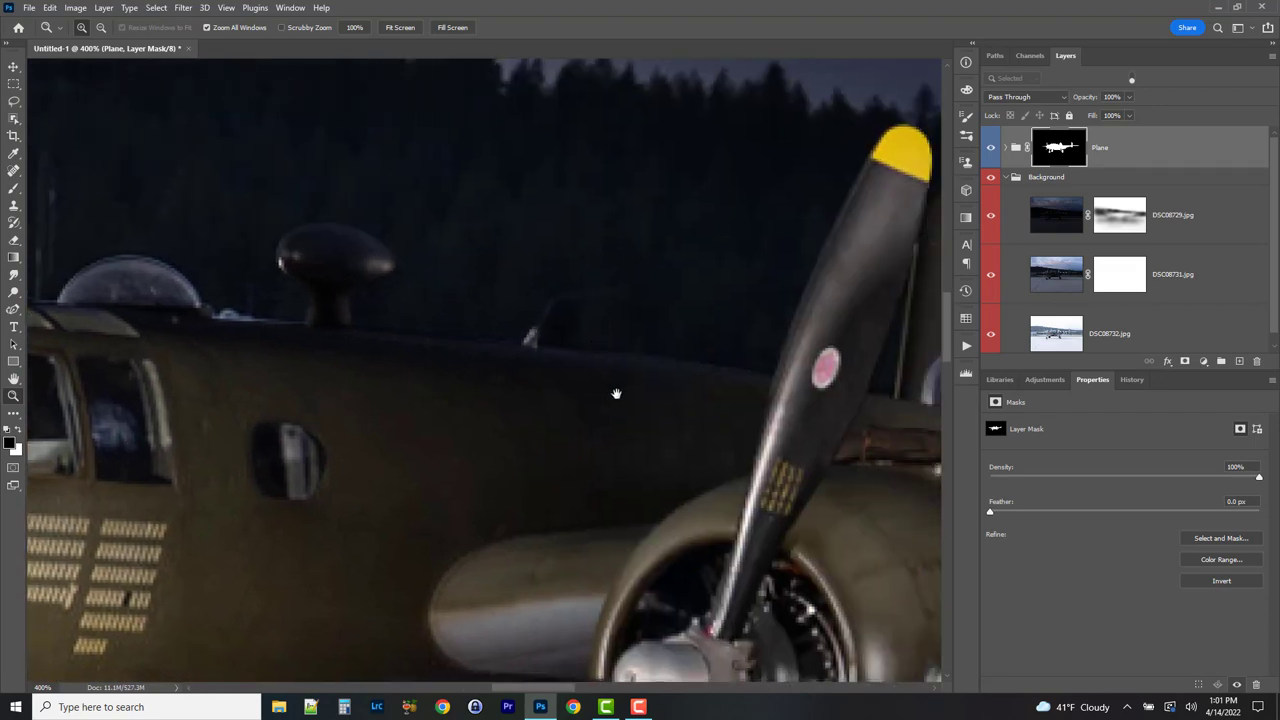
drag(616, 394, 186, 458)
drag(353, 621, 588, 341)
drag(653, 238, 596, 517)
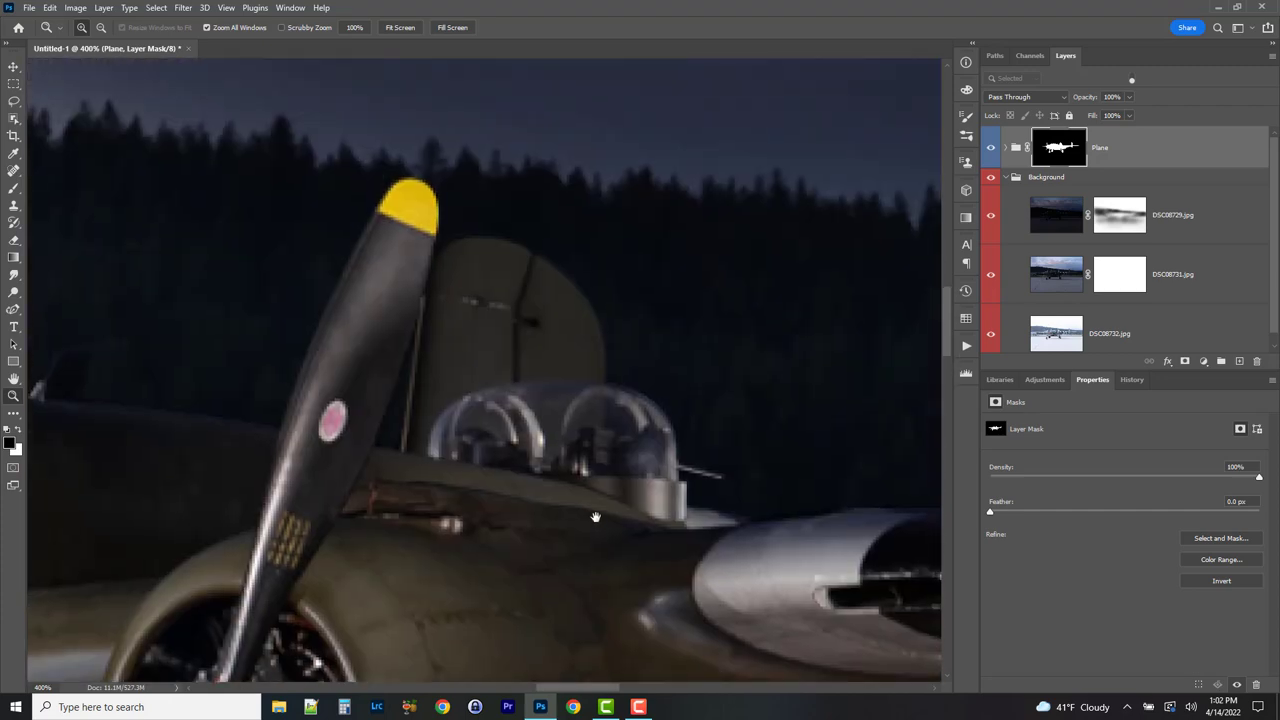
drag(709, 549, 166, 394)
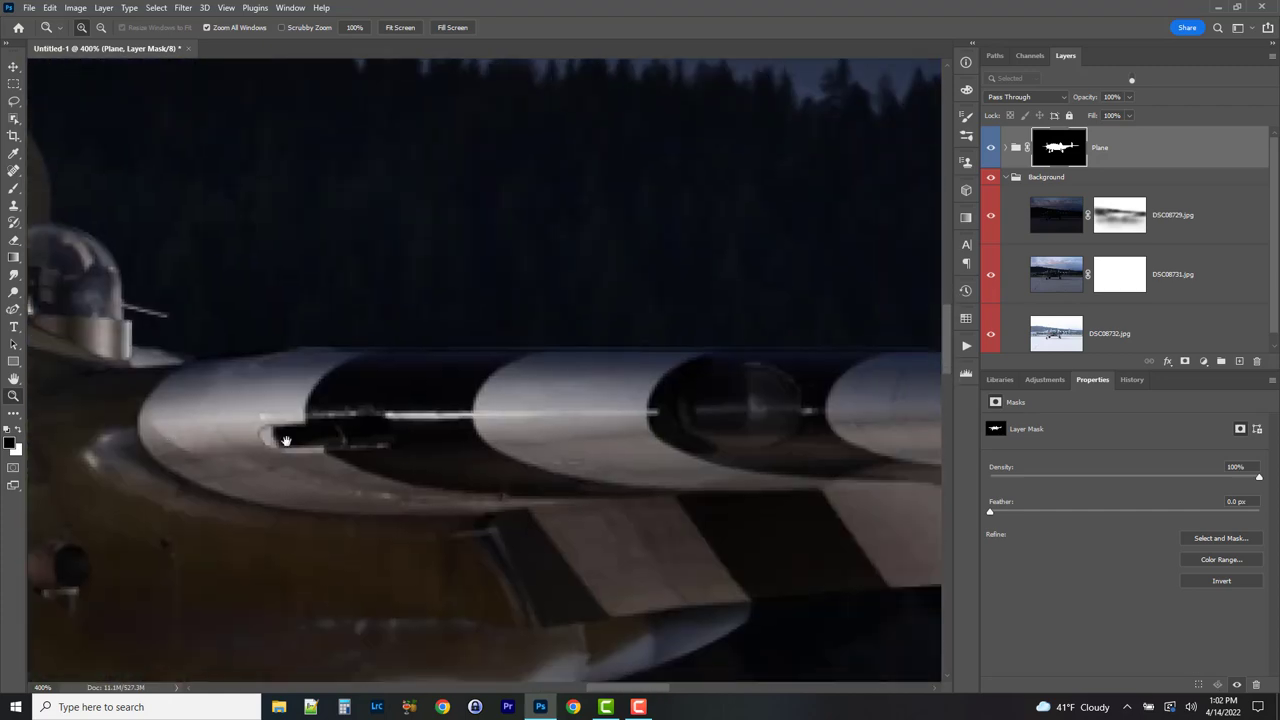
drag(286, 441, 900, 341)
drag(174, 331, 650, 321)
drag(615, 587, 564, 504)
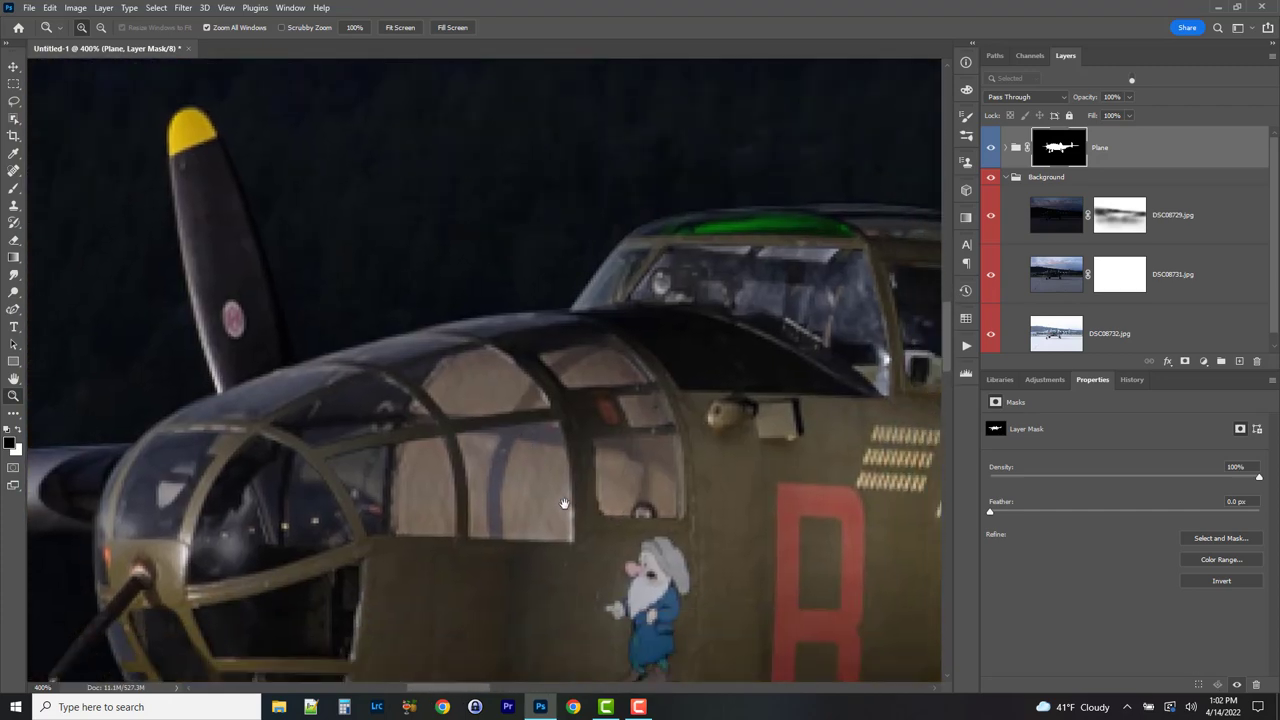
drag(250, 464, 407, 429)
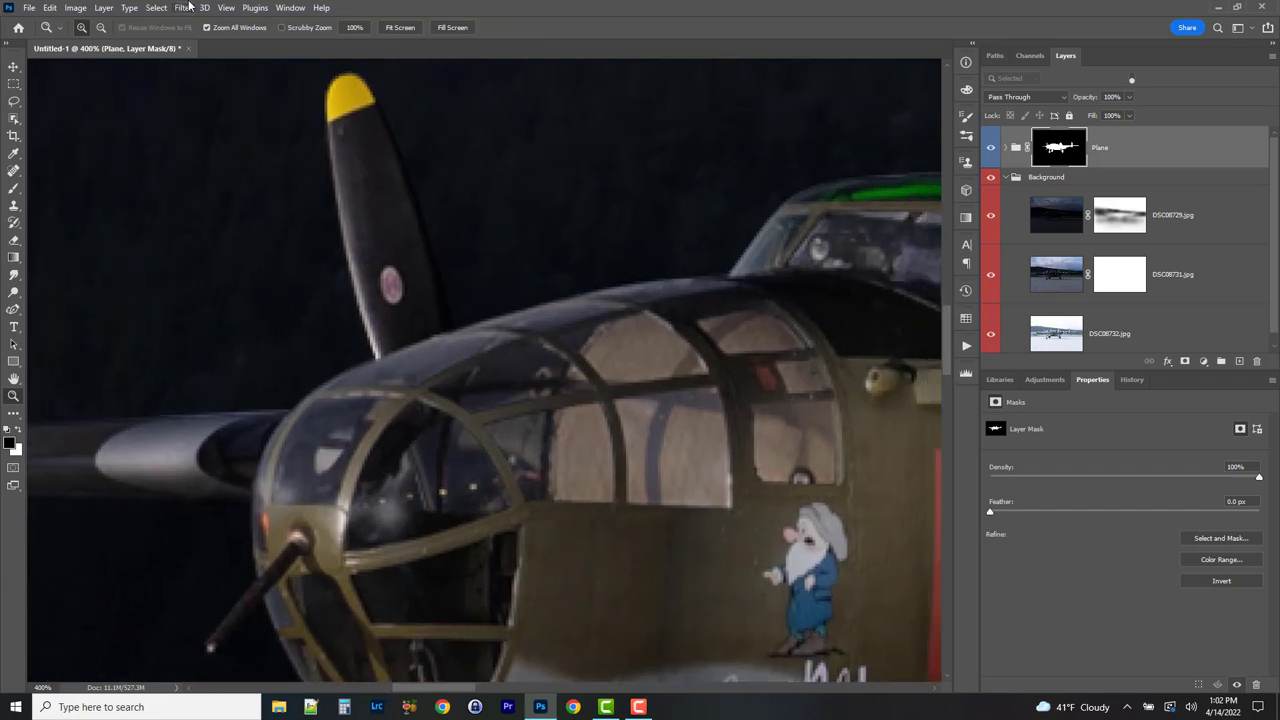
- Set the Plane group mask's feather to 2.9 px in its properties
click(290, 8)
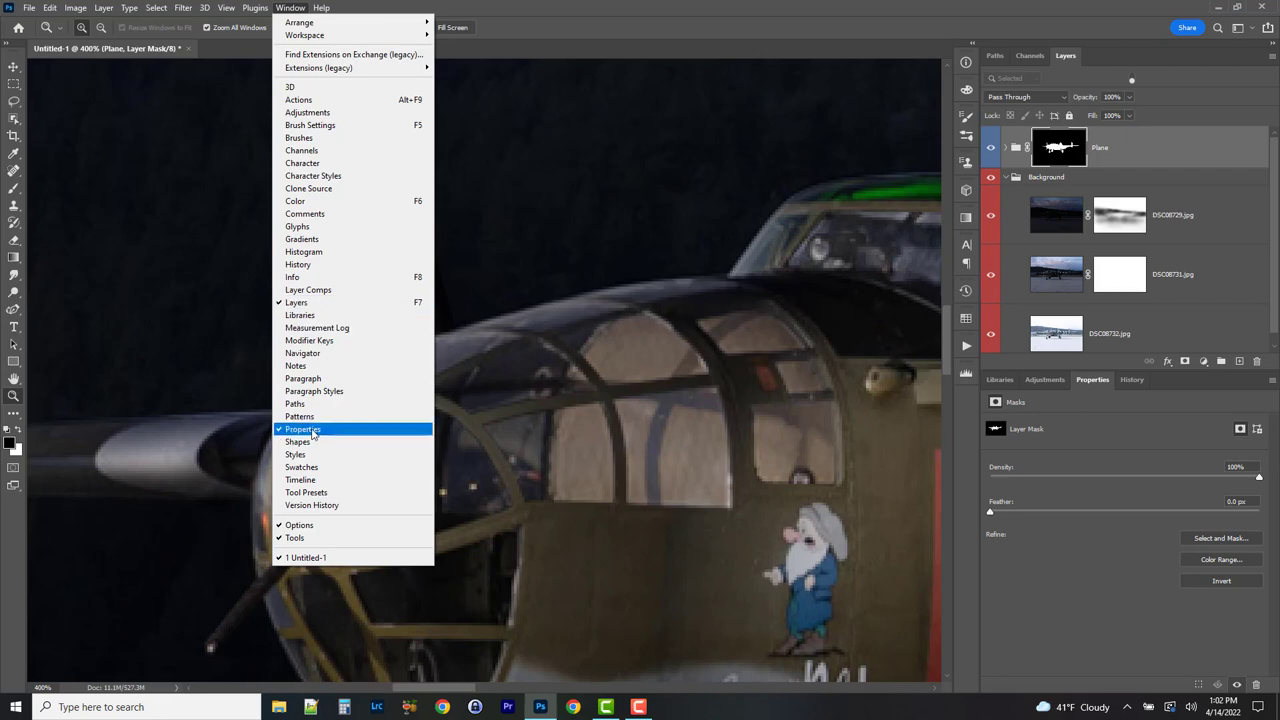
click(1093, 594)
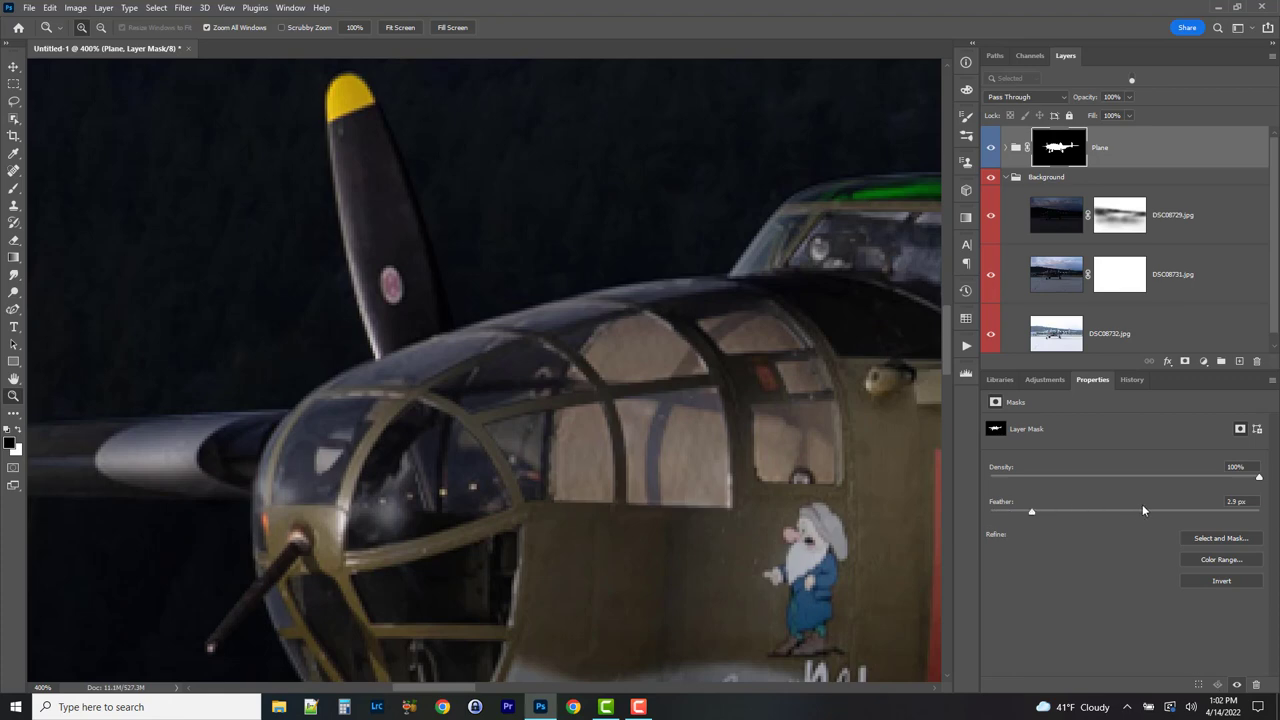
- Set the Plane mask's feather to 0.6 px and check its edges along the cockpit, upper fuselage and engine before viewing the whole composite
drag(1142, 504, 991, 515)
drag(828, 442, 614, 422)
drag(746, 188, 237, 437)
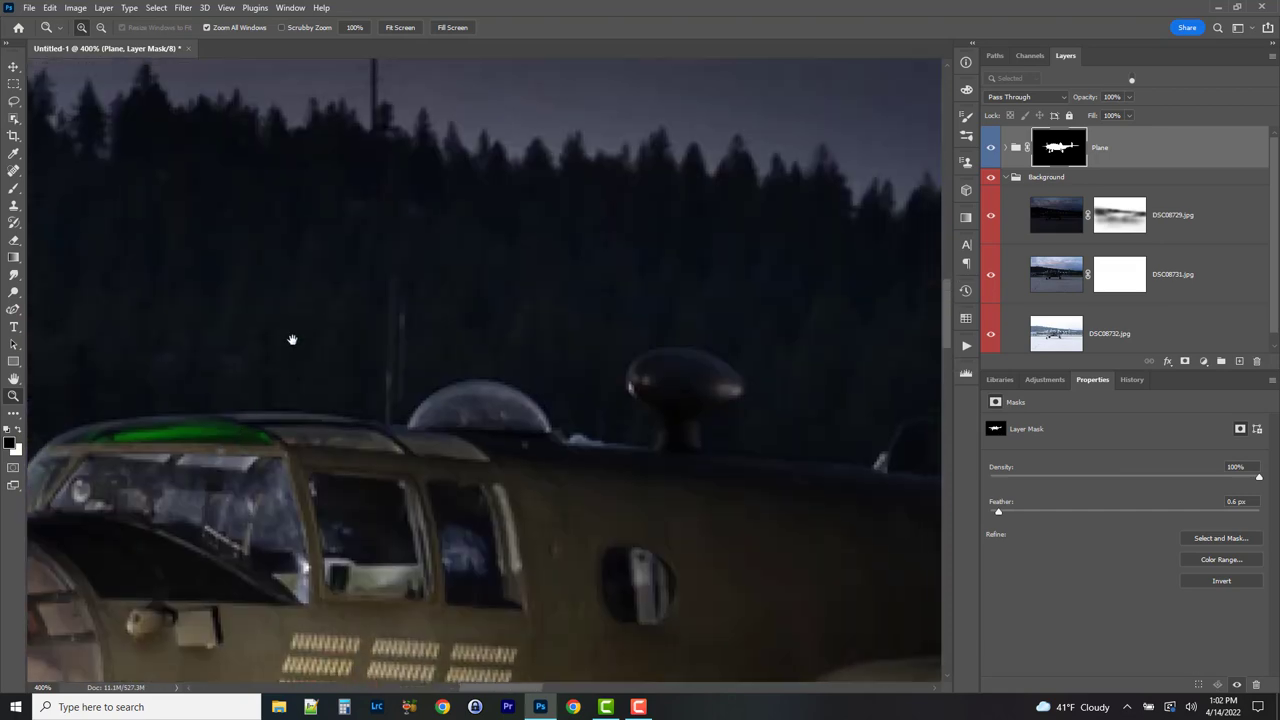
drag(606, 532, 425, 462)
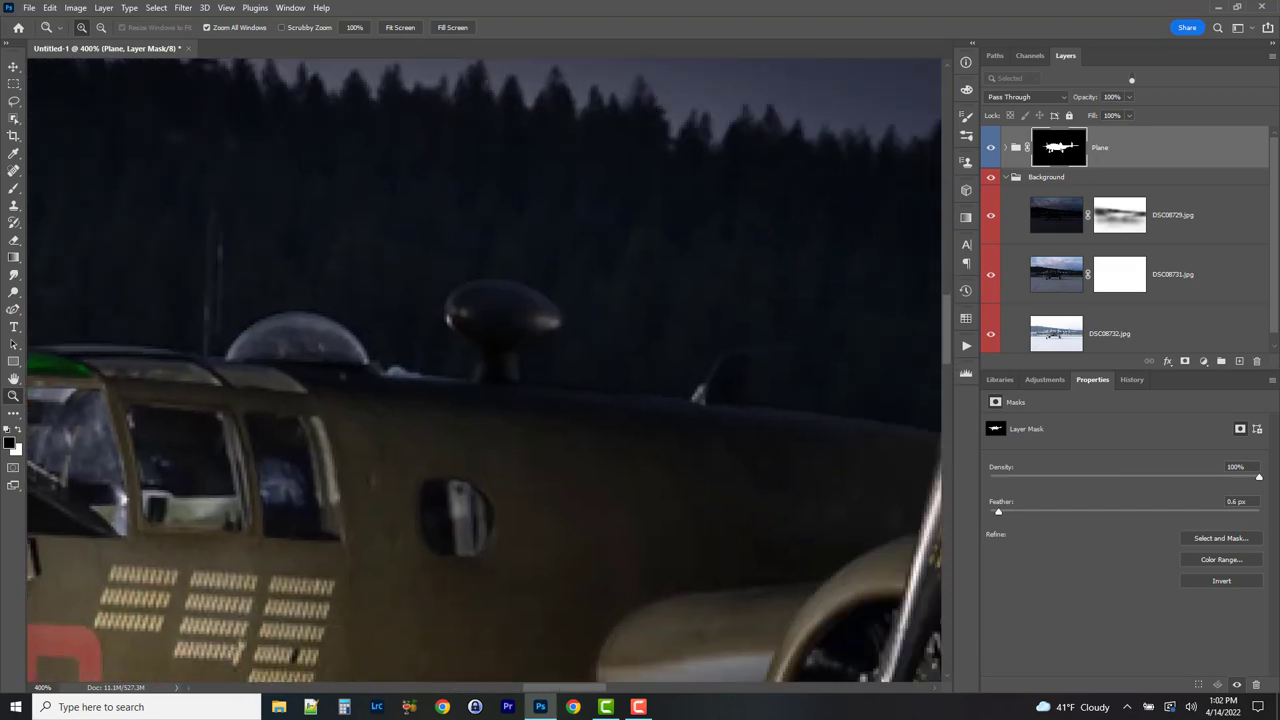
drag(853, 516, 323, 440)
drag(218, 446, 524, 383)
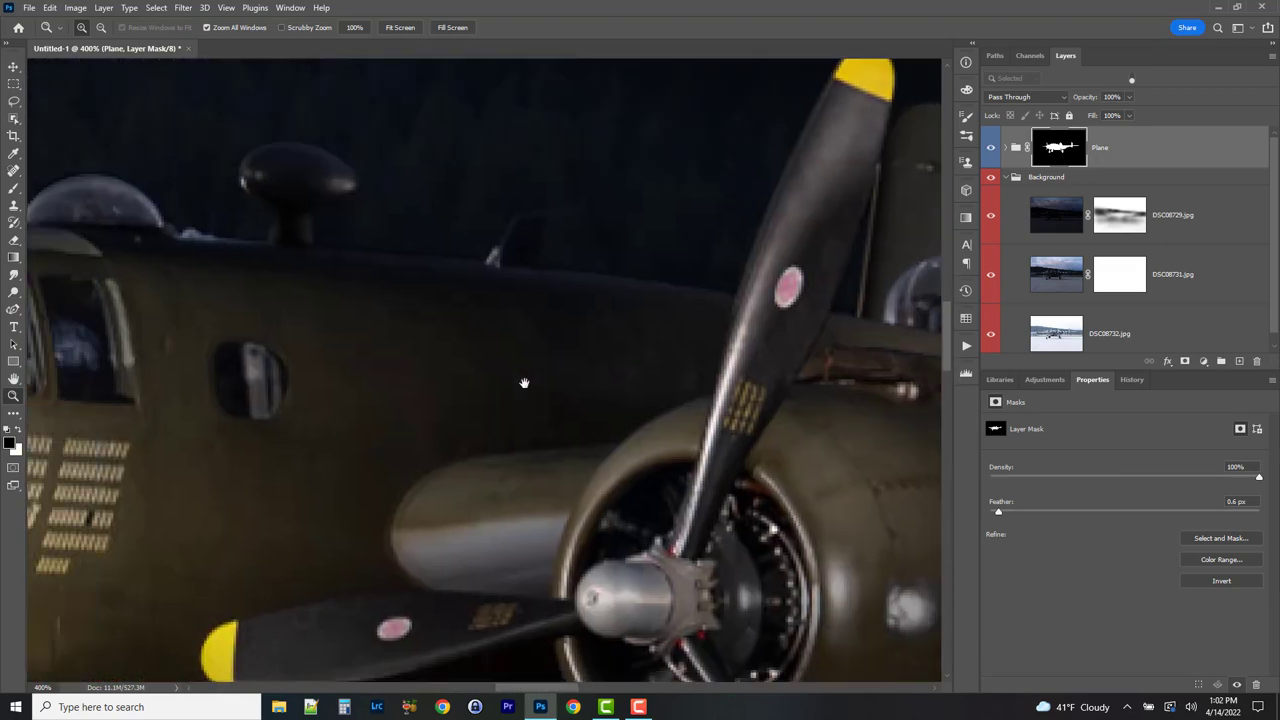
key(ctrl+0)
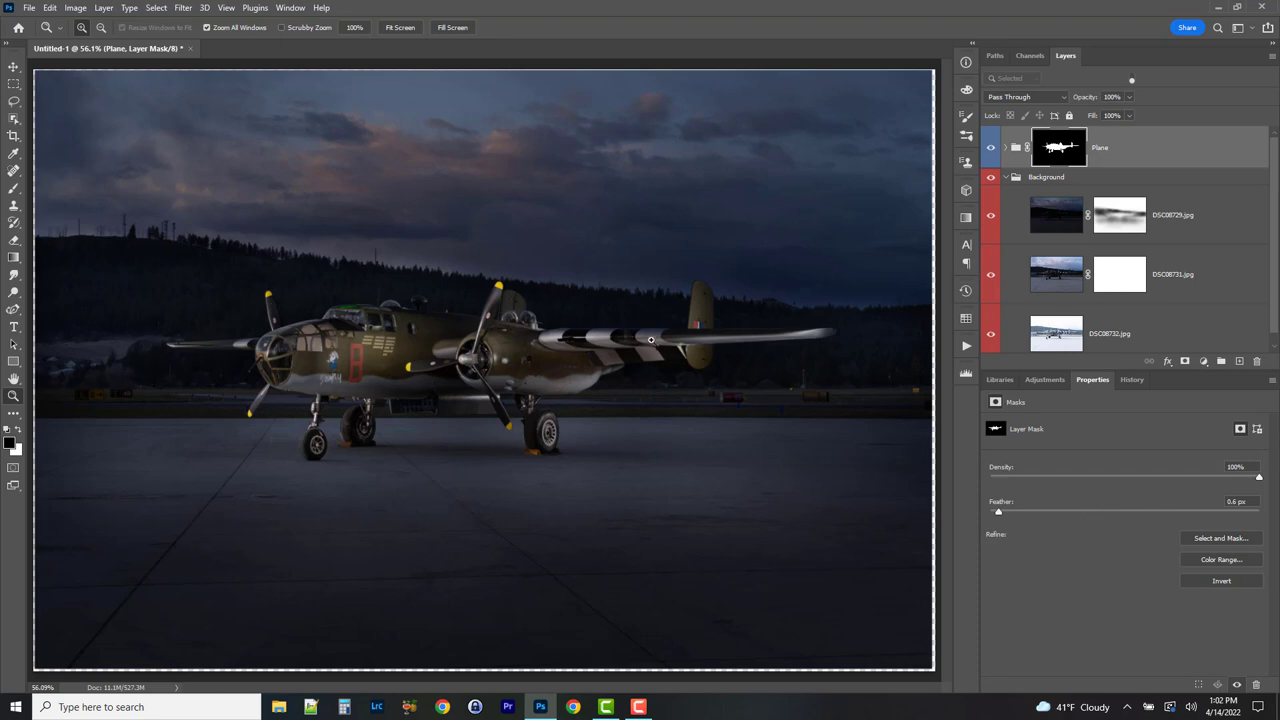
- Paint black on the Plane mask over the orange chock at the main wheel beneath the engine
click(529, 438)
click(528, 438)
click(527, 438)
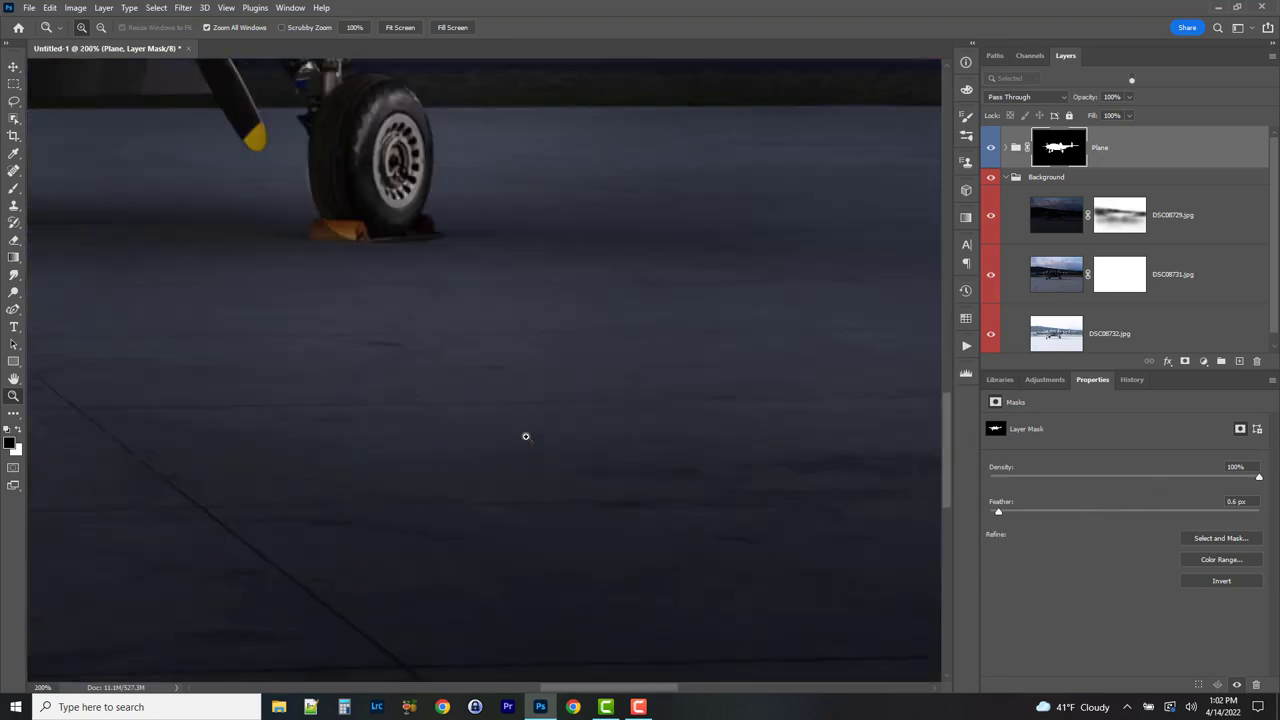
drag(354, 324, 632, 514)
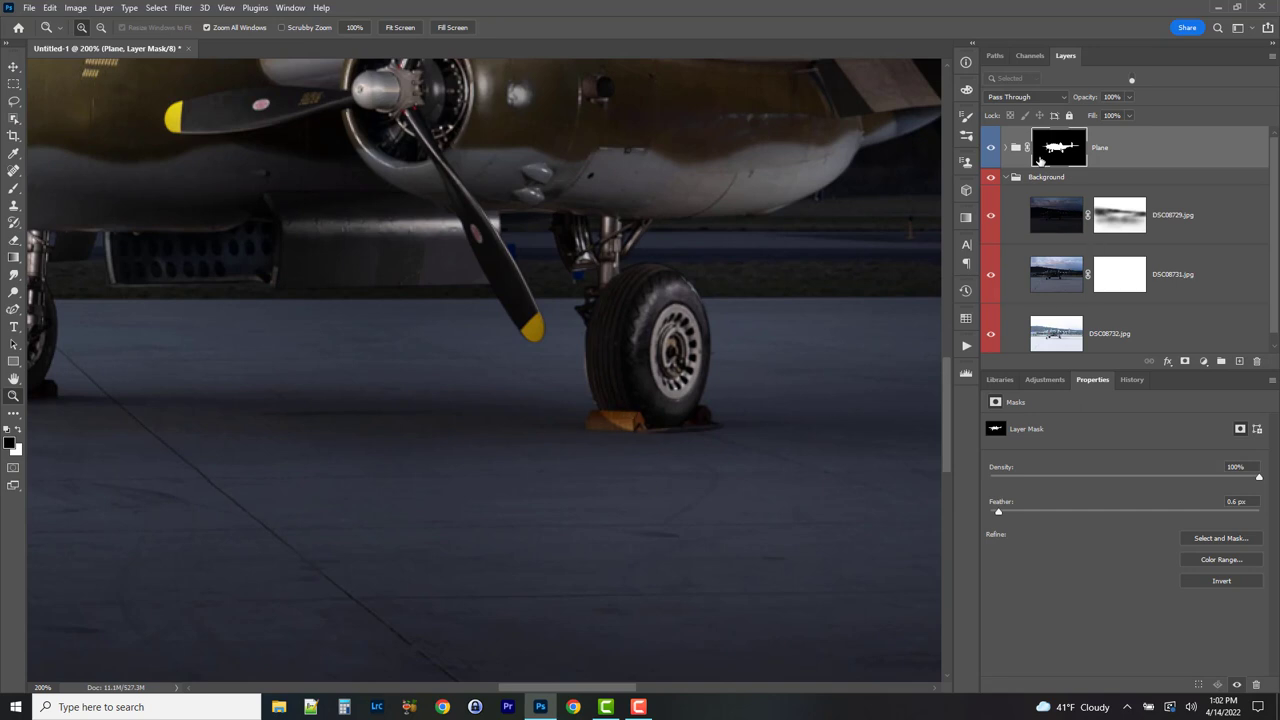
click(13, 188)
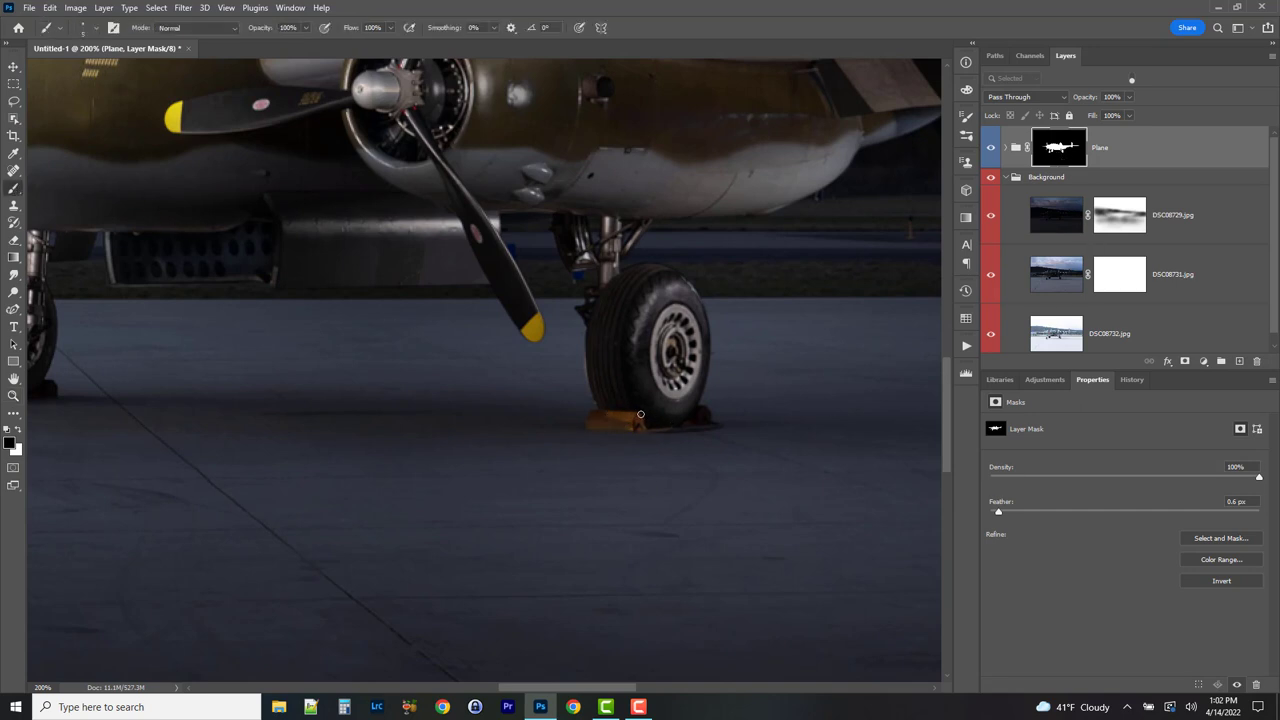
drag(640, 414, 634, 432)
- Compare the nose and wheel area with the Plane group hidden and shown, and collapse the Background group
scroll(572, 406, left, 5)
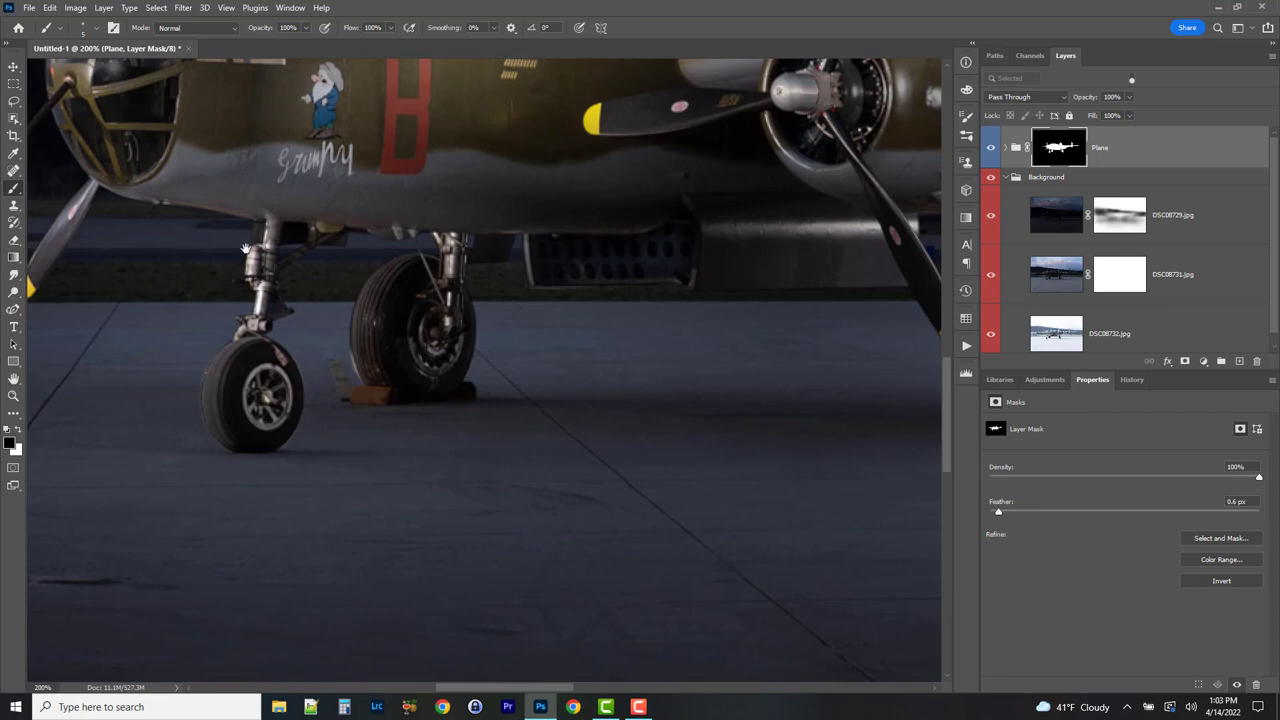
drag(245, 248, 441, 354)
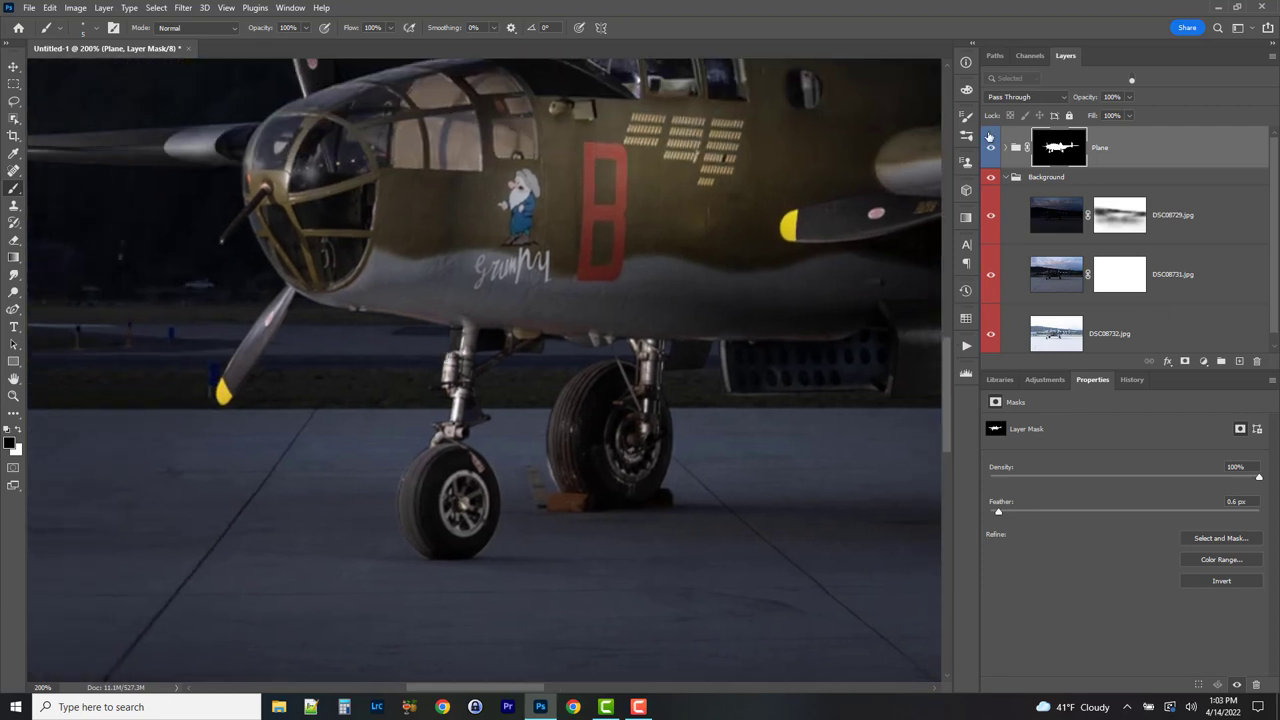
click(990, 147)
click(990, 147)
click(1005, 177)
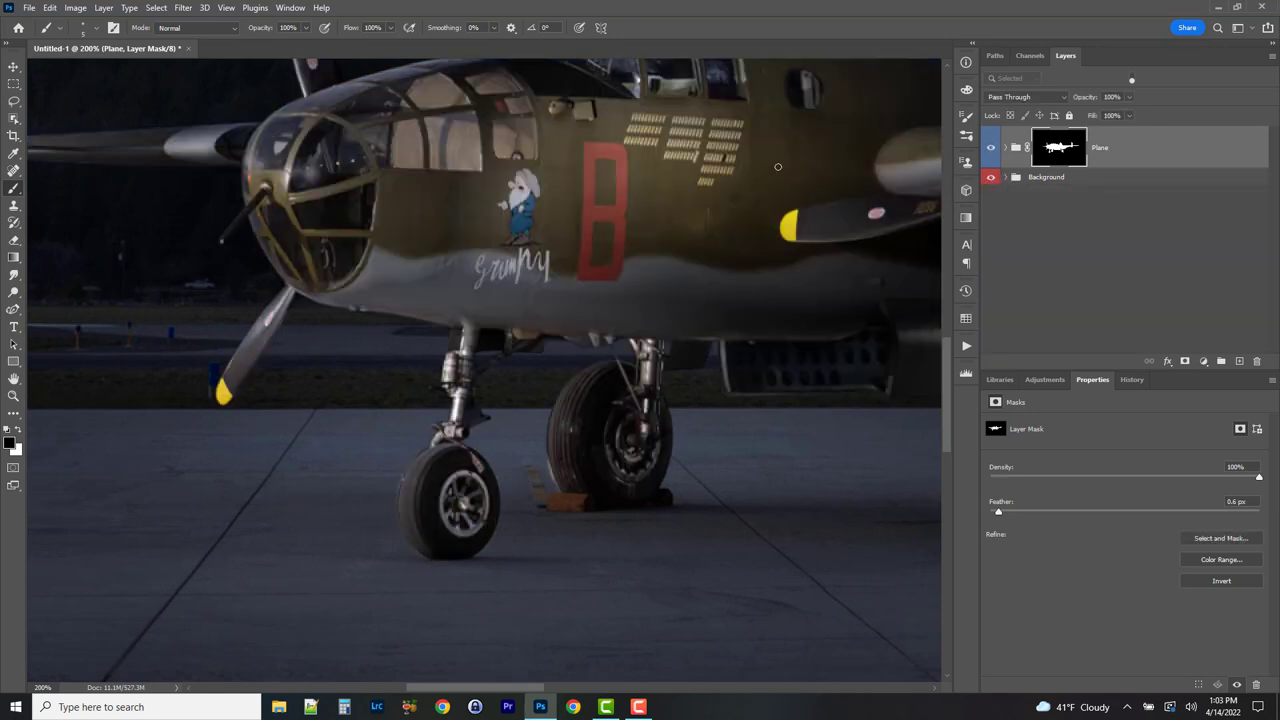
- Examine the blended plane at 200% along the far wing, nose, landing gear, engine, propeller and striped wing
drag(777, 168, 838, 295)
drag(702, 312, 1098, 338)
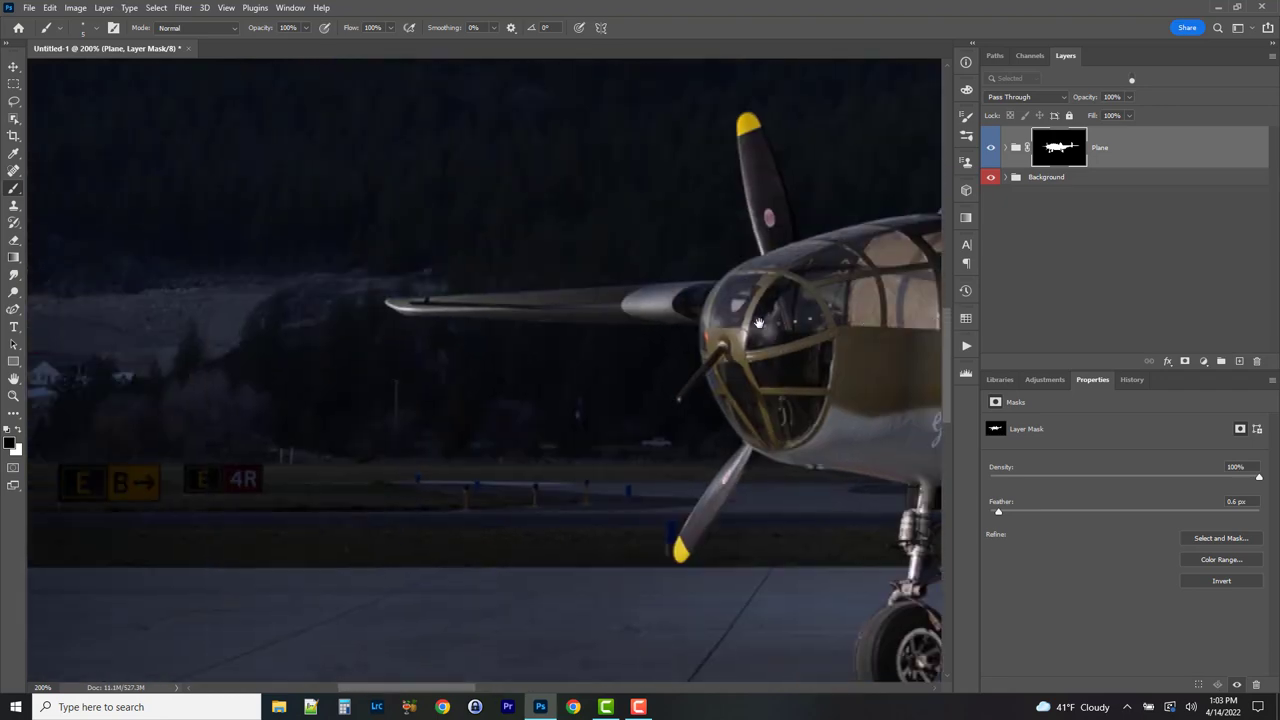
drag(761, 320, 99, 234)
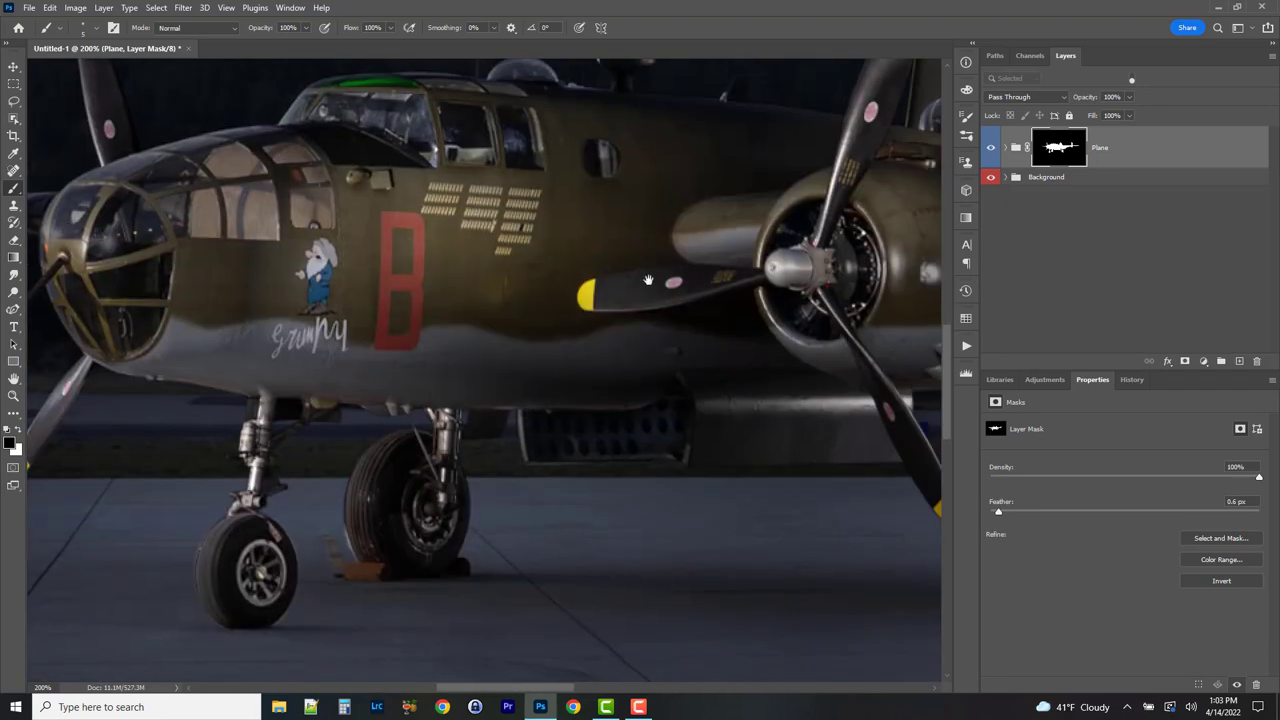
drag(648, 280, 229, 420)
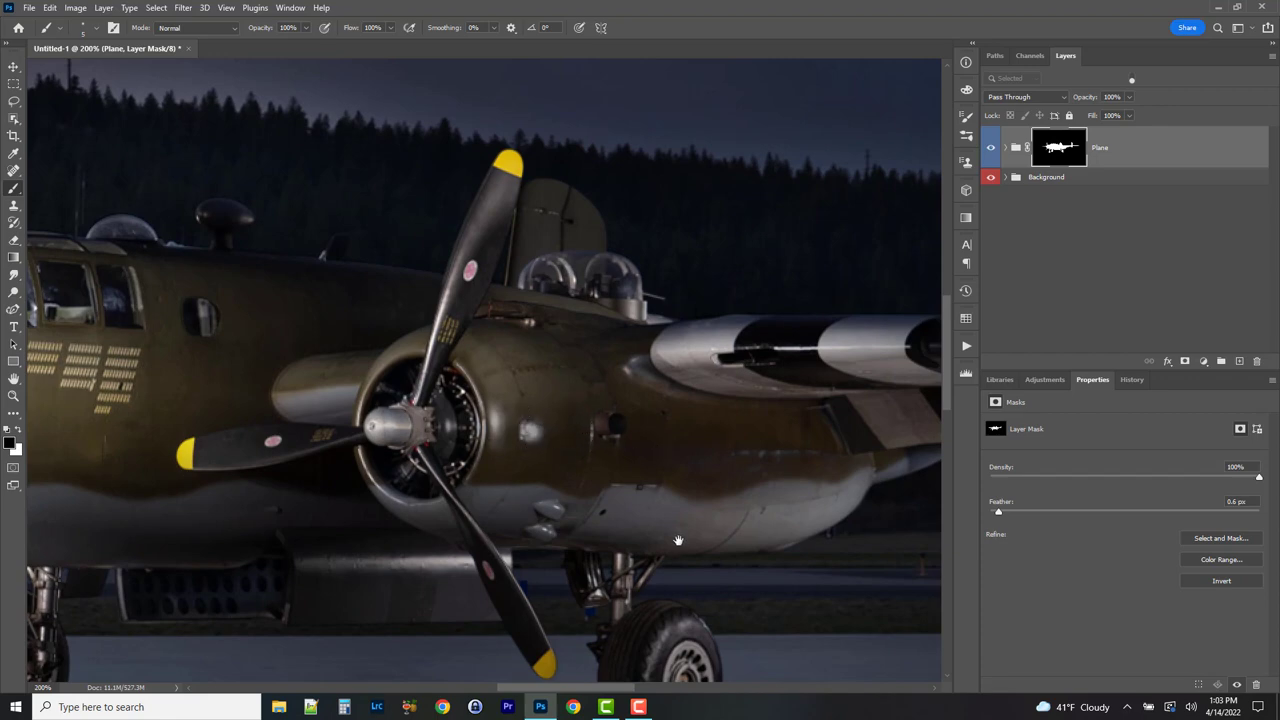
drag(678, 540, 652, 348)
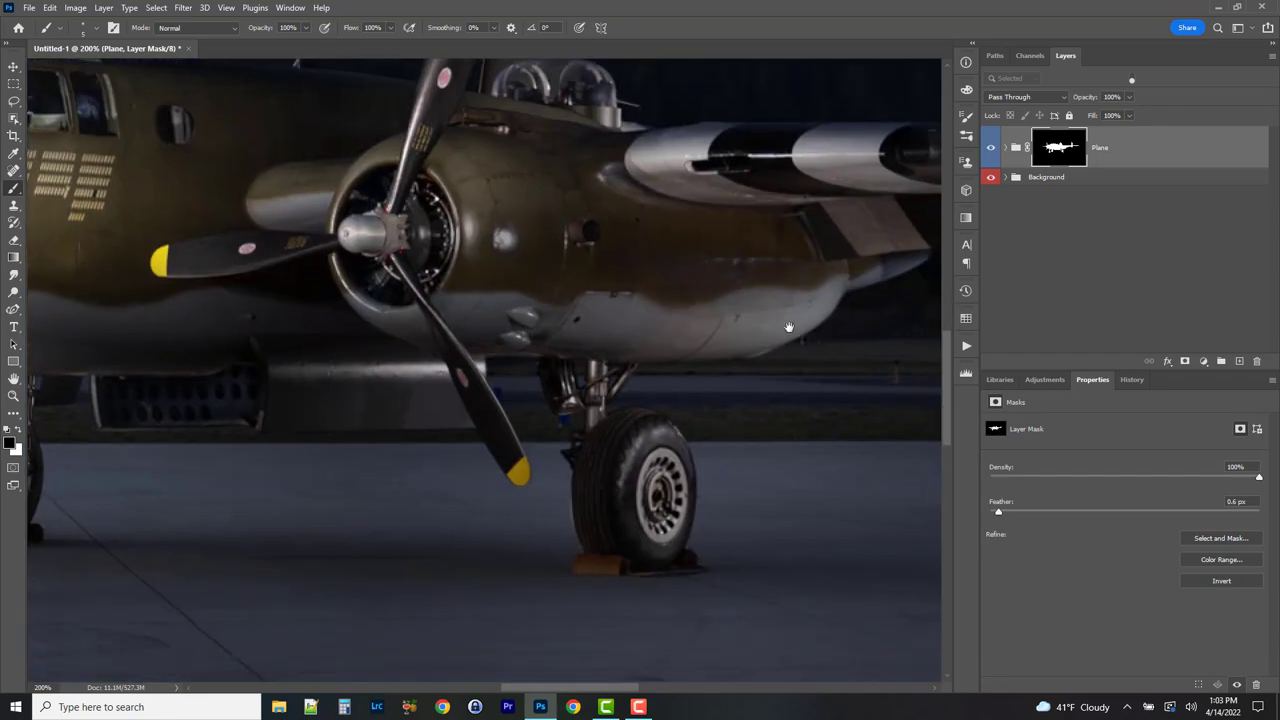
drag(790, 327, 311, 520)
drag(743, 343, 531, 373)
drag(196, 338, 592, 322)
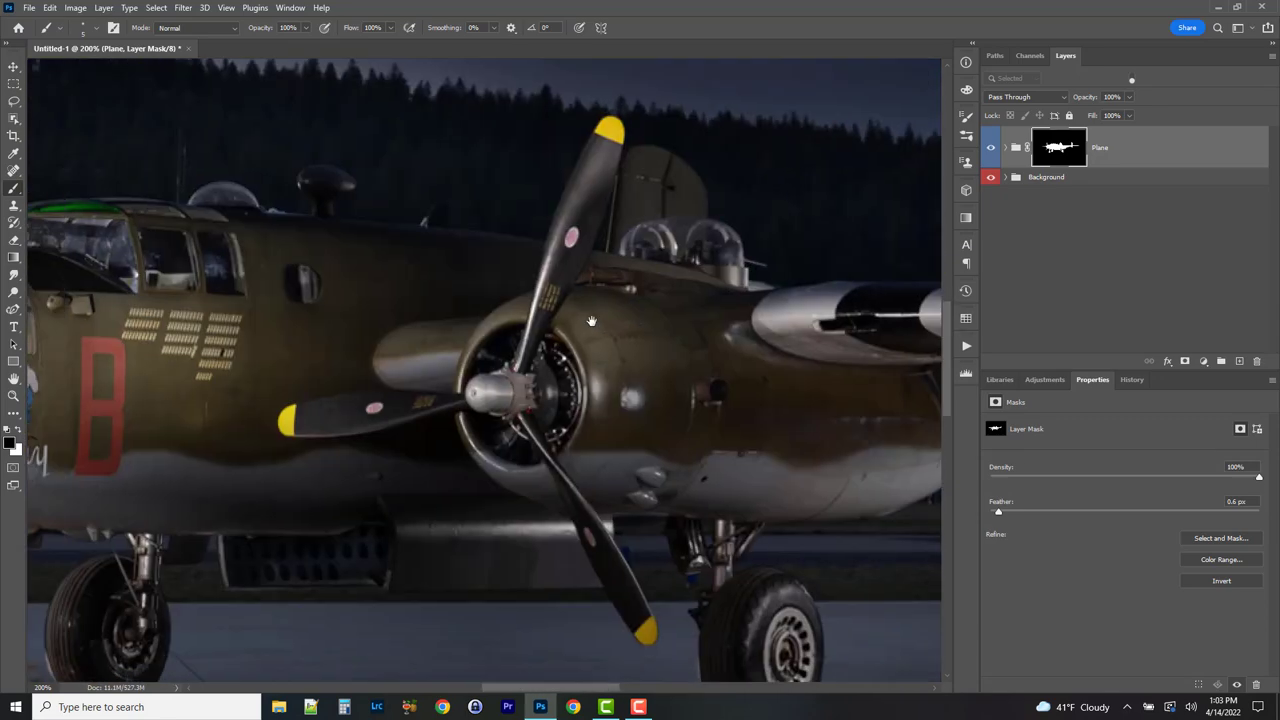
drag(442, 432, 548, 434)
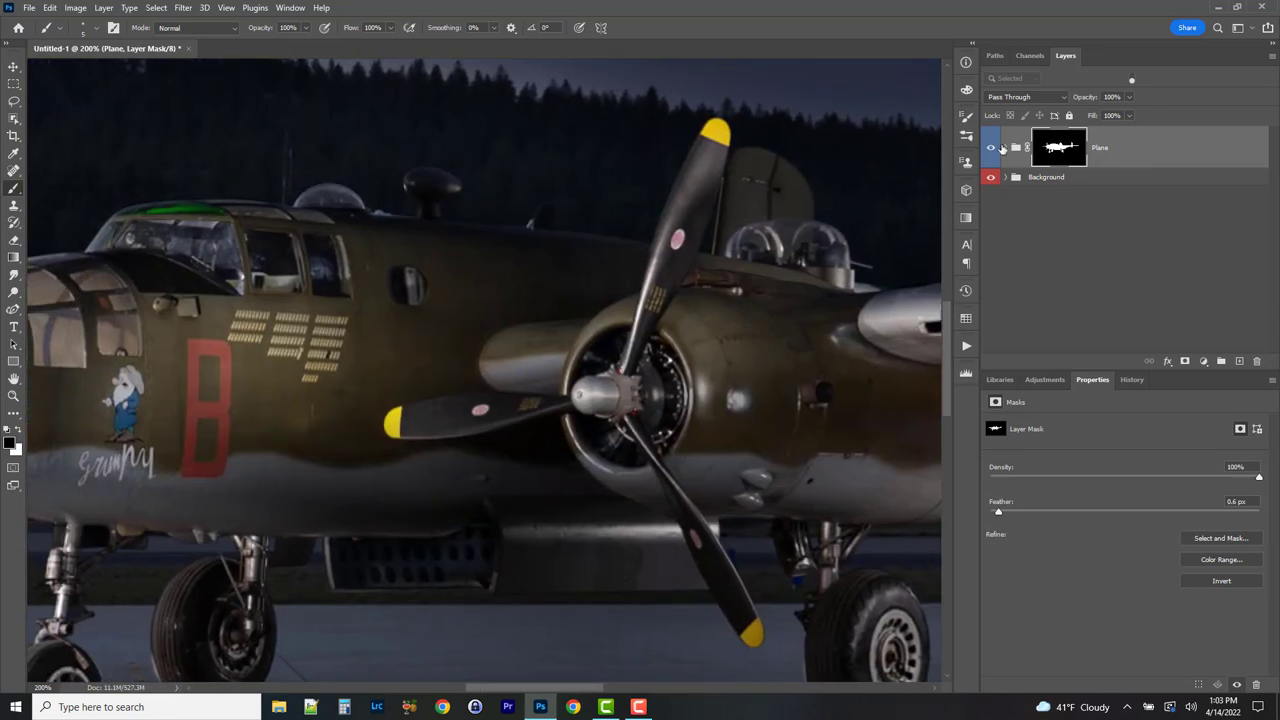
- Expand the Plane group, hide Curves 2 and Curves 1, and add an empty layer above DSC08732.jpg copy
click(1004, 147)
click(1207, 190)
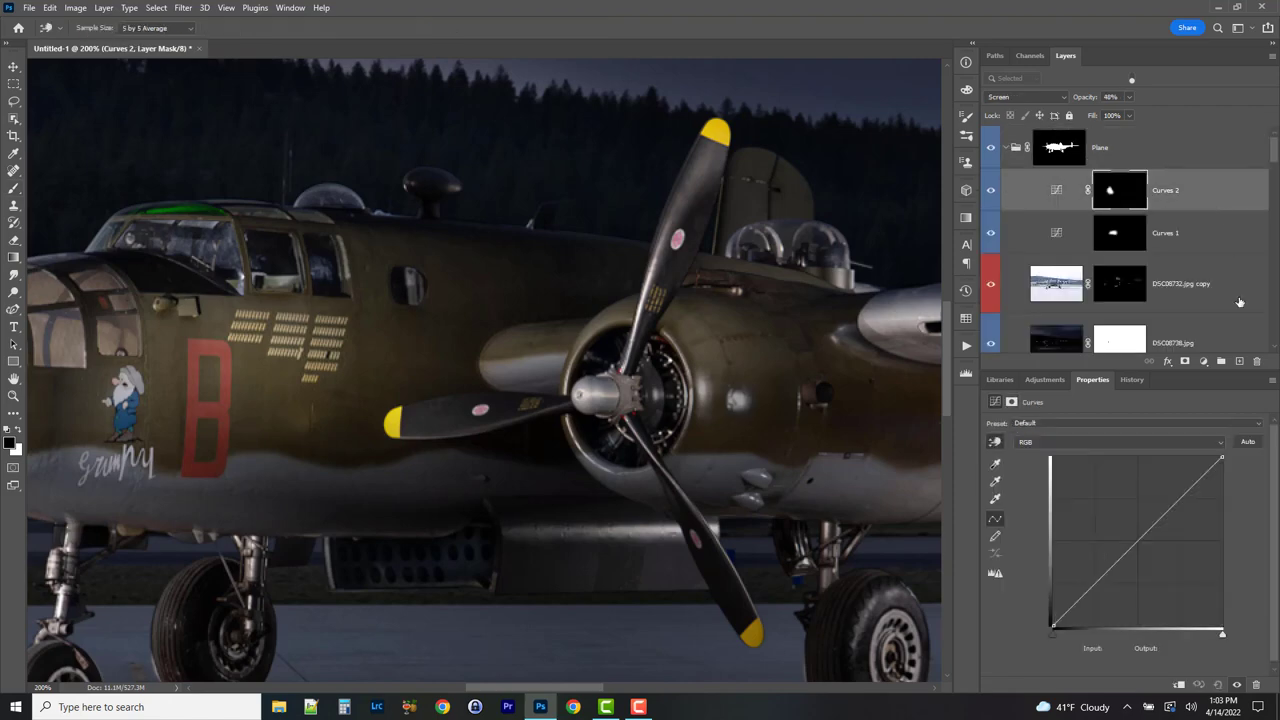
click(988, 193)
click(990, 232)
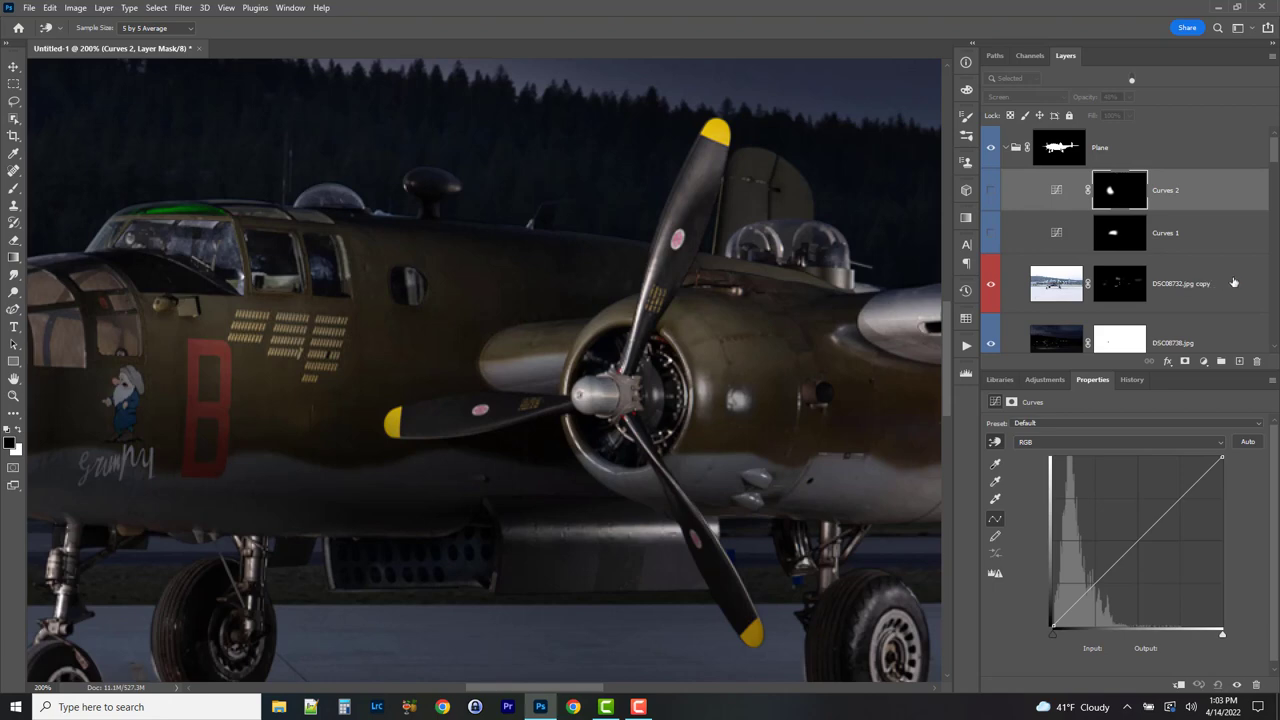
click(1234, 283)
click(1239, 361)
- Clone out the bright reflection on the engine cowling with the Clone Stamp in Normal mode at 15% flow, and compare before and after
key(b)
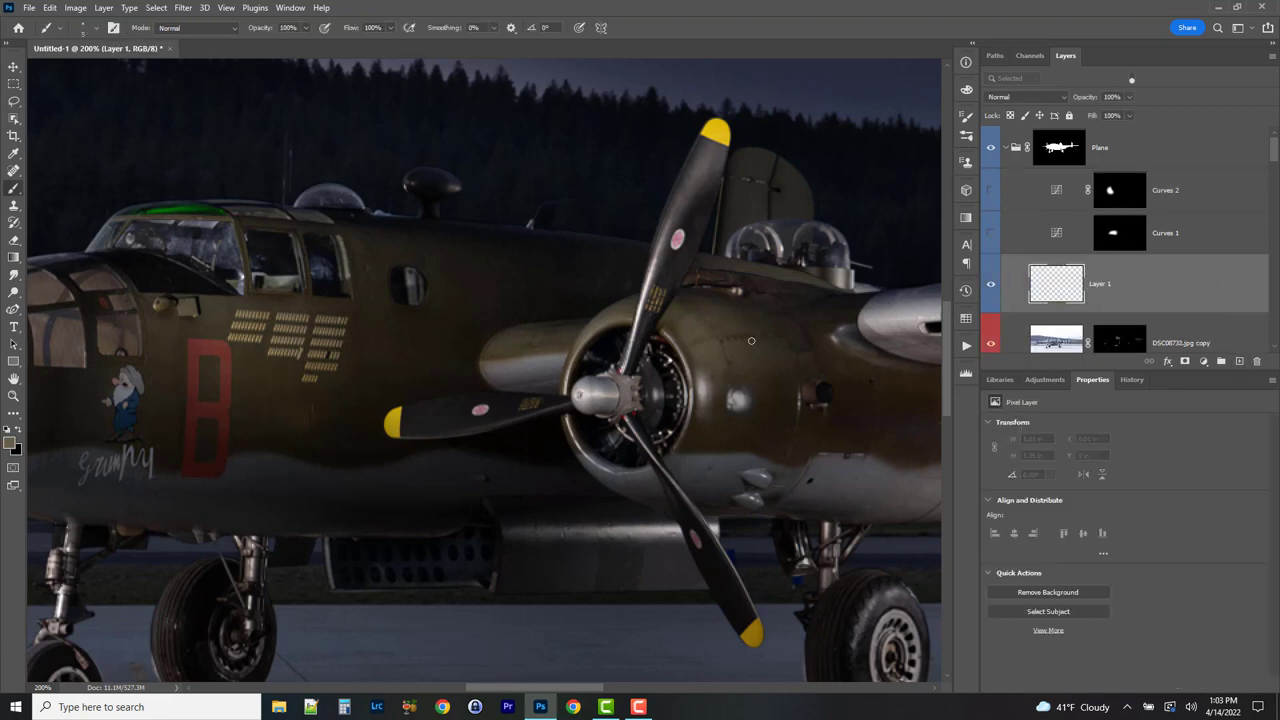
click(13, 206)
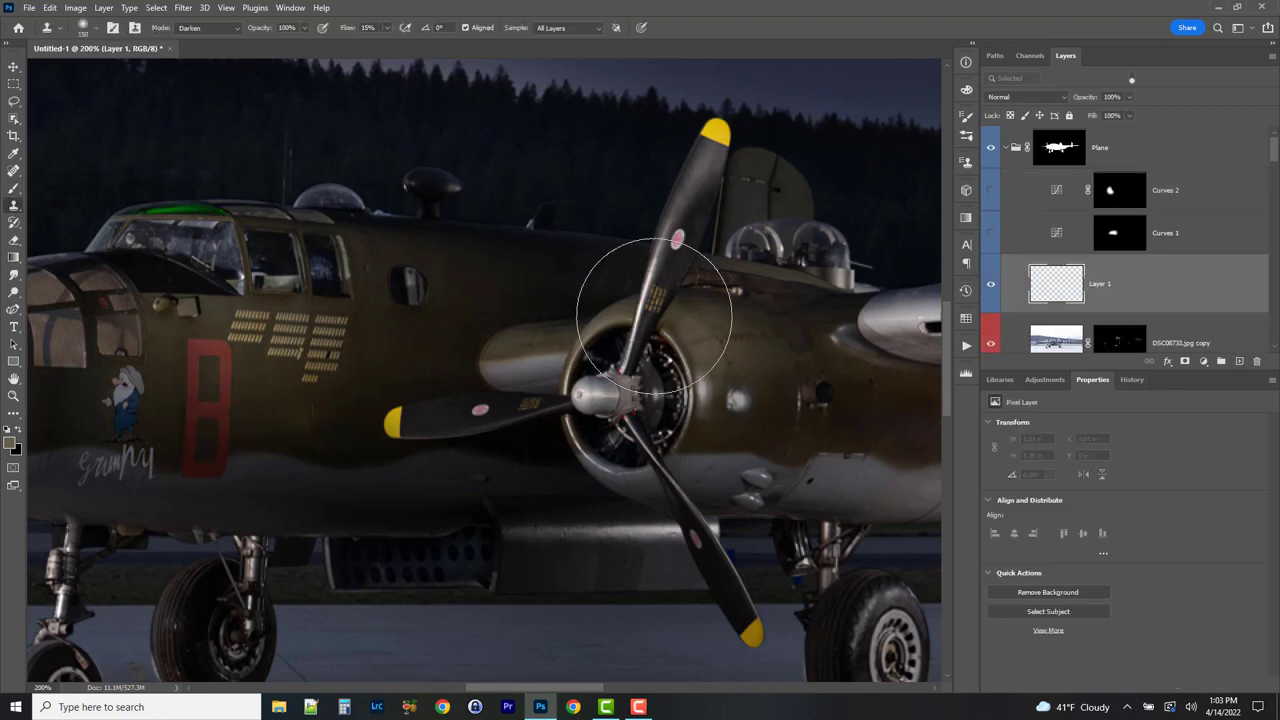
click(205, 28)
click(195, 37)
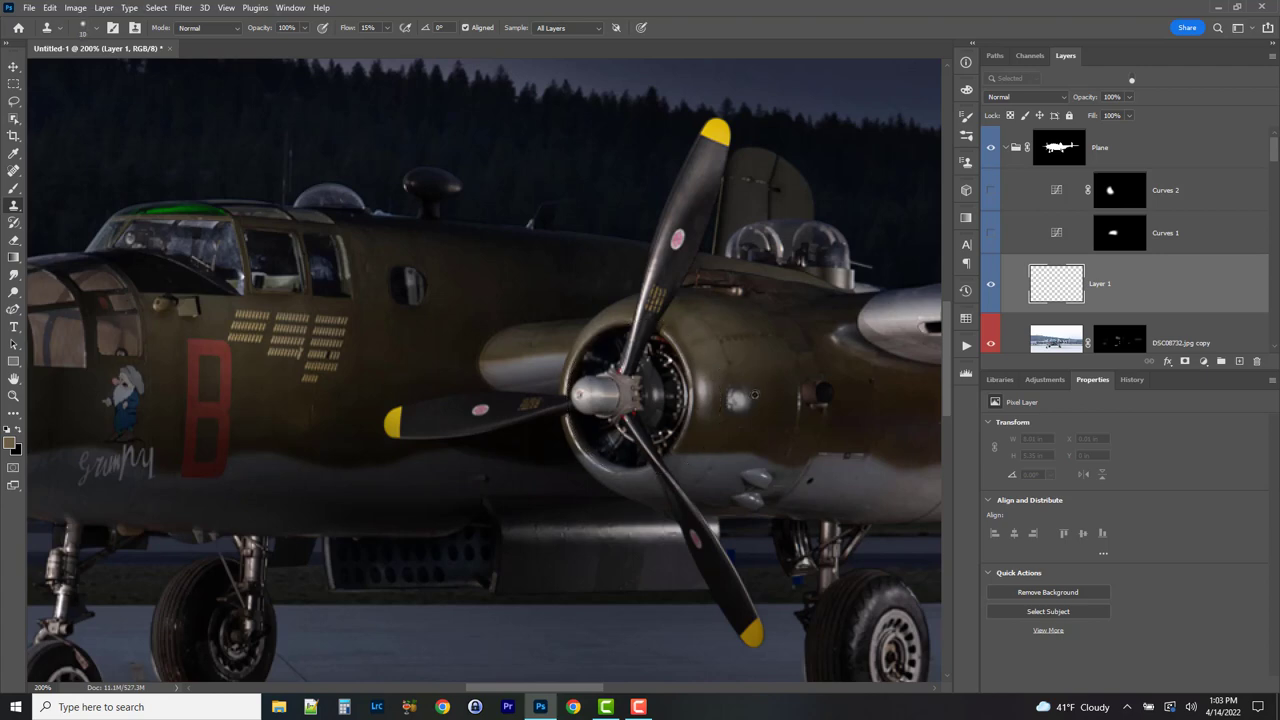
mouse_move(747, 390)
mouse_down()
mouse_move(729, 419)
mouse_move(728, 386)
mouse_move(725, 404)
mouse_move(785, 401)
mouse_move(724, 397)
mouse_move(766, 397)
mouse_move(716, 402)
mouse_move(725, 411)
mouse_move(767, 415)
mouse_move(764, 393)
mouse_move(757, 408)
mouse_move(798, 411)
mouse_up()
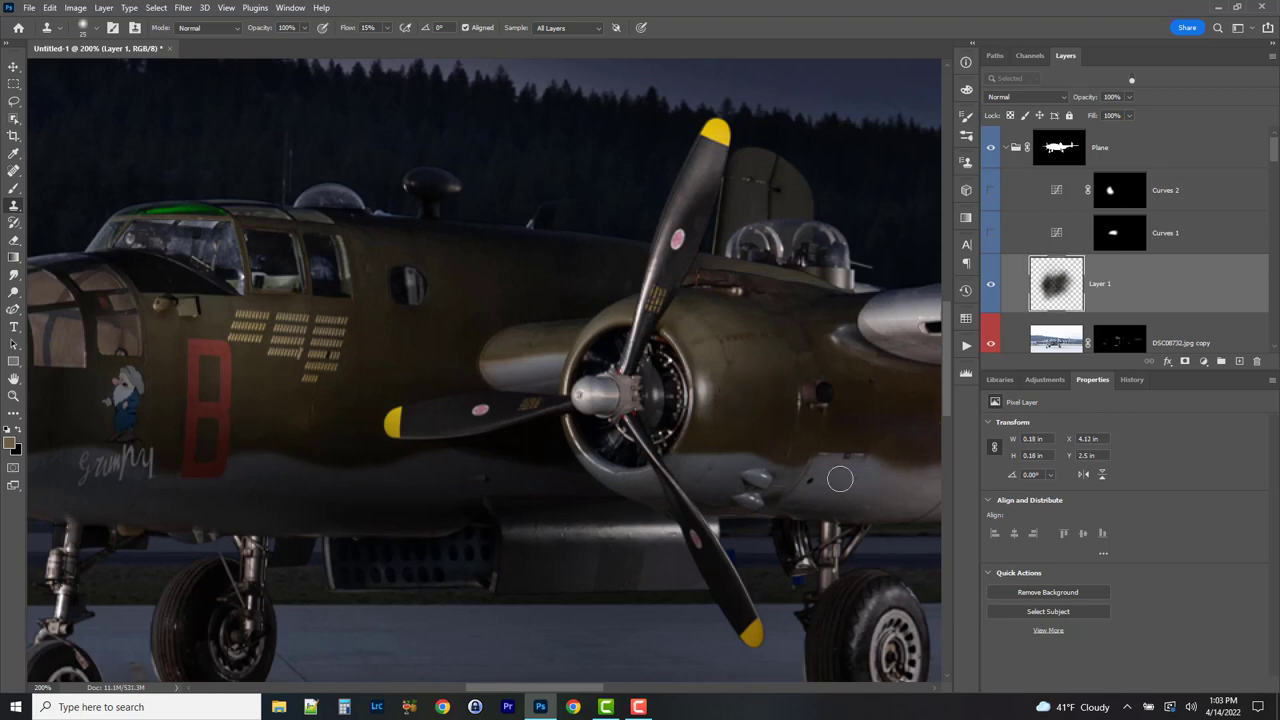
click(989, 285)
click(989, 285)
click(989, 285)
click(989, 285)
- Check the plane around the engine and cockpit, turn Curves 1 and Curves 2 back on, and collapse the Plane group
drag(827, 294, 281, 258)
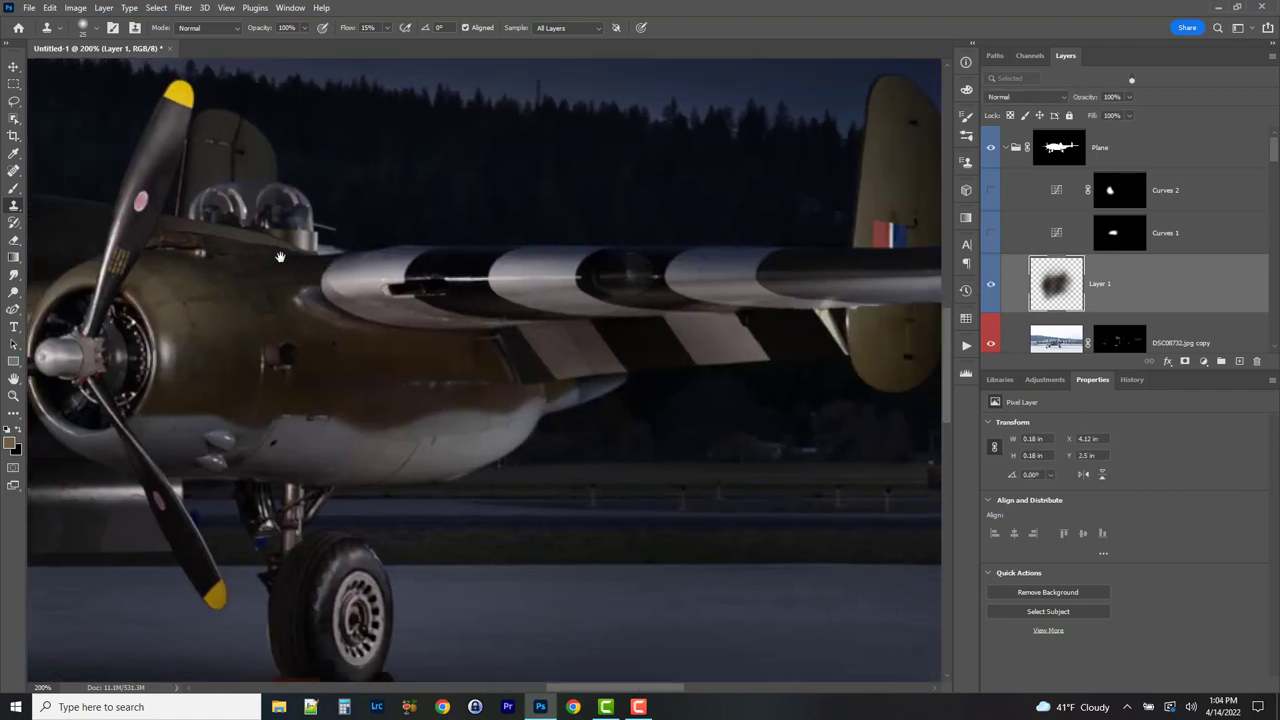
drag(716, 440, 930, 446)
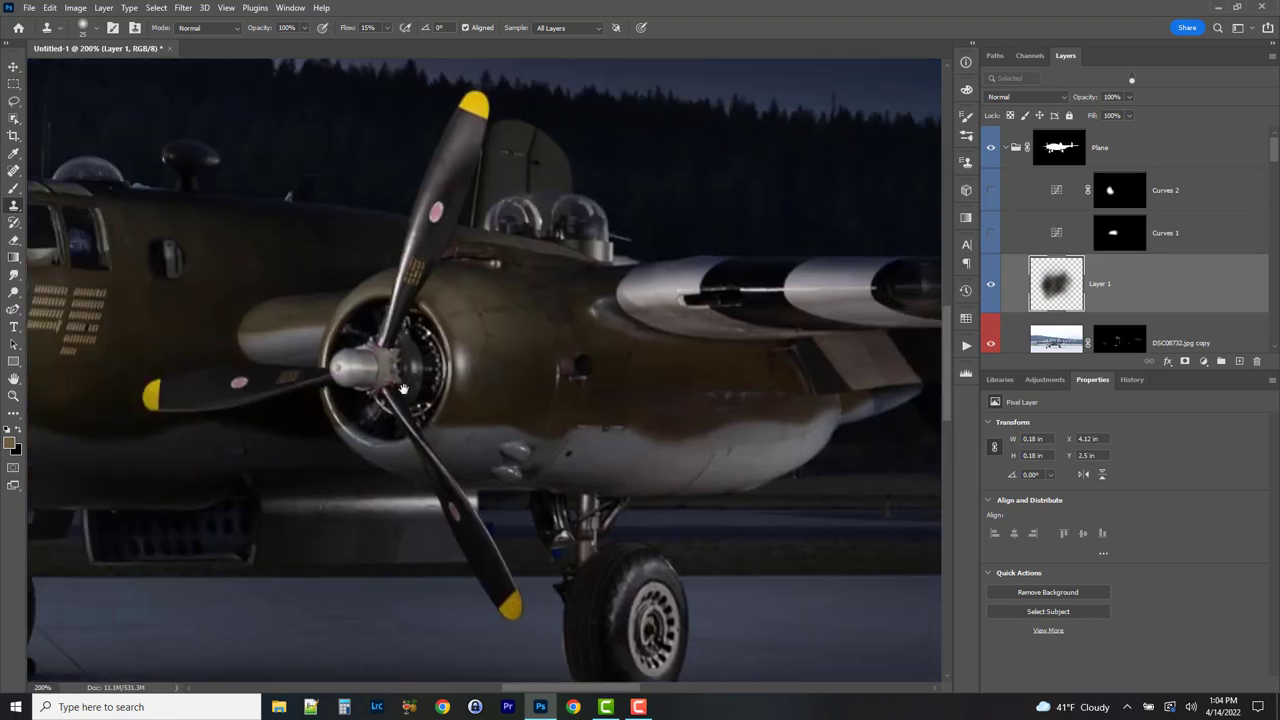
drag(226, 335, 718, 347)
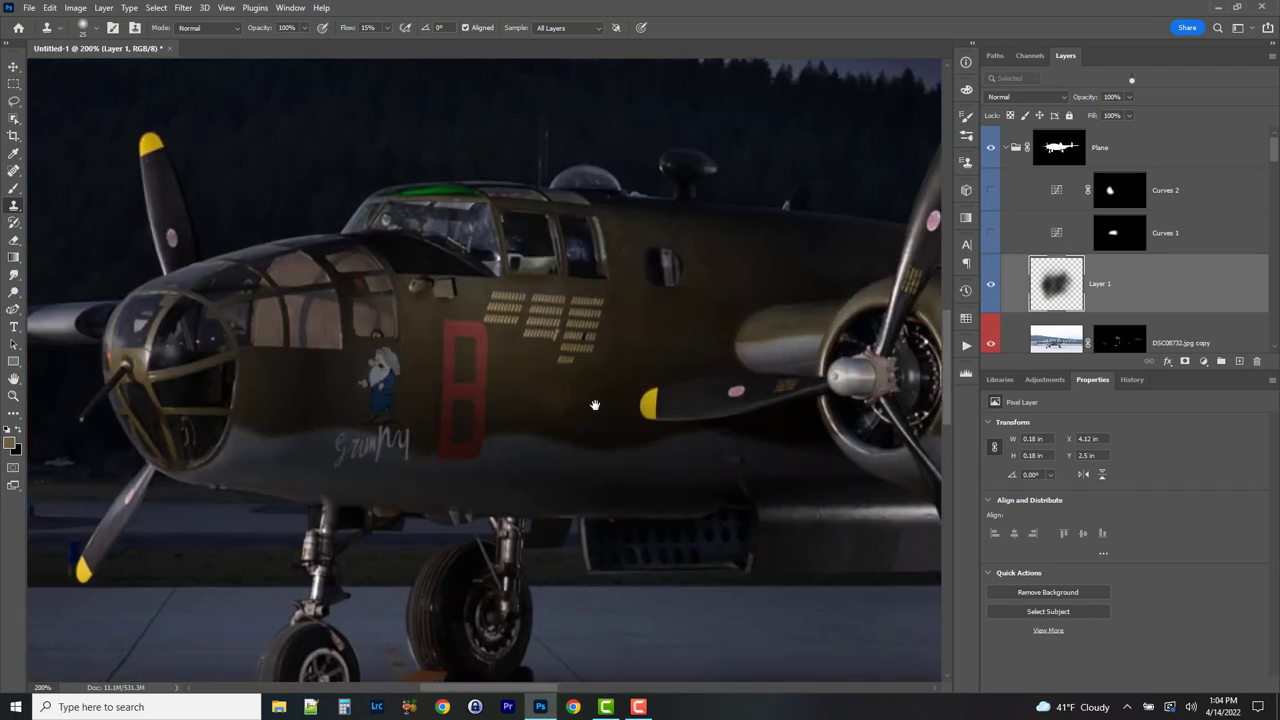
drag(594, 403, 285, 447)
drag(505, 203, 512, 394)
click(990, 232)
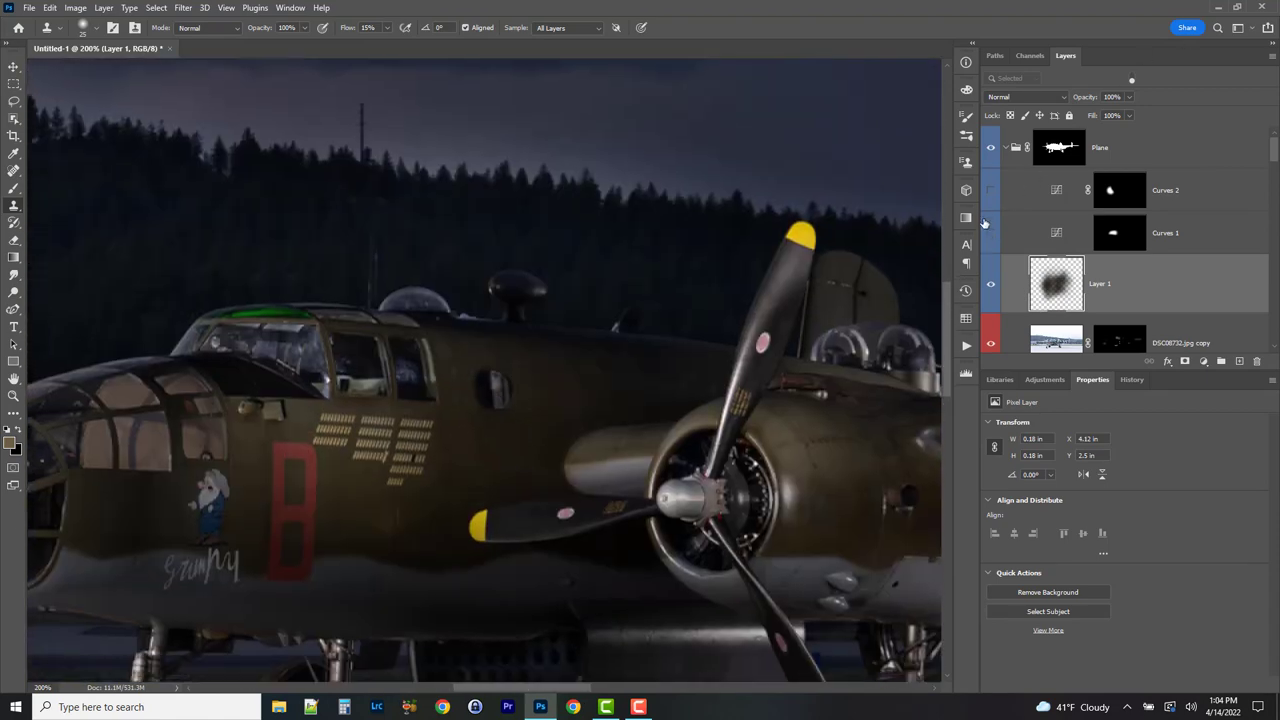
click(990, 190)
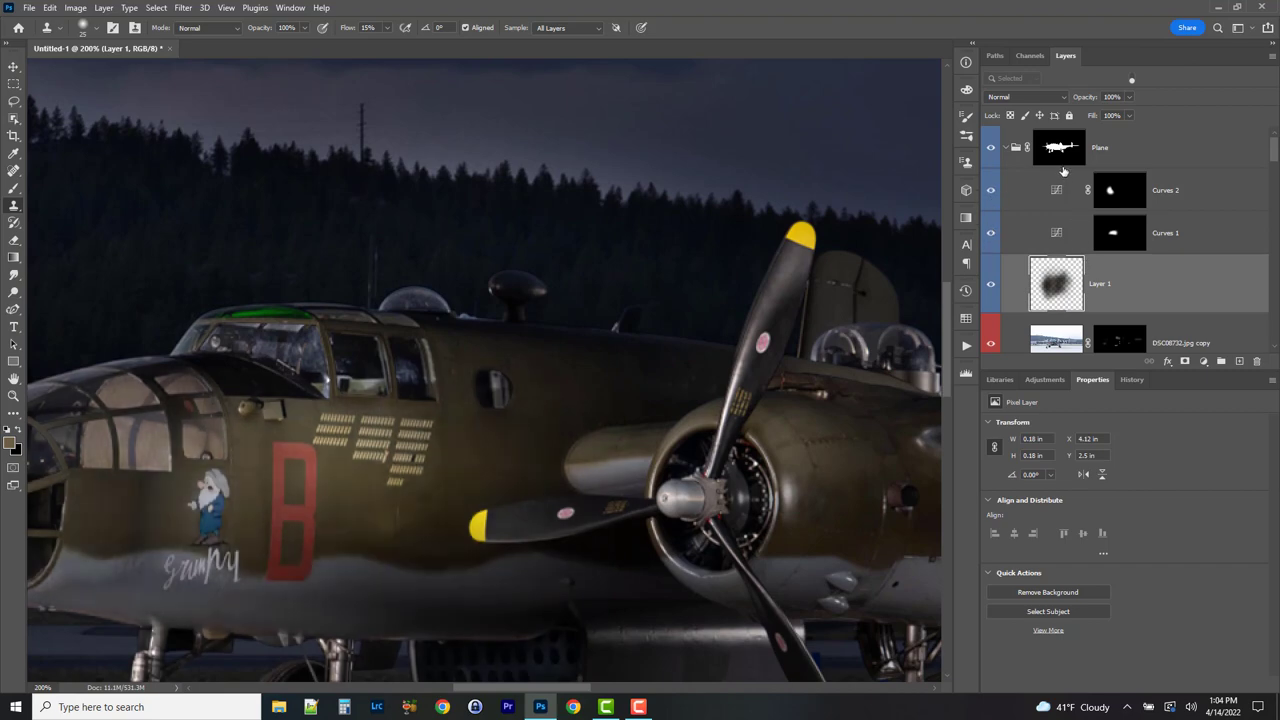
click(1008, 149)
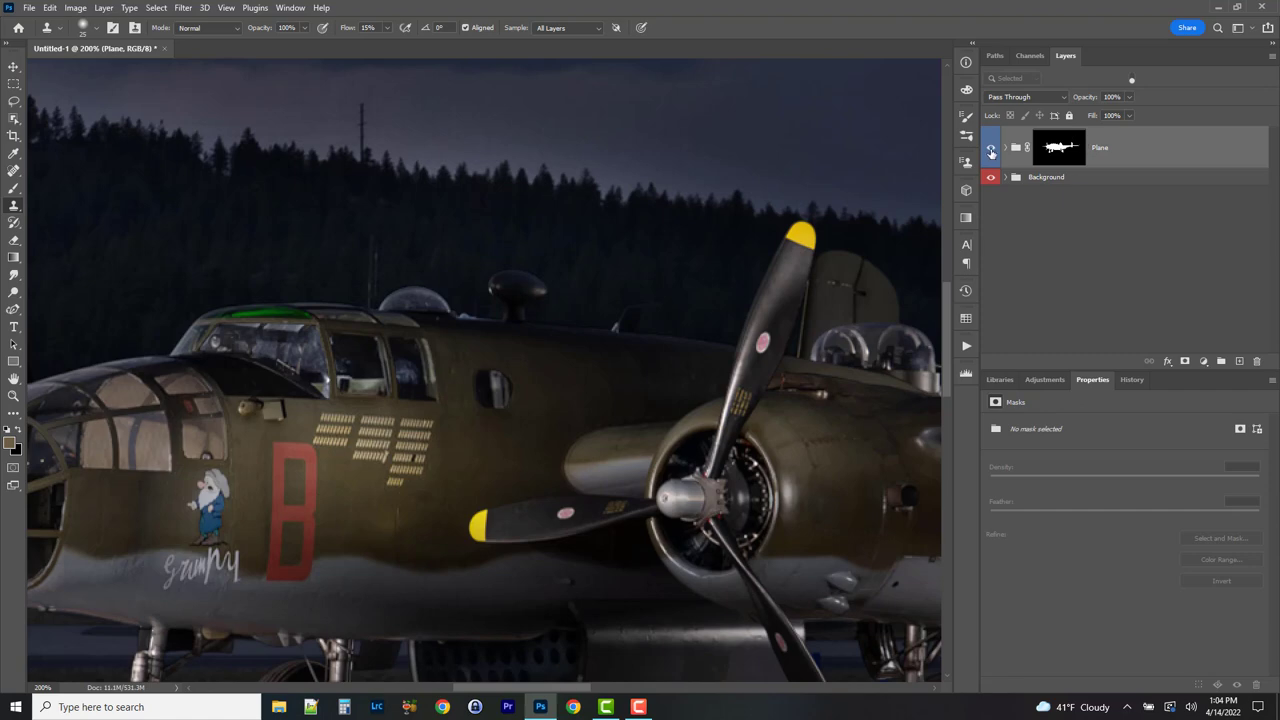
- Hide the Plane group, expand the Background group, and add an empty layer above DSC08729.jpg
click(991, 149)
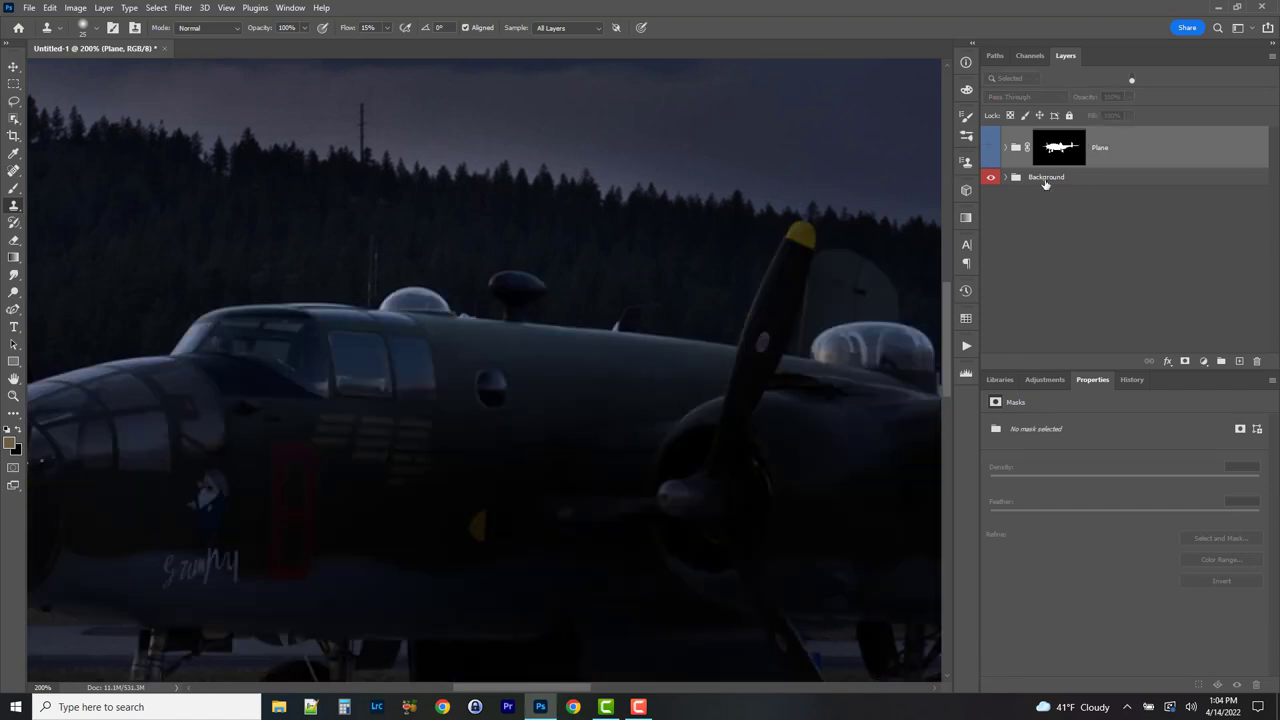
click(1006, 177)
click(1230, 227)
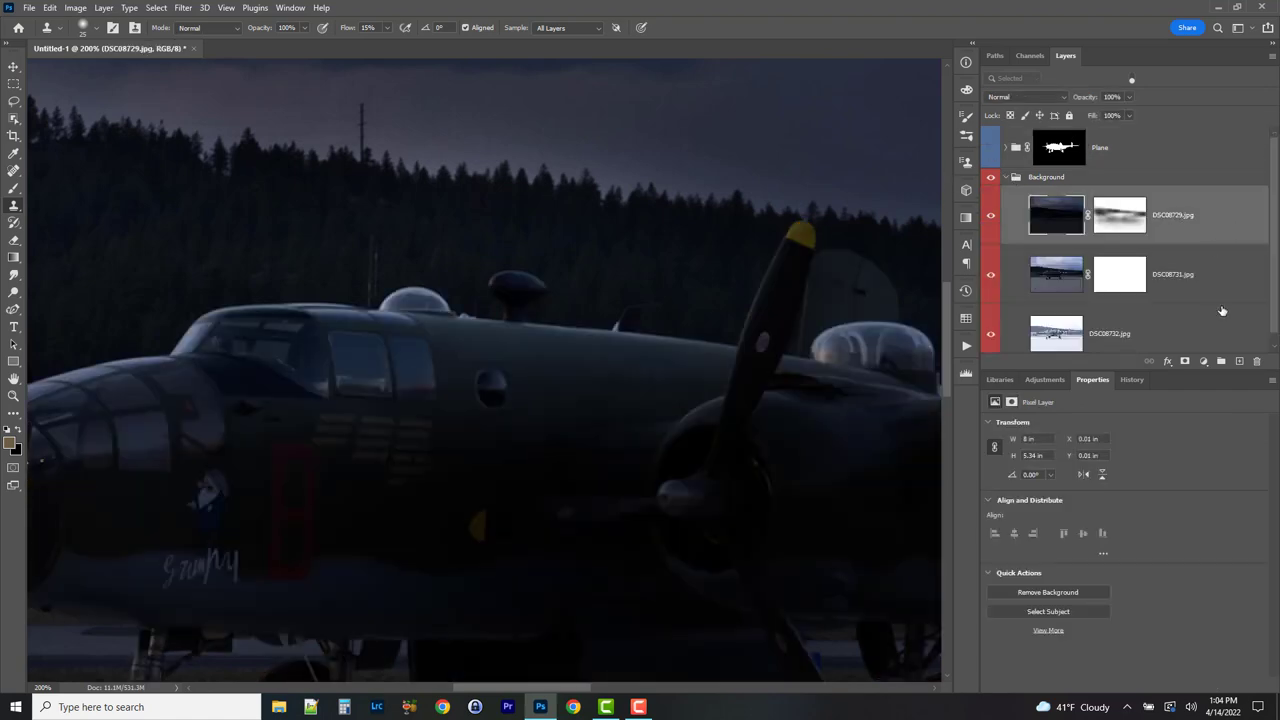
click(1240, 361)
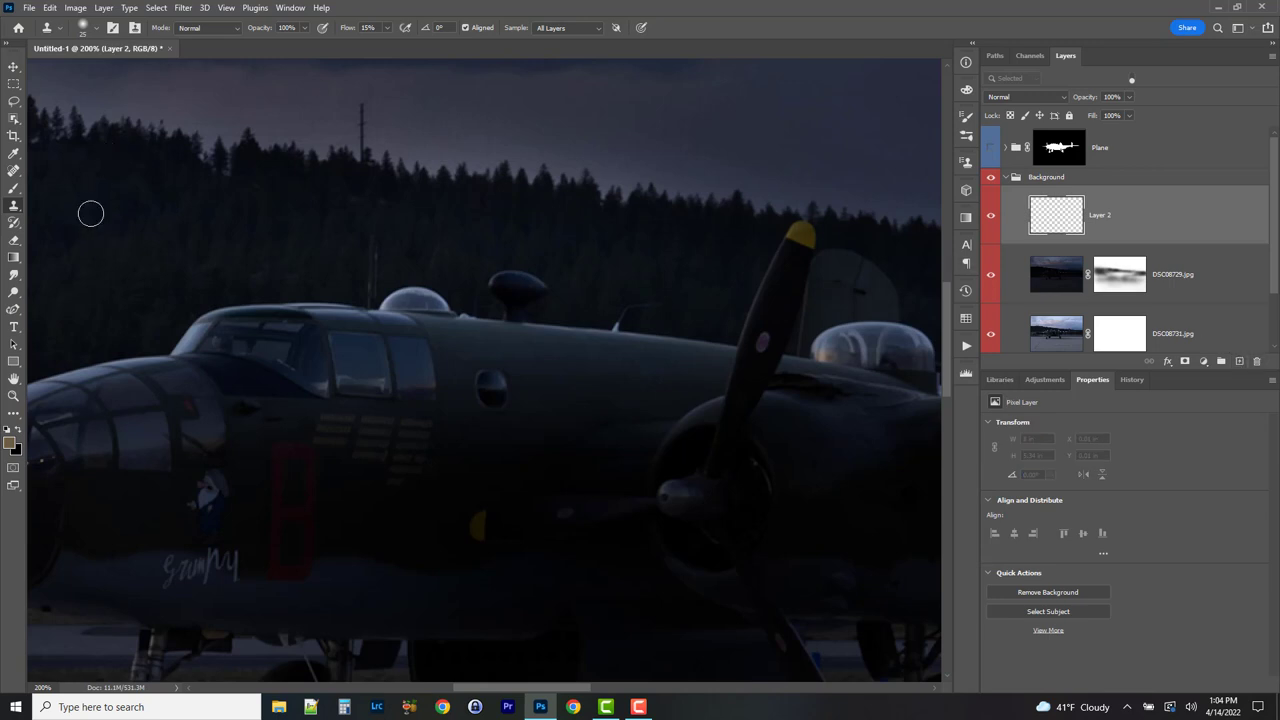
- Remove the thin pole in the trees above the cockpit using a small Spot Healing Brush on the new layer
click(14, 171)
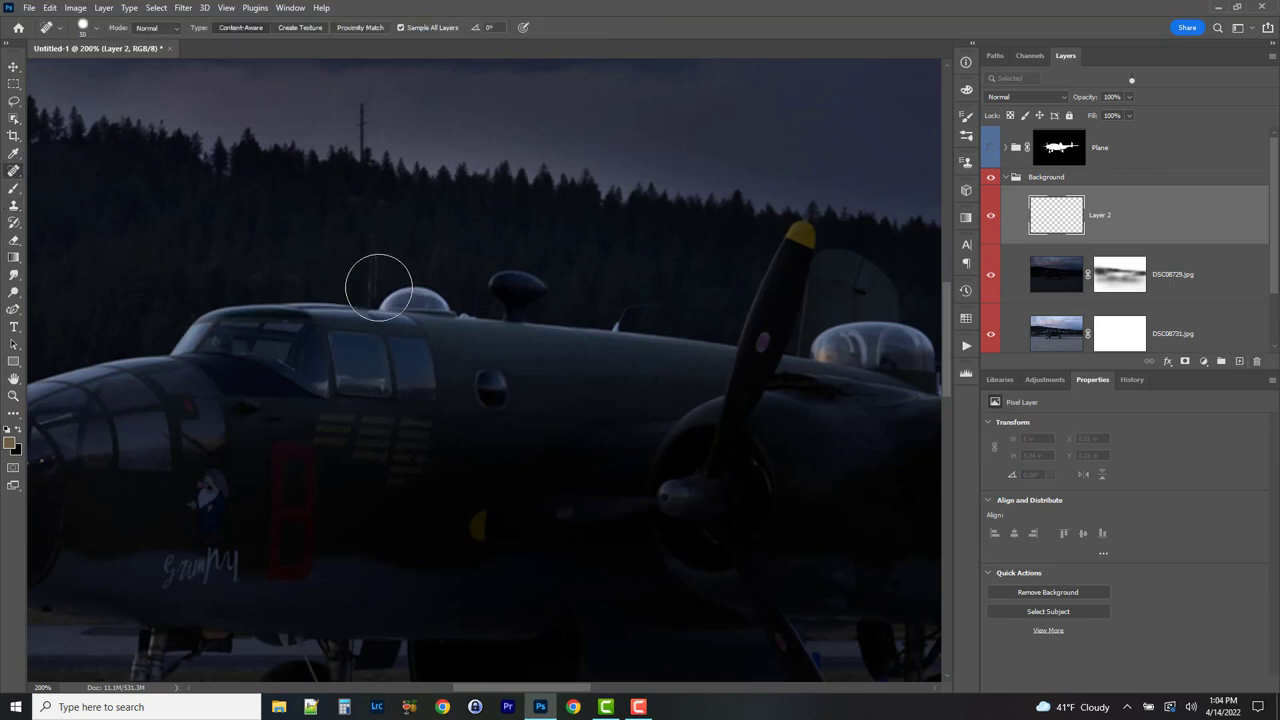
key(bracketleft)
key(bracketleft)
key(bracketleft)
key(bracketleft)
key(bracketleft)
key(bracketleft)
key(bracketleft)
key(bracketleft)
drag(370, 301, 374, 228)
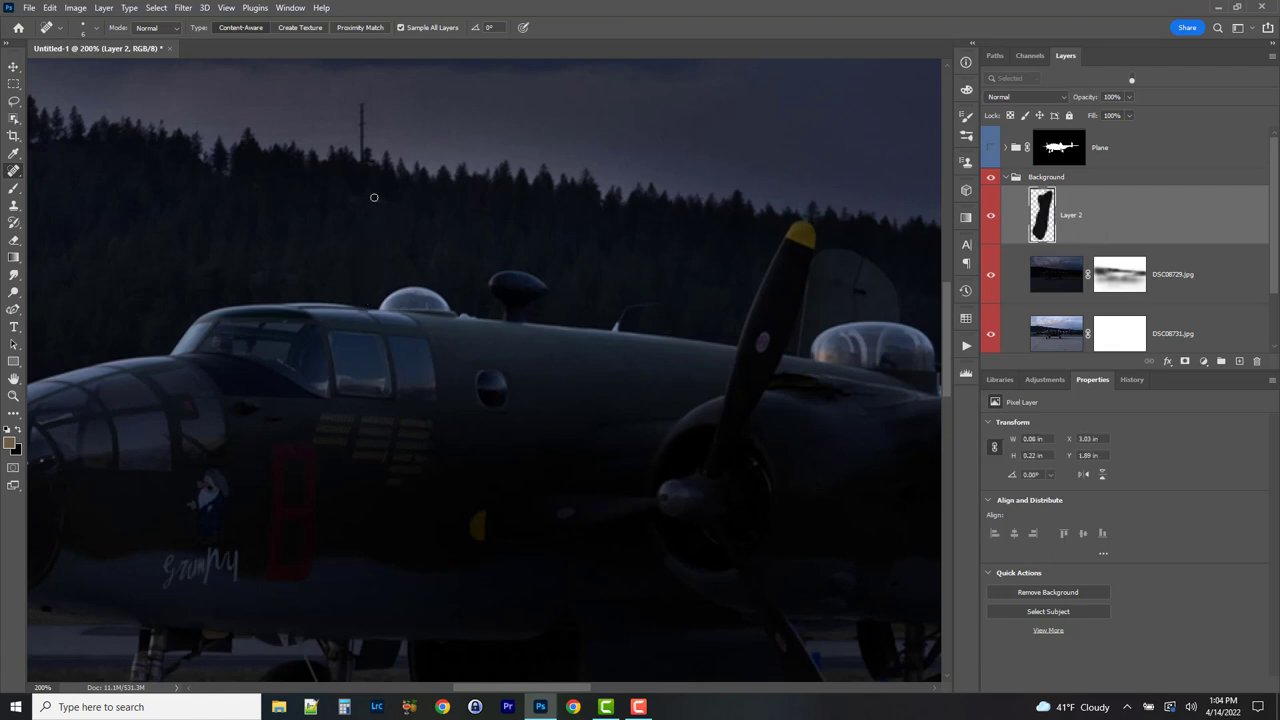
click(374, 197)
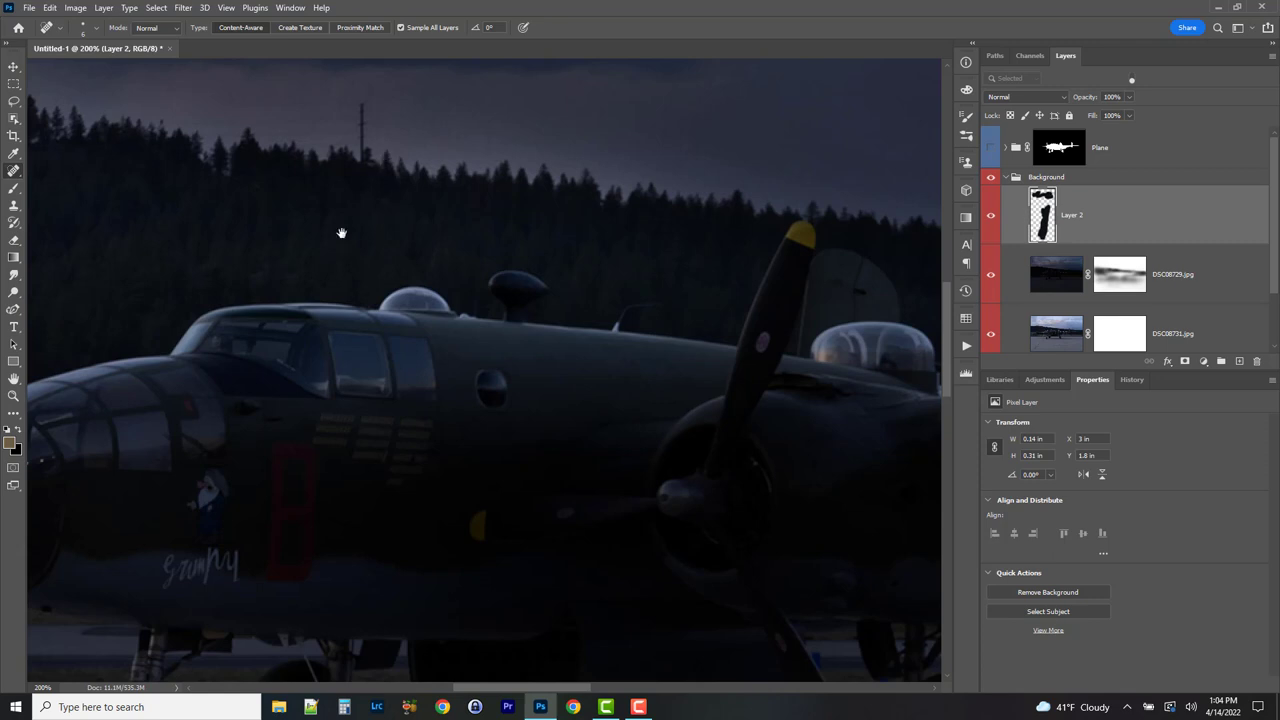
- Heal away the tall pole rising above the treeline and the strip of sky beside it
drag(341, 233, 545, 378)
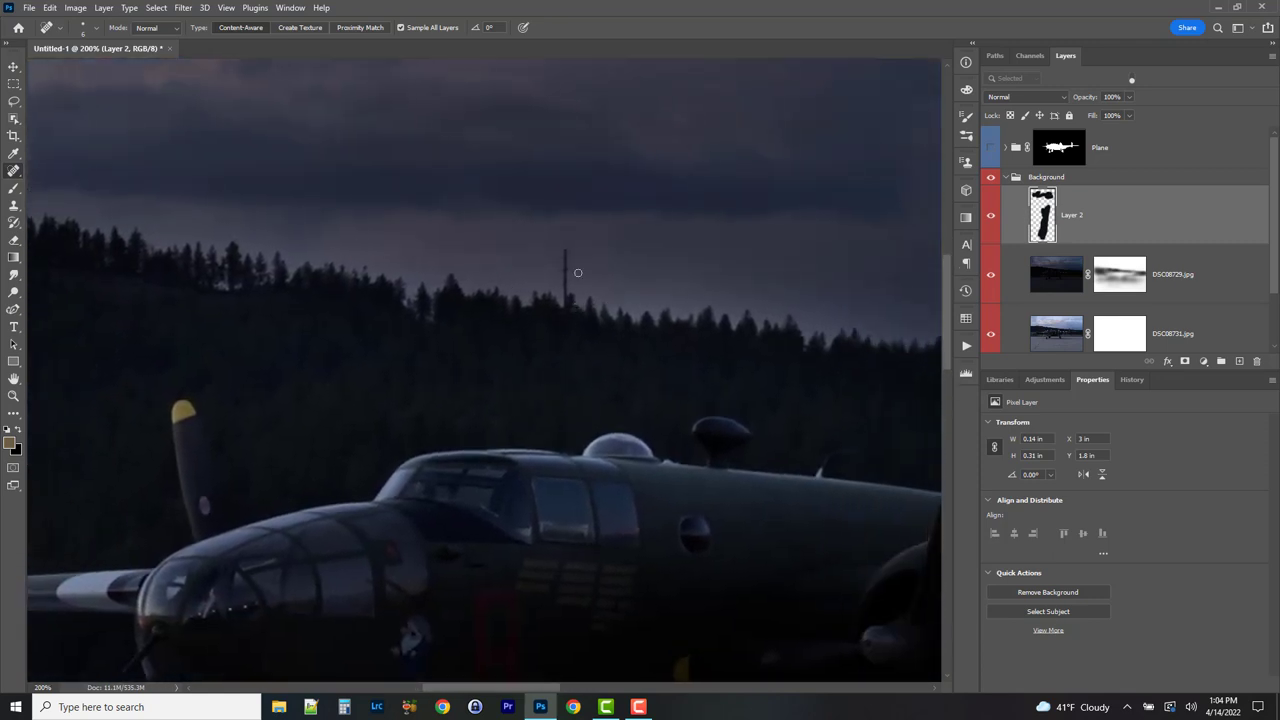
drag(565, 249, 566, 314)
click(473, 280)
shift+click(566, 266)
shift+click(402, 271)
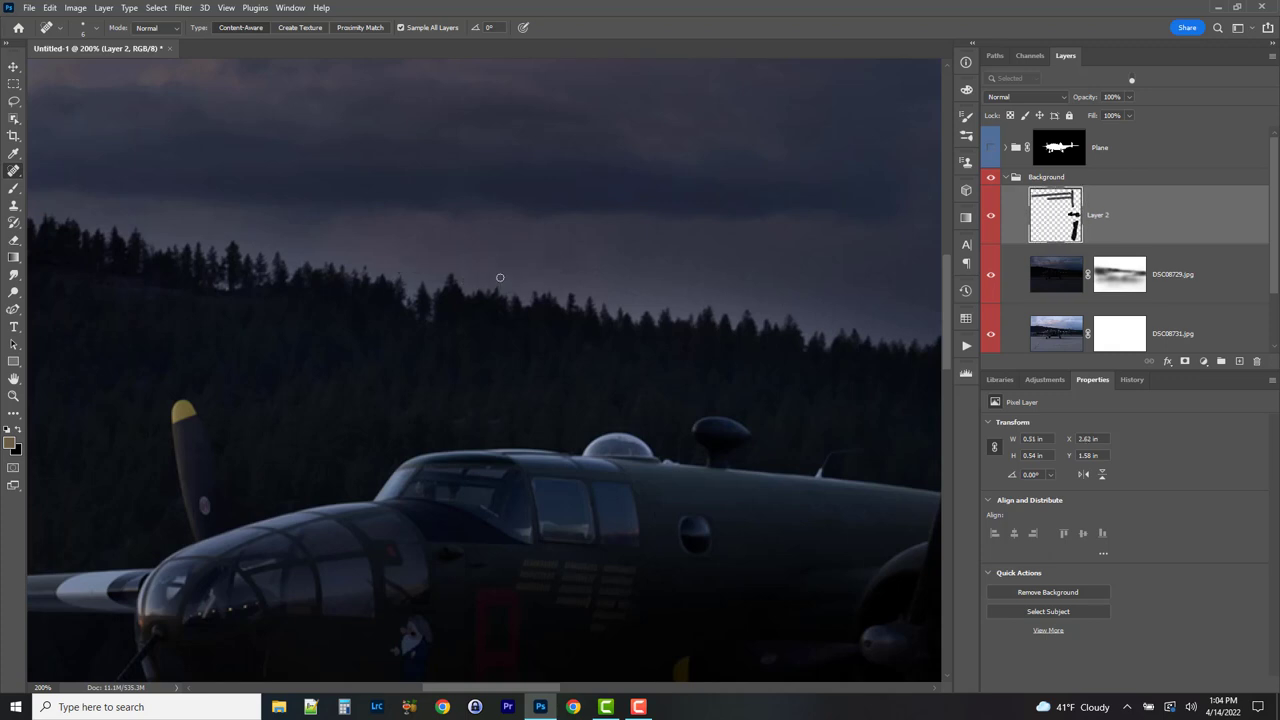
- Smooth the sky patch above the treeline with Clone Stamp at 15% flow, sampling clean sky nearby
mouse_move(501, 277)
mouse_down()
mouse_move(535, 271)
mouse_move(491, 265)
mouse_up()
click(13, 205)
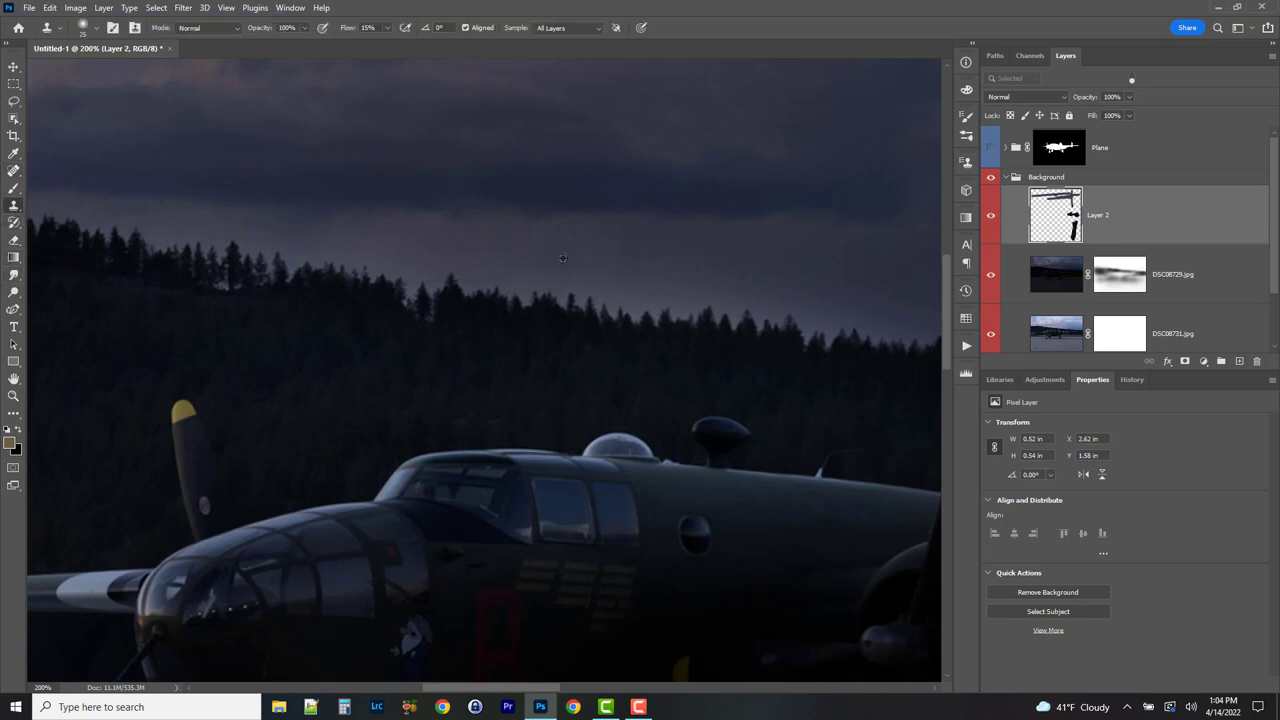
alt+click(563, 258)
mouse_move(519, 265)
mouse_down()
mouse_move(564, 256)
mouse_move(471, 274)
mouse_move(466, 260)
mouse_up()
alt+click(573, 245)
alt+click(580, 245)
drag(559, 265, 621, 280)
- Remove the dark object above the orange wheel chock beside the main wheel with the Spot Healing Brush
drag(261, 359, 852, 226)
drag(425, 446, 646, 198)
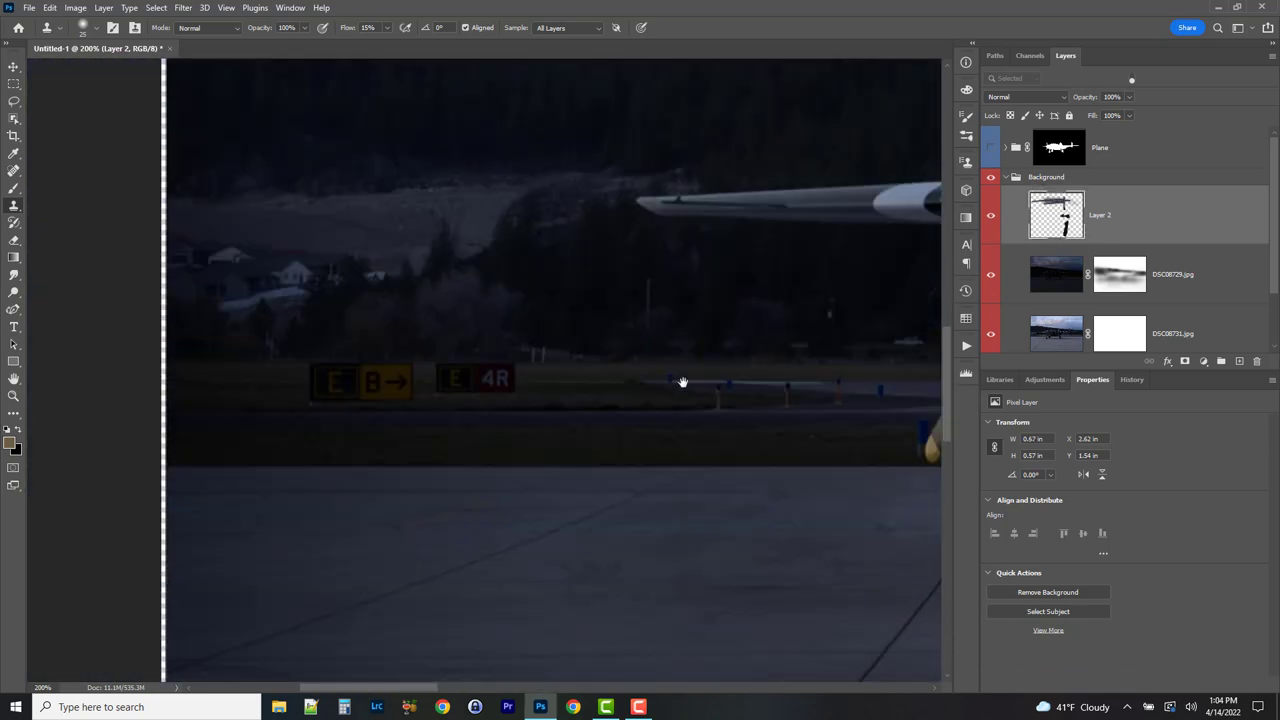
drag(683, 382, 517, 397)
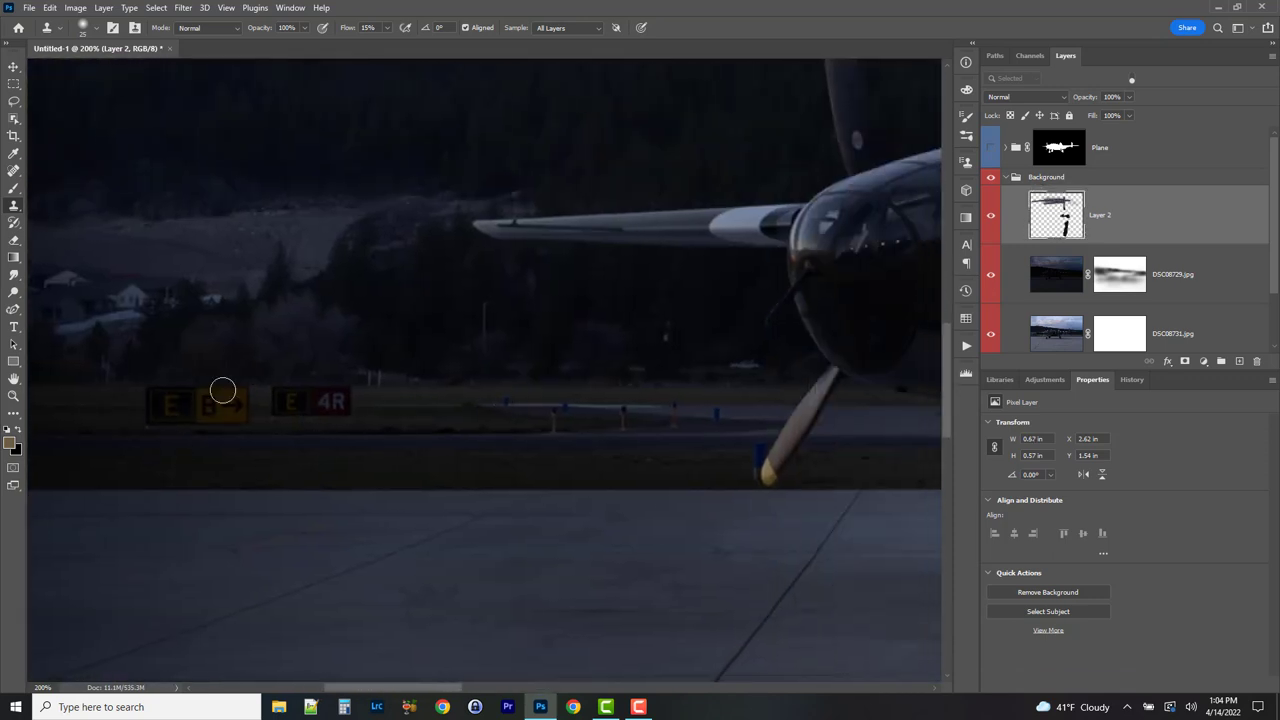
mouse_move(837, 506)
mouse_down()
mouse_move(268, 386)
mouse_move(577, 443)
mouse_move(180, 355)
mouse_up()
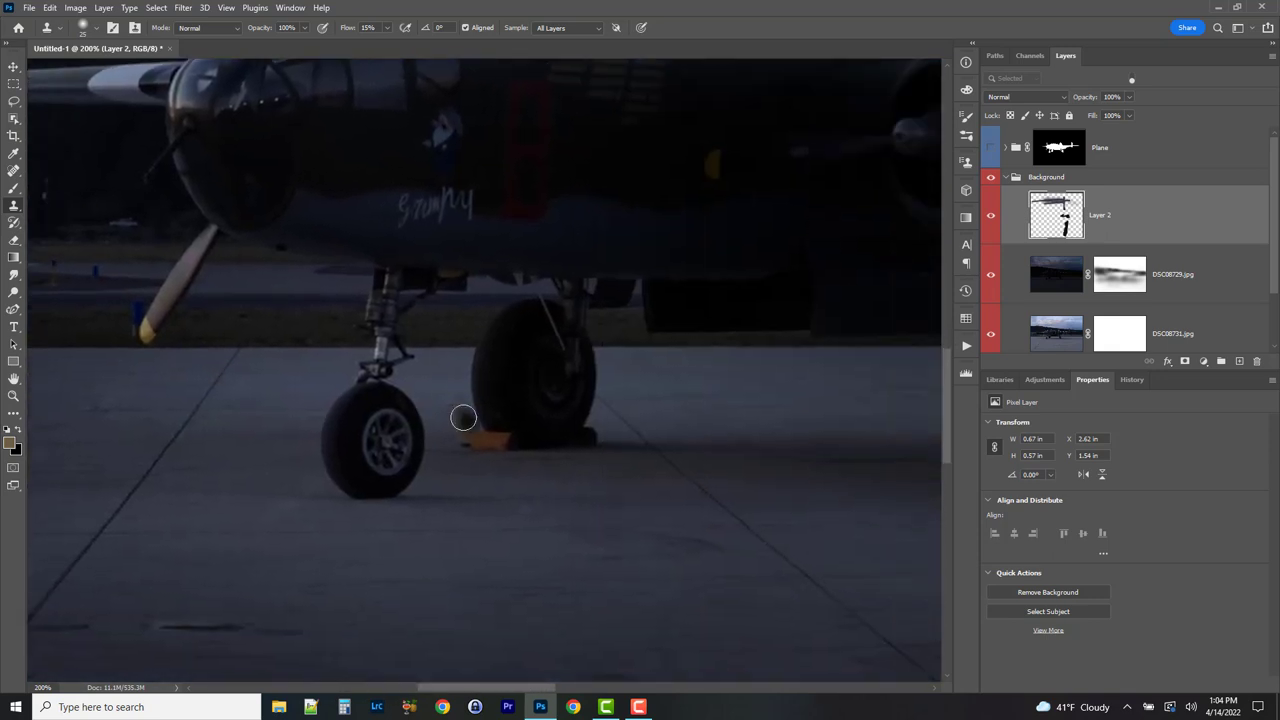
key(j)
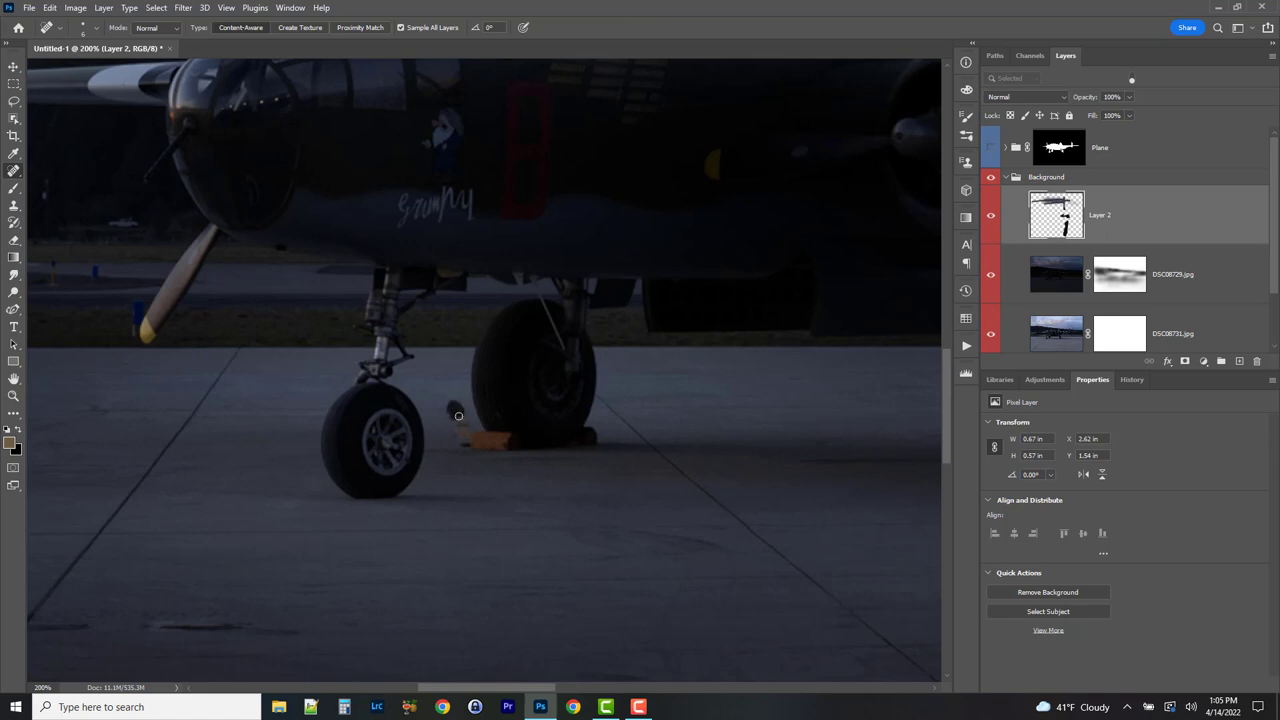
drag(458, 416, 468, 433)
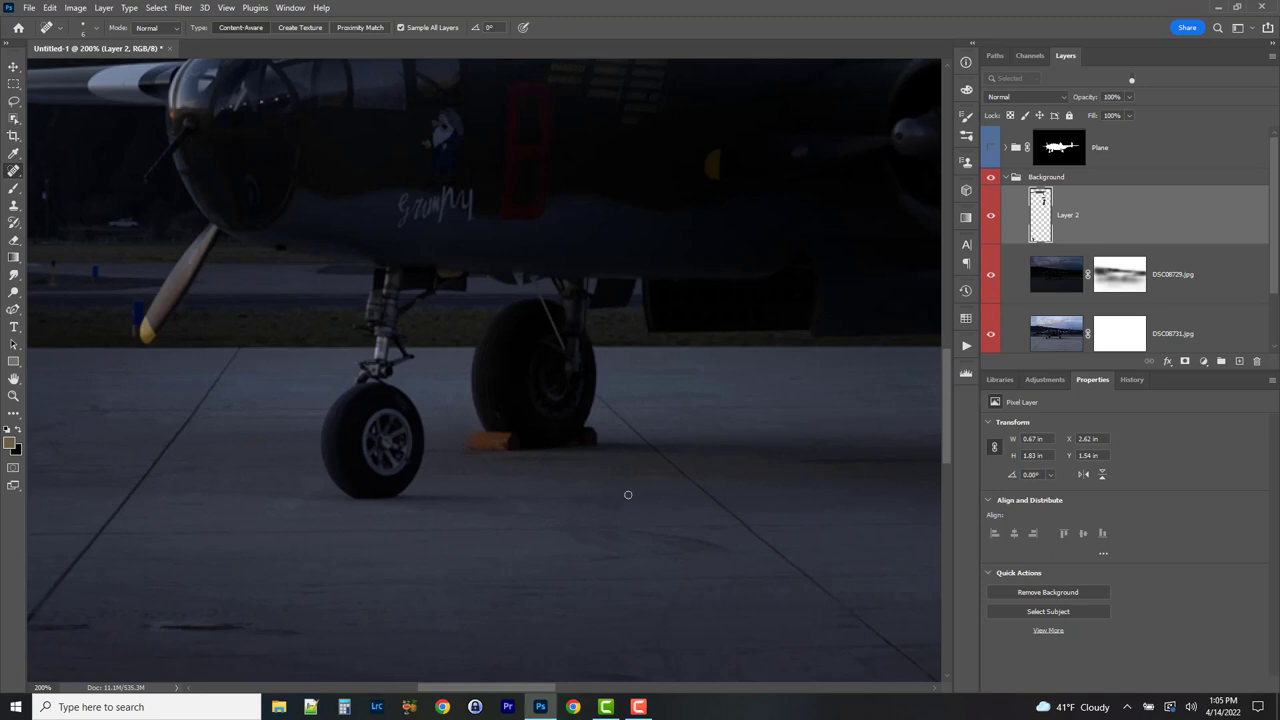
- Heal away the blue marker behind the propeller's yellow tip and check the spot against the Plane group
drag(225, 284, 663, 385)
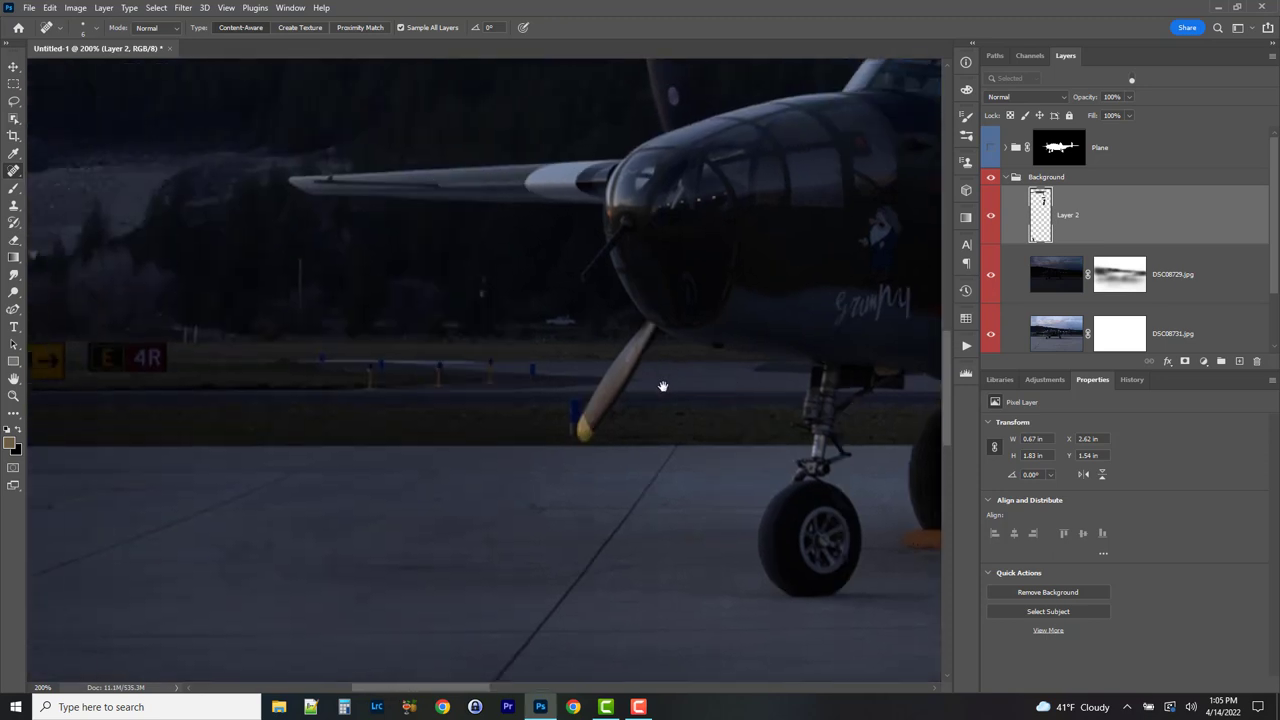
key(ctrl+plus)
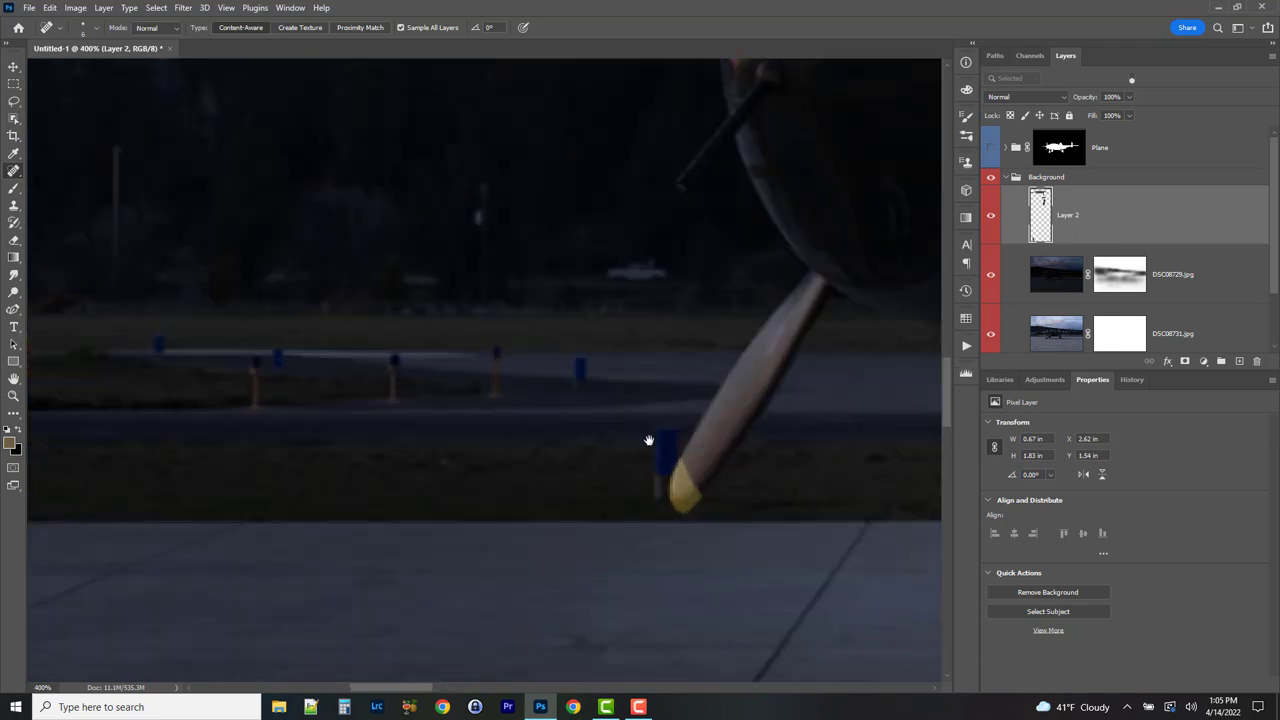
mouse_move(648, 440)
mouse_down()
mouse_move(489, 316)
mouse_move(511, 311)
mouse_move(501, 371)
mouse_move(498, 306)
mouse_move(534, 387)
mouse_move(523, 446)
mouse_move(504, 354)
mouse_up()
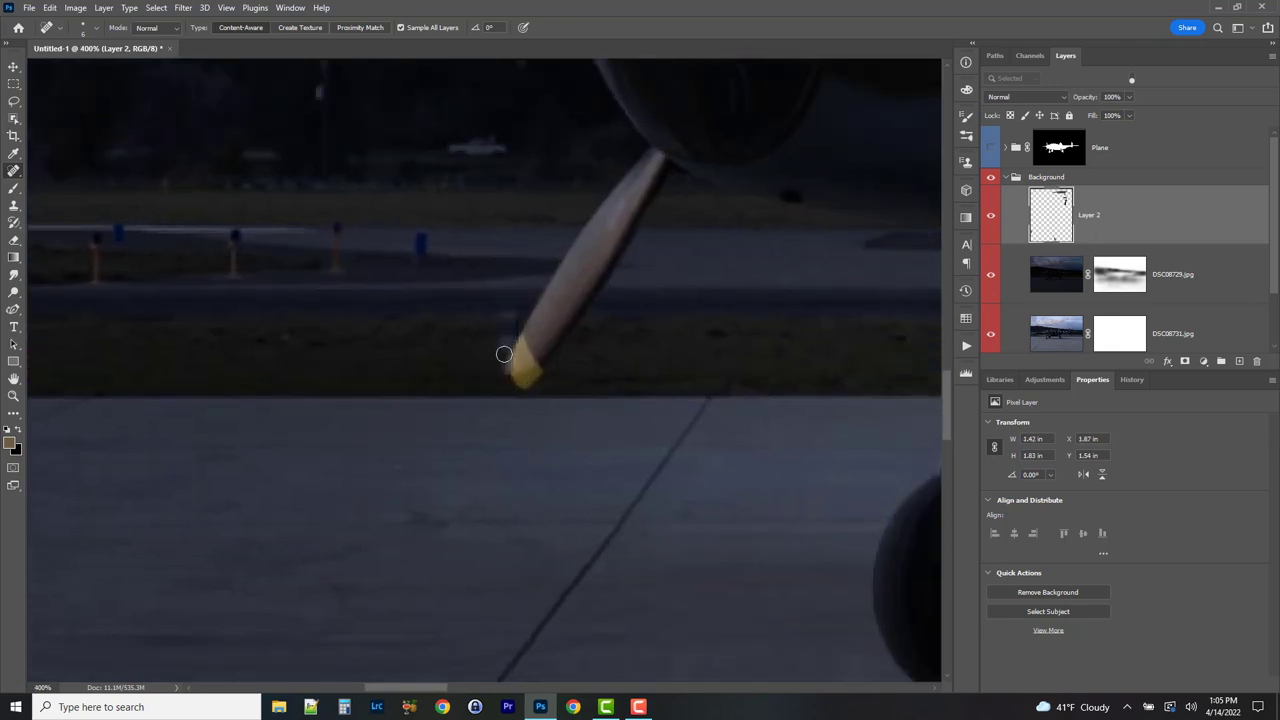
click(504, 372)
click(503, 331)
click(992, 147)
click(992, 147)
- Clone clean grass over the smudge beside the propeller's yellow tip and compare with the Plane group on and off
click(13, 206)
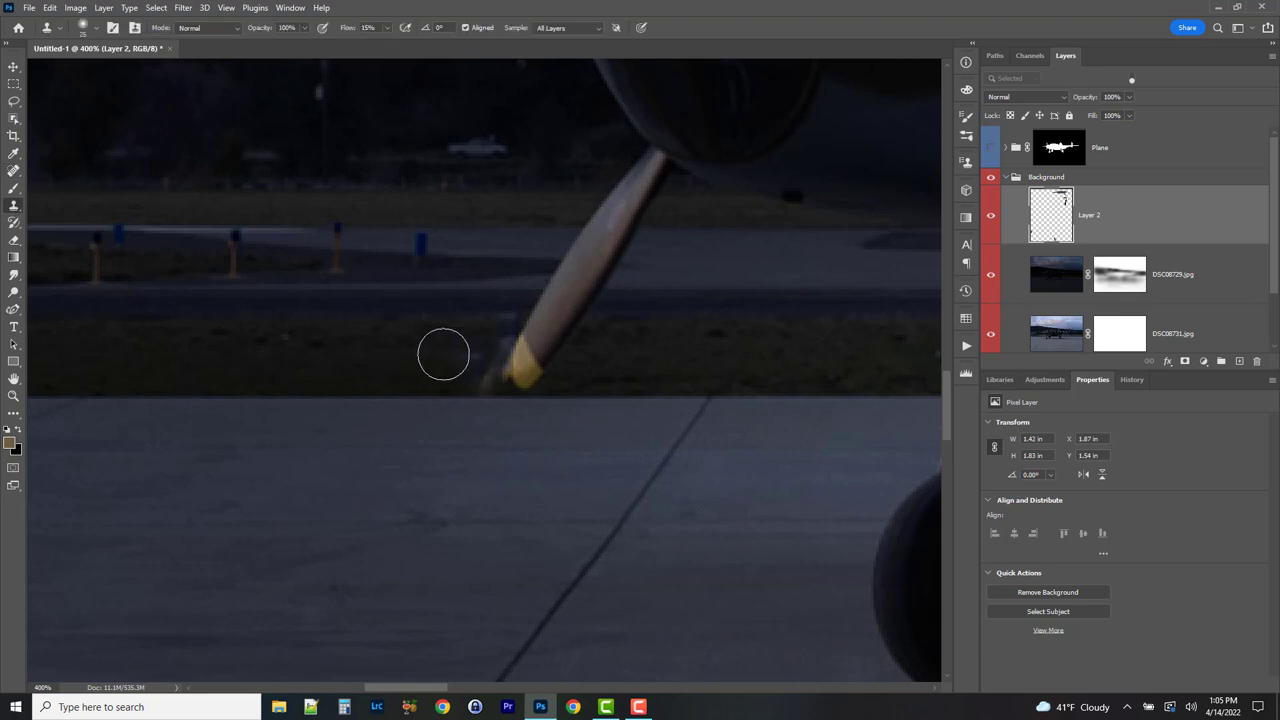
alt+click(437, 346)
mouse_move(499, 349)
mouse_down()
mouse_move(489, 363)
mouse_move(506, 369)
mouse_move(491, 369)
mouse_move(506, 340)
mouse_move(511, 360)
mouse_up()
click(989, 148)
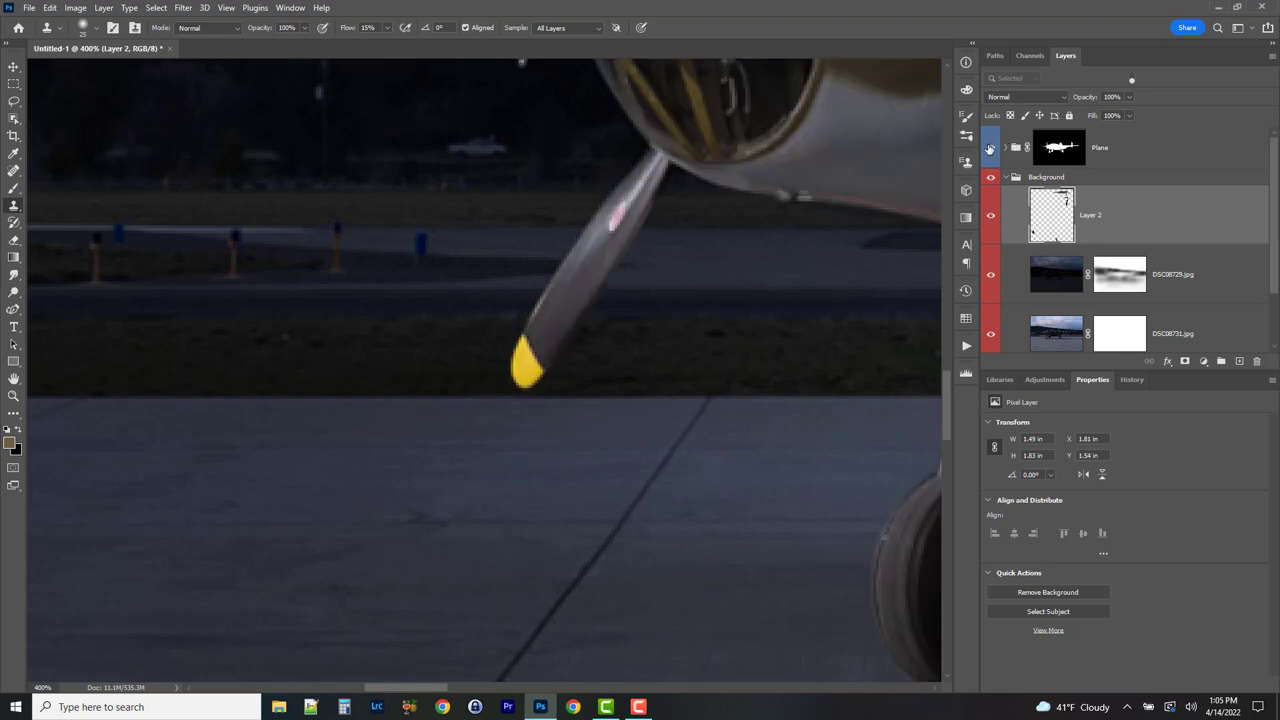
click(989, 148)
click(989, 148)
click(989, 148)
- Heal away the small bright object in the grass just below the rear of the engine nacelle
drag(434, 251, 851, 403)
drag(417, 440, 60, 305)
drag(817, 382, 497, 320)
drag(900, 325, 623, 273)
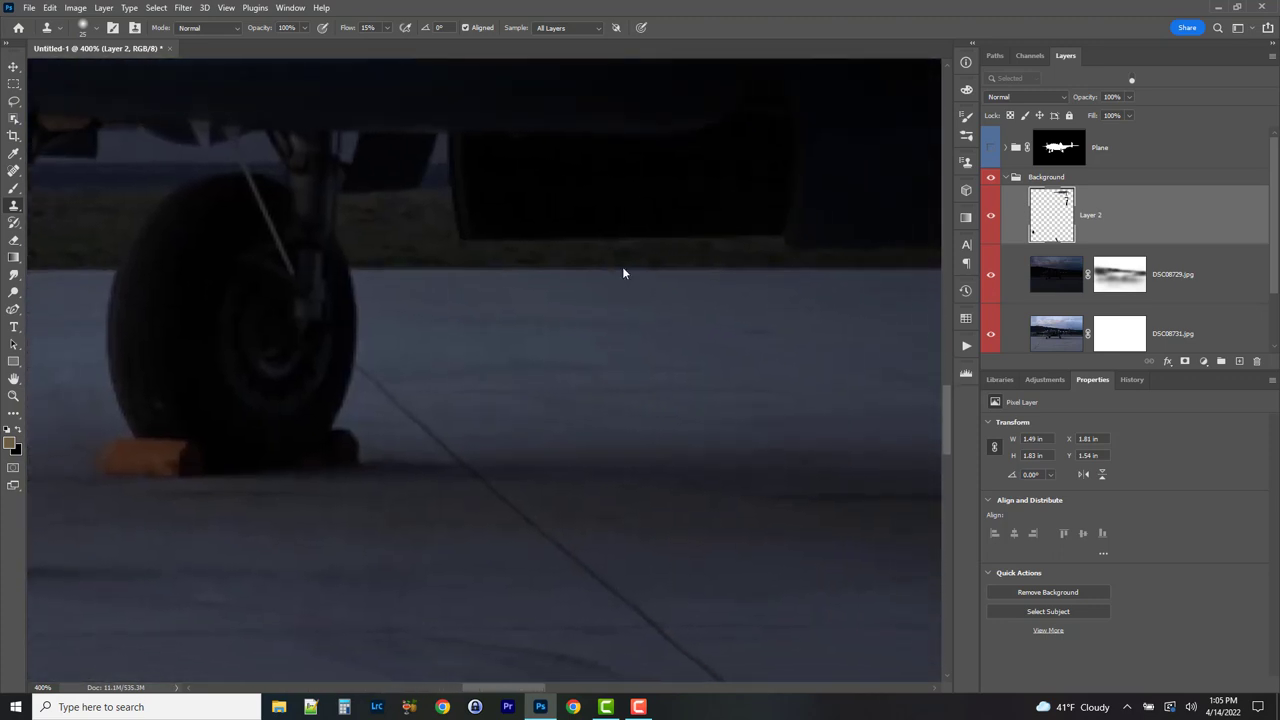
drag(823, 361, 176, 441)
drag(582, 495, 246, 451)
drag(880, 260, 477, 609)
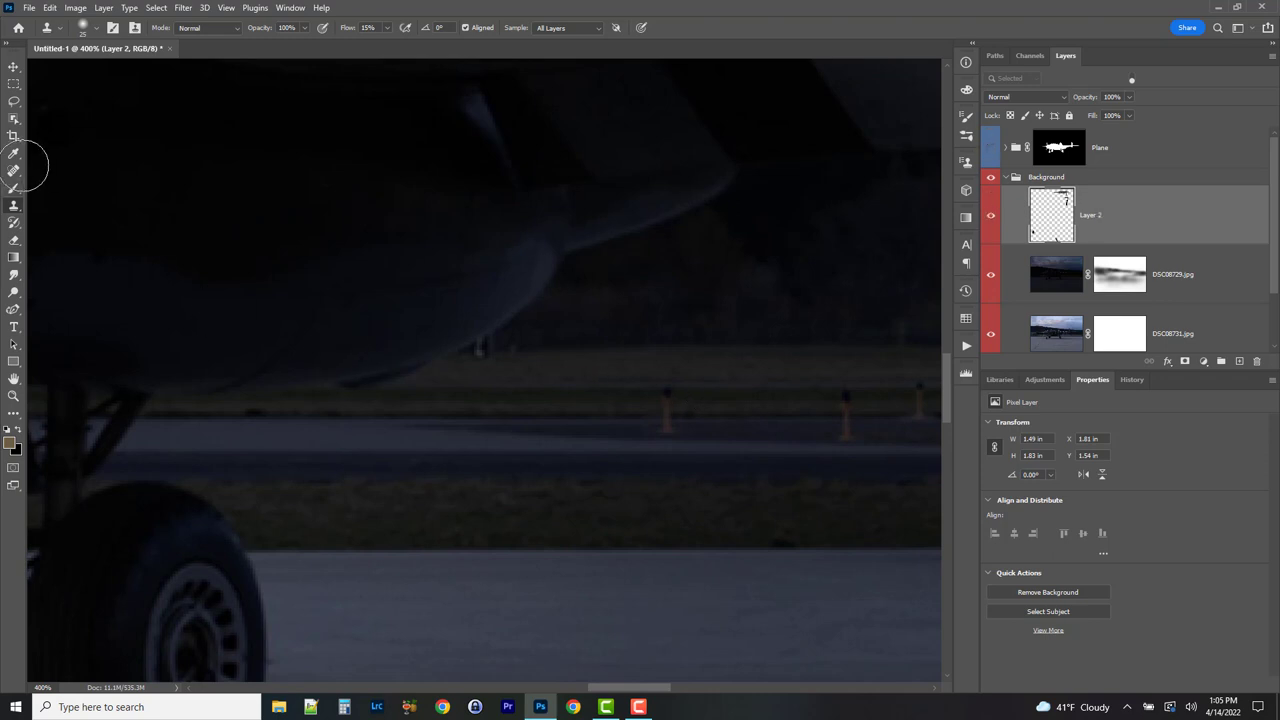
click(14, 171)
click(479, 342)
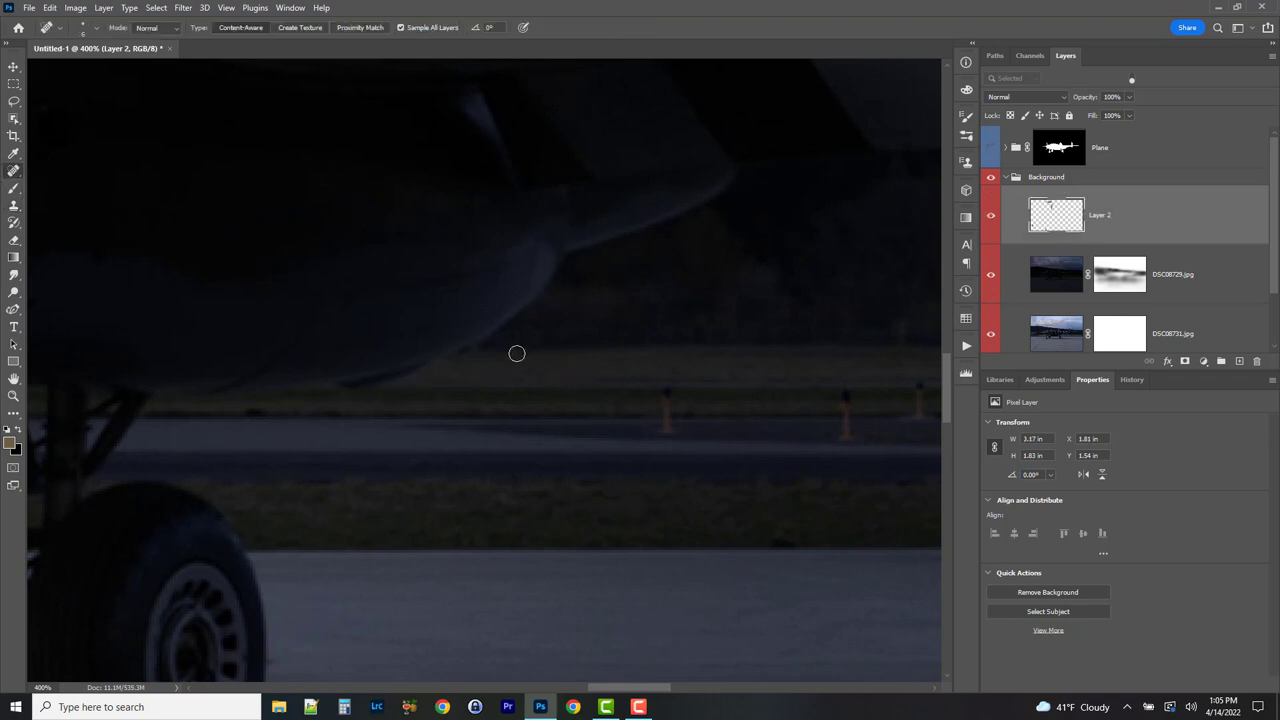
- Show the Plane group again and stamp all visible layers into a new merged layer above it
drag(715, 479, 26, 381)
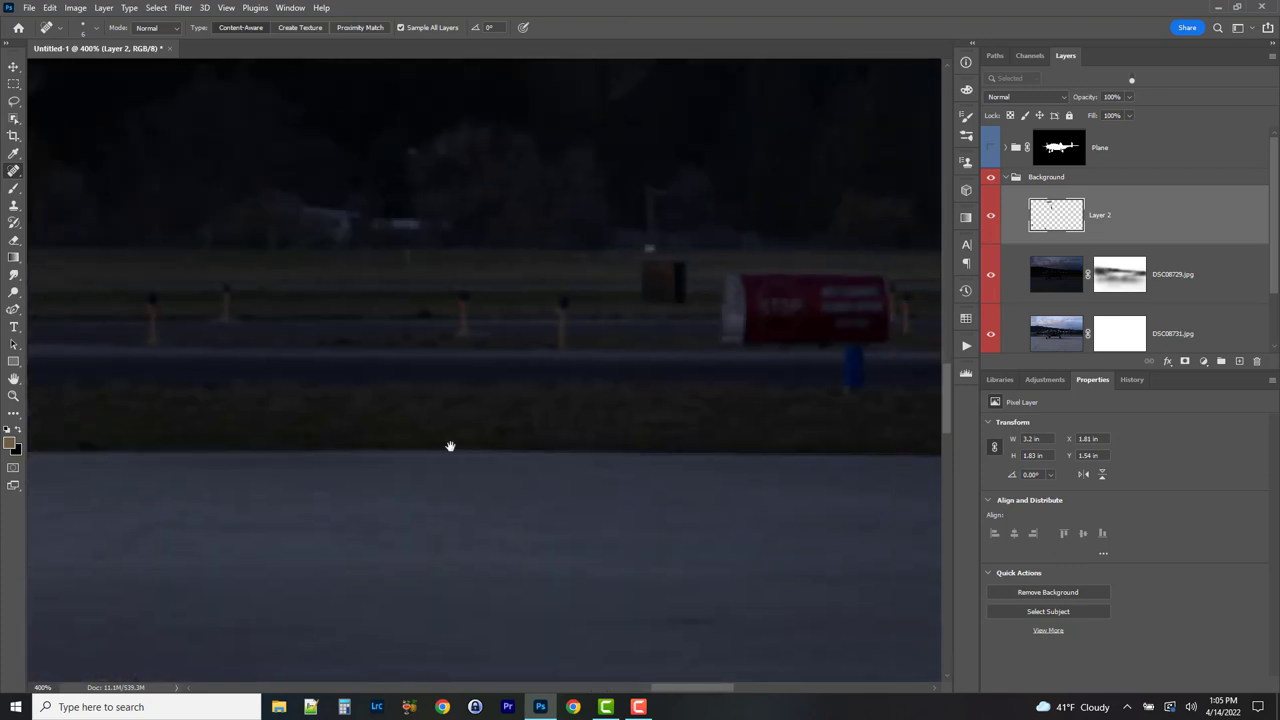
drag(768, 392, 109, 472)
drag(675, 497, 449, 466)
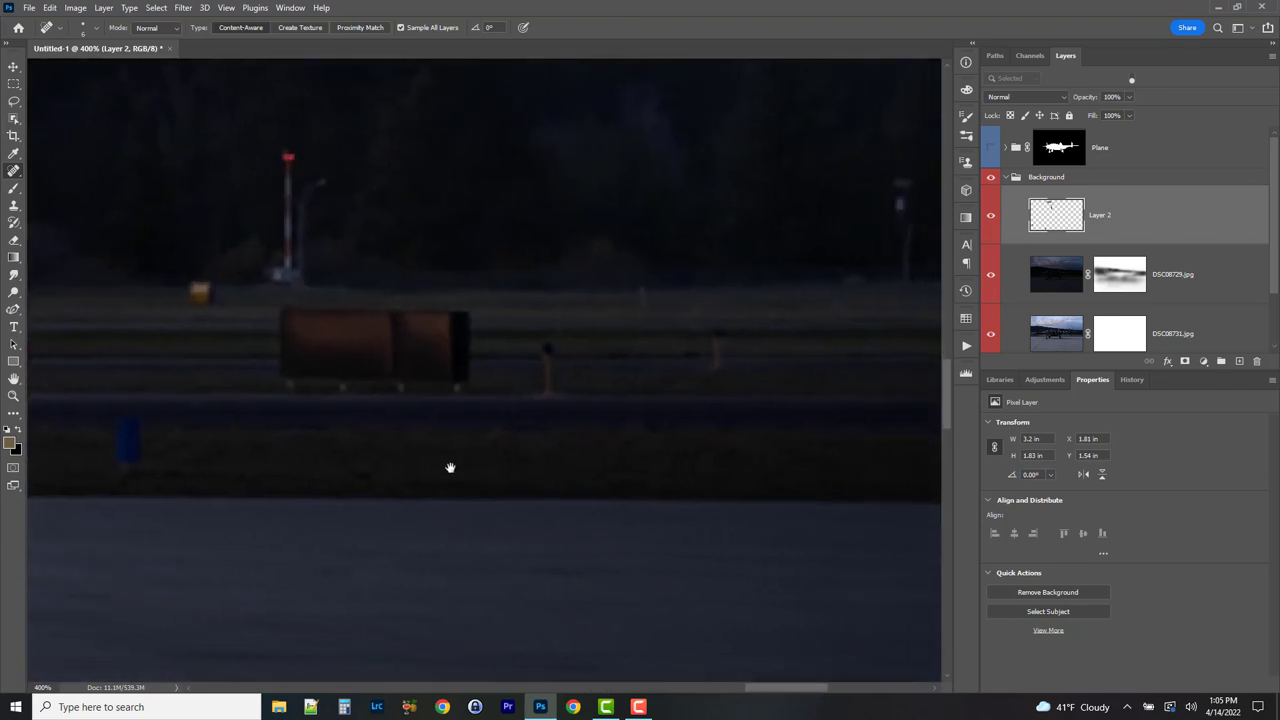
key(ctrl+0)
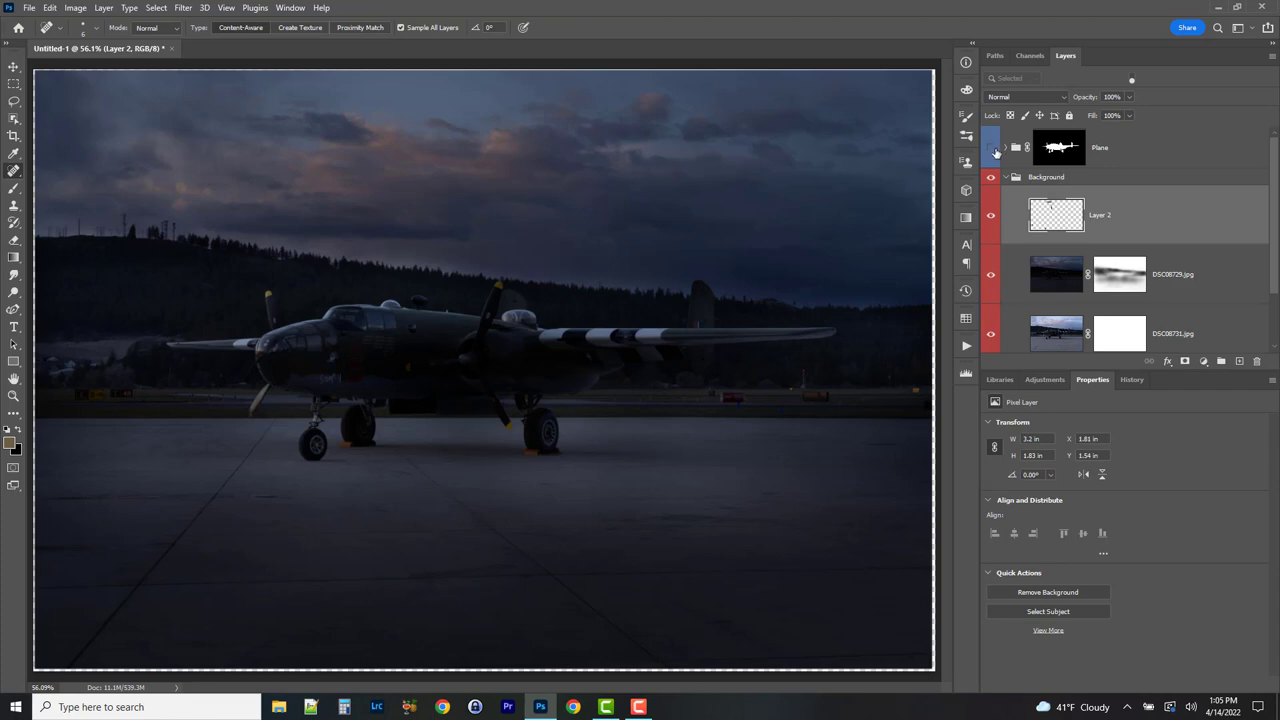
click(991, 148)
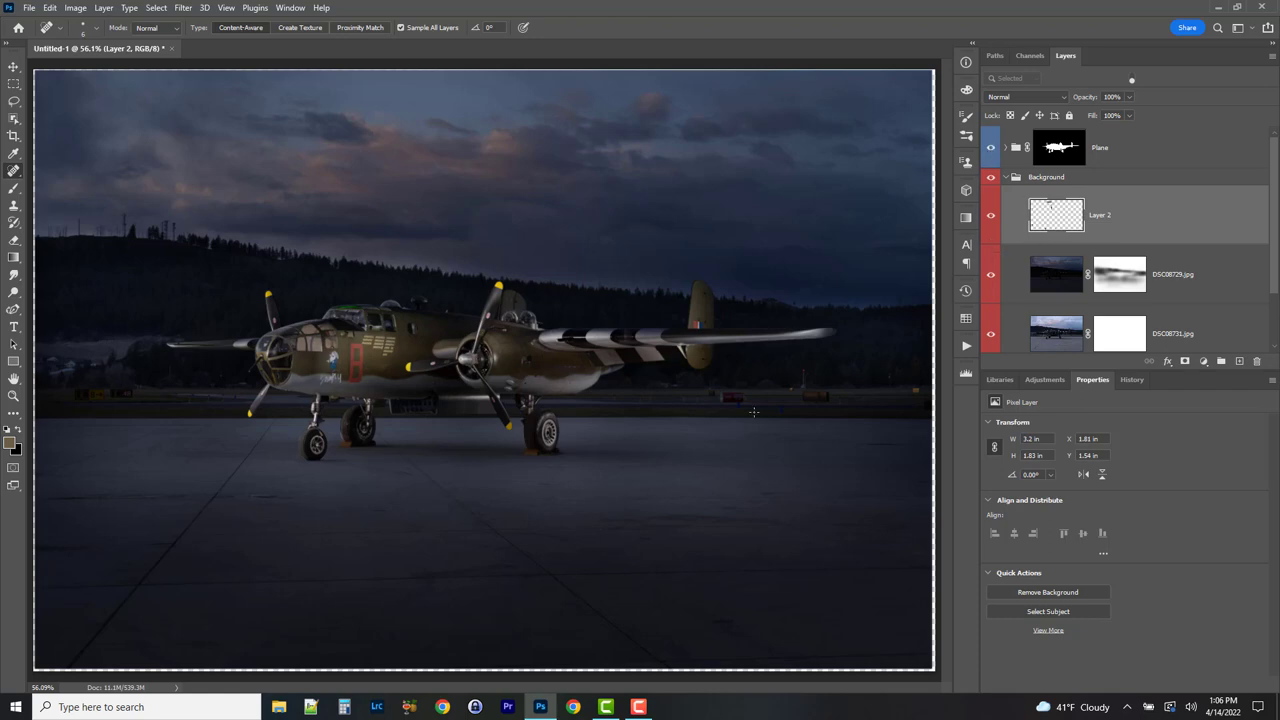
click(1186, 147)
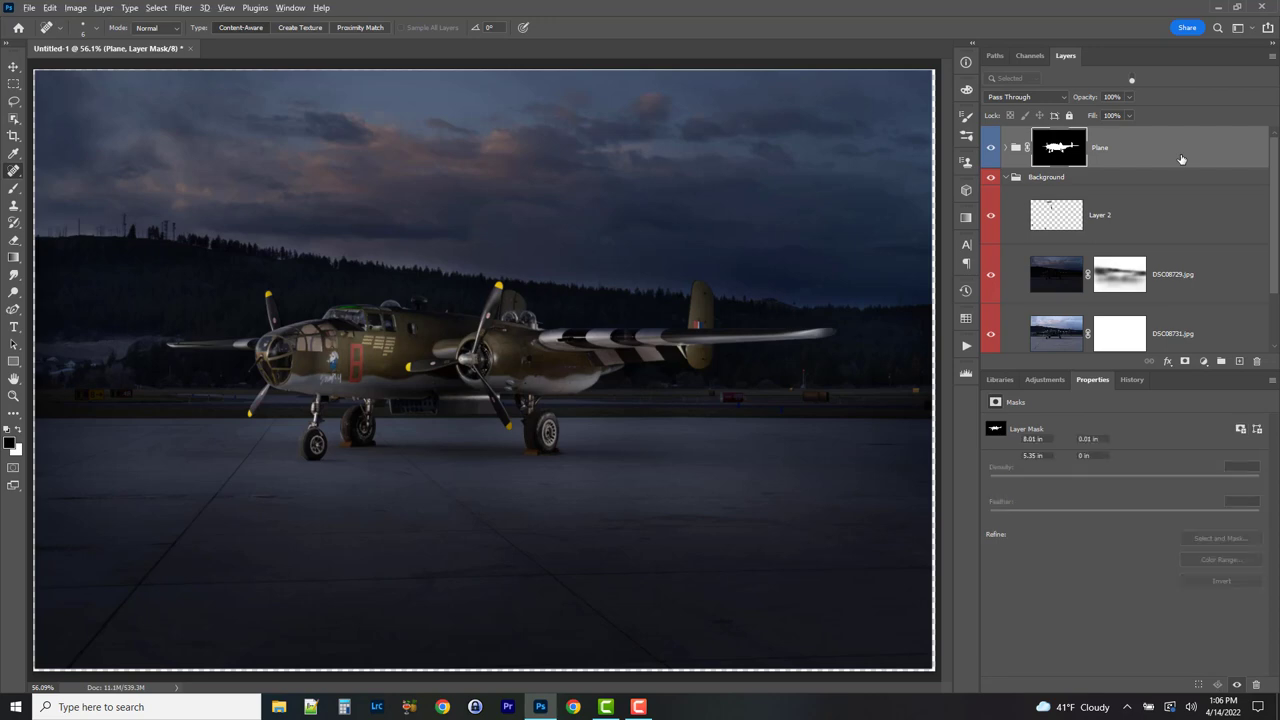
key(ctrl+shift+alt+e)
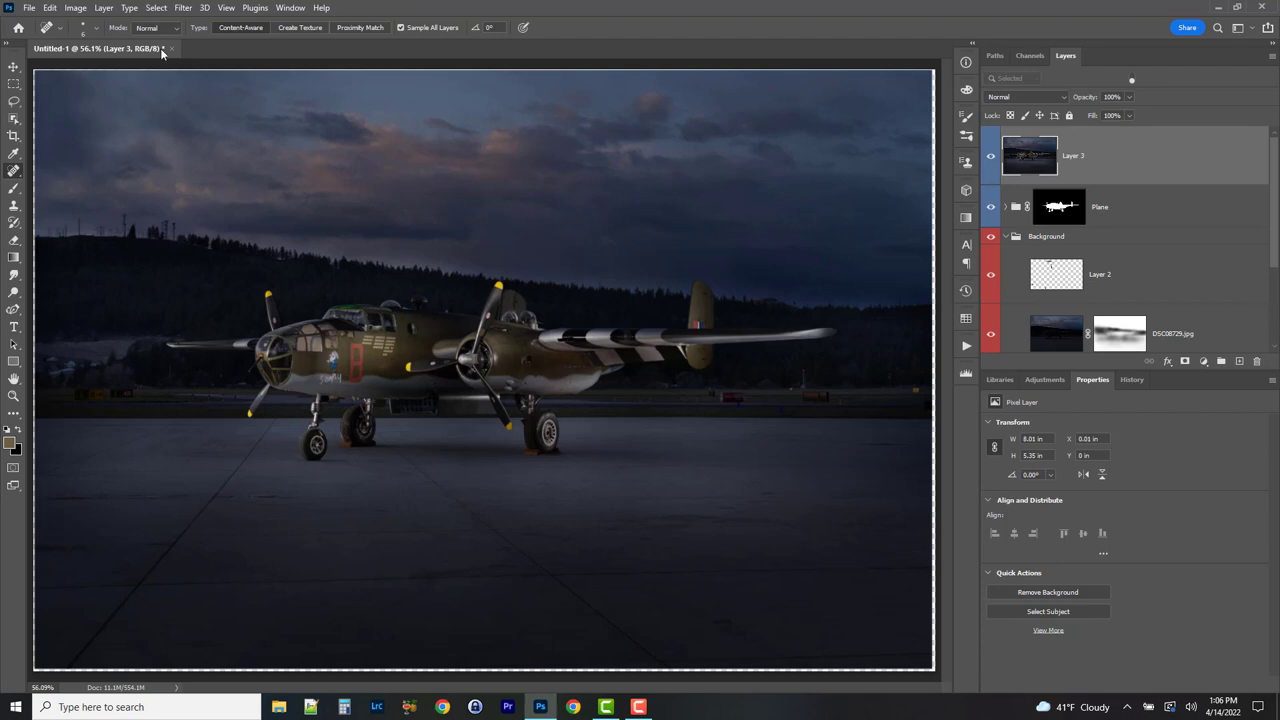
- In the Camera Raw Filter on the merged layer, set Highlights +9, Shadows +18, Whites +17, Blacks +25 and Contrast +13
click(183, 8)
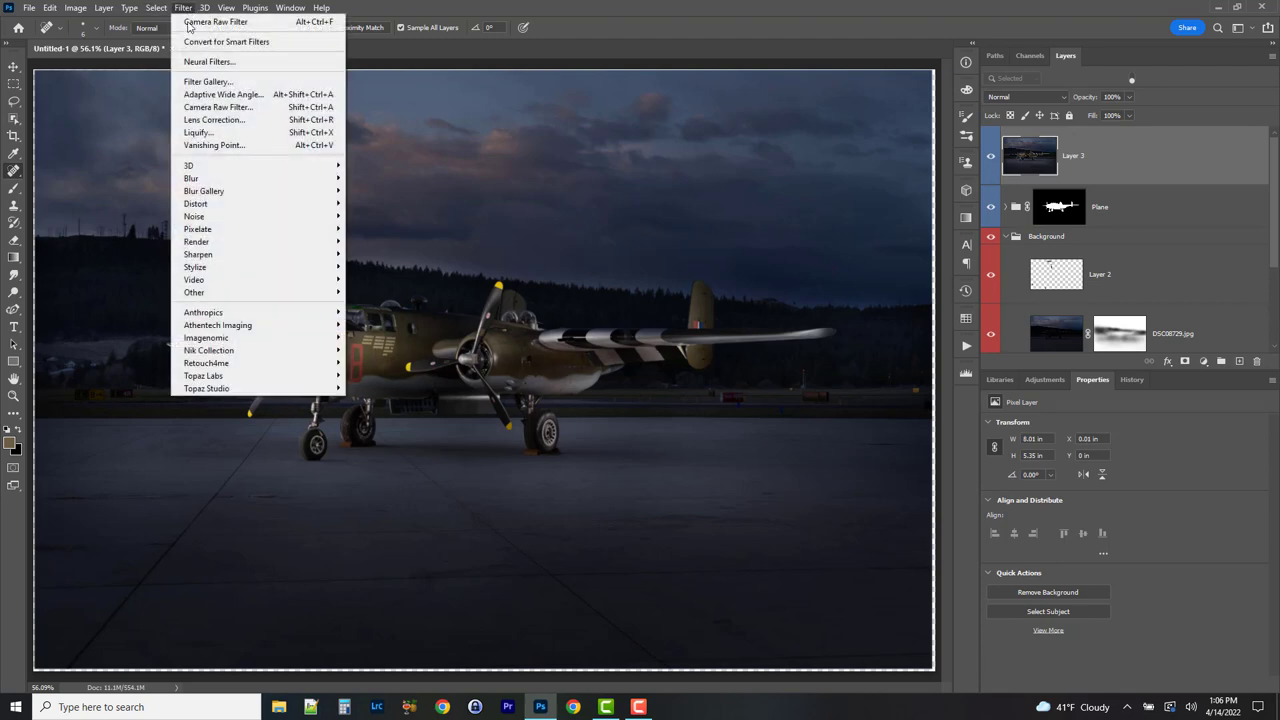
click(200, 107)
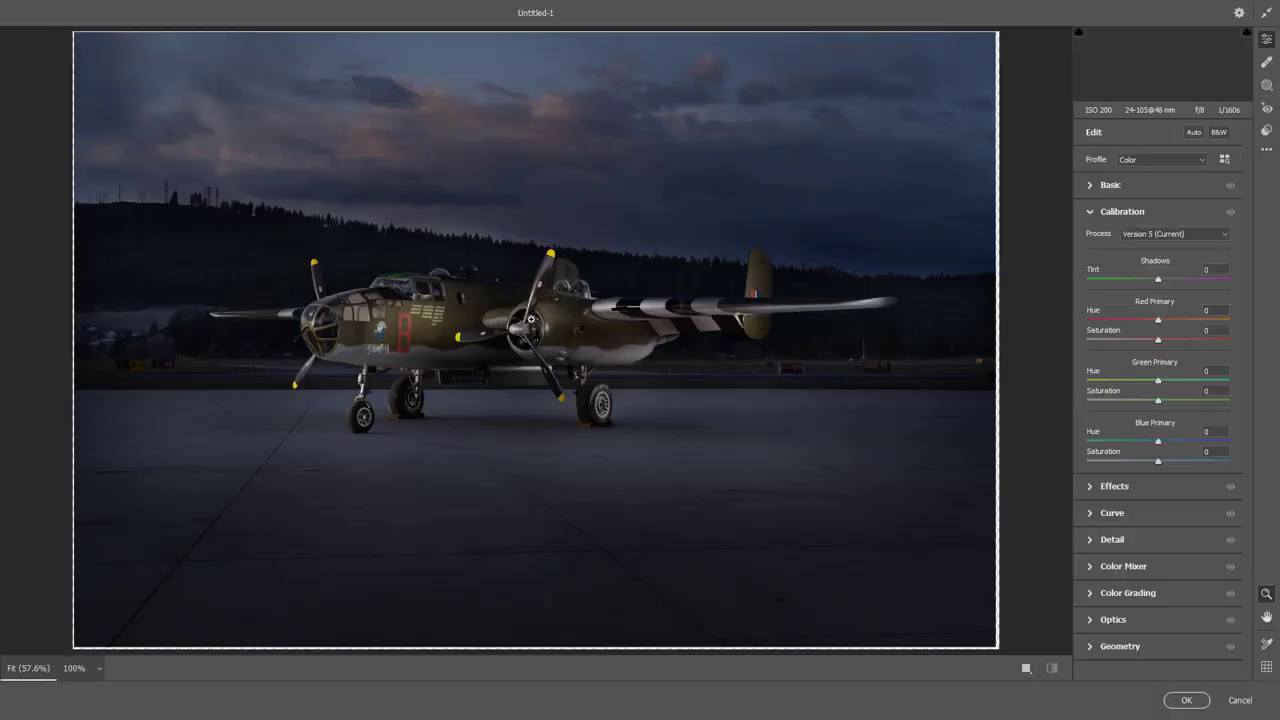
click(1090, 185)
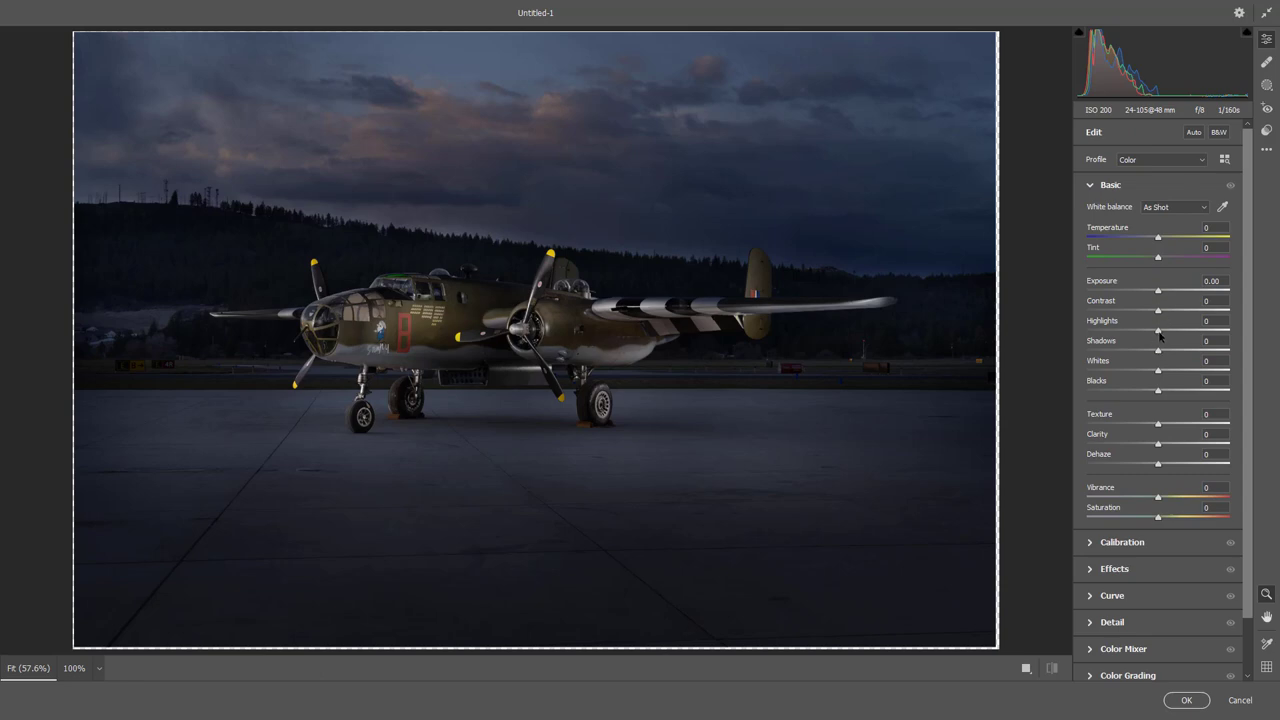
drag(1160, 334, 1179, 397)
mouse_move(1160, 314)
mouse_down()
mouse_move(1176, 314)
mouse_move(1163, 315)
mouse_up()
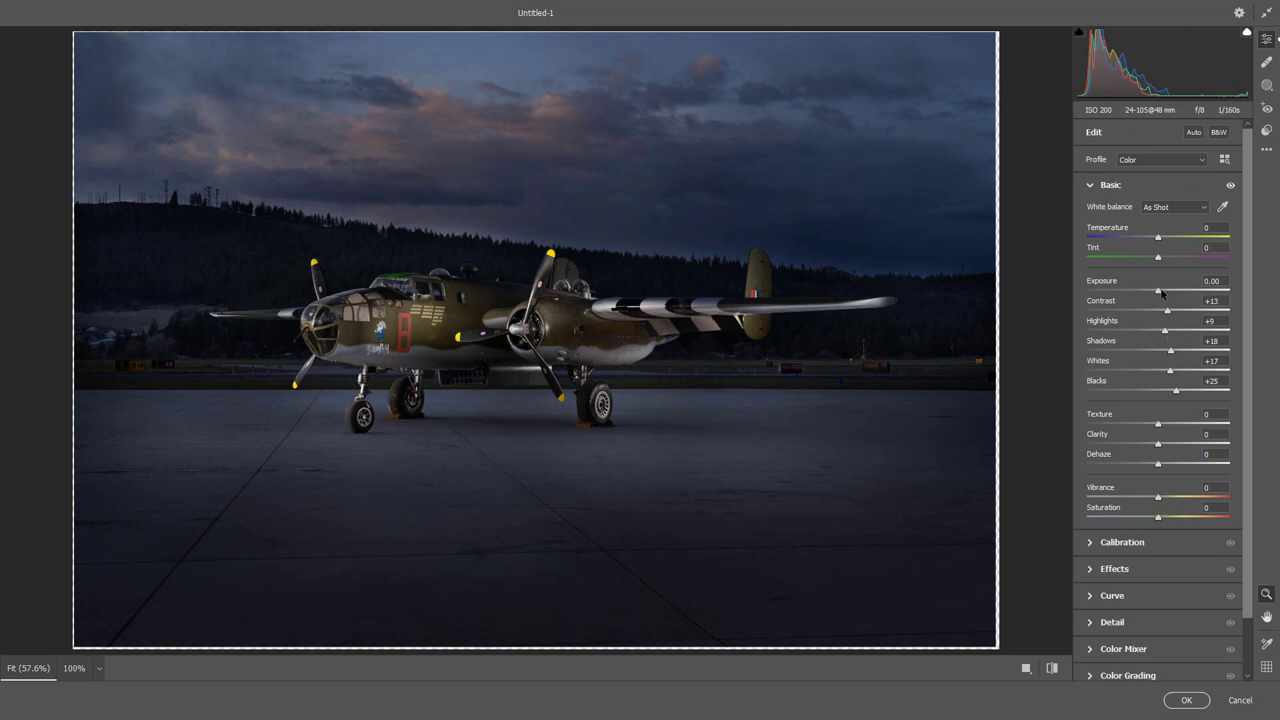
- Set Exposure to +0.20, Texture to +6 and Vibrance to +28, and apply the Camera Raw Filter
drag(1160, 292, 1163, 292)
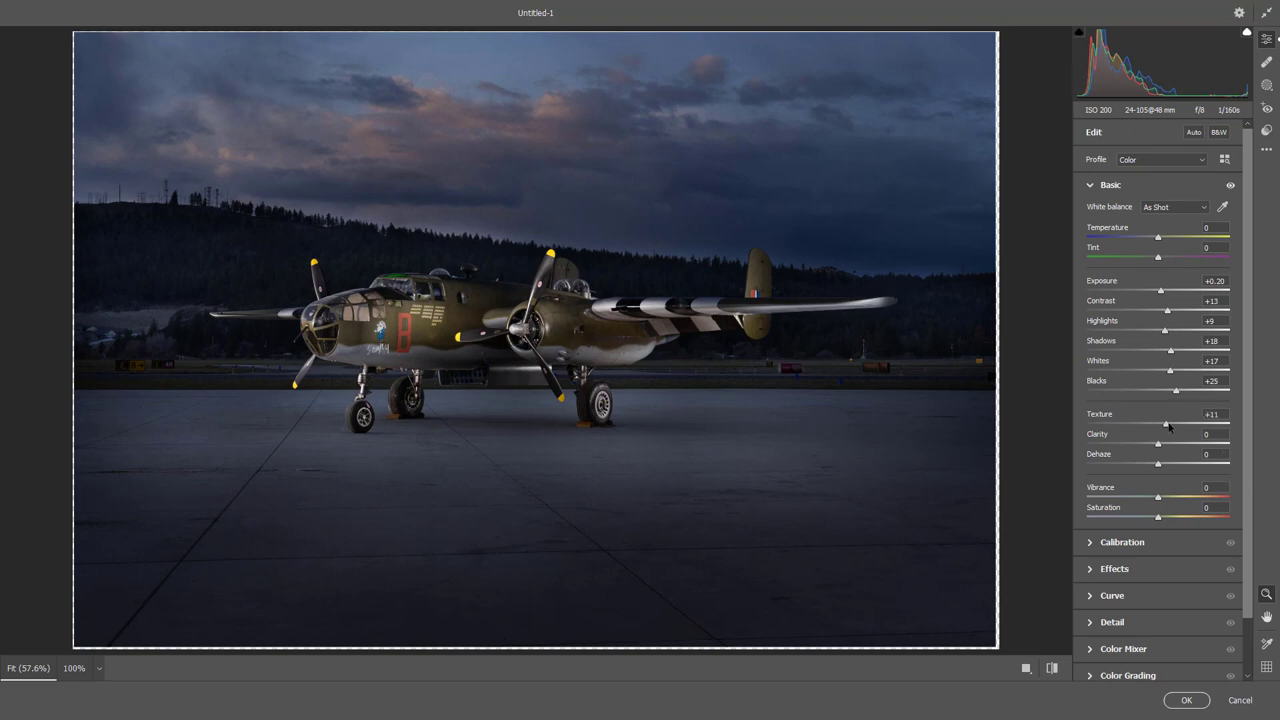
drag(1167, 426, 1165, 427)
drag(1160, 500, 1182, 500)
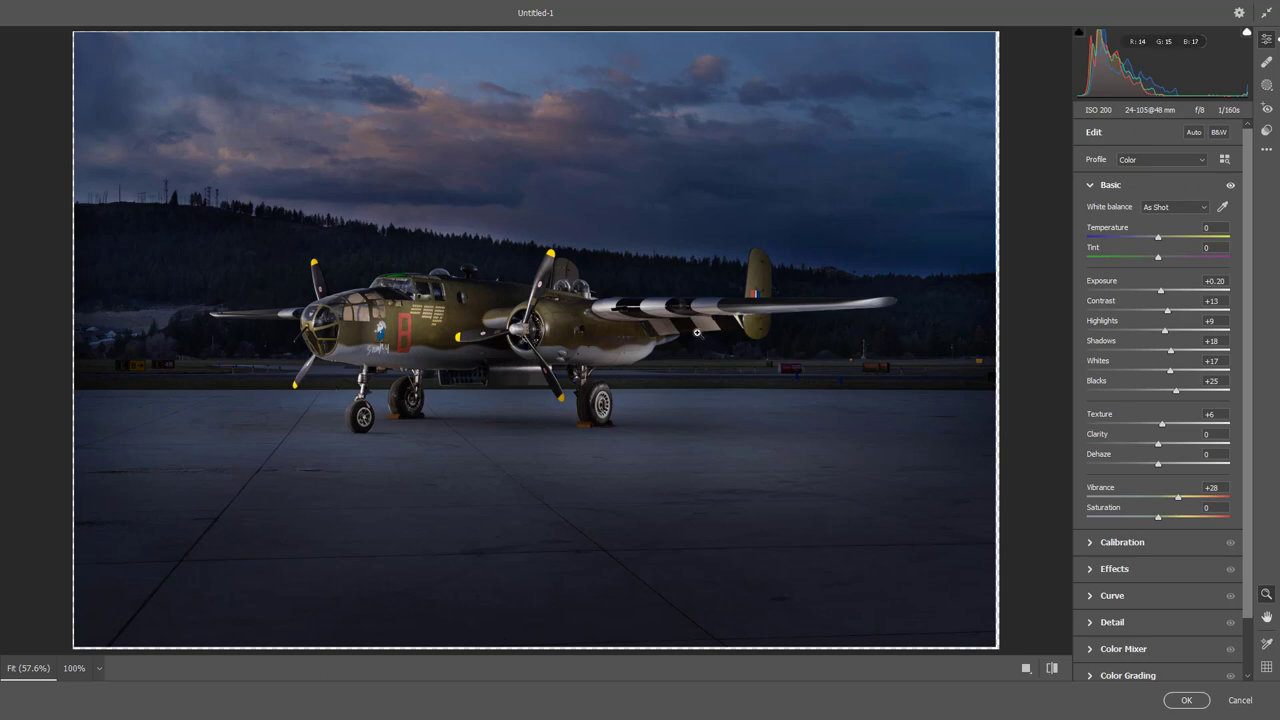
click(1186, 700)
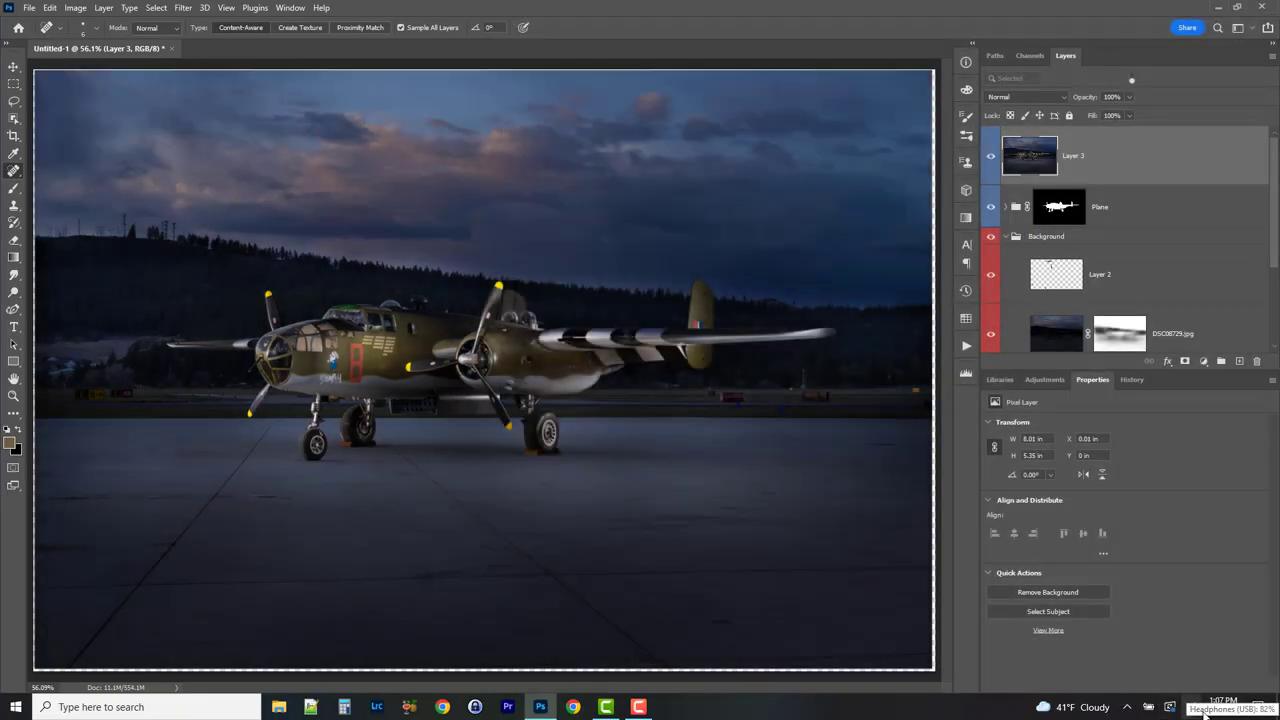
- Examine the landing gear, wheels and chocks up close for leftover retouching flaws
click(13, 395)
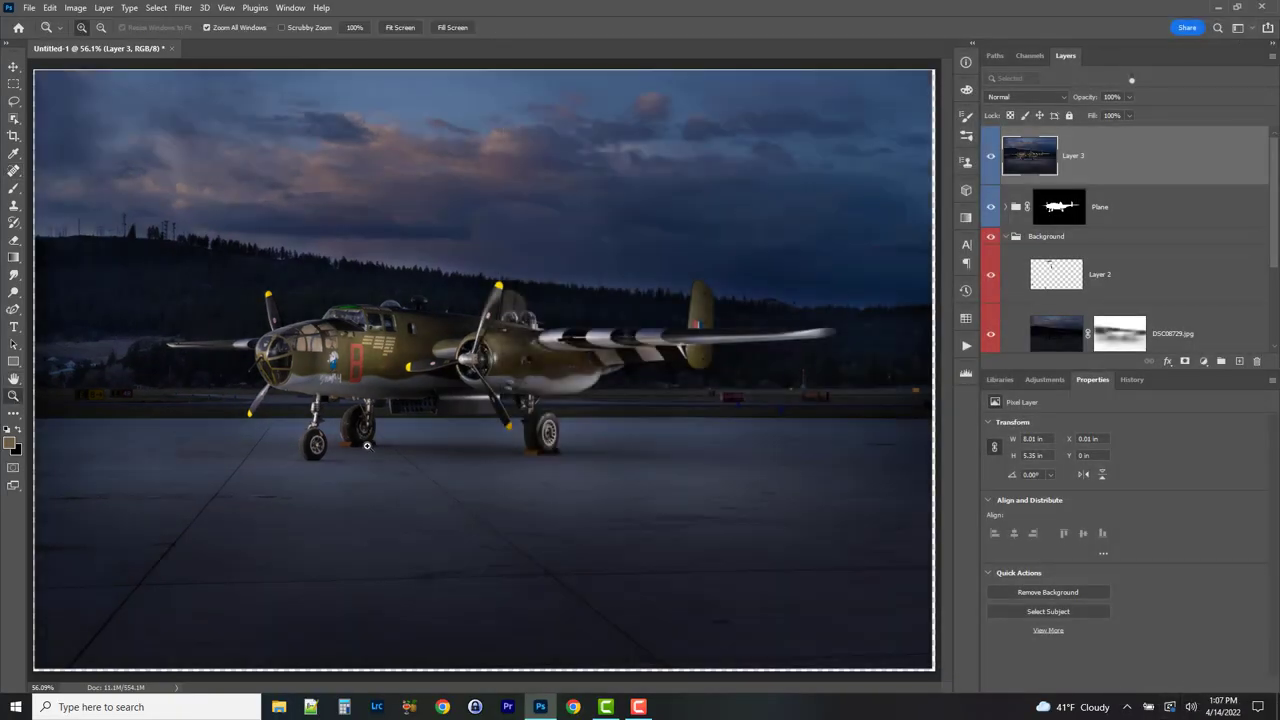
click(352, 437)
click(460, 374)
click(575, 316)
click(475, 320)
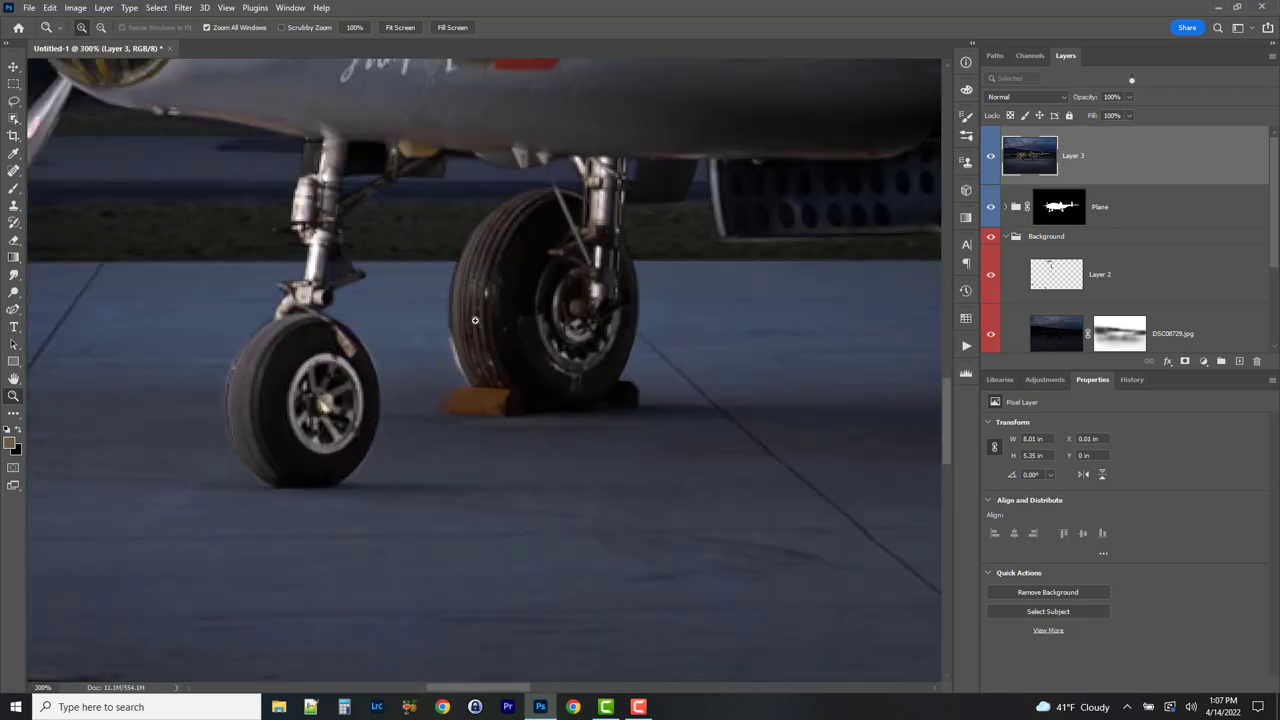
drag(922, 404, 355, 401)
drag(820, 329, 749, 400)
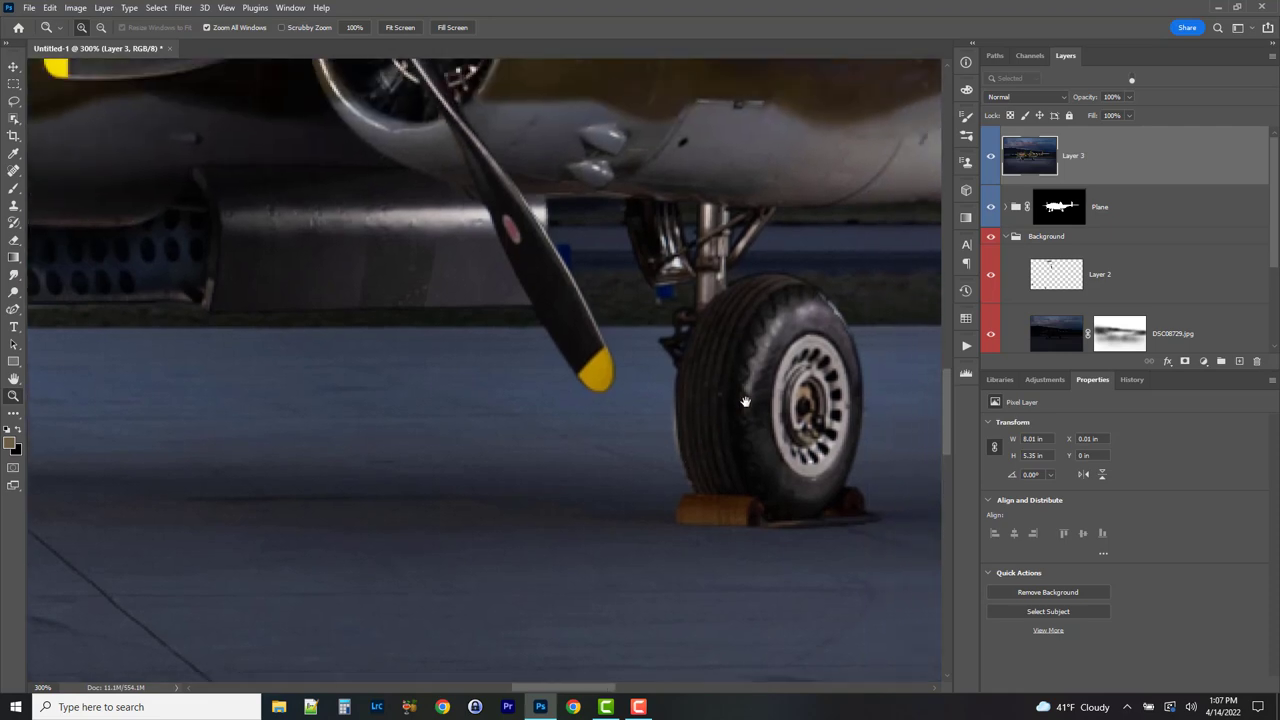
drag(854, 426, 512, 422)
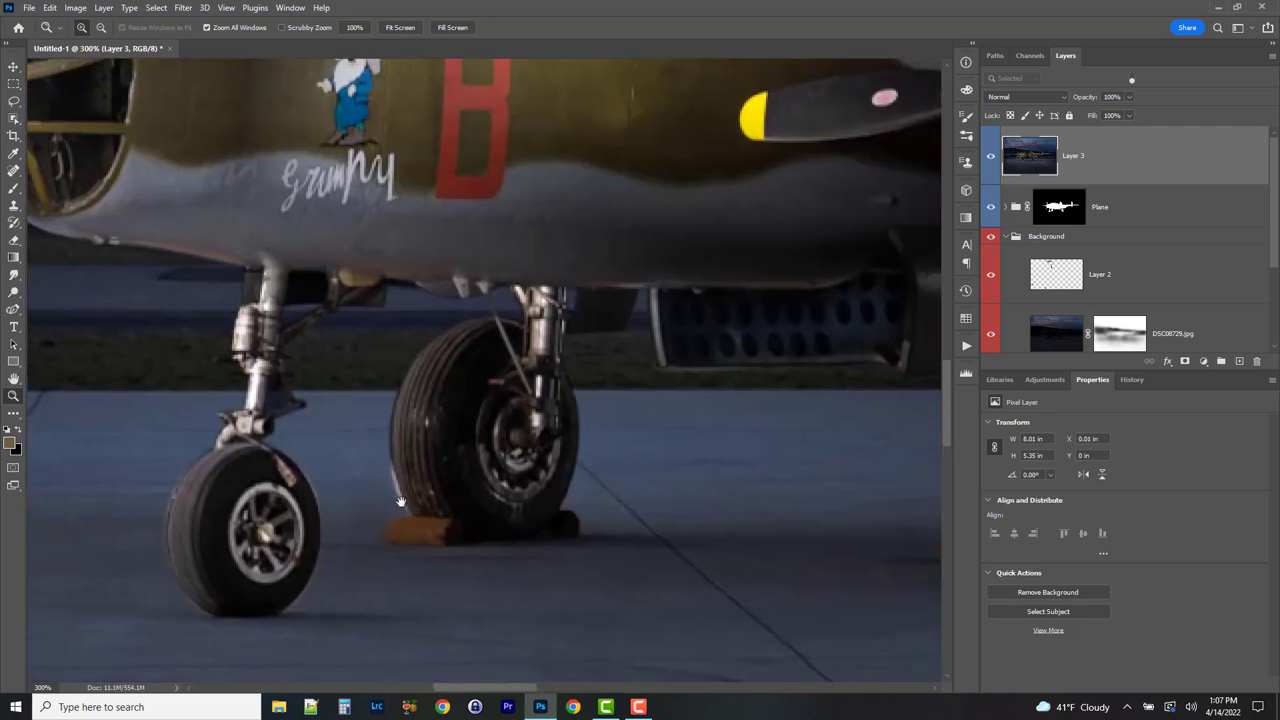
- Compare the wheel chock area with Layer 3 off and on, and add an empty layer above Layer 3
drag(405, 502, 447, 416)
click(449, 392)
click(449, 392)
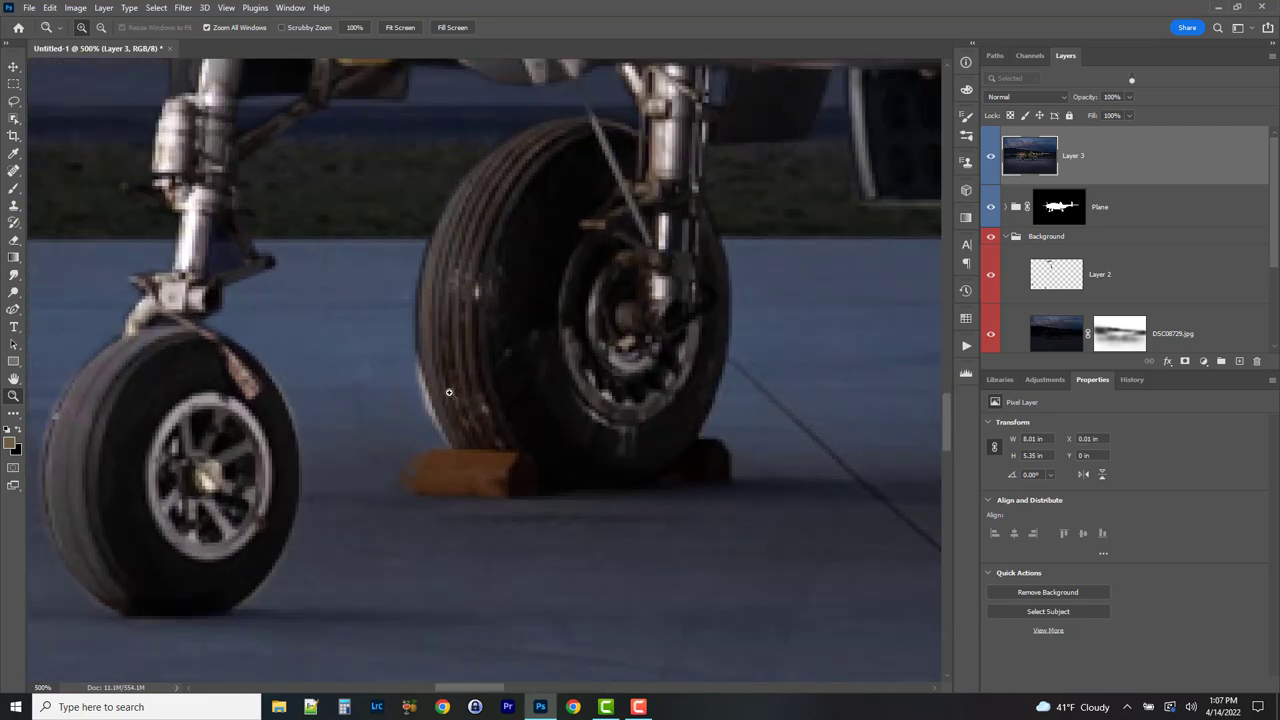
click(450, 392)
click(990, 150)
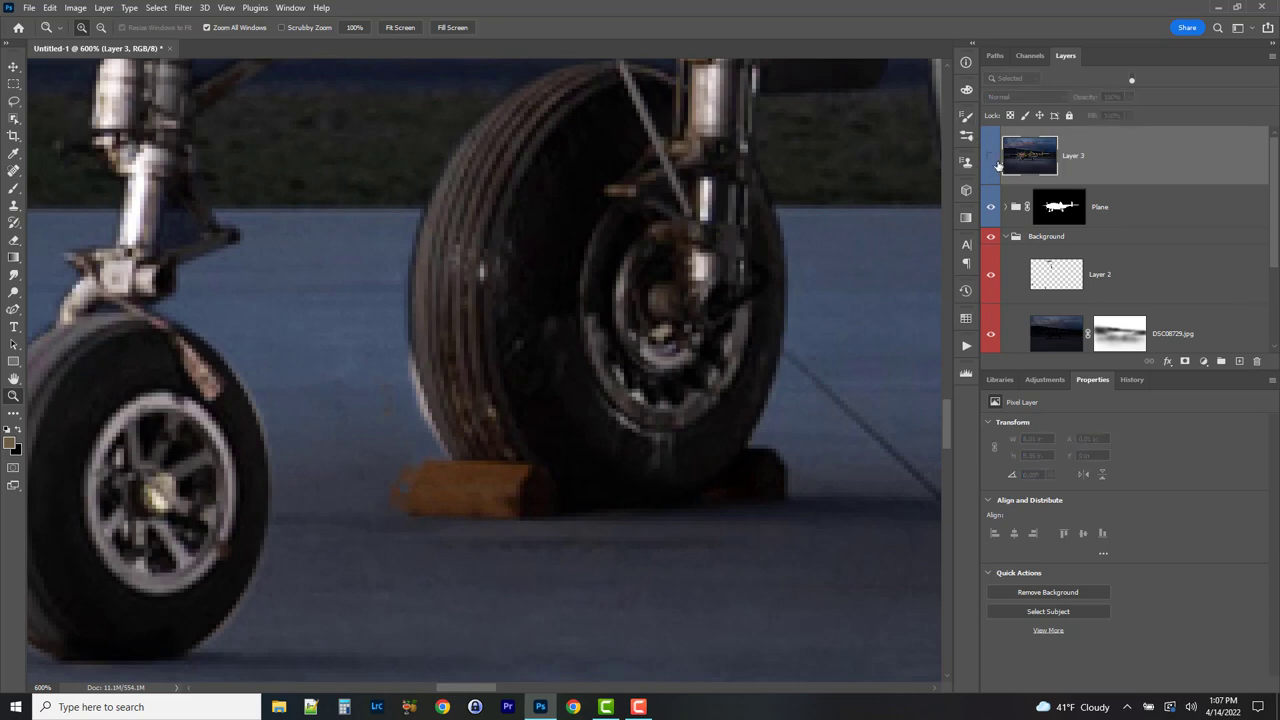
click(990, 155)
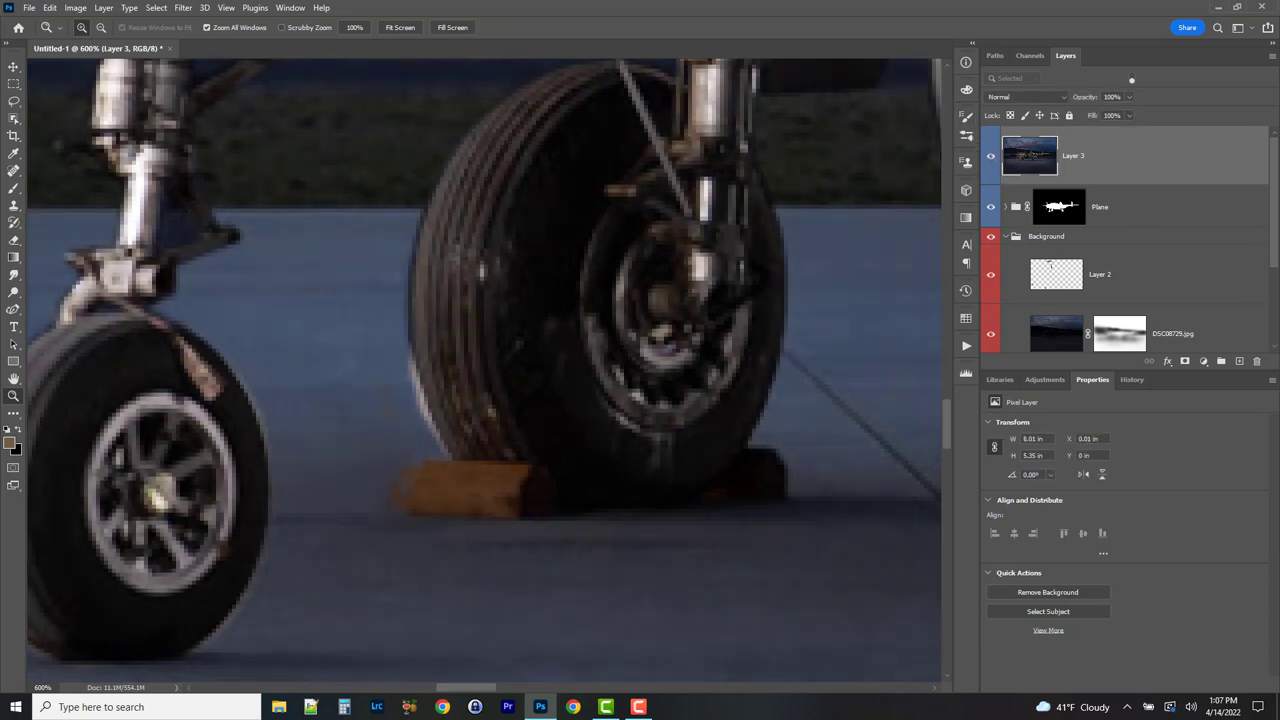
click(1240, 361)
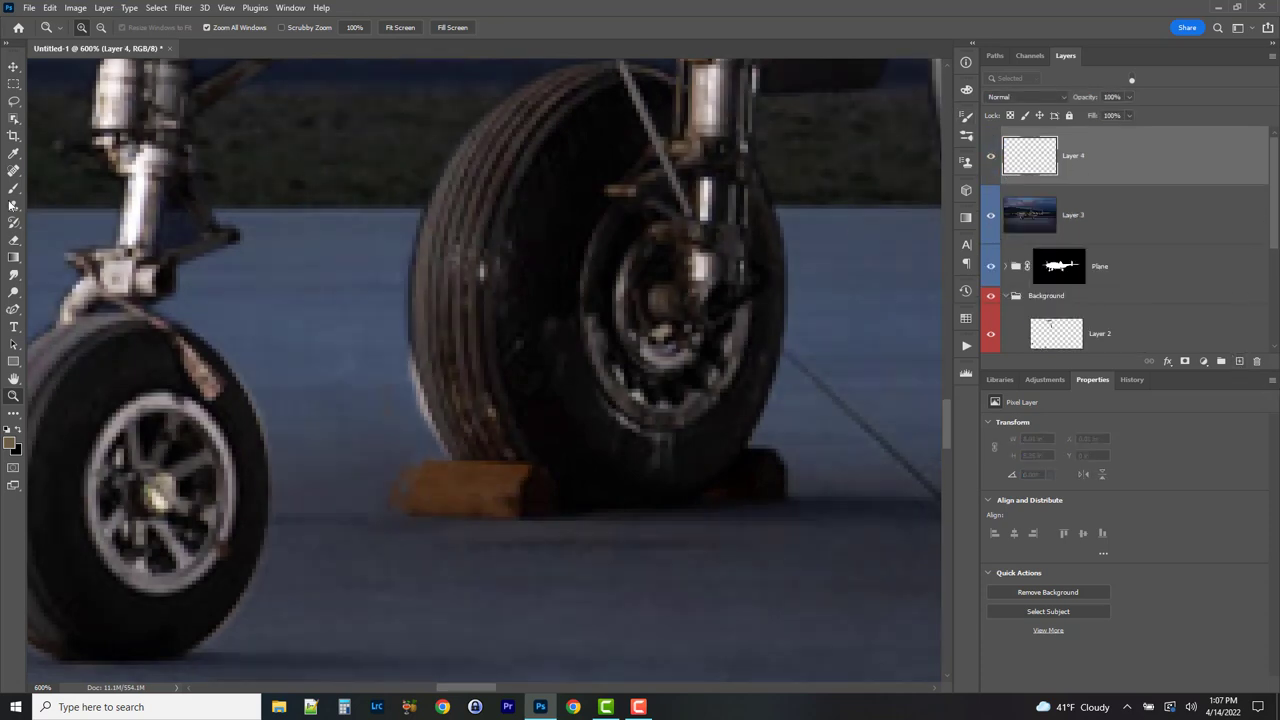
- With the Clone Stamp in Darken mode, clone out the bright fringe along the front edge of the middle wheel's tire on Layer 4
click(14, 206)
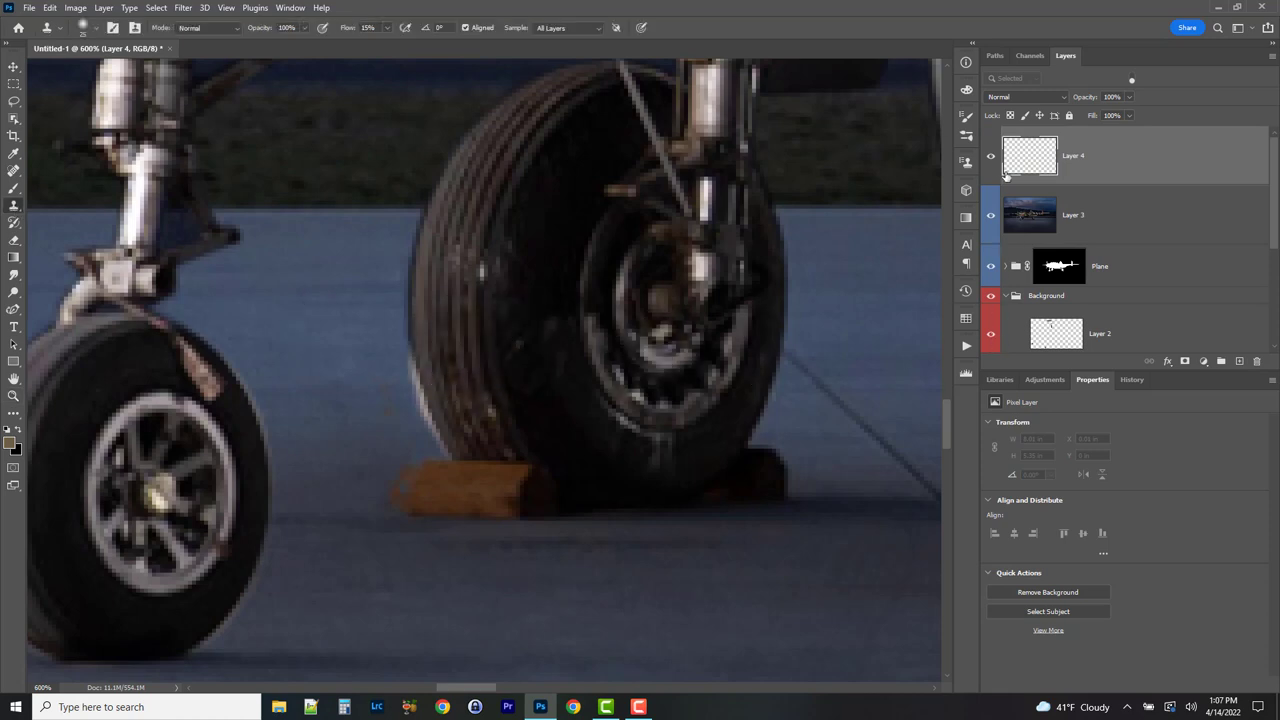
click(210, 28)
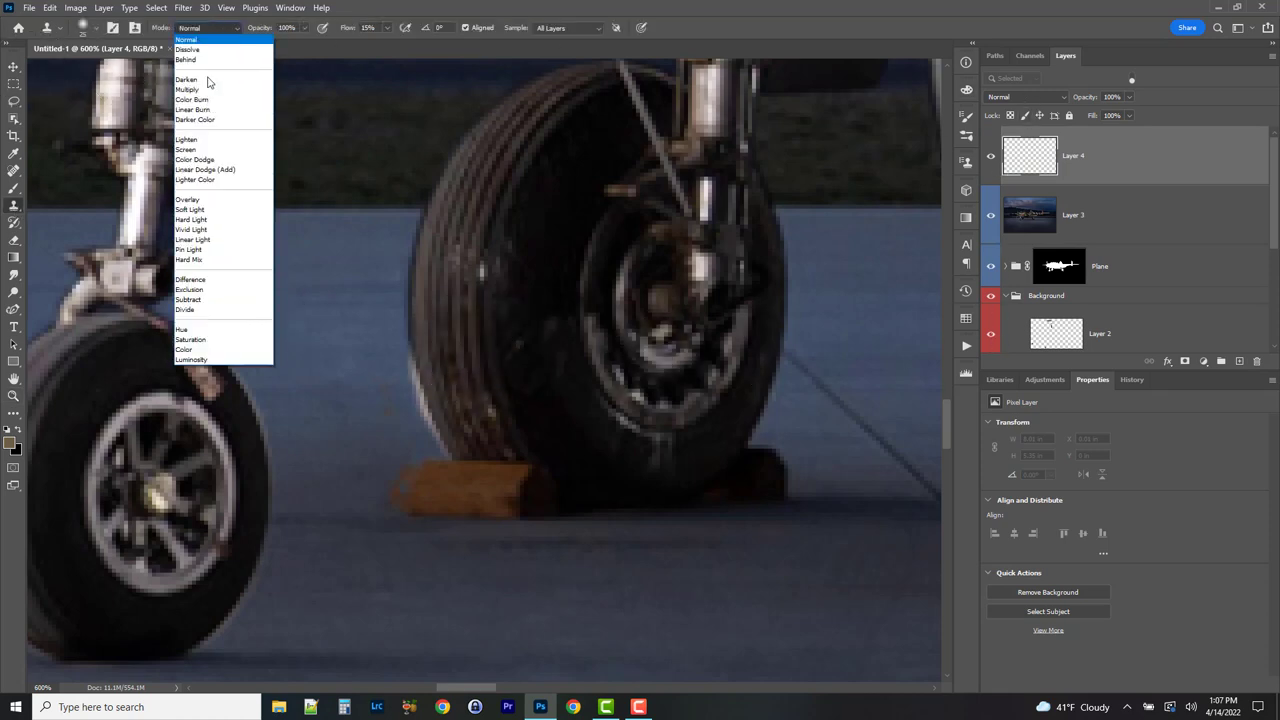
click(187, 80)
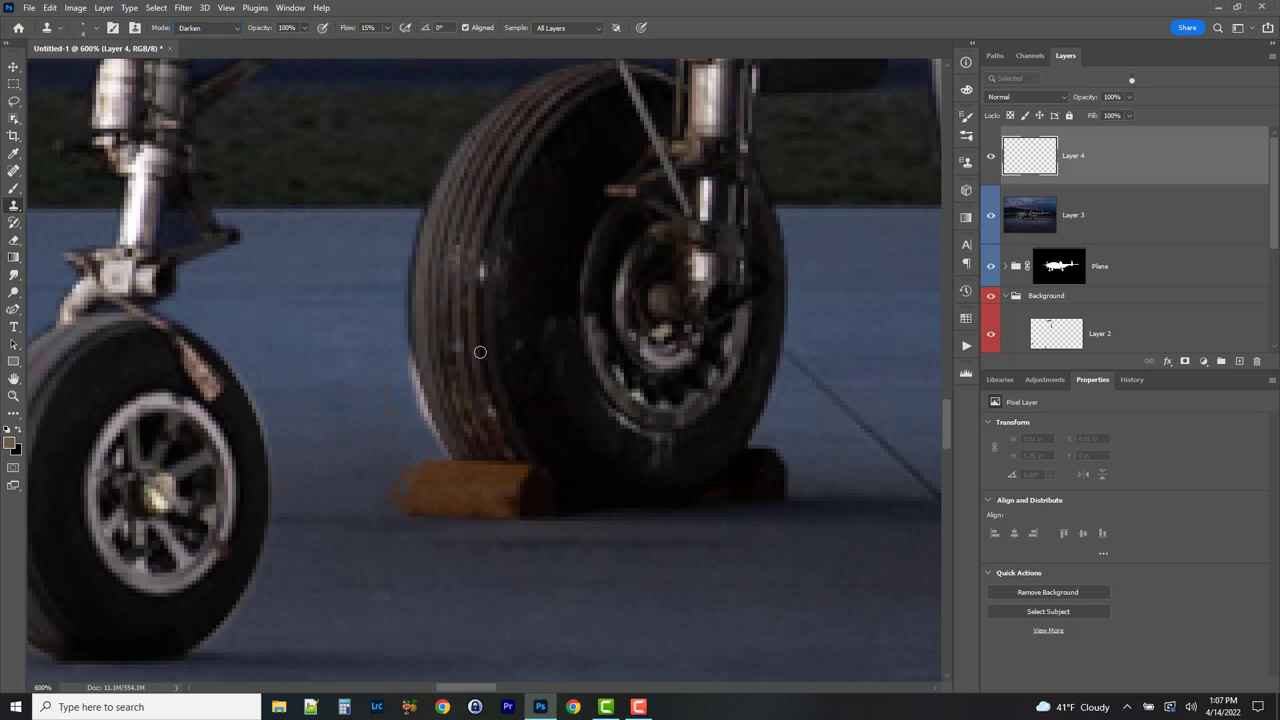
alt+click(438, 355)
drag(415, 350, 421, 389)
drag(429, 418, 450, 448)
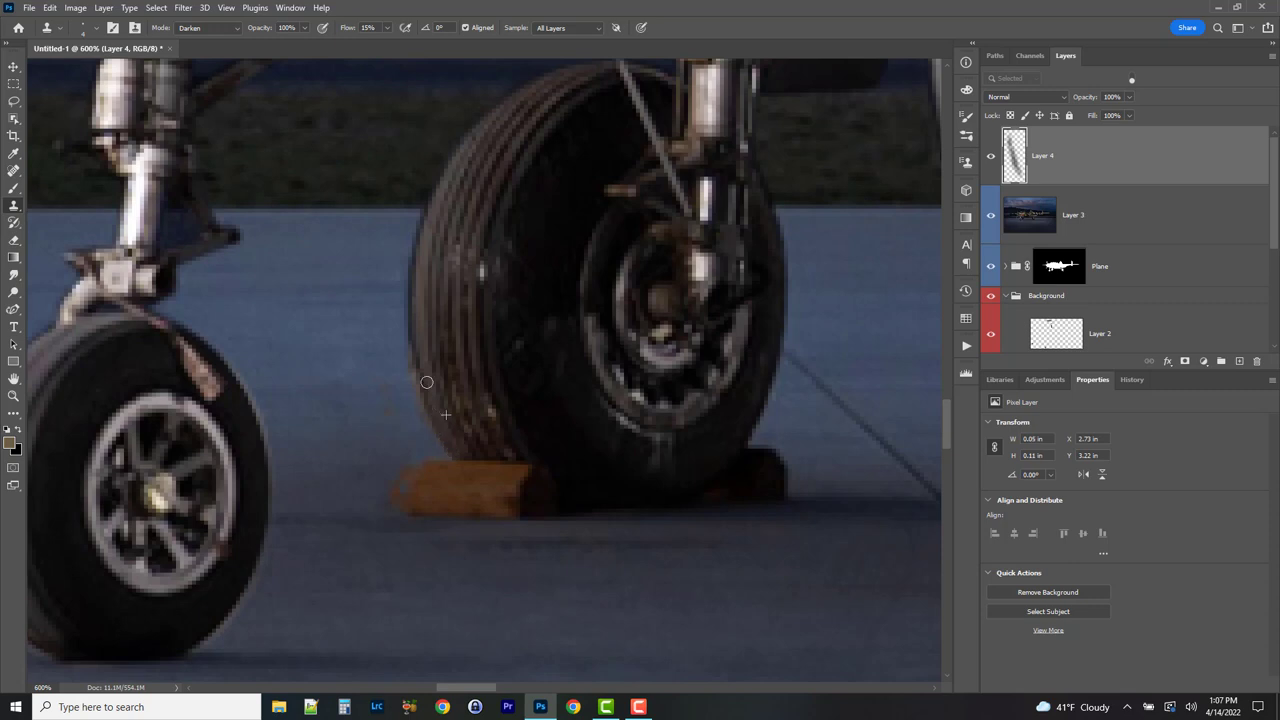
- Clone out the bright speck on the middle tire's tread and the light edge of the nose wheel's tire
click(480, 300)
drag(390, 420, 734, 274)
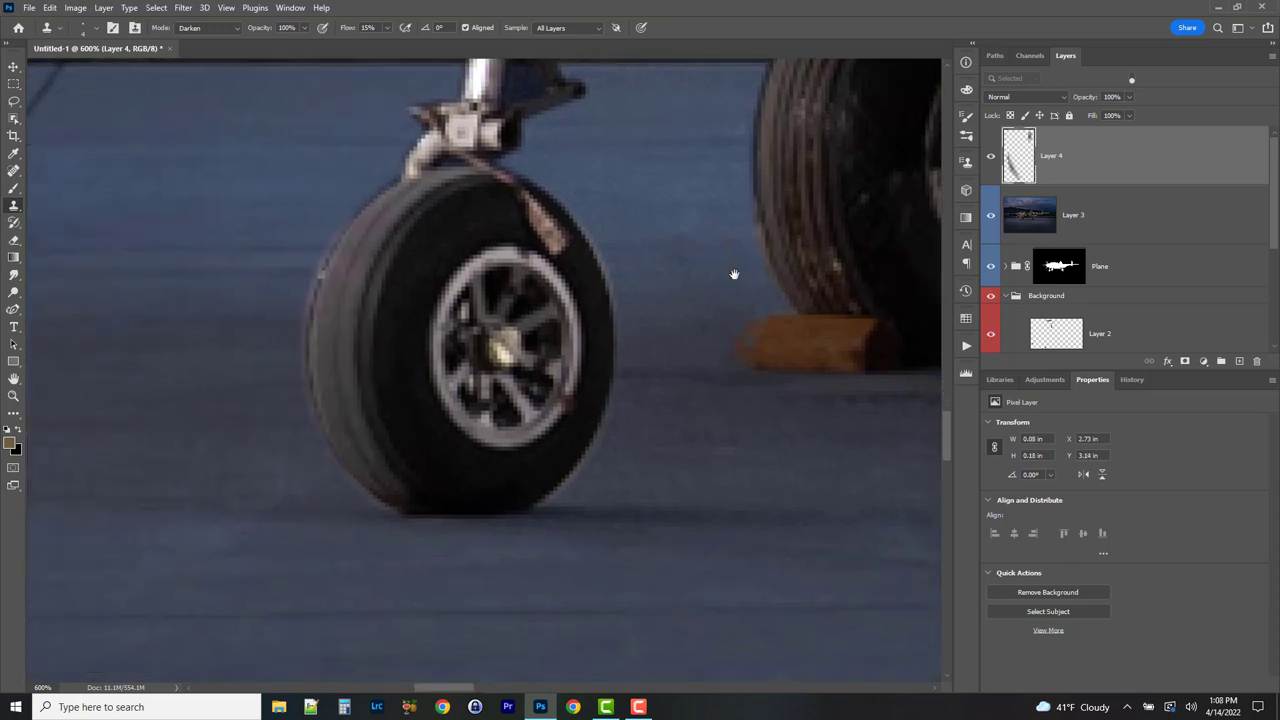
alt+click(320, 286)
drag(323, 277, 329, 271)
- Clone over the bright fringe on the tread edge of the main wheel beside the yellow-tipped propeller, and show the whole image
drag(601, 242, 60, 337)
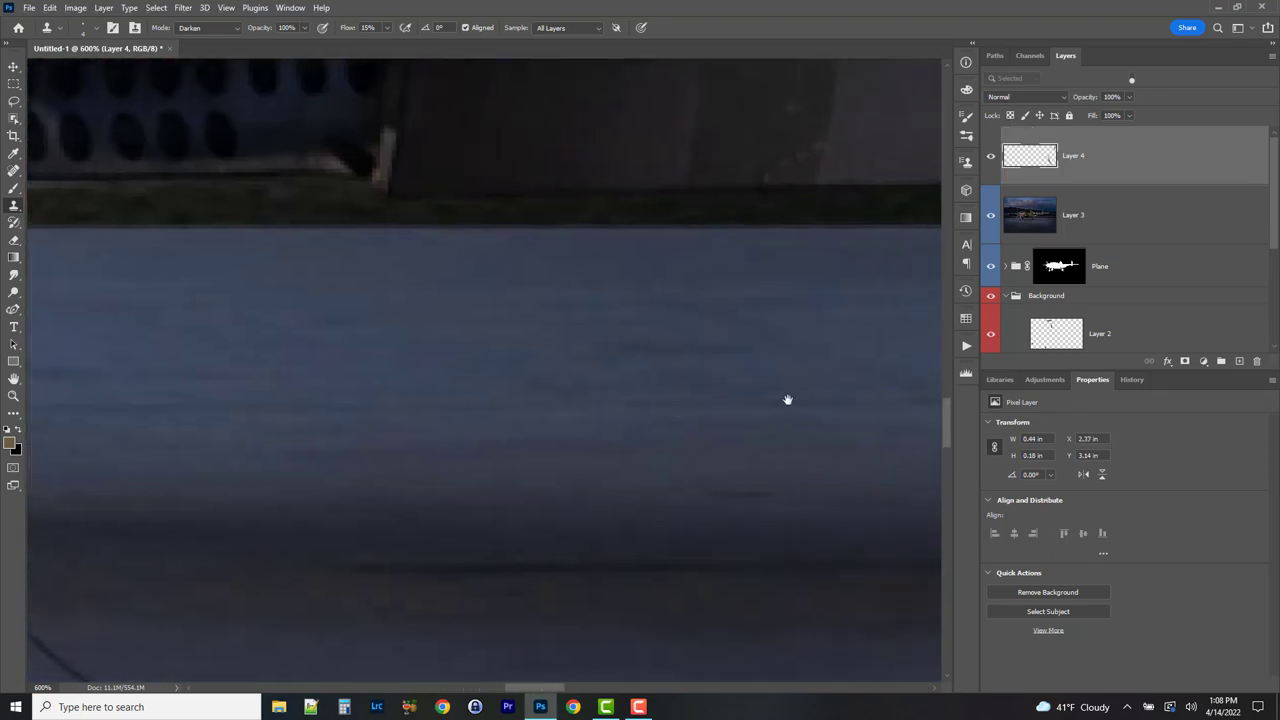
drag(786, 400, 96, 347)
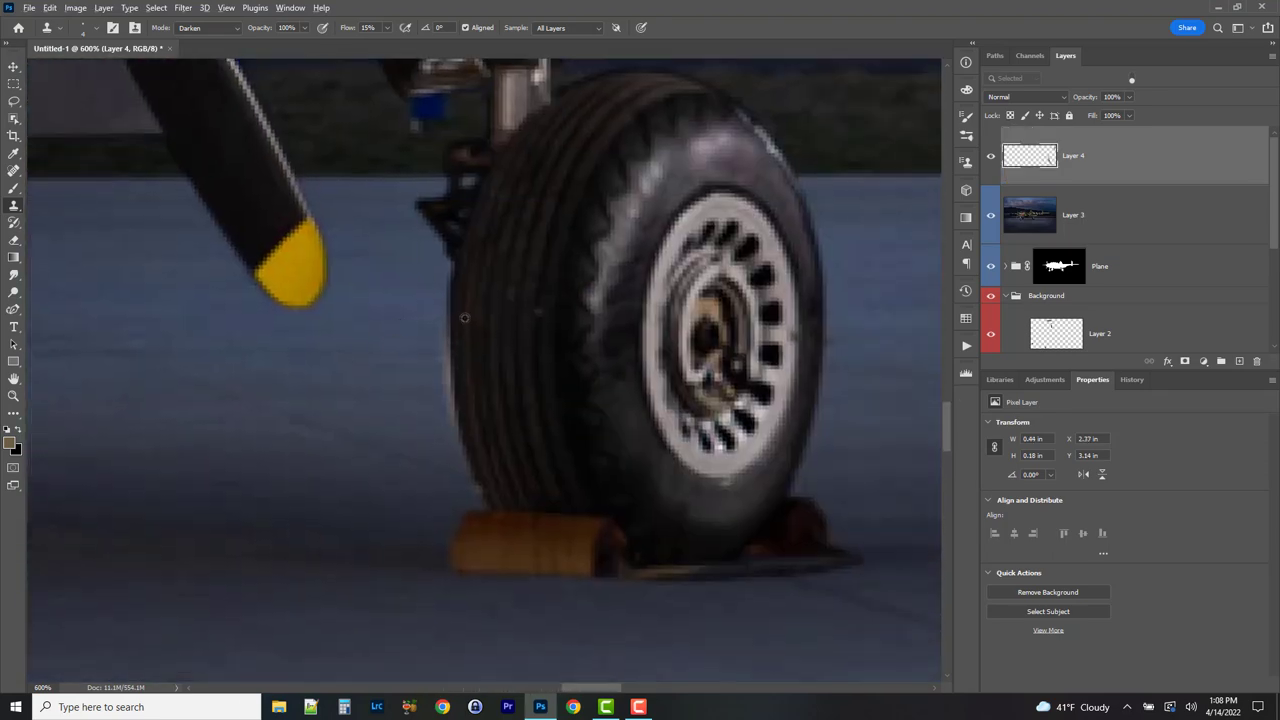
mouse_move(464, 317)
mouse_down()
mouse_move(452, 412)
mouse_move(452, 305)
mouse_move(467, 449)
mouse_move(458, 419)
mouse_move(487, 493)
mouse_move(456, 416)
mouse_move(464, 438)
mouse_move(455, 369)
mouse_move(489, 385)
mouse_move(449, 405)
mouse_up()
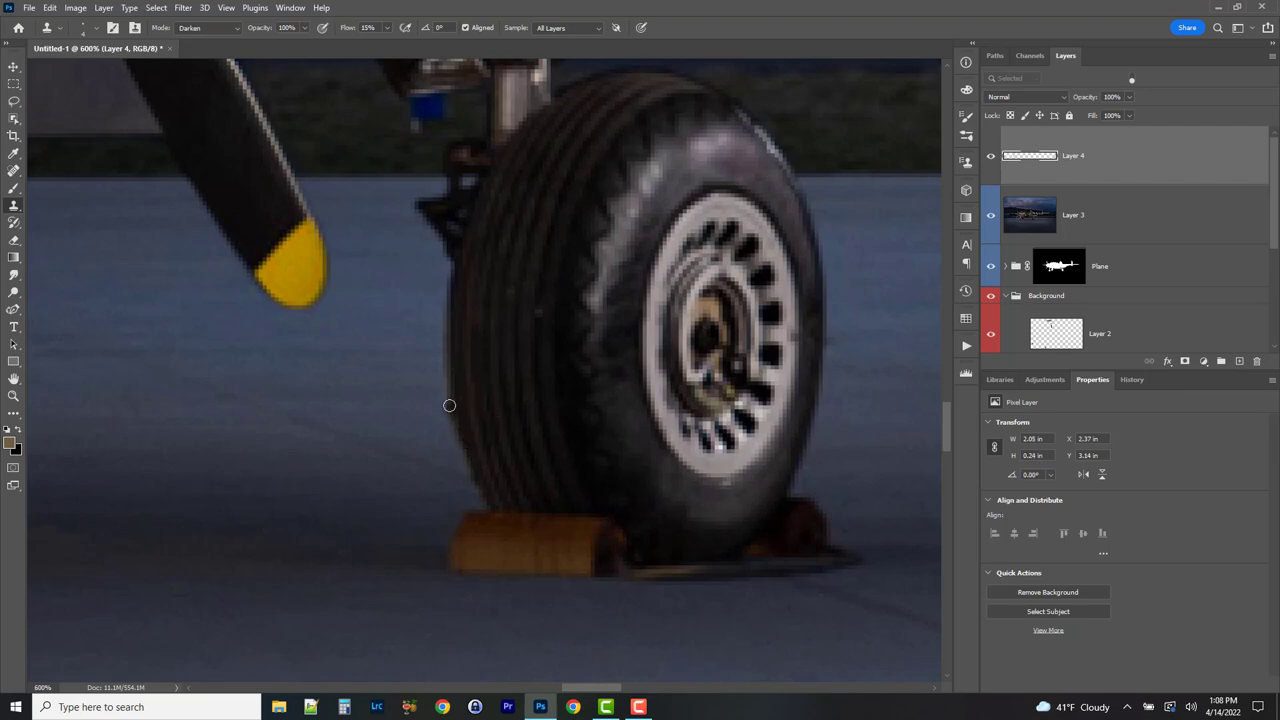
drag(506, 300, 530, 422)
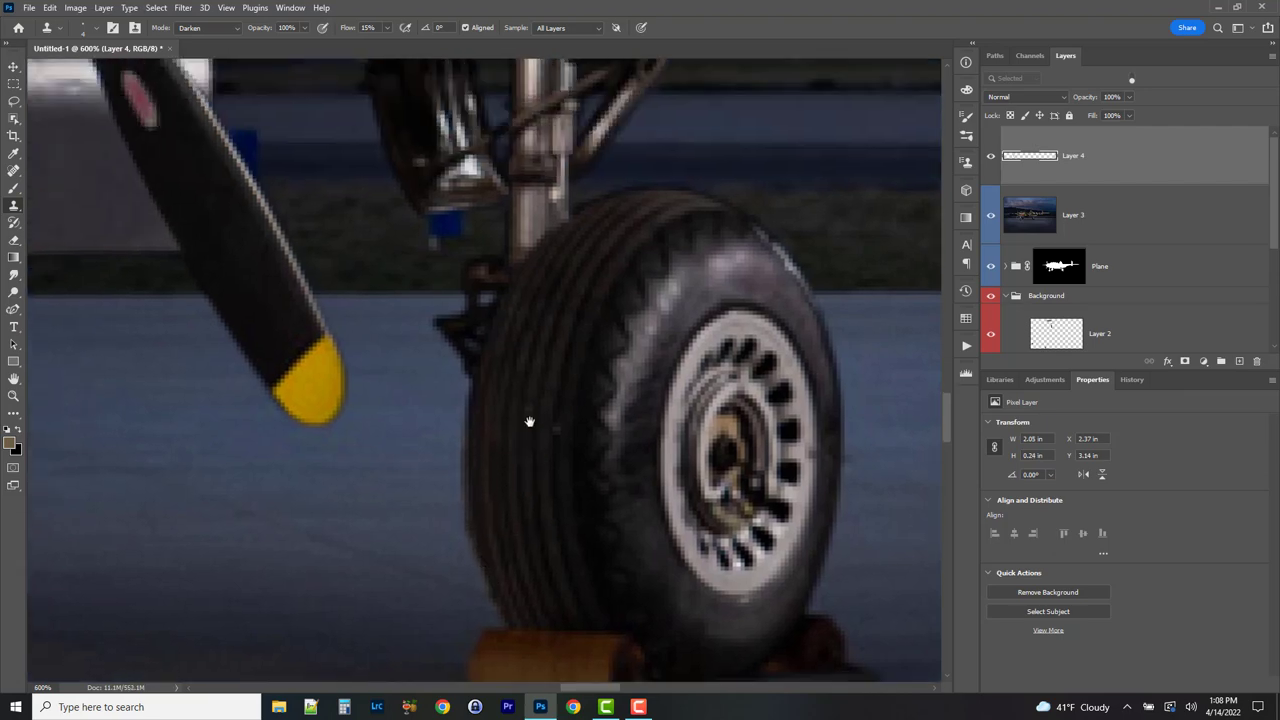
key(ctrl+0)
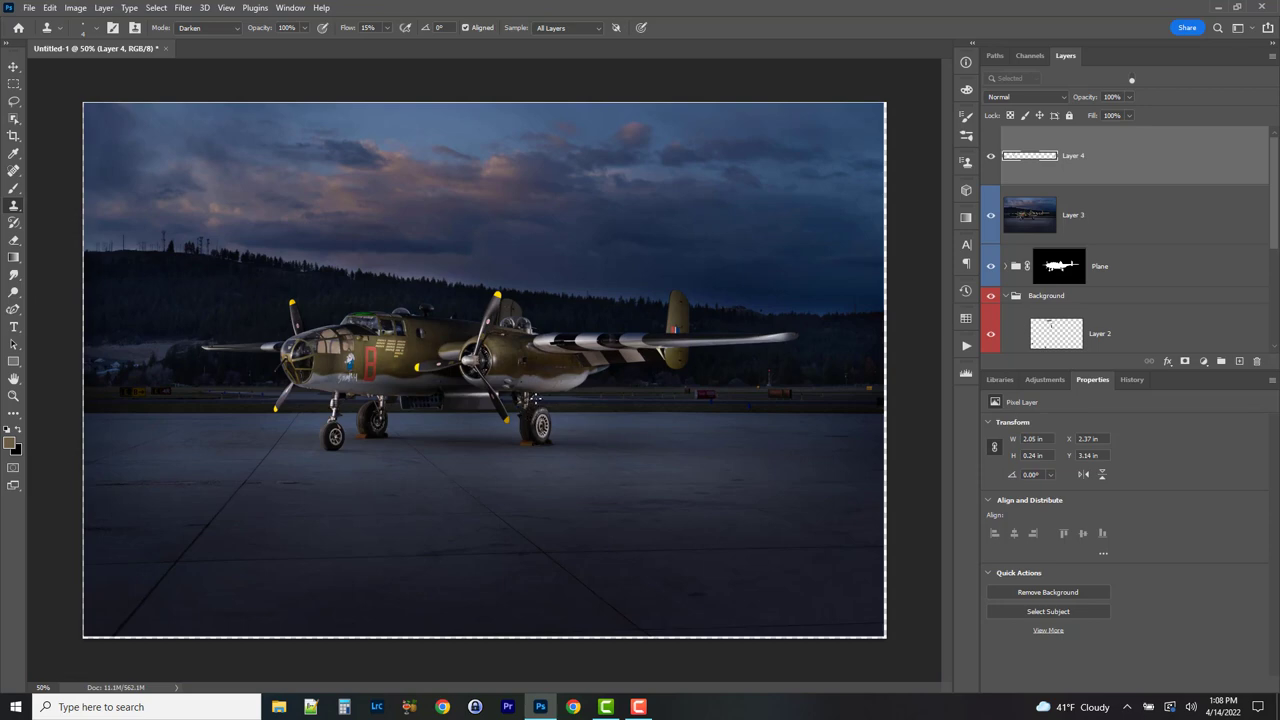
- Crop the image to the 5 : 7 ratio in landscape orientation, tightening the frame around the airplane and trimming more foreground than sky
click(14, 135)
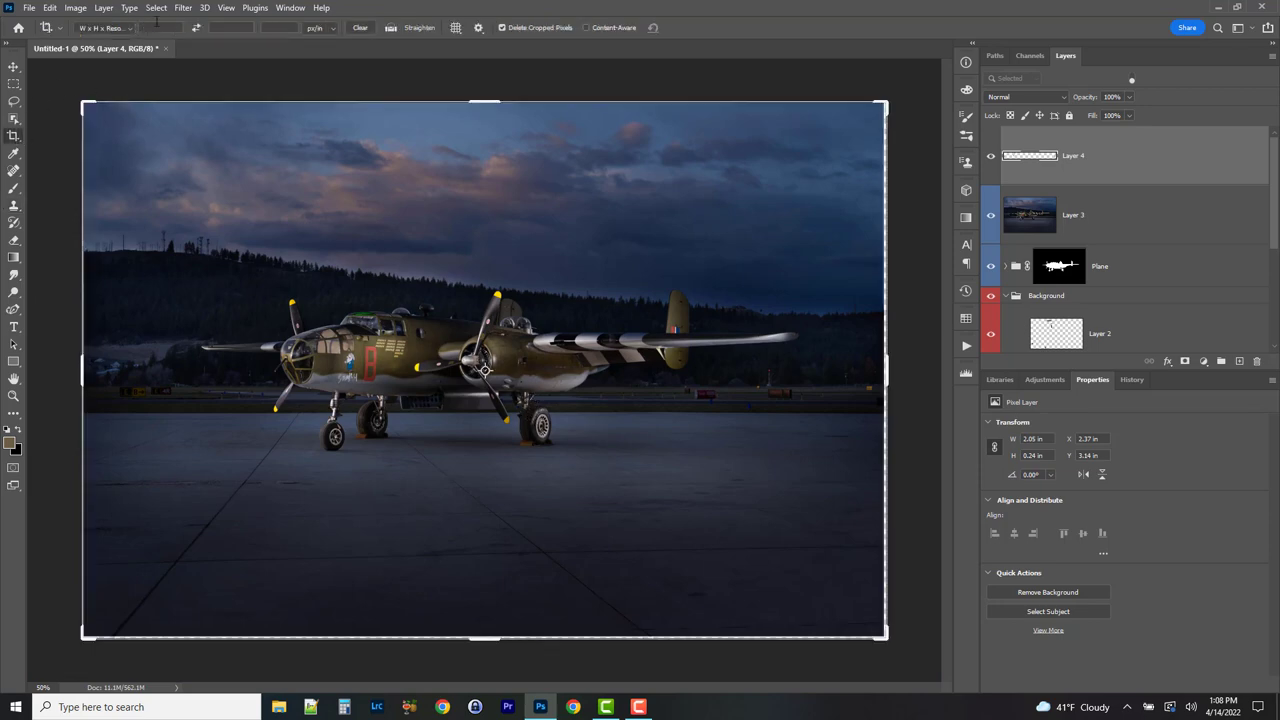
click(106, 28)
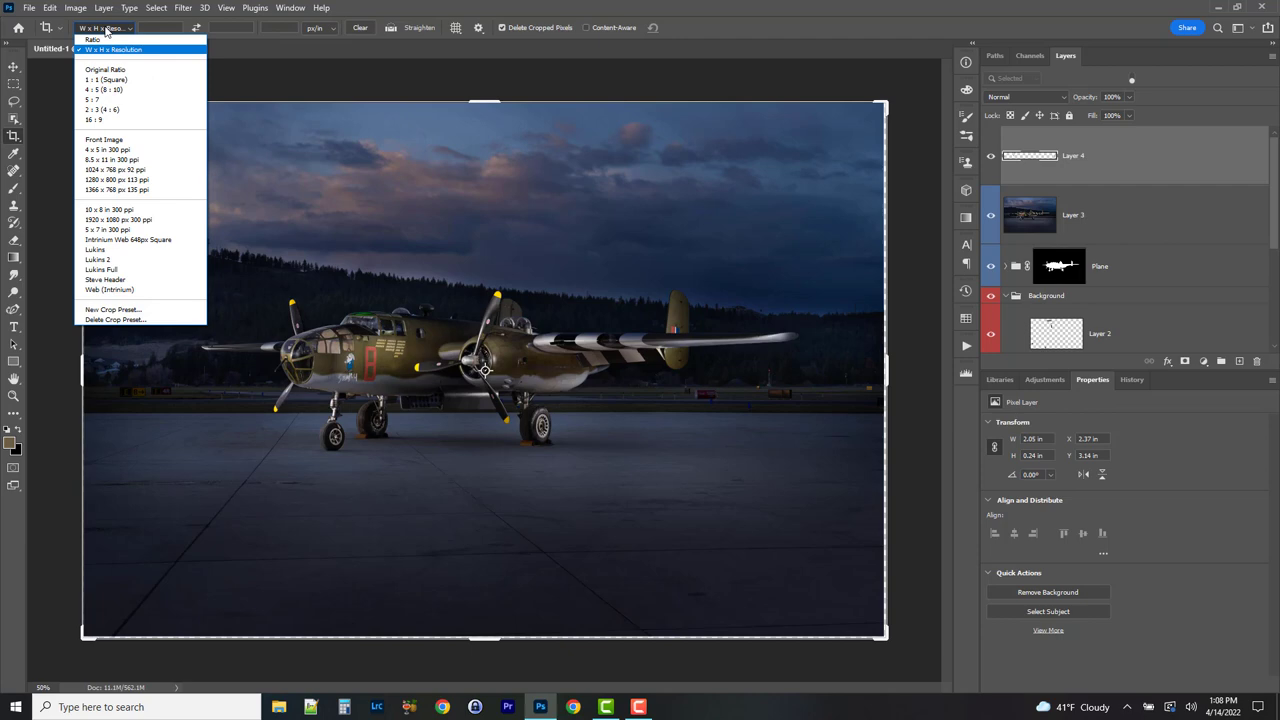
click(122, 100)
click(196, 28)
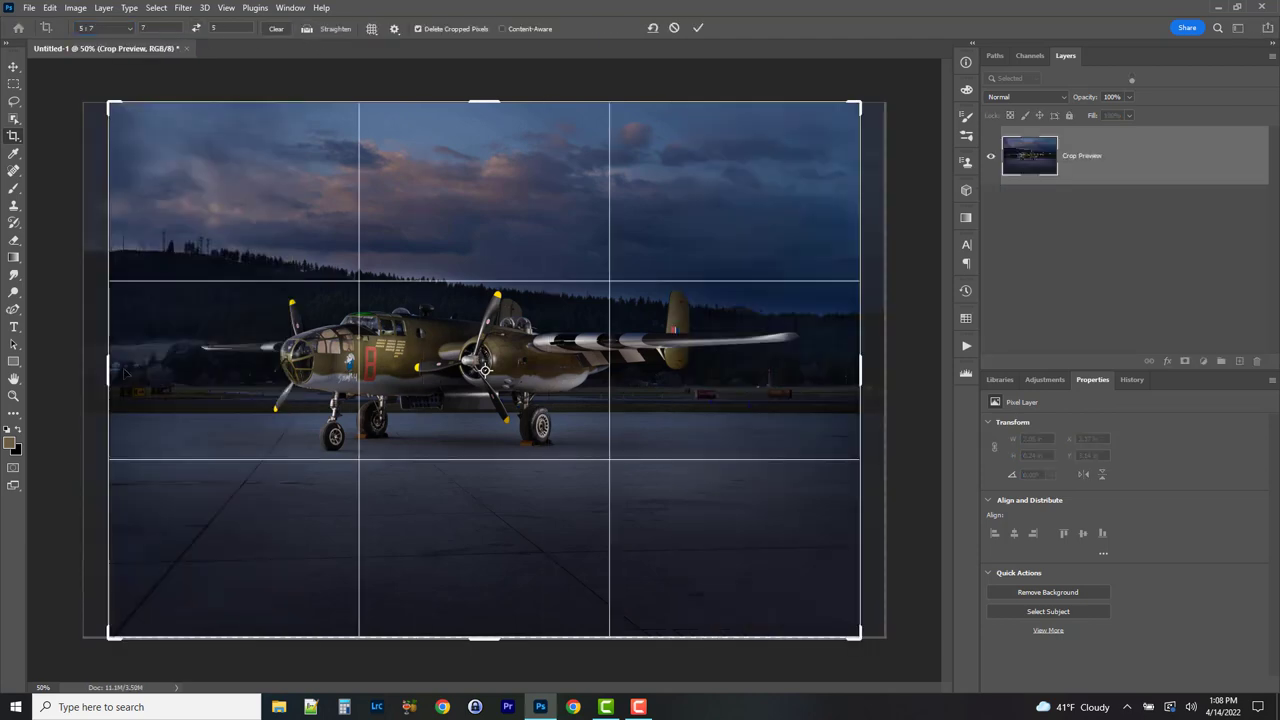
drag(108, 362, 154, 358)
drag(496, 481, 530, 517)
mouse_move(526, 450)
mouse_down()
mouse_move(526, 465)
mouse_move(533, 444)
mouse_up()
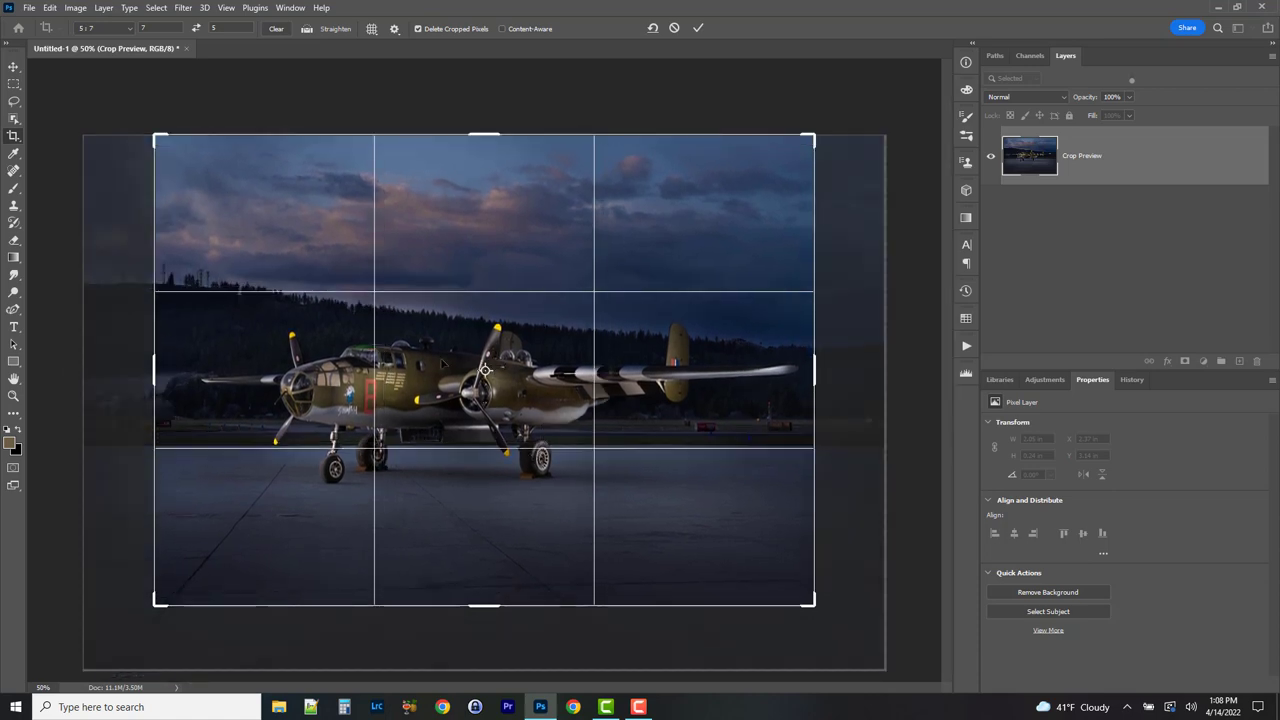
drag(668, 402, 658, 400)
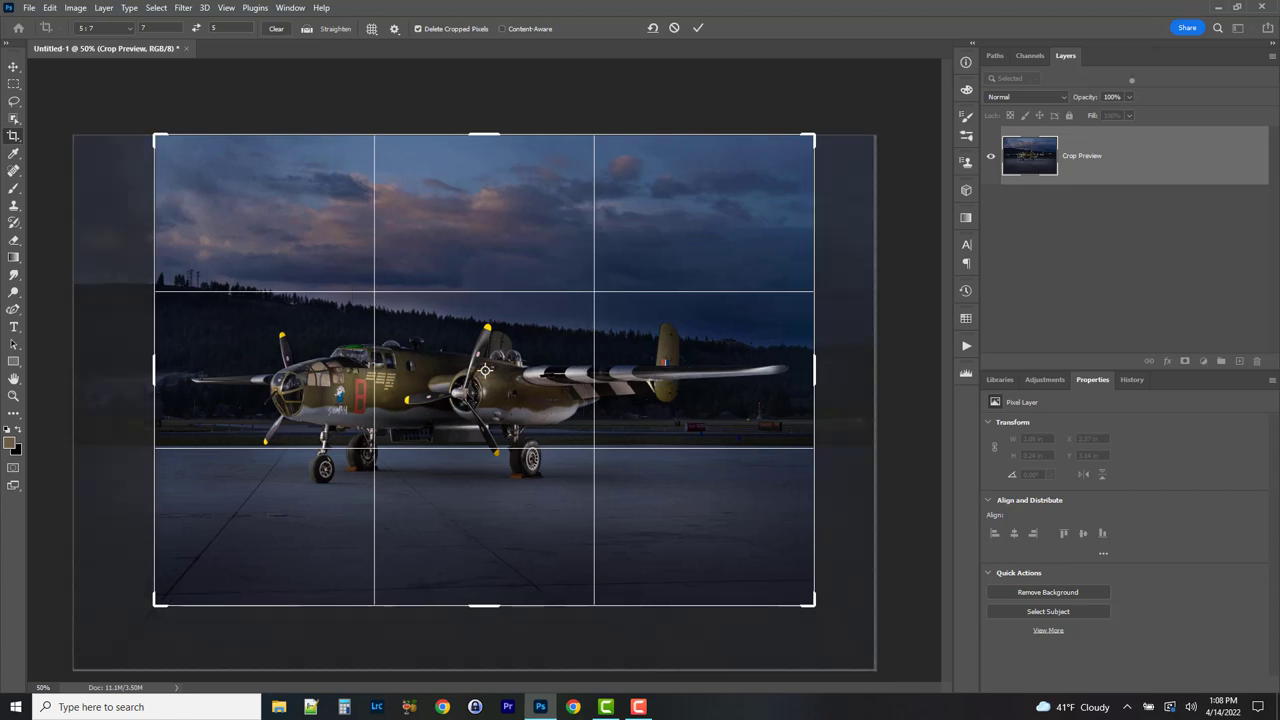
key(Return)
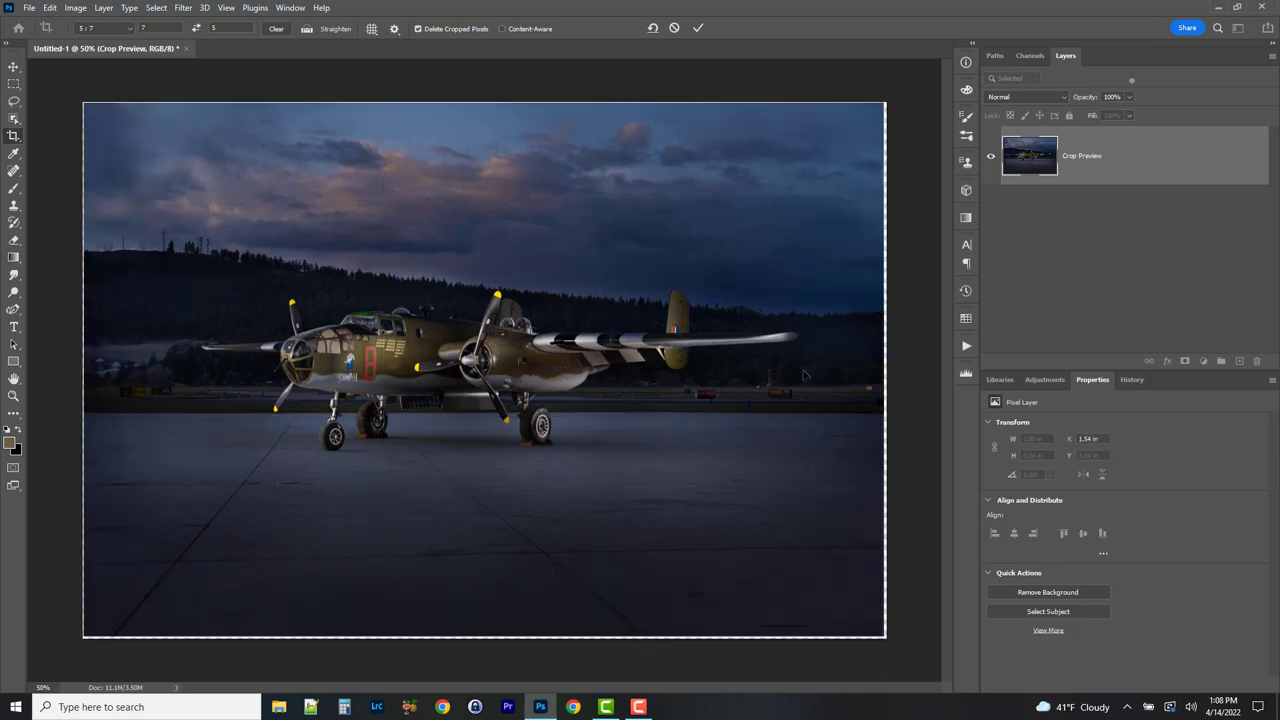
key(m)
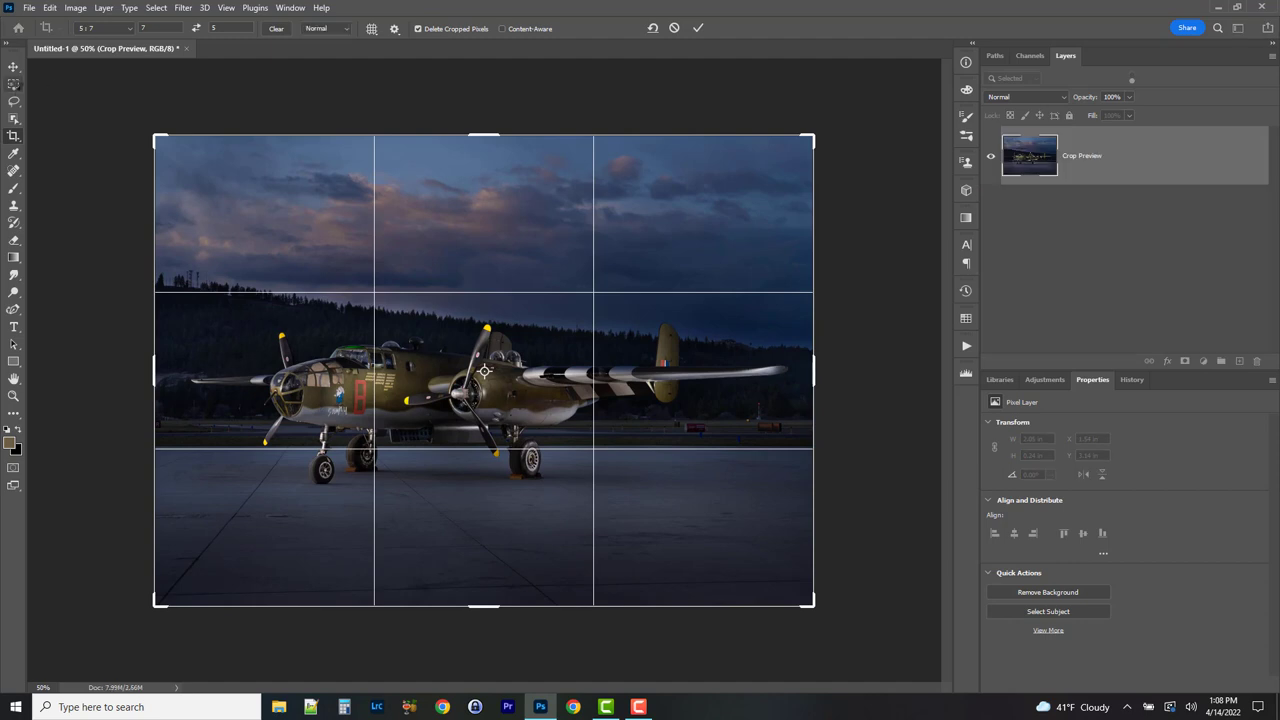